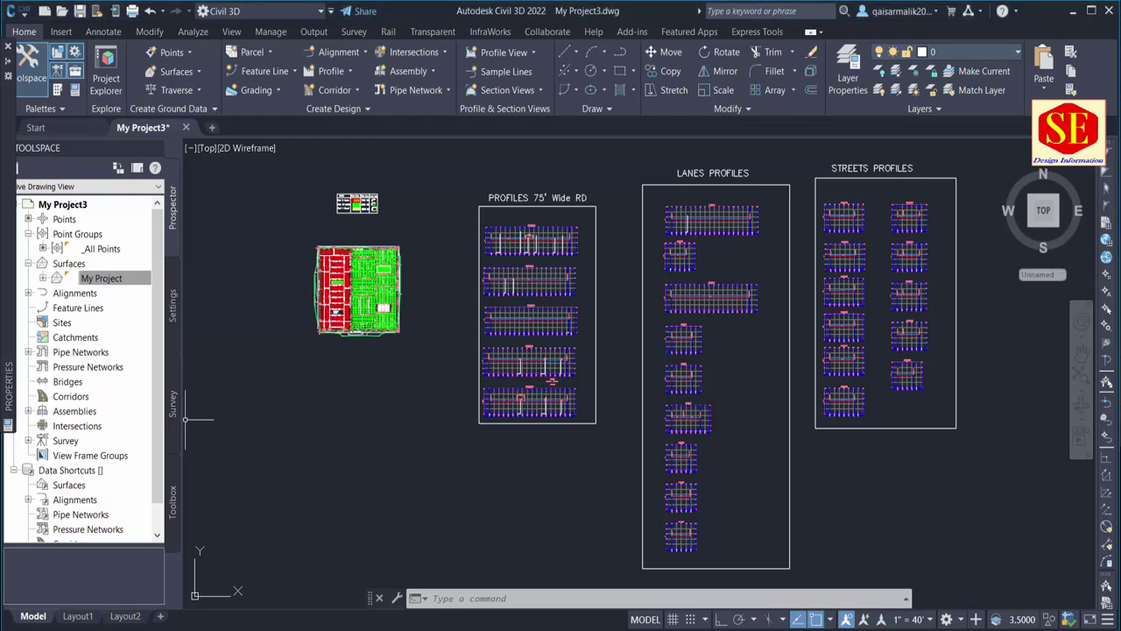
Zoom and pan onto the Plots legend listing the 5 Marla, 10 Marla and 1 Kanal plots.
scroll(308, 251, "up", 7)
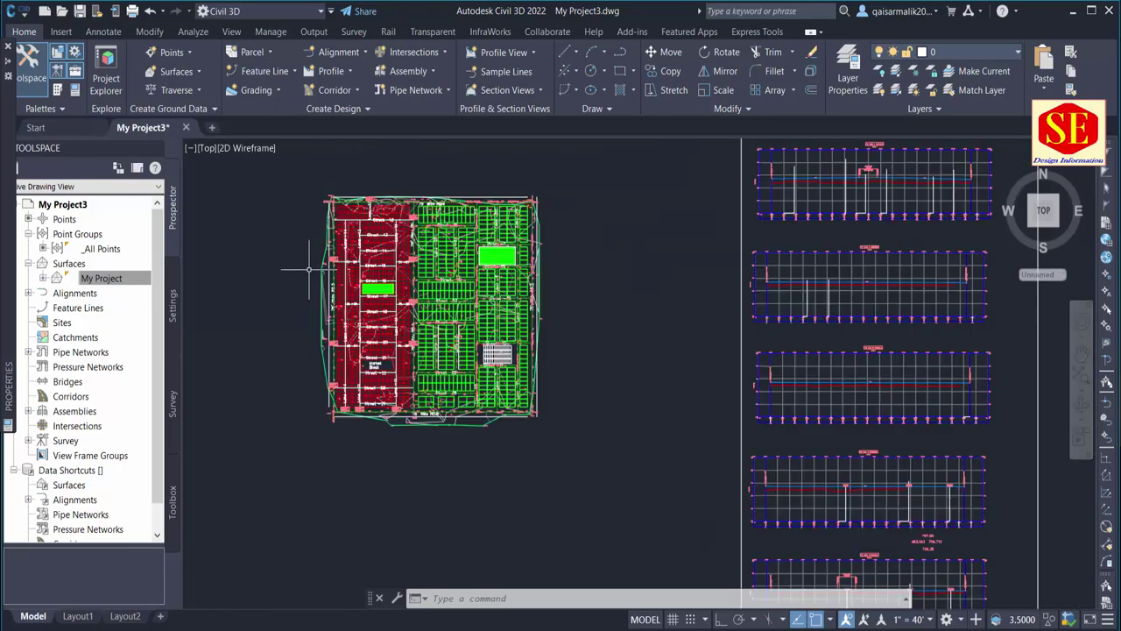
scroll(308, 252, "up", 4)
scroll(308, 252, "down", 2)
scroll(308, 252, "down", 1)
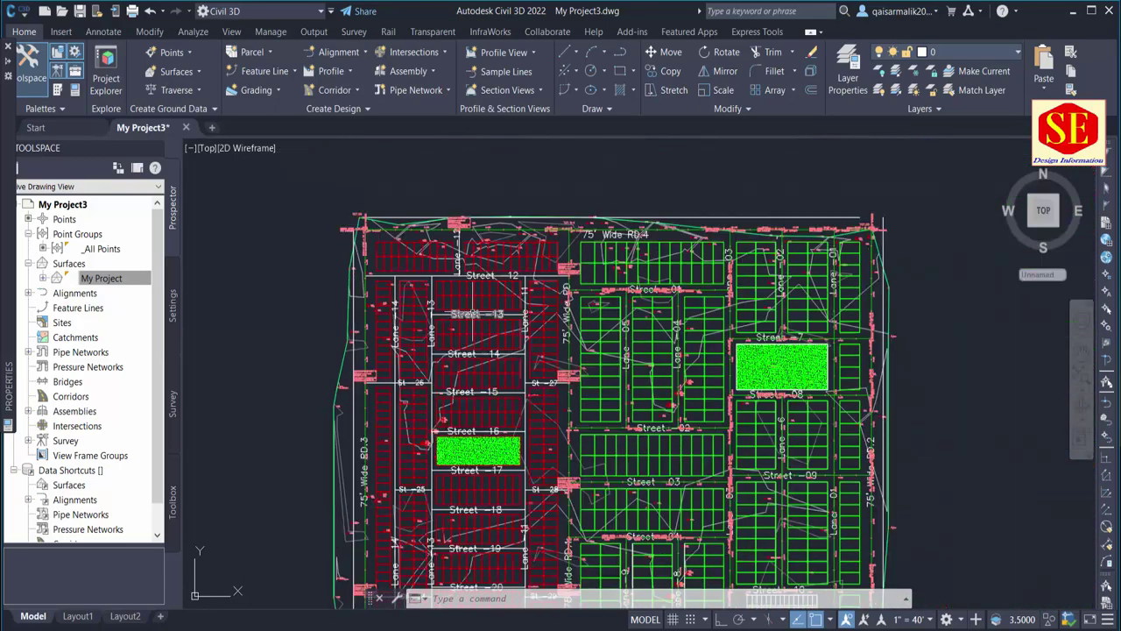
middle_click_drag(741, 285, 662, 235)
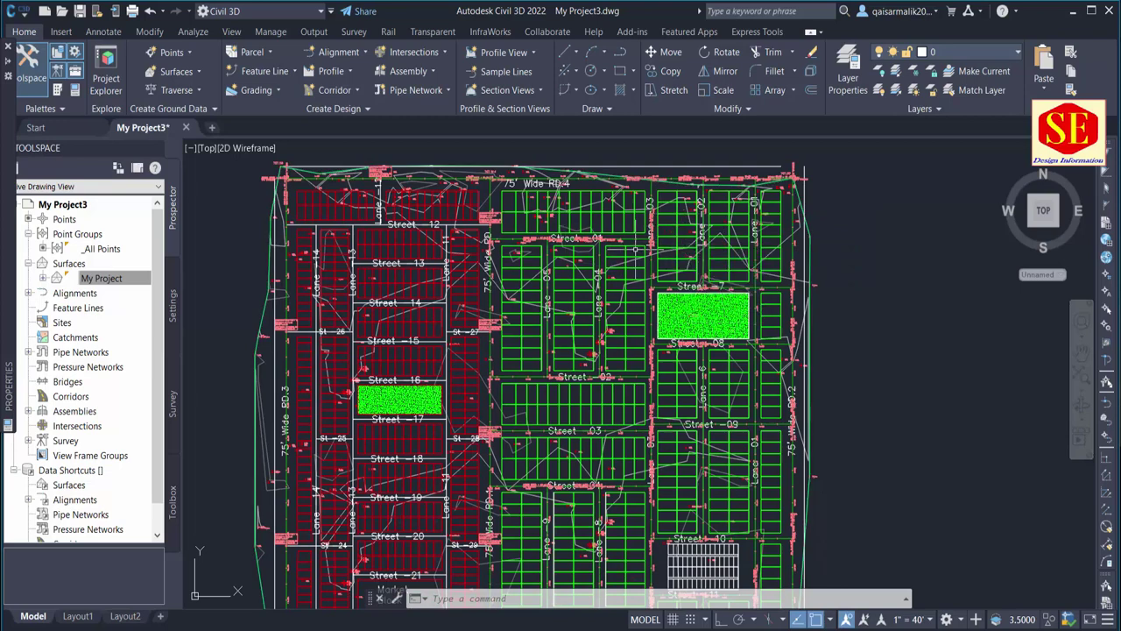
scroll(438, 350, "down", 5)
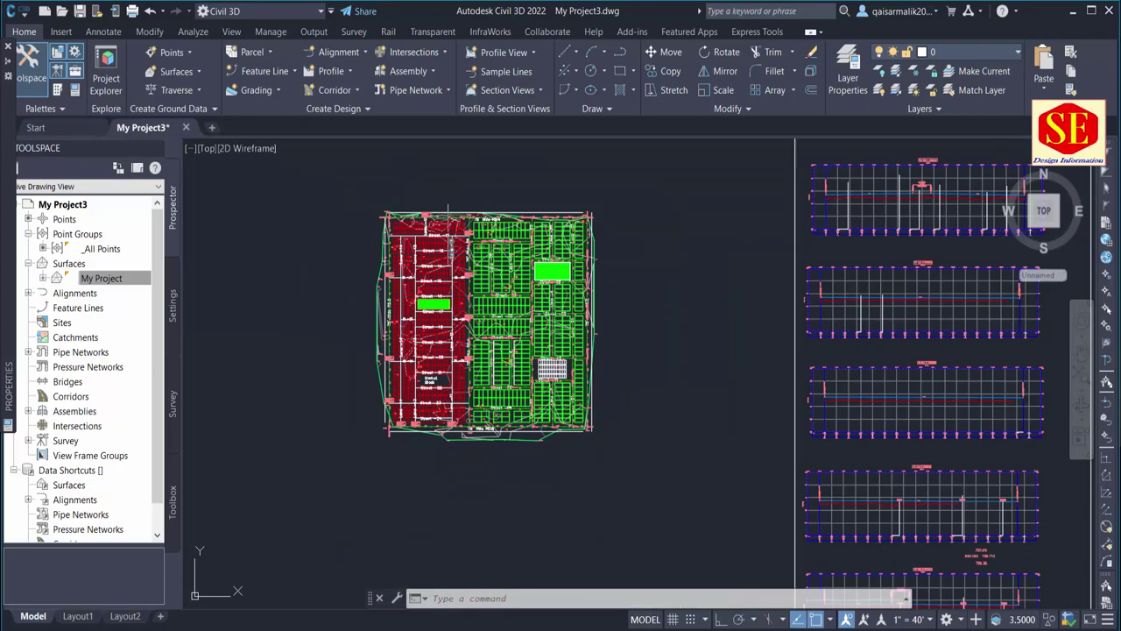
scroll(450, 368, "up", 3)
scroll(473, 258, "up", 4)
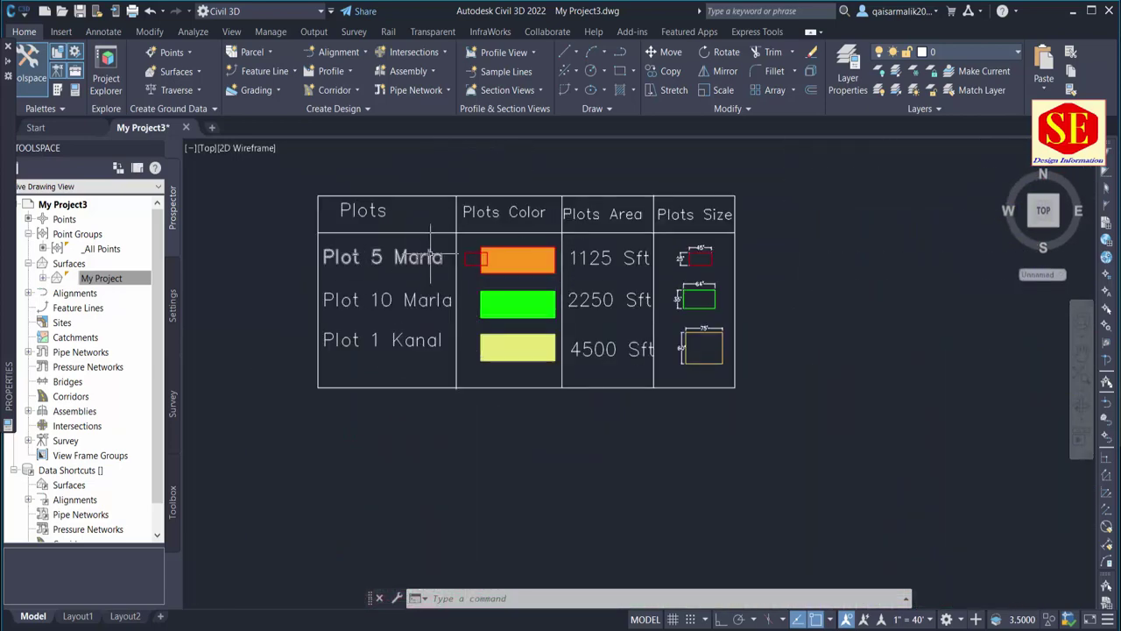
Recentre the site plan, zoom in to inspect Street 7, then zoom out to include the profiles.
scroll(430, 255, "down", 4)
middle_click_drag(449, 424, 442, 385)
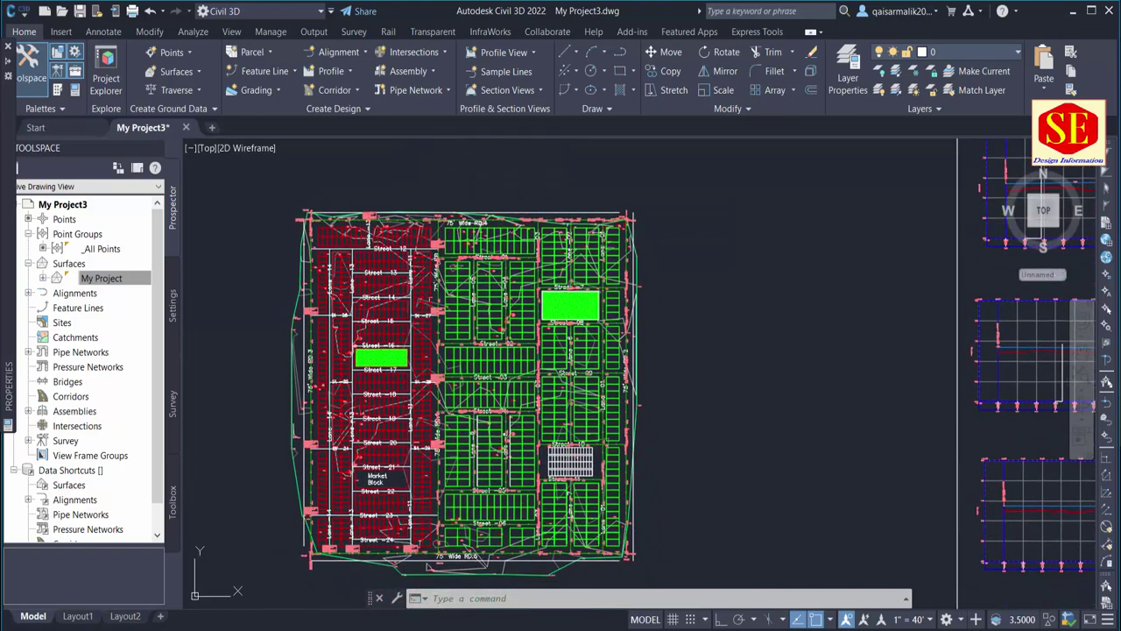
scroll(462, 308, "up", 2)
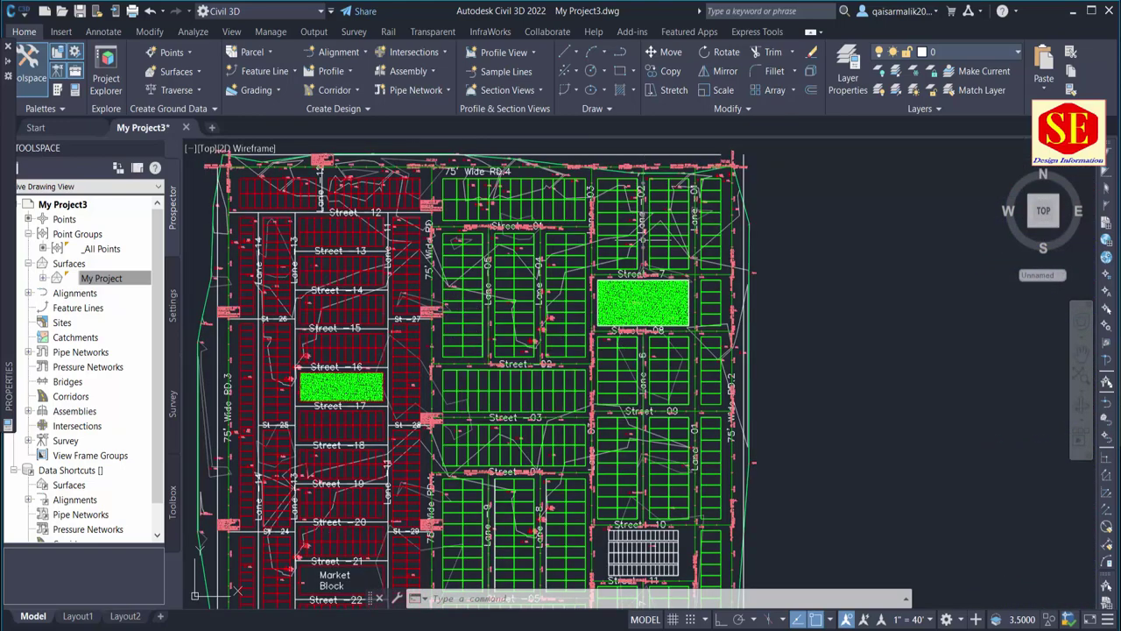
scroll(703, 208, "up", 3)
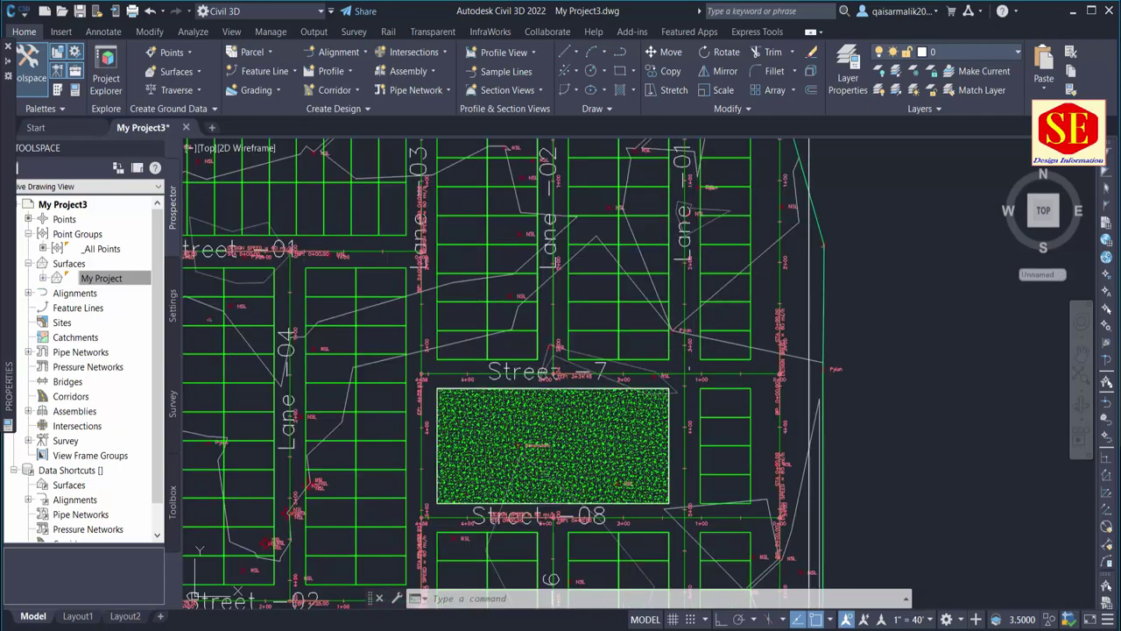
scroll(771, 294, "down", 2)
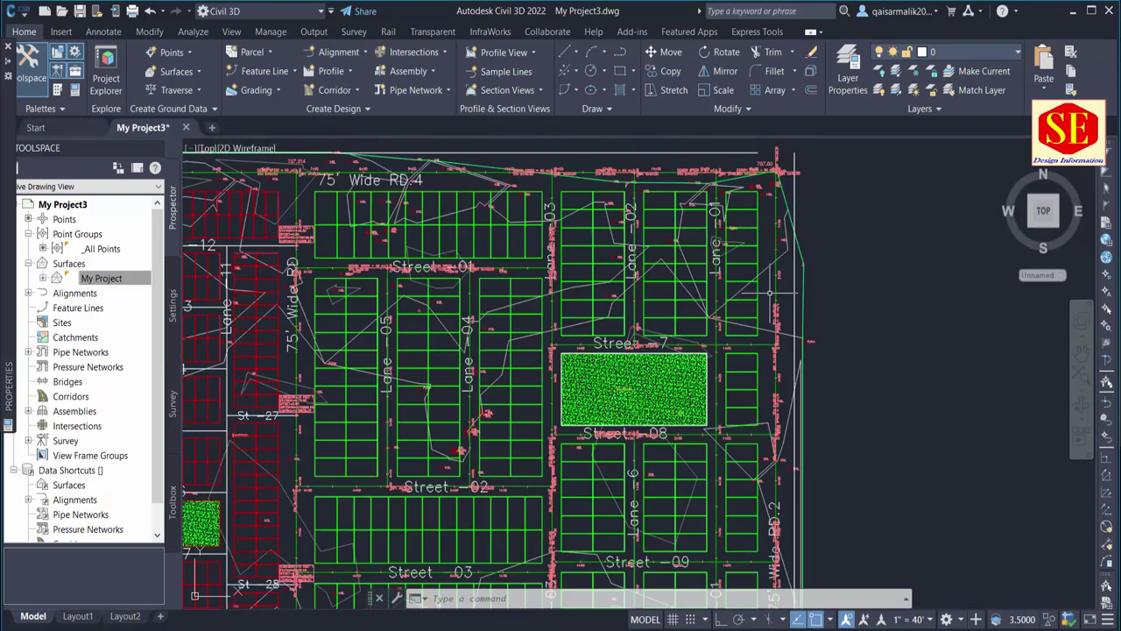
scroll(305, 240, "down", 4)
Zoom into the PROFILES 75' Wide RD sheet, then pan back to show the site and all profiles.
scroll(305, 240, "down", 2)
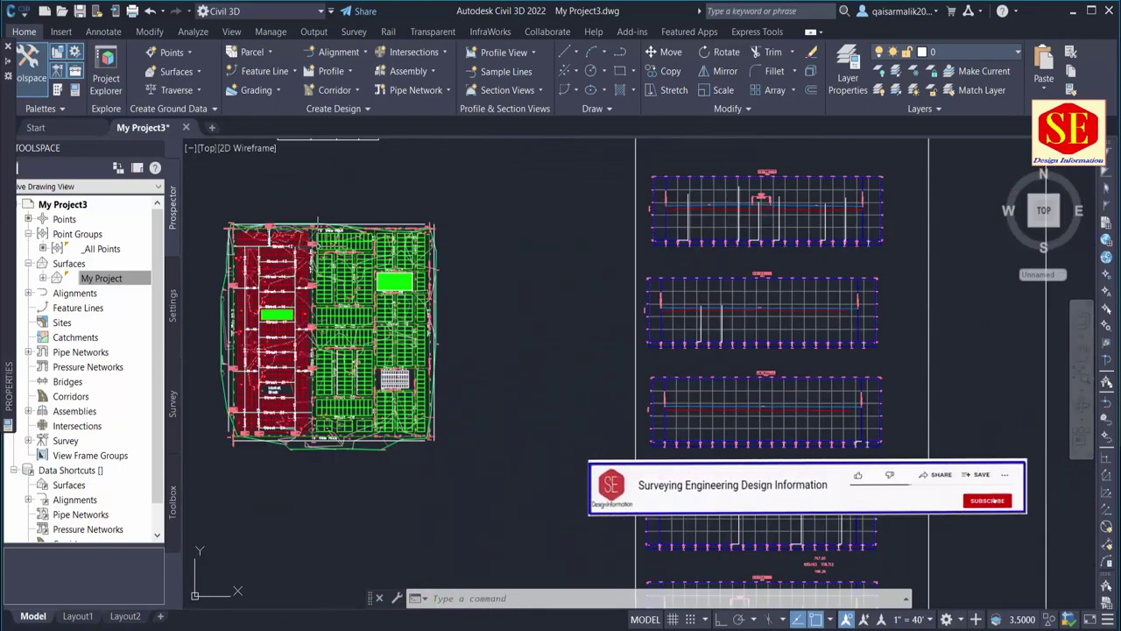
scroll(548, 313, "down", 2)
scroll(560, 298, "down", 1)
scroll(605, 289, "up", 1)
scroll(586, 214, "up", 4)
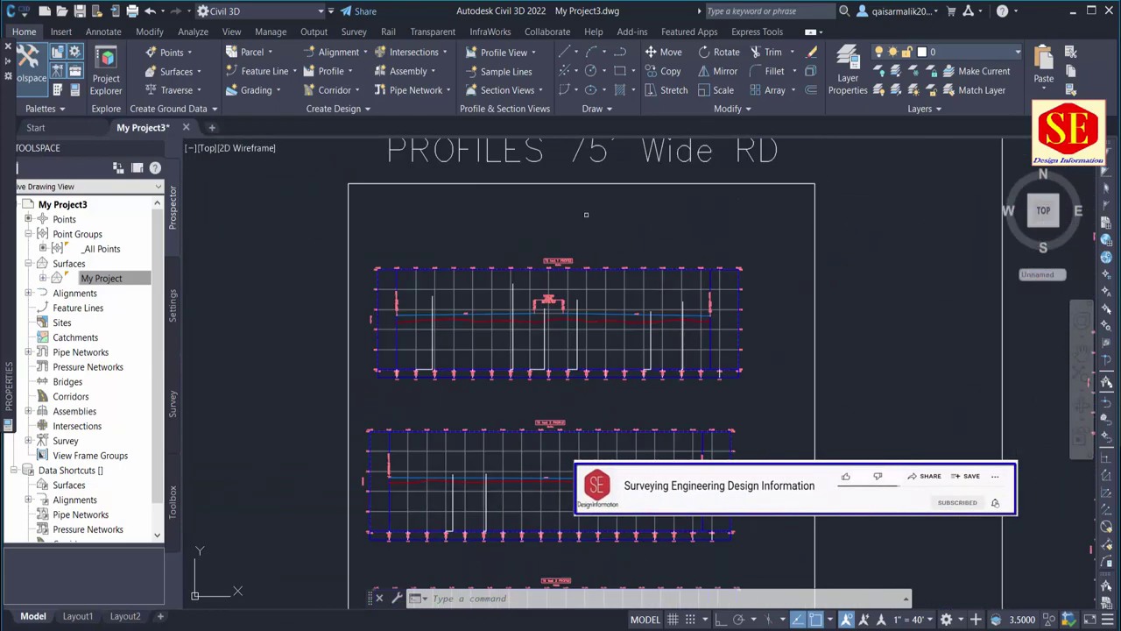
scroll(586, 215, "down", 4)
mouse_move(766, 299)
middle_mouse_down()
mouse_move(649, 318)
mouse_move(510, 320)
middle_mouse_up()
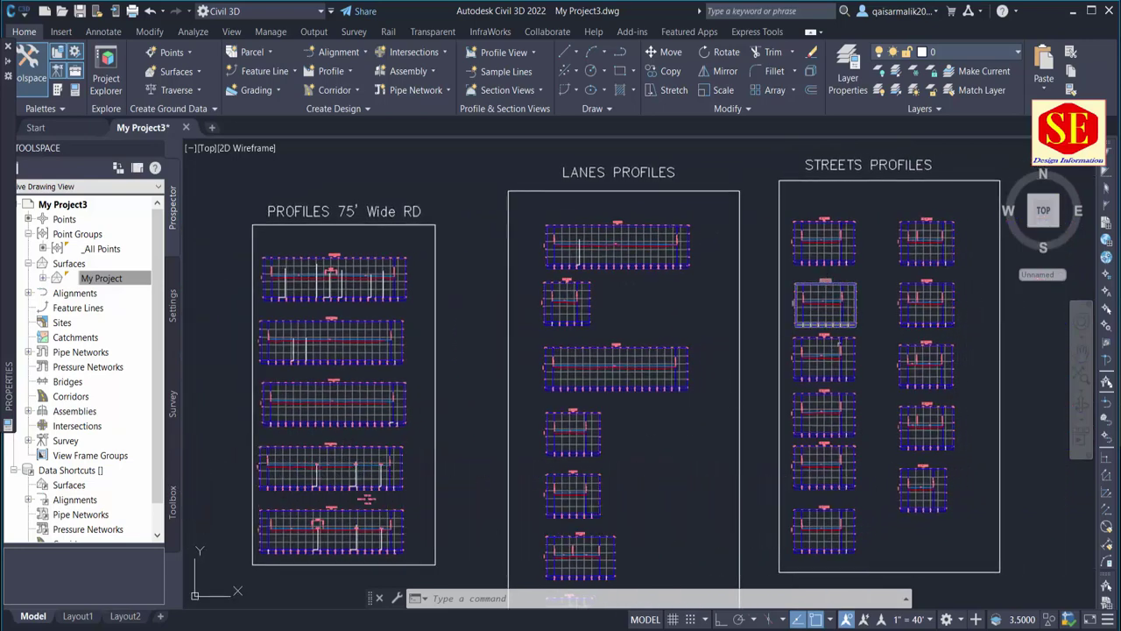
Zoom into the green plot grids between Streets 01, 02, 07, 08 and Lanes 03–06.
scroll(815, 311, "down", 3)
scroll(665, 280, "up", 5)
scroll(667, 274, "down", 4)
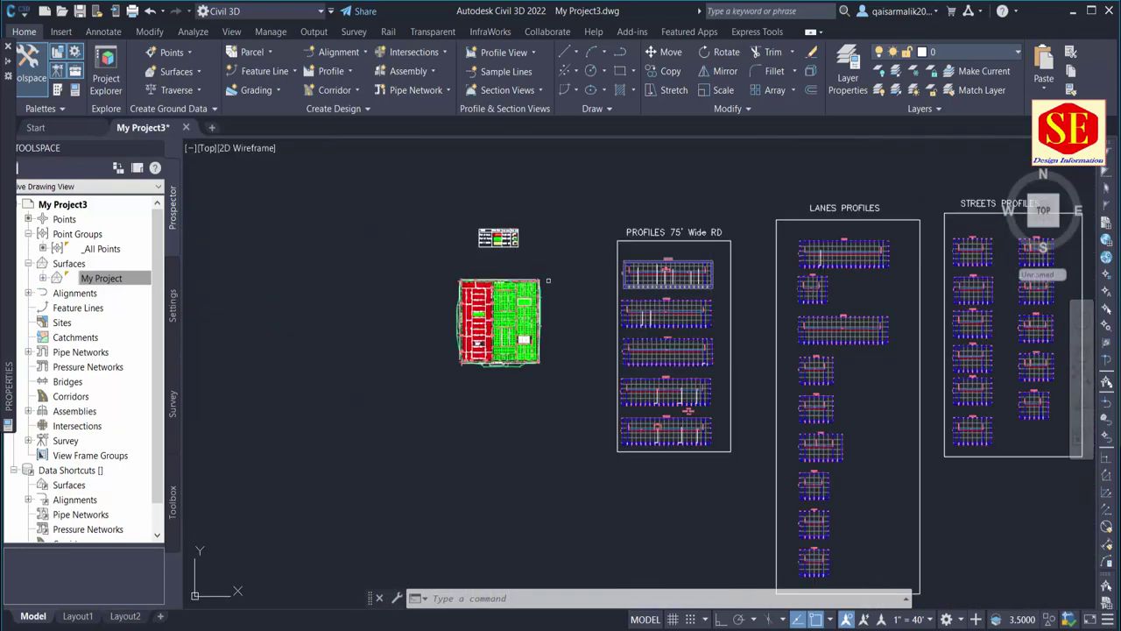
scroll(513, 289, "up", 9)
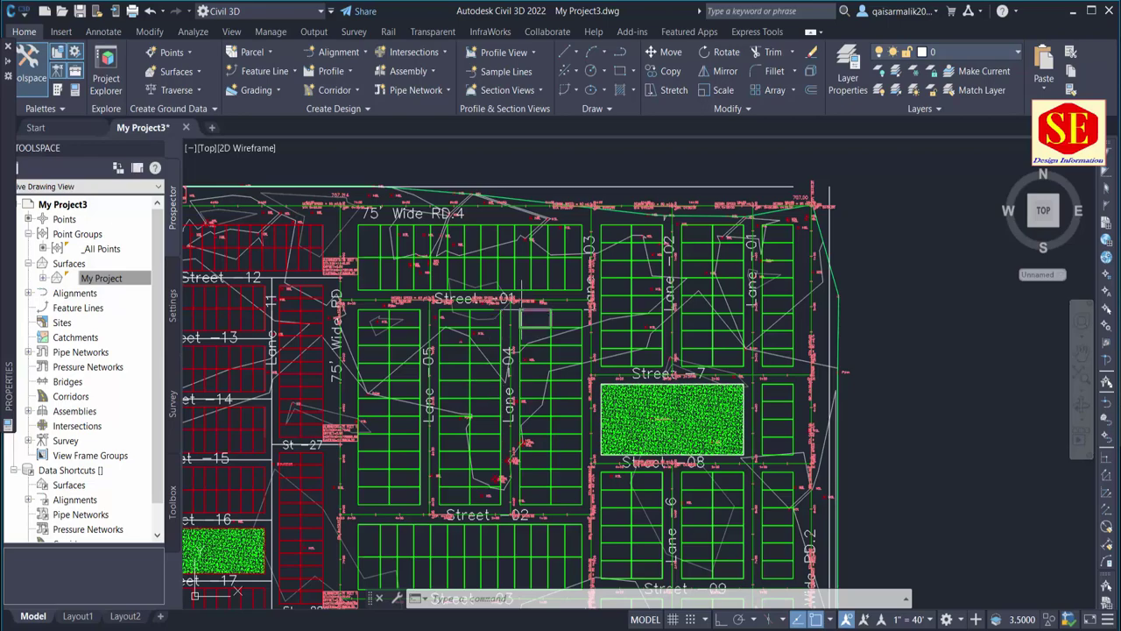
middle_click_drag(490, 300, 520, 177)
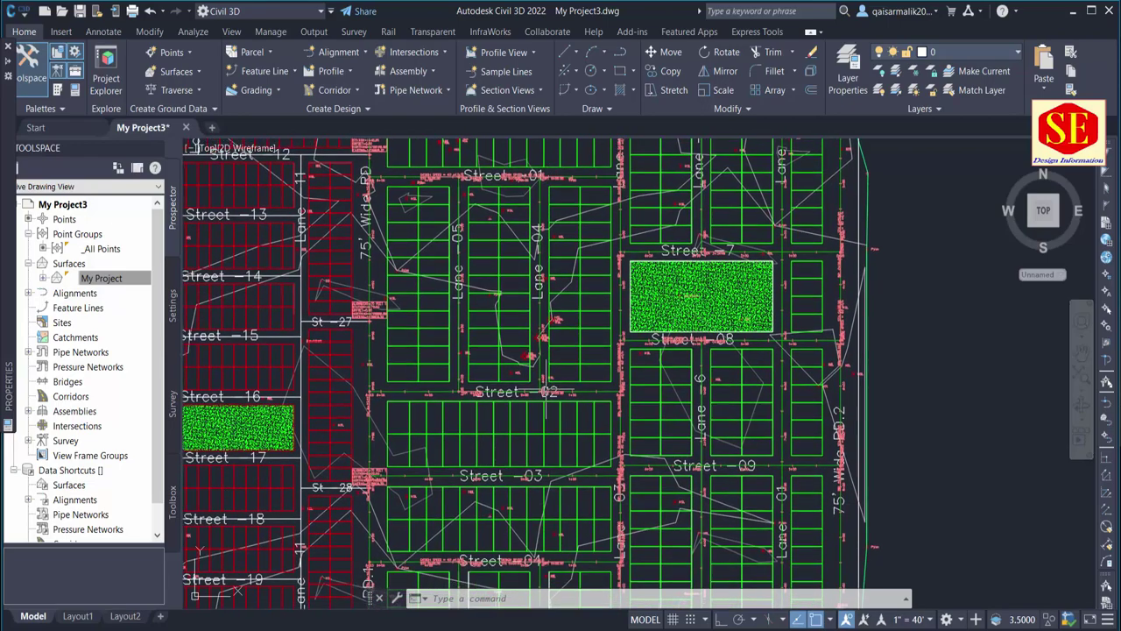
middle_click_drag(603, 325, 596, 475)
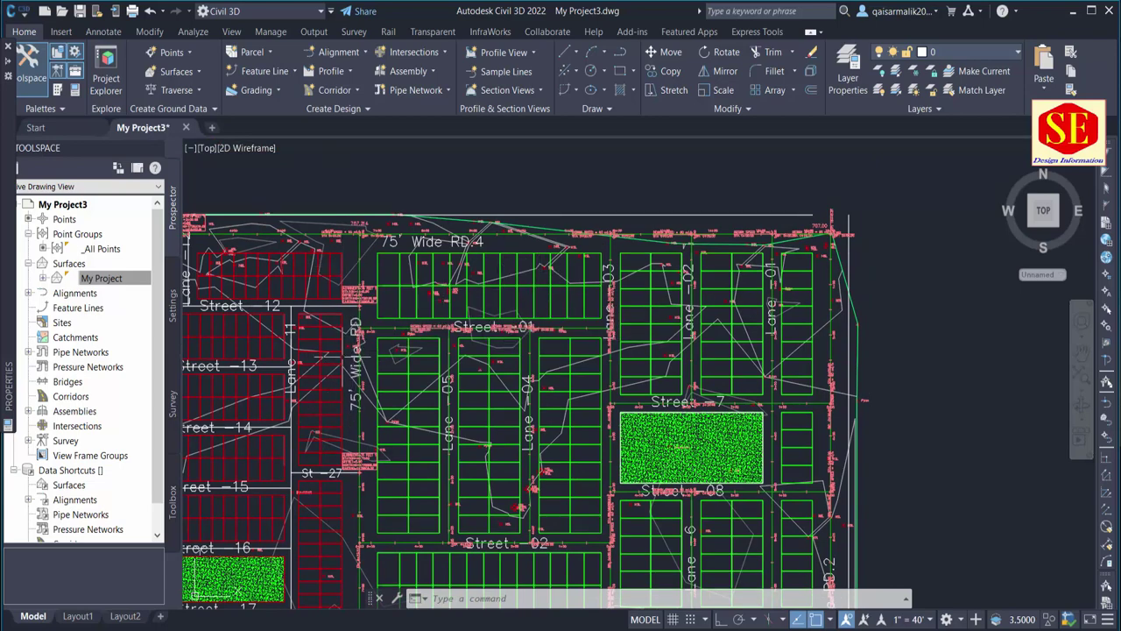
scroll(710, 232, "down", 2)
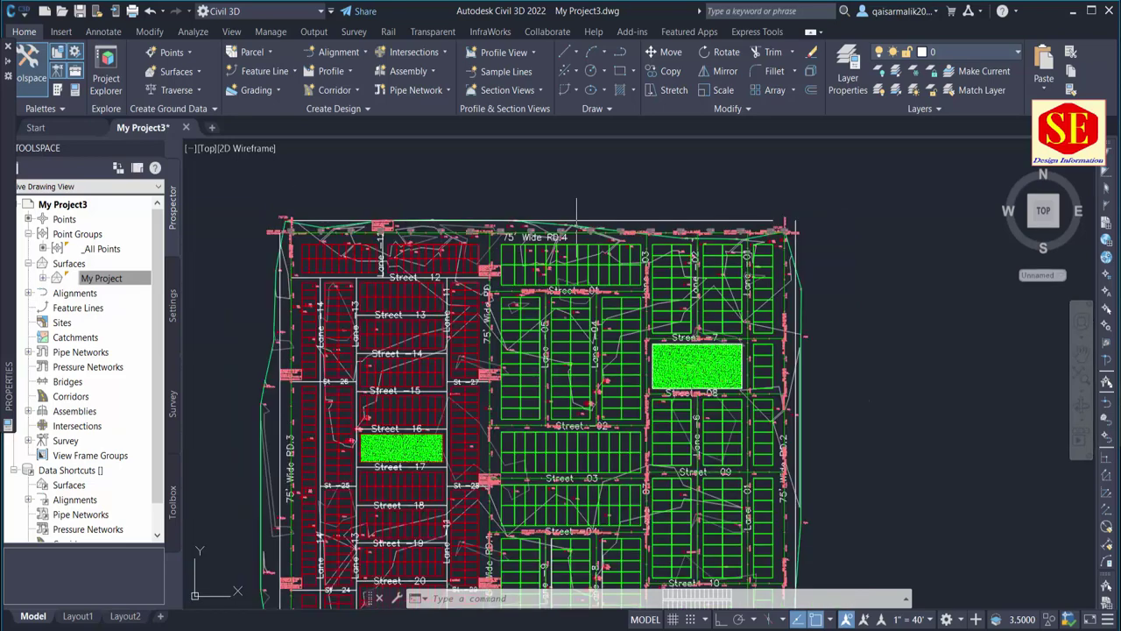
scroll(797, 372, "up", 4)
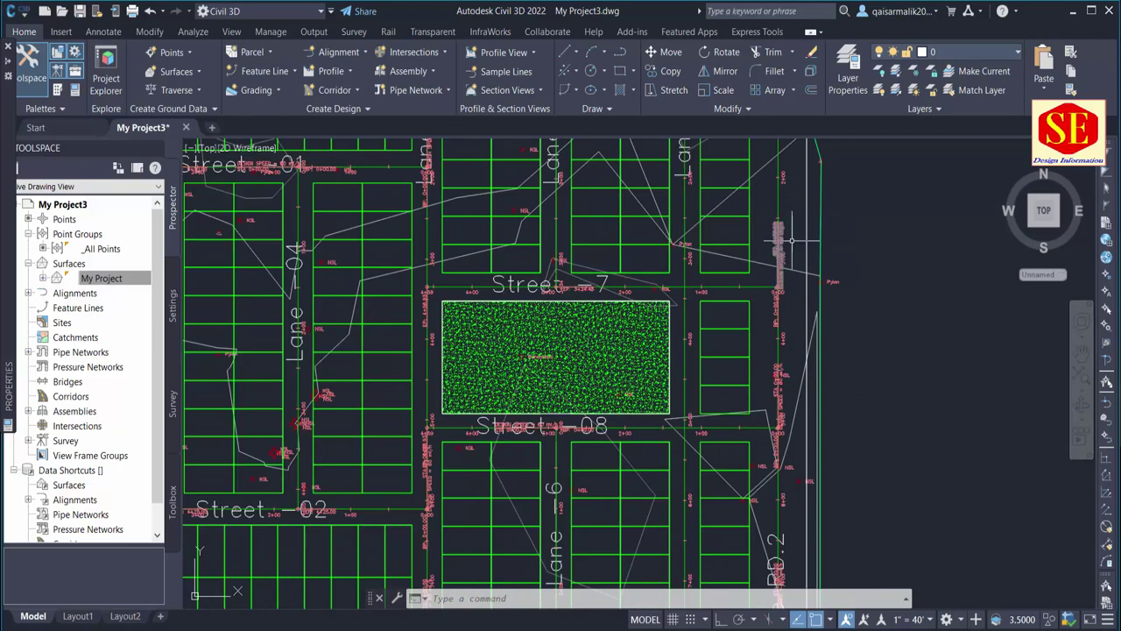
scroll(793, 390, "down", 2)
scroll(789, 399, "down", 2)
scroll(793, 399, "down", 2)
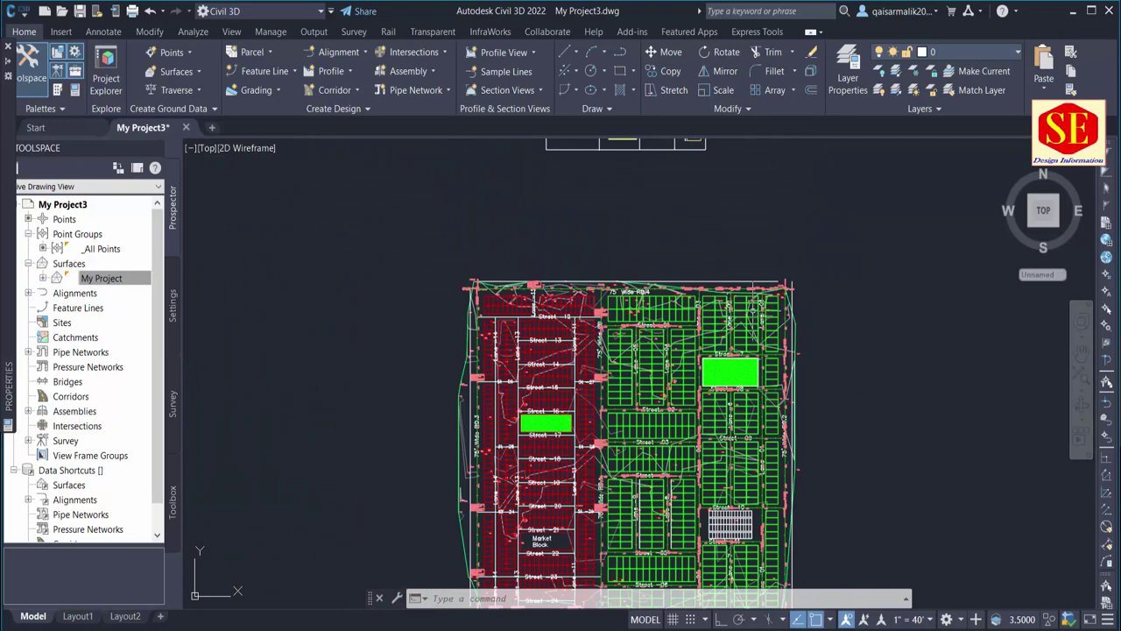
scroll(784, 324, "up", 4)
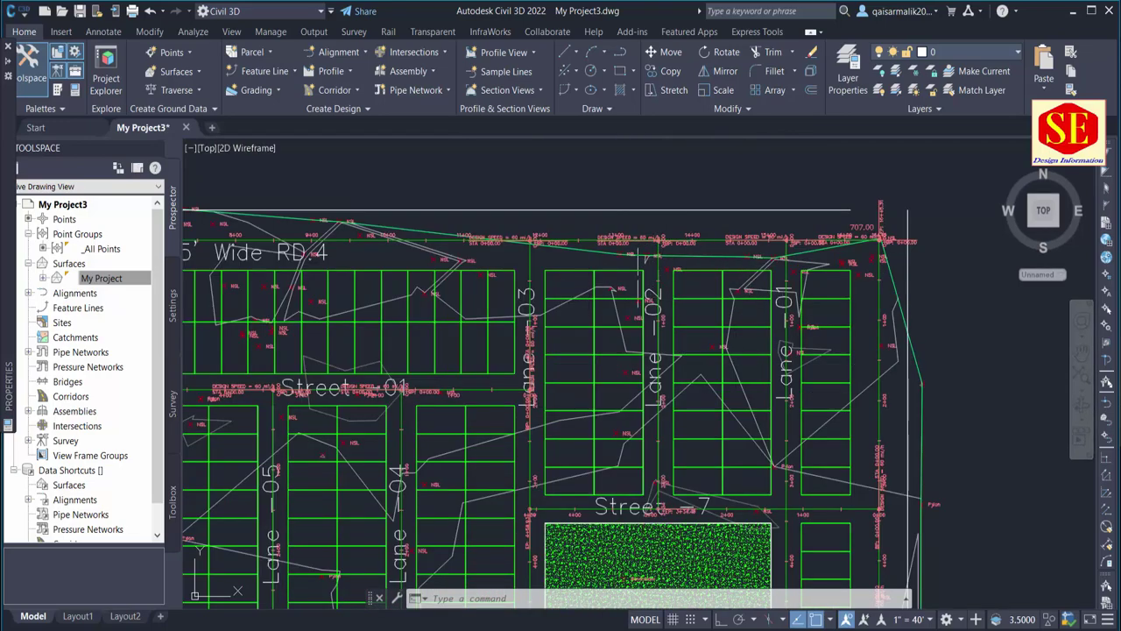
scroll(529, 248, "down", 5)
scroll(530, 249, "down", 3)
scroll(563, 313, "up", 2)
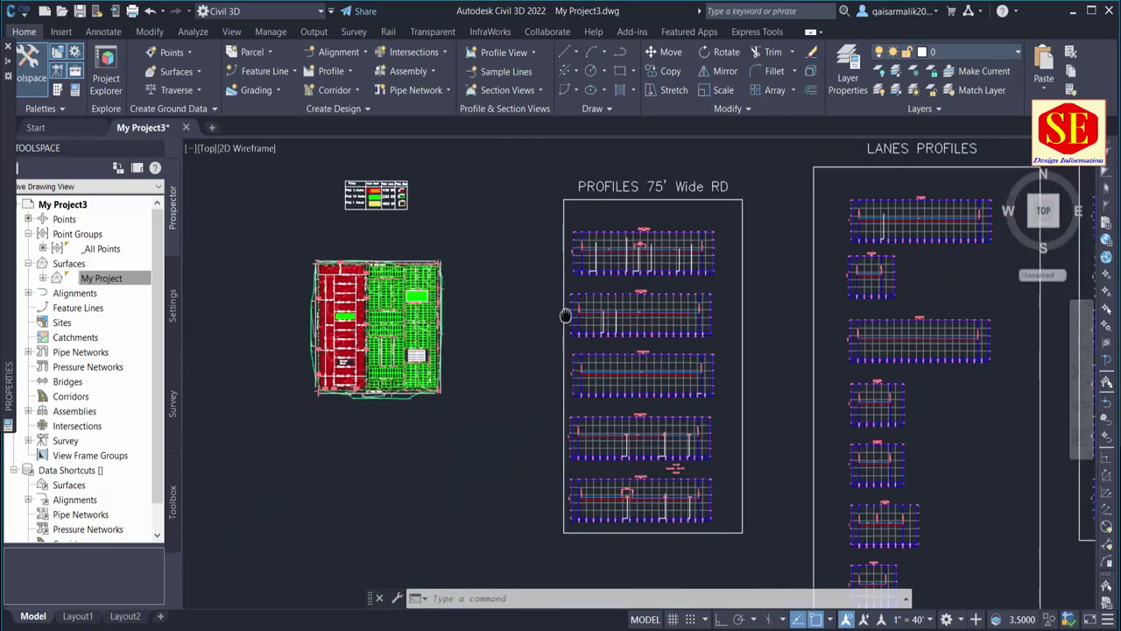
scroll(762, 333, "down", 4)
scroll(876, 293, "up", 2)
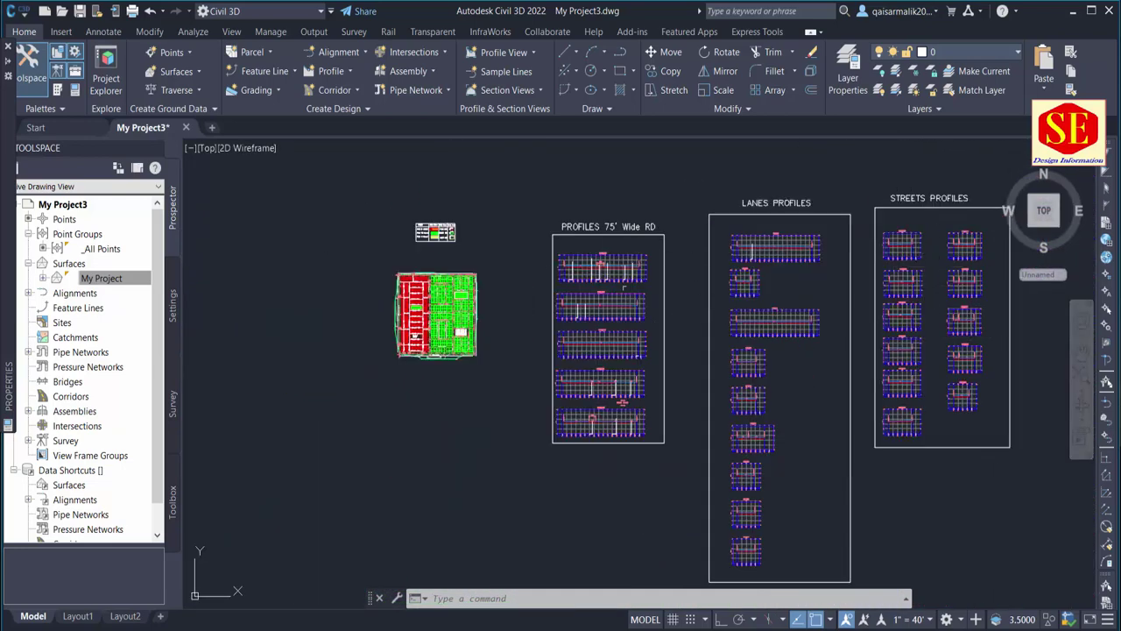
scroll(385, 297, "up", 8)
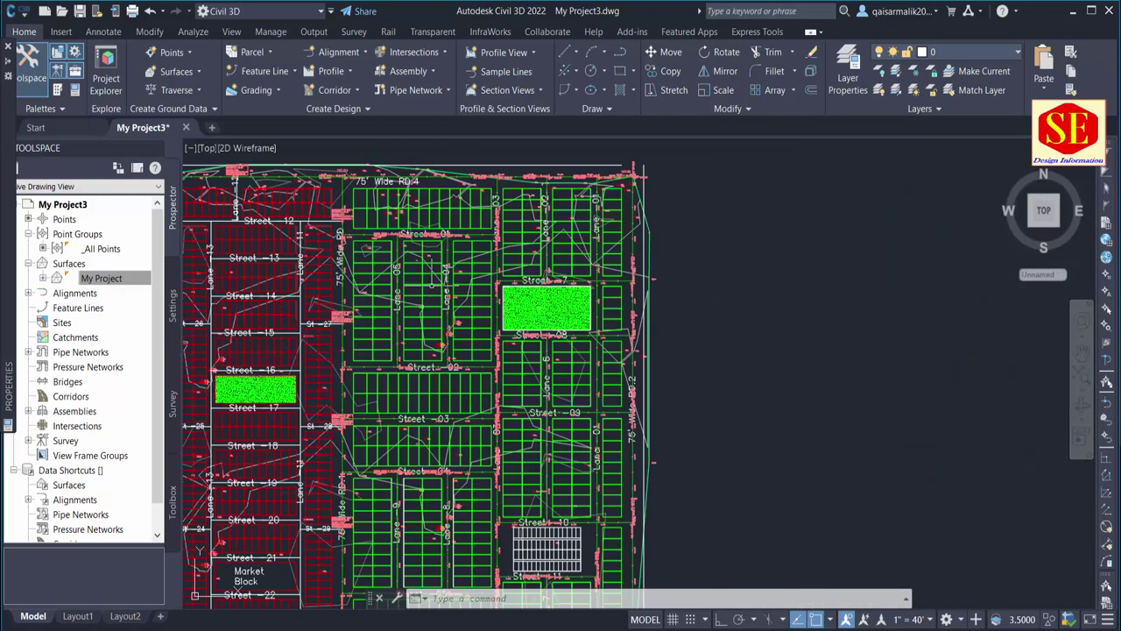
scroll(552, 273, "up", 1)
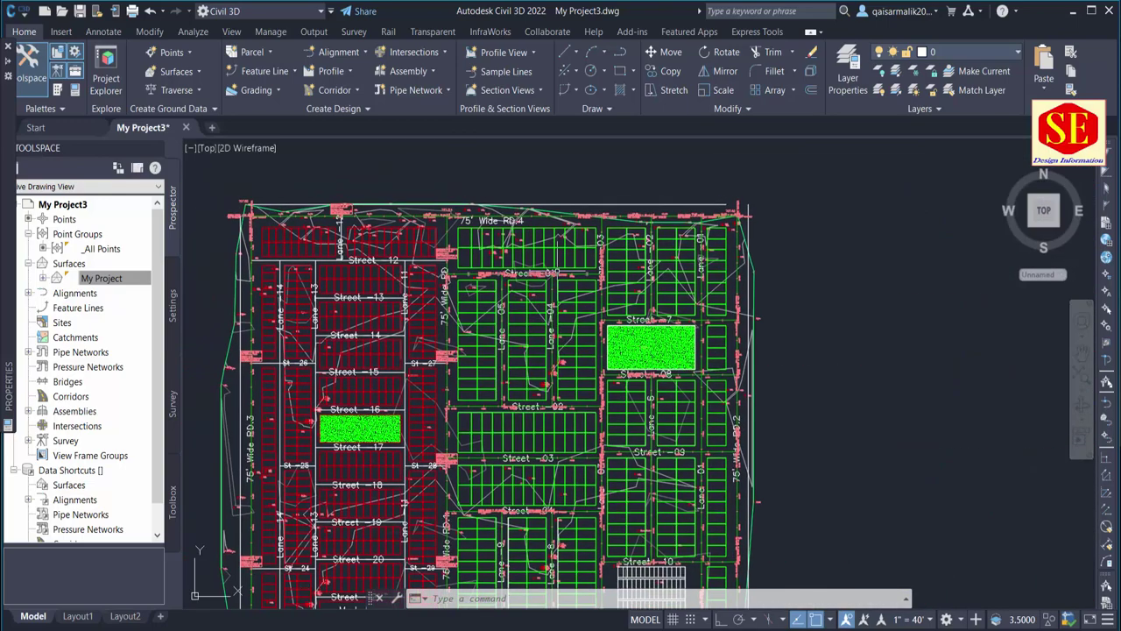
scroll(732, 324, "up", 6)
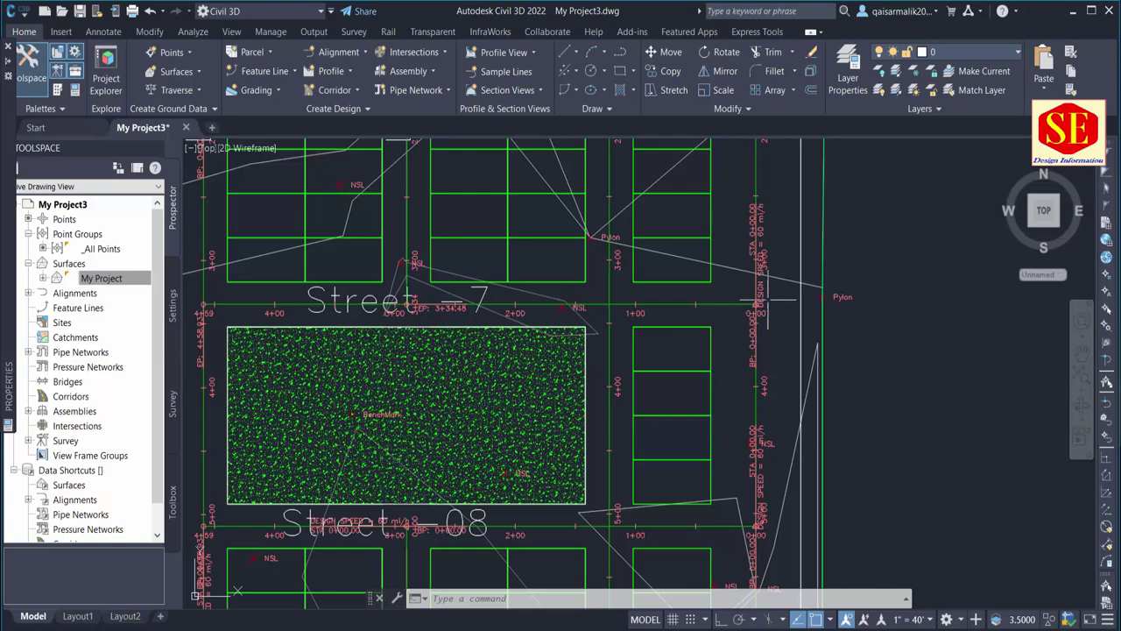
scroll(749, 303, "down", 3)
scroll(749, 302, "down", 2)
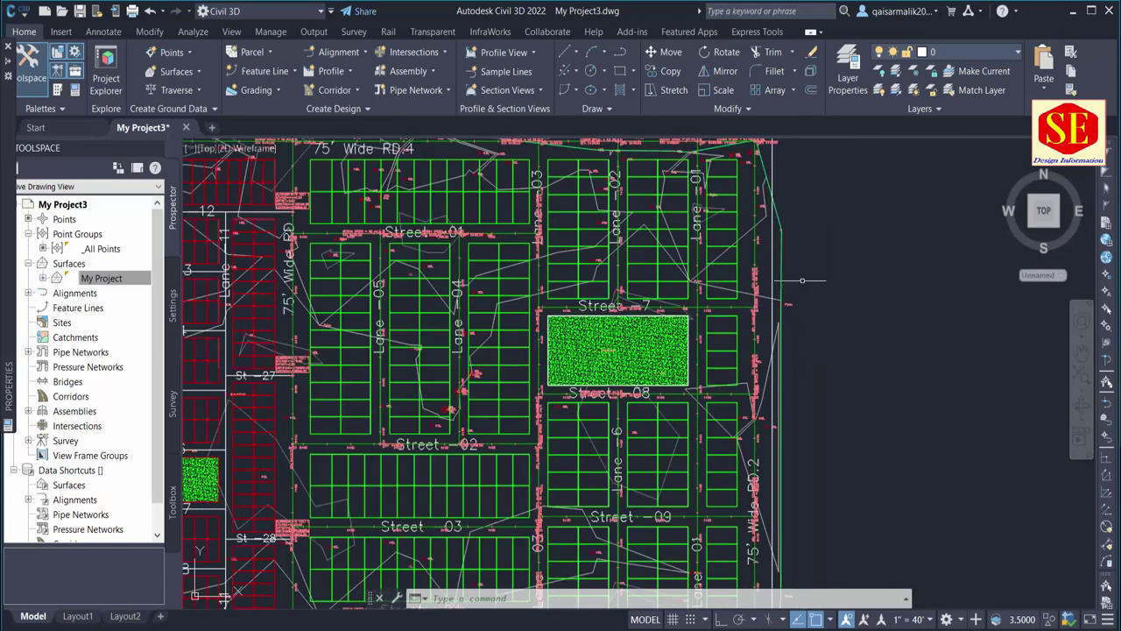
scroll(539, 293, "up", 2)
scroll(530, 298, "up", 1)
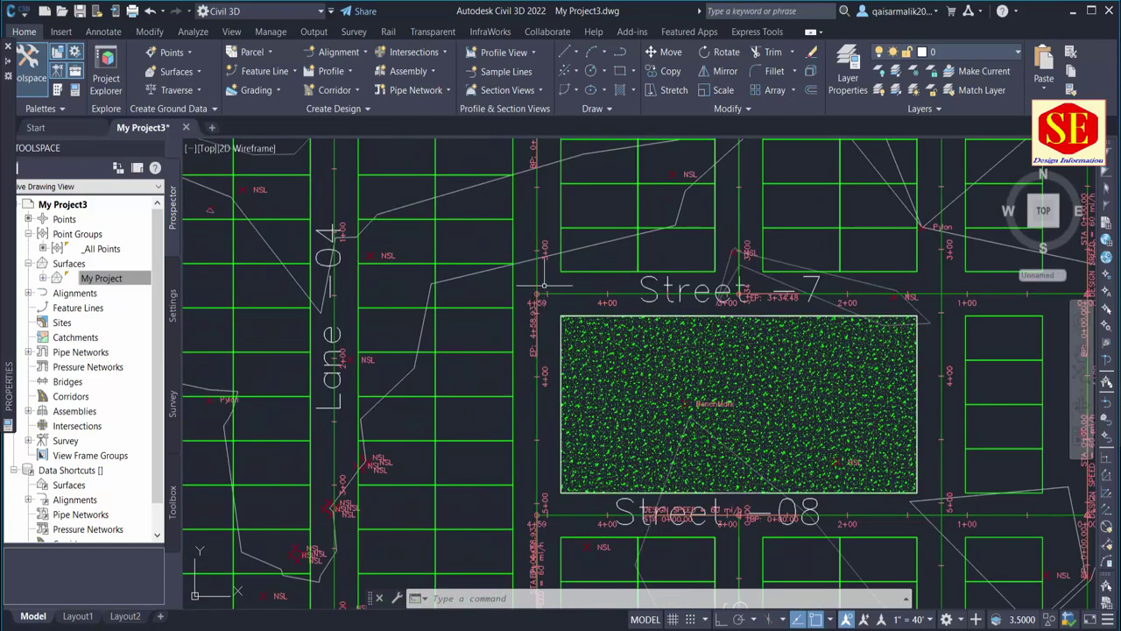
scroll(543, 276, "down", 3)
middle_click_drag(595, 254, 602, 350)
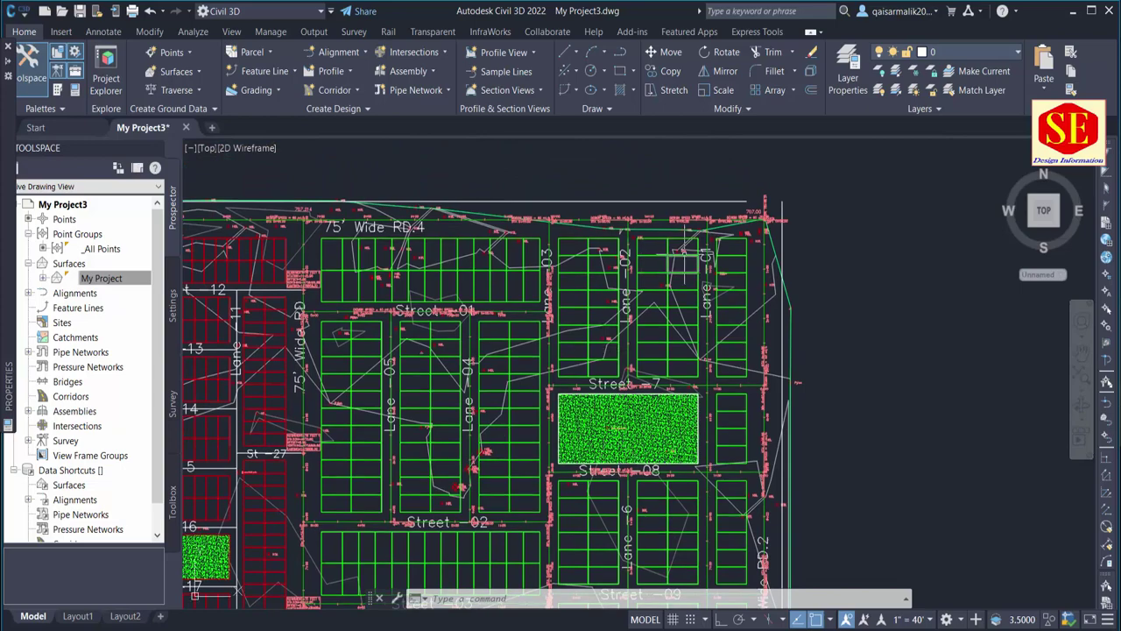
scroll(618, 232, "down", 3)
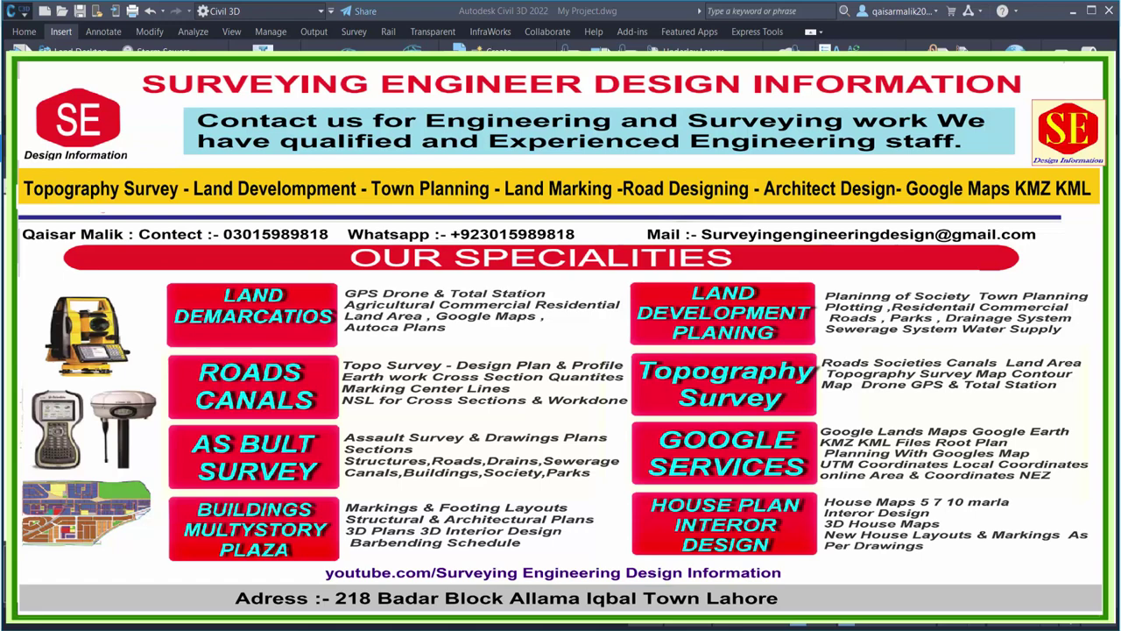
scroll(709, 241, "up", 1)
scroll(710, 241, "up", 3)
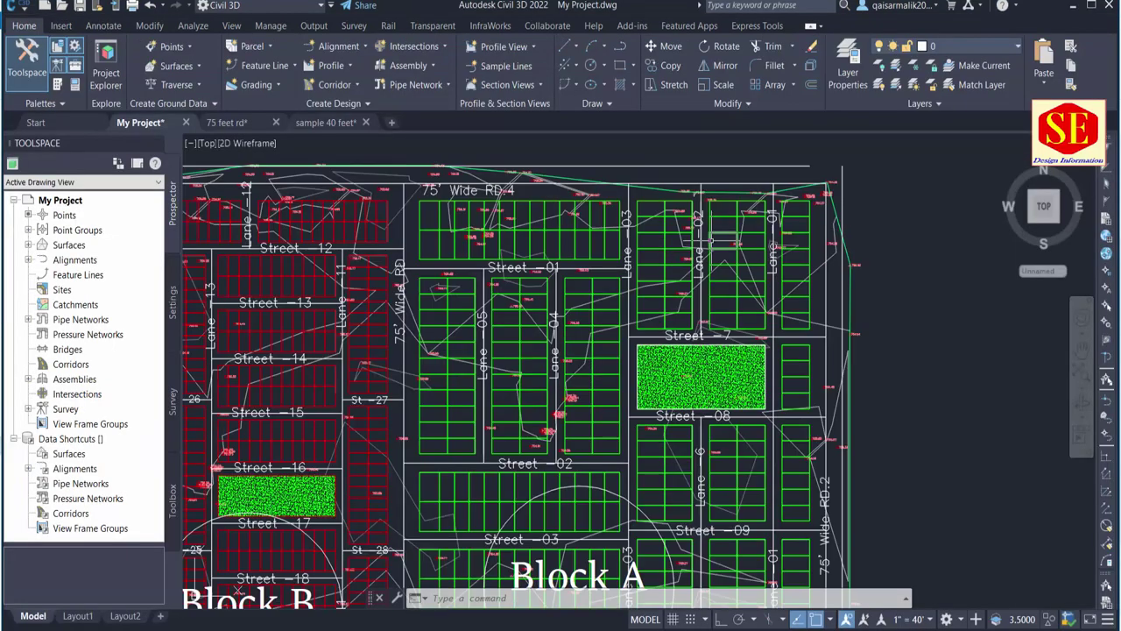
scroll(778, 249, "down", 5)
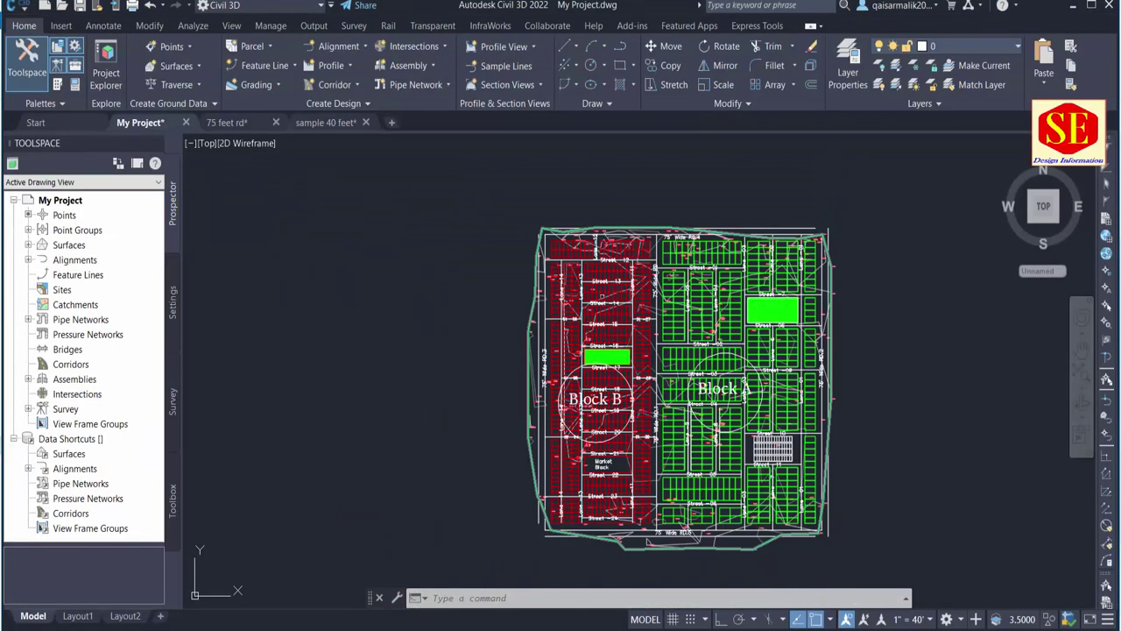
scroll(681, 307, "up", 2)
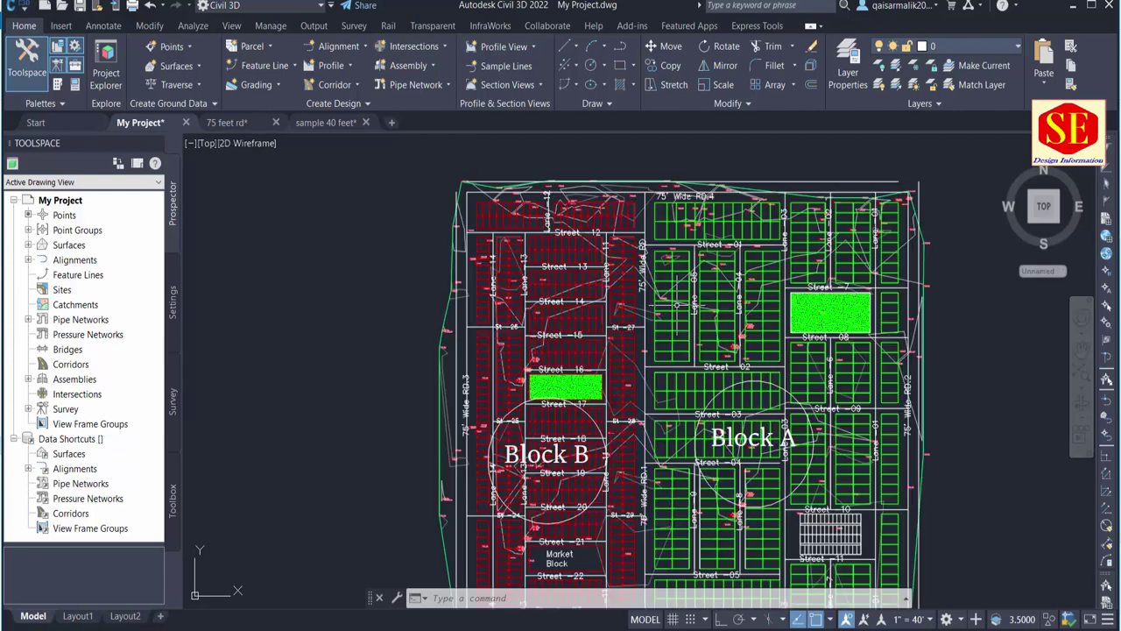
scroll(644, 280, "up", 4)
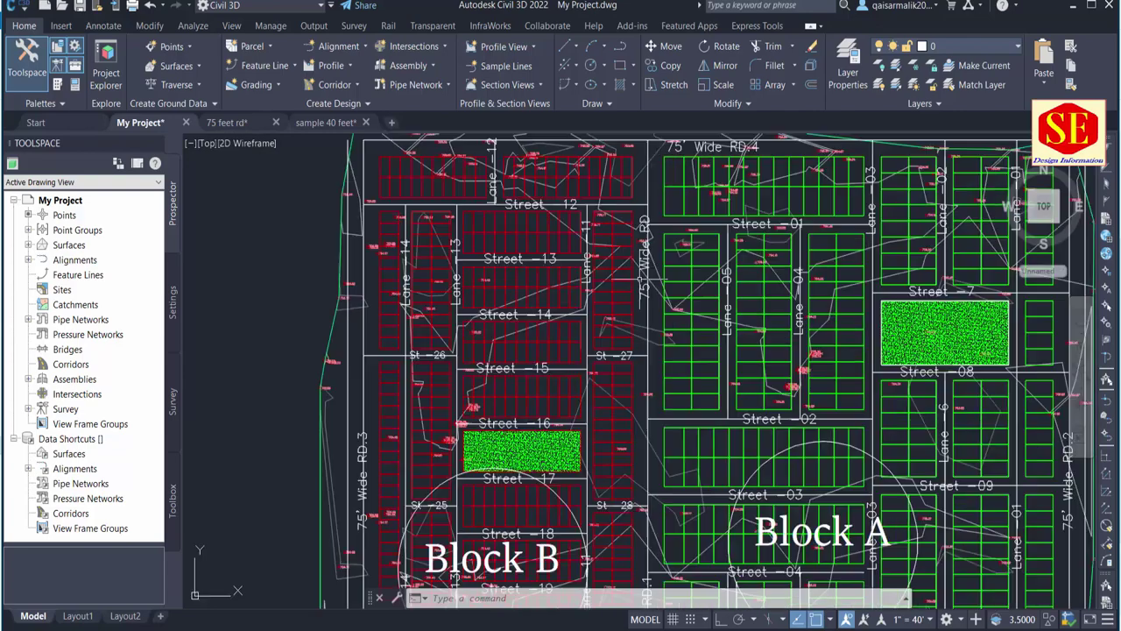
scroll(663, 306, "down", 2)
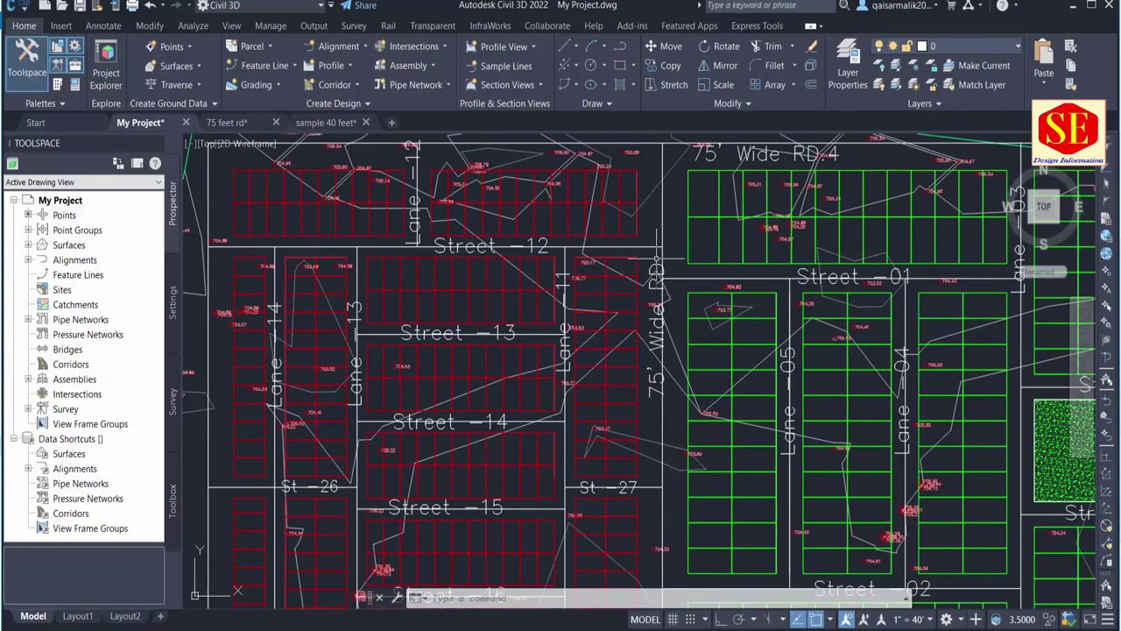
scroll(663, 306, "down", 2)
scroll(911, 434, "up", 2)
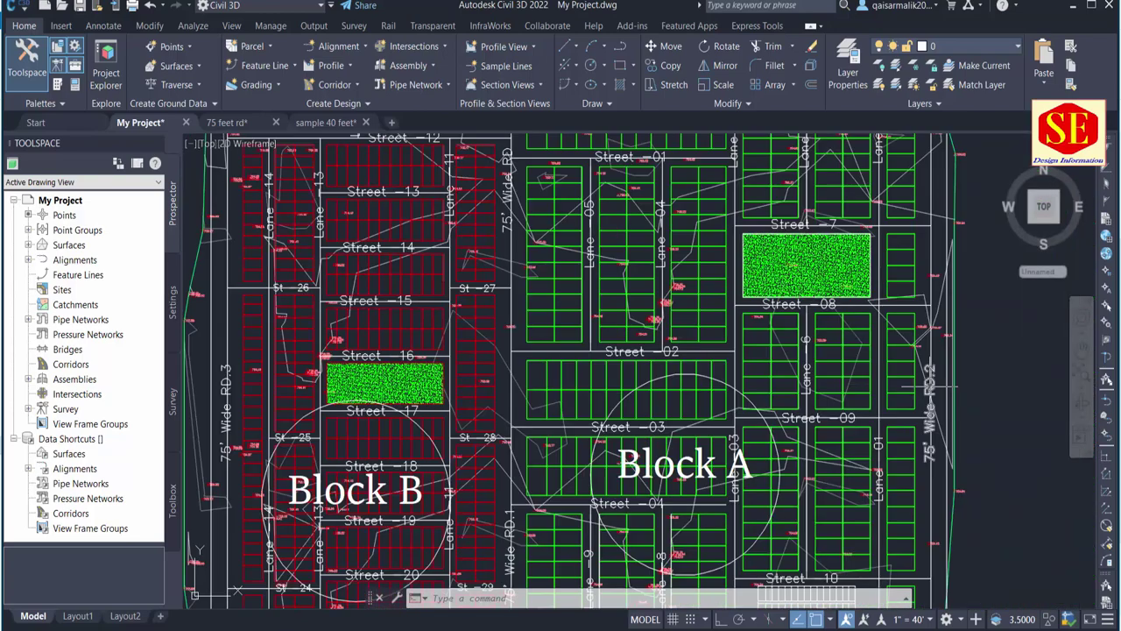
scroll(932, 382, "down", 2)
scroll(706, 188, "up", 2)
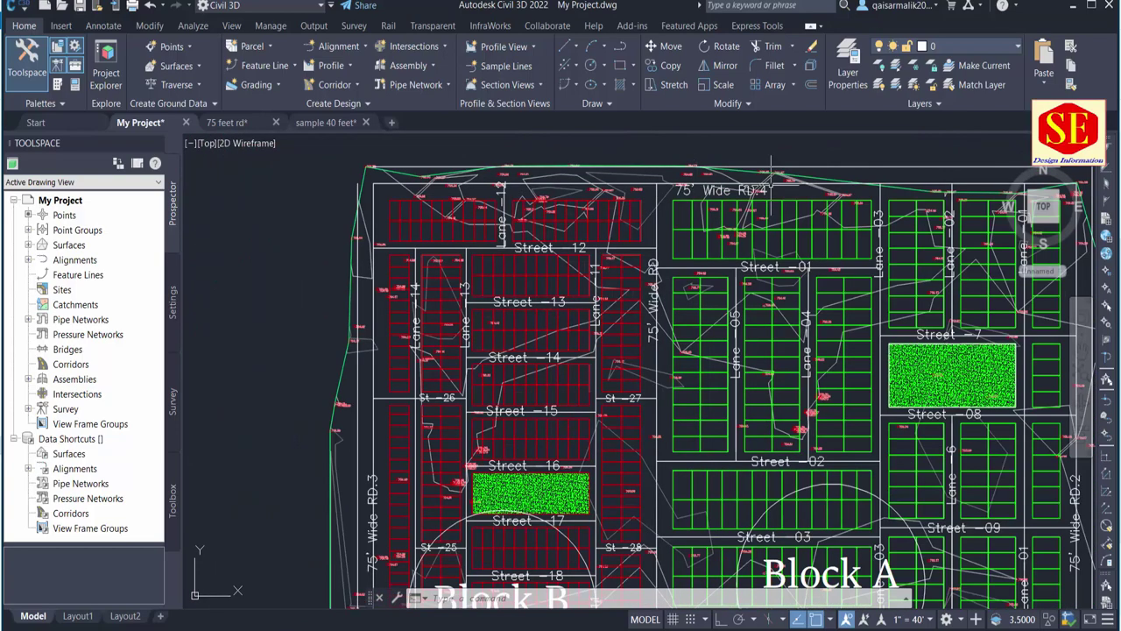
middle_click_drag(389, 390, 392, 267)
scroll(392, 267, "down", 2)
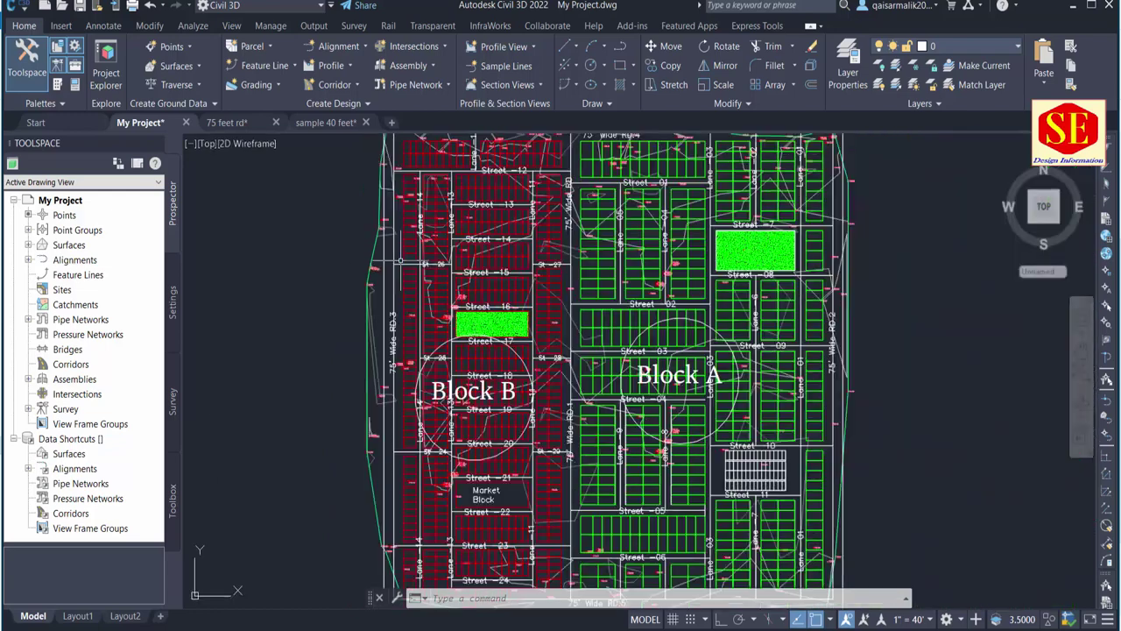
middle_click_drag(584, 450, 585, 352)
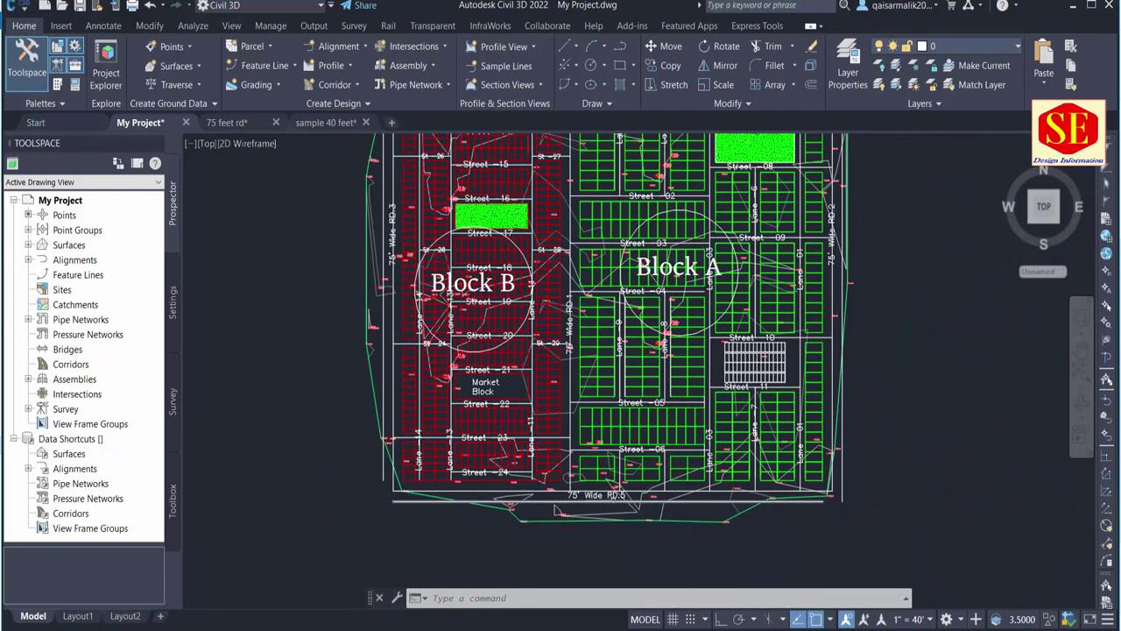
scroll(619, 486, "up", 2)
middle_click_drag(573, 215, 592, 361)
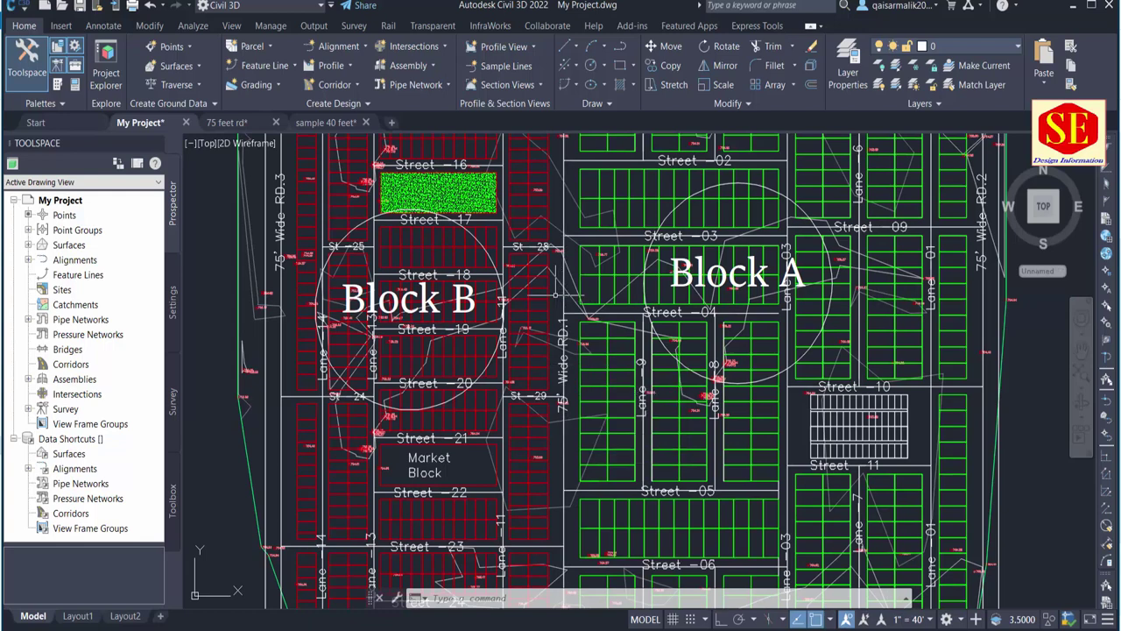
mouse_move(556, 299)
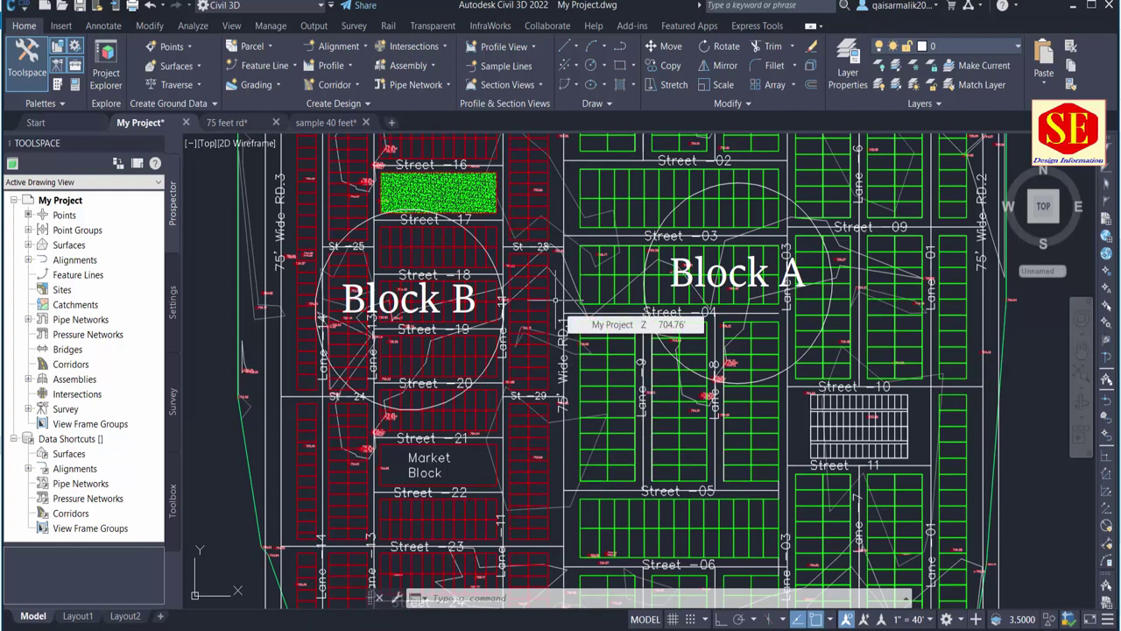
scroll(556, 298, "down", 2)
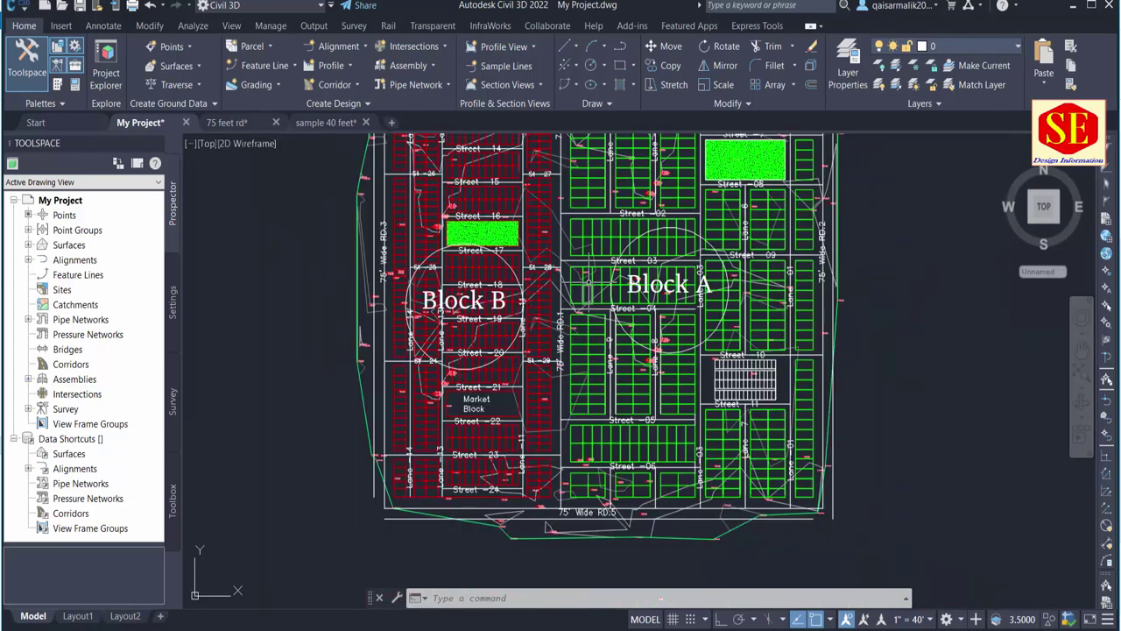
middle_click_drag(557, 302, 564, 365)
scroll(769, 293, "up", 2)
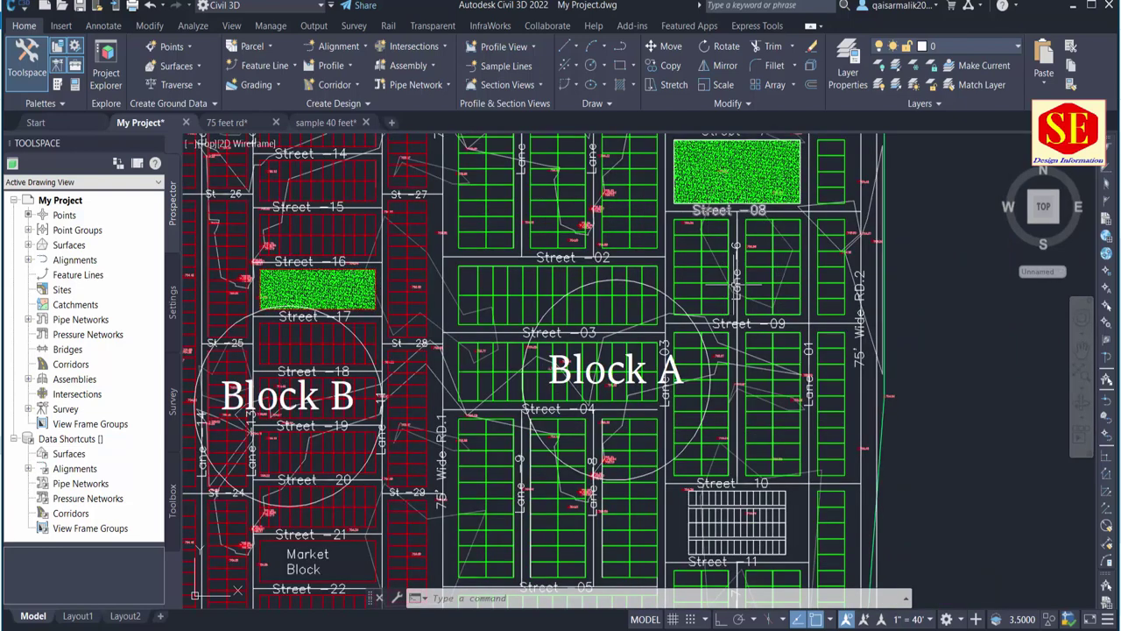
scroll(487, 263, "down", 1)
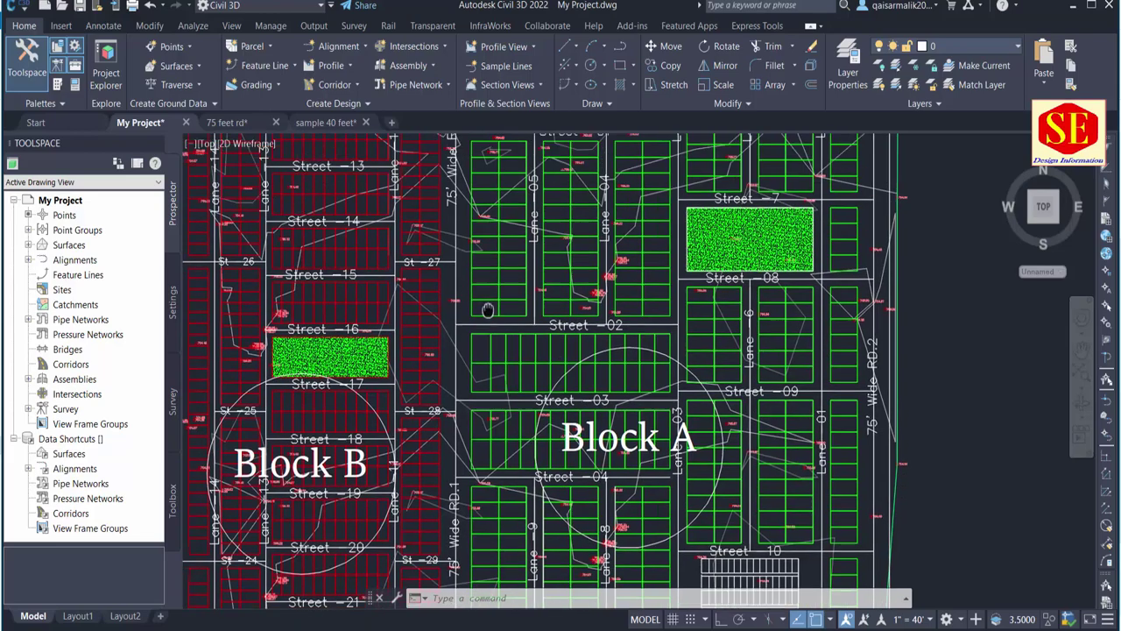
scroll(490, 255, "down", 1)
scroll(585, 256, "down", 1)
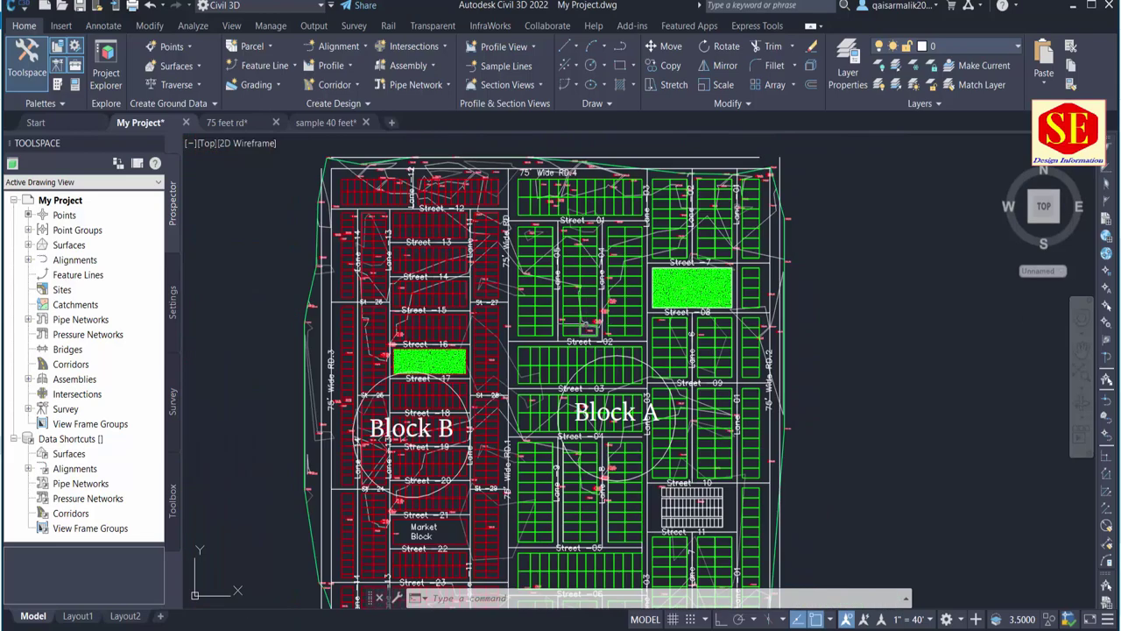
scroll(526, 263, "up", 1)
scroll(511, 298, "up", 1)
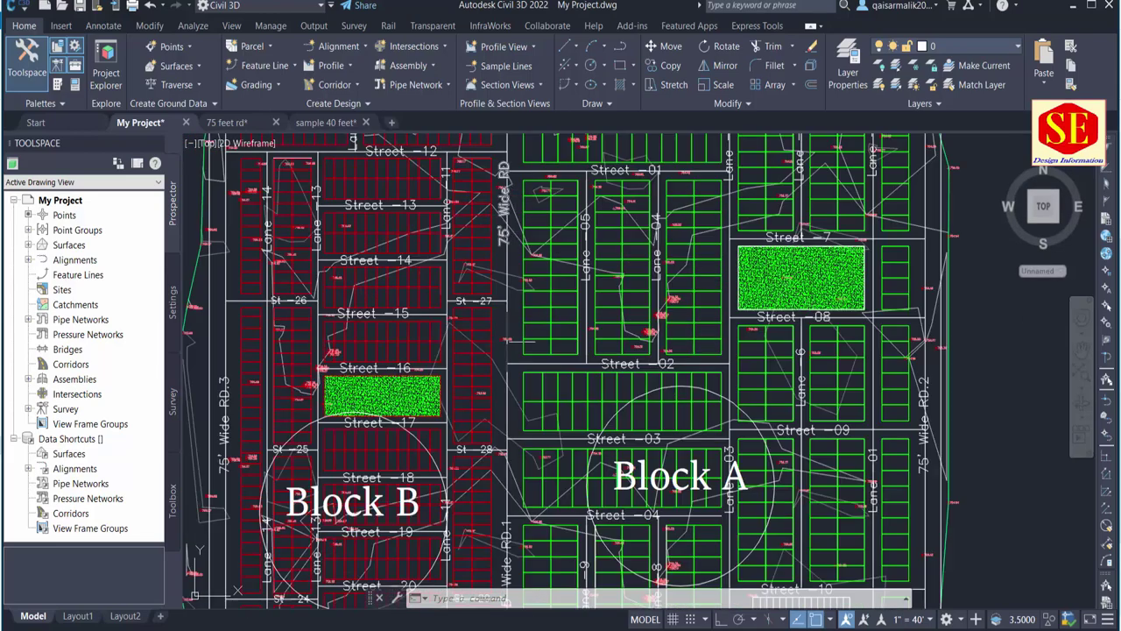
middle_click_drag(517, 342, 506, 261)
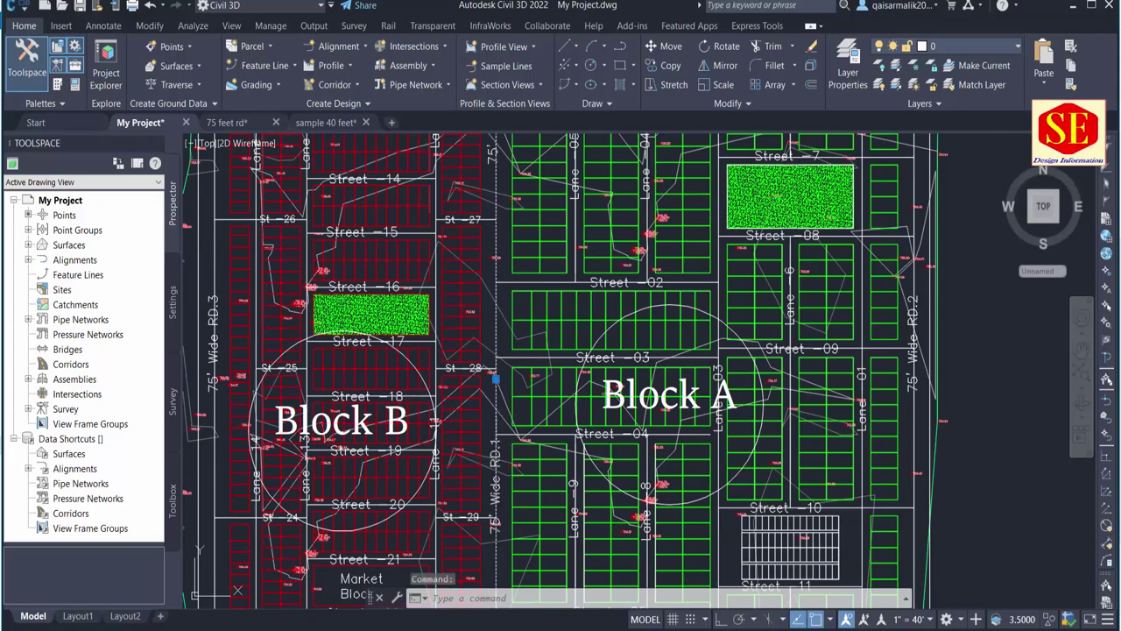
scroll(542, 265, "down", 2)
scroll(542, 265, "down", 2)
scroll(519, 457, "up", 4)
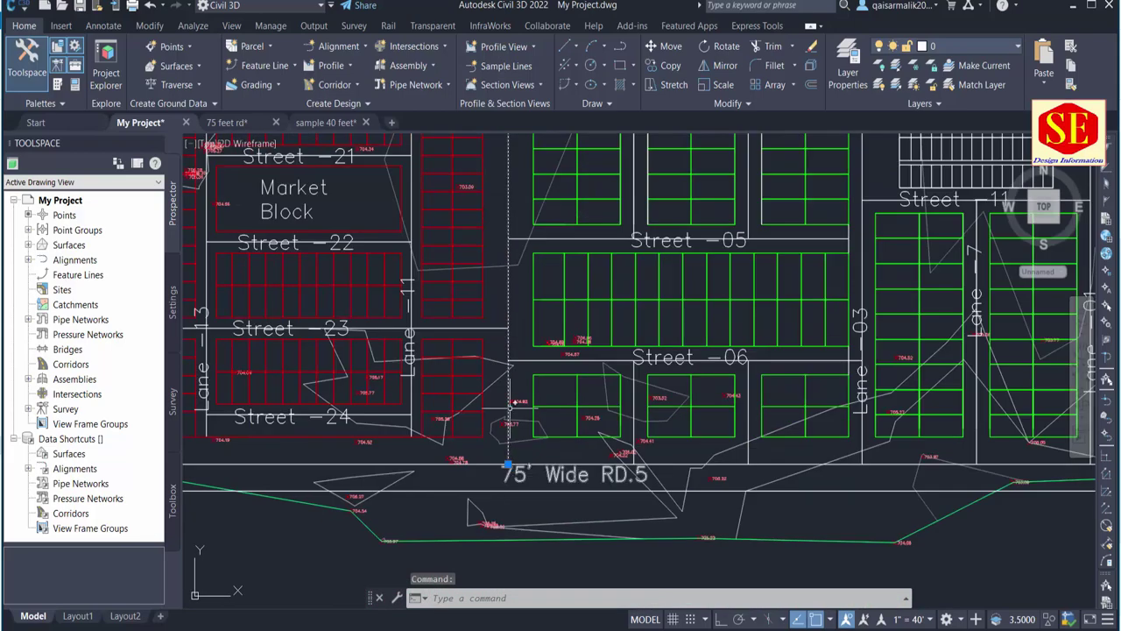
scroll(525, 368, "down", 2)
scroll(529, 319, "down", 2)
scroll(529, 319, "down", 1)
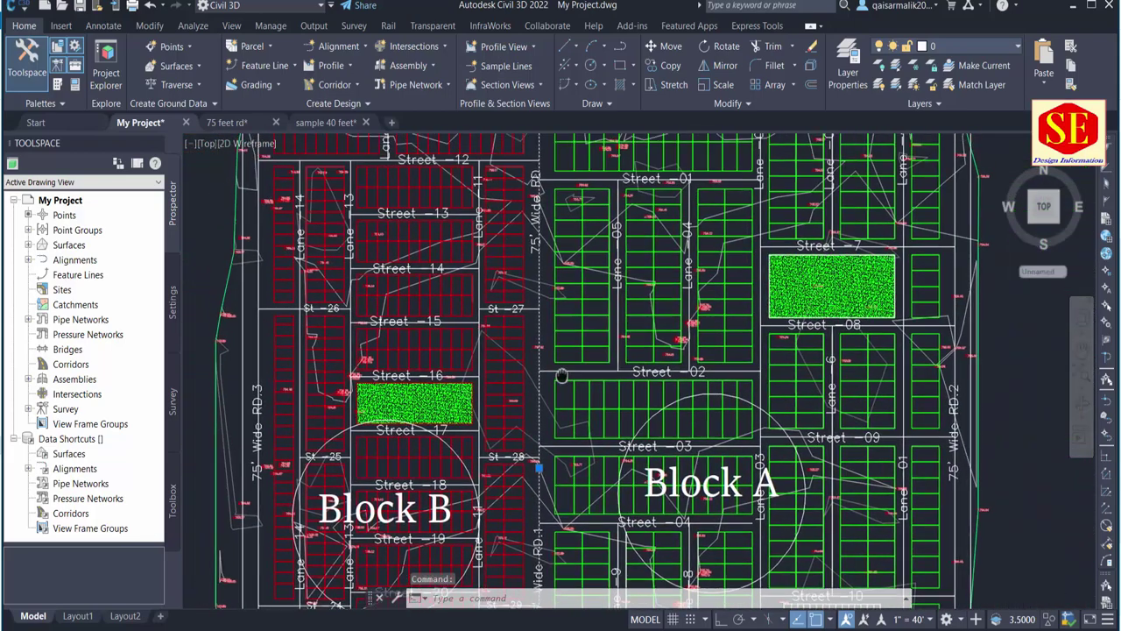
scroll(534, 342, "down", 1)
scroll(542, 371, "down", 1)
mouse_move(338, 46)
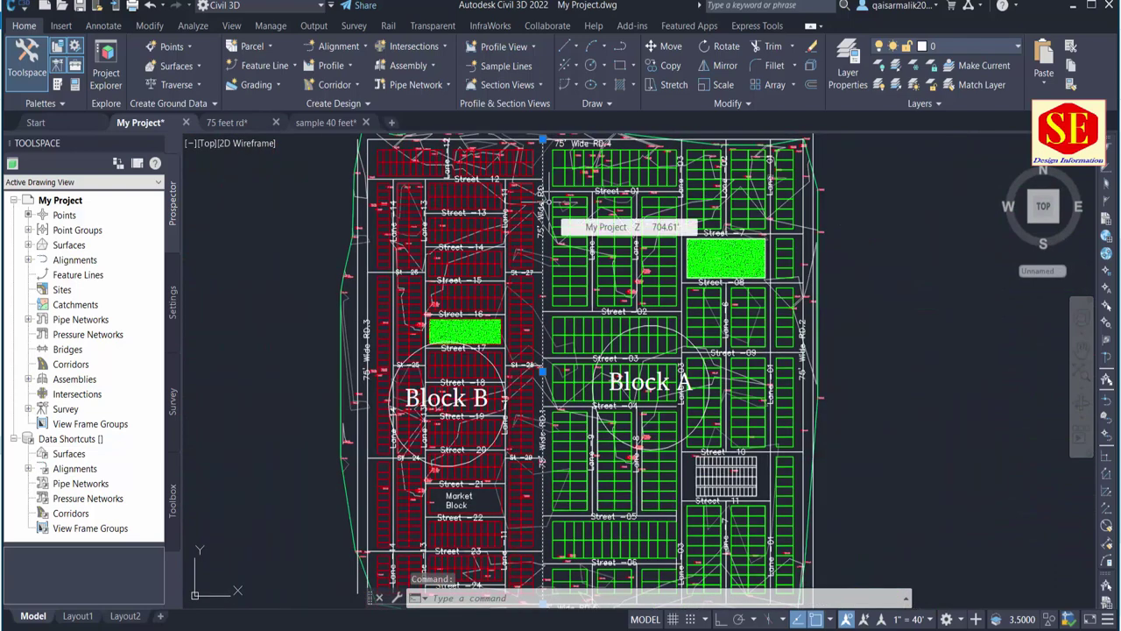
Start Create Alignment from Objects and pick the road line between Block A and Block B.
left_click(349, 48)
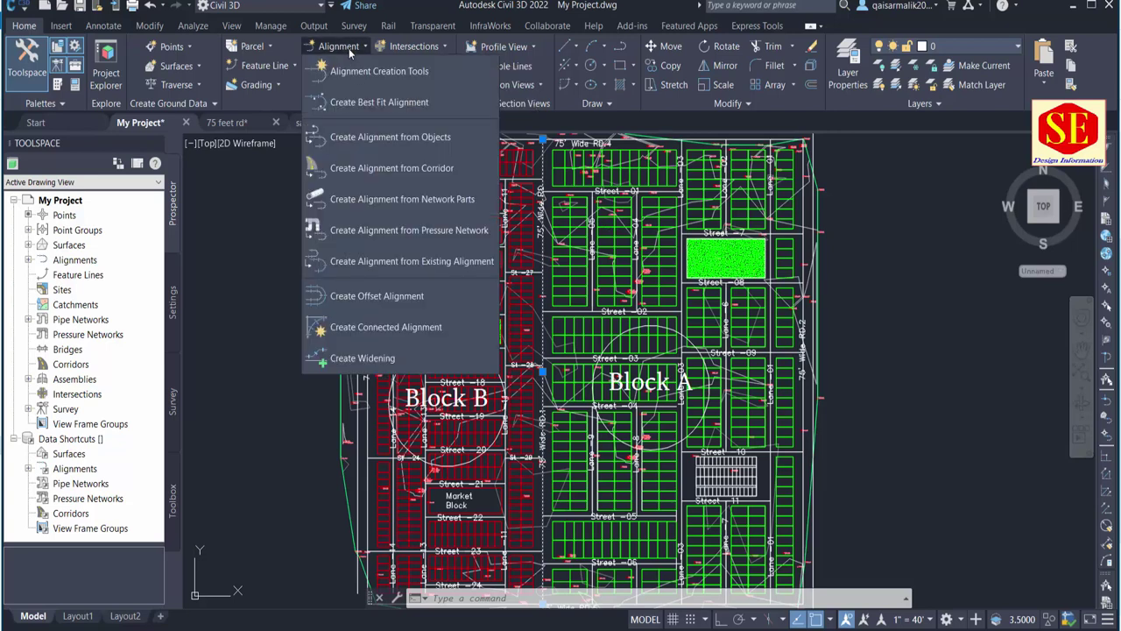
left_click(363, 149)
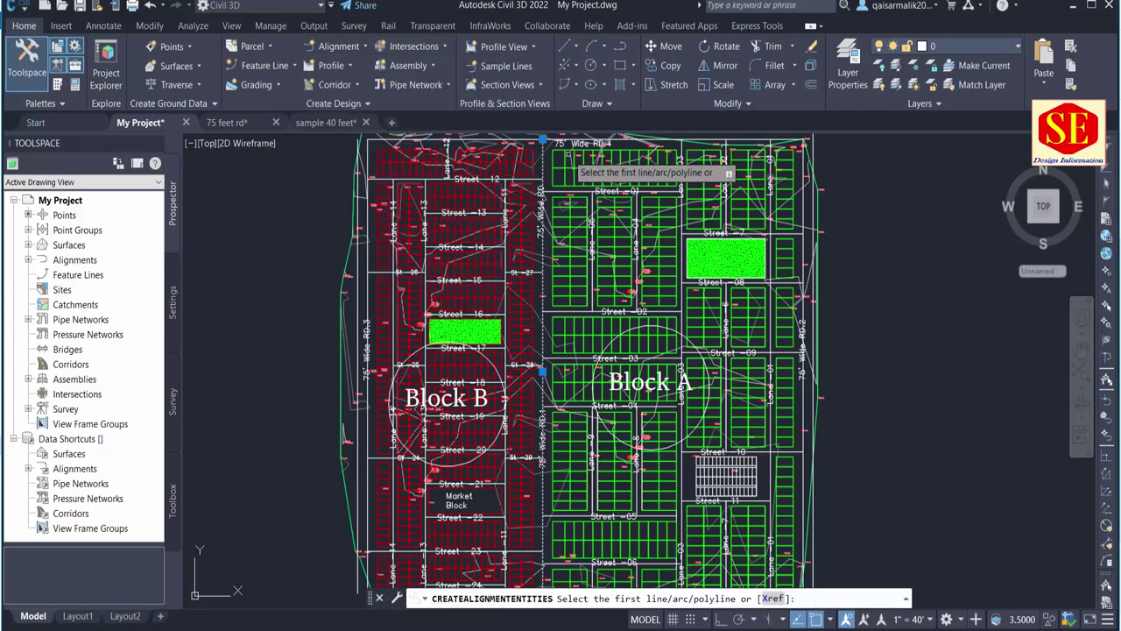
scroll(568, 154, "up", 3)
left_click(539, 167)
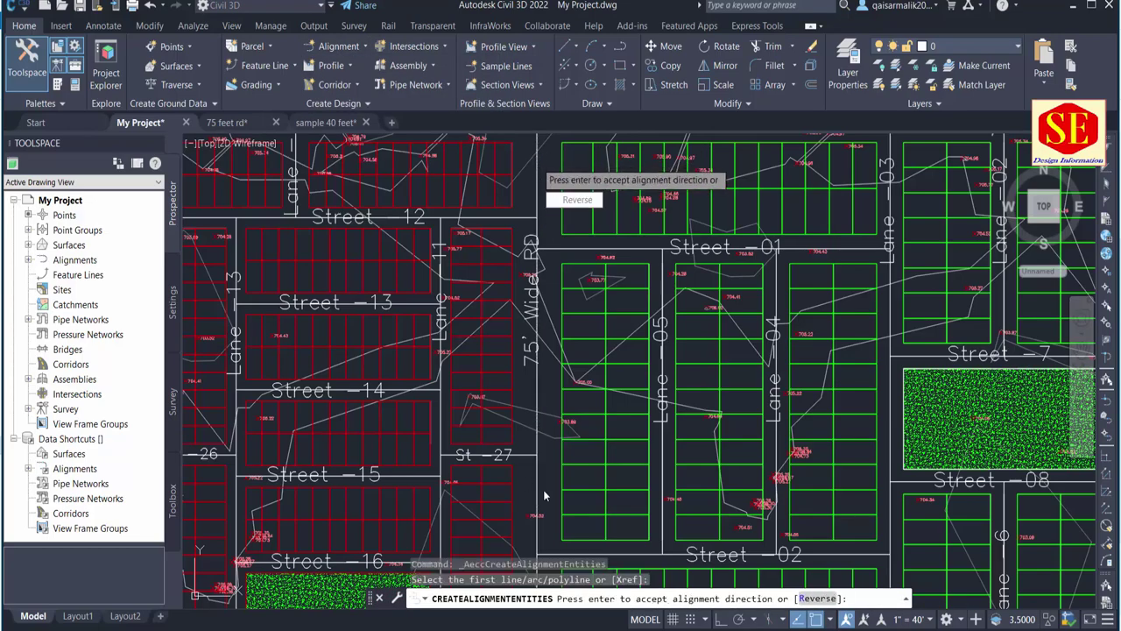
scroll(544, 495, "down", 5)
scroll(545, 482, "up", 5)
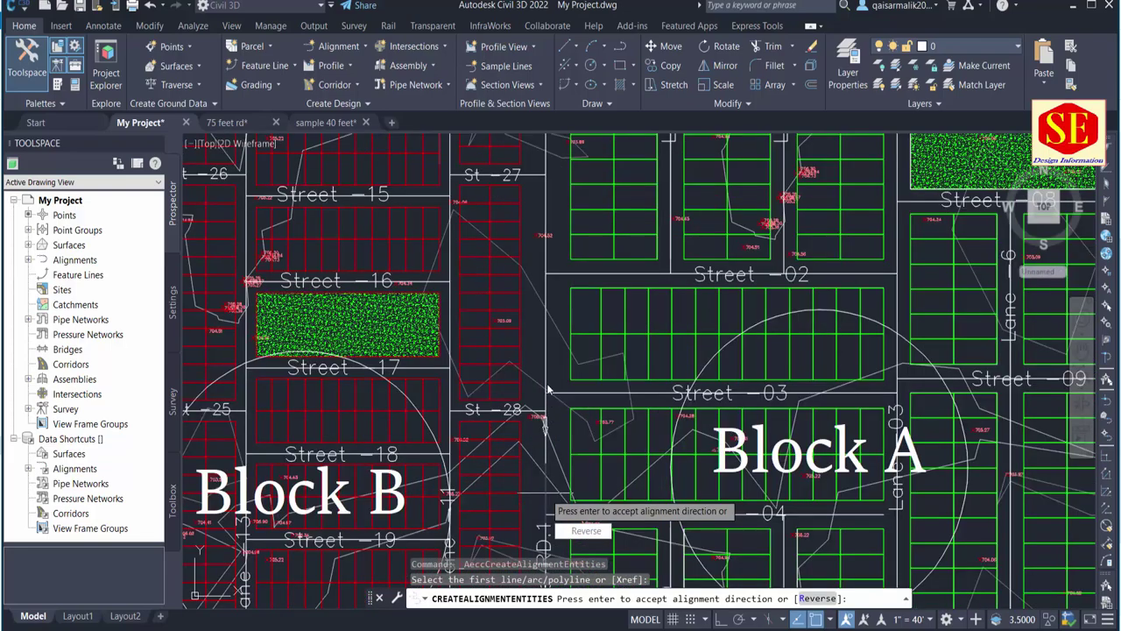
scroll(547, 471, "down", 5)
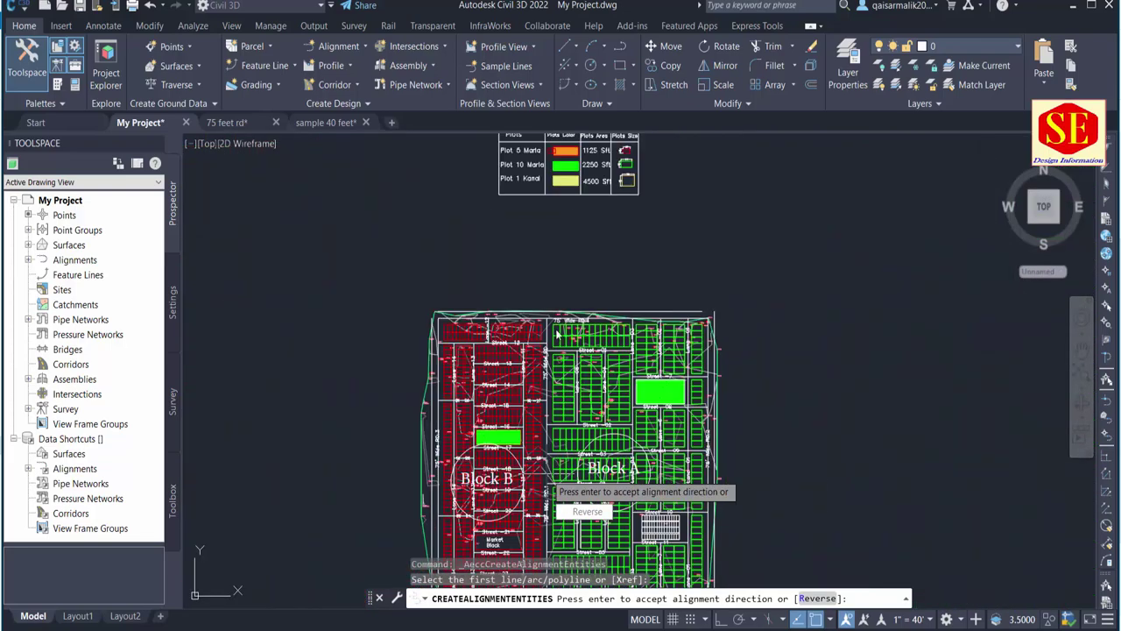
scroll(558, 322, "down", 5)
scroll(558, 397, "up", 5)
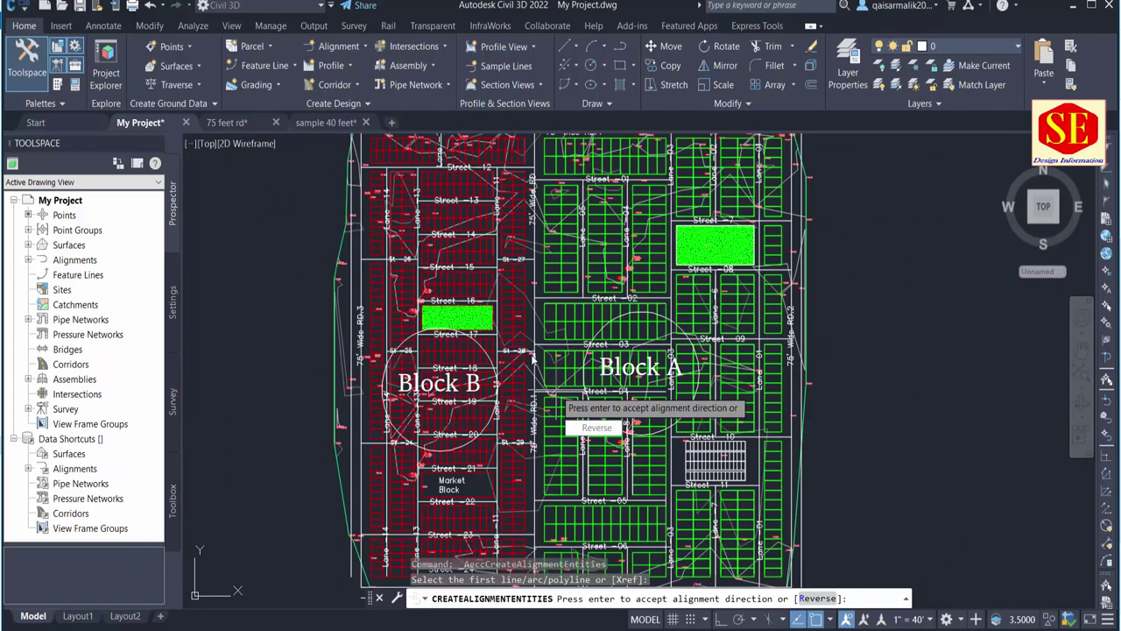
scroll(533, 373, "up", 4)
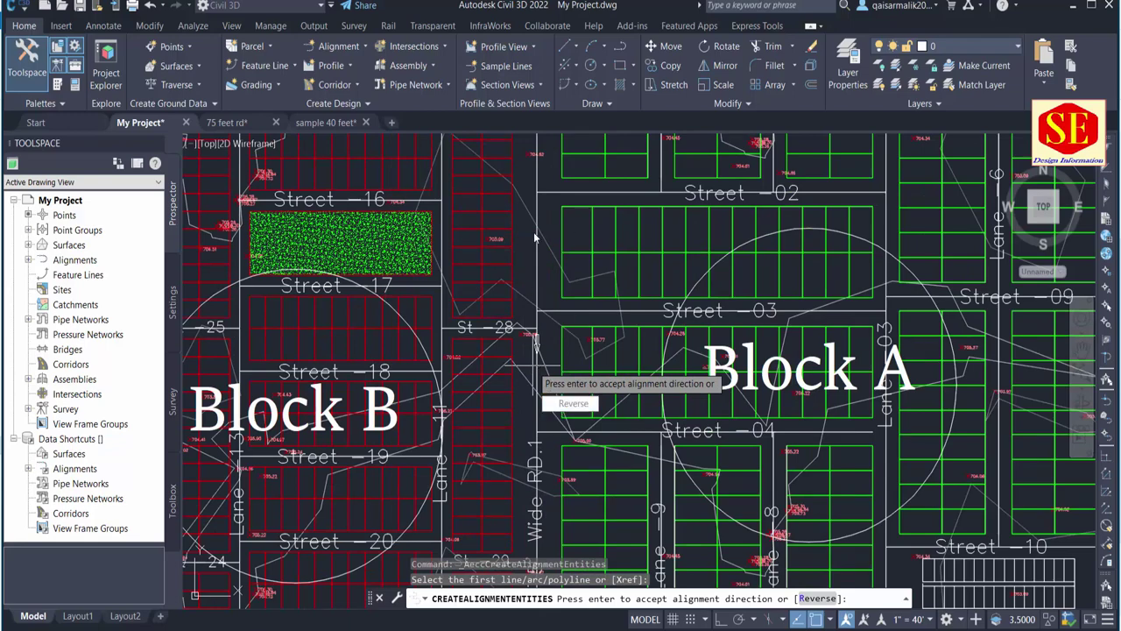
scroll(535, 235, "down", 4)
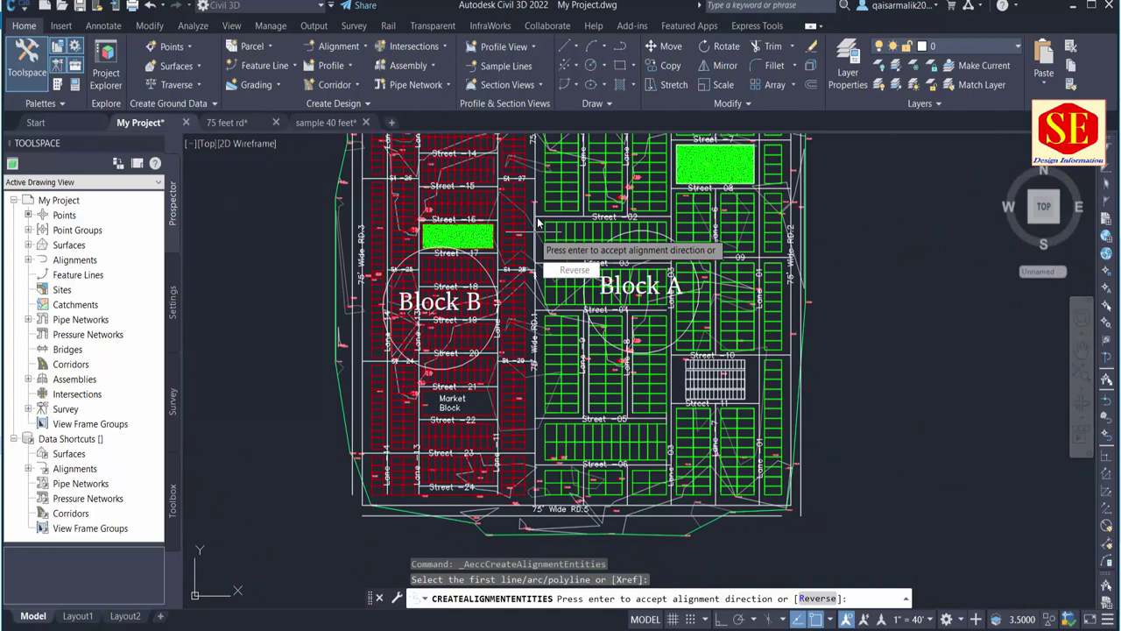
Accept the proposed alignment direction and move the settings dialog off the site plan.
right_click(538, 221)
left_click(547, 226)
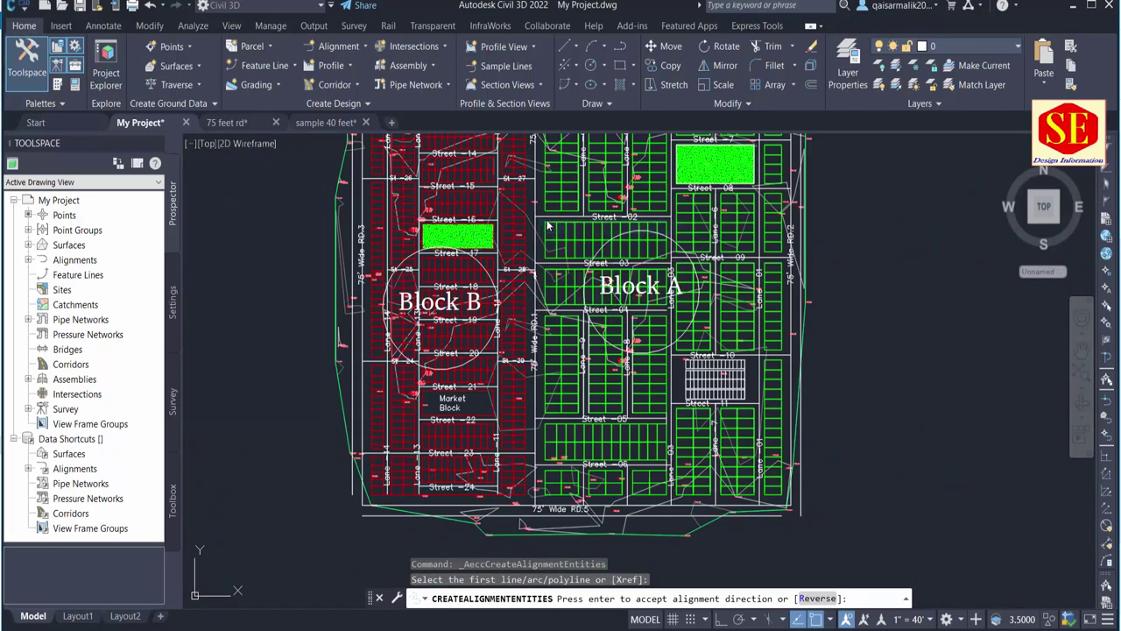
left_click_drag(537, 86, 796, 167)
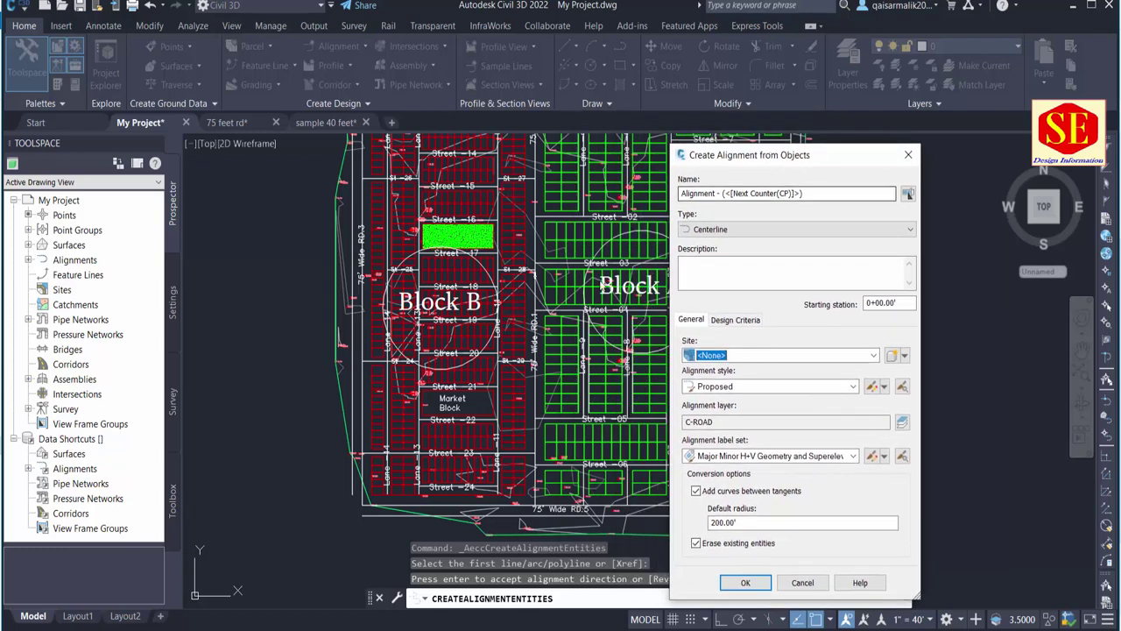
Name the alignment '75 feet 1', choose the All Labels label set, and create it.
left_click(813, 194)
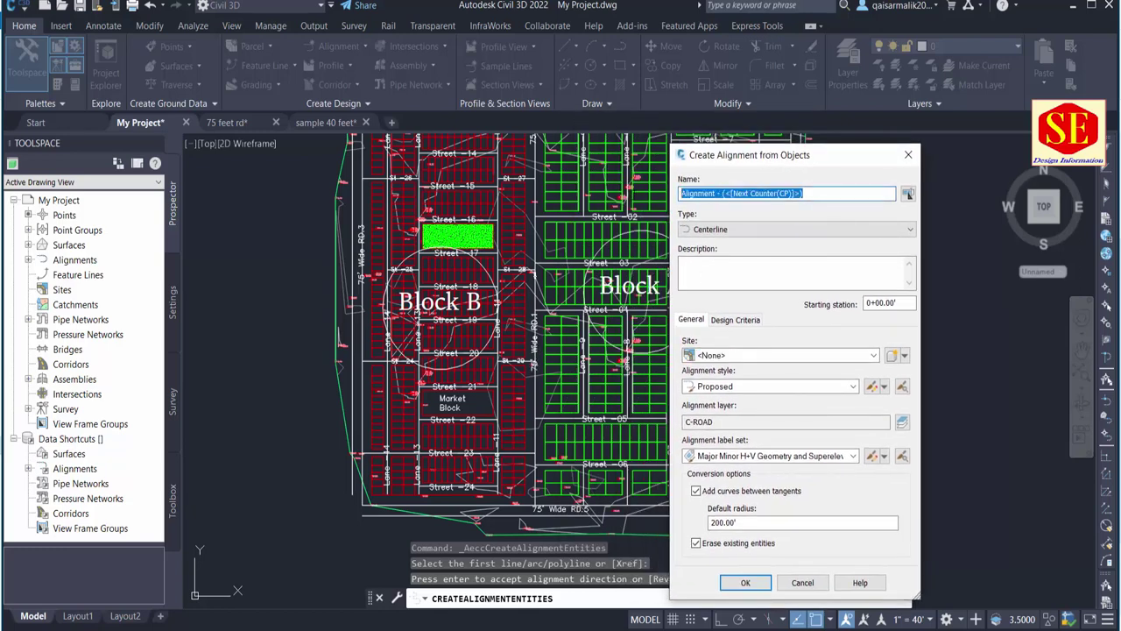
type("75 feet 1")
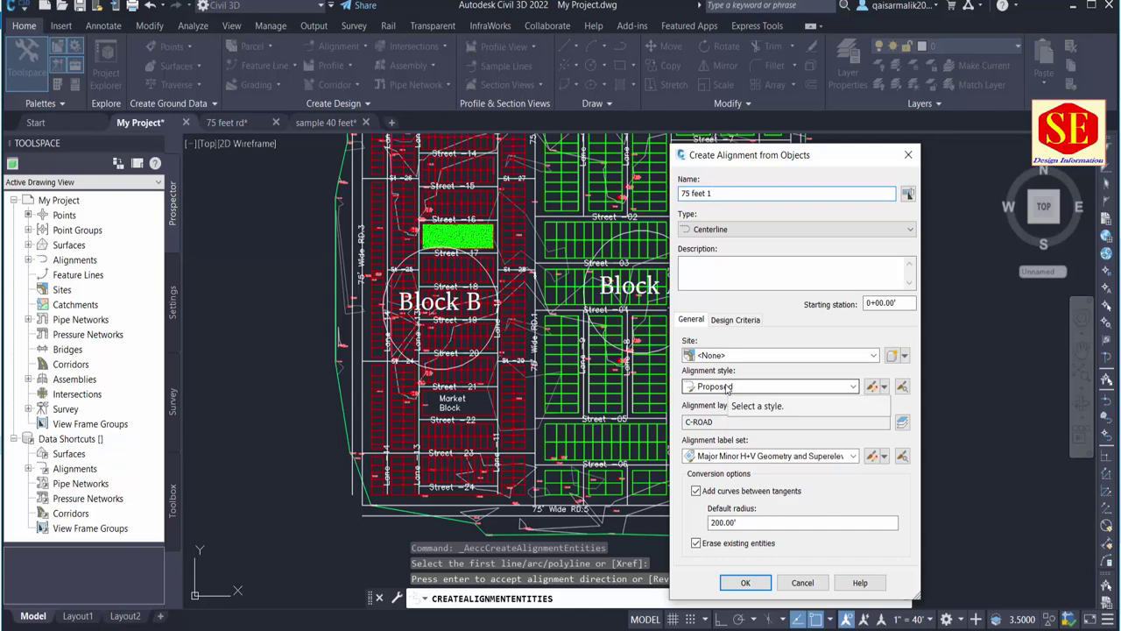
left_click(751, 457)
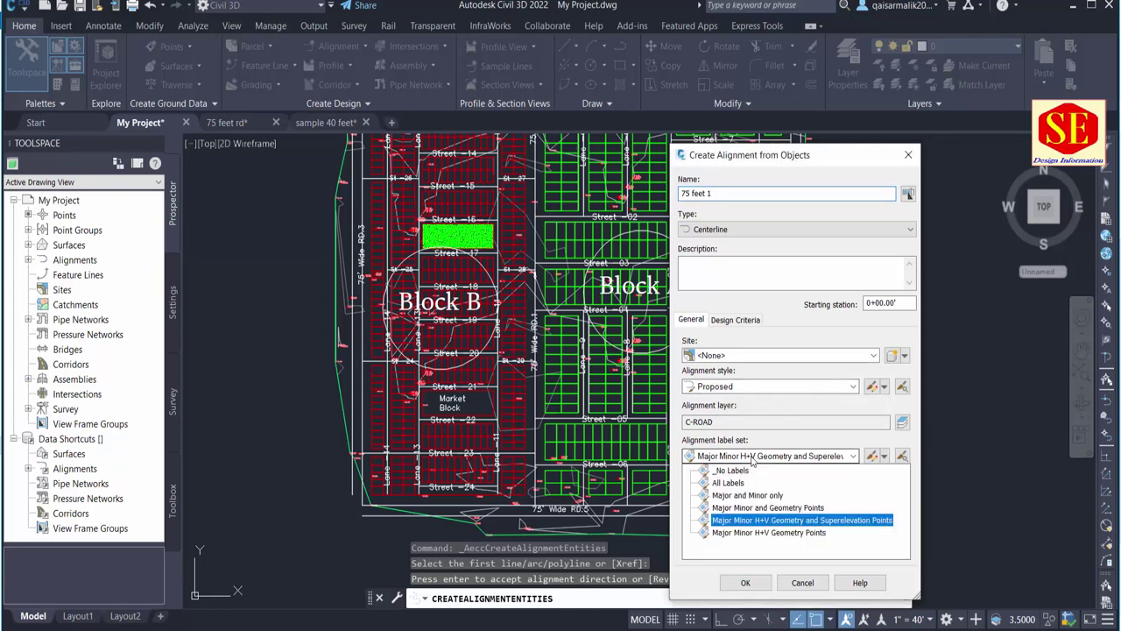
left_click(731, 483)
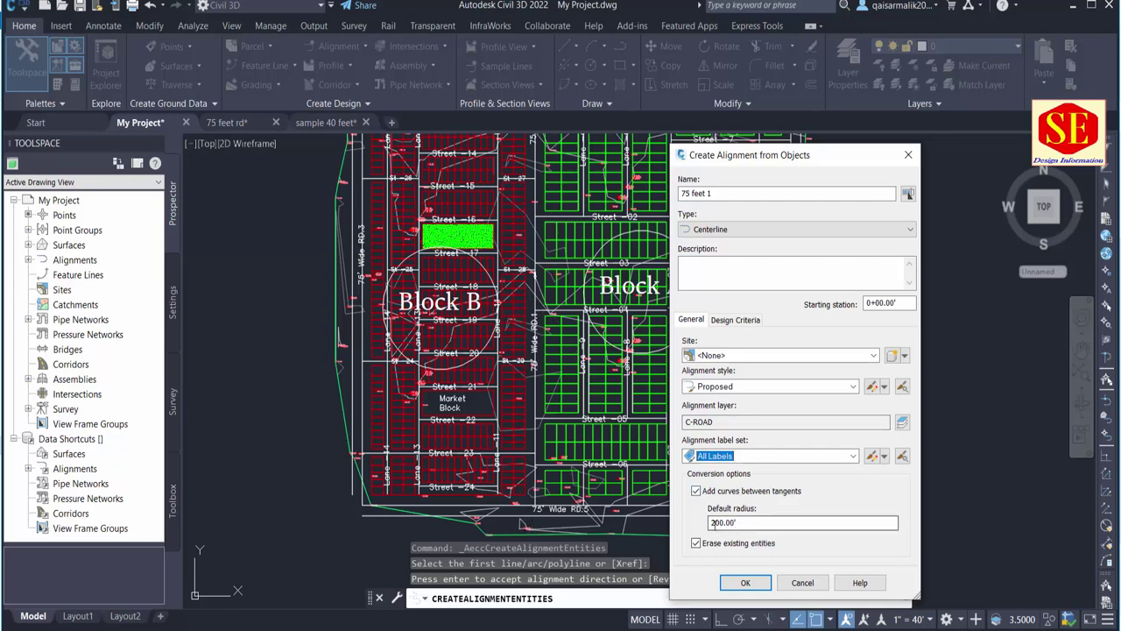
left_click(745, 583)
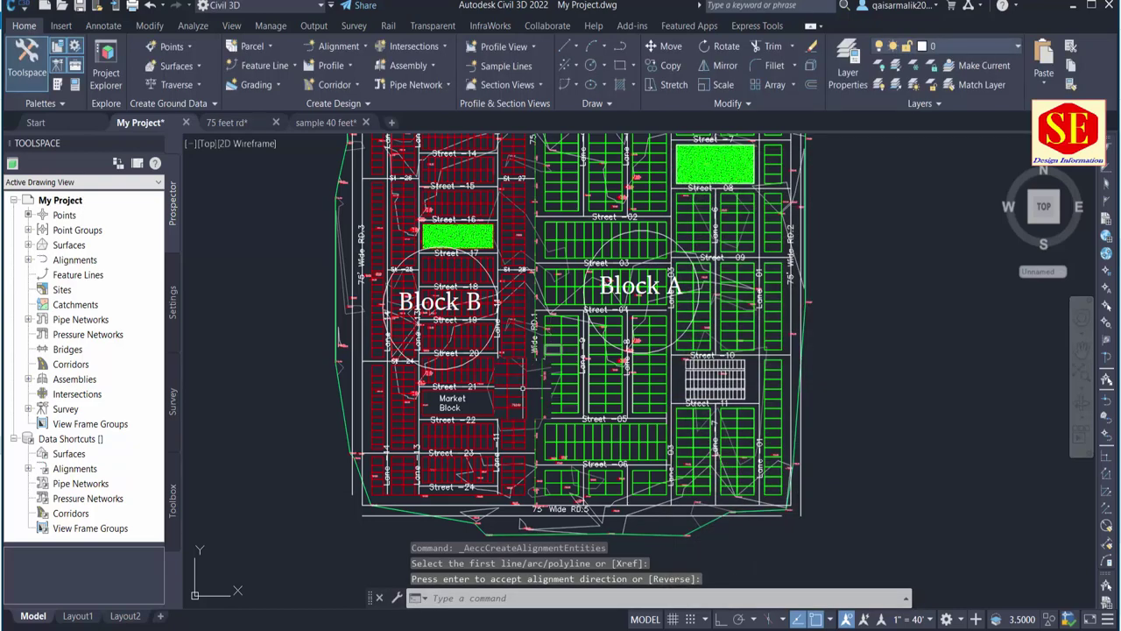
scroll(548, 349, "up", 4)
scroll(548, 348, "up", 4)
mouse_move(570, 254)
middle_mouse_down()
mouse_move(572, 519)
mouse_move(596, 175)
mouse_move(621, 488)
middle_mouse_up()
scroll(572, 520, "down", 2)
middle_click_drag(638, 388, 642, 565)
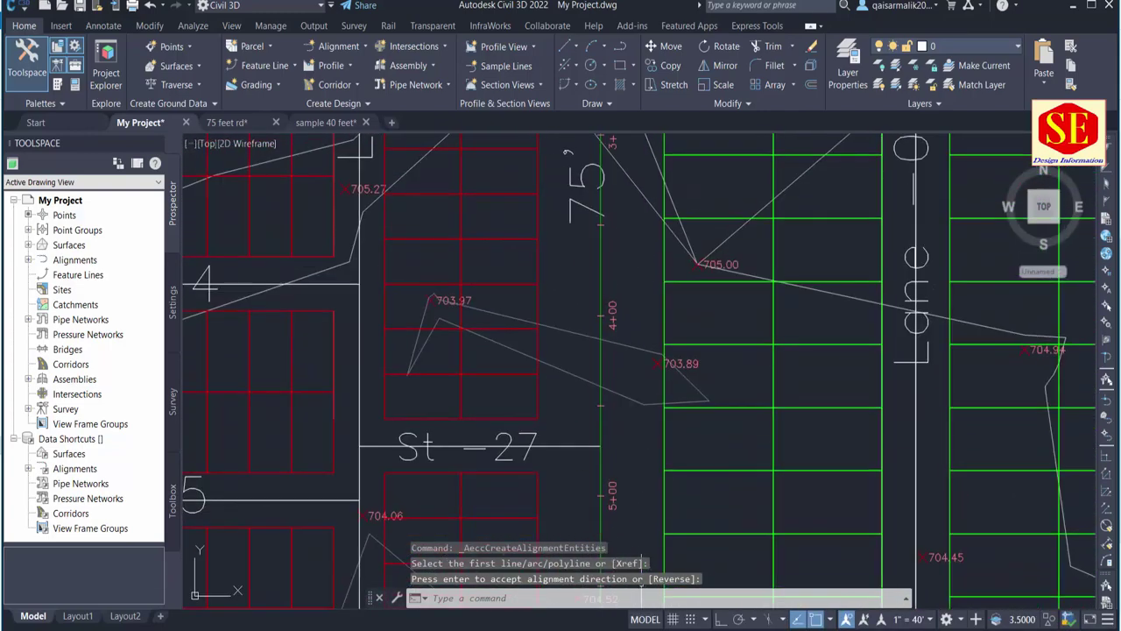
middle_click_drag(625, 260, 629, 526)
middle_click_drag(628, 263, 624, 490)
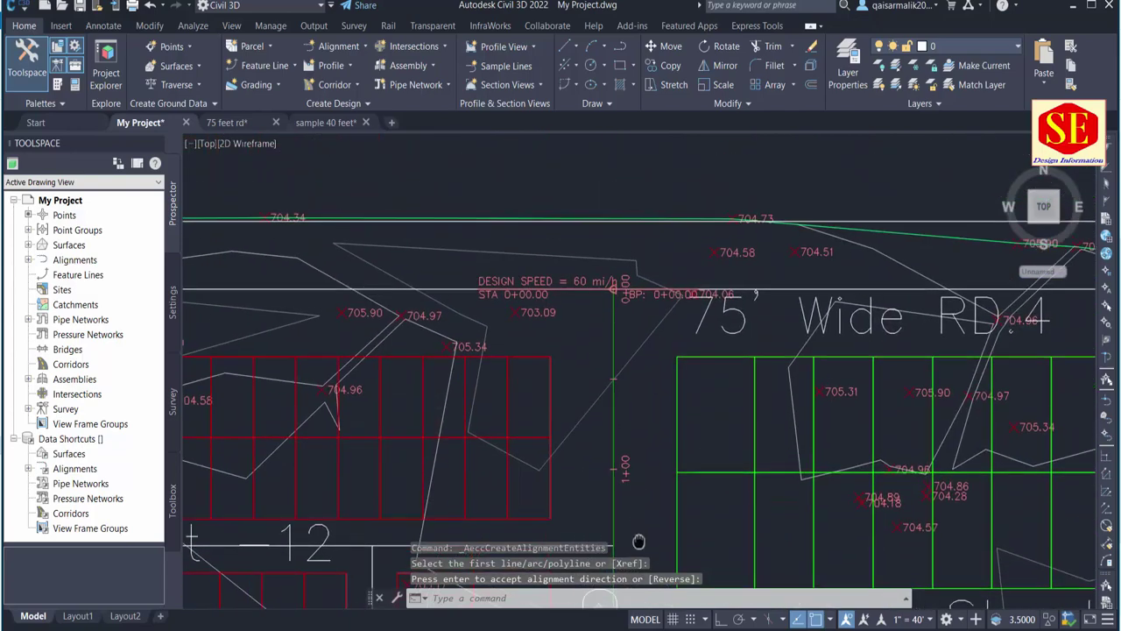
middle_click_drag(624, 289, 624, 342)
scroll(616, 346, "up", 2)
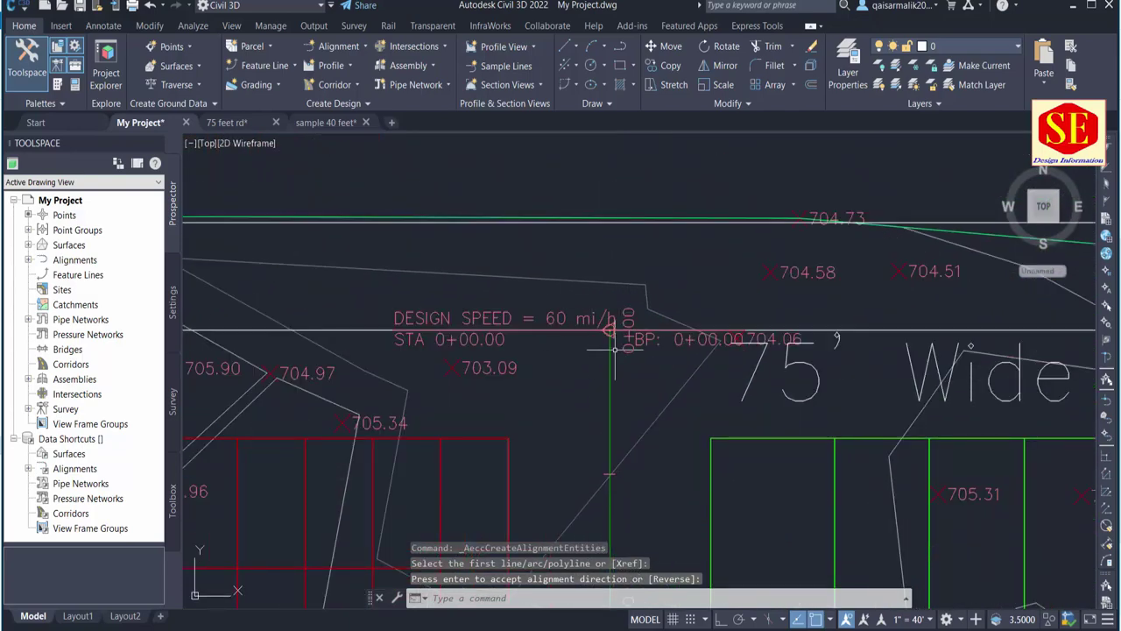
scroll(645, 220, "down", 5)
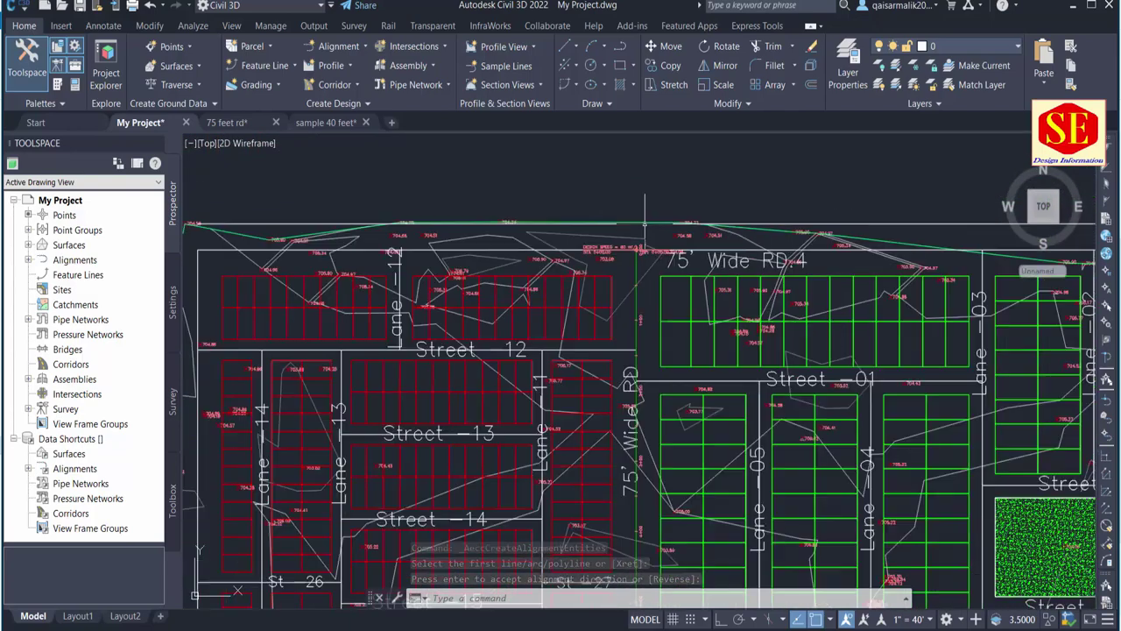
middle_click_drag(653, 368, 657, 168)
scroll(658, 168, "down", 3)
middle_click_drag(657, 502, 656, 458)
scroll(656, 458, "up", 6)
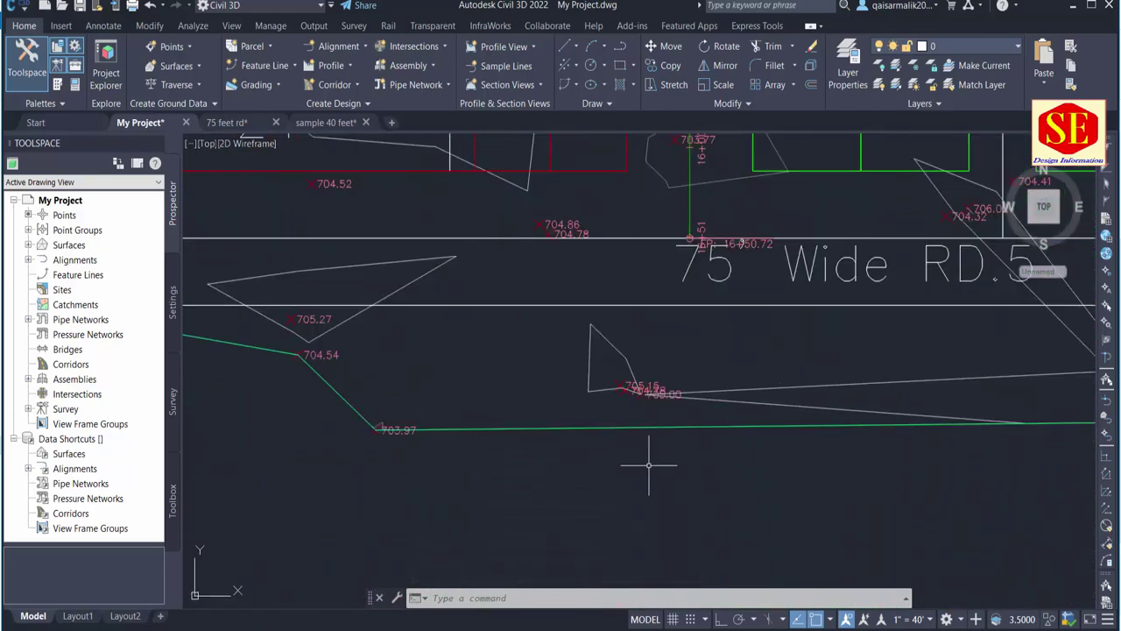
scroll(775, 210, "up", 3)
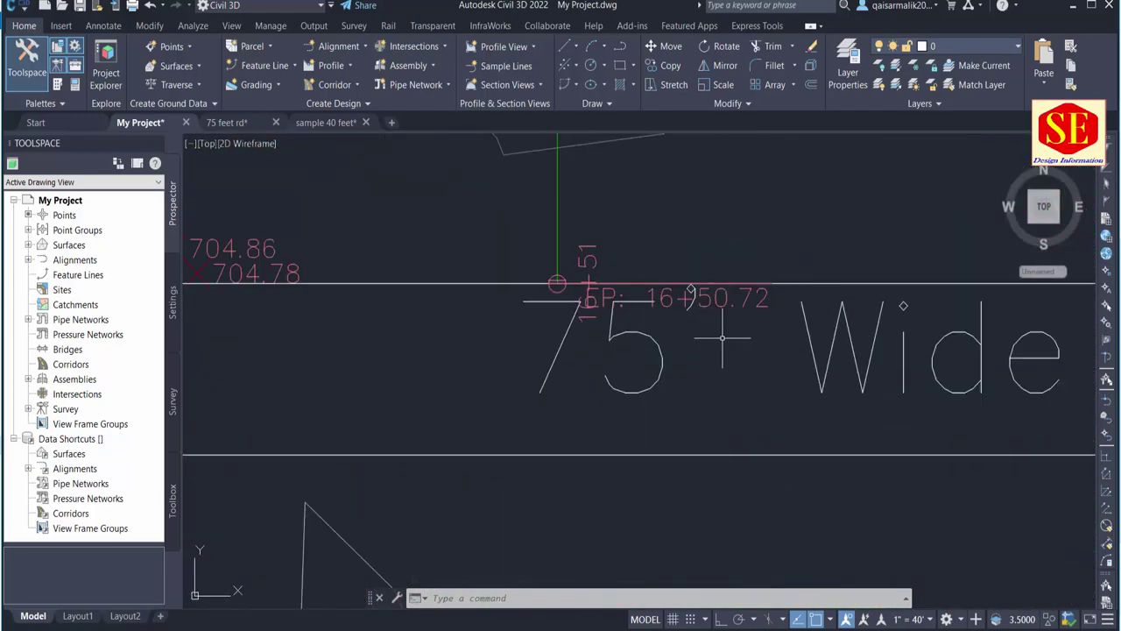
scroll(722, 337, "down", 5)
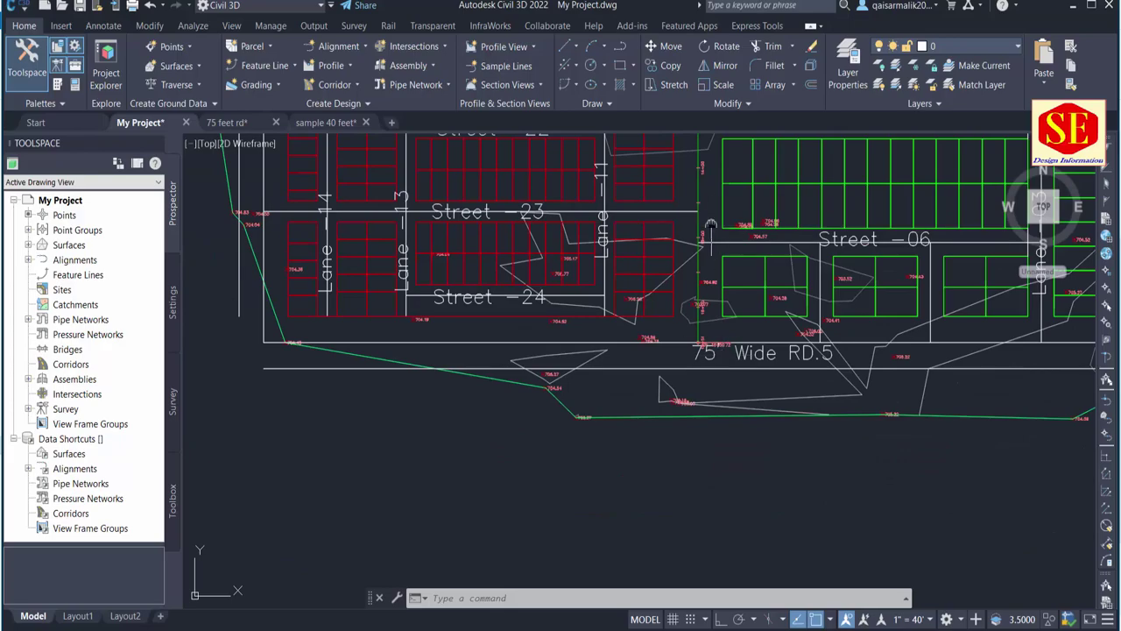
scroll(712, 544, "up", 2)
scroll(712, 543, "down", 2)
middle_click_drag(692, 228, 683, 491)
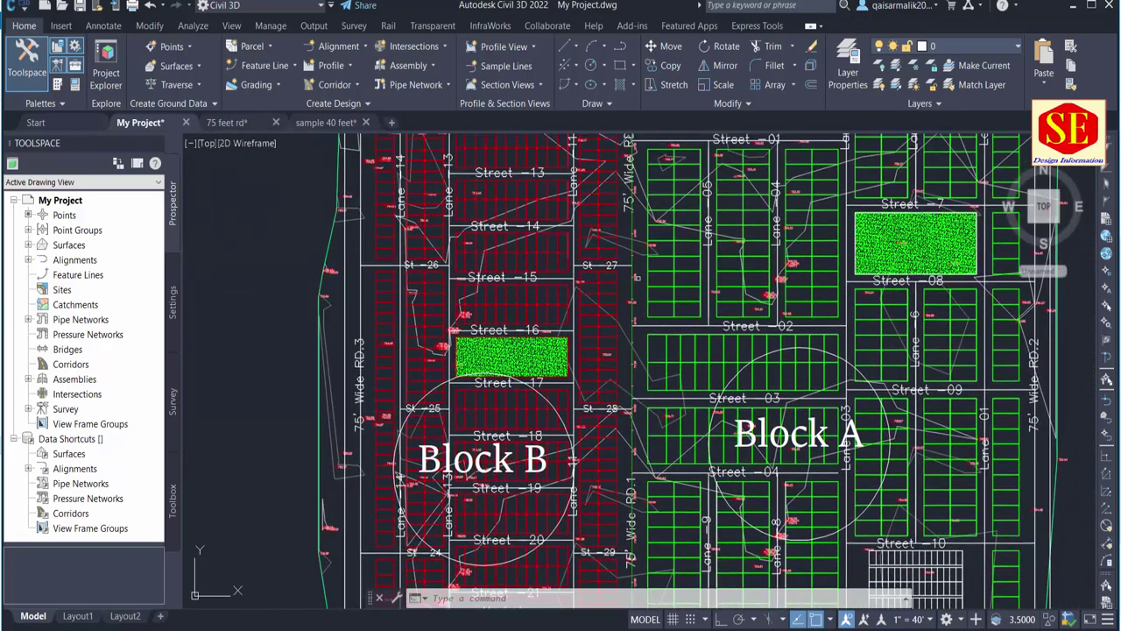
scroll(651, 341, "up", 1)
middle_click_drag(651, 341, 644, 384)
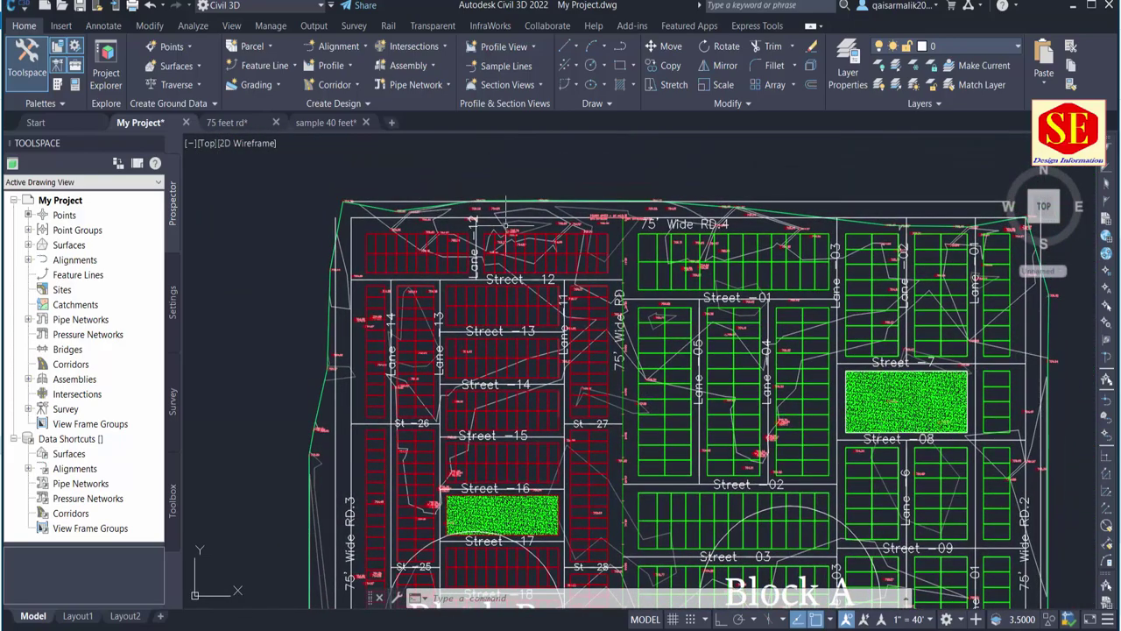
scroll(501, 223, "down", 2)
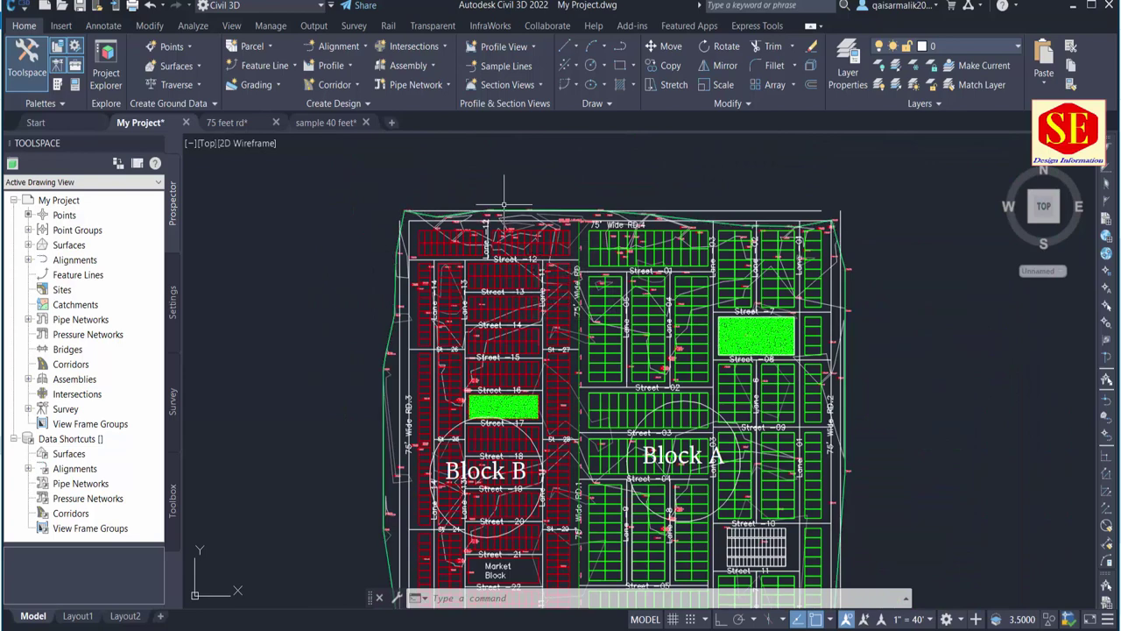
Add the My Project surface profile along 75 feet 1 and send it to a profile view.
left_click(348, 69)
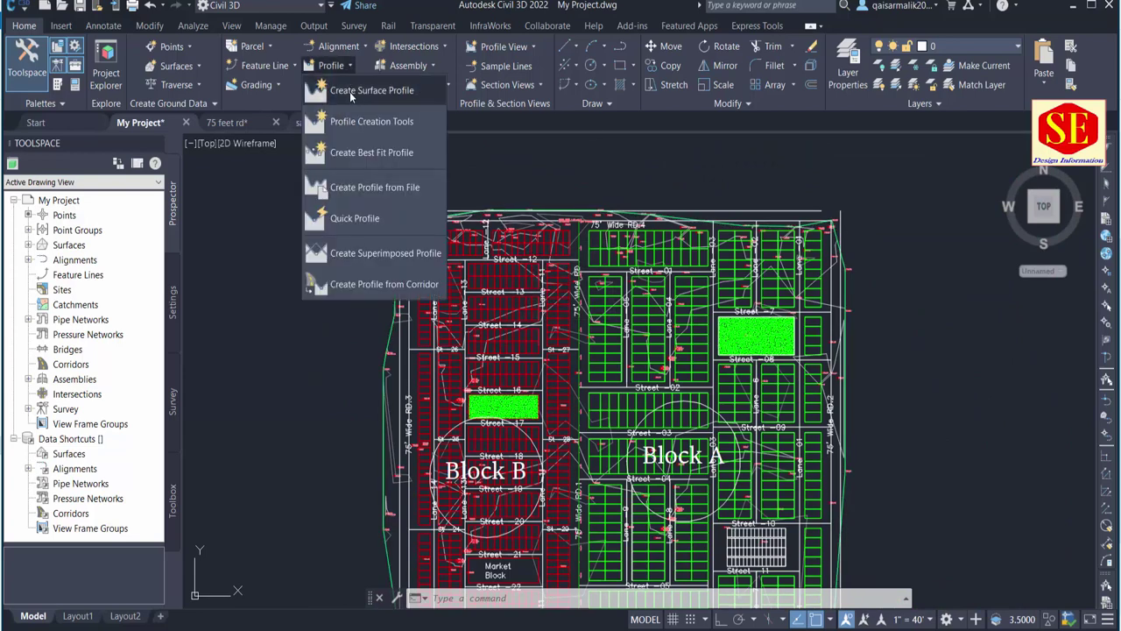
left_click(350, 96)
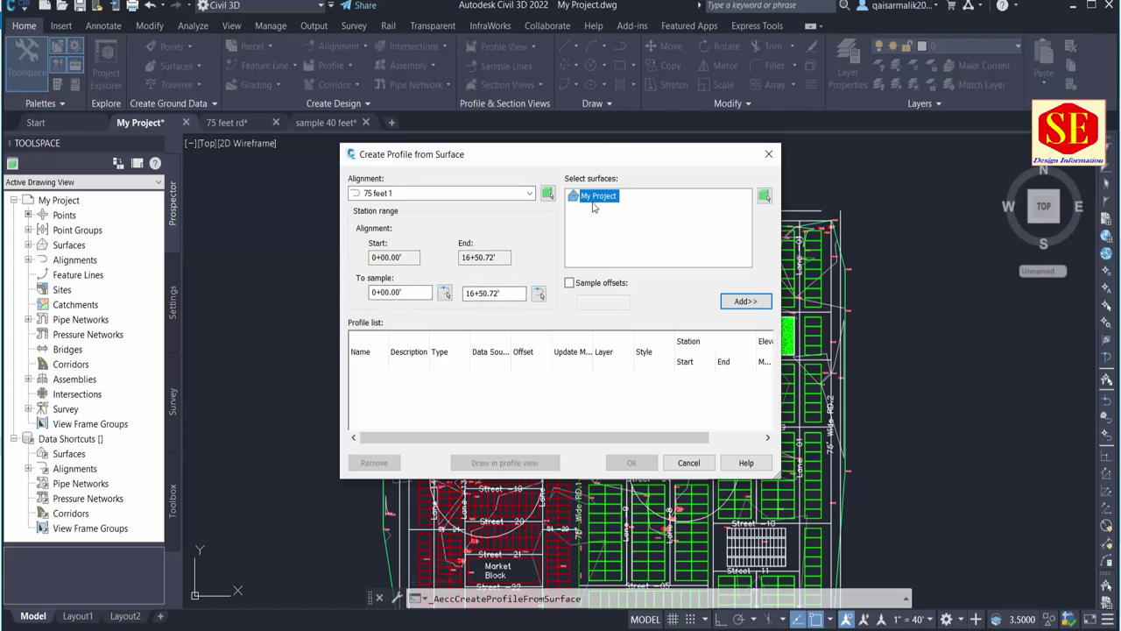
left_click(736, 303)
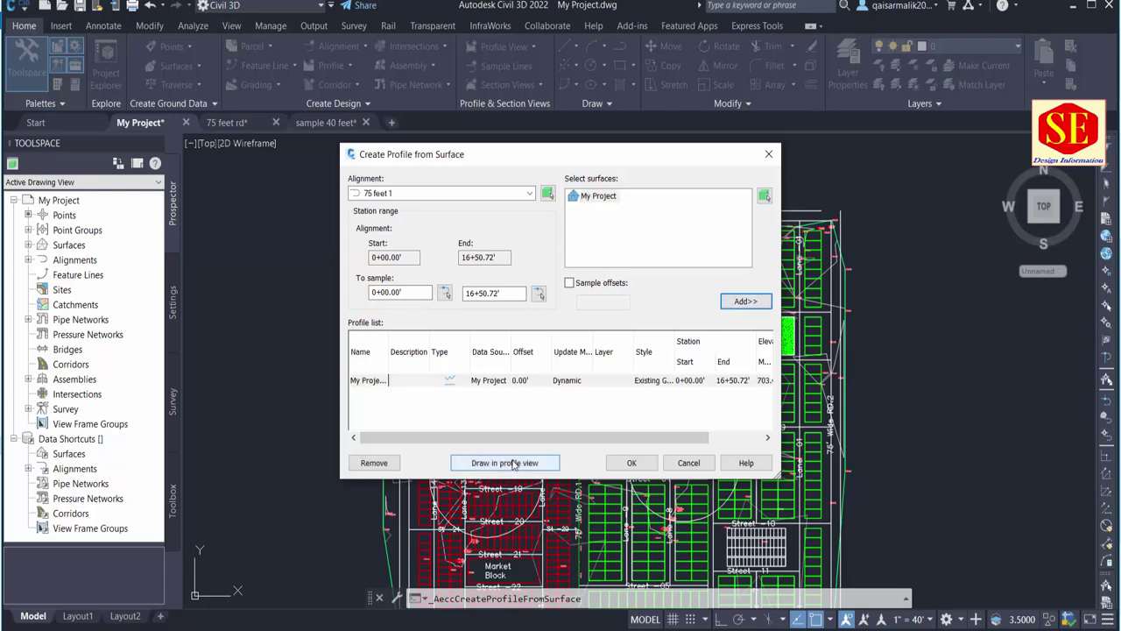
left_click(514, 463)
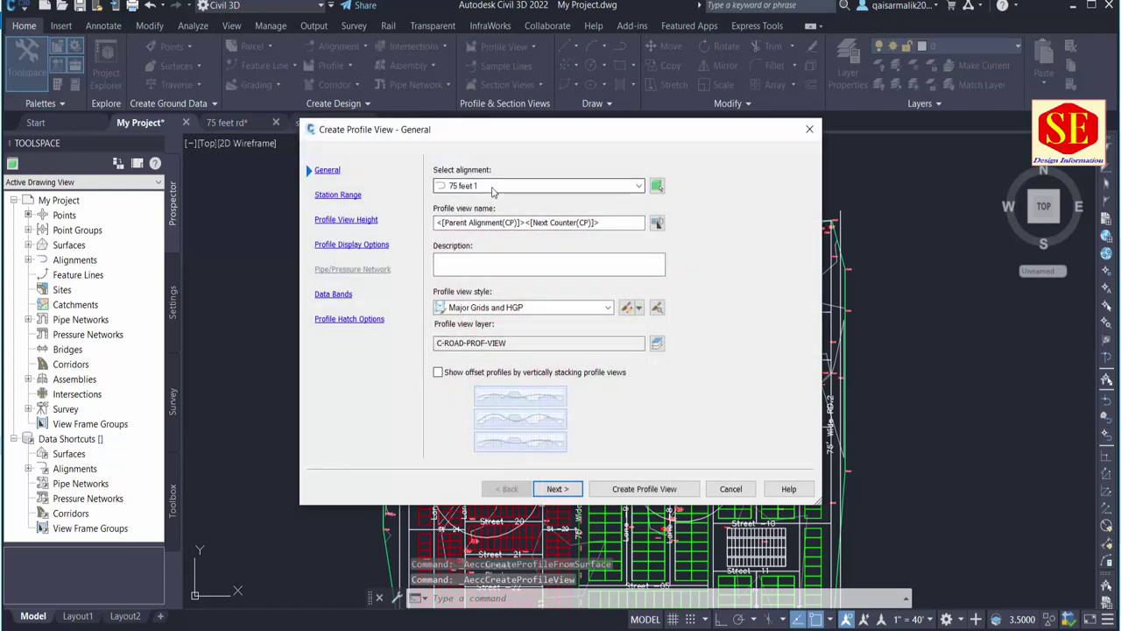
Name the profile view '75 feet 1', keep default range, height, display and band settings, and create it.
left_click(496, 222)
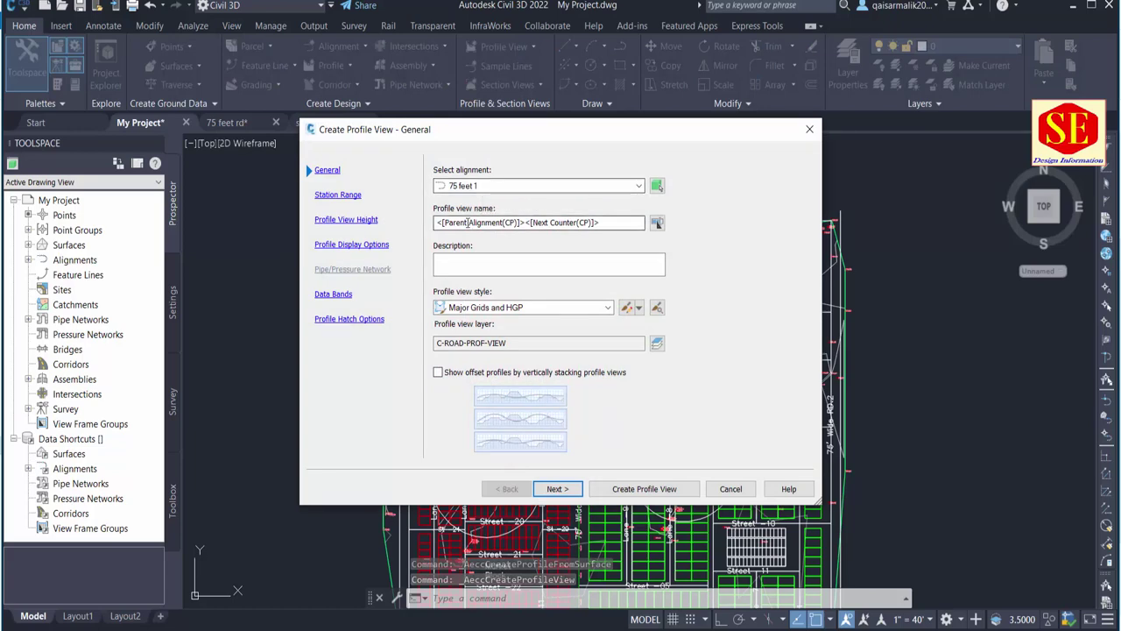
left_click_drag(613, 223, 429, 225)
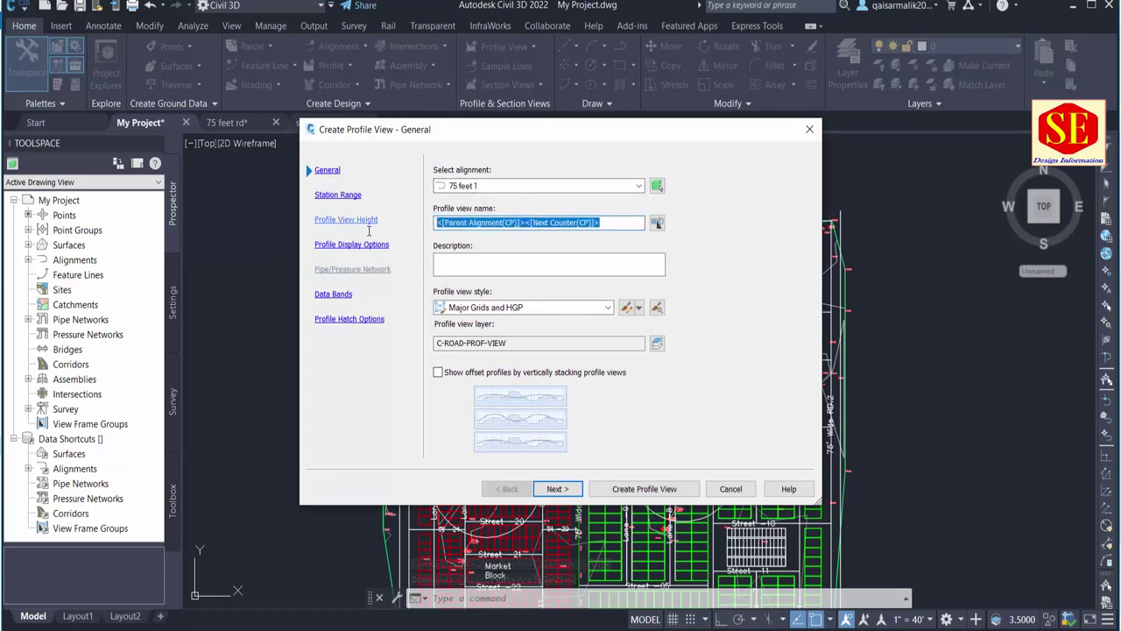
type("75 feet 1")
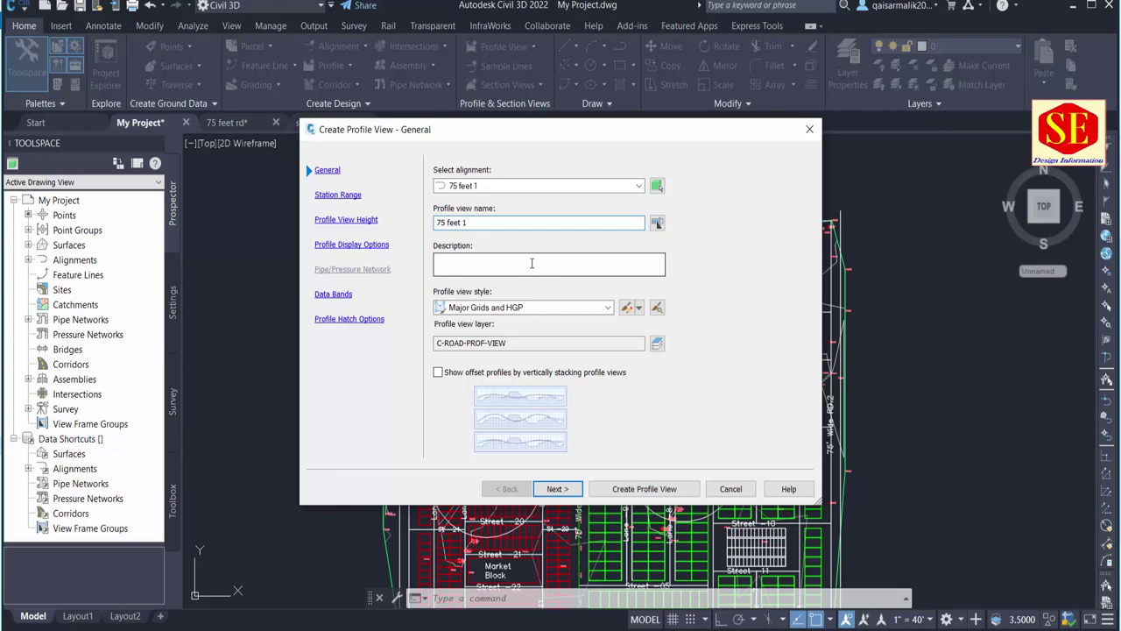
left_click(558, 489)
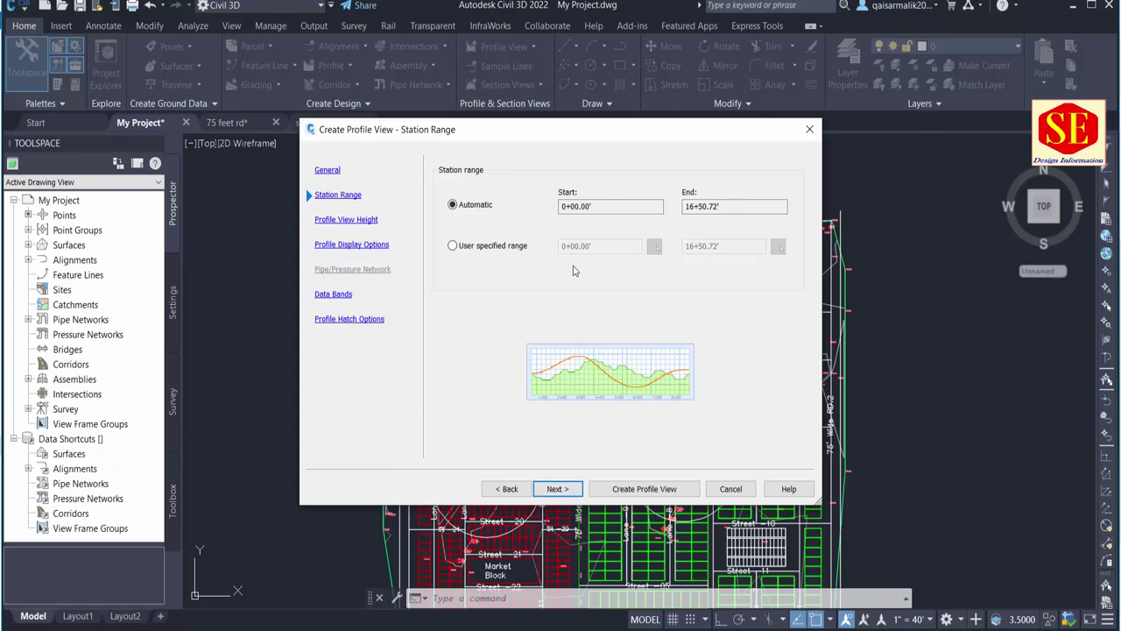
left_click(559, 491)
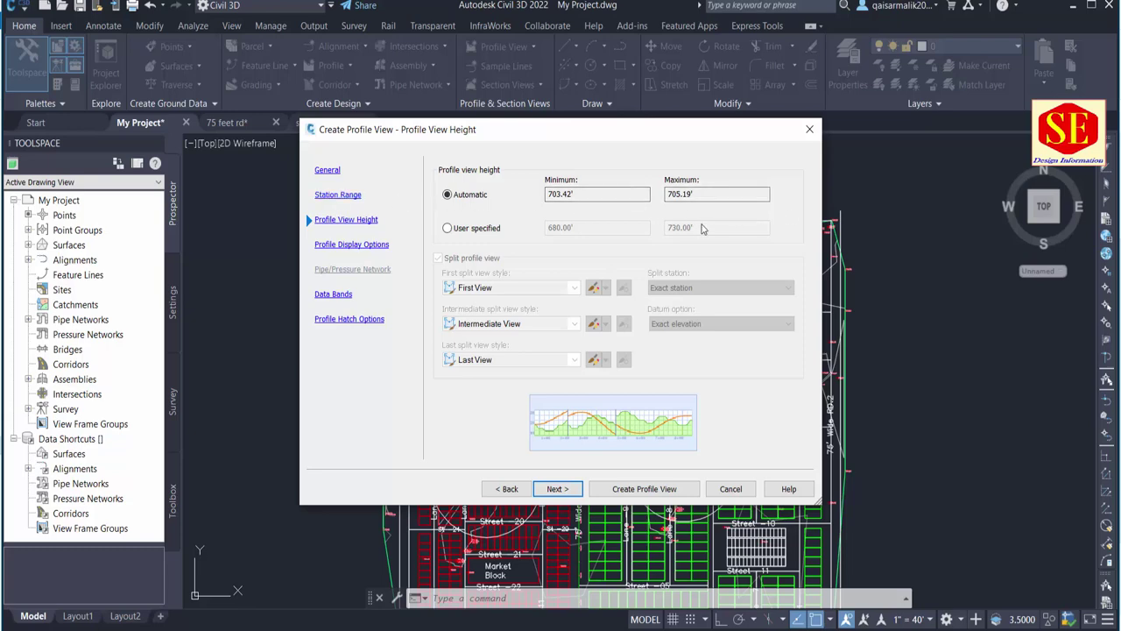
left_click(565, 493)
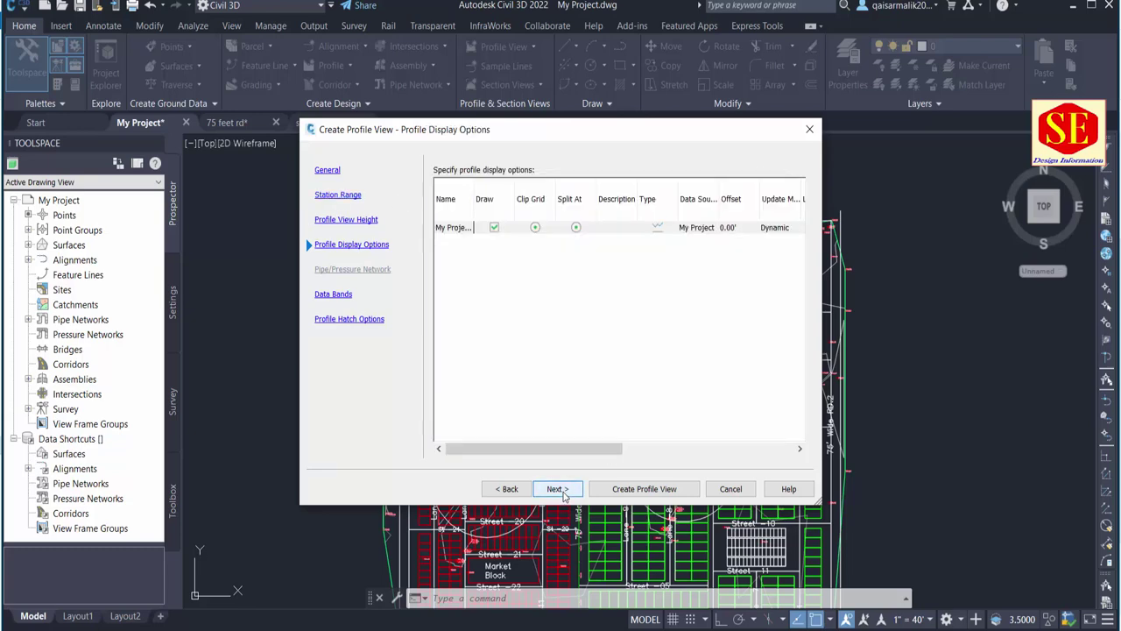
left_click(564, 492)
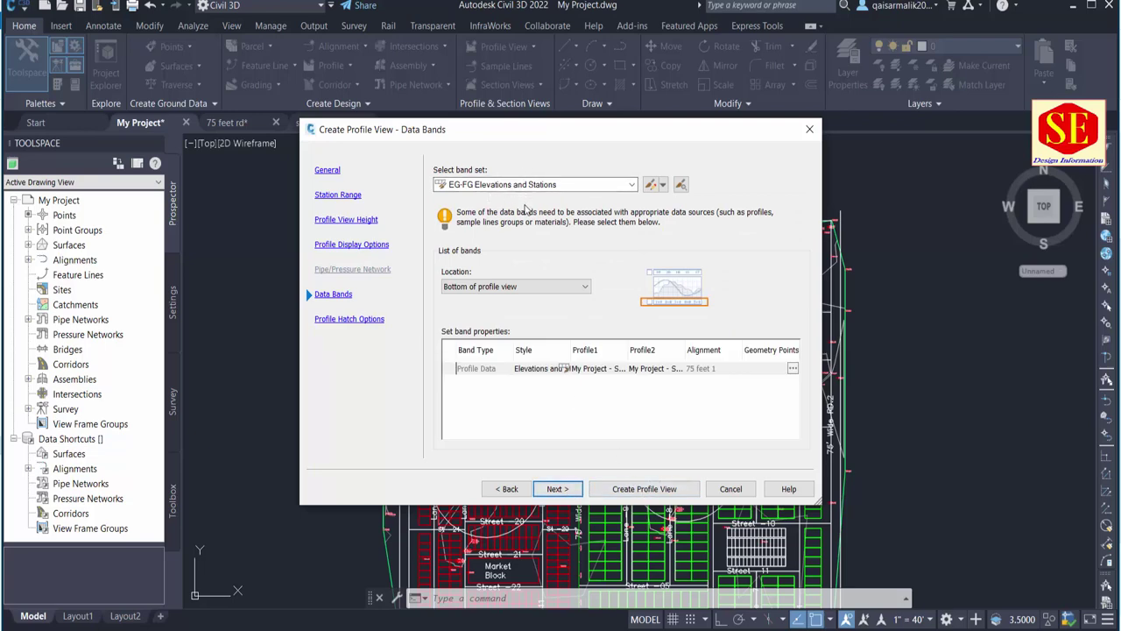
left_click(631, 489)
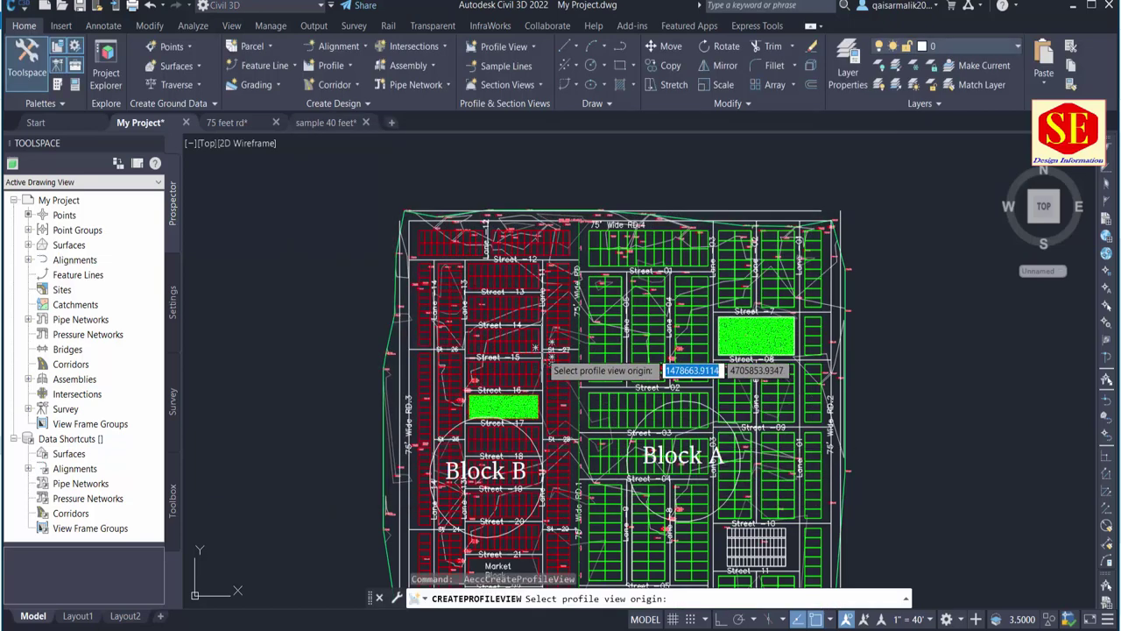
Place the 75 feet 1 profile view in empty space to the right of the site.
scroll(525, 368, "down", 5)
middle_click_drag(813, 366, 658, 333)
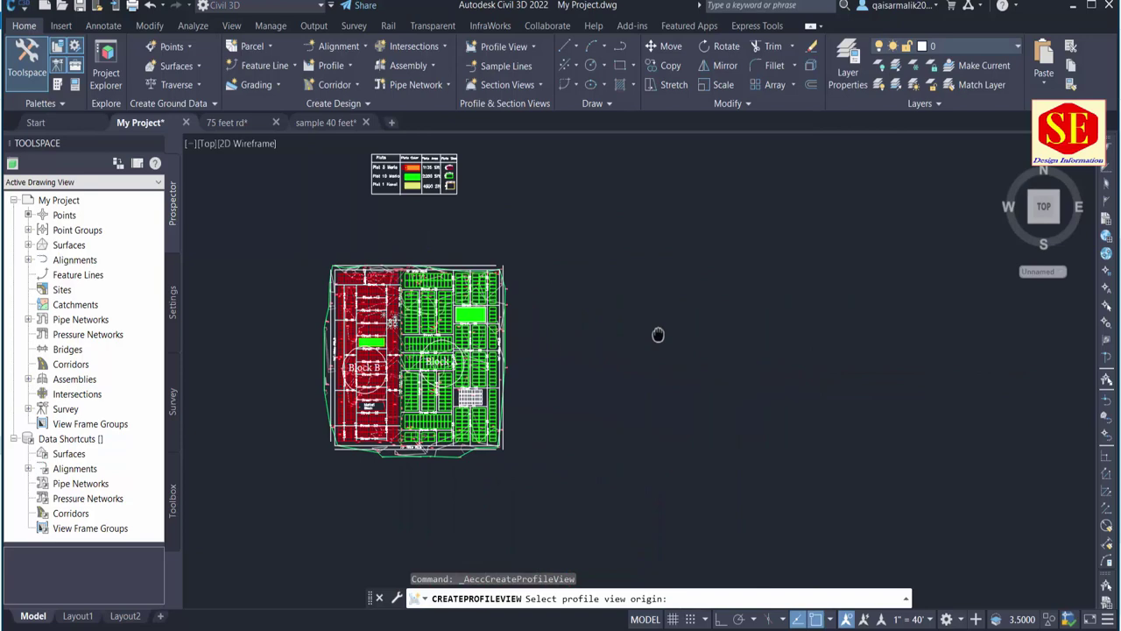
left_click(686, 280)
Zoom and pan to inspect the whole placed 75 feet 1 profile view.
scroll(733, 318, "up", 2)
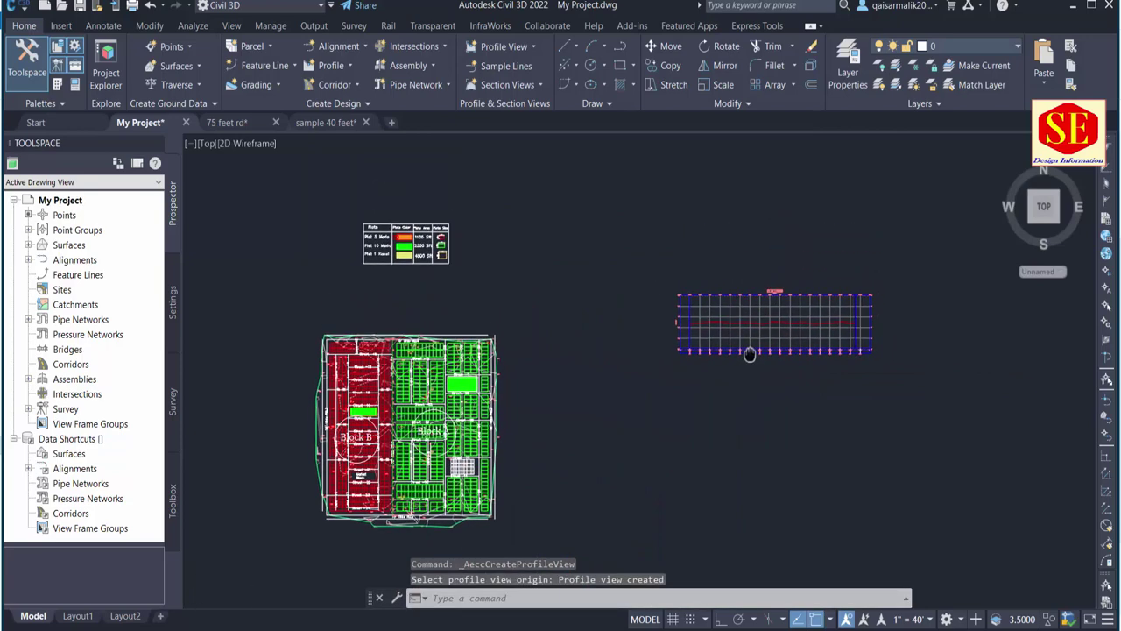
scroll(733, 318, "up", 3)
scroll(635, 428, "up", 5)
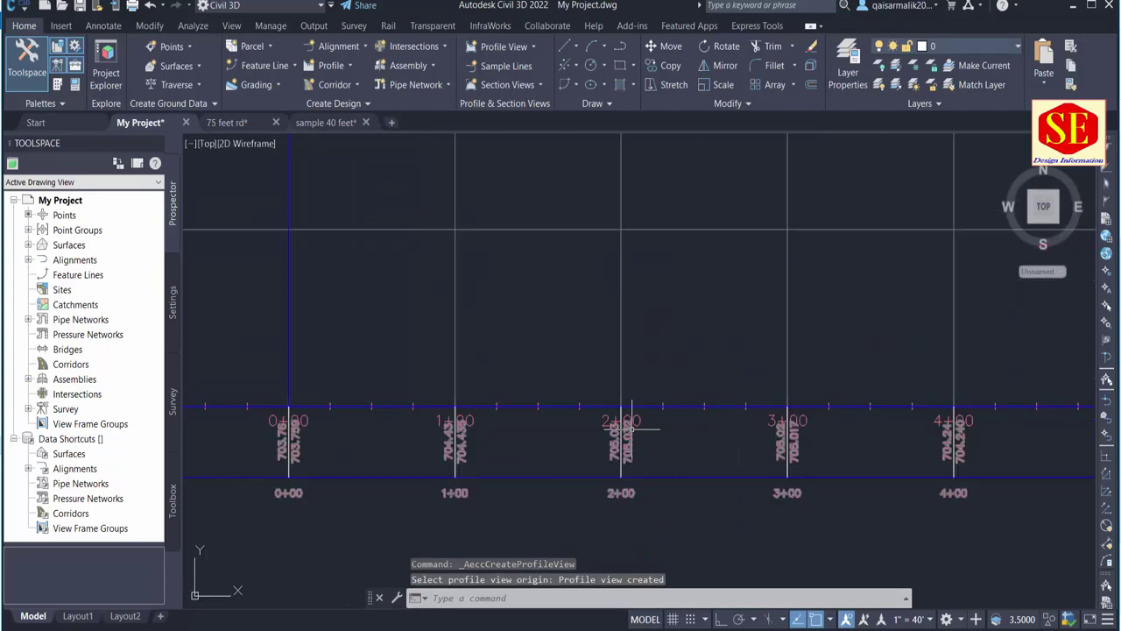
scroll(533, 322, "down", 4)
scroll(532, 323, "up", 3)
scroll(528, 368, "down", 5)
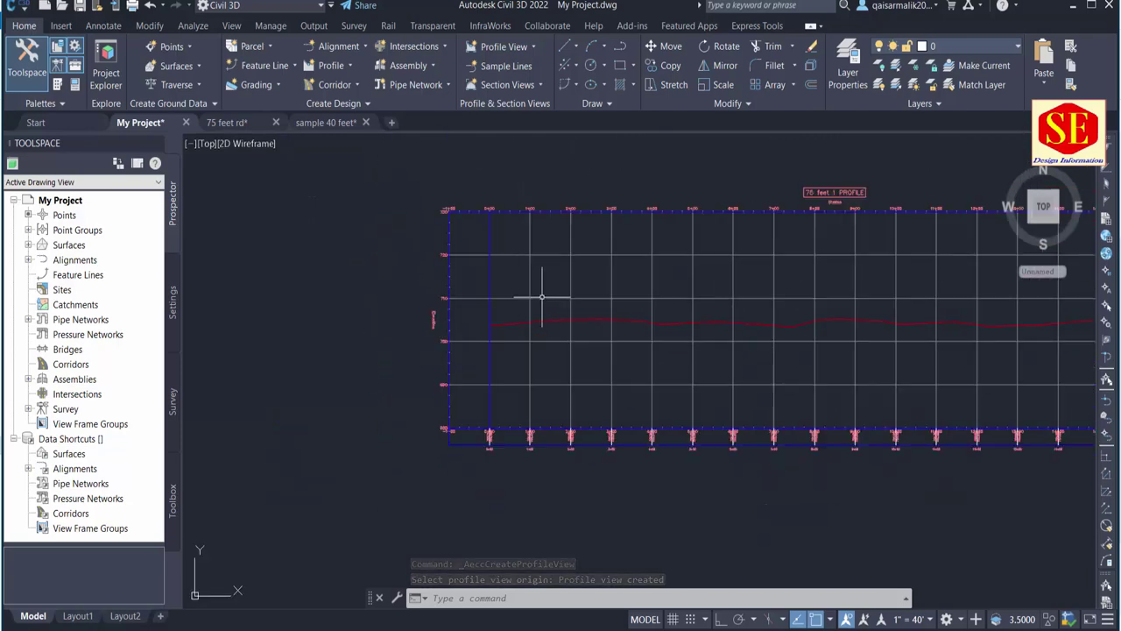
scroll(532, 295, "down", 2)
scroll(513, 381, "up", 5)
scroll(506, 370, "up", 2)
scroll(343, 386, "down", 4)
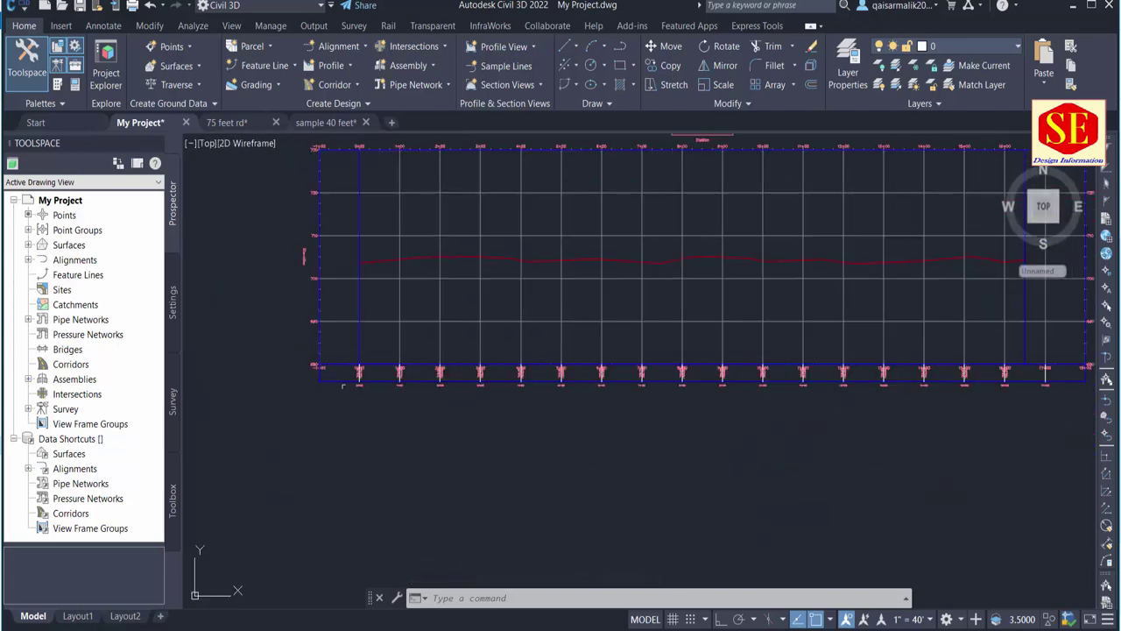
scroll(809, 425, "up", 1)
scroll(768, 399, "down", 1)
scroll(768, 399, "up", 3)
scroll(588, 368, "down", 3)
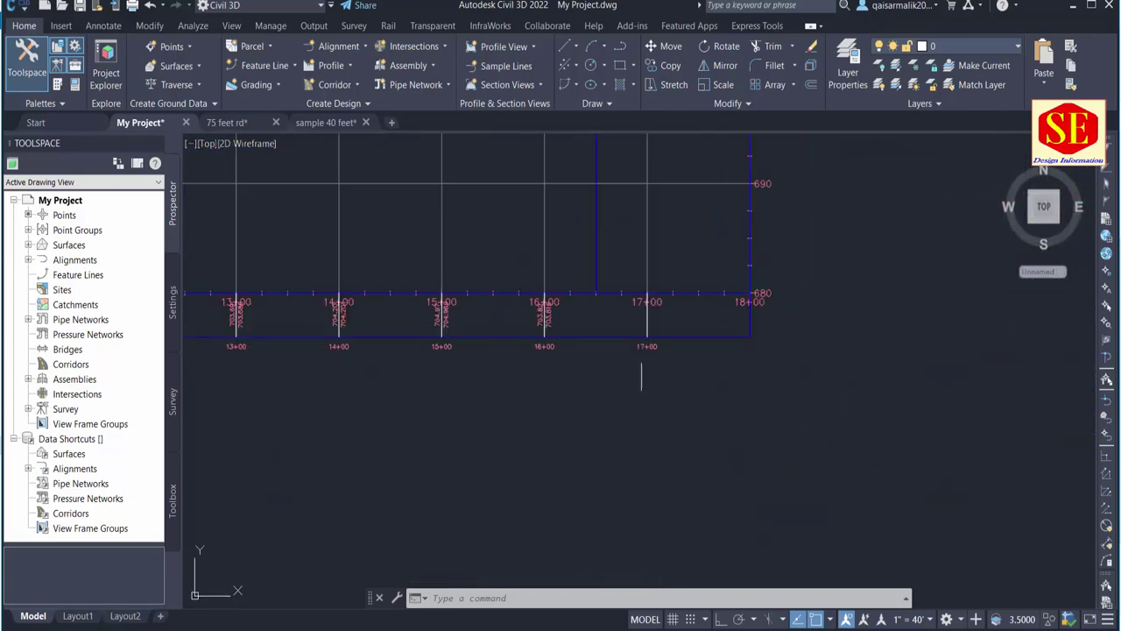
middle_click_drag(582, 274, 713, 576)
scroll(823, 376, "down", 1)
scroll(823, 377, "down", 1)
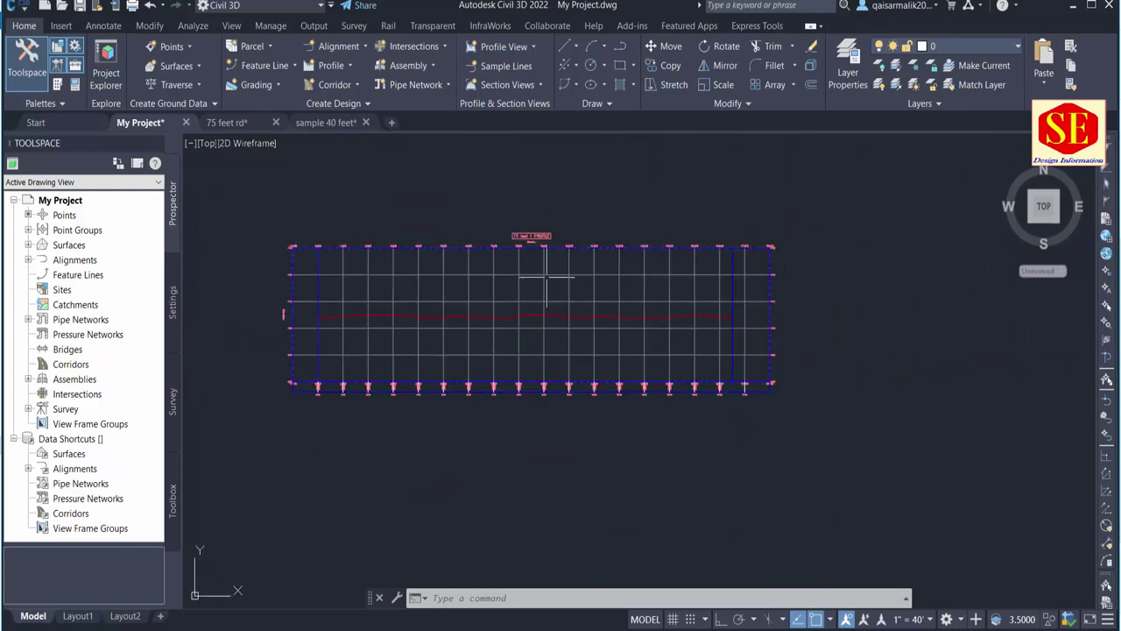
Pan and zoom back to the site plan, legend and its top roads.
middle_click_drag(544, 351, 789, 394)
scroll(788, 332, "down", 3)
scroll(546, 399, "up", 2)
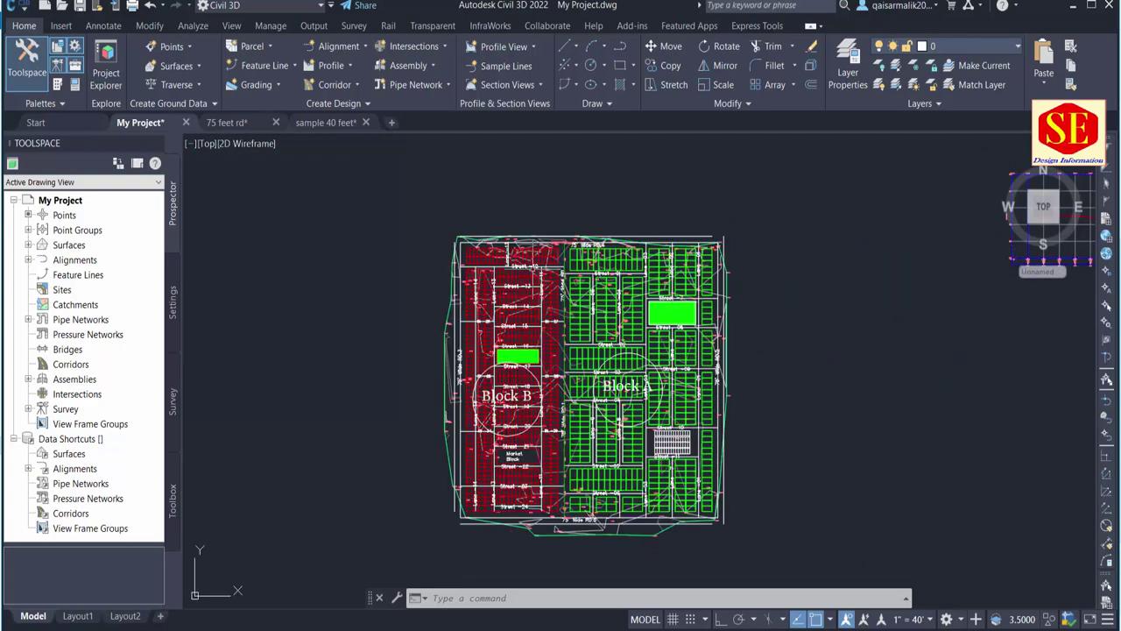
scroll(534, 287, "up", 1)
scroll(550, 285, "up", 1)
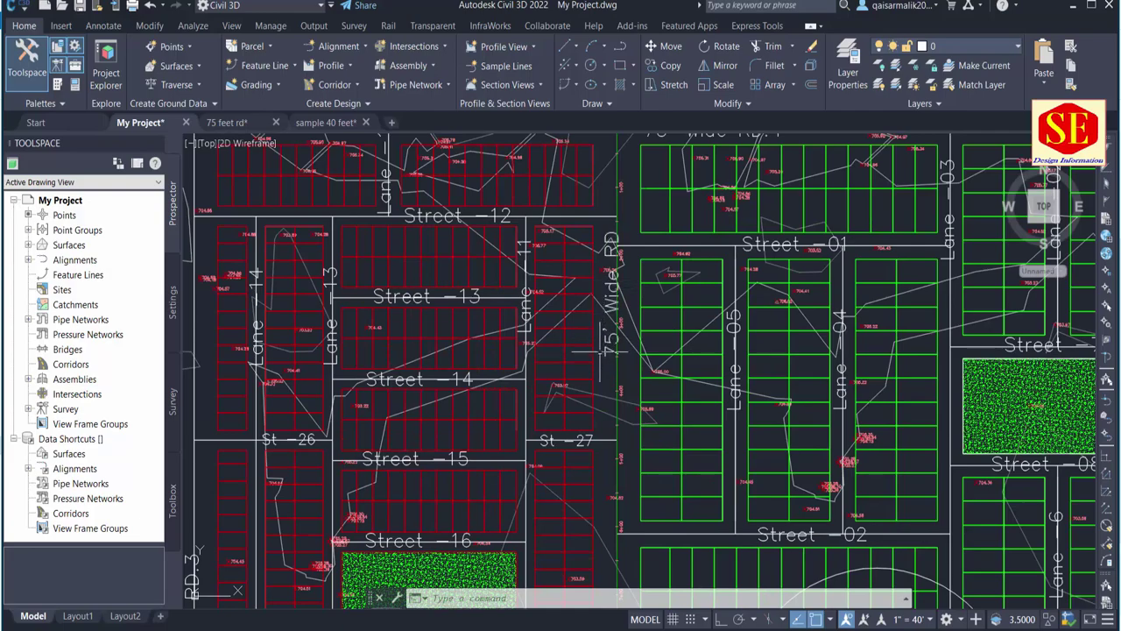
scroll(601, 405, "down", 2)
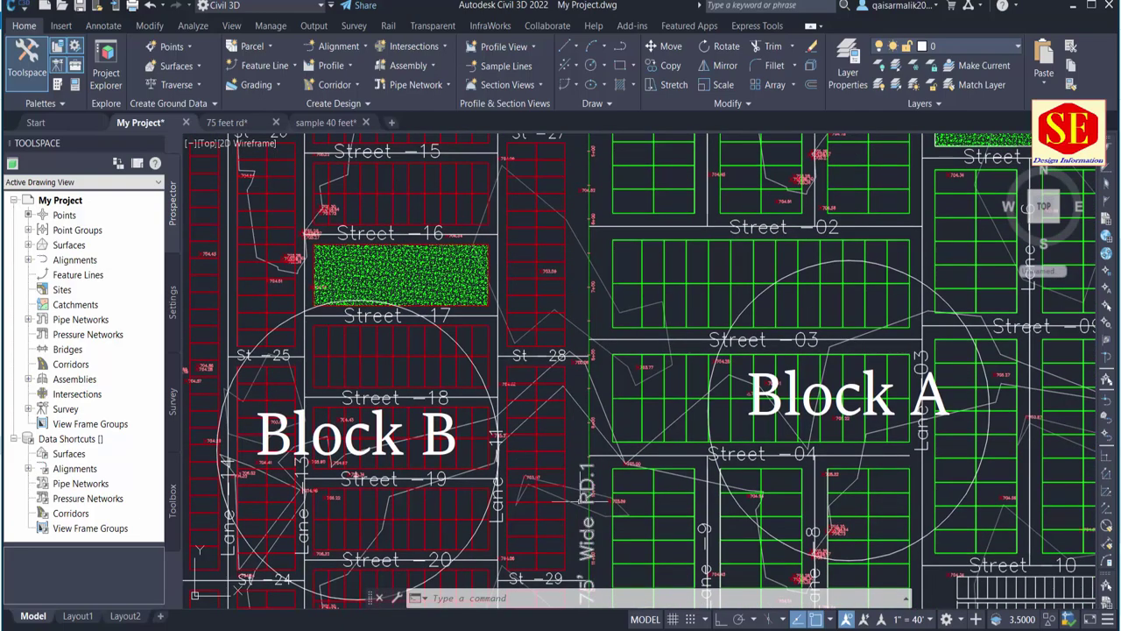
scroll(531, 412, "down", 3)
scroll(841, 346, "up", 2)
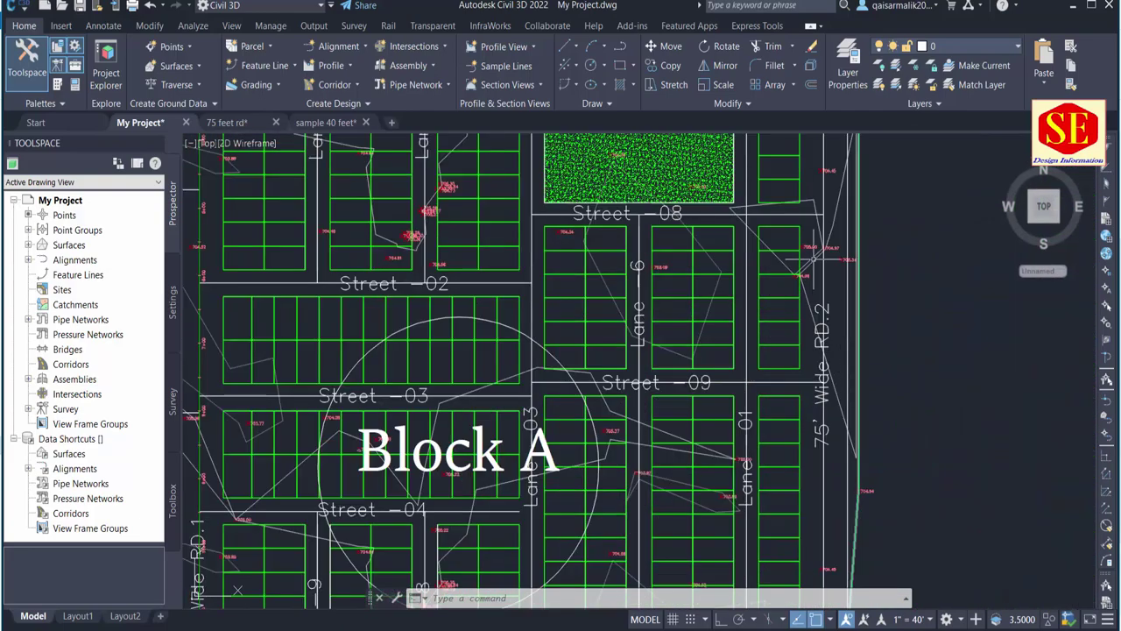
scroll(814, 246, "down", 2)
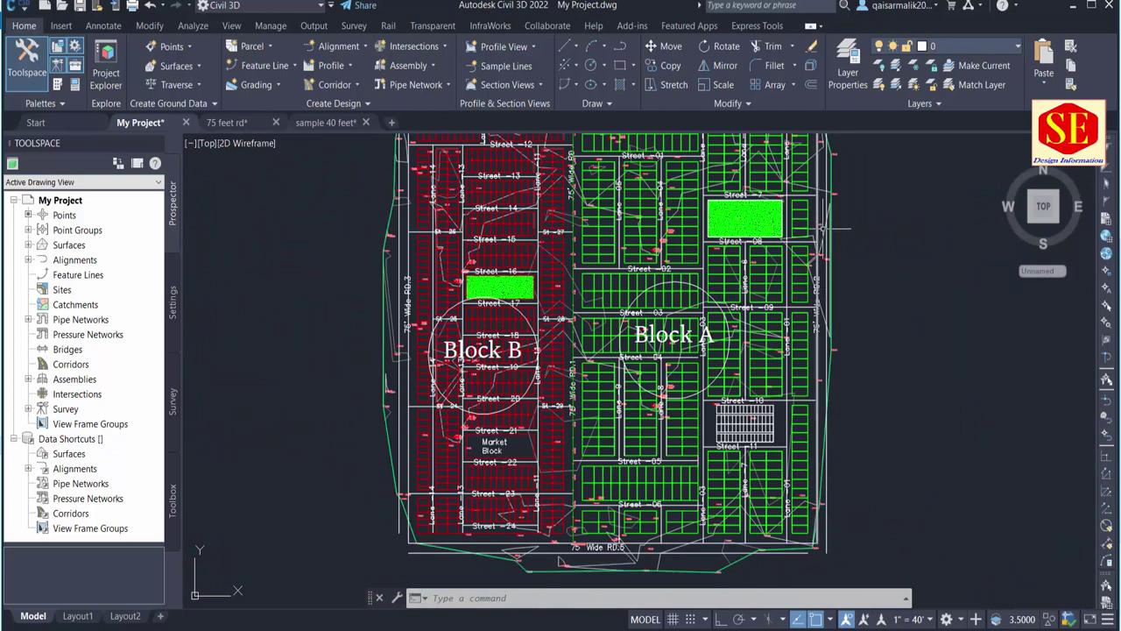
middle_click_drag(823, 228, 826, 304)
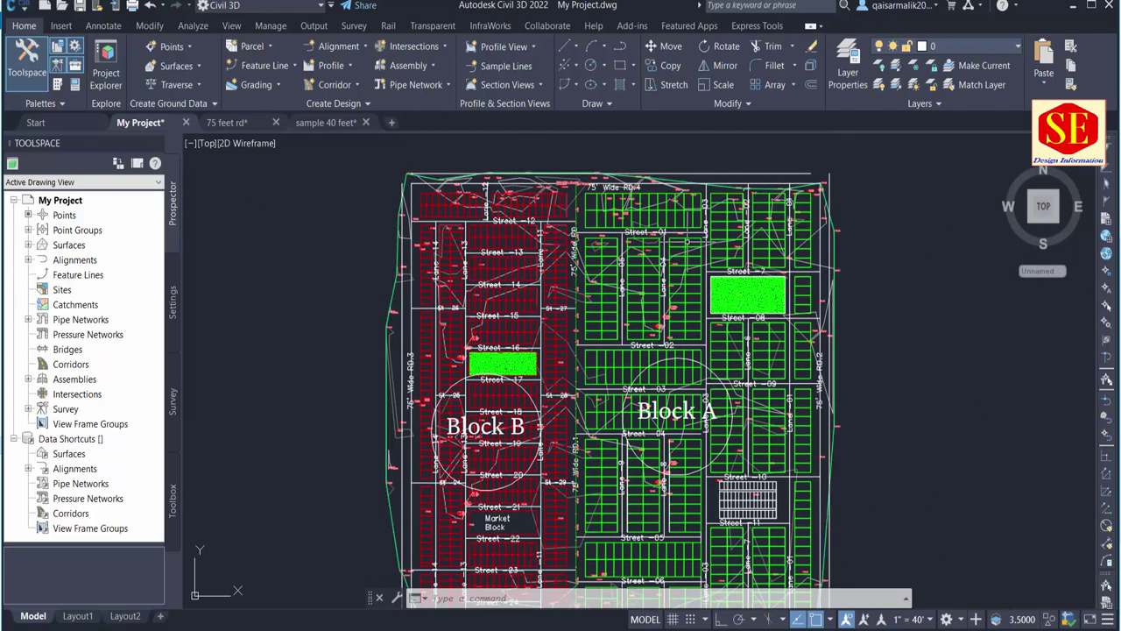
Create an alignment from the 75' Wide RD.2 road line and accept its direction.
left_click(320, 46)
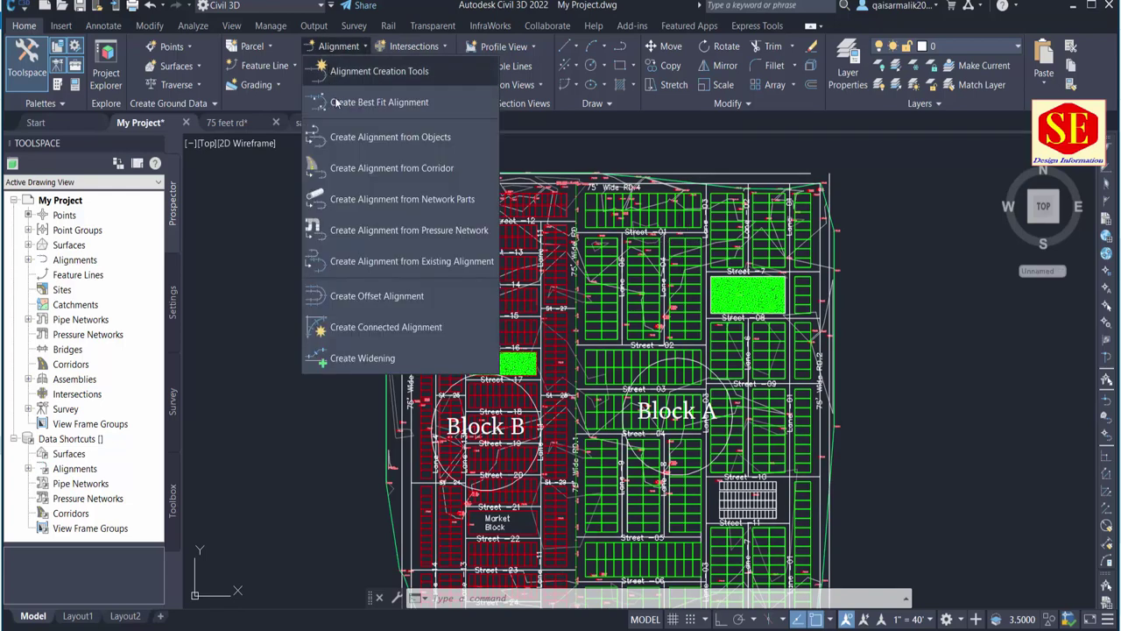
left_click(359, 137)
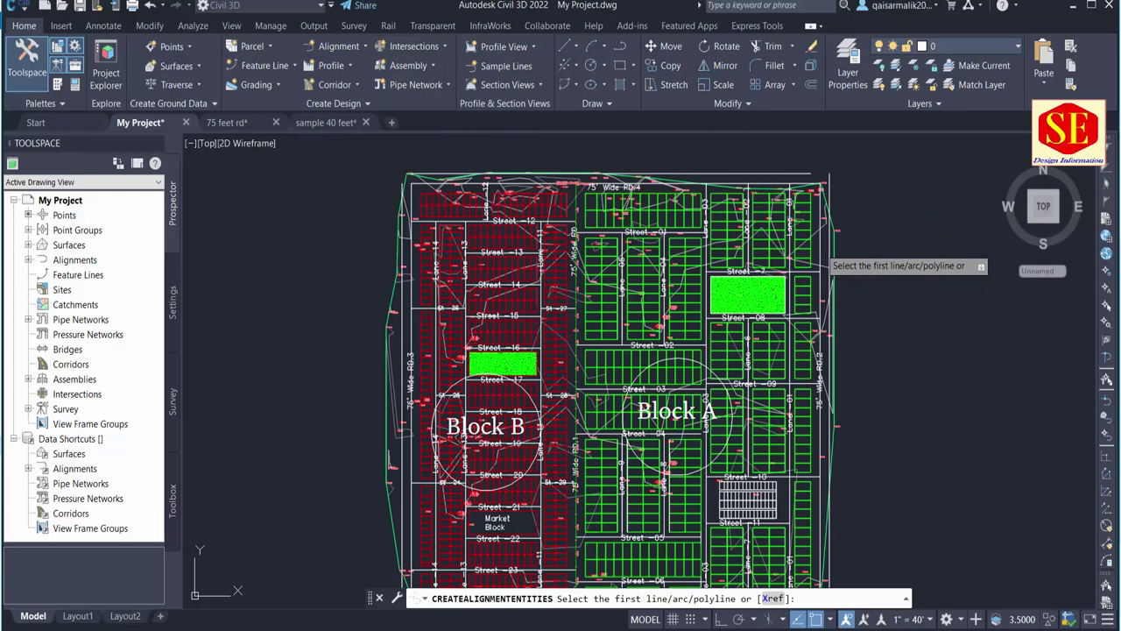
left_click(825, 261)
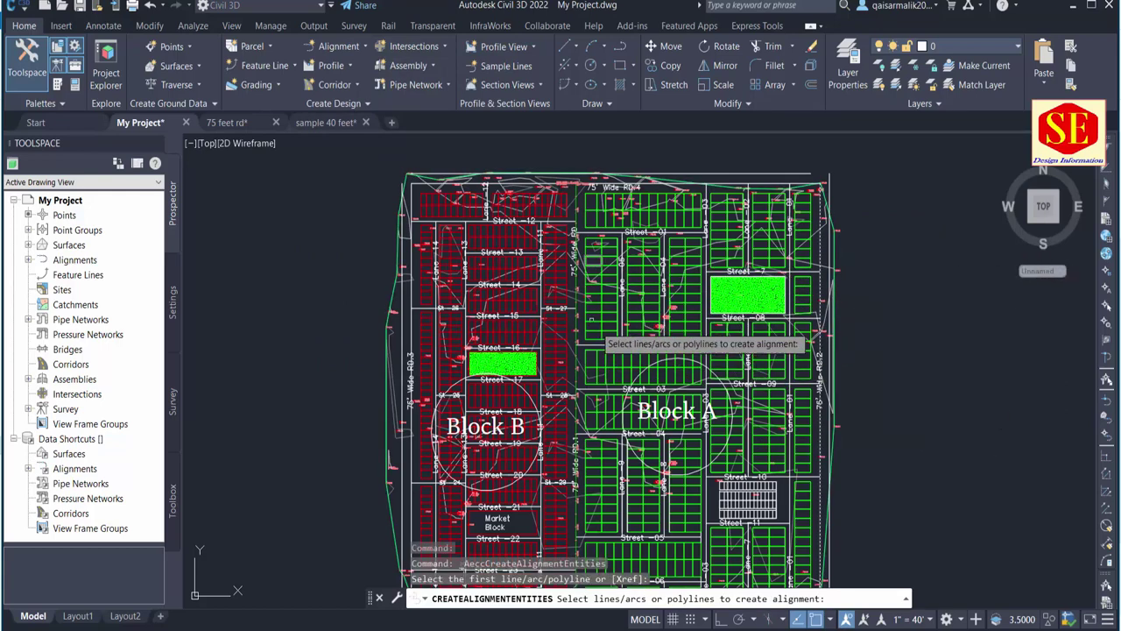
scroll(856, 354, "up", 6)
scroll(738, 251, "down", 5)
scroll(755, 436, "up", 1)
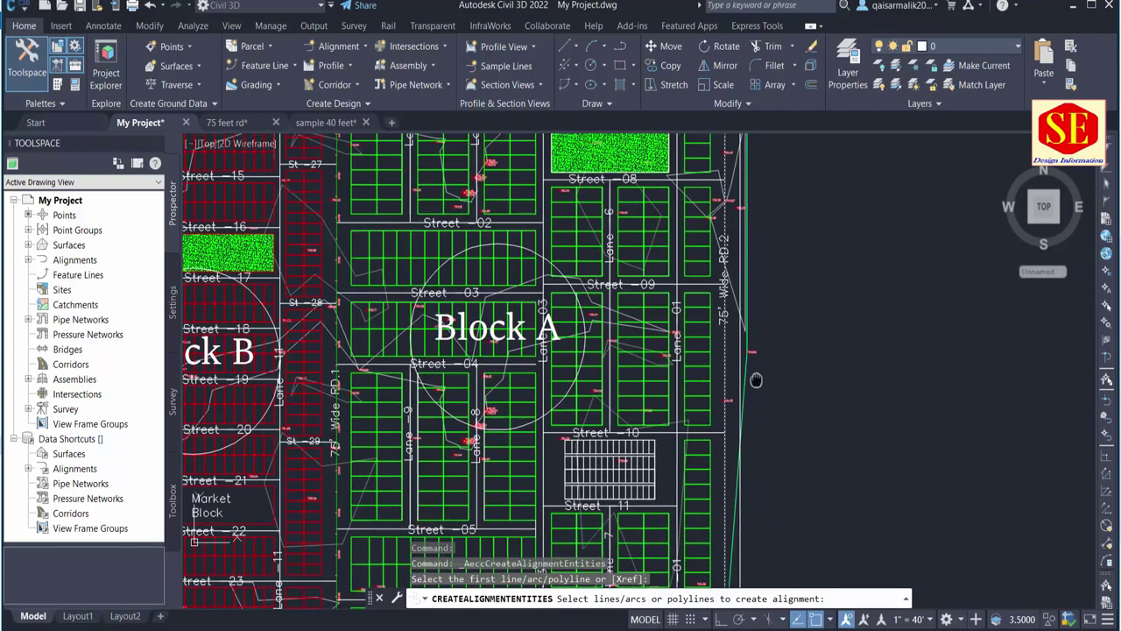
scroll(752, 368, "down", 1)
key("Return")
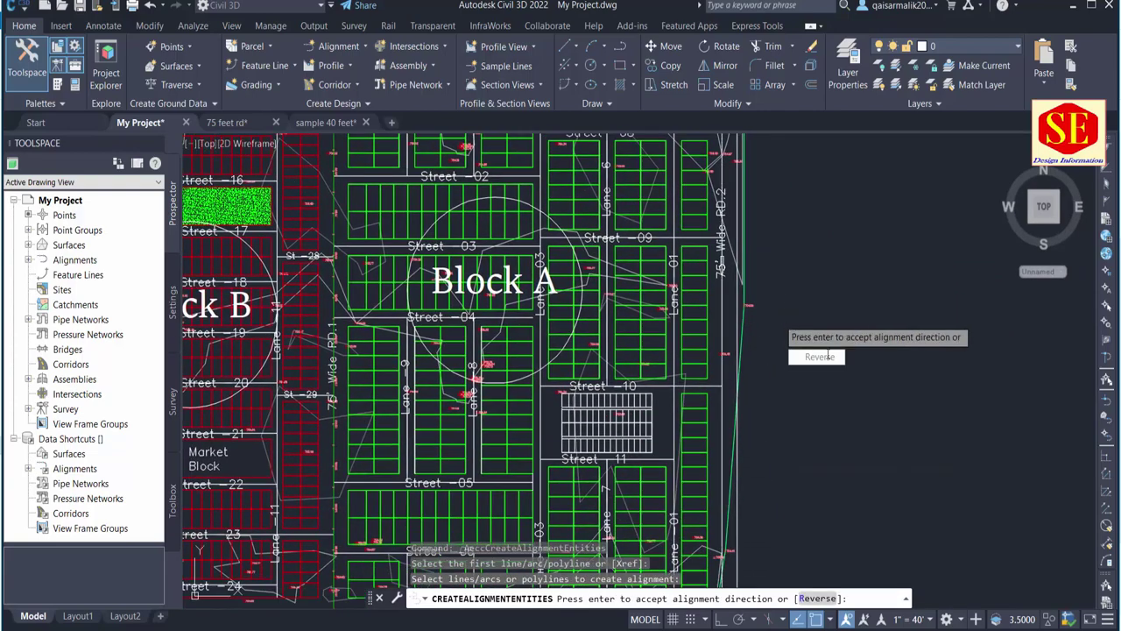
right_click(824, 275)
left_click(832, 282)
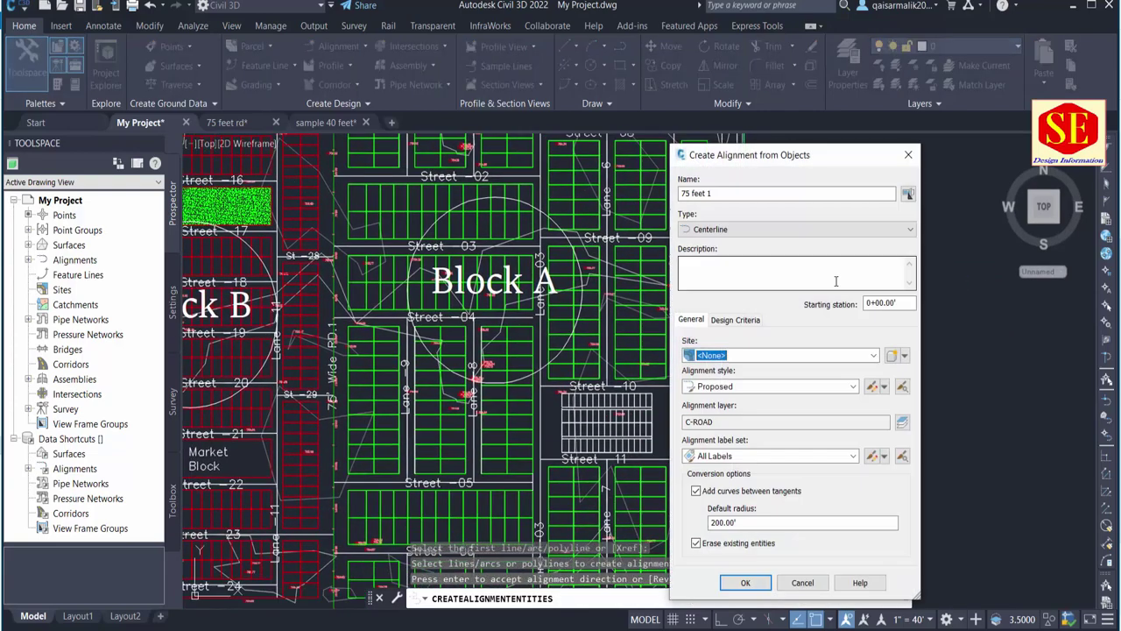
Rename the alignment to '75 feet 2' and create it.
left_click(730, 192)
key("BackSpace")
type("2")
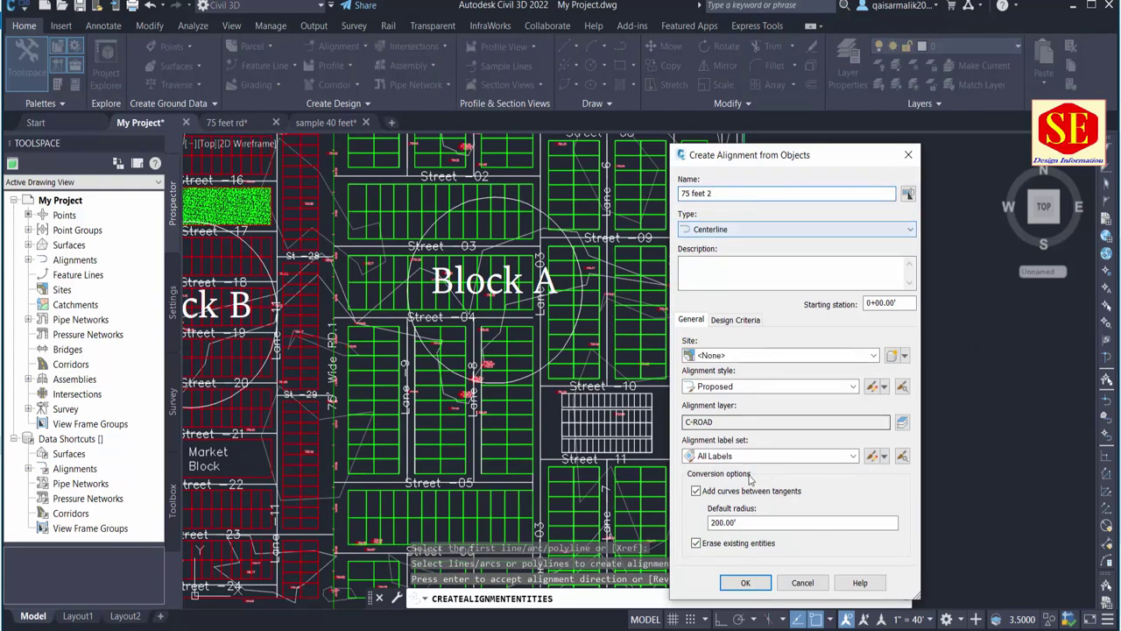
left_click(742, 584)
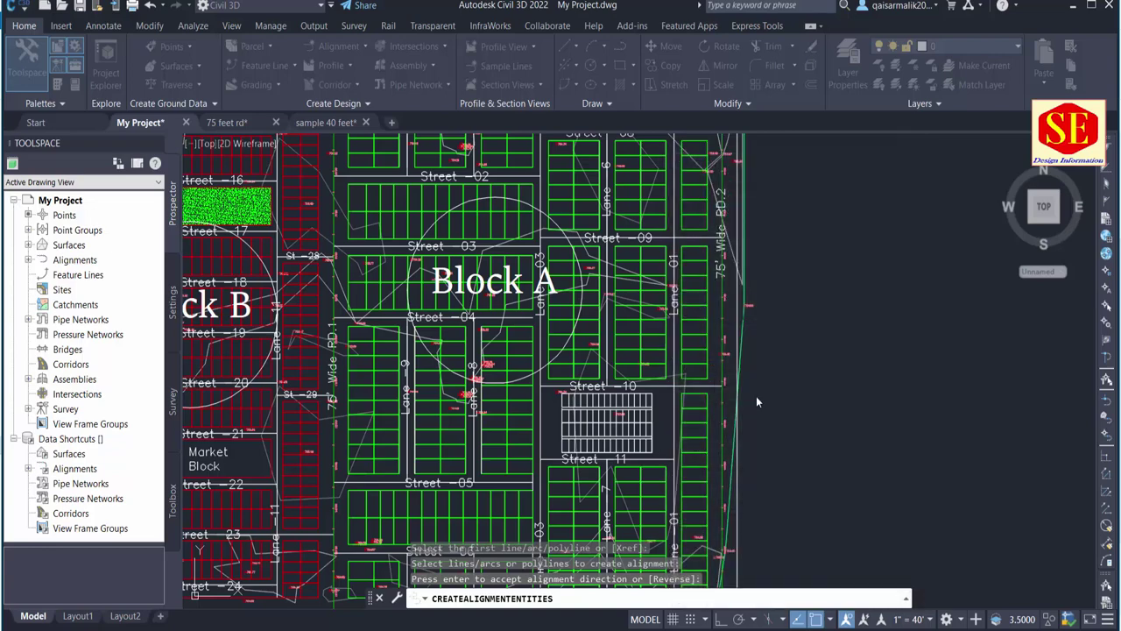
middle_click_drag(725, 245, 733, 308)
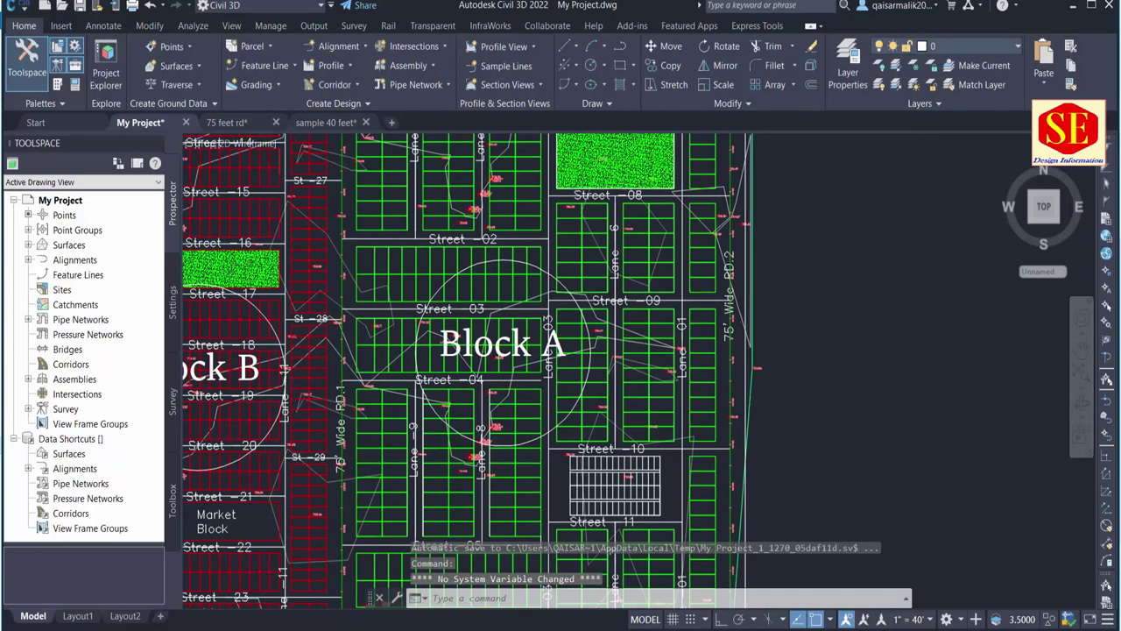
Sample the My Project surface along alignment 75 feet 2 as a surface profile.
left_click(333, 65)
left_click(341, 93)
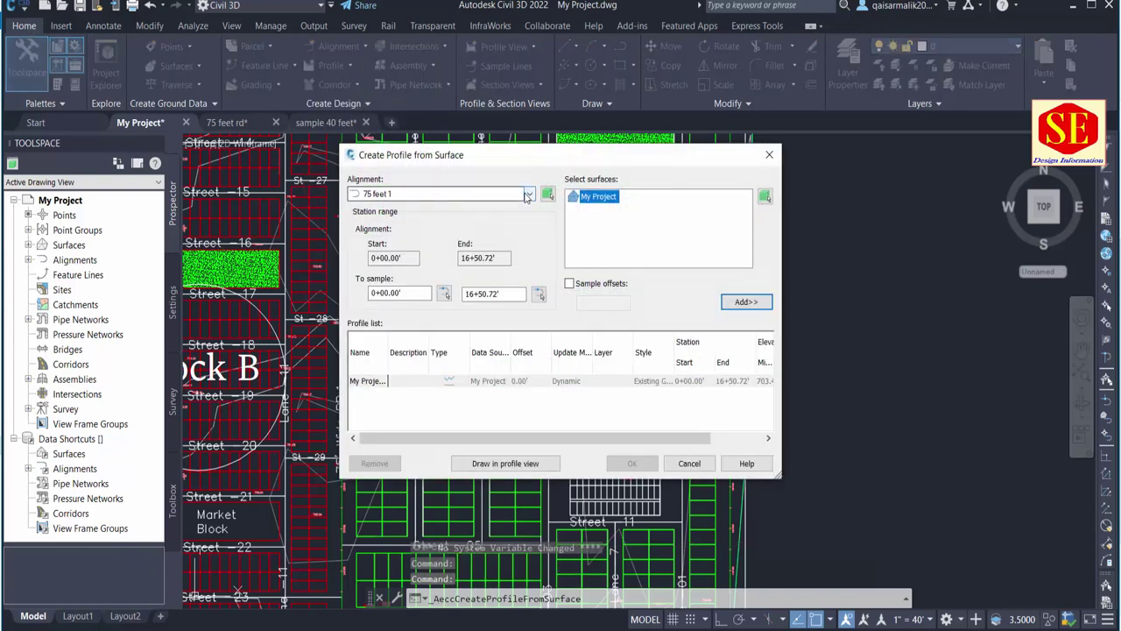
left_click(506, 194)
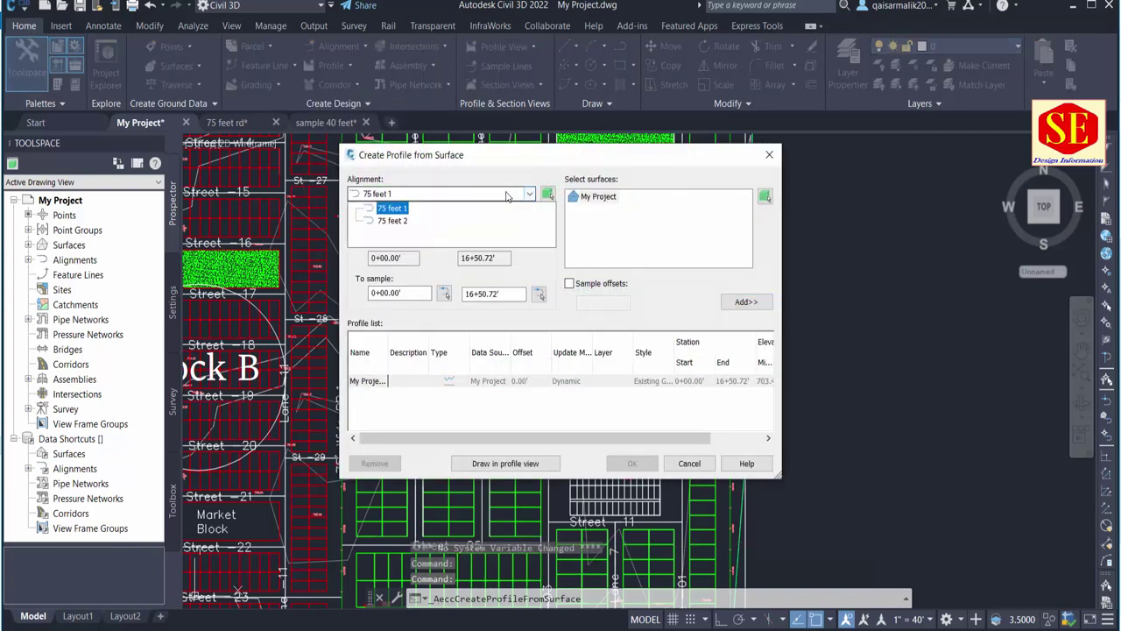
left_click(386, 223)
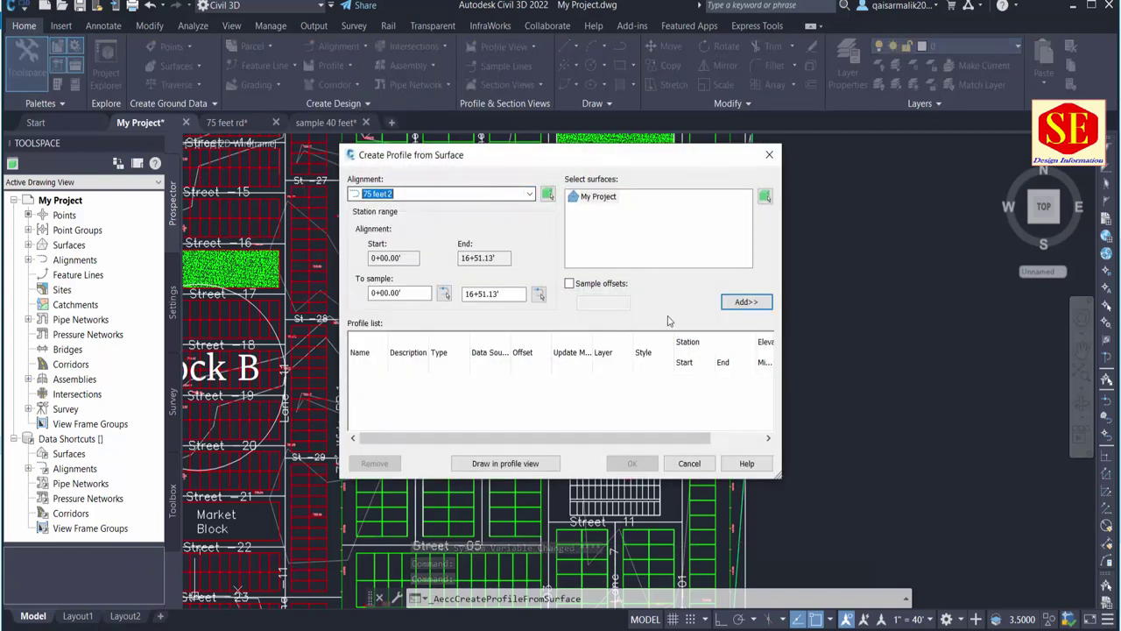
left_click(758, 304)
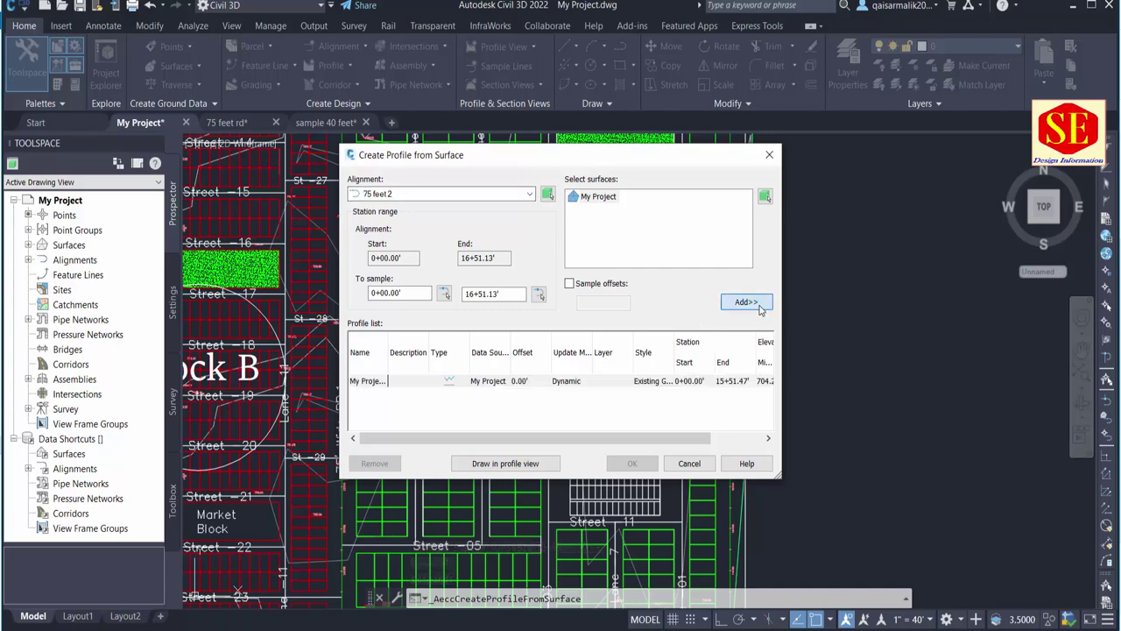
Send the 75 feet 2 profile to a new profile view with default settings.
left_click(514, 464)
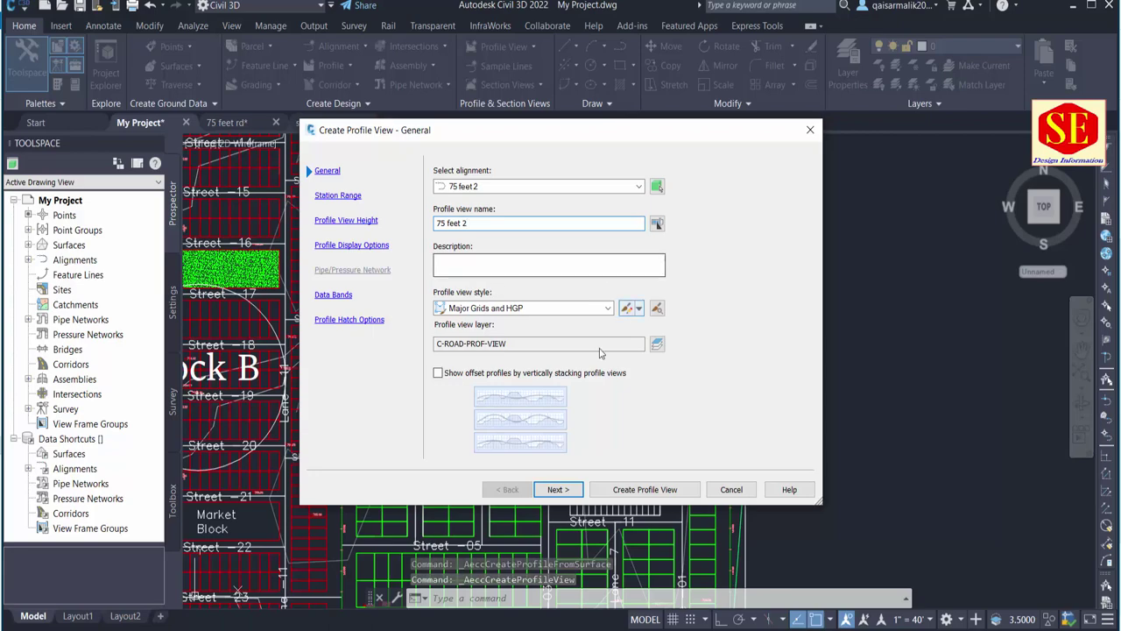
left_click(626, 490)
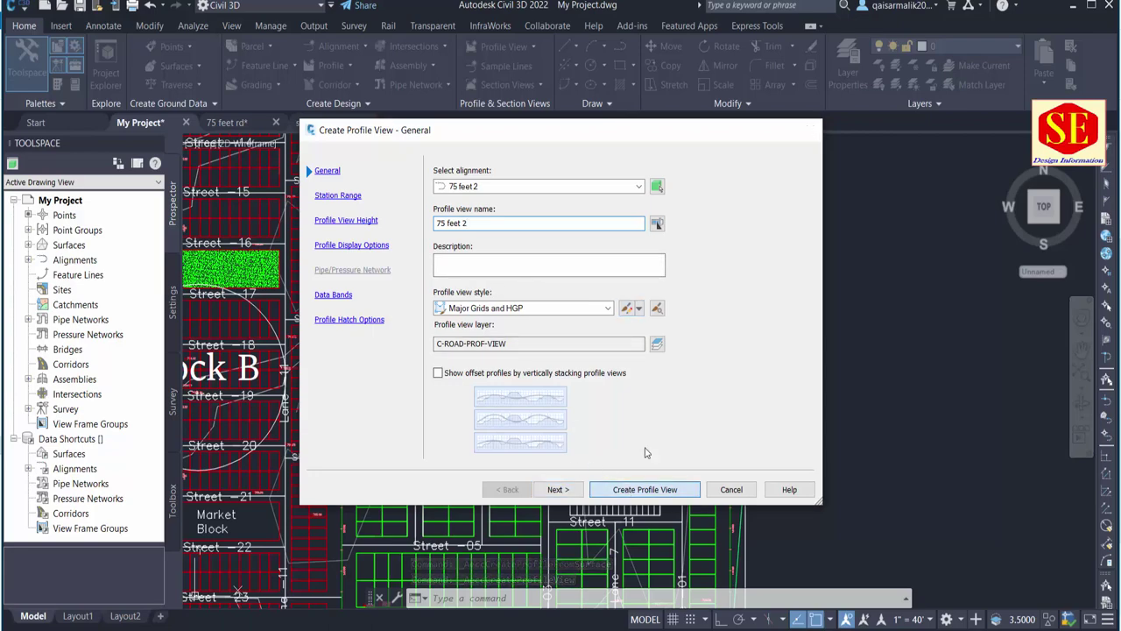
scroll(771, 289, "down", 5)
scroll(807, 282, "up", 2)
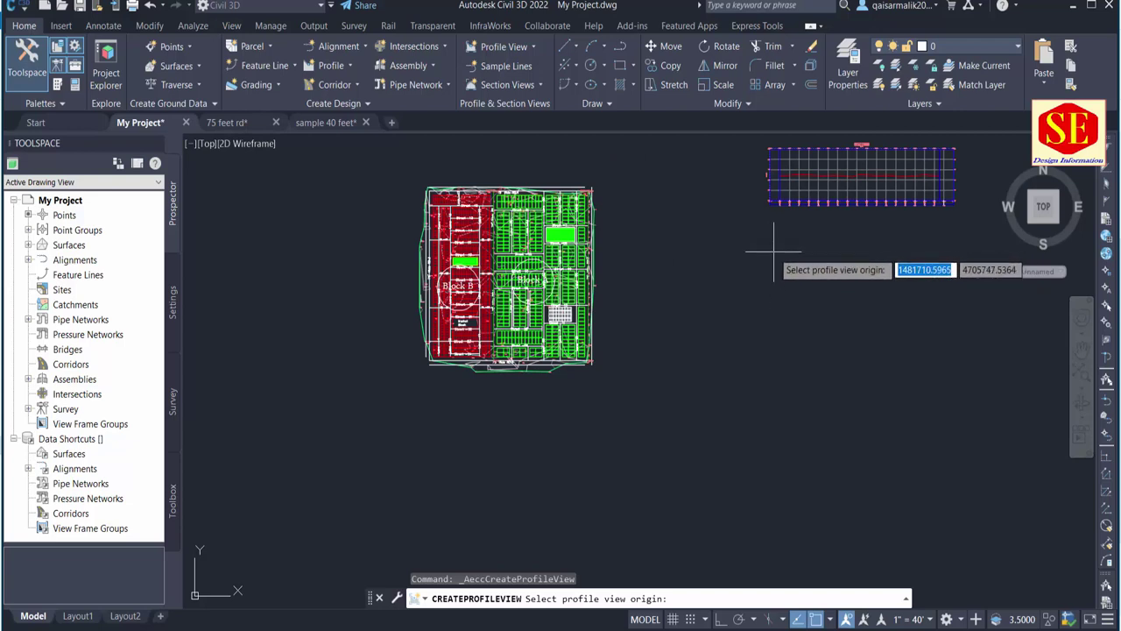
Place the 75 feet 2 profile view and move it directly under the 75 feet 1 view.
left_click(773, 255)
type("m")
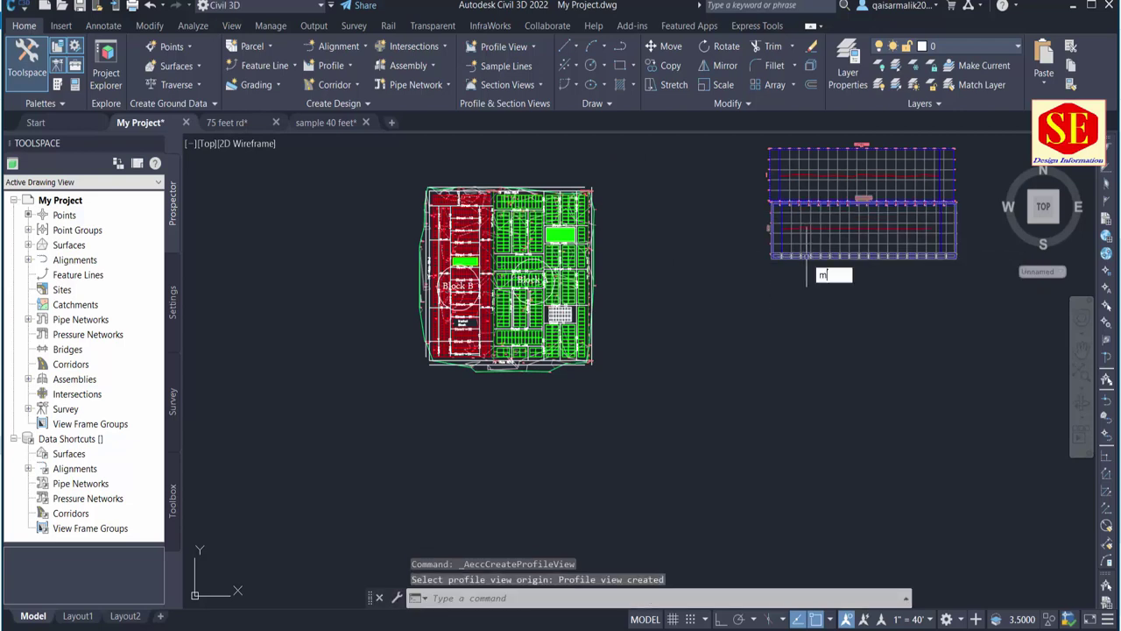
key("Return")
left_click(806, 256)
key("Return")
left_click(814, 293)
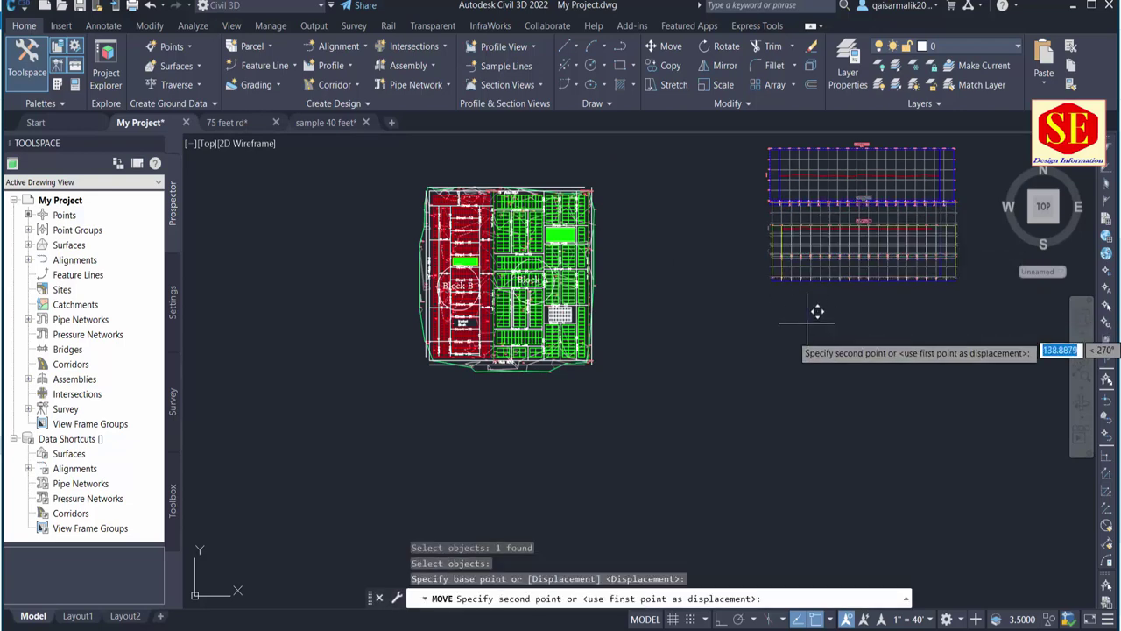
left_click(807, 322)
Pan and zoom back out to centre the site plan in the view.
middle_click_drag(844, 129, 837, 212)
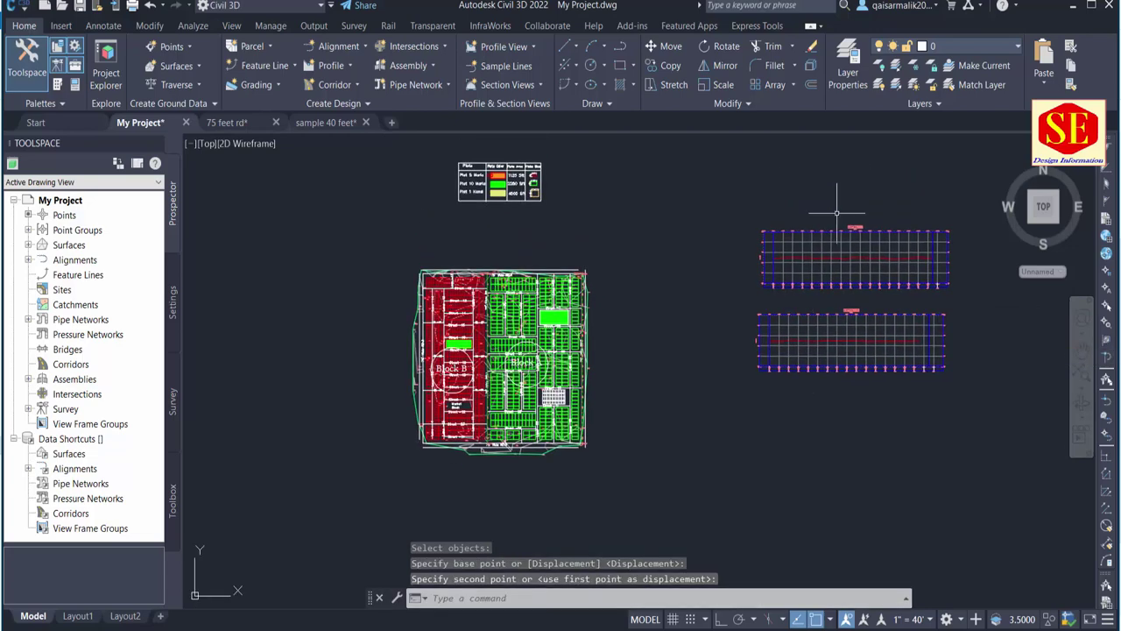
scroll(837, 212, "up", 4)
scroll(810, 219, "up", 2)
scroll(793, 223, "up", 2)
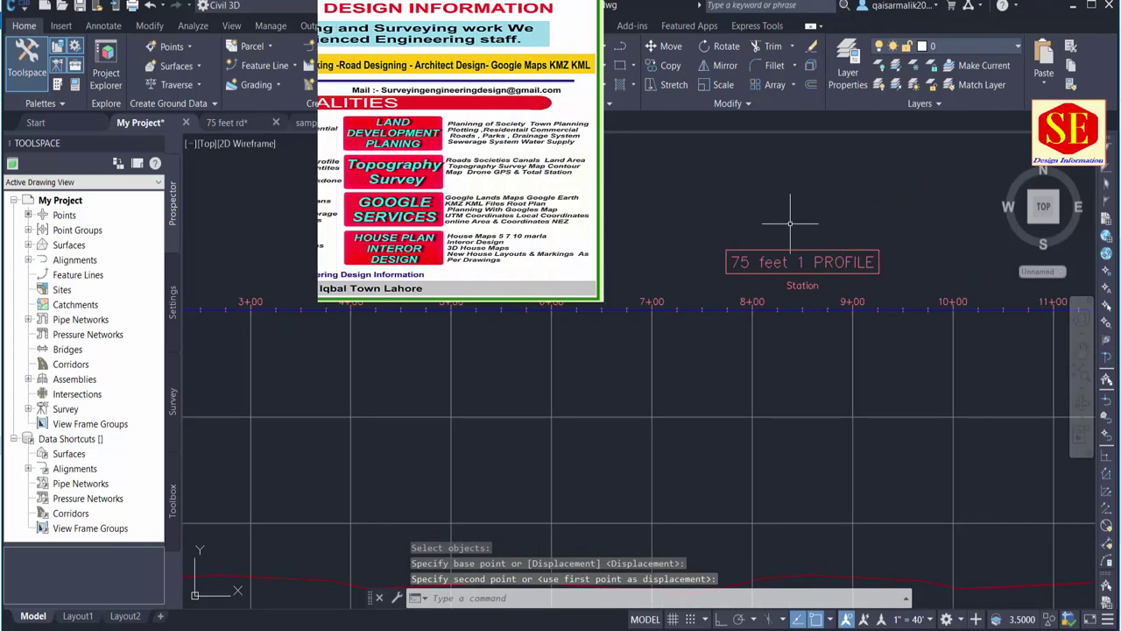
scroll(790, 224, "down", 5)
scroll(764, 358, "up", 5)
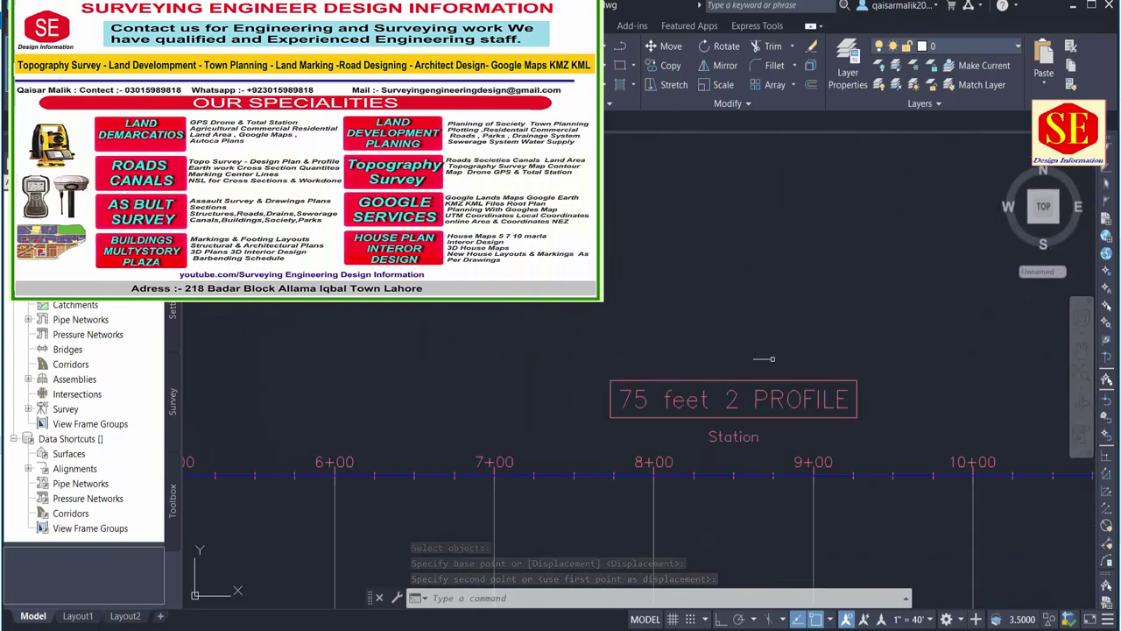
scroll(776, 295, "down", 5)
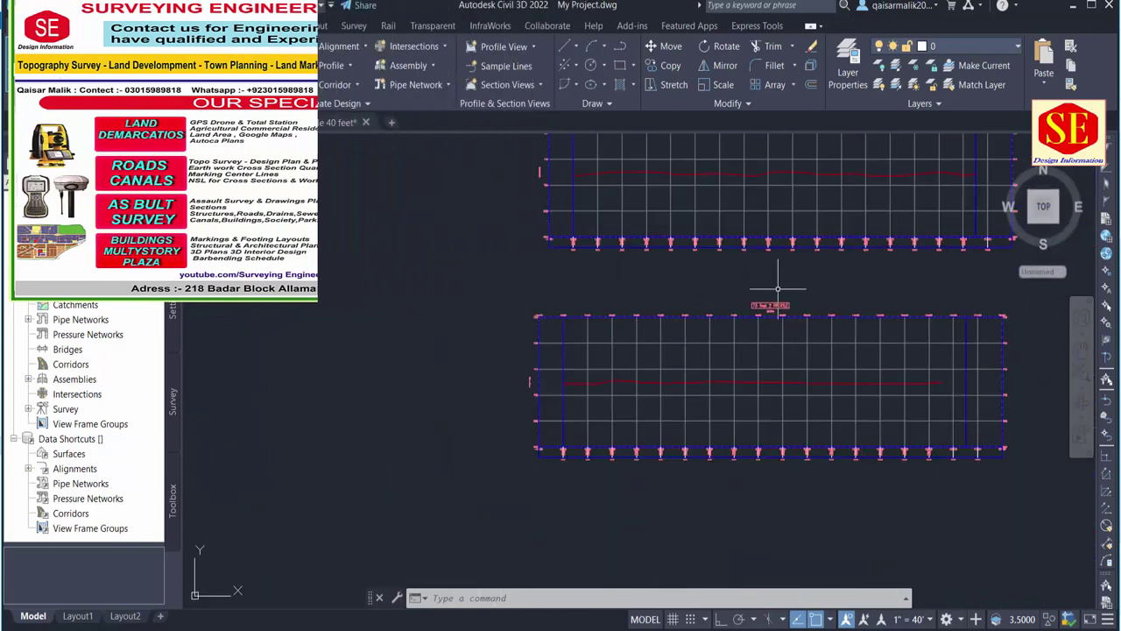
scroll(741, 293, "down", 2)
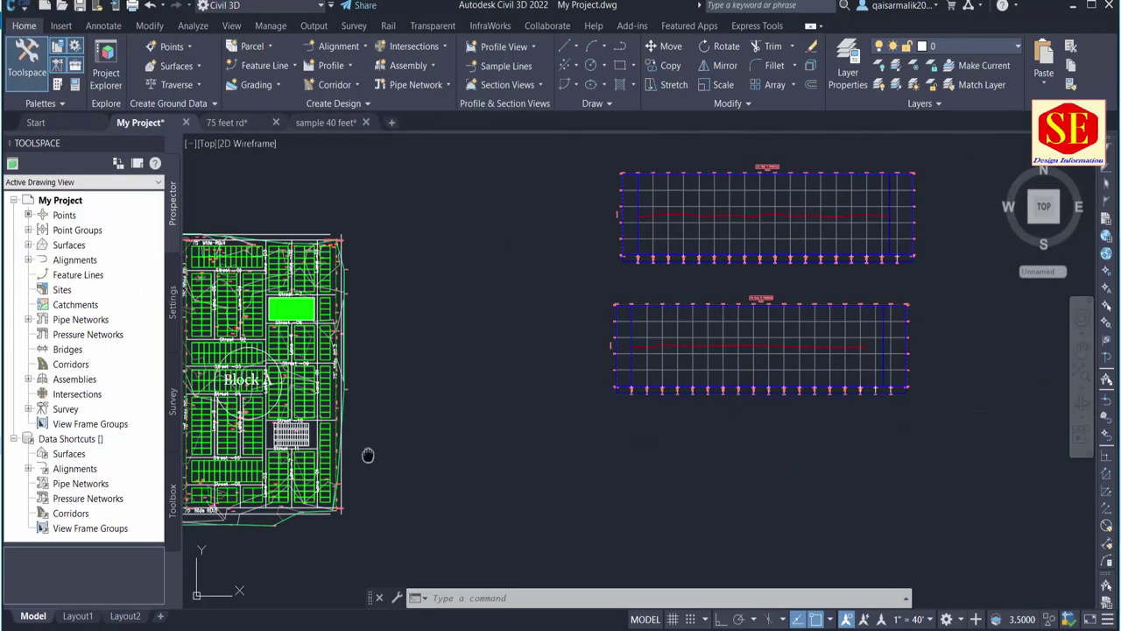
mouse_move(368, 455)
middle_mouse_down()
mouse_move(391, 346)
mouse_move(399, 376)
middle_mouse_up()
scroll(391, 346, "up", 3)
scroll(392, 346, "up", 2)
scroll(394, 351, "down", 2)
scroll(394, 341, "down", 2)
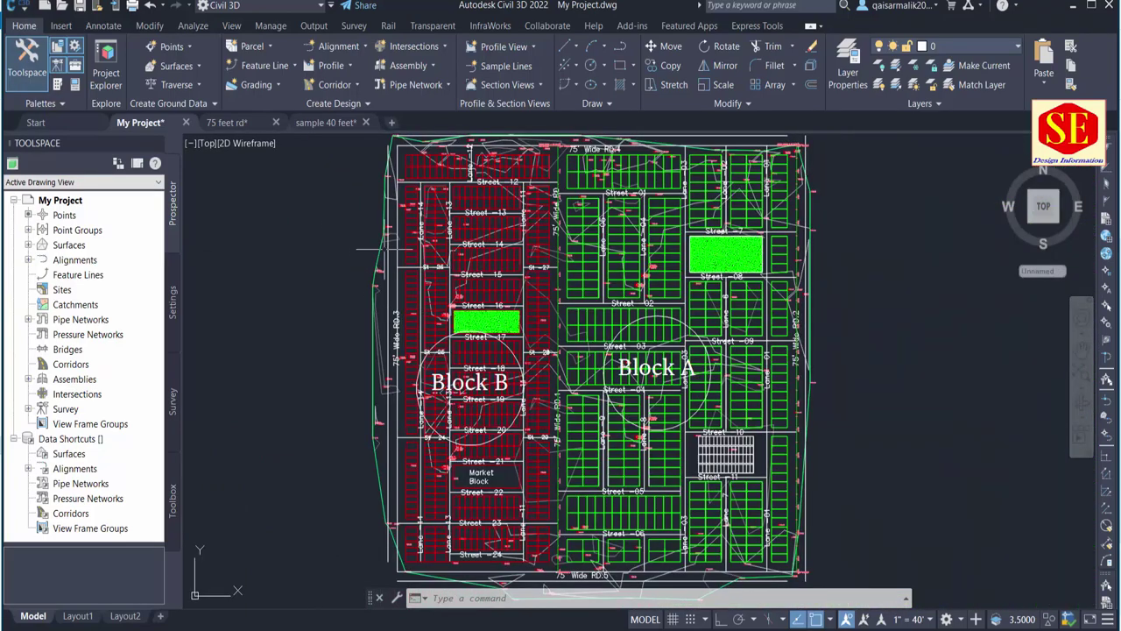
left_click(337, 46)
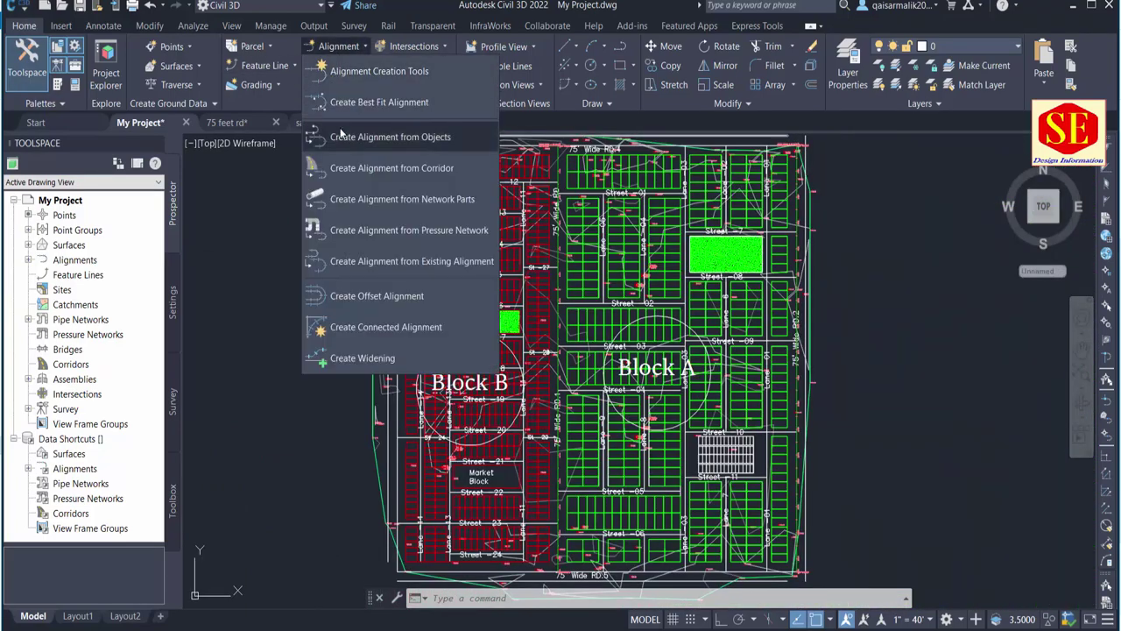
Create alignment '75 feet 3' from another 75' road polyline, accepting its direction.
left_click(342, 136)
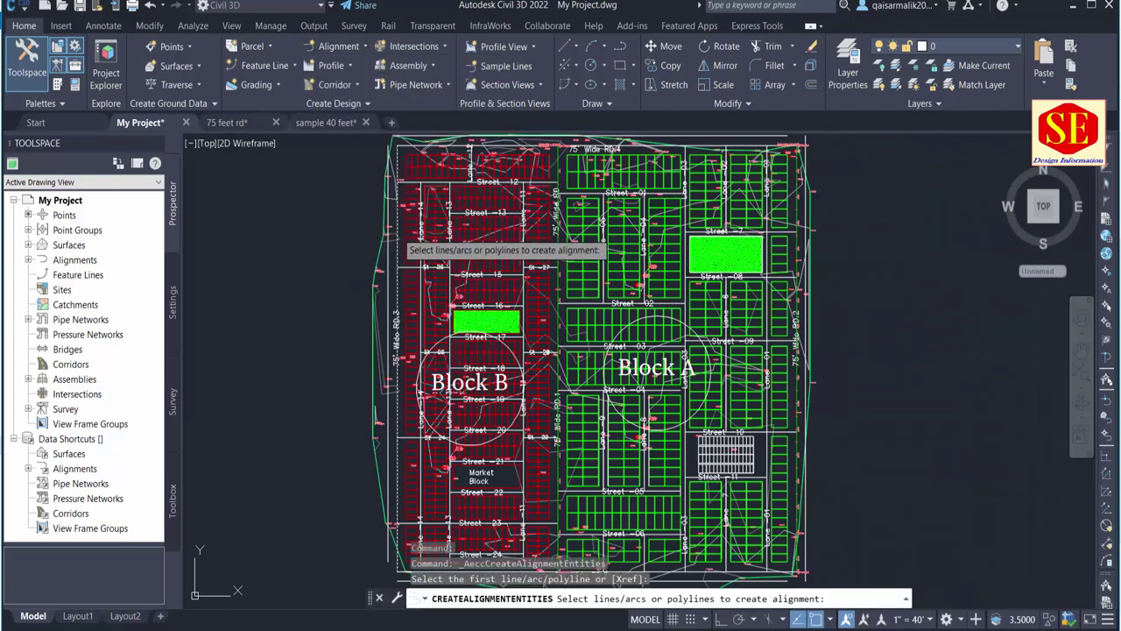
left_click(401, 241)
right_click(317, 223)
left_click(332, 232)
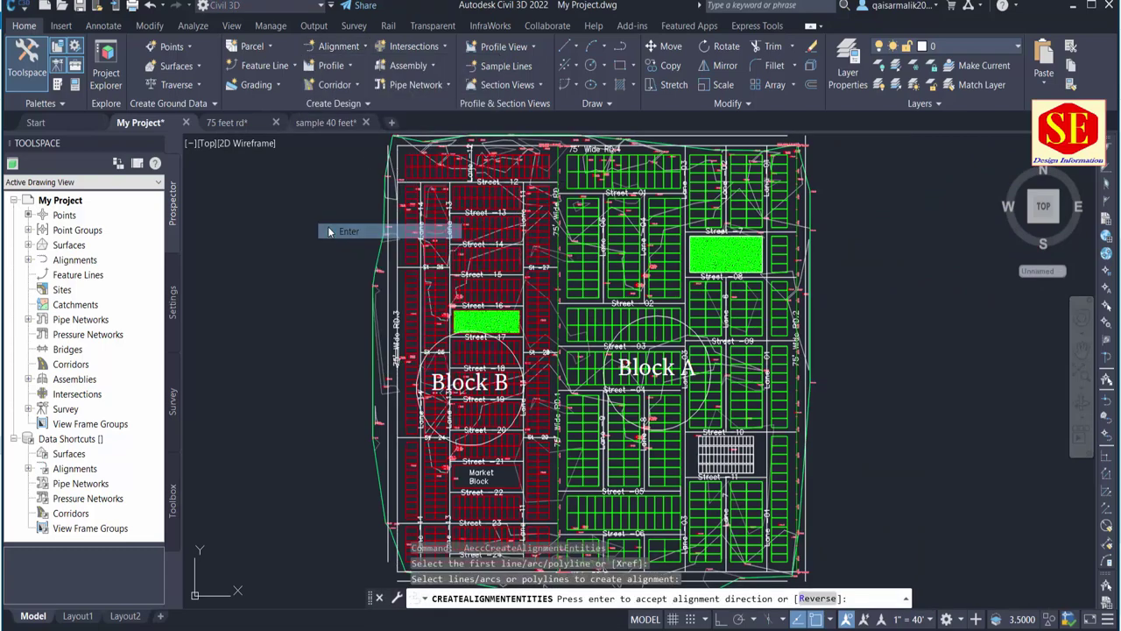
left_click(727, 193)
type("75 feet 3")
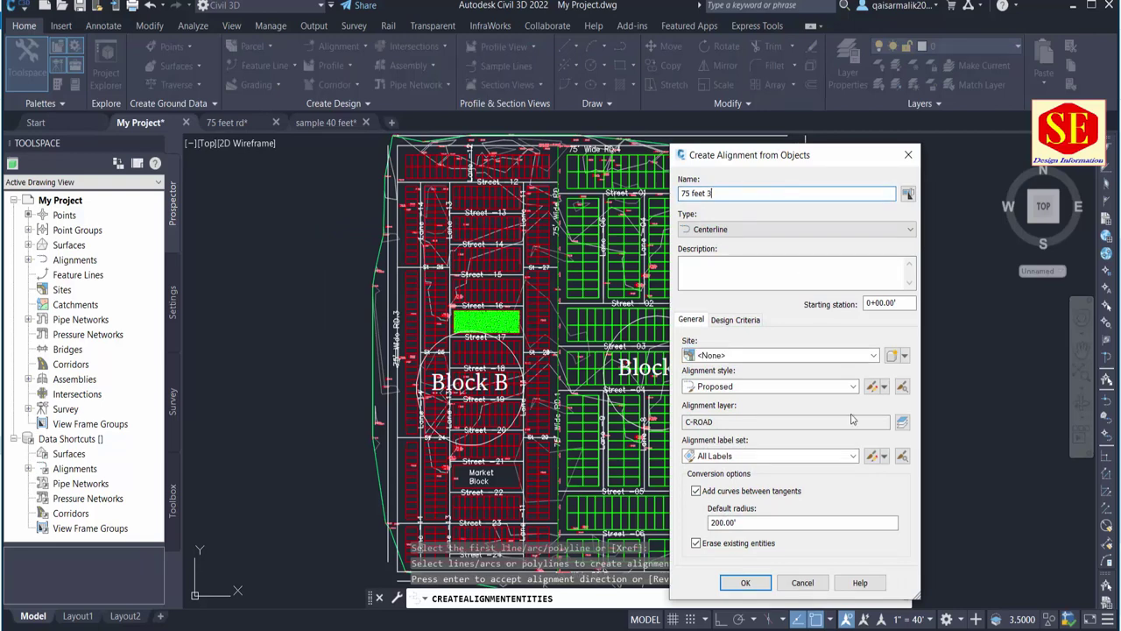
left_click(743, 584)
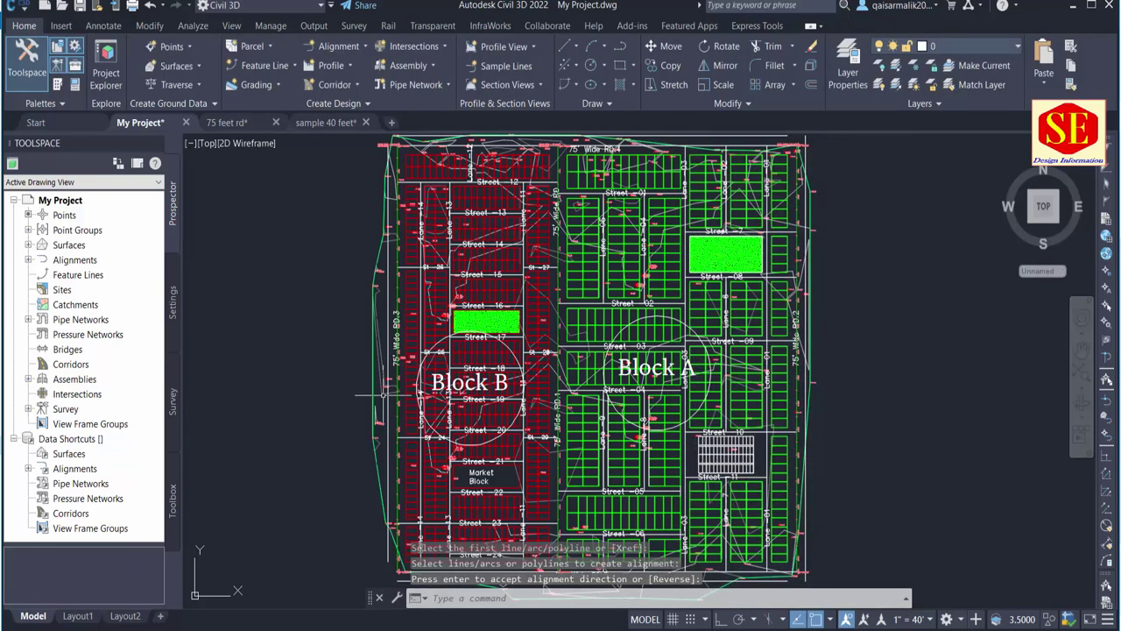
Add a My Project surface profile sampled along alignment 75 feet 3.
left_click(320, 69)
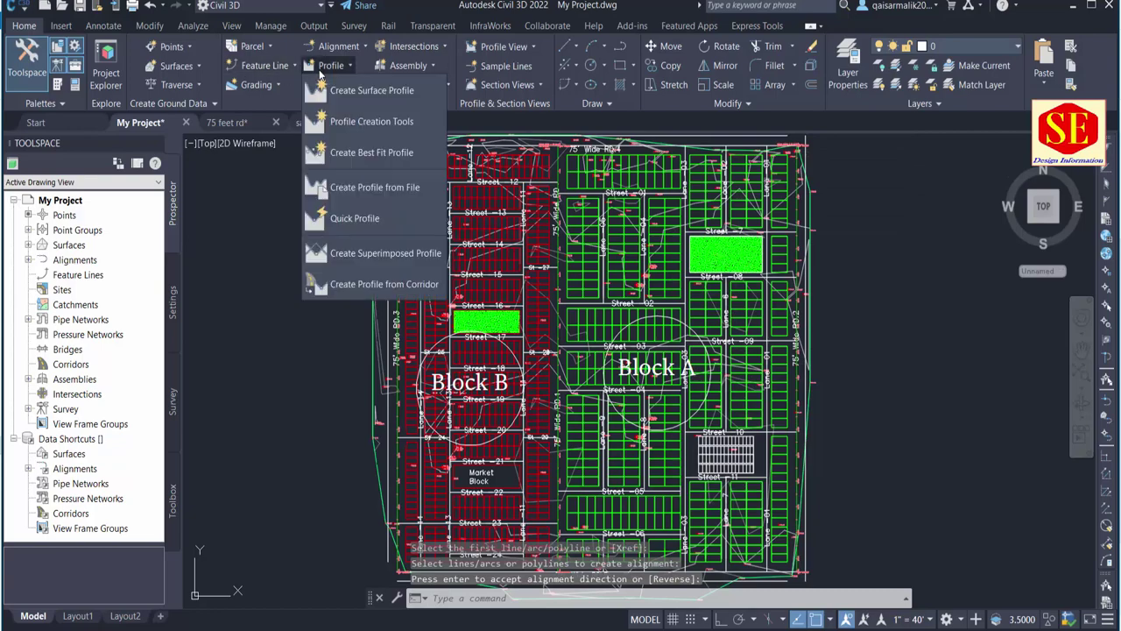
left_click(338, 95)
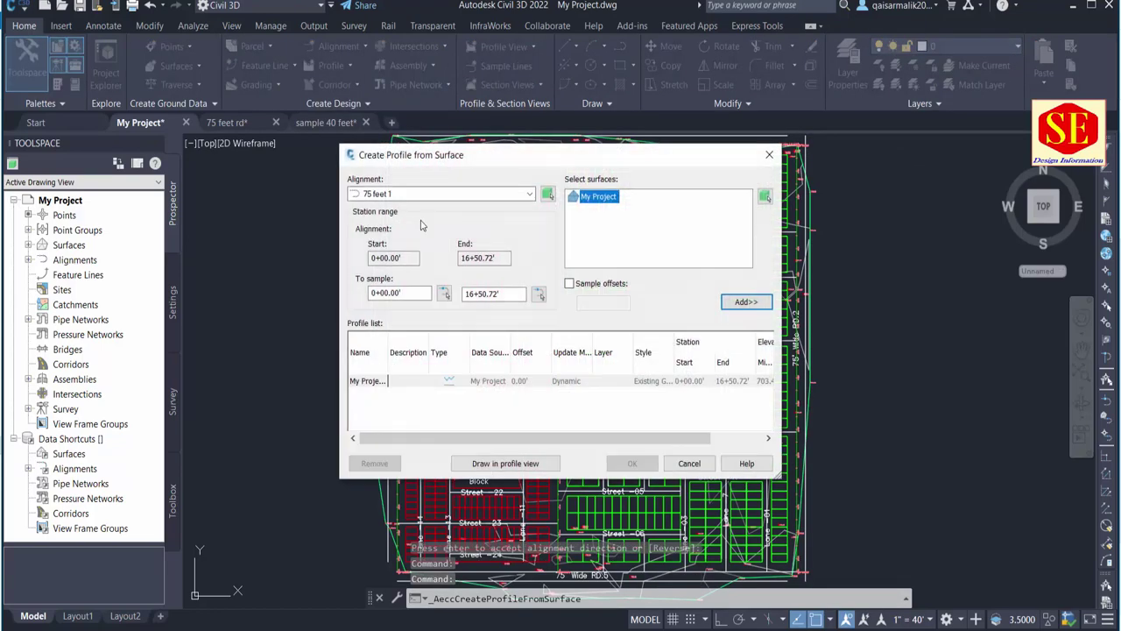
left_click(445, 196)
left_click(396, 239)
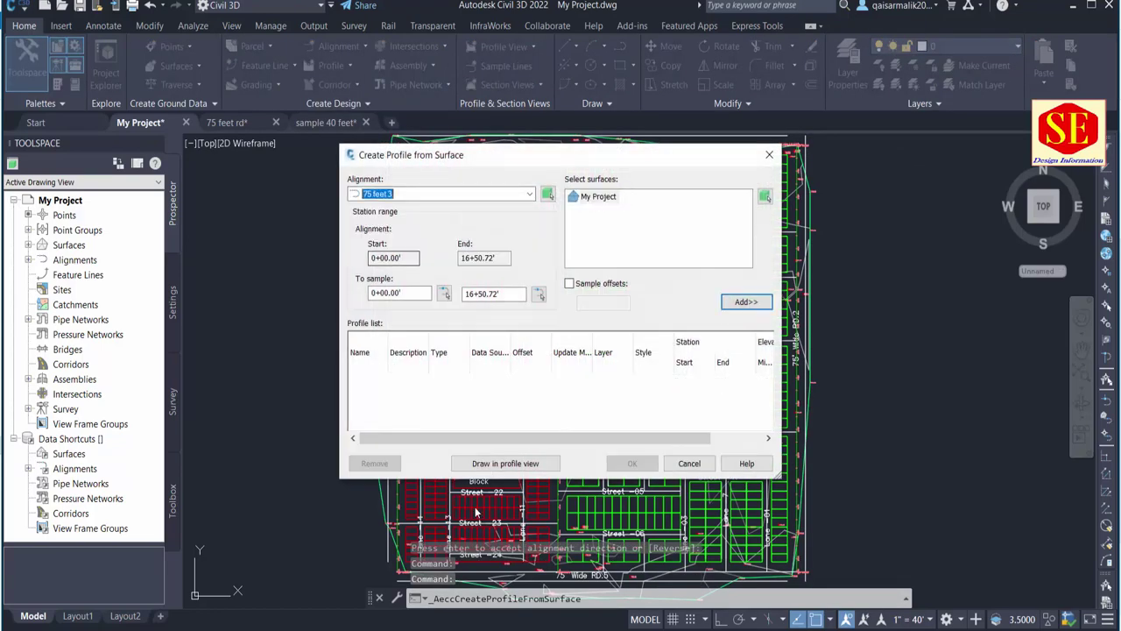
left_click(604, 197)
left_click(748, 306)
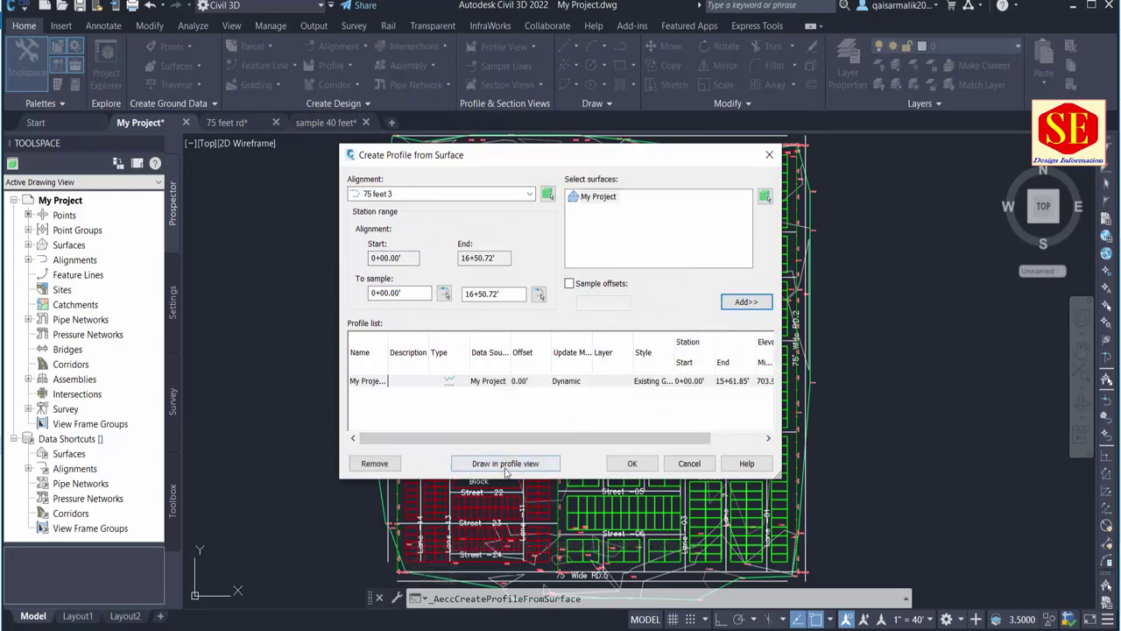
Create the 75 feet 3 profile view and place it below the existing two.
left_click(505, 464)
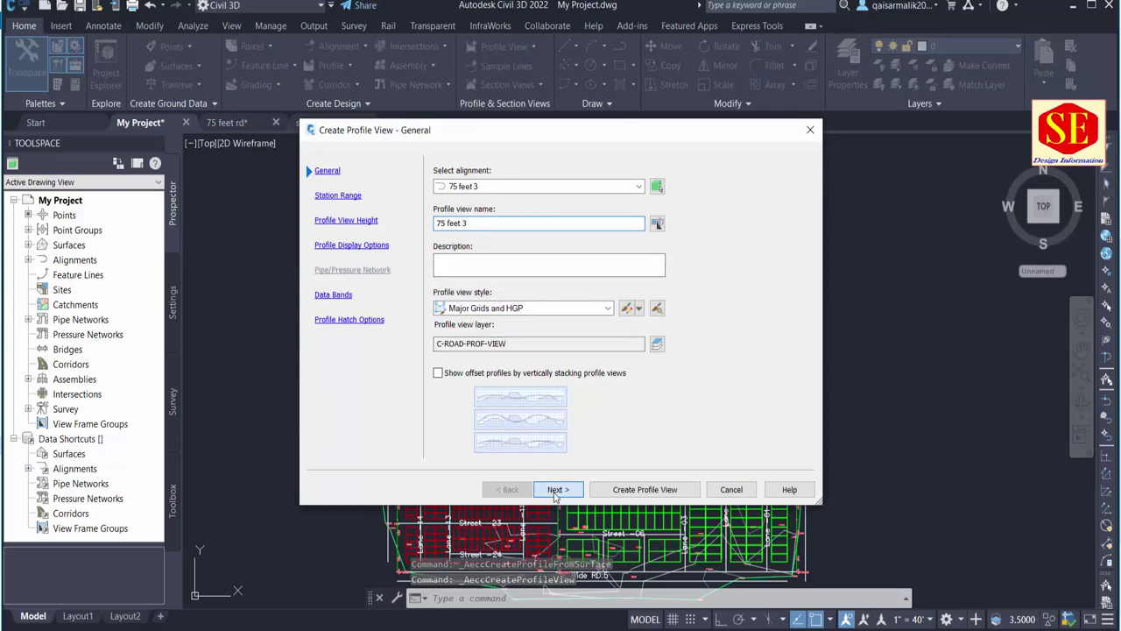
left_click(557, 491)
left_click(686, 494)
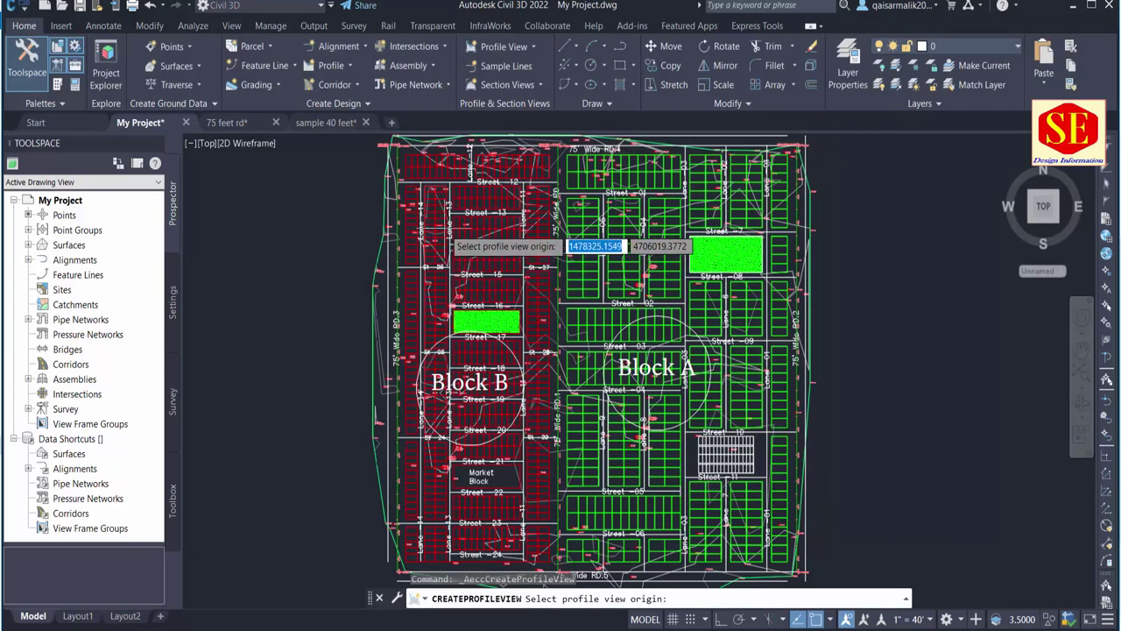
scroll(491, 236, "down", 5)
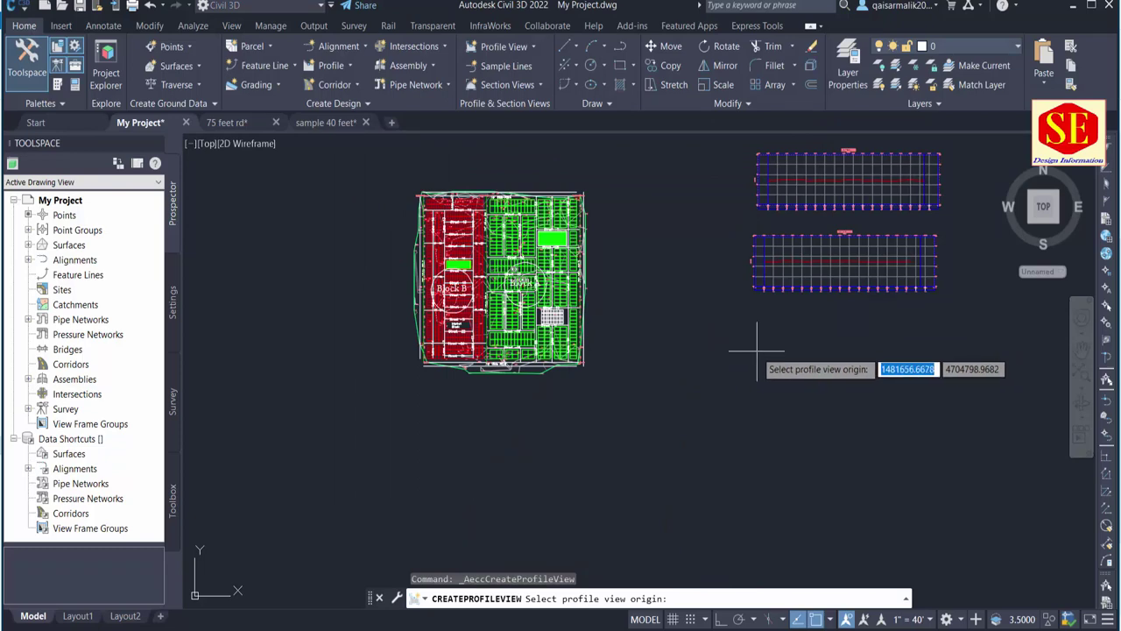
left_click(755, 355)
scroll(812, 355, "up", 2)
scroll(819, 350, "up", 2)
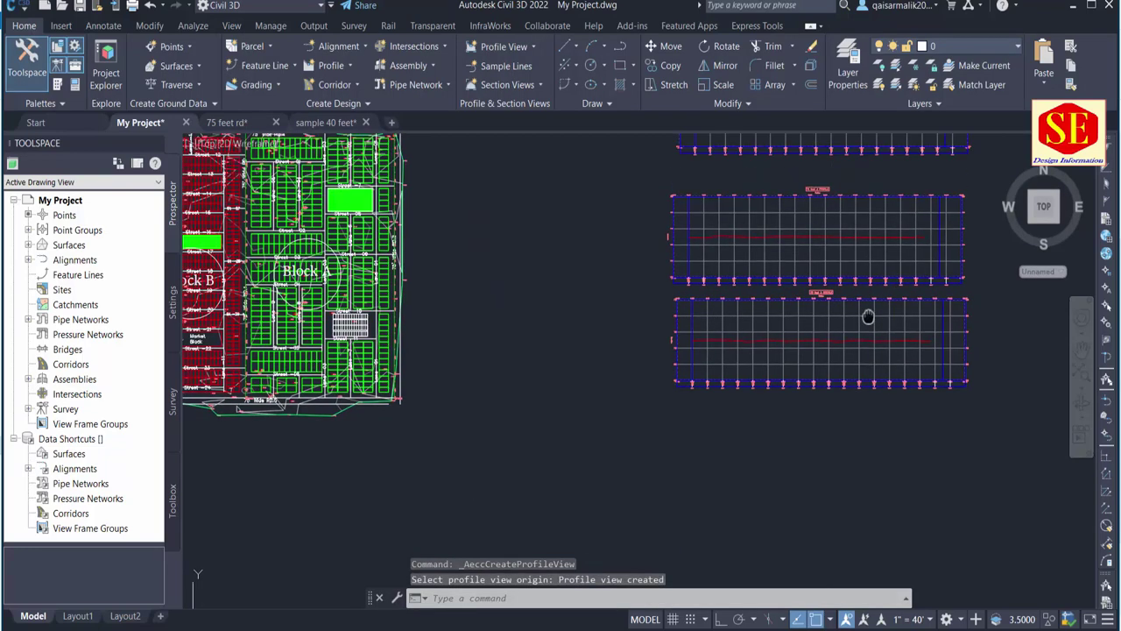
scroll(823, 349, "up", 2)
scroll(824, 347, "up", 2)
scroll(824, 348, "down", 3)
scroll(613, 306, "down", 3)
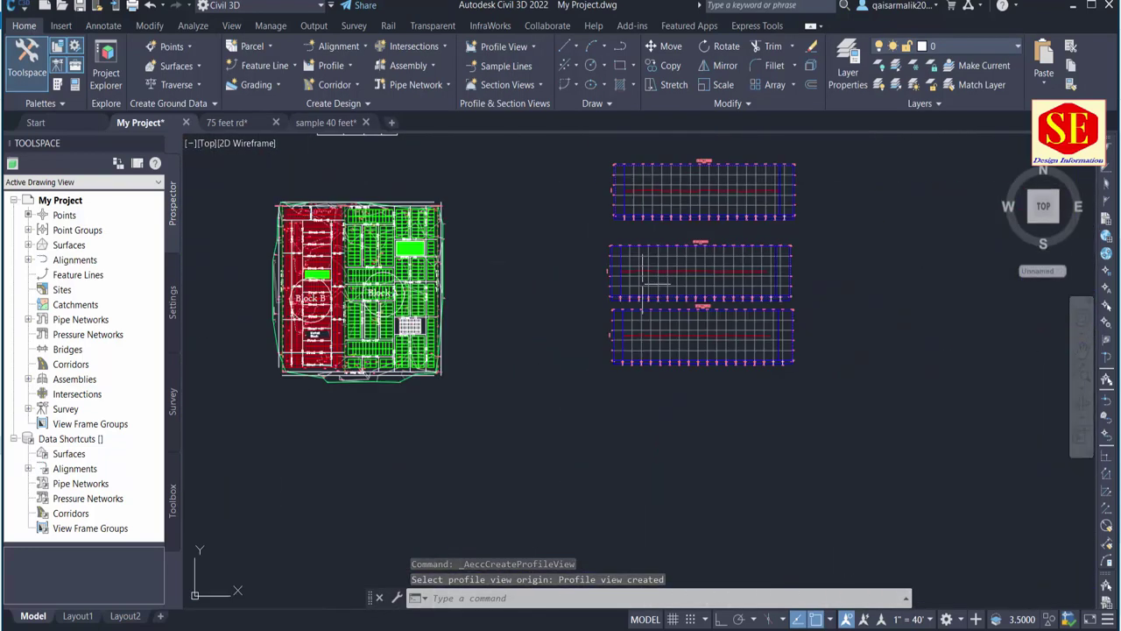
scroll(525, 281, "down", 2)
scroll(474, 255, "up", 6)
scroll(474, 255, "up", 4)
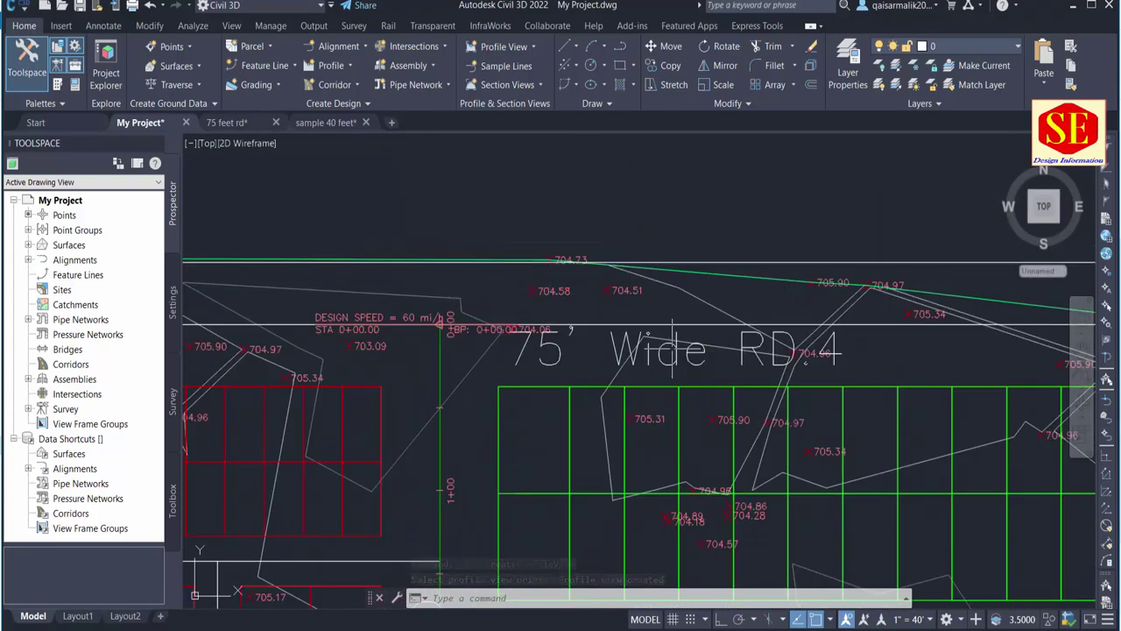
scroll(695, 320, "down", 4)
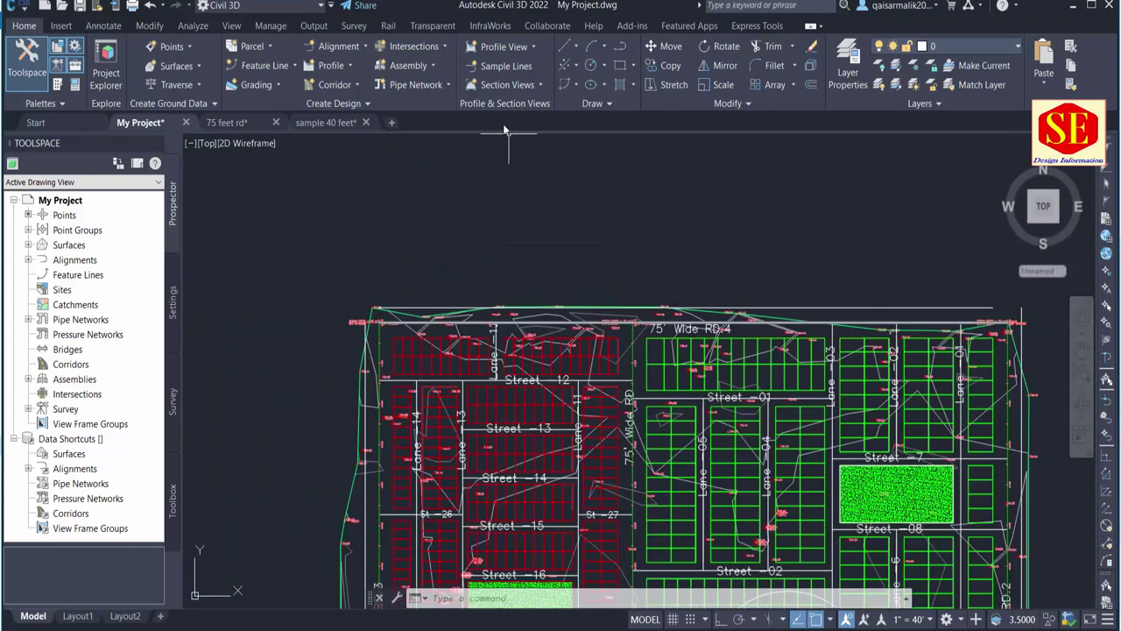
Create alignment '75 feet 4' from the top road line near 75' Wide RD.4.
left_click(340, 53)
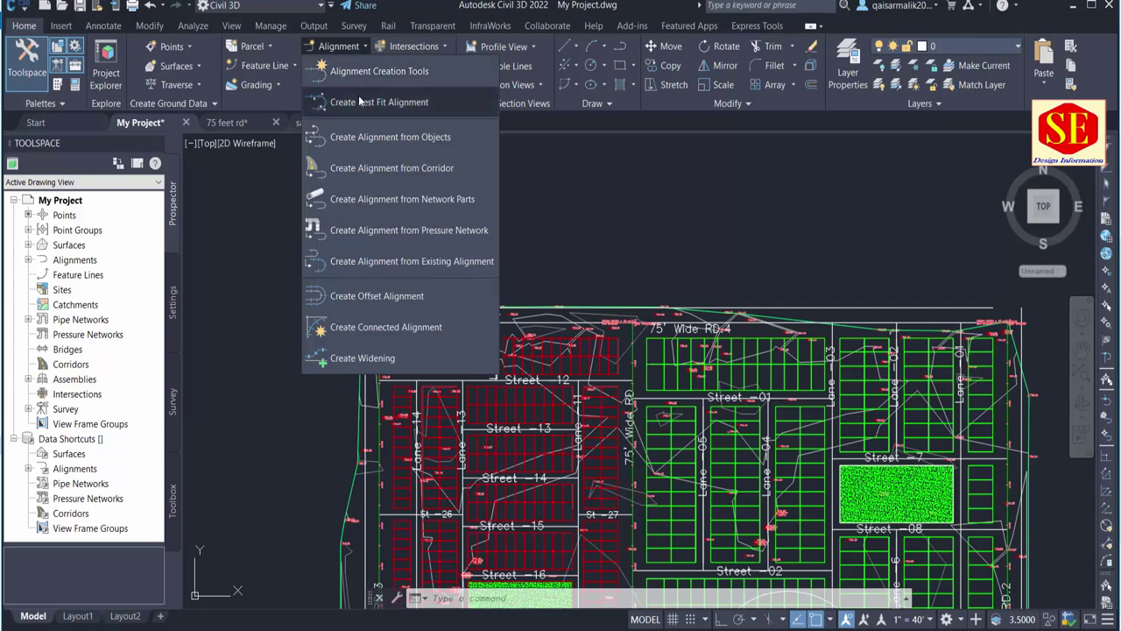
left_click(365, 137)
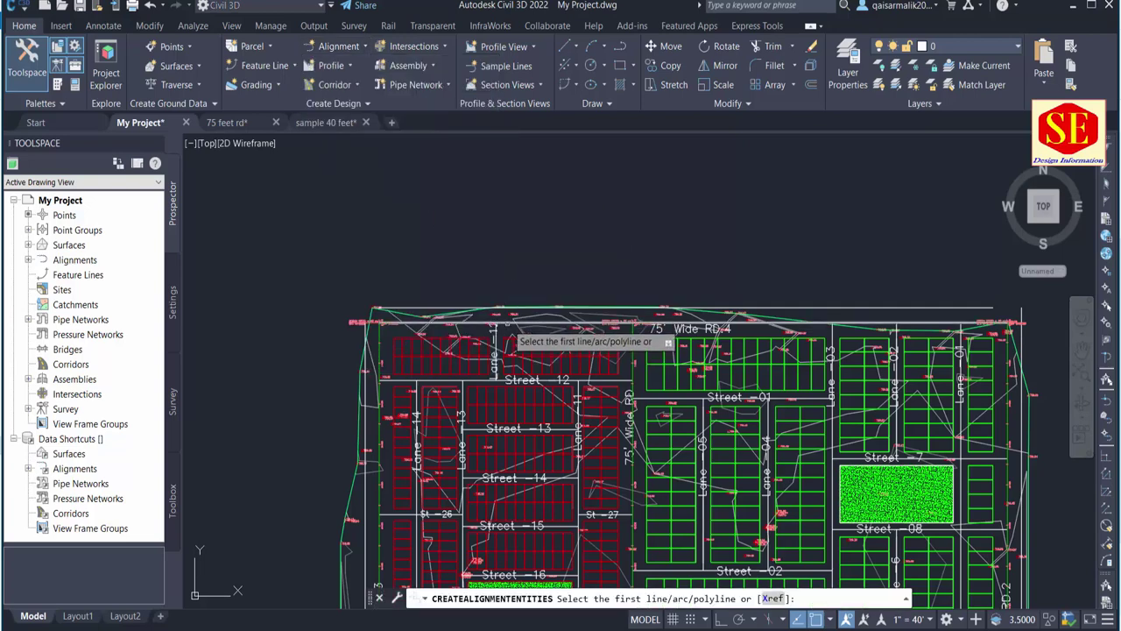
left_click(509, 323)
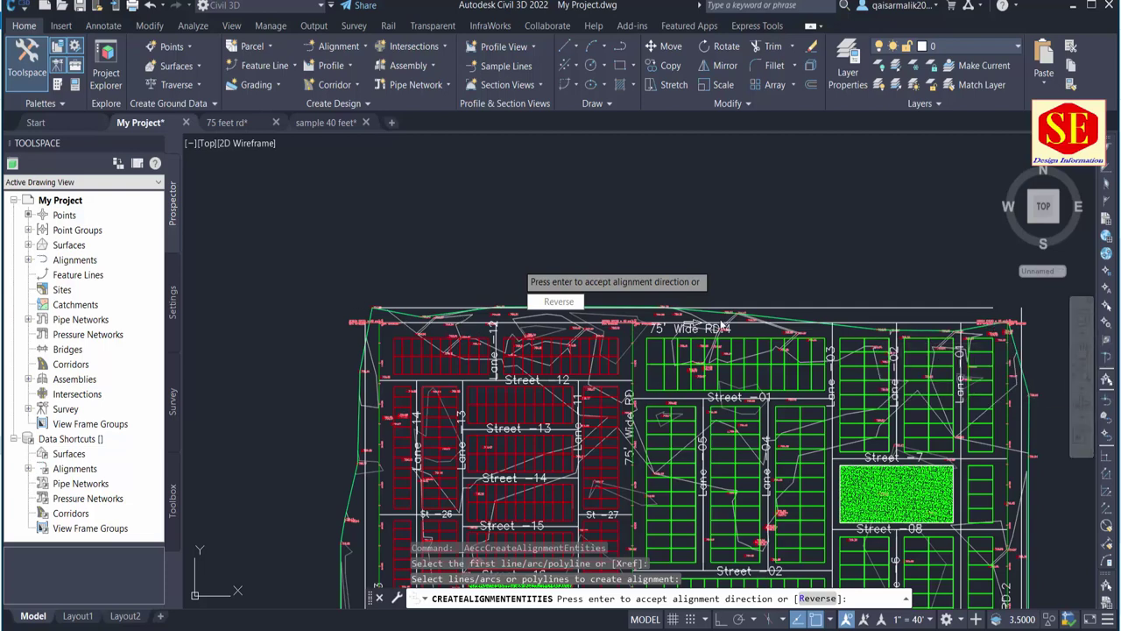
right_click(749, 243)
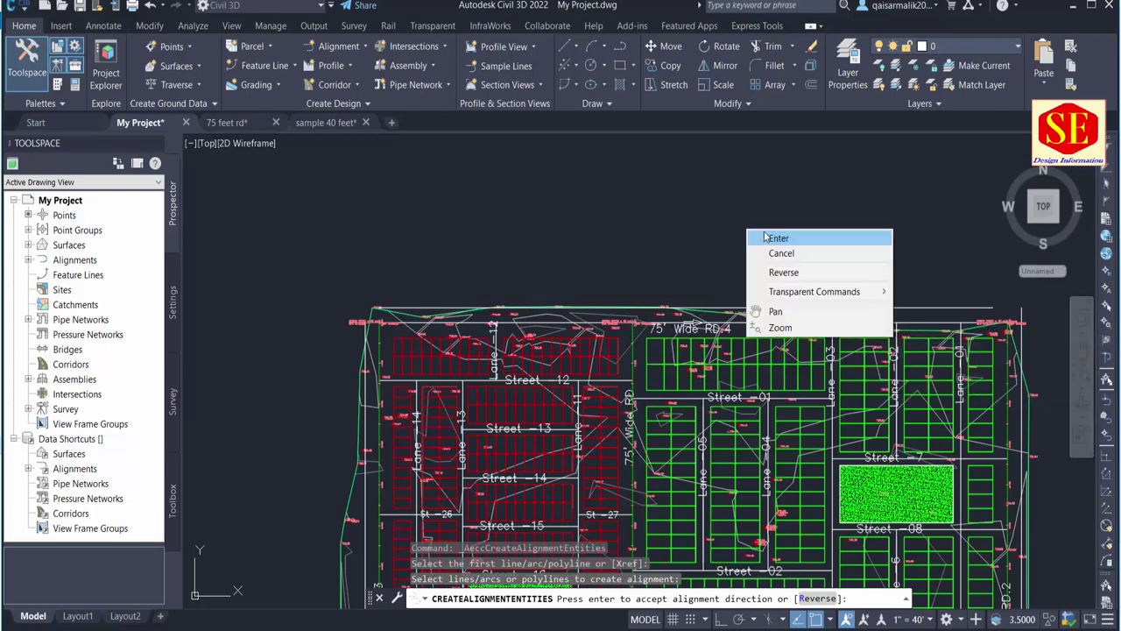
left_click(766, 234)
type("75 feet 4")
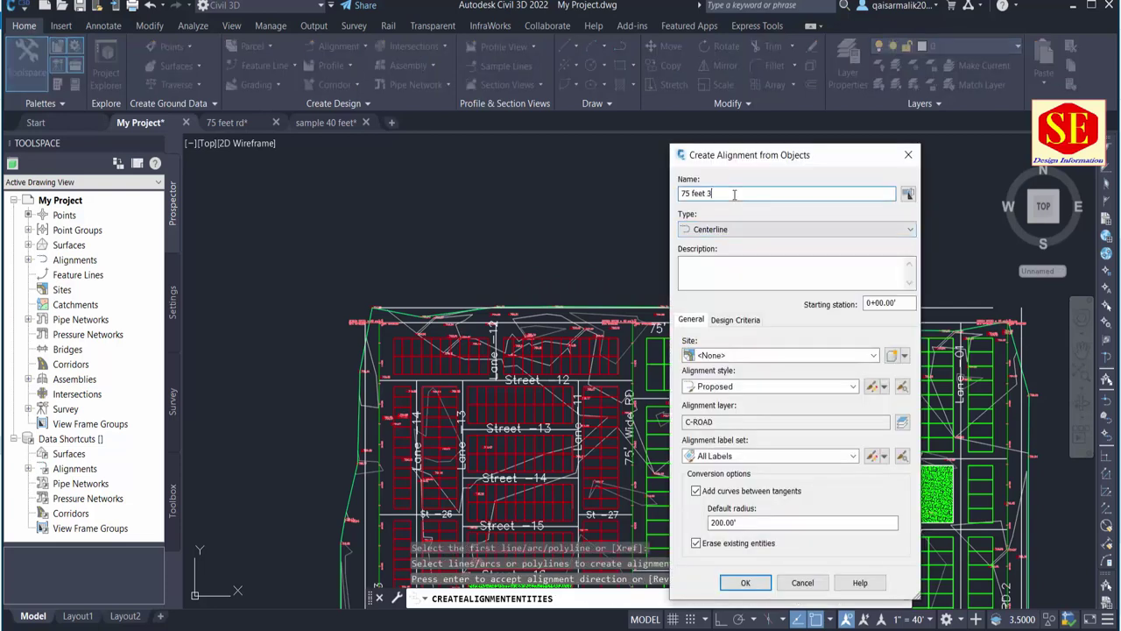
left_click(742, 582)
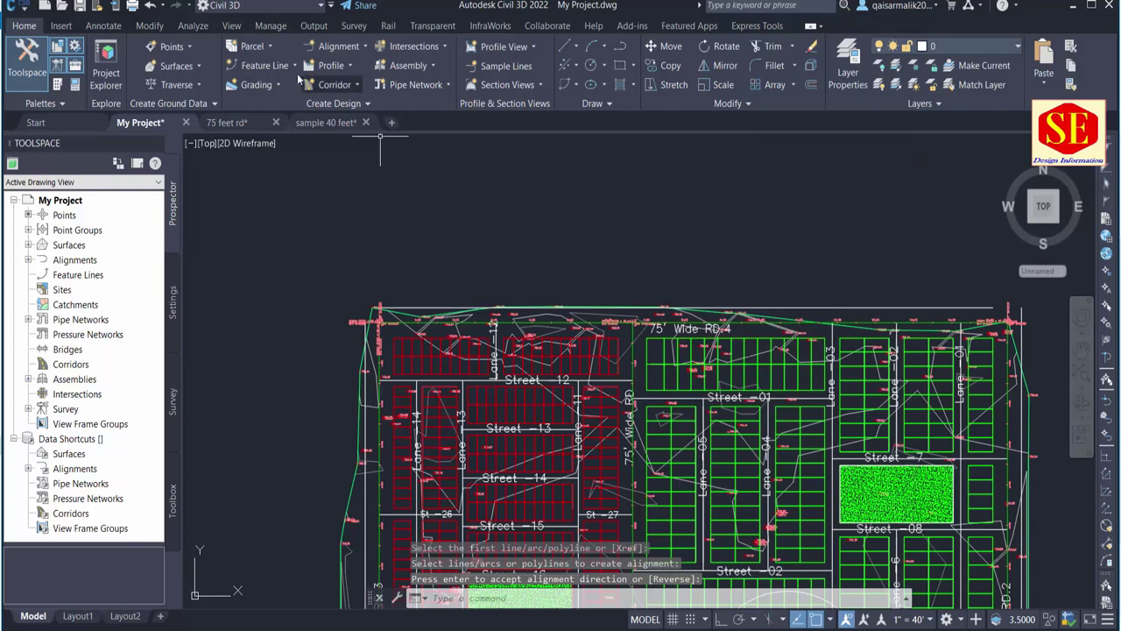
Sample the My Project surface along 75 feet 4 and create its profile view.
left_click(336, 69)
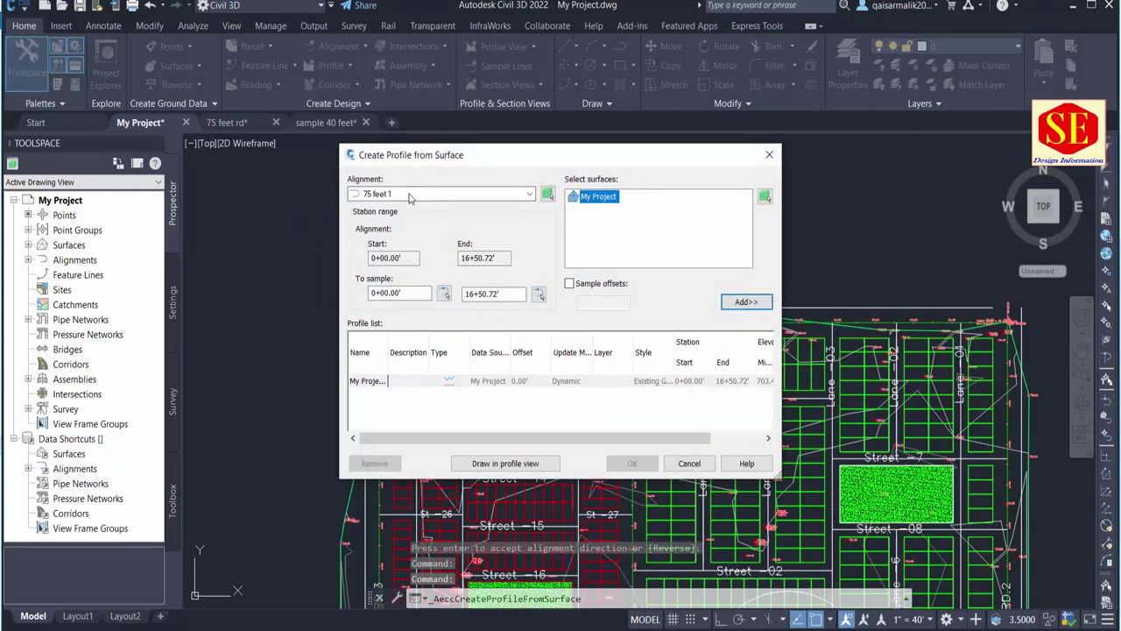
left_click(409, 195)
left_click(394, 247)
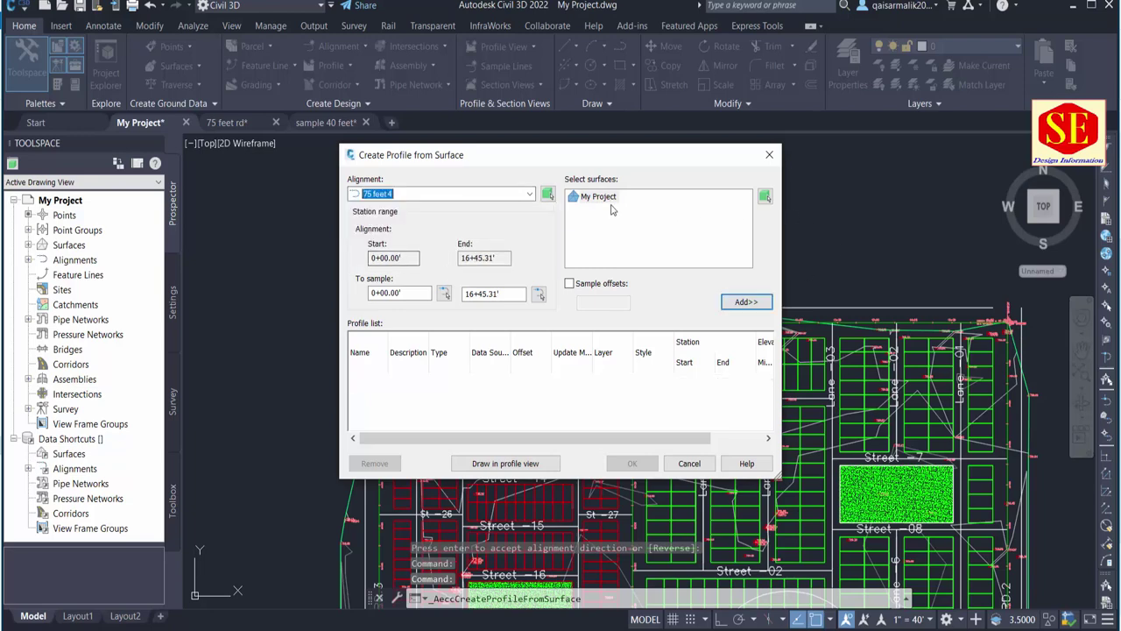
left_click(745, 302)
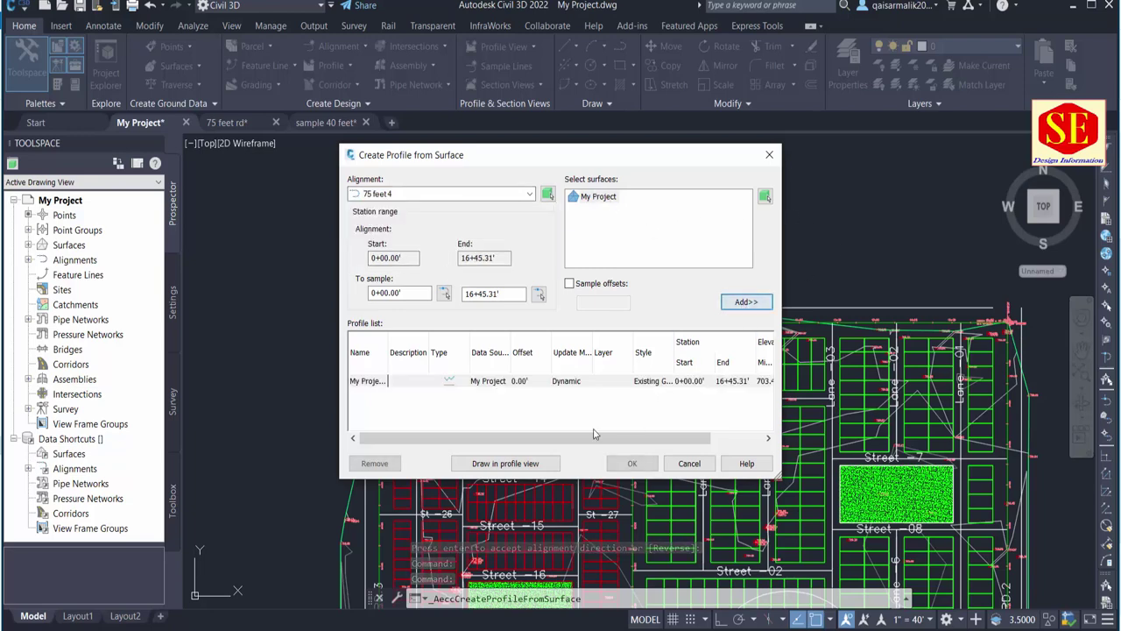
left_click(532, 464)
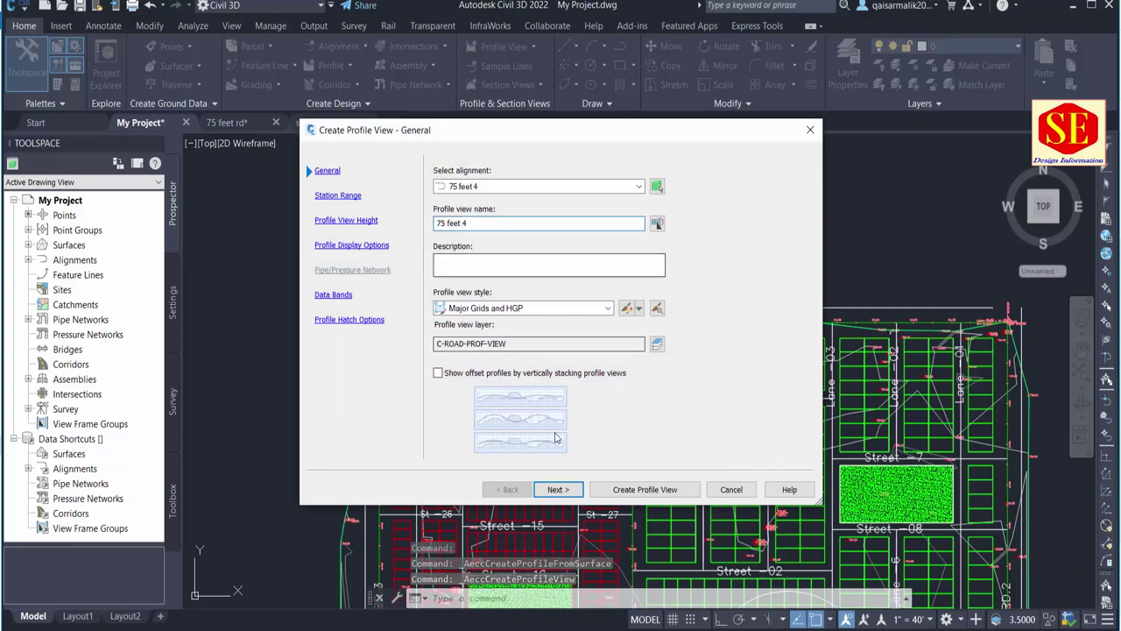
left_click(645, 489)
Place the fourth profile view below the others and move it lower with MOVE.
scroll(800, 347, "down", 5)
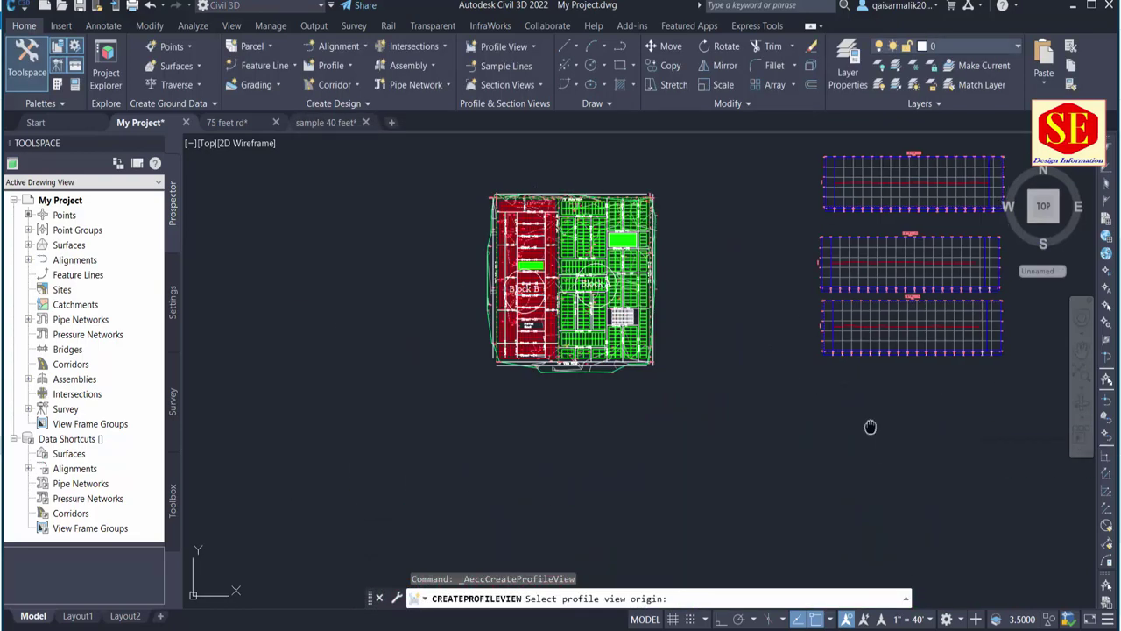
middle_click_drag(871, 426, 767, 382)
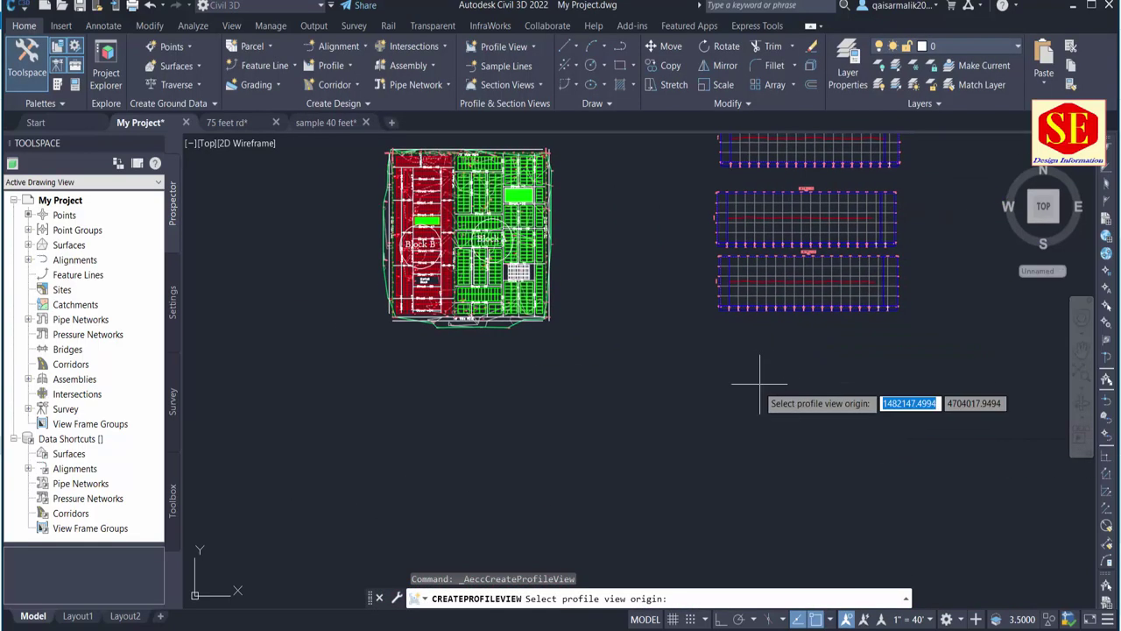
left_click(718, 367)
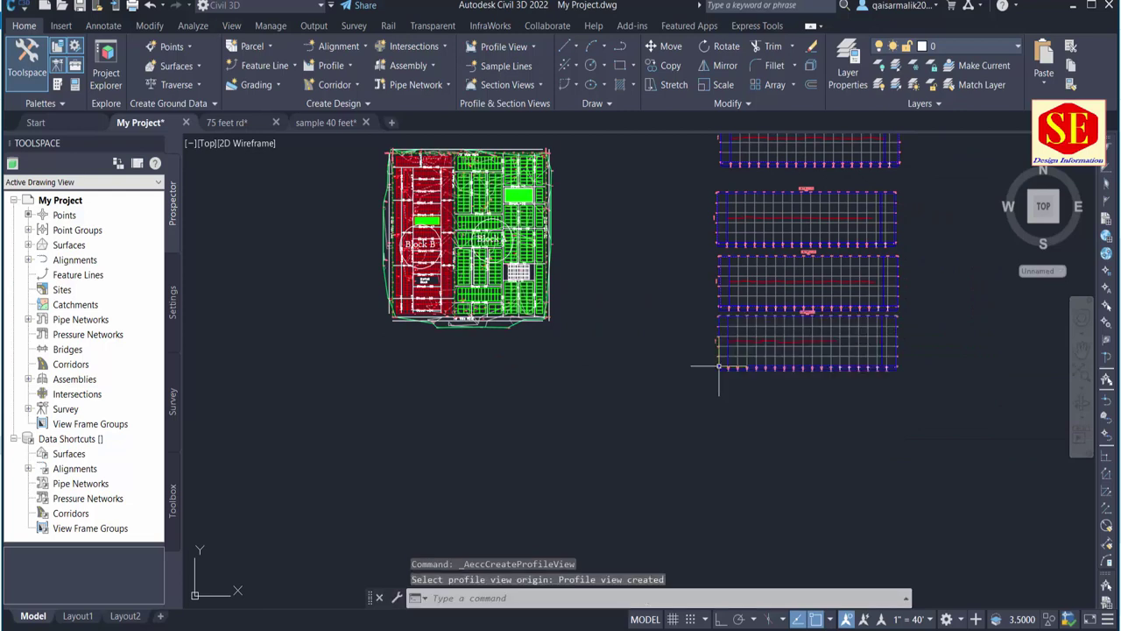
type("m")
key("Return")
left_click(841, 349)
key("Return")
left_click(846, 413)
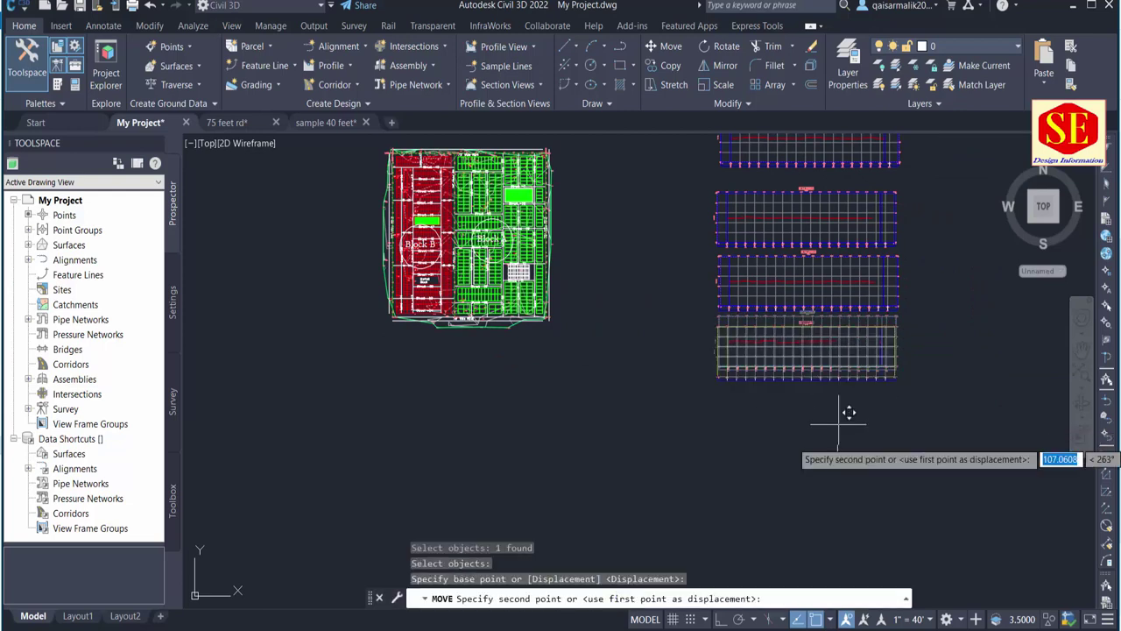
left_click(839, 450)
Shift the middle profile view slightly down to even out the stack.
key("Return")
left_click(960, 315)
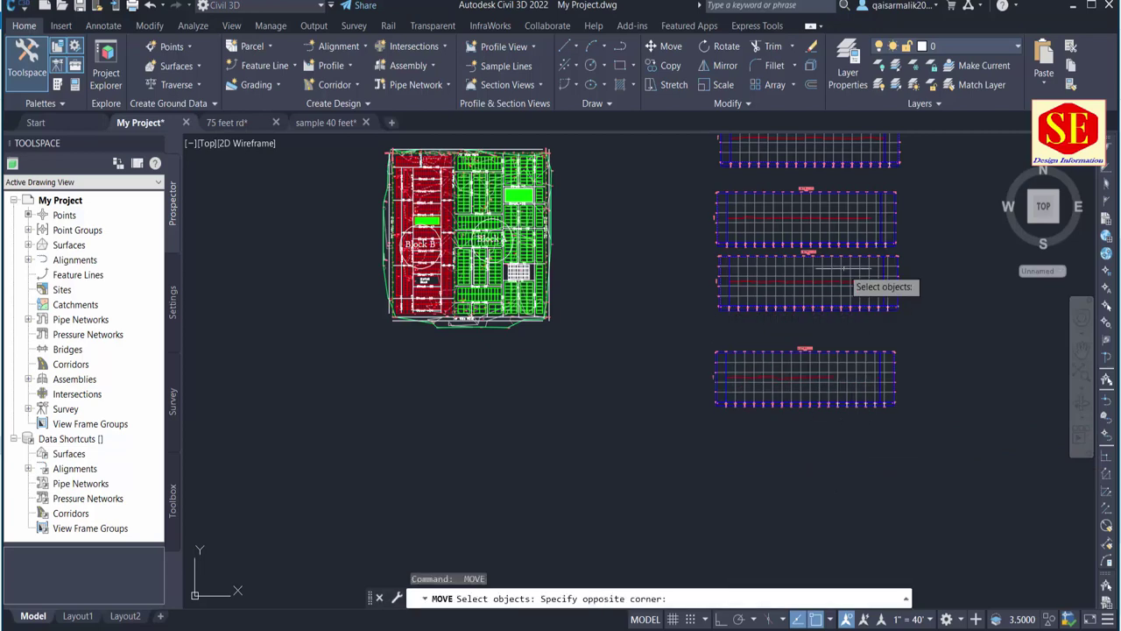
left_click(715, 248)
key("Return")
left_click(960, 270)
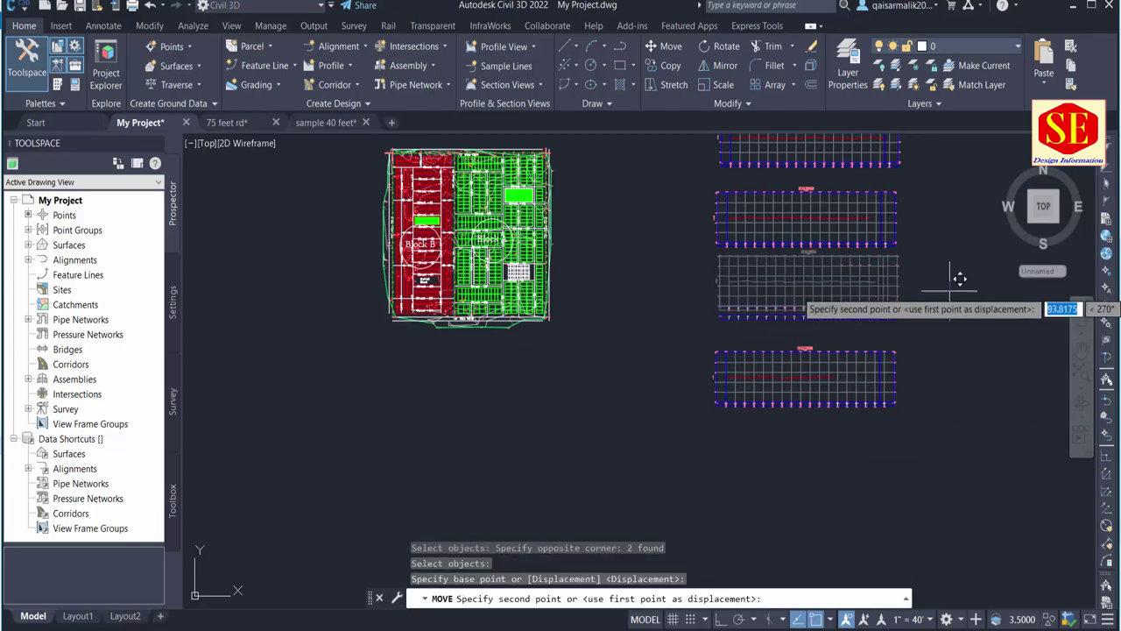
left_click(959, 280)
middle_click_drag(944, 245, 943, 294)
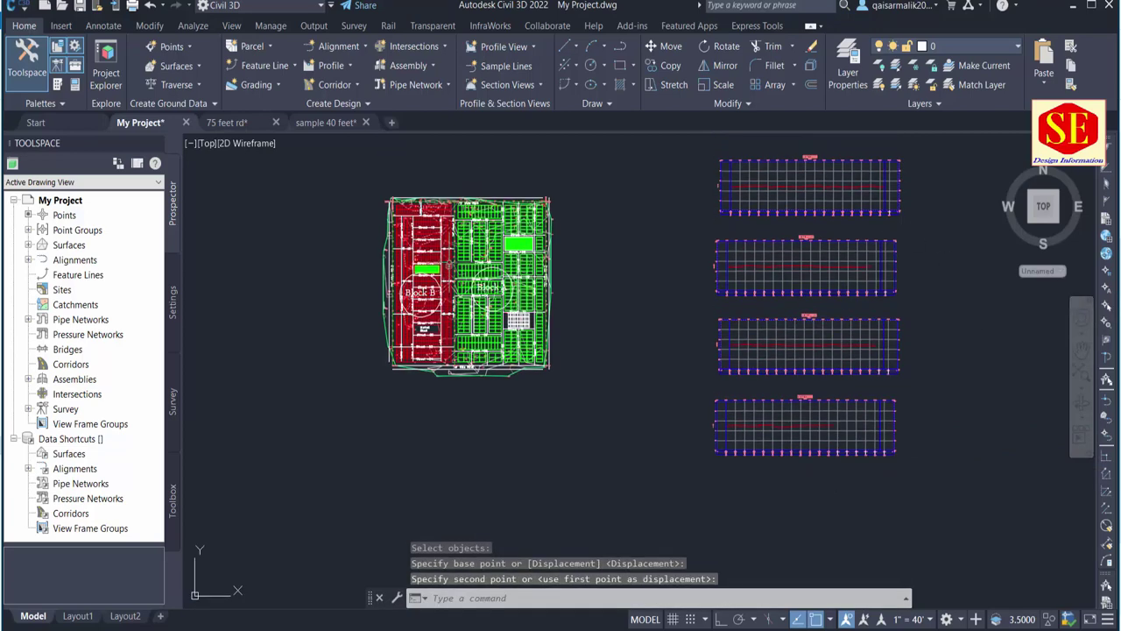
scroll(401, 367, "up", 5)
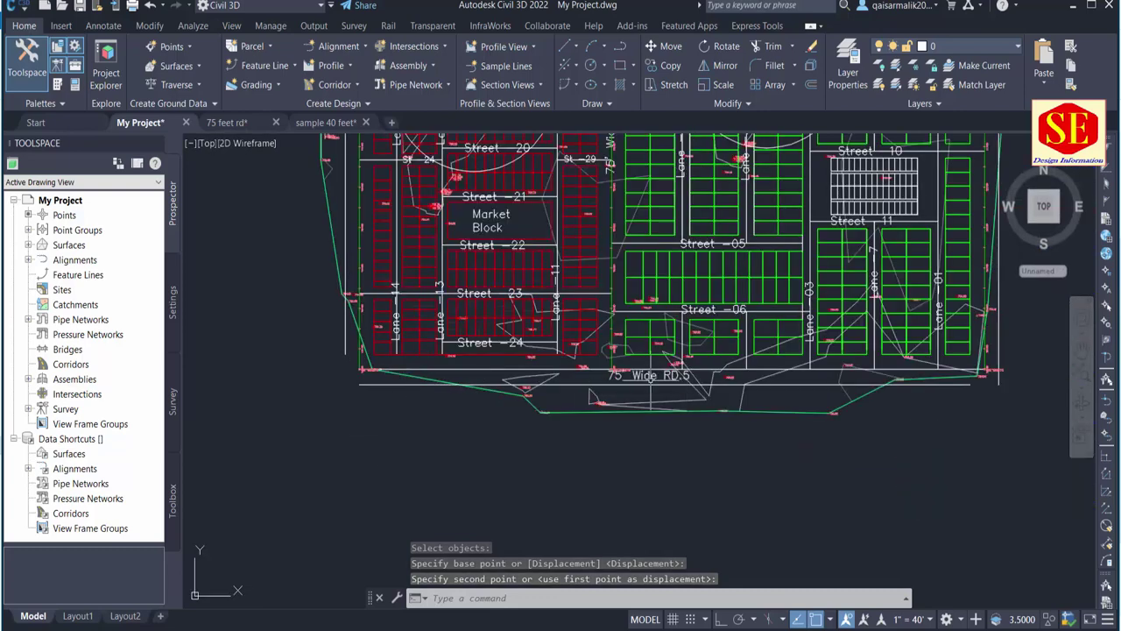
Create alignment '75 feet 5' from the 75' Wide RD.5 road line, accepting its direction.
scroll(648, 377, "up", 2)
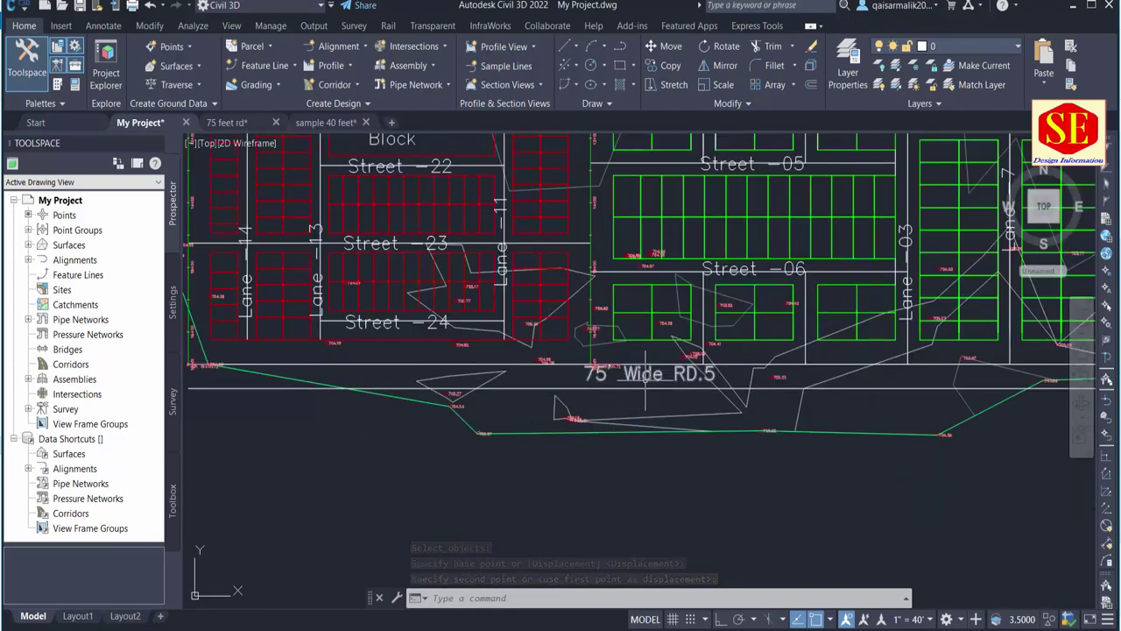
left_click(338, 46)
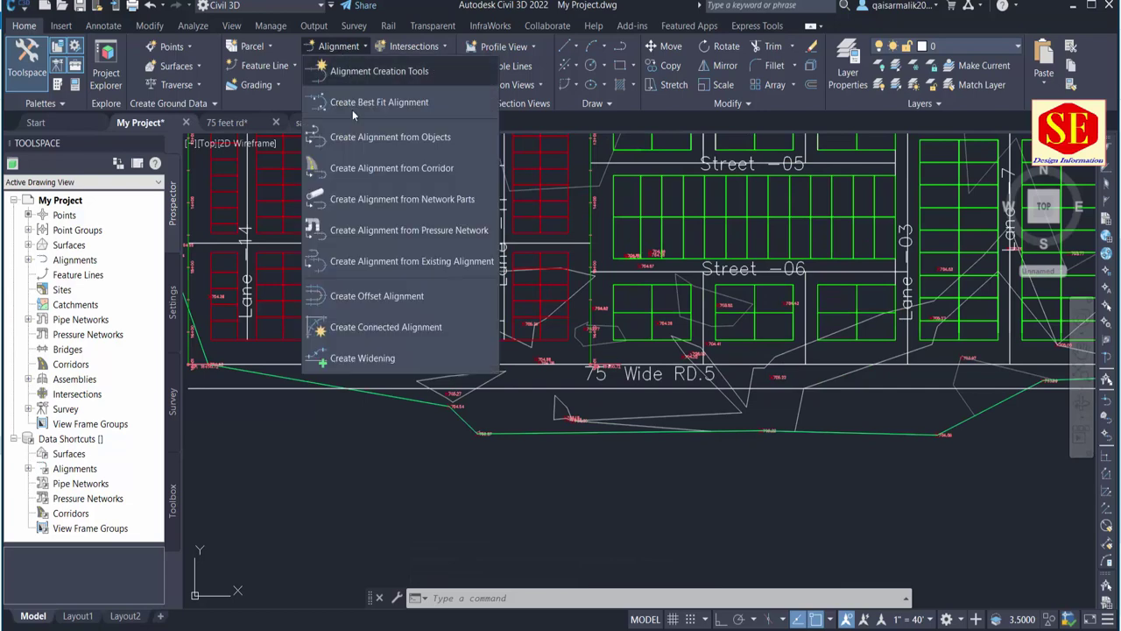
left_click(389, 136)
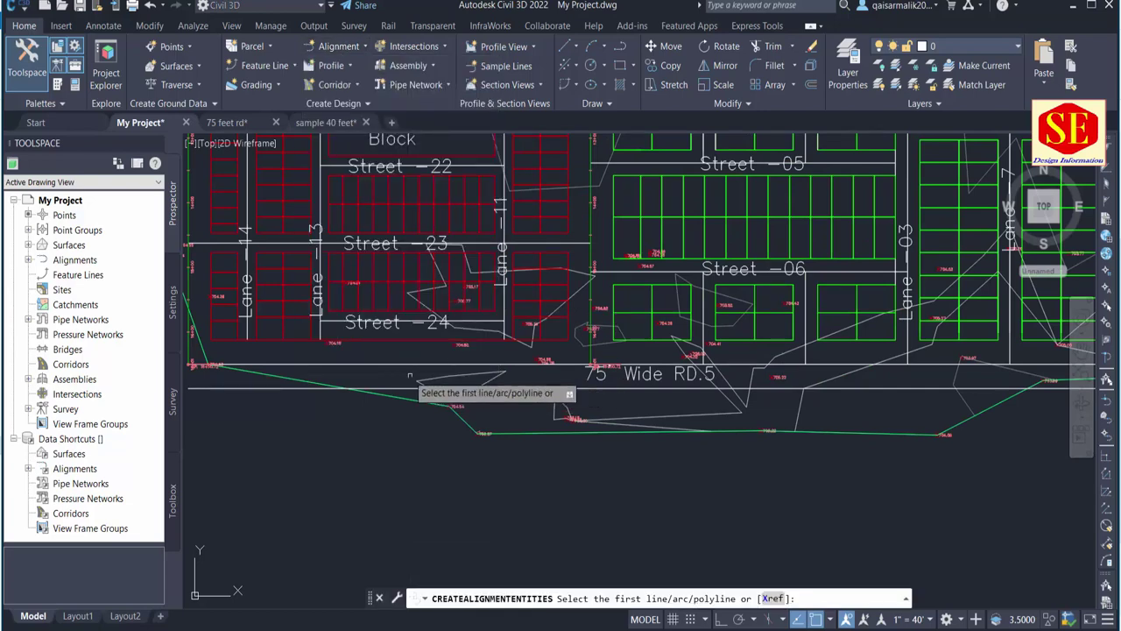
left_click(393, 366)
key("Return")
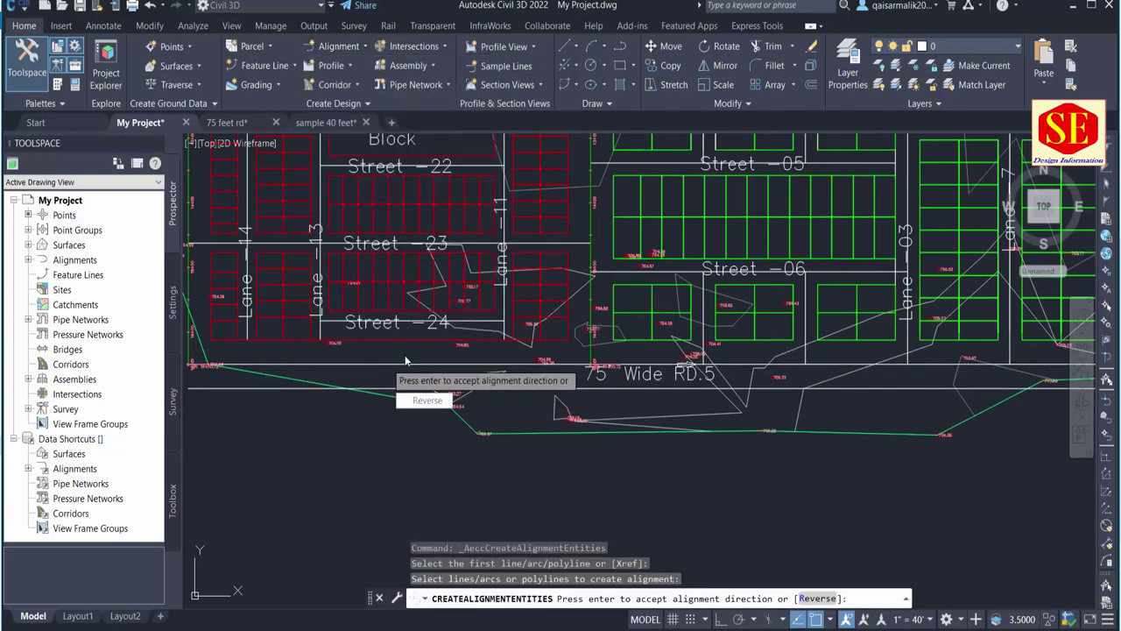
right_click(405, 360)
left_click(413, 363)
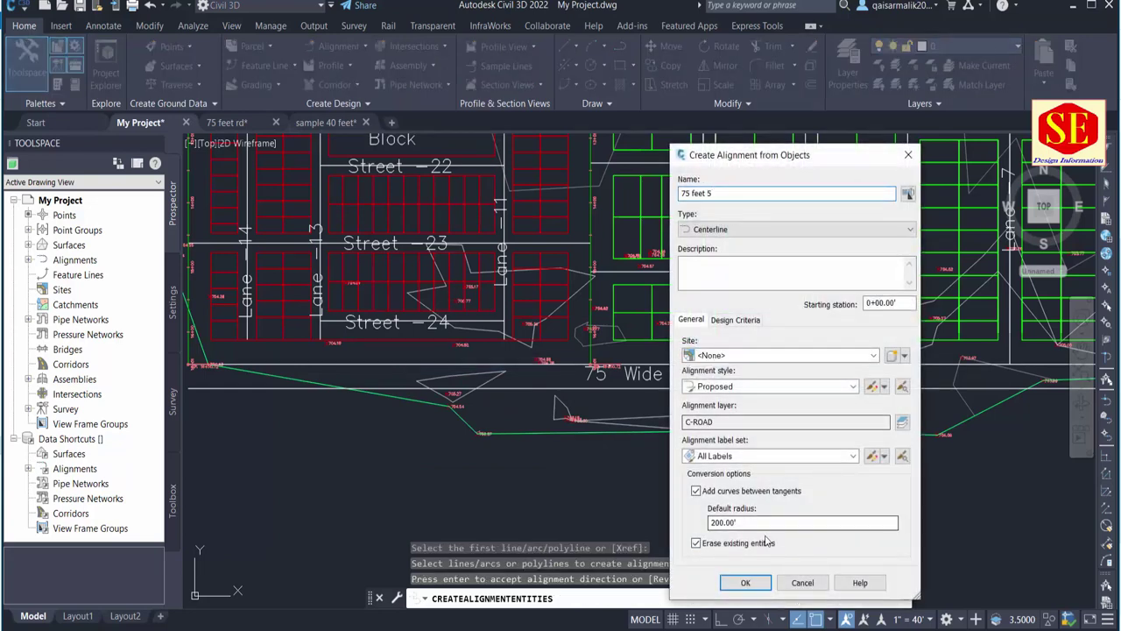
left_click(745, 584)
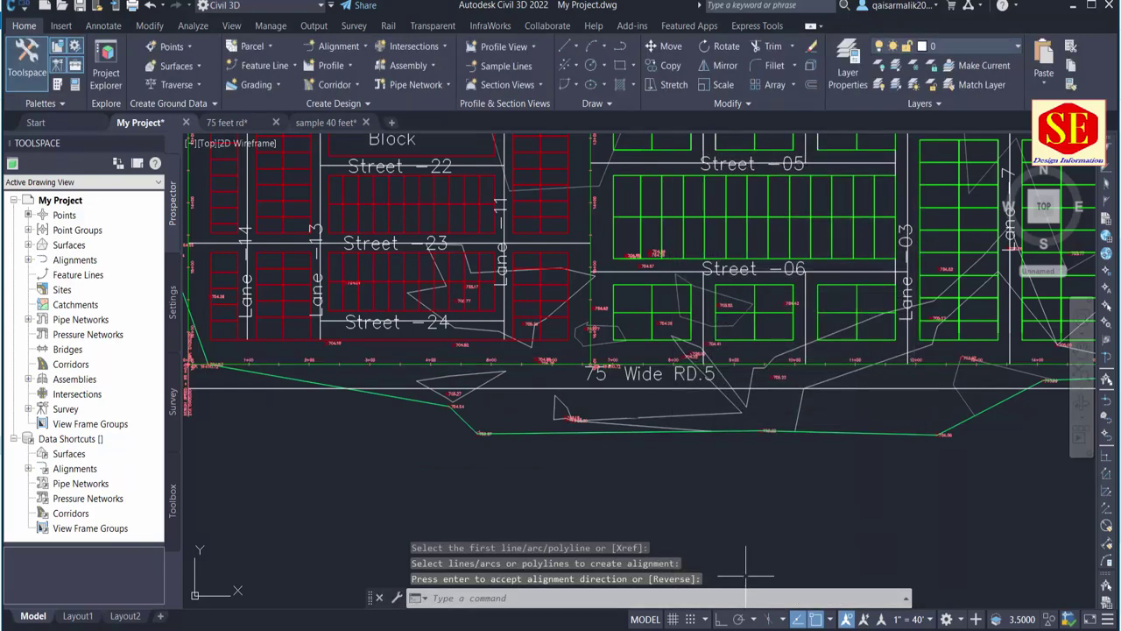
Add the My Project surface profile along alignment 75 feet 5 and proceed to draw it.
left_click(333, 65)
left_click(378, 91)
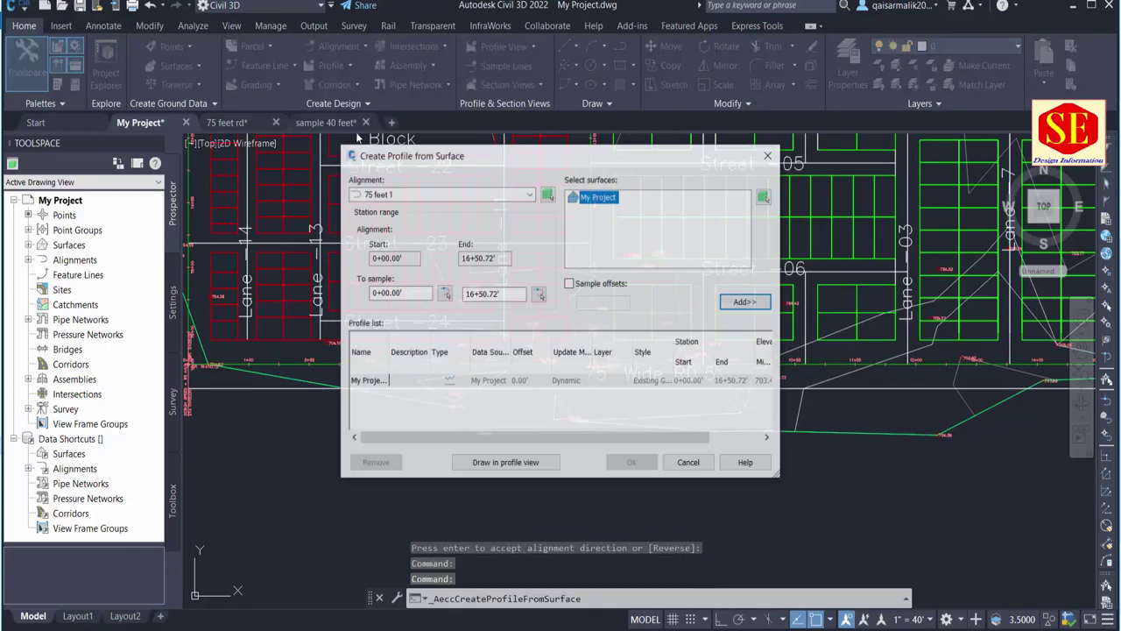
left_click(379, 196)
left_click(374, 256)
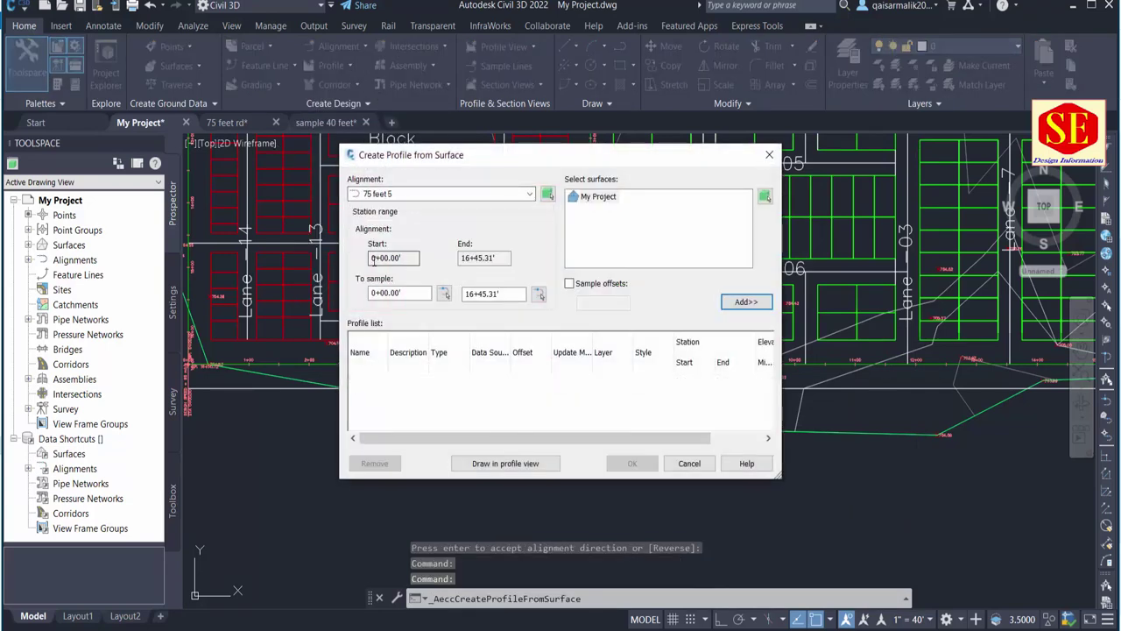
left_click(747, 306)
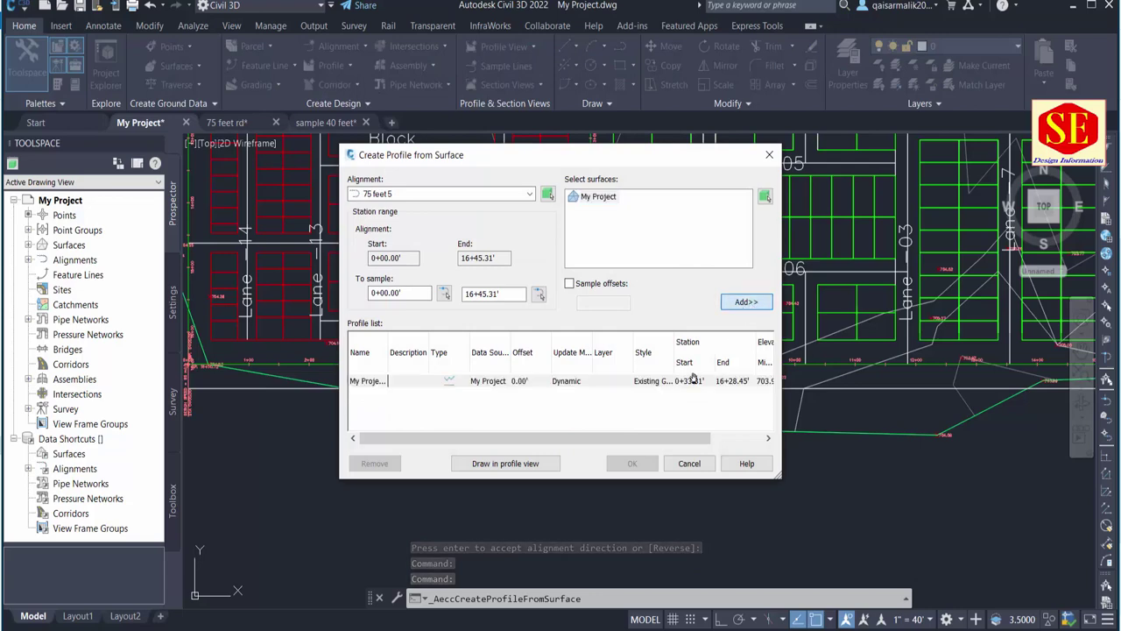
left_click(505, 463)
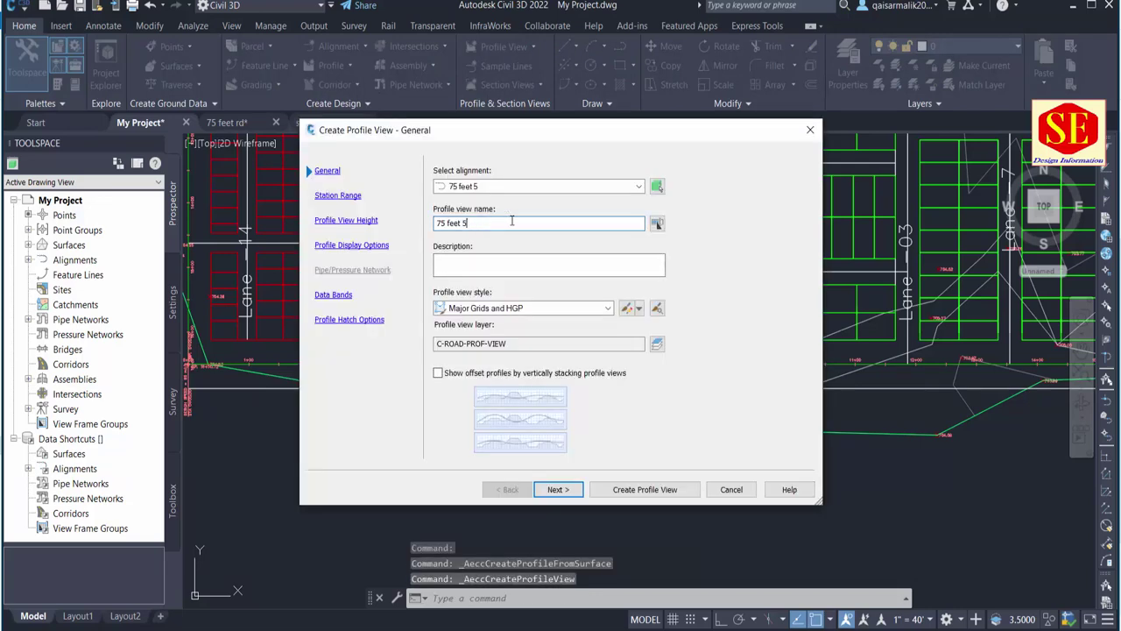
Create the 75 feet 5 profile view below the stack and move it lower into line.
left_click(632, 489)
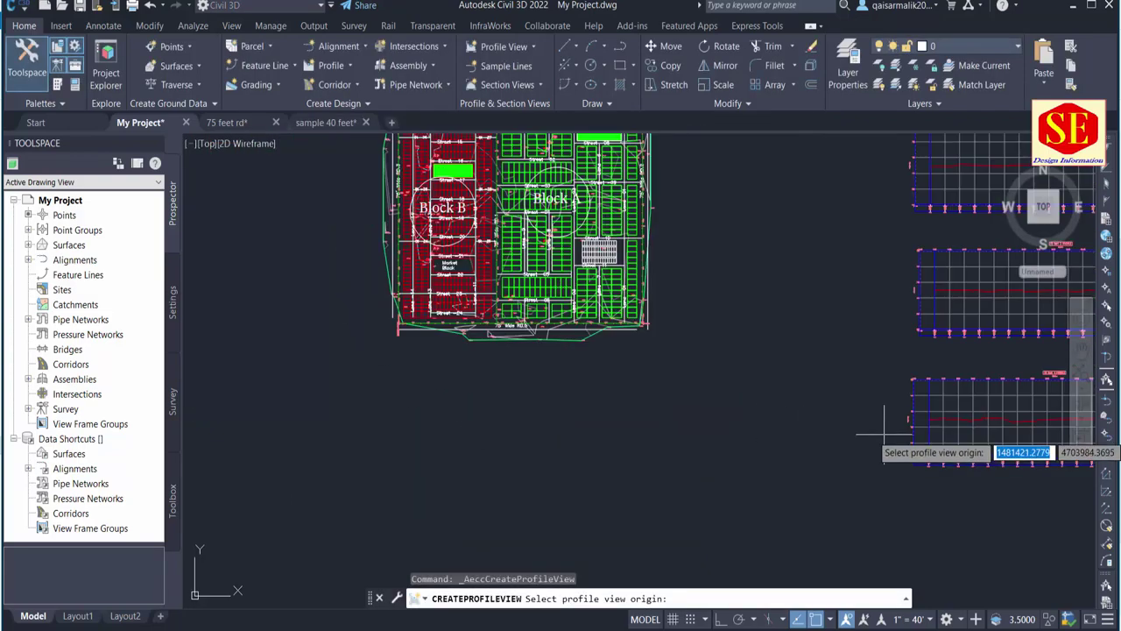
middle_click_drag(884, 432, 647, 382)
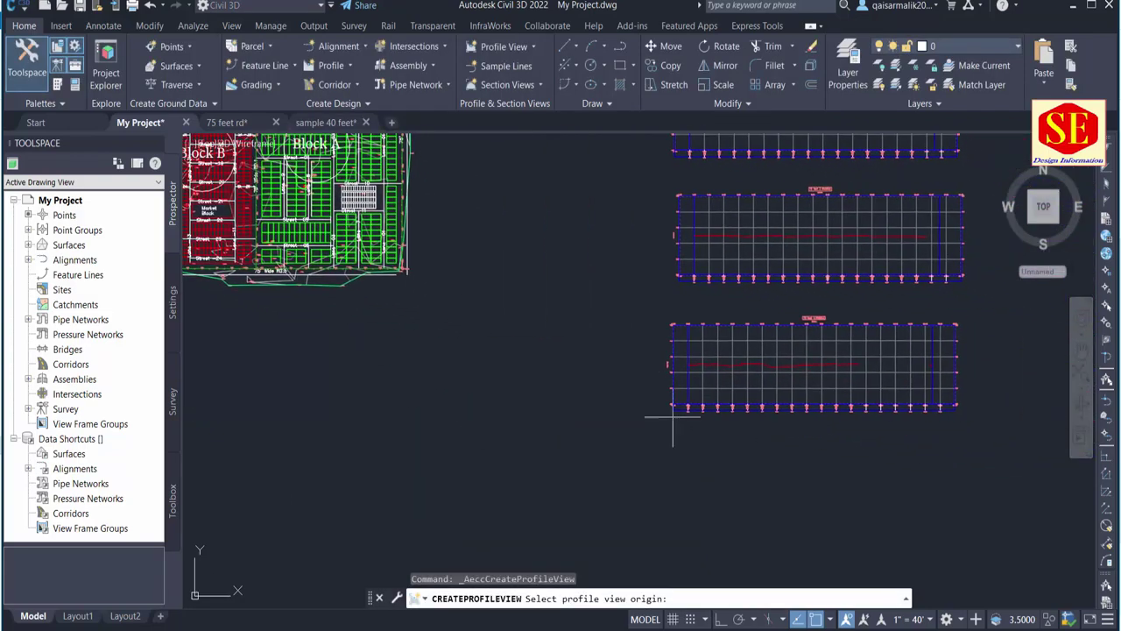
left_click(673, 480)
key("Return")
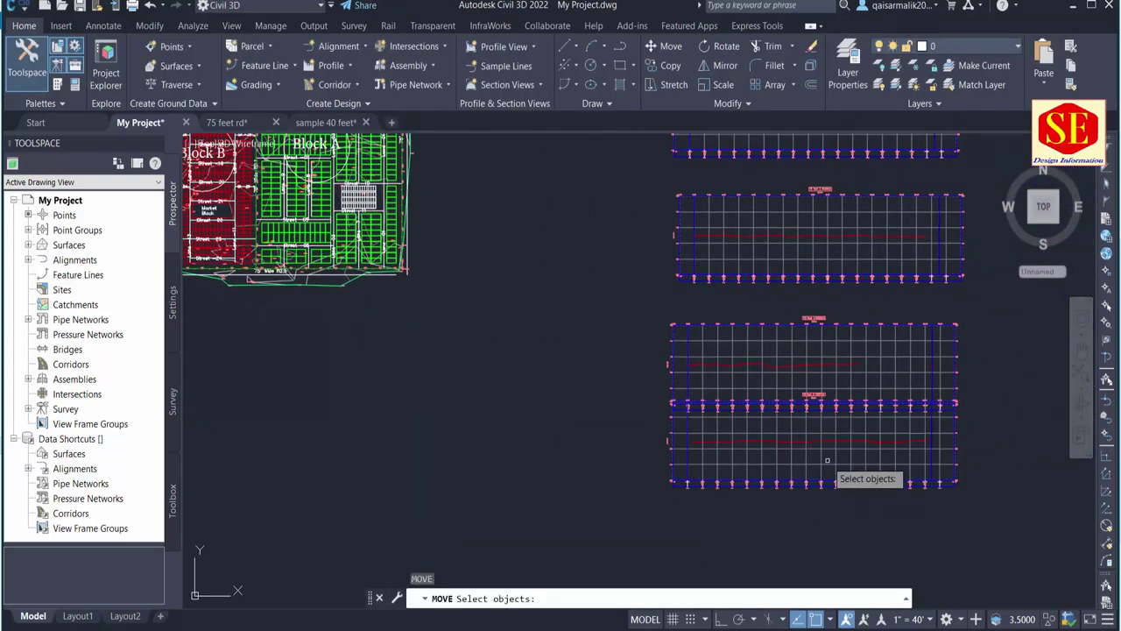
left_click(825, 461)
key("Return")
left_click(1022, 365)
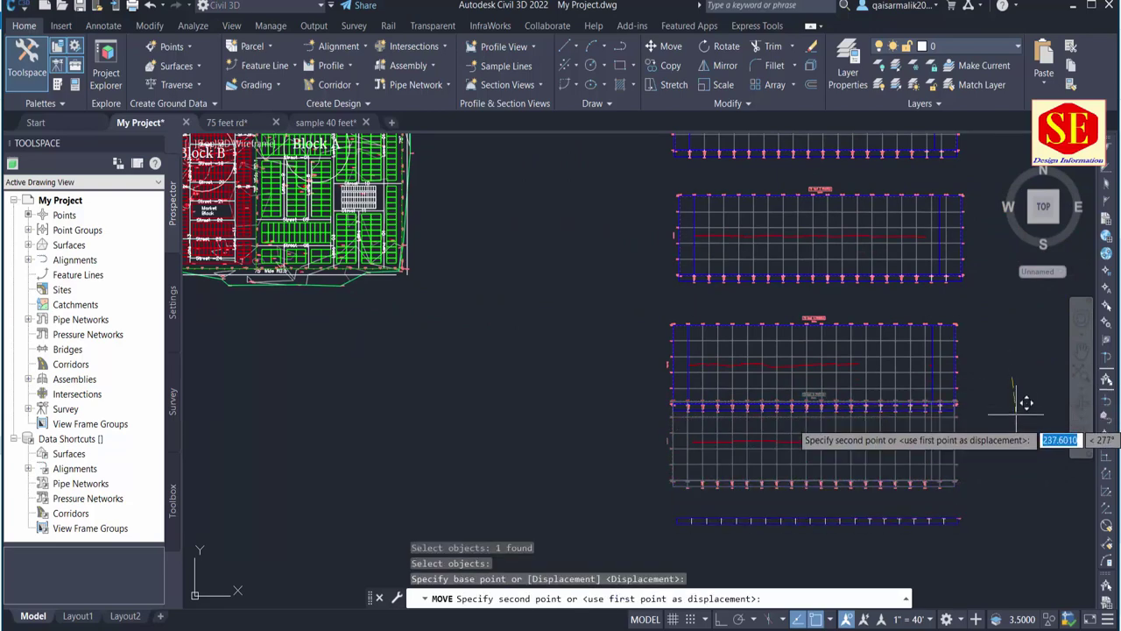
left_click(1008, 412)
scroll(1004, 413, "down", 2)
scroll(565, 244, "up", 1)
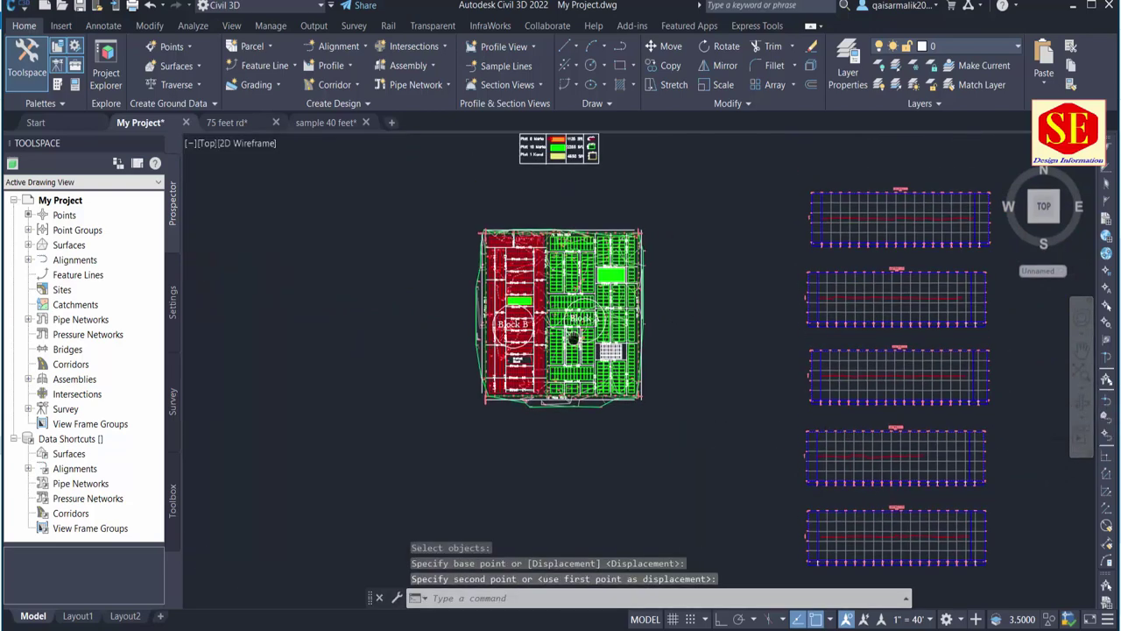
scroll(587, 252, "up", 1)
scroll(613, 261, "up", 1)
middle_click_drag(876, 351, 613, 368)
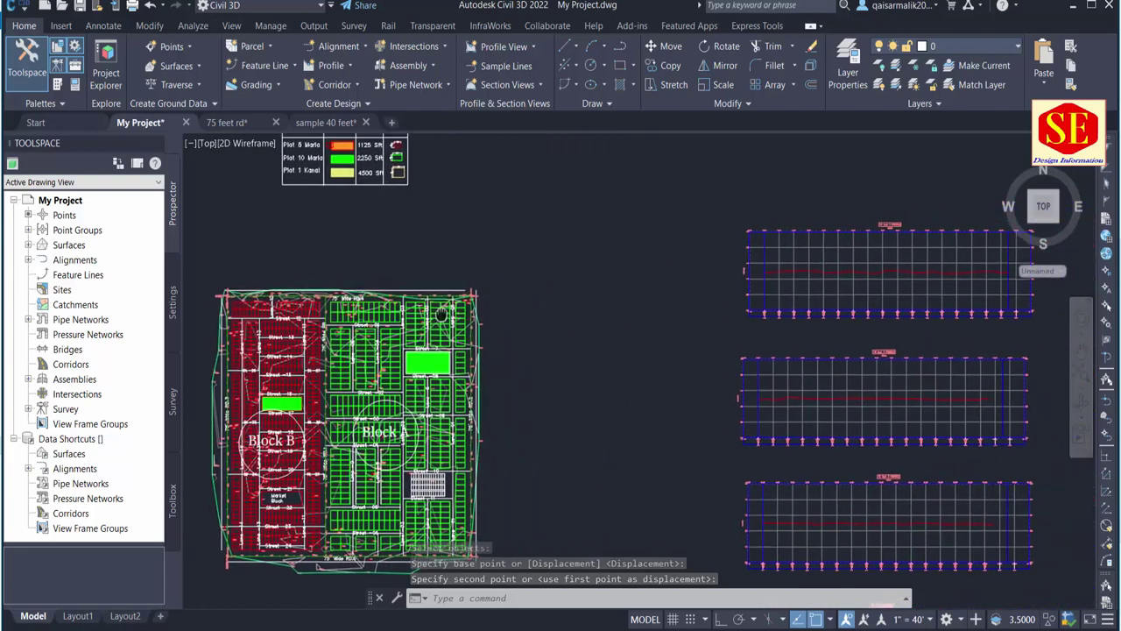
scroll(920, 289, "up", 2)
scroll(866, 240, "down", 2)
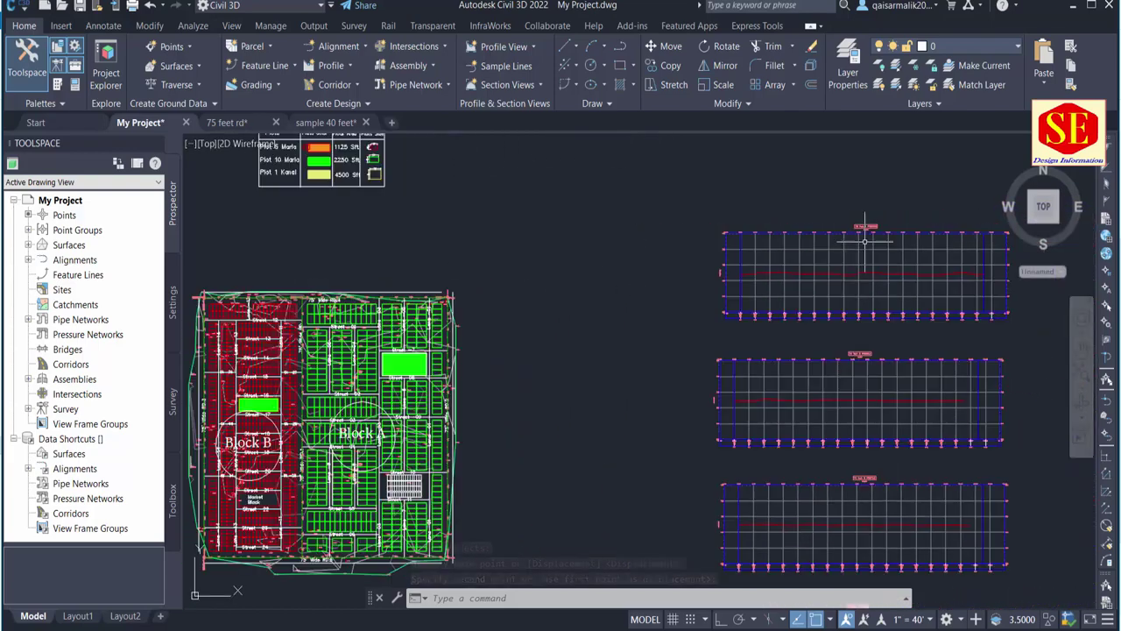
middle_click_drag(199, 330, 419, 281)
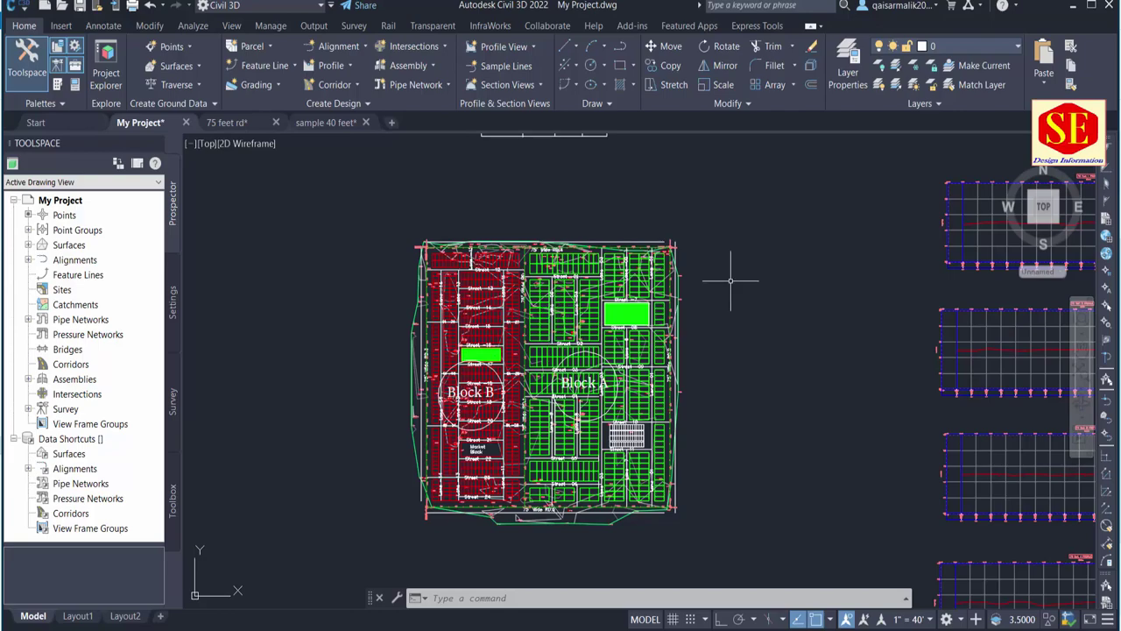
middle_click_drag(731, 281, 514, 292)
scroll(921, 213, "up", 2)
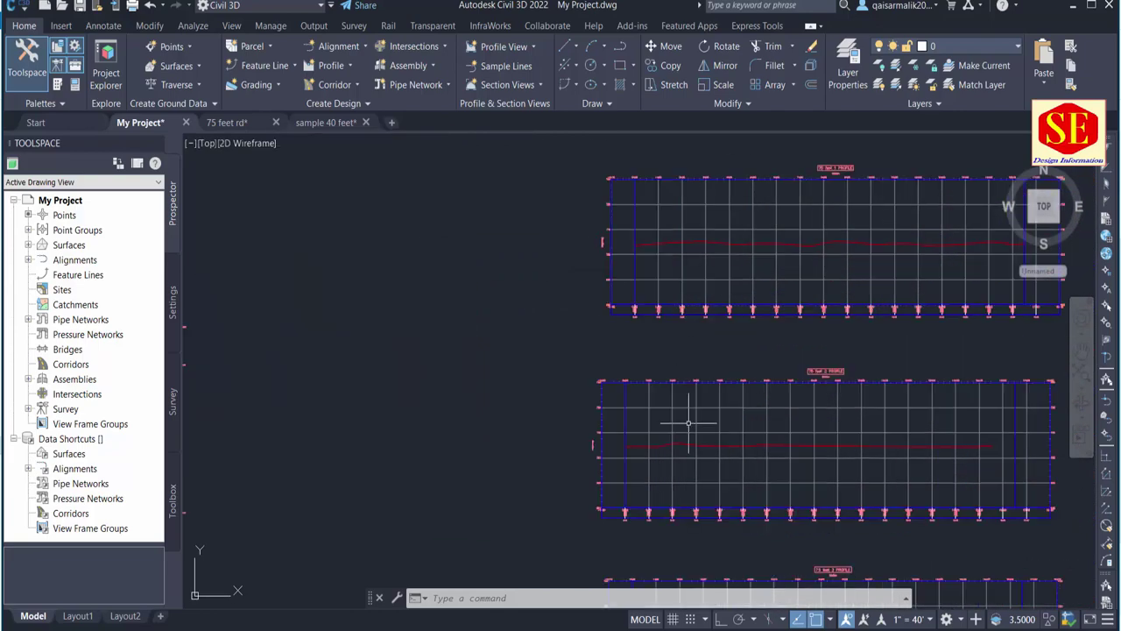
scroll(767, 367, "down", 1)
scroll(741, 383, "down", 2)
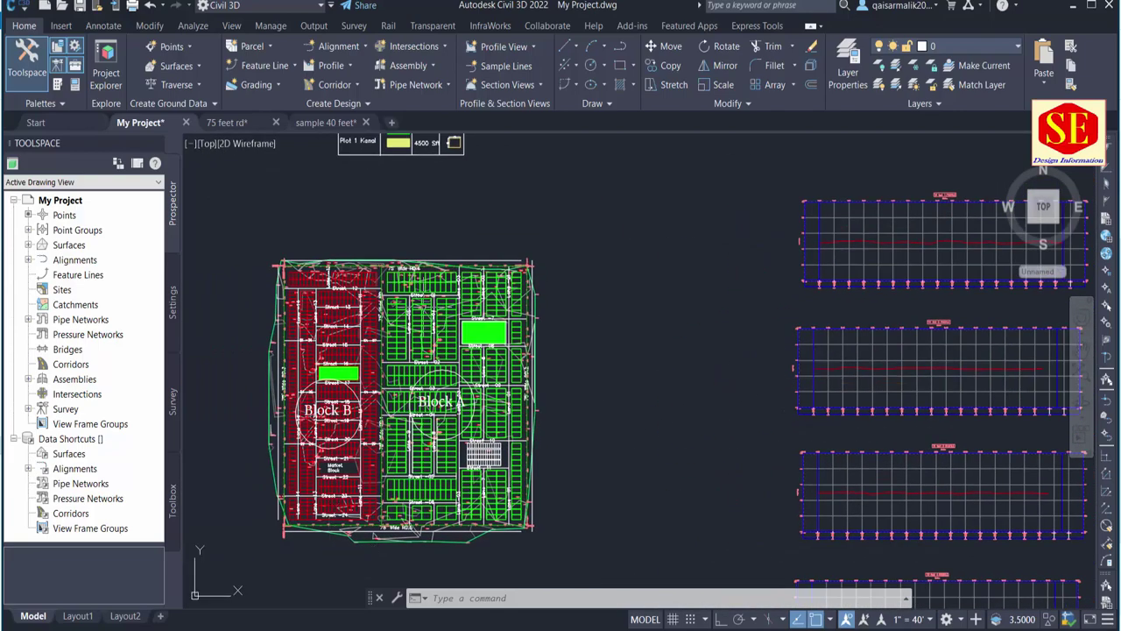
scroll(289, 261, "up", 4)
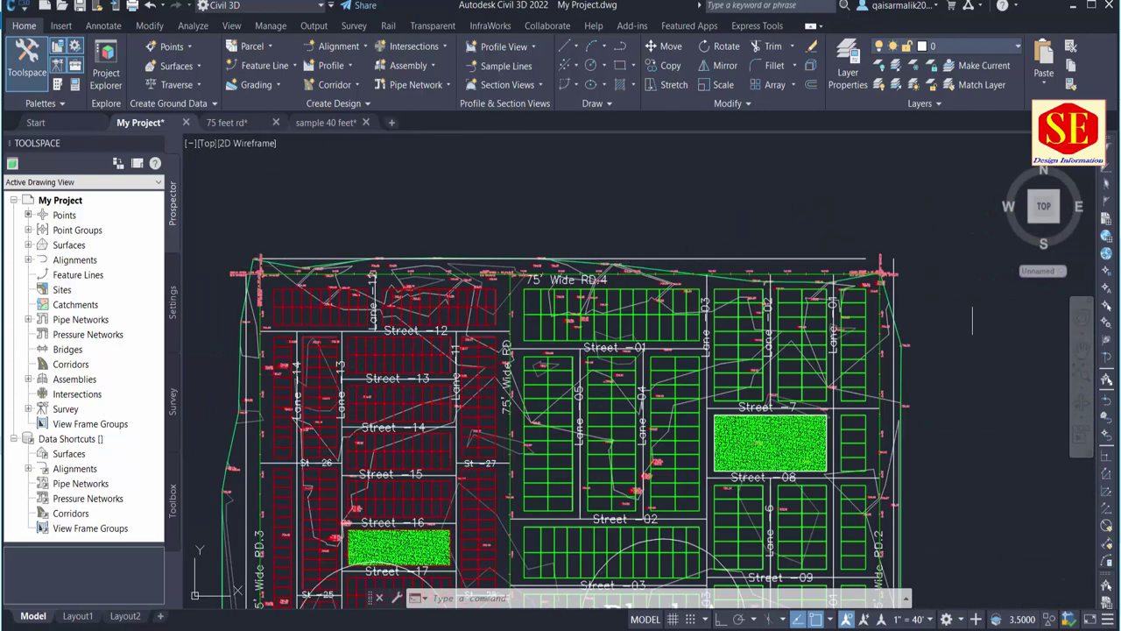
scroll(500, 276, "up", 5)
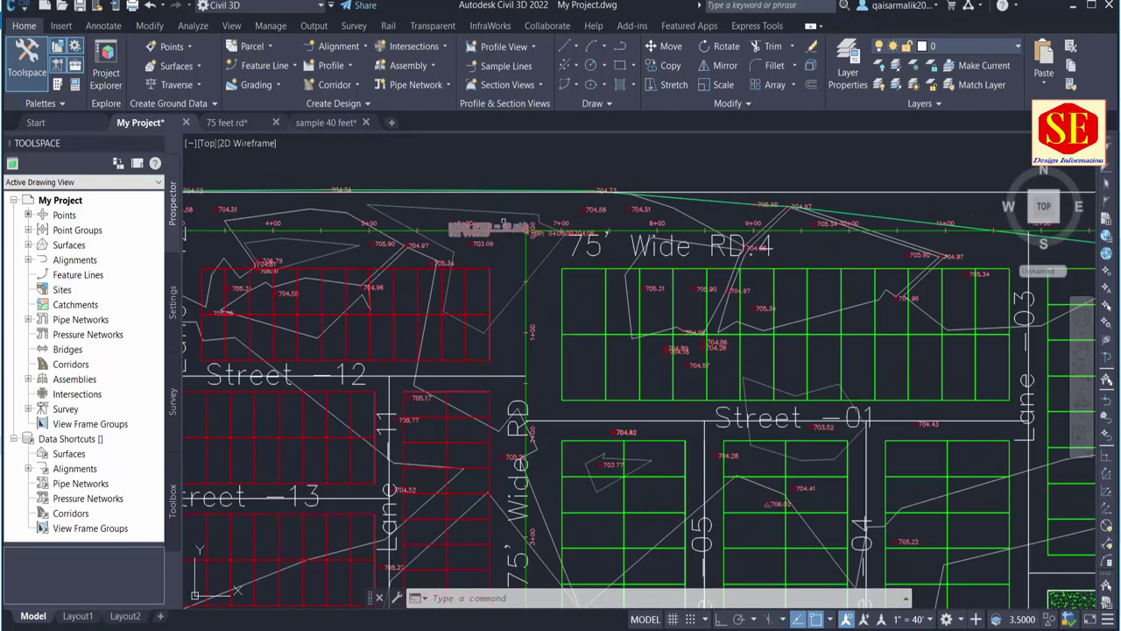
scroll(684, 235, "down", 2)
scroll(676, 215, "down", 2)
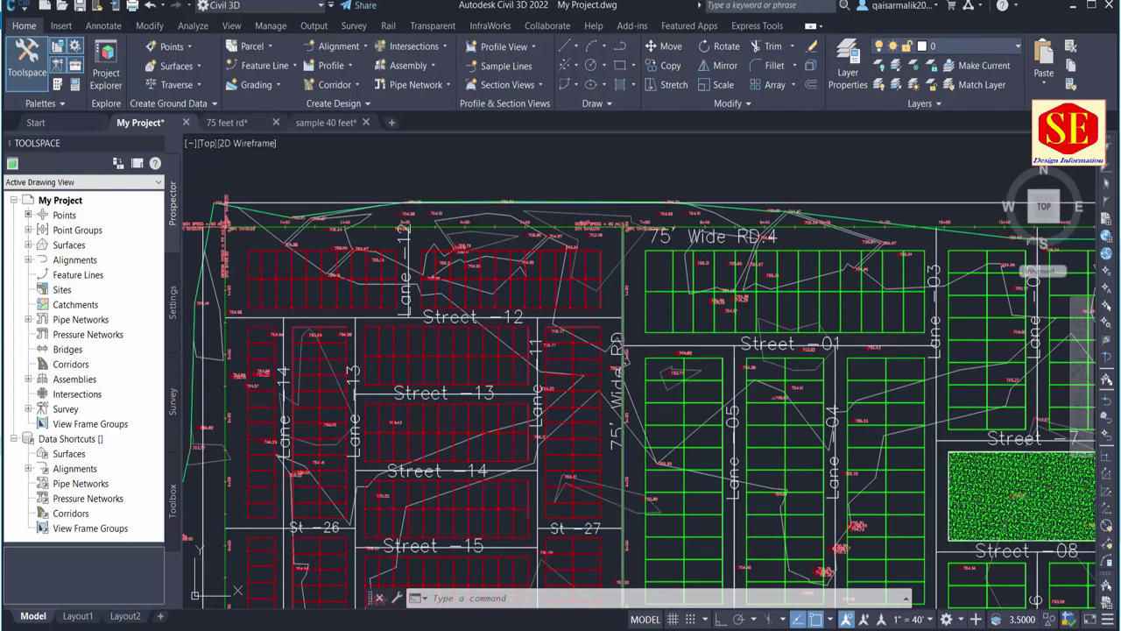
middle_click_drag(916, 412, 552, 384)
middle_click_drag(883, 314, 947, 378)
scroll(815, 263, "down", 3)
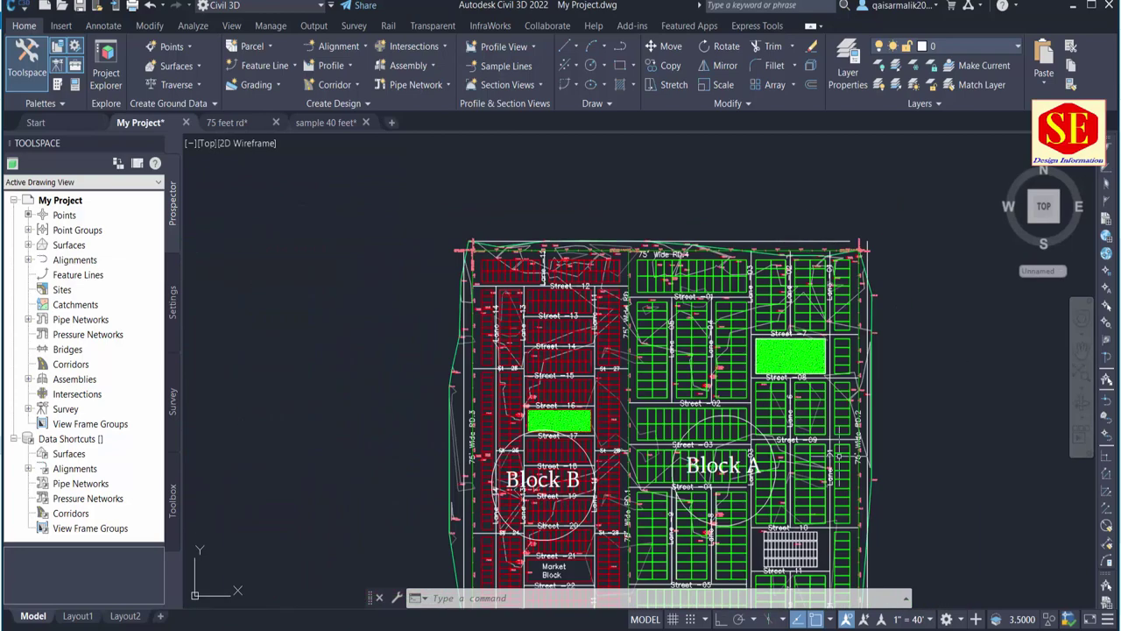
middle_click_drag(824, 605, 823, 491)
scroll(822, 521, "up", 2)
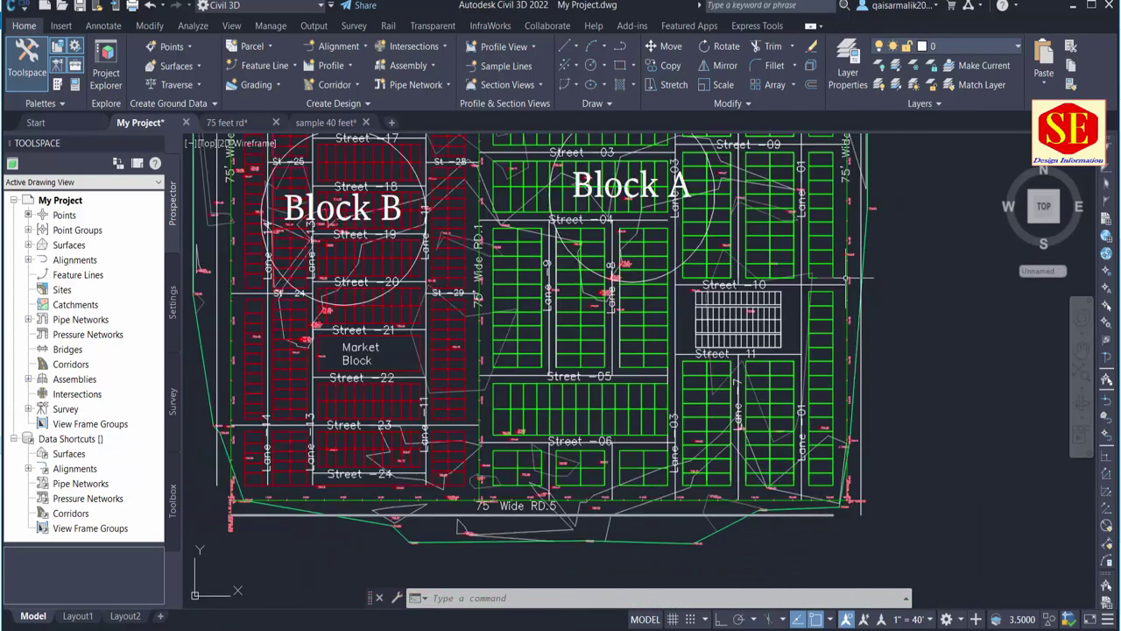
middle_click_drag(460, 472, 506, 530)
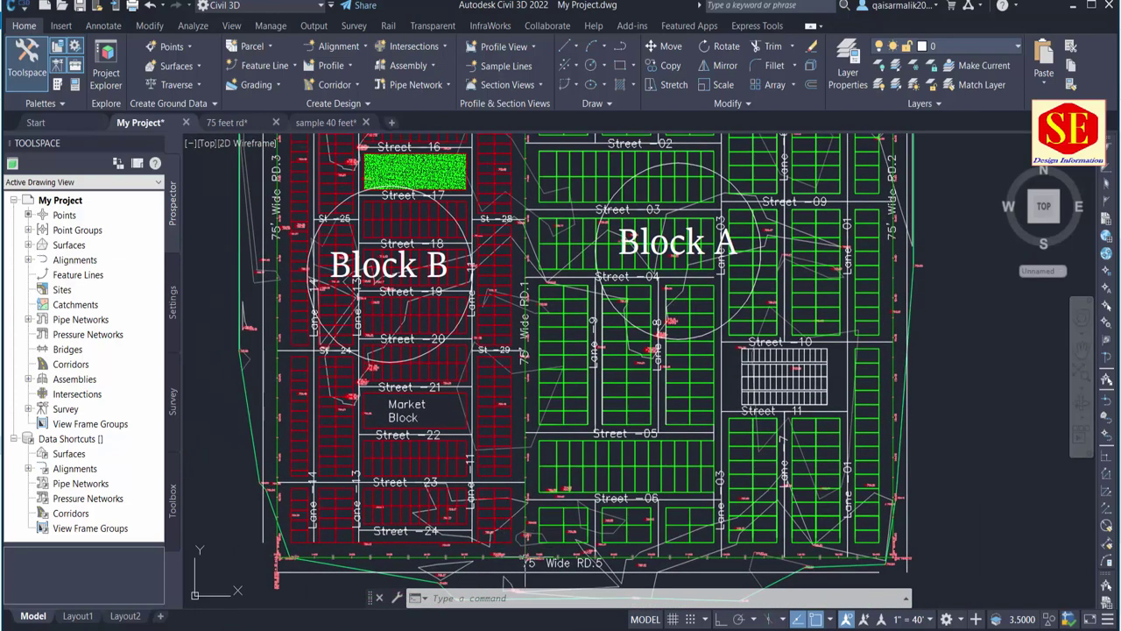
middle_click_drag(268, 350, 289, 412)
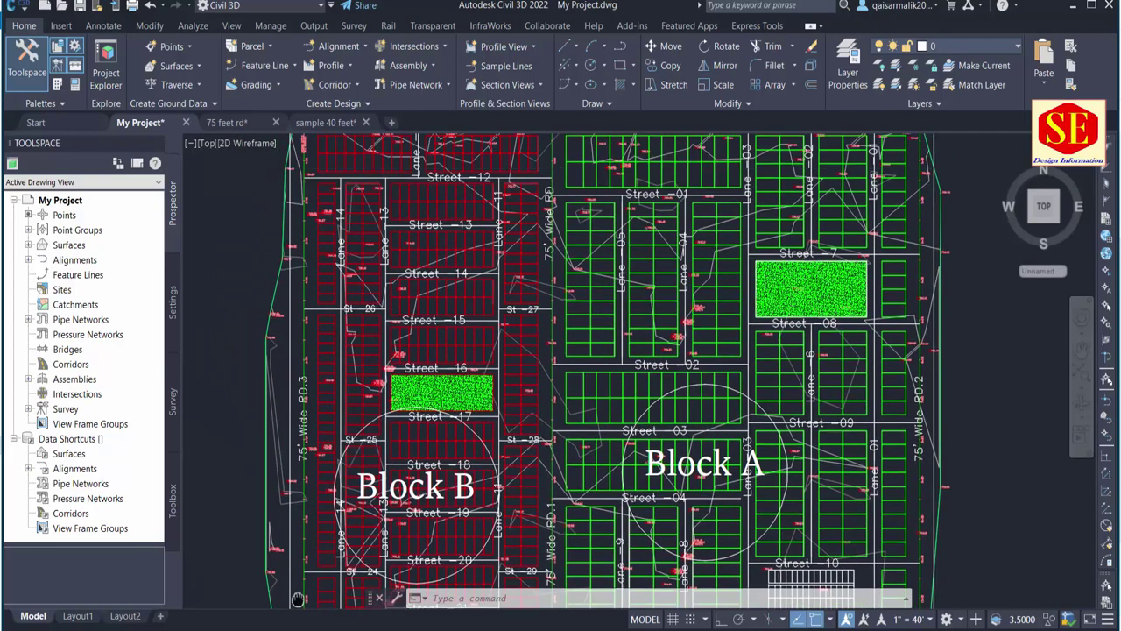
scroll(315, 350, "up", 3)
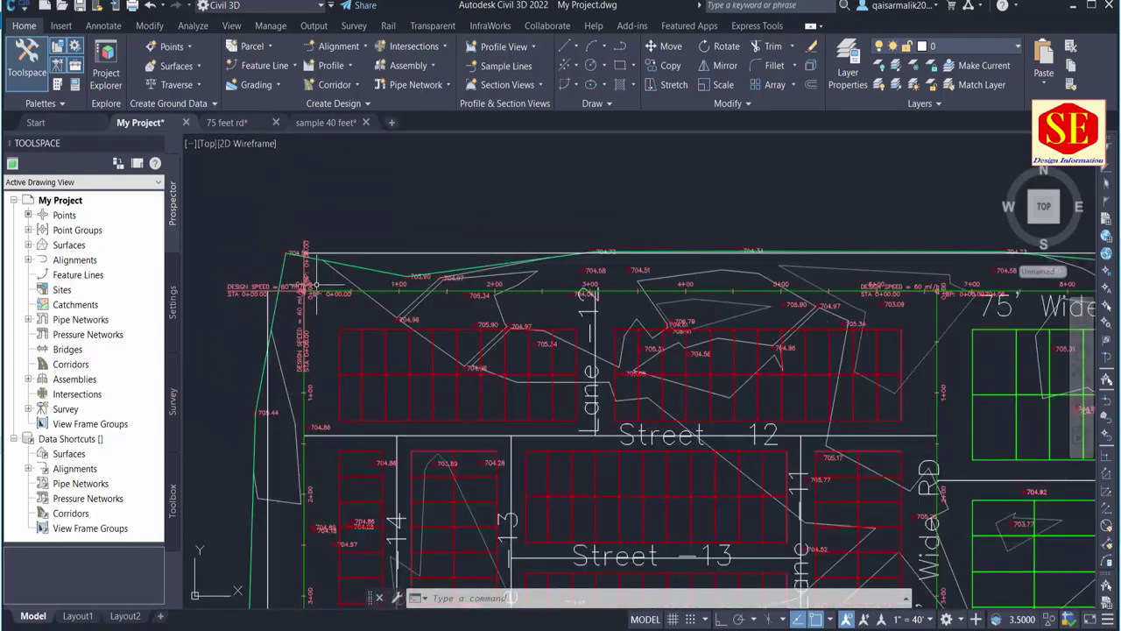
middle_click_drag(973, 284, 594, 283)
scroll(544, 250, "down", 3)
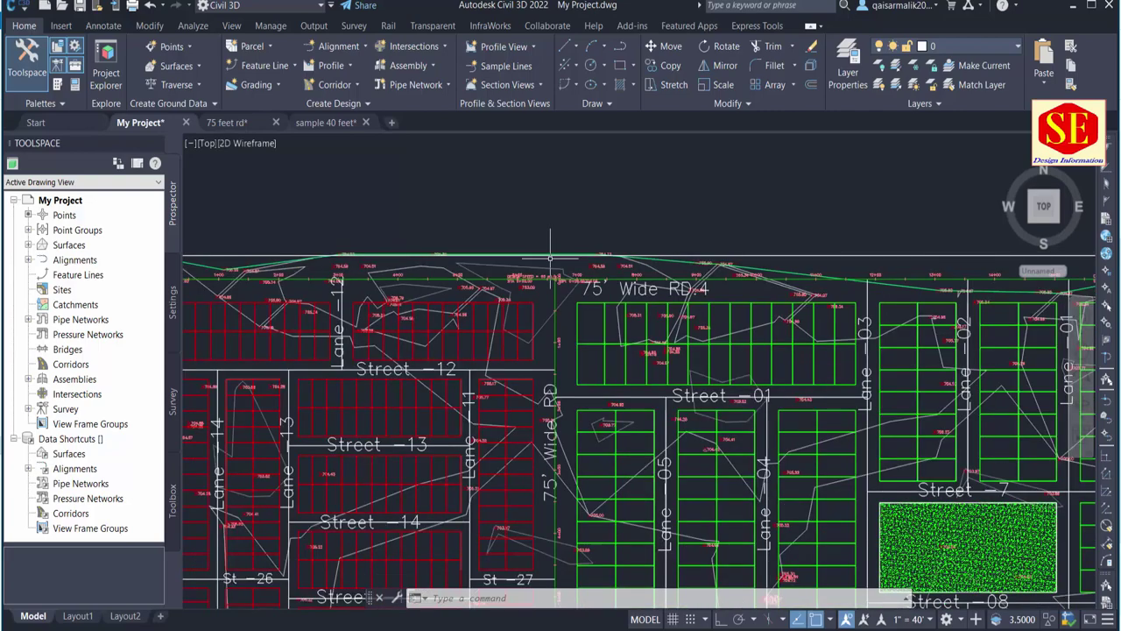
scroll(875, 260, "down", 1)
scroll(572, 226, "down", 3)
middle_click_drag(827, 250, 871, 245)
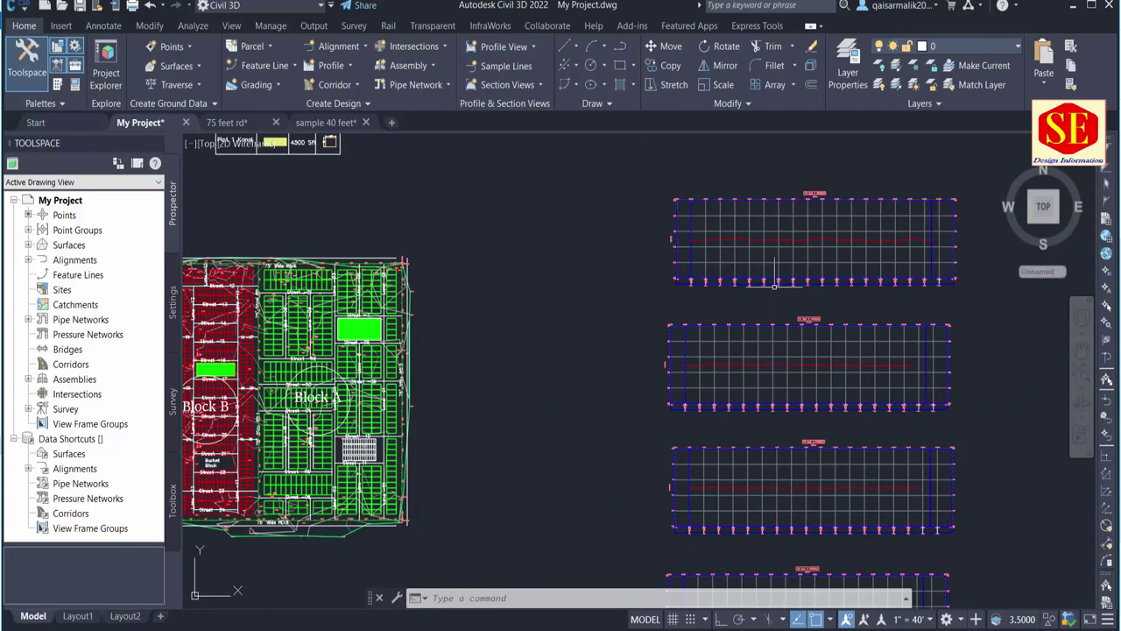
middle_click_drag(567, 415, 618, 391)
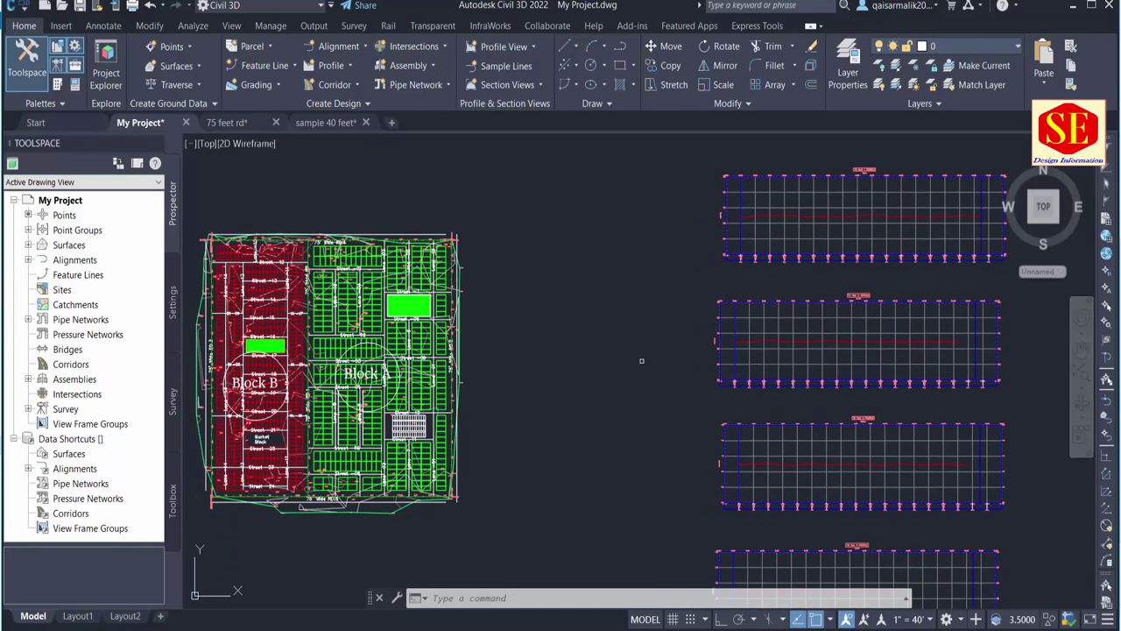
scroll(643, 356, "up", 2)
scroll(604, 321, "up", 1)
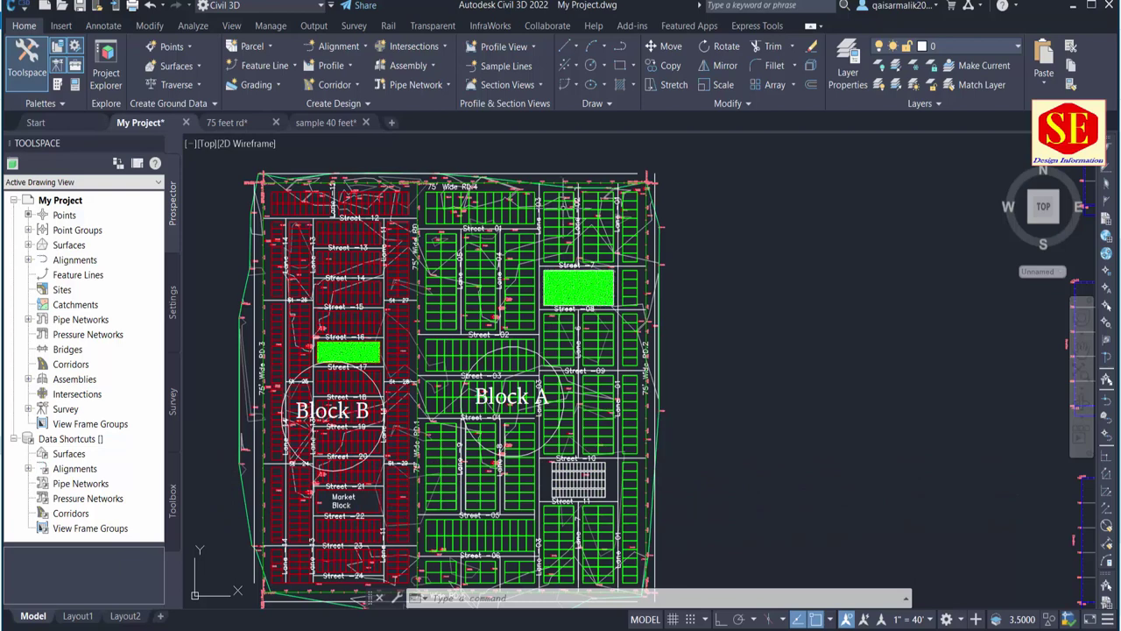
scroll(537, 165, "up", 2)
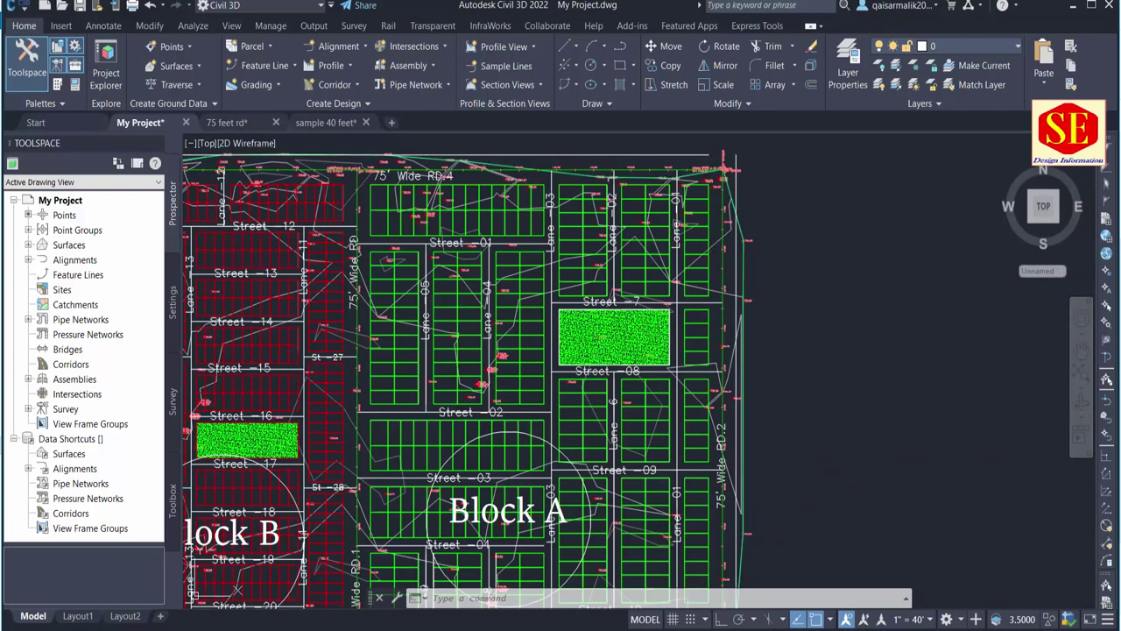
middle_click_drag(447, 433, 524, 425)
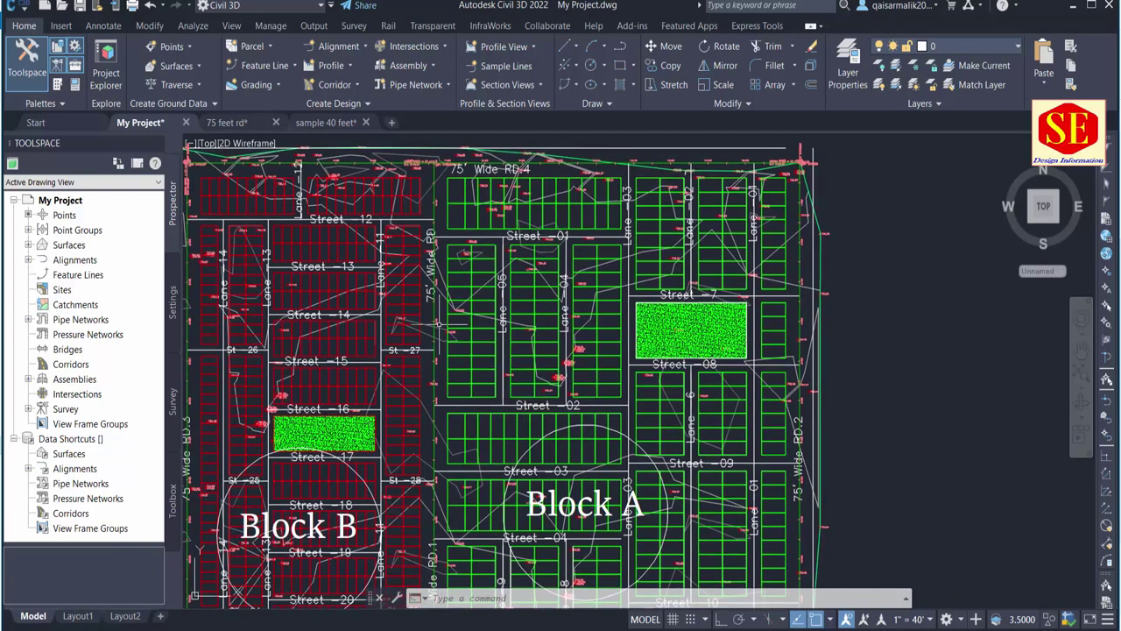
scroll(480, 305, "down", 2)
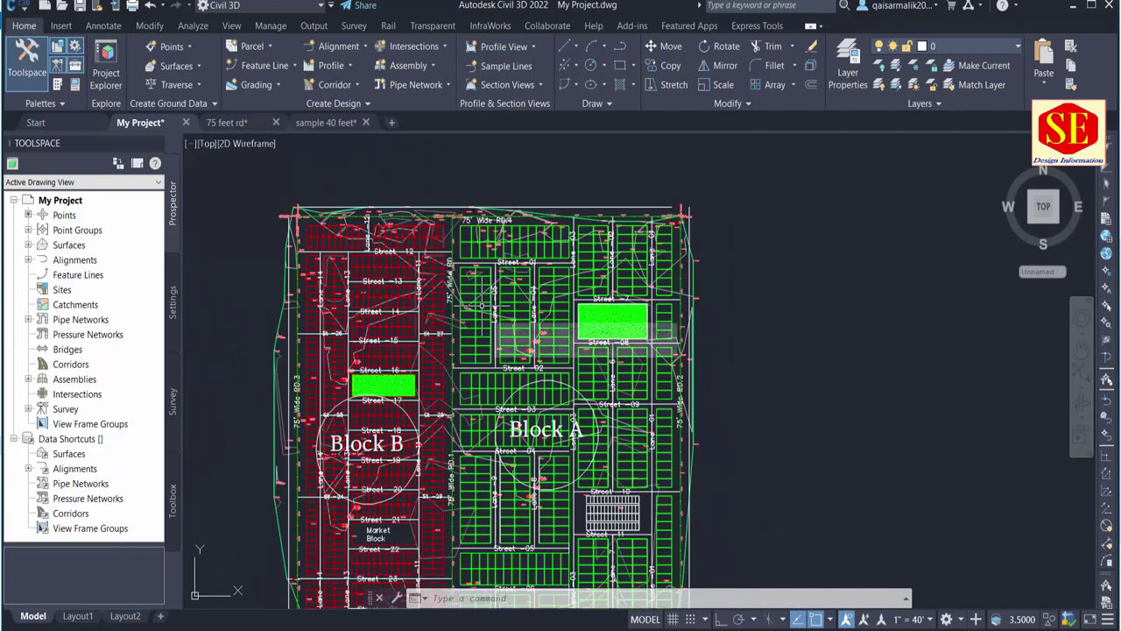
scroll(525, 299, "down", 3)
scroll(571, 254, "up", 1)
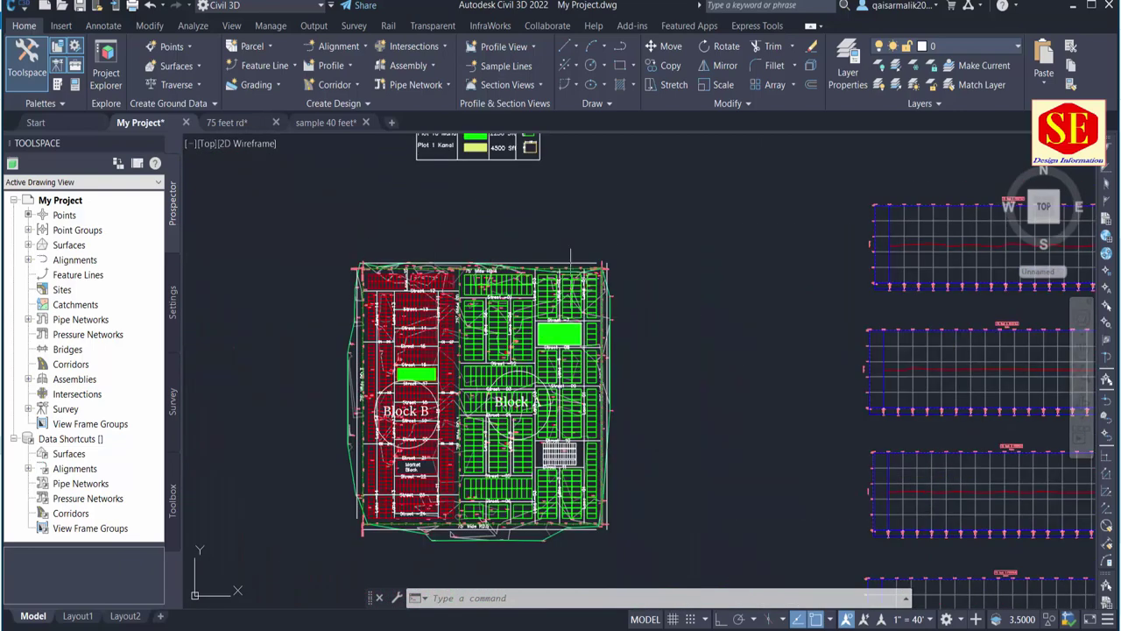
middle_click_drag(572, 254, 482, 239)
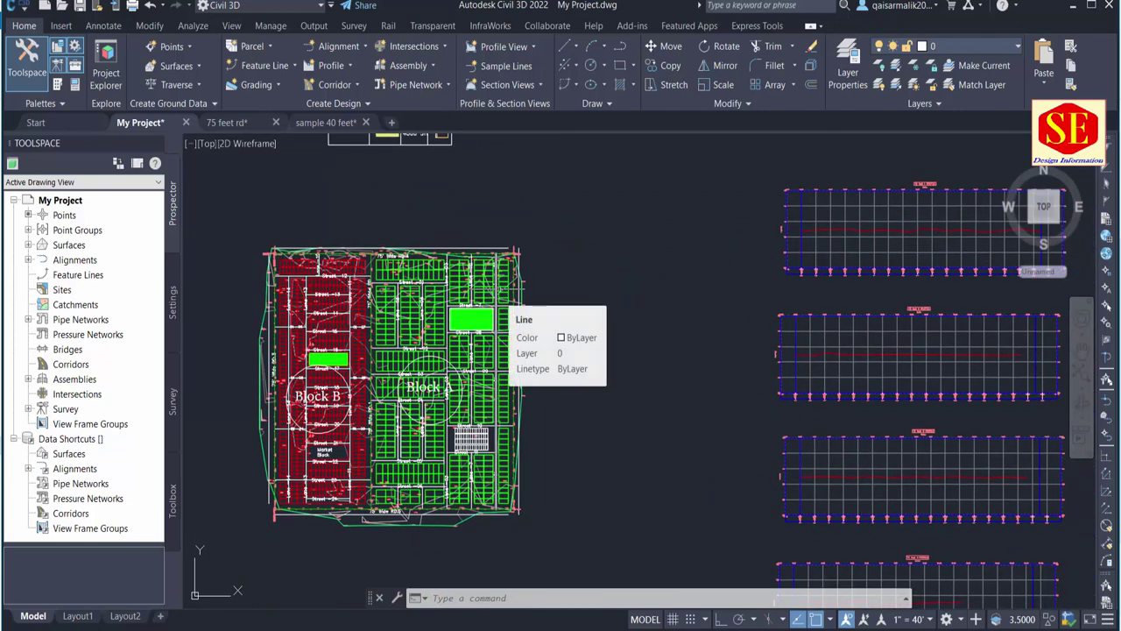
scroll(420, 241, "up", 2)
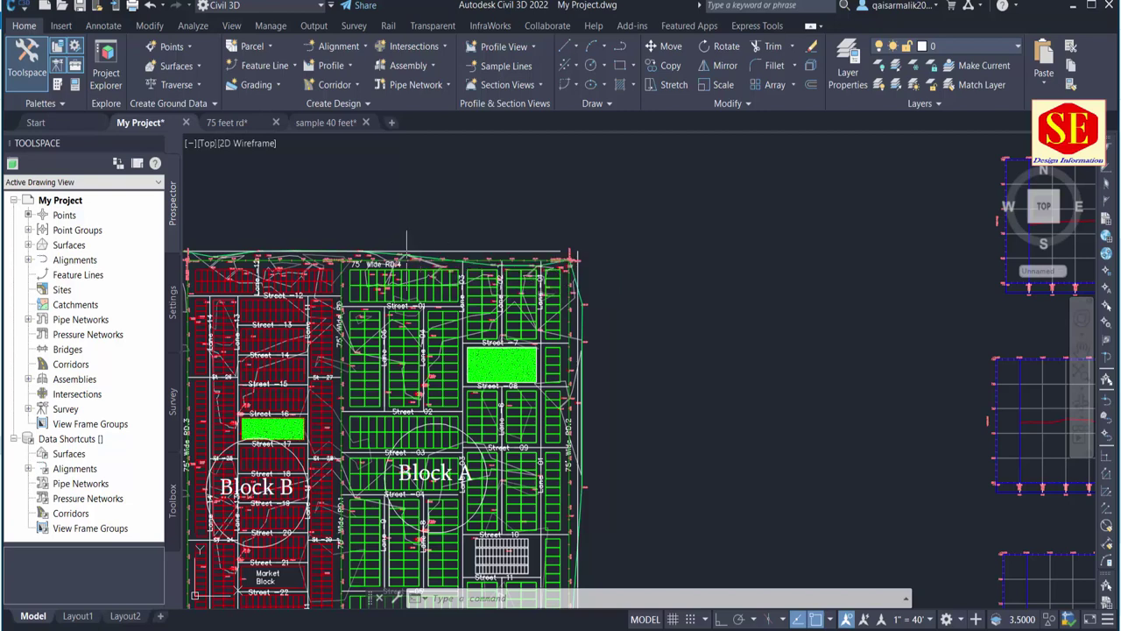
middle_click_drag(353, 286, 469, 245)
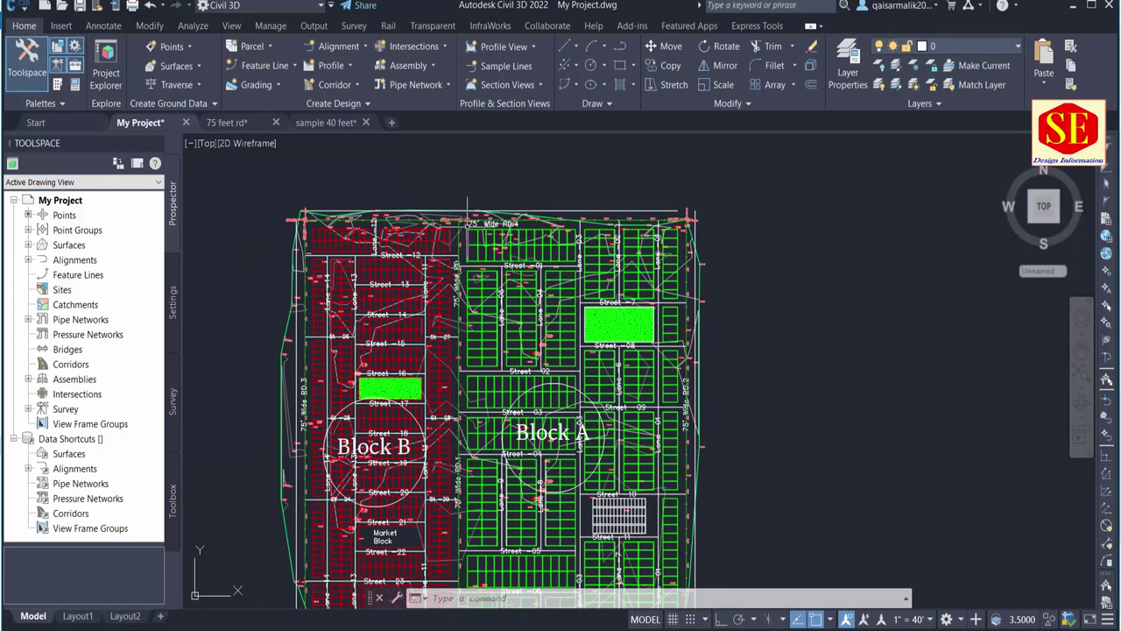
scroll(462, 229, "up", 2)
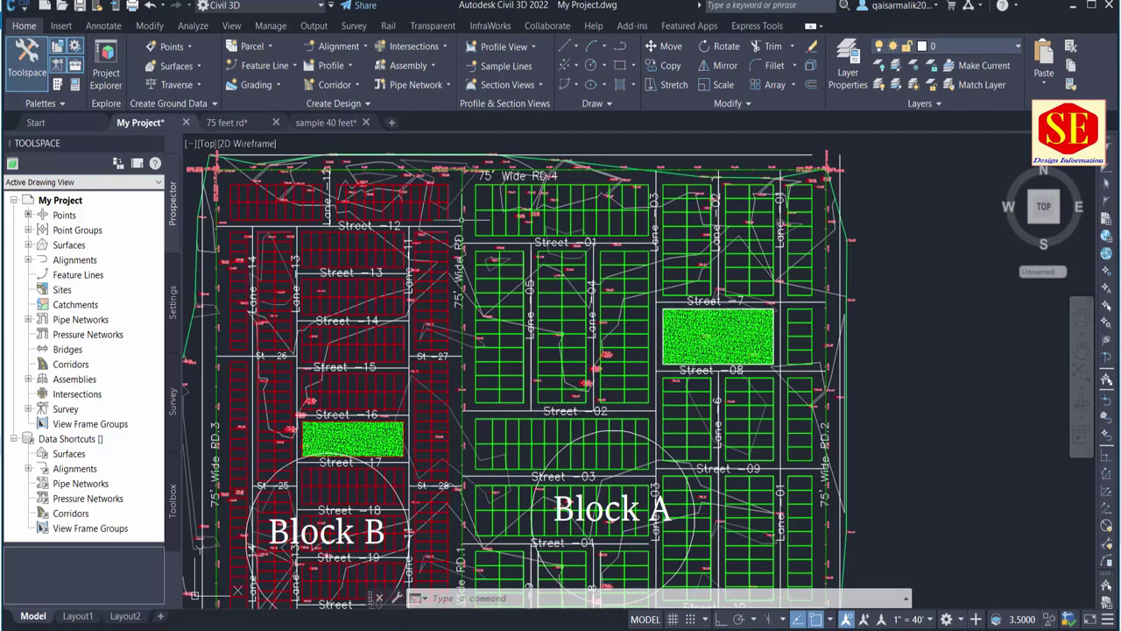
middle_click_drag(469, 271, 471, 388)
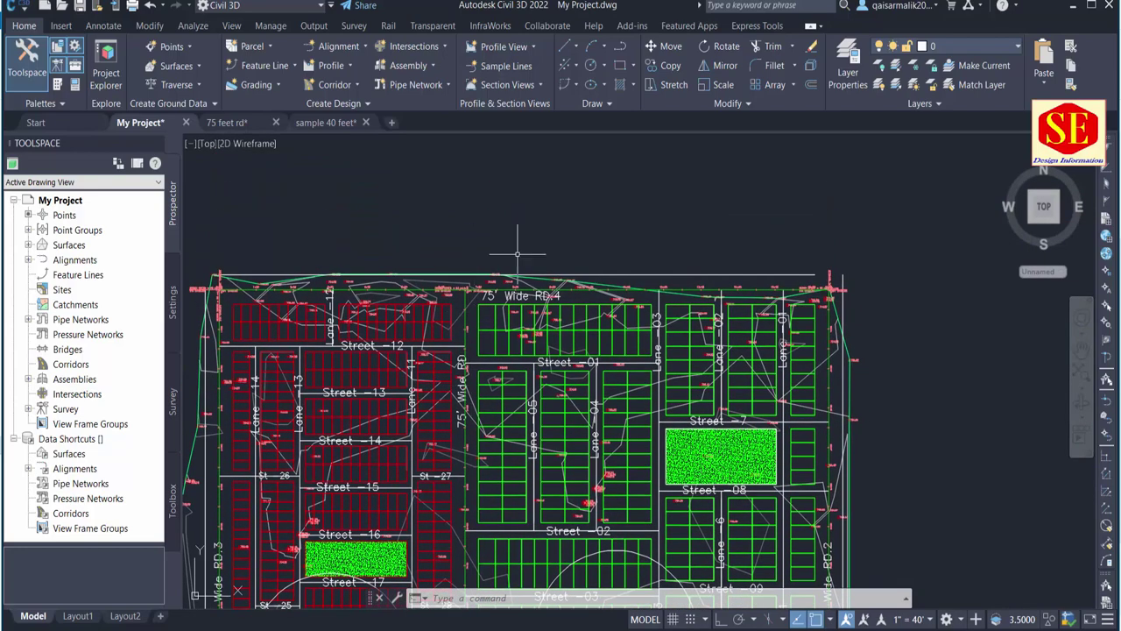
middle_click_drag(714, 278, 660, 196)
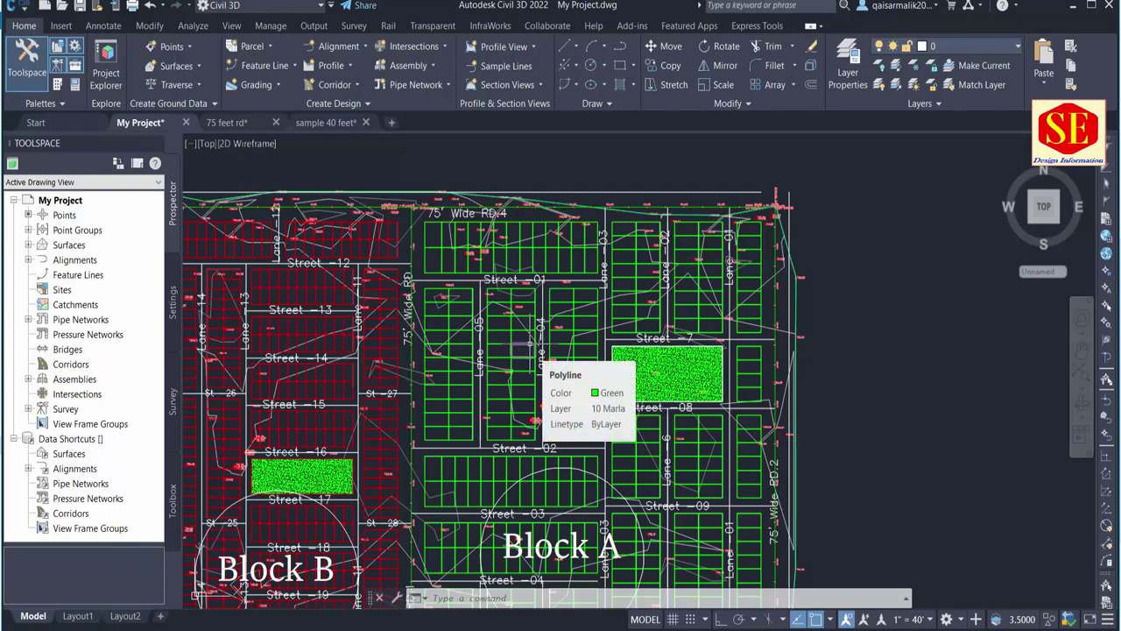
scroll(531, 347, "down", 2)
scroll(589, 305, "up", 2)
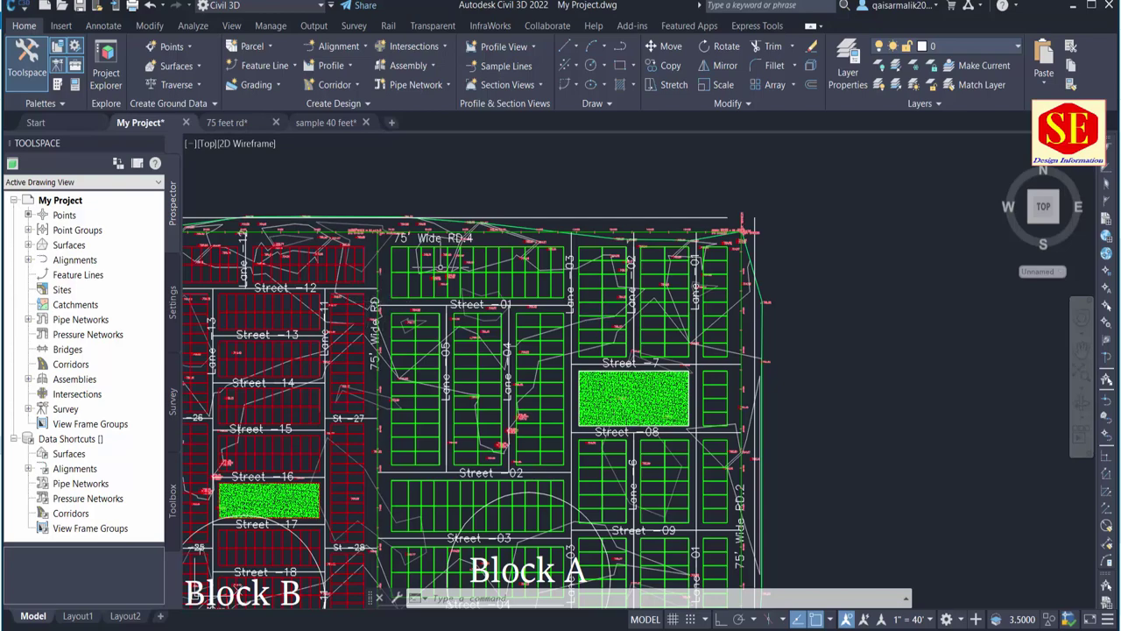
scroll(406, 221, "down", 1)
scroll(405, 220, "down", 1)
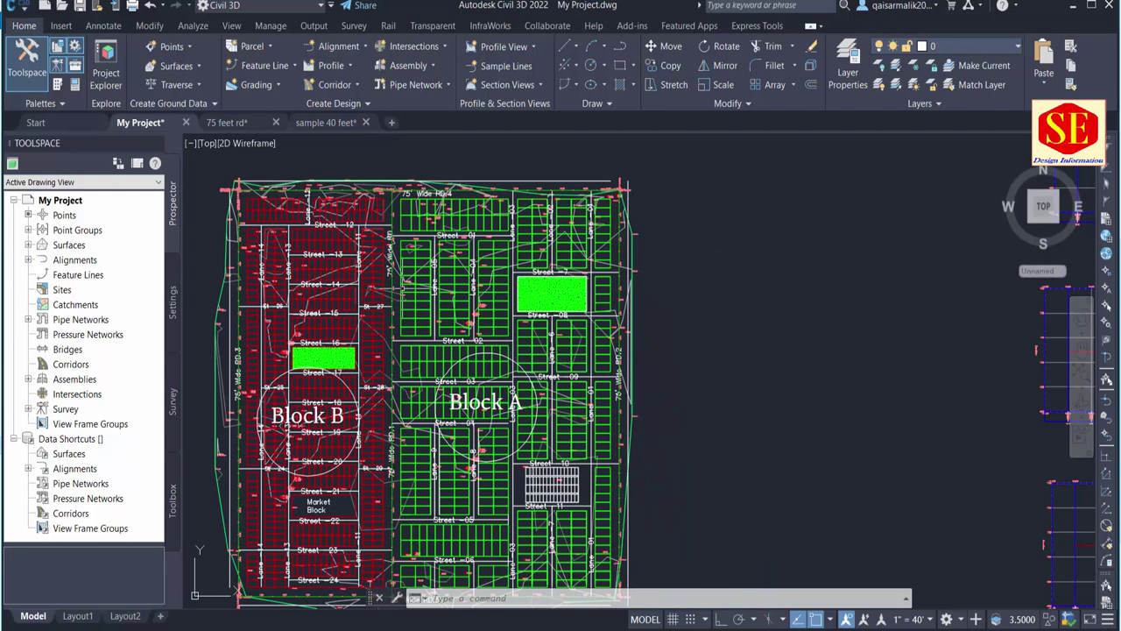
scroll(405, 221, "down", 1)
mouse_move(880, 193)
middle_mouse_down()
mouse_move(696, 219)
mouse_move(723, 429)
middle_mouse_up()
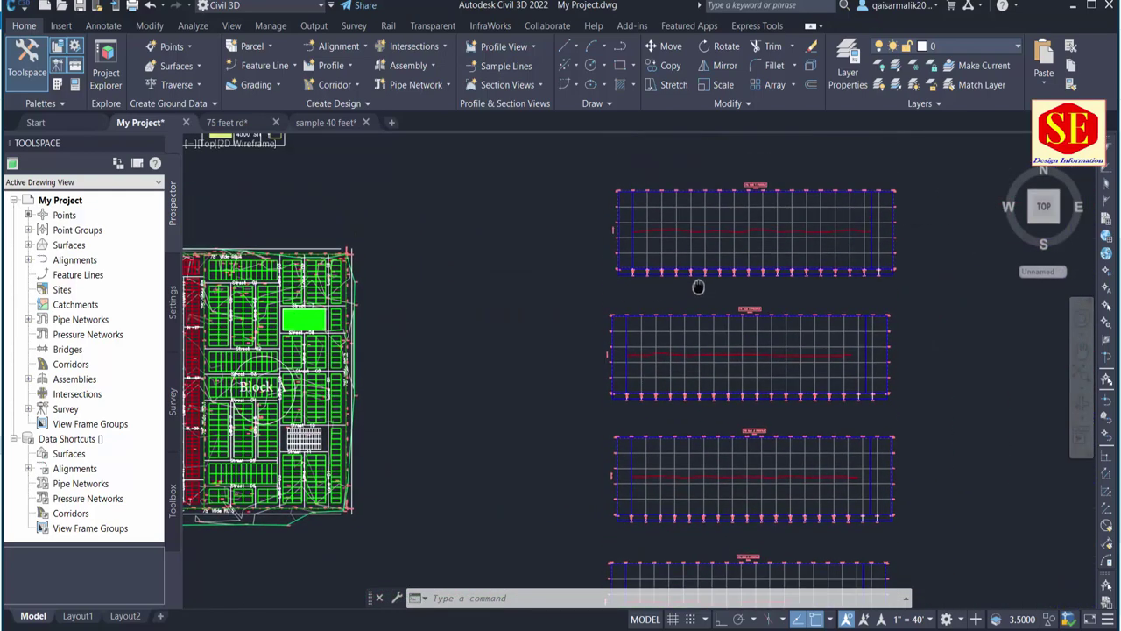
scroll(724, 429, "down", 1)
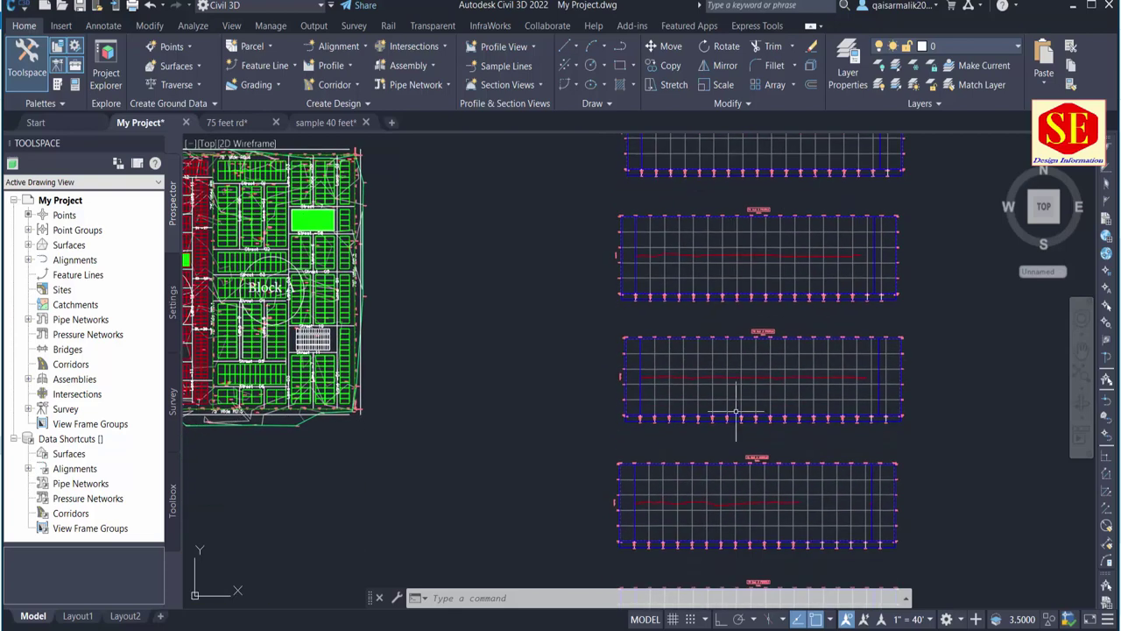
scroll(730, 358, "down", 1)
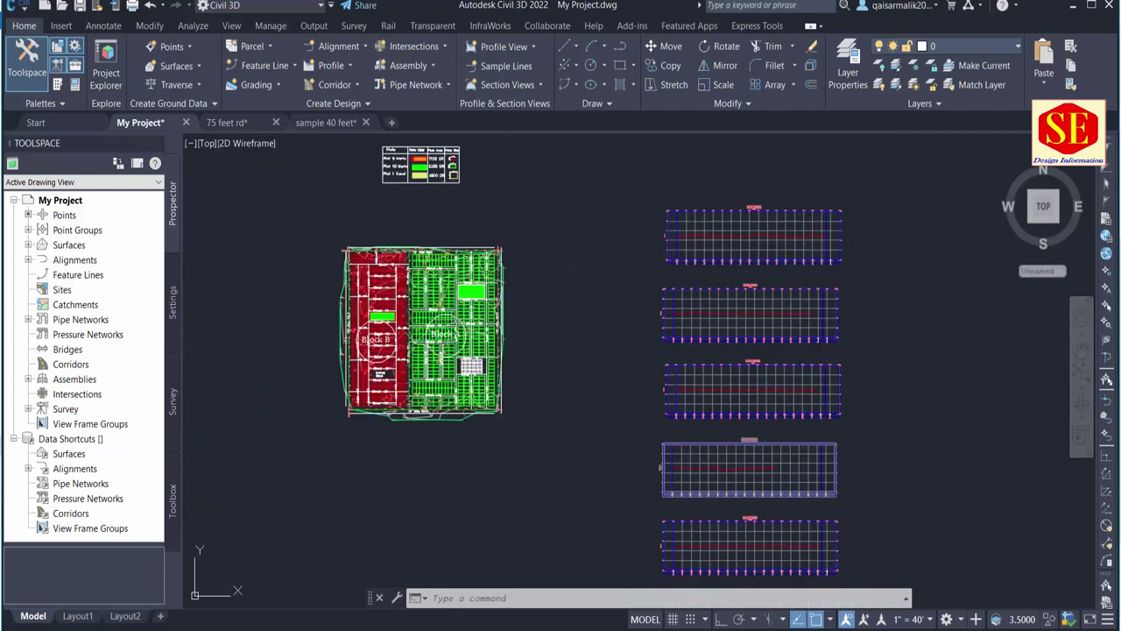
scroll(385, 289, "up", 4)
scroll(385, 289, "up", 3)
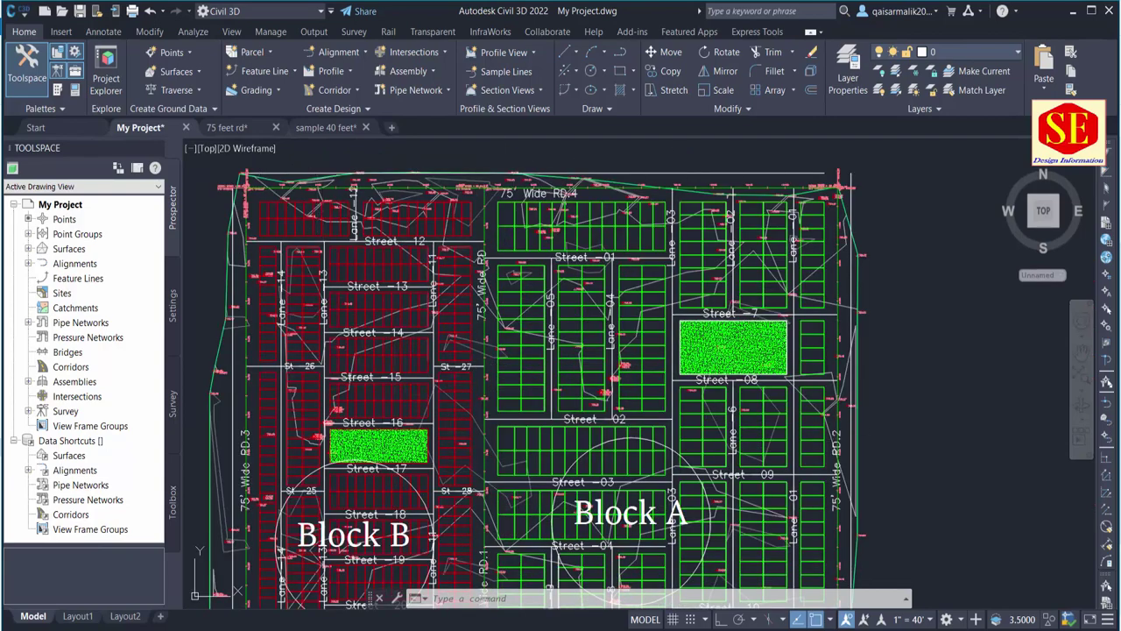
scroll(303, 193, "up", 1)
scroll(438, 263, "up", 1)
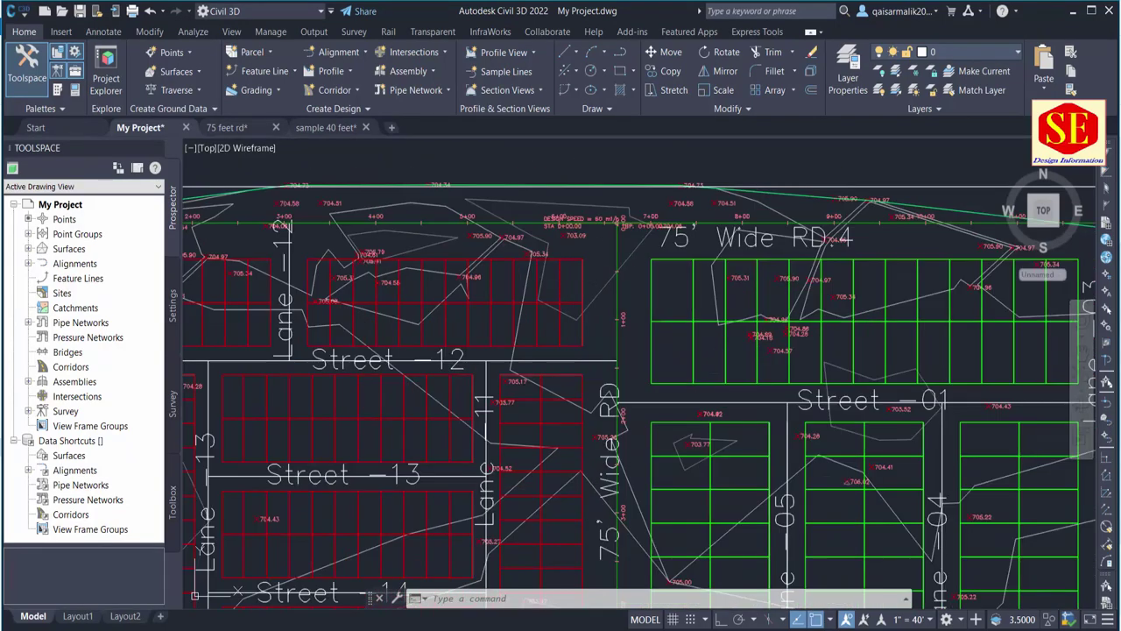
scroll(444, 233, "up", 1)
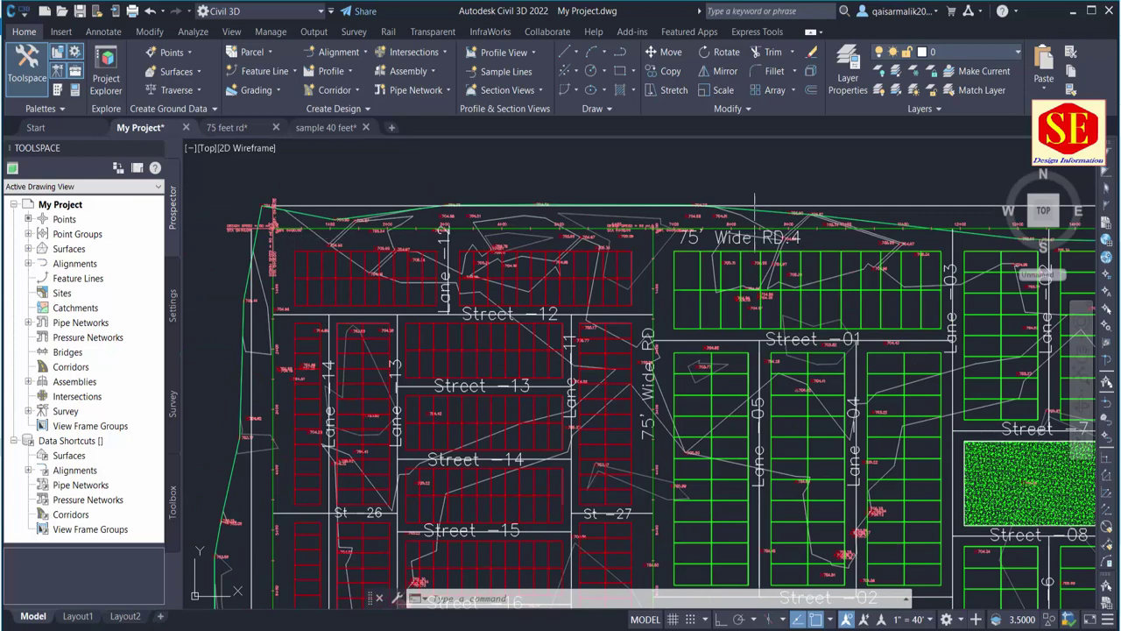
middle_click_drag(755, 210, 667, 210)
left_click(570, 245)
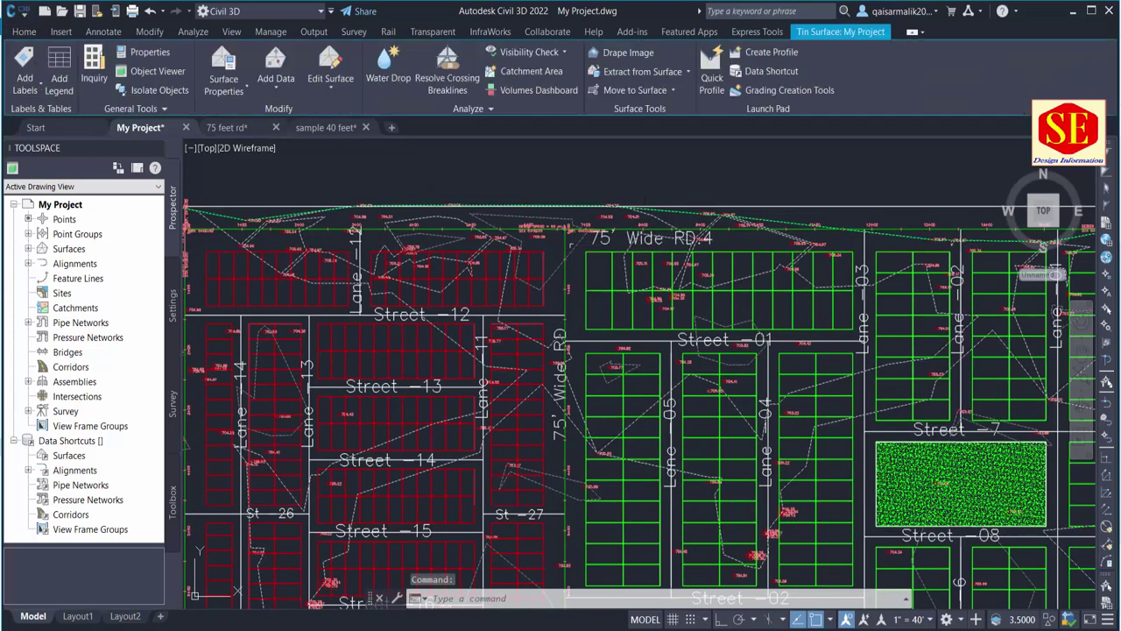
Set the surface style to _No Display, keeping render material ByLayer, to hide contours.
right_click(570, 246)
left_click(599, 426)
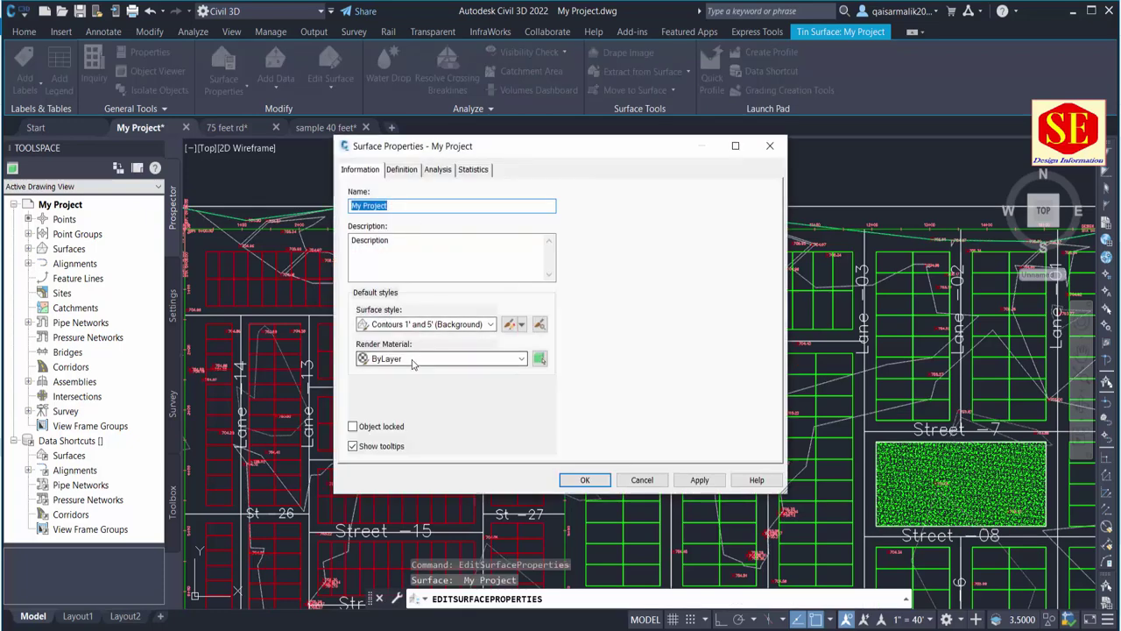
left_click(414, 358)
left_click(413, 357)
left_click(427, 326)
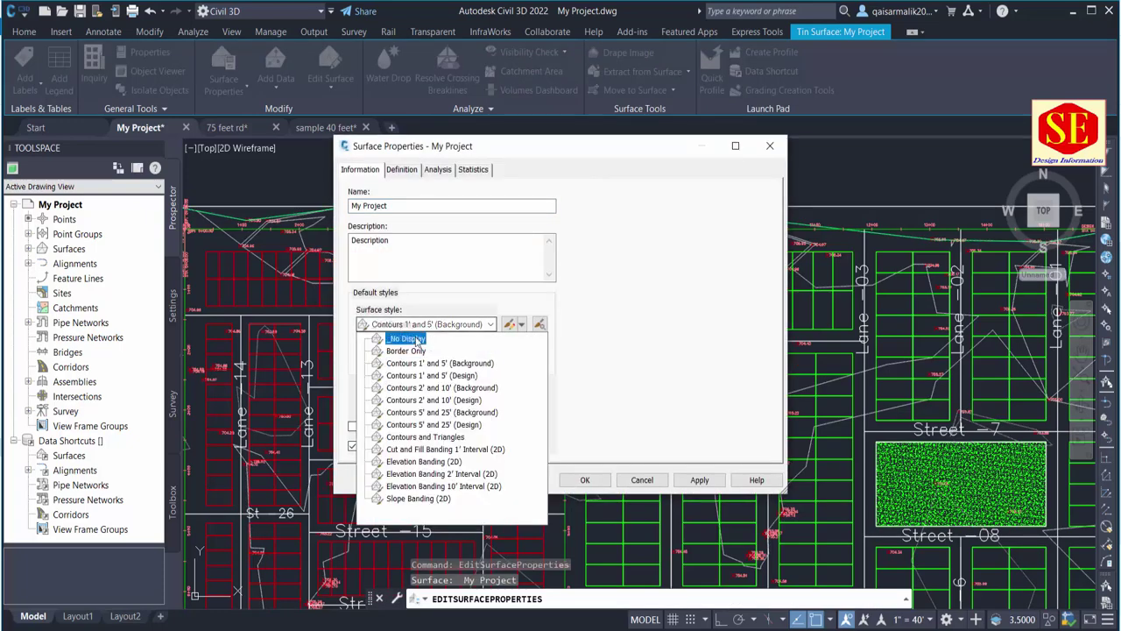
left_click(405, 338)
left_click(700, 481)
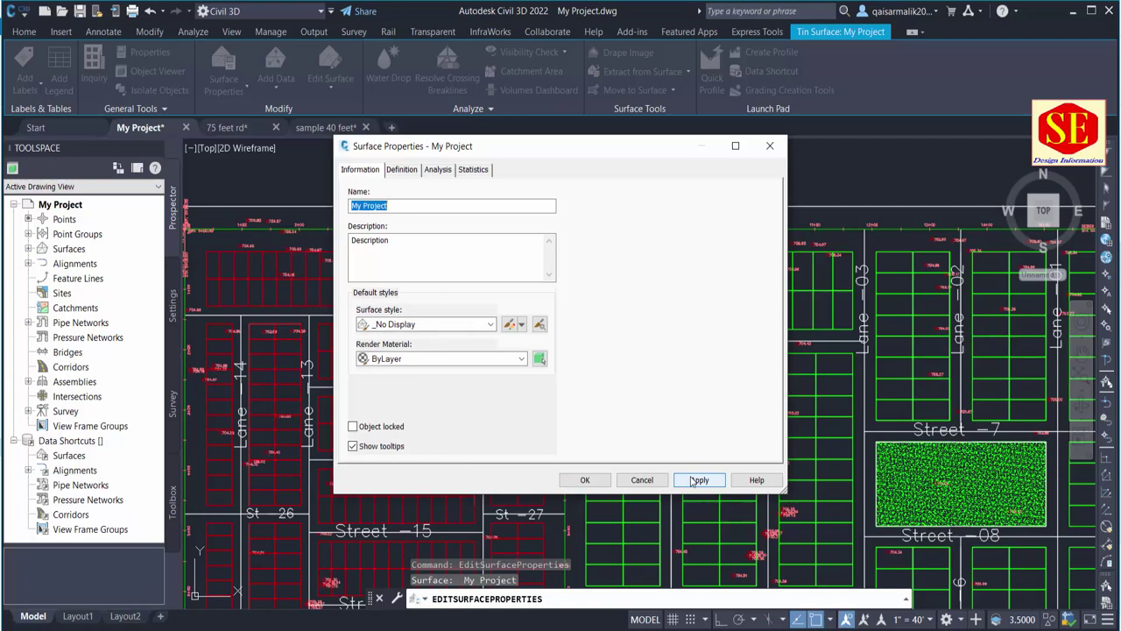
left_click(584, 479)
Update the survey point elevations from the My Project surface.
scroll(624, 202, "up", 5)
left_click(631, 220)
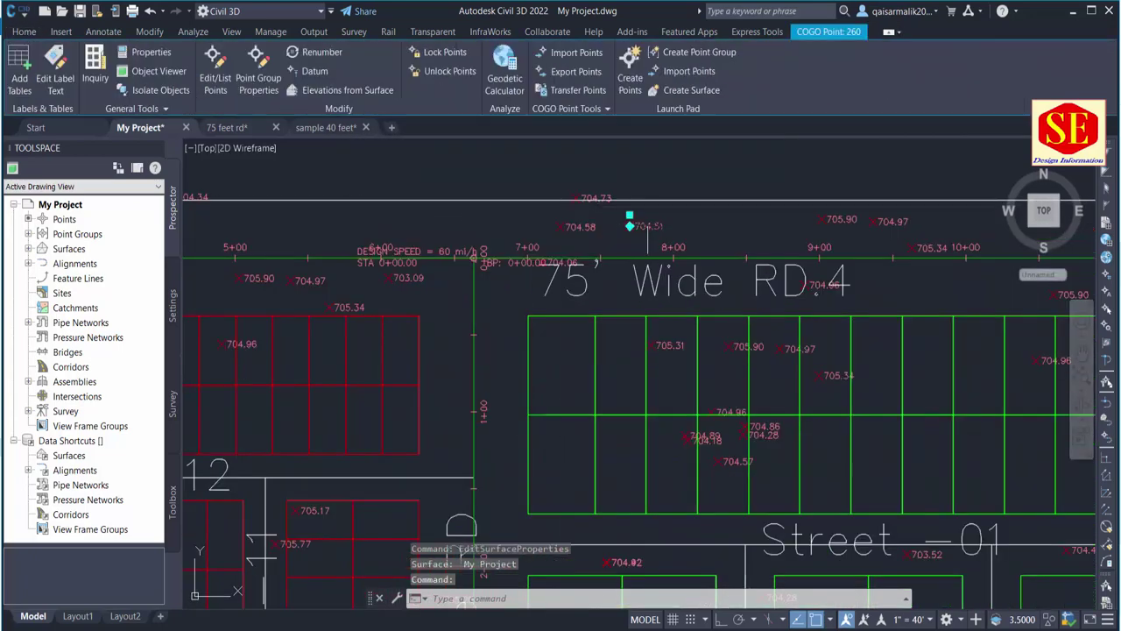
right_click(647, 221)
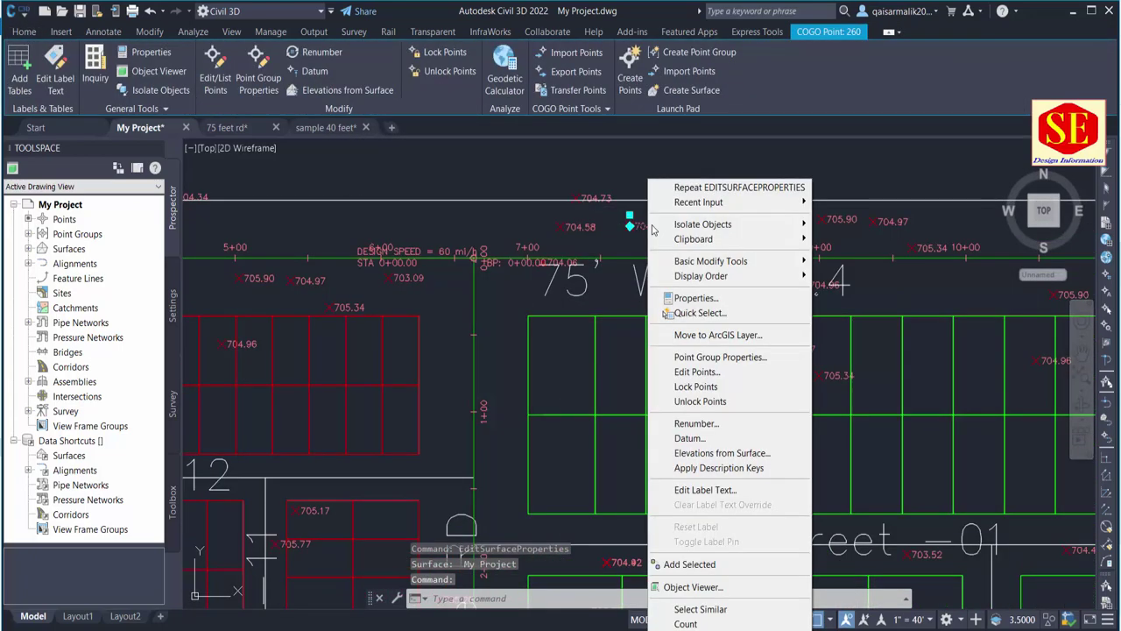
left_click(700, 452)
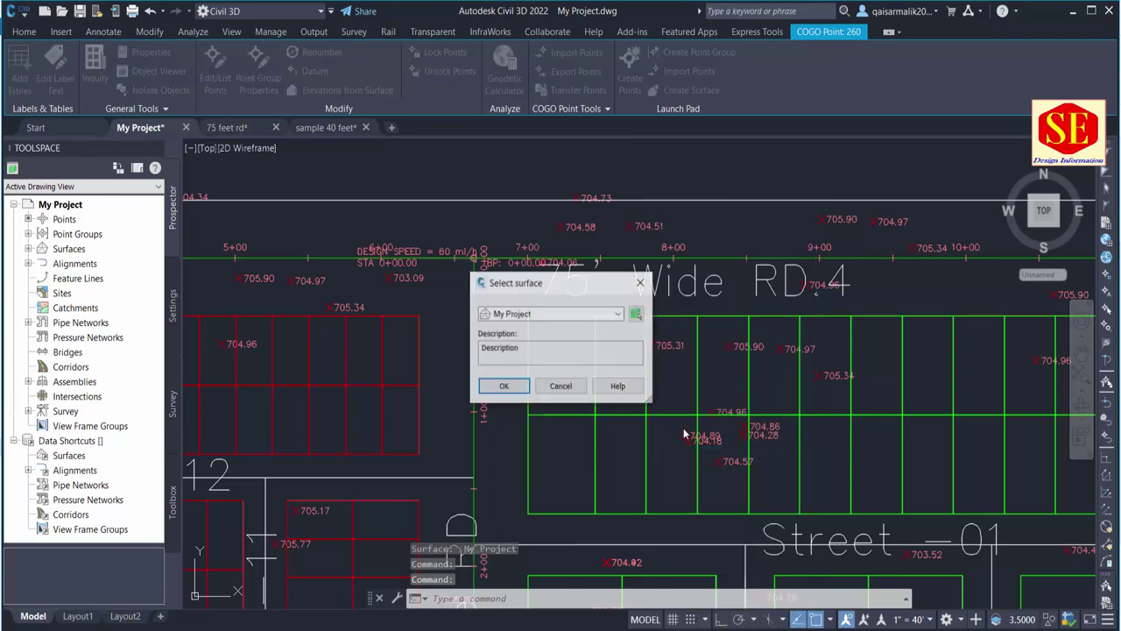
left_click(520, 315)
left_click(526, 328)
left_click(561, 387)
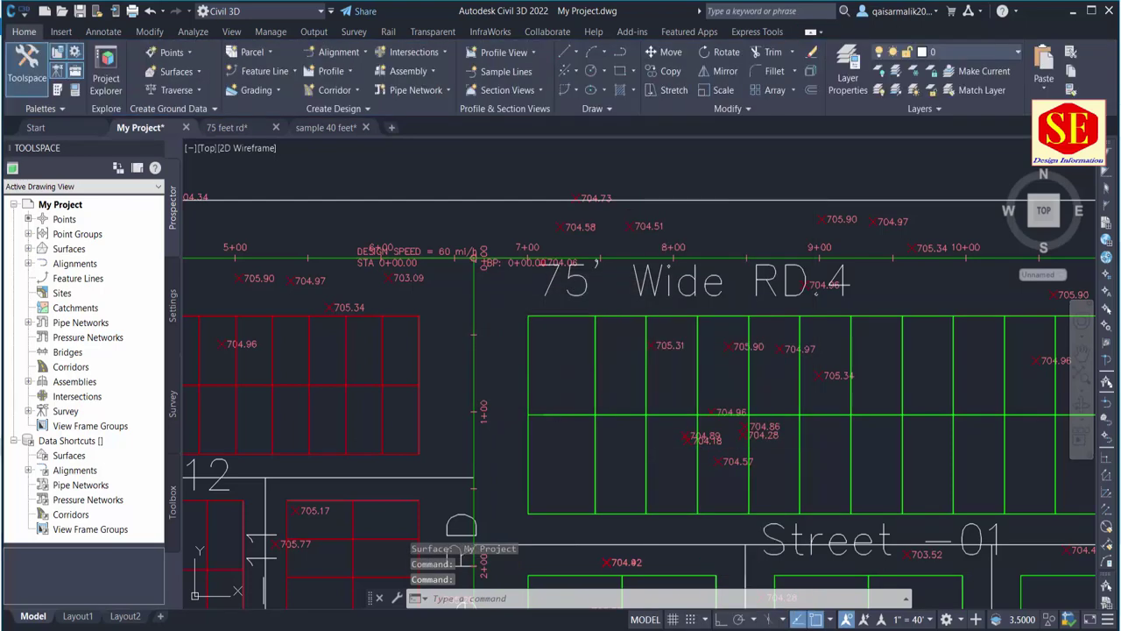
Set the _All Points group's point style and point label style to <none> and apply.
left_click(568, 226)
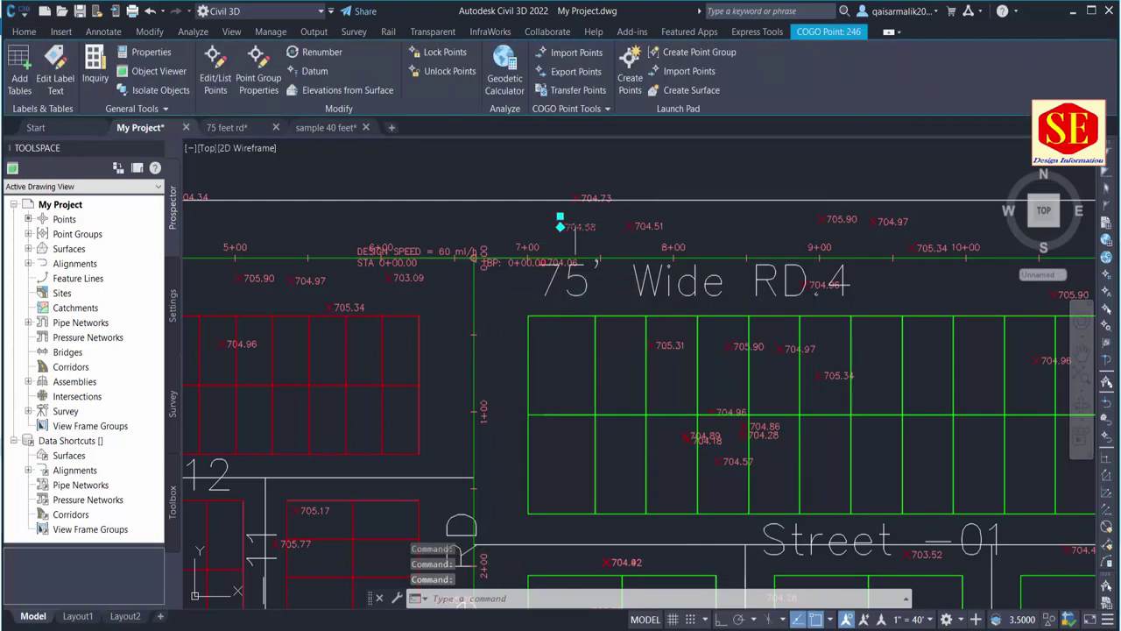
right_click(574, 224)
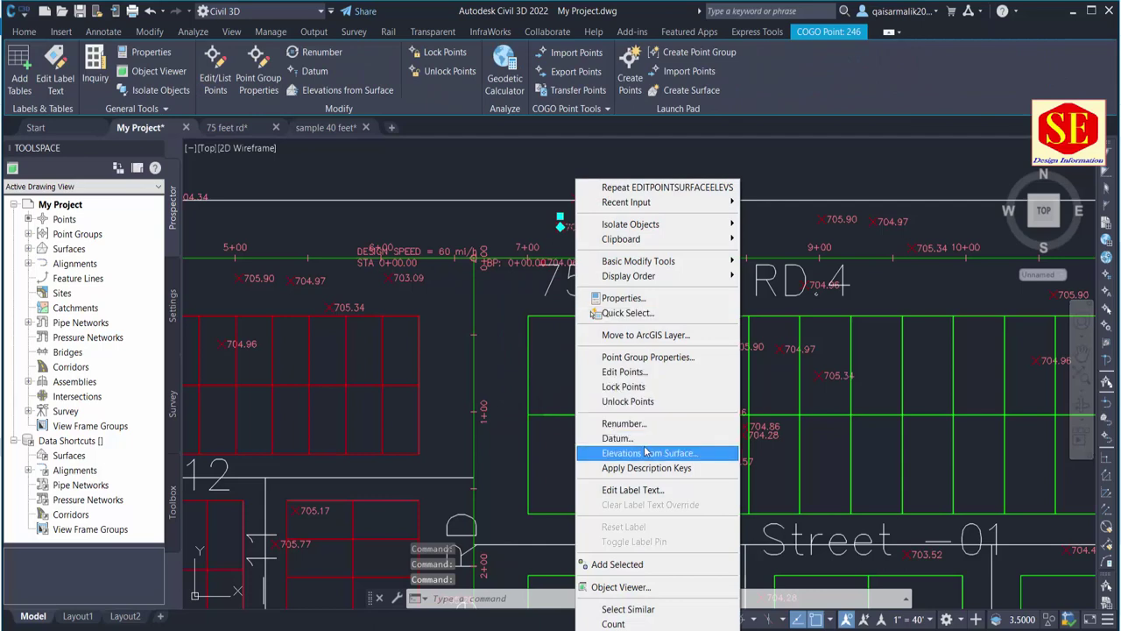
left_click(652, 357)
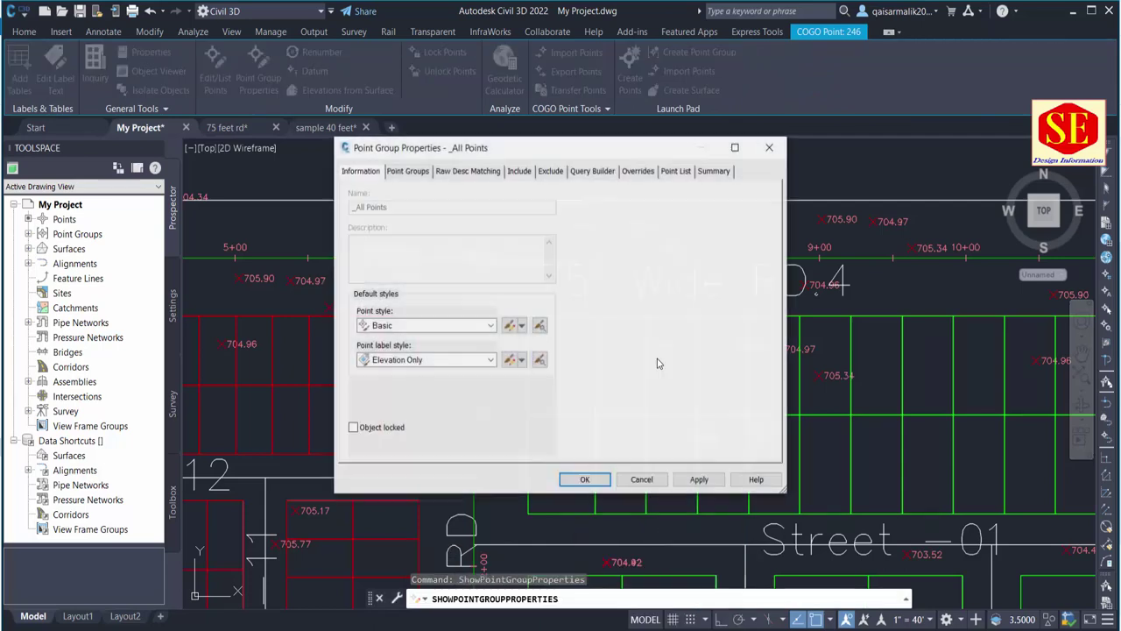
left_click(429, 325)
left_click(412, 342)
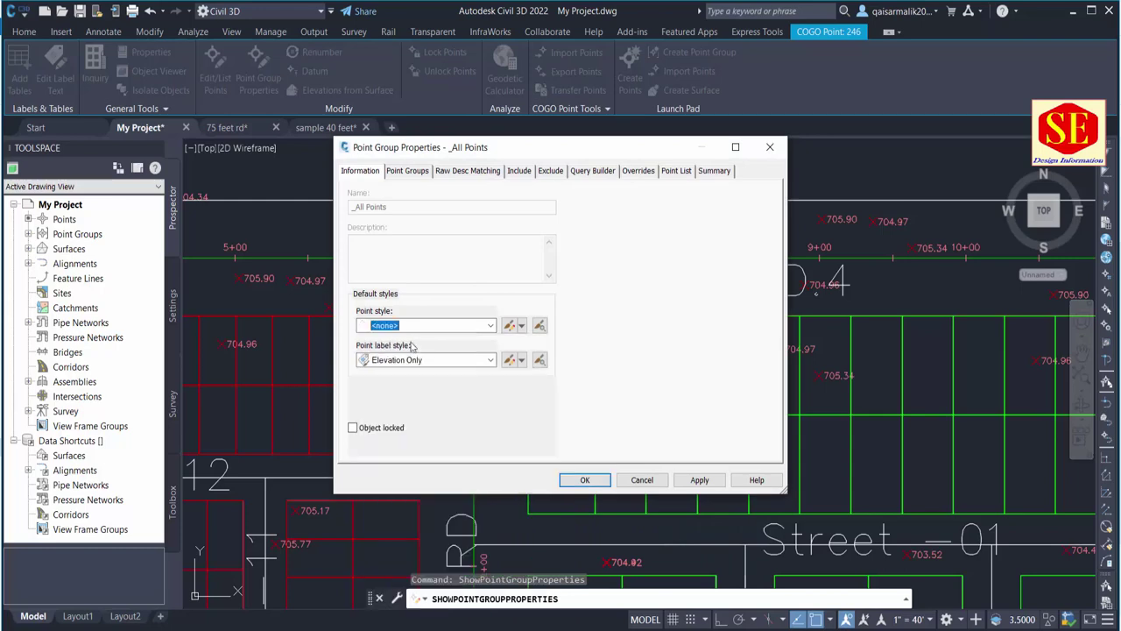
left_click(430, 360)
left_click(408, 372)
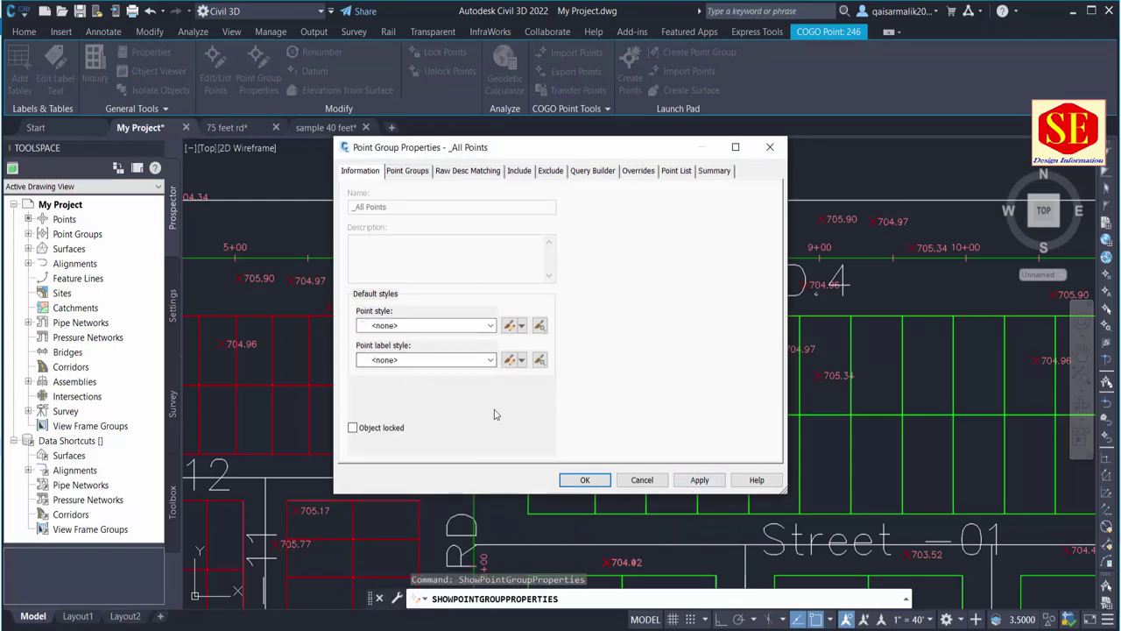
left_click(699, 480)
left_click(585, 480)
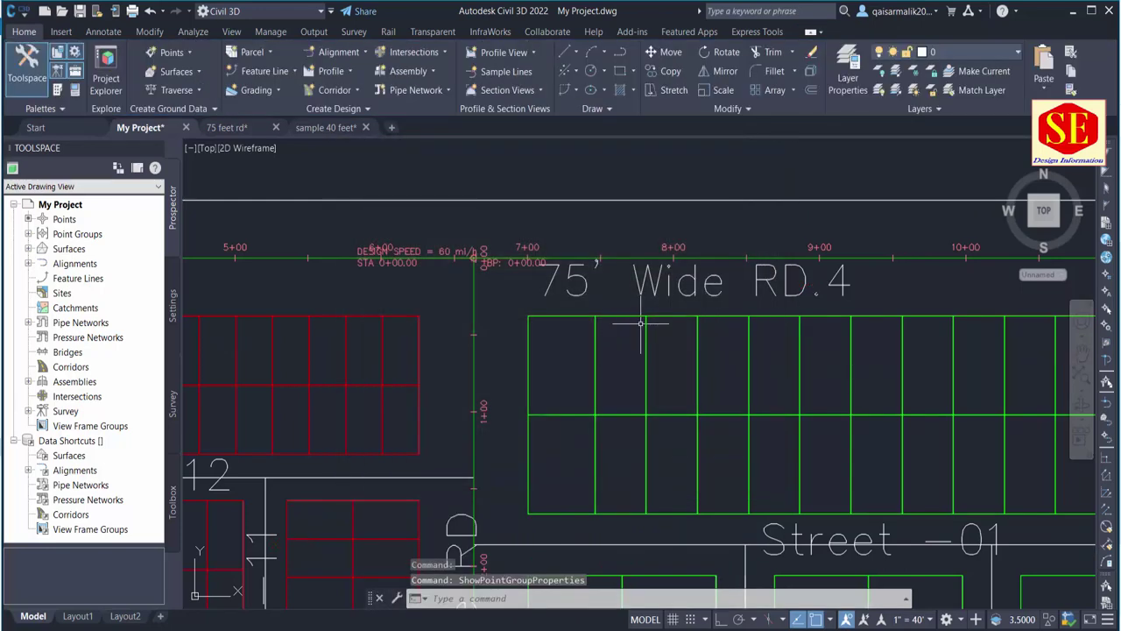
scroll(592, 307, "down", 5)
scroll(592, 307, "up", 3)
scroll(592, 306, "up", 4)
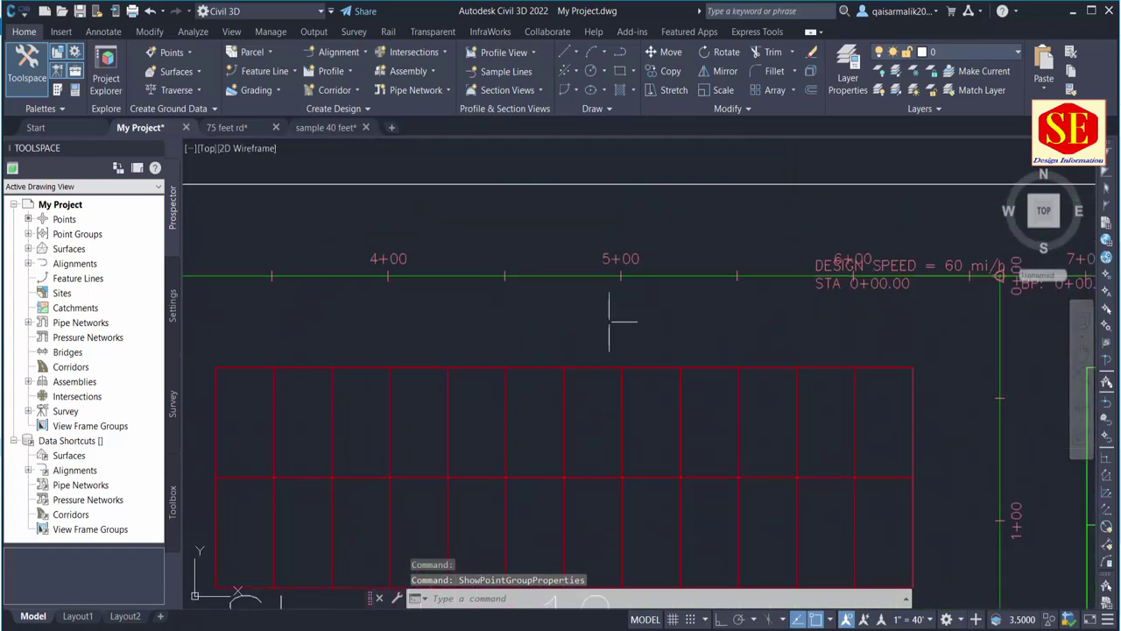
scroll(309, 302, "down", 6)
middle_click_drag(791, 313, 341, 224)
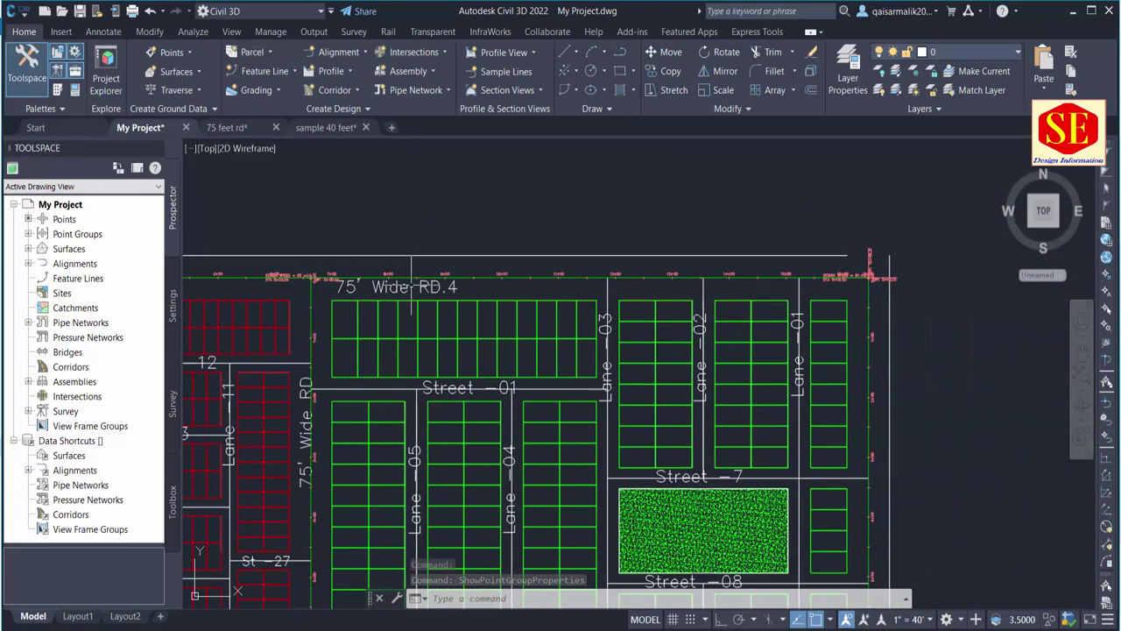
scroll(474, 270, "up", 2)
scroll(473, 269, "up", 1)
scroll(474, 270, "down", 2)
scroll(474, 270, "down", 2)
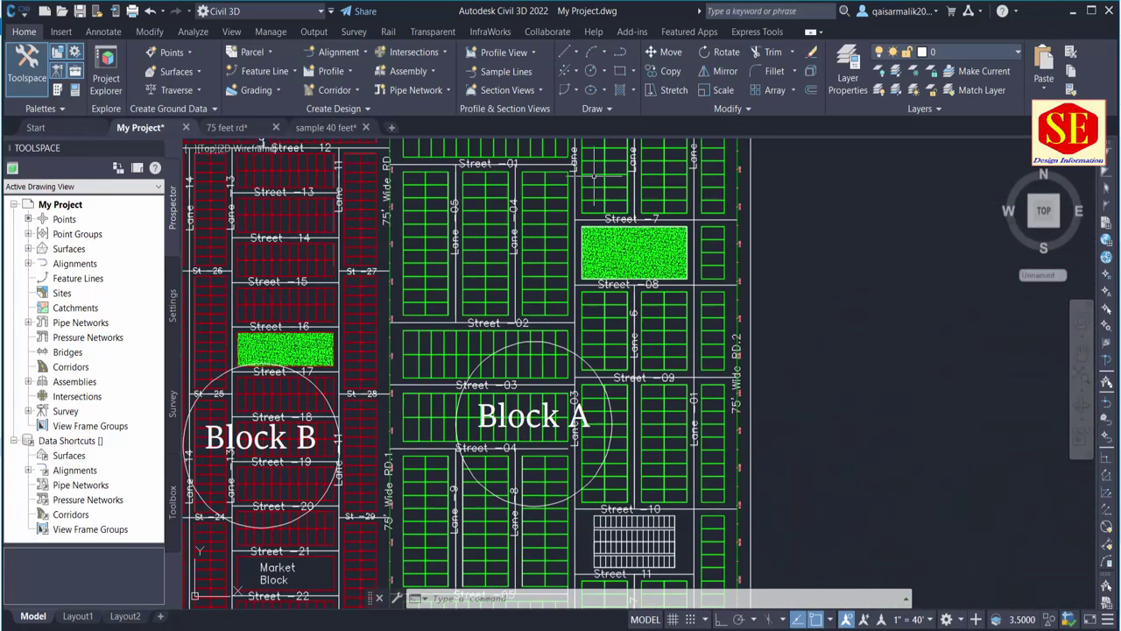
scroll(490, 350, "down", 1)
scroll(535, 578, "up", 2)
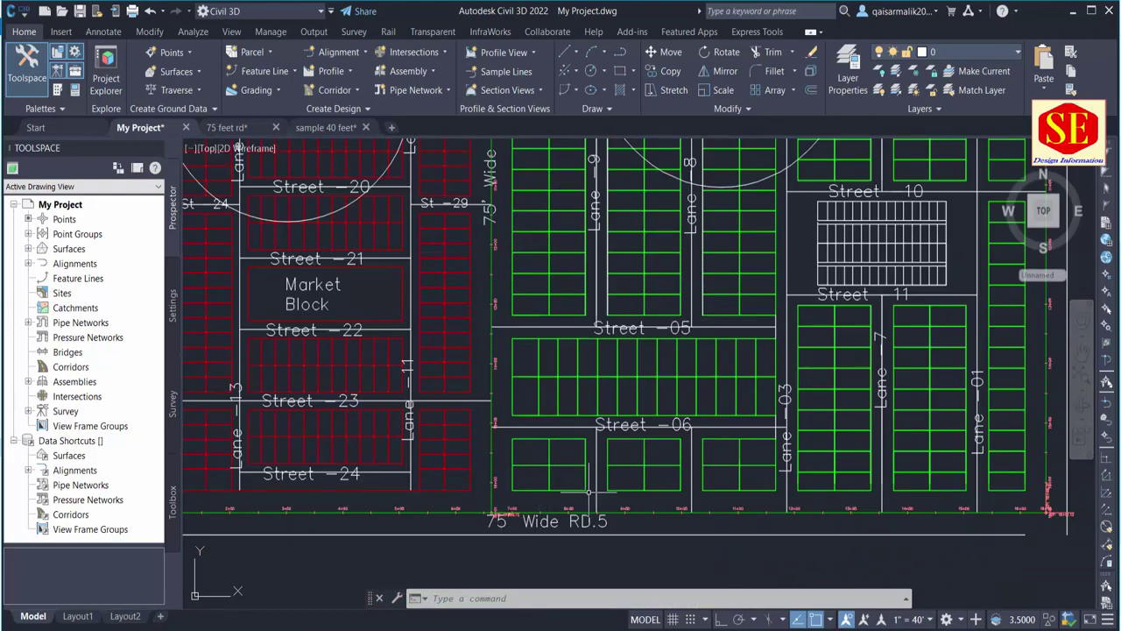
scroll(701, 412, "down", 3)
scroll(707, 412, "up", 3)
scroll(710, 297, "up", 2)
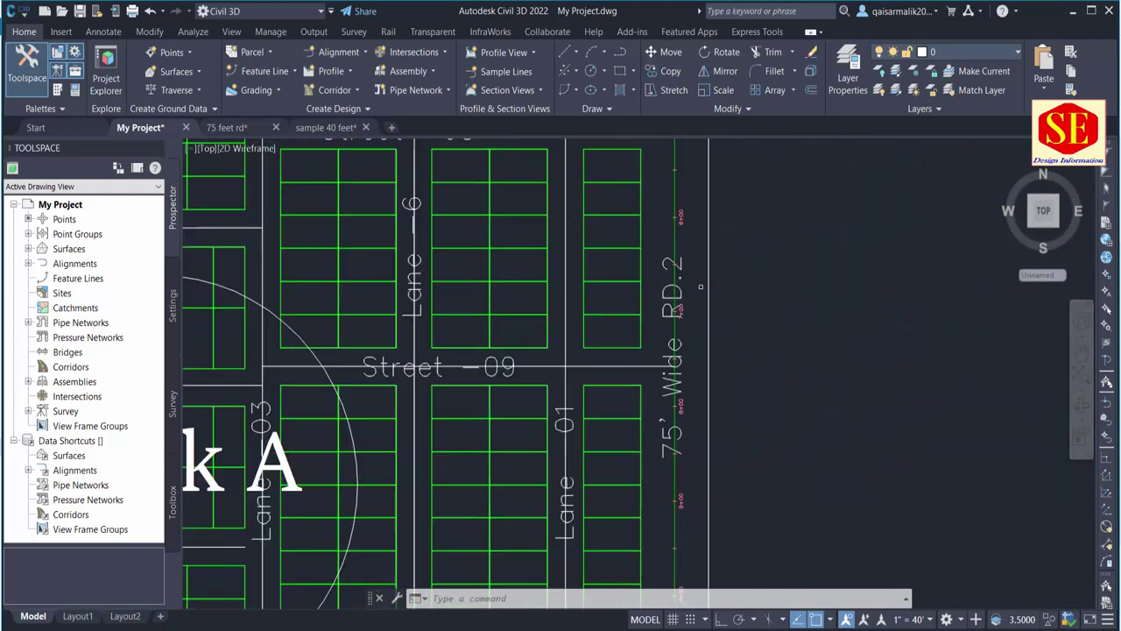
scroll(714, 289, "down", 3)
scroll(312, 295, "up", 2)
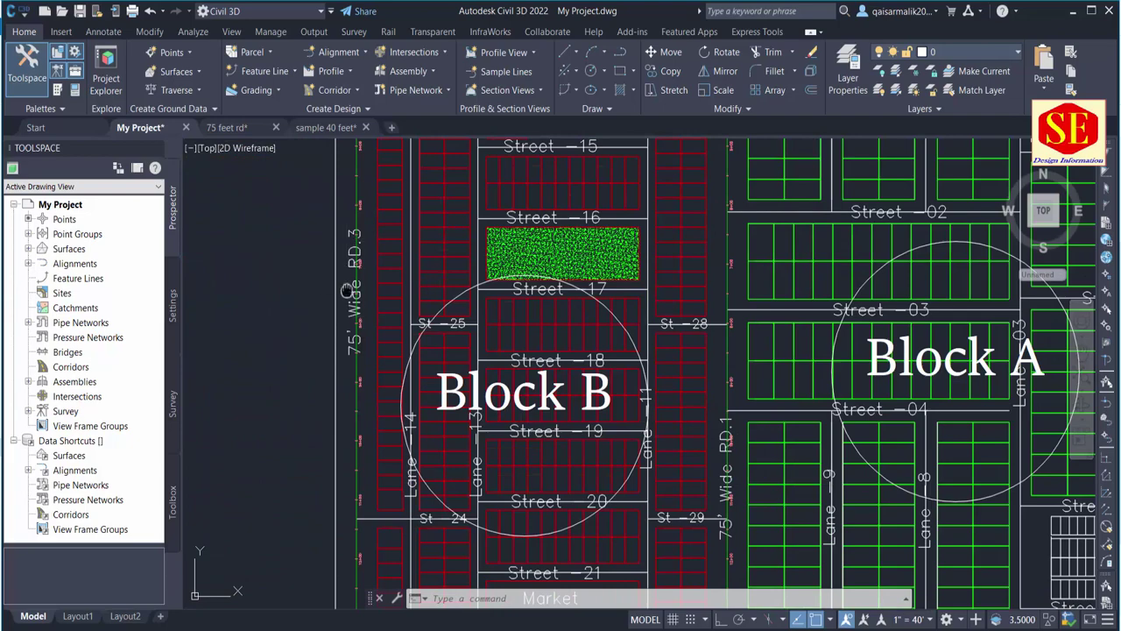
middle_click_drag(347, 289, 361, 439)
scroll(382, 396, "down", 3)
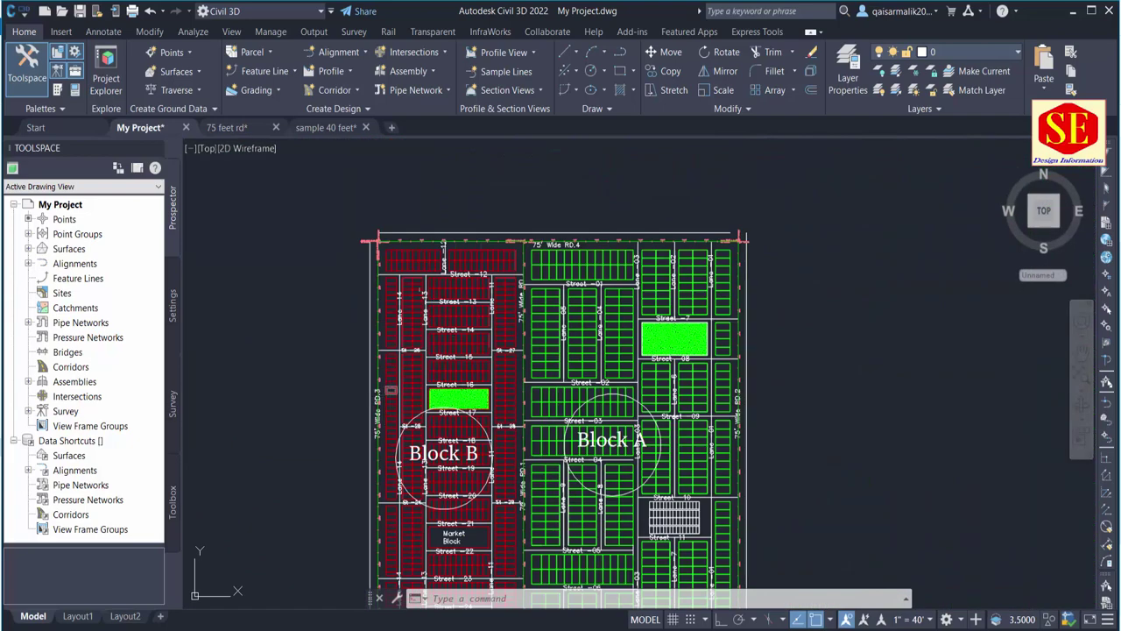
middle_click_drag(736, 464, 736, 425)
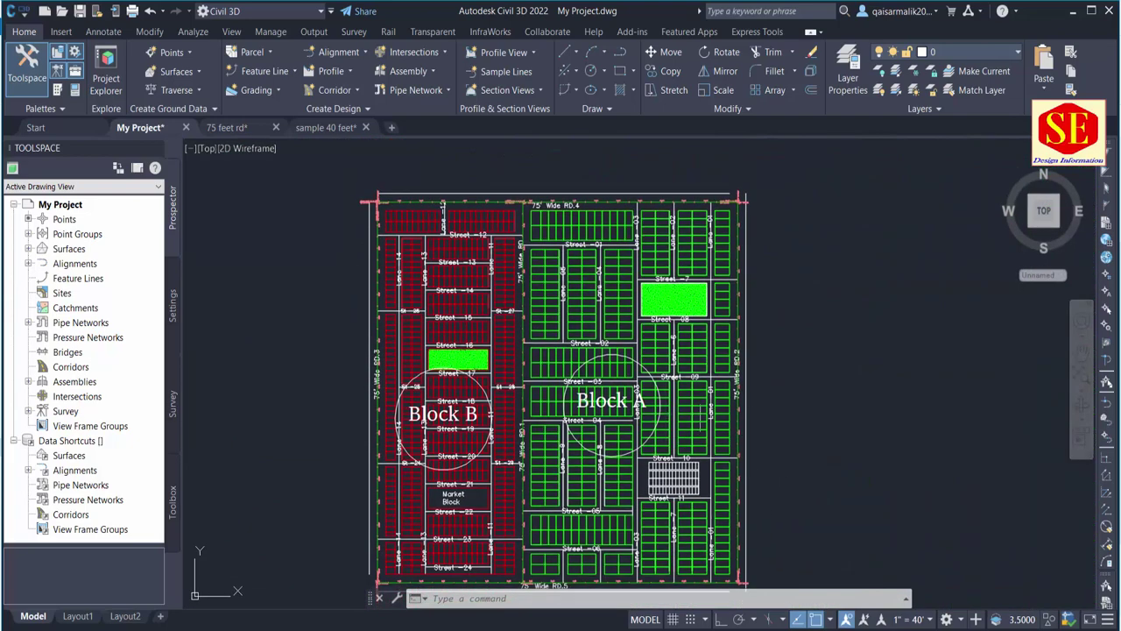
middle_click_drag(498, 286, 501, 368)
scroll(440, 293, "up", 2)
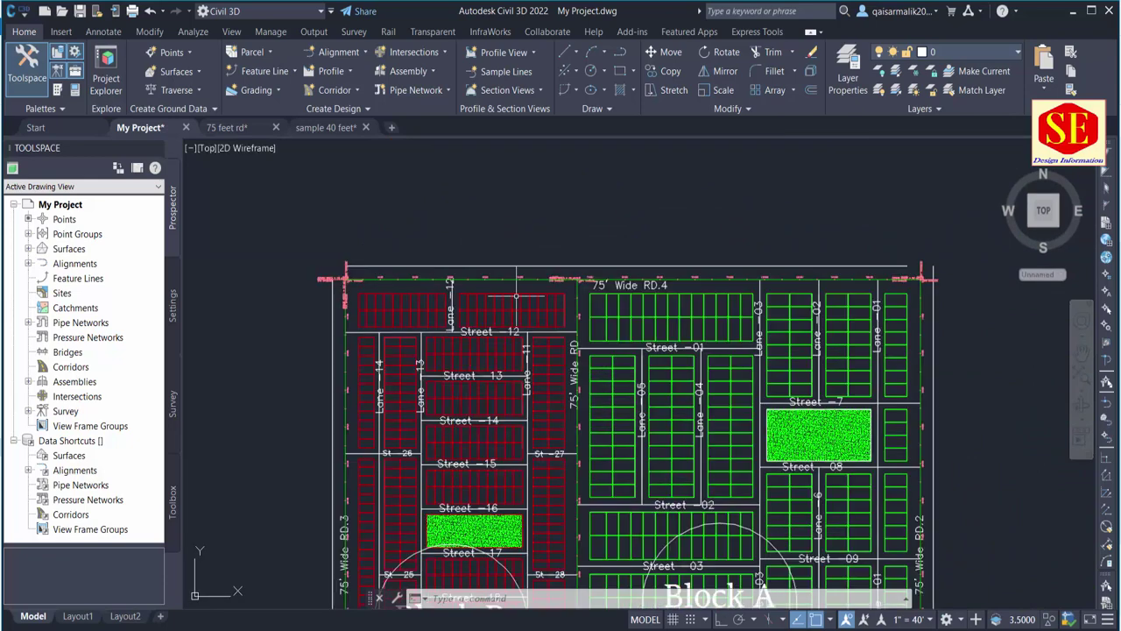
scroll(680, 302, "up", 1)
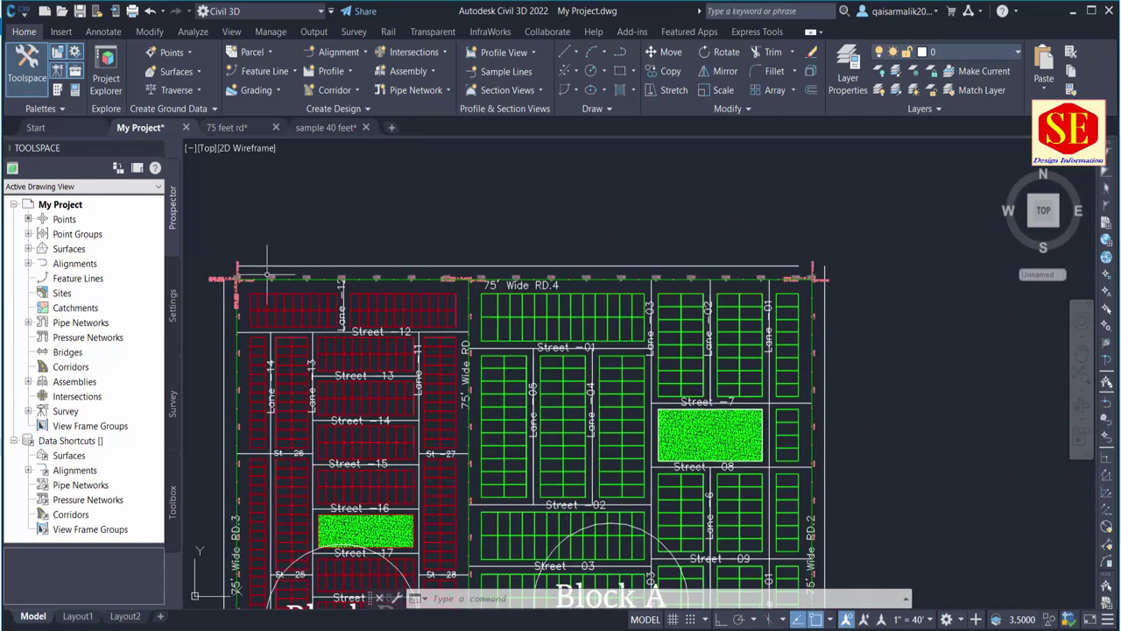
scroll(267, 277, "up", 1)
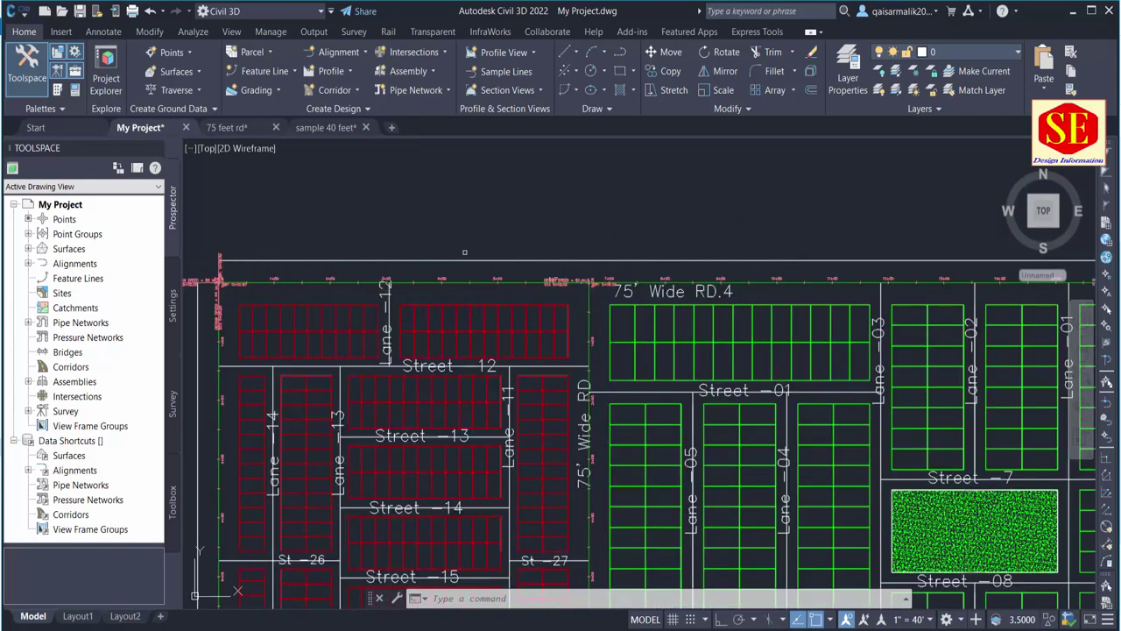
scroll(441, 227, "down", 3)
middle_click_drag(759, 394, 601, 268)
scroll(898, 469, "up", 2)
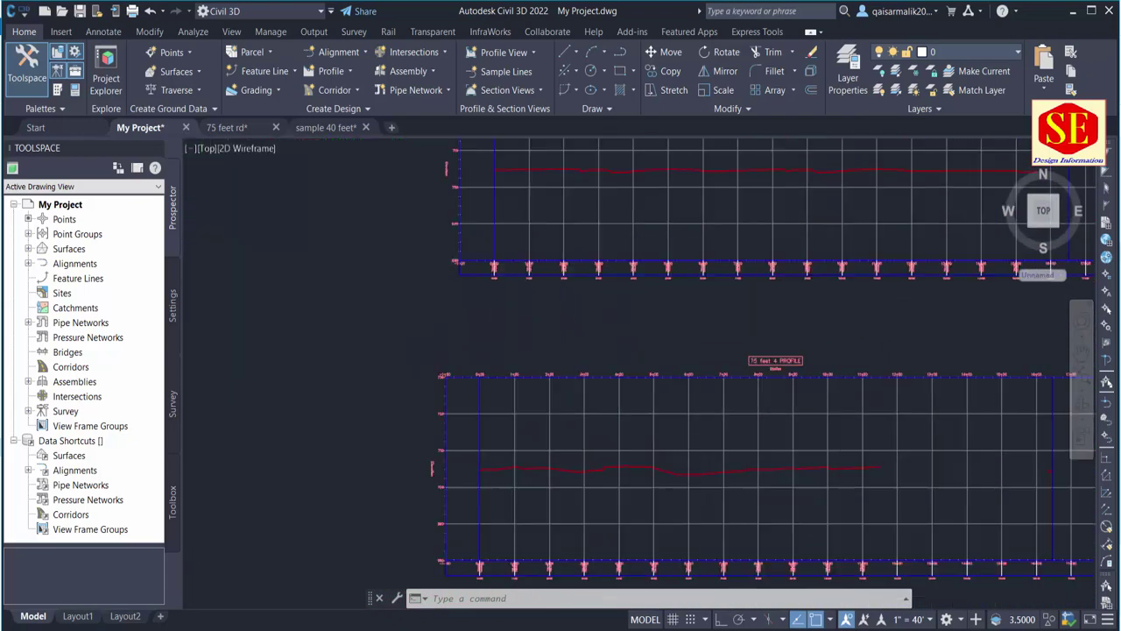
scroll(839, 388, "up", 1)
scroll(761, 336, "up", 2)
scroll(746, 263, "down", 2)
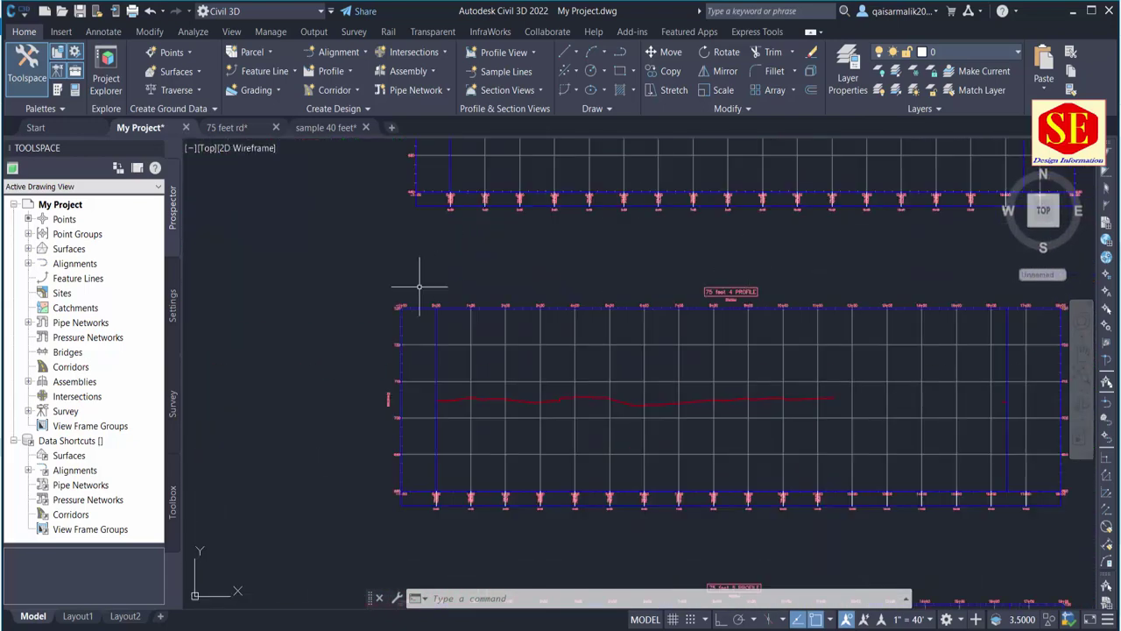
left_click(332, 280)
left_click(906, 478)
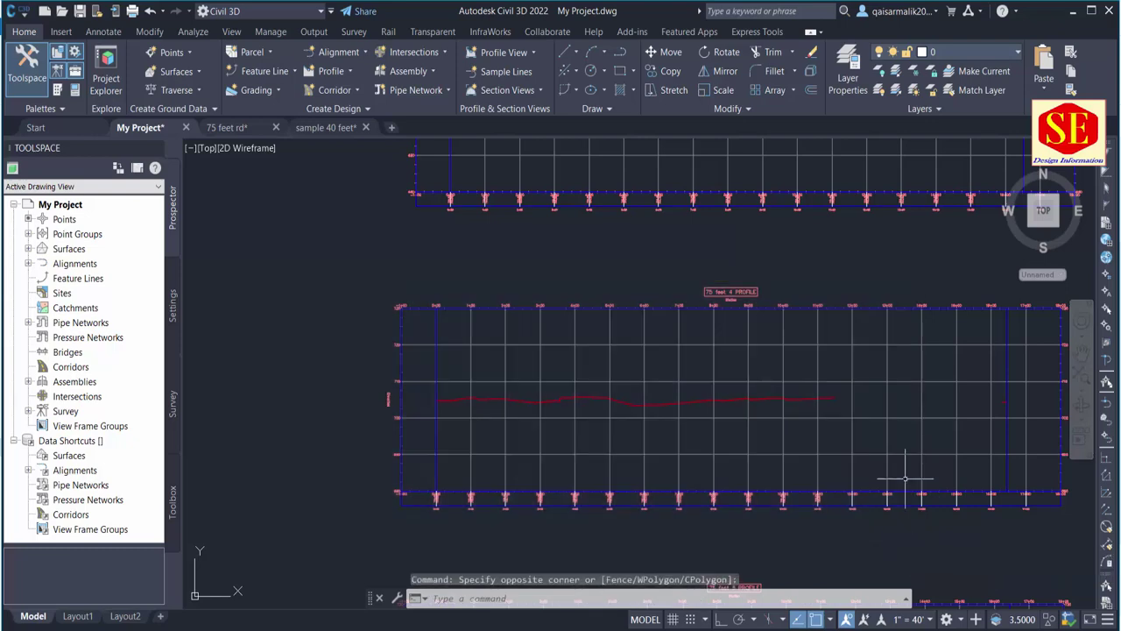
key("Escape")
scroll(744, 402, "down", 5)
scroll(765, 418, "up", 2)
scroll(765, 418, "up", 3)
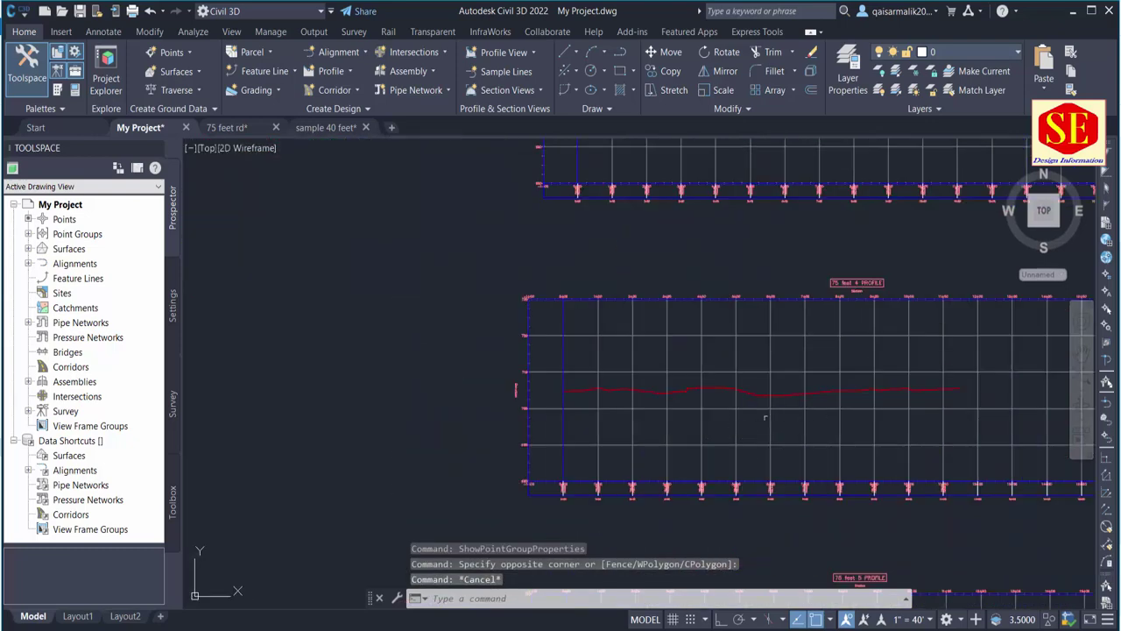
middle_click_drag(715, 380, 889, 446)
scroll(565, 311, "down", 2)
middle_click_drag(565, 311, 624, 437)
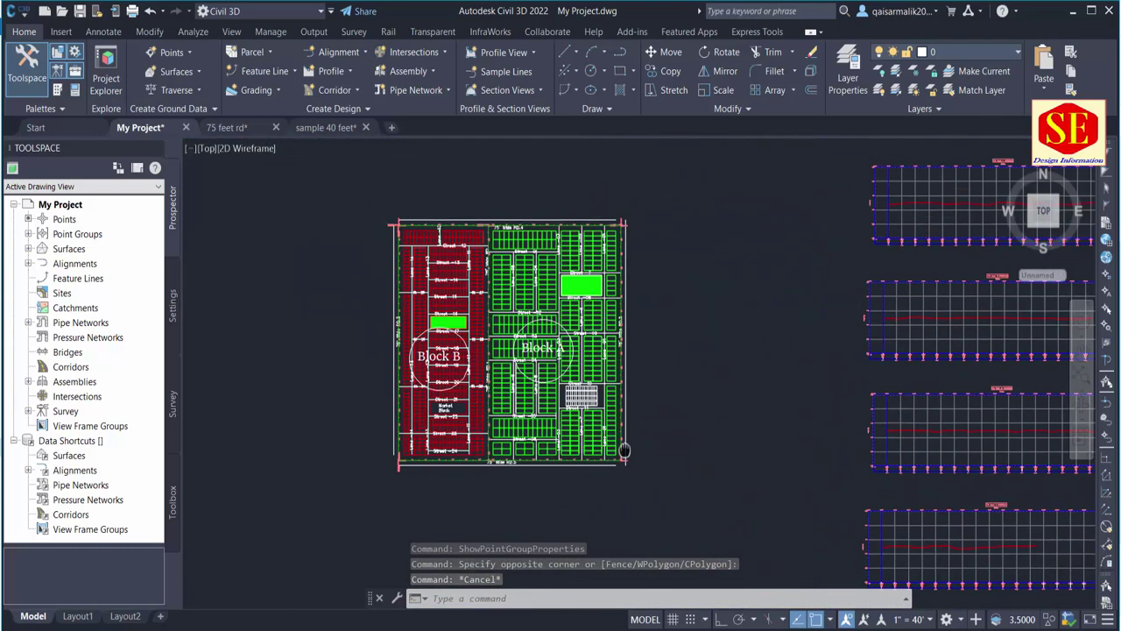
scroll(493, 336, "up", 2)
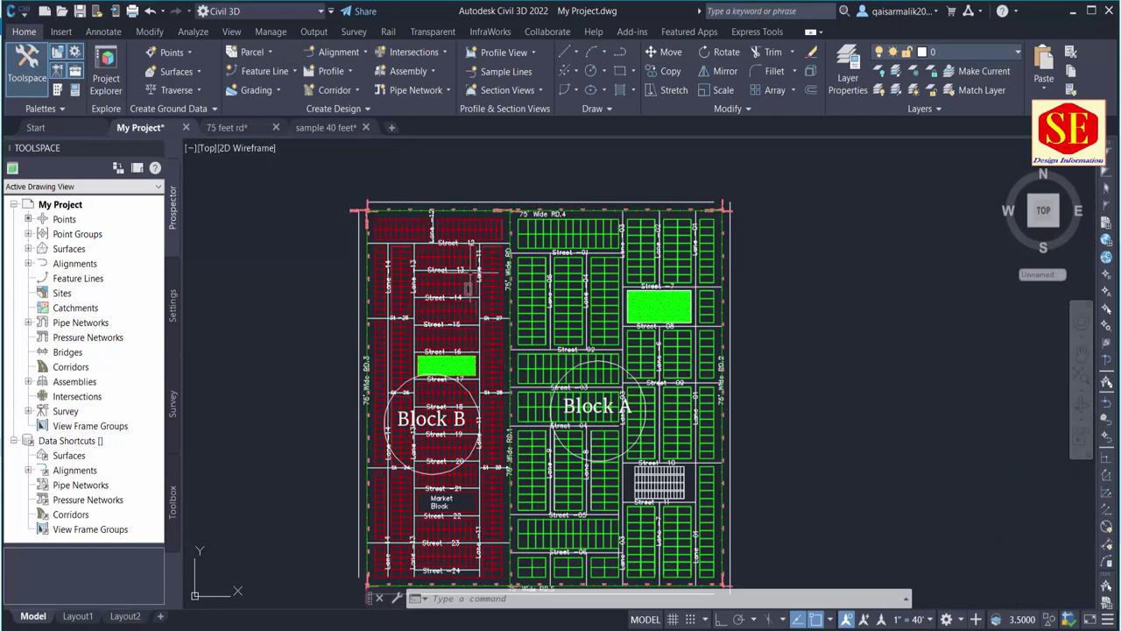
scroll(473, 281, "up", 2)
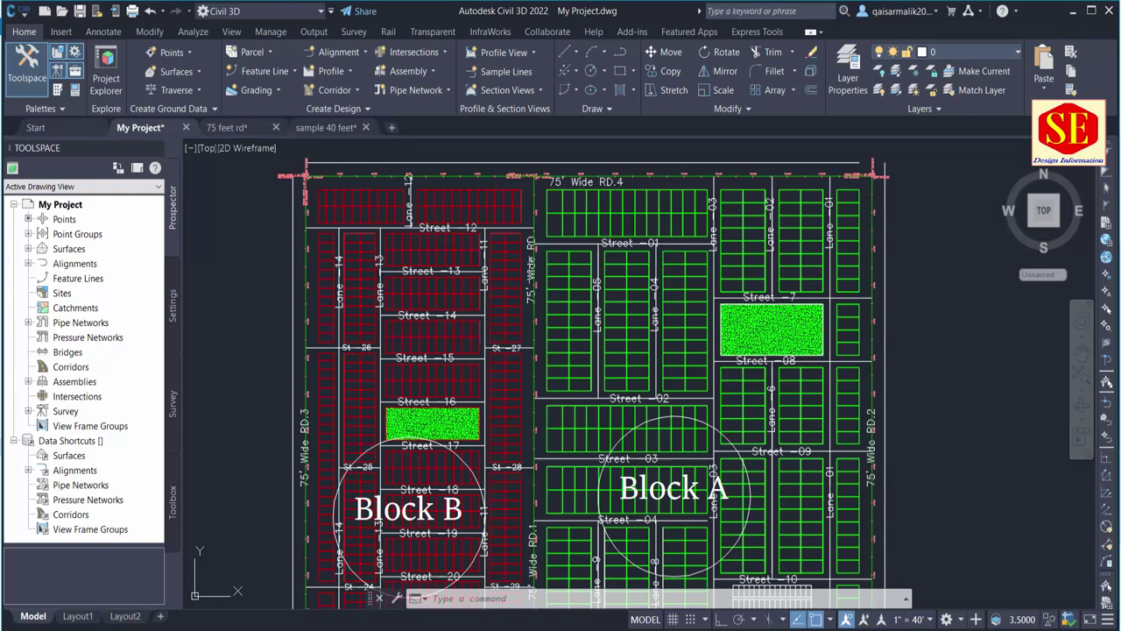
scroll(629, 219, "up", 2)
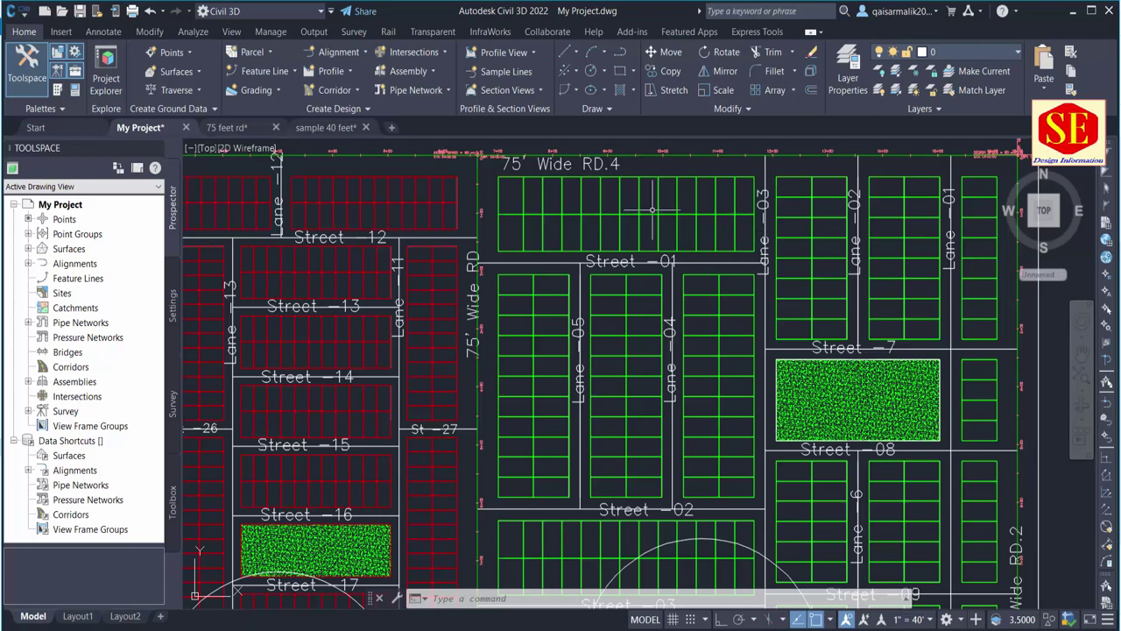
middle_click_drag(652, 210, 680, 290)
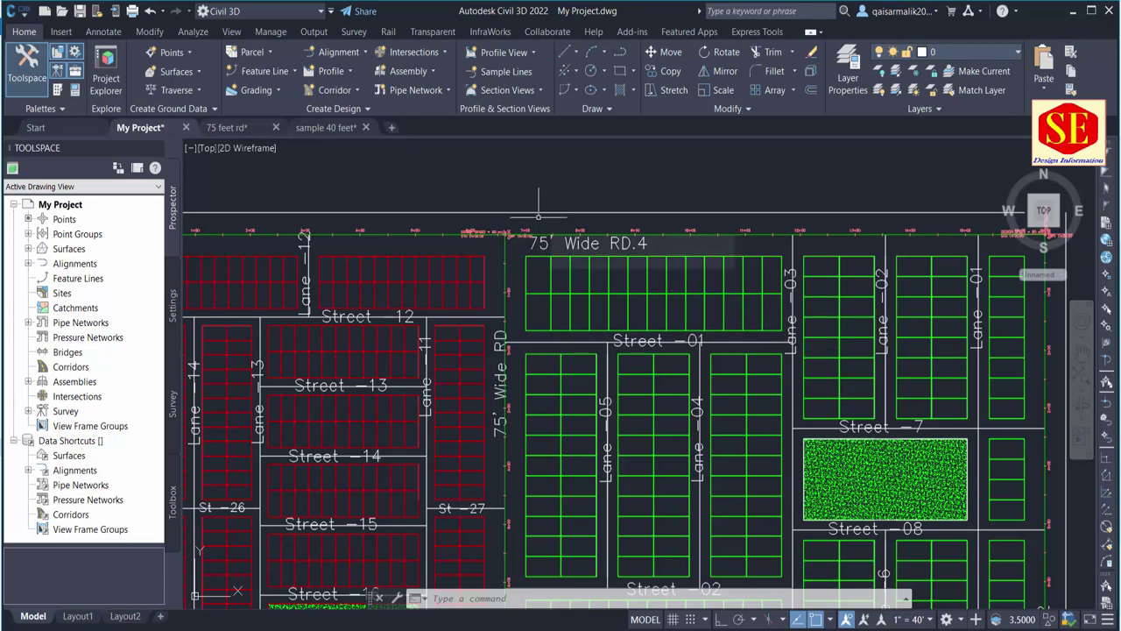
mouse_move(538, 216)
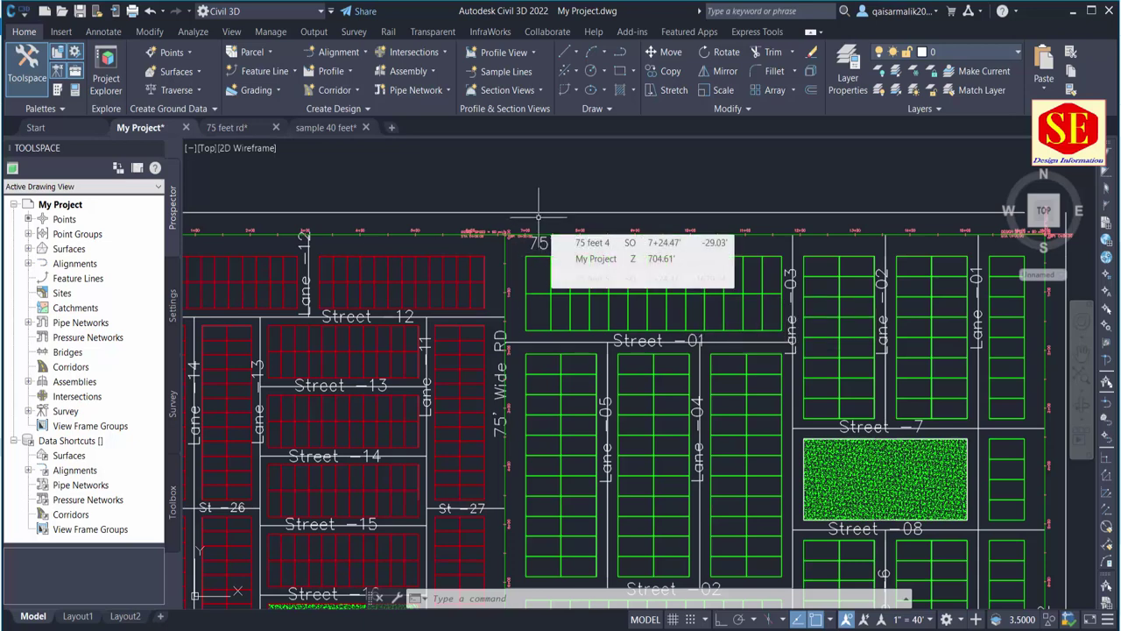
scroll(538, 213, "down", 2)
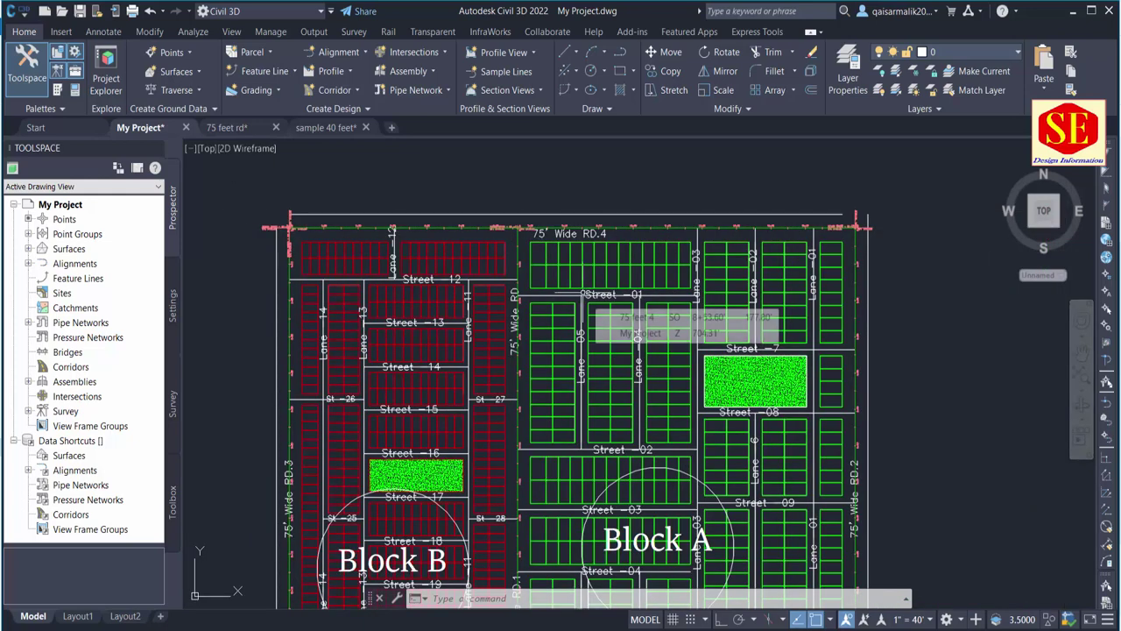
mouse_move(585, 298)
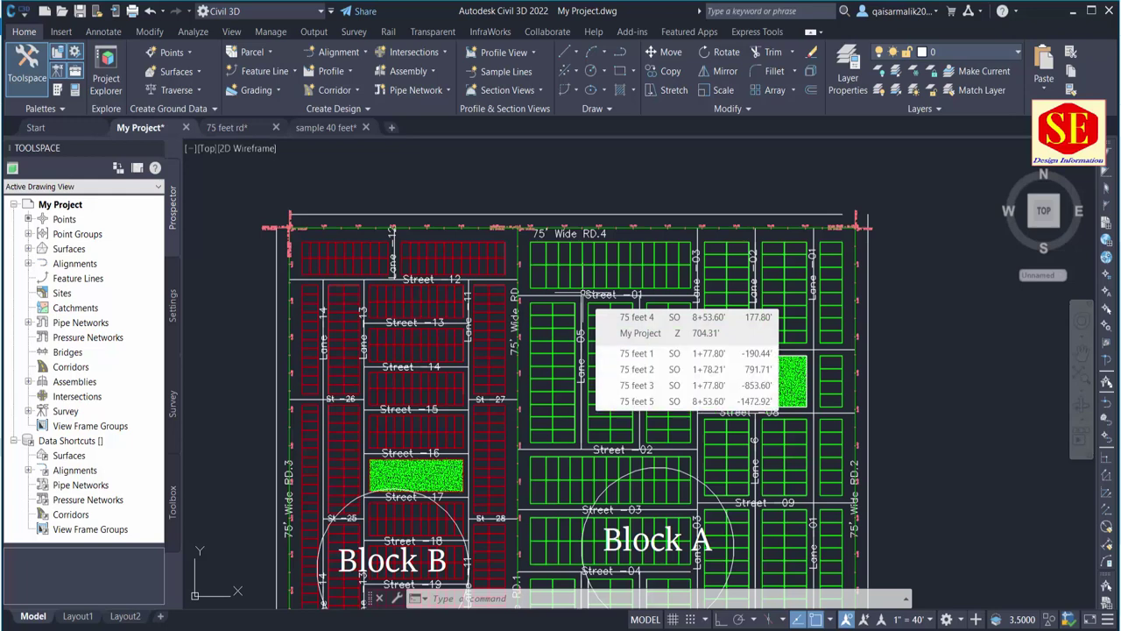
middle_click_drag(532, 368, 532, 321)
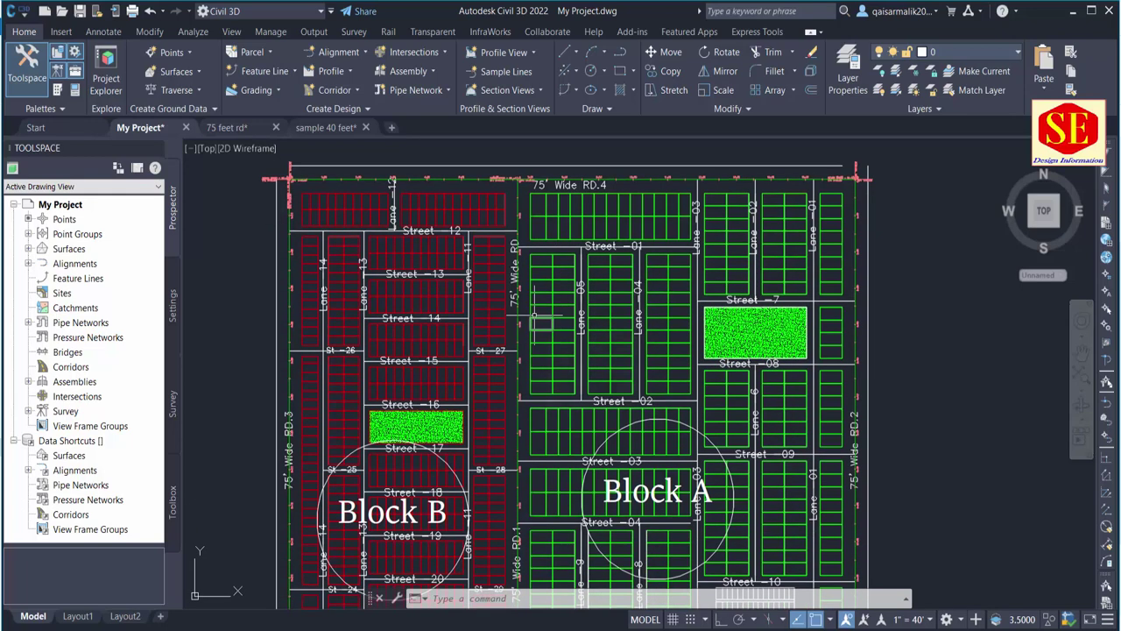
scroll(626, 303, "down", 2)
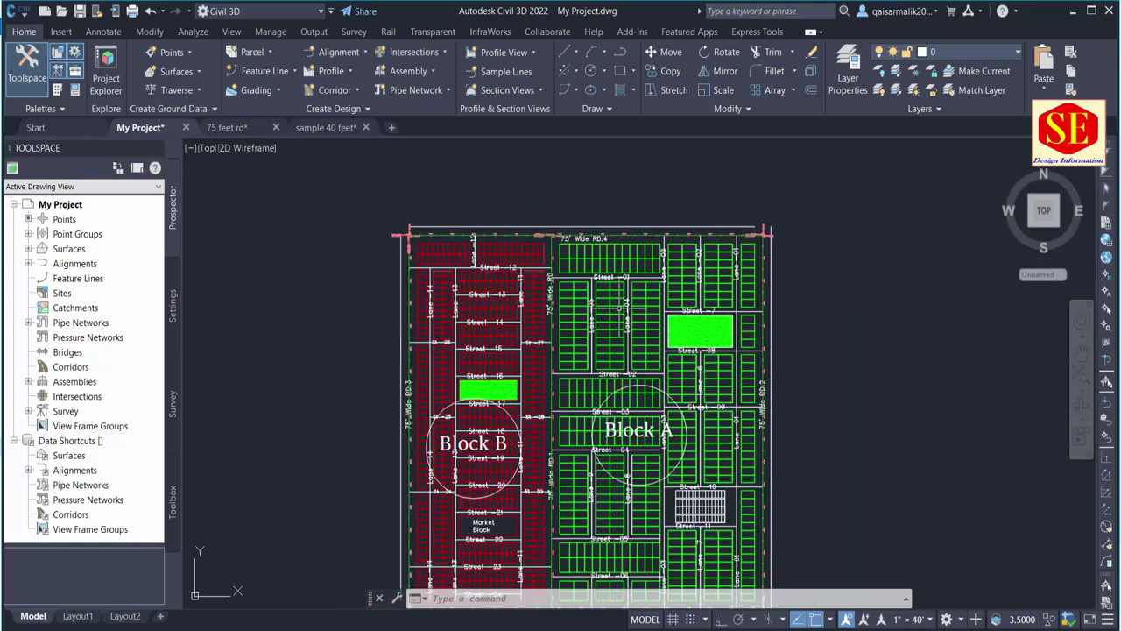
middle_click_drag(626, 303, 611, 257)
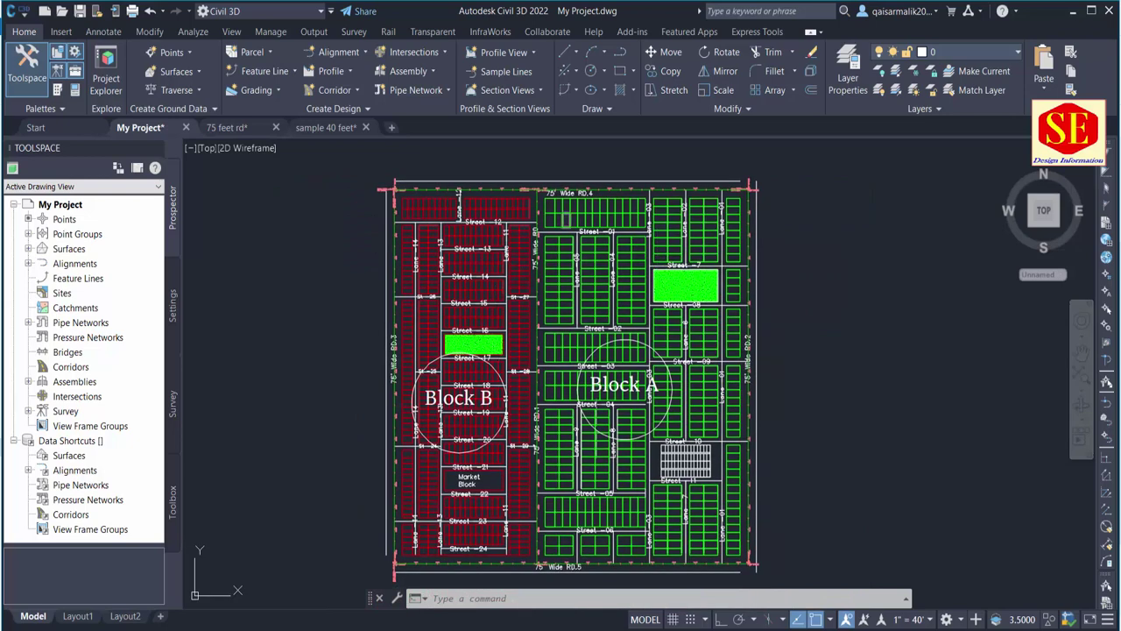
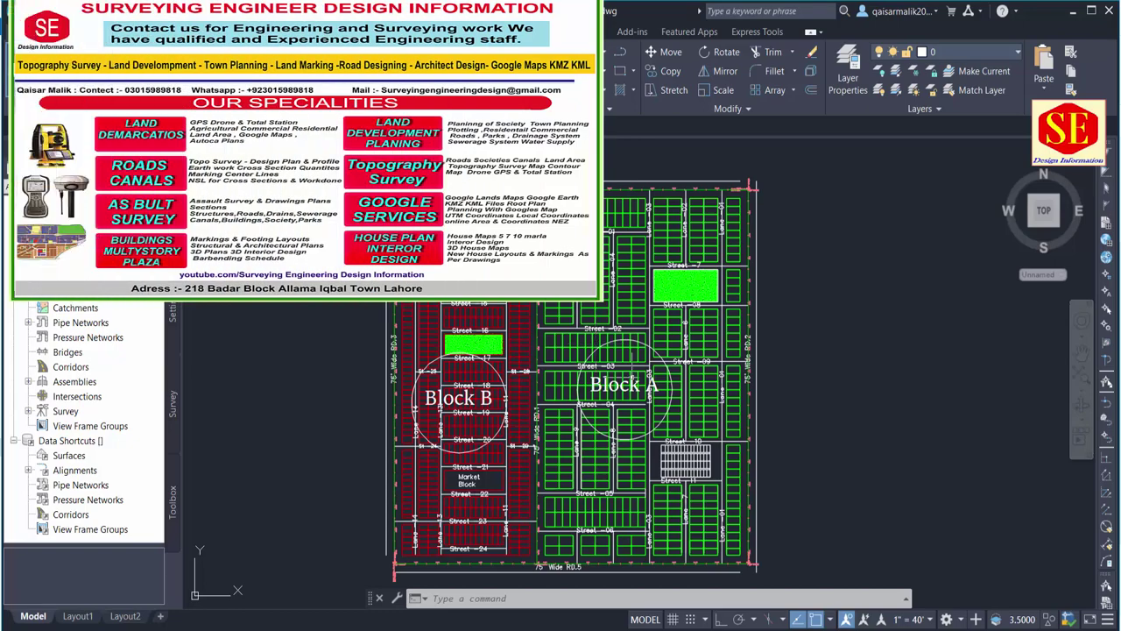
Pan and zoom from the site plan onto the 75 feet 4 PROFILE view.
middle_click_drag(624, 364, 554, 360)
scroll(643, 364, "down", 4)
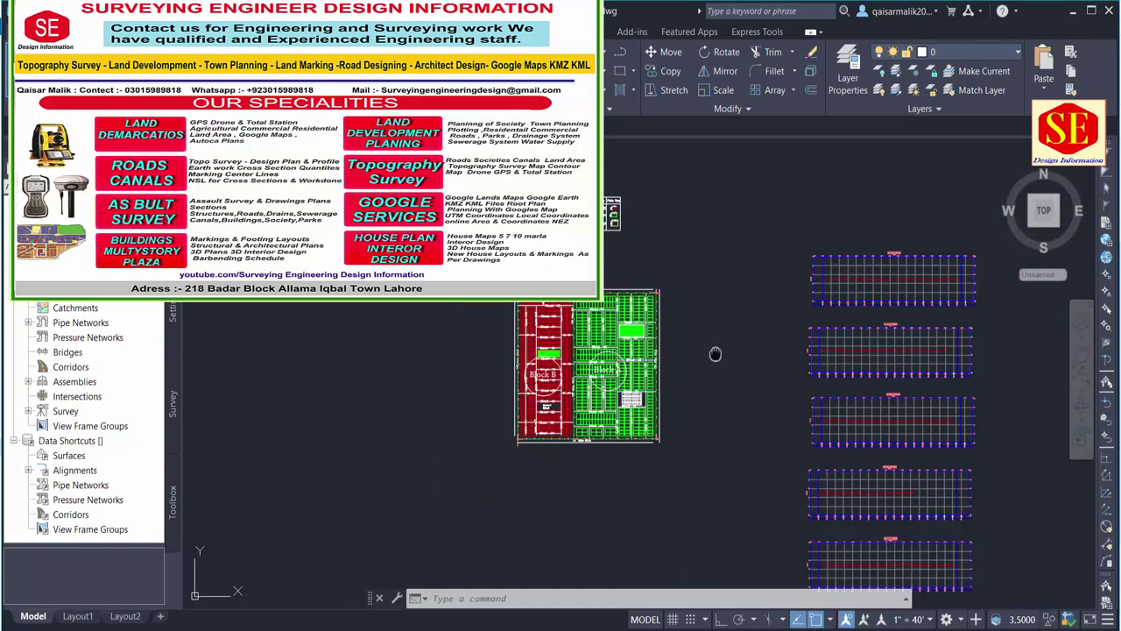
scroll(876, 411, "up", 3)
scroll(832, 420, "up", 3)
scroll(791, 438, "up", 2)
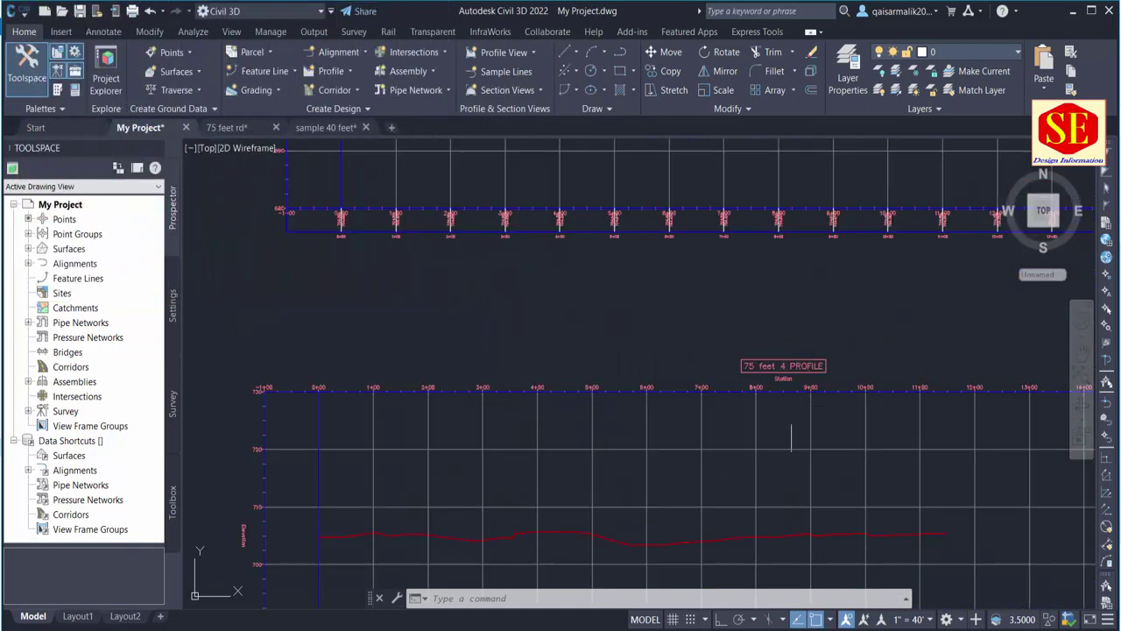
middle_click_drag(791, 438, 791, 330)
middle_click_drag(450, 426, 527, 364)
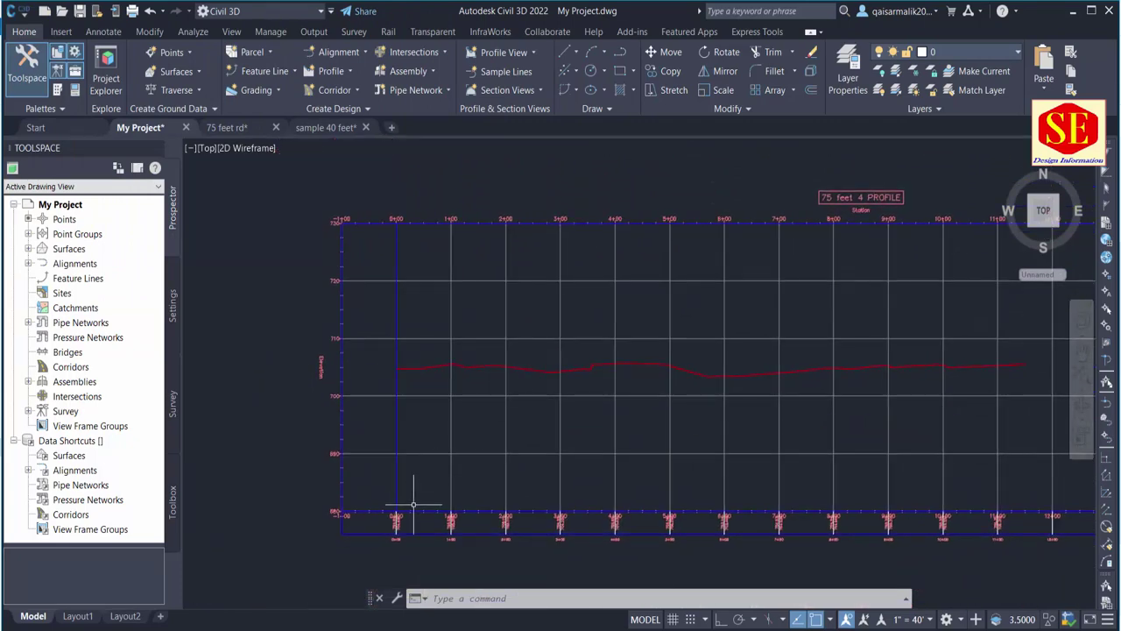
scroll(413, 505, "up", 7)
scroll(389, 513, "up", 1)
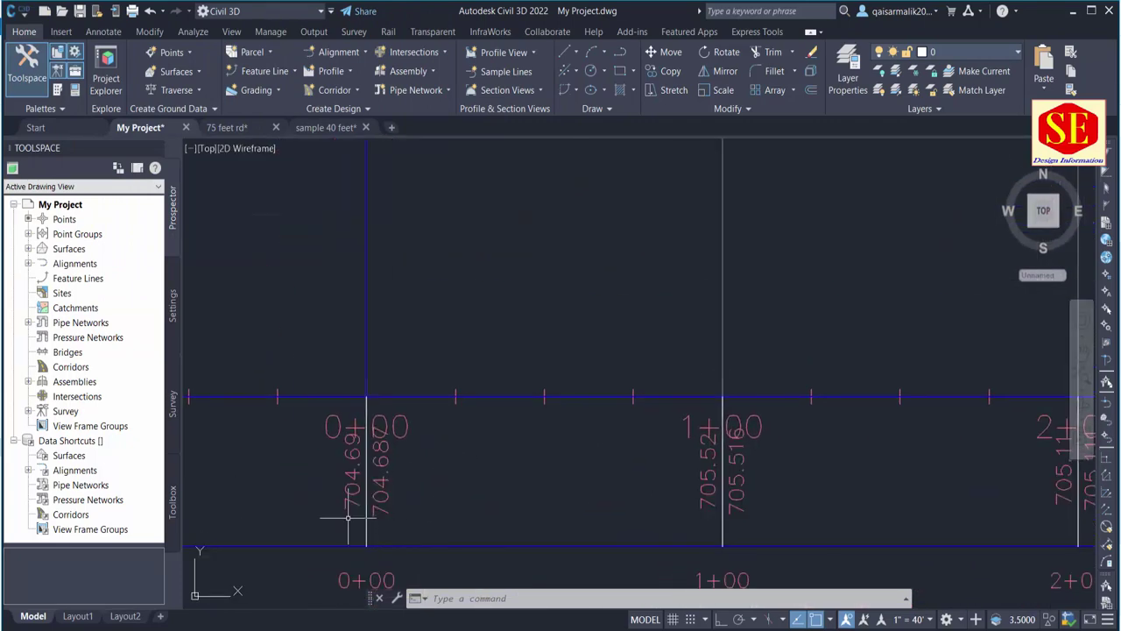
scroll(337, 434, "down", 6)
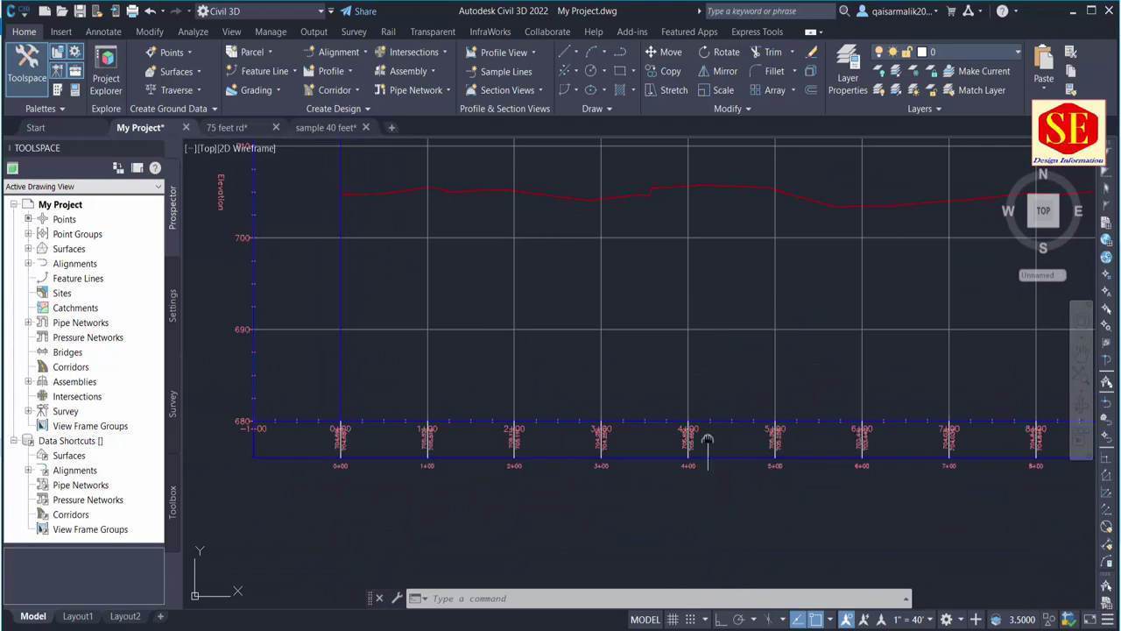
Read the ground elevation labels from stations 3+00 to 13+00, then zoom to the whole profile grid.
middle_click_drag(708, 438, 332, 430)
scroll(806, 430, "up", 1)
scroll(789, 441, "up", 1)
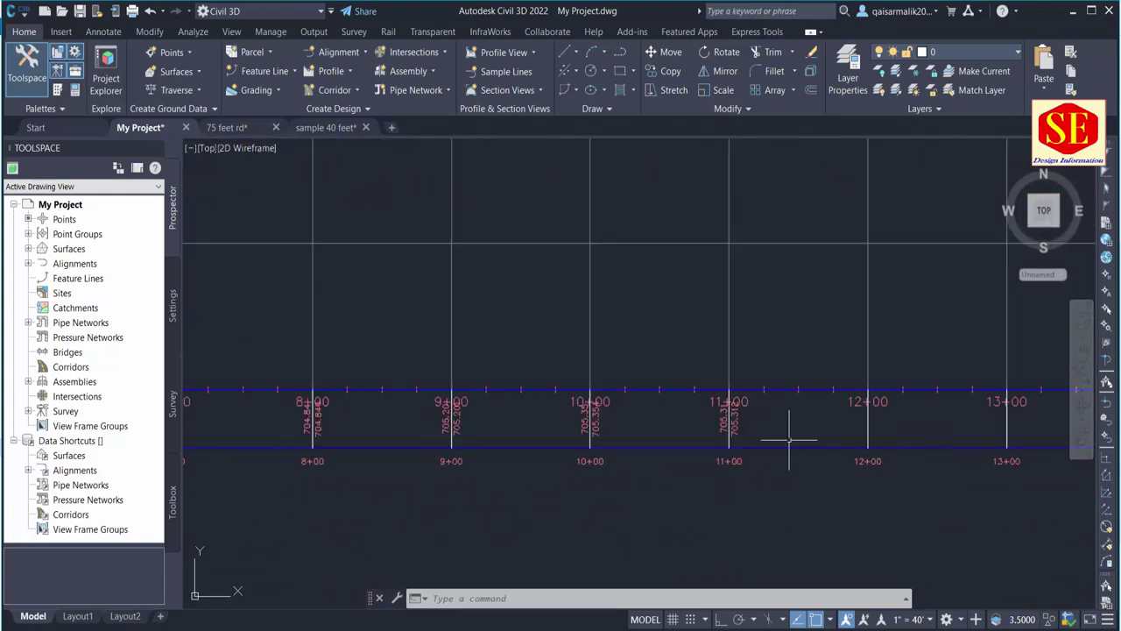
scroll(789, 441, "up", 3)
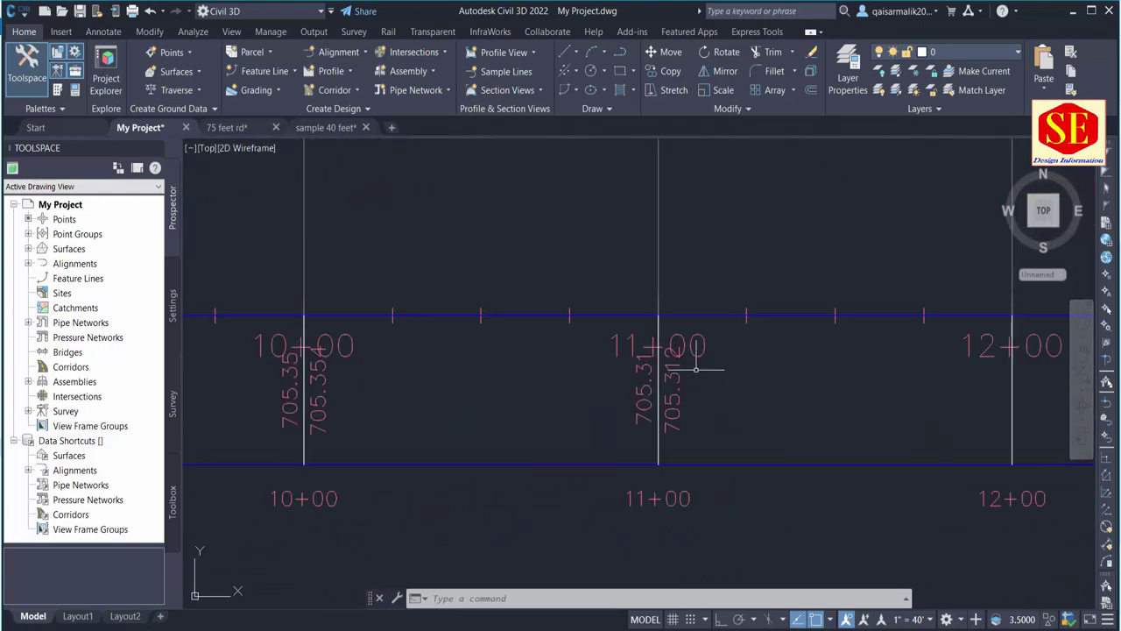
scroll(713, 388, "down", 3)
middle_click_drag(696, 380, 913, 395)
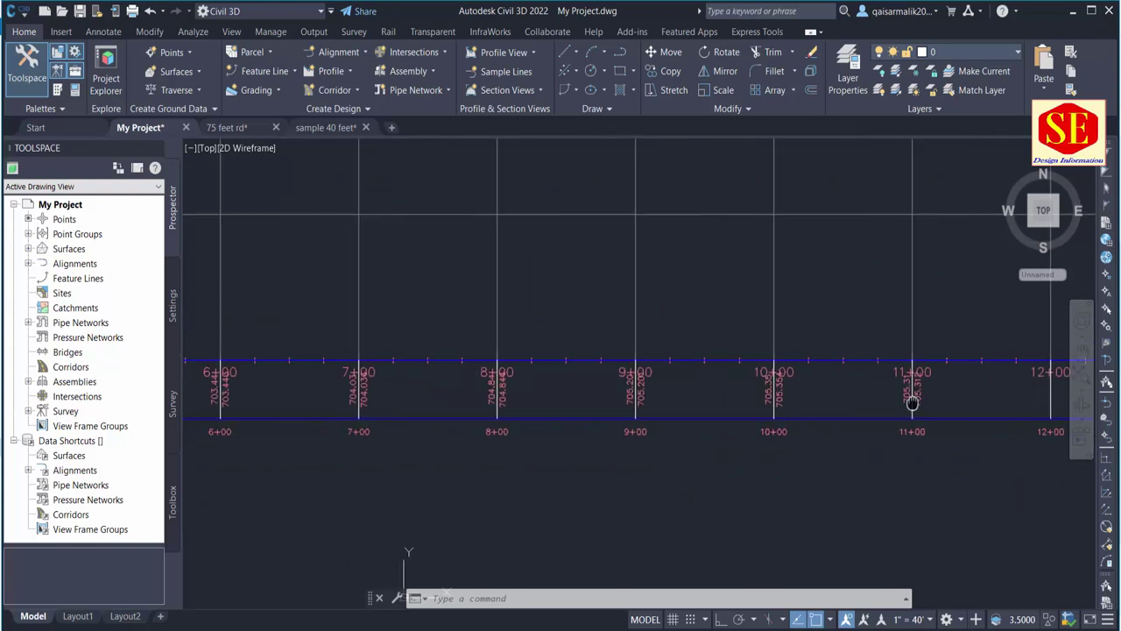
mouse_move(571, 425)
middle_mouse_down()
mouse_move(507, 423)
mouse_move(596, 441)
mouse_move(300, 463)
middle_mouse_up()
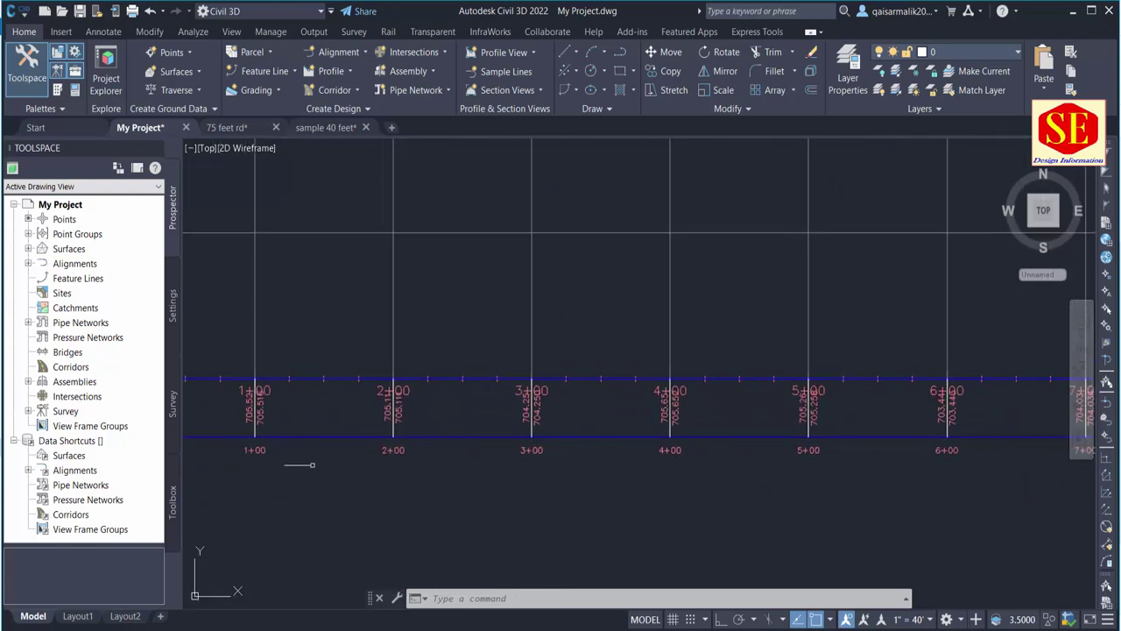
scroll(300, 462, "up", 2)
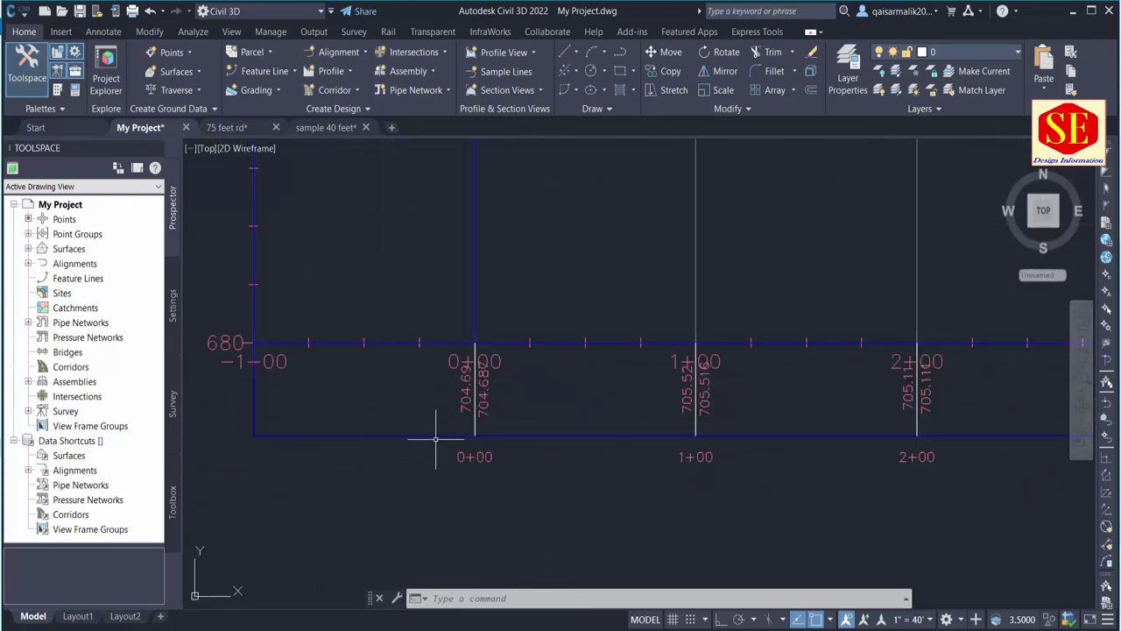
scroll(436, 438, "down", 3)
middle_click_drag(435, 438, 563, 433)
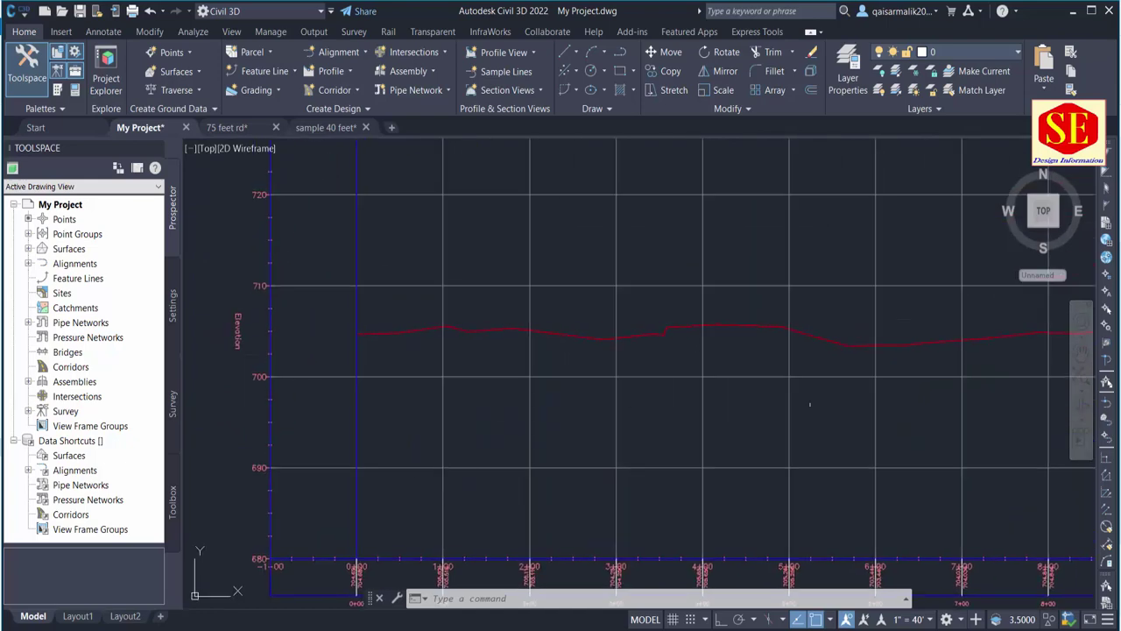
middle_click(563, 433)
middle_click(563, 433)
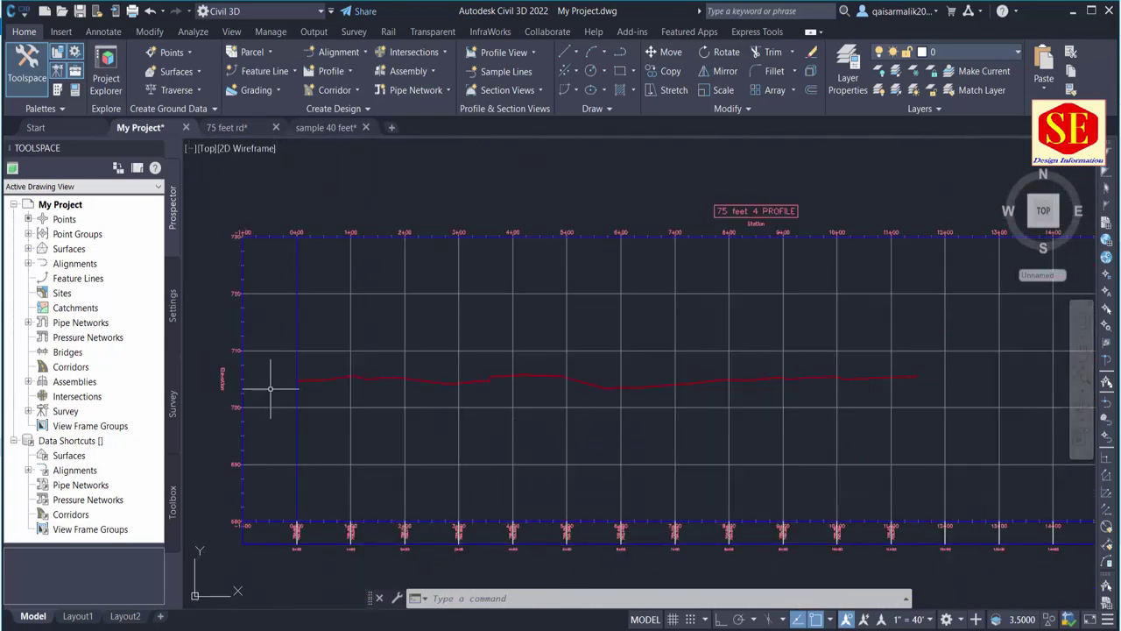
type("pl")
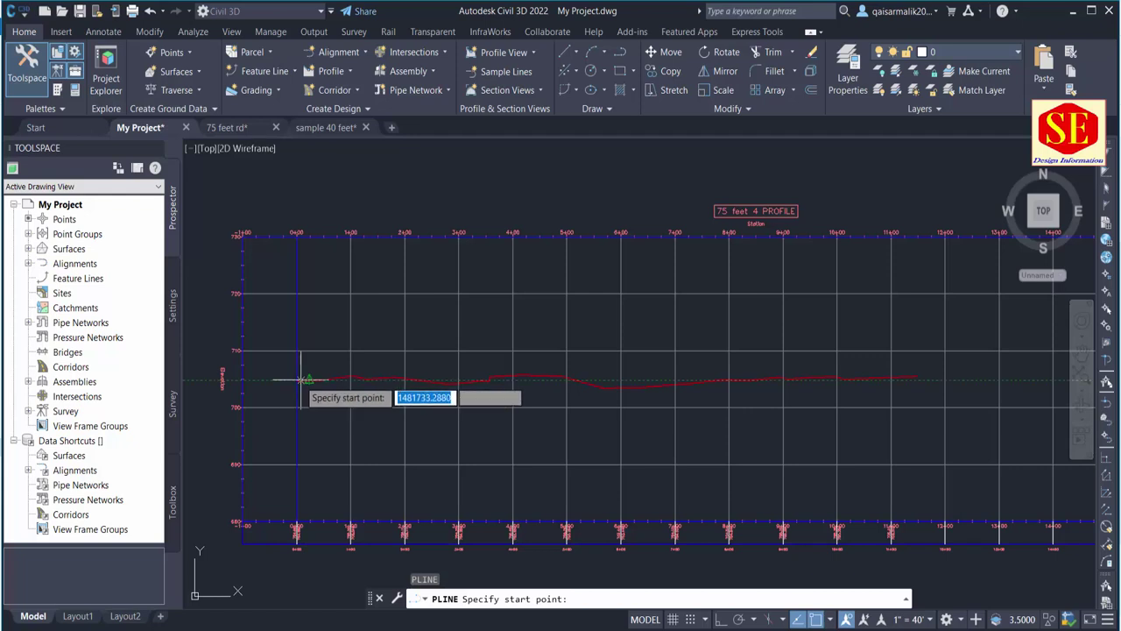
scroll(298, 386, "up", 2)
left_click(303, 377)
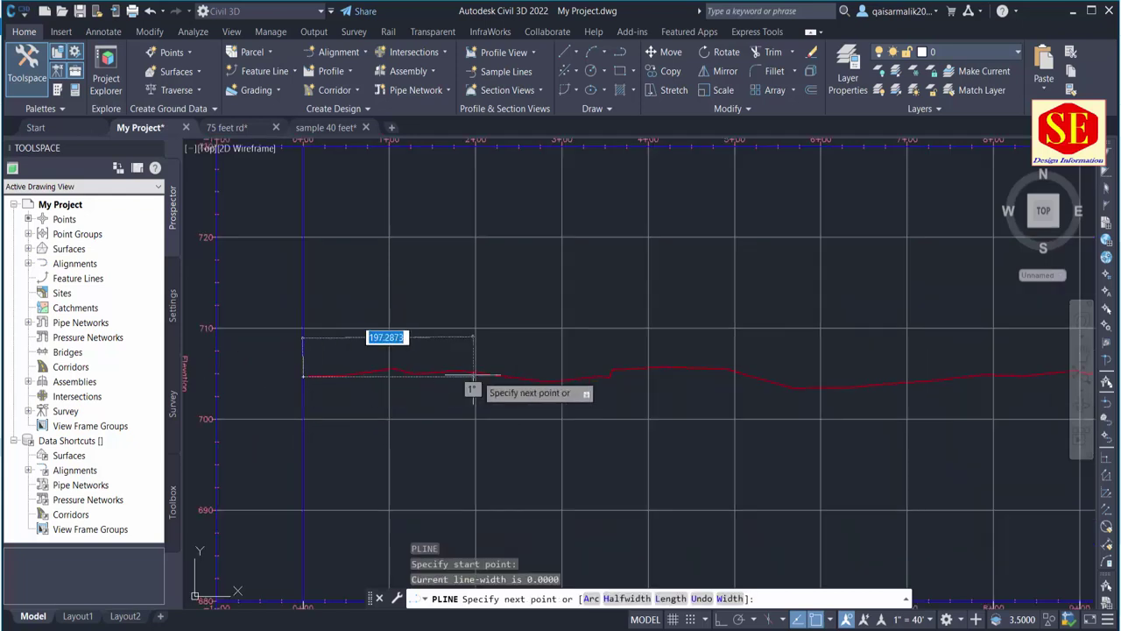
key("F8")
middle_click_drag(701, 377, 218, 376)
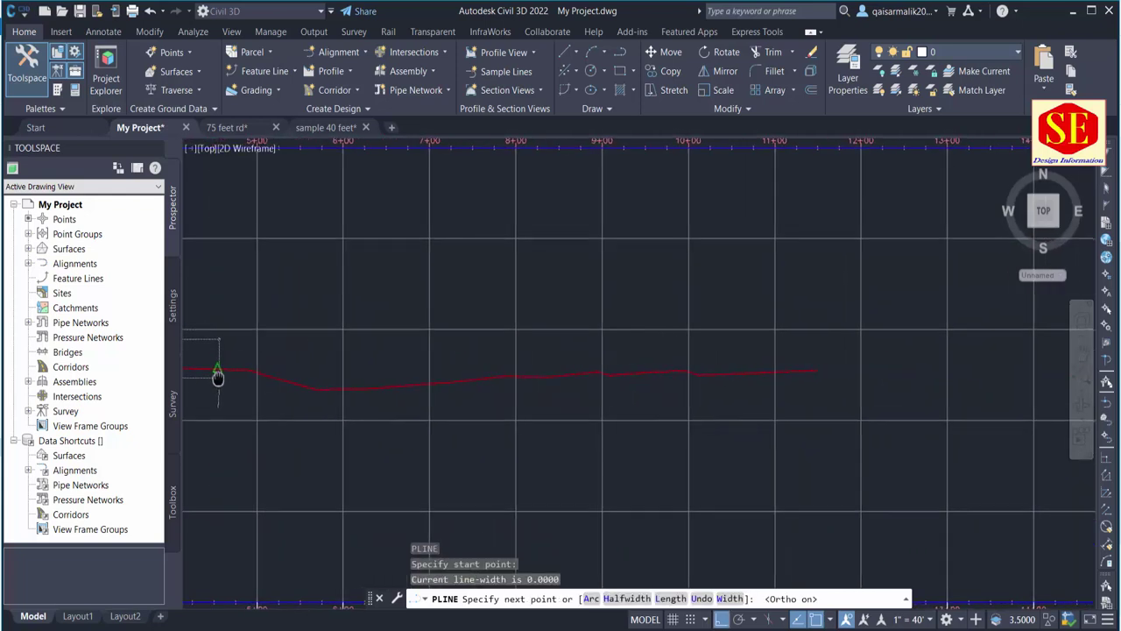
left_click(843, 375)
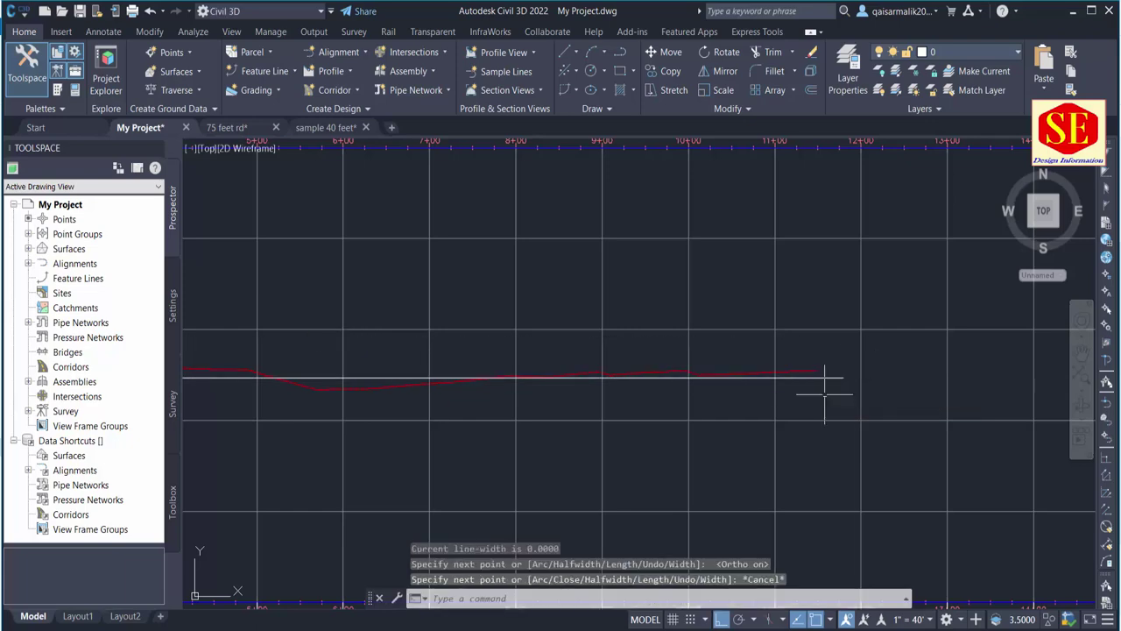
key("Escape")
left_click(838, 376)
middle_click_drag(495, 416, 499, 385)
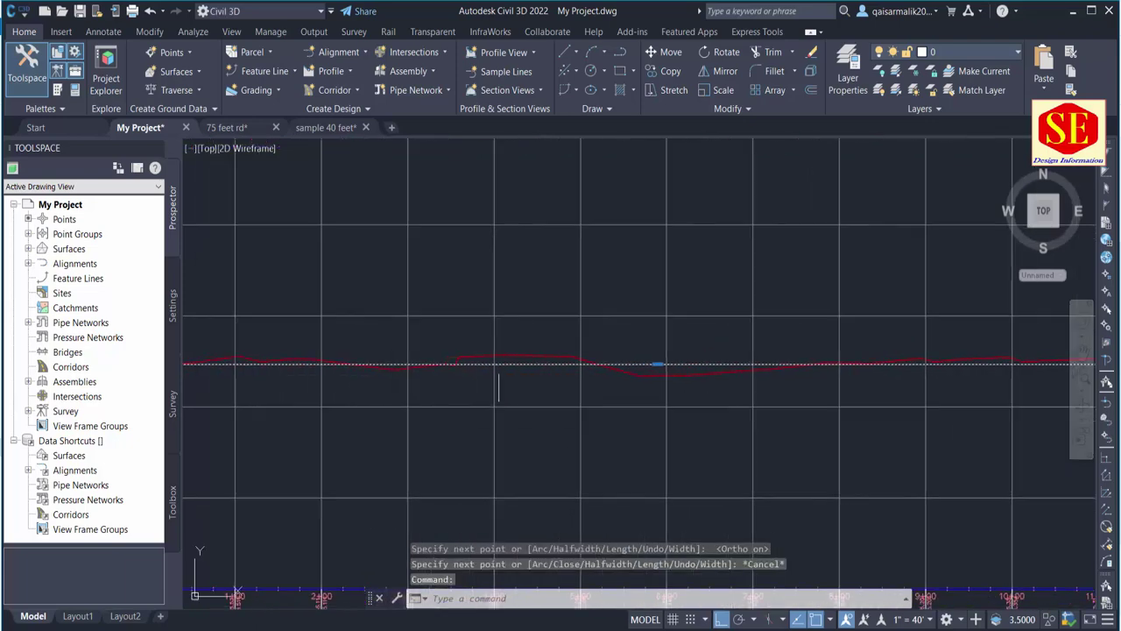
scroll(536, 346, "down", 3)
type("e")
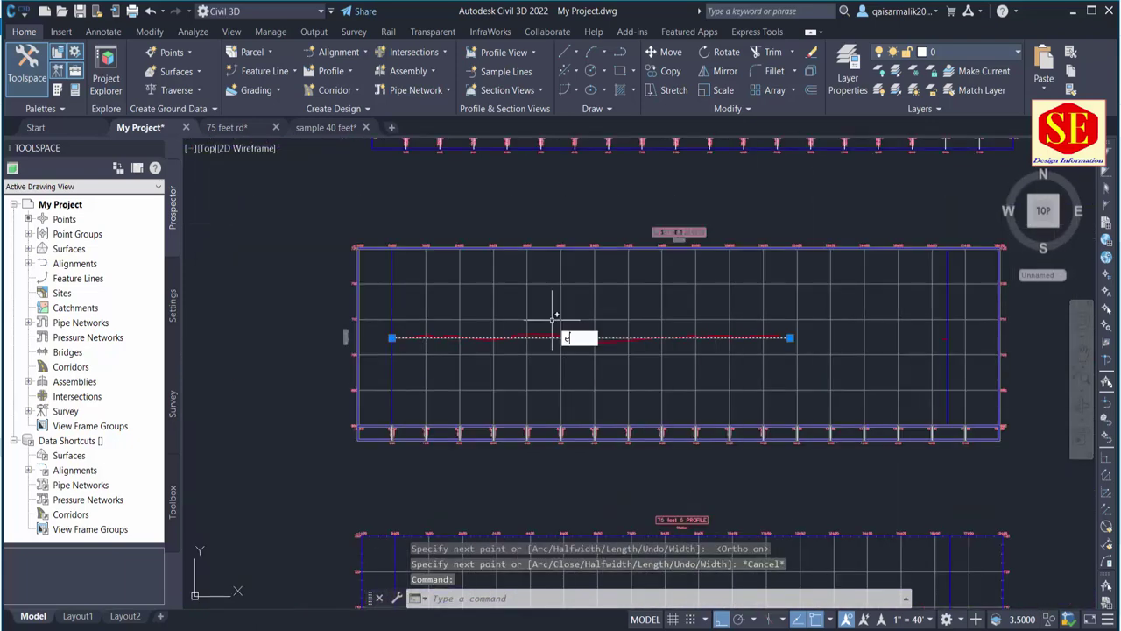
key("Return")
Zoom in and out on the next road's profile view.
scroll(391, 347, "up", 2)
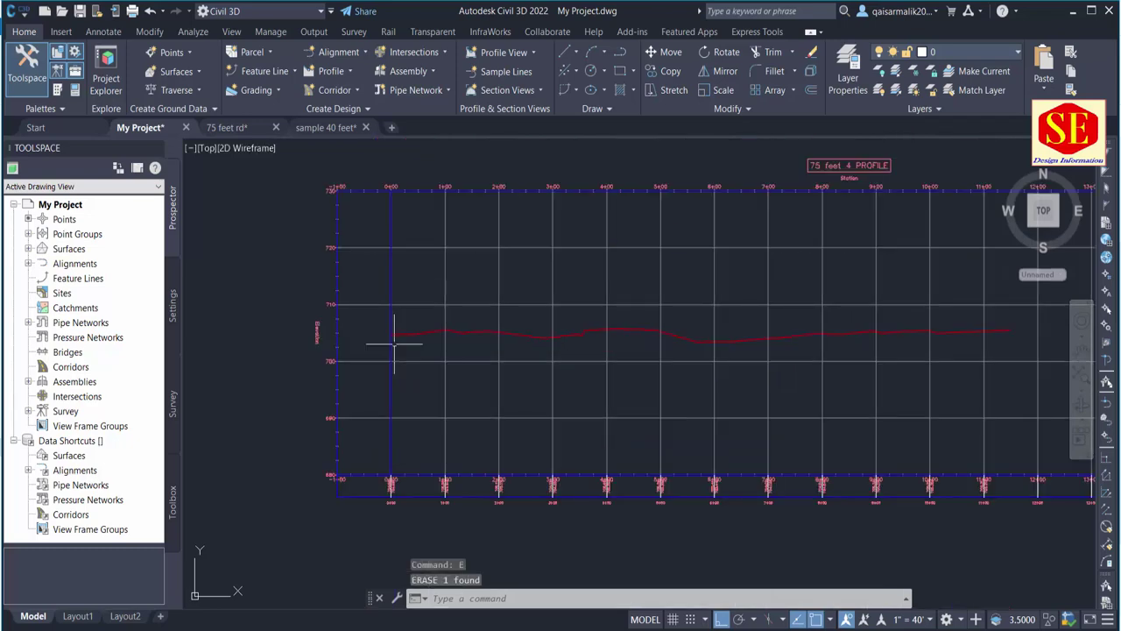
scroll(388, 350, "up", 2)
scroll(396, 469, "up", 3)
scroll(413, 376, "down", 1)
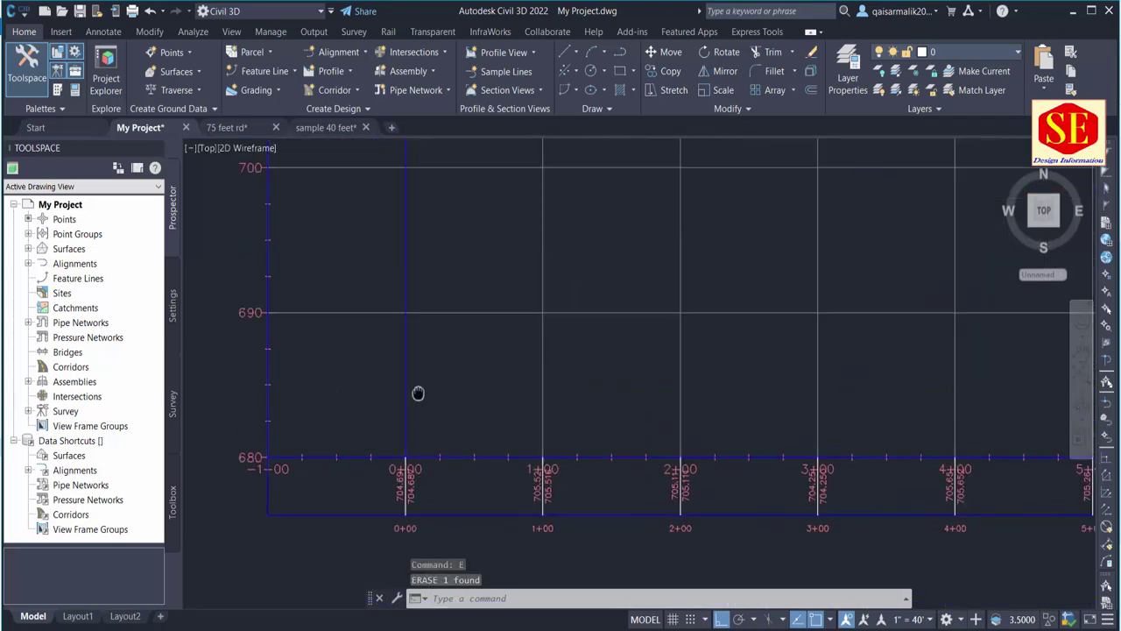
scroll(427, 337, "down", 1)
scroll(425, 318, "down", 1)
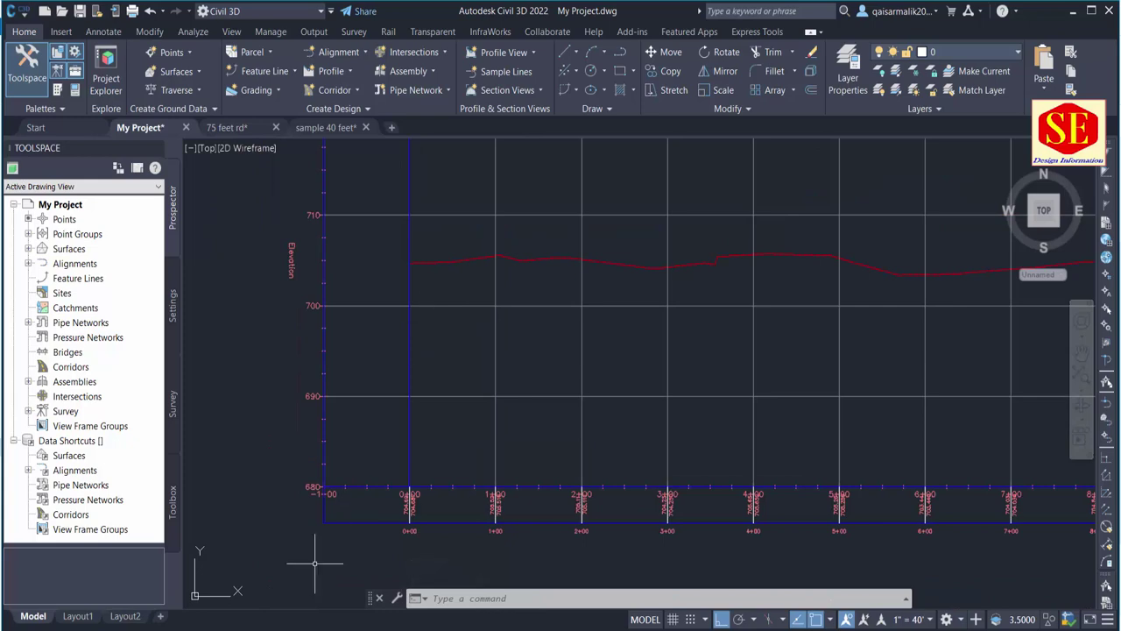
Launch Windows Calculator from the Start search.
key("super")
type("c")
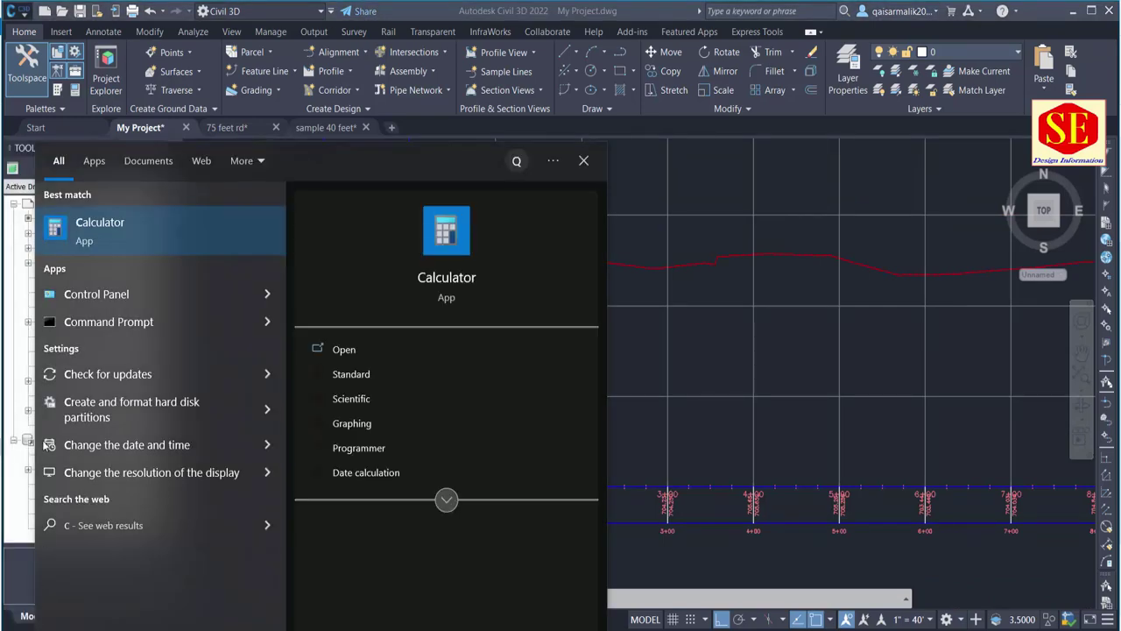
left_click(208, 249)
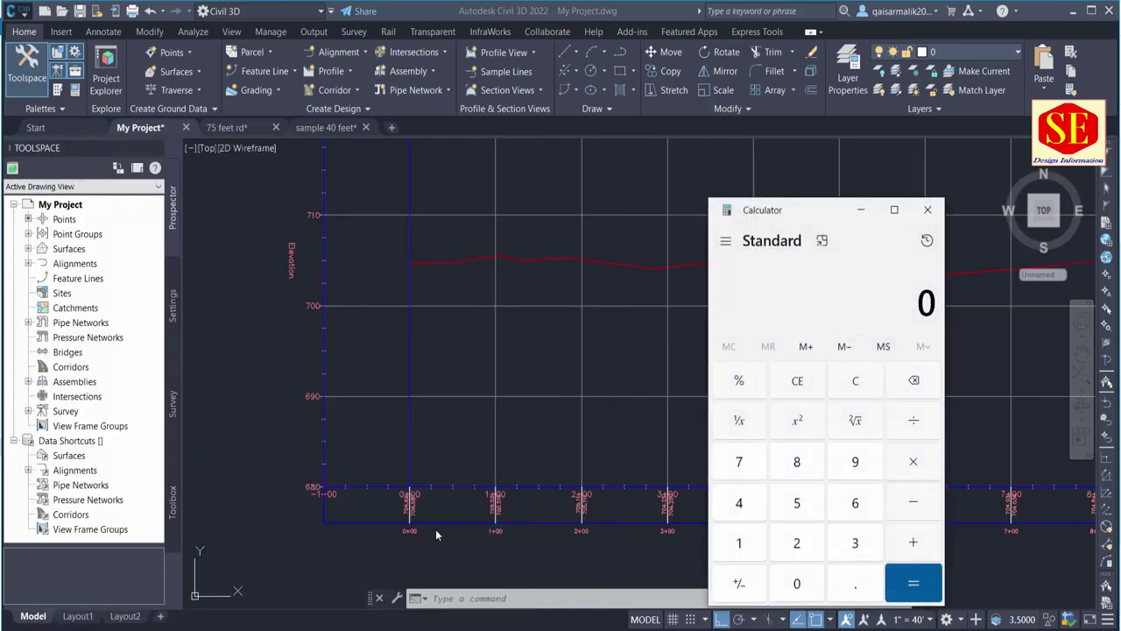
Back in the drawing, bring stations 0+00 through 4+00 of the profile into view.
scroll(412, 529, "up", 3)
scroll(426, 447, "up", 4)
scroll(312, 456, "down", 4)
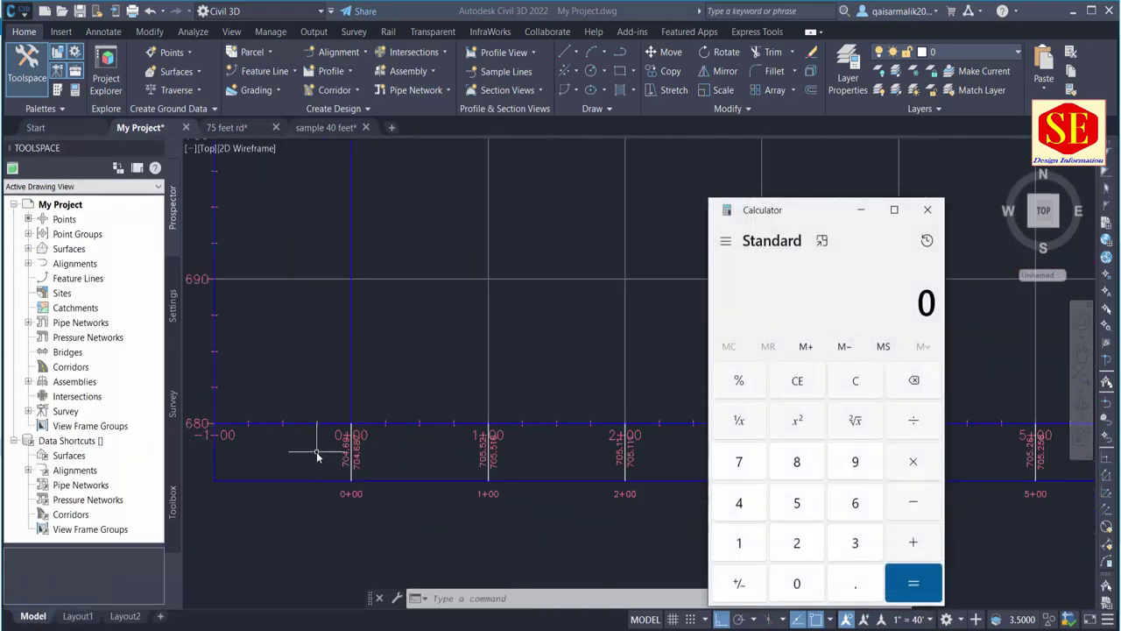
scroll(525, 469, "down", 3)
left_click(564, 504)
scroll(476, 463, "up", 2)
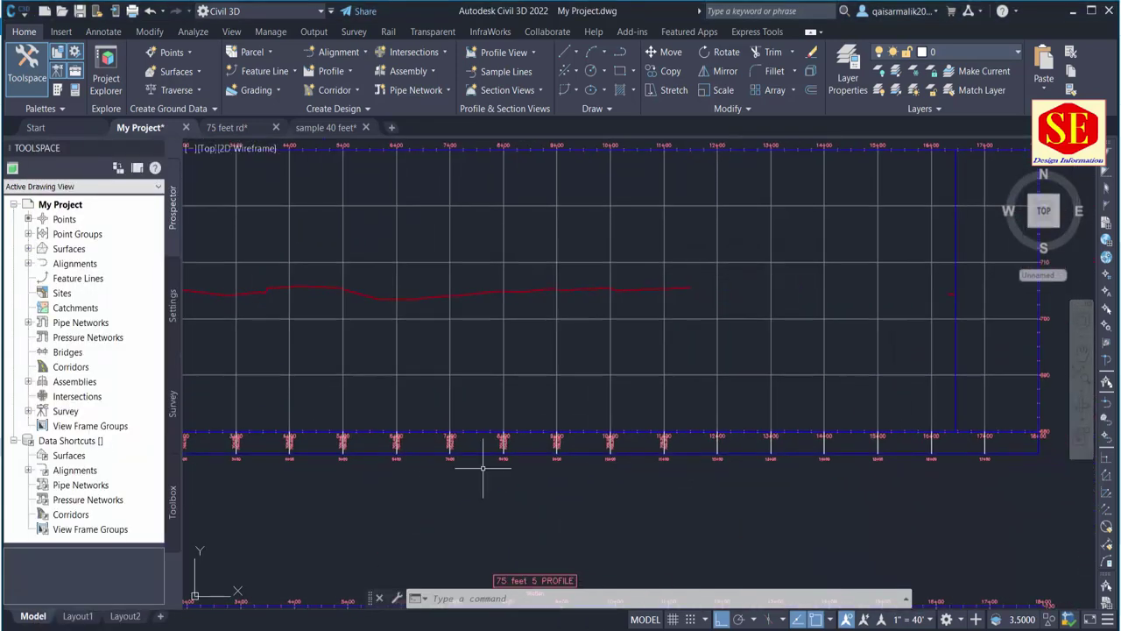
scroll(514, 455, "up", 2)
scroll(1009, 412, "up", 1)
scroll(220, 390, "down", 1)
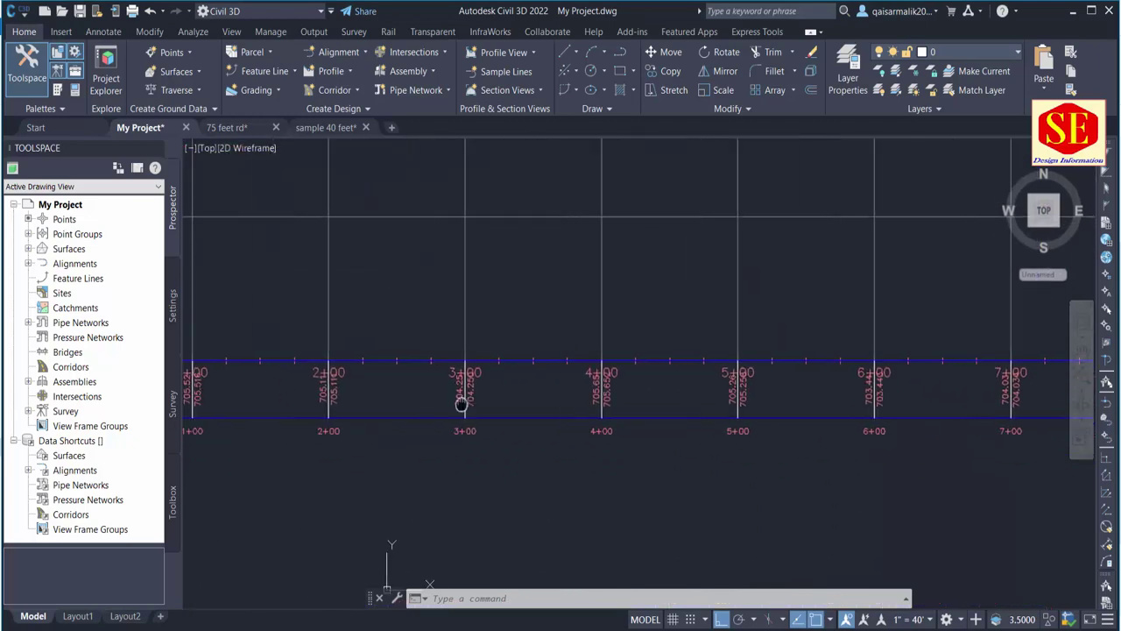
middle_click_drag(220, 390, 456, 401)
scroll(455, 401, "up", 2)
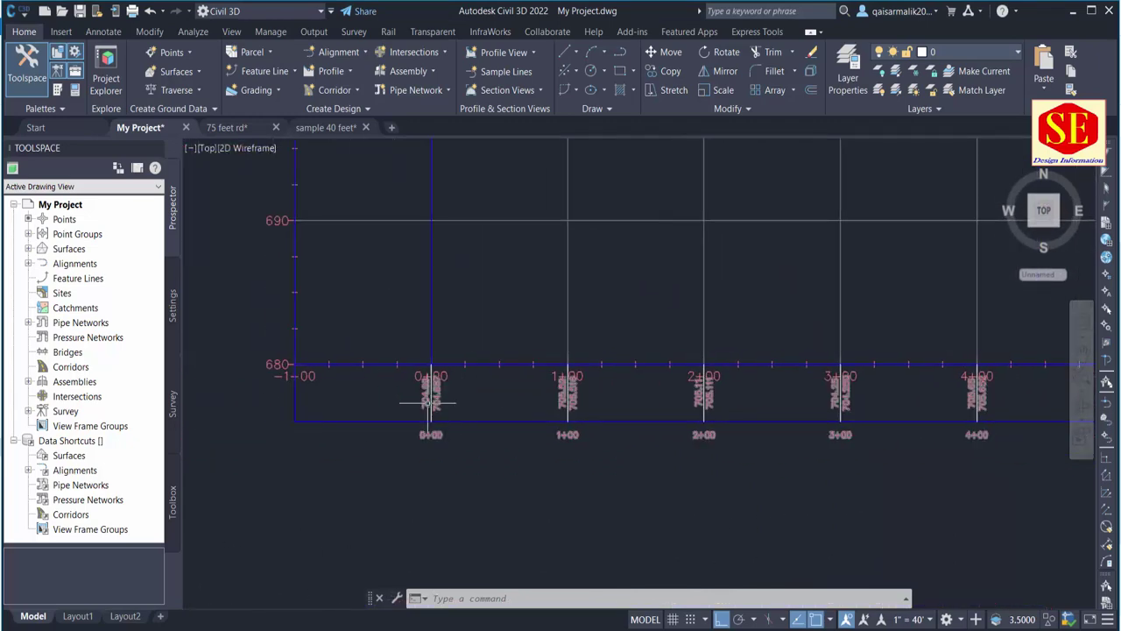
scroll(546, 459, "up", 4)
Read ground elevations around station 1+00, then along stations 6+00 through 9+00.
middle_click_drag(613, 405, 285, 382)
scroll(726, 388, "down", 3)
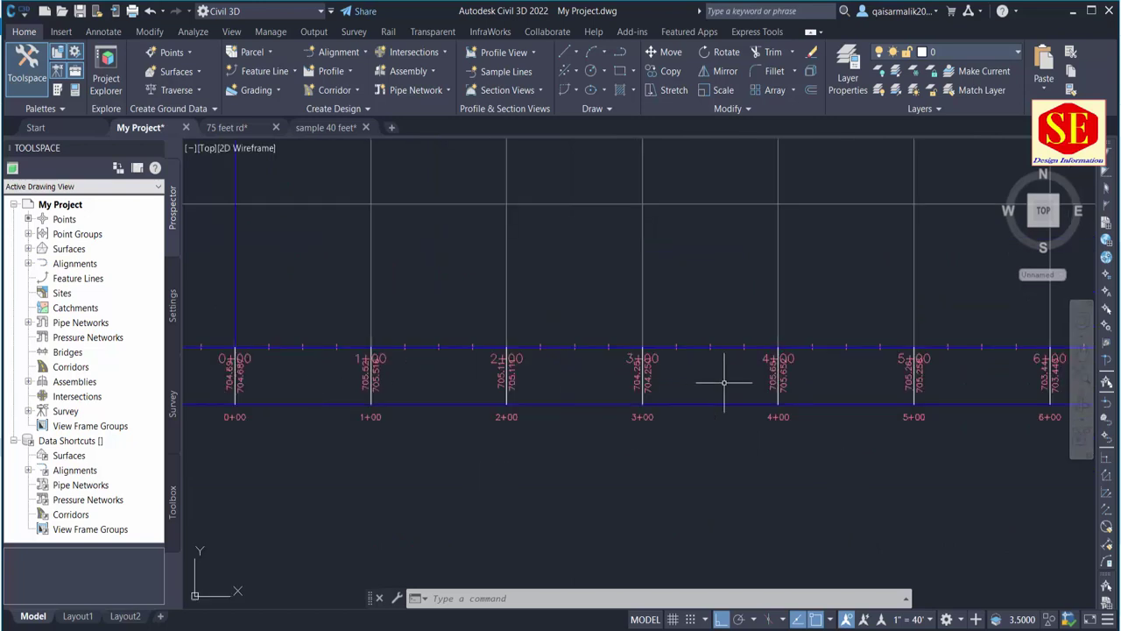
scroll(706, 401, "up", 1)
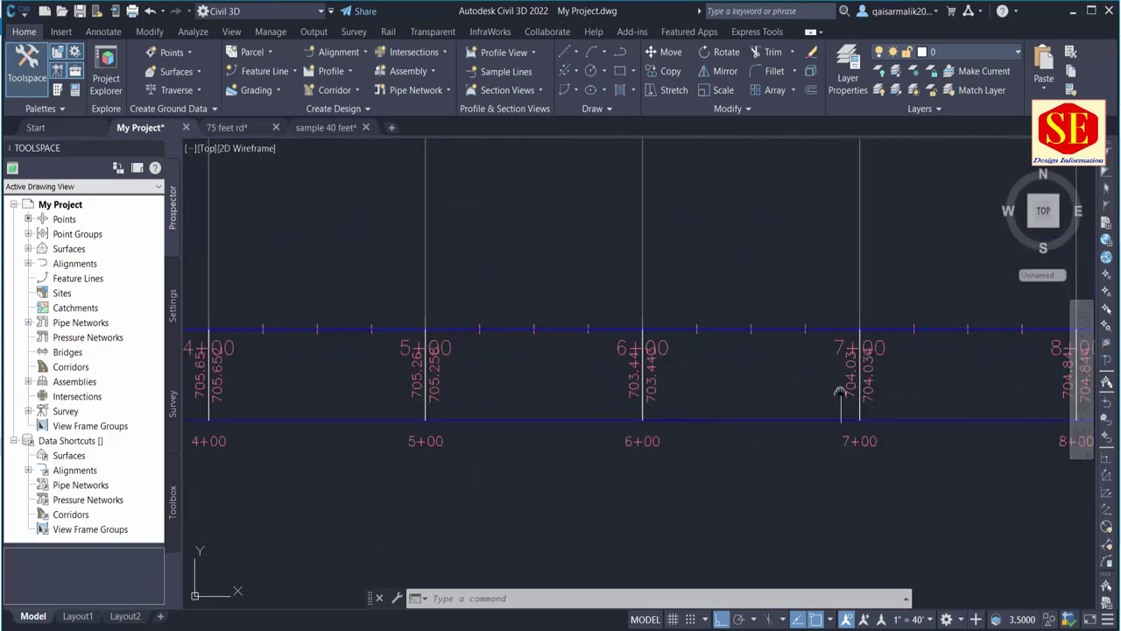
middle_click_drag(841, 392, 581, 403)
middle_click_drag(876, 394, 791, 468)
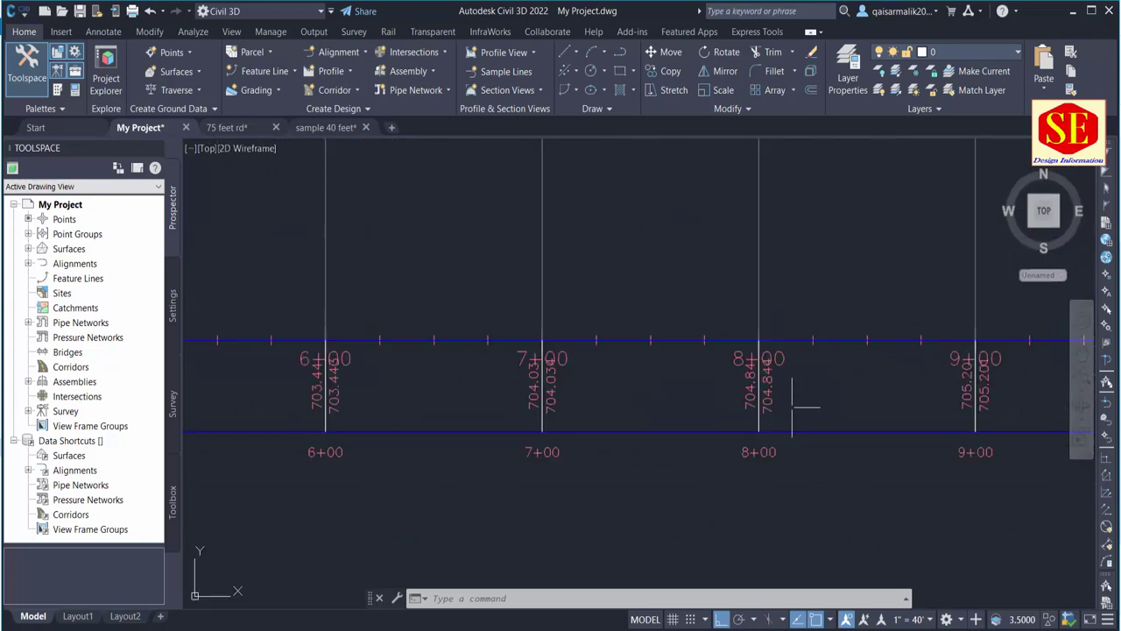
scroll(793, 406, "down", 3)
scroll(907, 410, "up", 5)
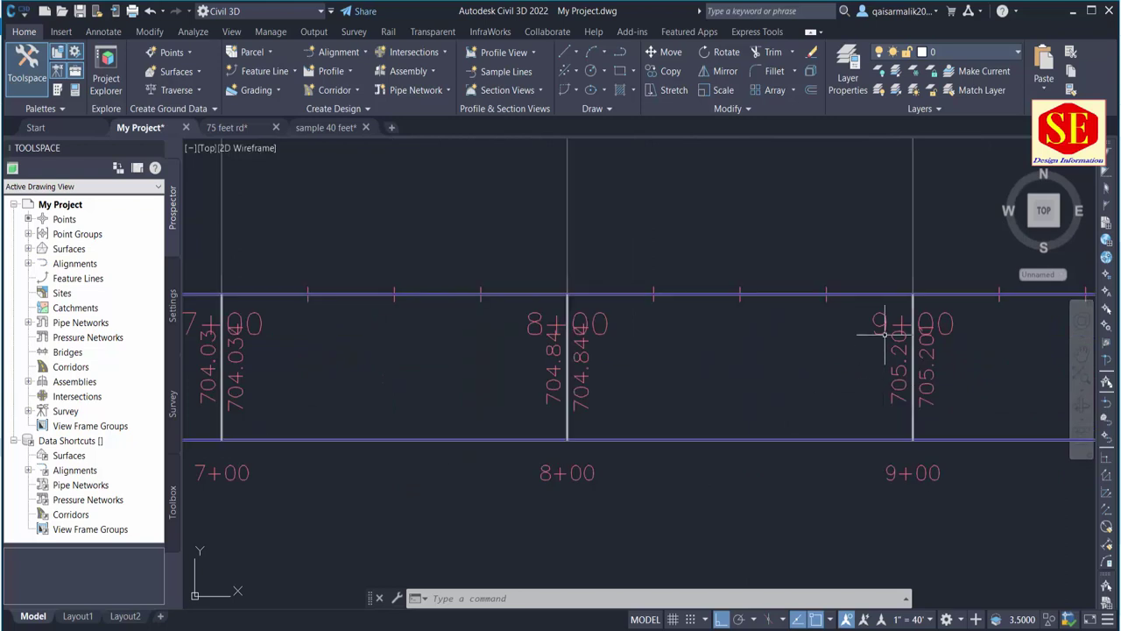
scroll(868, 333, "down", 5)
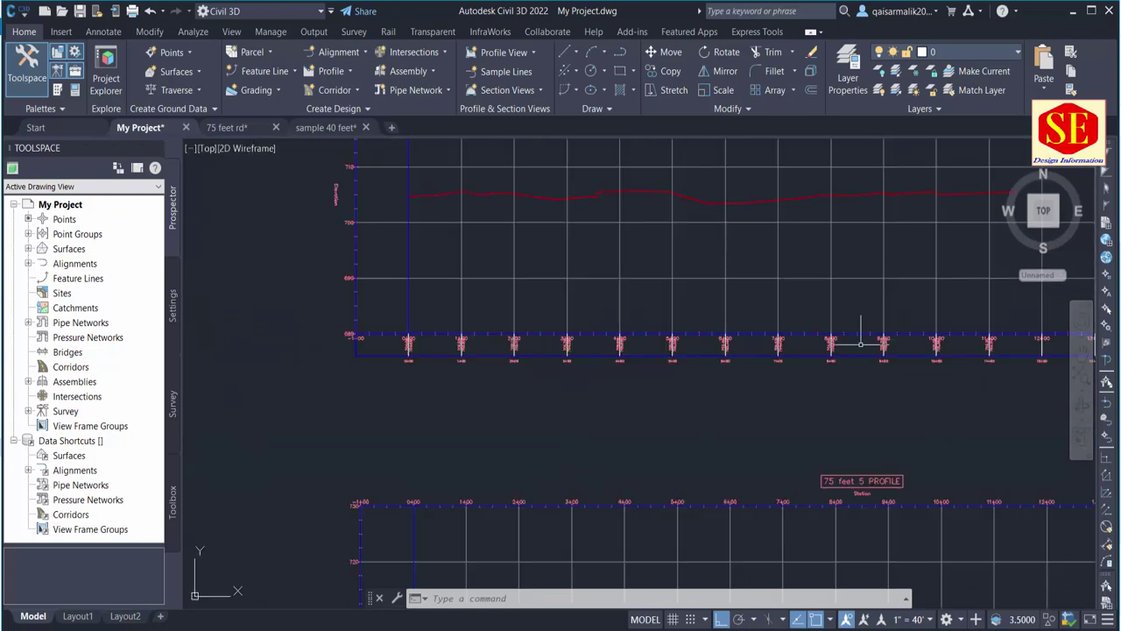
scroll(385, 341, "up", 2)
scroll(381, 349, "up", 4)
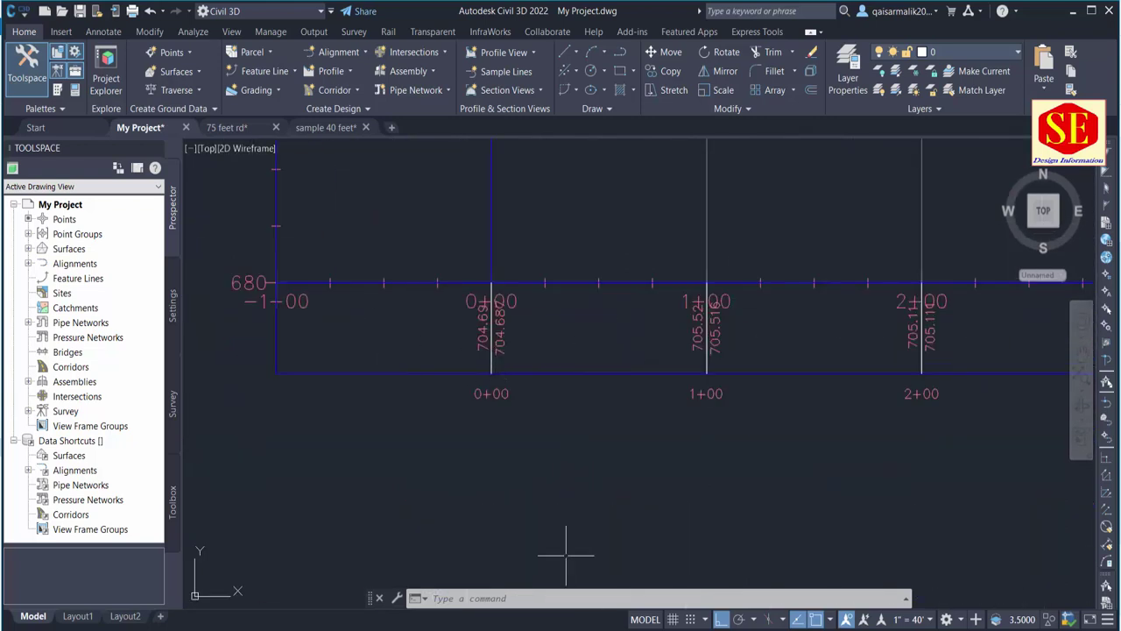
Calculate 705 + 2.5 = 707.5 in Calculator and select the result.
key("XF86Calculator")
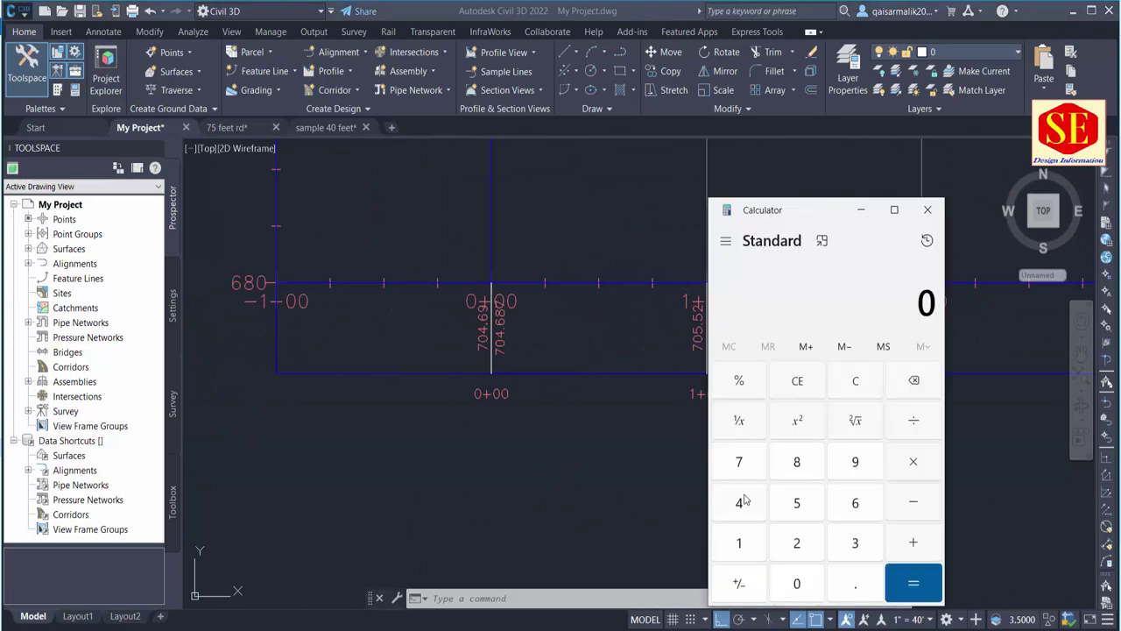
type("705")
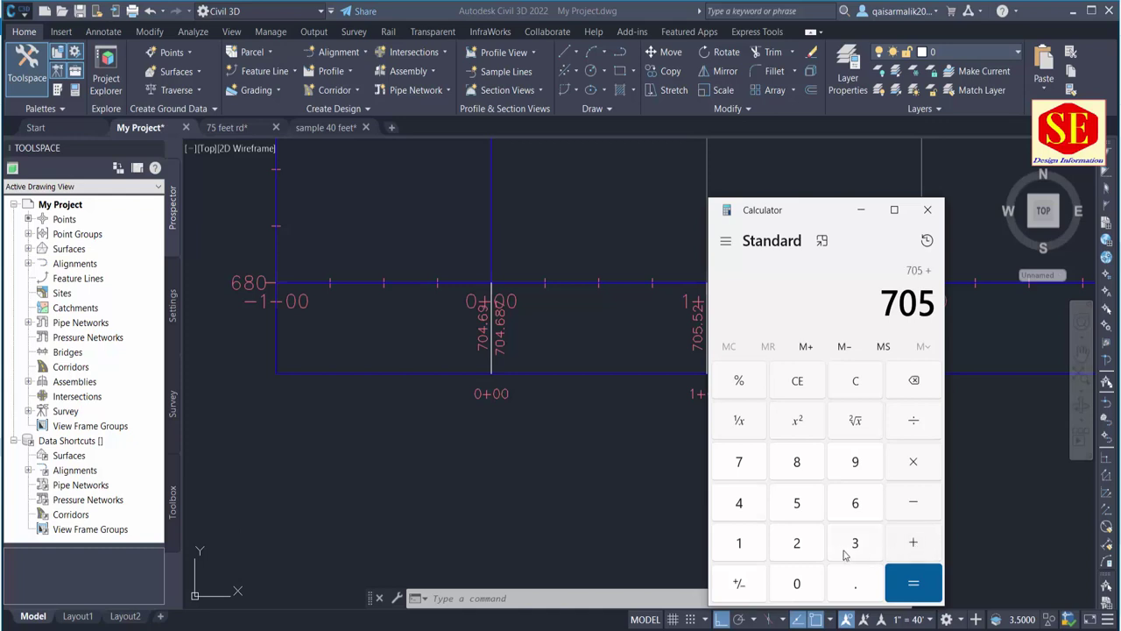
left_click(808, 548)
type(".")
left_click(811, 496)
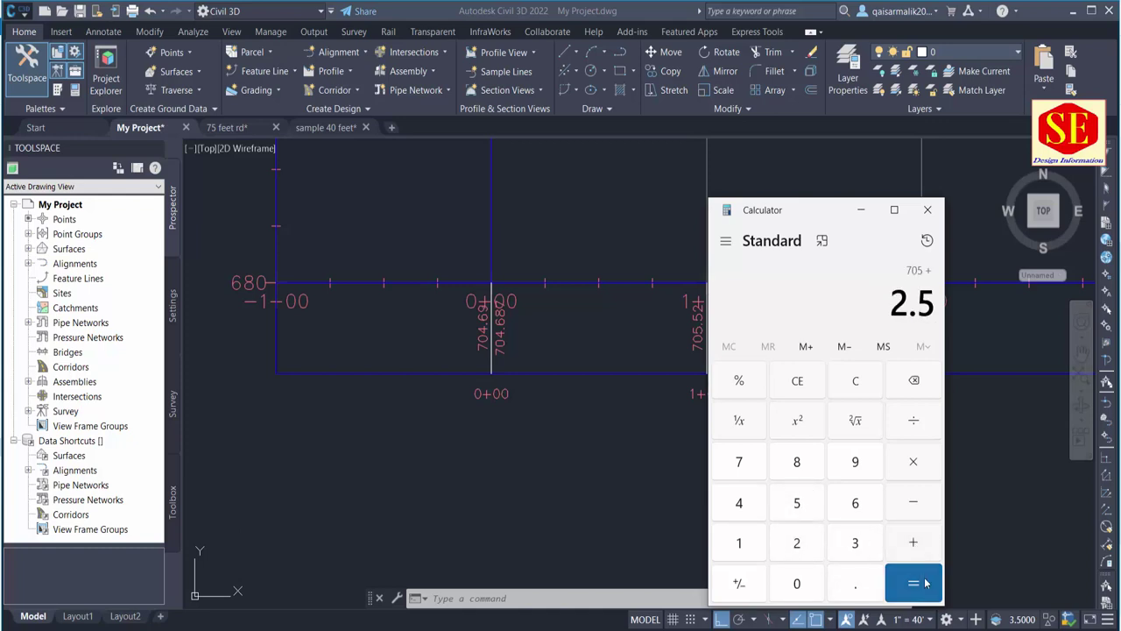
left_click(931, 592)
left_click_drag(858, 295, 944, 304)
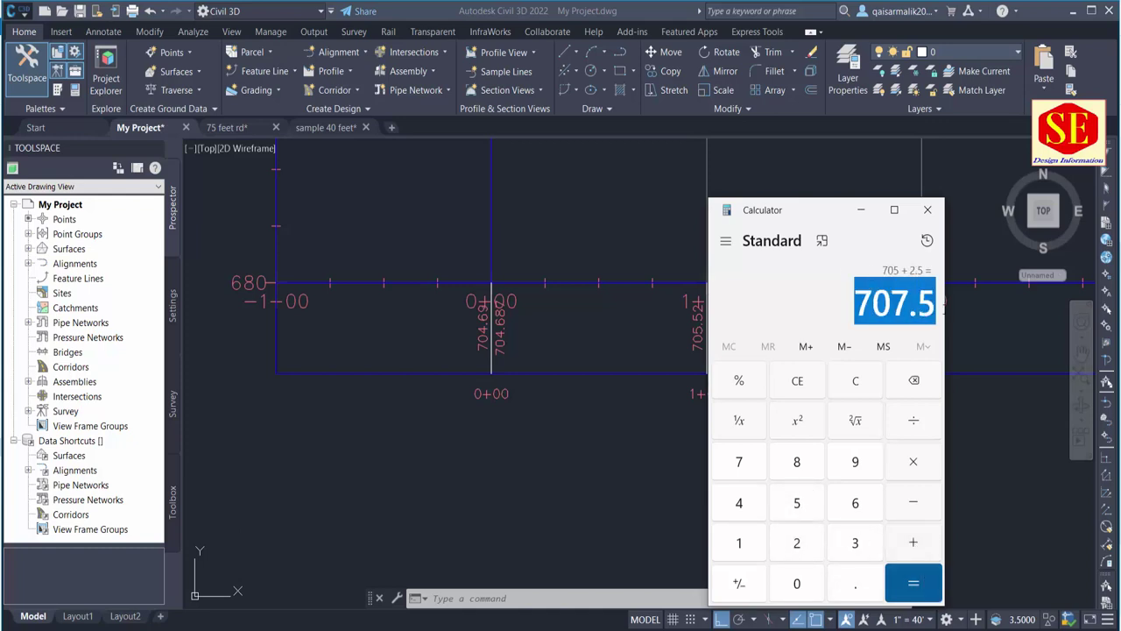
Return to the Civil 3D drawing and readjust the zoom on the profile view.
left_click(585, 323)
scroll(520, 281, "down", 3)
scroll(523, 370, "up", 2)
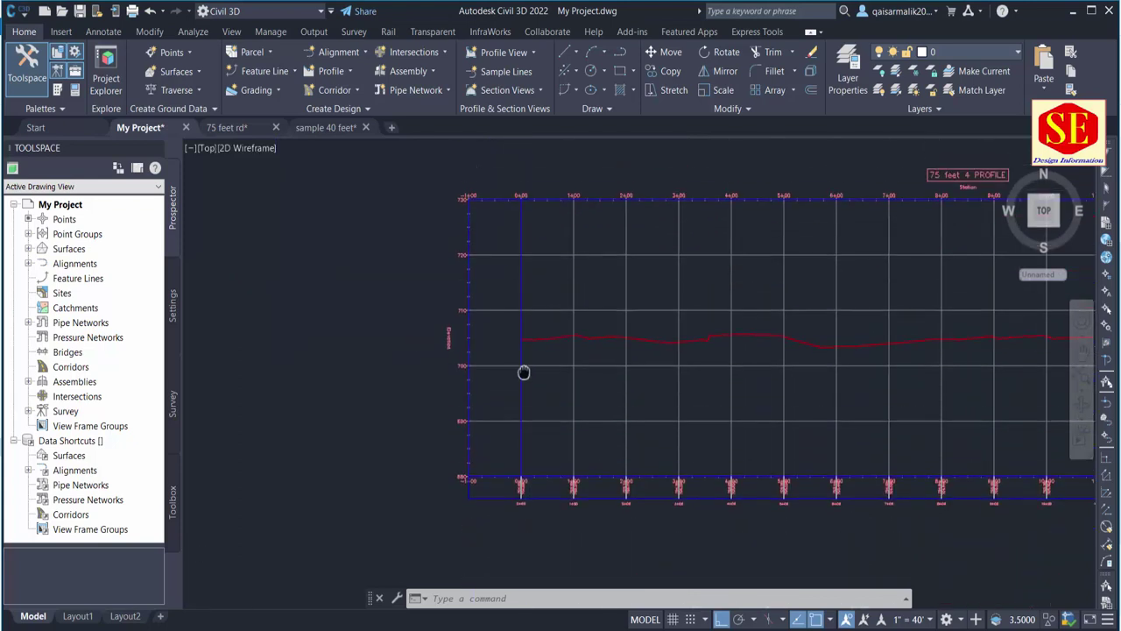
scroll(524, 325, "up", 5)
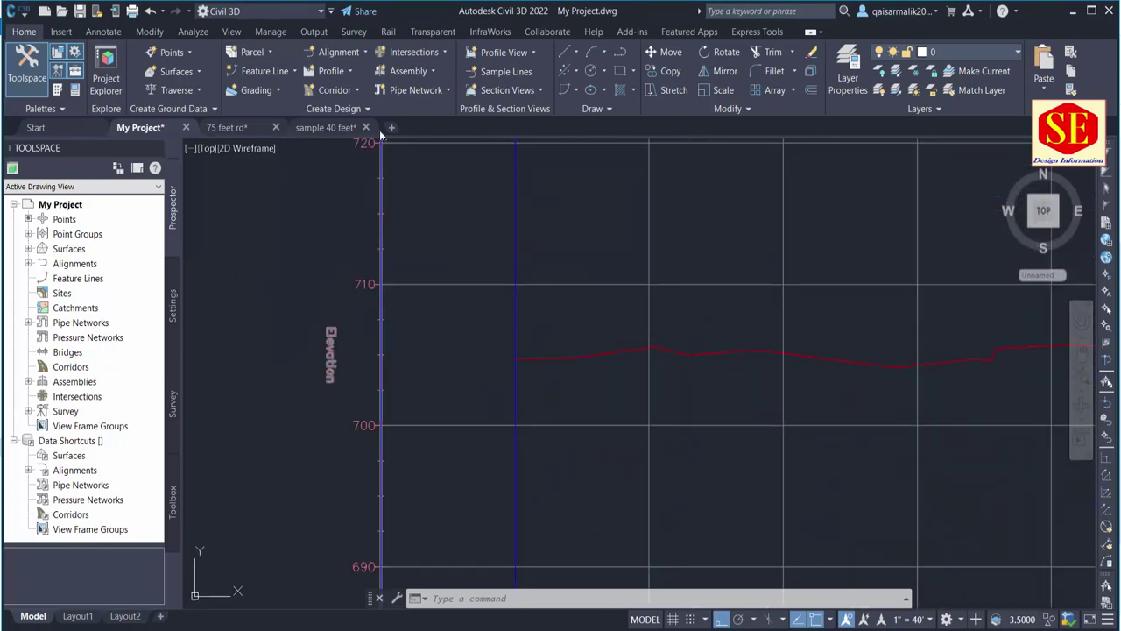
Create a new profile on the 75 feet 4 profile view and name it 75 -4 des.
left_click(342, 73)
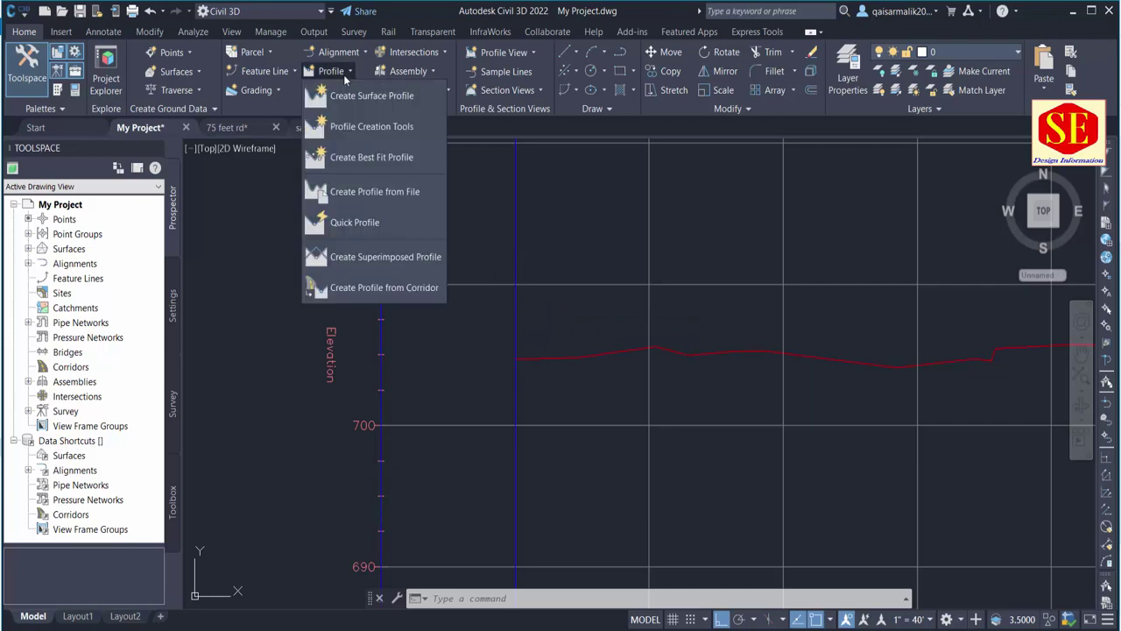
left_click(352, 127)
scroll(424, 285, "down", 4)
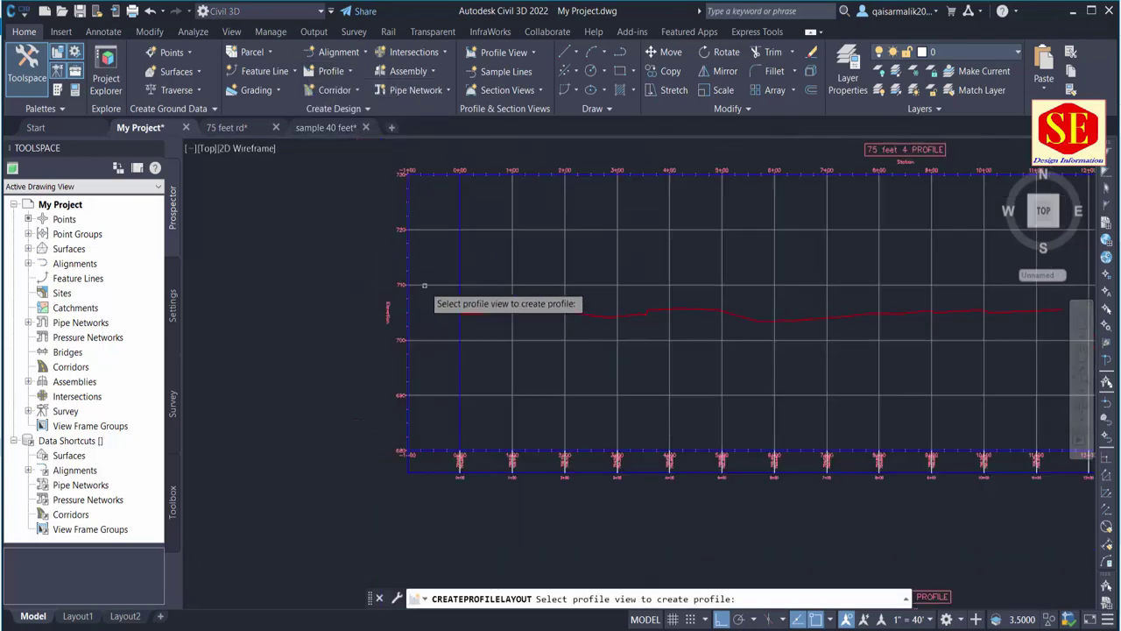
scroll(526, 245, "down", 2)
scroll(654, 243, "up", 4)
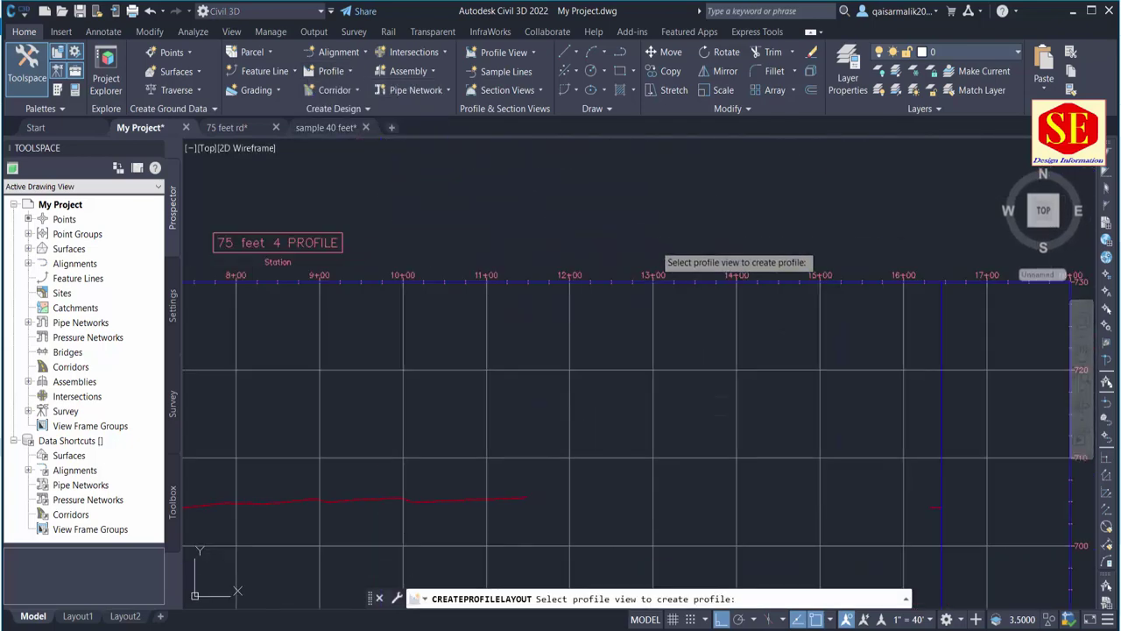
left_click(542, 283)
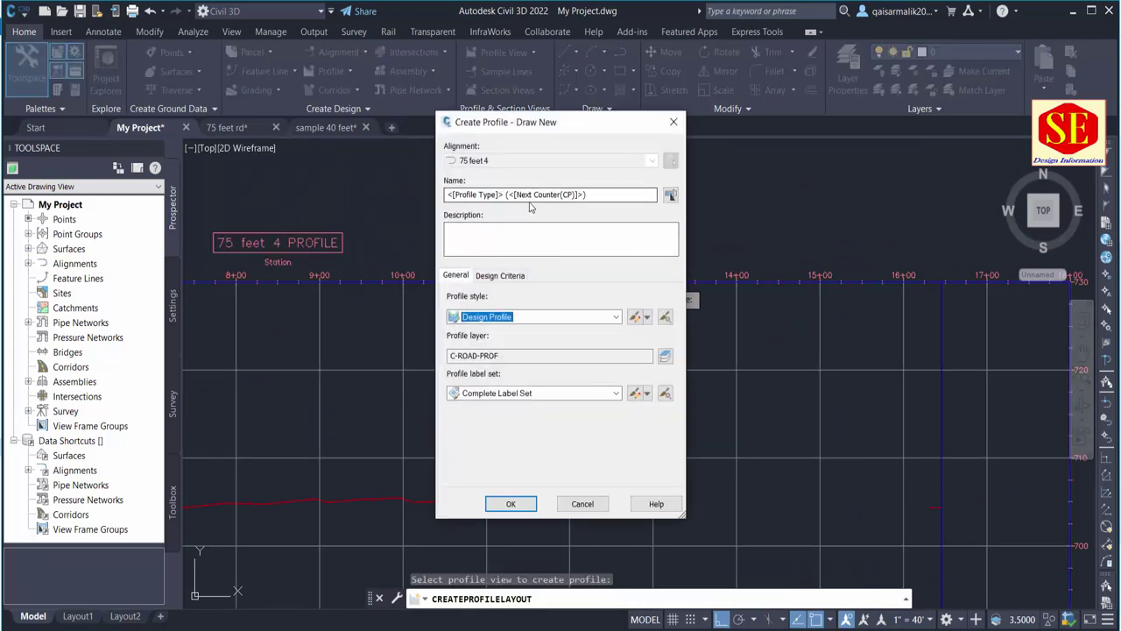
left_click(531, 194)
left_click_drag(595, 193, 207, 213)
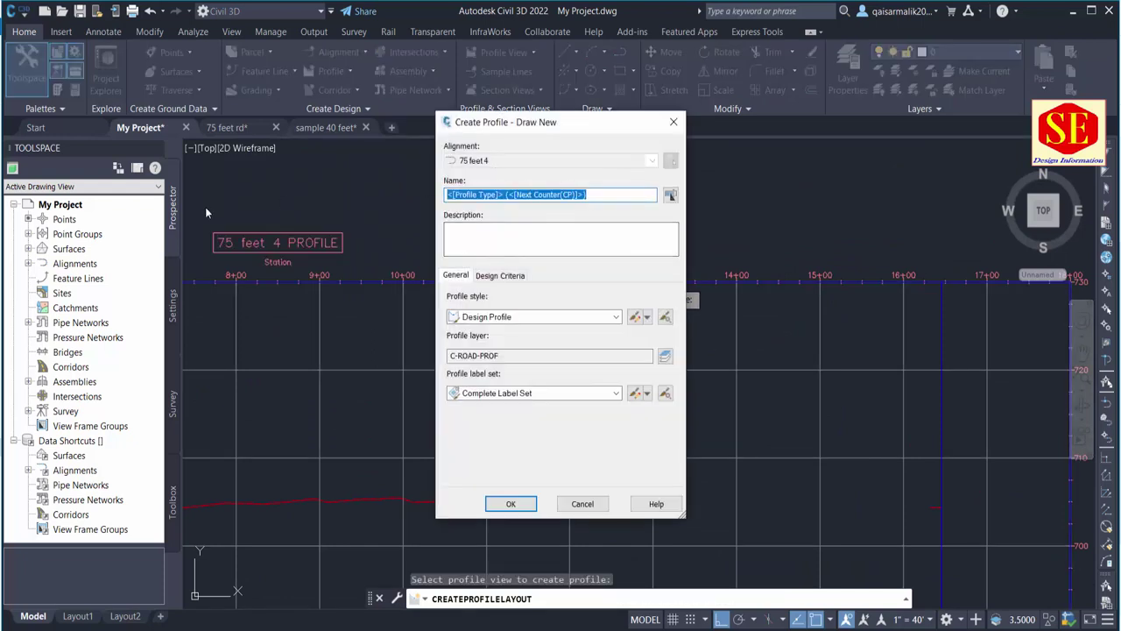
type("75 -4 des")
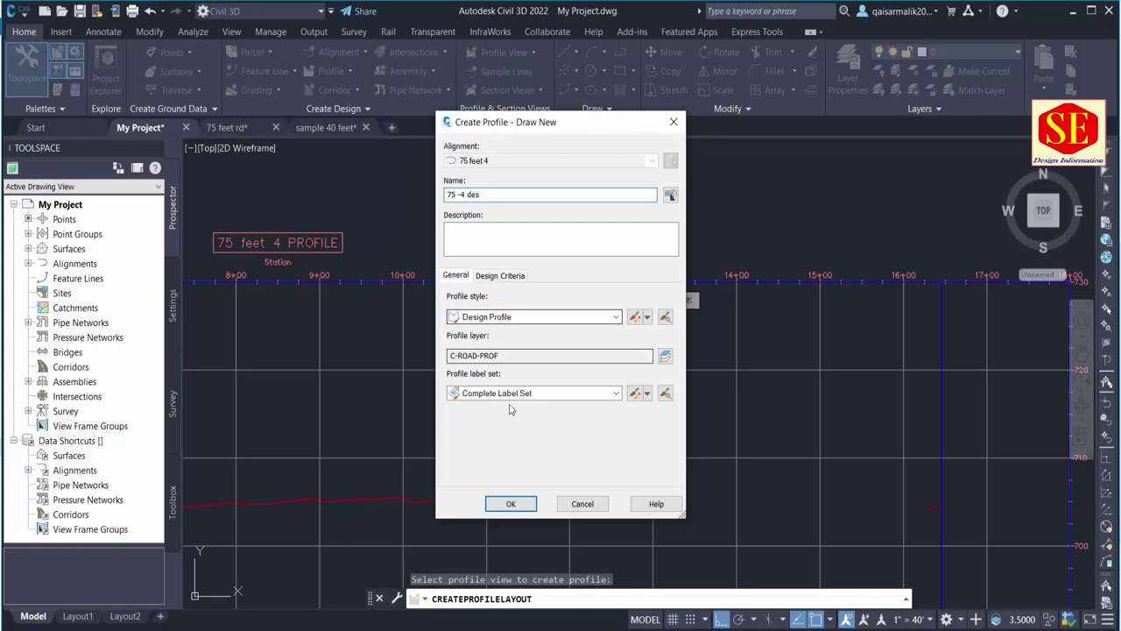
Accept the 75 -4 des settings, move Profile Layout Tools aside, and choose Draw Tangents.
left_click(517, 505)
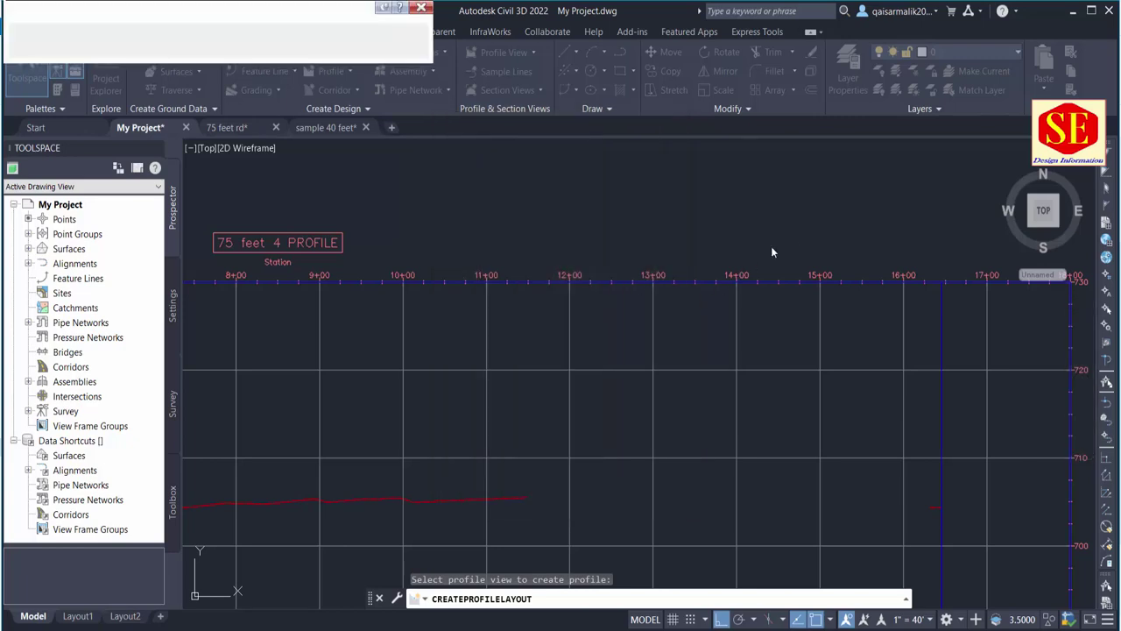
left_click(771, 252)
scroll(791, 231, "down", 2)
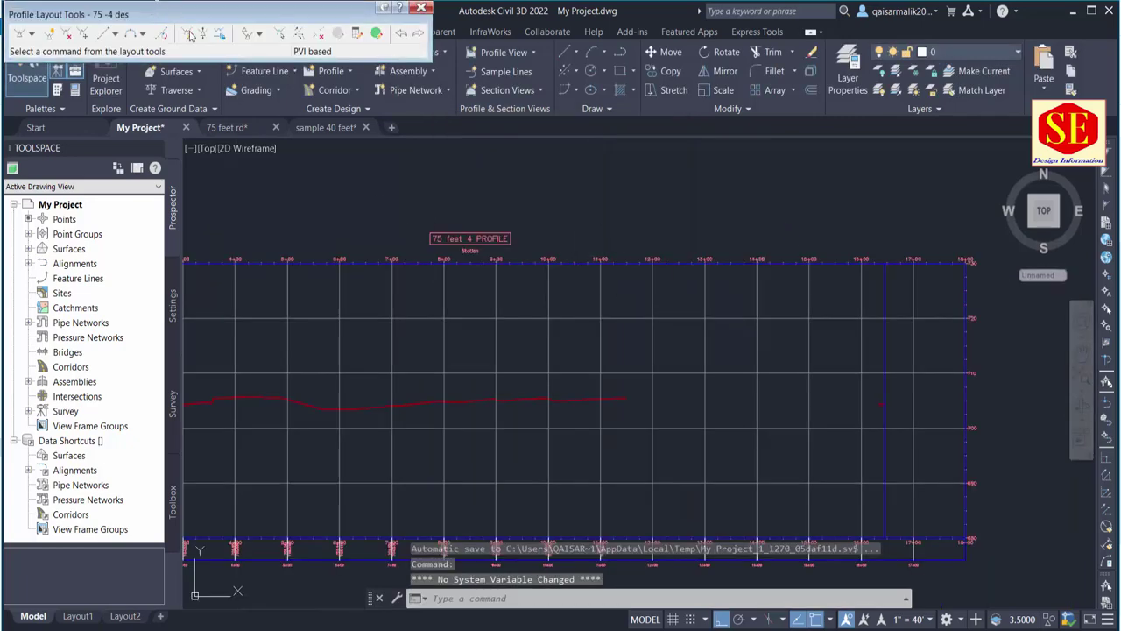
left_click_drag(189, 35, 489, 171)
scroll(571, 375, "down", 2)
middle_click_drag(495, 391, 521, 392)
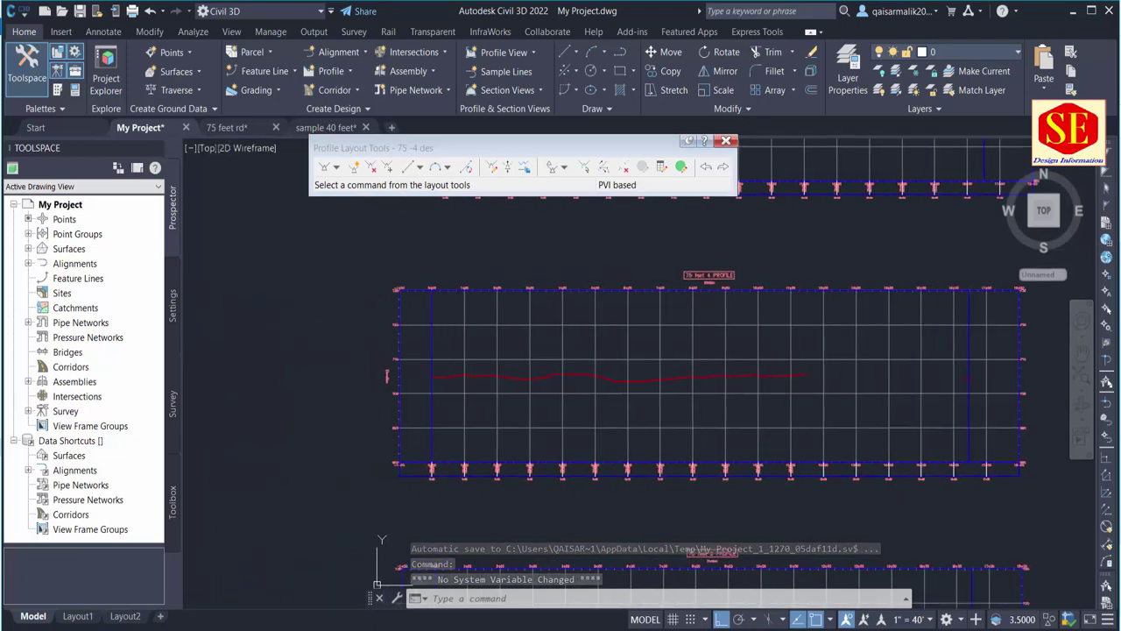
scroll(387, 375, "up", 2)
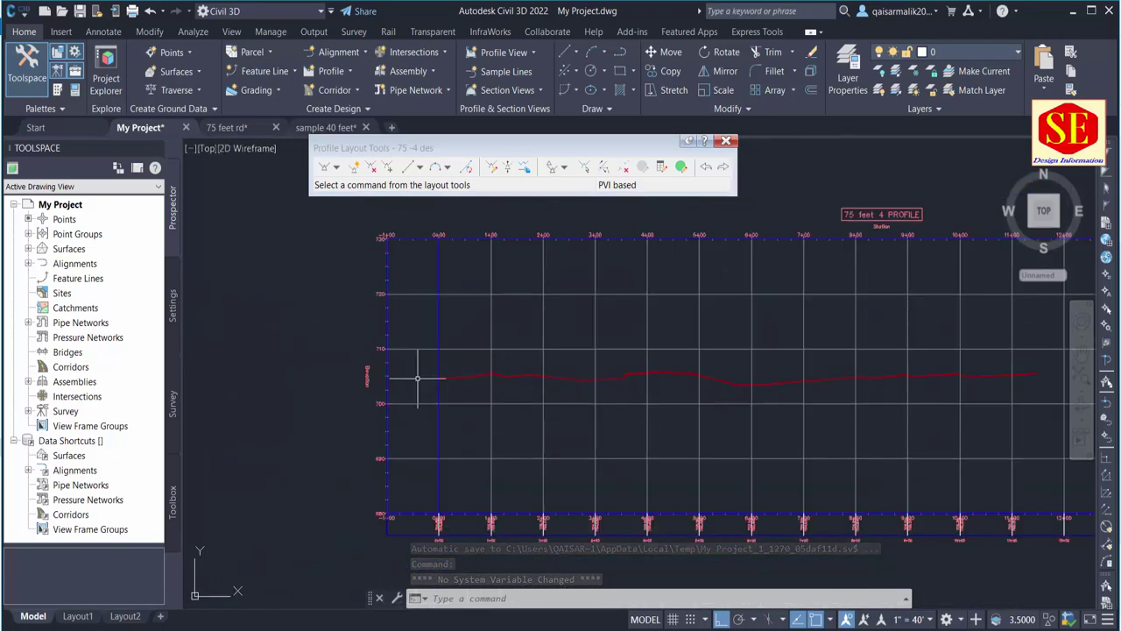
left_click(337, 167)
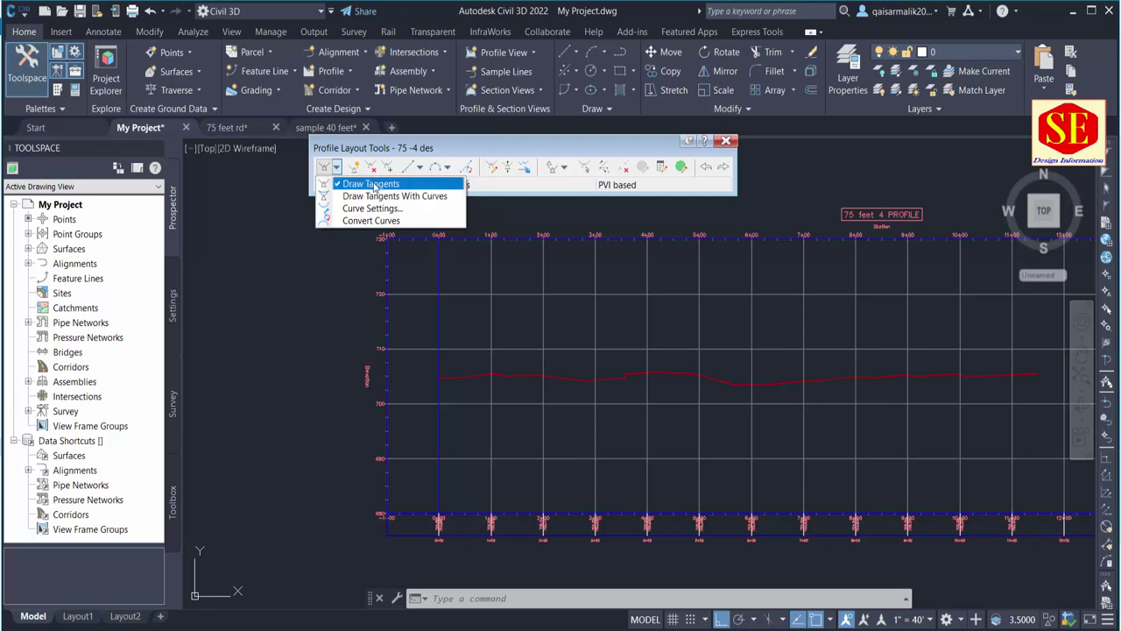
left_click(374, 184)
type("'pse")
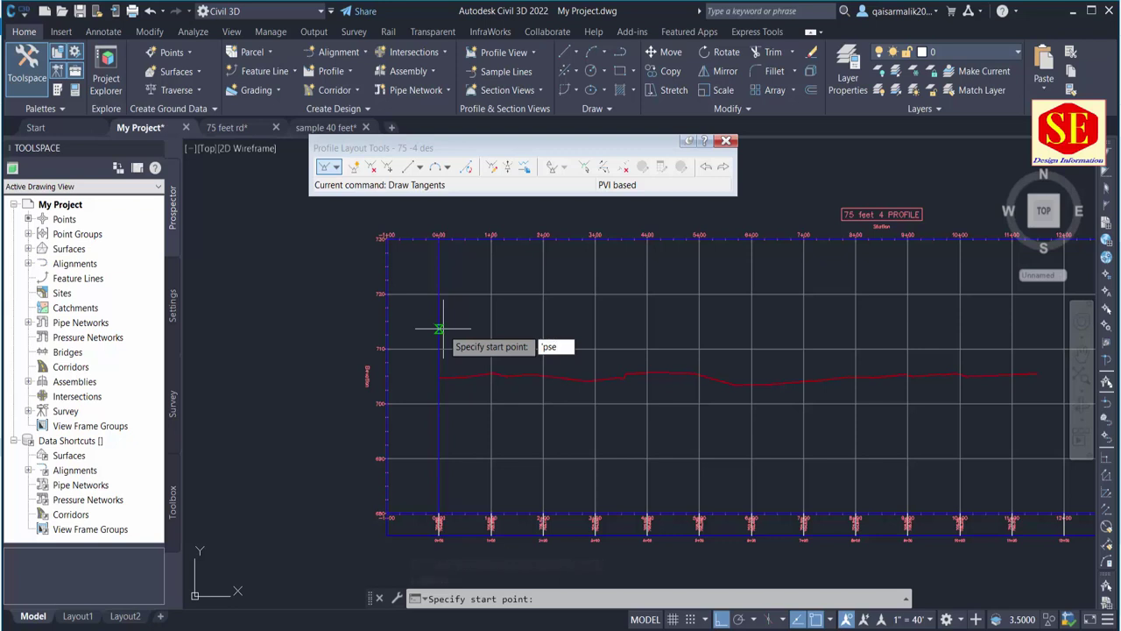
Place the first PVI at station 0+00, elevation 707.50, via 'PSE on the 75 feet 4 view.
key("Return")
left_click(438, 329)
left_click(438, 295)
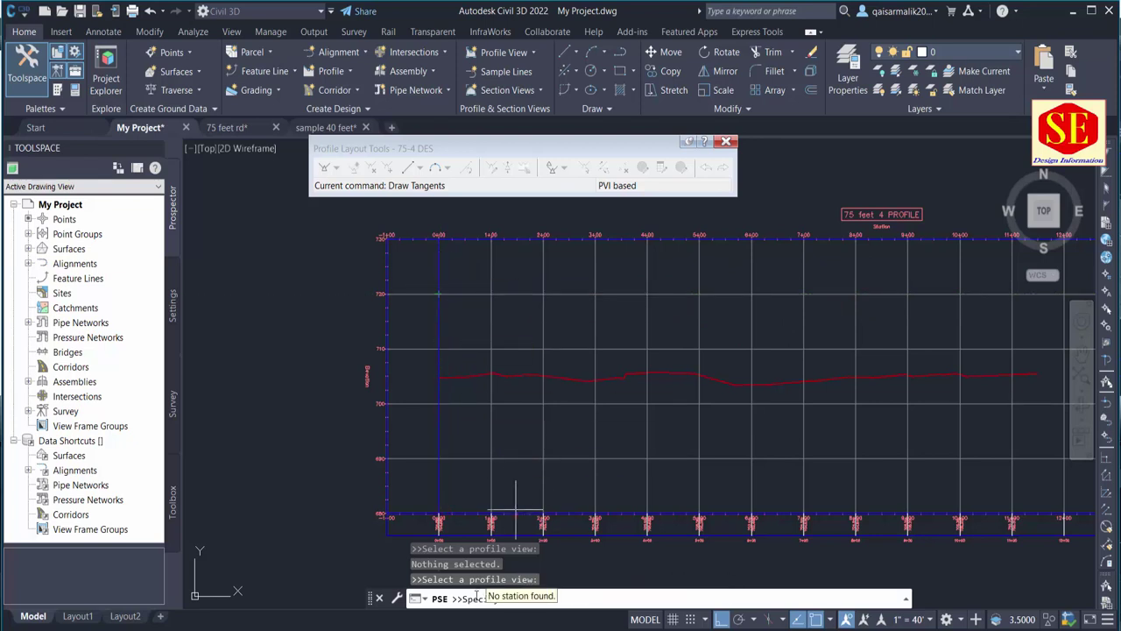
type("0")
left_click(438, 302)
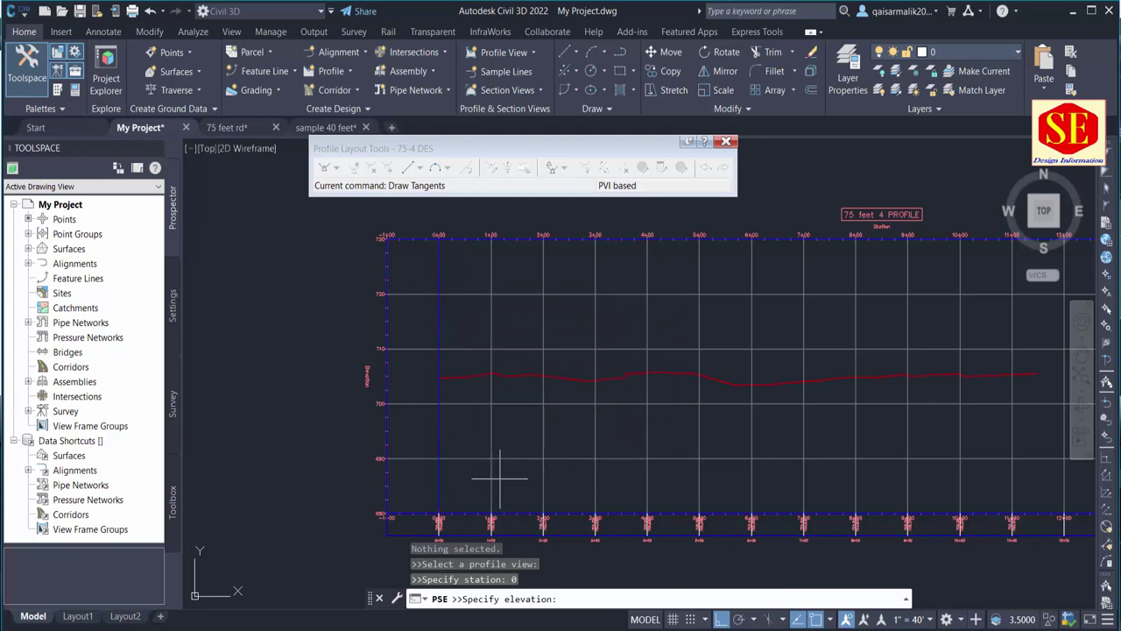
key("alt+Tab")
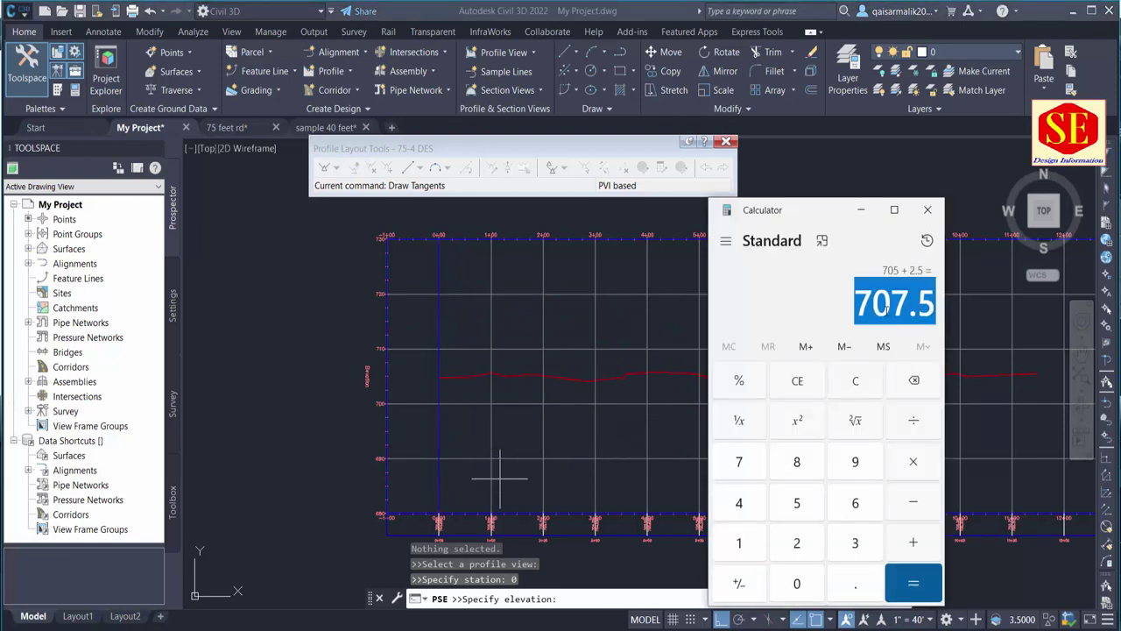
key("alt+Tab")
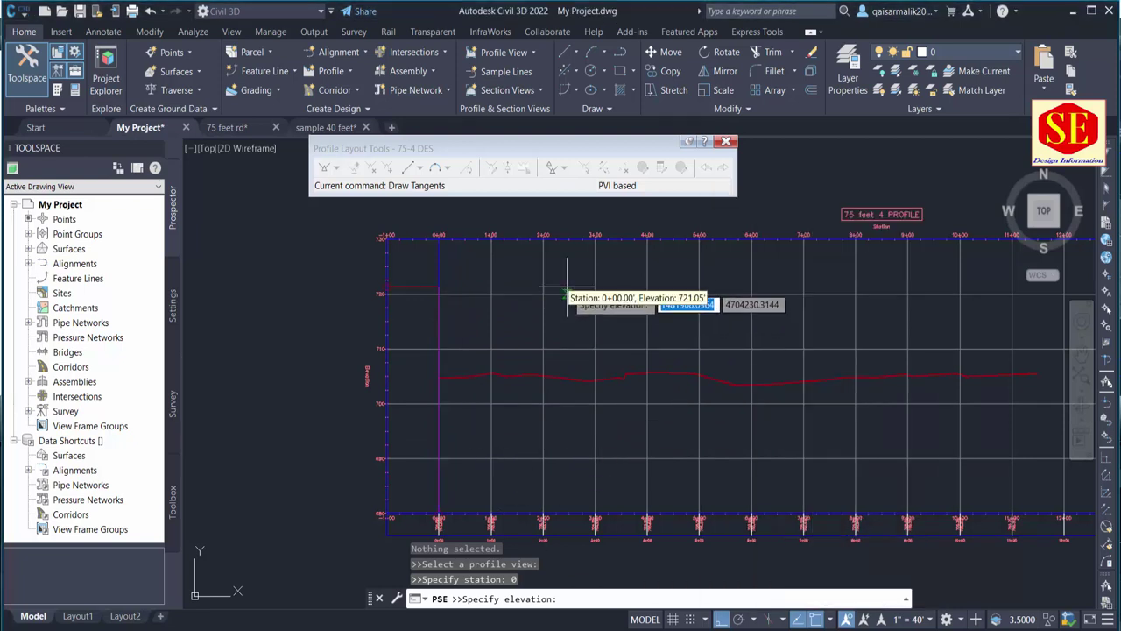
type("707.50")
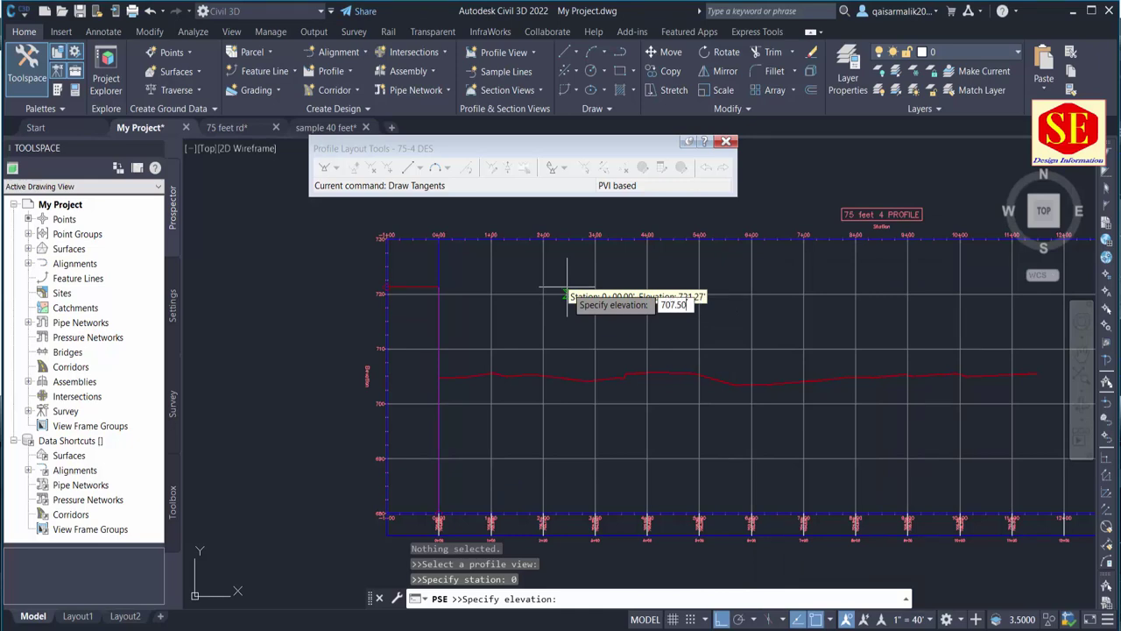
key("Return")
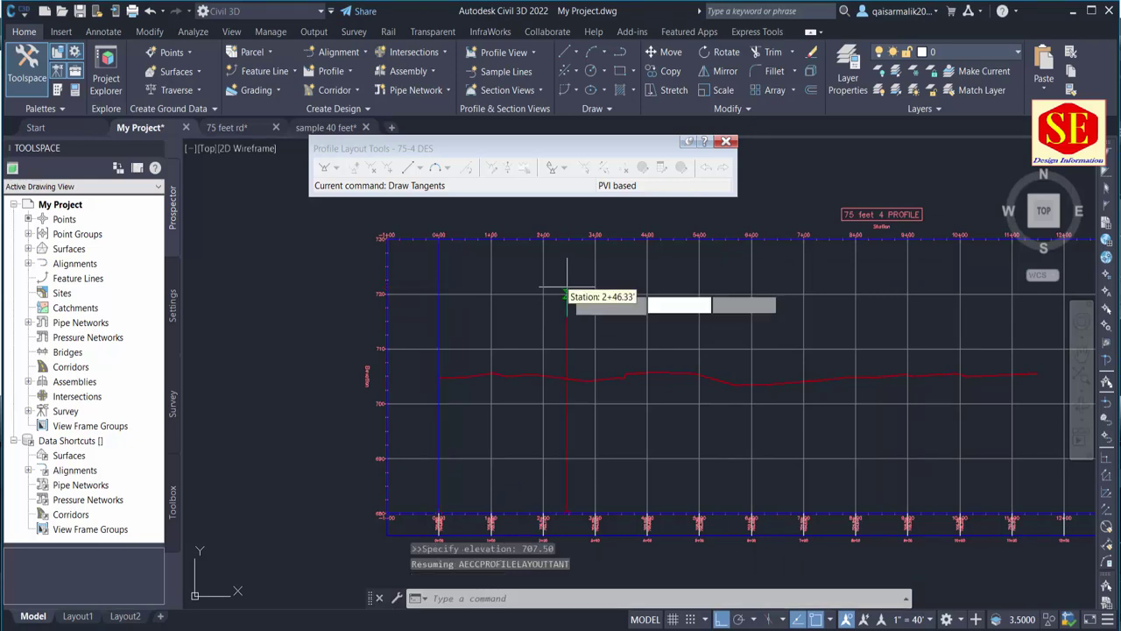
Recheck the calculated elevation in Calculator and return to the drawing.
scroll(541, 385, "down", 3)
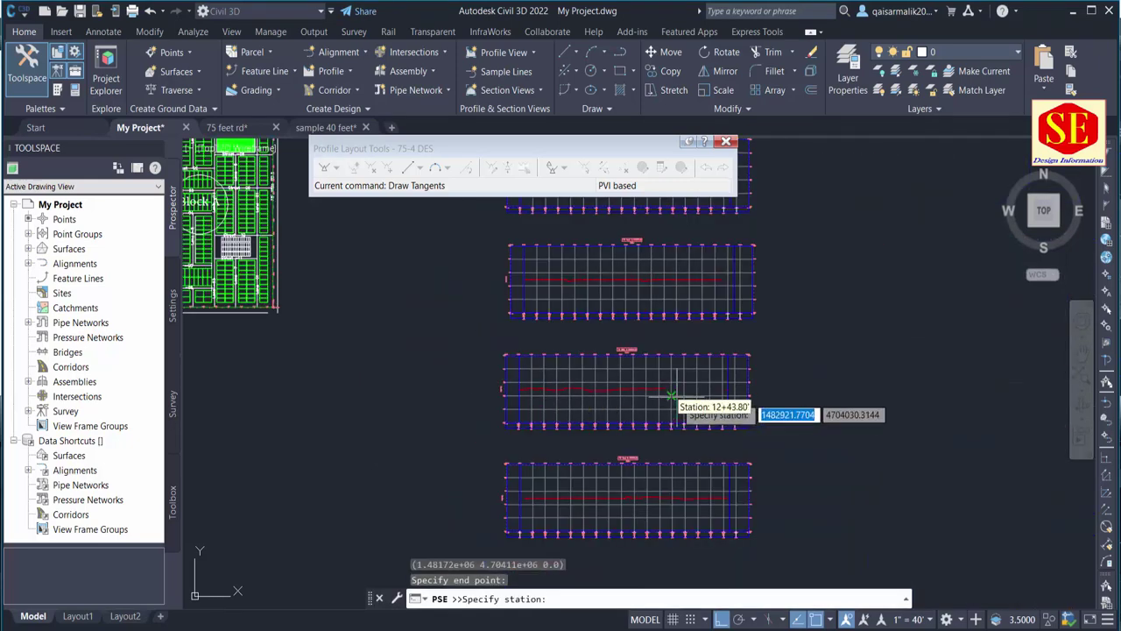
scroll(652, 338, "up", 5)
scroll(646, 396, "up", 2)
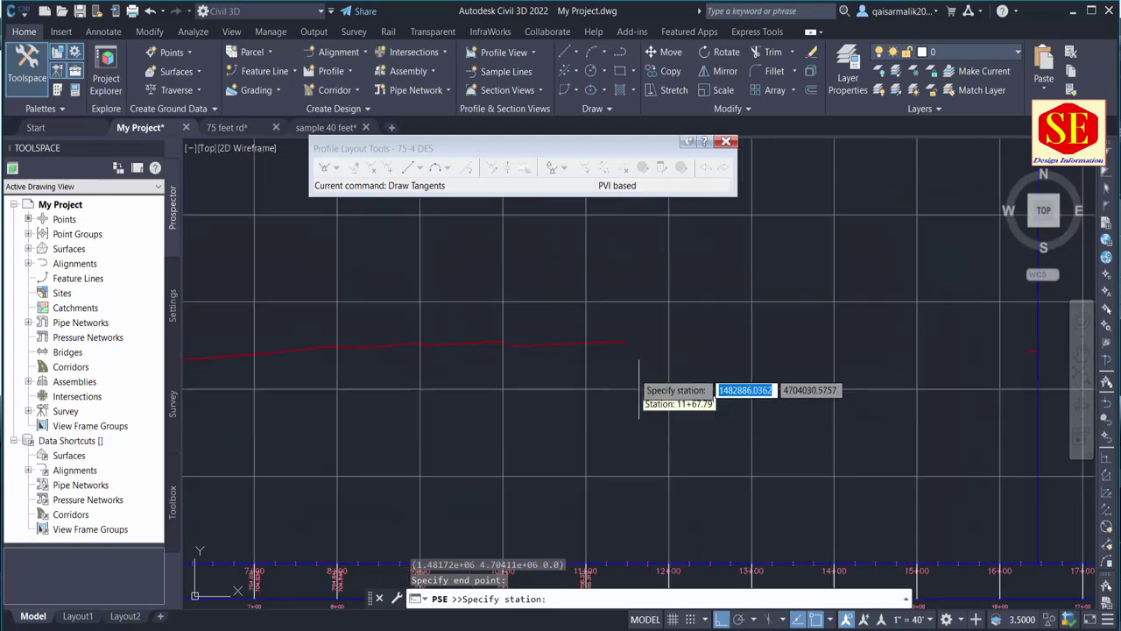
key("alt+Tab")
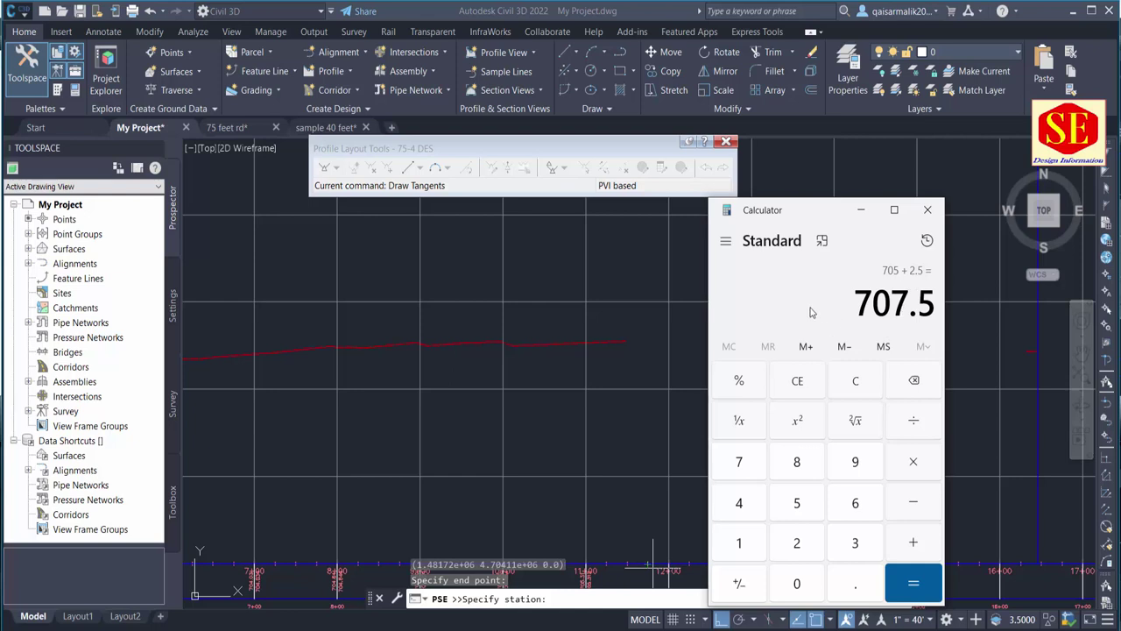
left_click(569, 267)
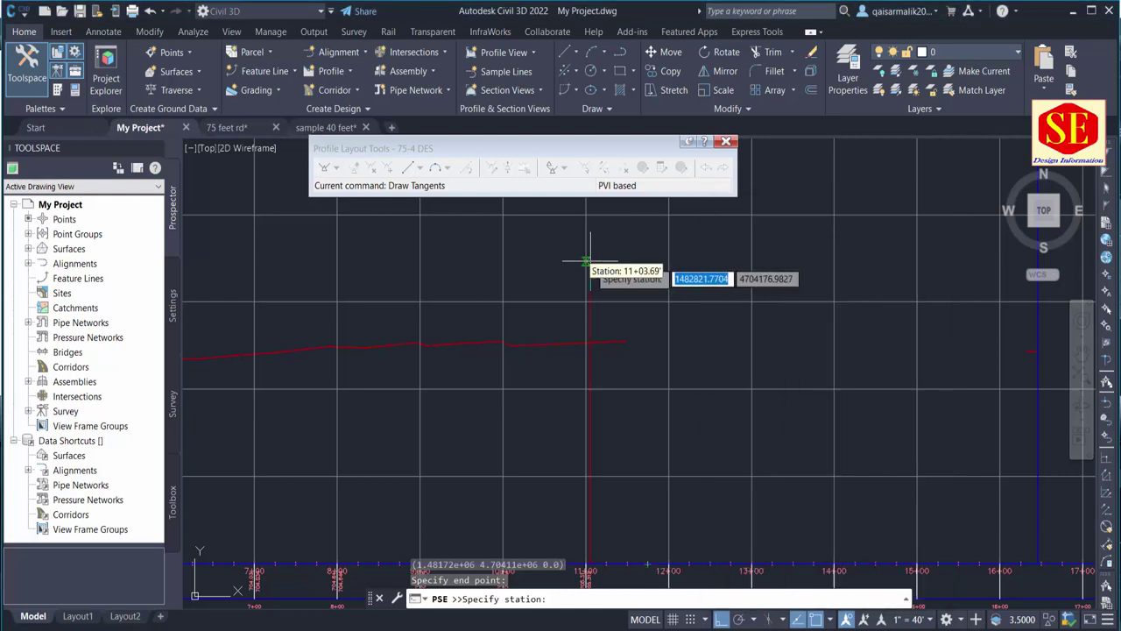
End the tangent near station 11+48.77 at elevation 707 and finish drawing.
left_click(626, 303)
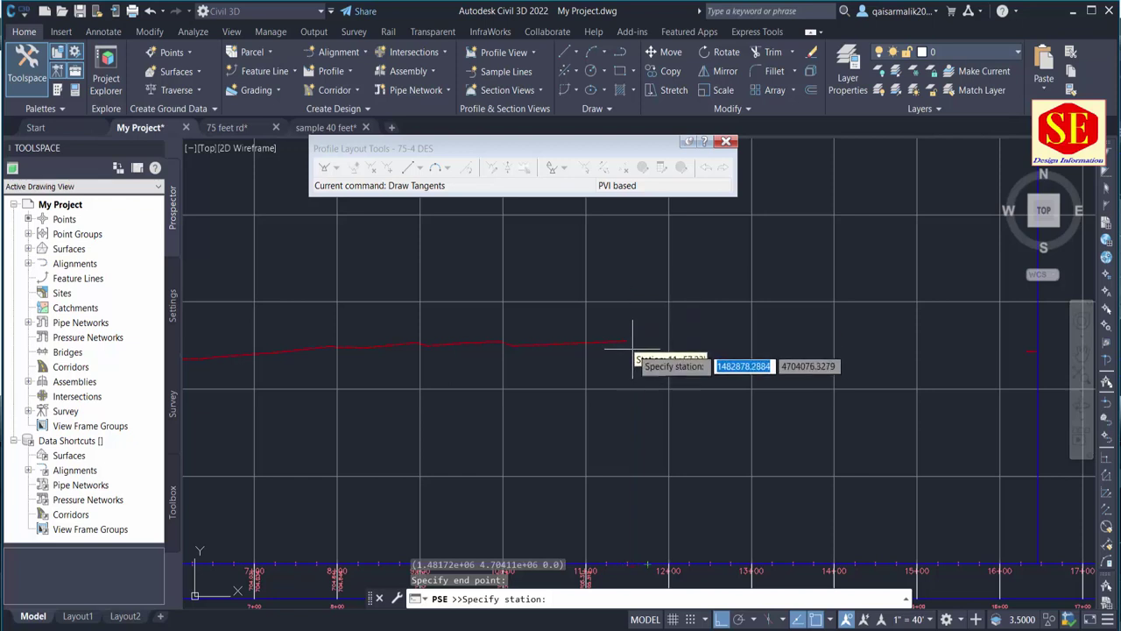
scroll(631, 348, "up", 2)
left_click(622, 338)
type("707")
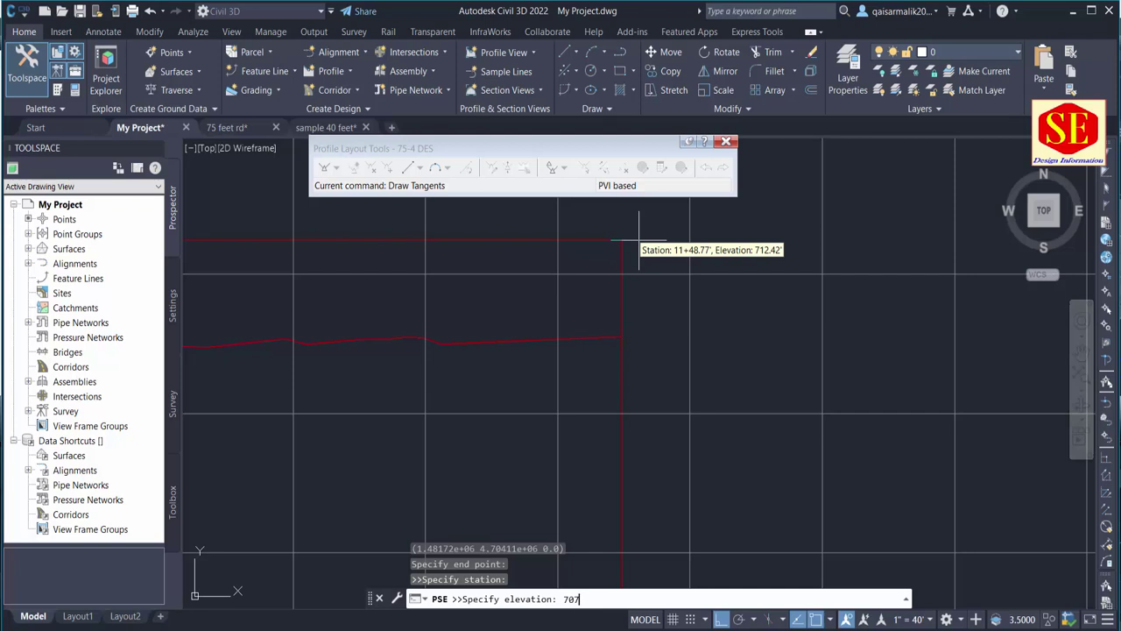
key("Return")
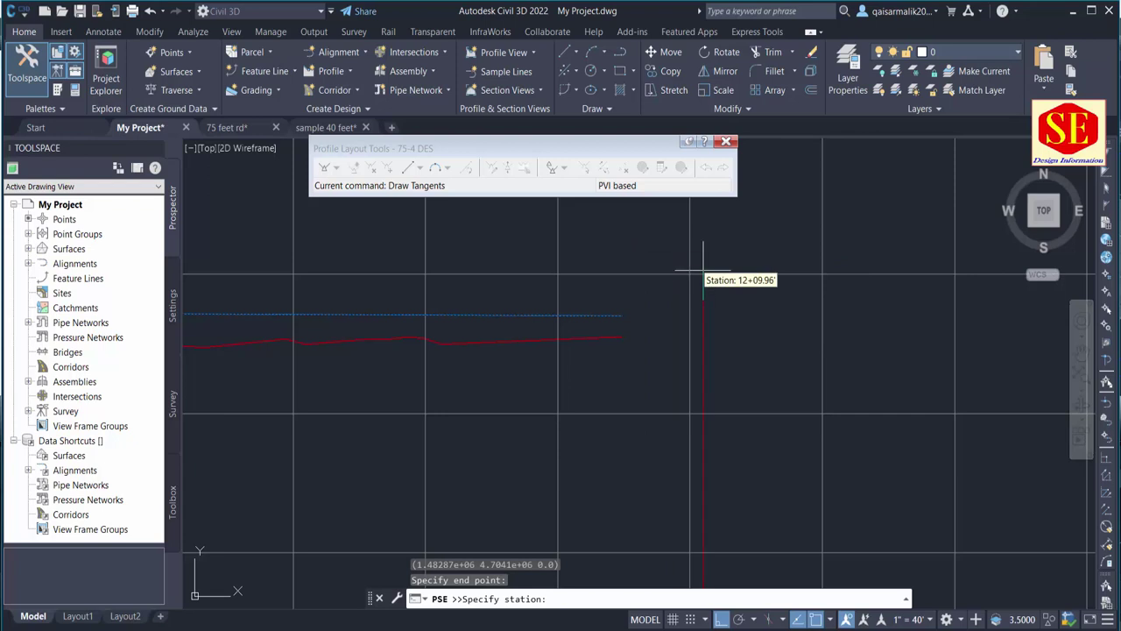
scroll(700, 379, "down", 3)
scroll(699, 381, "down", 3)
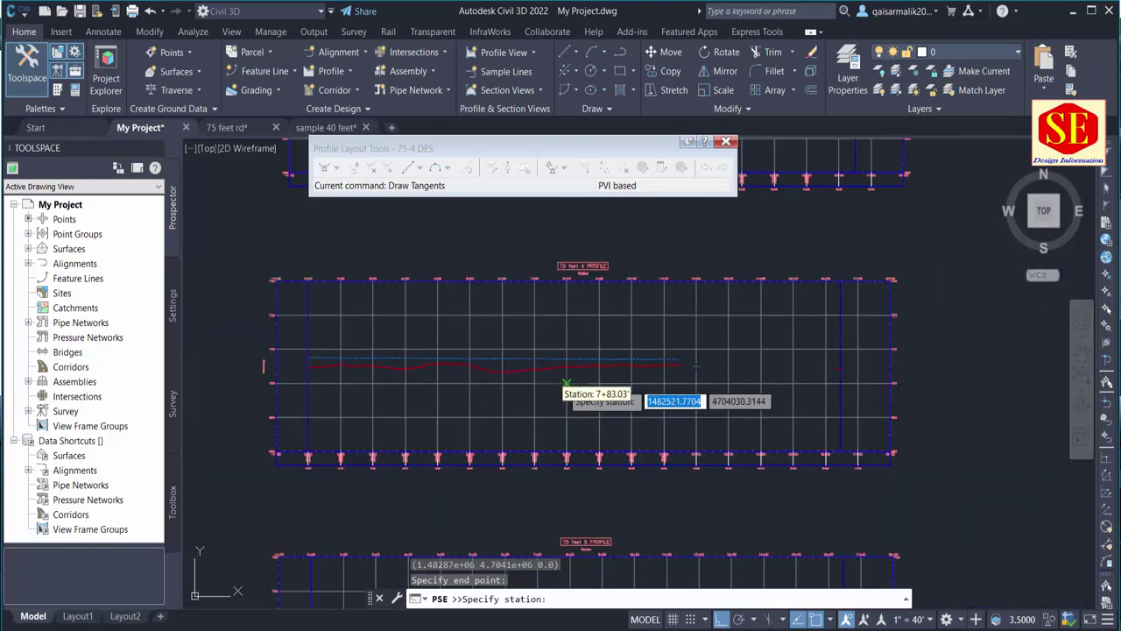
left_click(566, 383)
scroll(597, 376, "up", 5)
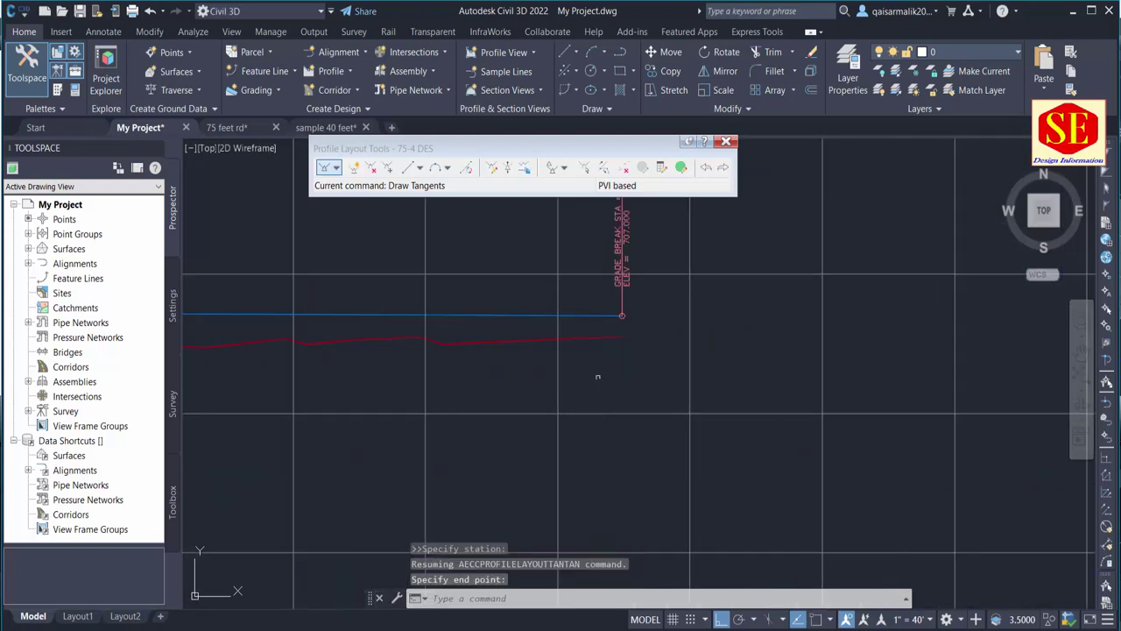
scroll(597, 377, "down", 5)
scroll(414, 368, "up", 5)
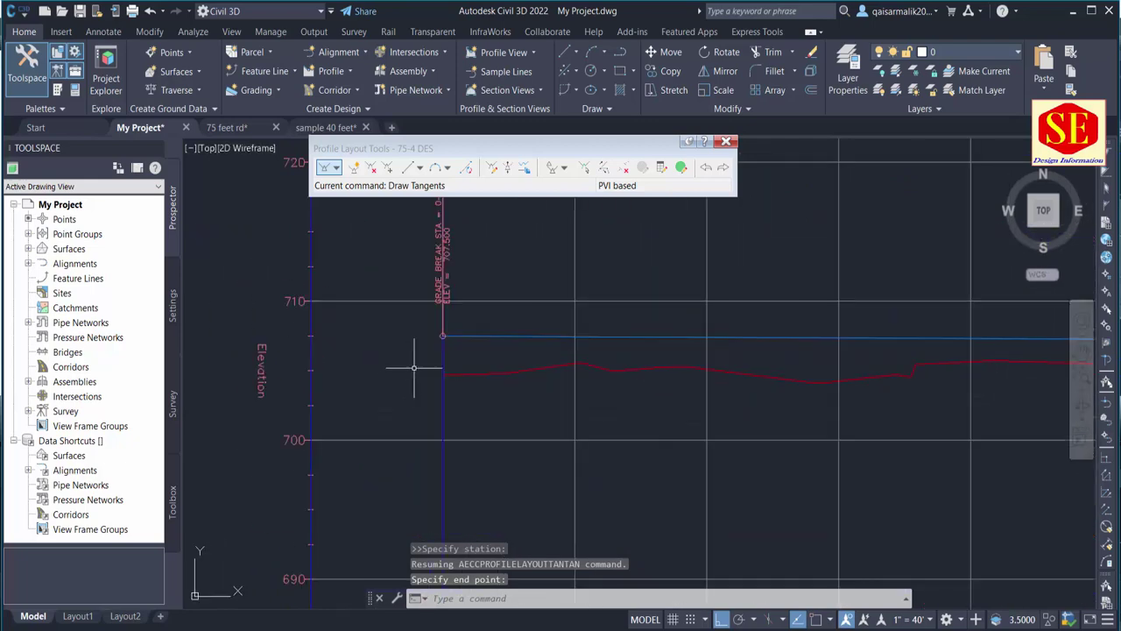
scroll(407, 354, "up", 1)
scroll(393, 325, "up", 3)
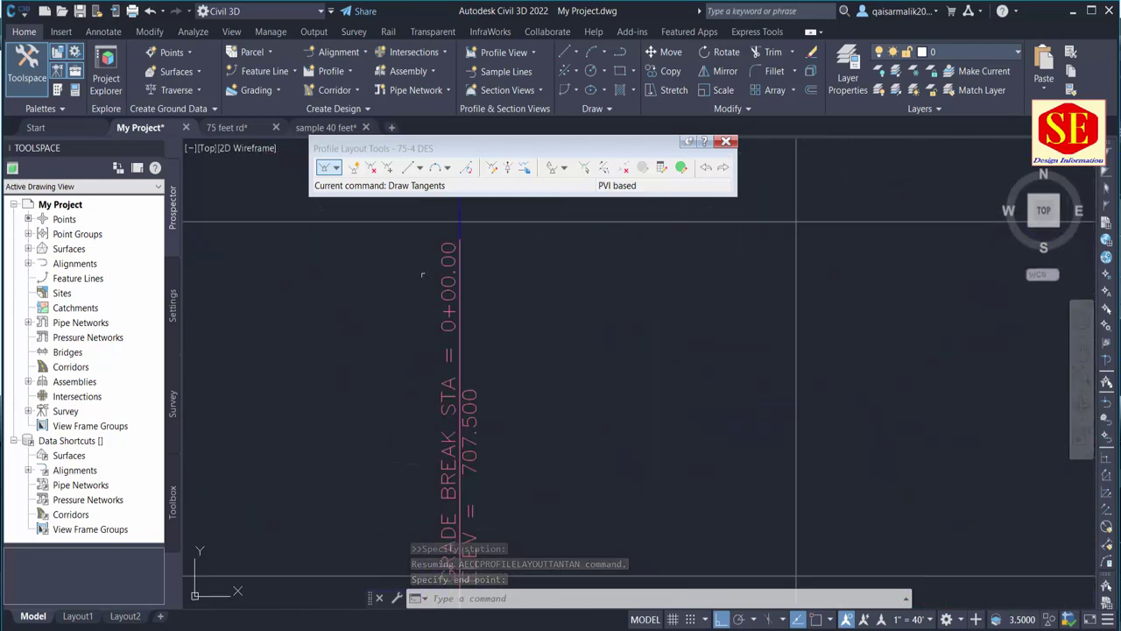
scroll(726, 371, "down", 3)
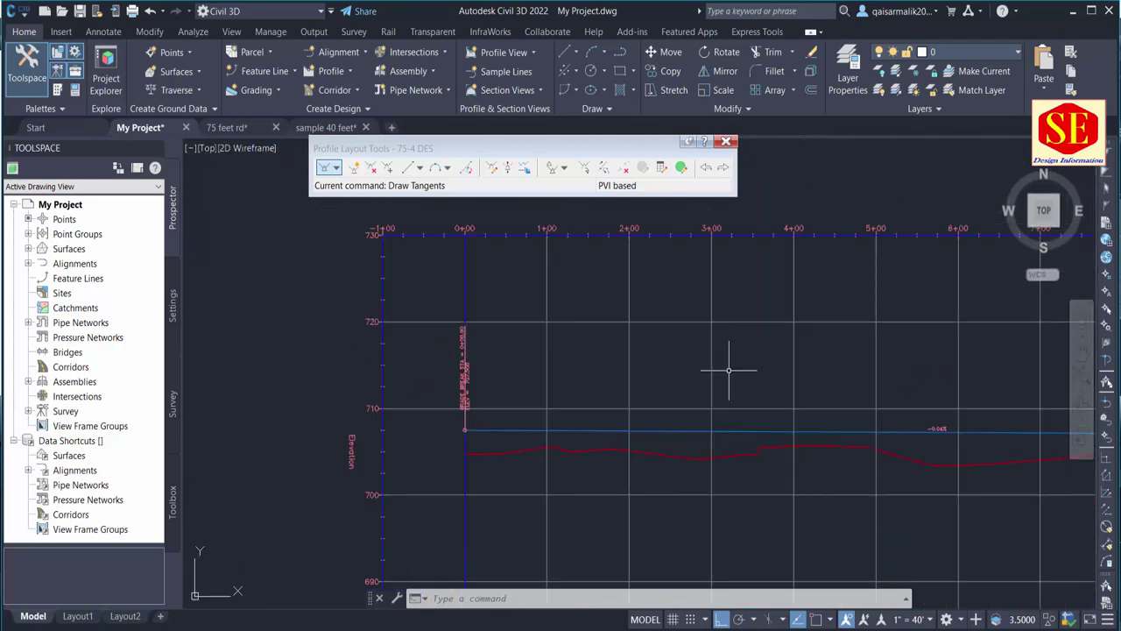
scroll(789, 373, "down", 2)
scroll(795, 374, "down", 1)
scroll(920, 377, "up", 2)
middle_click_drag(926, 376, 806, 370)
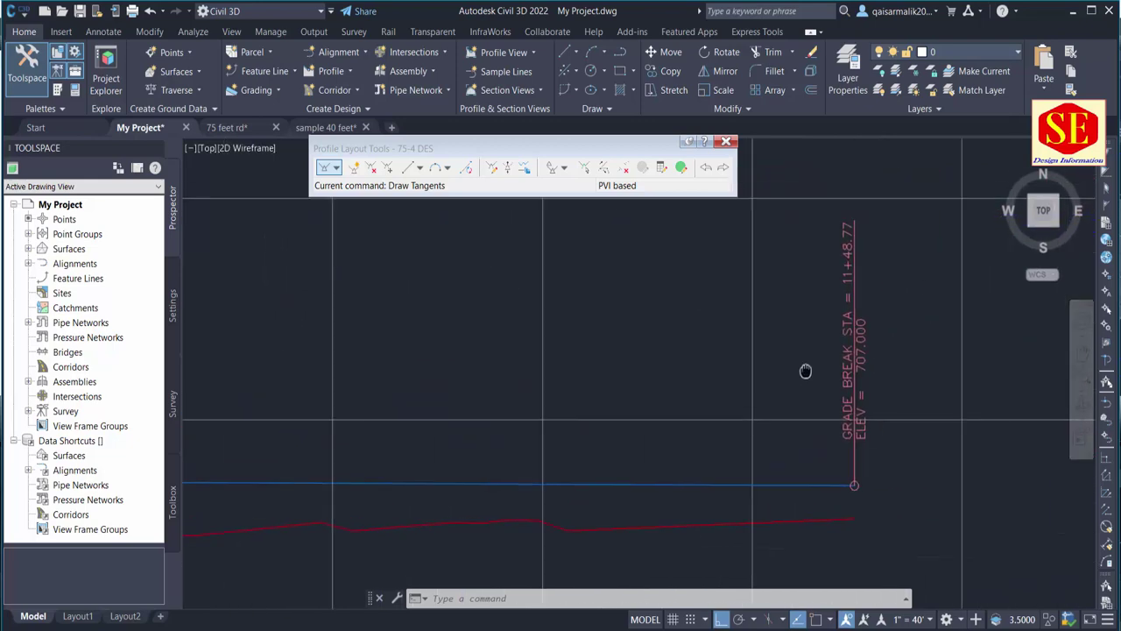
scroll(870, 281, "up", 1)
scroll(890, 313, "up", 1)
scroll(890, 314, "down", 2)
scroll(655, 401, "up", 2)
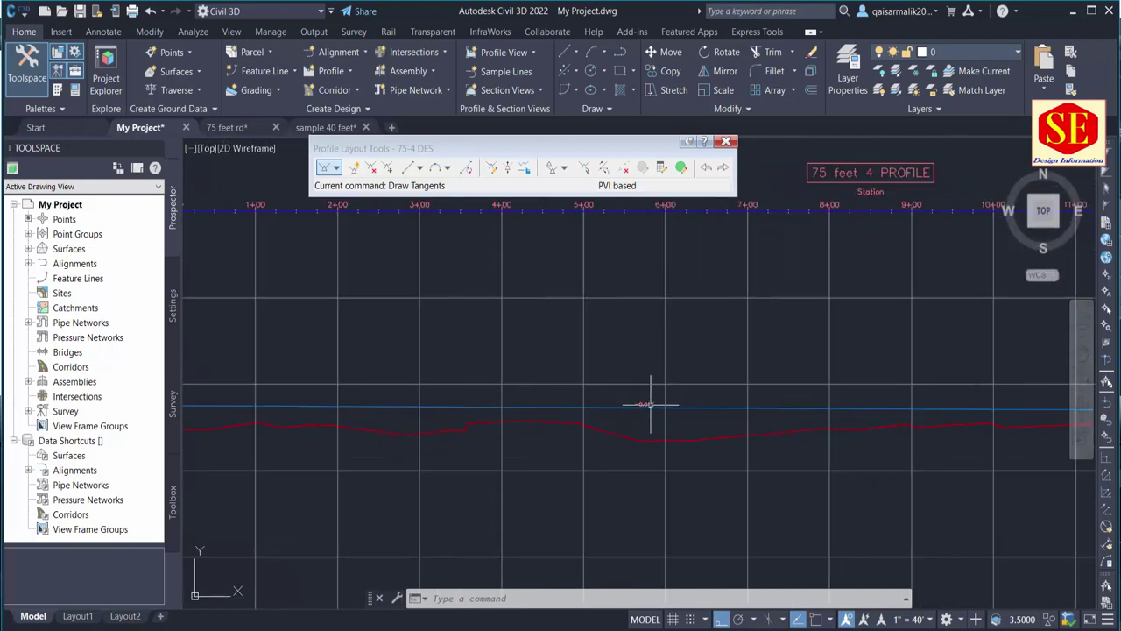
scroll(656, 385, "up", 2)
scroll(713, 337, "down", 2)
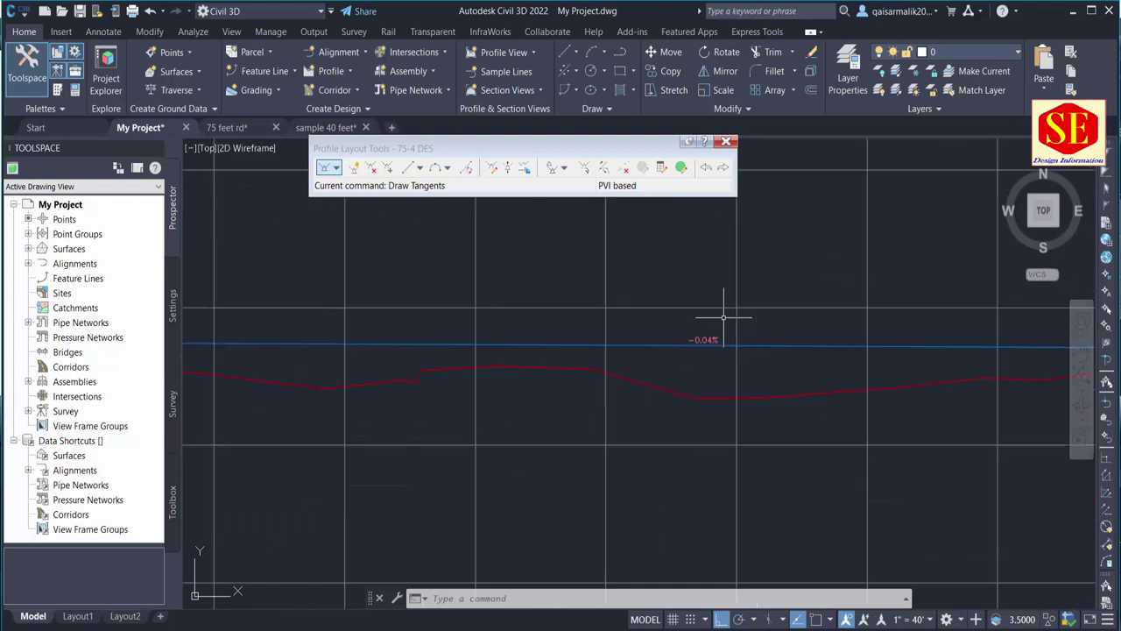
scroll(551, 350, "down", 2)
scroll(764, 347, "down", 1)
scroll(764, 348, "down", 2)
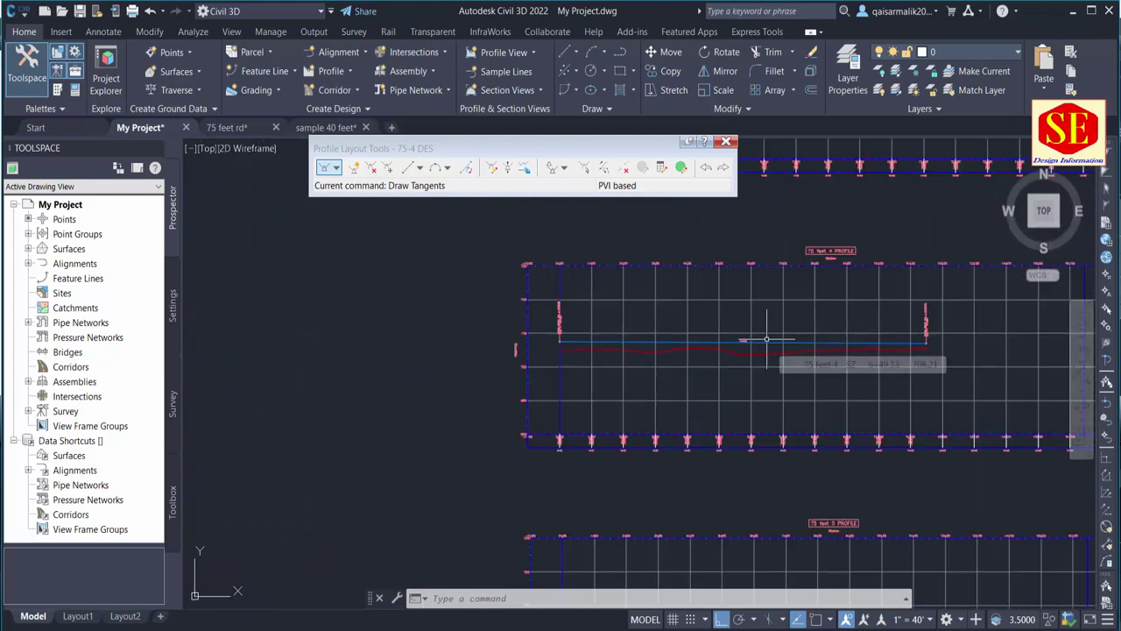
scroll(726, 347, "up", 2)
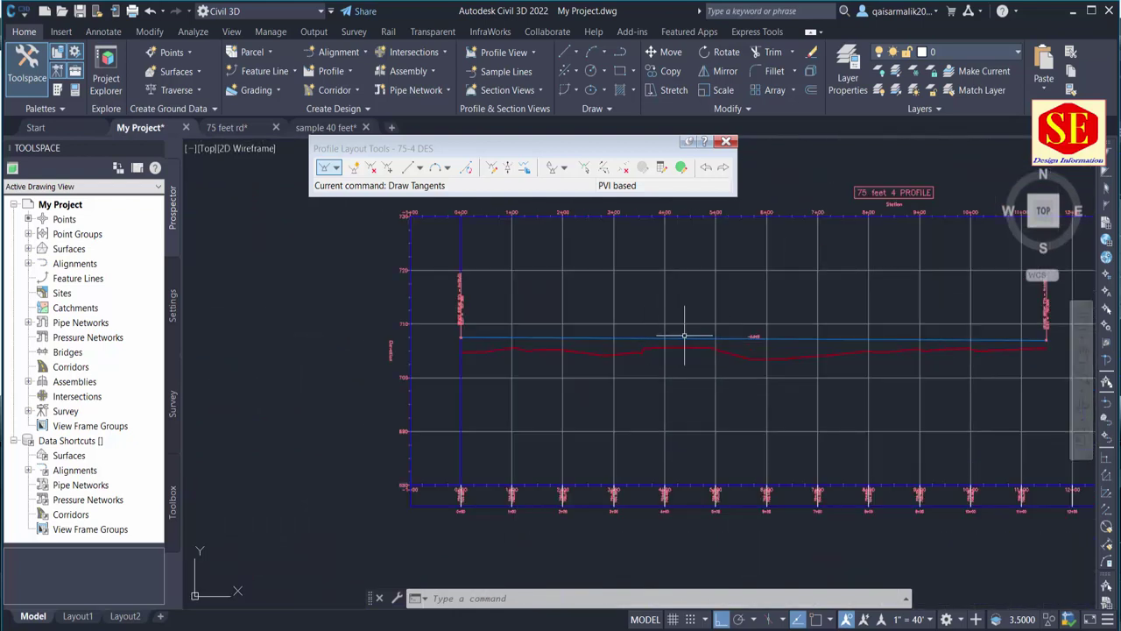
mouse_move(684, 336)
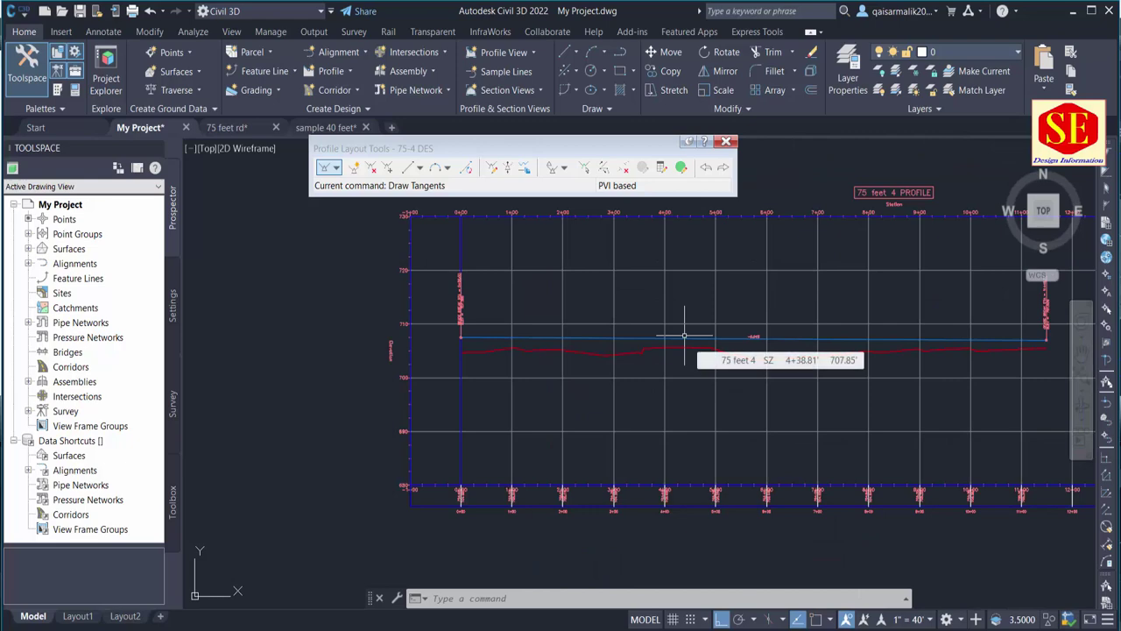
scroll(740, 377, "down", 3)
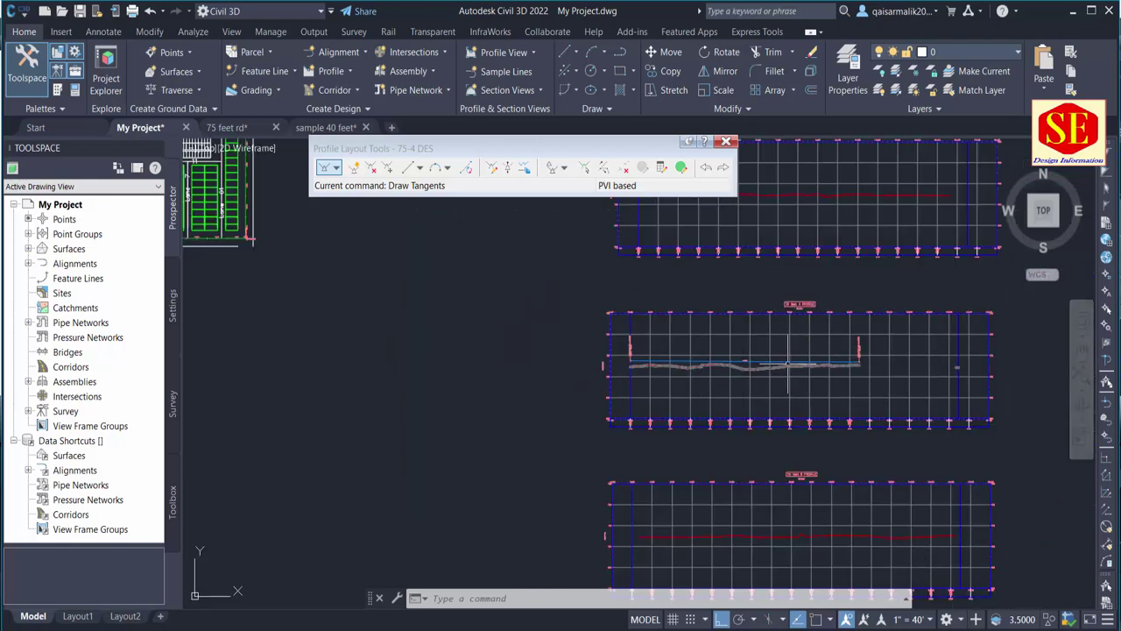
scroll(489, 251, "down", 3)
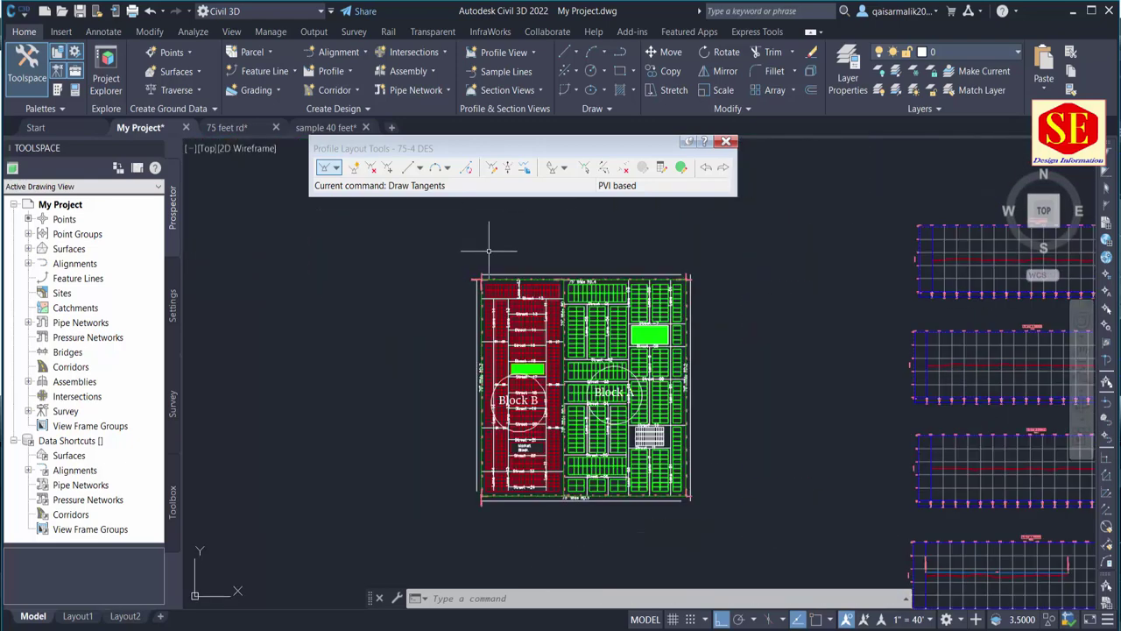
scroll(726, 356, "right", 3)
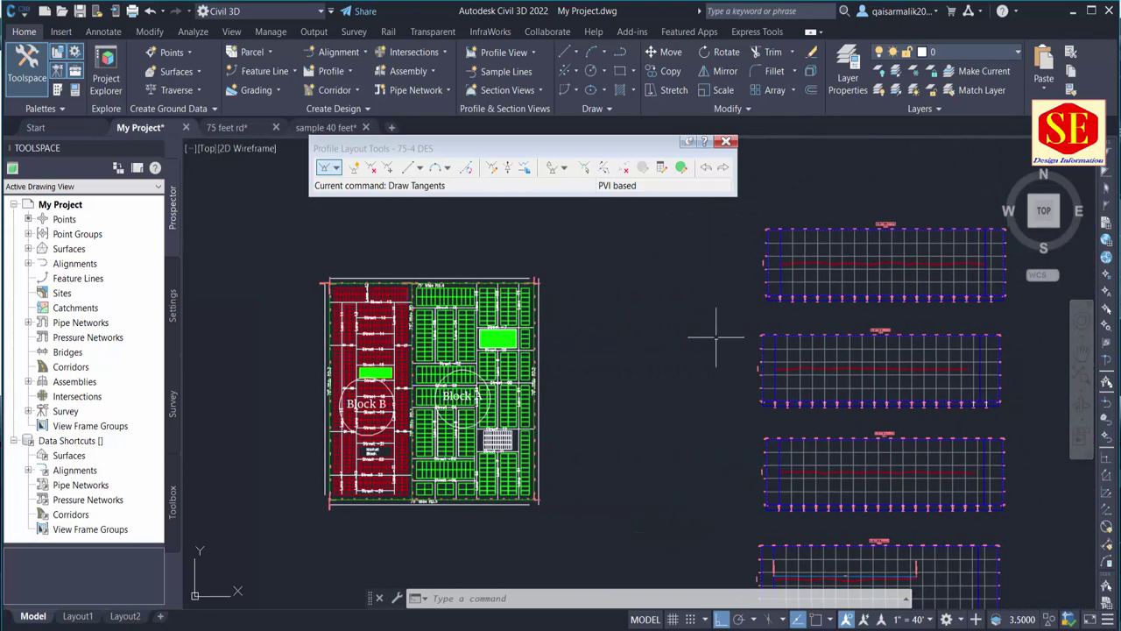
scroll(726, 356, "right", 3)
scroll(716, 348, "right", 2)
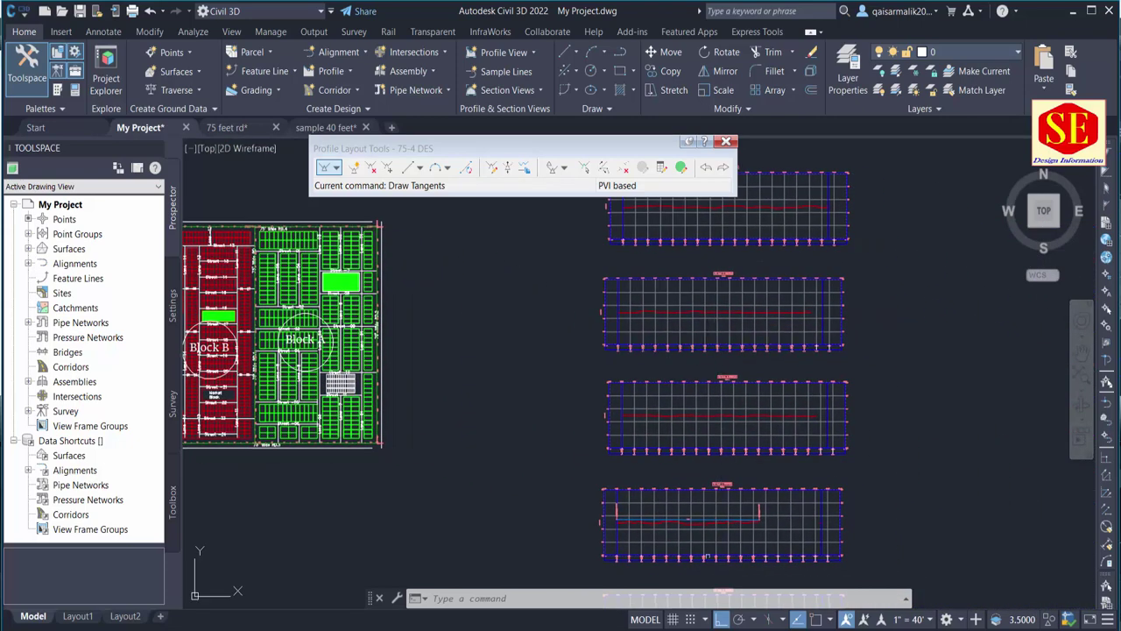
scroll(701, 551, "up", 5)
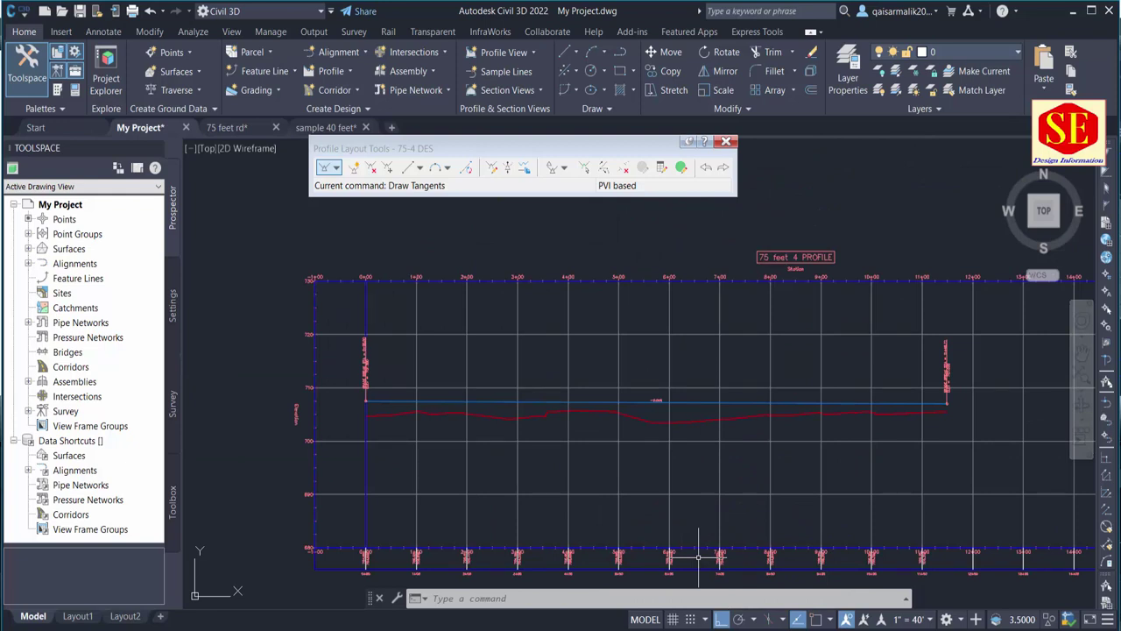
scroll(678, 407, "down", 2)
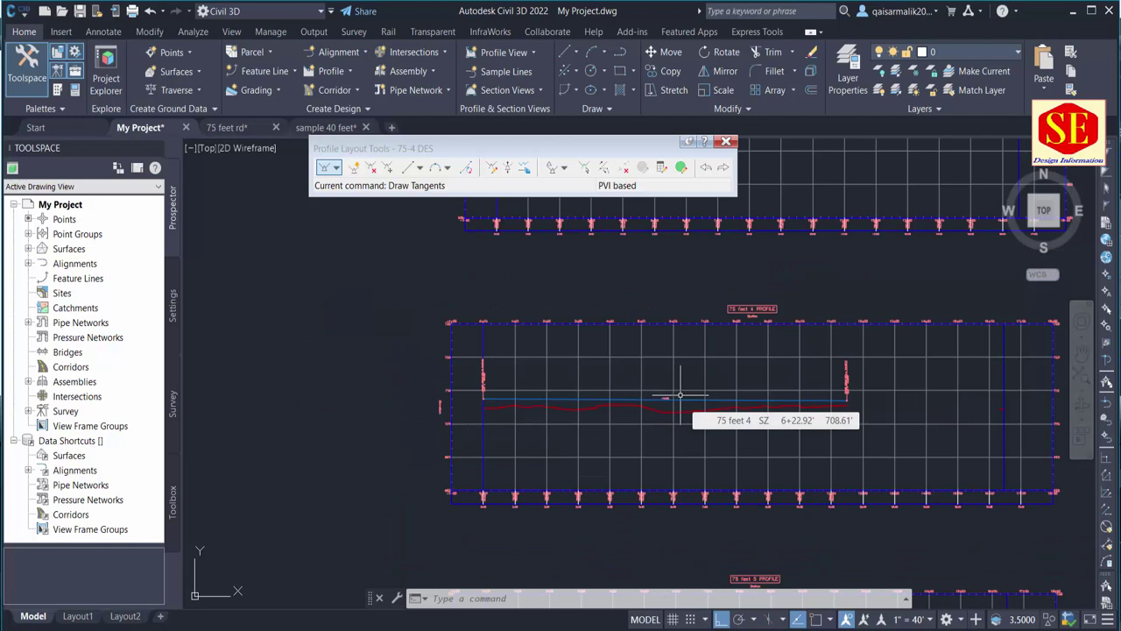
scroll(678, 435, "up", 2)
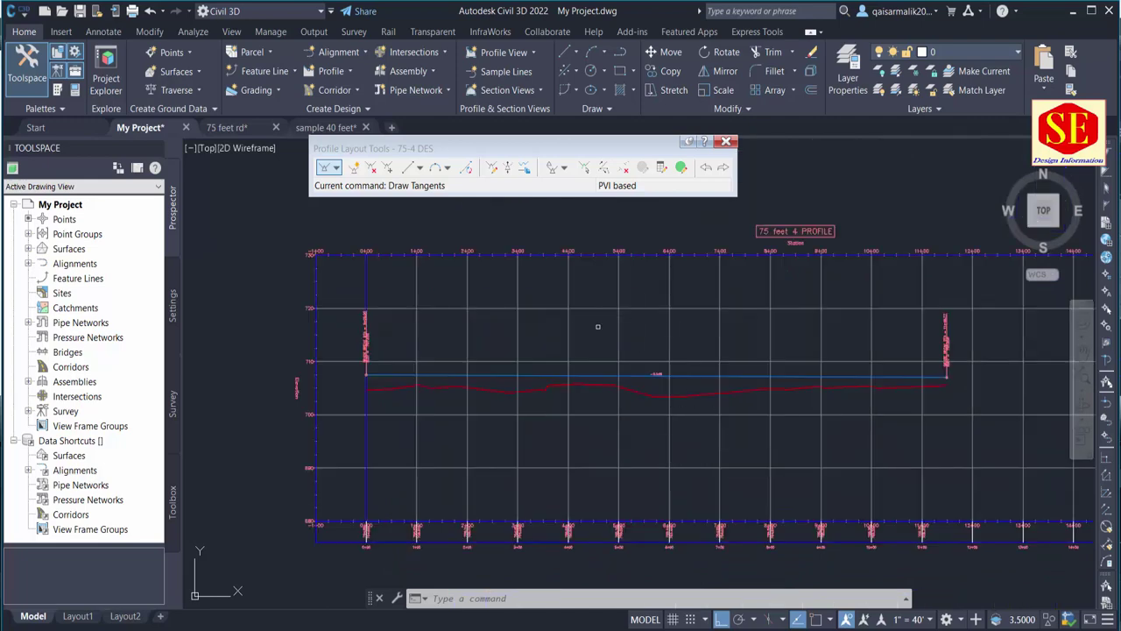
scroll(753, 365, "down", 1)
End the blue design profile line at the right end of the 75-ft road's profile grid.
scroll(648, 355, "down", 2)
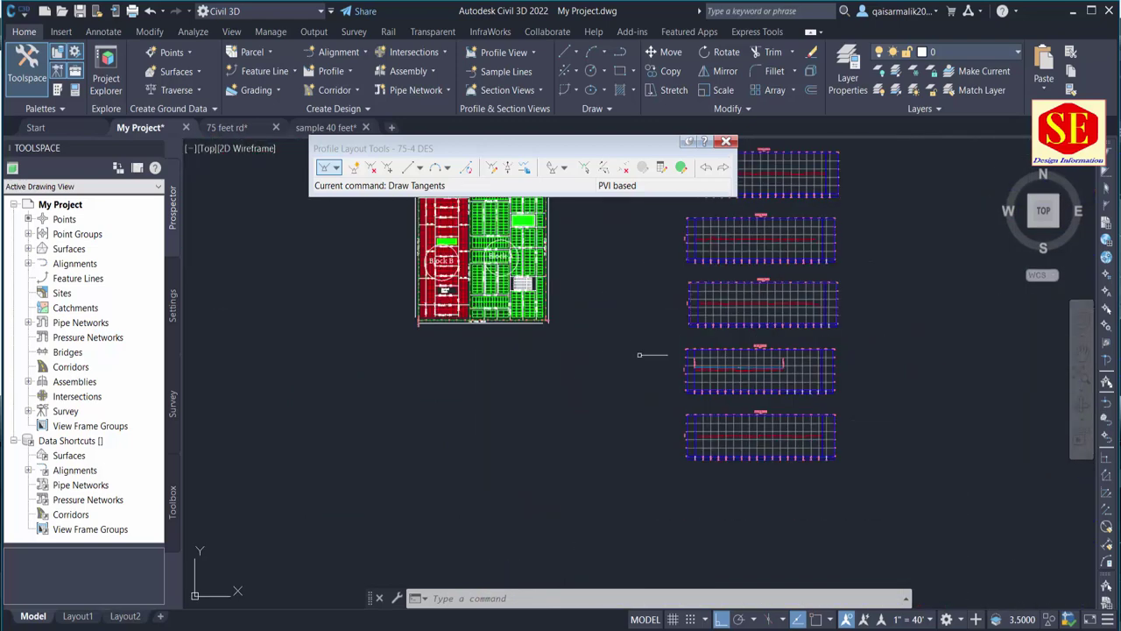
scroll(646, 485, "down", 1)
scroll(513, 342, "up", 3)
scroll(512, 341, "up", 3)
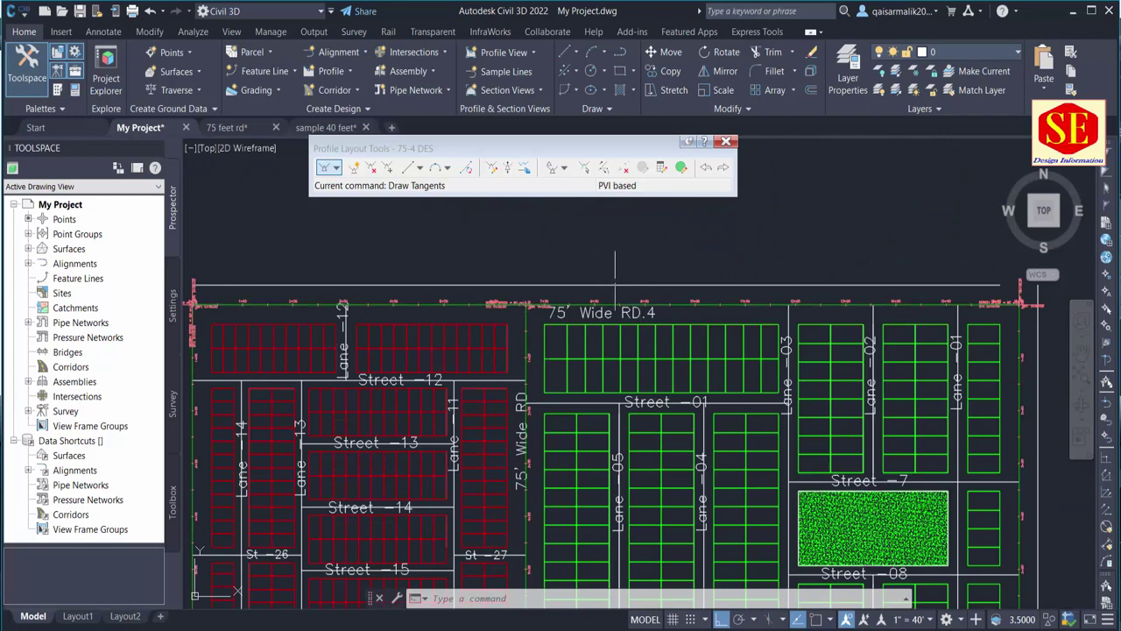
scroll(674, 308, "down", 2)
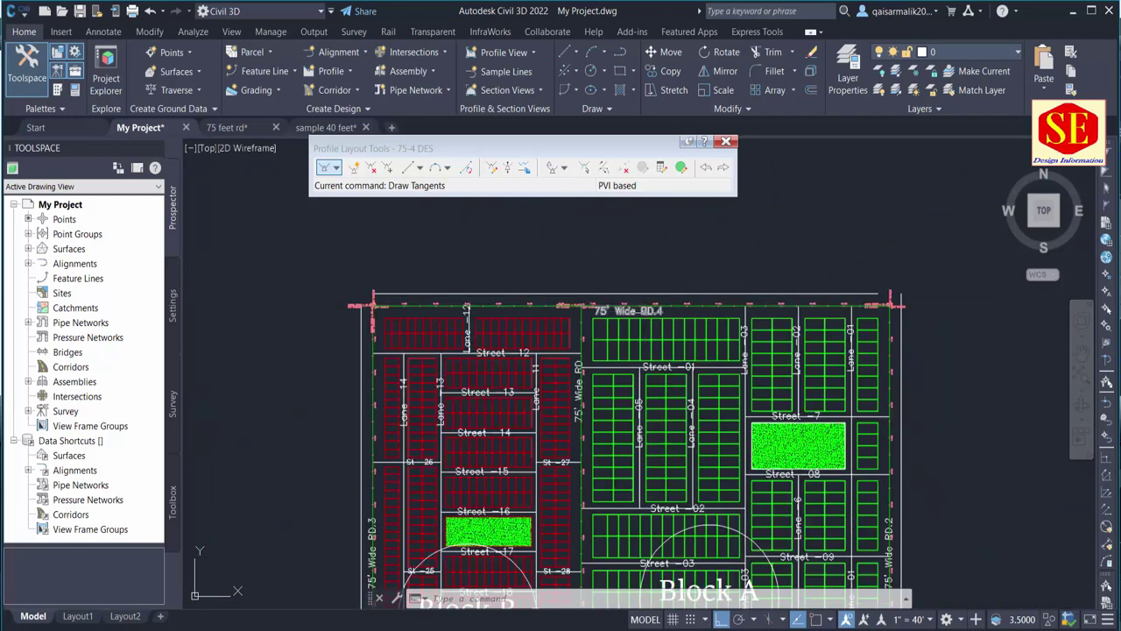
scroll(385, 324, "up", 5)
middle_click_drag(385, 491, 423, 296)
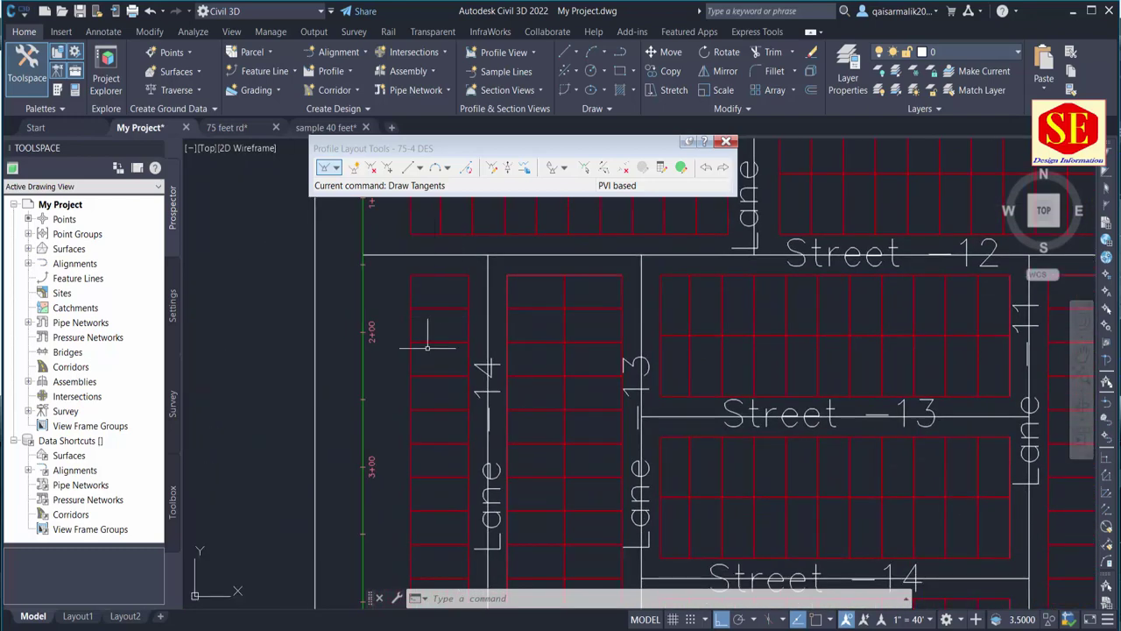
scroll(420, 462, "down", 5)
scroll(419, 543, "up", 3)
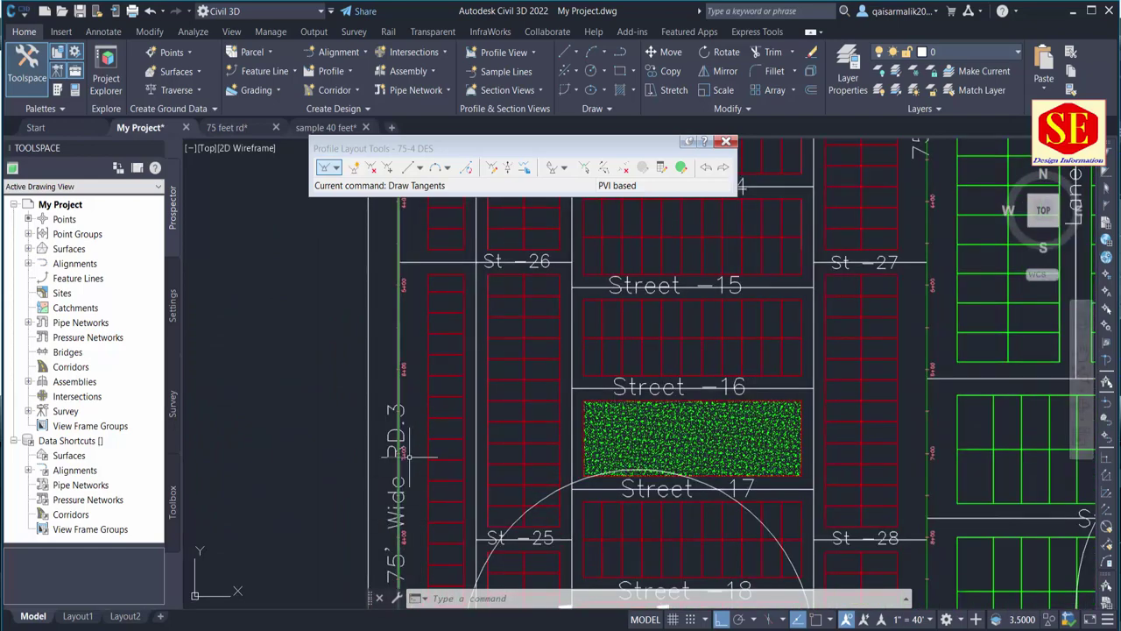
scroll(404, 435, "down", 3)
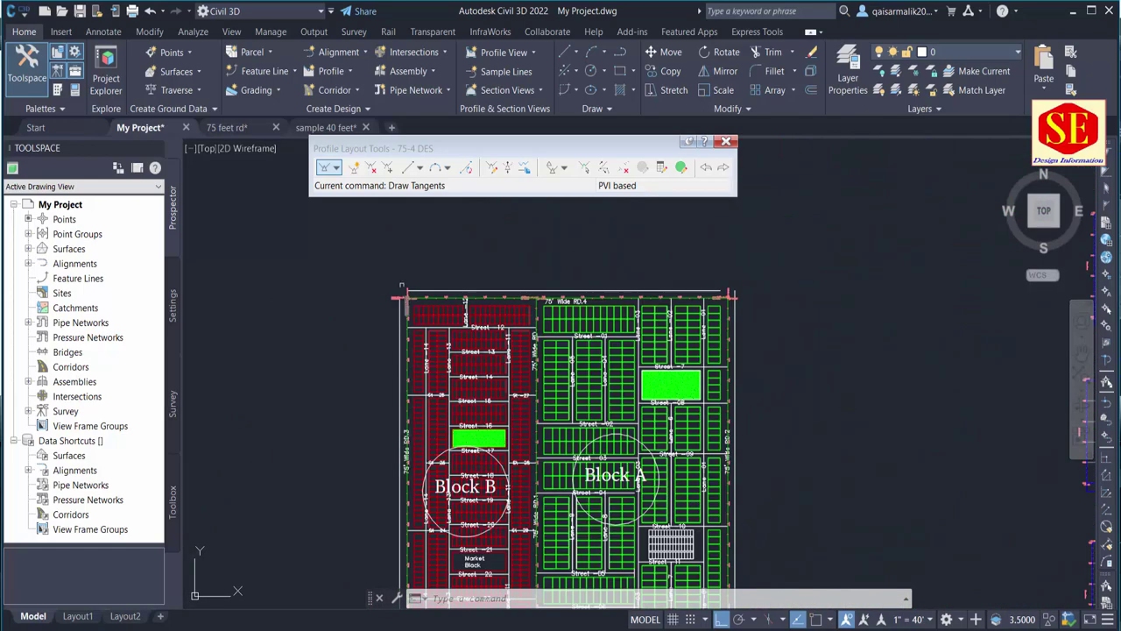
scroll(401, 286, "up", 3)
middle_click_drag(526, 438, 351, 456)
scroll(450, 567, "down", 1)
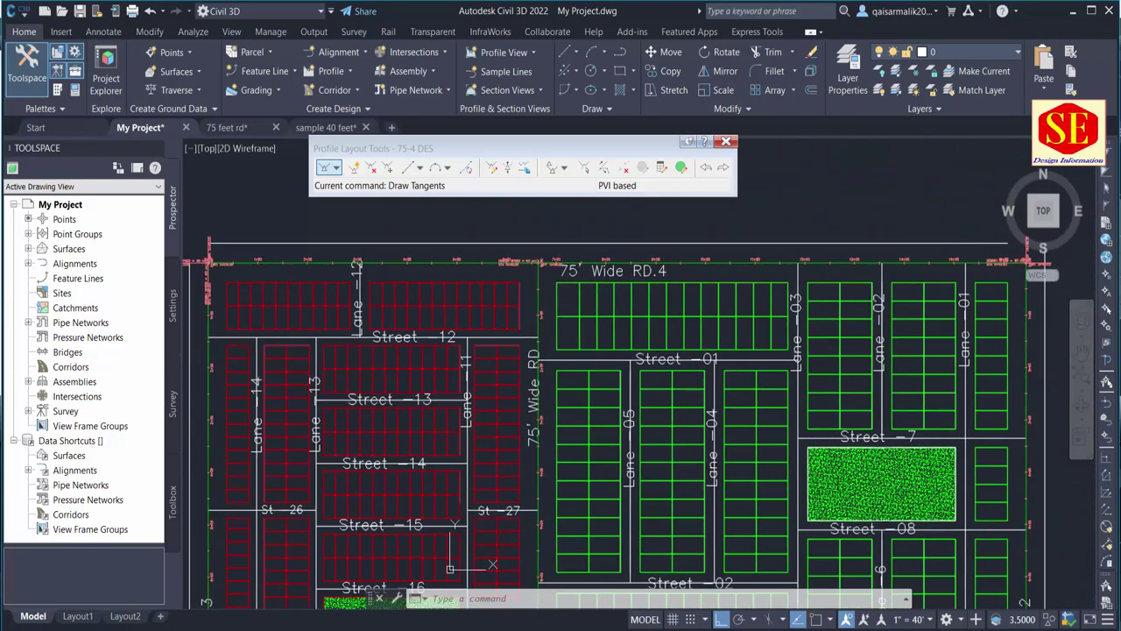
scroll(450, 567, "down", 1)
middle_click_drag(561, 561, 561, 263)
scroll(558, 527, "up", 1)
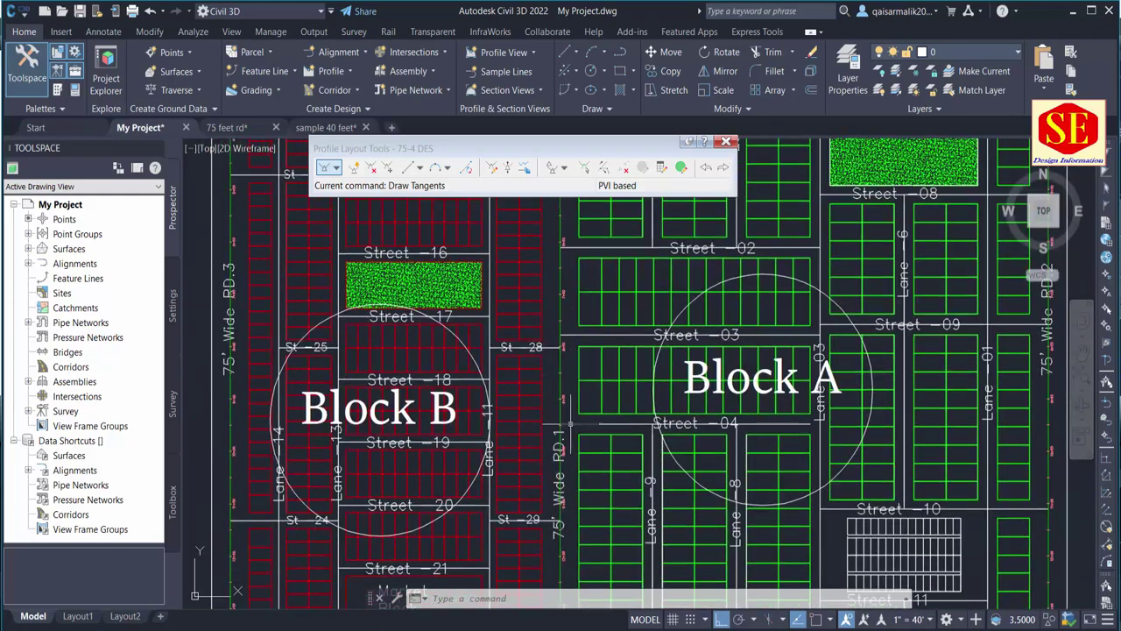
middle_click_drag(570, 424, 554, 560)
middle_click_drag(543, 351, 534, 543)
scroll(530, 424, "up", 1)
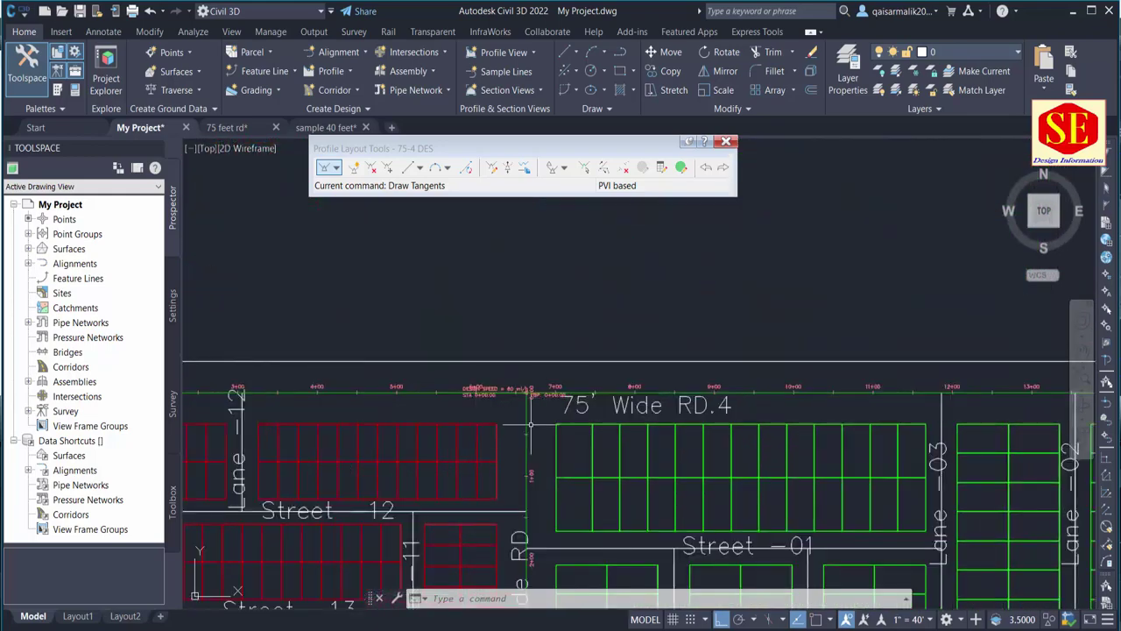
scroll(534, 390, "up", 3)
scroll(514, 355, "down", 2)
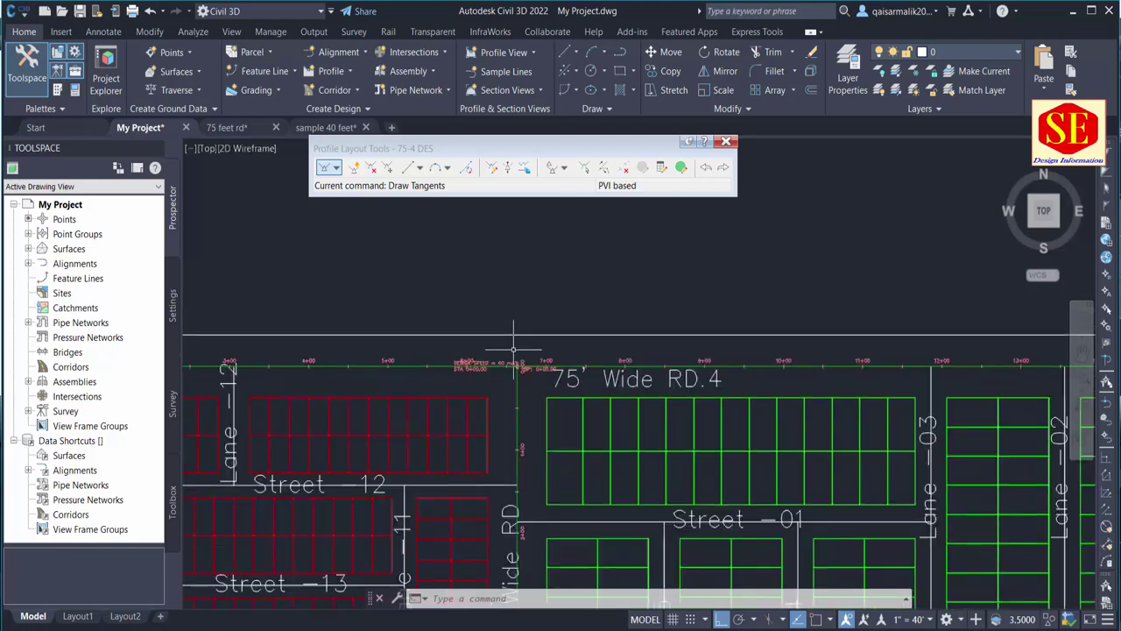
scroll(515, 359, "down", 1)
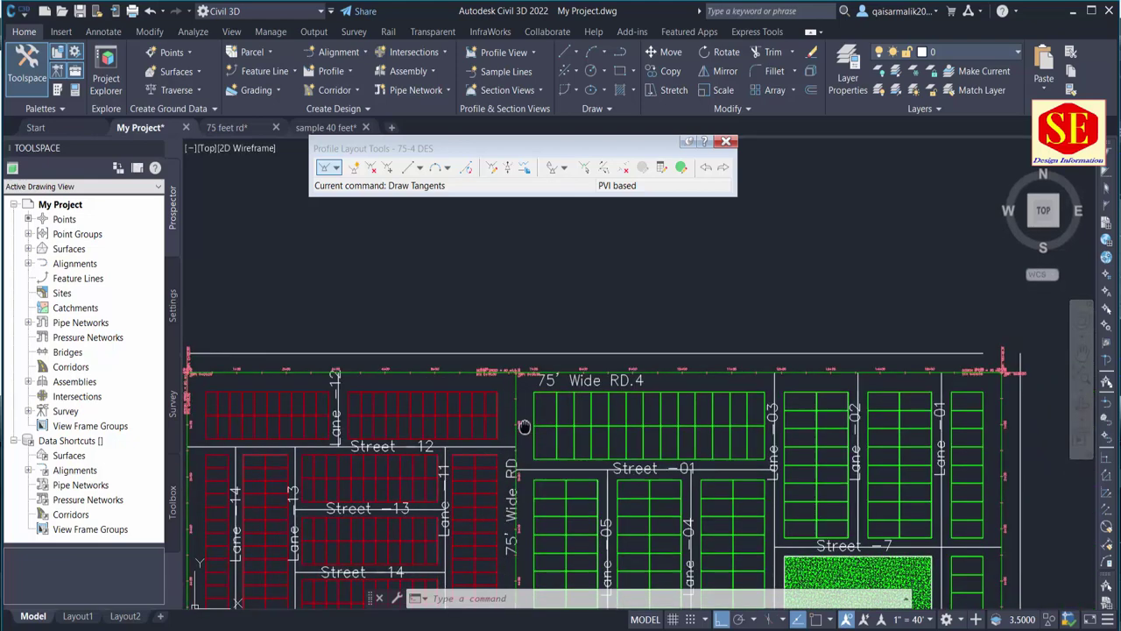
middle_click_drag(515, 477, 515, 531)
scroll(656, 338, "down", 2)
scroll(656, 338, "down", 2)
middle_click_drag(933, 445, 644, 322)
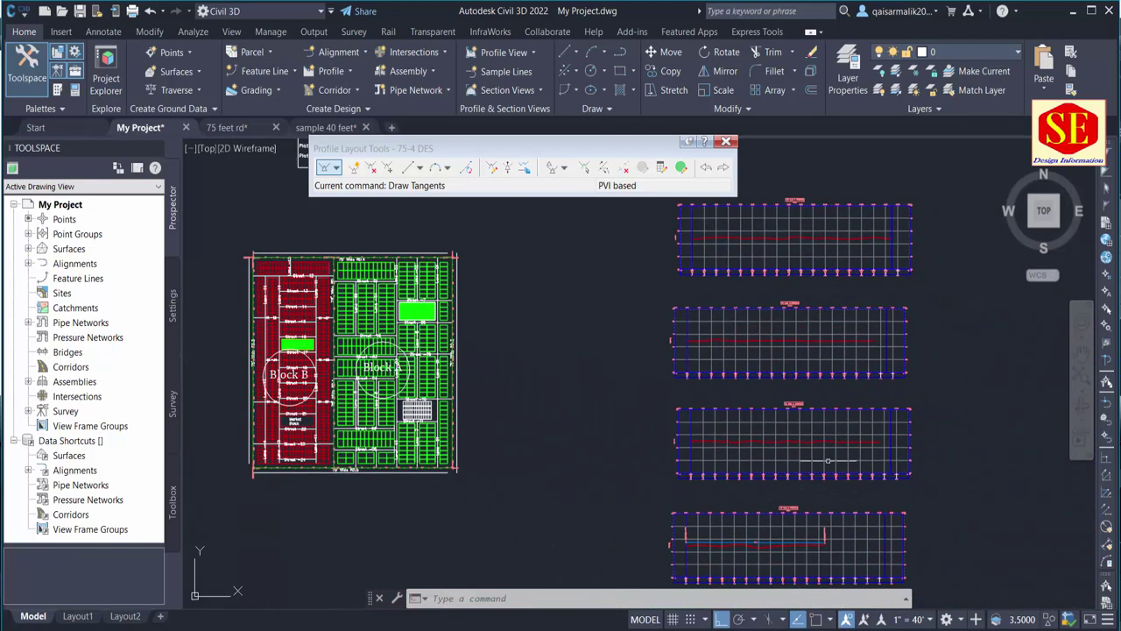
scroll(759, 539, "up", 3)
middle_click_drag(605, 535, 719, 453)
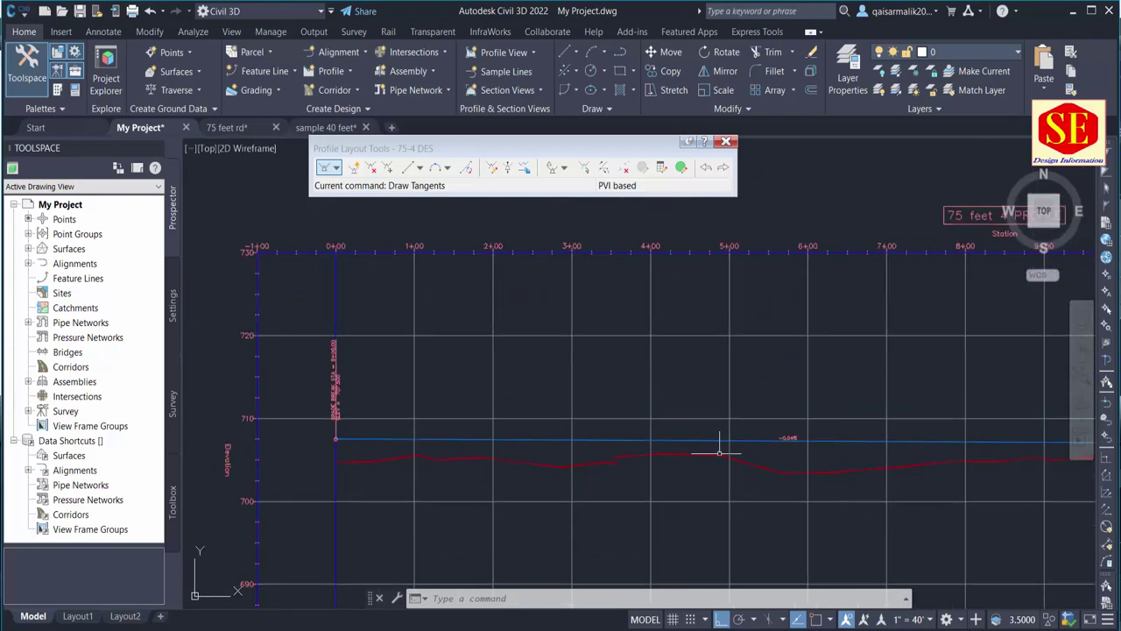
left_click(810, 444)
Zoom back to the 75 Wide RD.4 alignment start and check its 0+00 and 6+00 station labels.
scroll(930, 422, "down", 5)
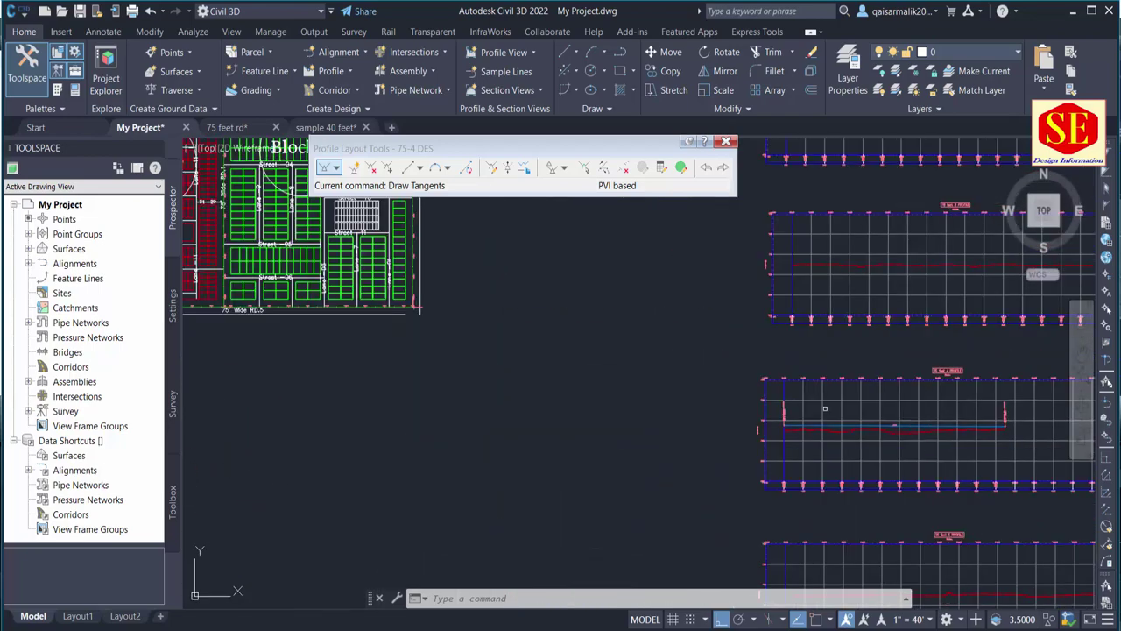
middle_click_drag(695, 408, 799, 569)
scroll(515, 291, "up", 2)
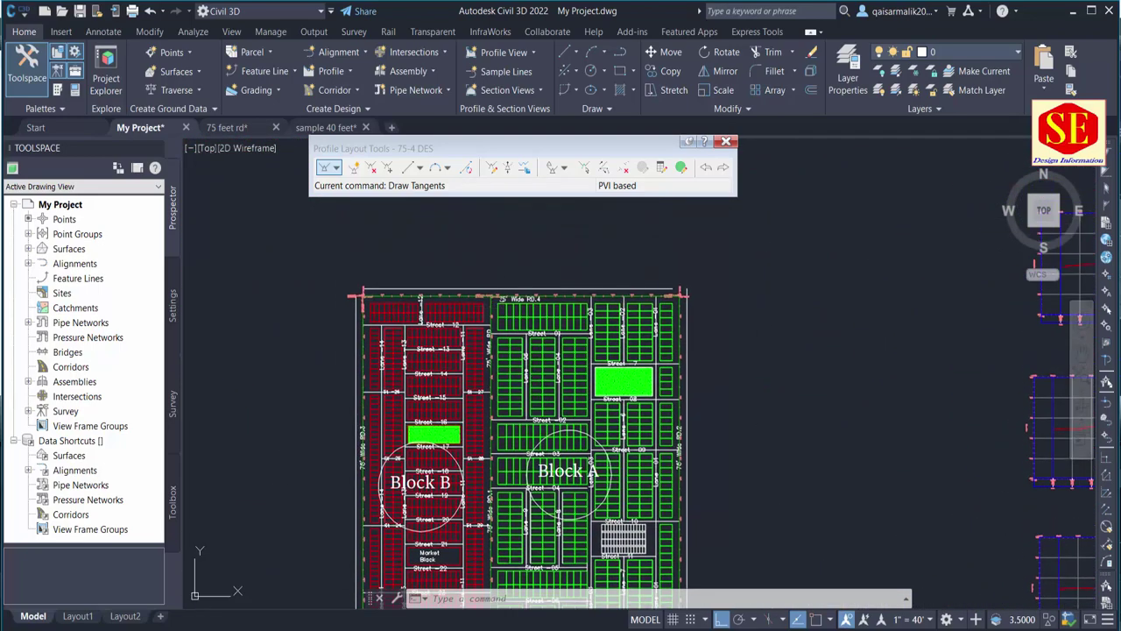
scroll(516, 298, "up", 2)
scroll(517, 302, "up", 2)
scroll(517, 304, "up", 2)
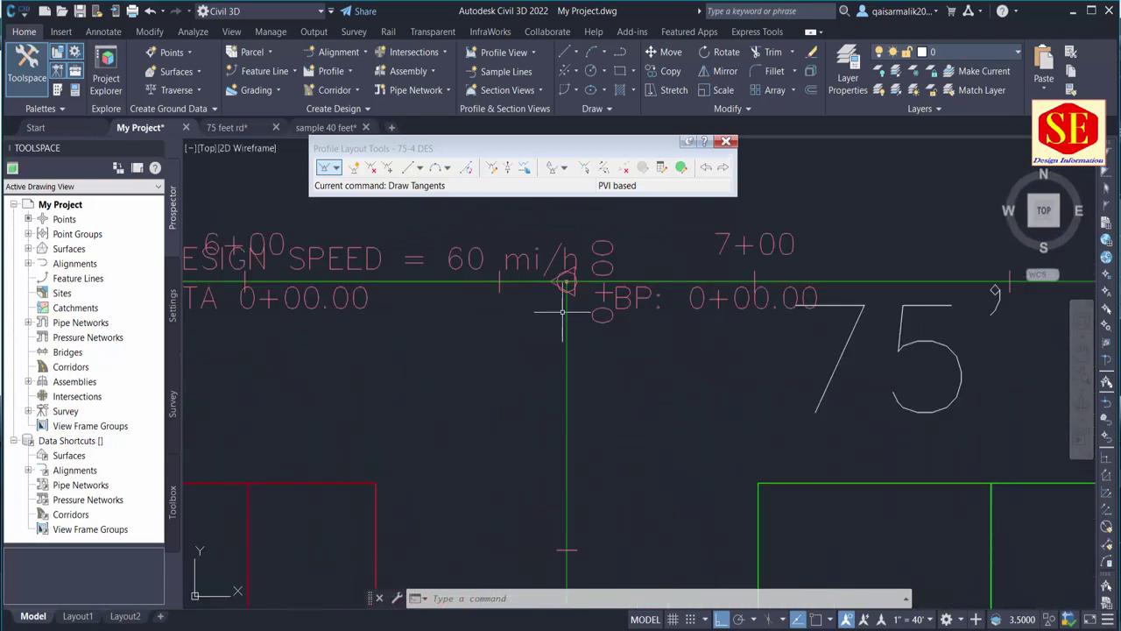
left_click(567, 282)
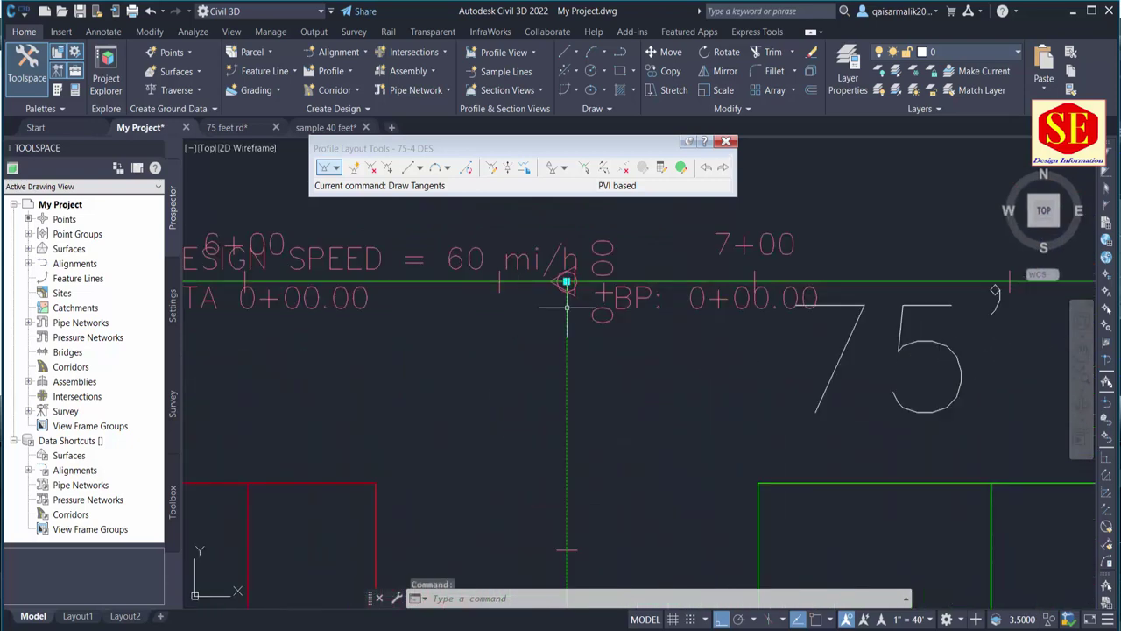
middle_click_drag(714, 302, 717, 337)
key("Escape")
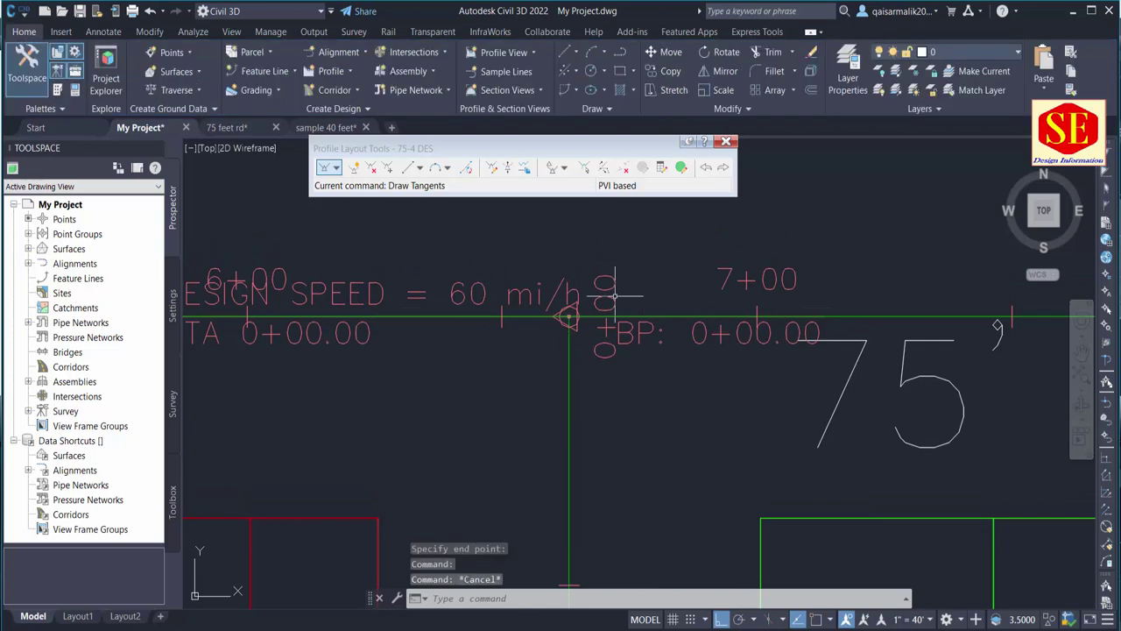
left_click(727, 280)
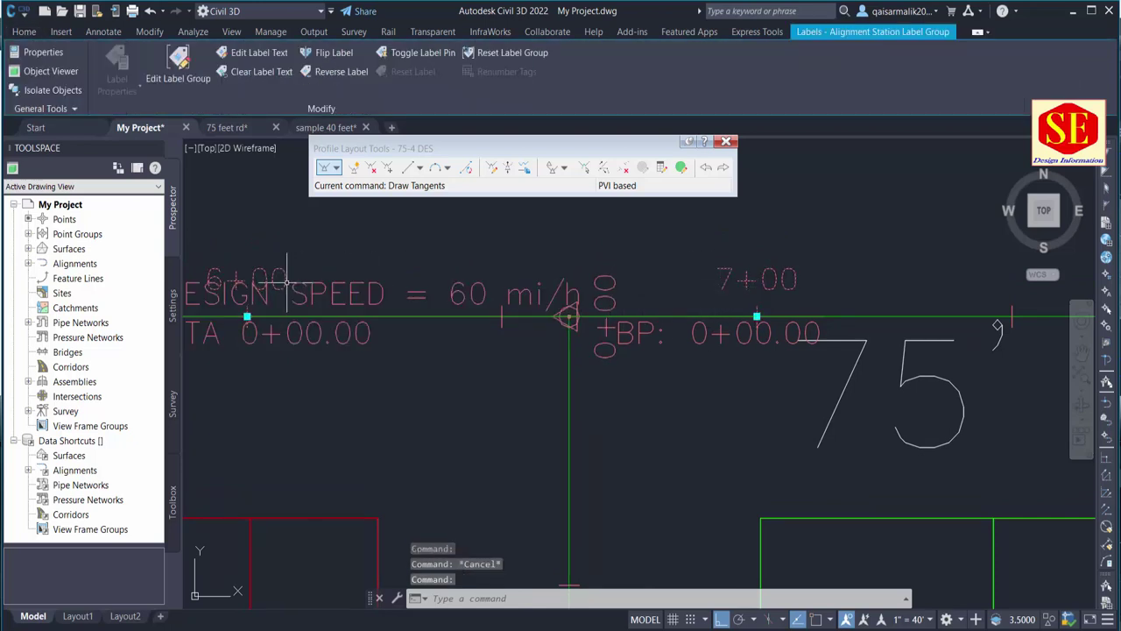
key("Escape")
Run DIST from the alignment's 0+00 start point and read about 36.8 ft horizontally.
type("D")
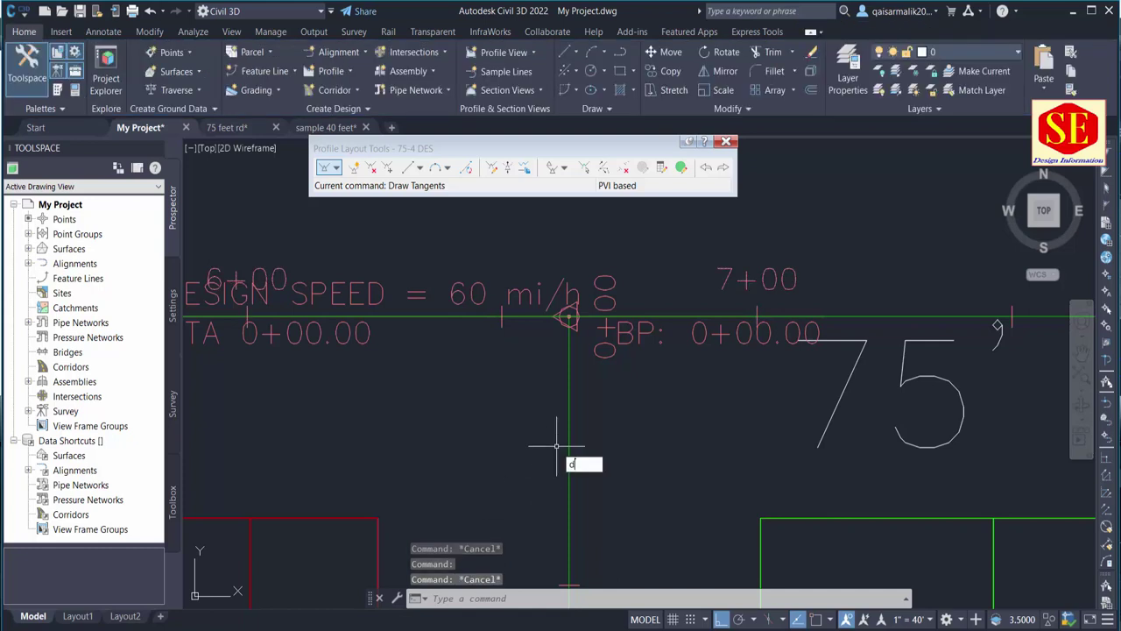
type("IS")
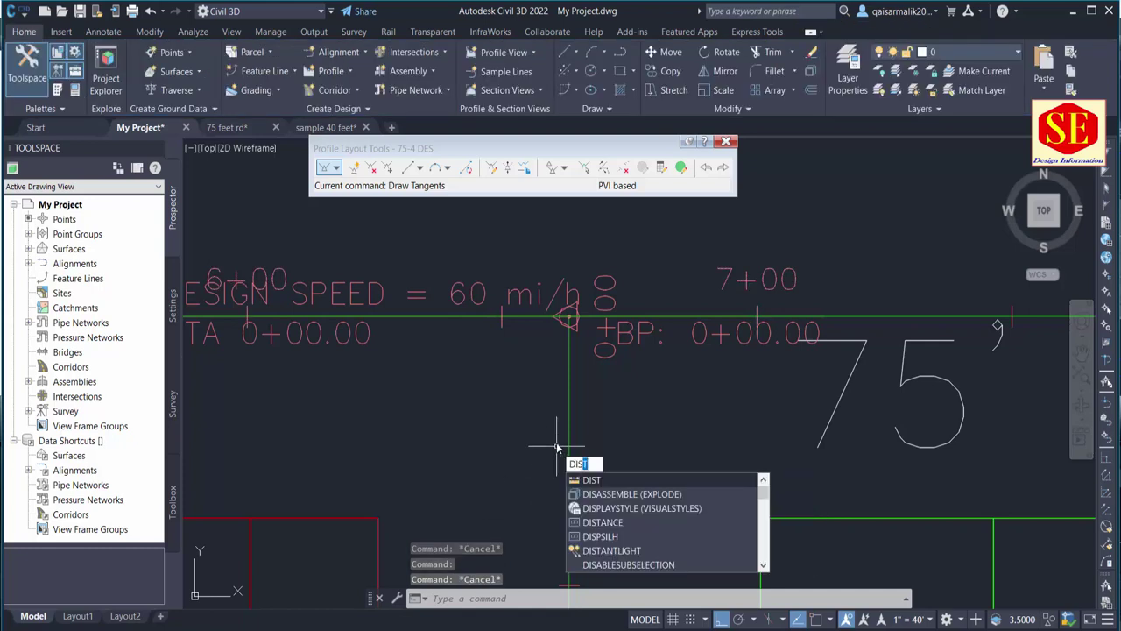
type("T")
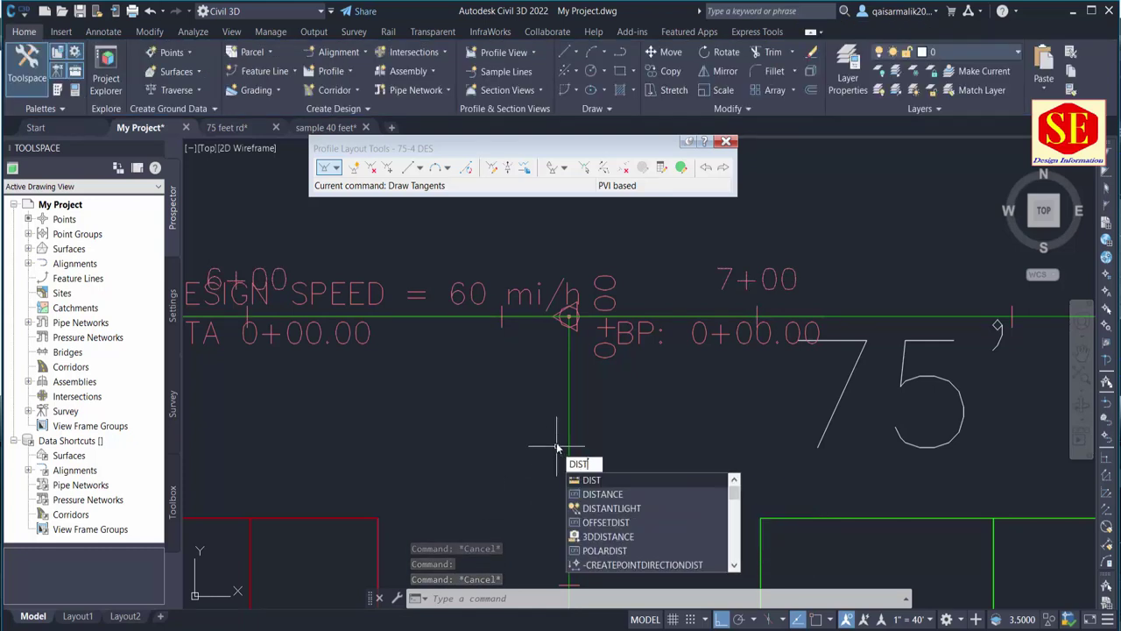
key("Return")
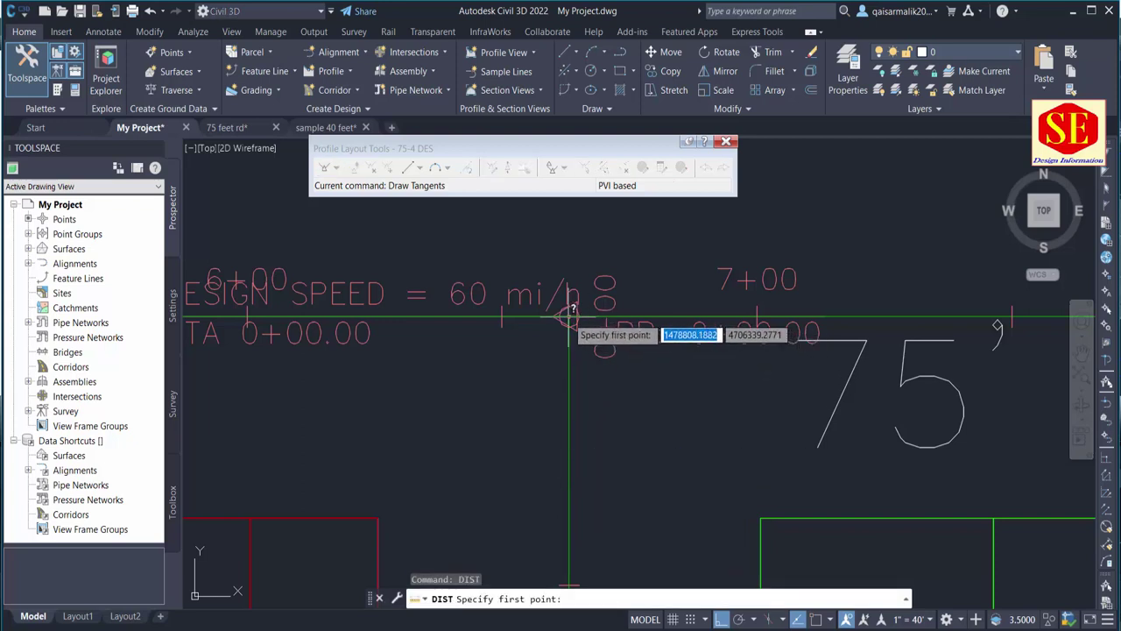
left_click(569, 317)
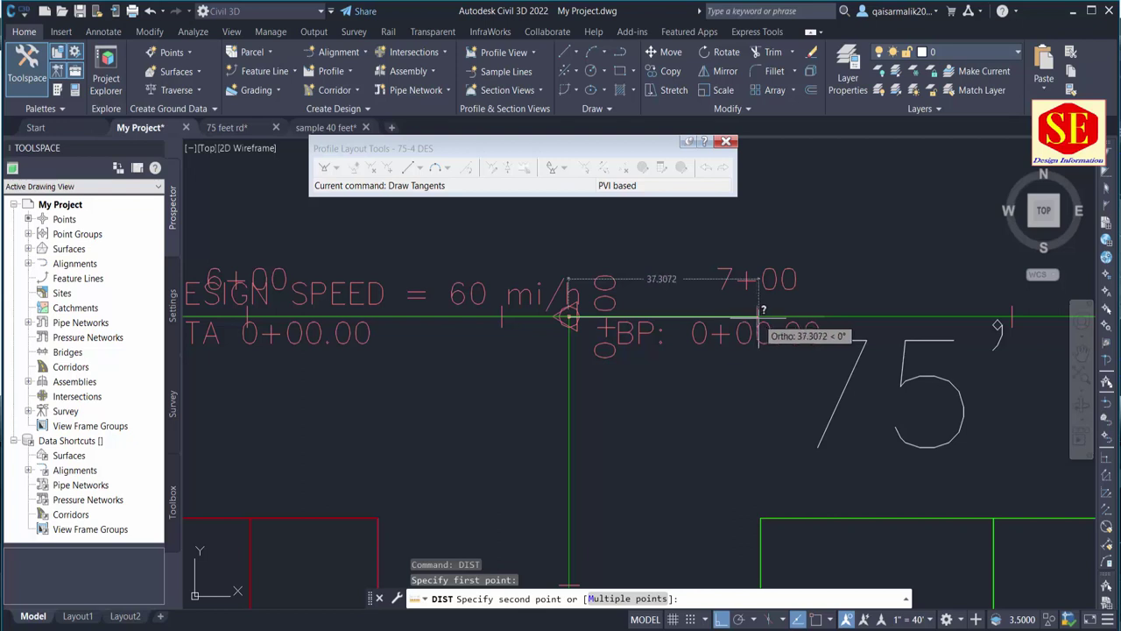
scroll(759, 312, "up", 2)
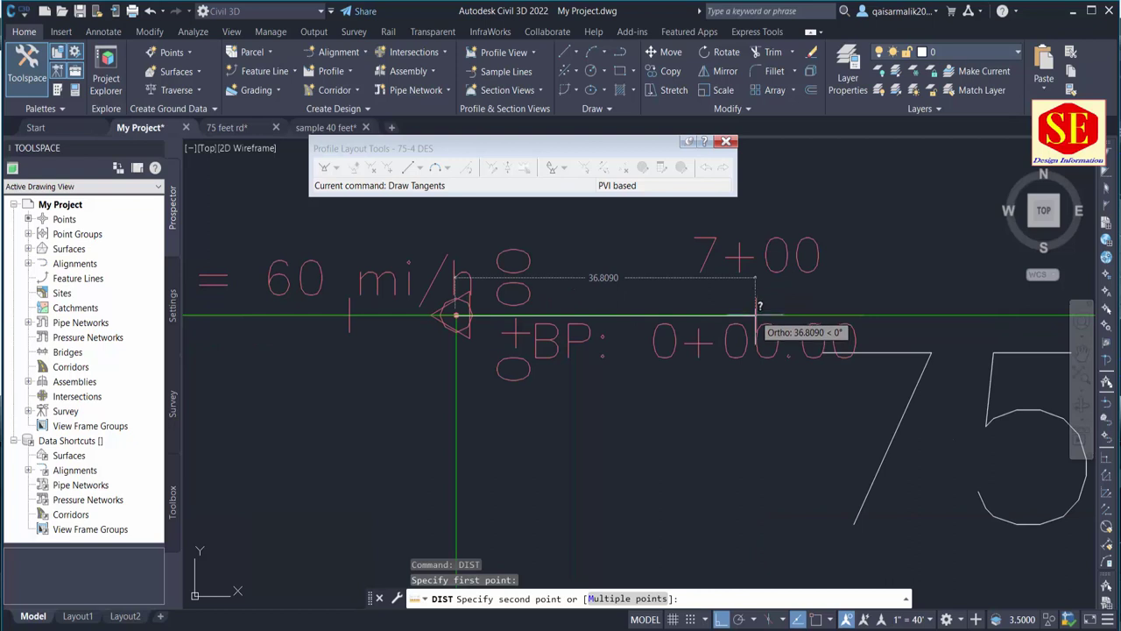
Compute 700 - 36.8 = 663.2 in Windows Calculator.
key("alt+Tab")
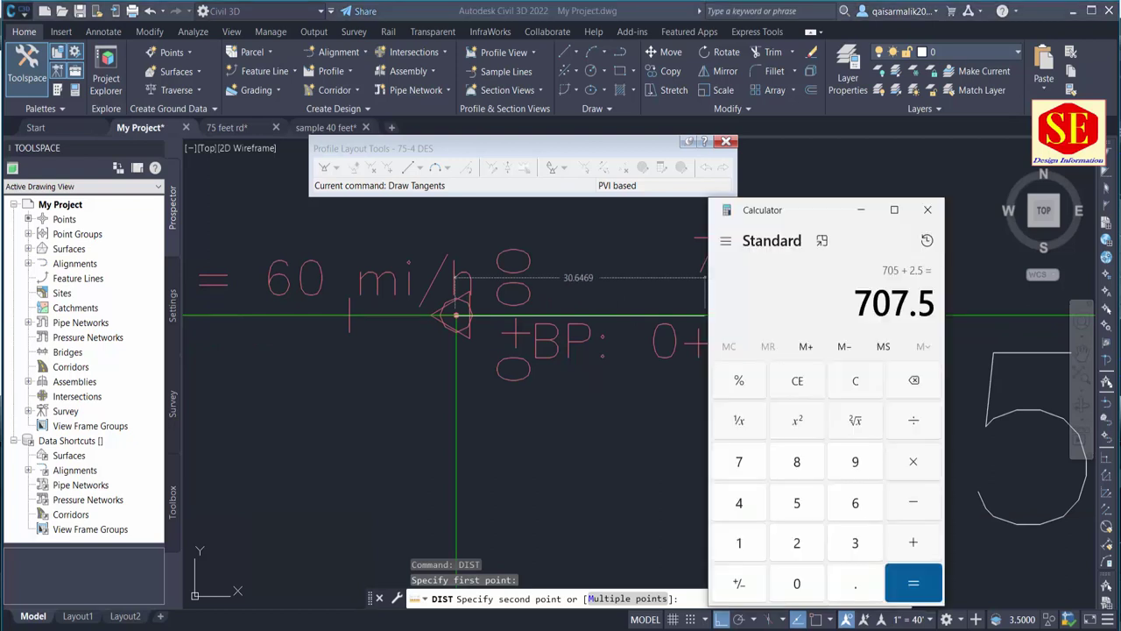
type("700 ")
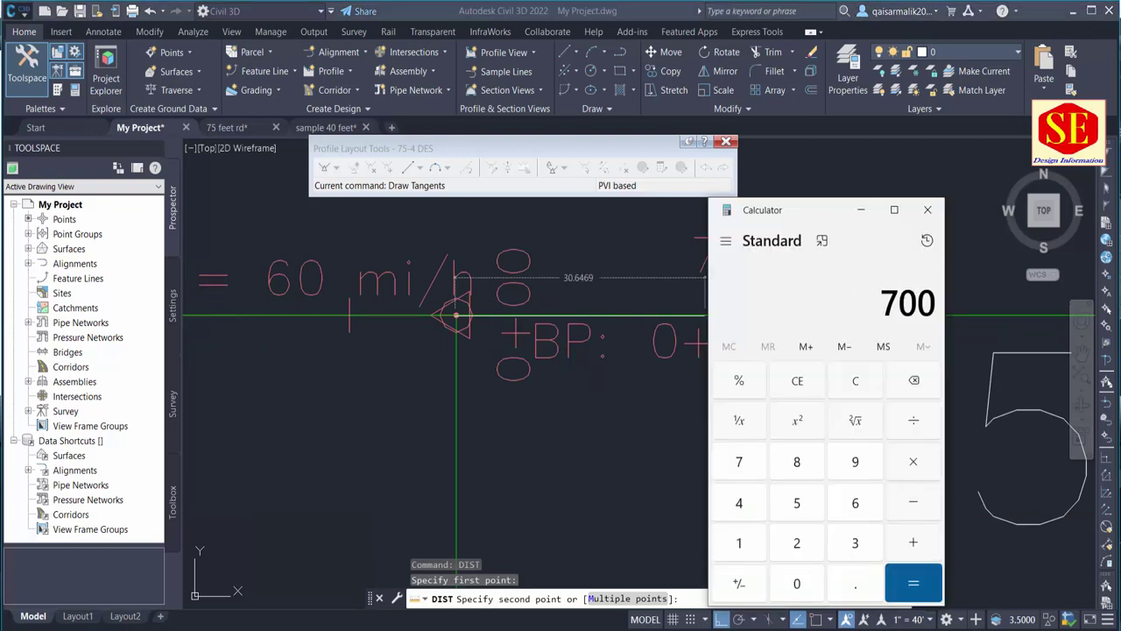
type("- 36.8")
key("Return")
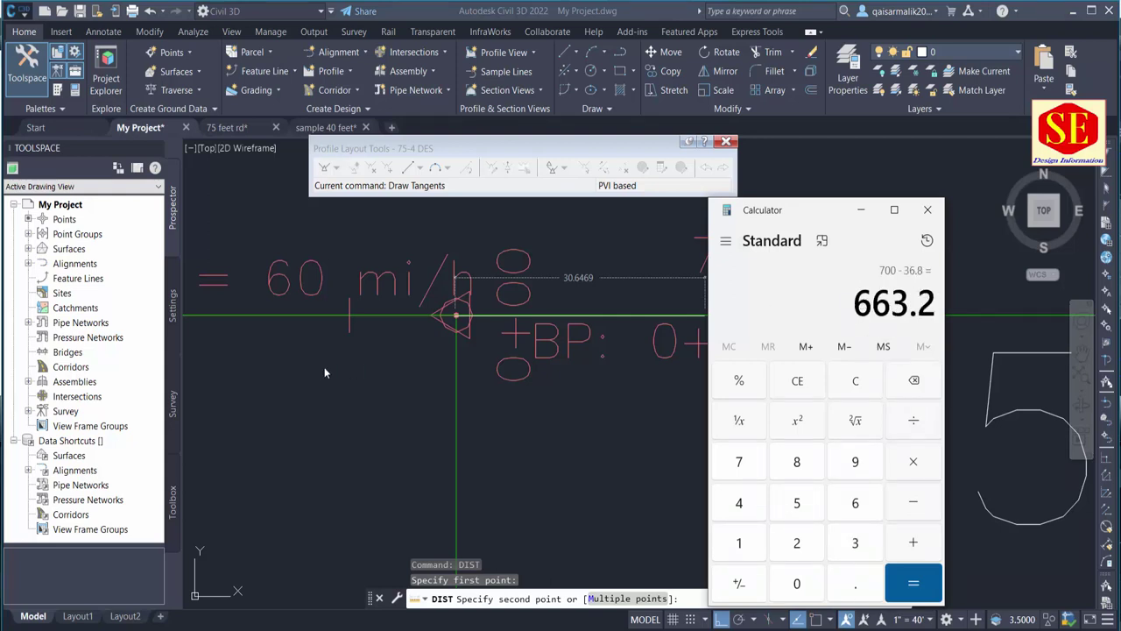
Back in Civil 3D, cancel the DIST measurement and zoom to the road profile views.
scroll(477, 304, "down", 5)
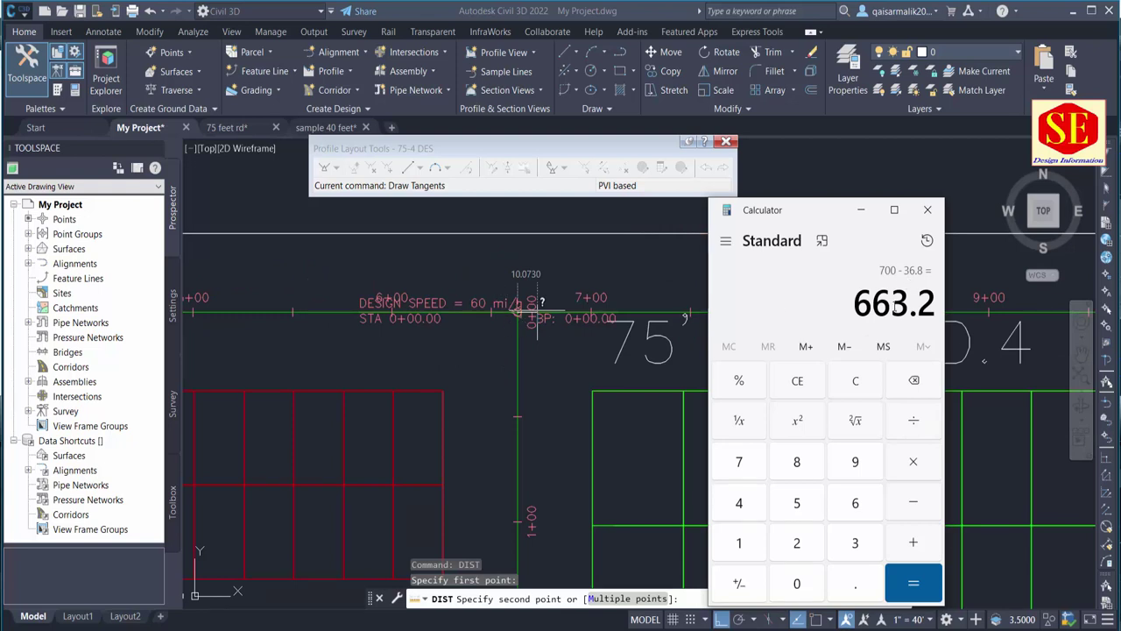
scroll(455, 432, "down", 3)
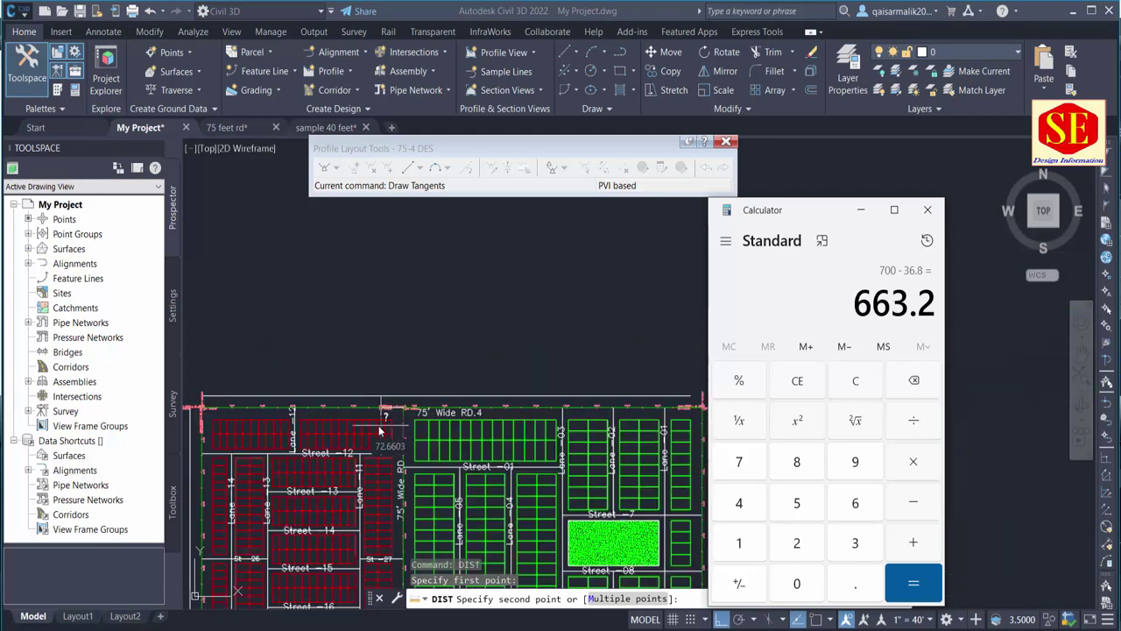
scroll(455, 432, "down", 3)
middle_click_drag(560, 455, 584, 459)
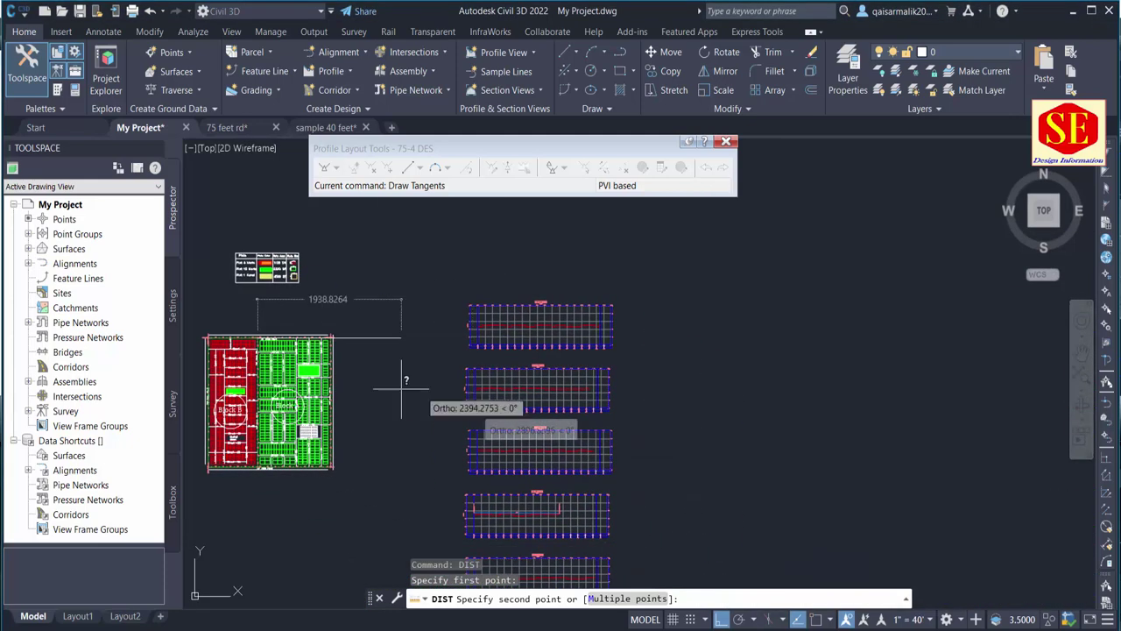
key("Escape")
scroll(580, 384, "up", 3)
scroll(580, 384, "up", 2)
scroll(581, 384, "up", 2)
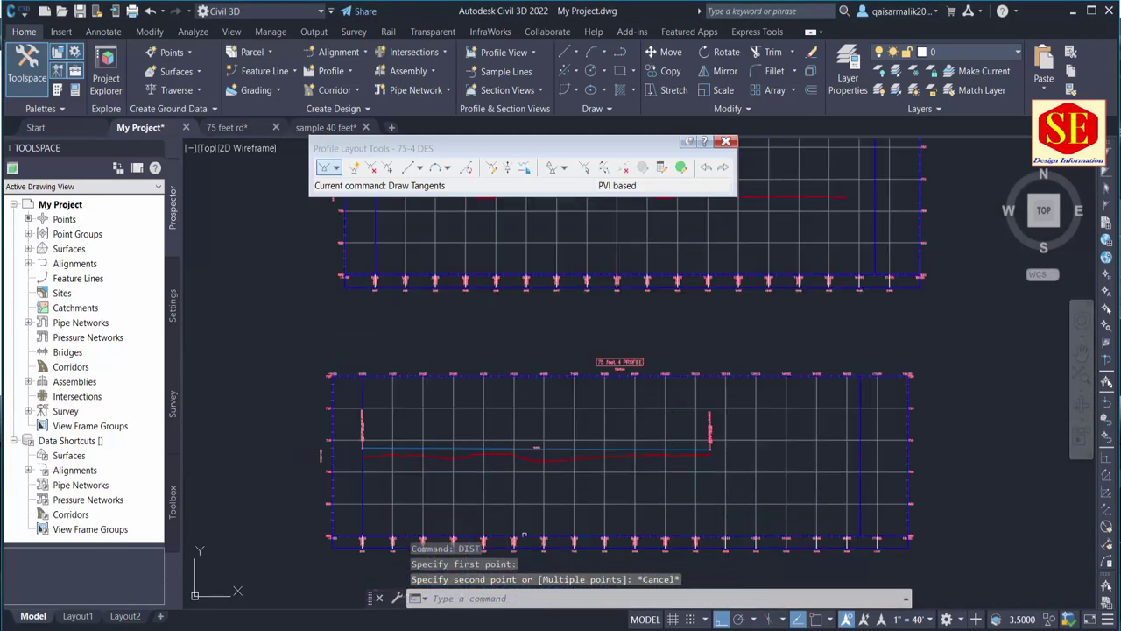
scroll(569, 412, "up", 3)
scroll(563, 430, "up", 2)
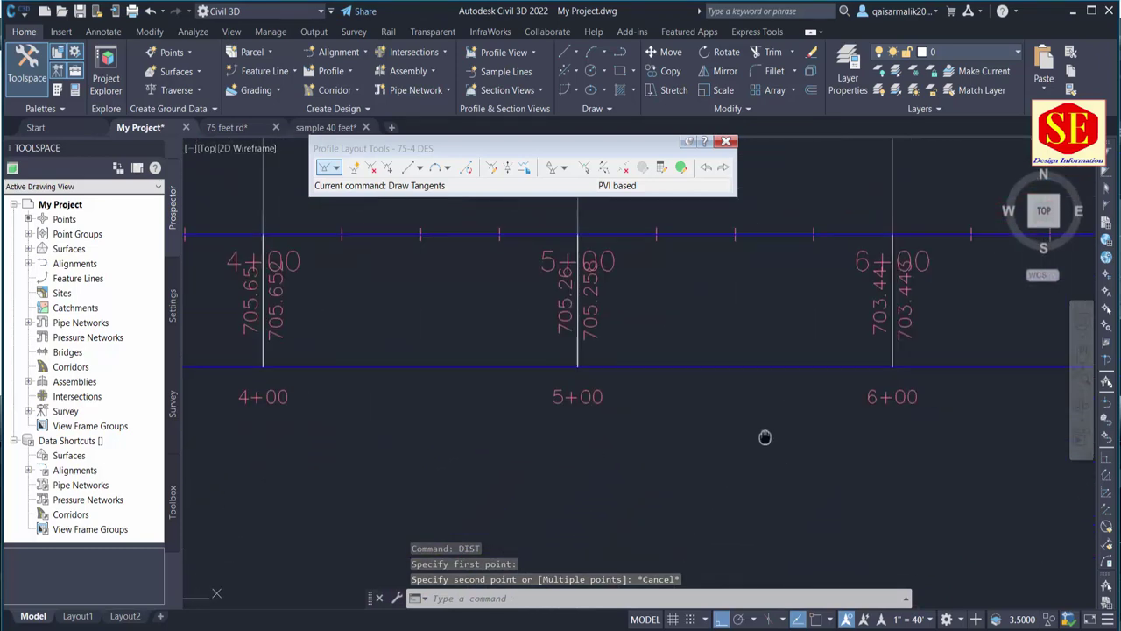
middle_click_drag(763, 438, 312, 494)
scroll(646, 463, "down", 2)
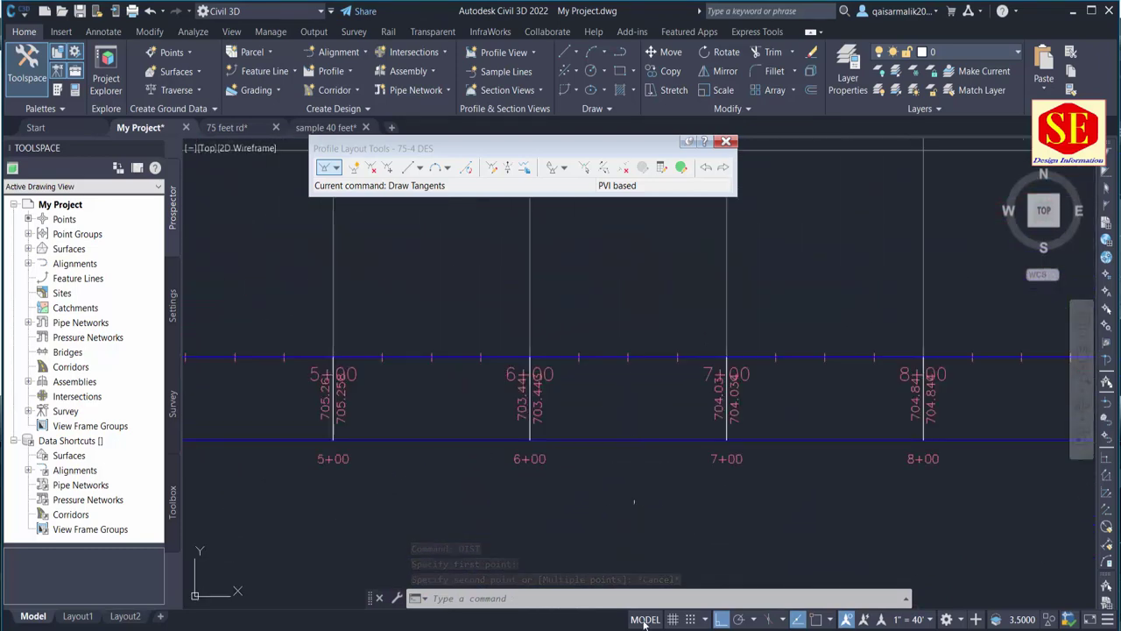
key("alt+Tab")
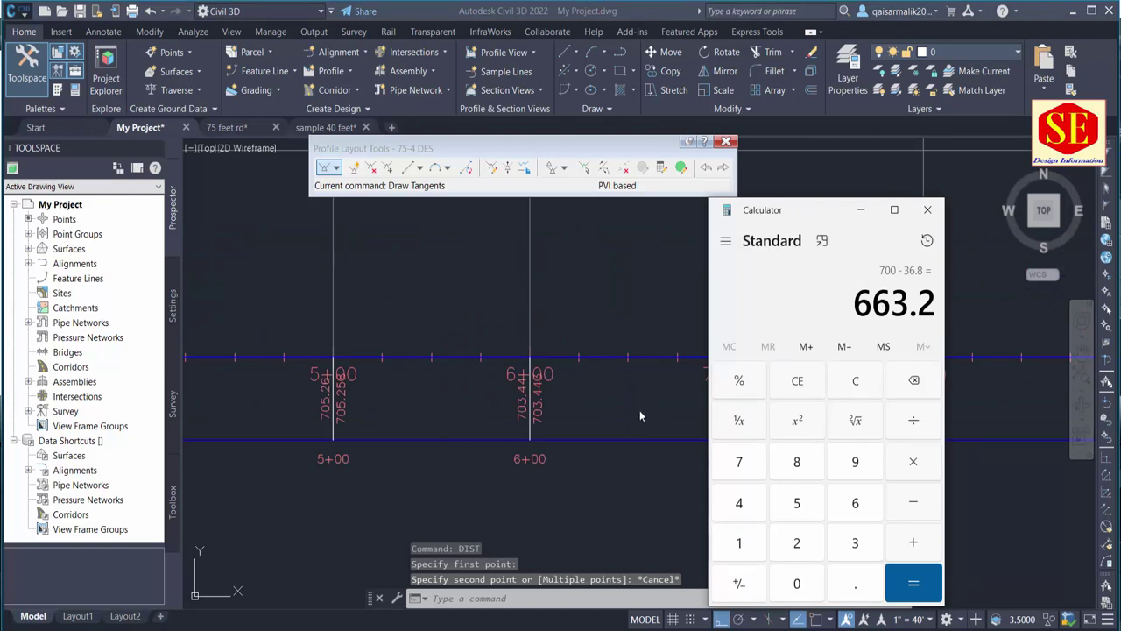
key("alt+Tab")
scroll(549, 369, "up", 4)
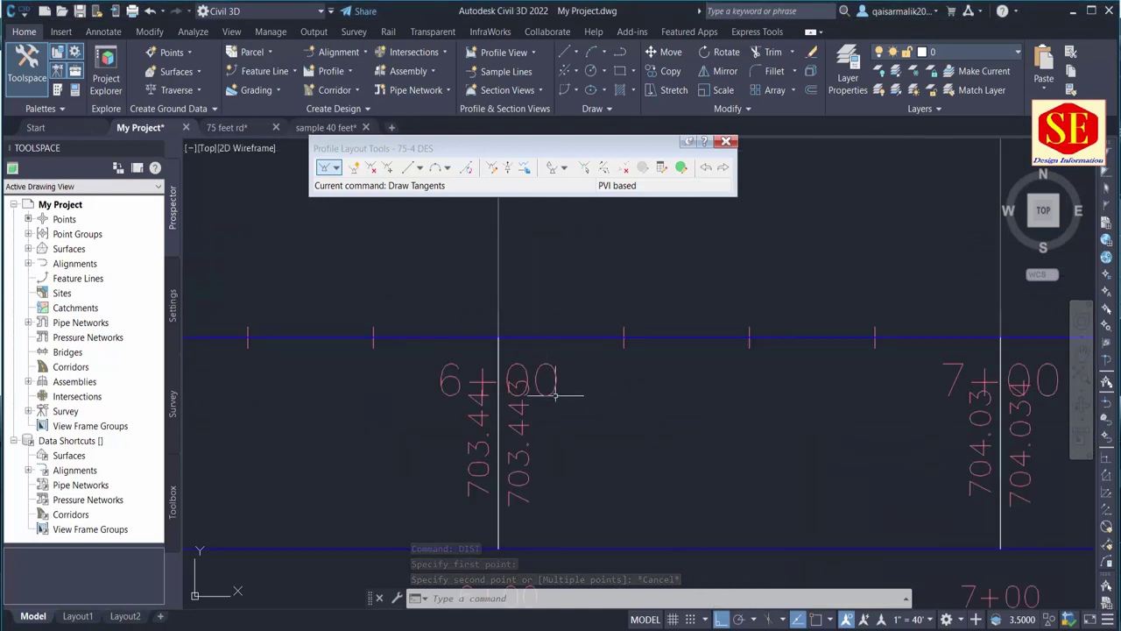
middle_click_drag(549, 370, 555, 307)
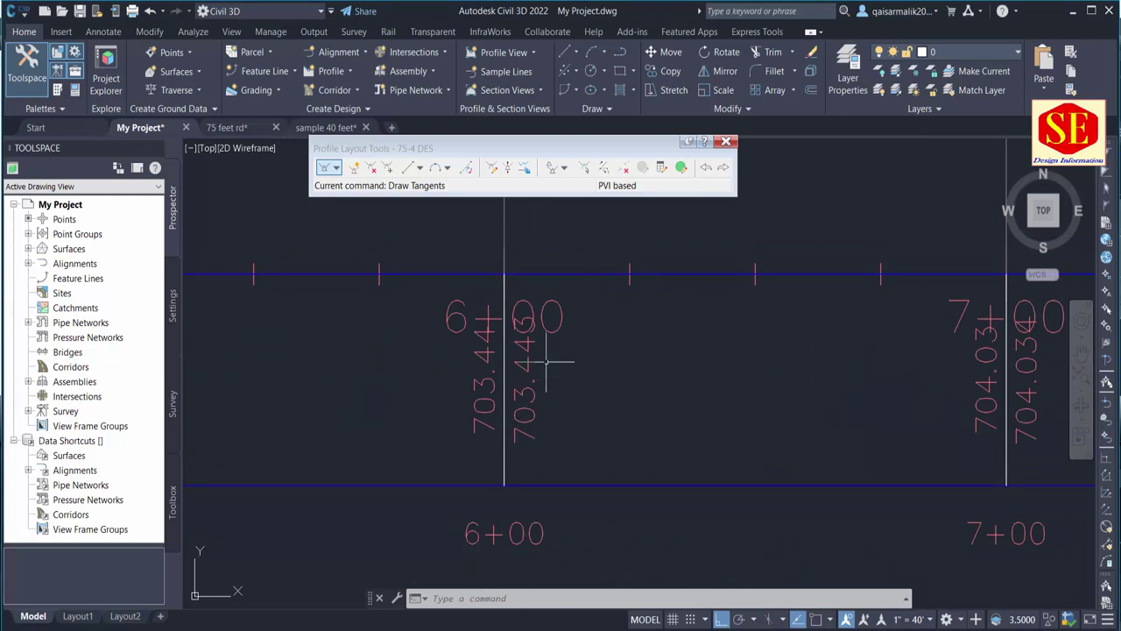
left_click(627, 274)
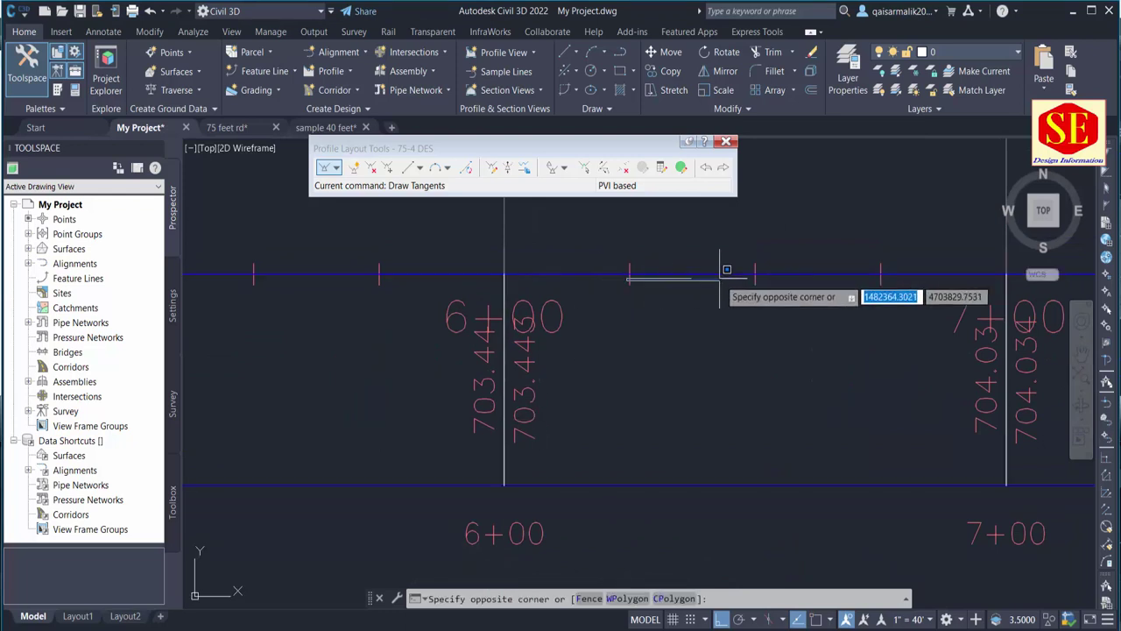
mouse_move(571, 295)
middle_mouse_down()
mouse_move(572, 330)
mouse_move(592, 353)
middle_mouse_up()
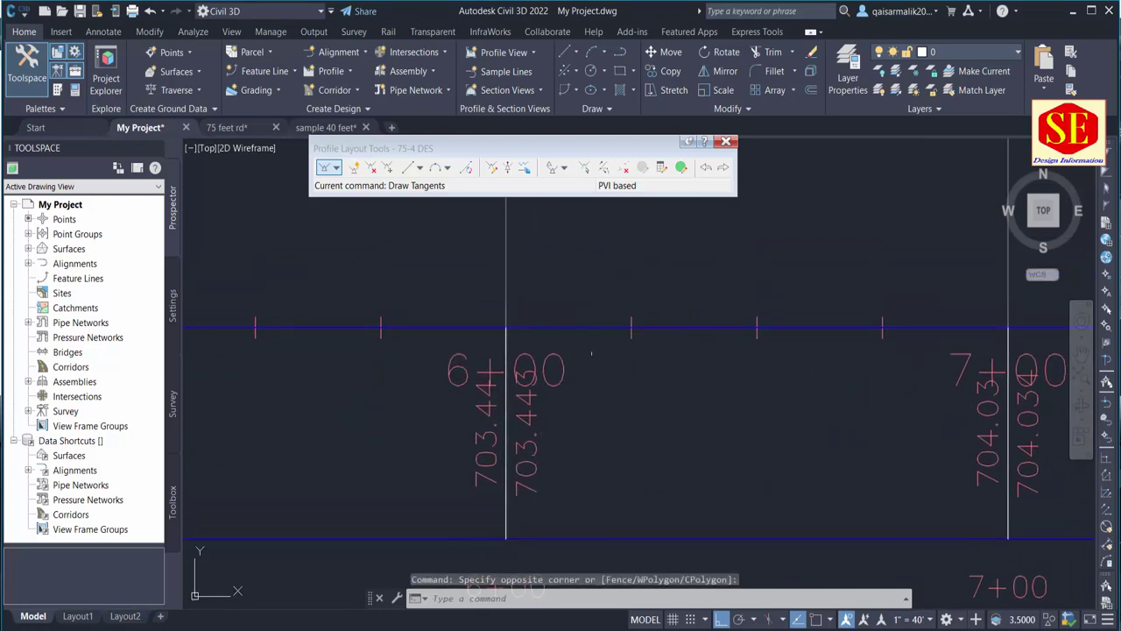
middle_click_drag(759, 353, 626, 366)
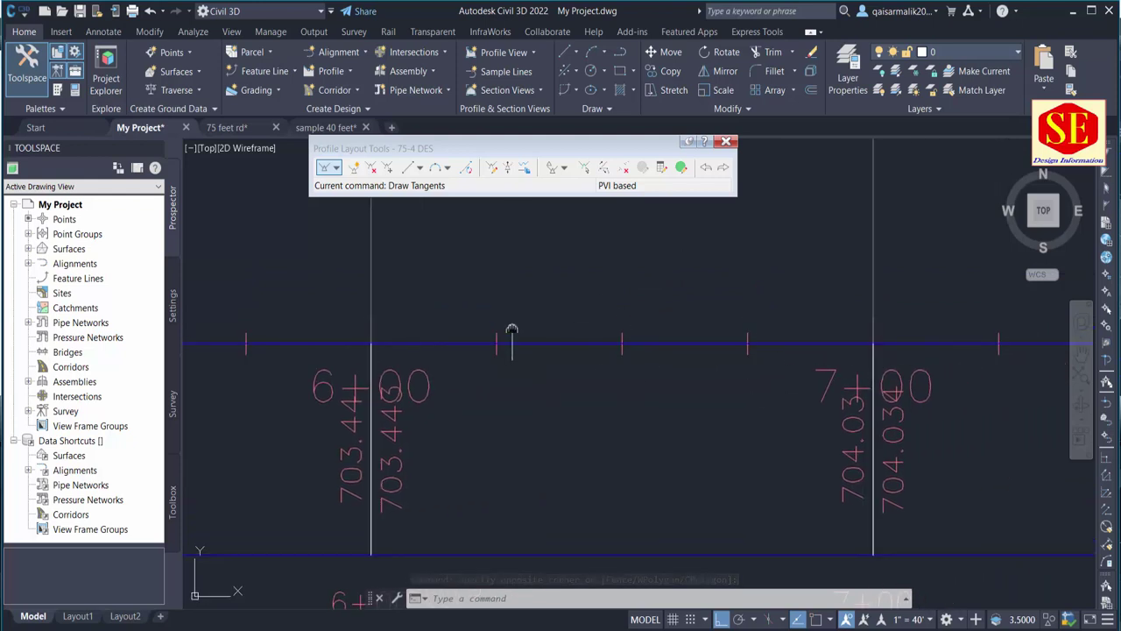
middle_click_drag(512, 330, 604, 317)
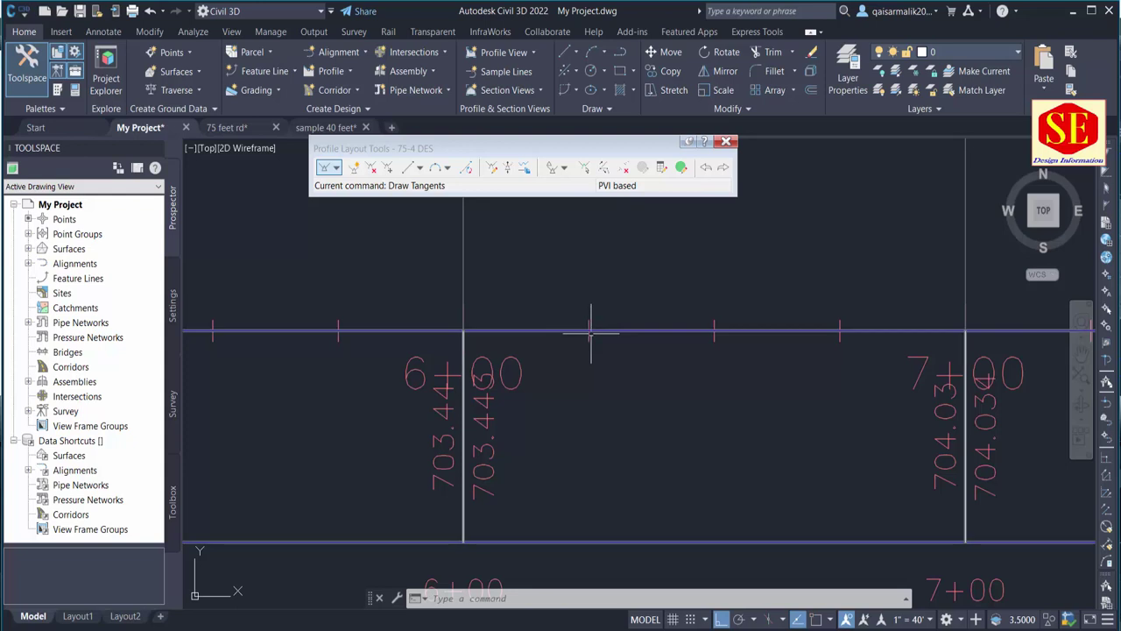
scroll(716, 333, "up", 2)
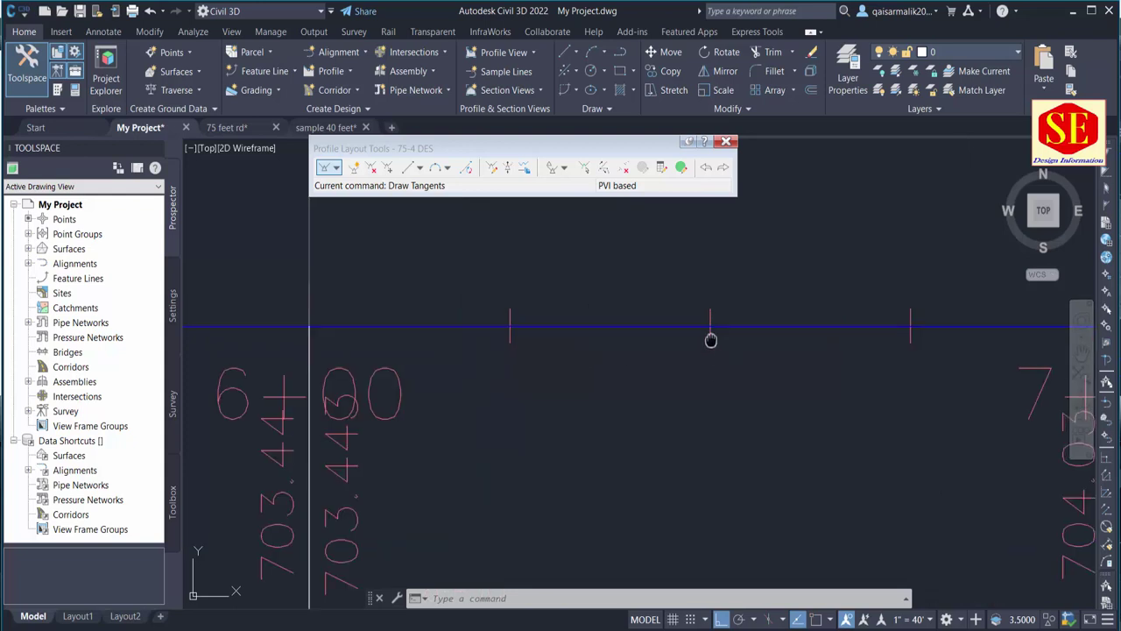
middle_click_drag(600, 314, 491, 335)
type("l")
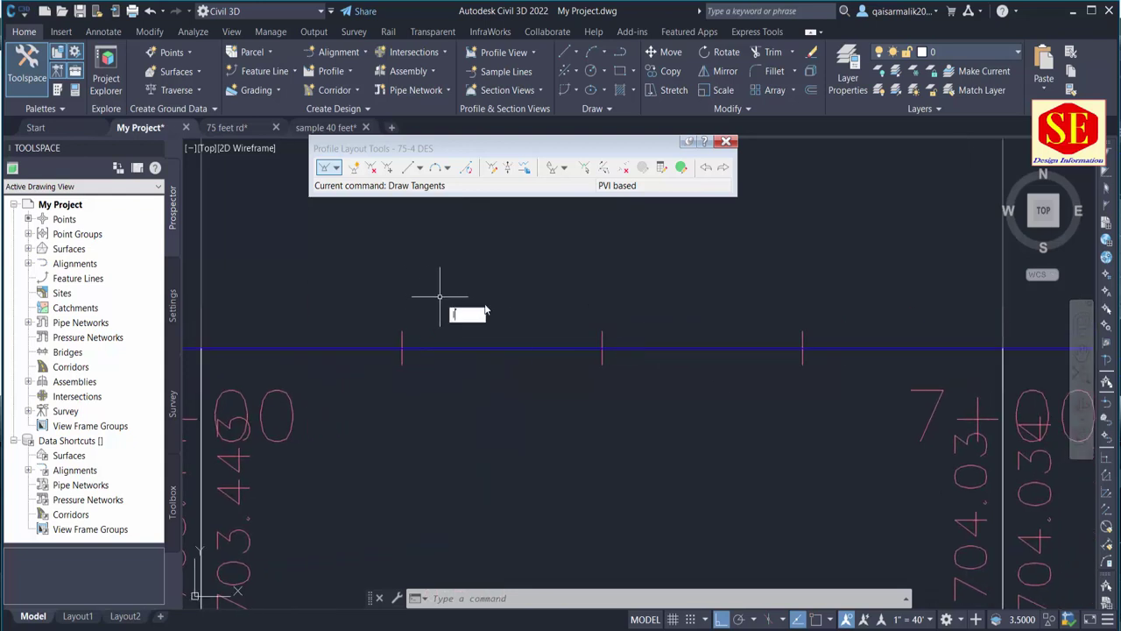
Start the Line command and turn on all object snap modes.
key("Return")
middle_click_drag(391, 324, 466, 318)
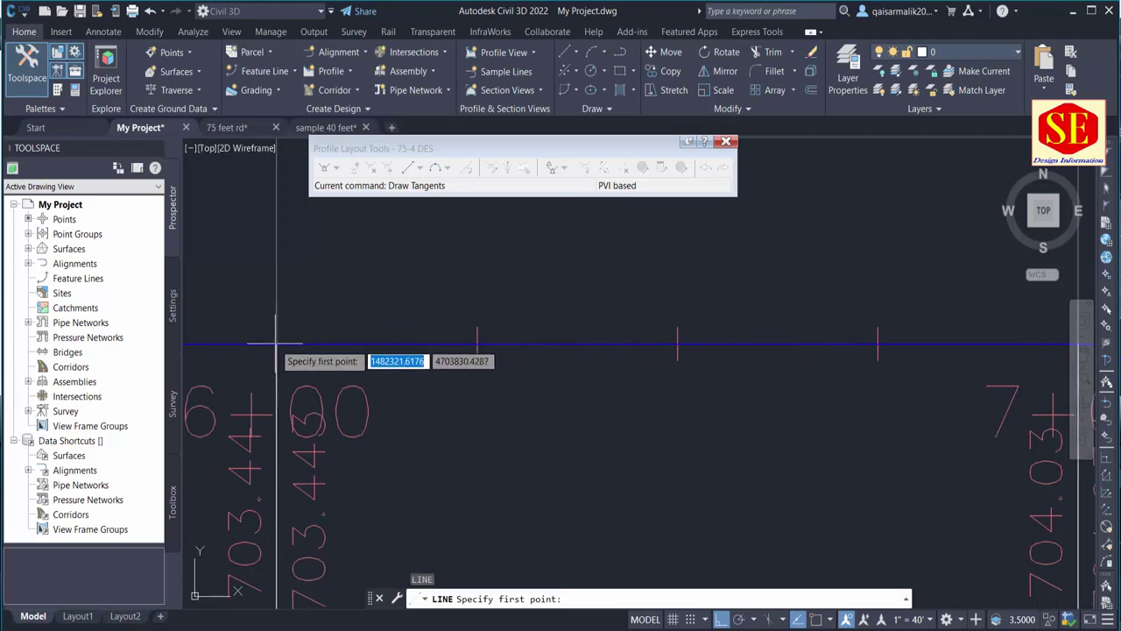
type("os")
key("Return")
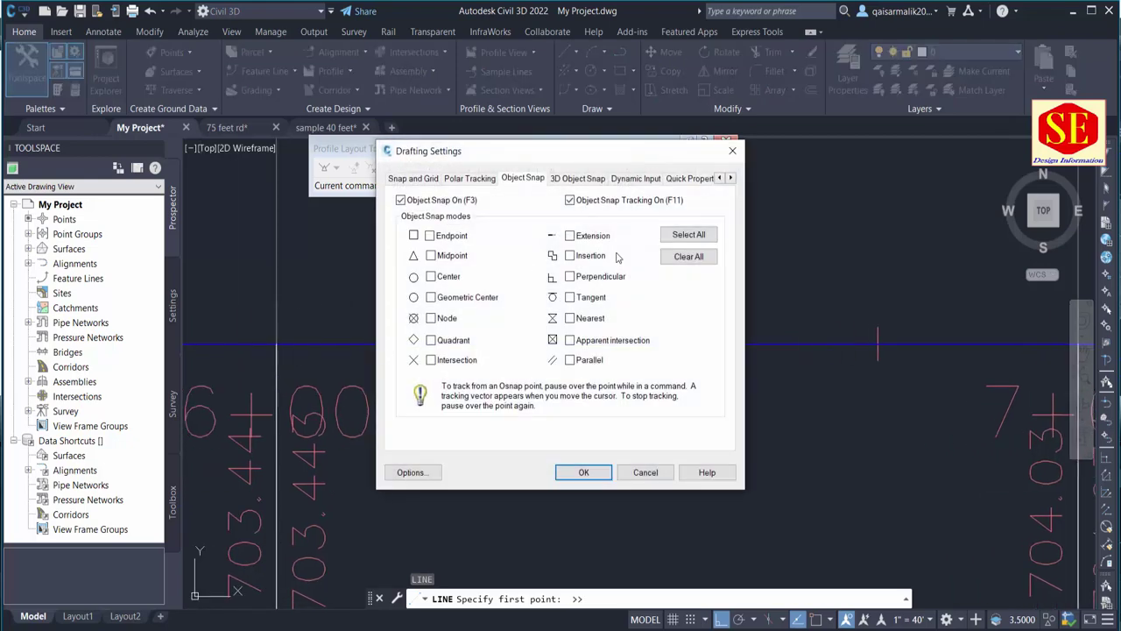
left_click(688, 235)
left_click(584, 472)
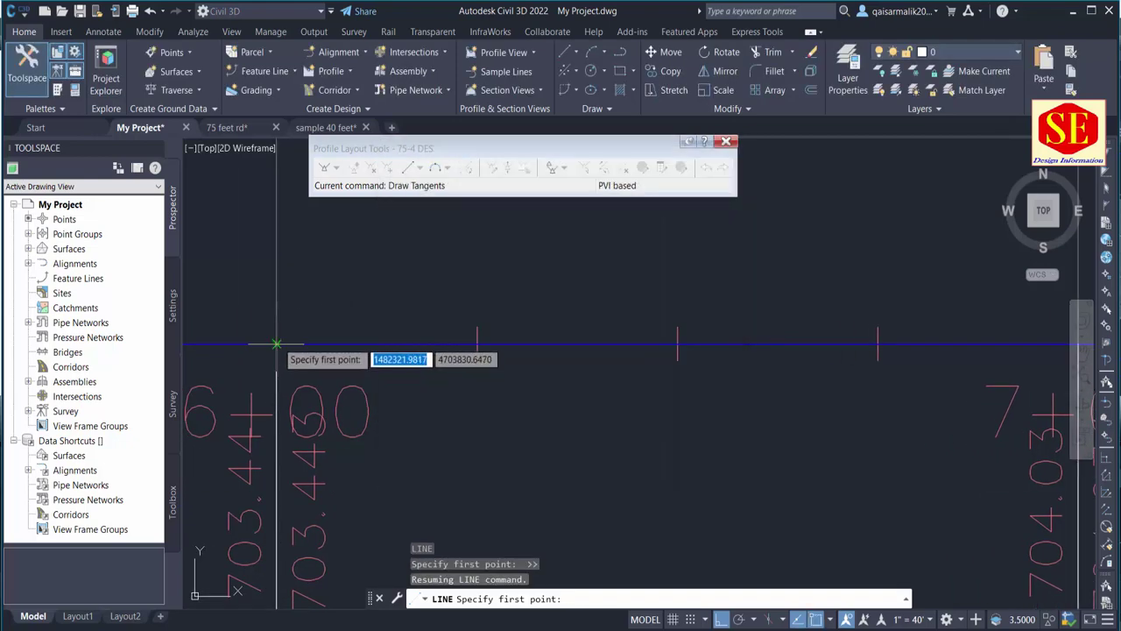
Draw a 63.2-long horizontal line from the 6+00 grid line, then a vertical segment from its end.
left_click(277, 343)
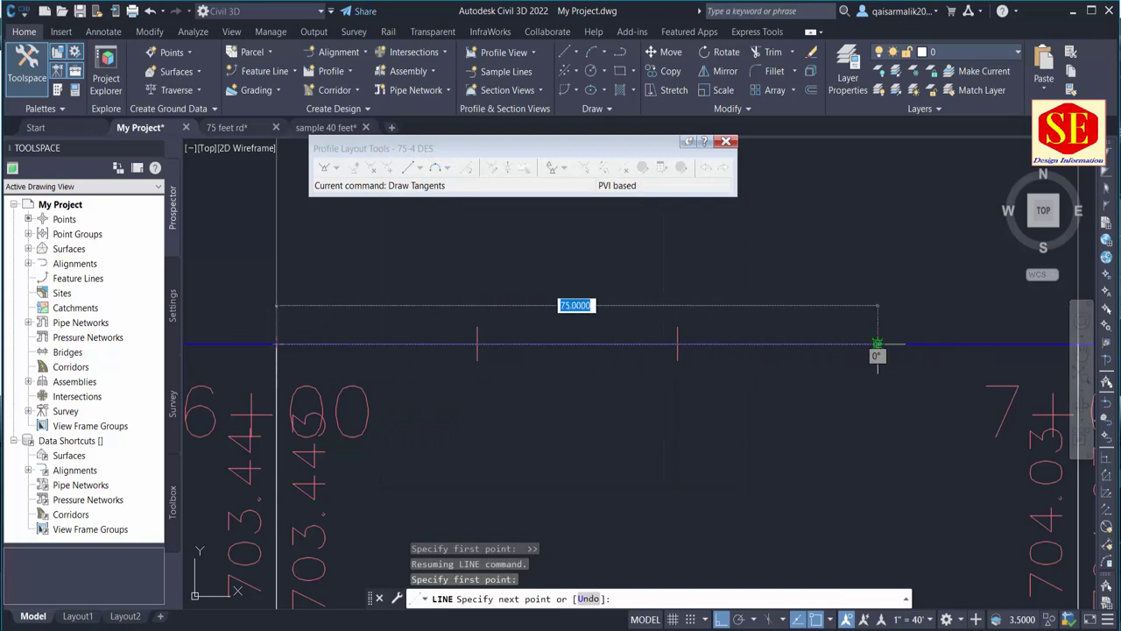
type("63.")
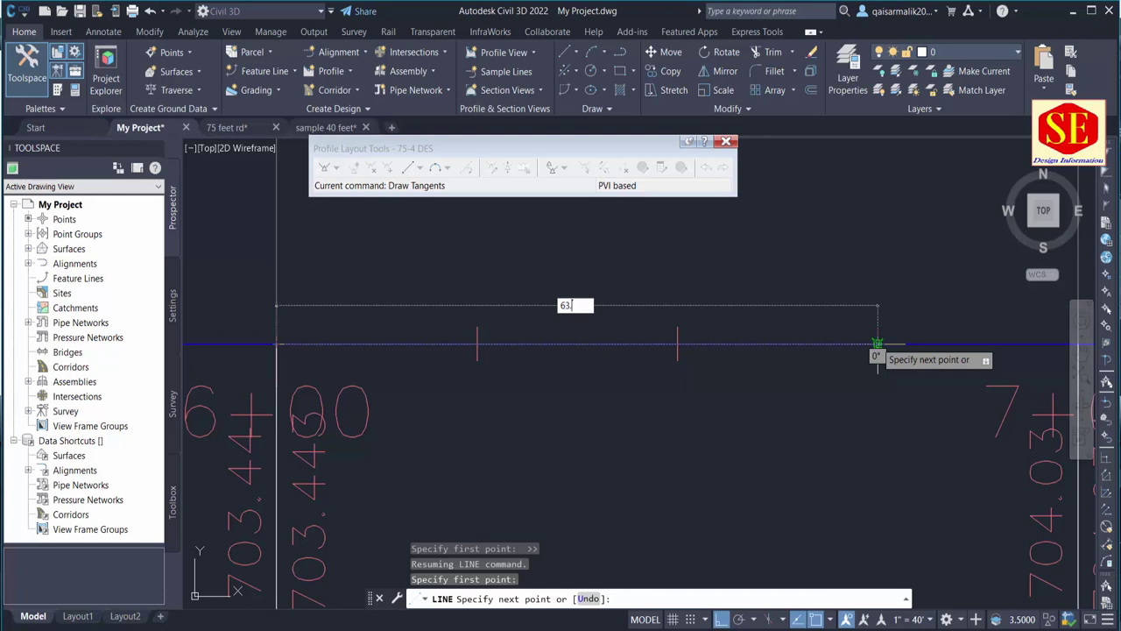
key("alt+Tab")
key("alt+Tab")
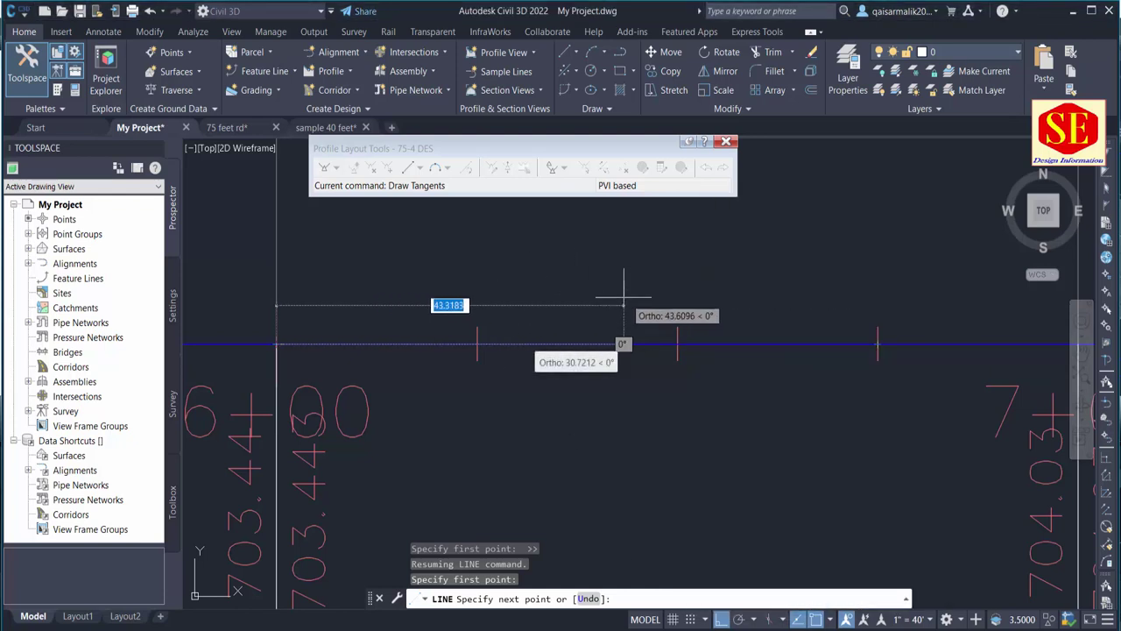
type("20")
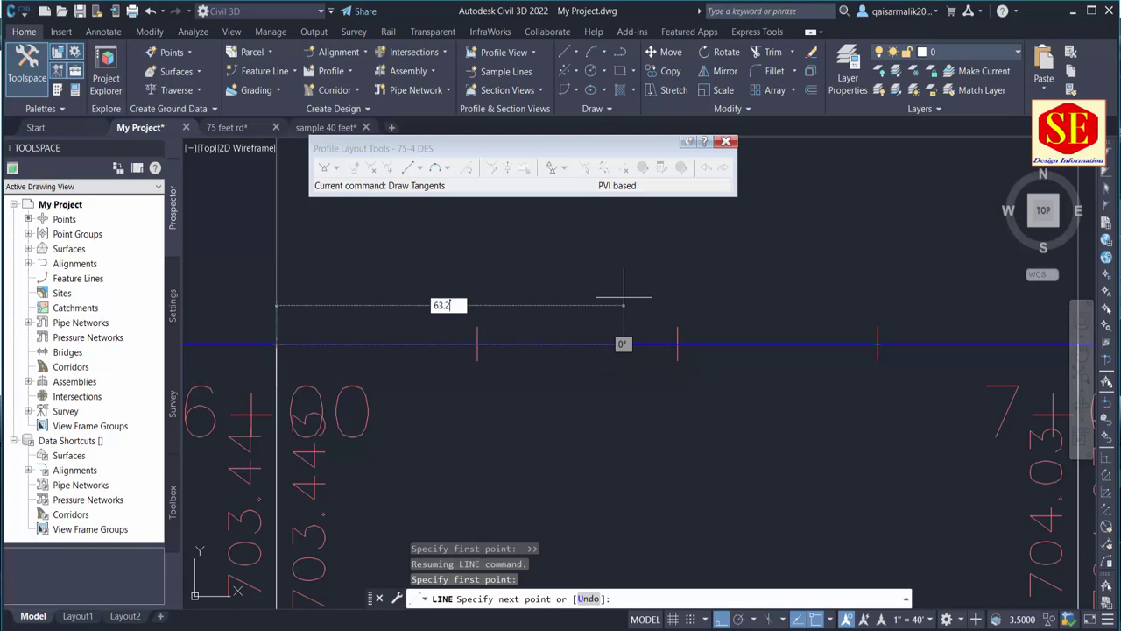
key("Return")
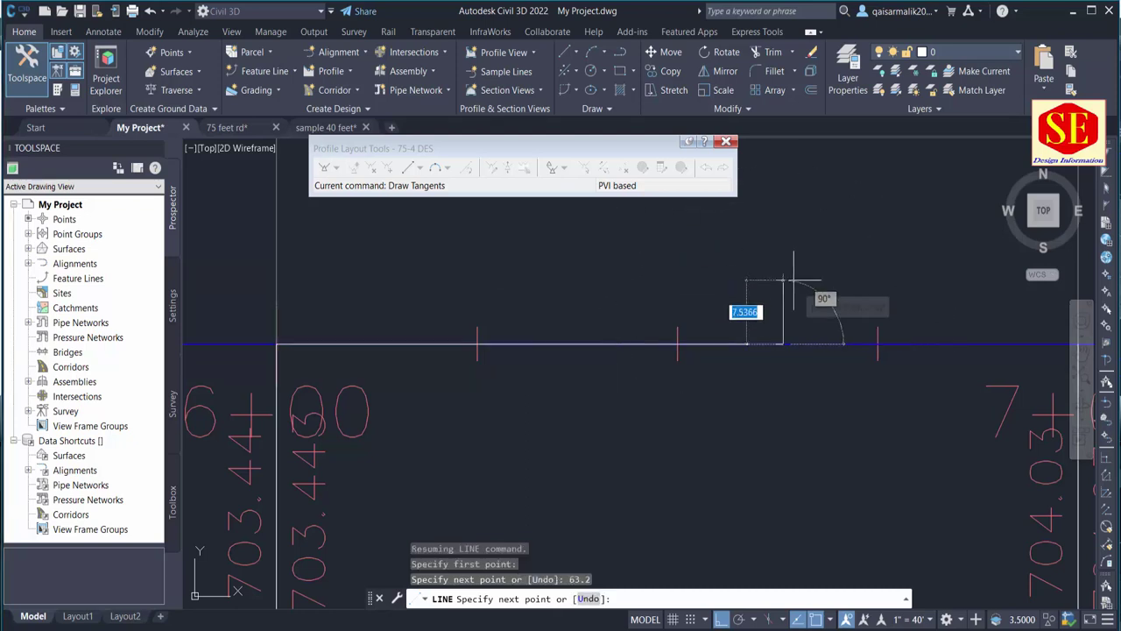
scroll(780, 508, "down", 2)
scroll(806, 363, "down", 2)
middle_click_drag(805, 363, 810, 456)
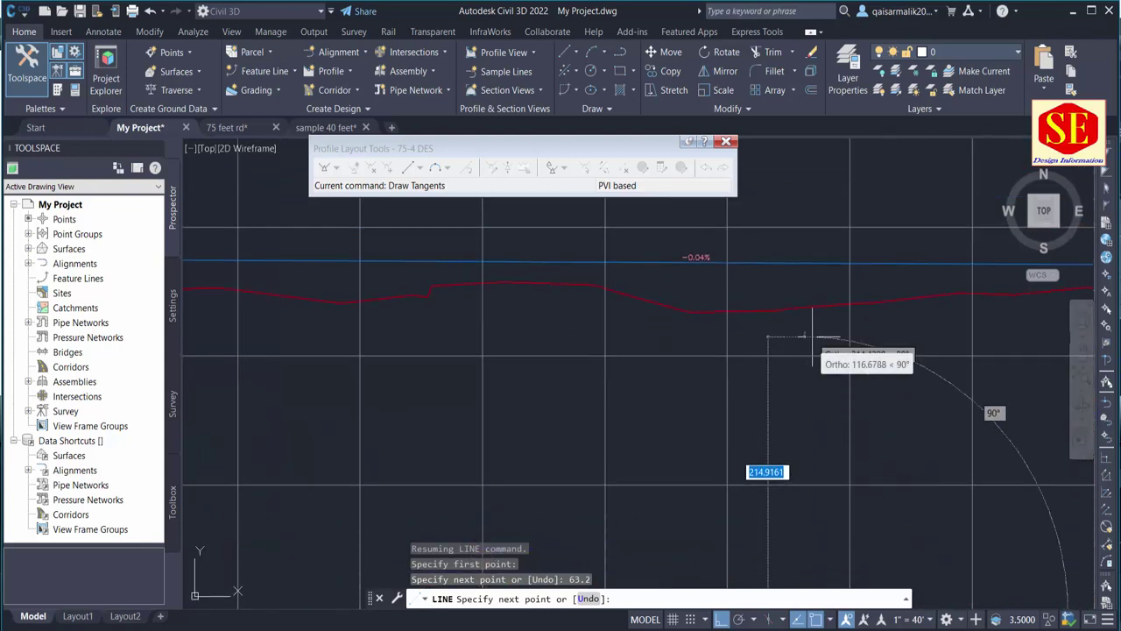
left_click(802, 254)
key("Escape")
scroll(830, 331, "down", 2)
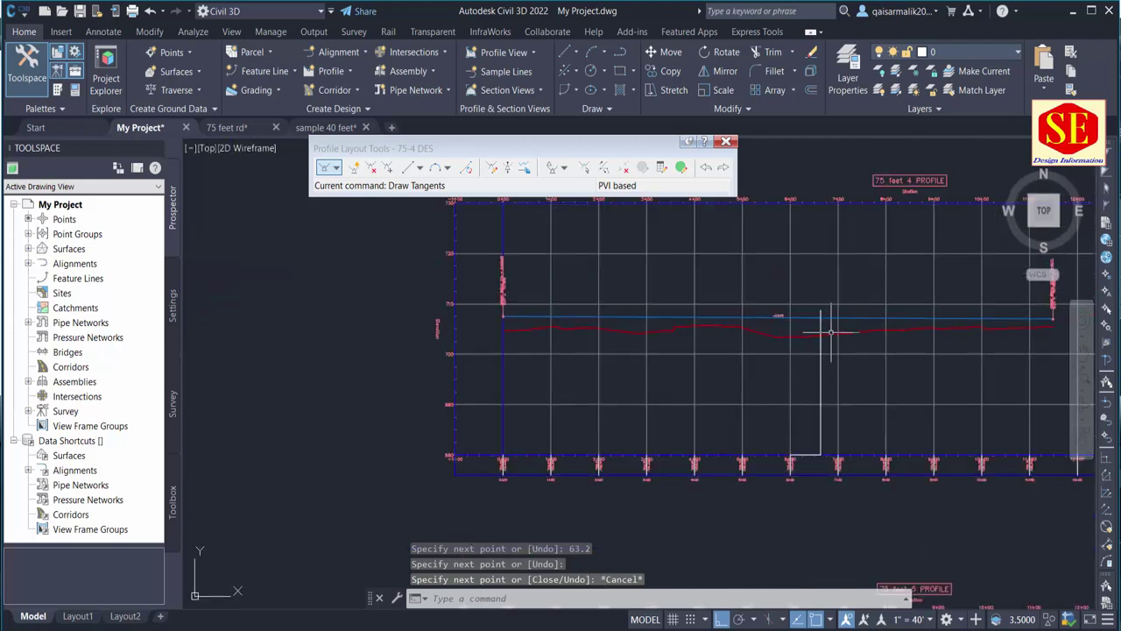
scroll(830, 331, "up", 1)
scroll(814, 321, "up", 1)
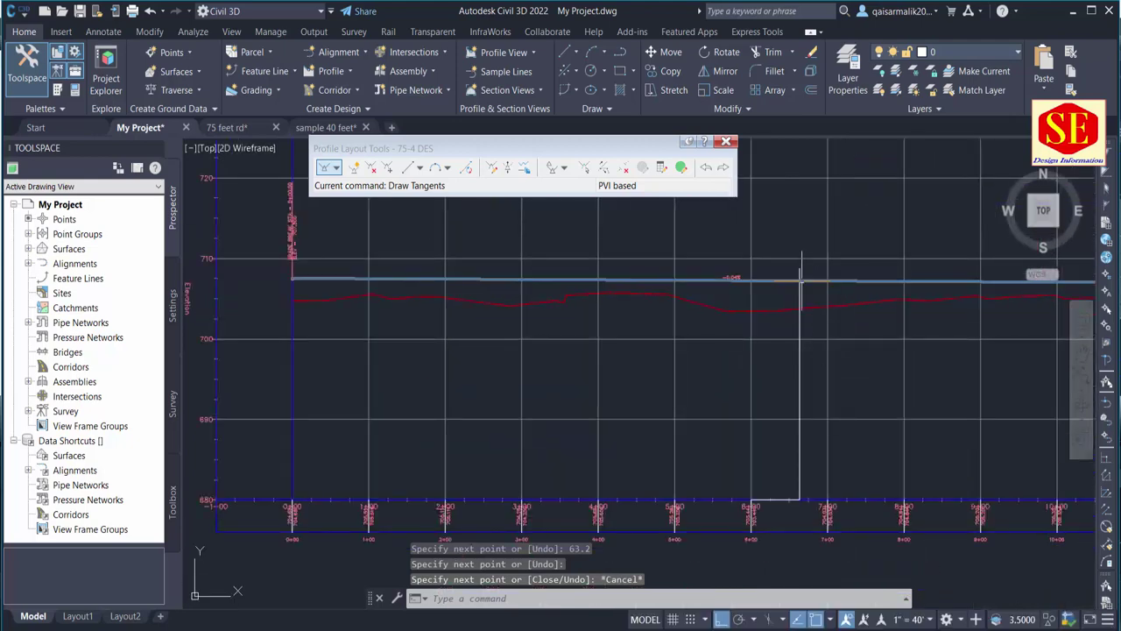
scroll(955, 333, "down", 3)
scroll(605, 313, "up", 2)
scroll(1042, 525, "down", 1)
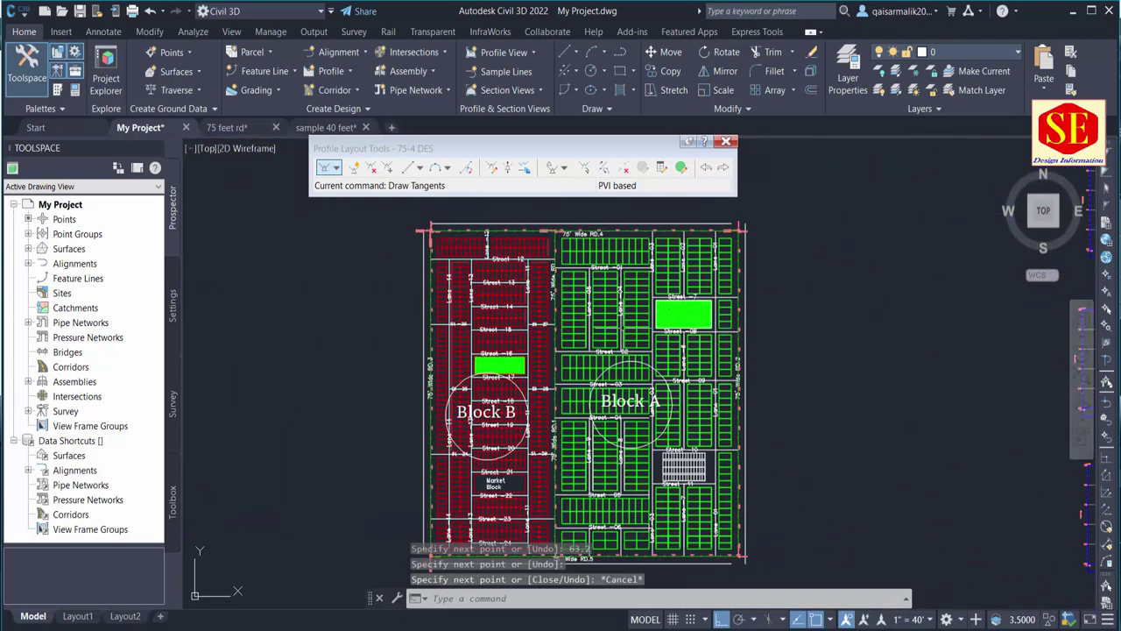
scroll(550, 219, "up", 1)
scroll(550, 219, "up", 1)
middle_click_drag(550, 189, 550, 289)
scroll(550, 289, "up", 1)
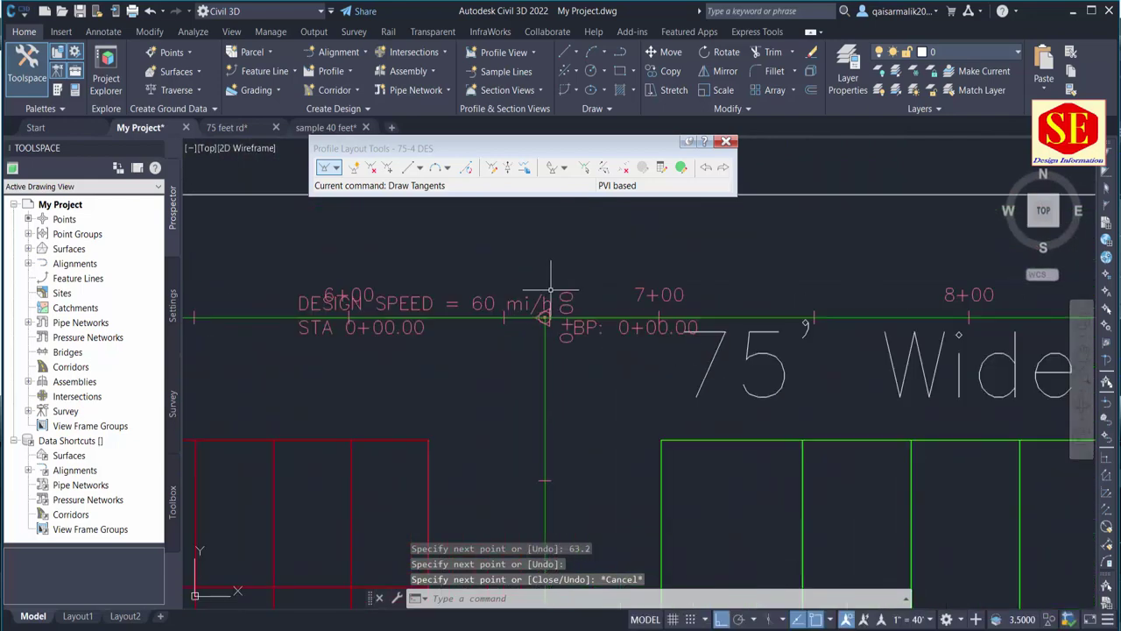
scroll(545, 317, "down", 2)
scroll(545, 317, "down", 2)
middle_click_drag(771, 458, 363, 313)
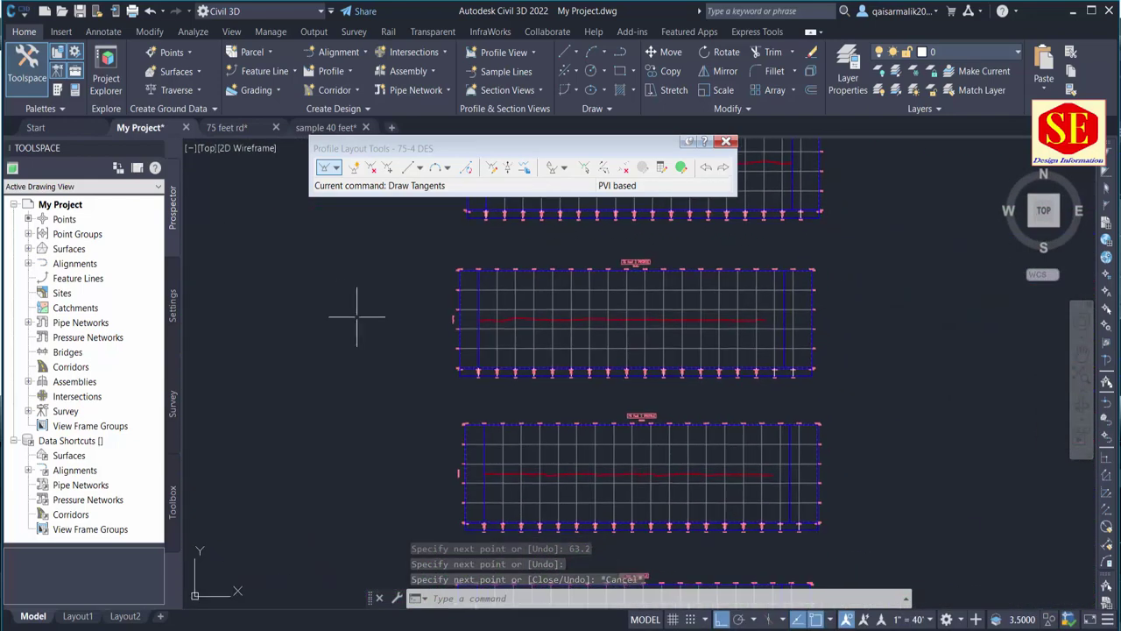
scroll(363, 313, "down", 1)
scroll(587, 476, "up", 5)
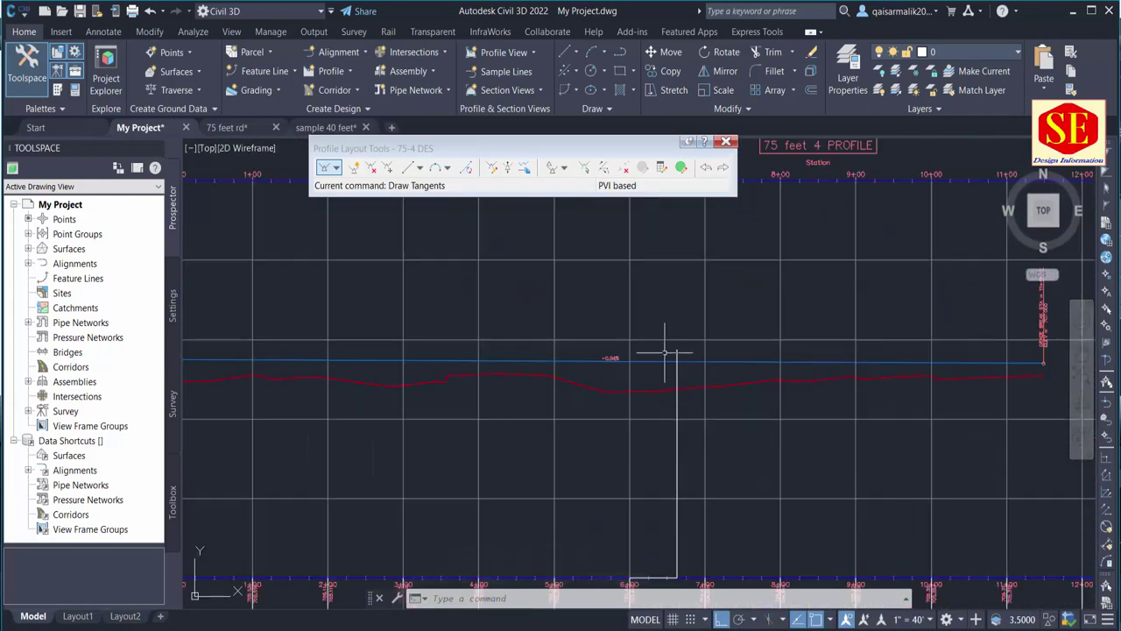
scroll(671, 362, "up", 3)
scroll(535, 350, "down", 2)
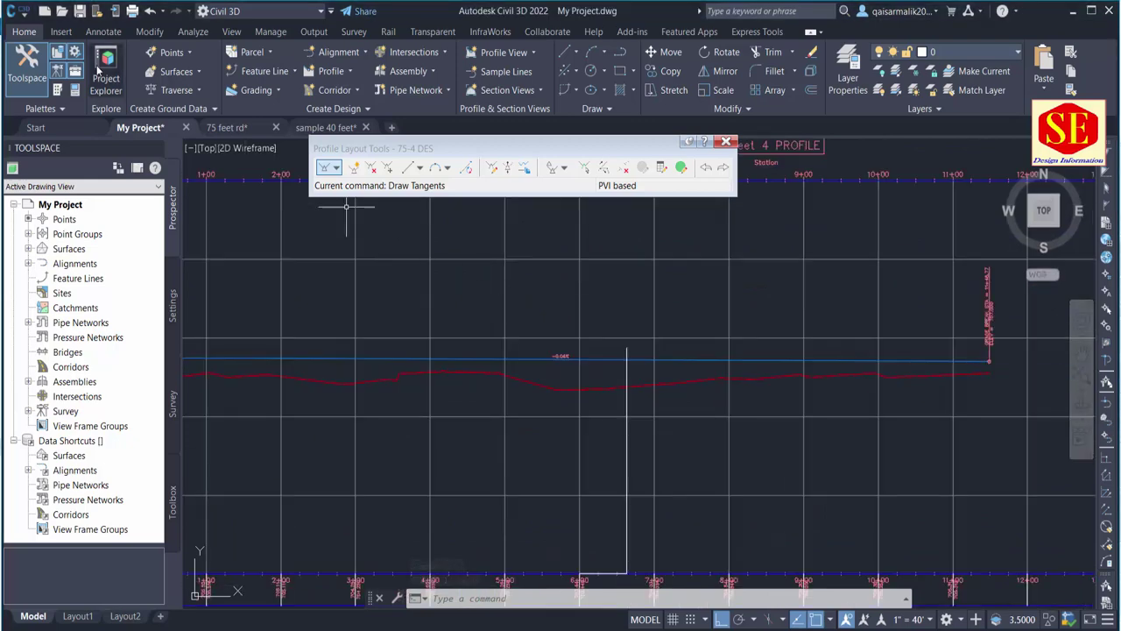
Add a station-elevation label at the guide line and blue grade intersection: STA 6+63.20, ELEV 707.21.
left_click(655, 359)
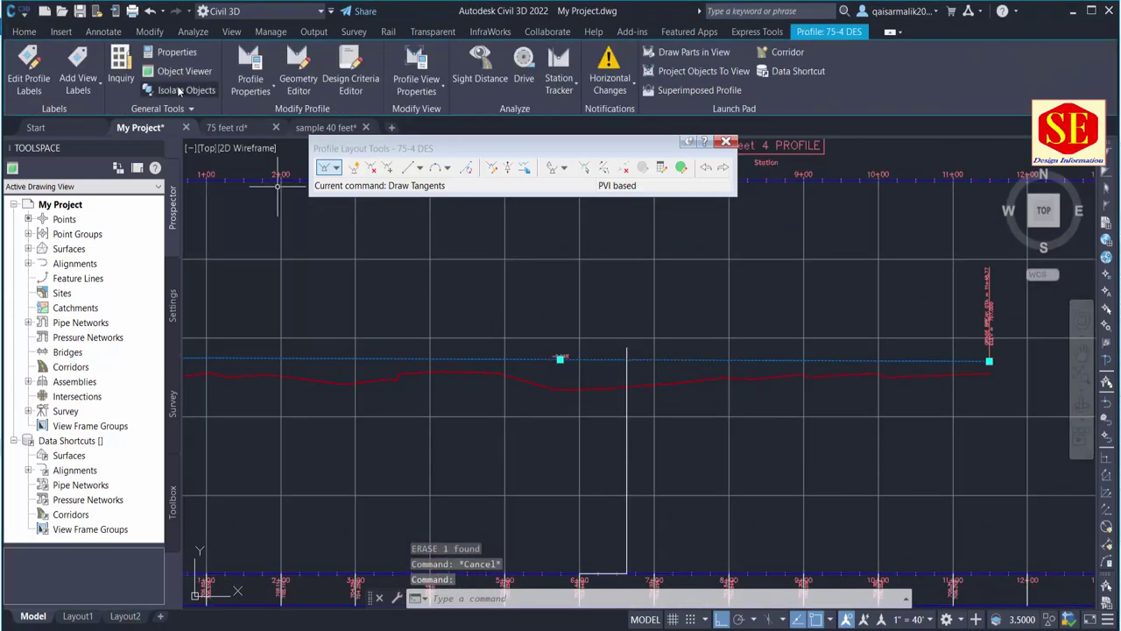
left_click(82, 91)
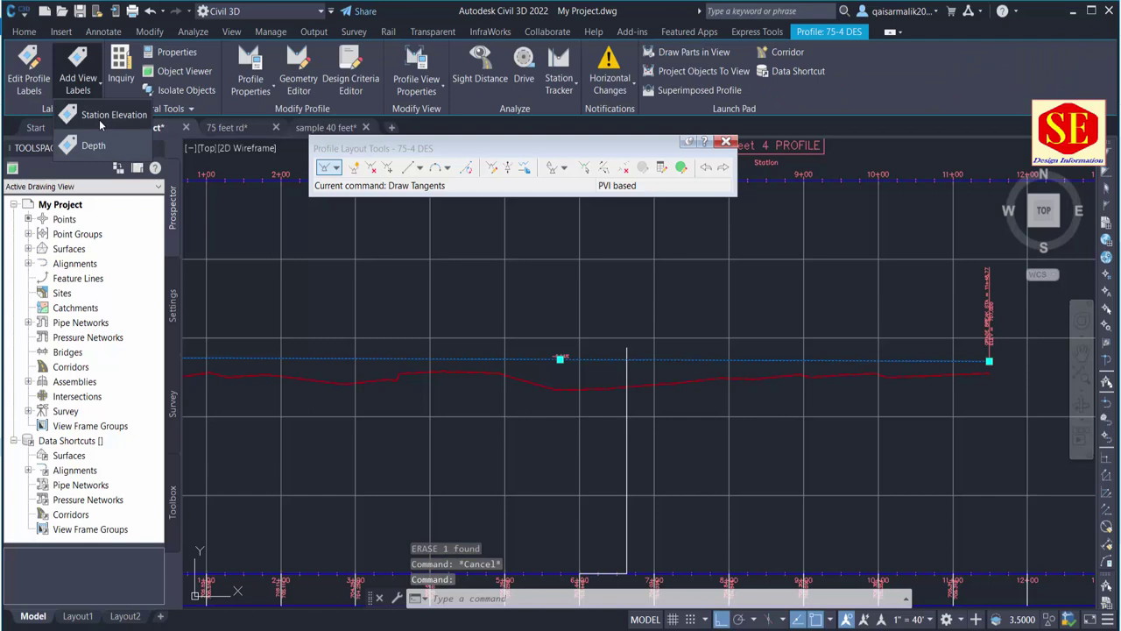
left_click(121, 117)
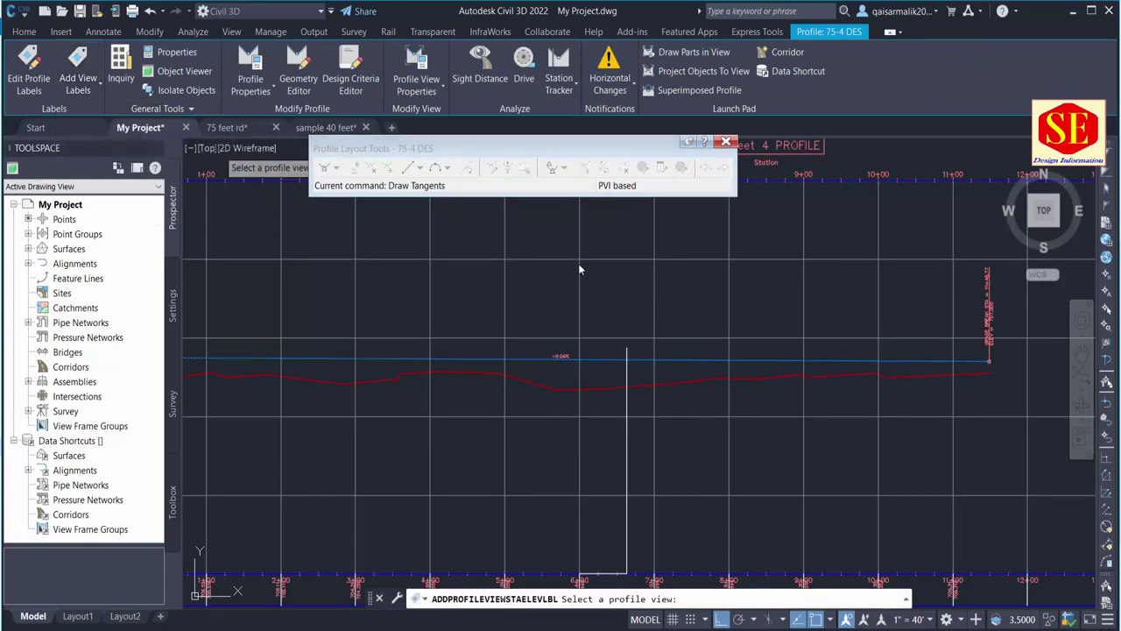
left_click(583, 271)
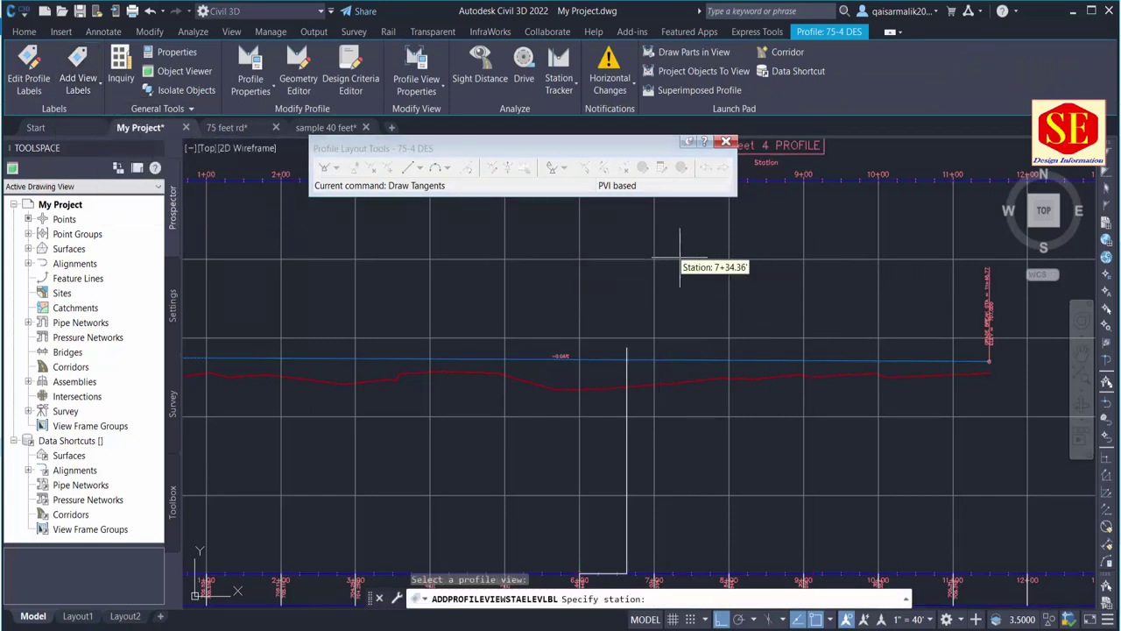
scroll(626, 357, "up", 2)
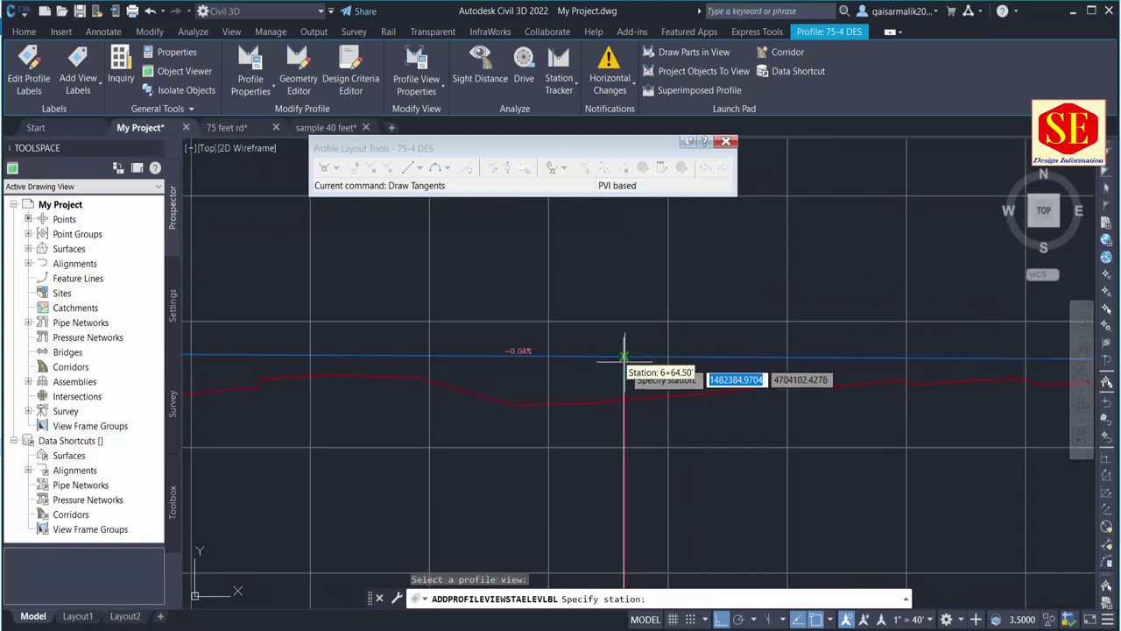
left_click(624, 356)
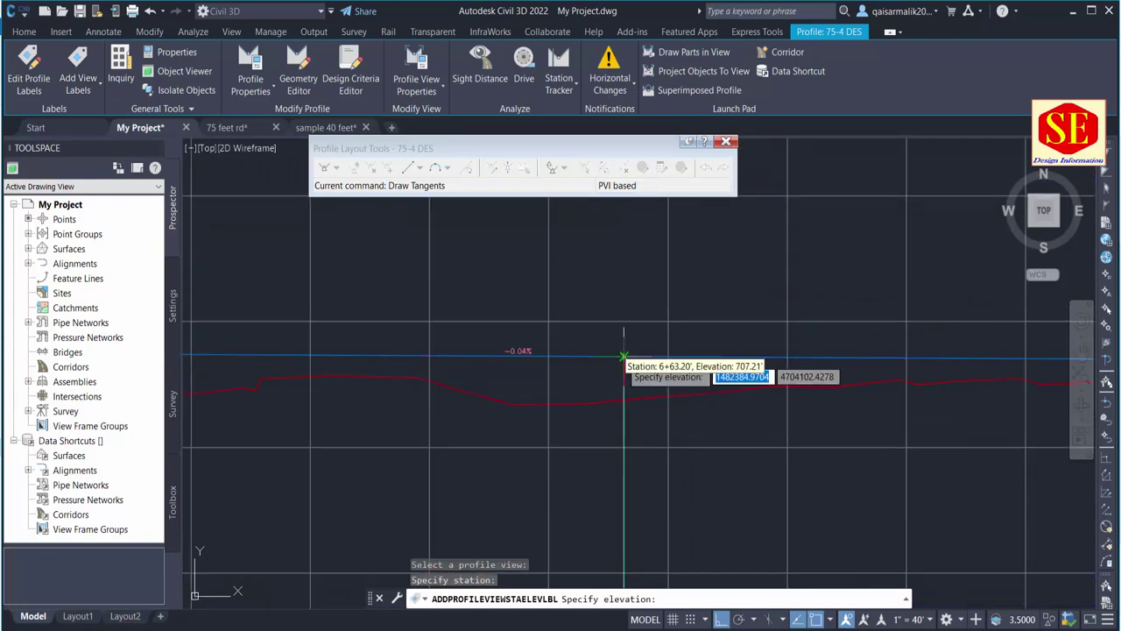
left_click(624, 356)
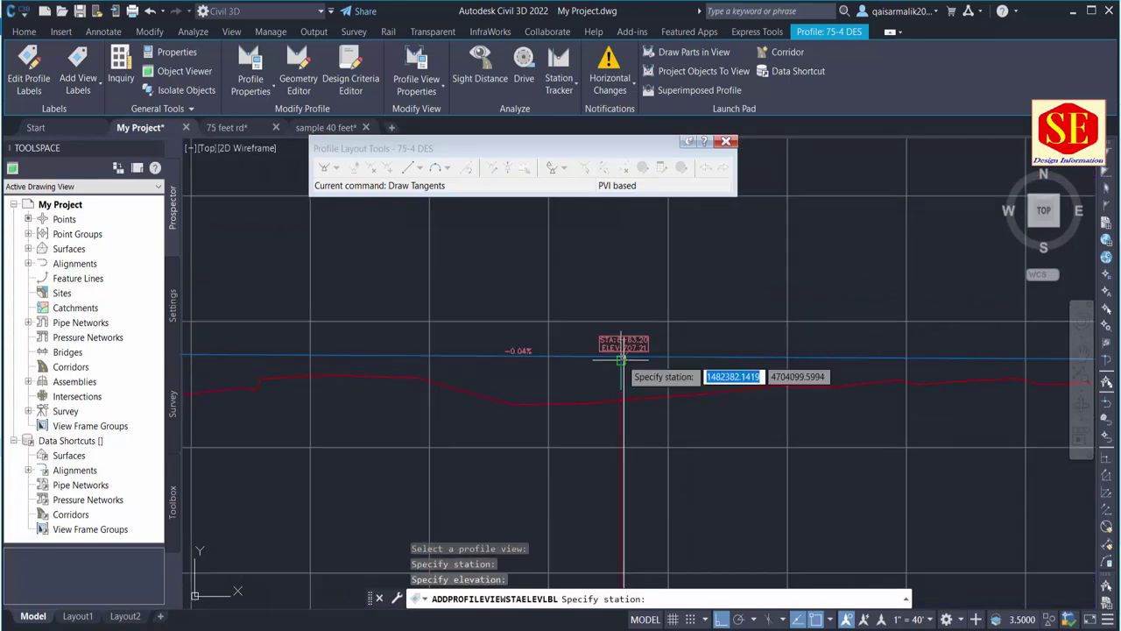
scroll(624, 357, "up", 2)
key("Escape")
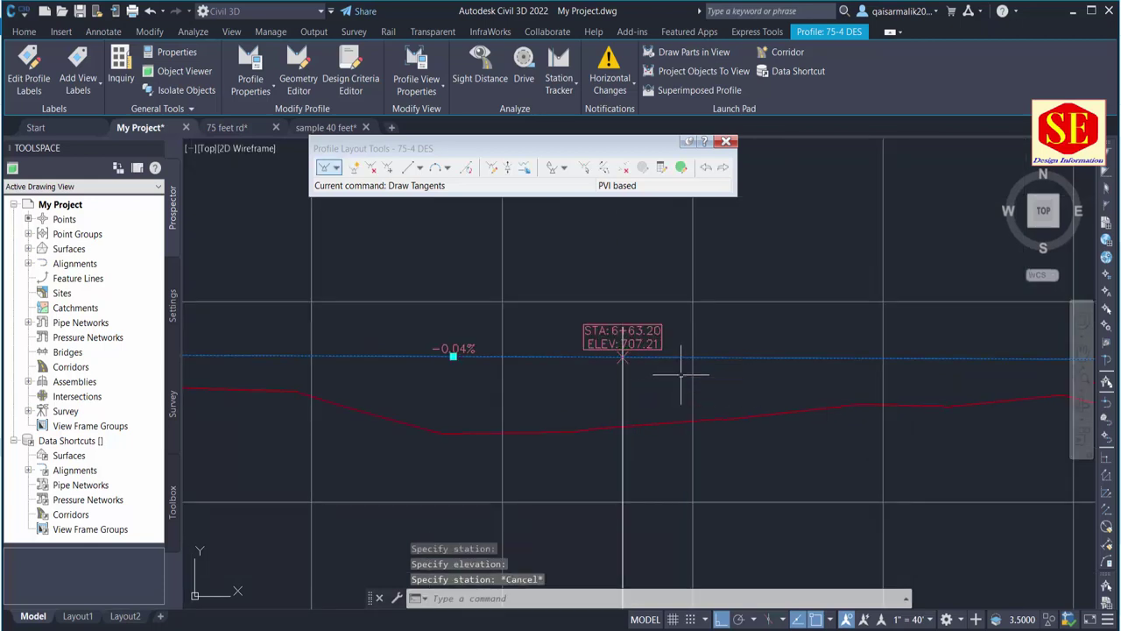
Check the 700 - 36.8 result in Calculator and return to the drawing.
scroll(625, 361, "up", 2)
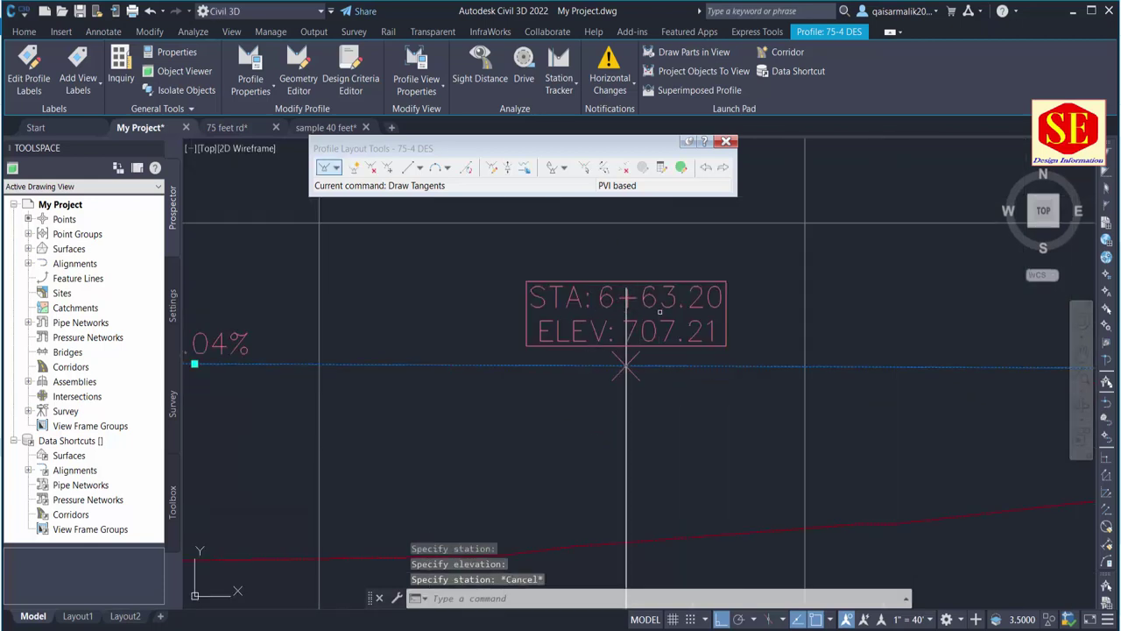
key("alt+Tab")
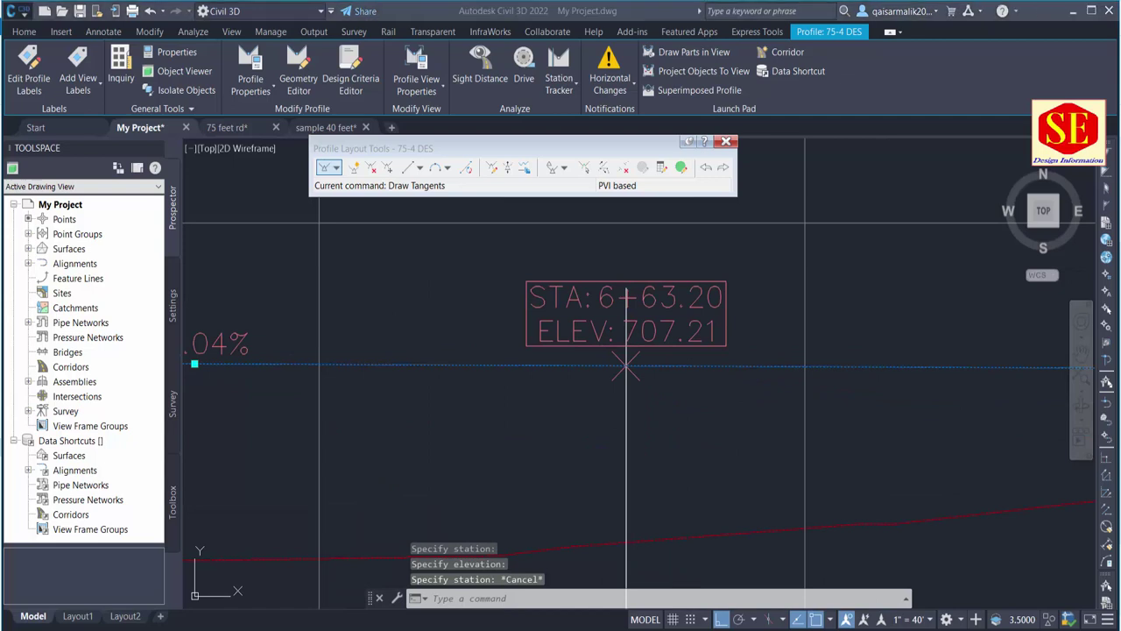
key("alt+Tab")
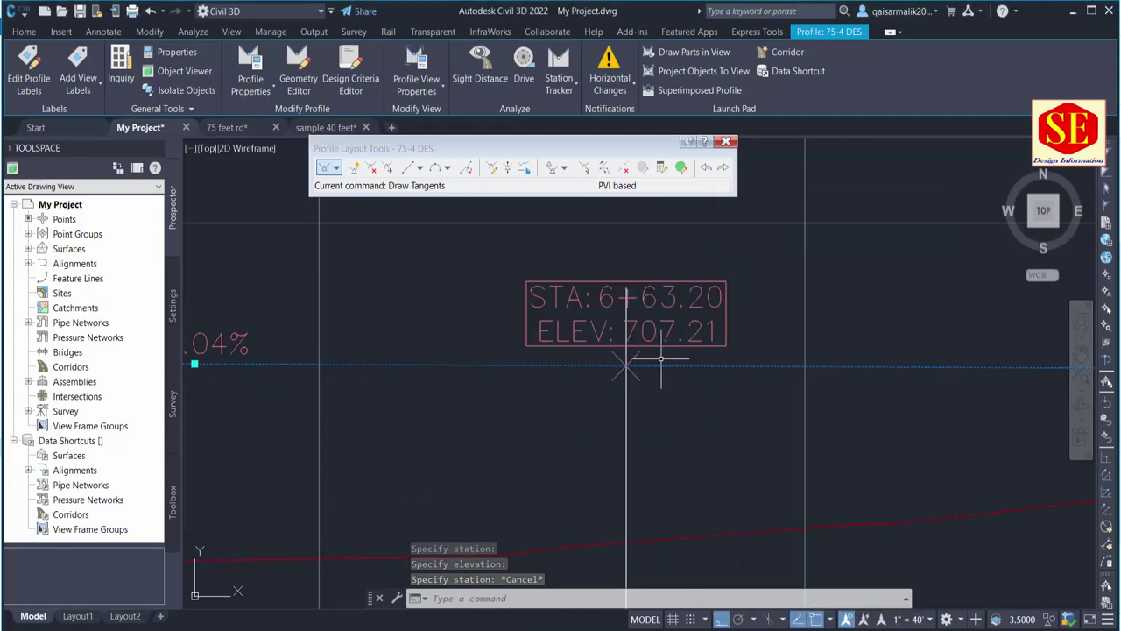
key("Escape")
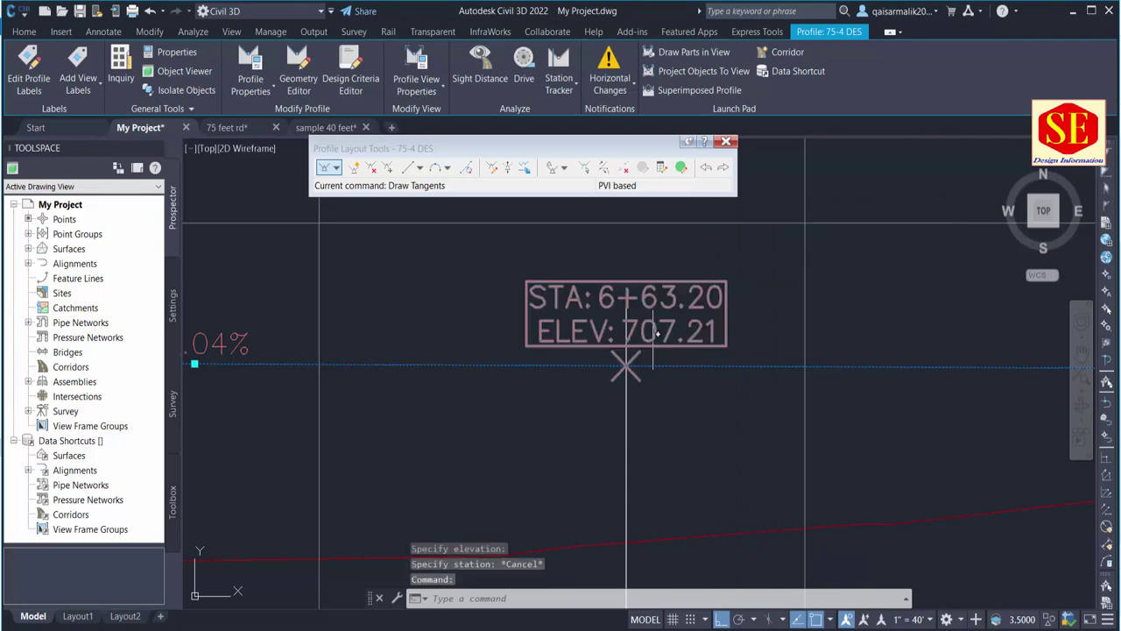
Zoom into the profile's end to read STA 6+63.20, ELEV 707.21.
scroll(692, 372, "down", 3)
scroll(692, 372, "down", 5)
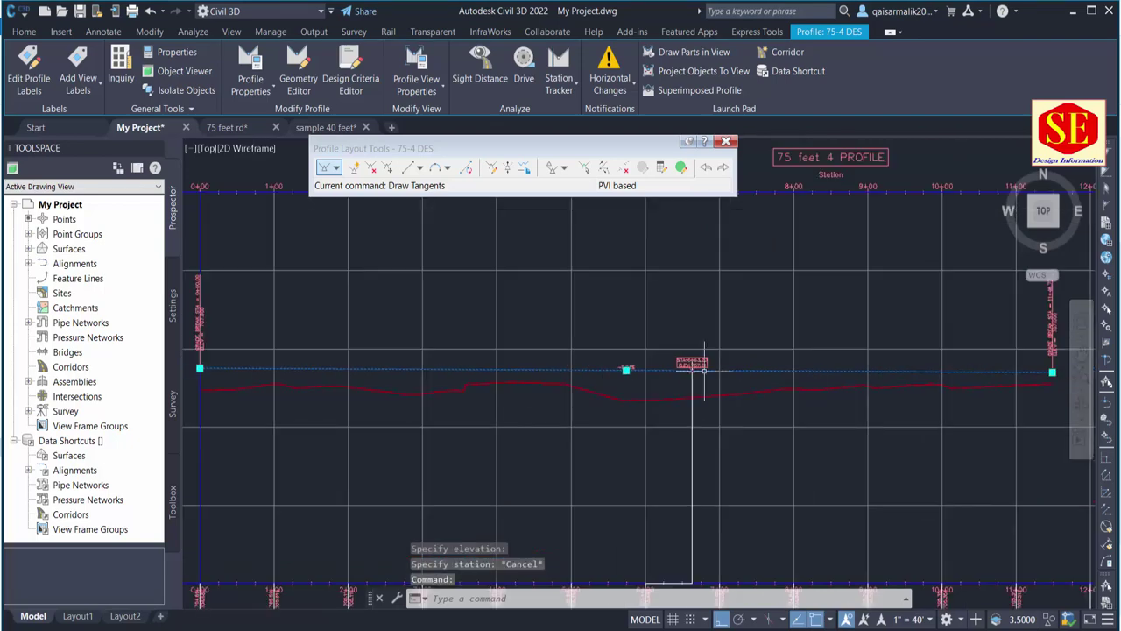
scroll(704, 372, "down", 5)
scroll(570, 450, "up", 1)
scroll(570, 450, "up", 2)
scroll(578, 412, "up", 3)
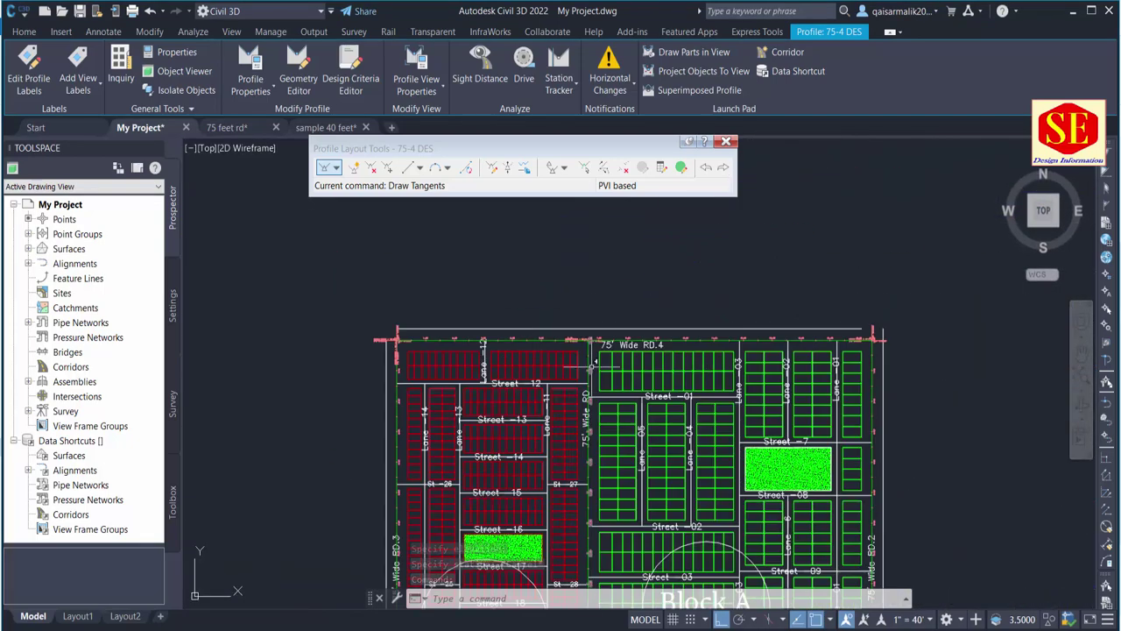
scroll(587, 368, "up", 2)
scroll(588, 385, "up", 2)
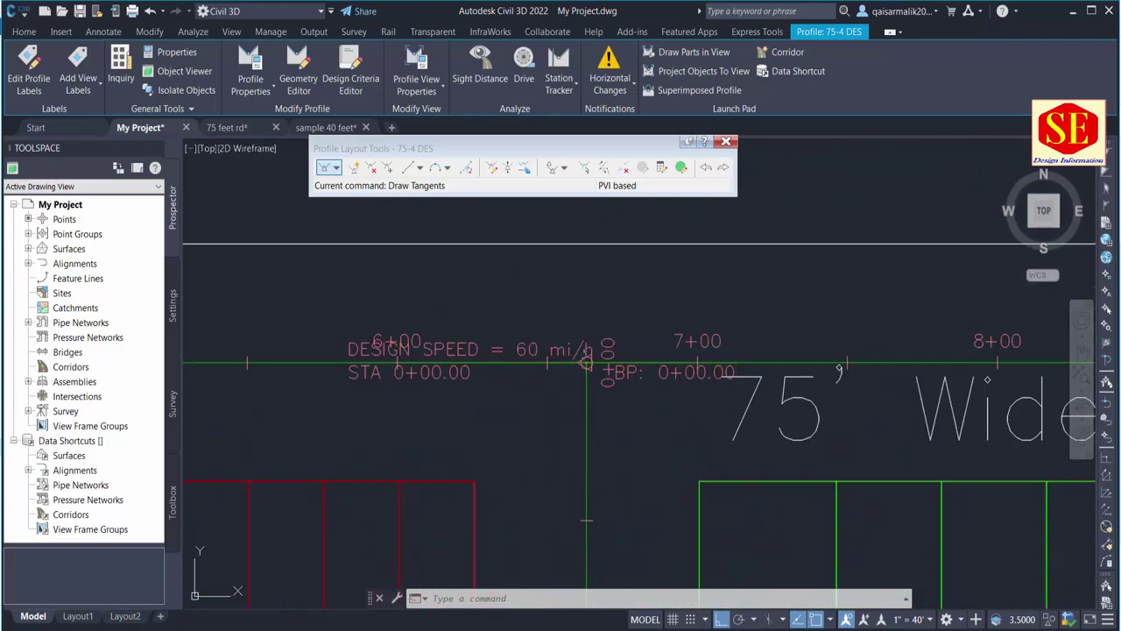
scroll(556, 351, "down", 3)
scroll(613, 341, "down", 2)
scroll(743, 327, "down", 2)
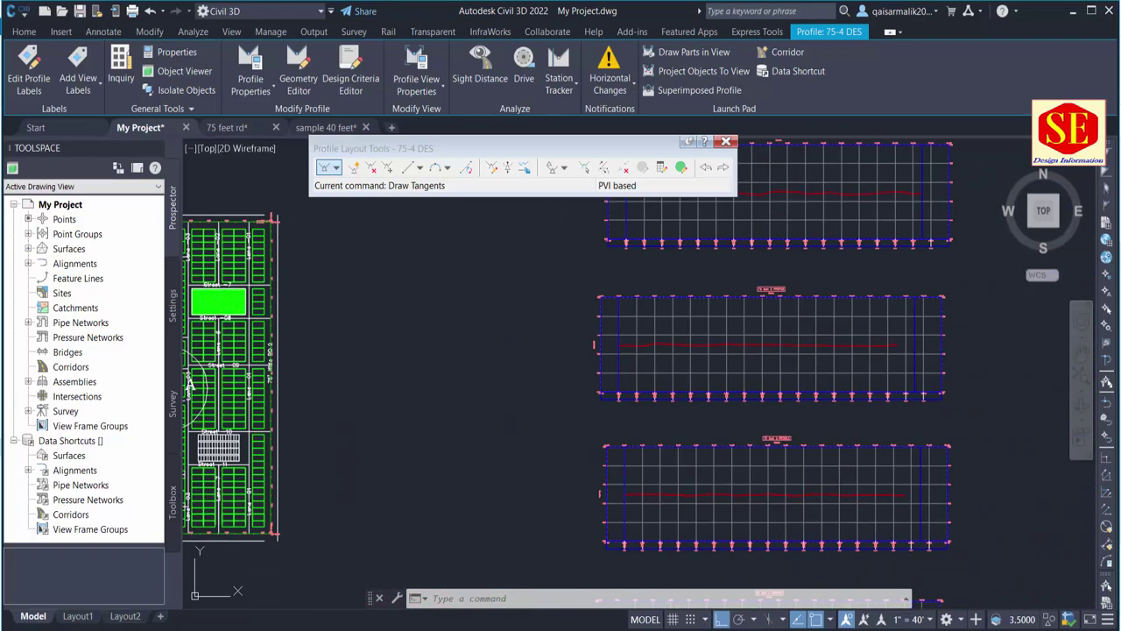
middle_click_drag(743, 326, 770, 344)
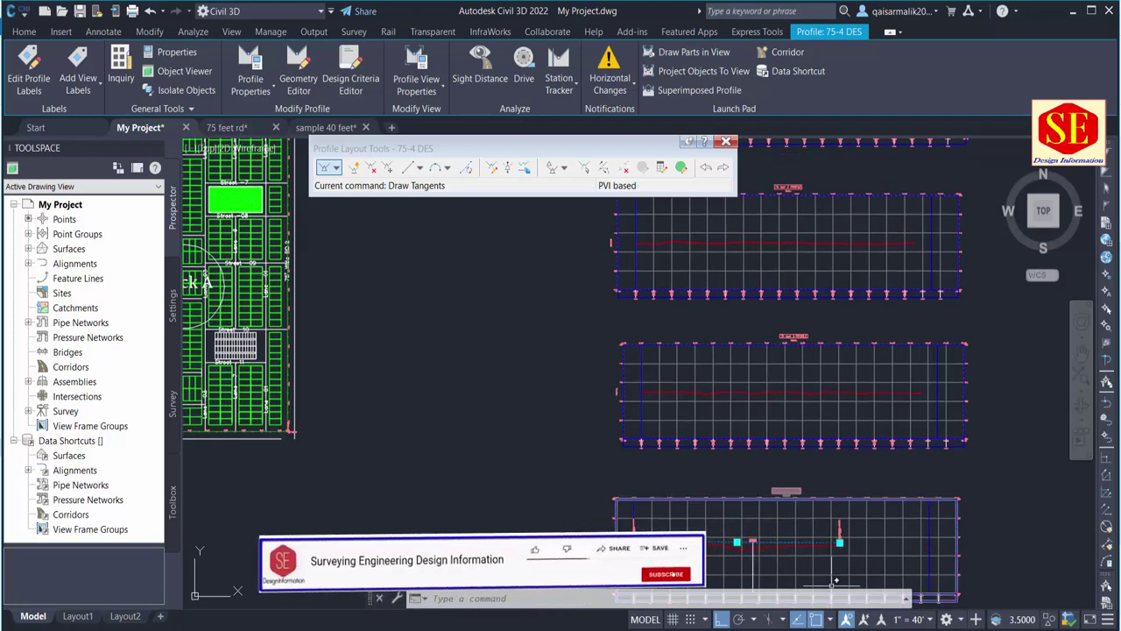
scroll(601, 500, "up", 5)
scroll(702, 501, "up", 3)
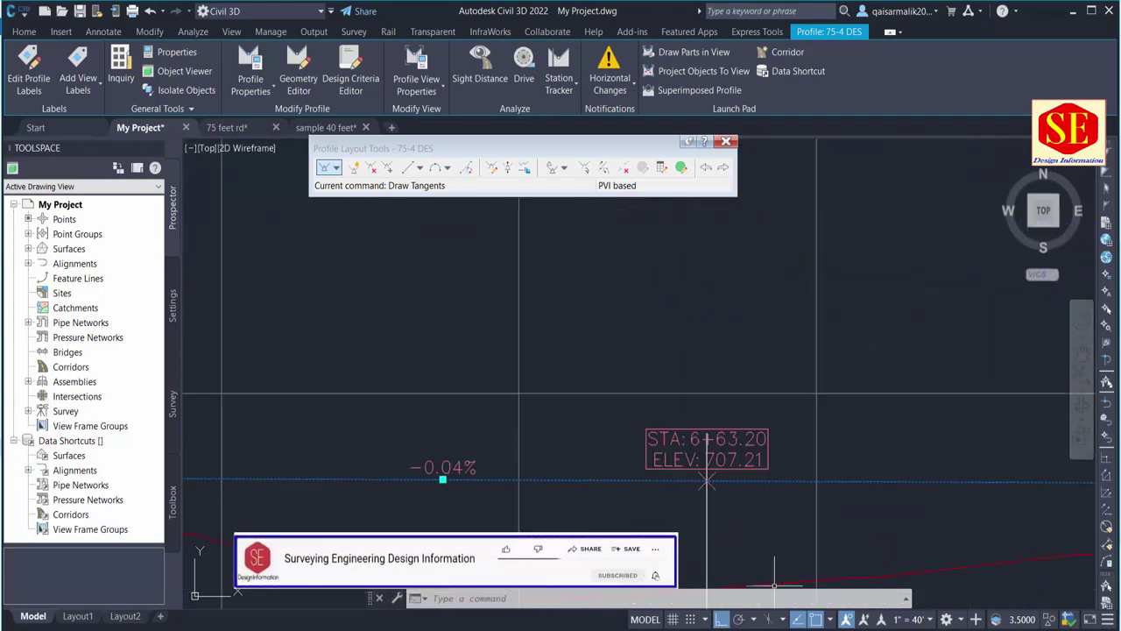
Clear Windows Calculator and enter 707.21.
key("alt+Tab")
key("Escape")
type("707")
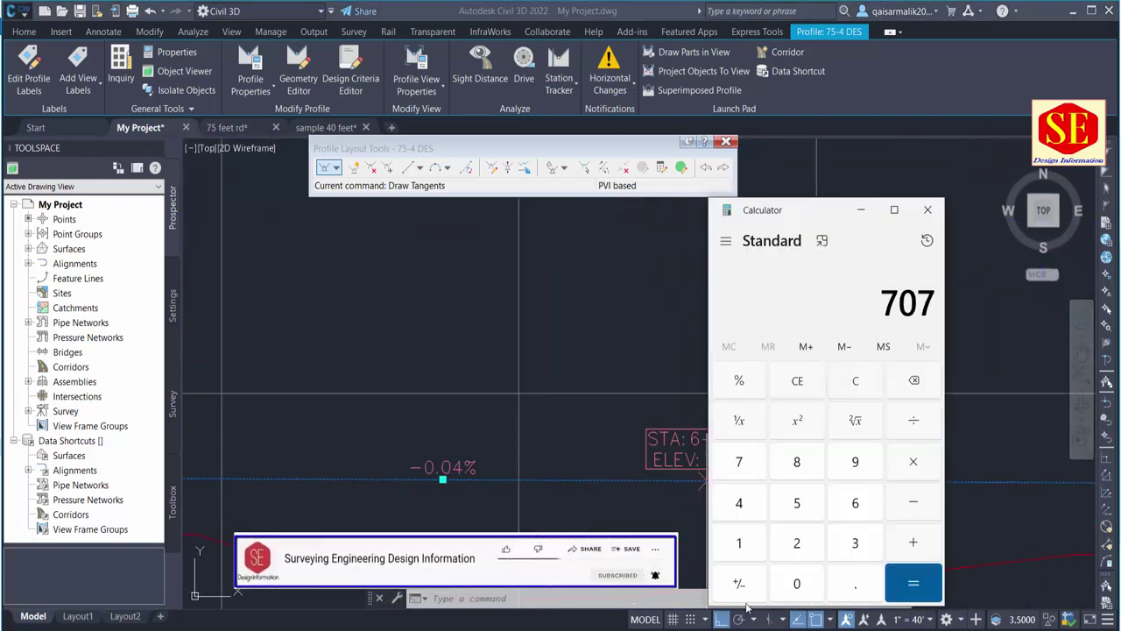
type(".21")
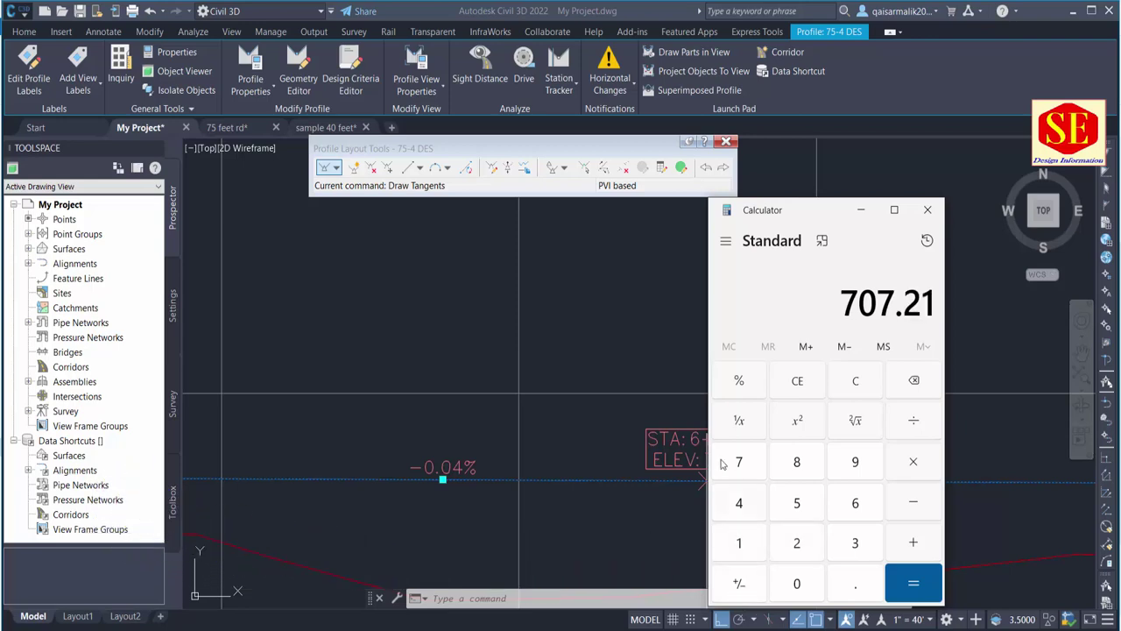
key("alt+Tab")
scroll(708, 475, "down", 5)
Pan along the road alignment in the site plan and cancel the running tangent command.
scroll(727, 456, "down", 5)
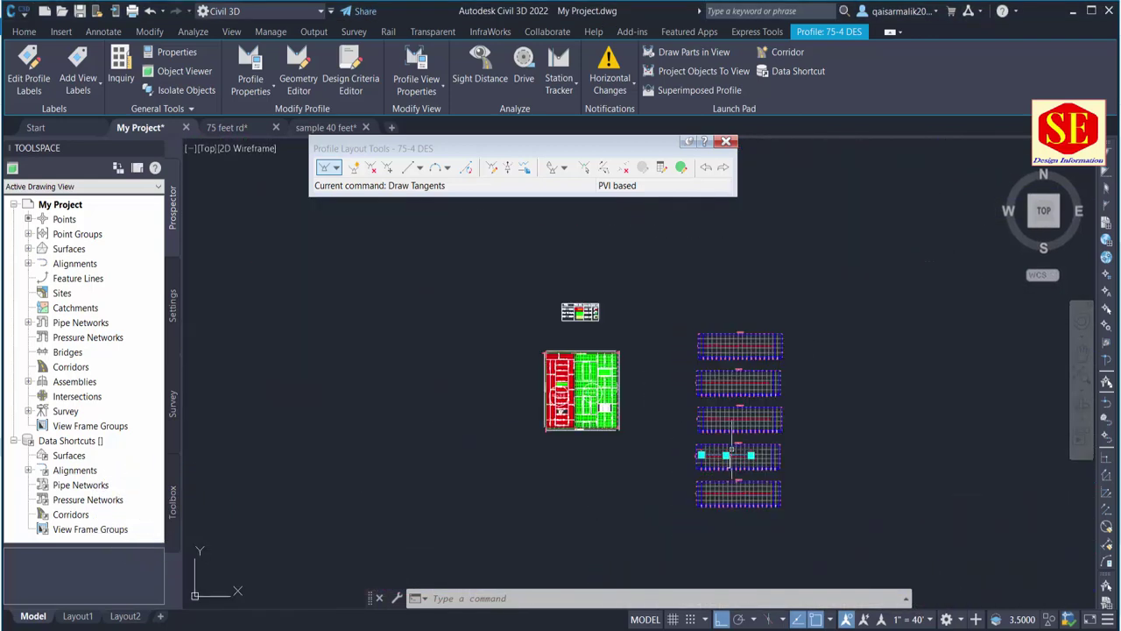
scroll(795, 245, "up", 7)
scroll(796, 246, "up", 6)
scroll(795, 245, "down", 3)
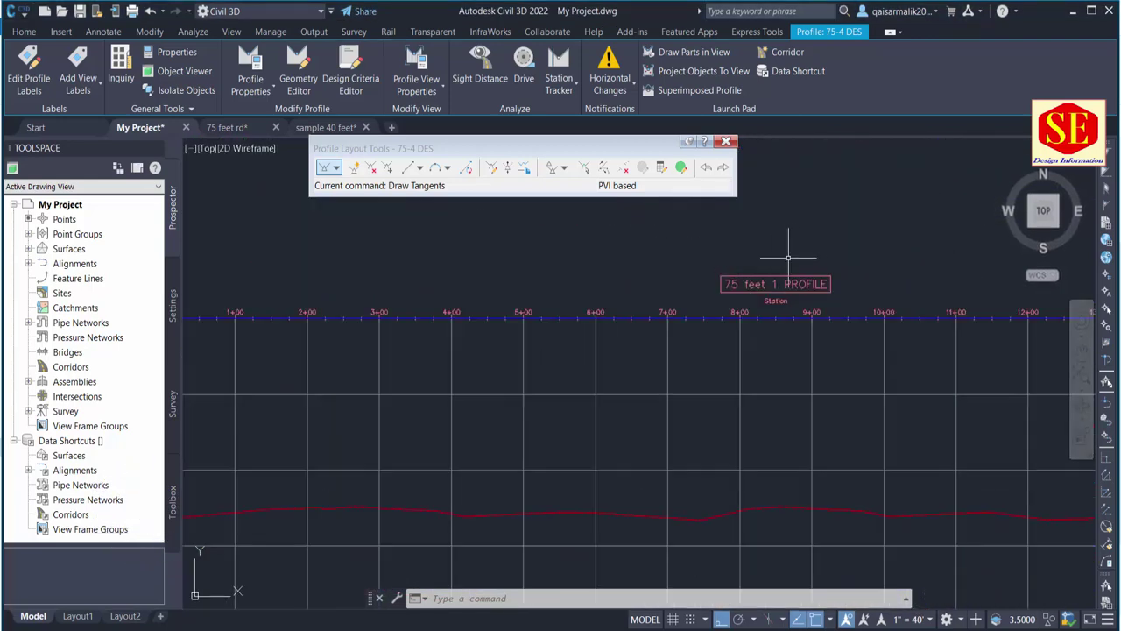
scroll(797, 254, "down", 5)
middle_click_drag(289, 402, 613, 412)
scroll(617, 405, "up", 4)
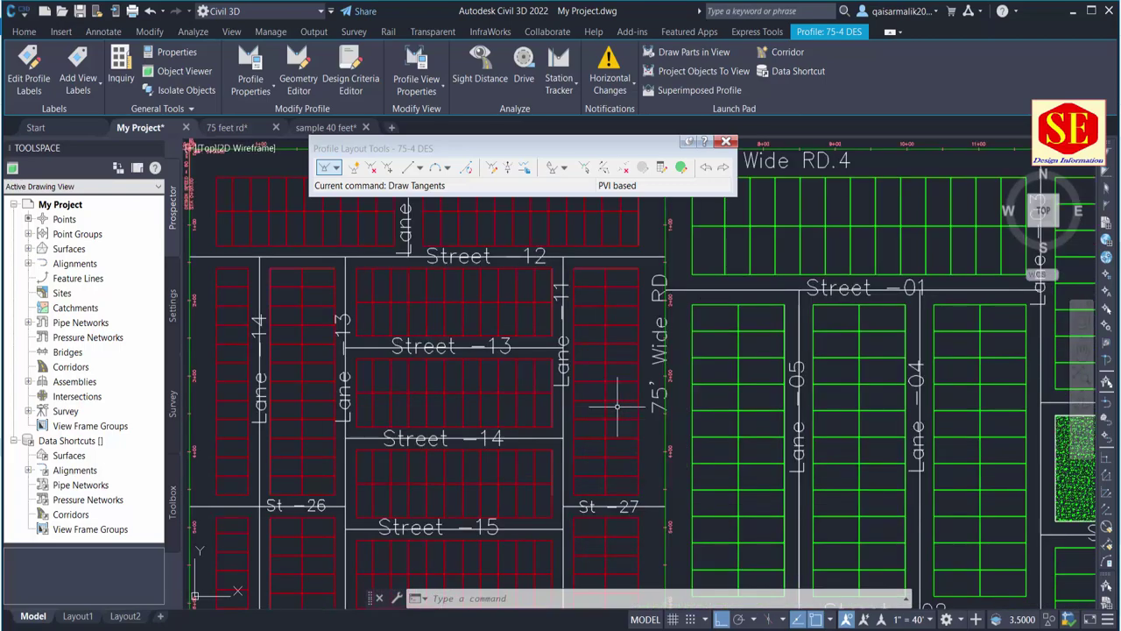
scroll(659, 431, "down", 5)
scroll(674, 411, "up", 4)
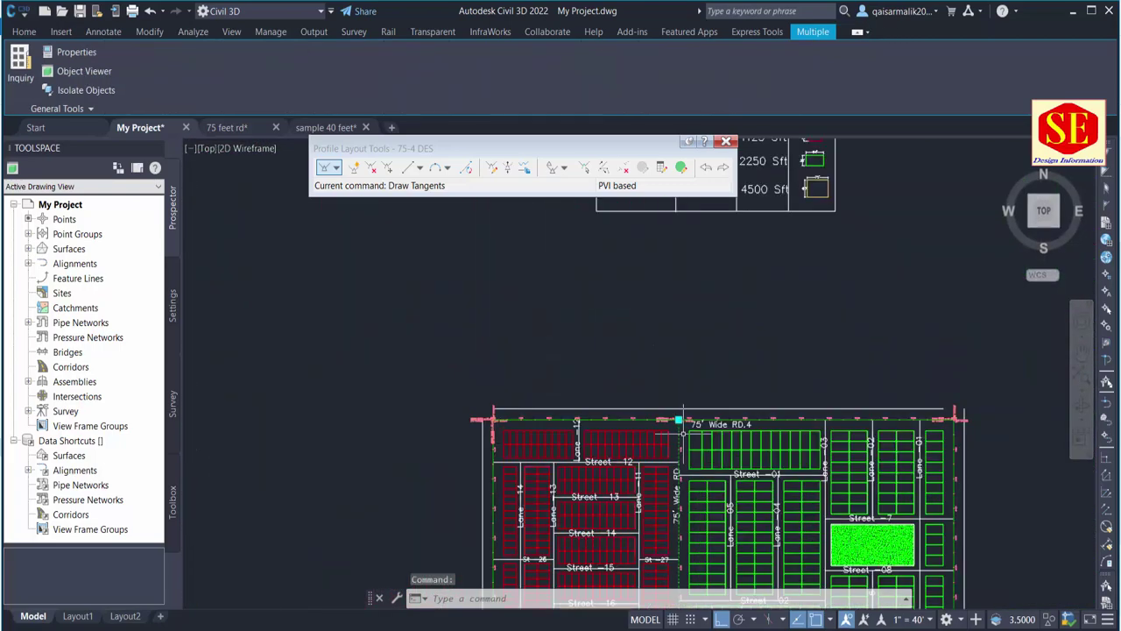
scroll(677, 408, "up", 3)
scroll(675, 488, "up", 5)
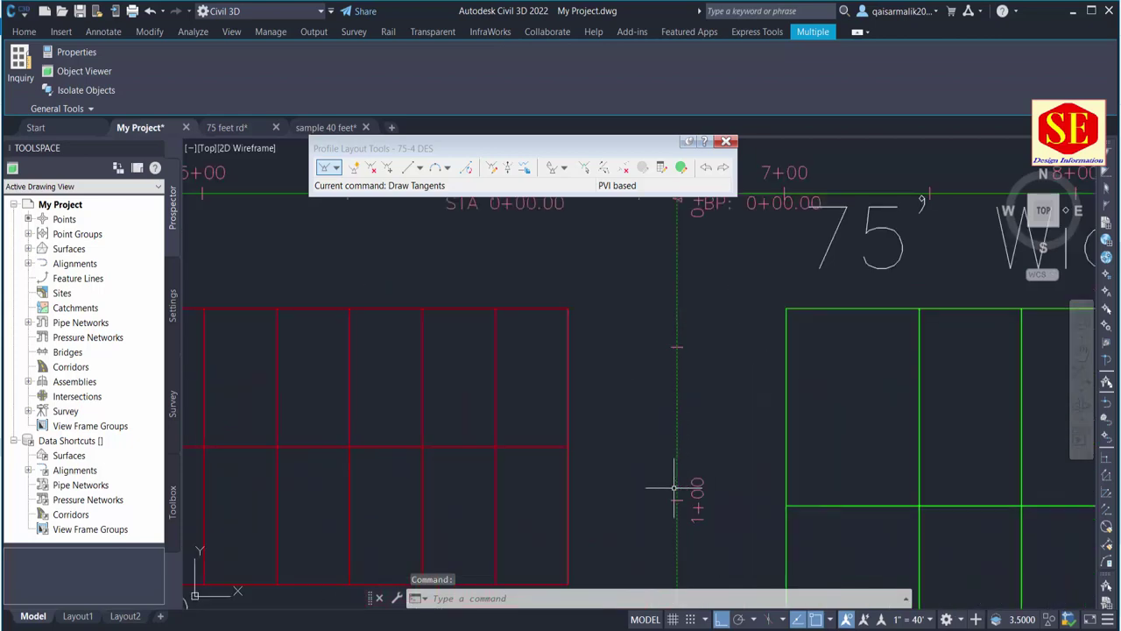
middle_click_drag(701, 291, 706, 444)
key("Escape")
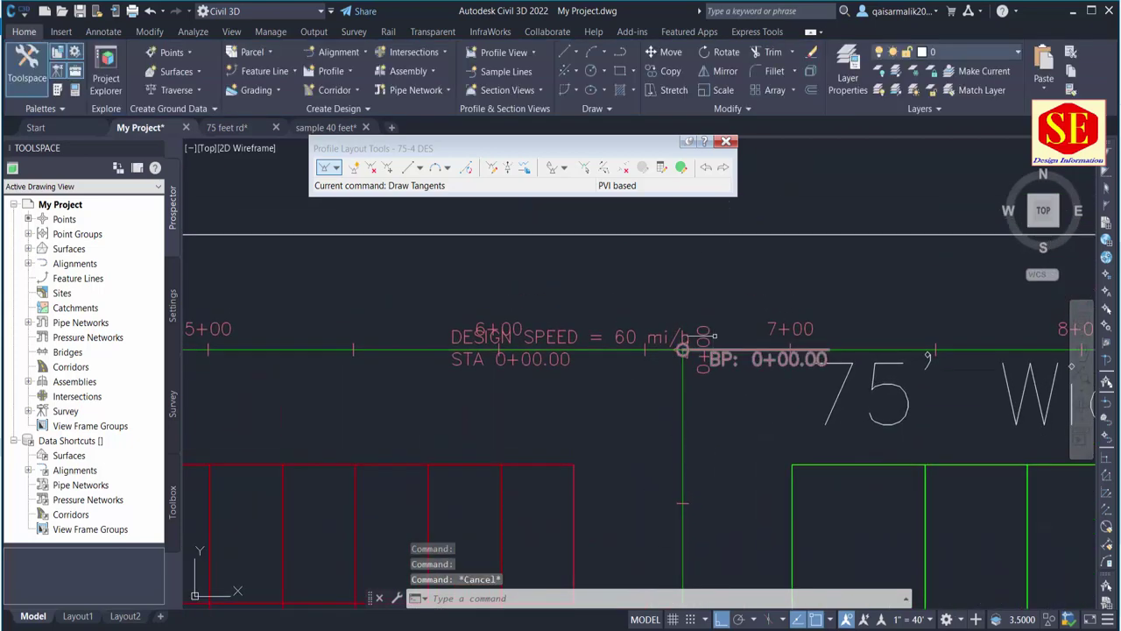
Close the Profile Layout Tools toolbar for 75-4 DES.
scroll(526, 351, "down", 4)
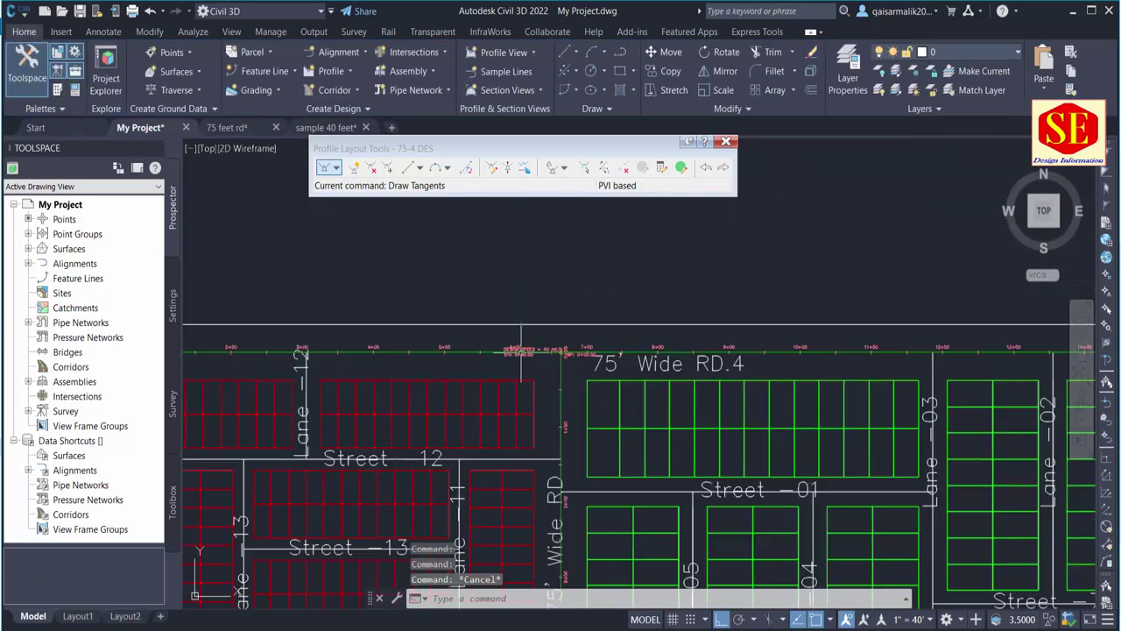
scroll(521, 350, "down", 5)
scroll(521, 350, "down", 4)
scroll(712, 368, "up", 4)
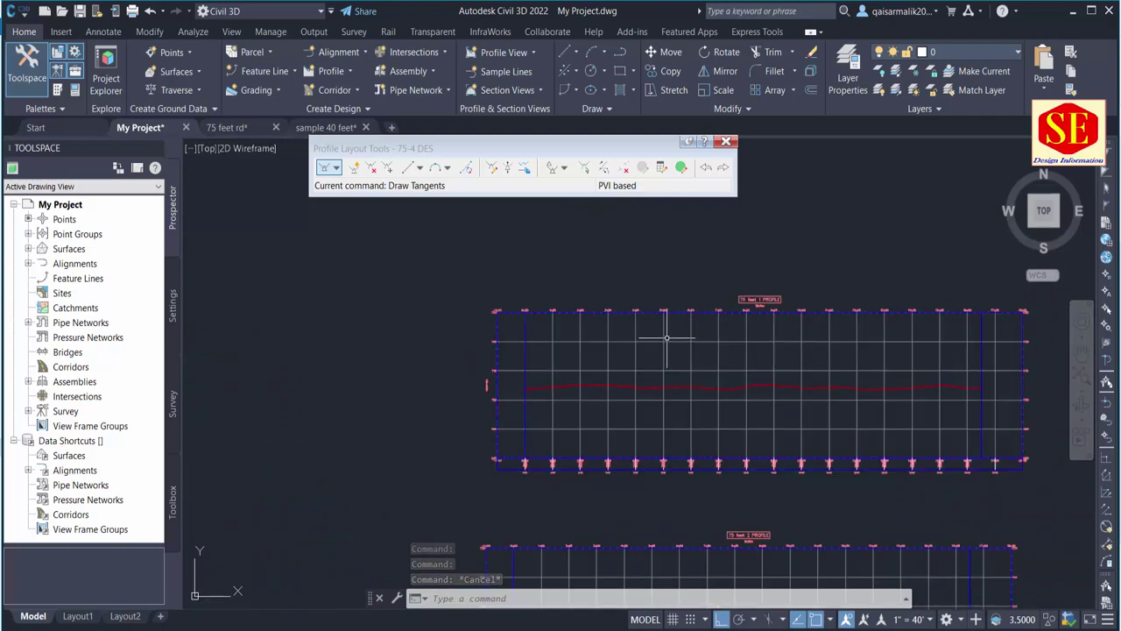
key("Escape")
key("Escape")
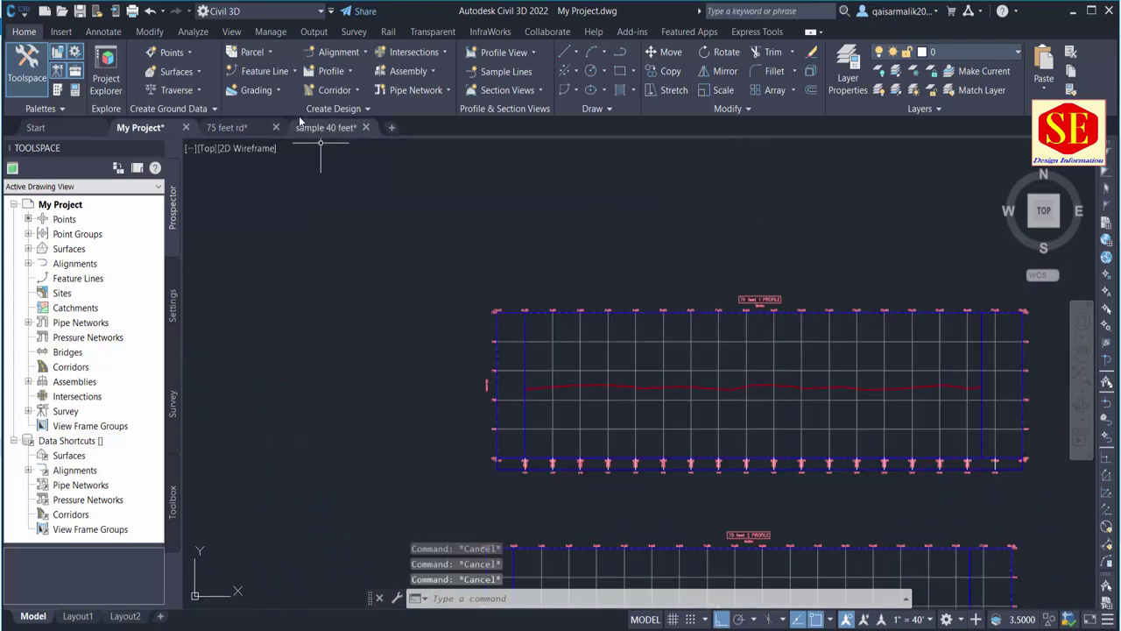
Create a design profile named 75-1 DES on the 75 feet 1 PROFILE view with Profile Creation Tools.
left_click(347, 74)
left_click(362, 131)
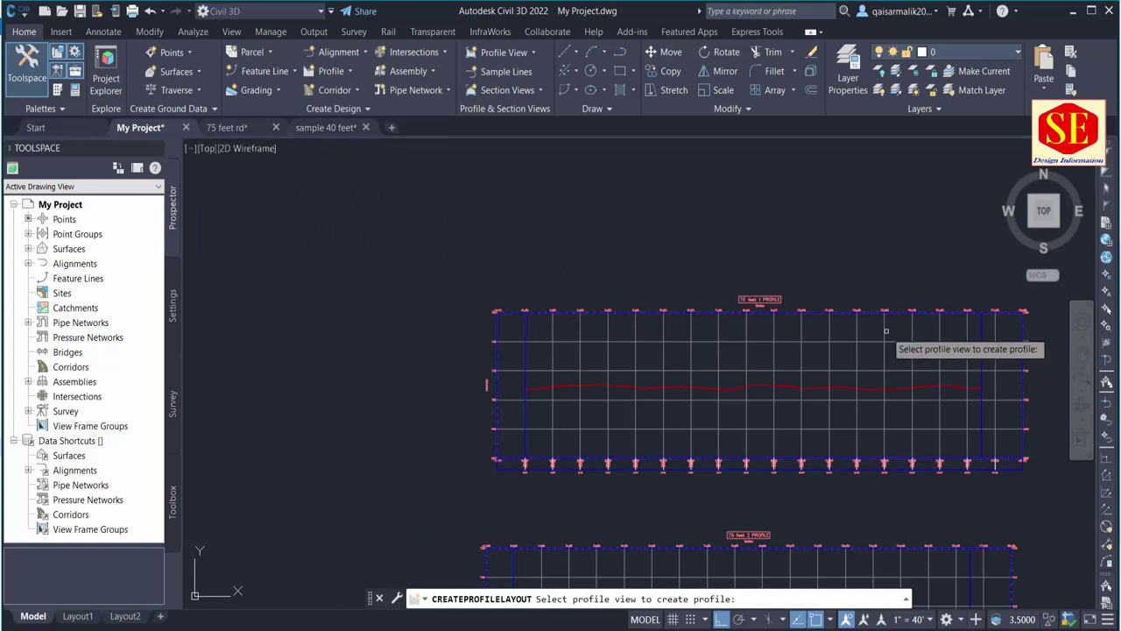
scroll(823, 298, "up", 4)
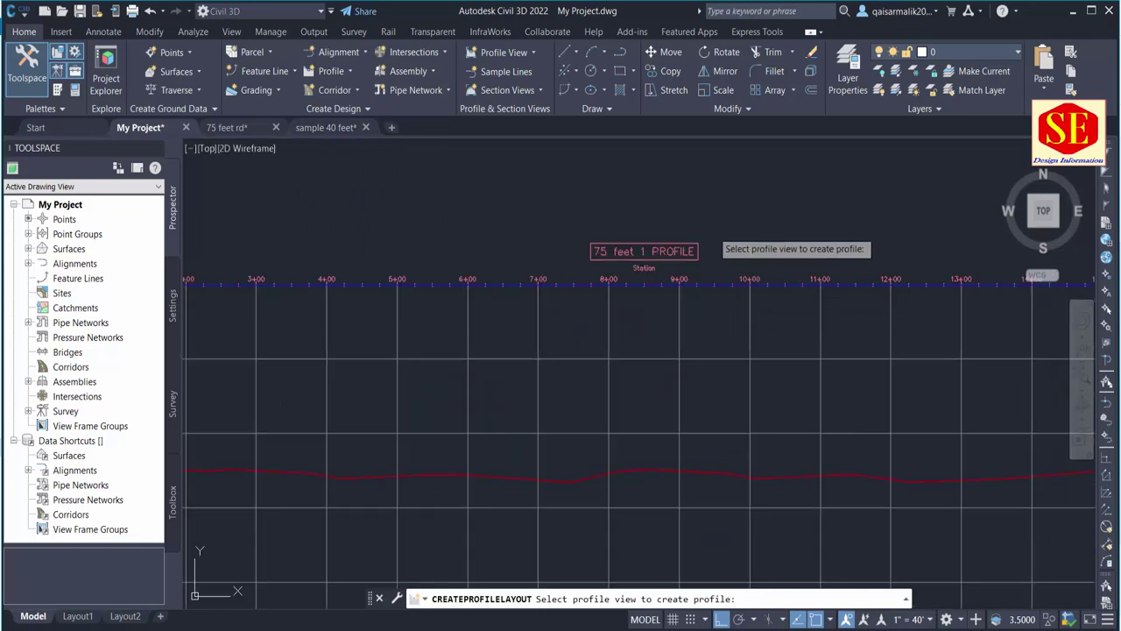
left_click(658, 297)
left_click(474, 195)
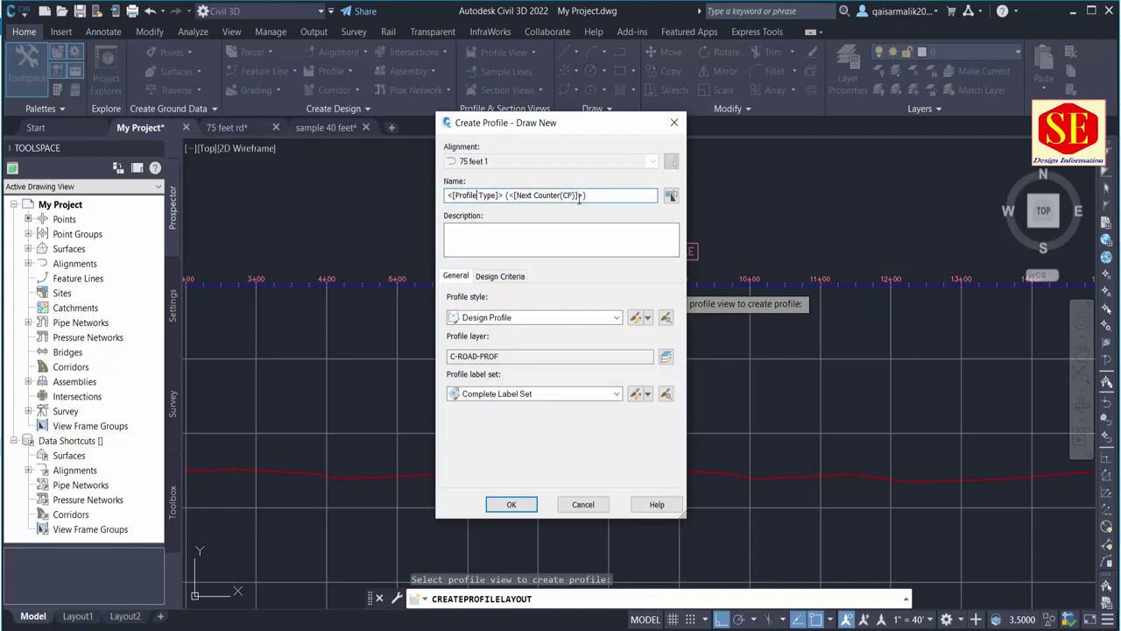
triple_click(602, 191)
type("75-1 DES")
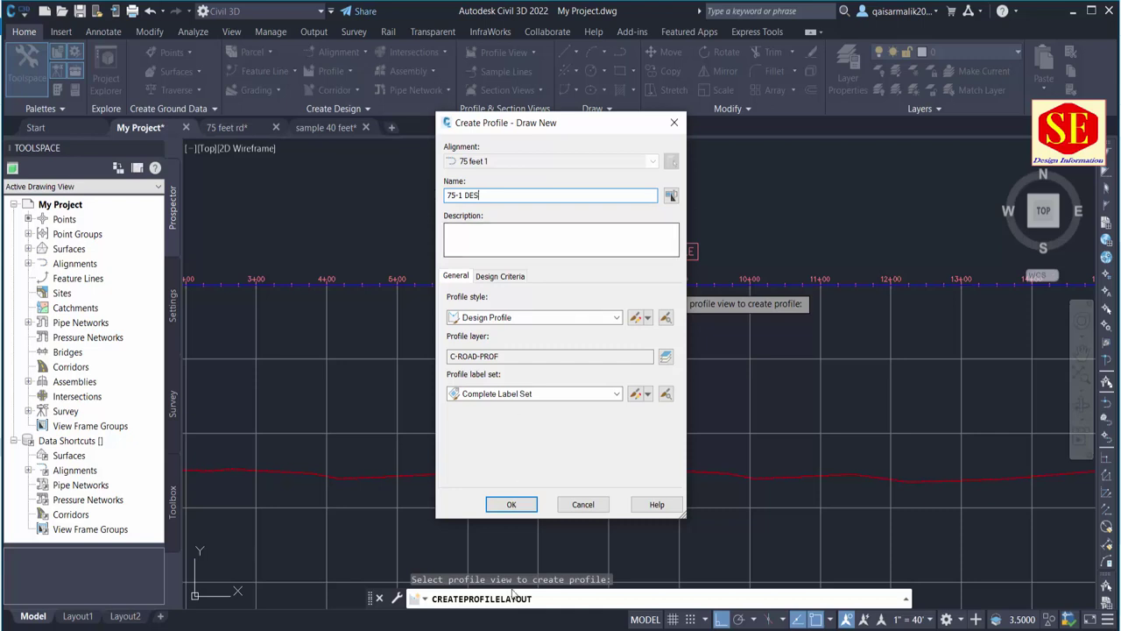
left_click(512, 504)
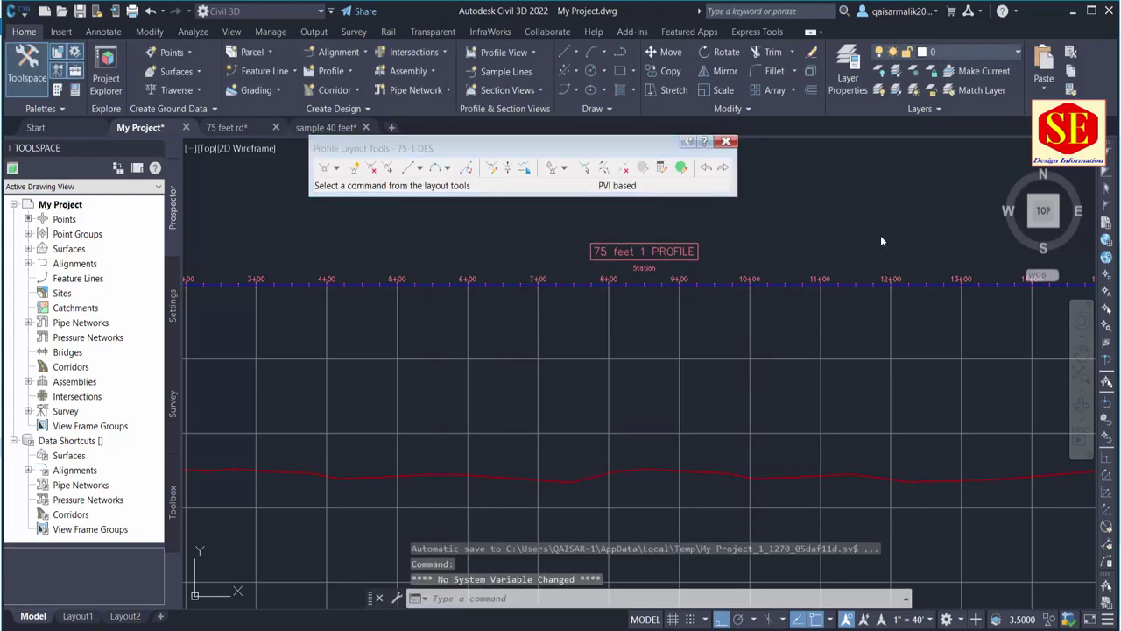
Choose Draw Tangents with Curves in the Profile Layout Tools for 75-1 DES.
left_click(337, 168)
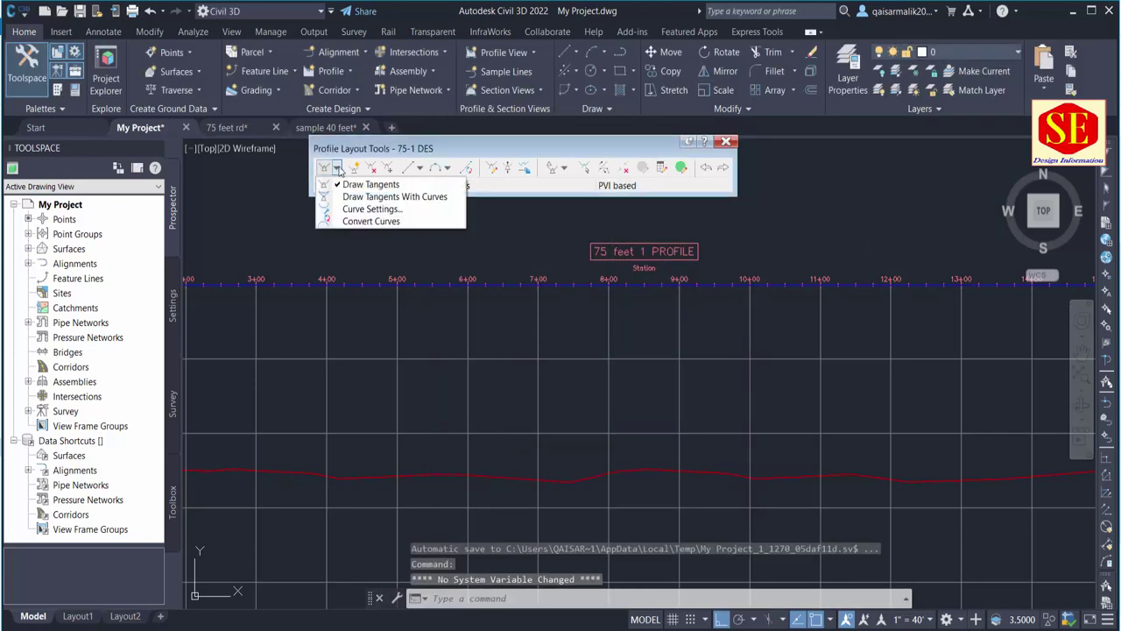
left_click(638, 502)
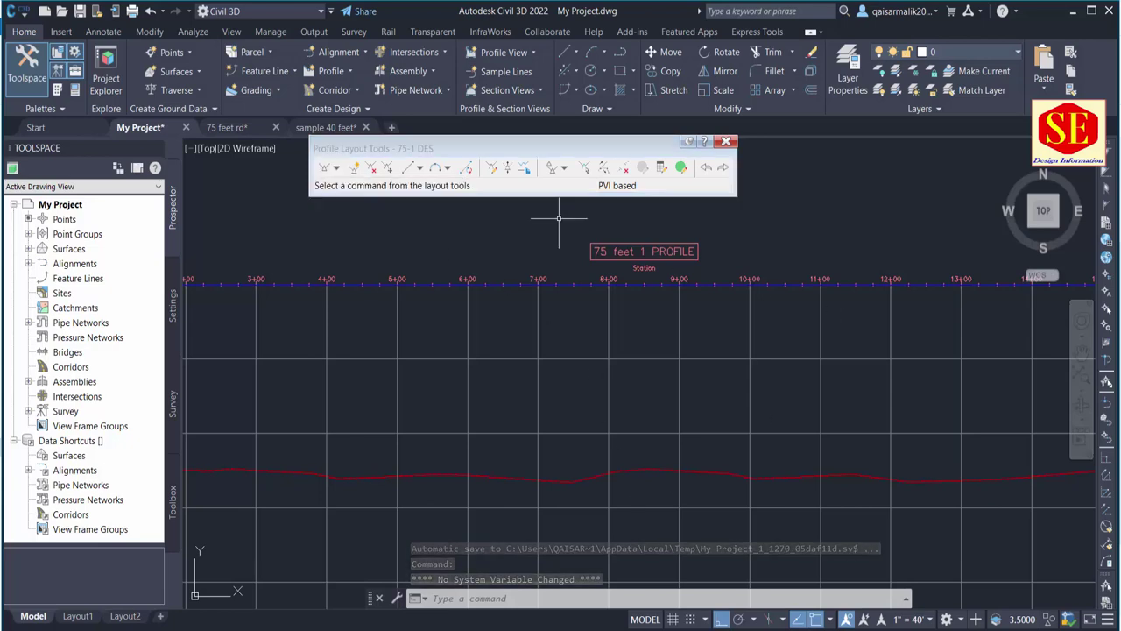
scroll(604, 289, "down", 4)
scroll(745, 377, "up", 2)
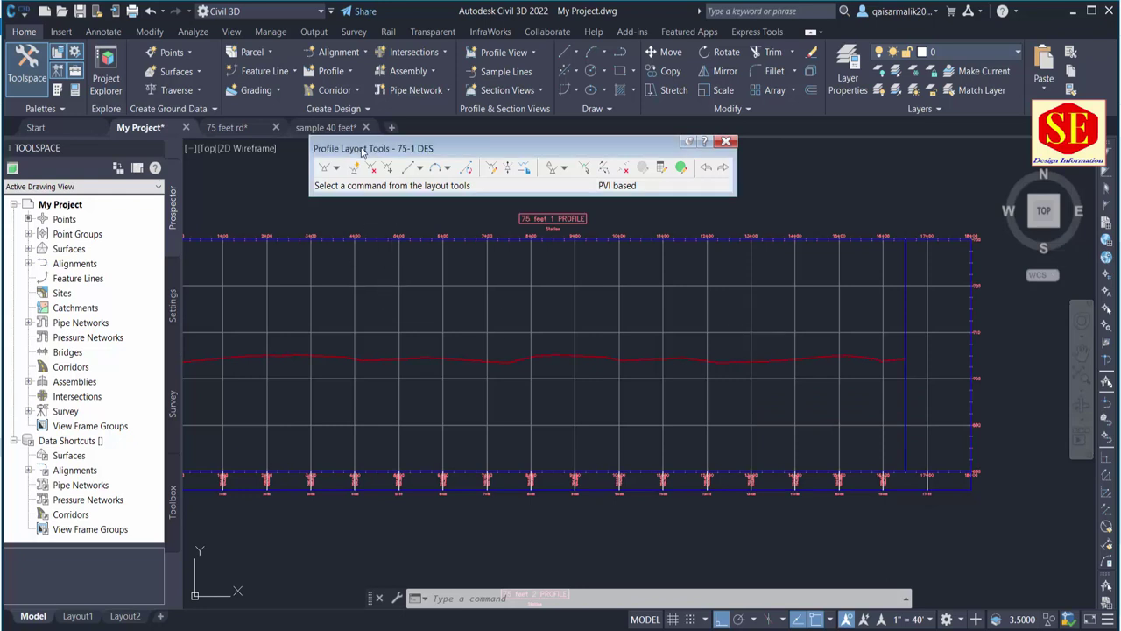
left_click_drag(361, 149, 426, 147)
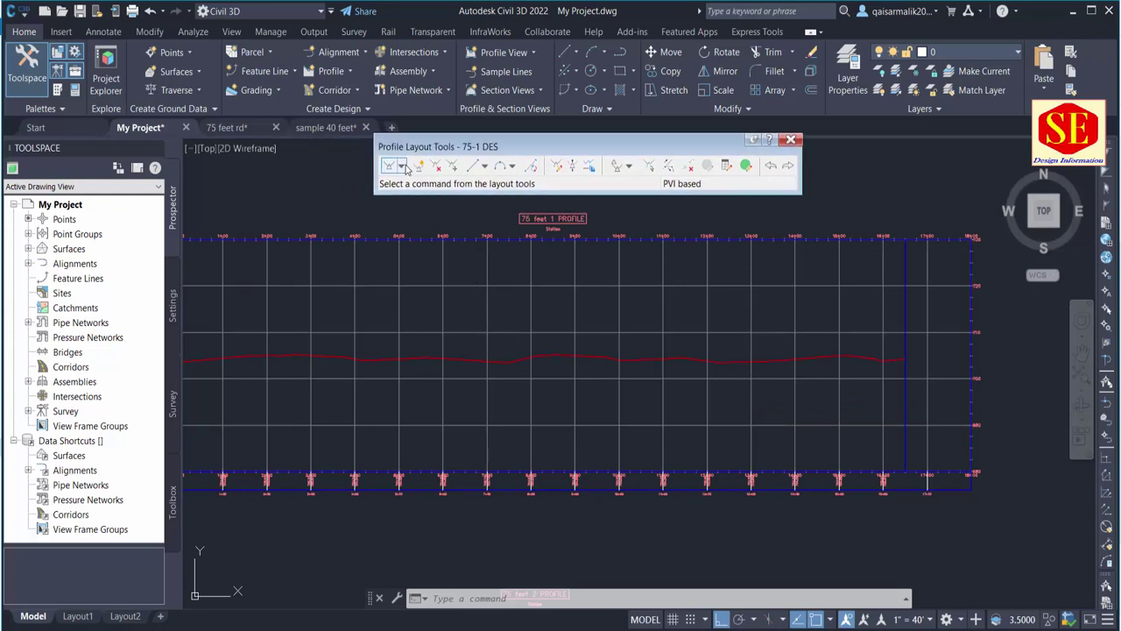
left_click(401, 165)
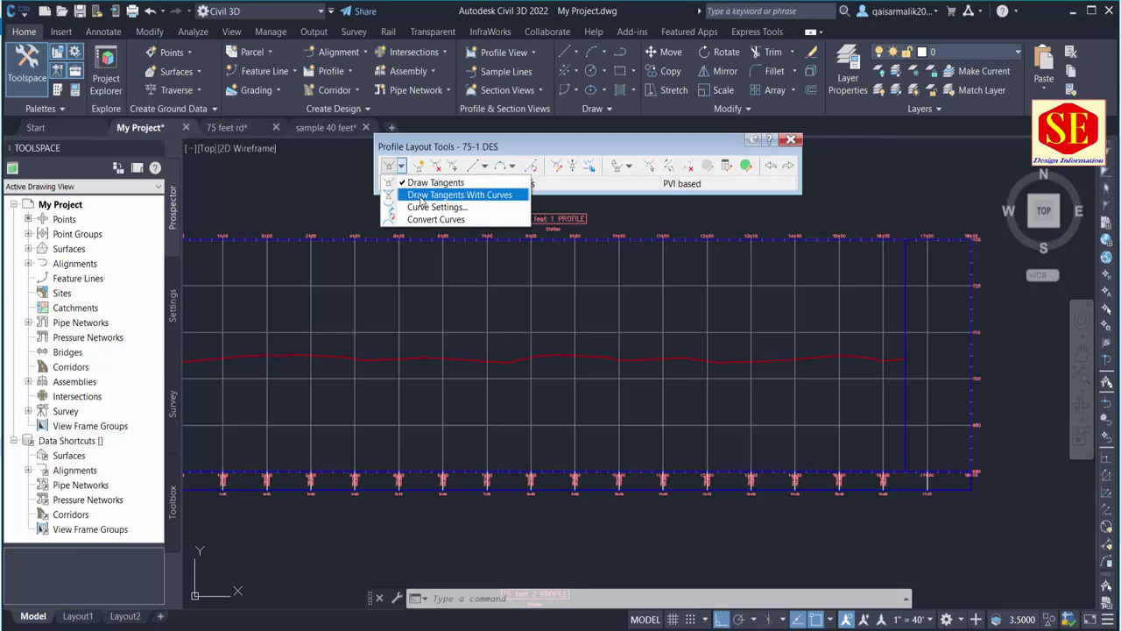
left_click(420, 195)
scroll(666, 263, "down", 3)
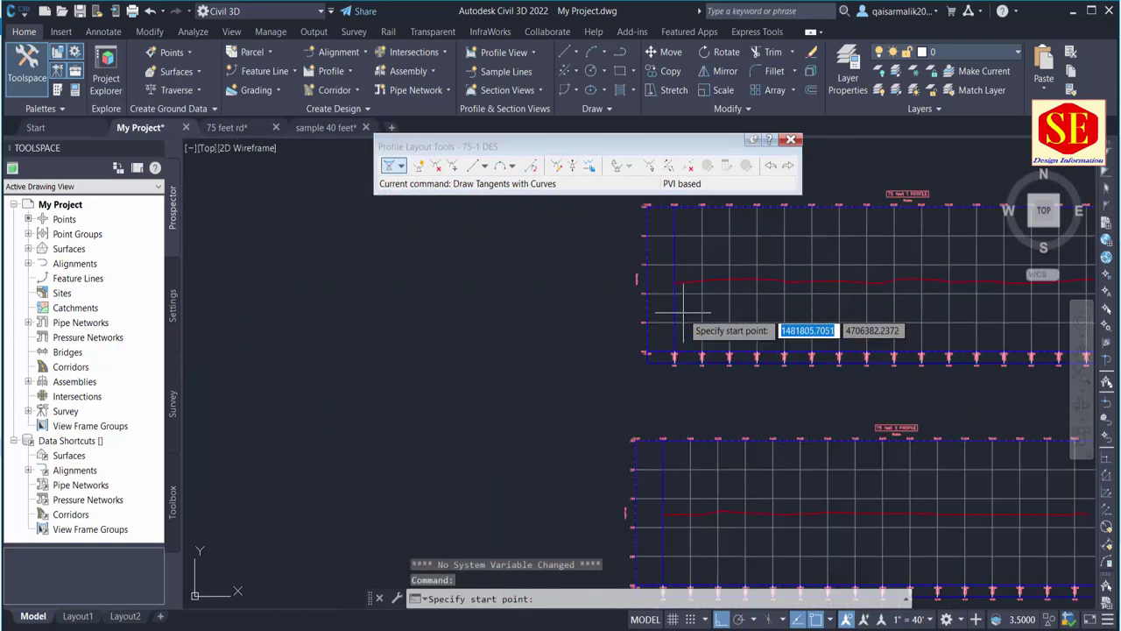
scroll(679, 309, "up", 2)
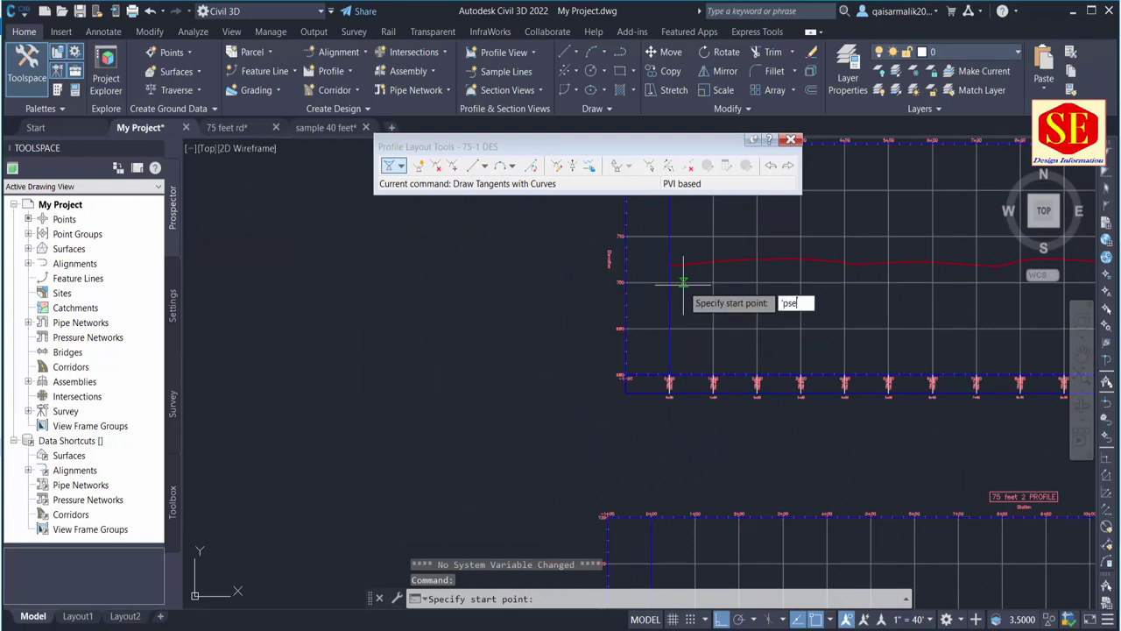
Start the design profile at station 0 with elevation 707.21.
key("Return")
left_click(681, 282)
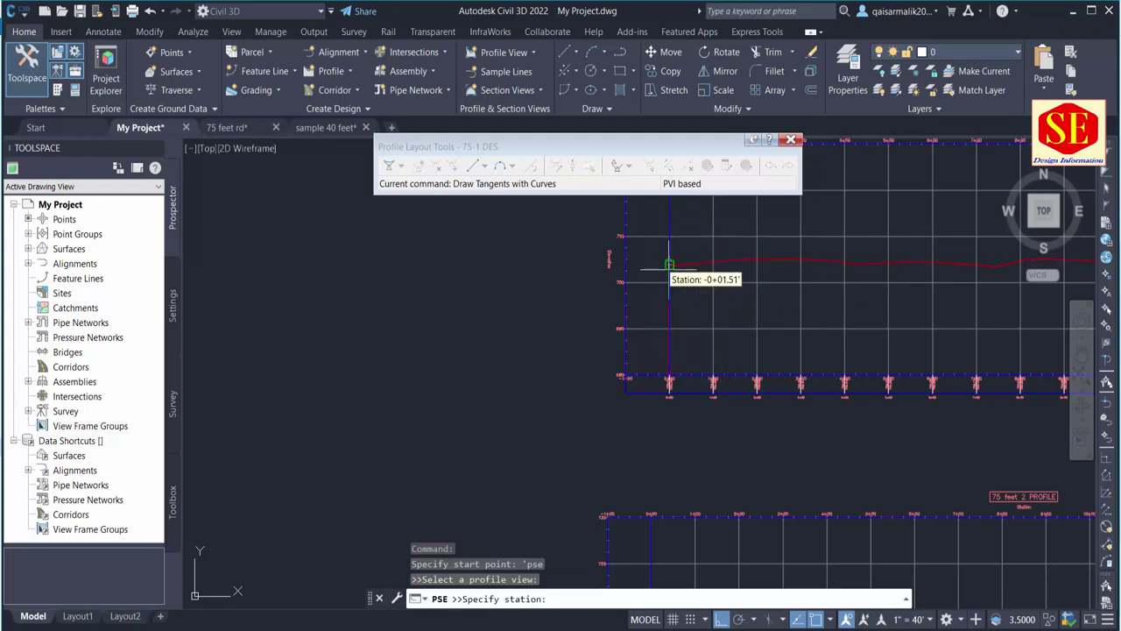
type("0")
key("Return")
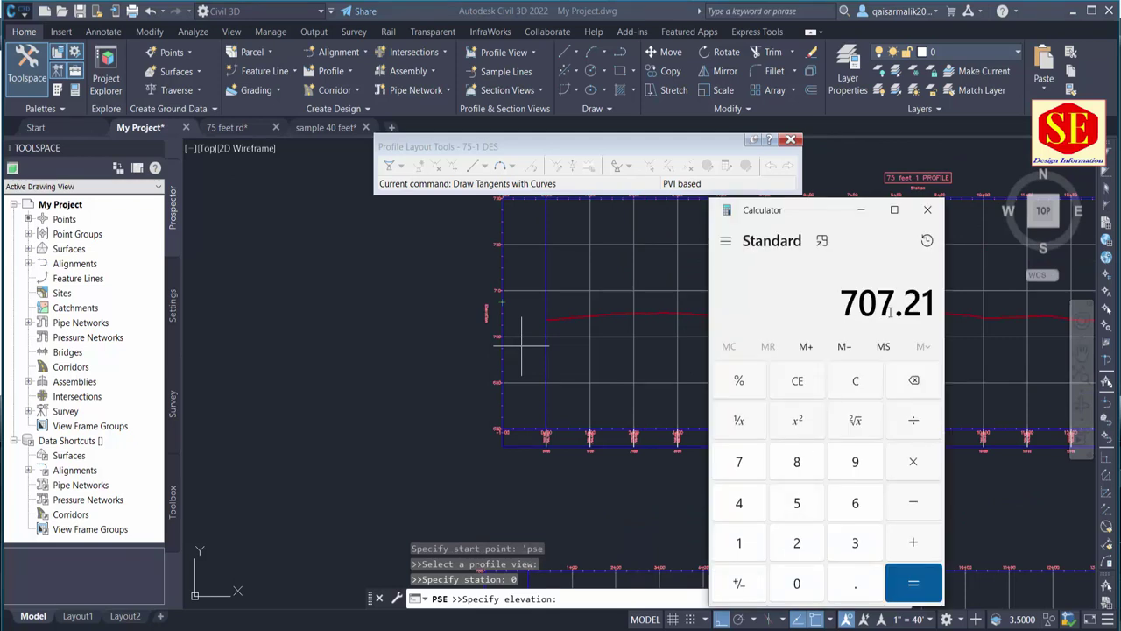
left_click(578, 307)
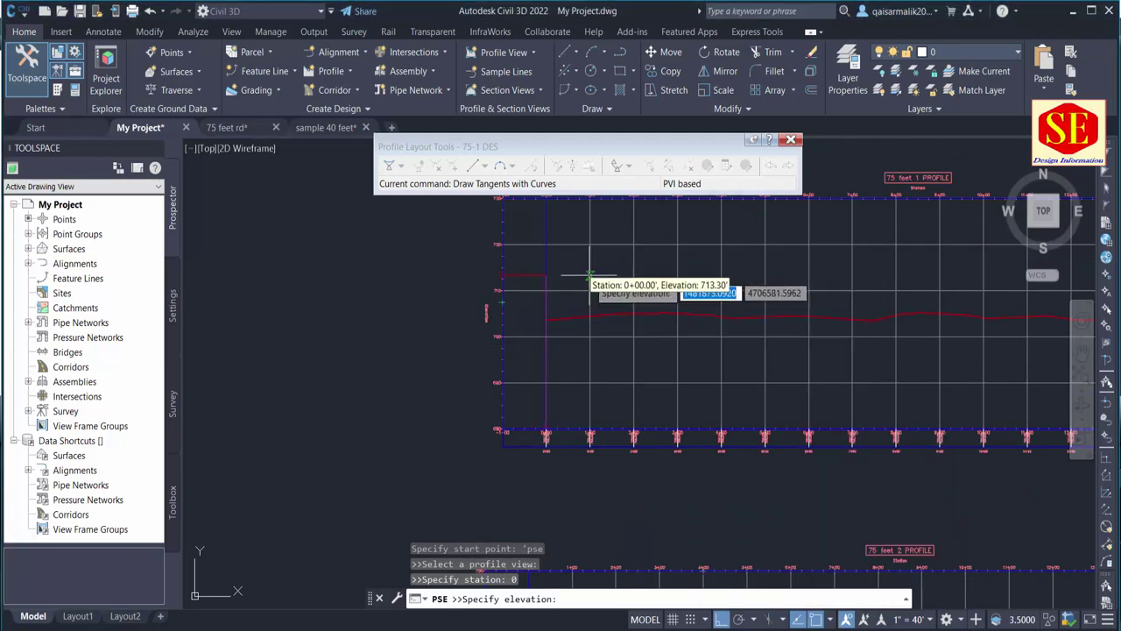
type("707.21")
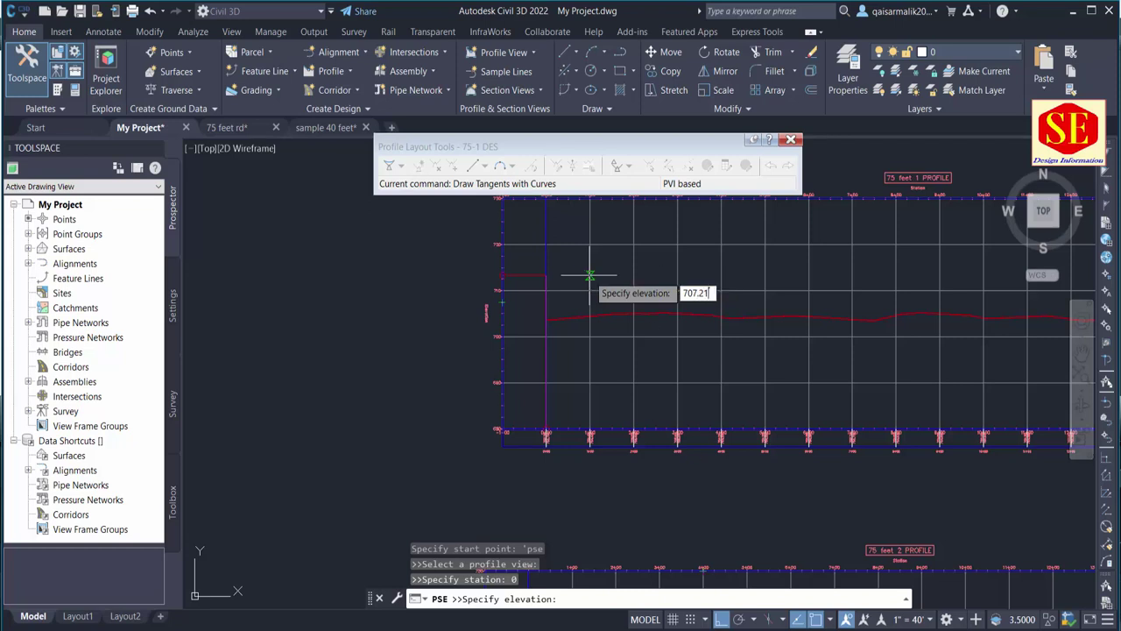
key("alt+Tab")
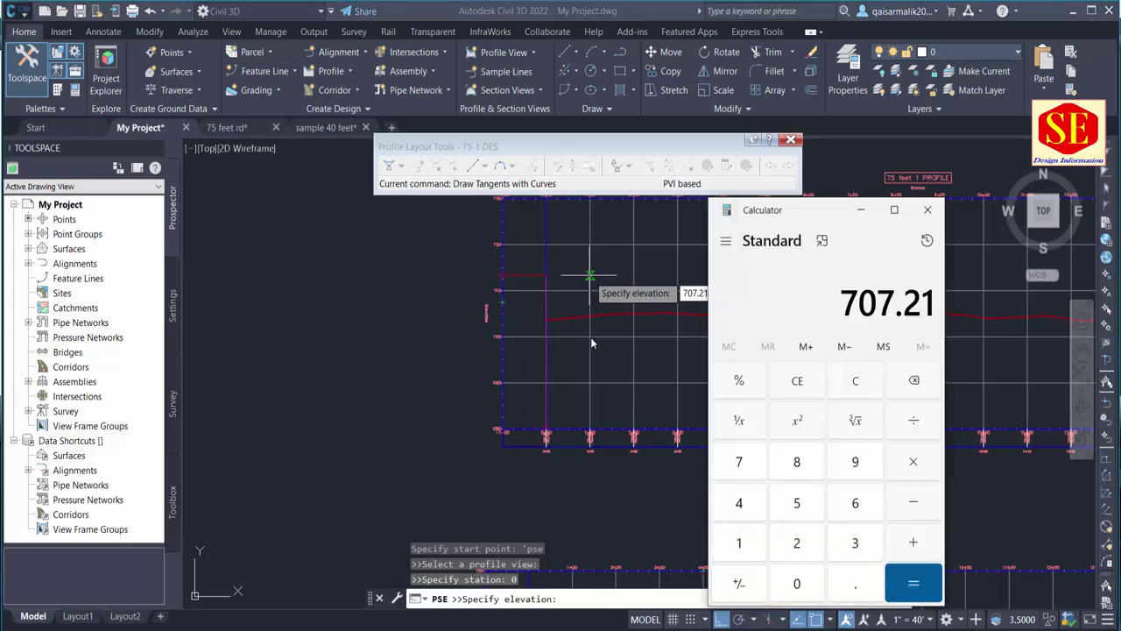
left_click(603, 388)
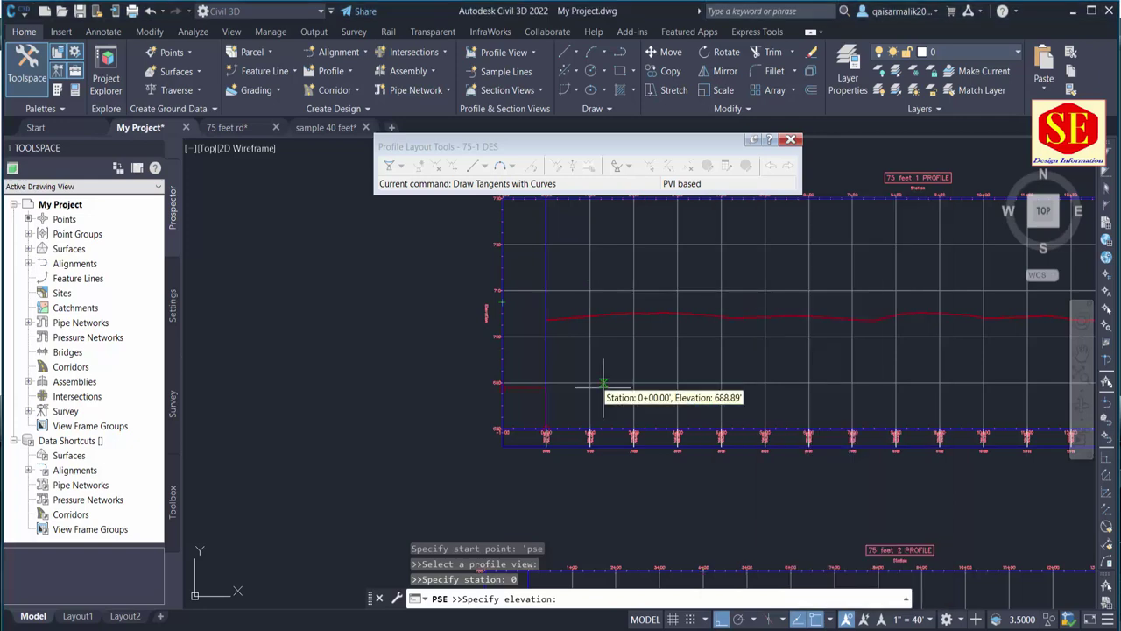
left_click(602, 384)
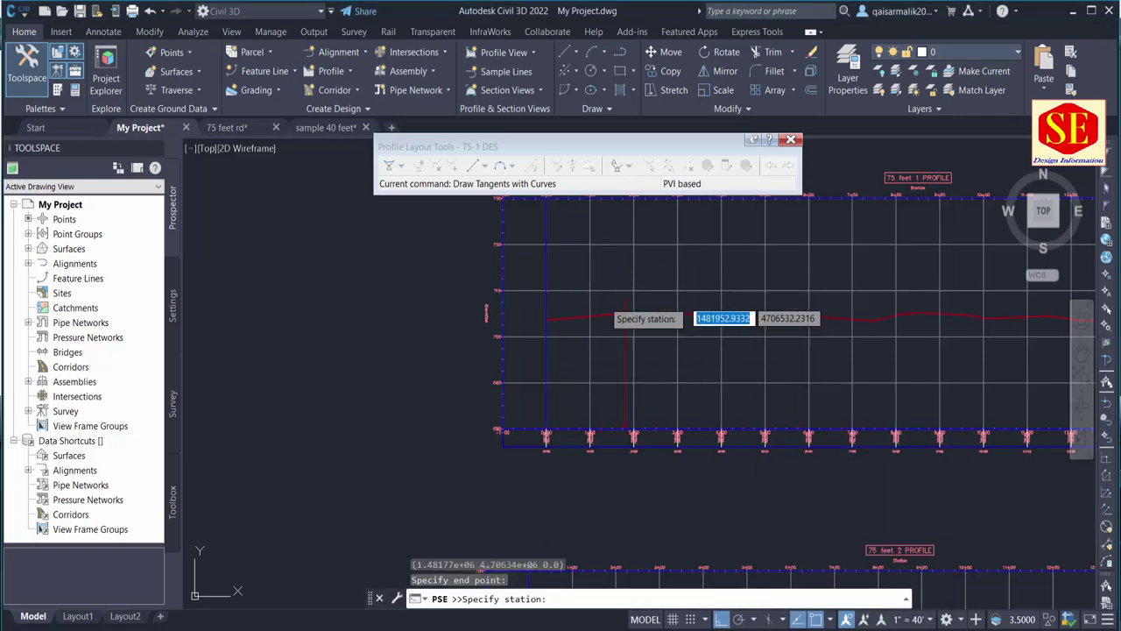
middle_click_drag(776, 445, 583, 379)
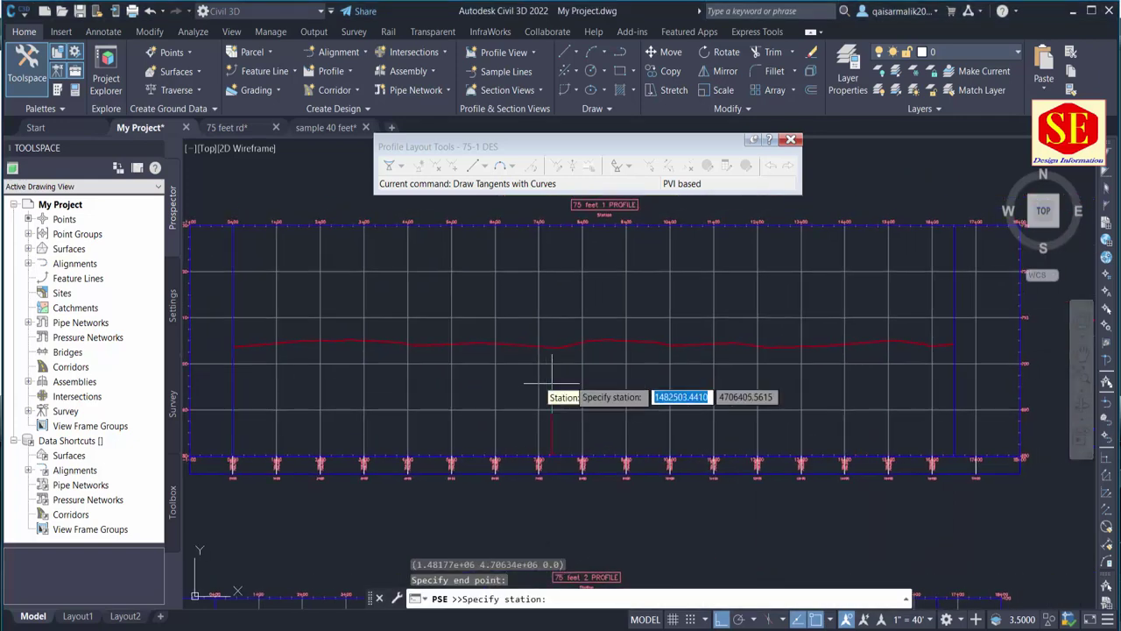
scroll(572, 434, "up", 2)
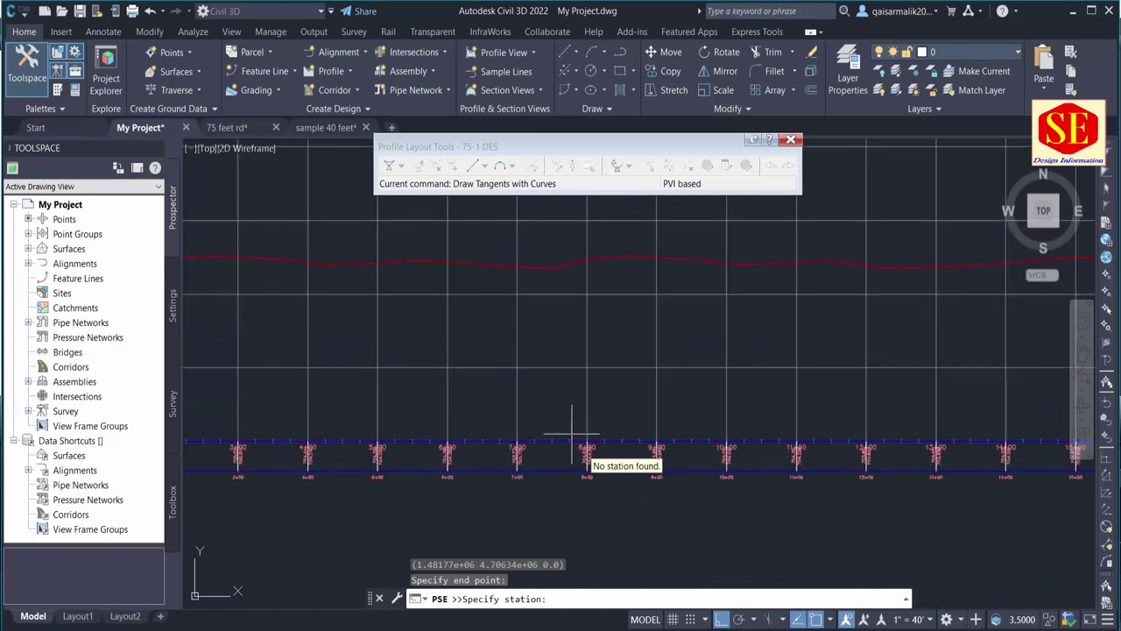
scroll(589, 451, "up", 5)
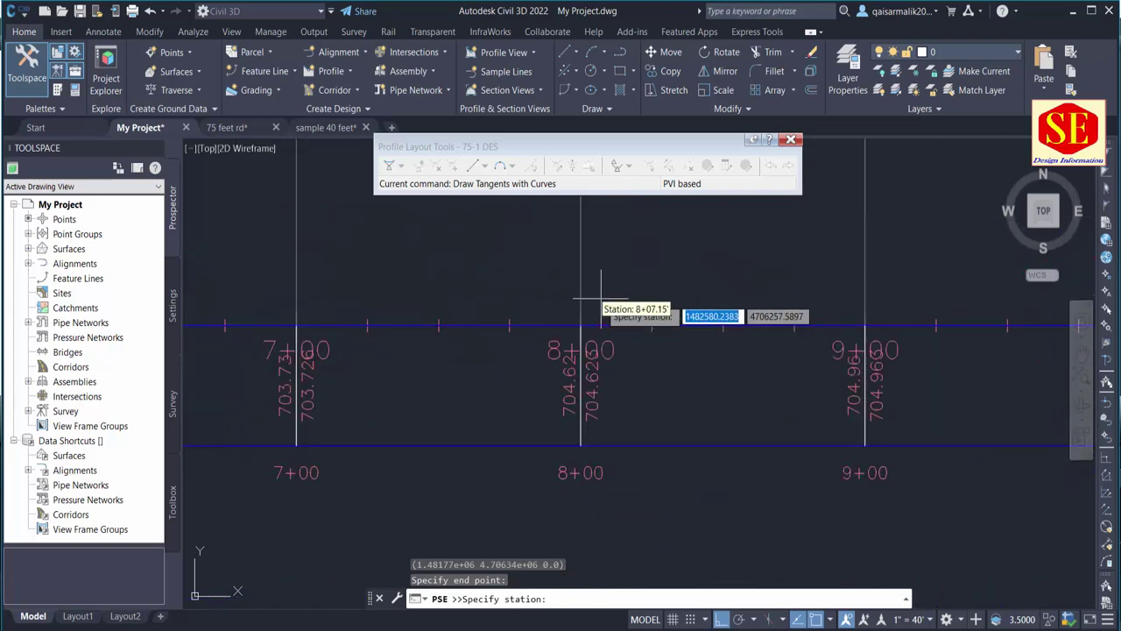
scroll(644, 312, "down", 5)
scroll(640, 294, "down", 1)
type("800")
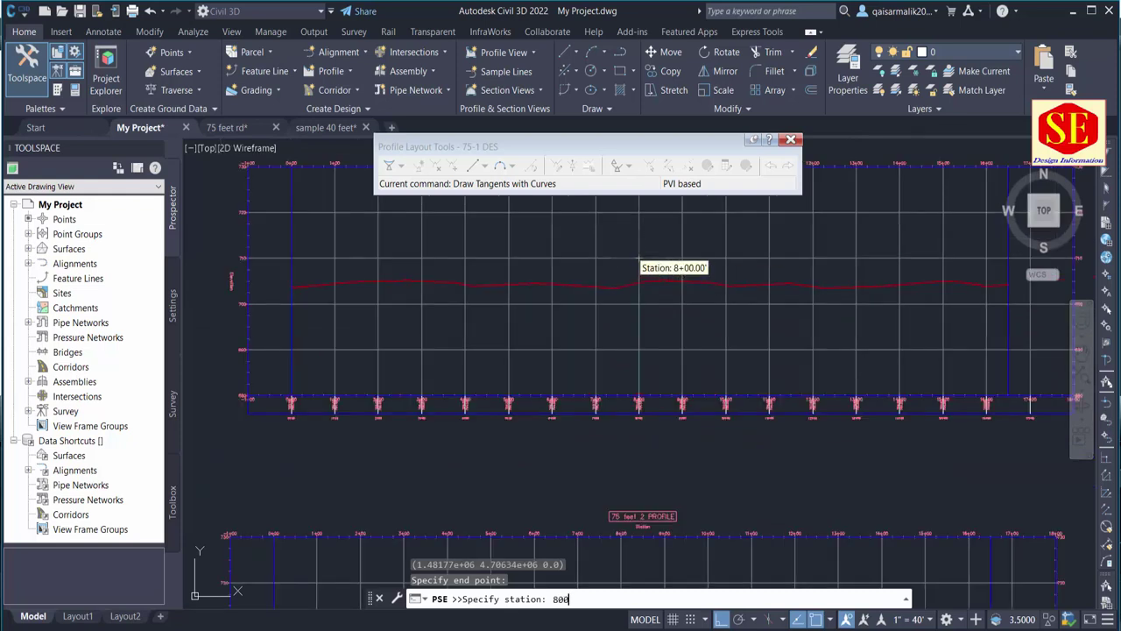
Add the next point at station 8+00, computing elevation 708.21 (707.21 + 1) in Calculator.
key("Return")
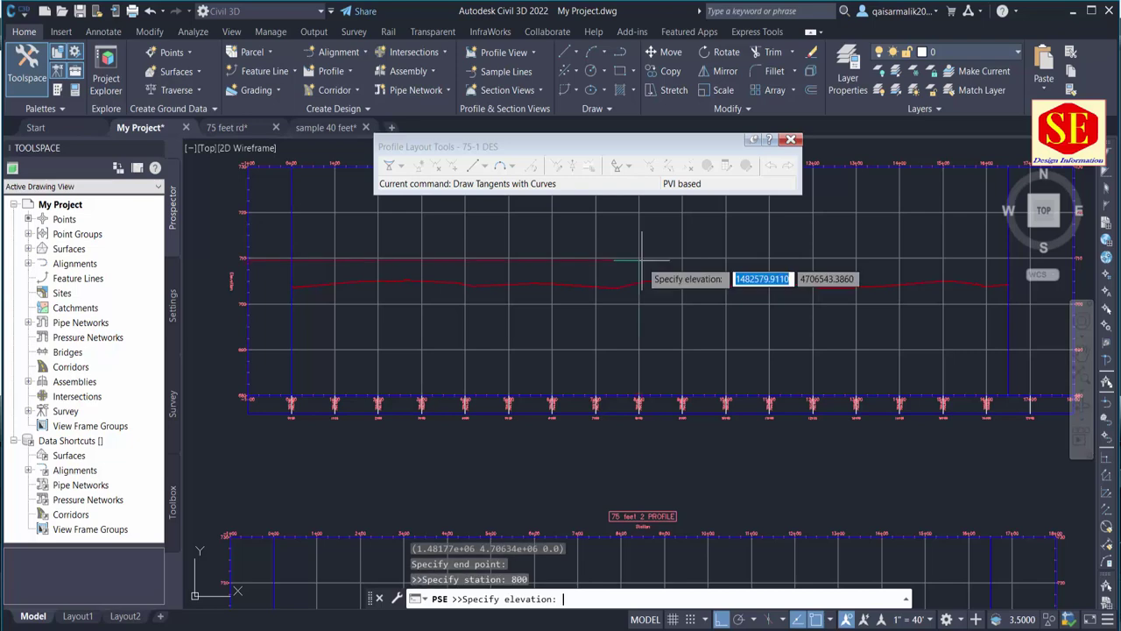
key("alt+Tab")
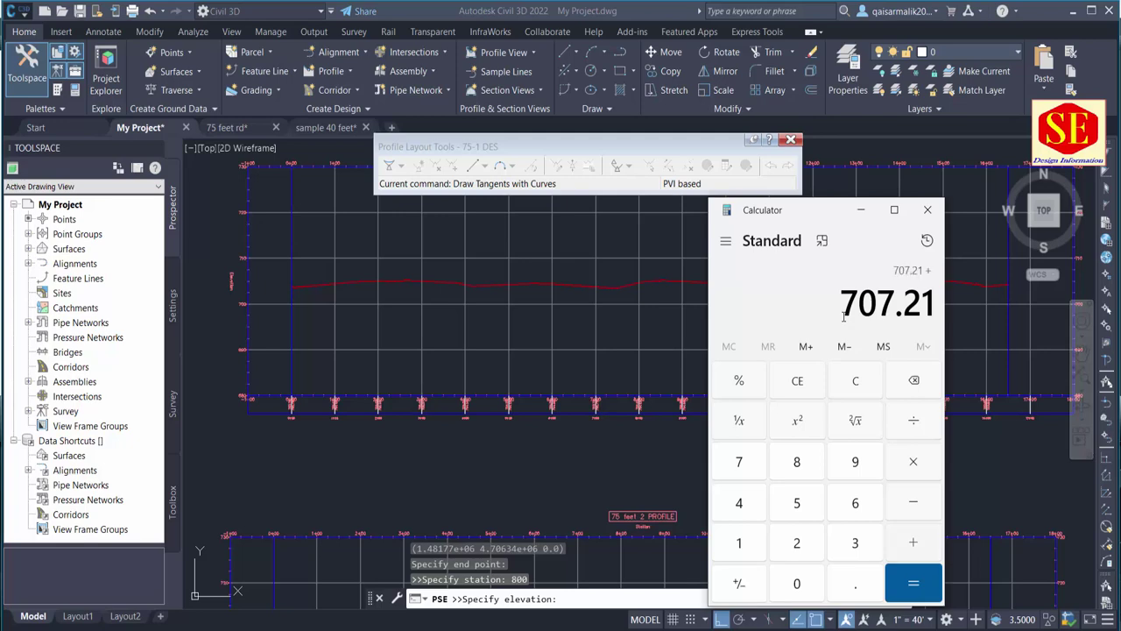
type("1")
key("Return")
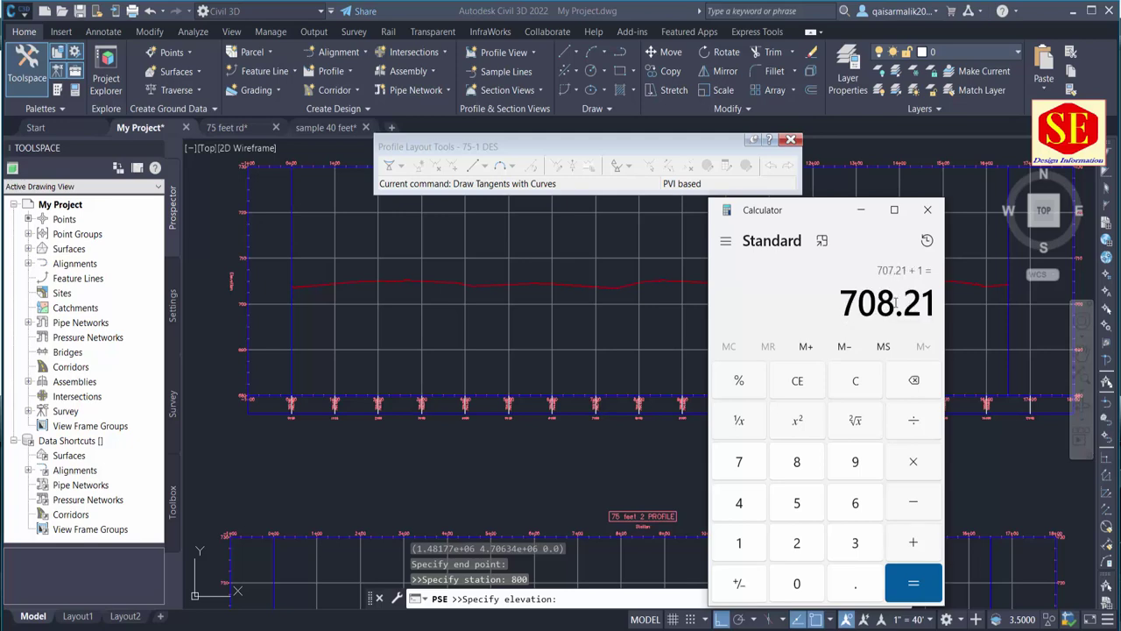
left_click(662, 254)
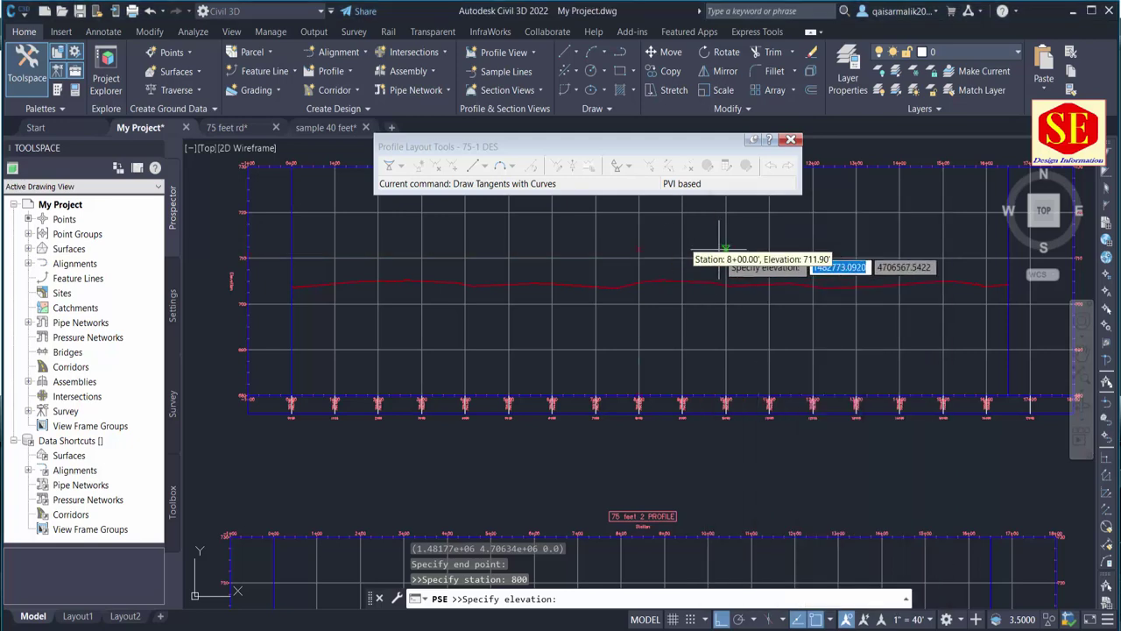
type("708.21")
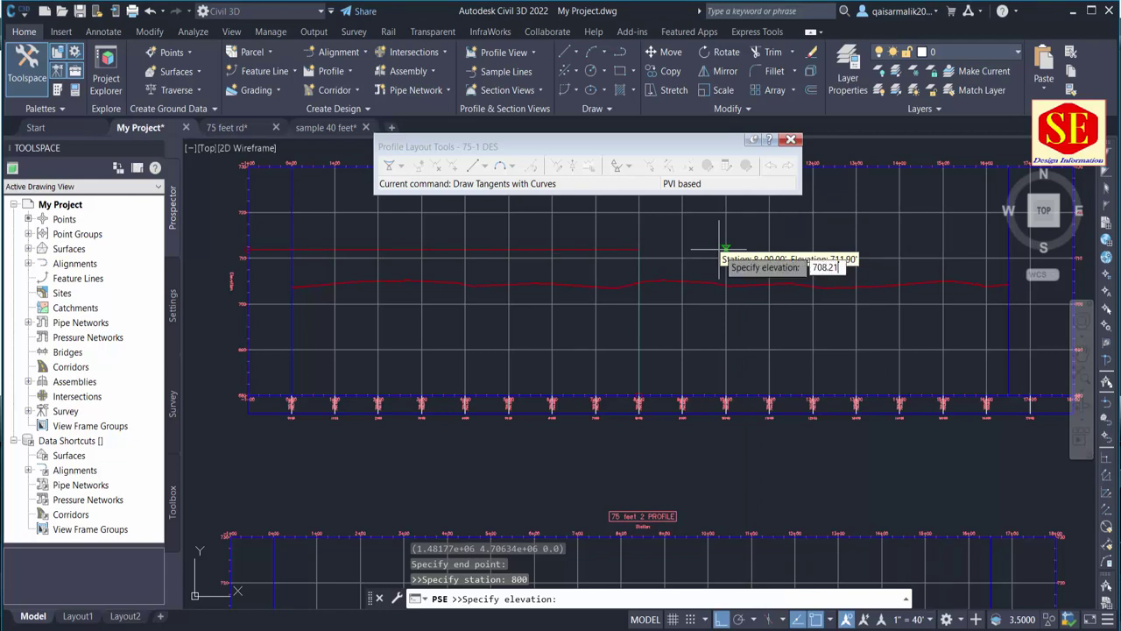
Confirm elevation 708.21 at station 8+00, then pick end station 16+50.72.
key("Return")
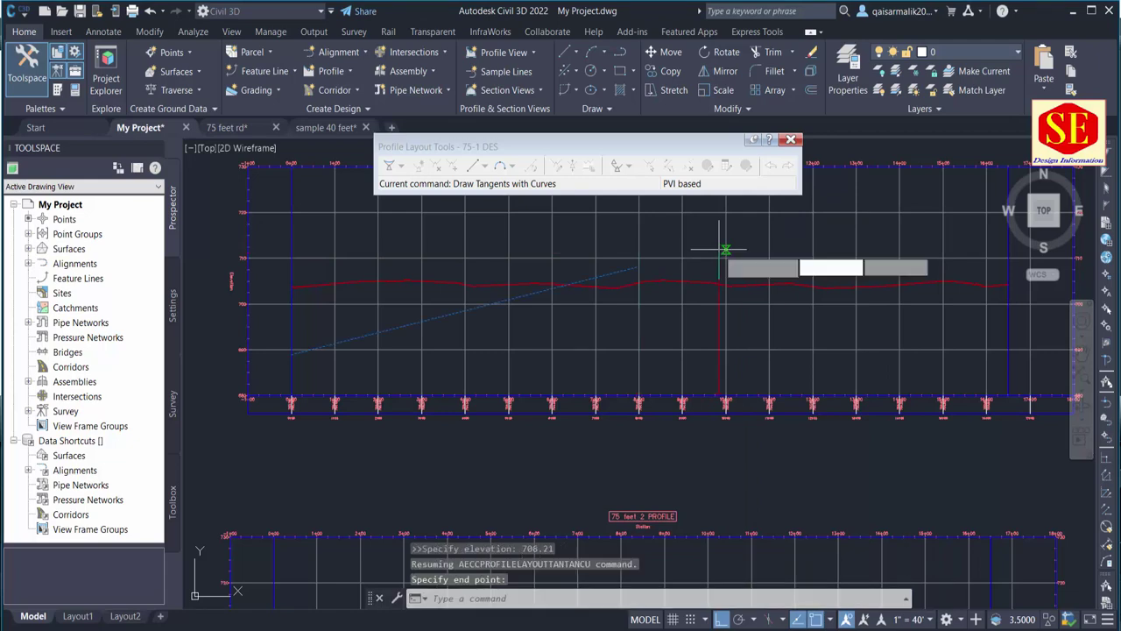
scroll(648, 314, "down", 4)
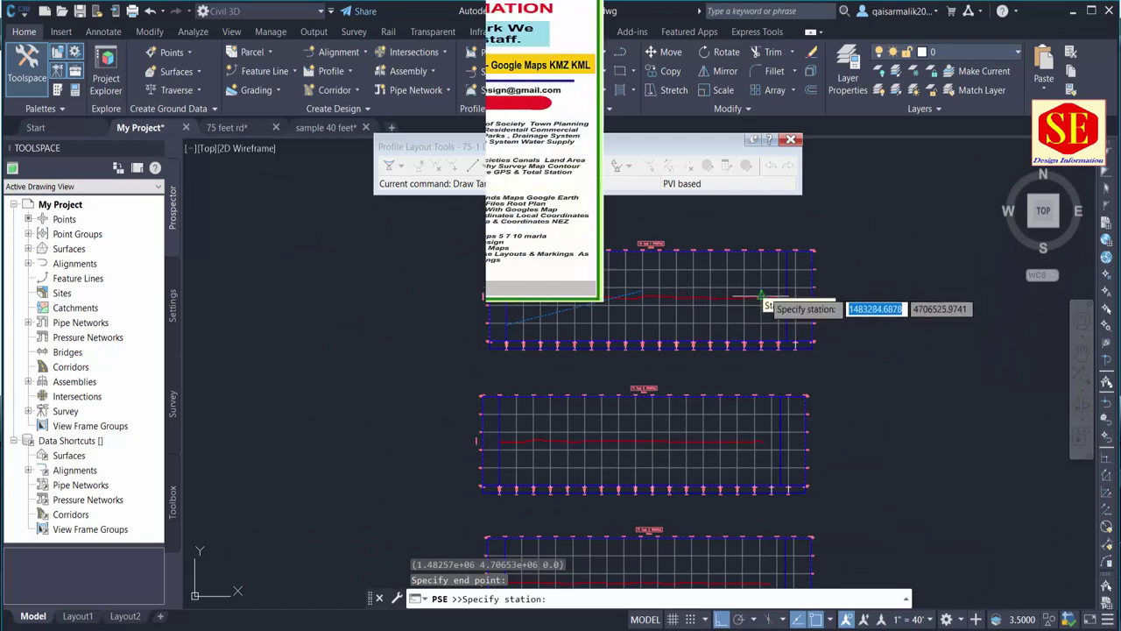
scroll(793, 293, "up", 4)
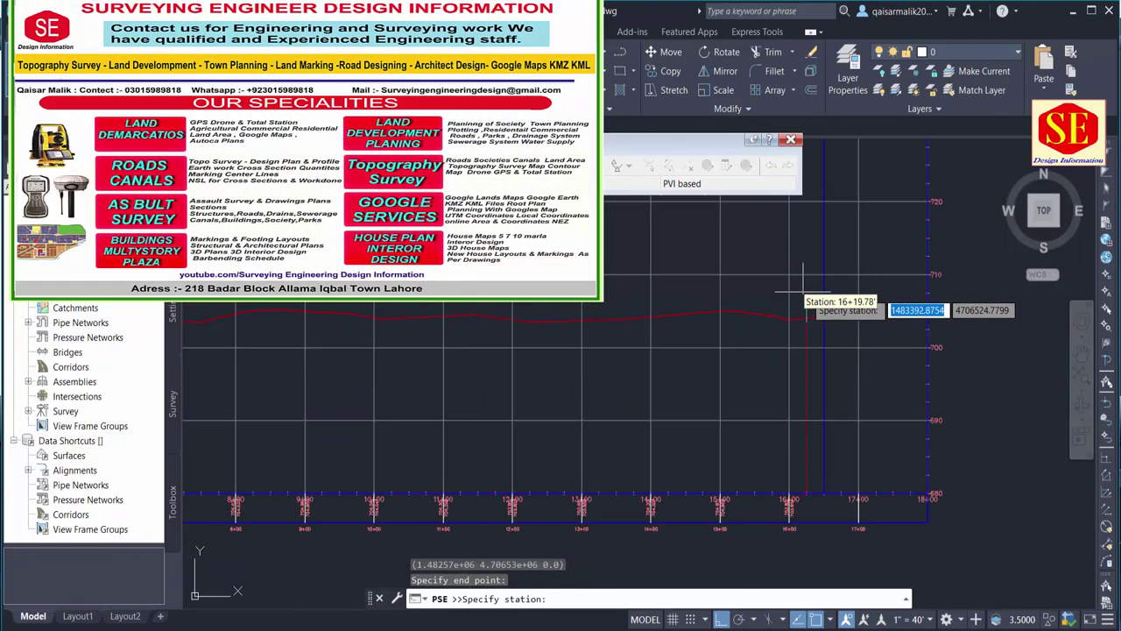
scroll(793, 293, "up", 2)
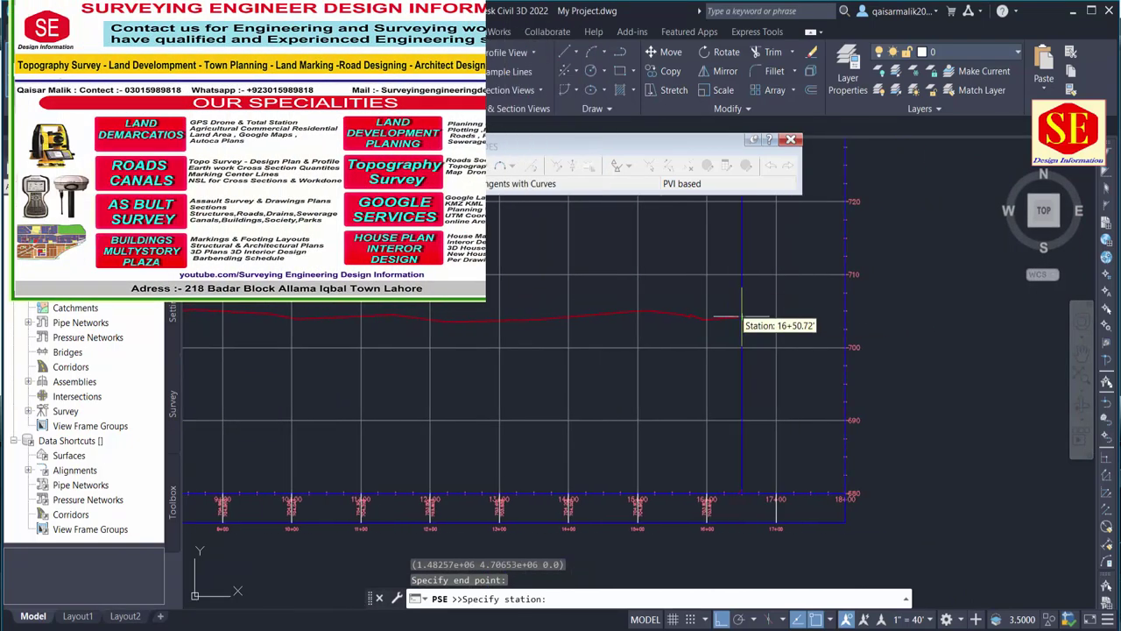
key("F3")
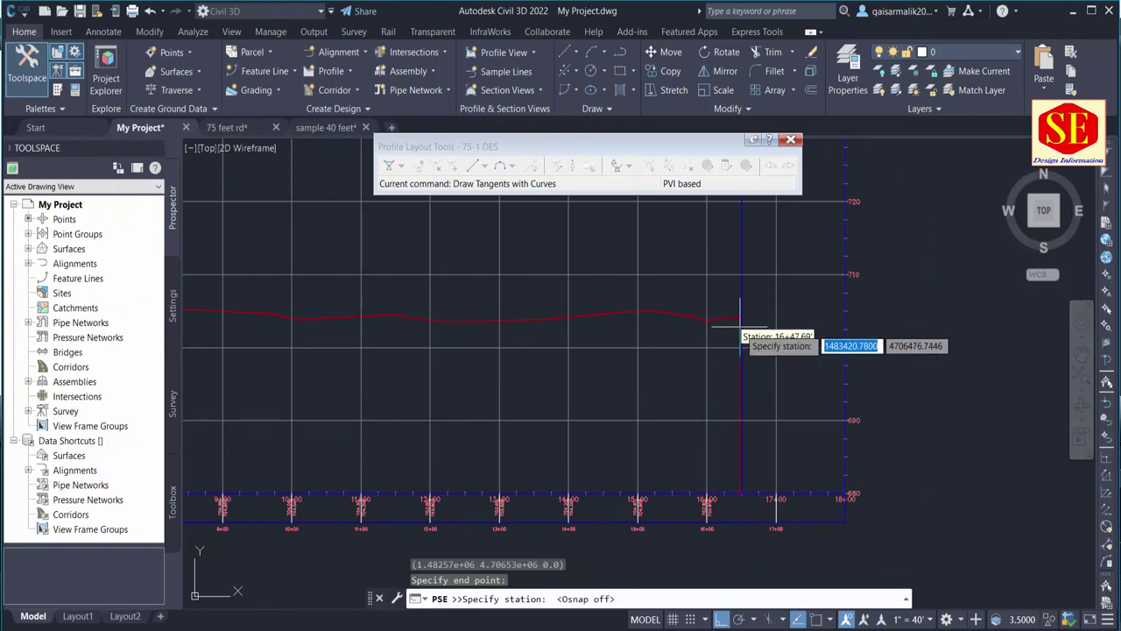
scroll(742, 317, "up", 2)
key("F3")
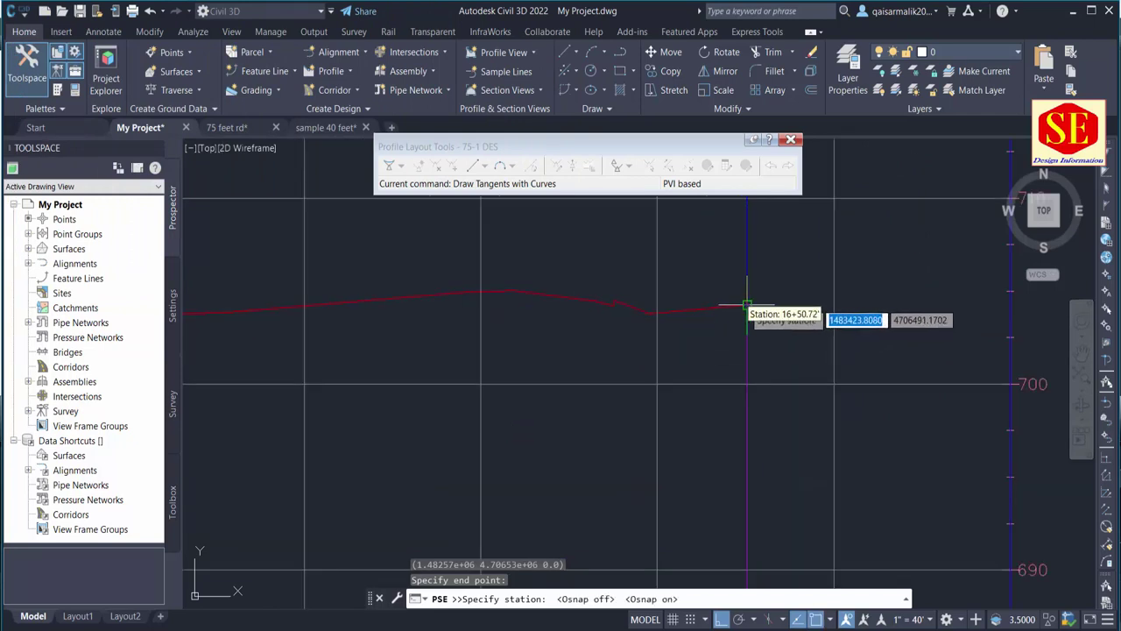
left_click(748, 307)
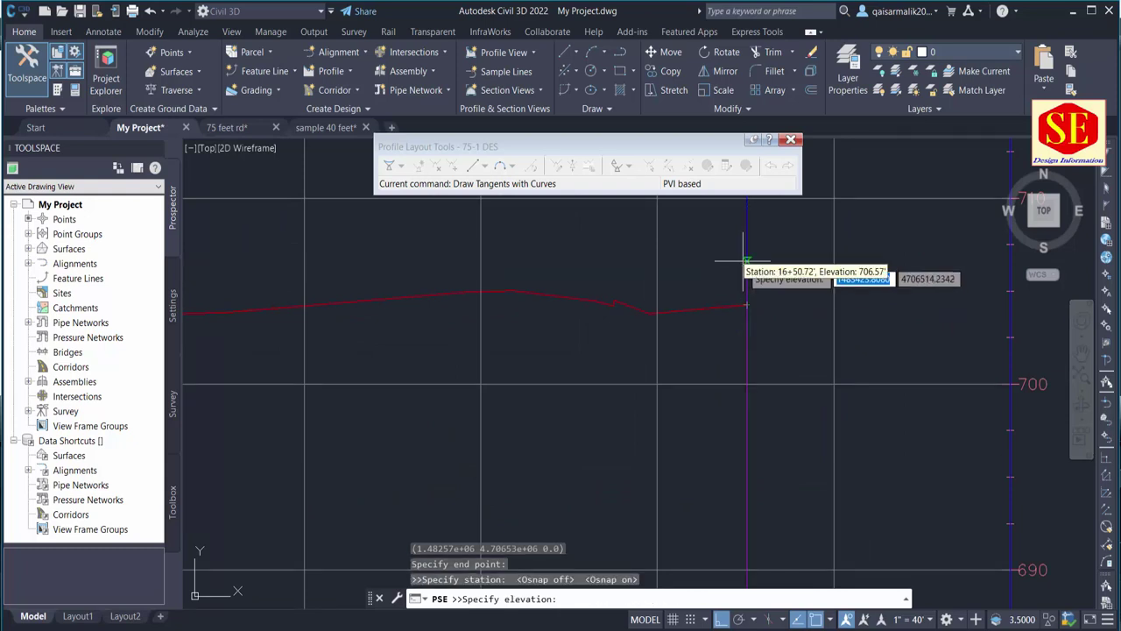
scroll(746, 262, "down", 3)
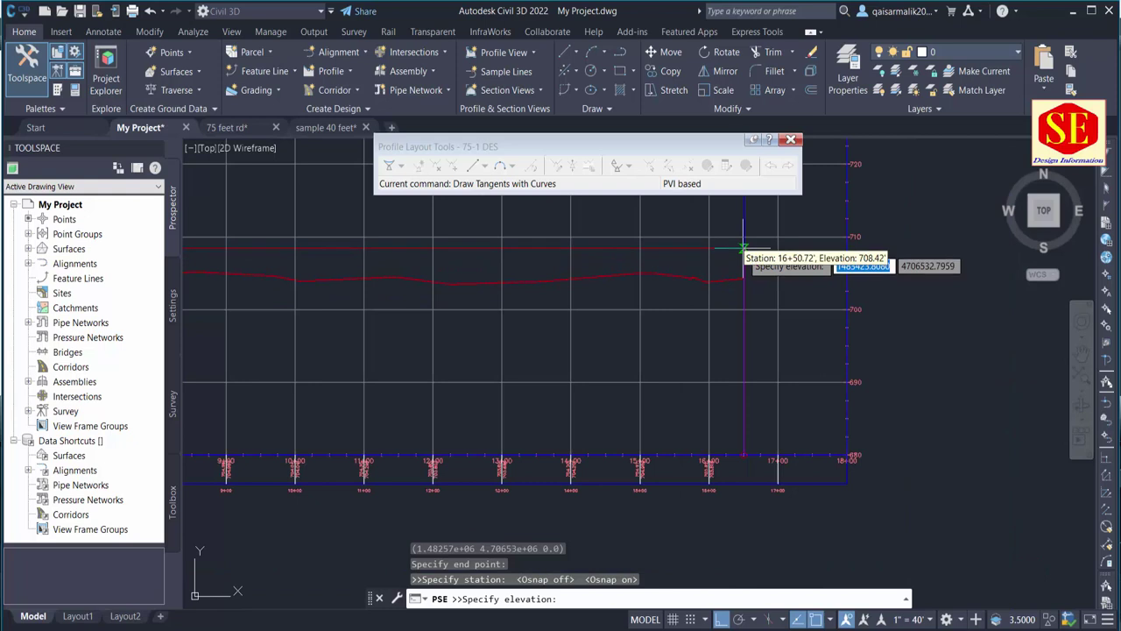
Enter end elevation 707.71 (708.21 − 0.5 from Calculator) and finish placing tangents.
key("alt+Tab")
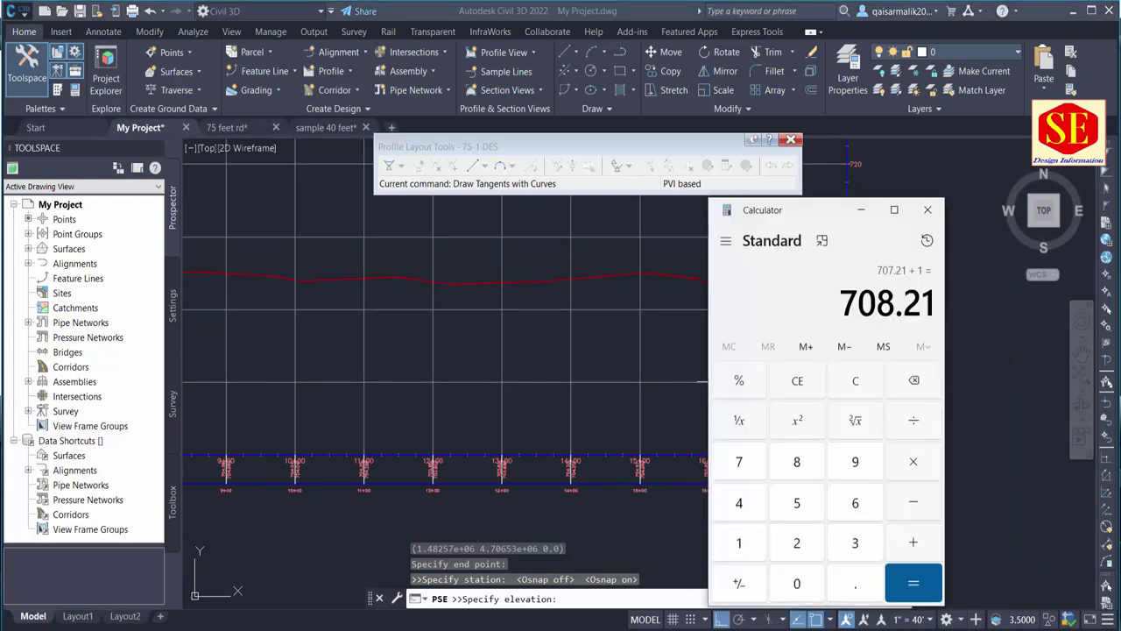
type("0.")
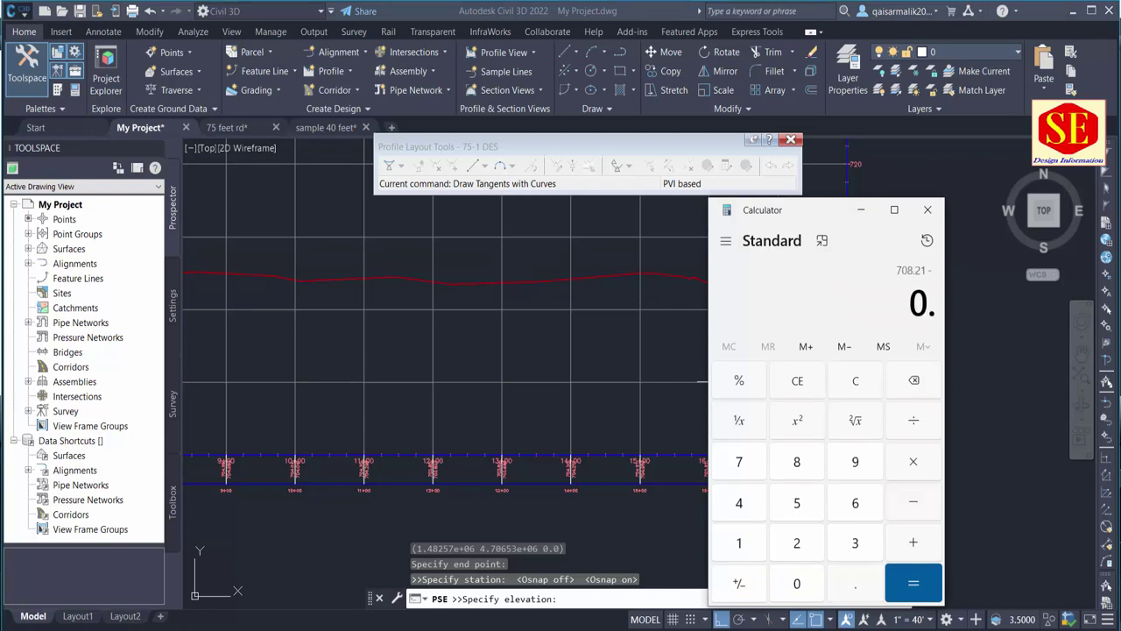
type("5")
key("Return")
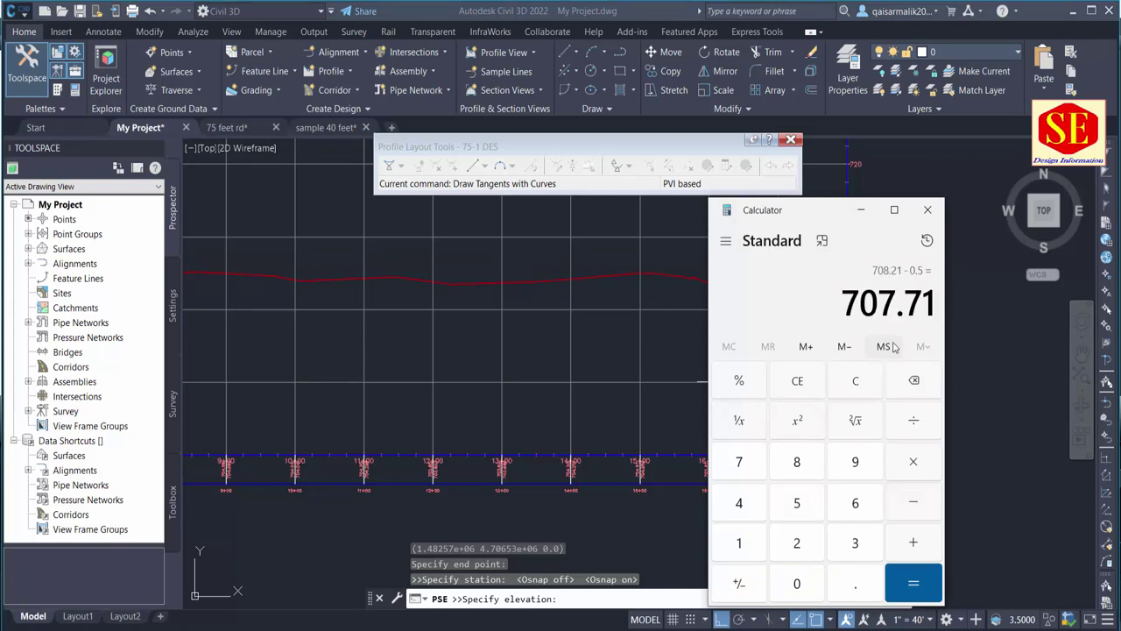
key("alt+Tab")
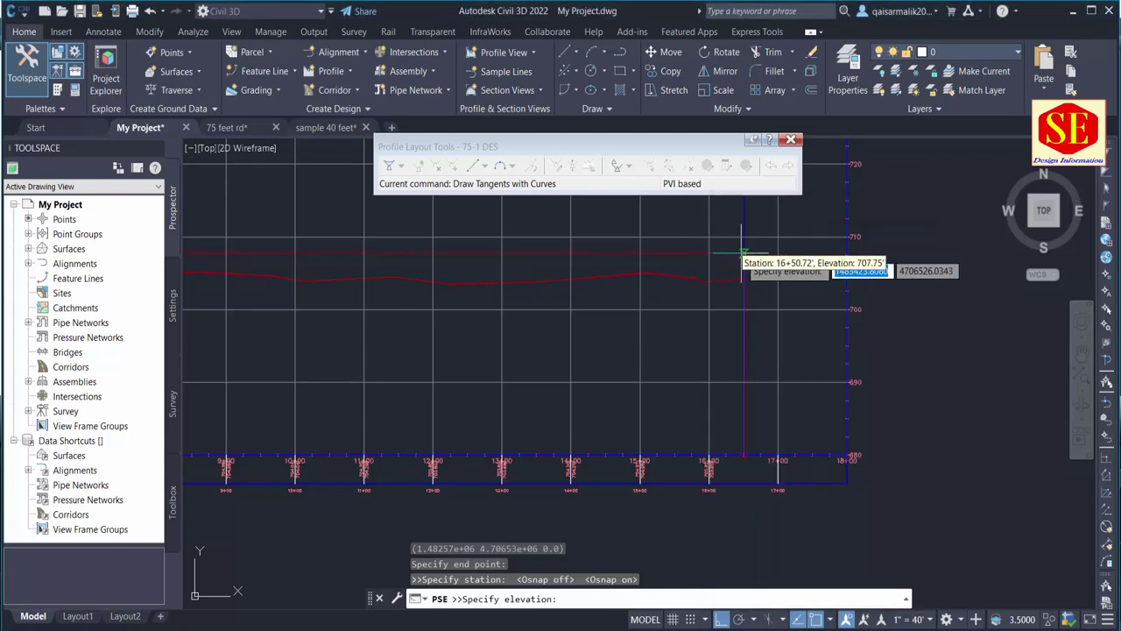
type("707.71")
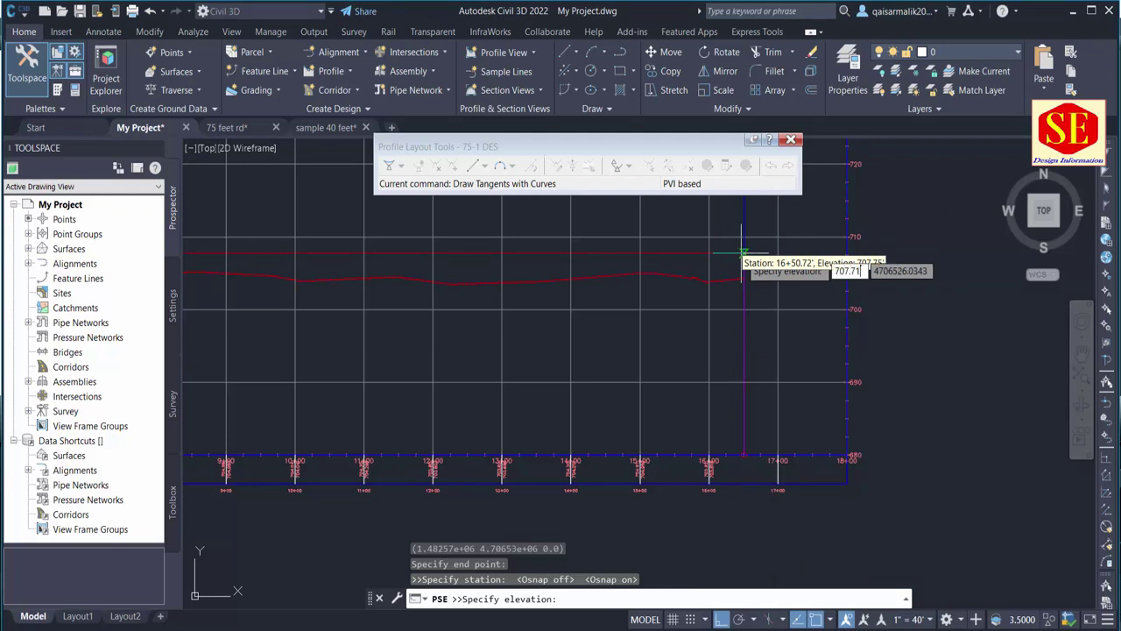
key("Return")
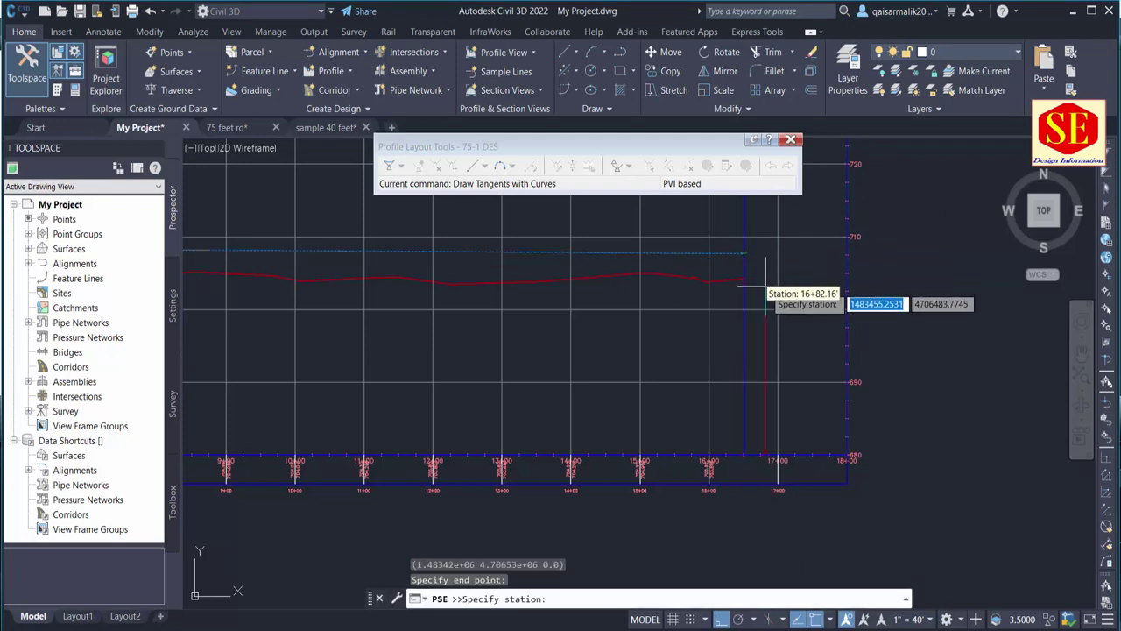
key("Return")
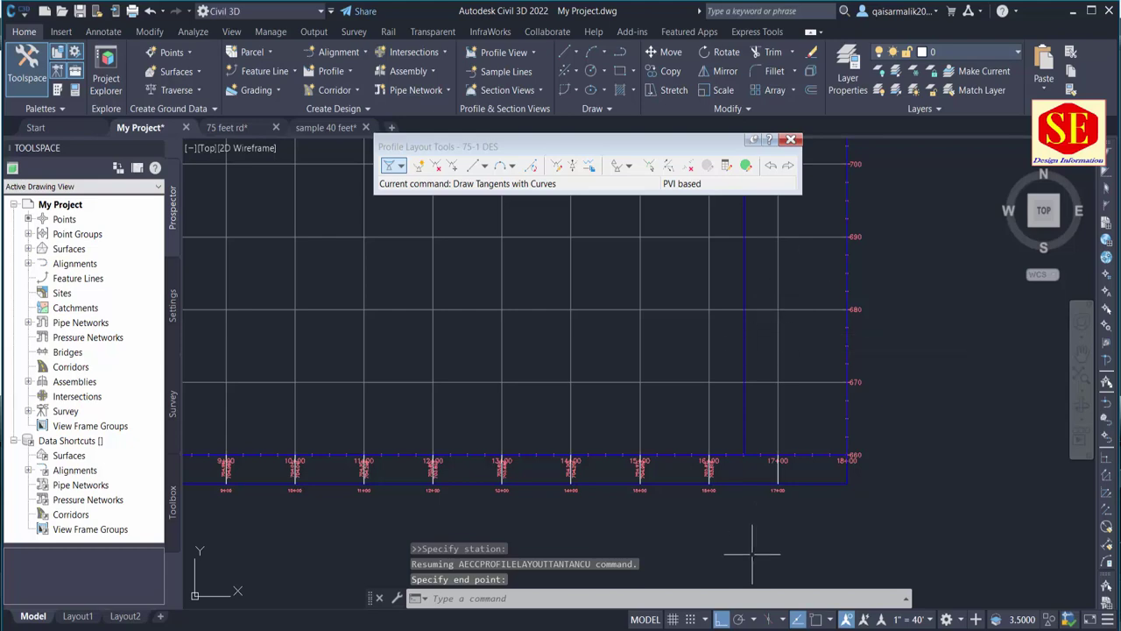
Pan and zoom to inspect the 75 feet 1 profile view and Streets 02 and 03.
scroll(737, 584, "down", 2)
scroll(813, 418, "up", 2)
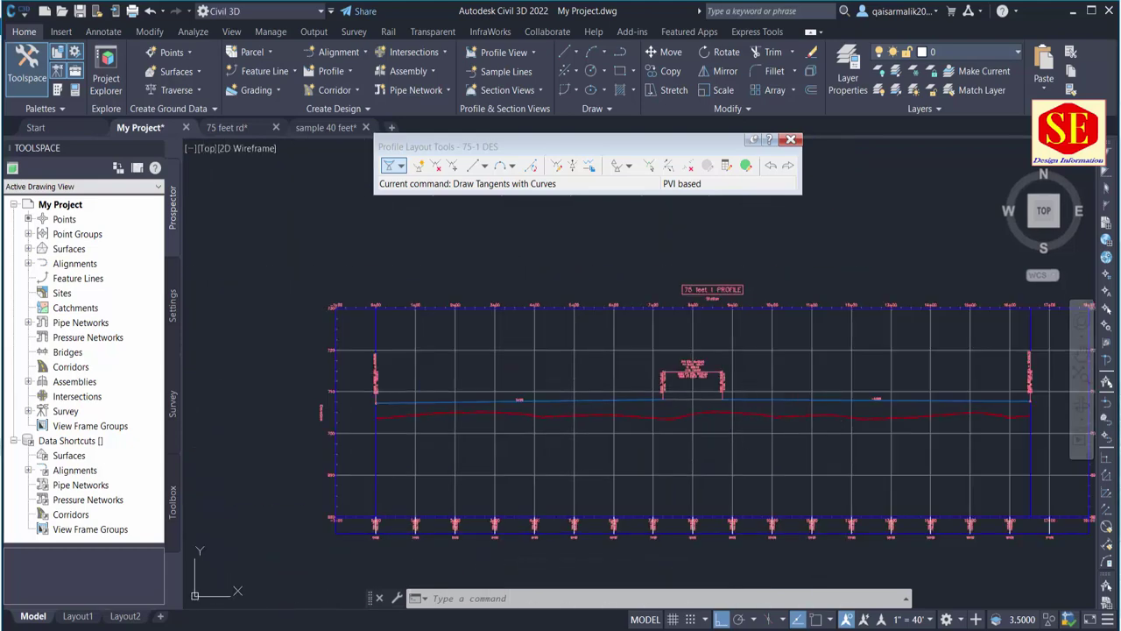
scroll(682, 308, "up", 2)
scroll(683, 309, "down", 3)
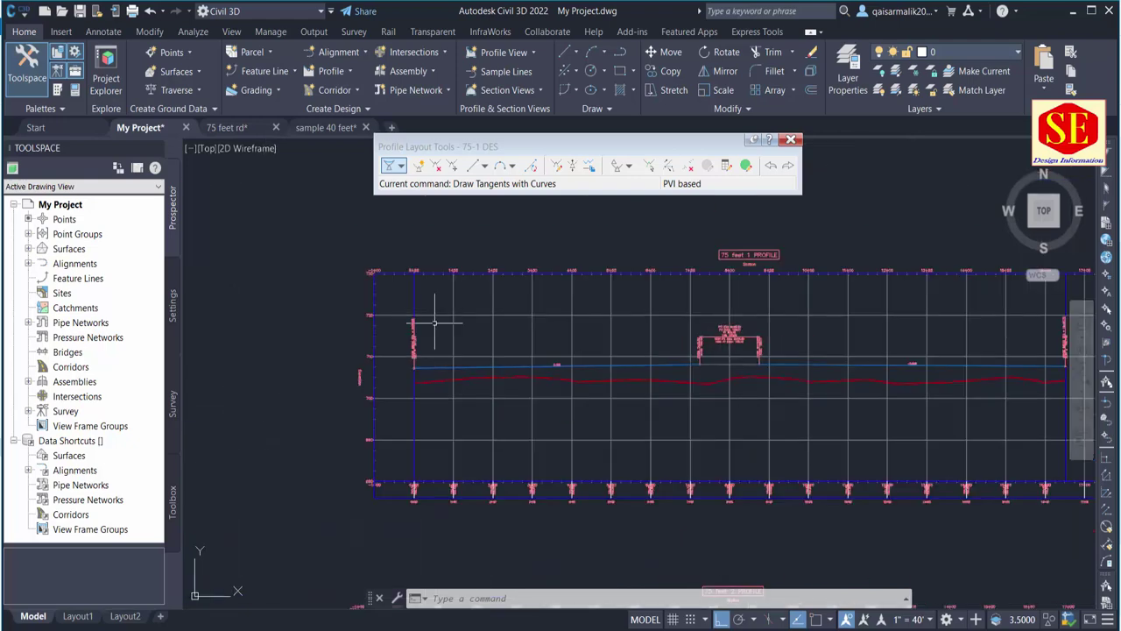
scroll(444, 359, "up", 3)
scroll(477, 385, "down", 3)
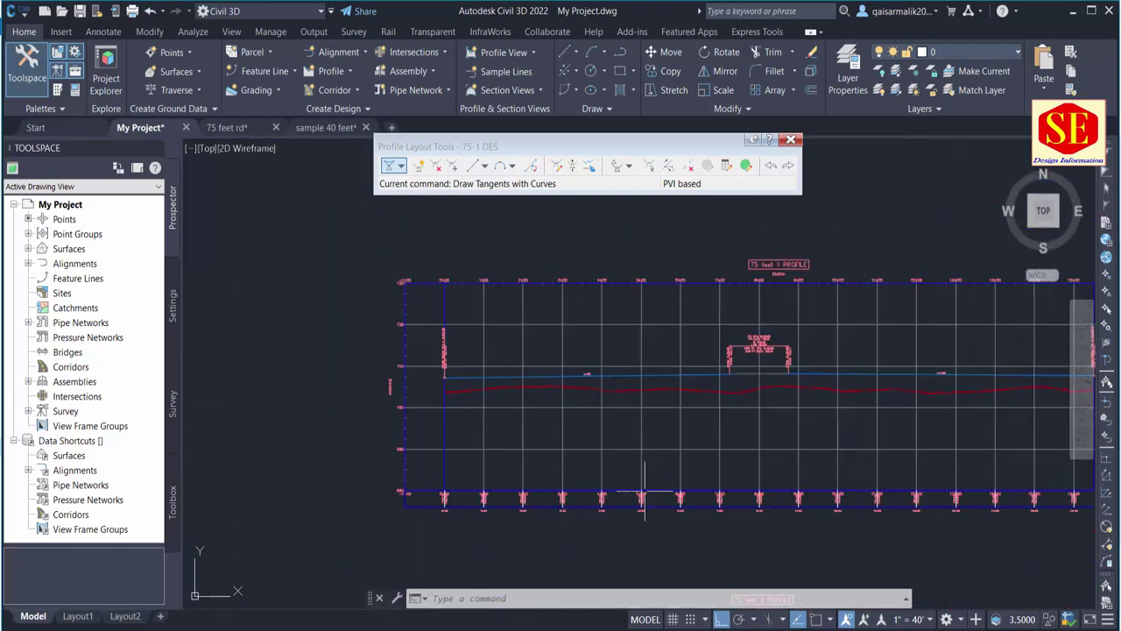
scroll(631, 478, "down", 2)
scroll(615, 486, "down", 2)
scroll(616, 486, "up", 1)
scroll(625, 403, "up", 2)
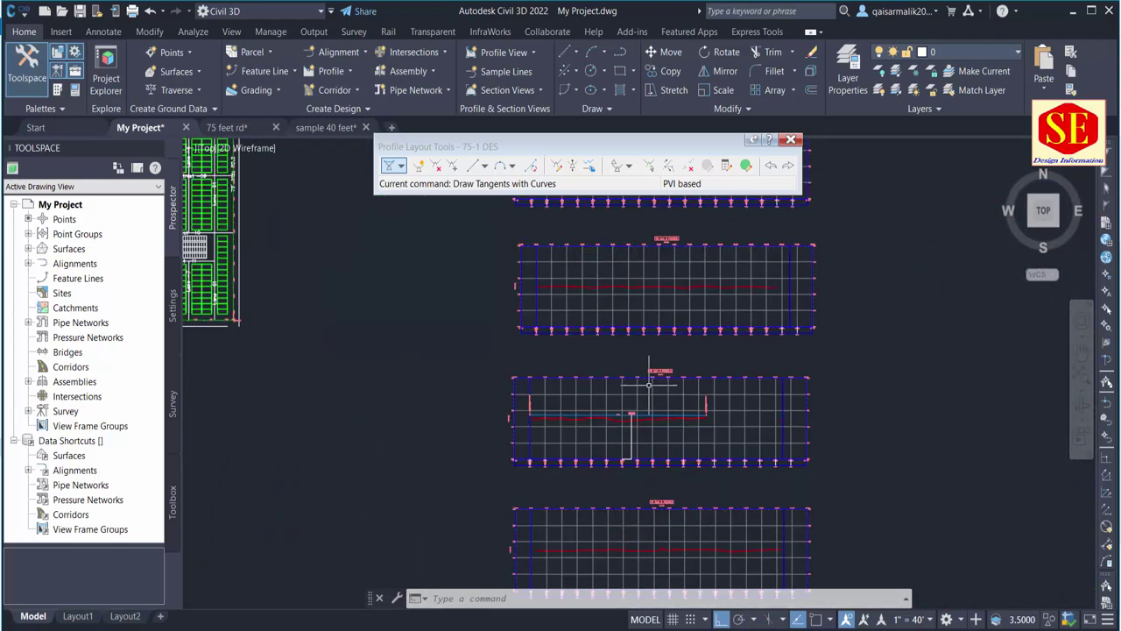
scroll(692, 385, "up", 4)
scroll(616, 480, "up", 5)
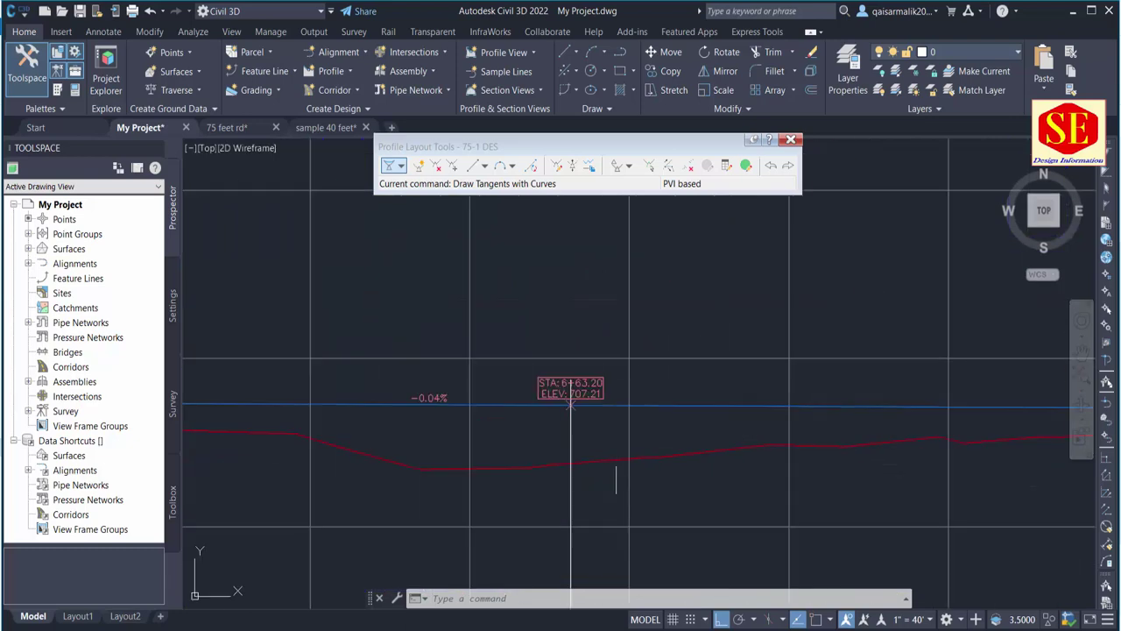
scroll(571, 403, "down", 10)
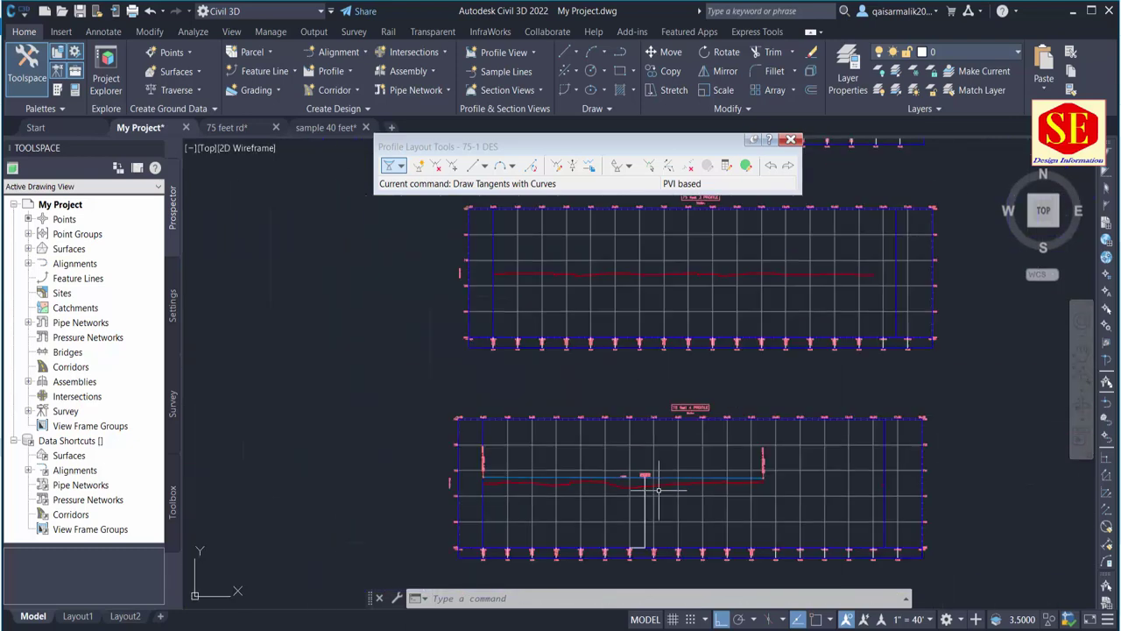
scroll(312, 287, "up", 6)
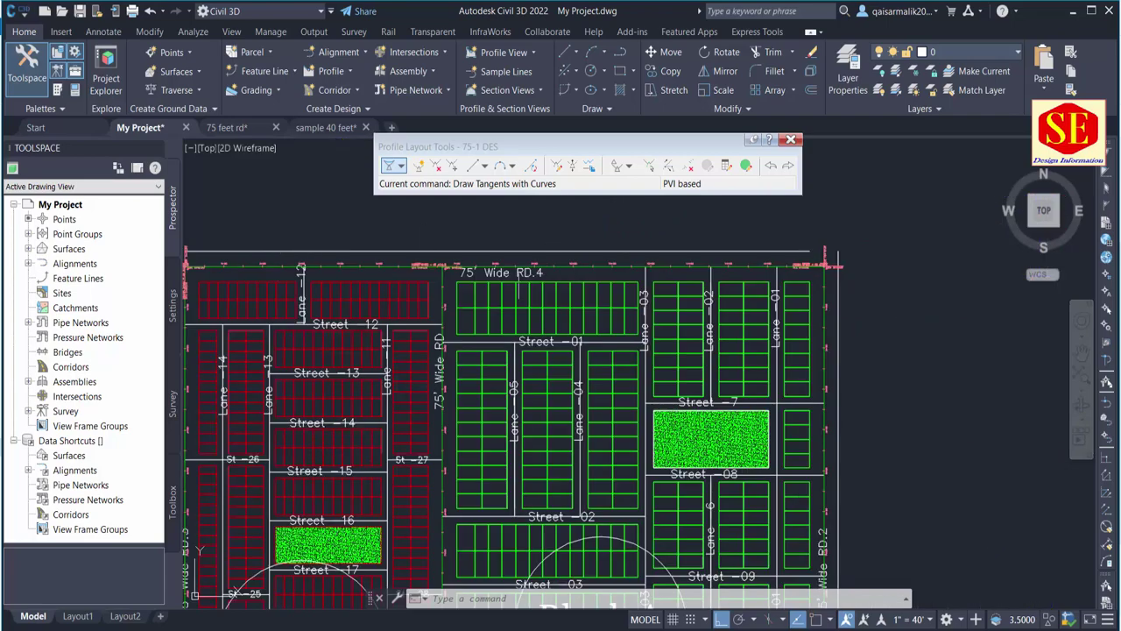
scroll(437, 262, "down", 6)
middle_click_drag(609, 371, 508, 370)
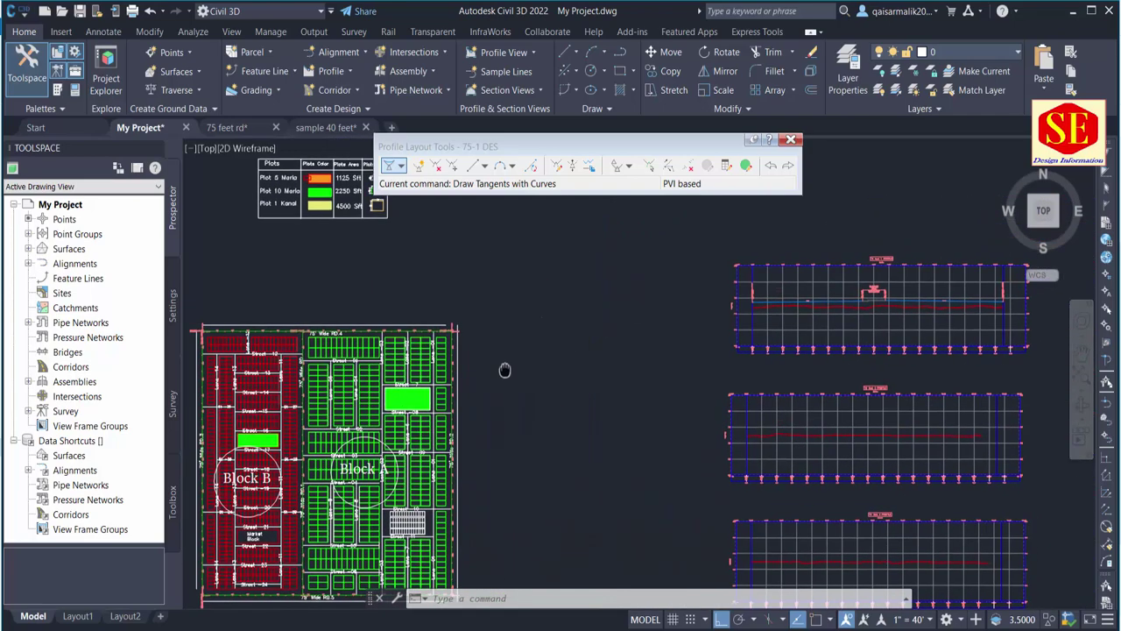
scroll(679, 285, "up", 6)
middle_click_drag(864, 318, 555, 320)
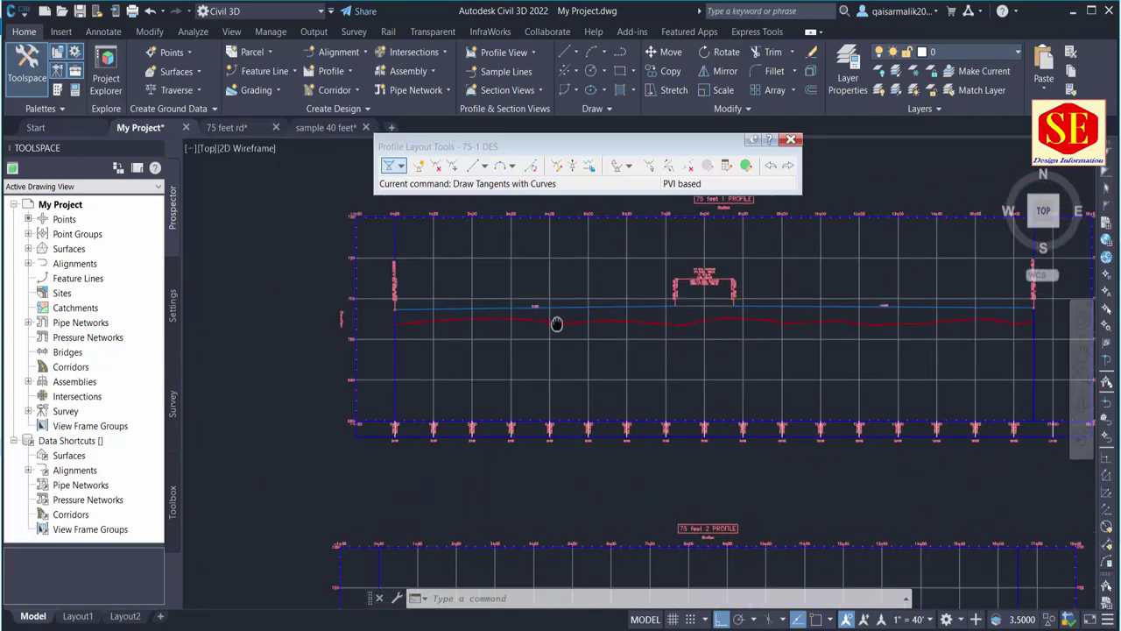
scroll(988, 313, "up", 2)
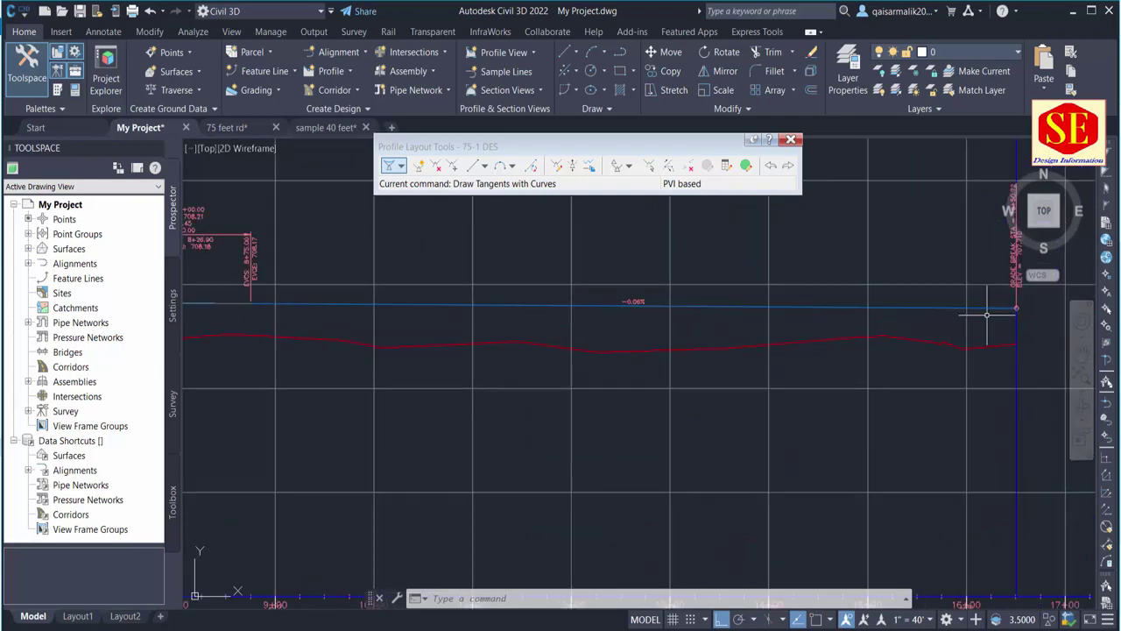
scroll(988, 313, "down", 6)
scroll(988, 313, "down", 2)
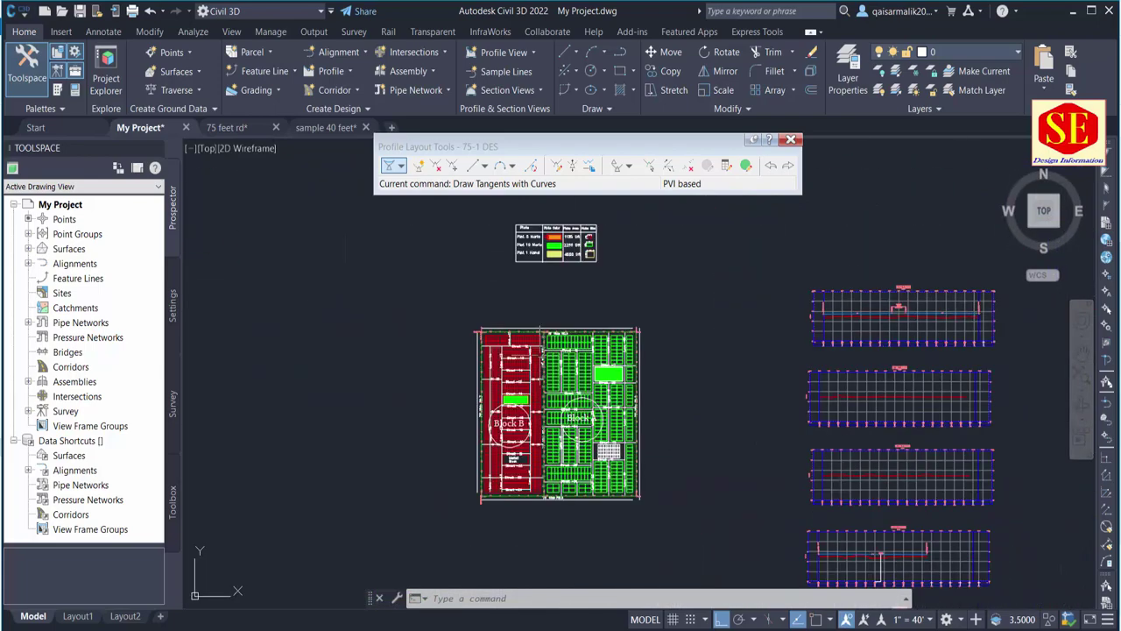
scroll(543, 506, "up", 5)
scroll(543, 506, "up", 2)
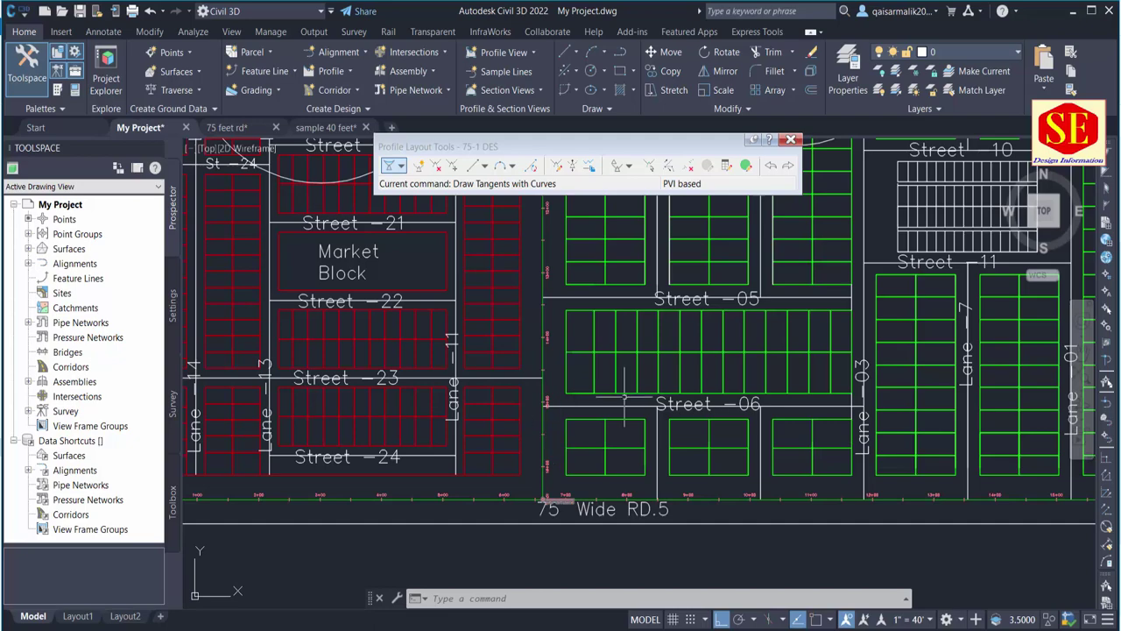
scroll(634, 289, "down", 4)
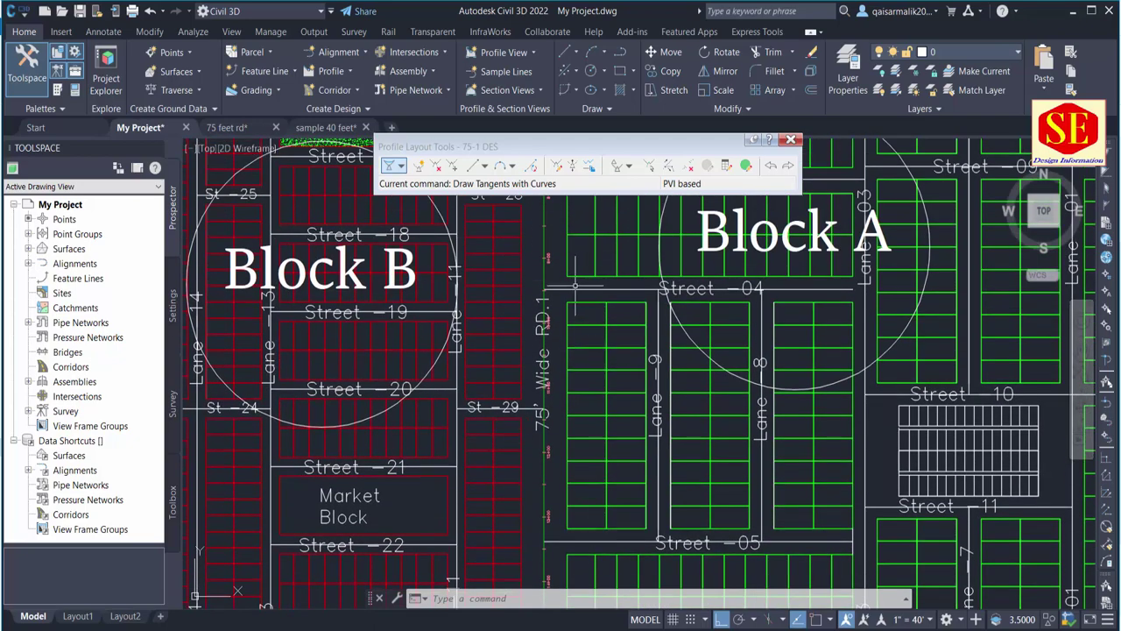
scroll(561, 284, "up", 3)
middle_click_drag(504, 238, 504, 383)
scroll(531, 285, "up", 2)
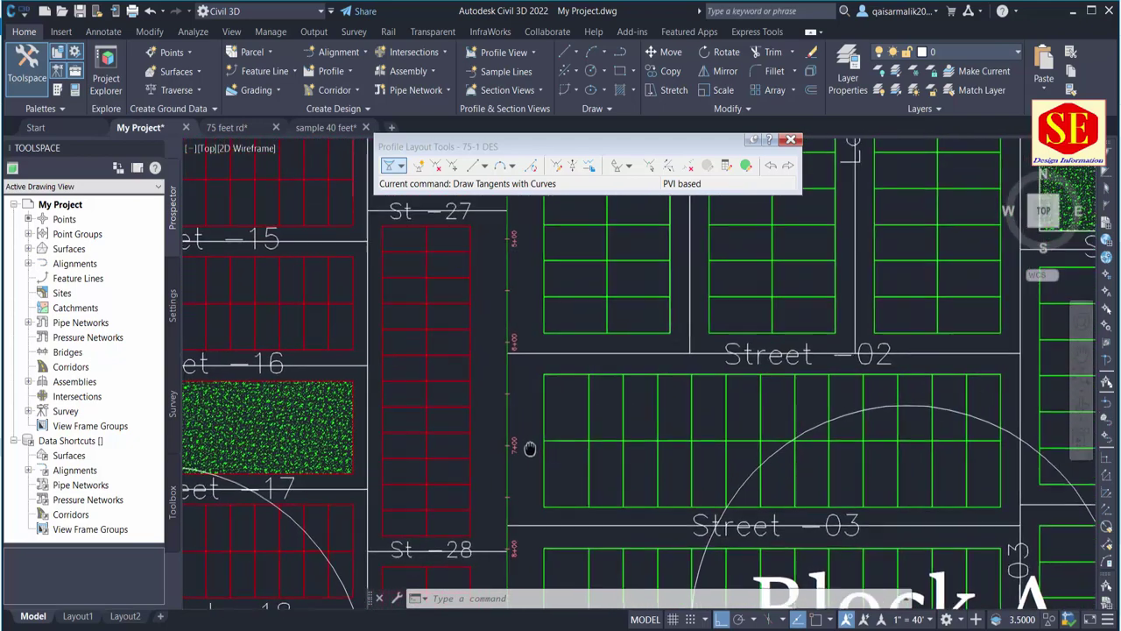
scroll(638, 400, "down", 2)
scroll(639, 400, "down", 5)
scroll(817, 355, "up", 2)
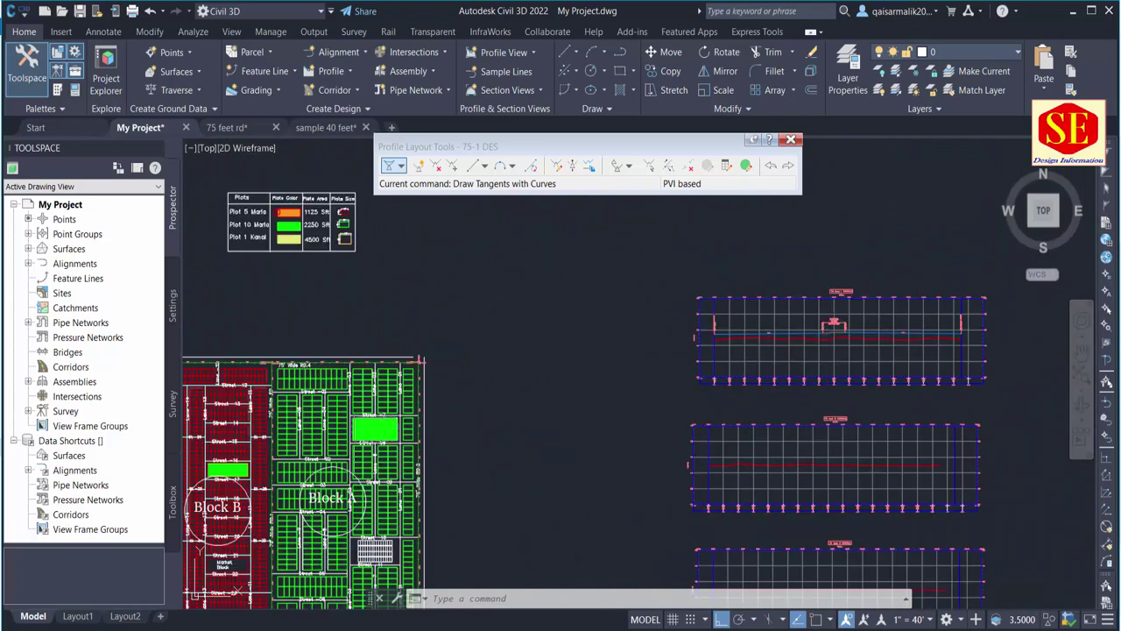
scroll(377, 395, "up", 1)
scroll(375, 379, "up", 2)
scroll(375, 378, "up", 1)
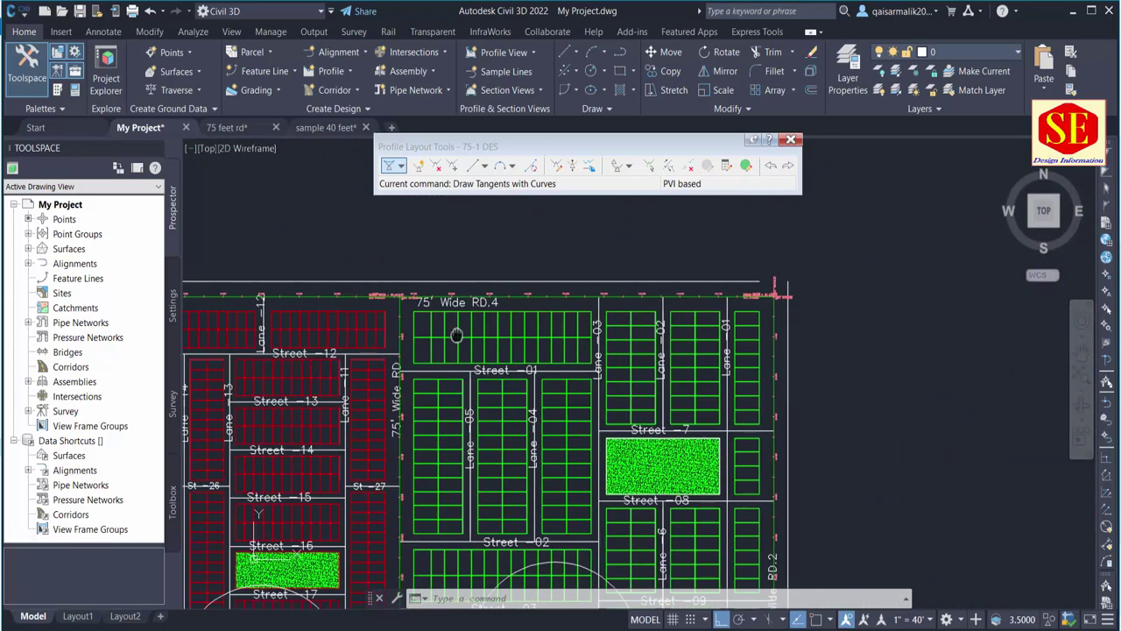
scroll(385, 350, "up", 1)
scroll(421, 289, "up", 1)
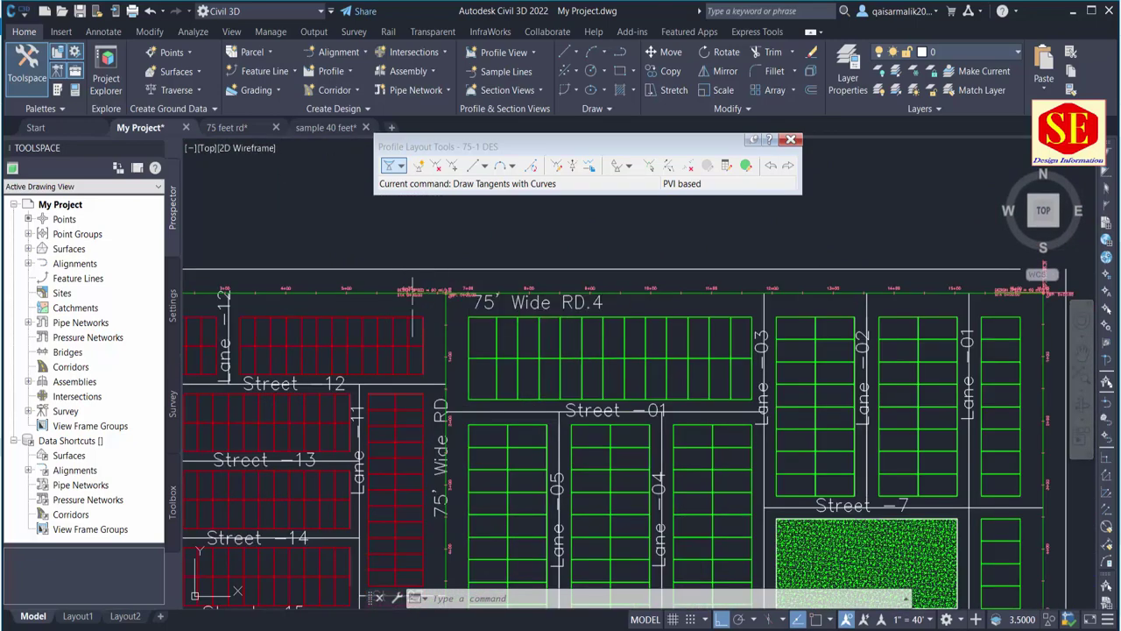
scroll(452, 280, "down", 2)
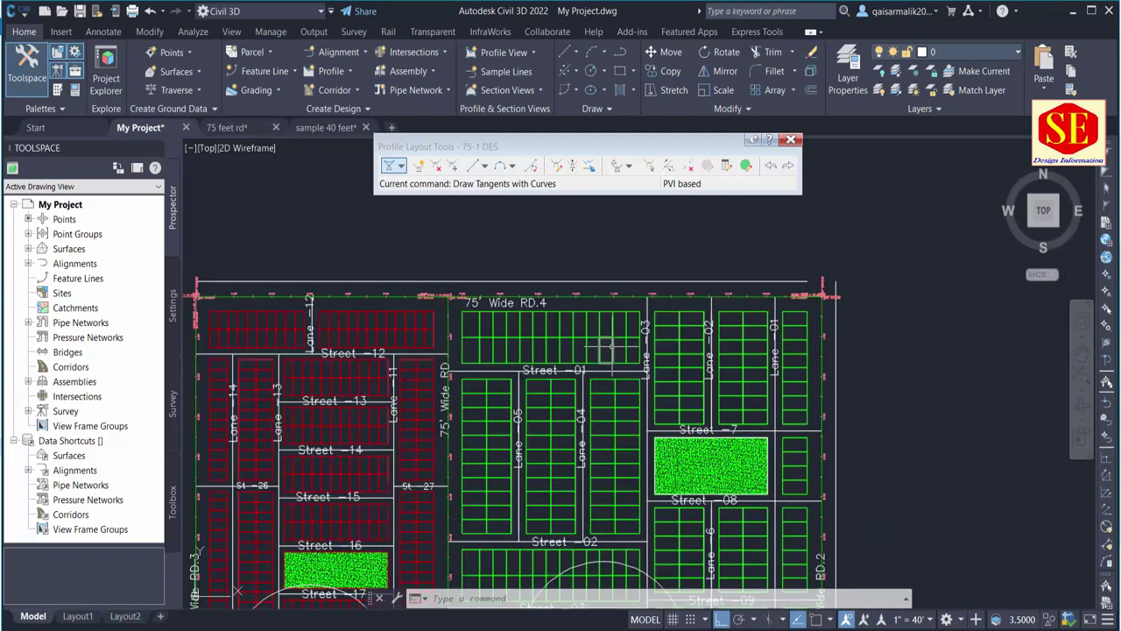
scroll(611, 349, "down", 2)
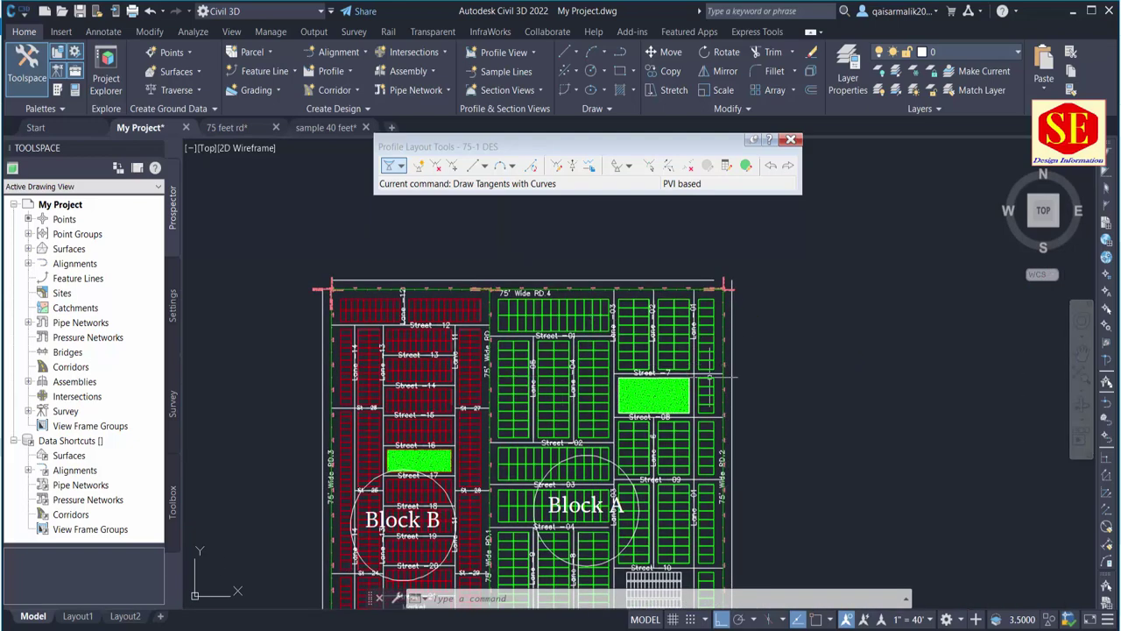
scroll(724, 455, "up", 4)
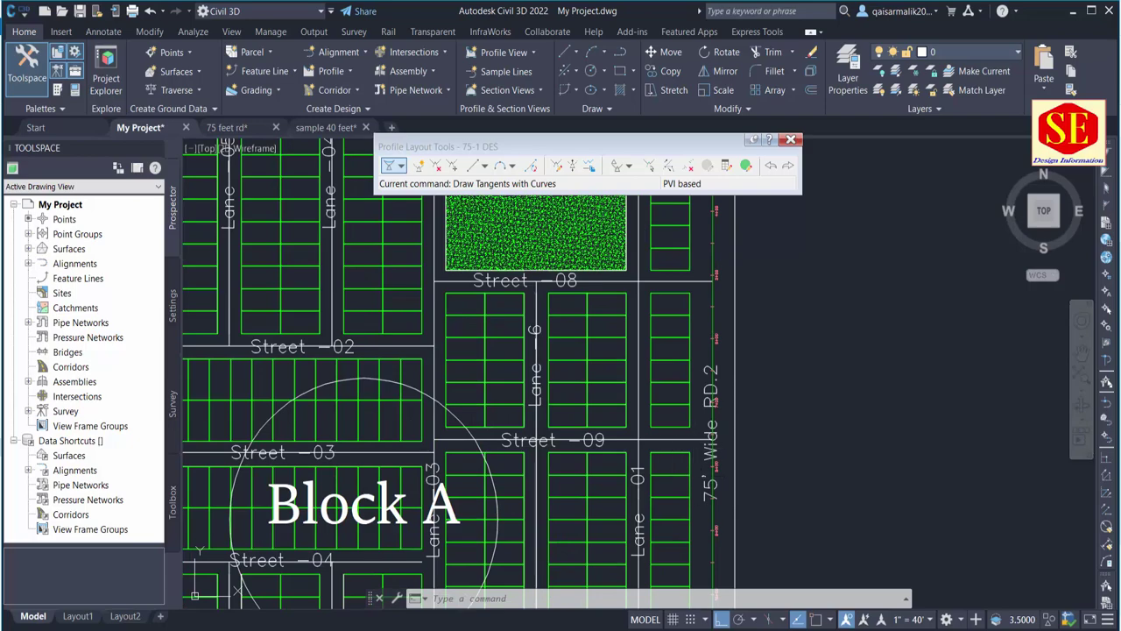
scroll(692, 414, "down", 4)
scroll(694, 339, "up", 2)
scroll(666, 386, "up", 3)
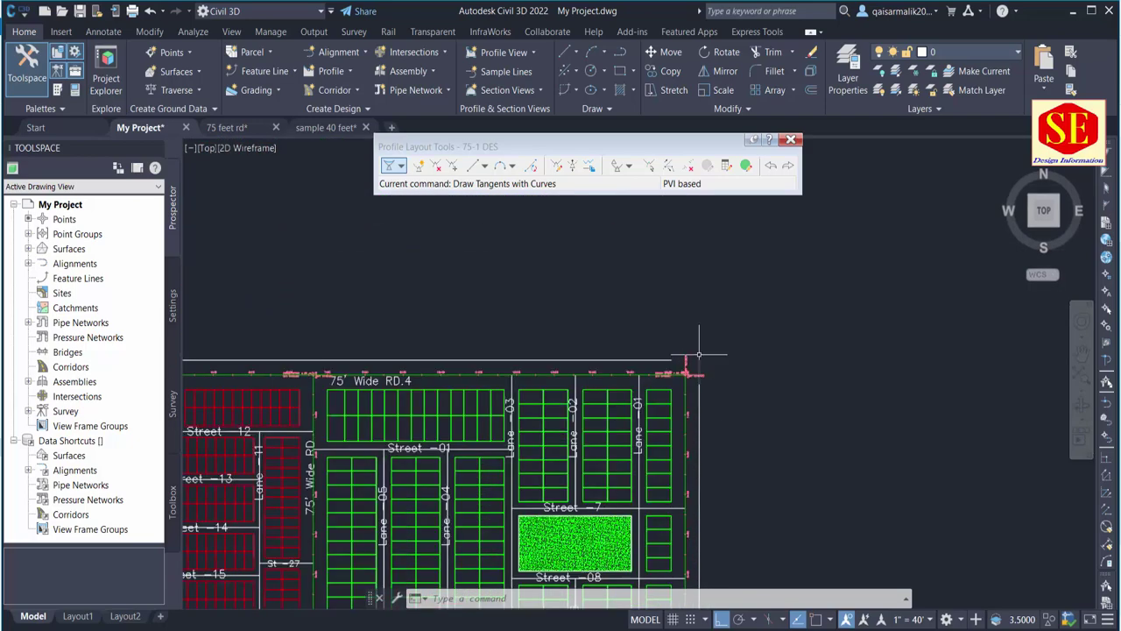
scroll(648, 424, "up", 3)
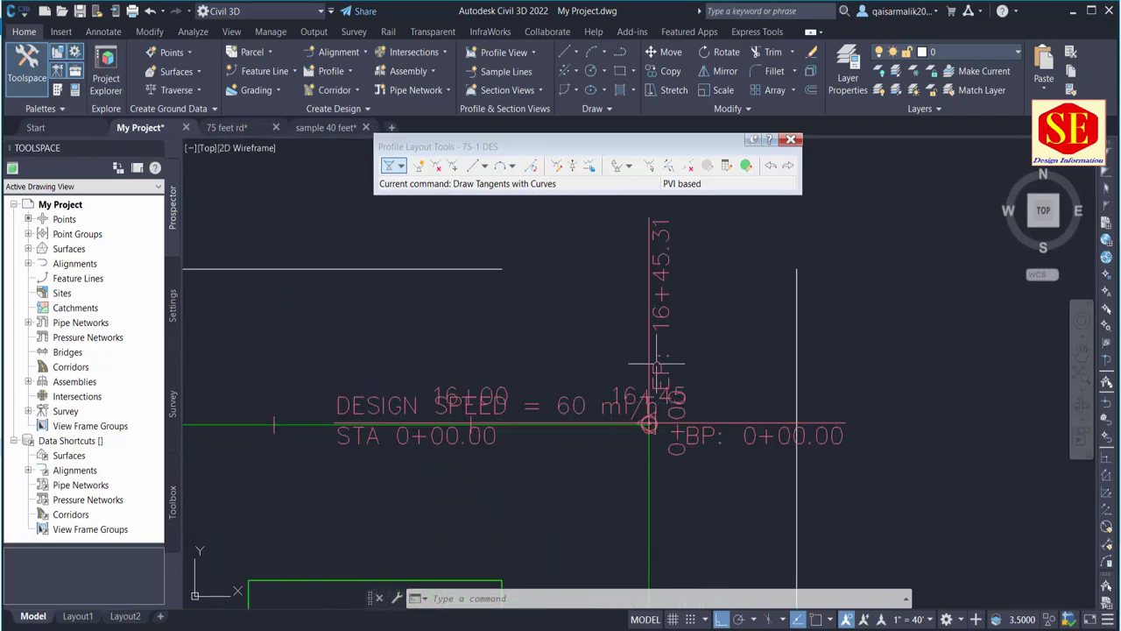
scroll(456, 330, "down", 3)
scroll(455, 330, "down", 2)
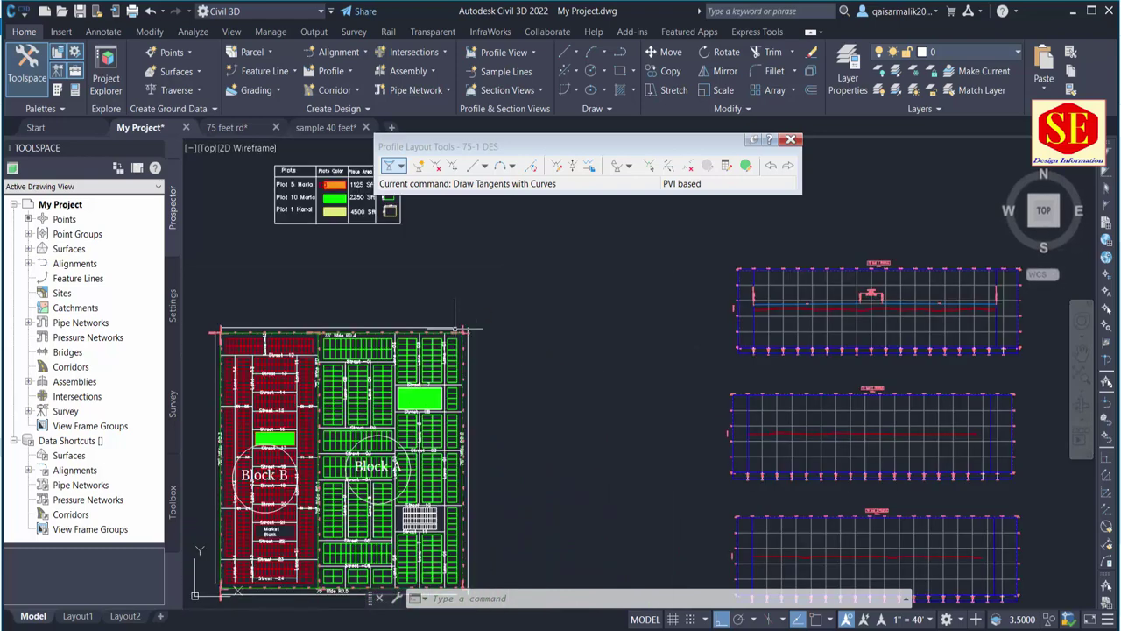
scroll(455, 330, "down", 2)
scroll(692, 412, "up", 1)
scroll(876, 350, "up", 2)
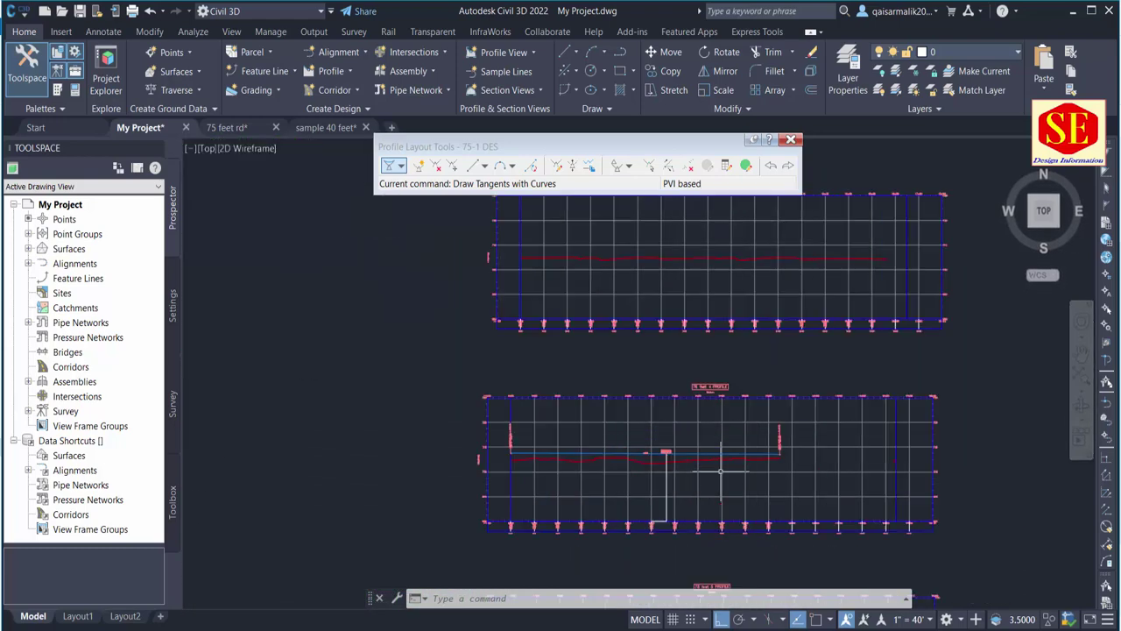
scroll(920, 324, "up", 2)
scroll(931, 313, "up", 2)
scroll(826, 371, "up", 1)
scroll(827, 370, "up", 1)
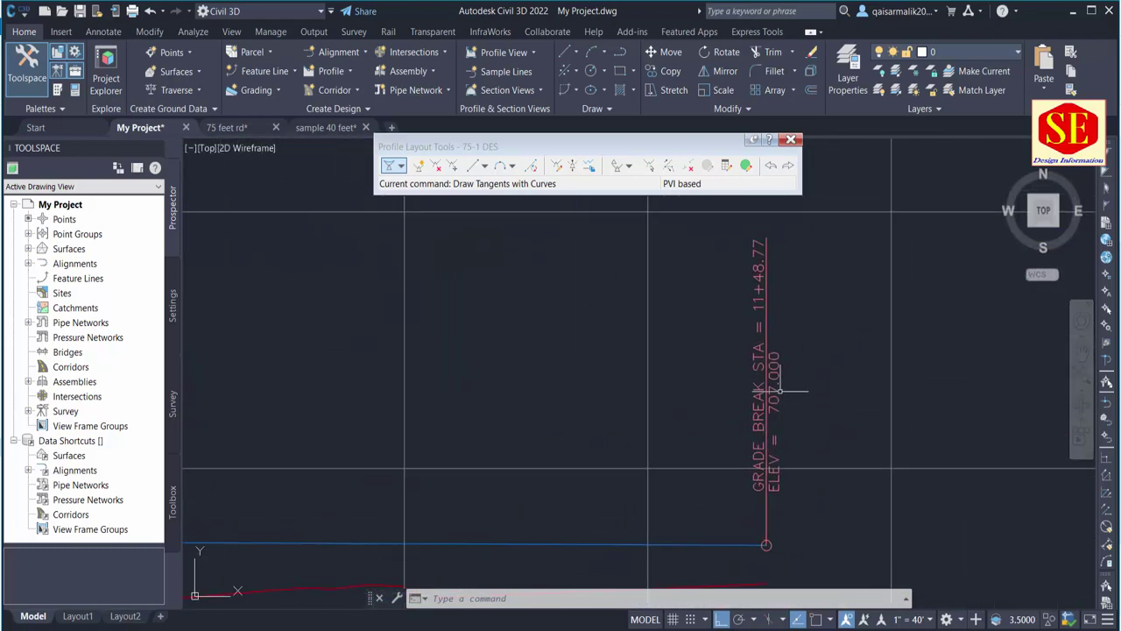
scroll(781, 380, "up", 1)
Zoom out to the whole drawing, then recenter on the profile view's blue design line.
mouse_move(793, 376)
middle_mouse_down()
mouse_move(770, 471)
mouse_move(781, 366)
middle_mouse_up()
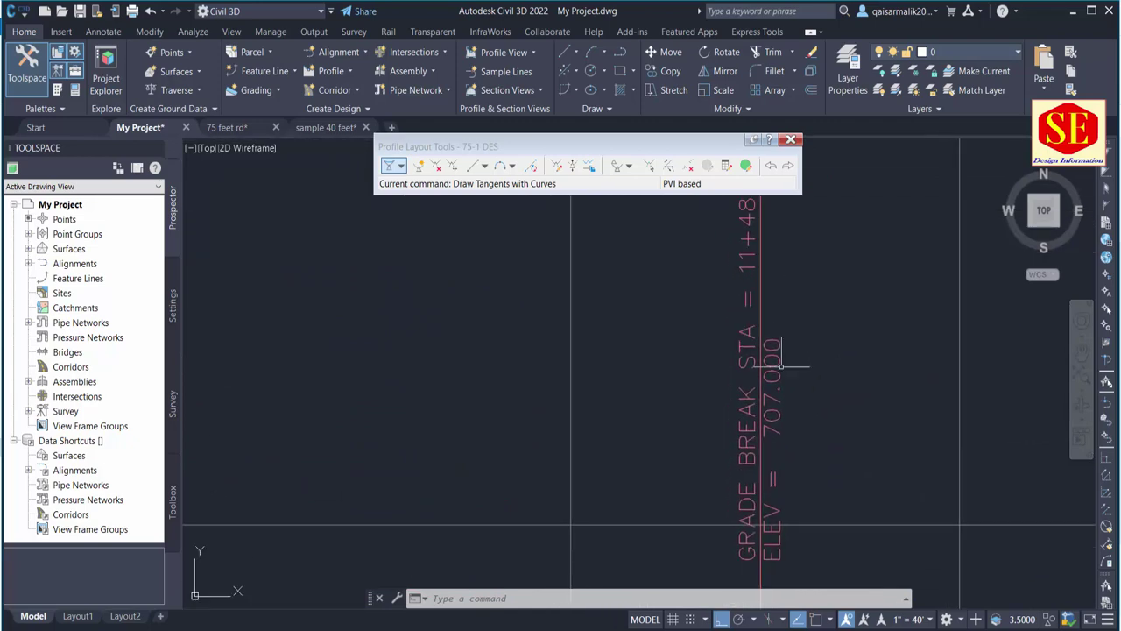
middle_click(860, 346)
middle_click(859, 346)
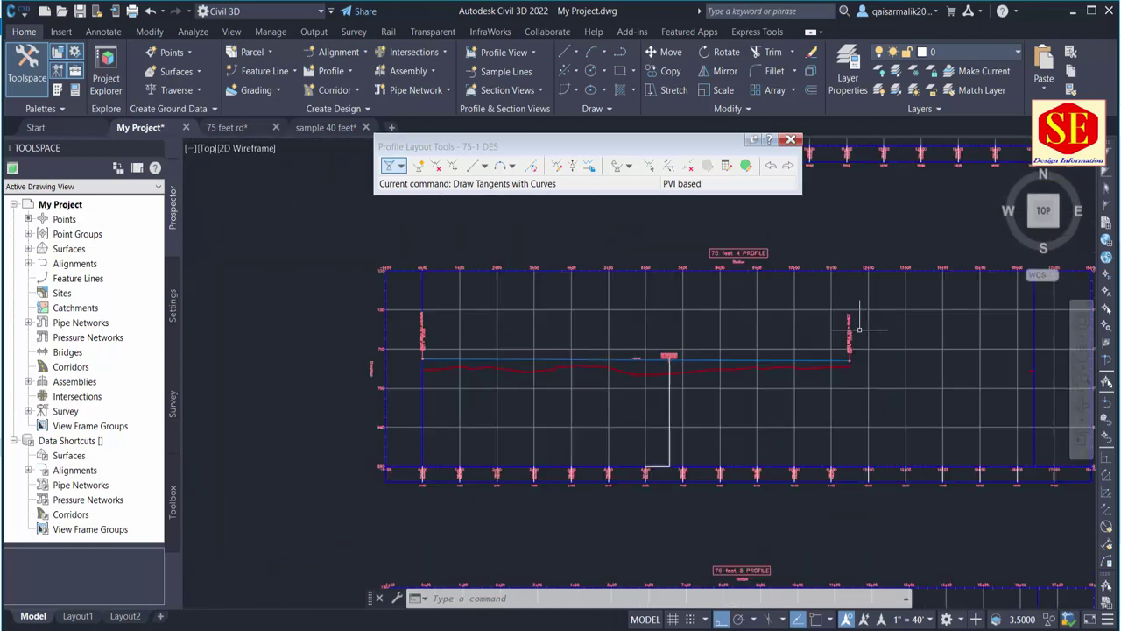
scroll(440, 321, "up", 5)
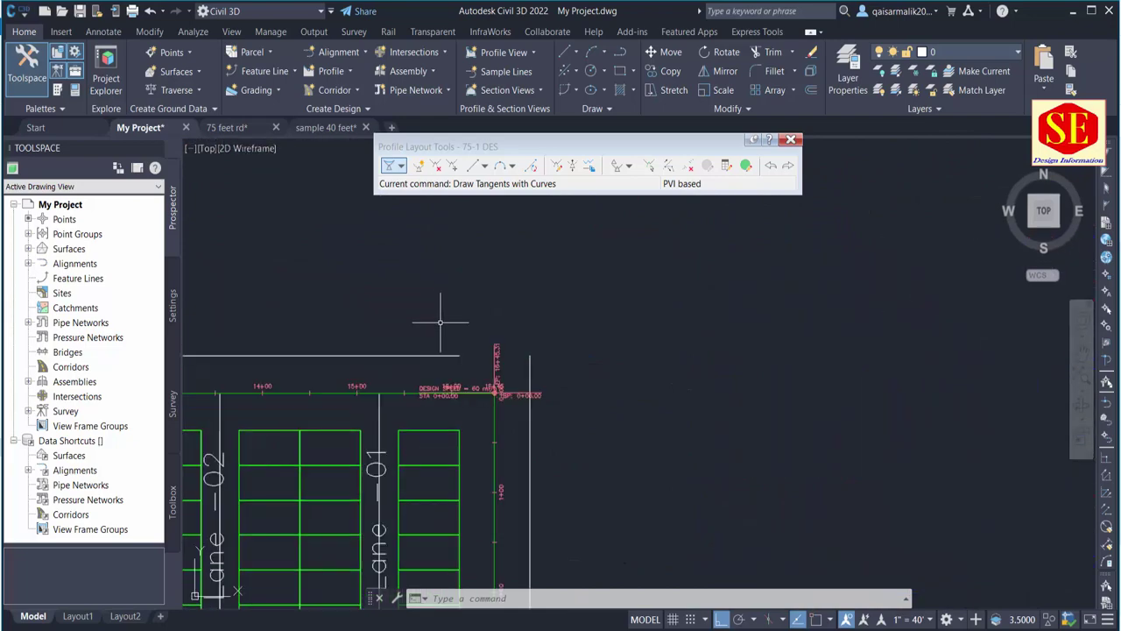
scroll(505, 410, "up", 3)
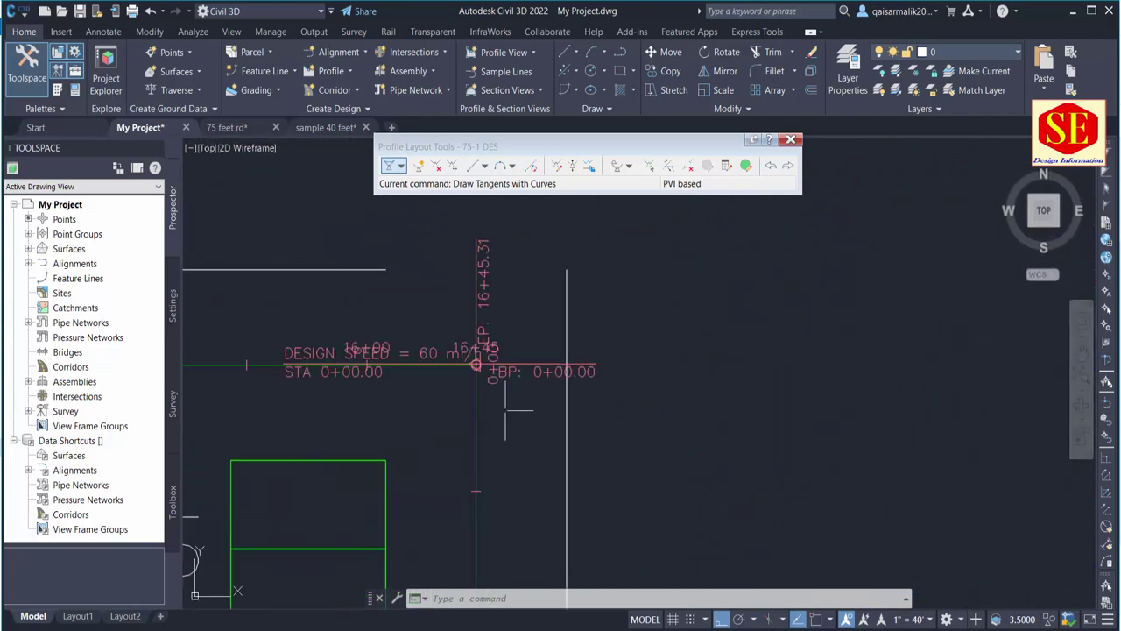
scroll(501, 298, "down", 3)
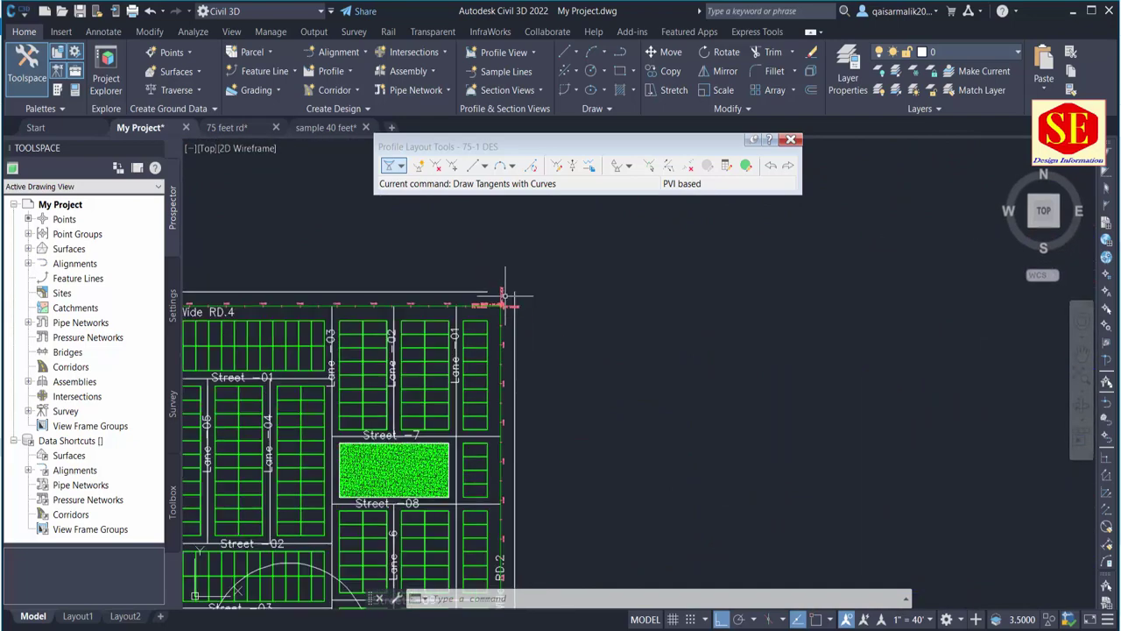
scroll(506, 301, "down", 3)
middle_click_drag(865, 345, 682, 347)
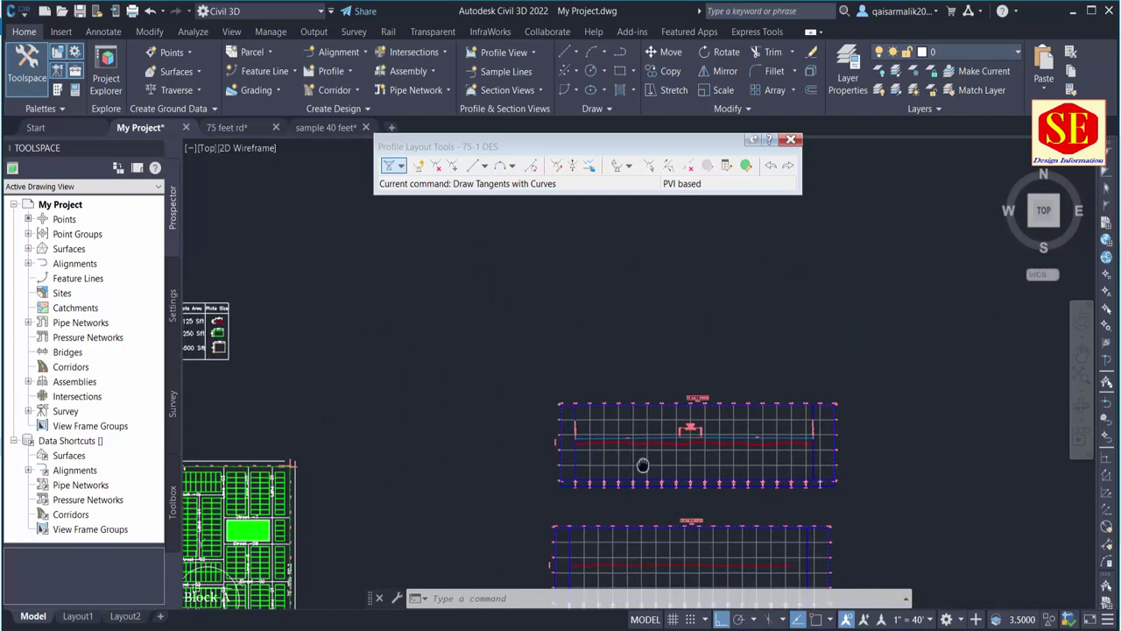
scroll(682, 347, "up", 3)
scroll(721, 308, "up", 2)
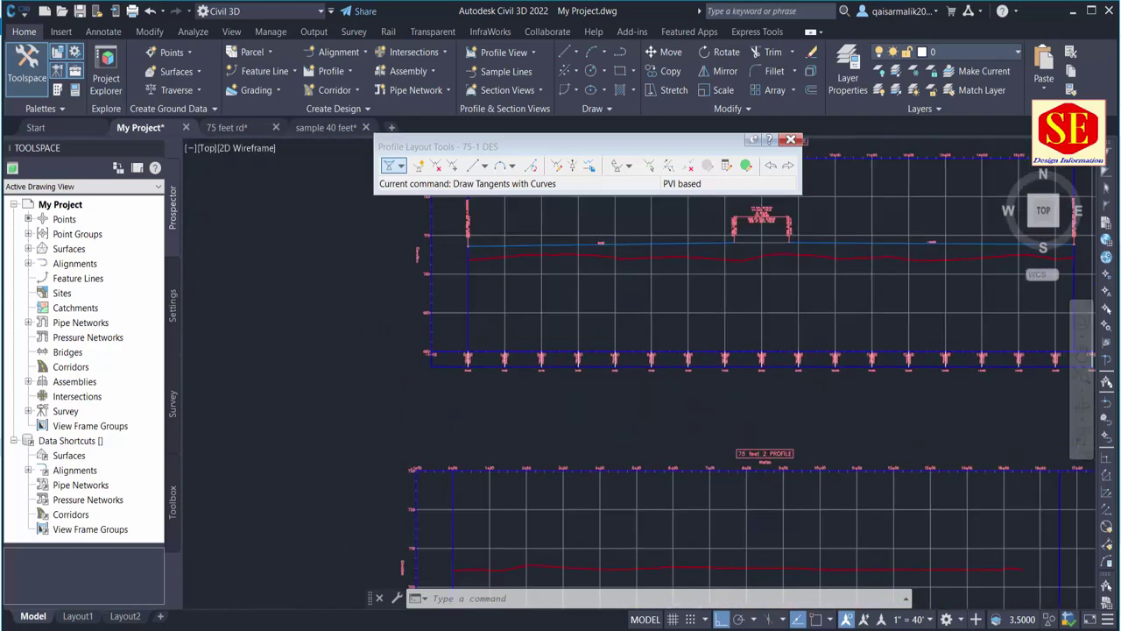
scroll(709, 393, "up", 2)
scroll(791, 345, "up", 2)
scroll(793, 333, "up", 2)
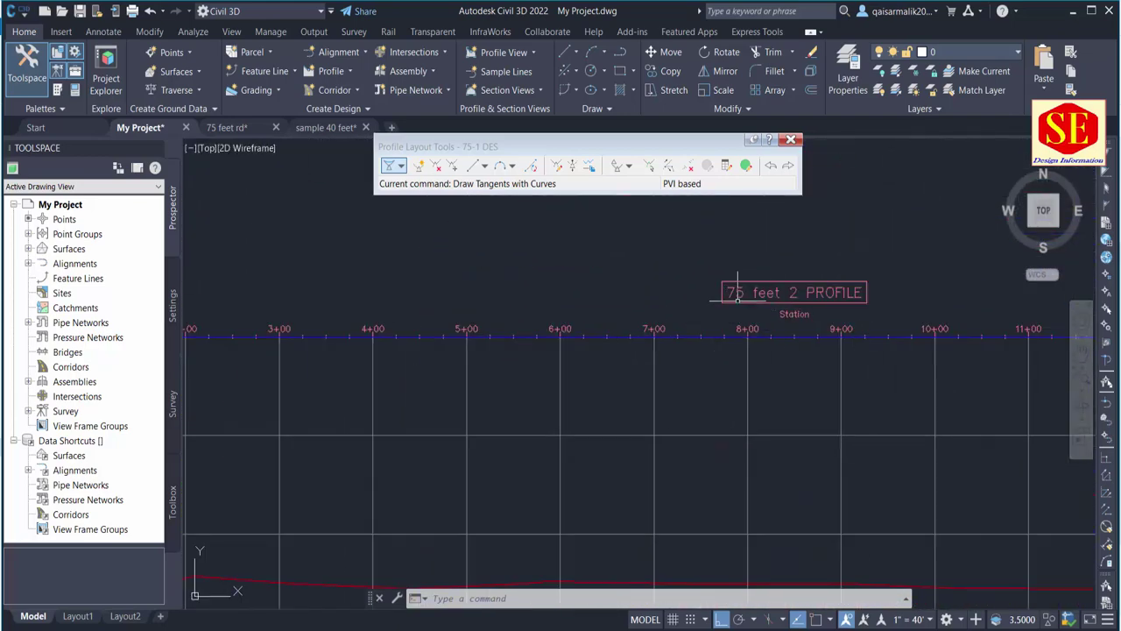
scroll(737, 295, "down", 1)
scroll(738, 298, "down", 4)
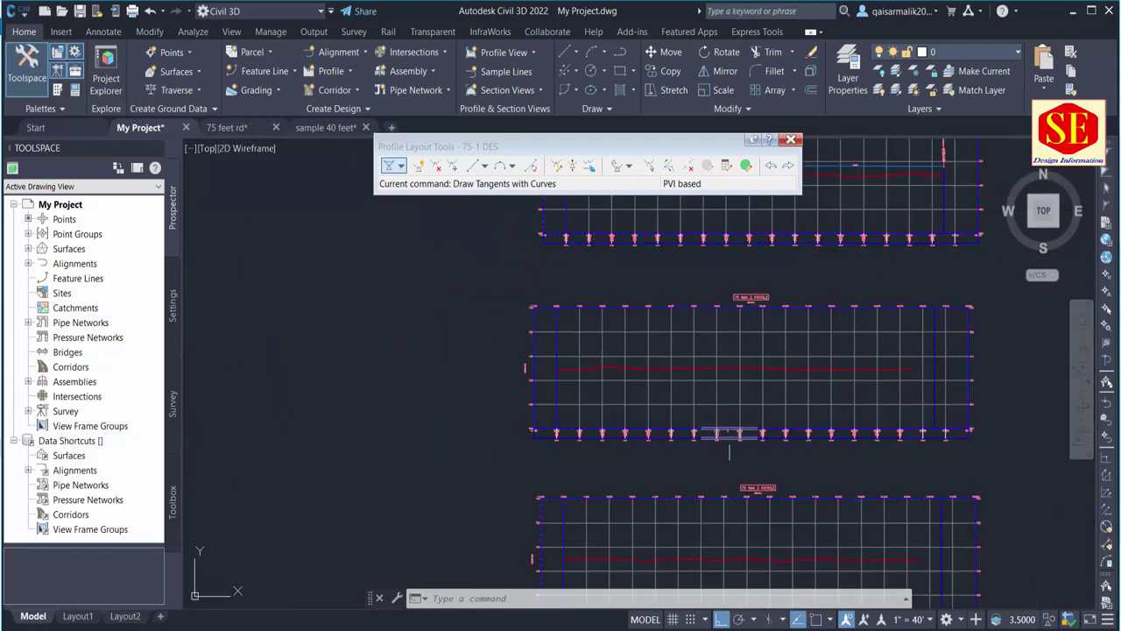
middle_click_drag(732, 335, 815, 415)
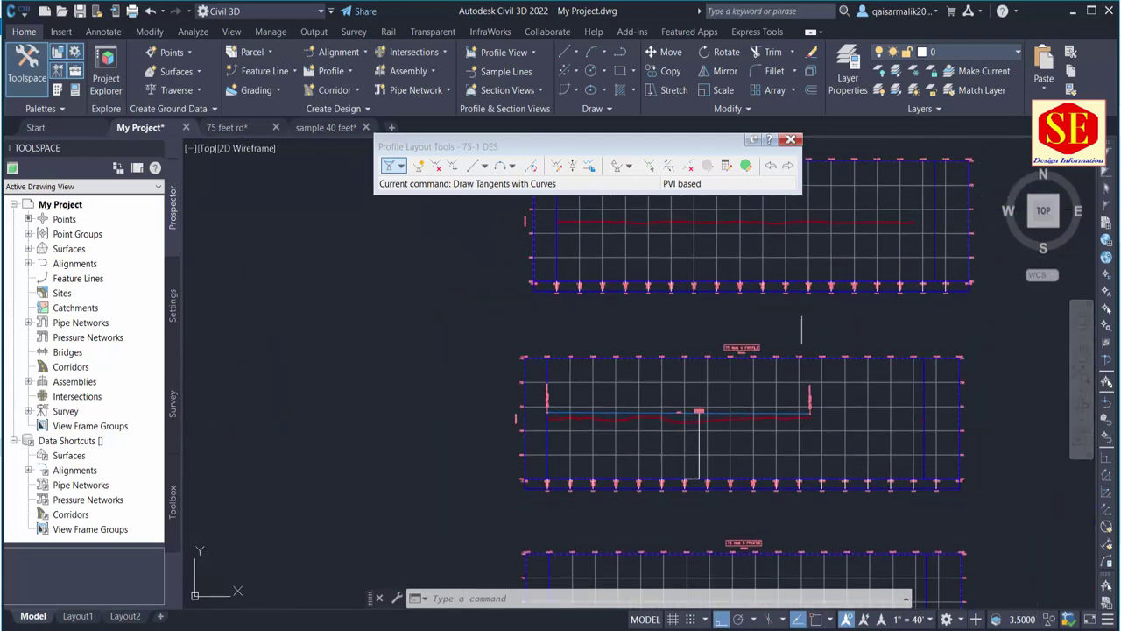
scroll(814, 414, "up", 3)
scroll(828, 334, "up", 2)
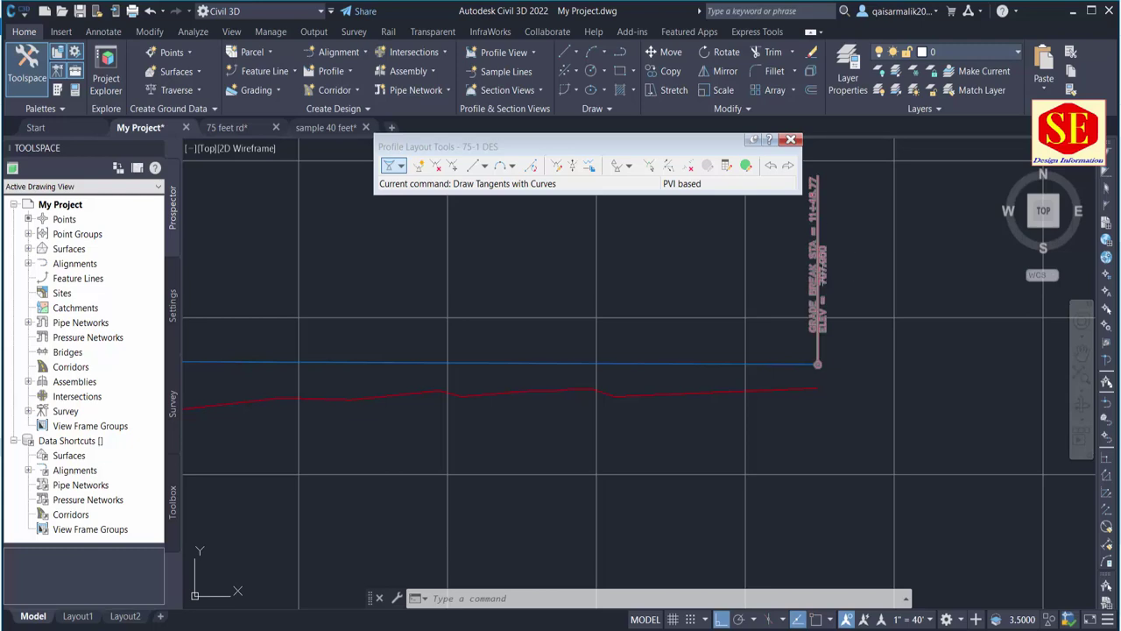
scroll(828, 334, "up", 3)
scroll(872, 401, "down", 5)
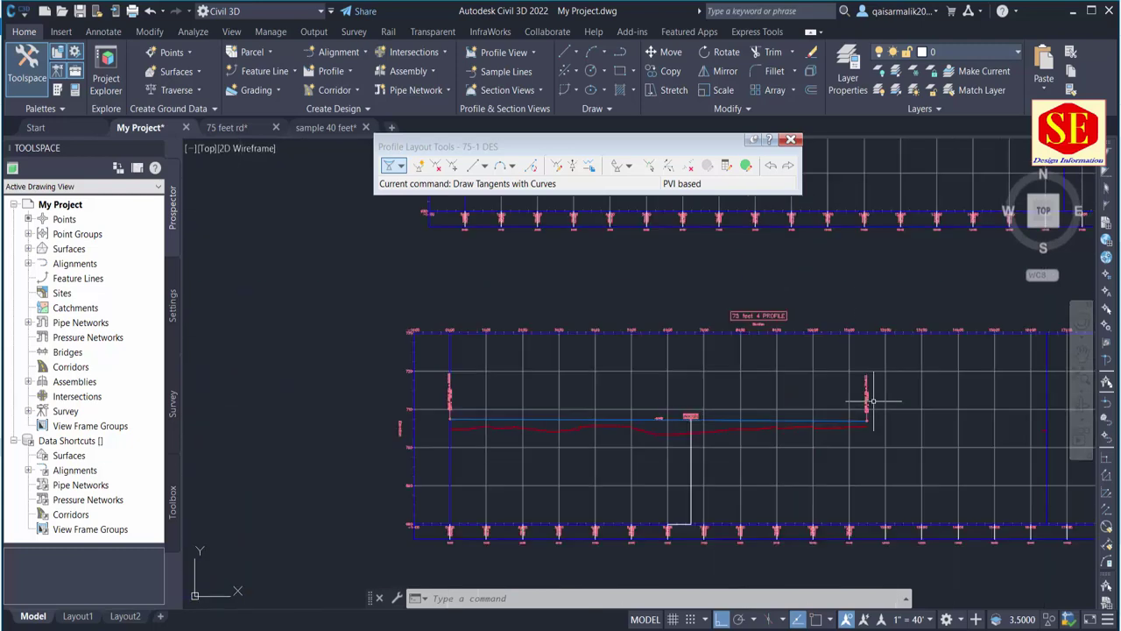
scroll(827, 319, "down", 4)
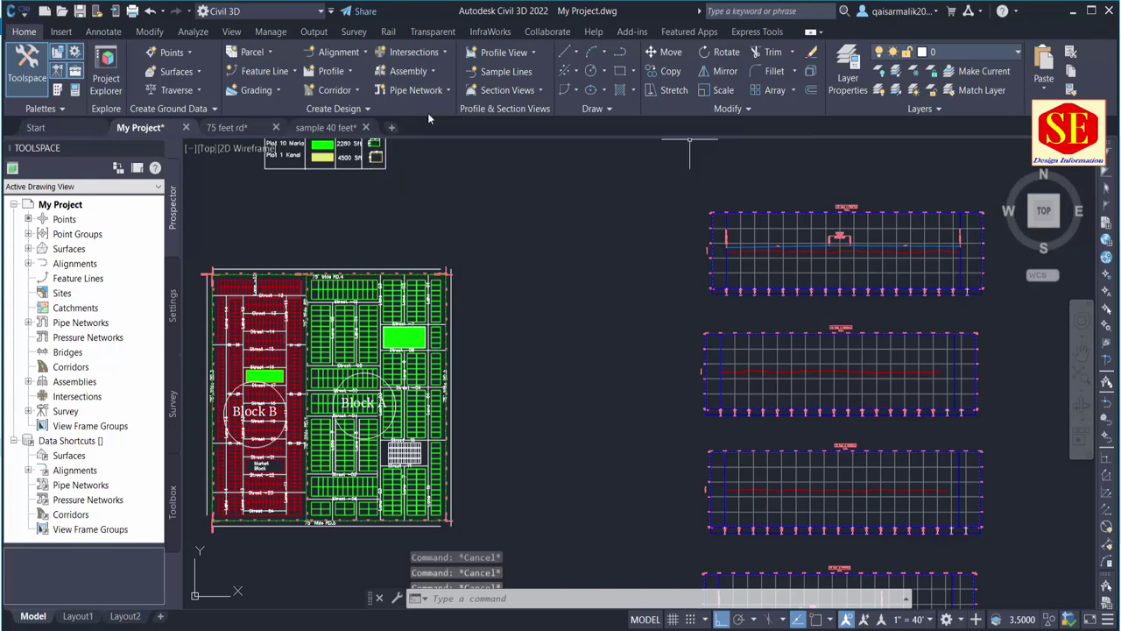
Close road 1's layout tools and create design profile '75-2 DES' on the 75 feet 2 view.
left_click(791, 140)
left_click(342, 72)
left_click(372, 120)
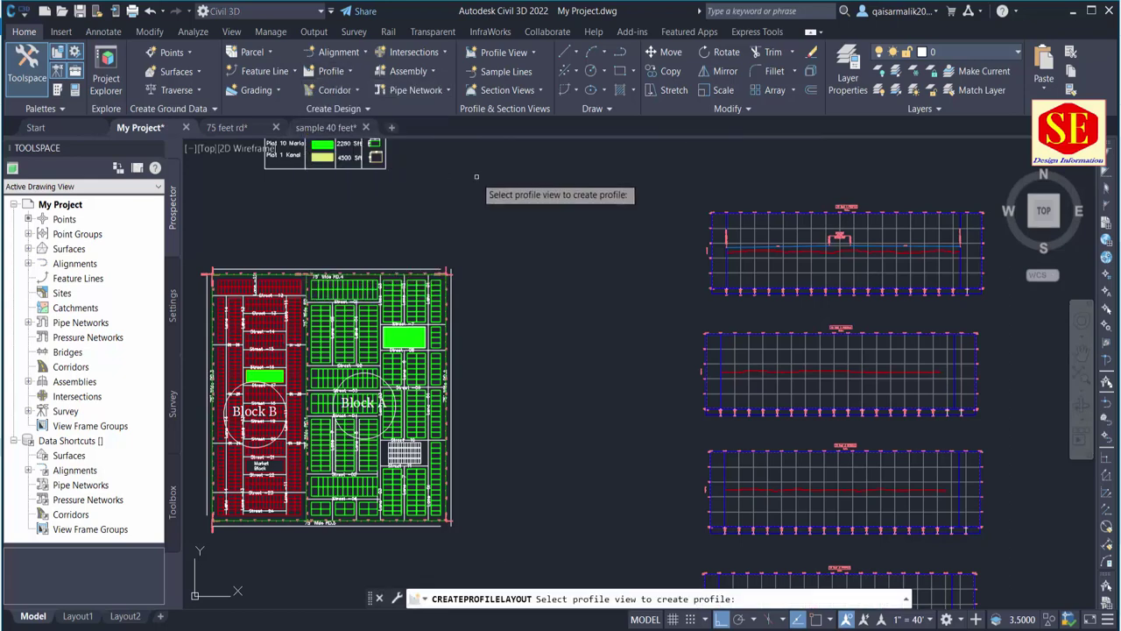
left_click(726, 333)
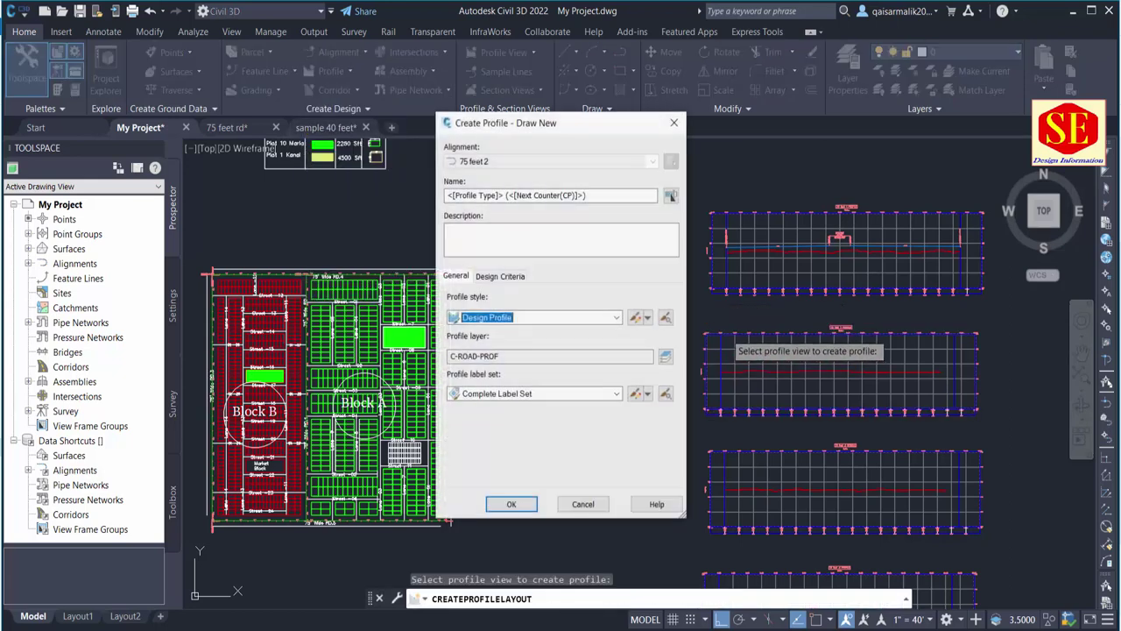
left_click_drag(587, 195, 120, 191)
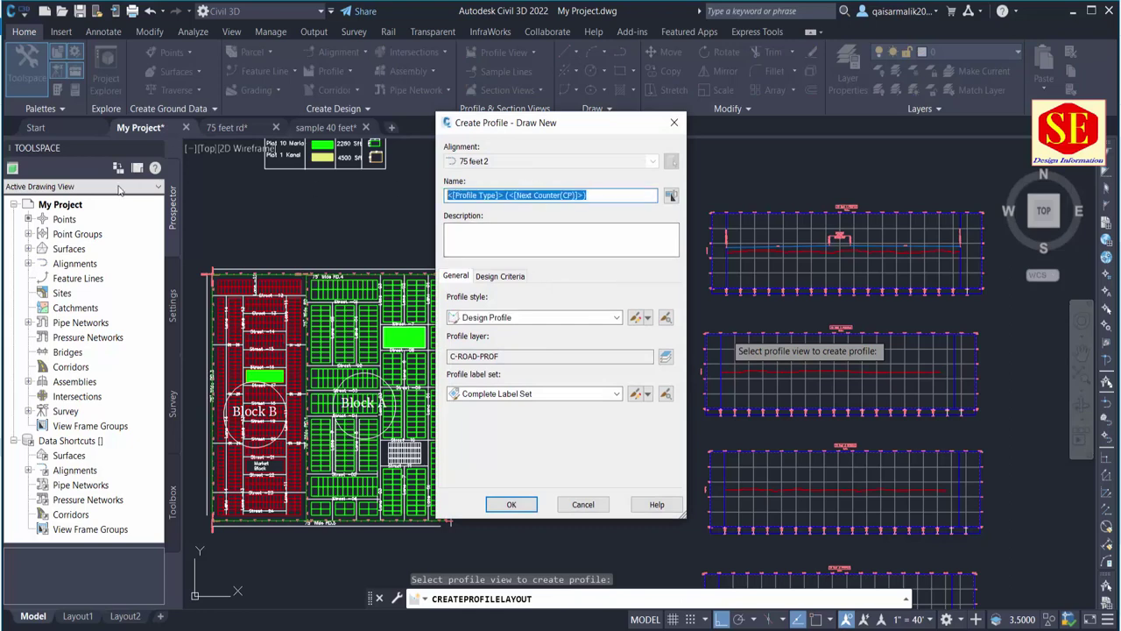
type("75-2 DES")
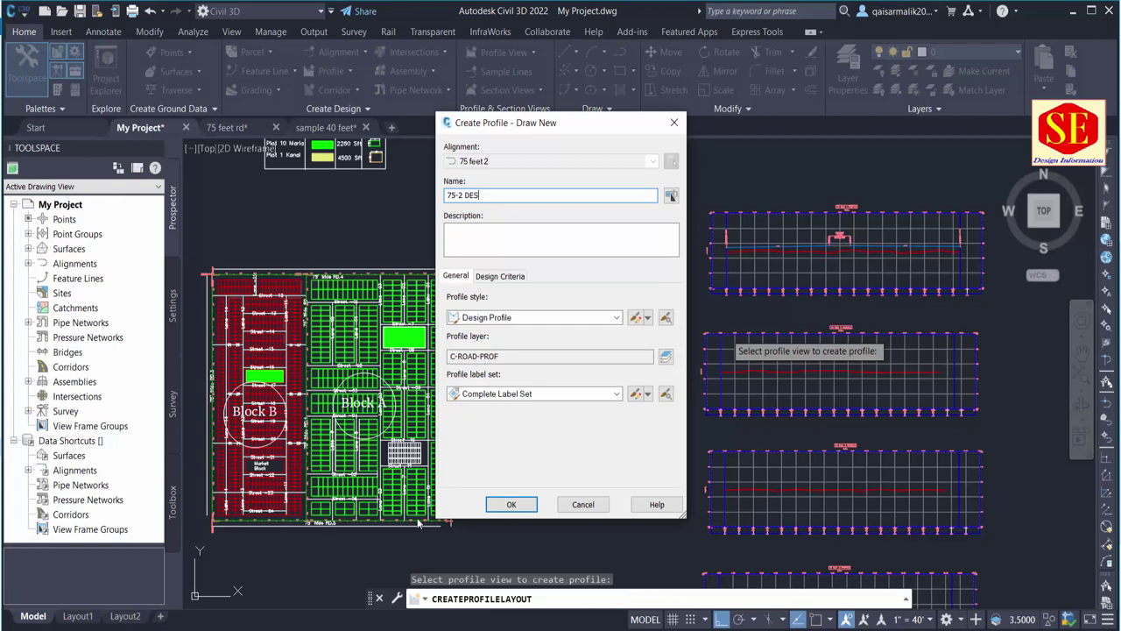
left_click(512, 504)
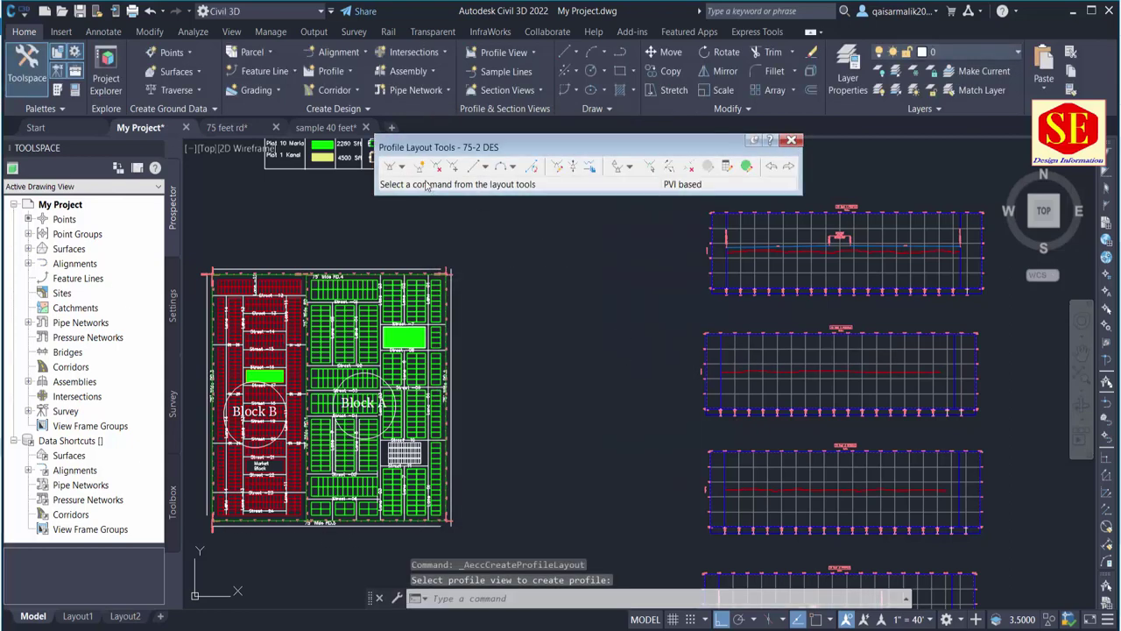
Choose Draw Tangents without curves and start 'PSE station-elevation entry on the profile view.
left_click(404, 169)
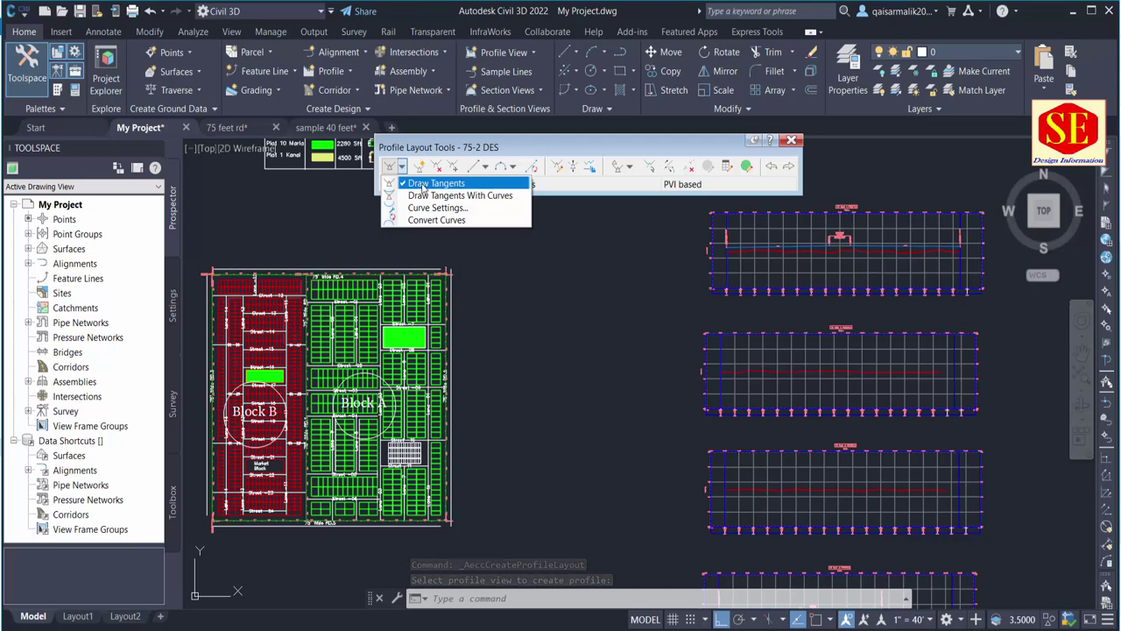
left_click(424, 186)
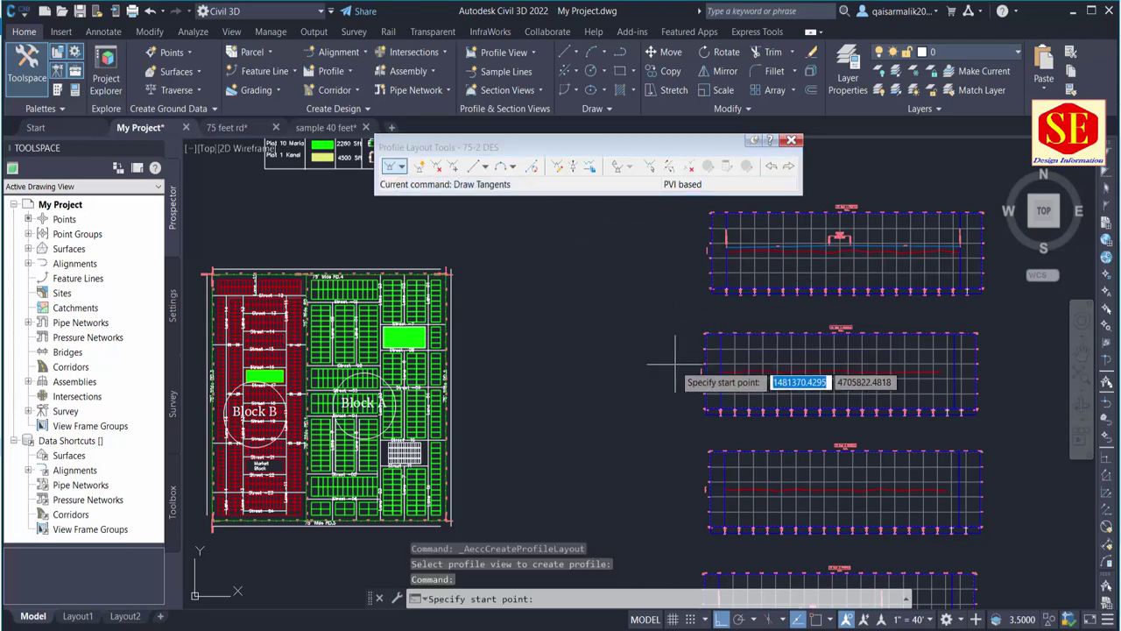
scroll(732, 401, "up", 4)
type("'pse")
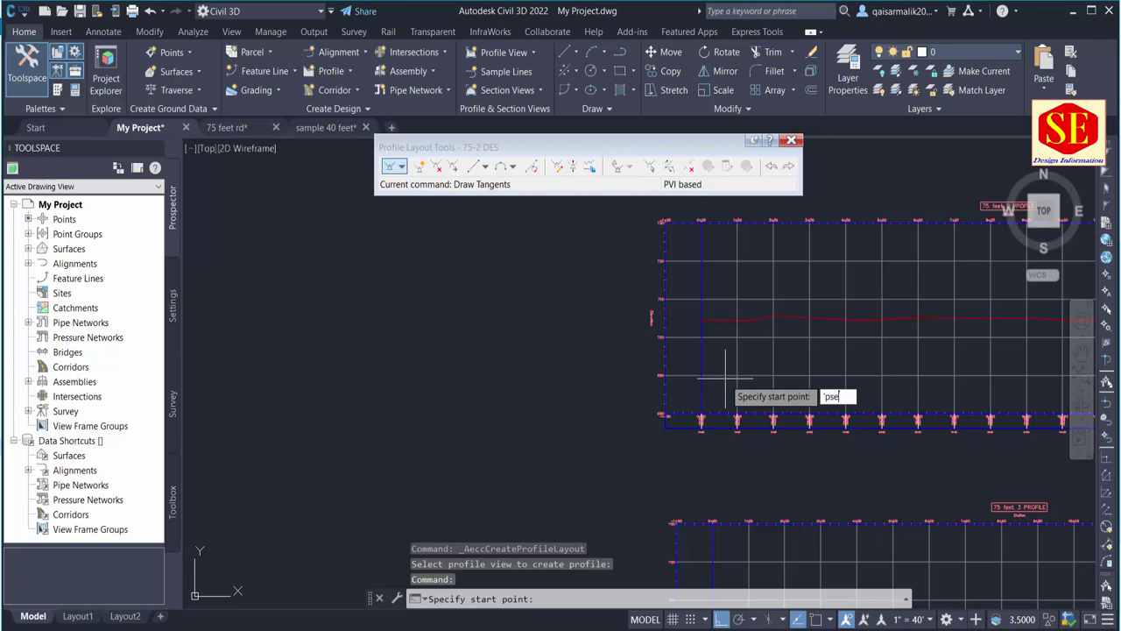
key("Return")
left_click(594, 422)
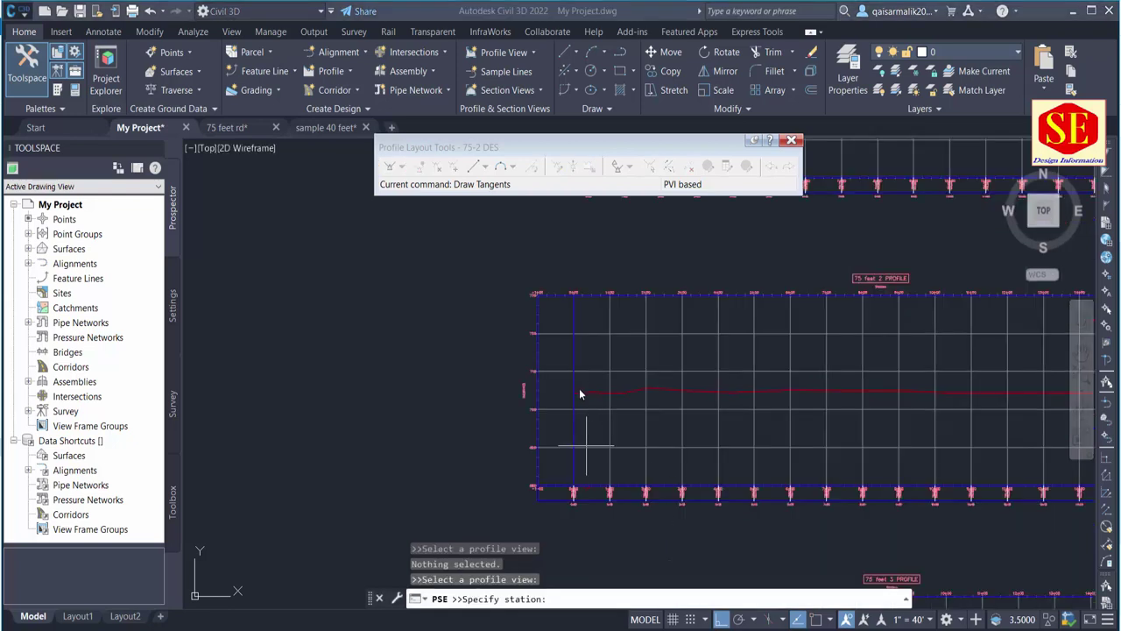
scroll(569, 394, "up", 5)
scroll(561, 396, "down", 2)
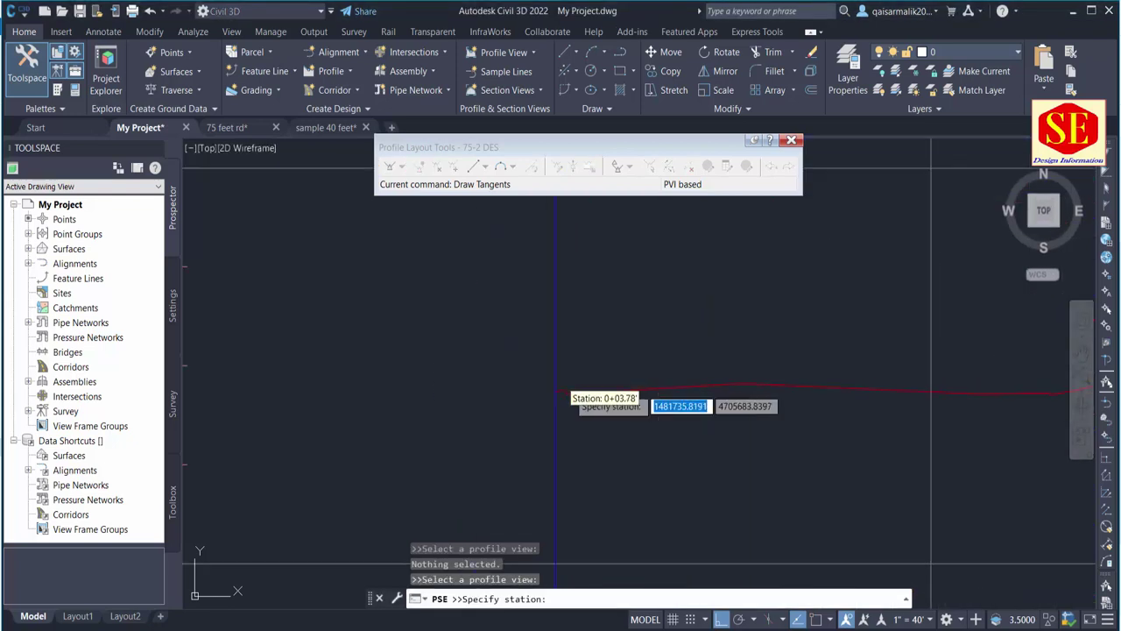
scroll(553, 394, "up", 2)
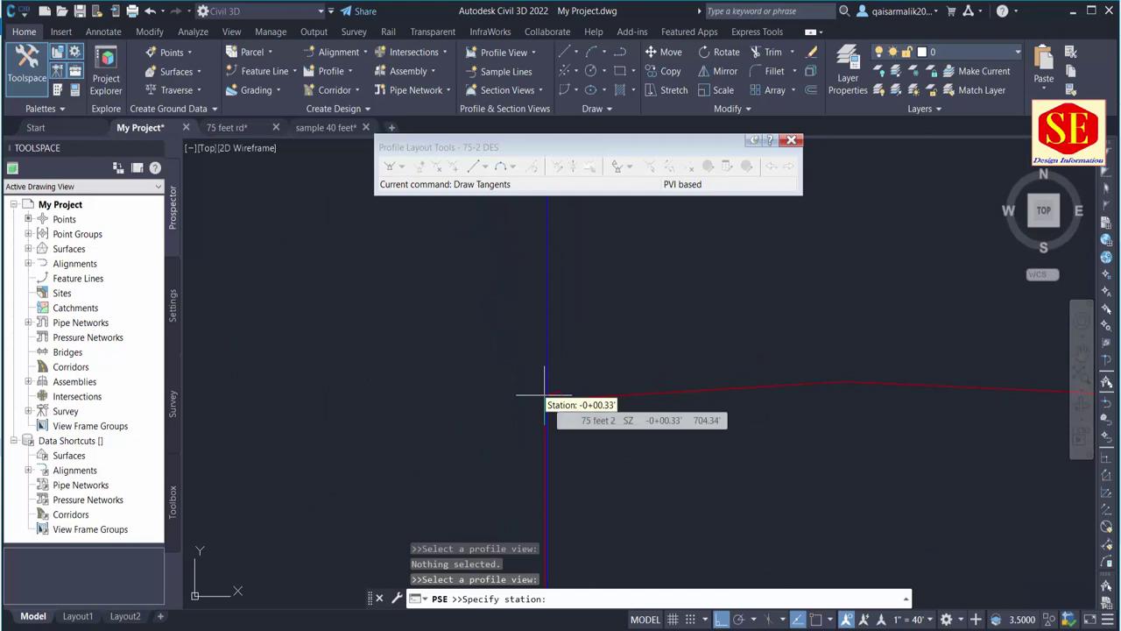
Adjust object snaps with 'OS, then place the first point at station 0+00, elevation 707.
type("'os")
key("Return")
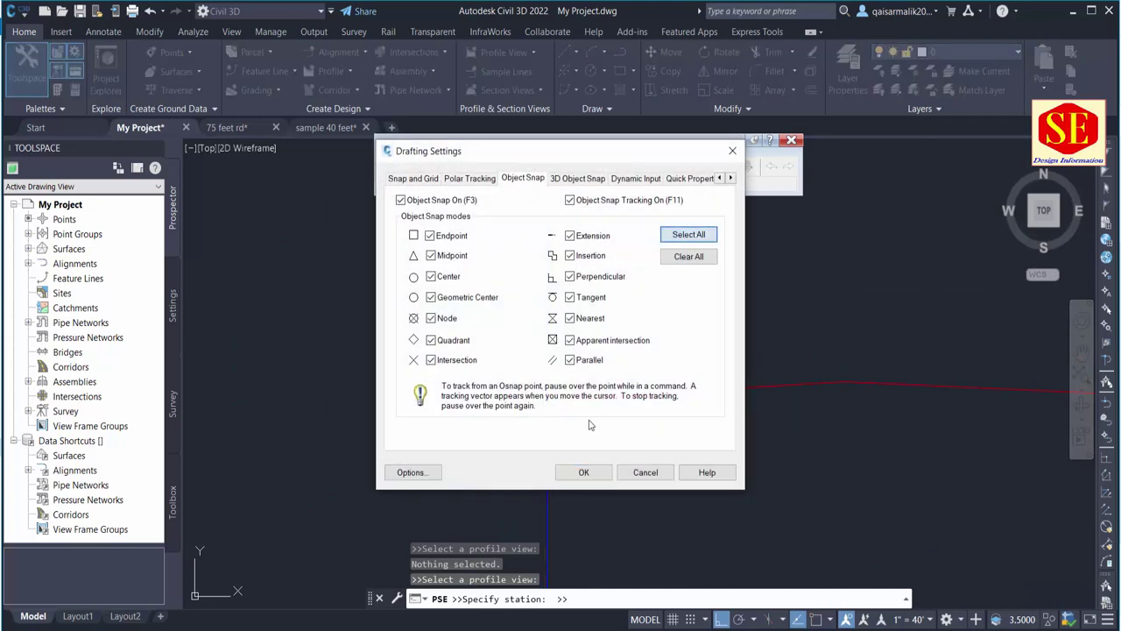
left_click(584, 475)
left_click(550, 396)
type("707")
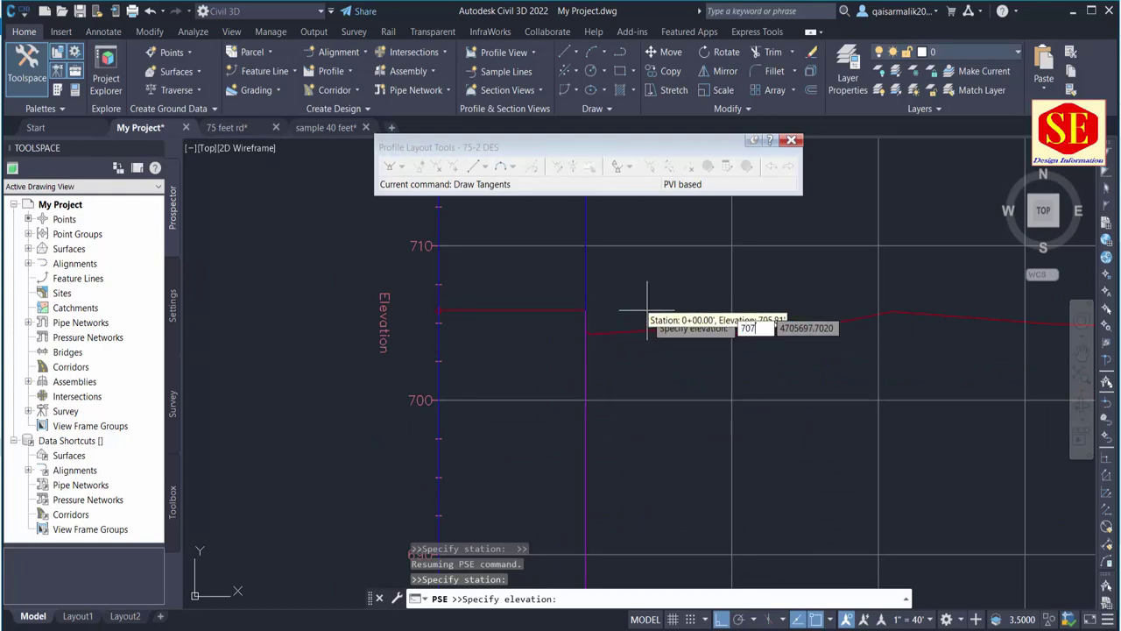
key("Return")
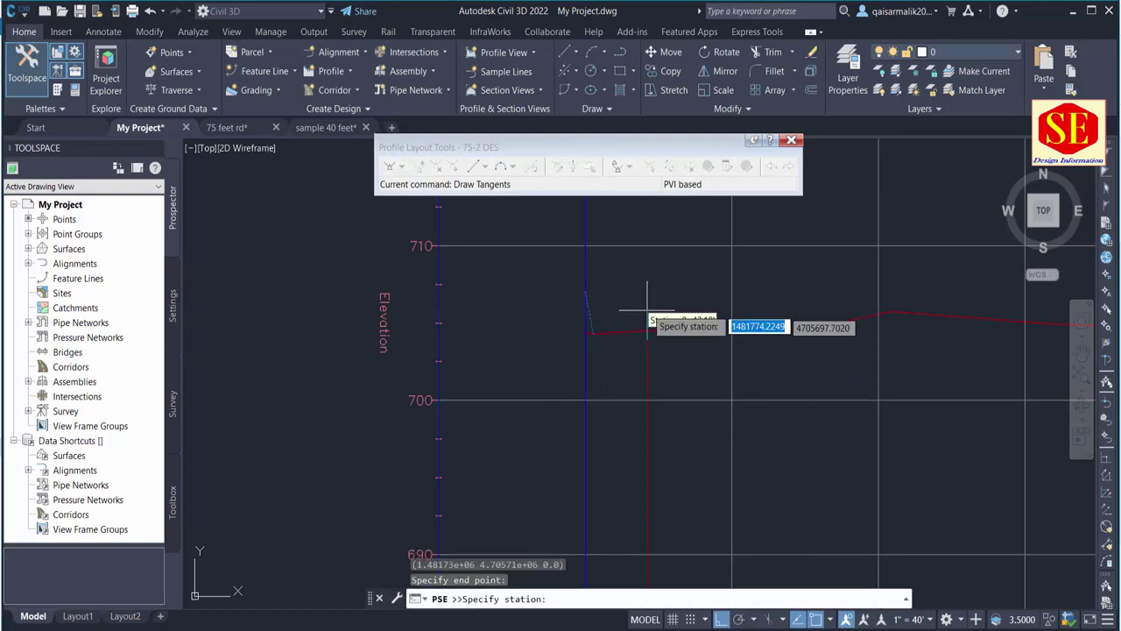
Pick station 15+51.47 at the end of the 75 feet 2 profile and begin entering elevation 706.
middle_click_drag(809, 306, 476, 292)
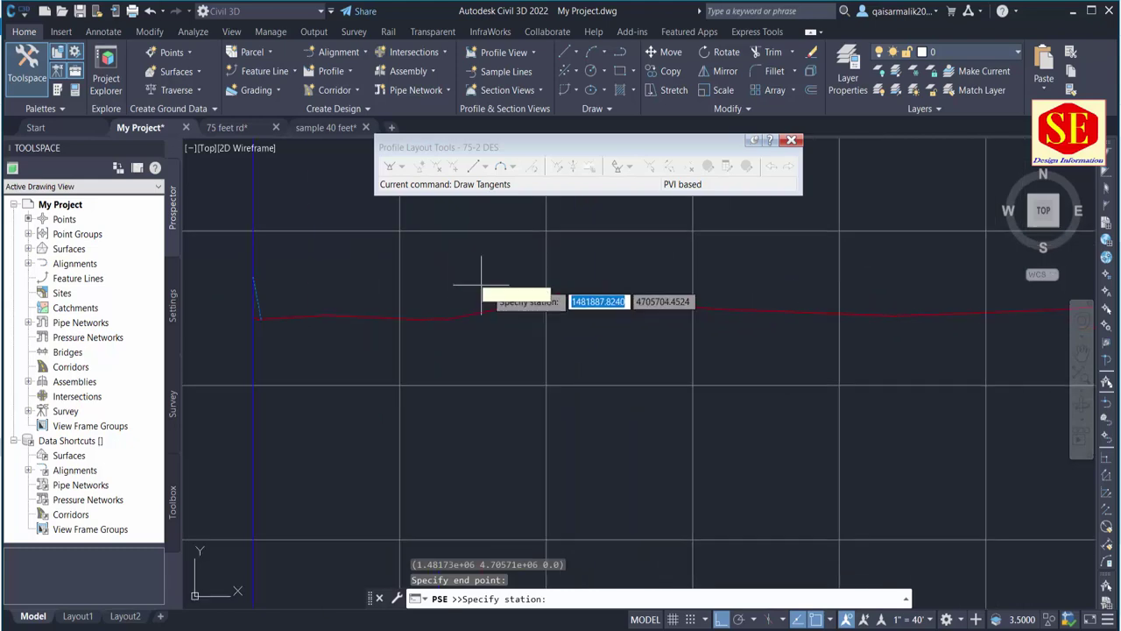
scroll(783, 311, "down", 3)
scroll(663, 346, "down", 2)
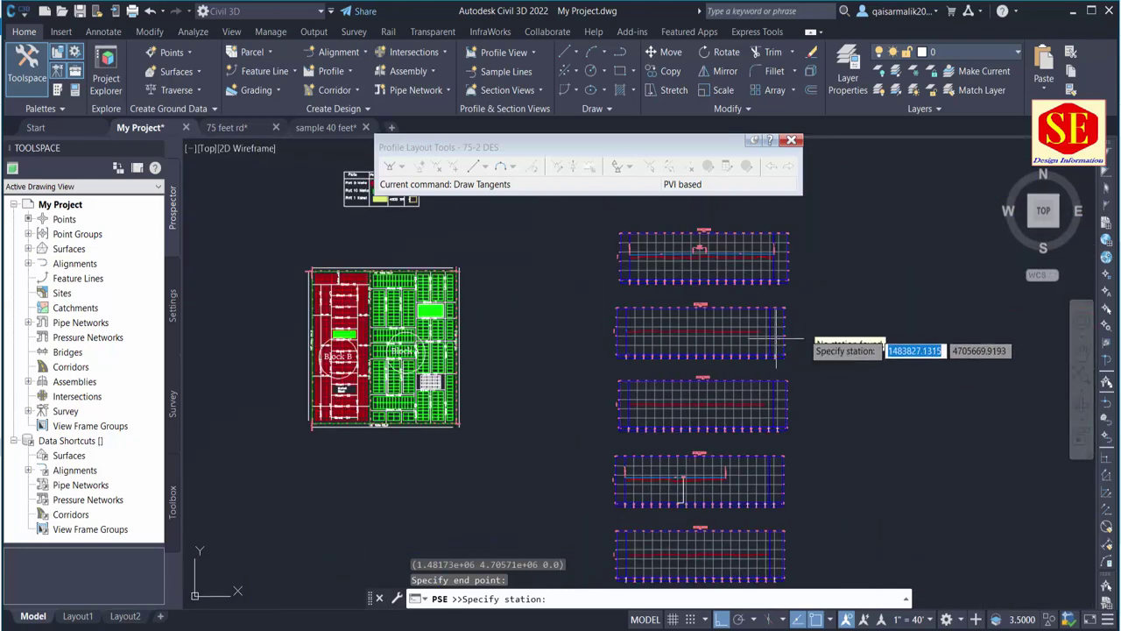
scroll(771, 341, "up", 3)
scroll(718, 339, "up", 2)
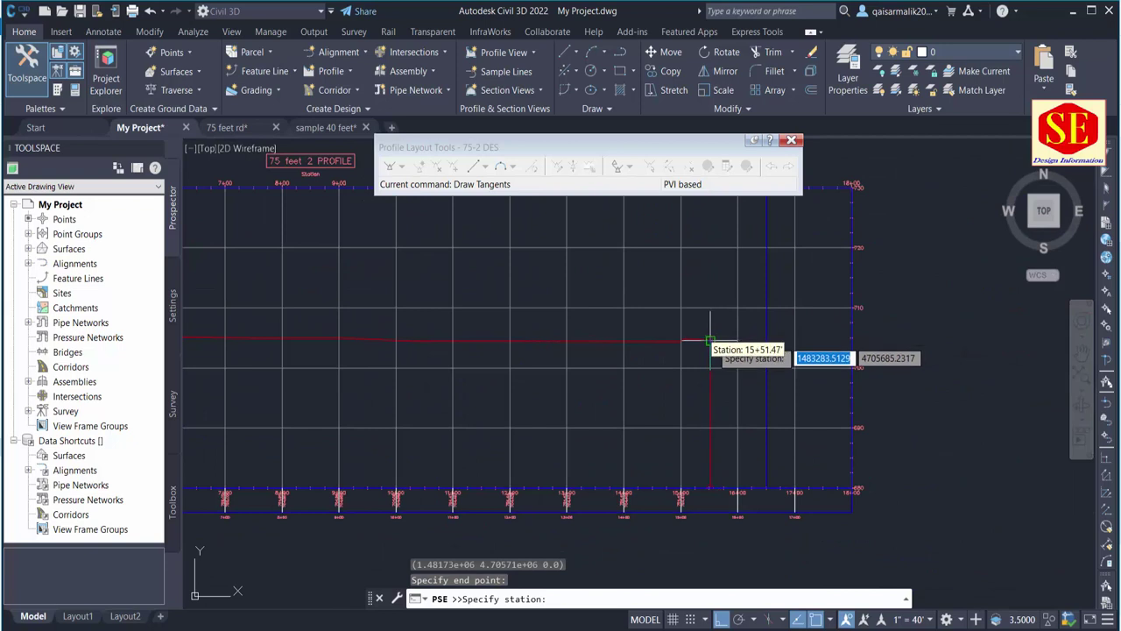
scroll(718, 341, "up", 3)
scroll(718, 292, "up", 3)
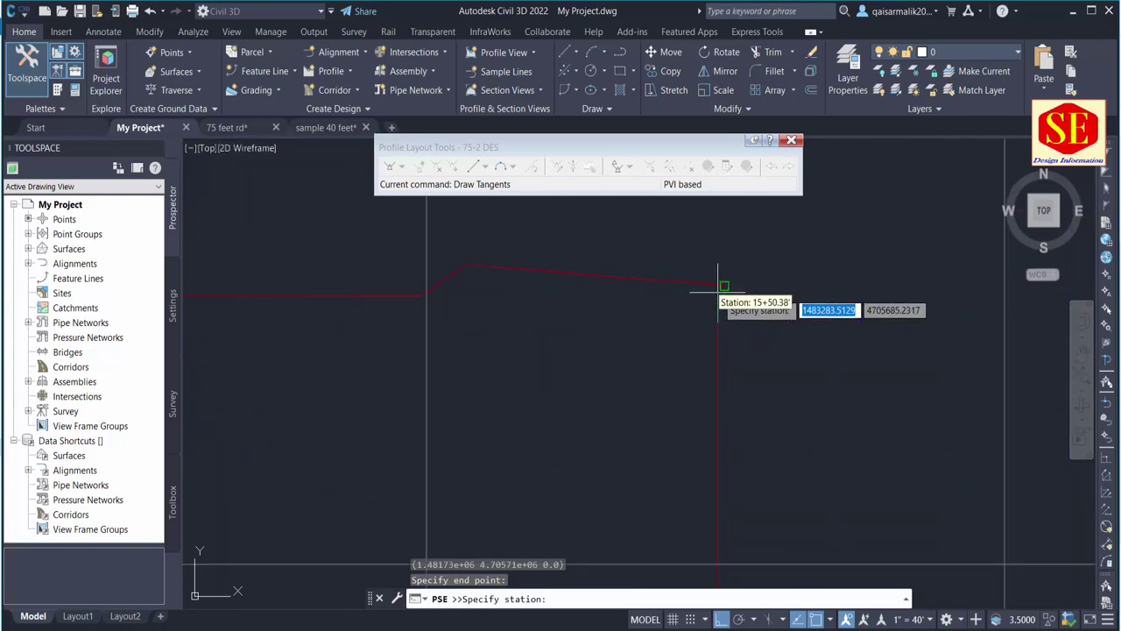
left_click(730, 238)
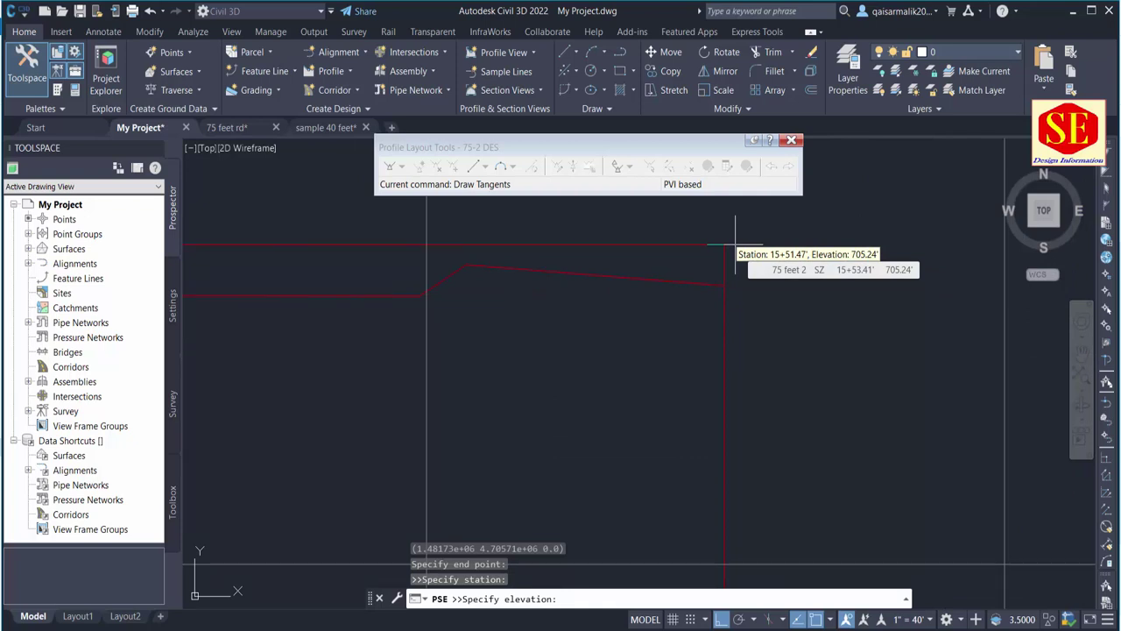
type("706.35")
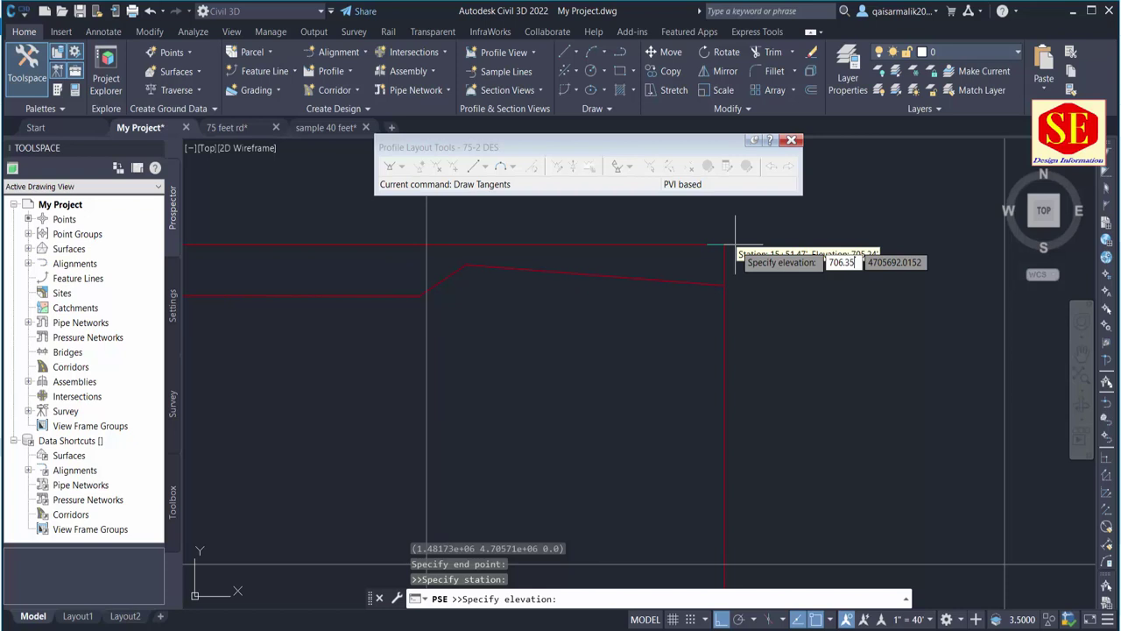
Accept the 706.35 final grade-break elevation and end the 75 feet 2 tangent drawing.
key("Return")
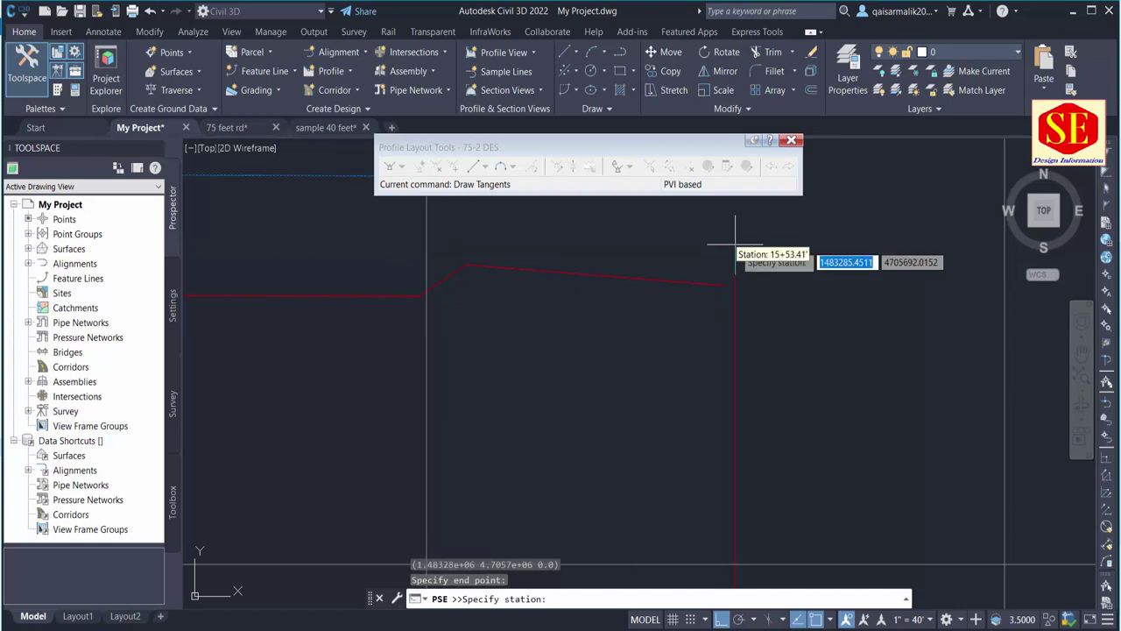
middle_click_drag(726, 251, 779, 302)
key("Return")
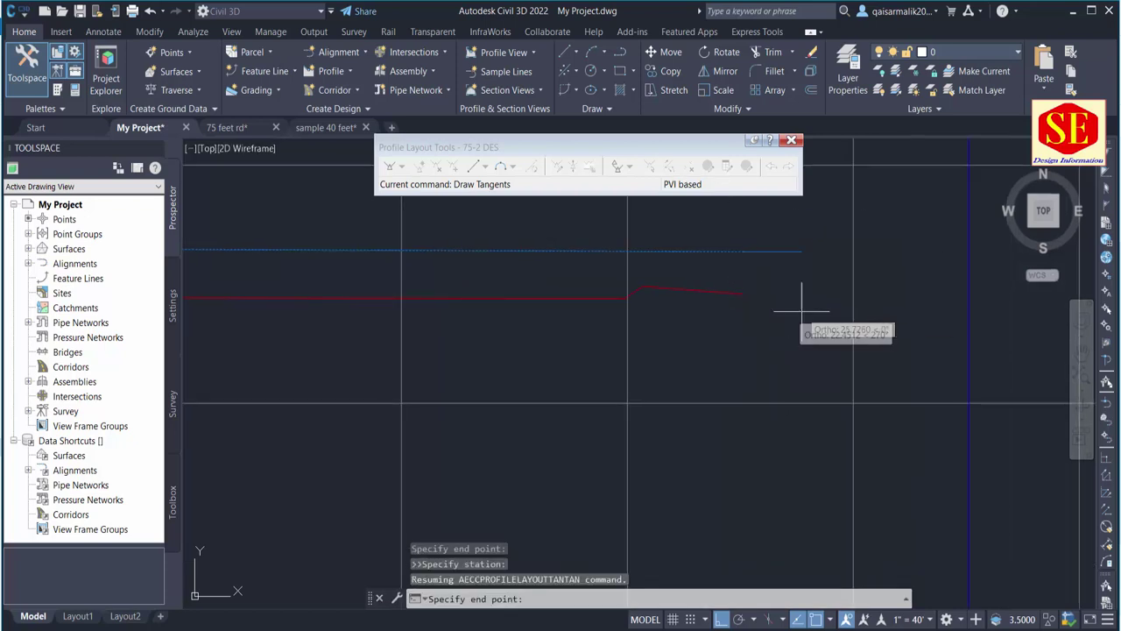
scroll(803, 313, "down", 1)
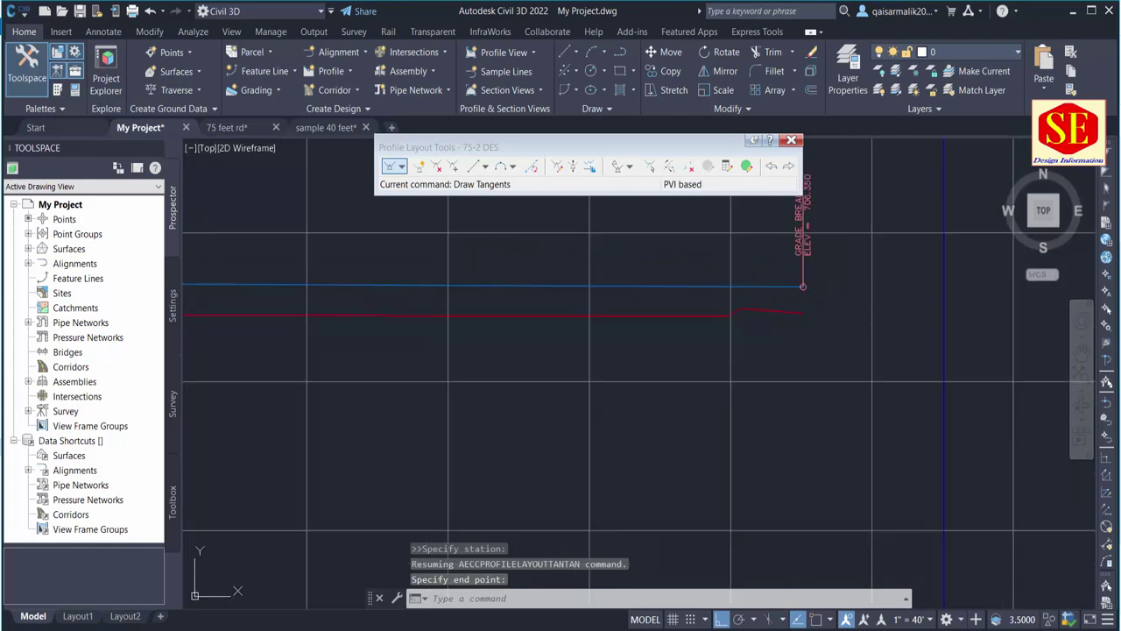
scroll(846, 248, "up", 2)
scroll(786, 290, "up", 2)
scroll(785, 263, "up", 3)
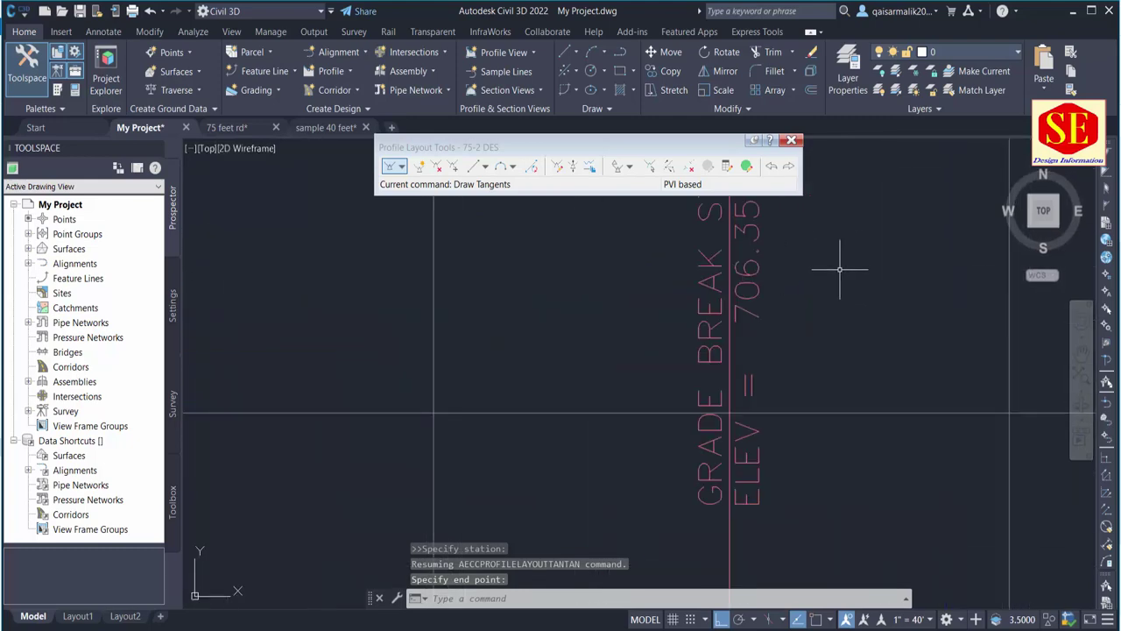
scroll(839, 269, "down", 3)
scroll(849, 271, "down", 2)
middle_click_drag(854, 275, 428, 318)
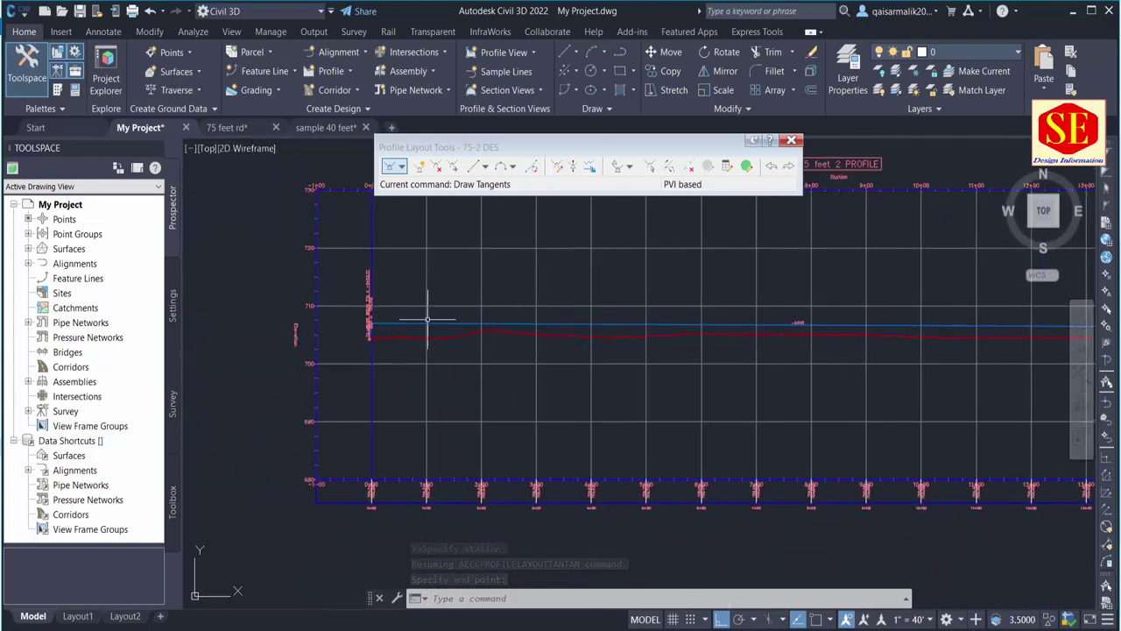
scroll(394, 298, "up", 3)
scroll(343, 251, "up", 2)
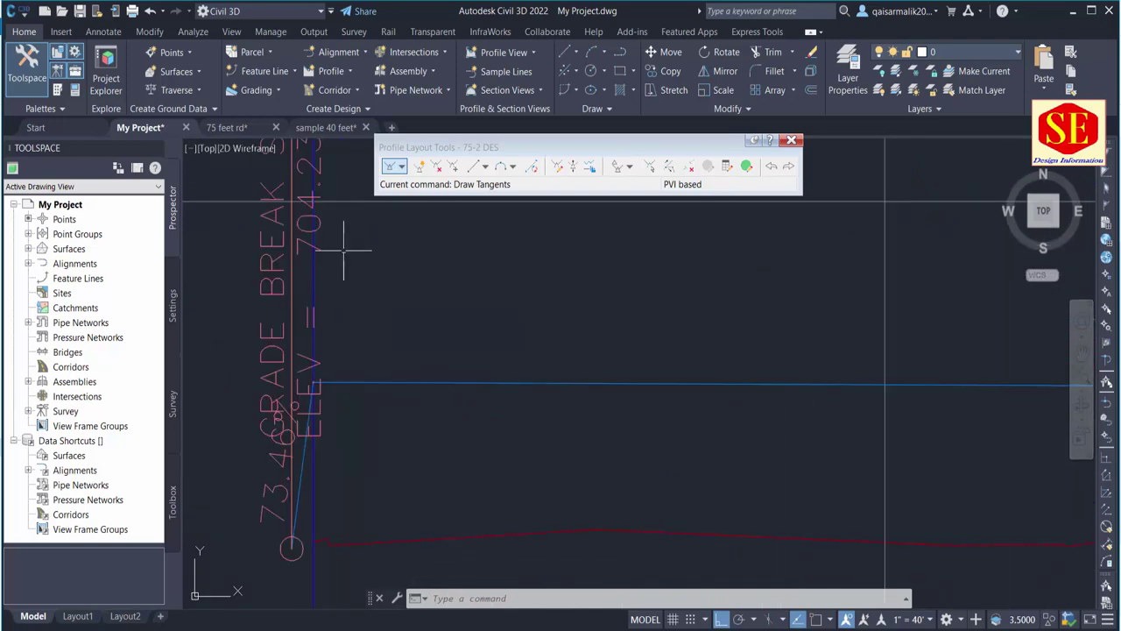
scroll(338, 306, "down", 2)
scroll(621, 342, "down", 3)
scroll(622, 342, "up", 2)
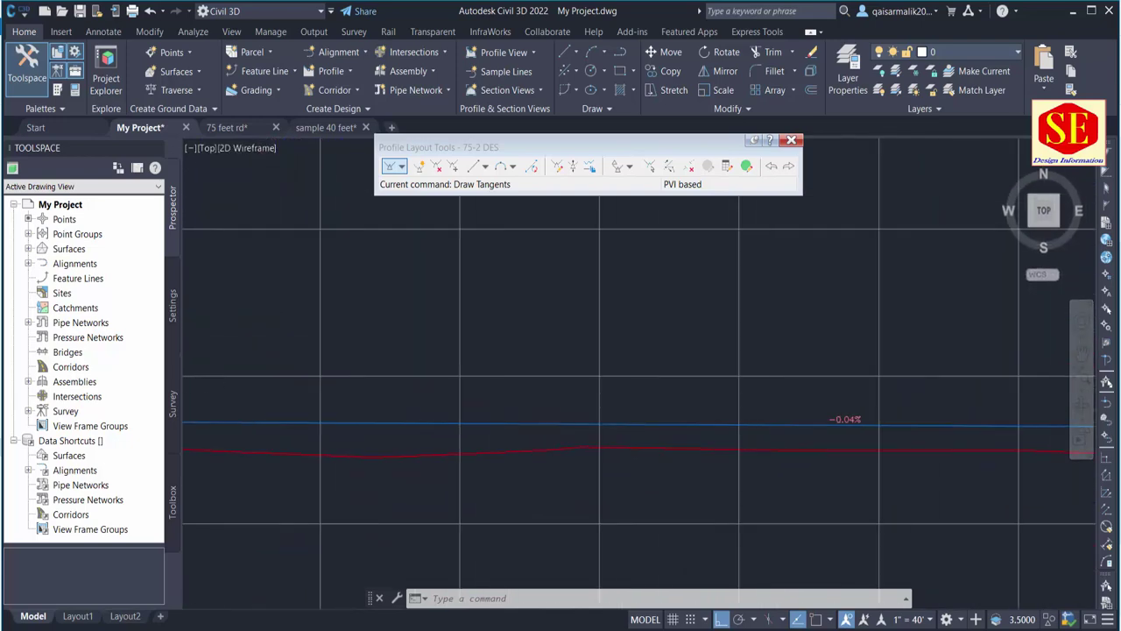
scroll(935, 419, "up", 3)
scroll(737, 431, "down", 3)
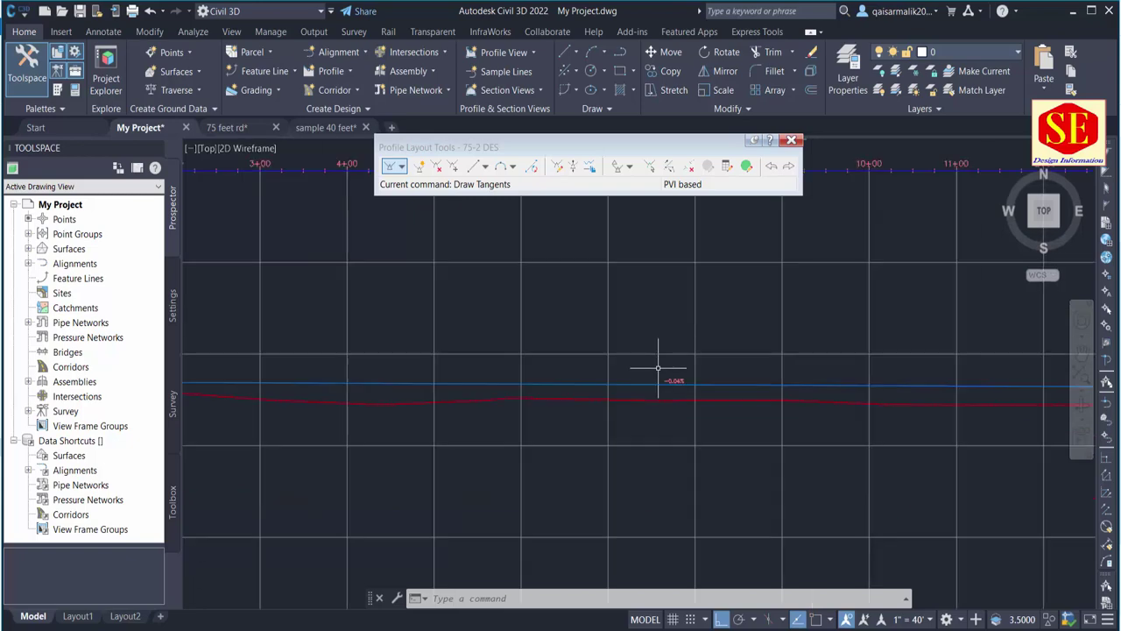
scroll(663, 375, "down", 2)
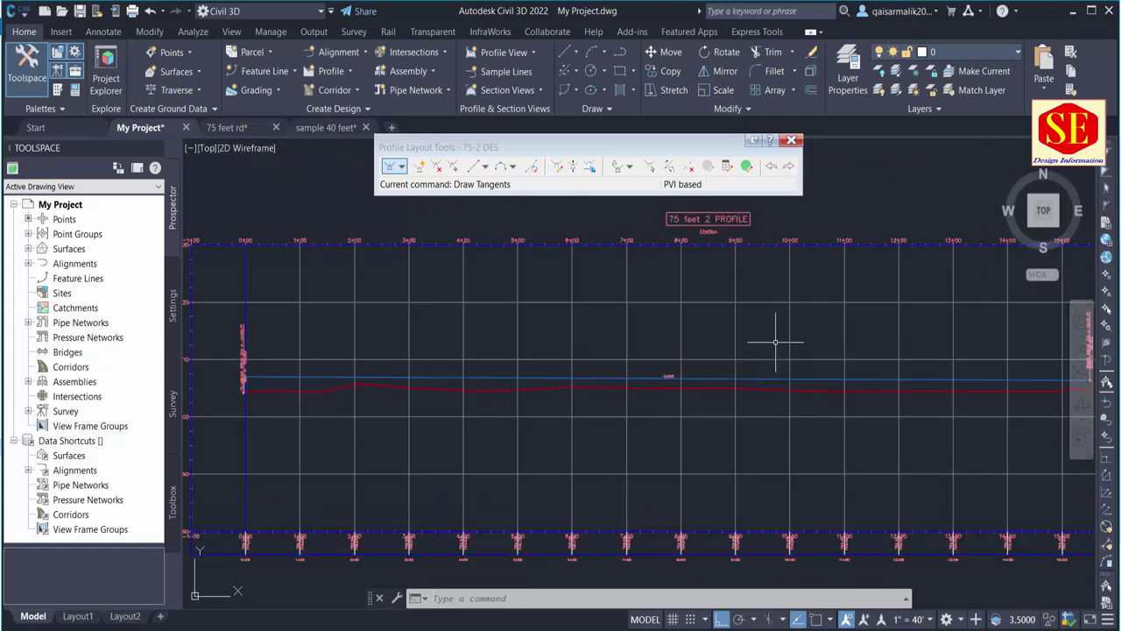
scroll(749, 544, "down", 2)
key("Escape")
key("Escape")
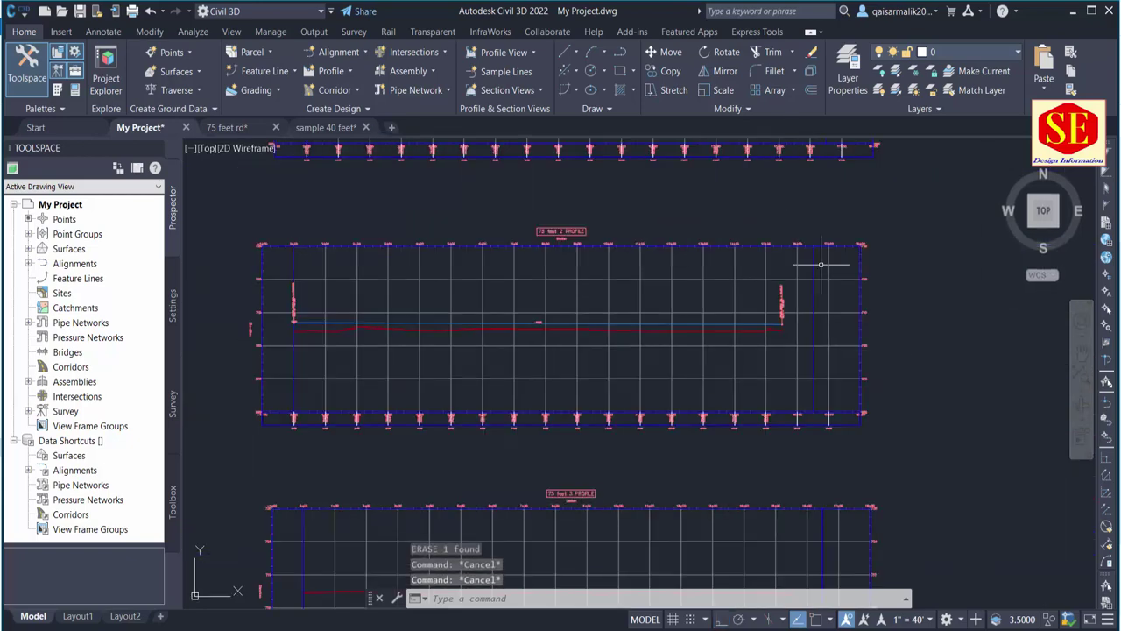
Pan and zoom to bring the stacked 75-feet profile views into view.
scroll(870, 368, "down", 3)
scroll(442, 352, "up", 6)
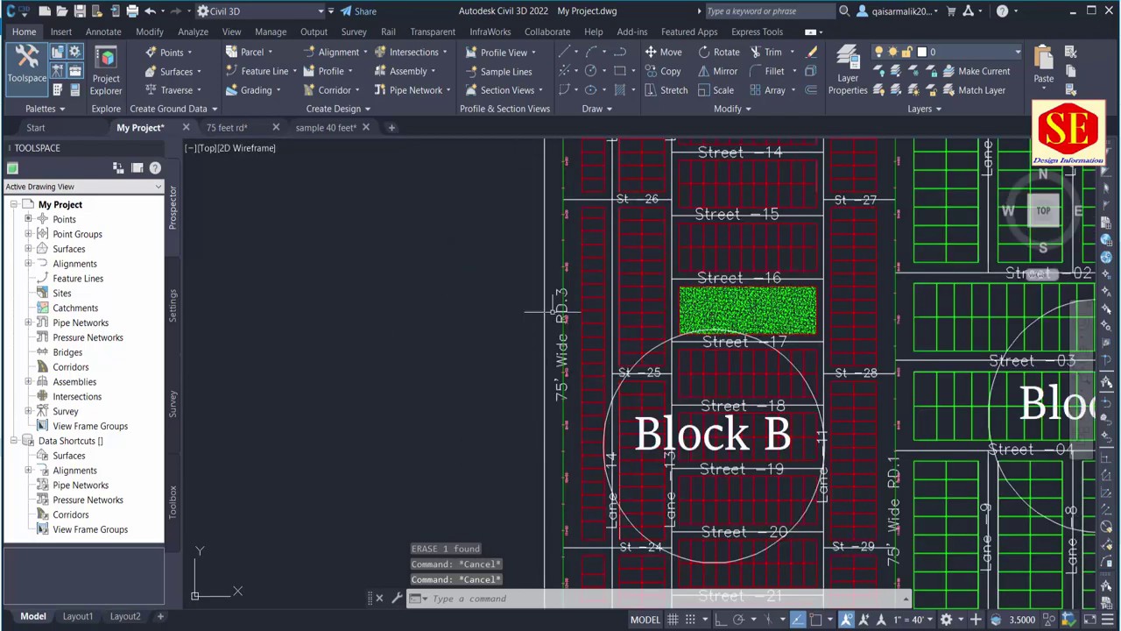
scroll(648, 350, "down", 4)
scroll(575, 170, "up", 4)
scroll(651, 333, "up", 3)
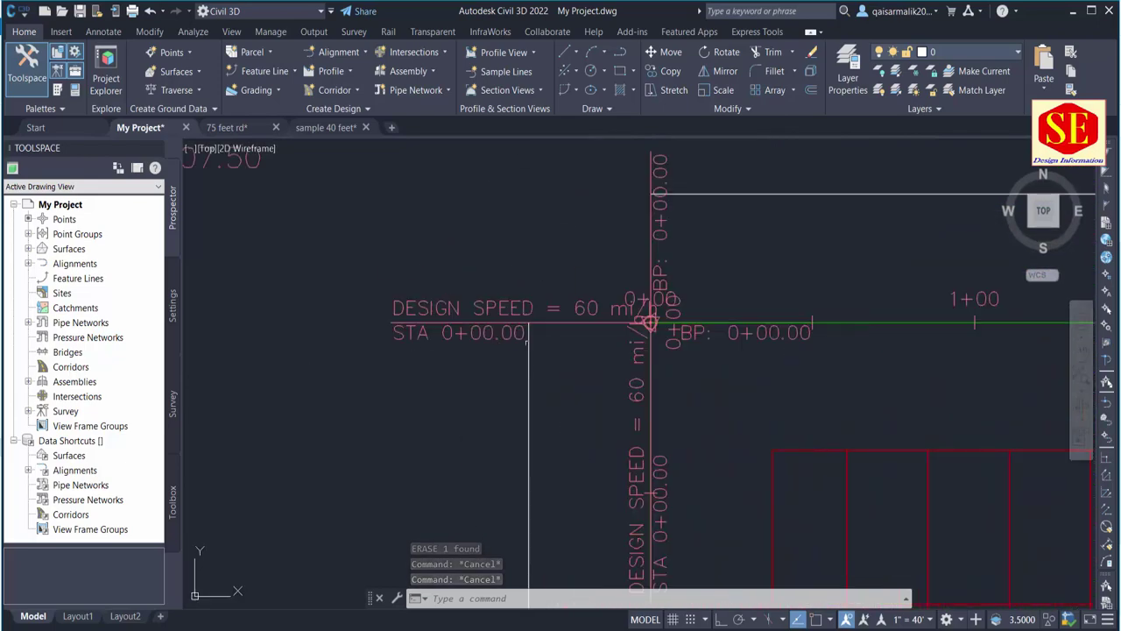
scroll(546, 307, "down", 4)
scroll(526, 289, "up", 1)
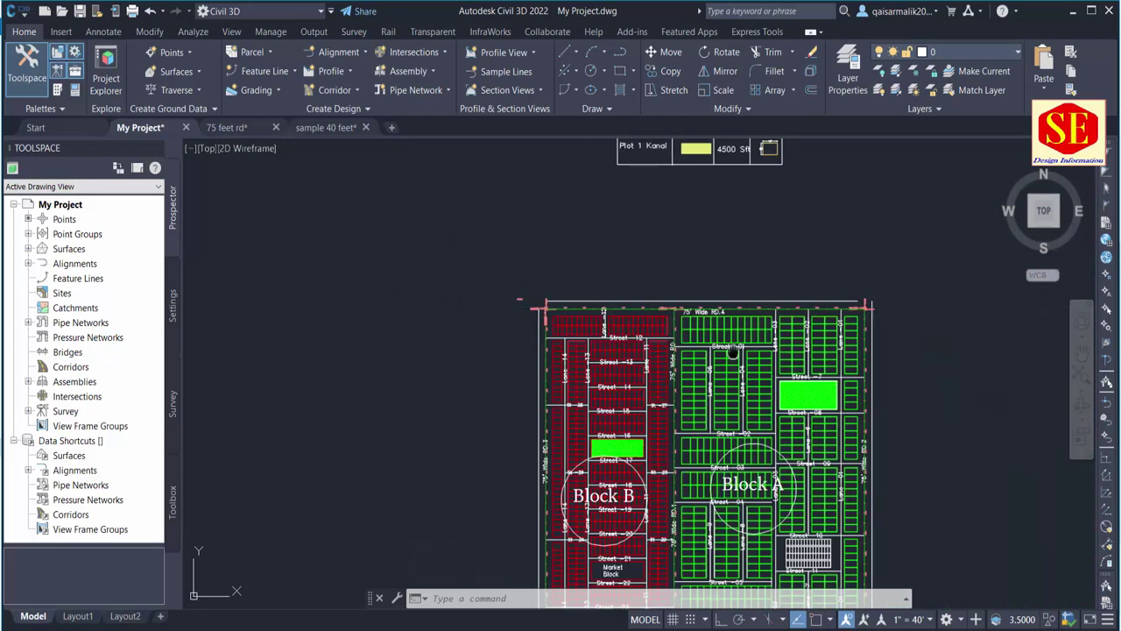
mouse_move(788, 368)
middle_mouse_down()
mouse_move(511, 256)
mouse_move(543, 262)
middle_mouse_up()
scroll(759, 324, "up", 4)
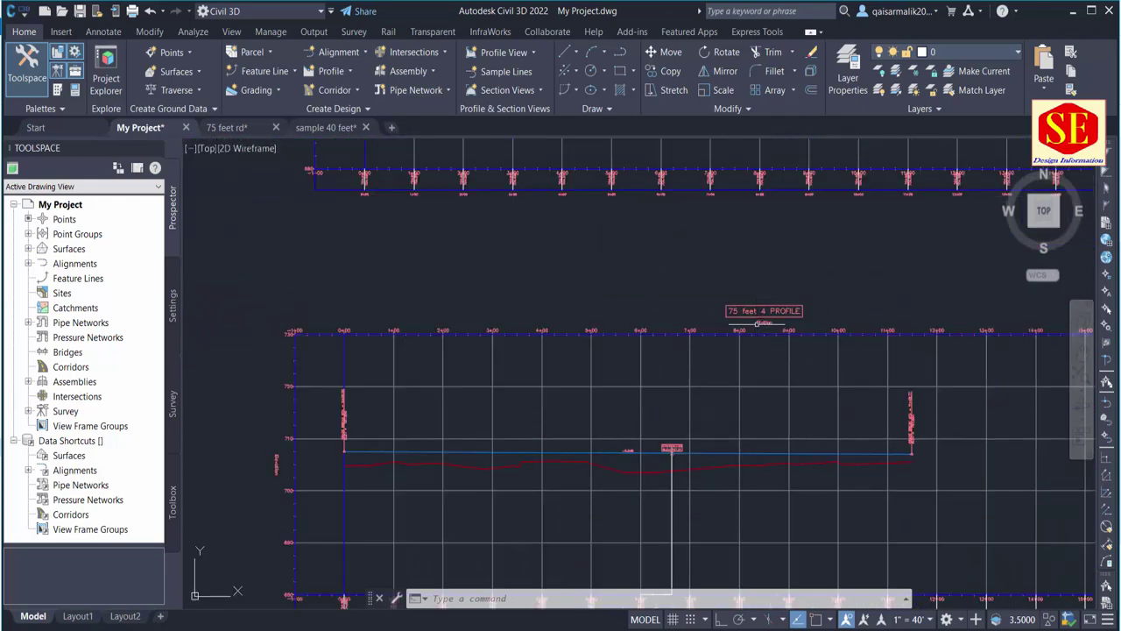
scroll(371, 430, "up", 4)
scroll(306, 351, "up", 2)
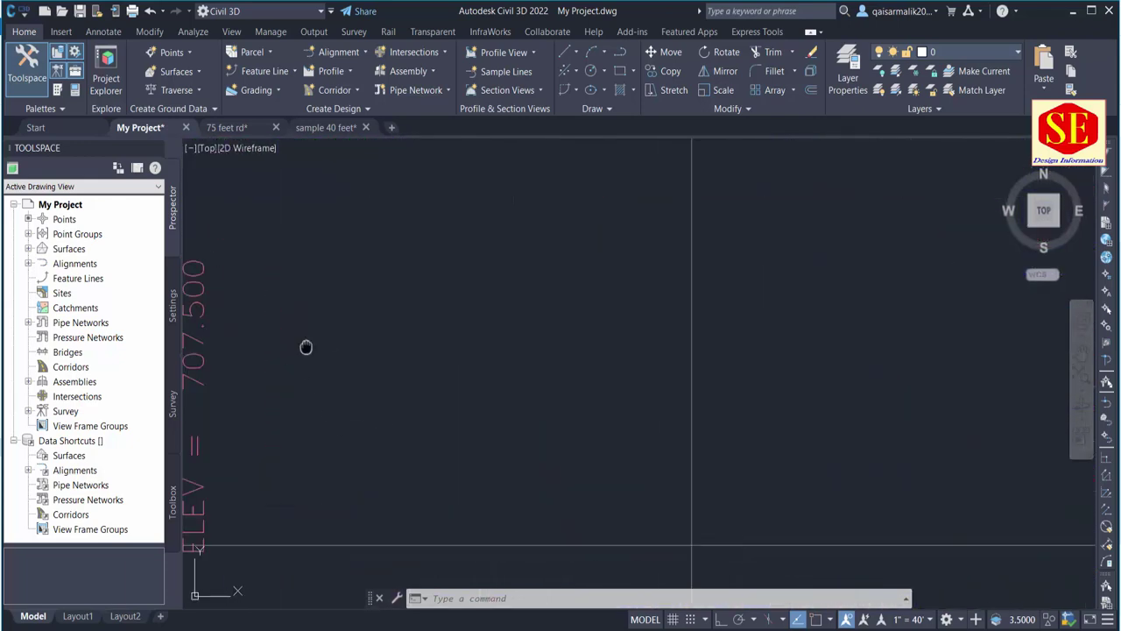
scroll(549, 344, "down", 5)
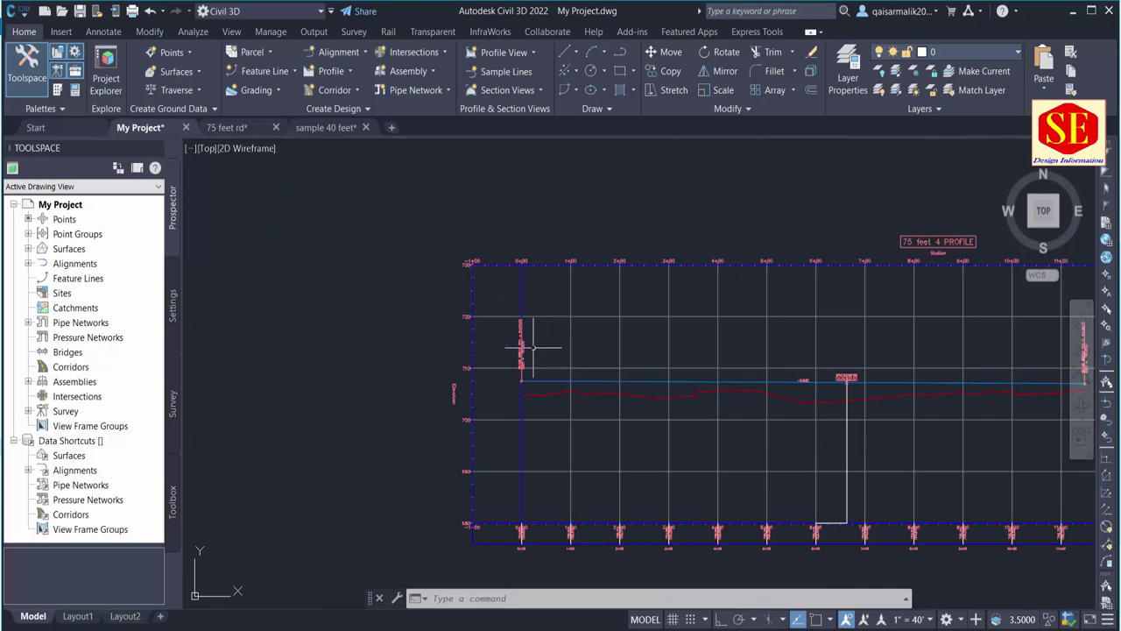
scroll(533, 348, "up", 3)
scroll(555, 340, "down", 4)
scroll(561, 339, "down", 2)
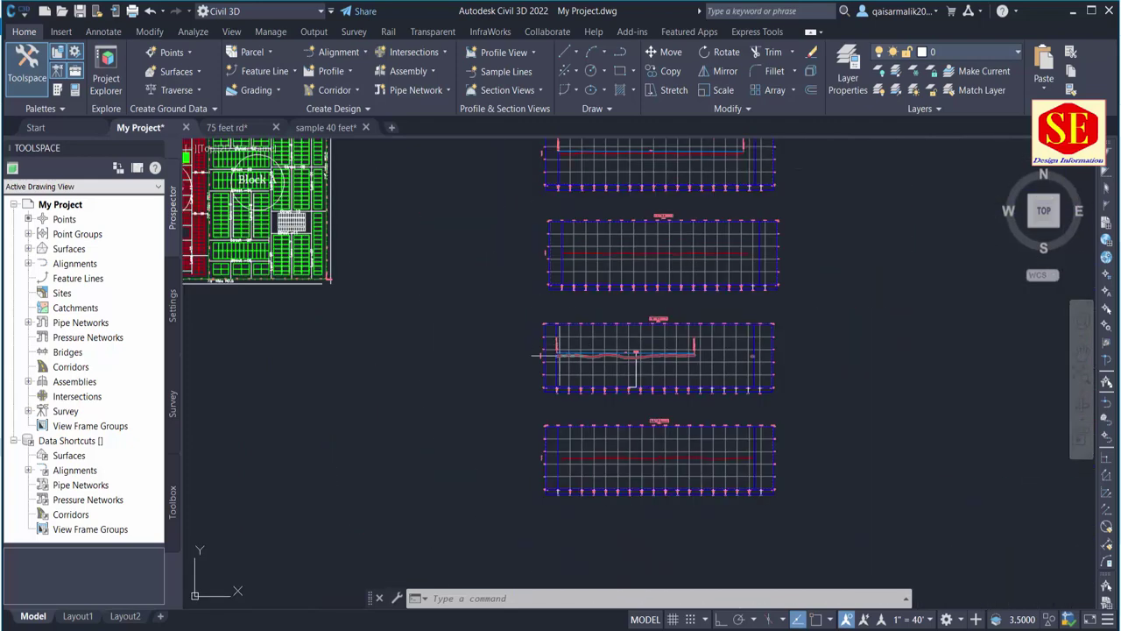
Create a design profile named 75-3 DES on the 75 feet 3 profile view.
left_click(334, 74)
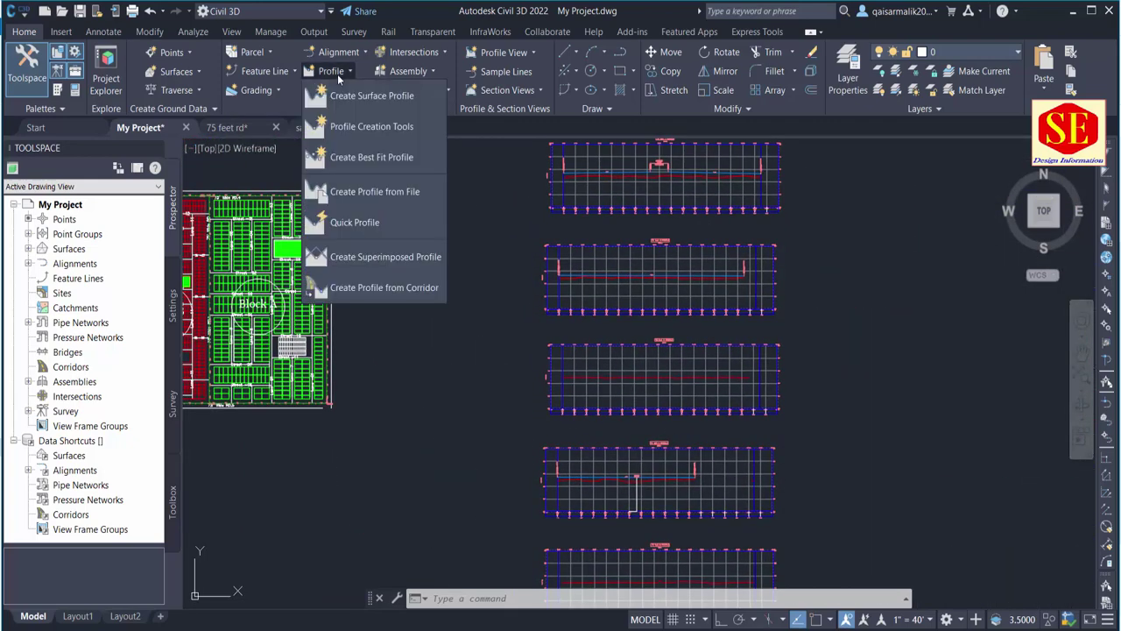
left_click(364, 130)
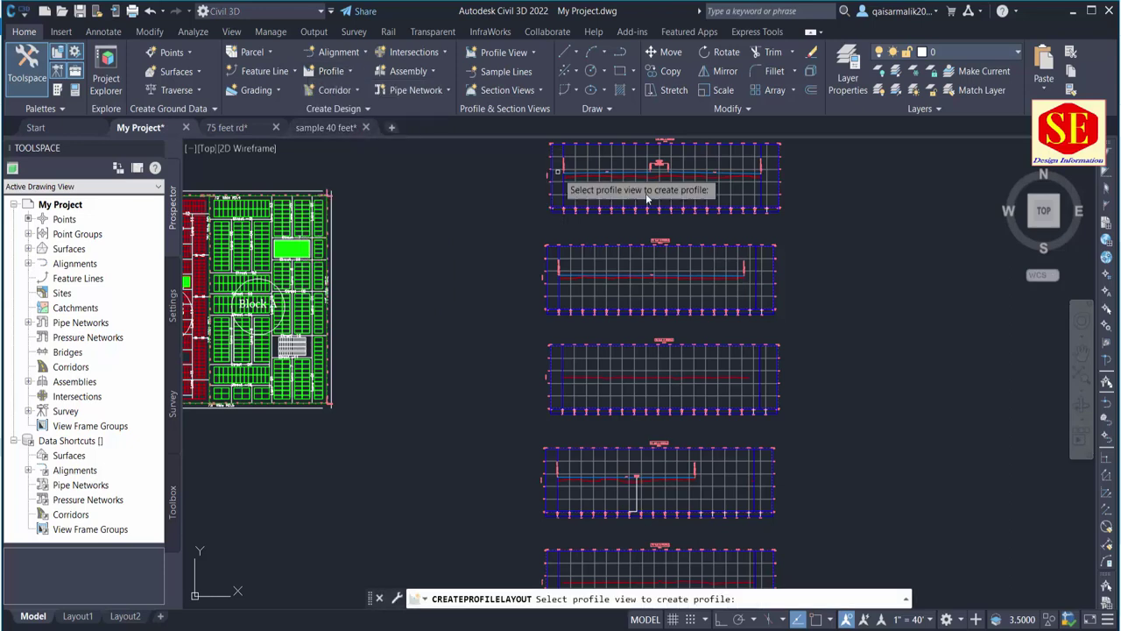
scroll(658, 330, "up", 5)
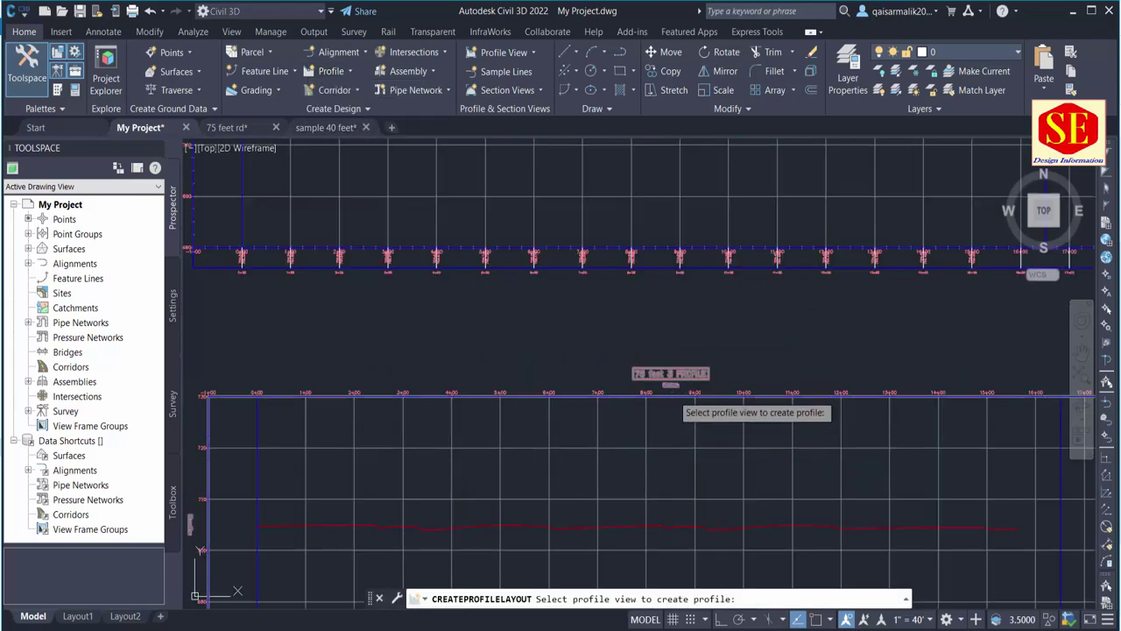
scroll(668, 394, "up", 1)
scroll(668, 394, "up", 1)
left_click(666, 397)
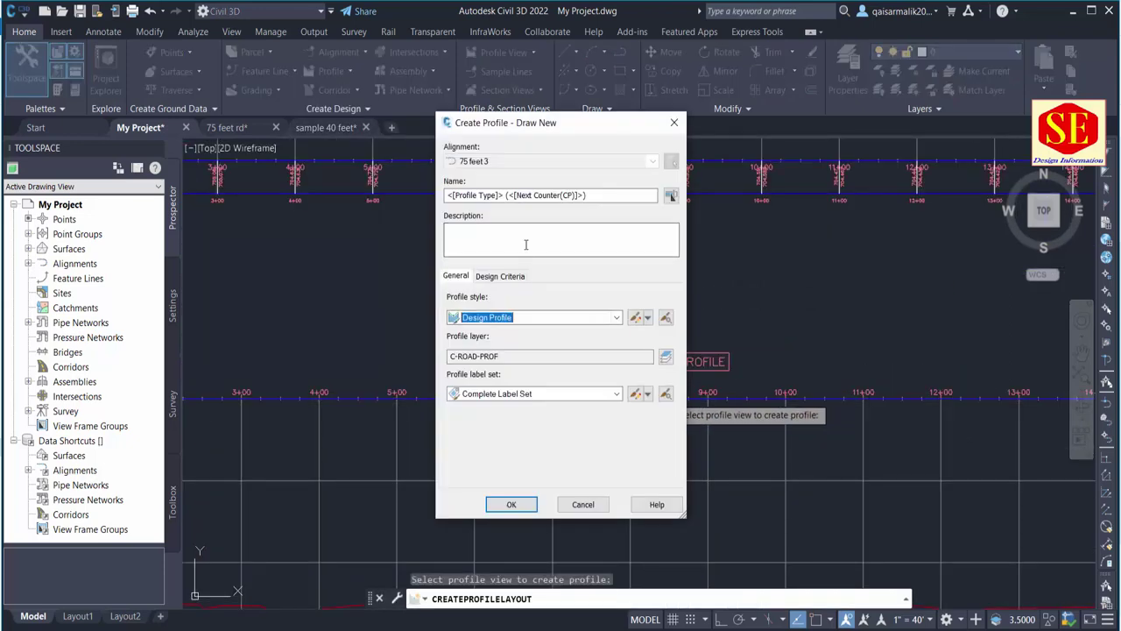
type("75-3 DES")
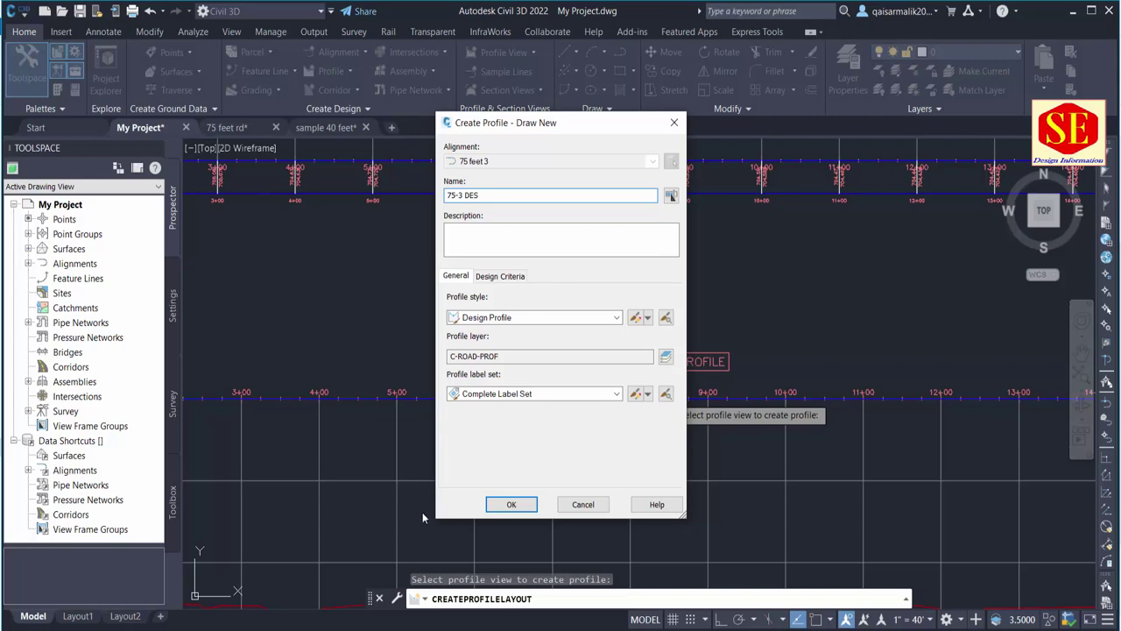
left_click(510, 504)
Start tangents without curves using PSE station-elevation input on 75 feet 3, confirming object snaps.
left_click(402, 166)
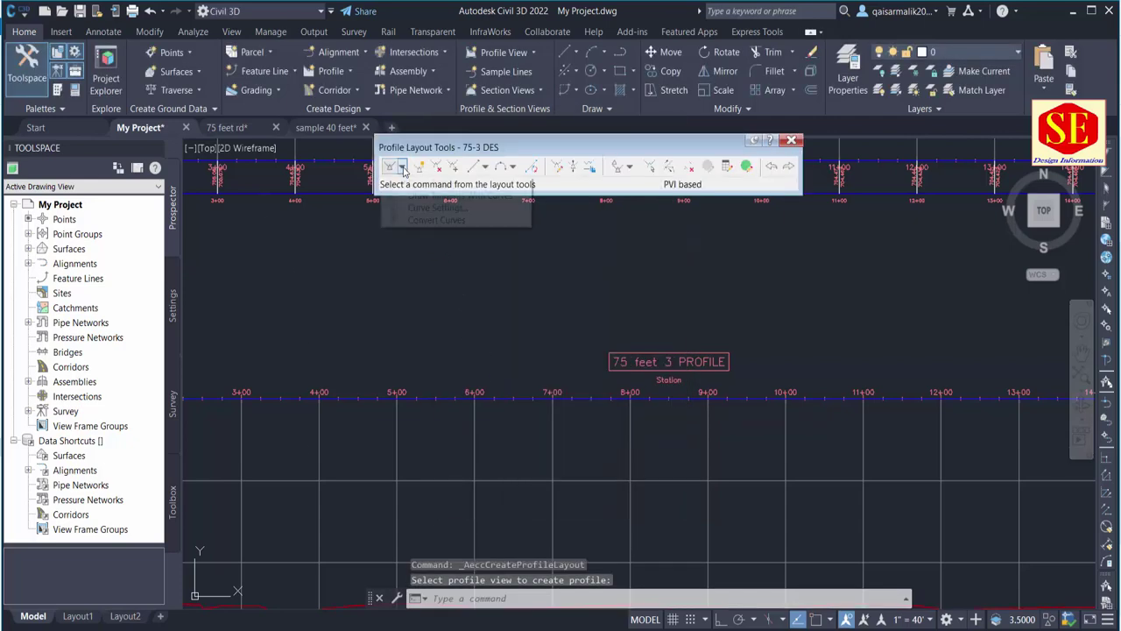
left_click(420, 183)
scroll(490, 307, "down", 5)
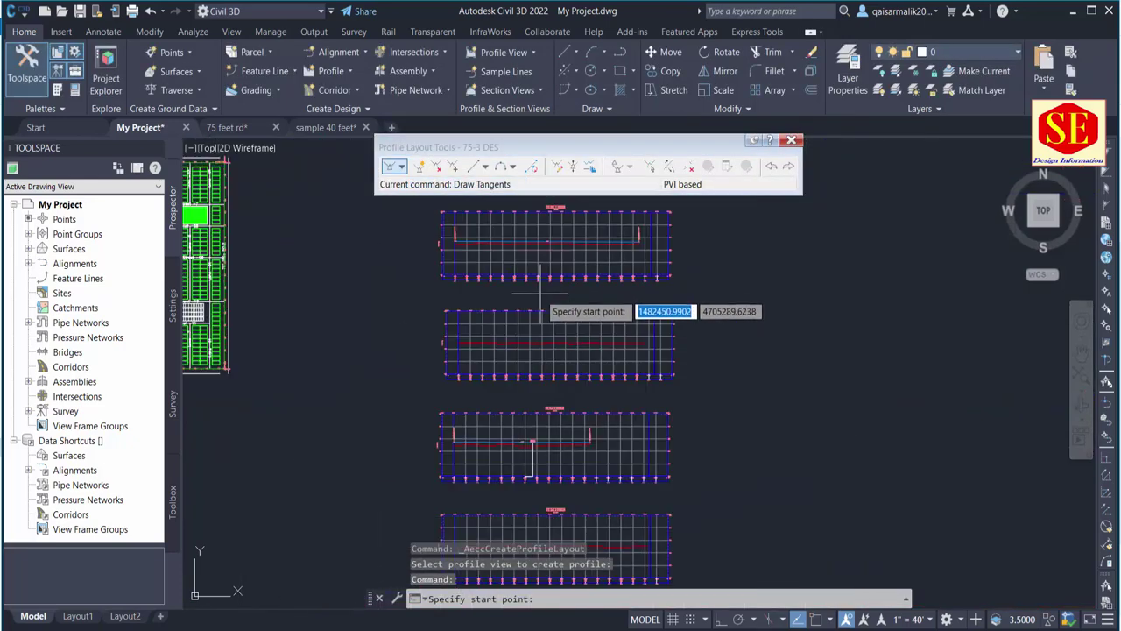
scroll(468, 331, "up", 5)
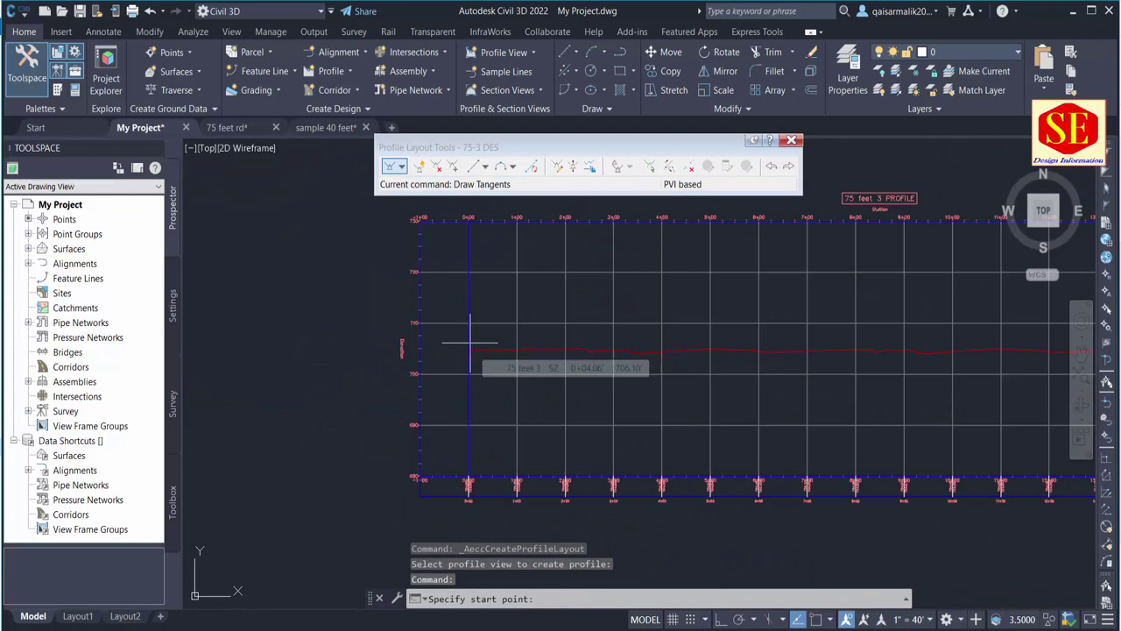
type("'pse")
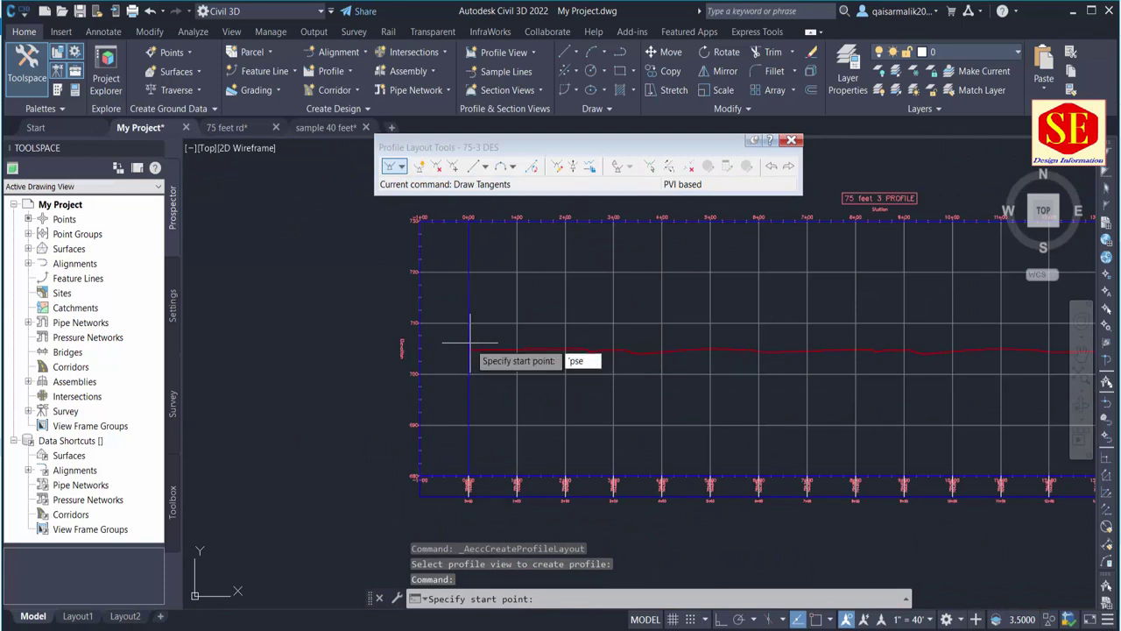
key("Return")
left_click(473, 340)
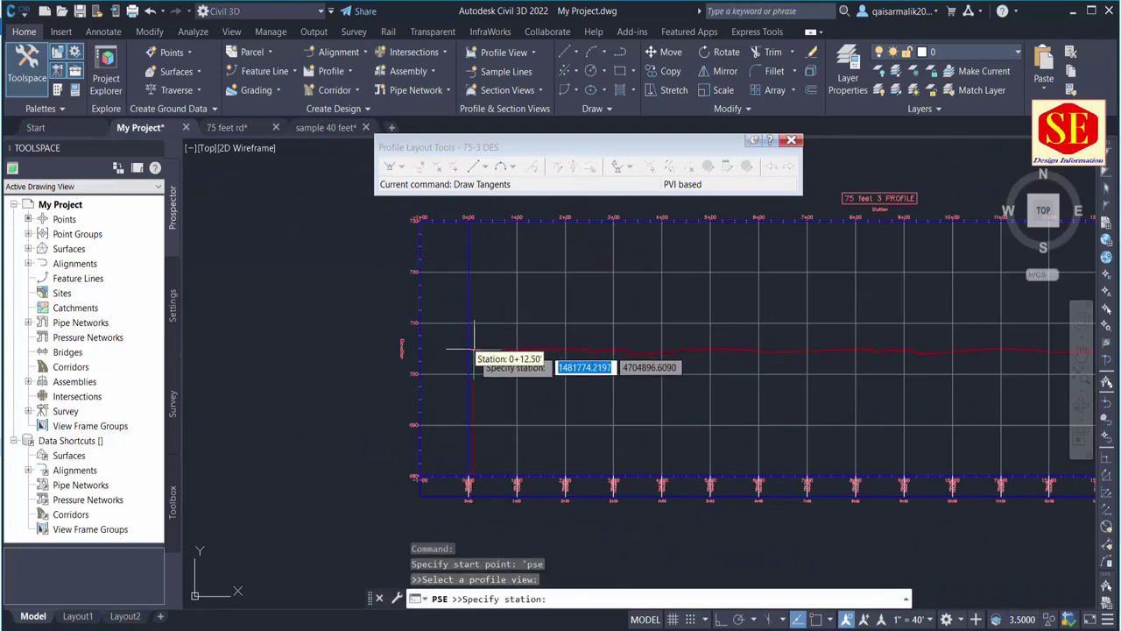
scroll(473, 331, "up", 2)
scroll(467, 333, "up", 2)
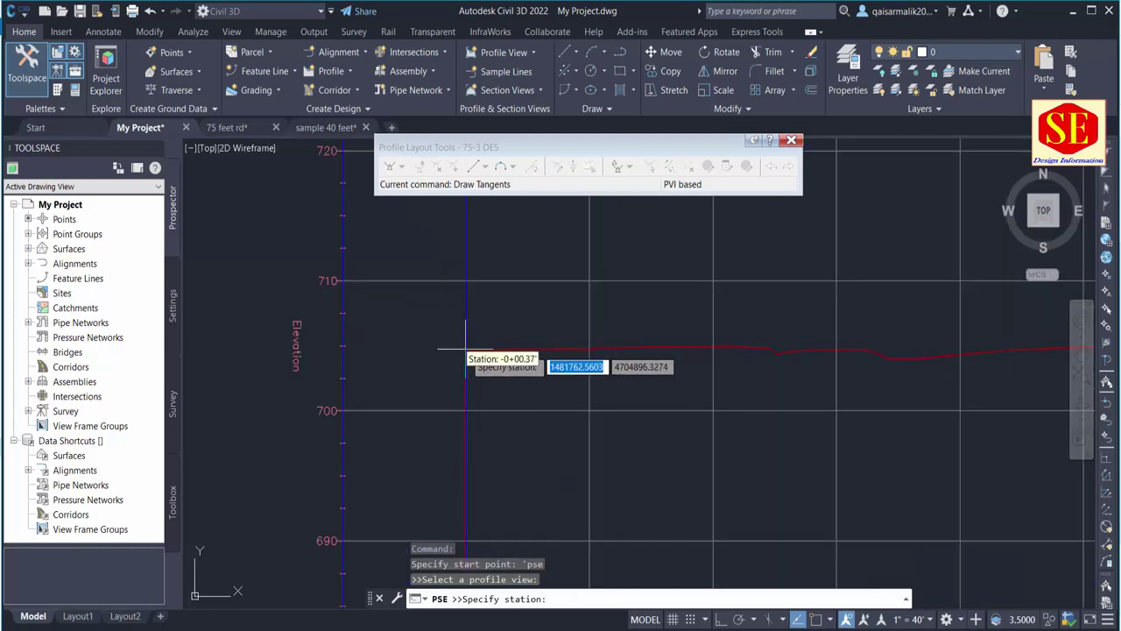
type("'os")
key("Return")
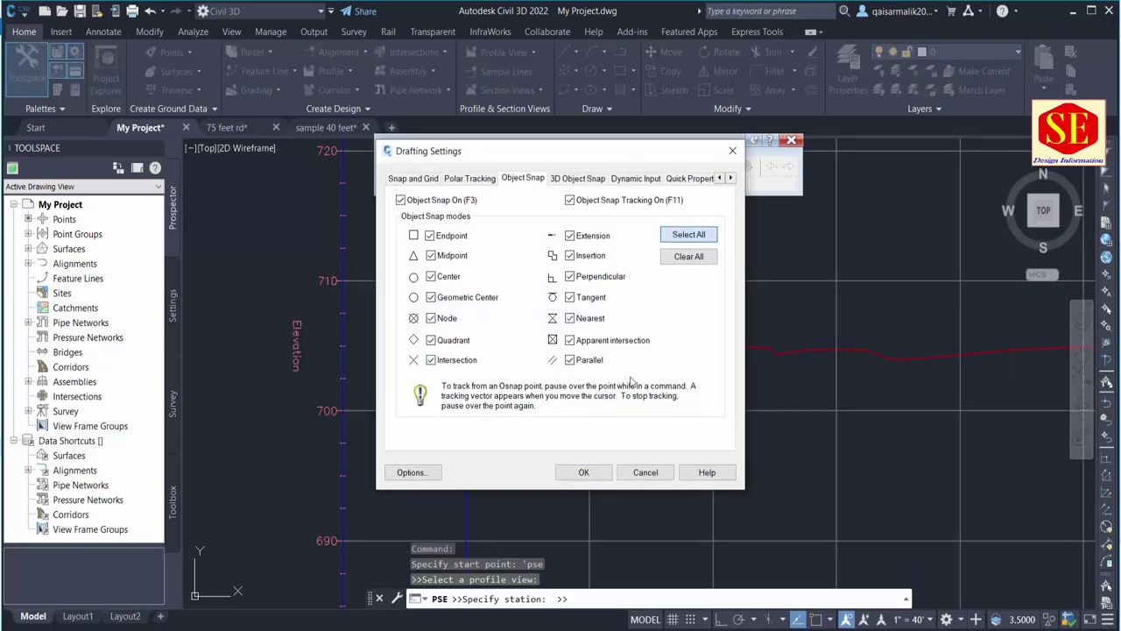
left_click(579, 474)
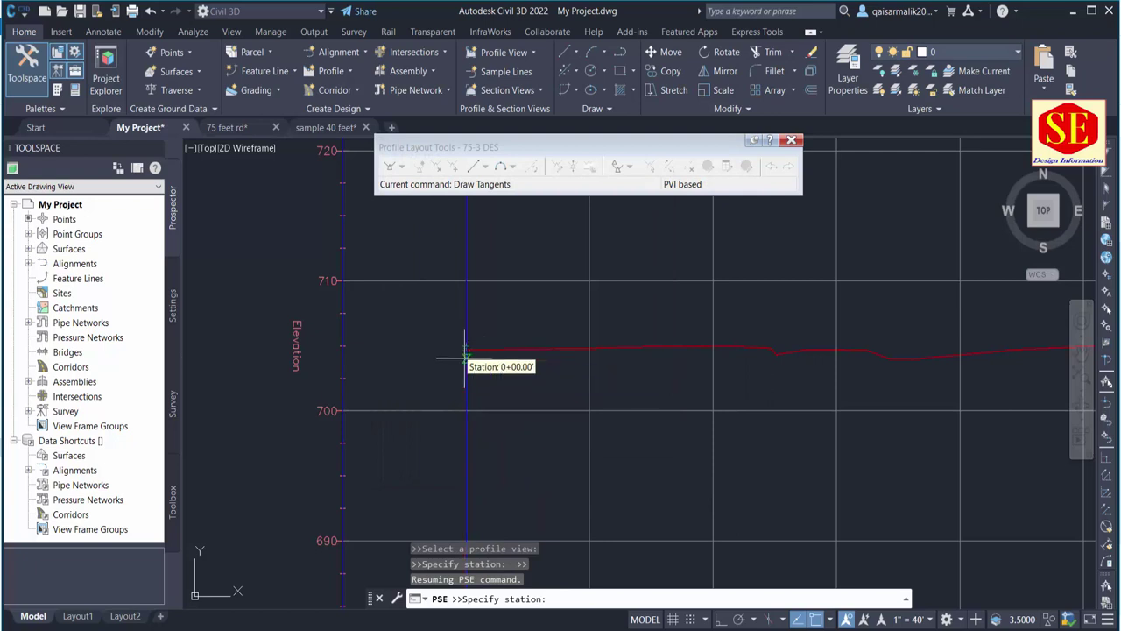
Draw the tangent from station 0+00.00 at 707.50 to 15+61.85 at elevation 707.
left_click(471, 320)
scroll(465, 315, "up", 2)
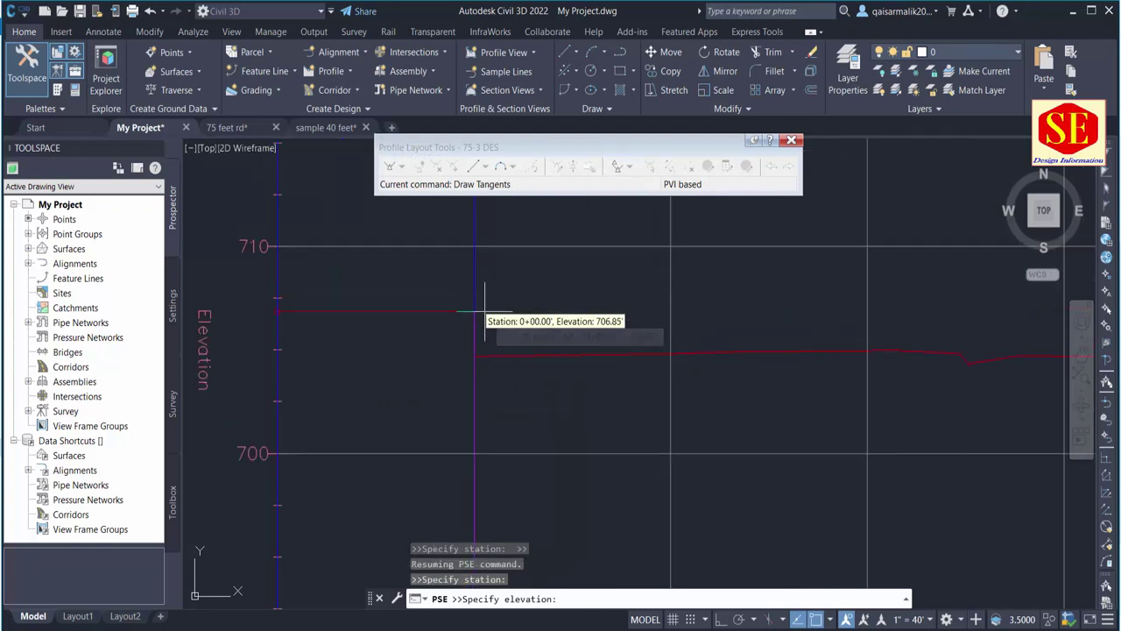
type("707.5")
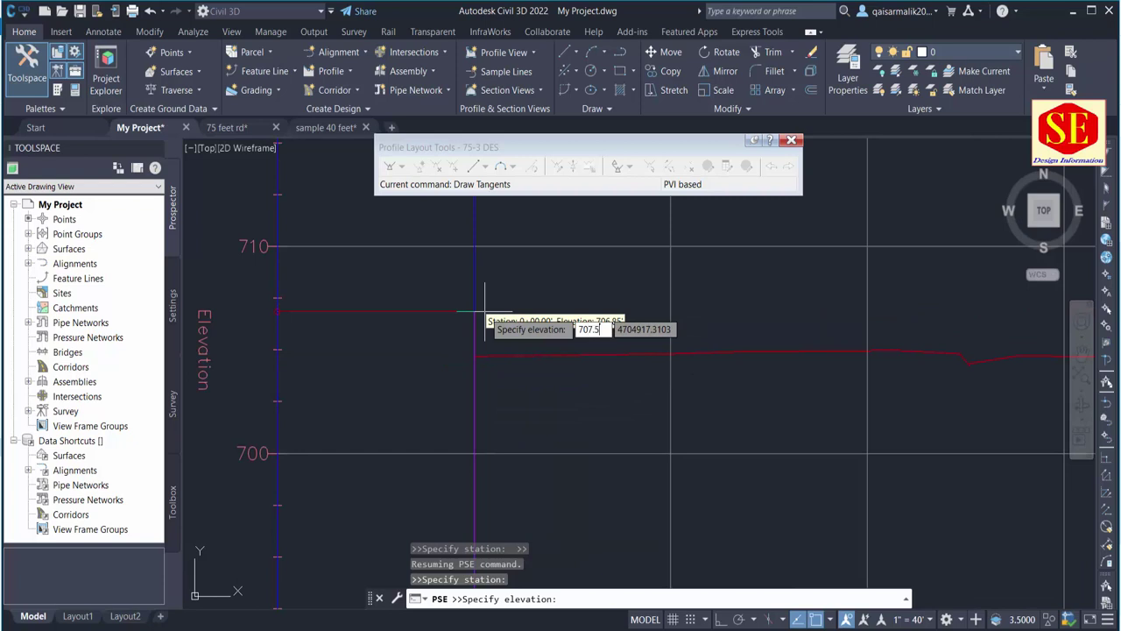
key("Return")
scroll(864, 250, "down", 3)
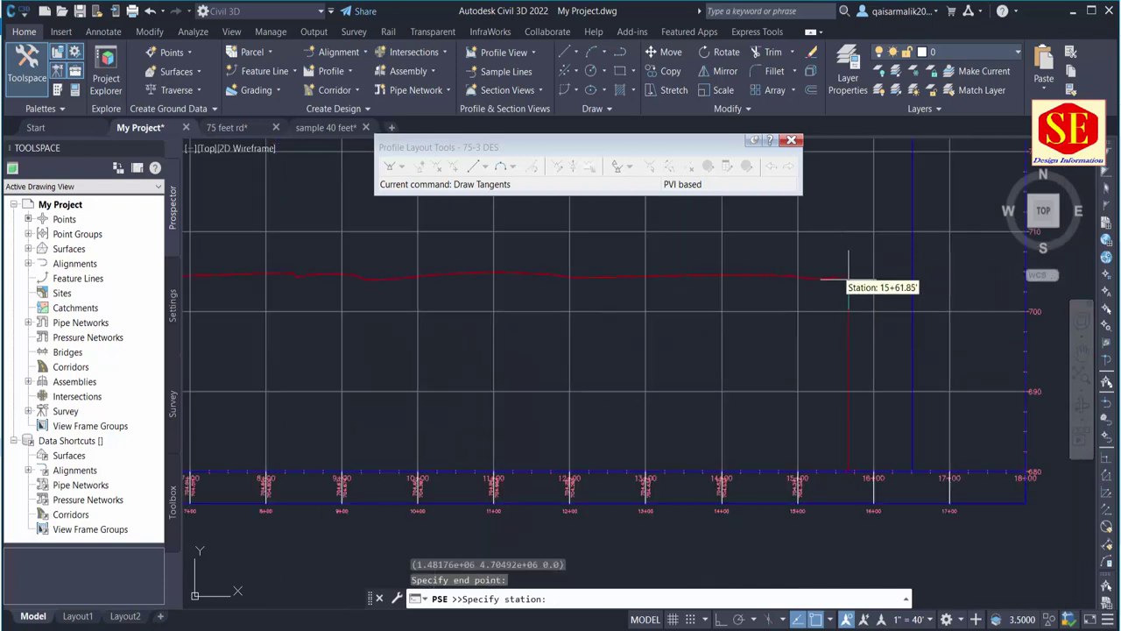
scroll(850, 288, "up", 3)
left_click(833, 254)
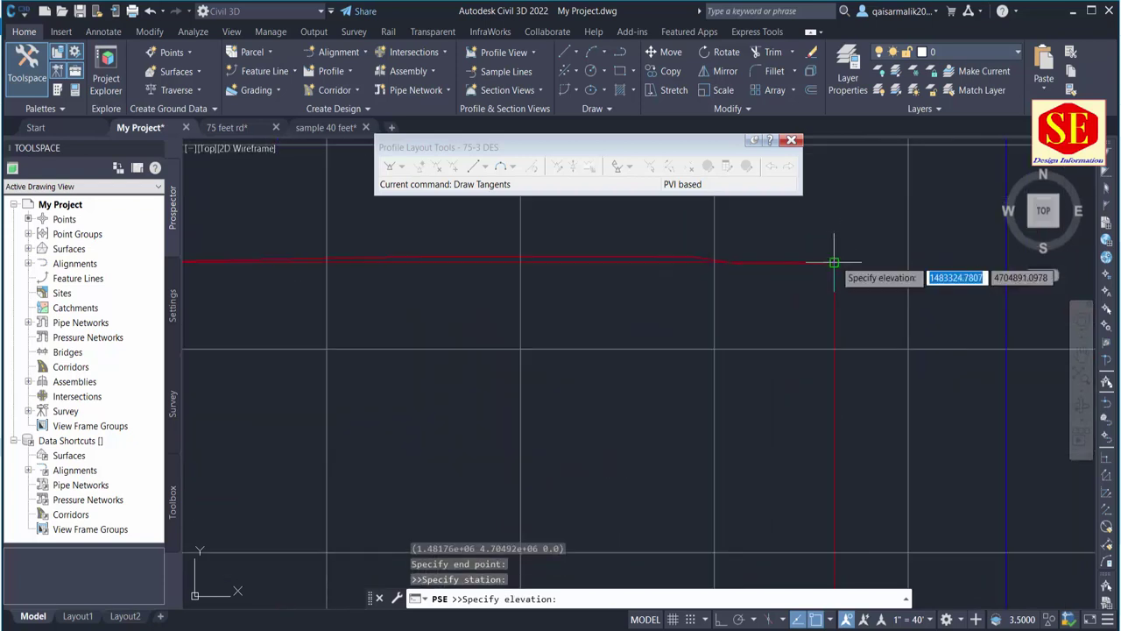
type("7")
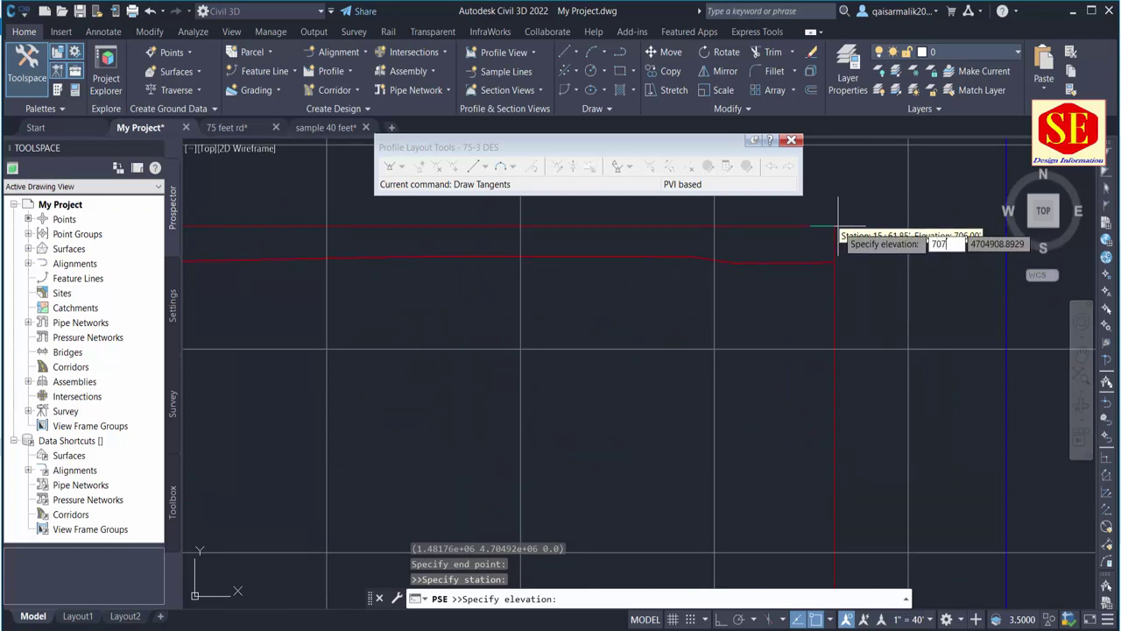
key("Return")
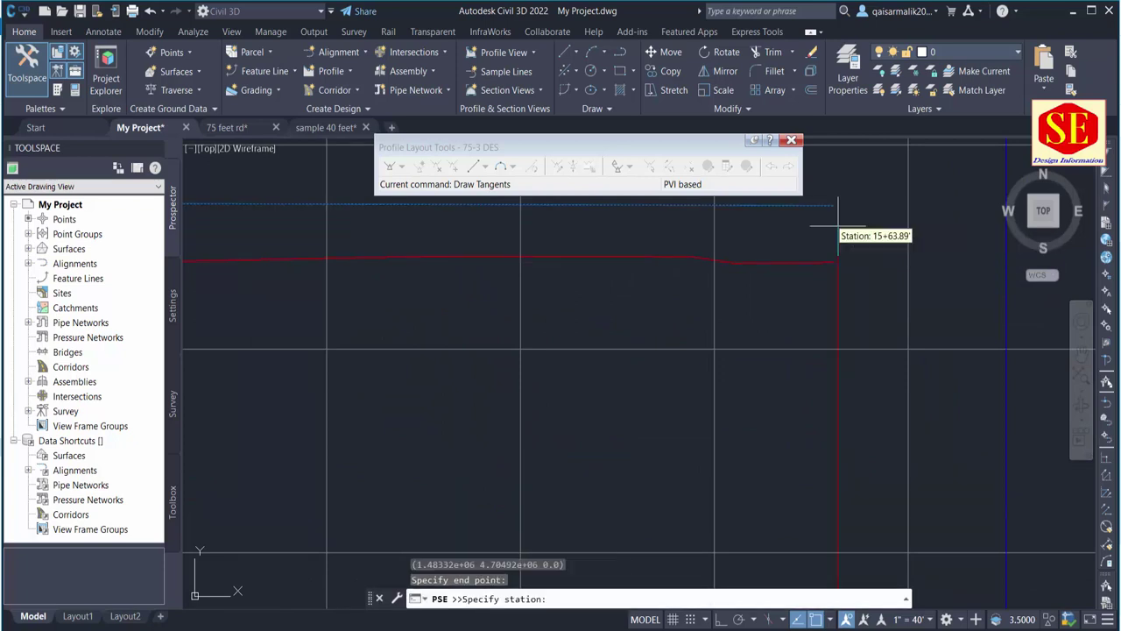
key("Escape")
key("Return")
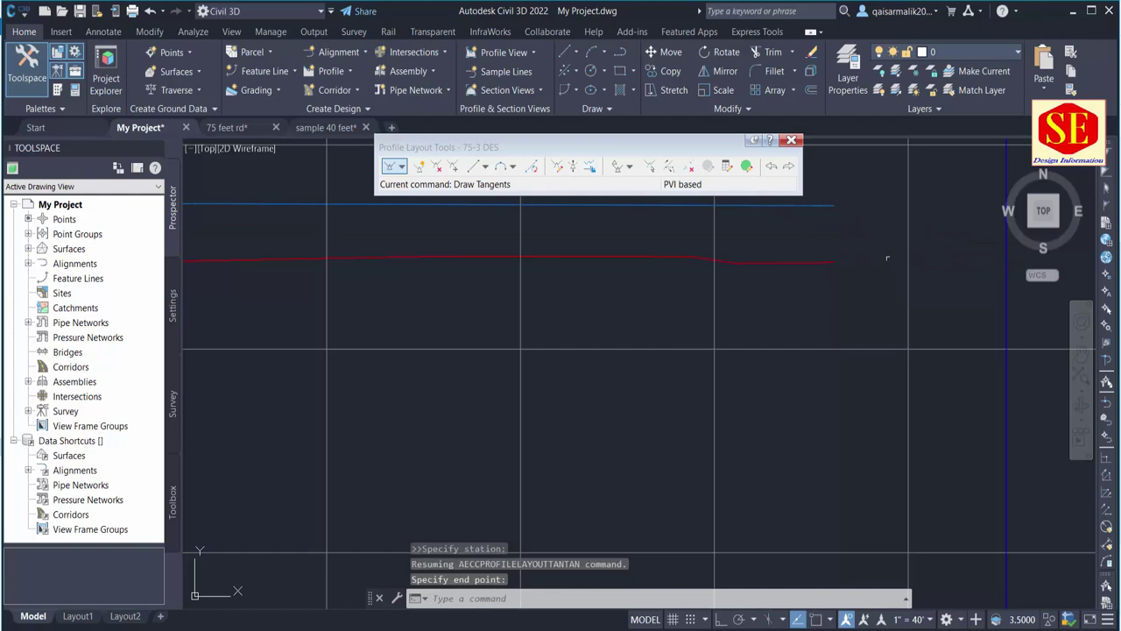
scroll(879, 243, "down", 3)
Select the Delete PI tool in the profile layout toolbar.
middle_click_drag(876, 240, 919, 358)
scroll(919, 357, "up", 5)
left_click(435, 165)
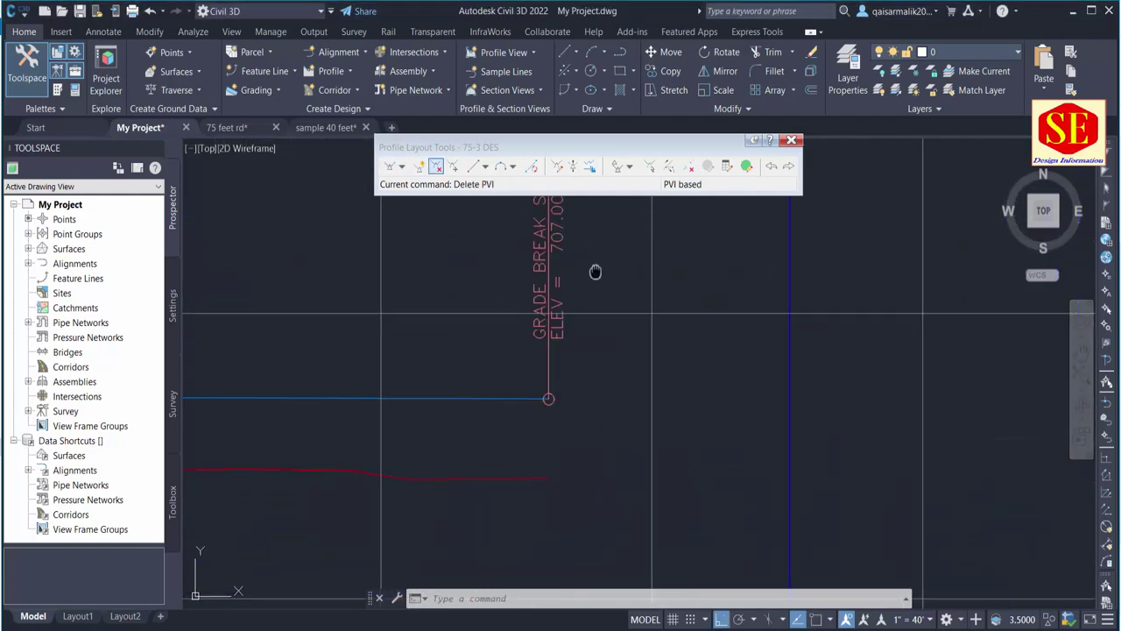
scroll(643, 294, "down", 3)
scroll(635, 306, "down", 3)
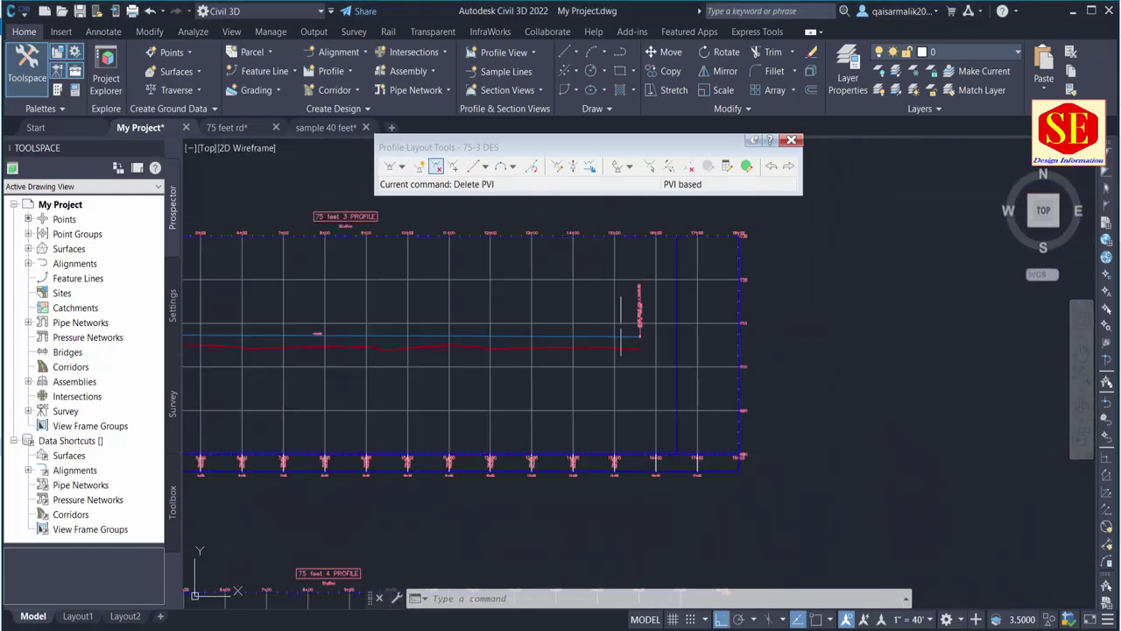
scroll(628, 320, "down", 2)
scroll(419, 349, "down", 5)
scroll(388, 345, "up", 3)
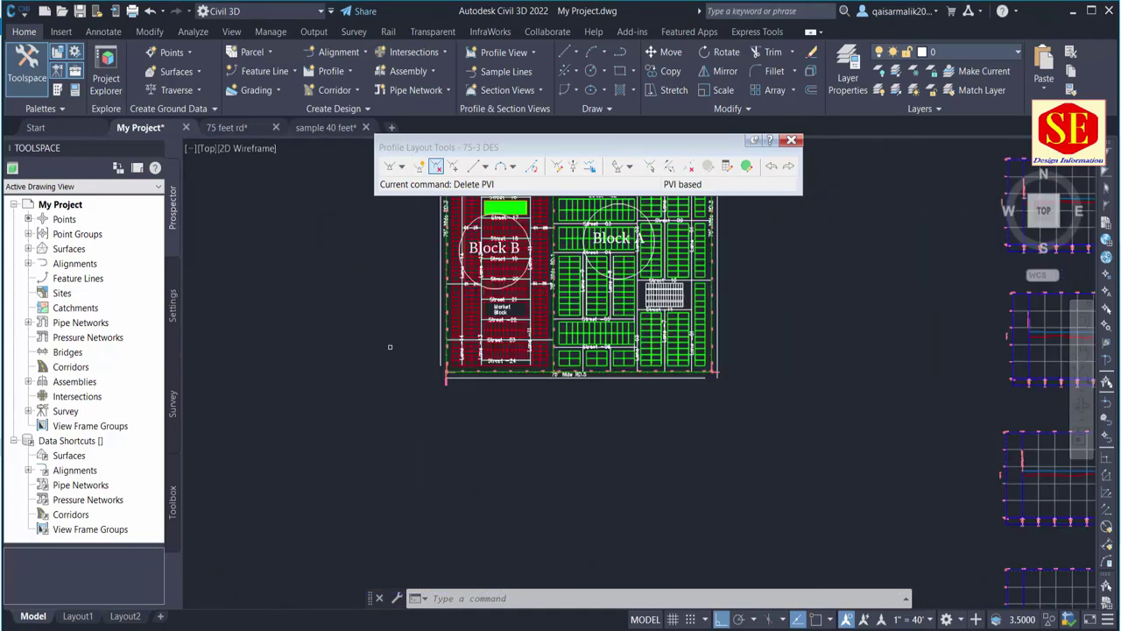
scroll(471, 289, "up", 2)
scroll(459, 278, "down", 3)
scroll(461, 277, "up", 4)
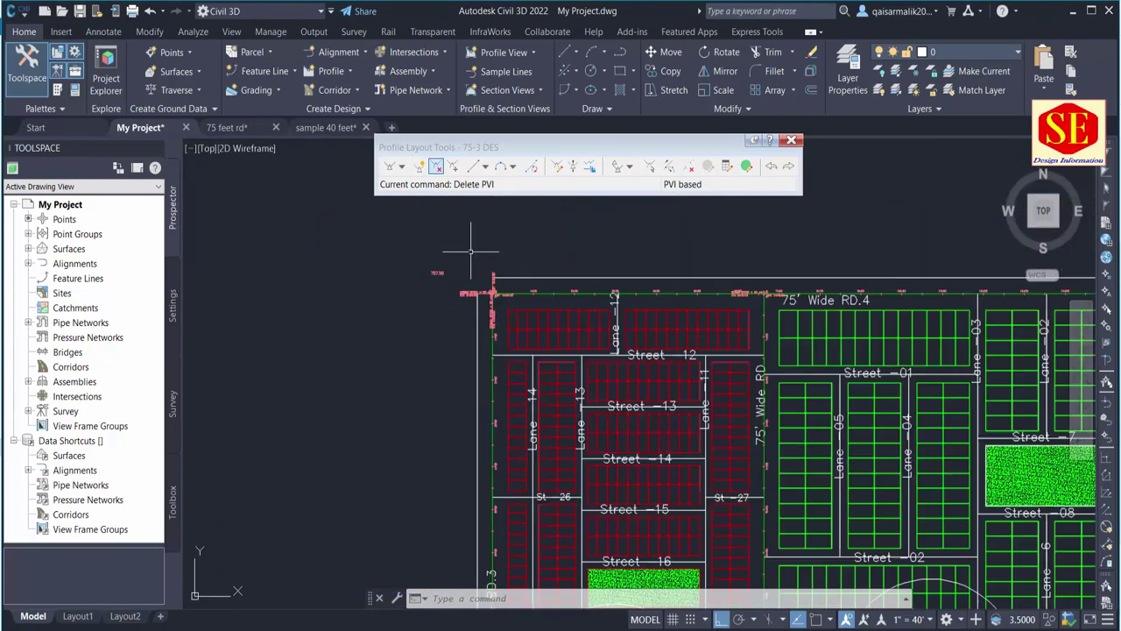
scroll(464, 272, "up", 2)
Try copying and then moving the 707.50 label, cancelling both attempts.
type("Co")
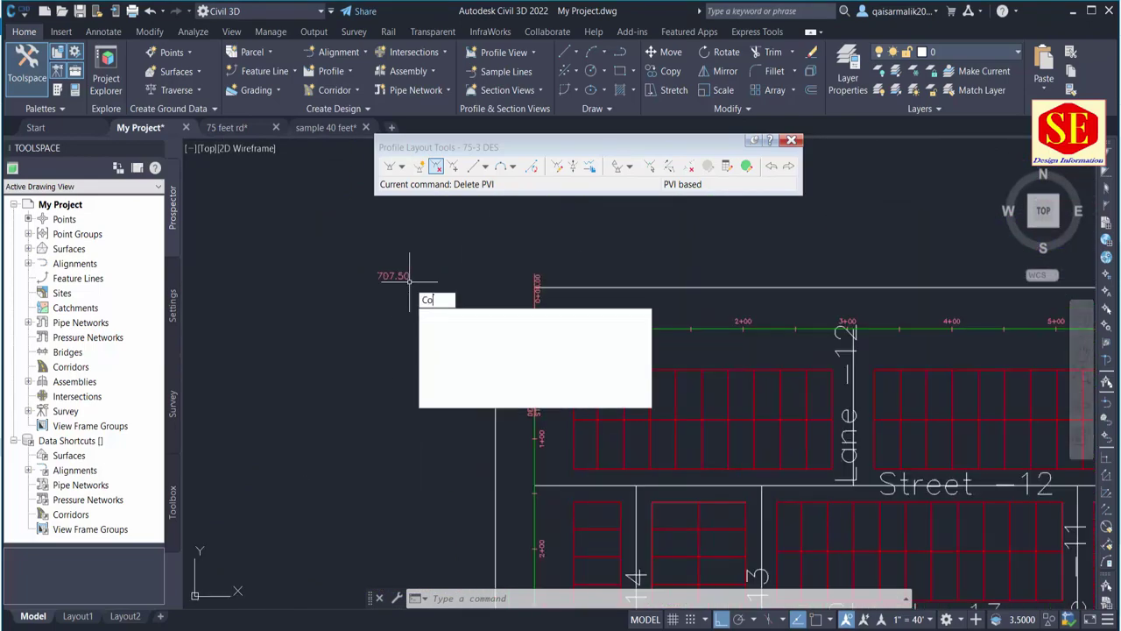
key("Return")
left_click(408, 280)
key("Return")
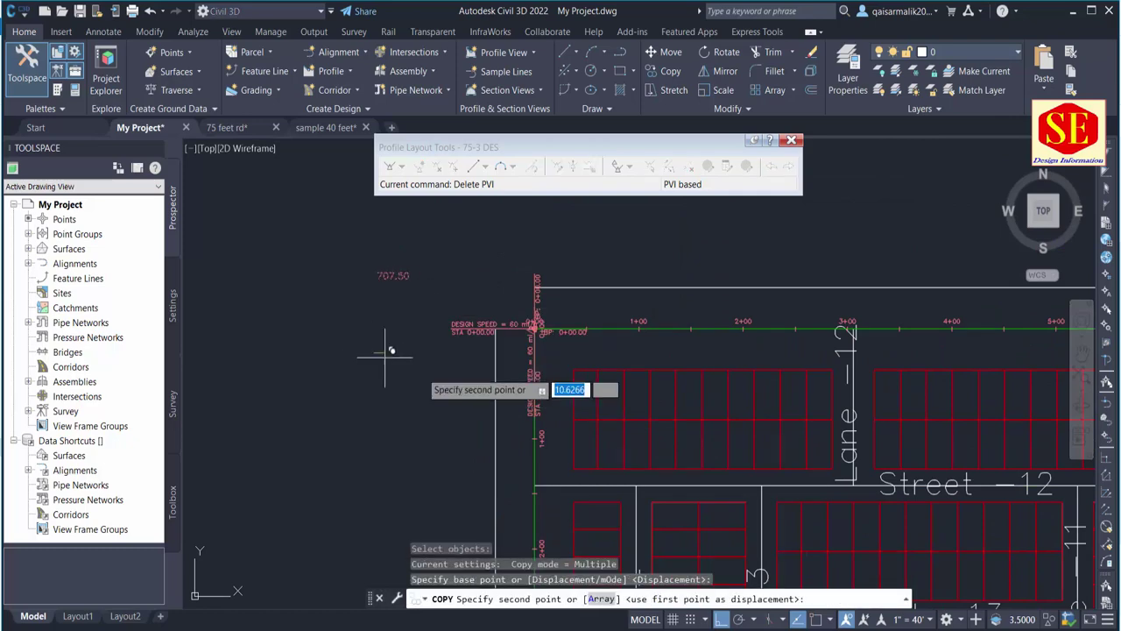
left_click(388, 318)
scroll(438, 323, "up", 3)
key("Escape")
scroll(409, 380, "down", 3)
scroll(350, 272, "up", 2)
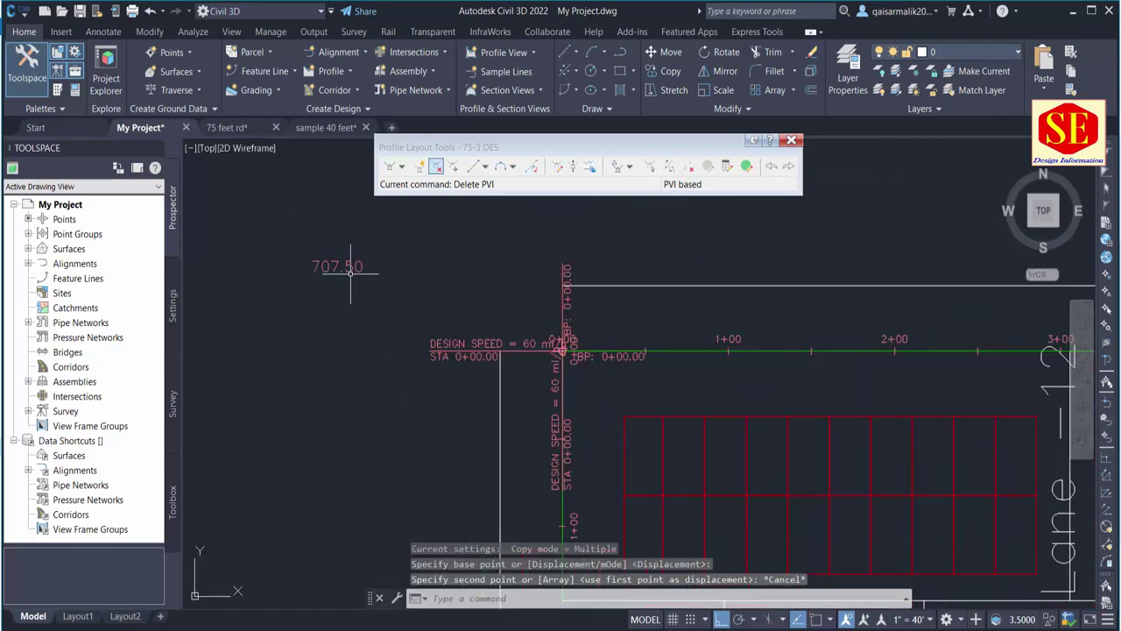
type("m")
key("Return")
key("Return")
left_click(300, 322)
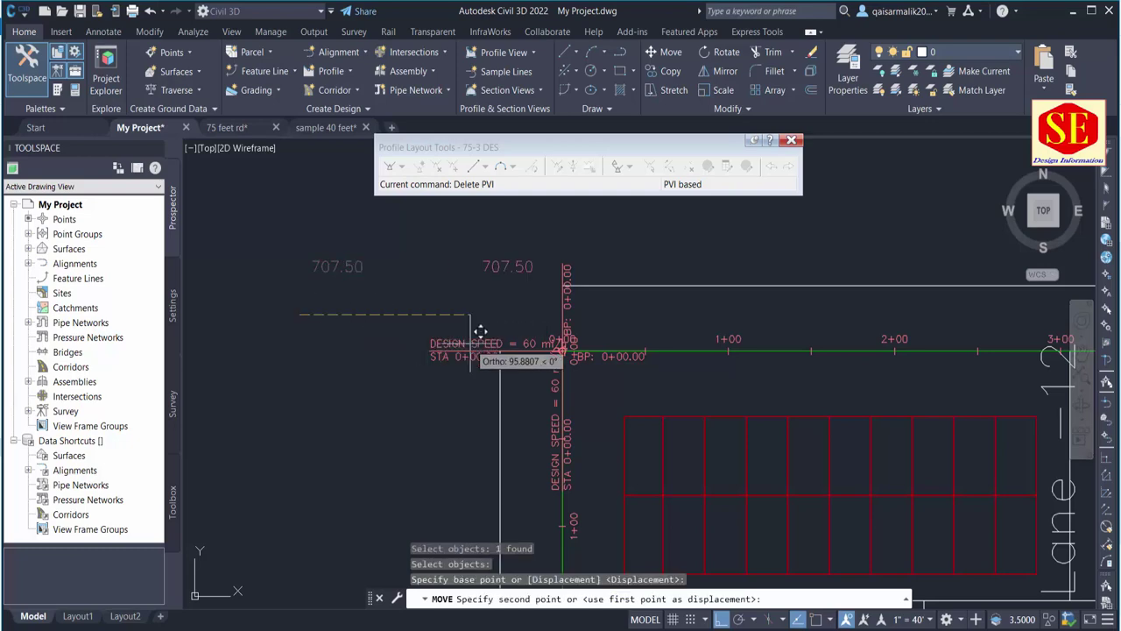
key("Escape")
scroll(466, 415, "down", 2)
type("co")
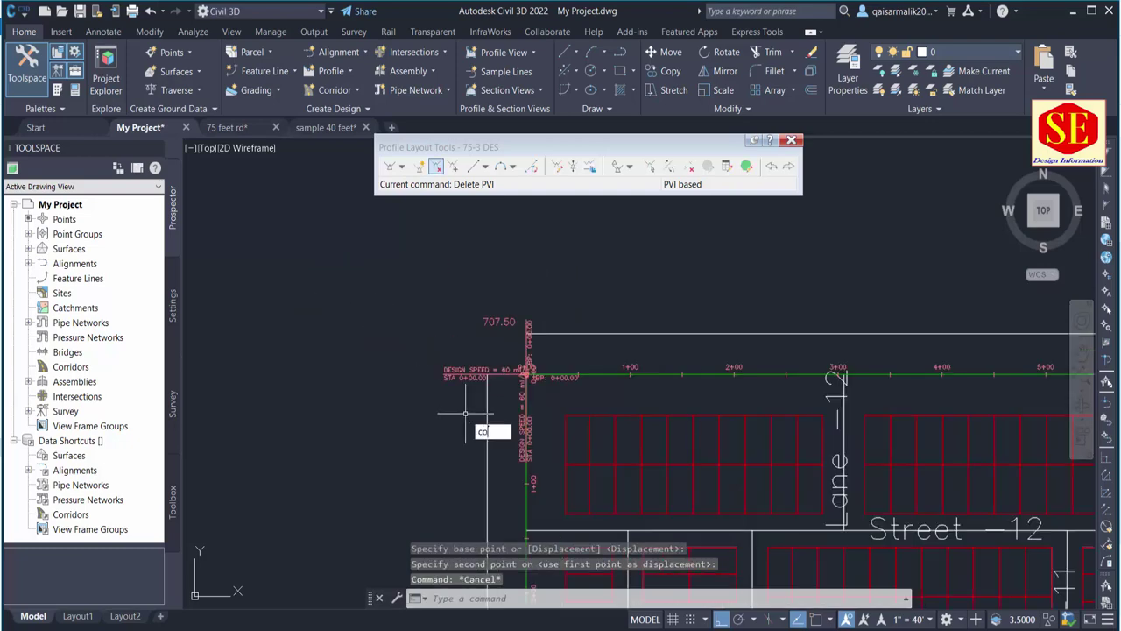
Copy the 707.50 label, Ortho off, to above the start of 75' Wide RD.4.
key("Return")
left_click(488, 333)
key("Return")
left_click(653, 337)
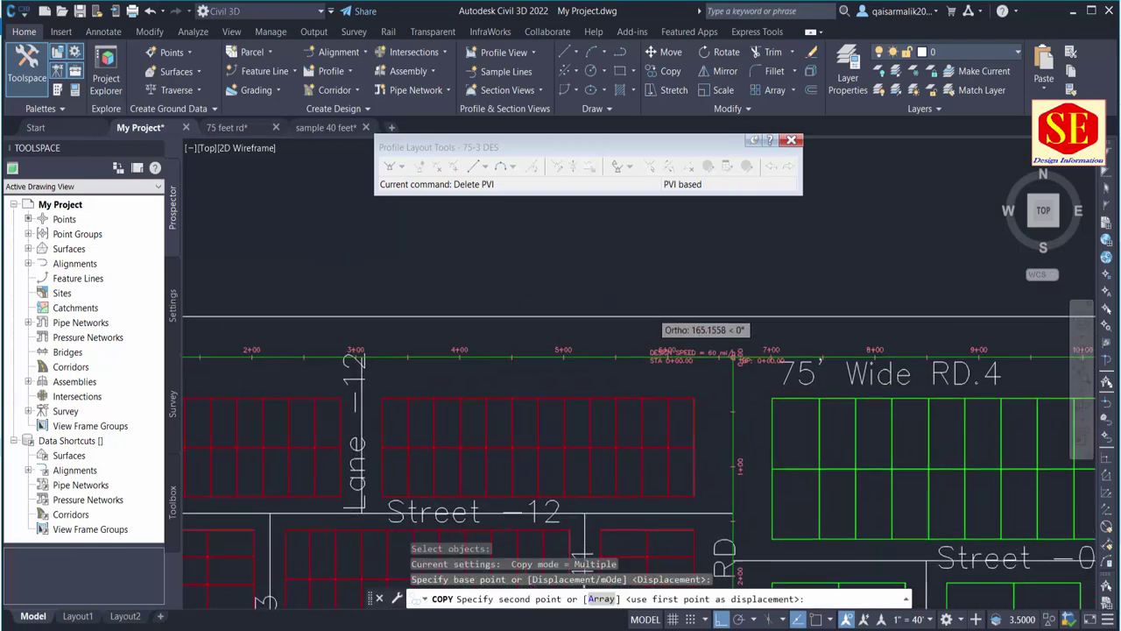
middle_click_drag(734, 359, 679, 359)
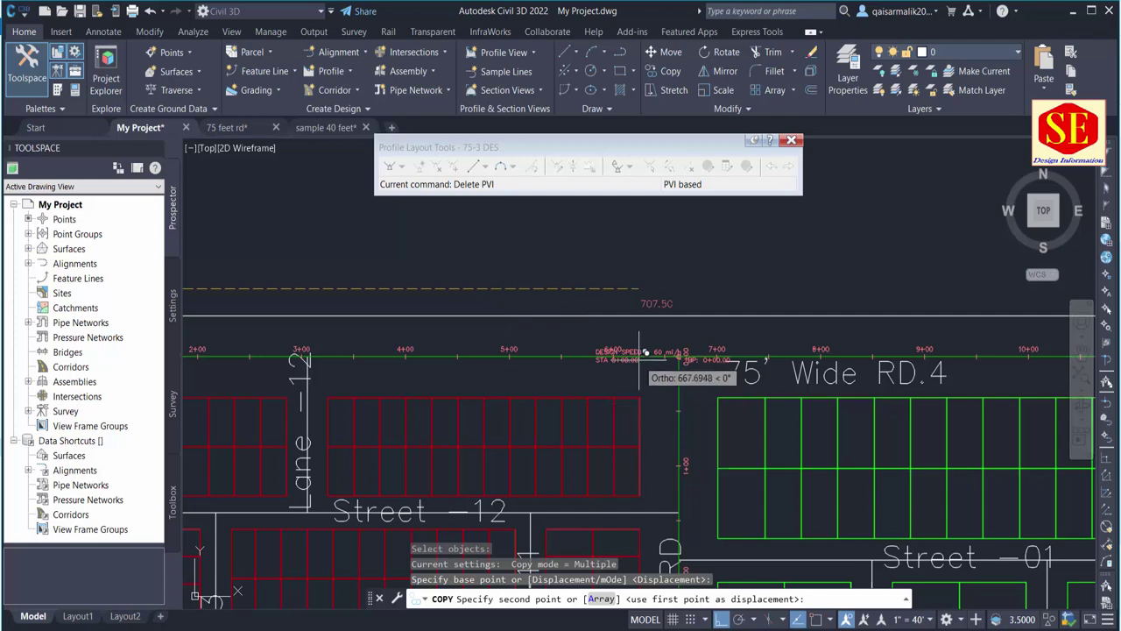
key("F8")
scroll(687, 375, "up", 2)
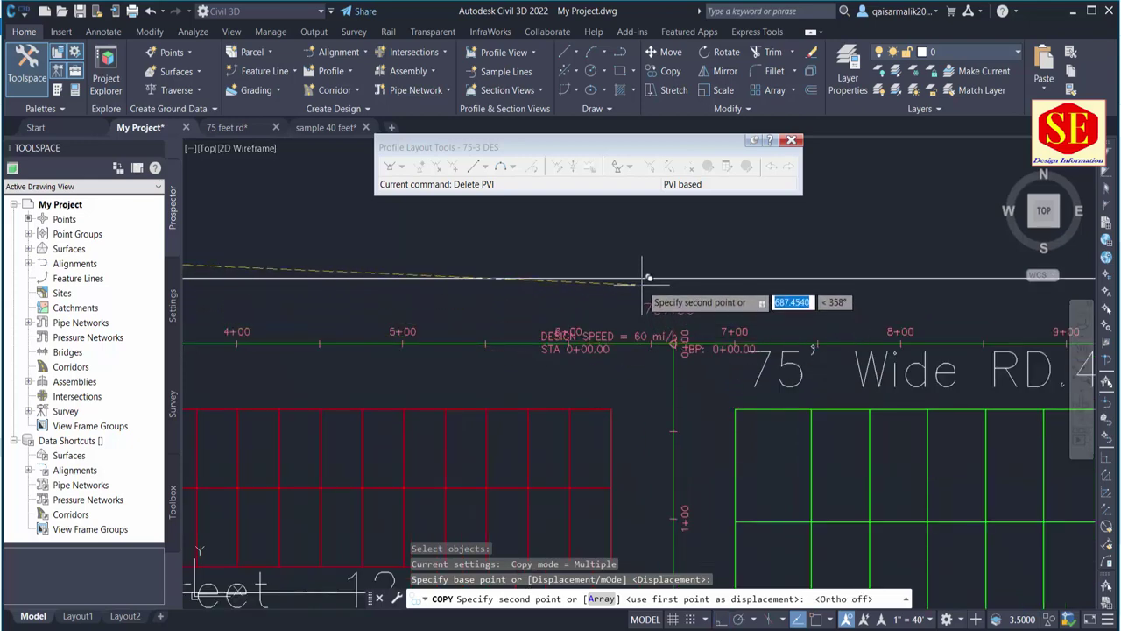
left_click(646, 279)
scroll(646, 289, "down", 3)
scroll(646, 298, "down", 3)
key("Escape")
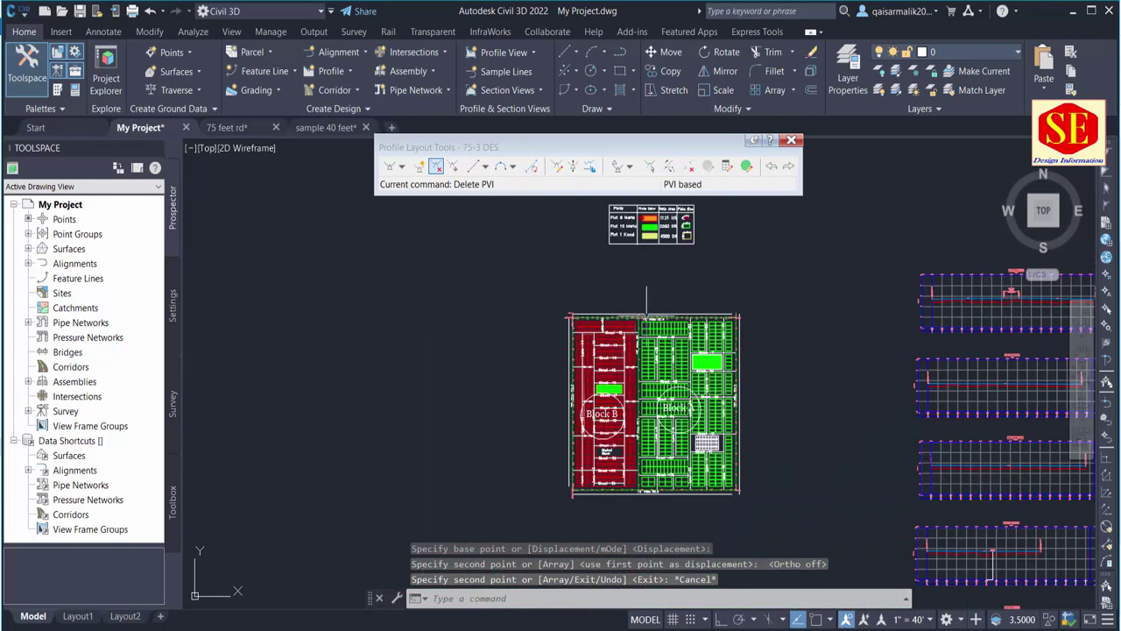
Pan and zoom across the site plan to review the copied label.
middle_click_drag(793, 315, 521, 325)
scroll(350, 315, "up", 5)
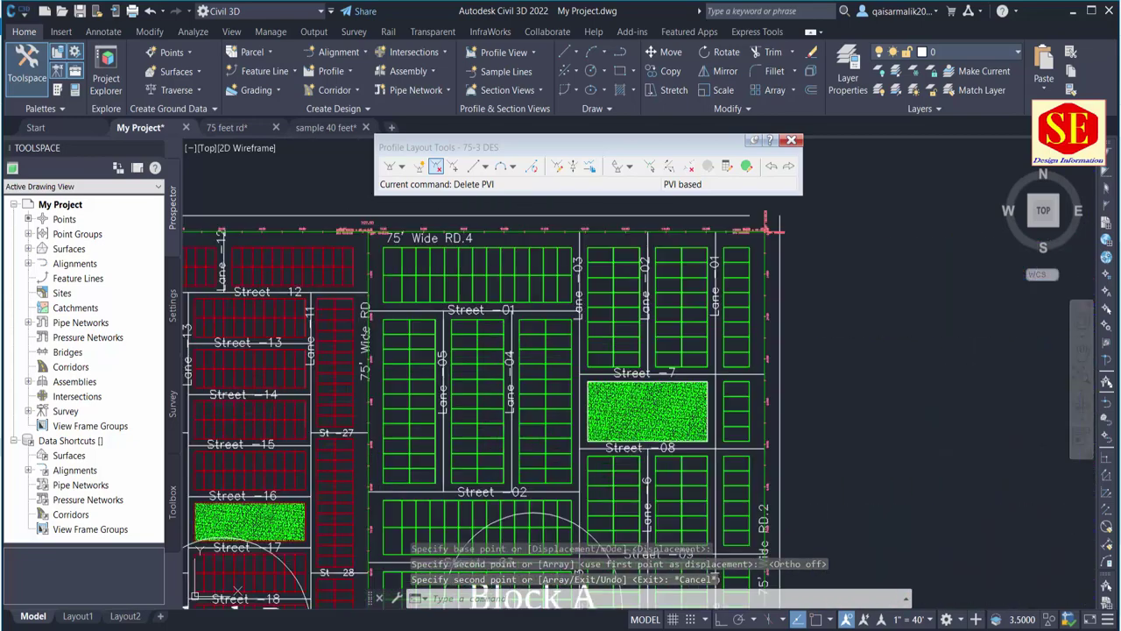
scroll(350, 315, "down", 3)
scroll(806, 268, "up", 3)
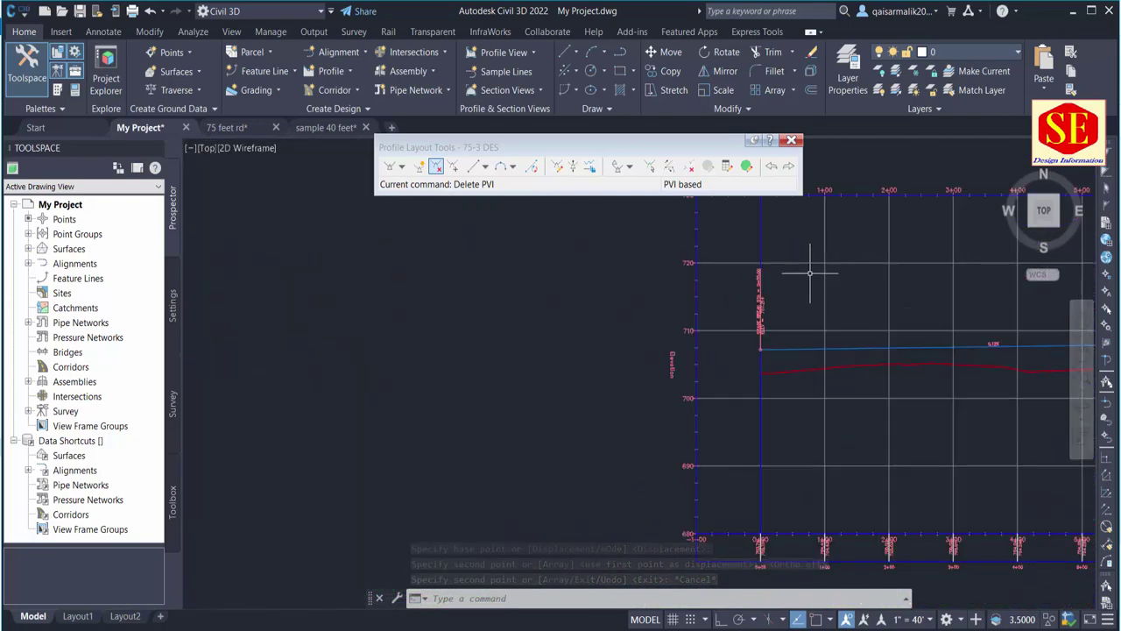
scroll(710, 313, "up", 3)
scroll(997, 456, "up", 3)
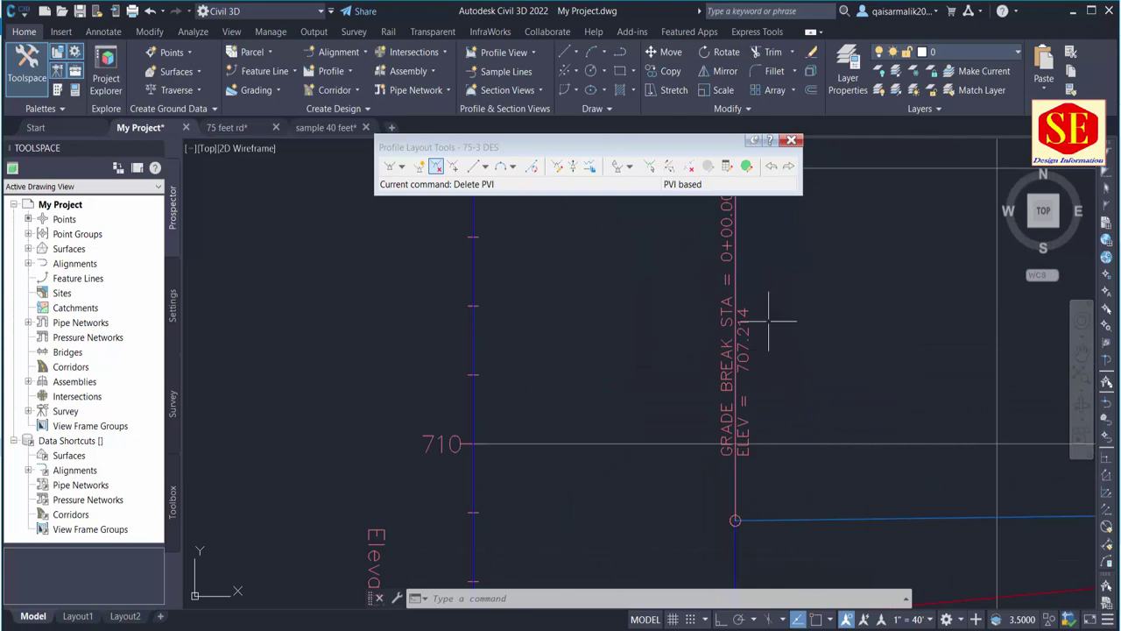
scroll(786, 331, "down", 5)
scroll(551, 312, "down", 3)
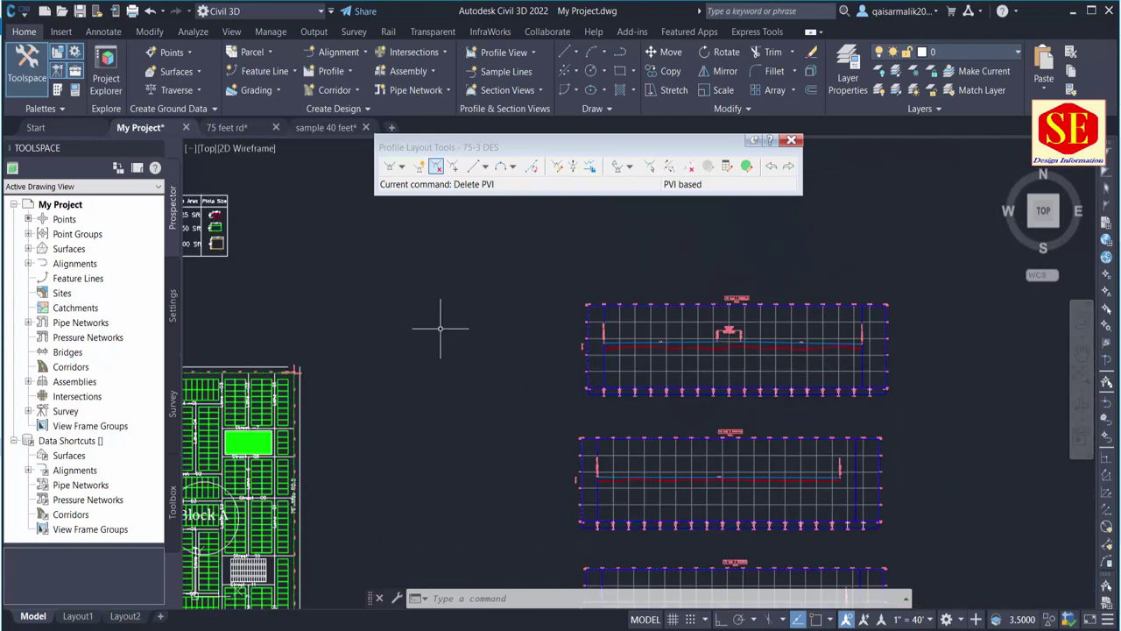
middle_click_drag(446, 321, 631, 350)
scroll(631, 351, "up", 2)
scroll(577, 396, "up", 3)
scroll(599, 398, "up", 2)
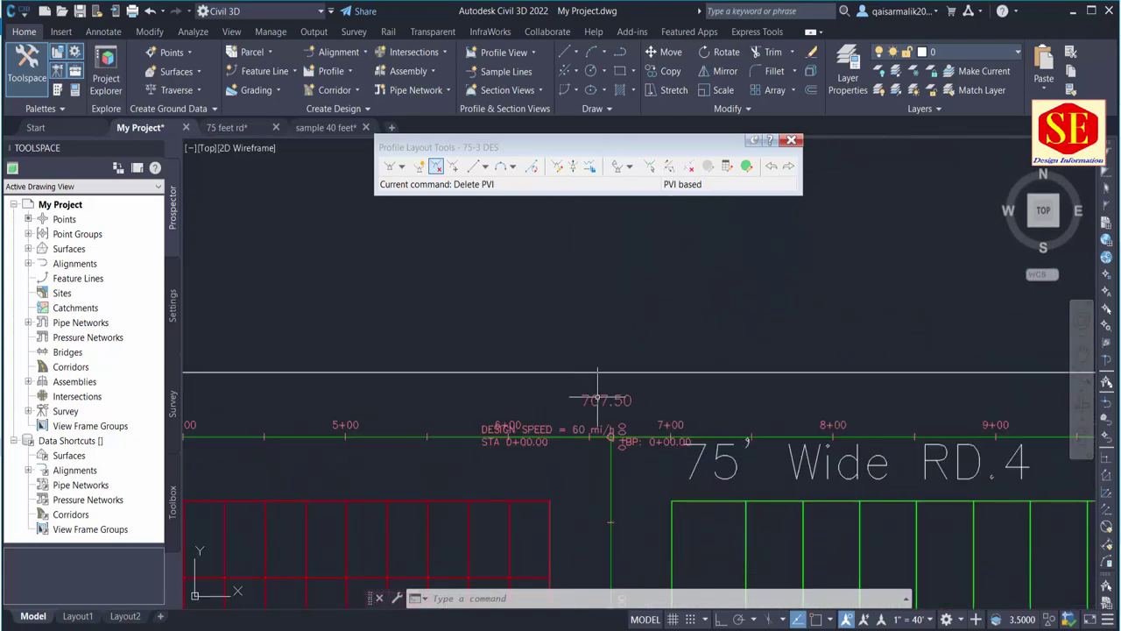
double_click(599, 399)
type("707.214")
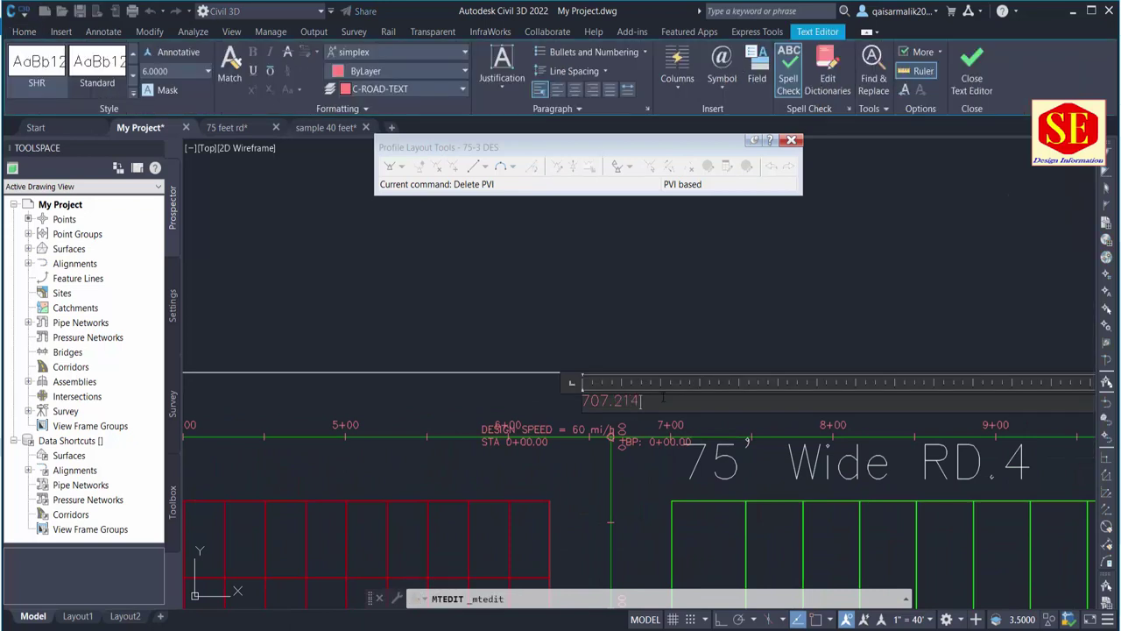
key("Escape")
type("Co")
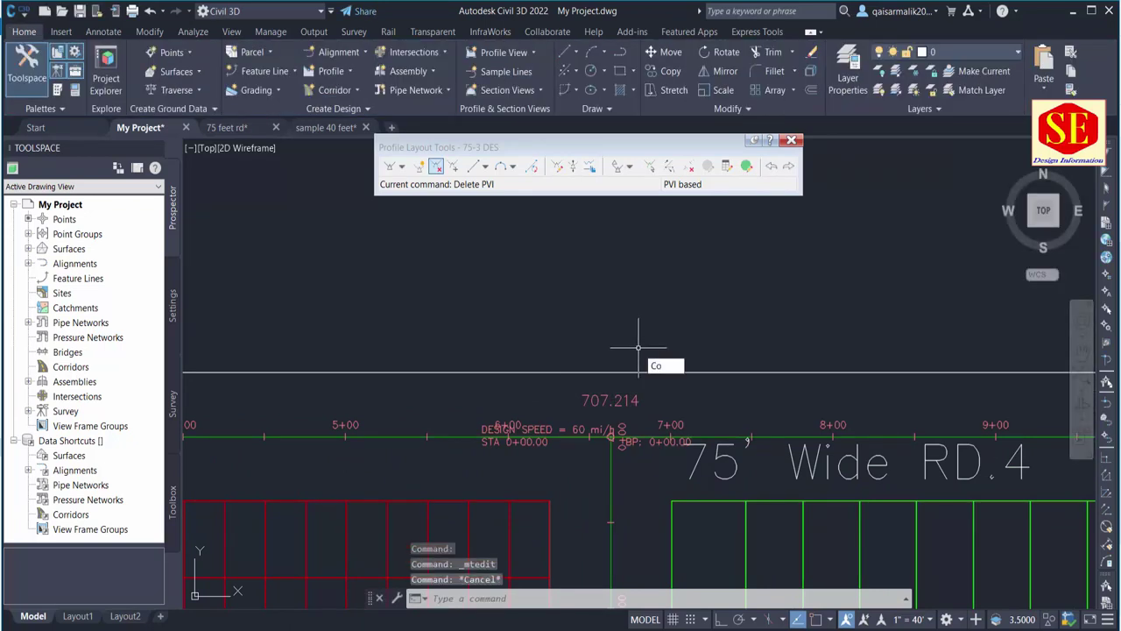
key("Return")
left_click(629, 410)
left_click(568, 370)
key("Return")
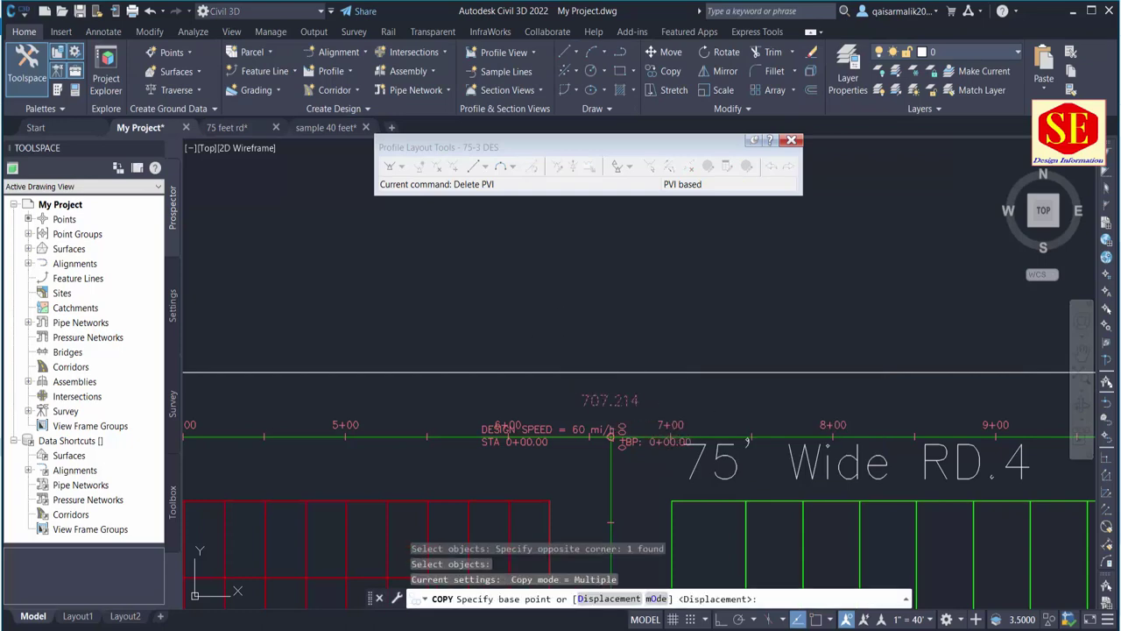
left_click(611, 436)
middle_click_drag(826, 370, 708, 318)
middle_click_drag(939, 382, 502, 362)
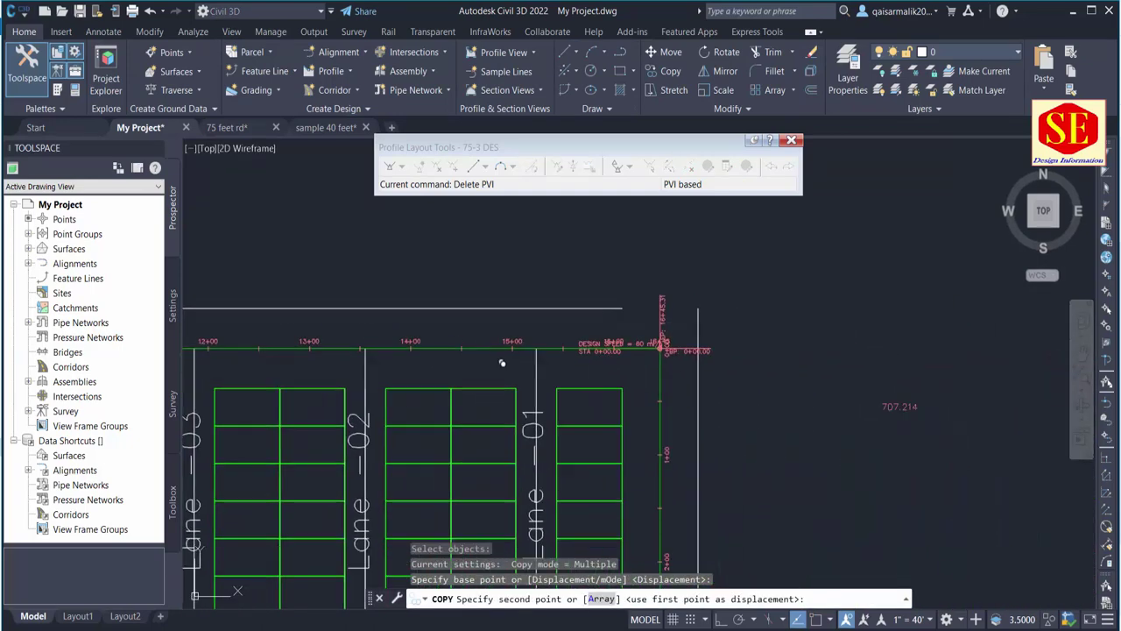
scroll(663, 349, "up", 8)
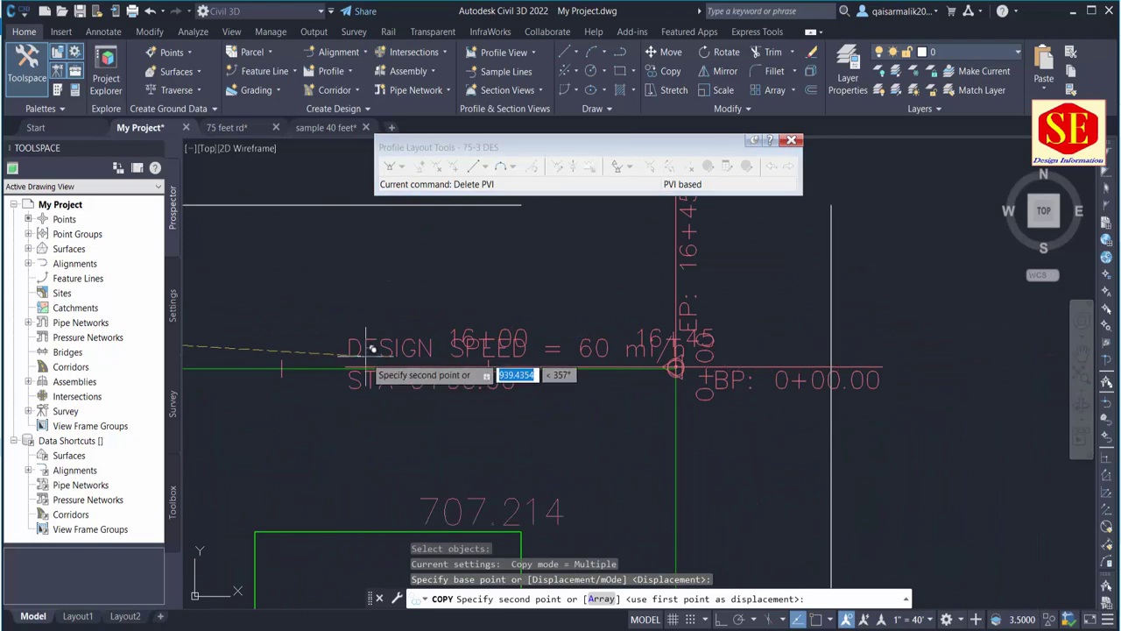
middle_click_drag(371, 349, 324, 407)
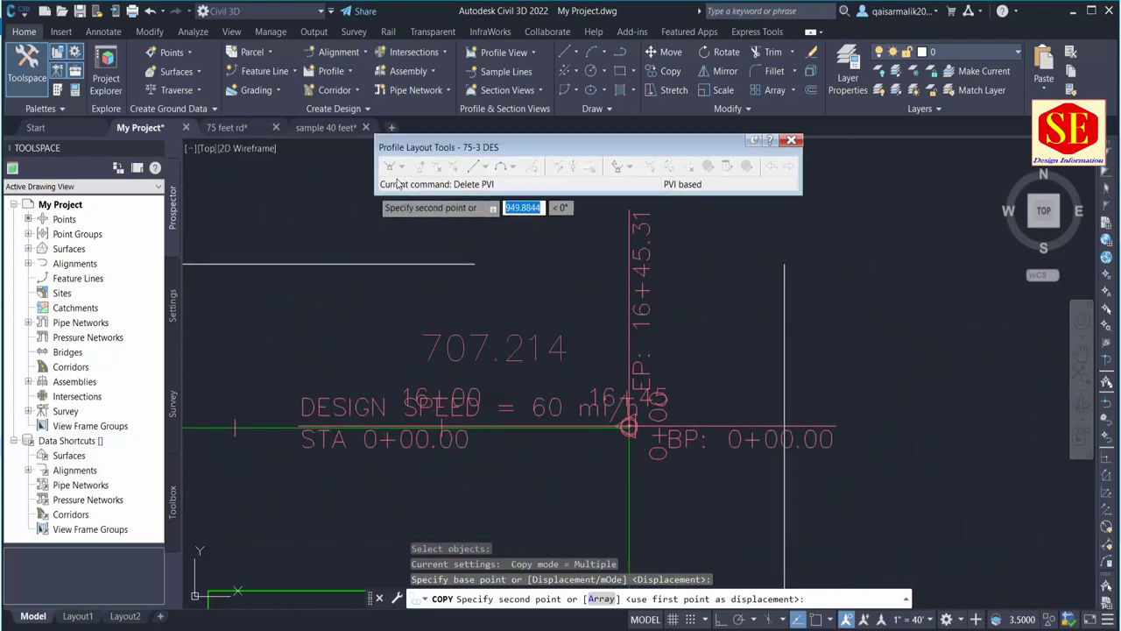
key("Escape")
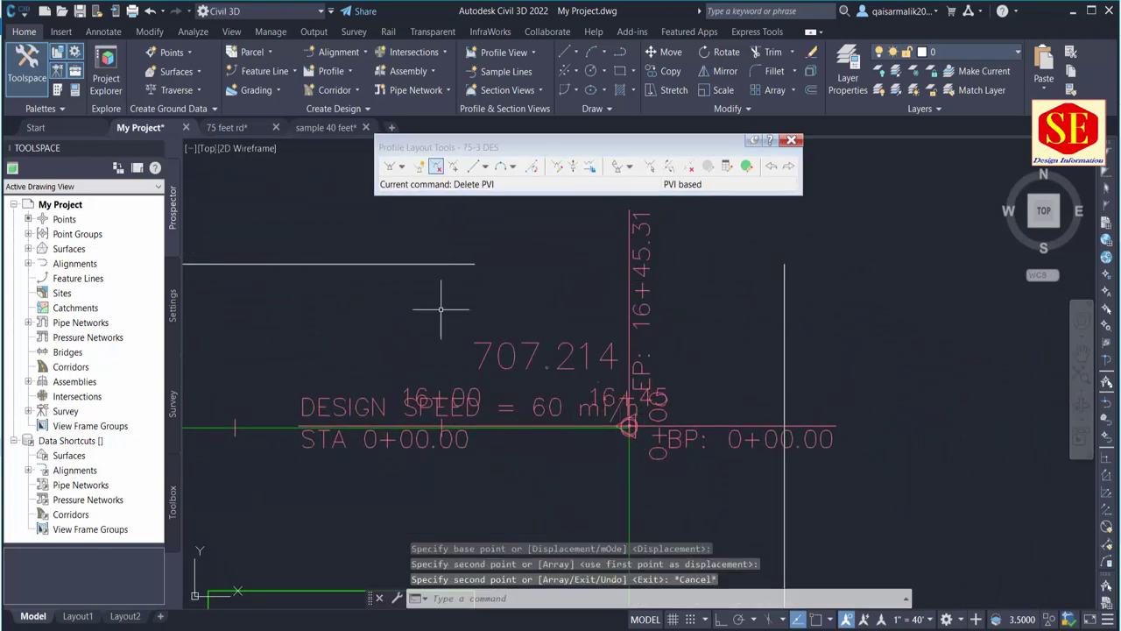
scroll(441, 308, "down", 5)
scroll(440, 308, "down", 3)
scroll(440, 309, "down", 3)
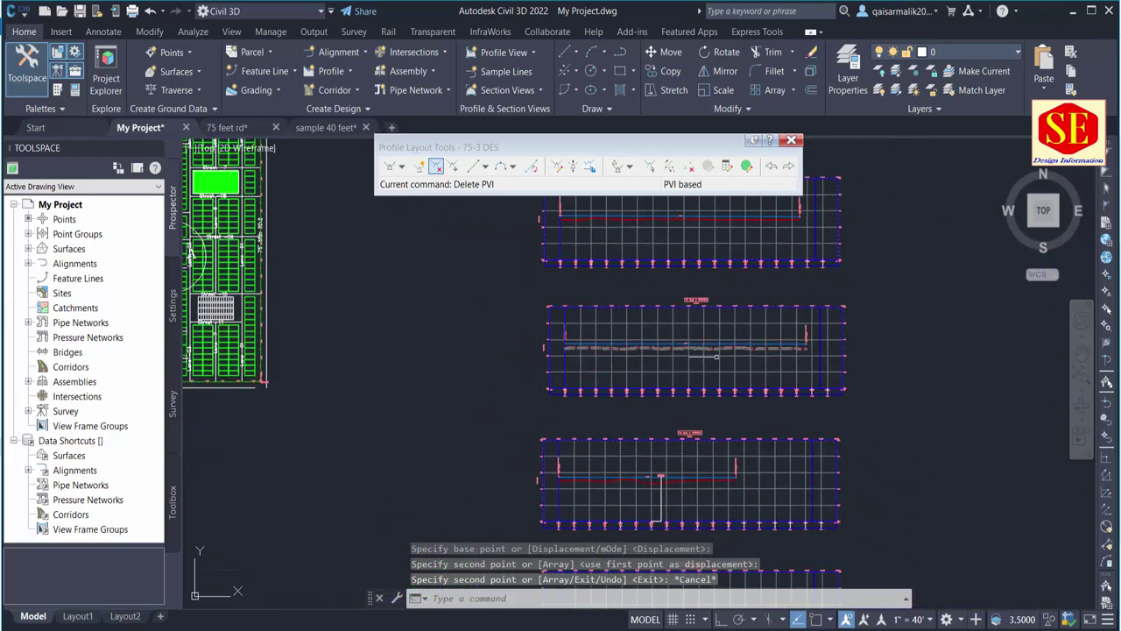
scroll(715, 356, "up", 2)
scroll(818, 393, "up", 4)
middle_click_drag(819, 394, 531, 260)
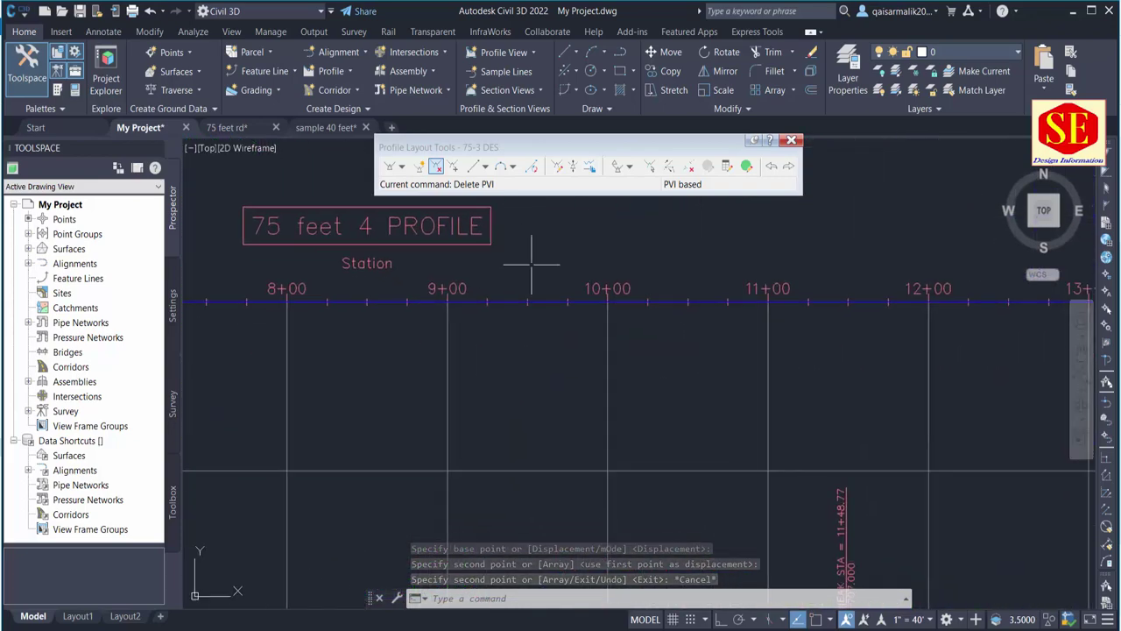
scroll(826, 476, "down", 3)
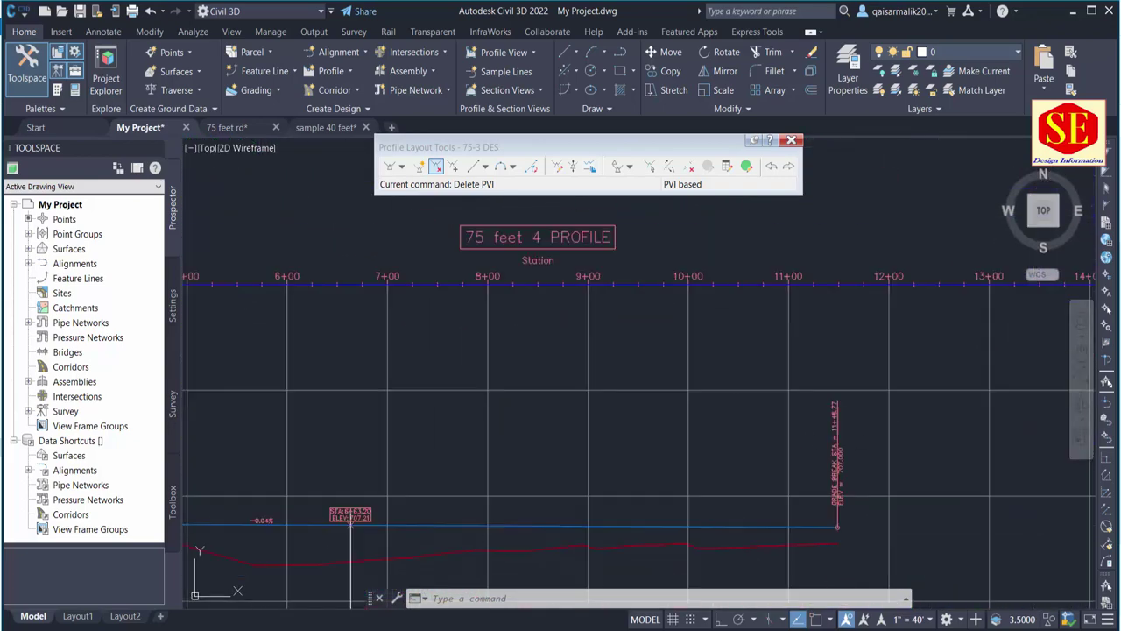
scroll(351, 523, "down", 3)
scroll(350, 523, "down", 2)
scroll(657, 371, "up", 3)
scroll(620, 334, "up", 2)
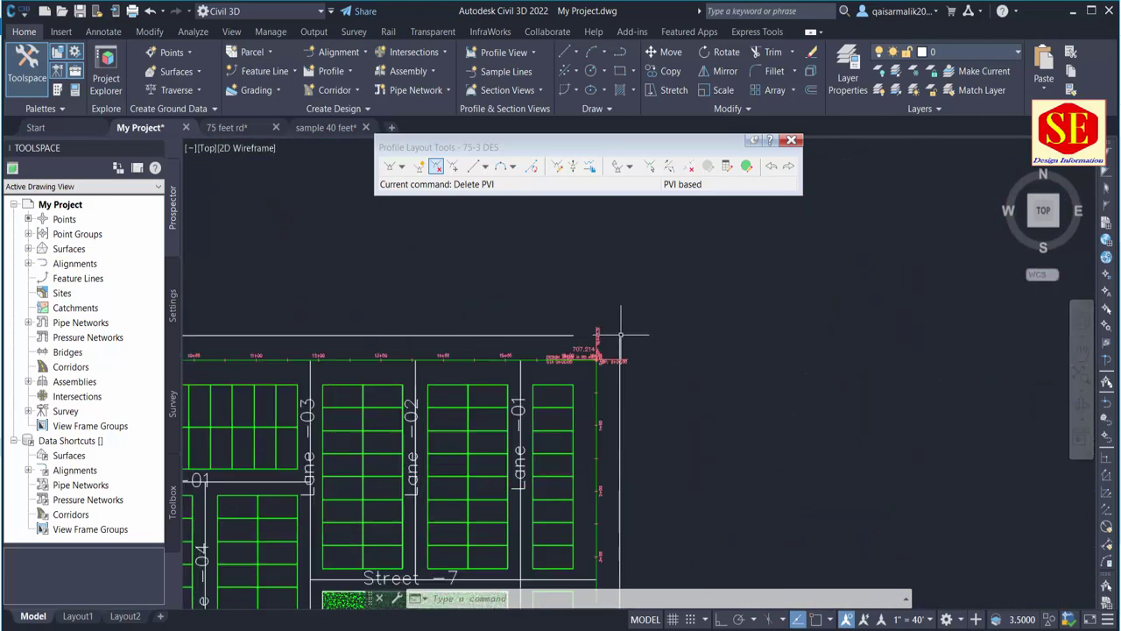
scroll(620, 334, "up", 4)
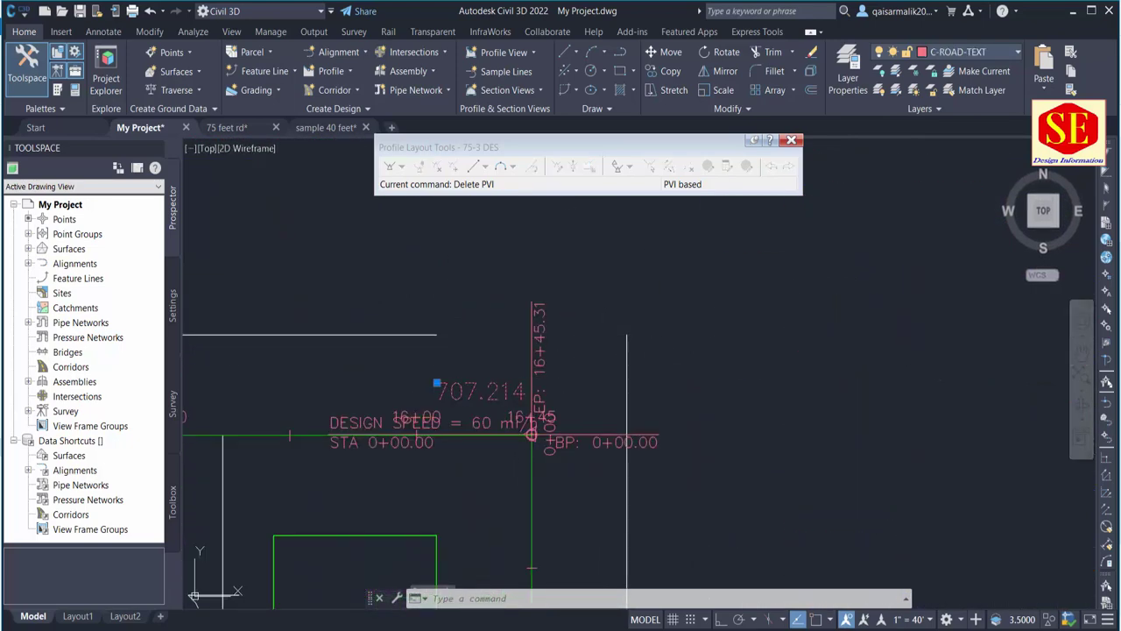
Change the 707.214 start elevation label to read 707.00.
double_click(502, 390)
left_click_drag(487, 392, 636, 401)
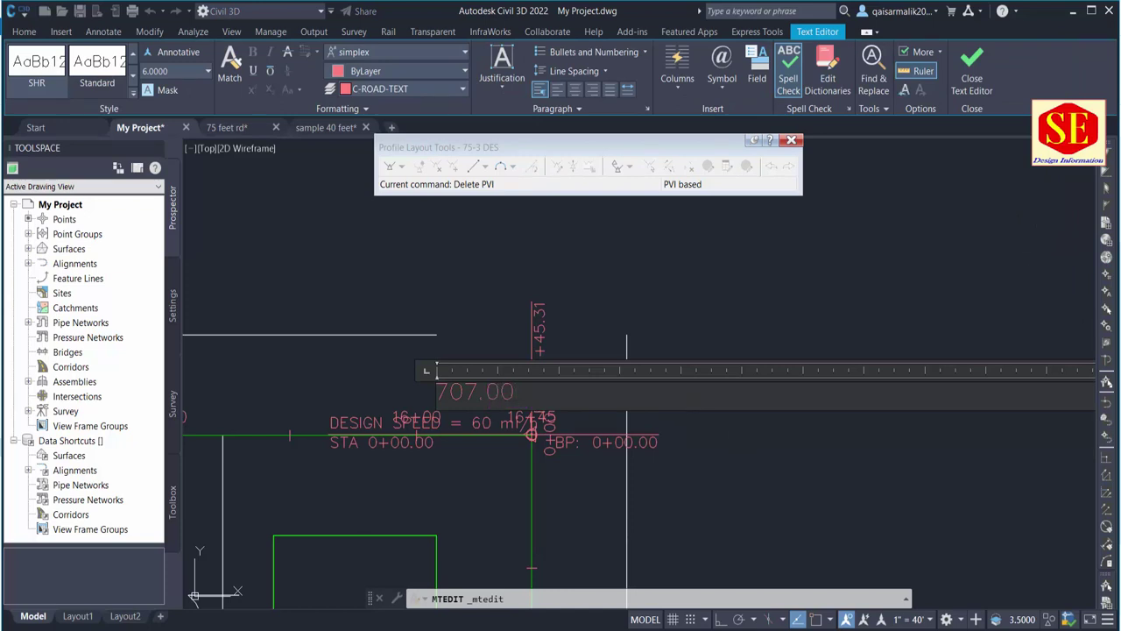
left_click(731, 433)
Copy the 707.00 label to the road end below EP 16+51.13.
type("o")
key("Return")
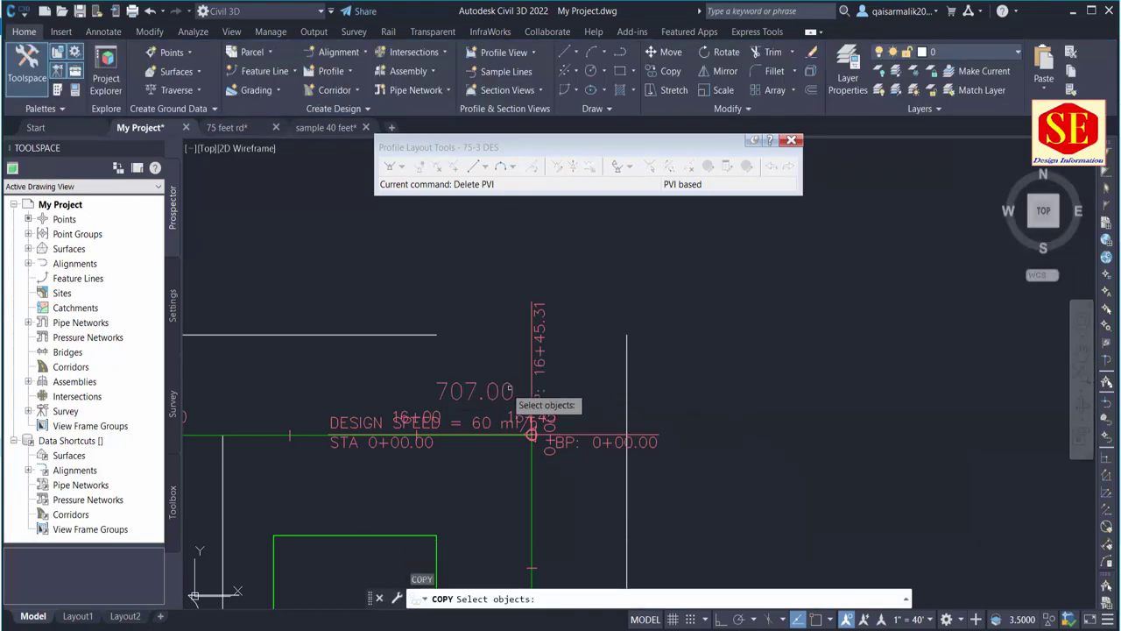
left_click(492, 397)
key("Return")
left_click(491, 307)
scroll(525, 298, "down", 3)
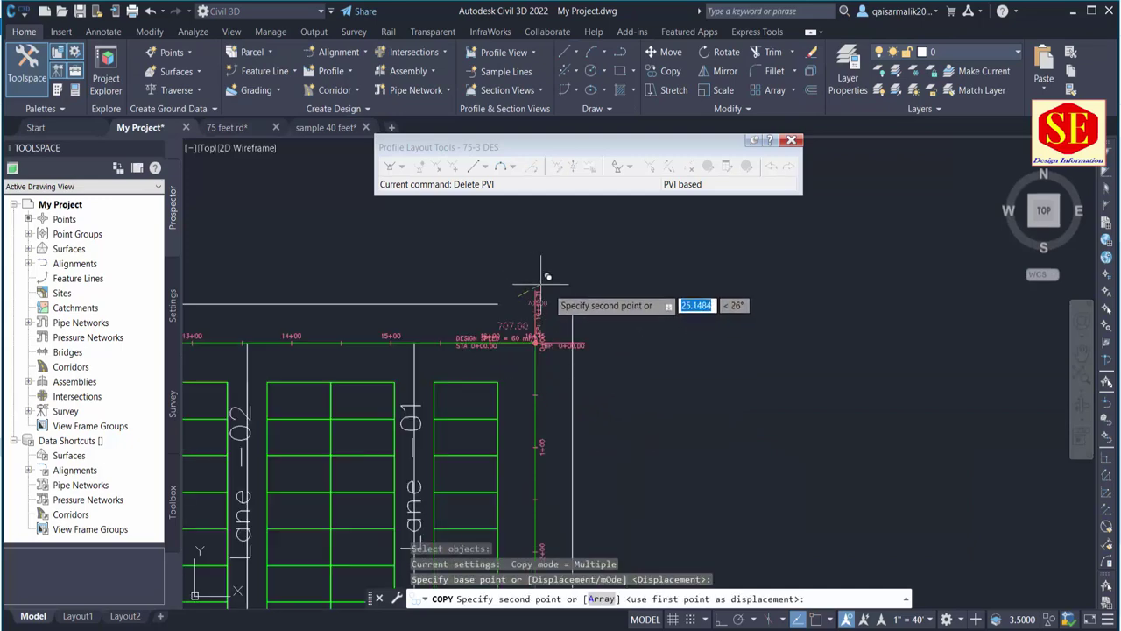
scroll(675, 403, "down", 3)
middle_click_drag(675, 404, 674, 330)
scroll(644, 386, "up", 5)
scroll(613, 376, "up", 3)
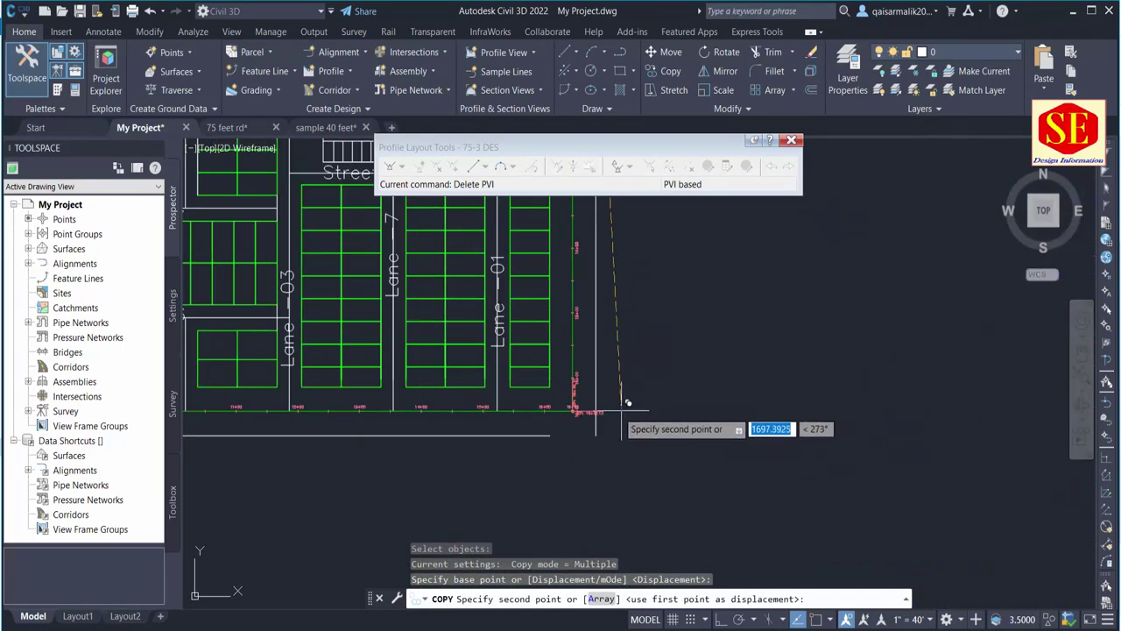
left_click(578, 411)
key("Escape")
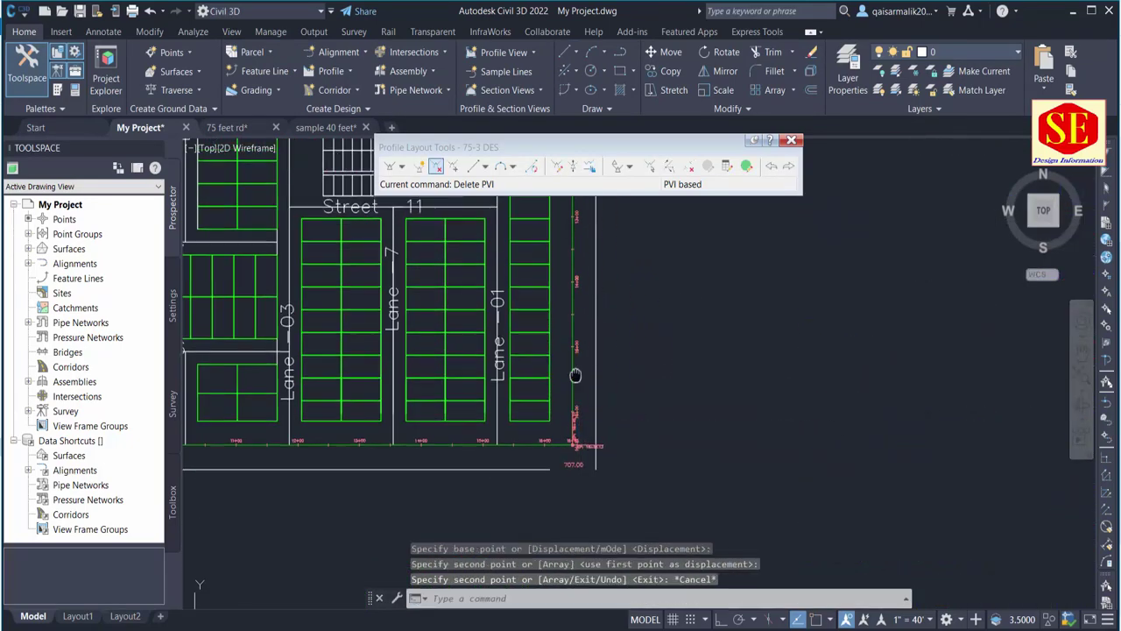
scroll(593, 260, "down", 2)
scroll(592, 261, "down", 2)
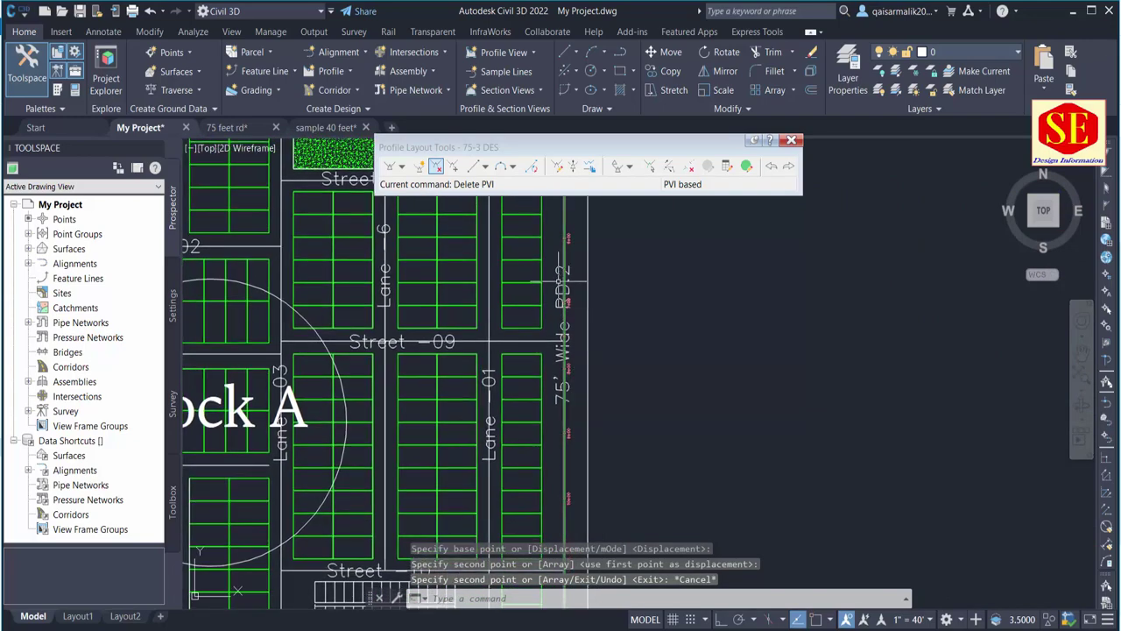
scroll(592, 260, "down", 3)
scroll(592, 260, "down", 3)
scroll(789, 298, "up", 4)
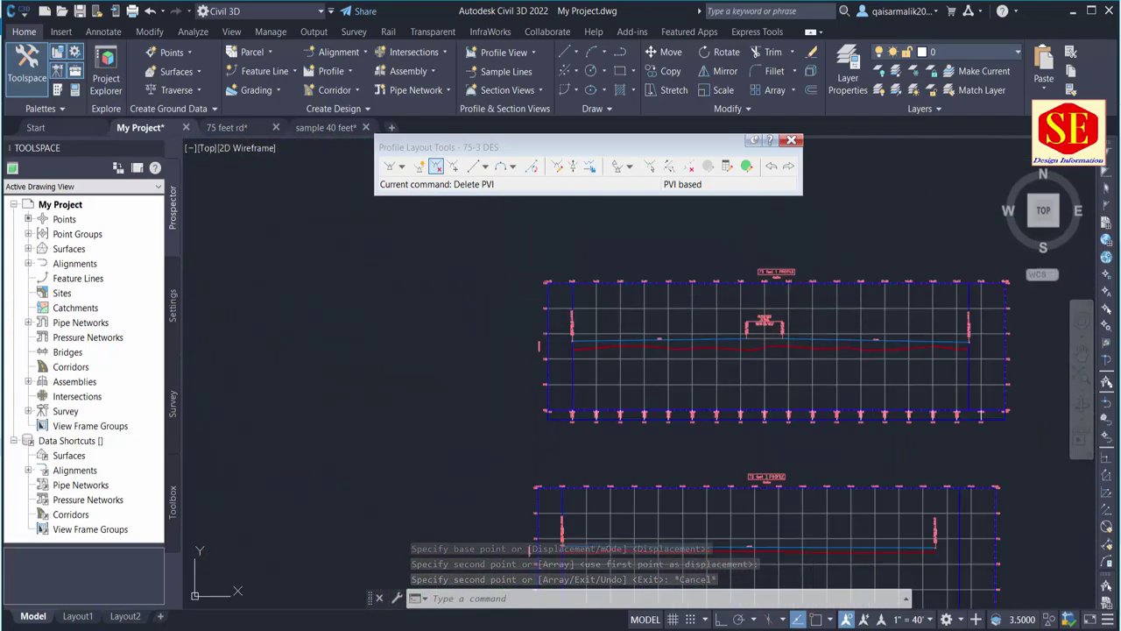
scroll(449, 431, "up", 3)
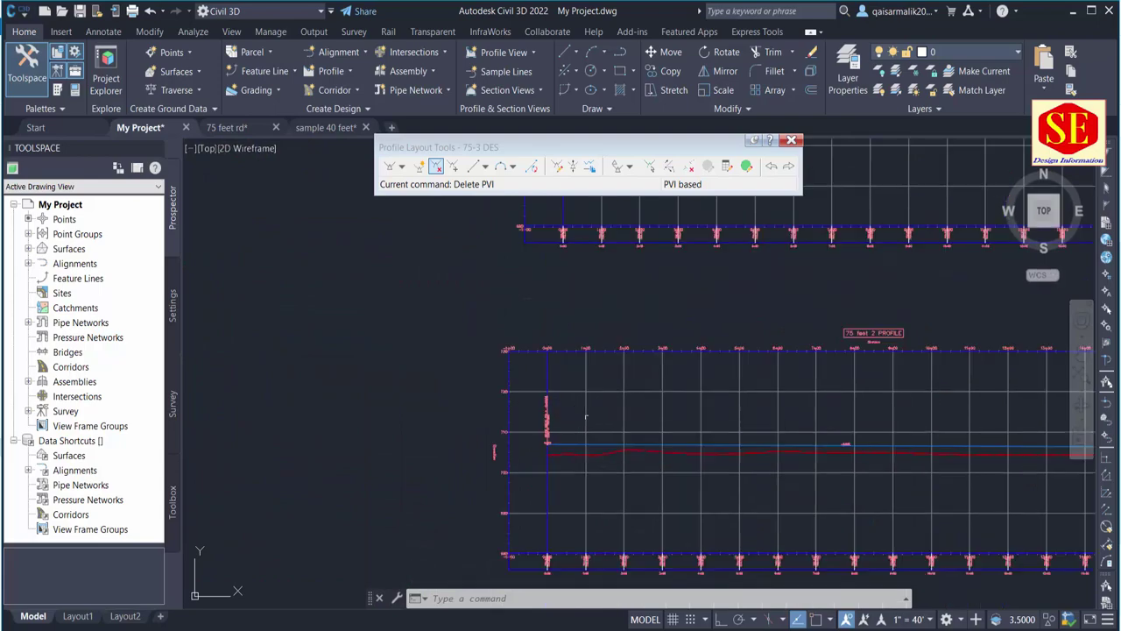
scroll(449, 431, "up", 4)
scroll(449, 431, "up", 3)
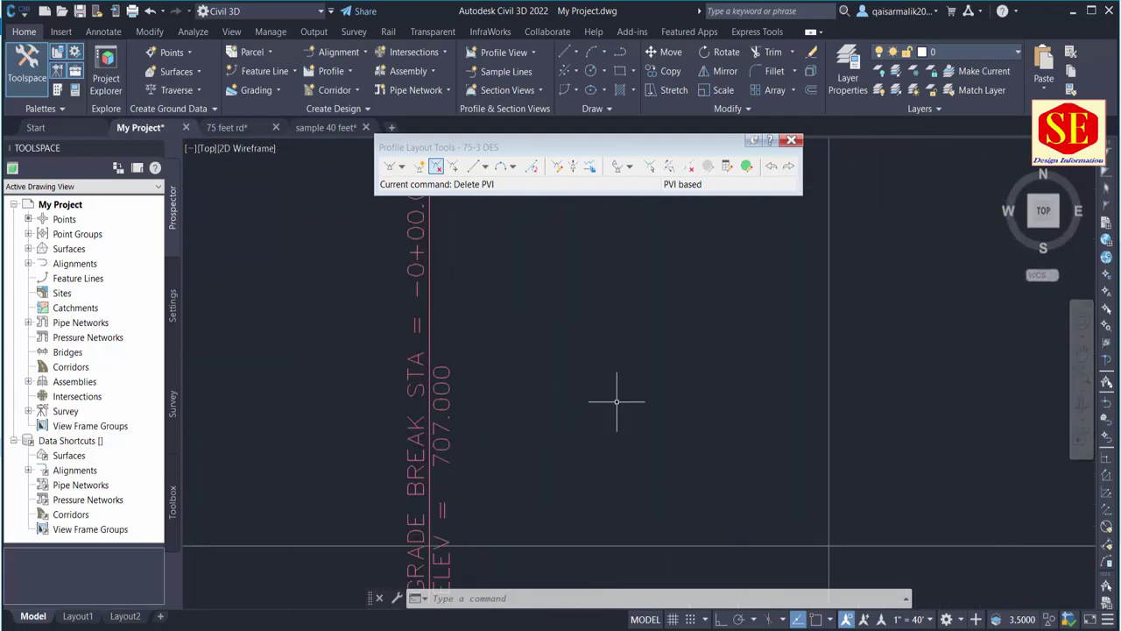
scroll(617, 402, "down", 10)
scroll(481, 400, "up", 5)
scroll(360, 353, "up", 3)
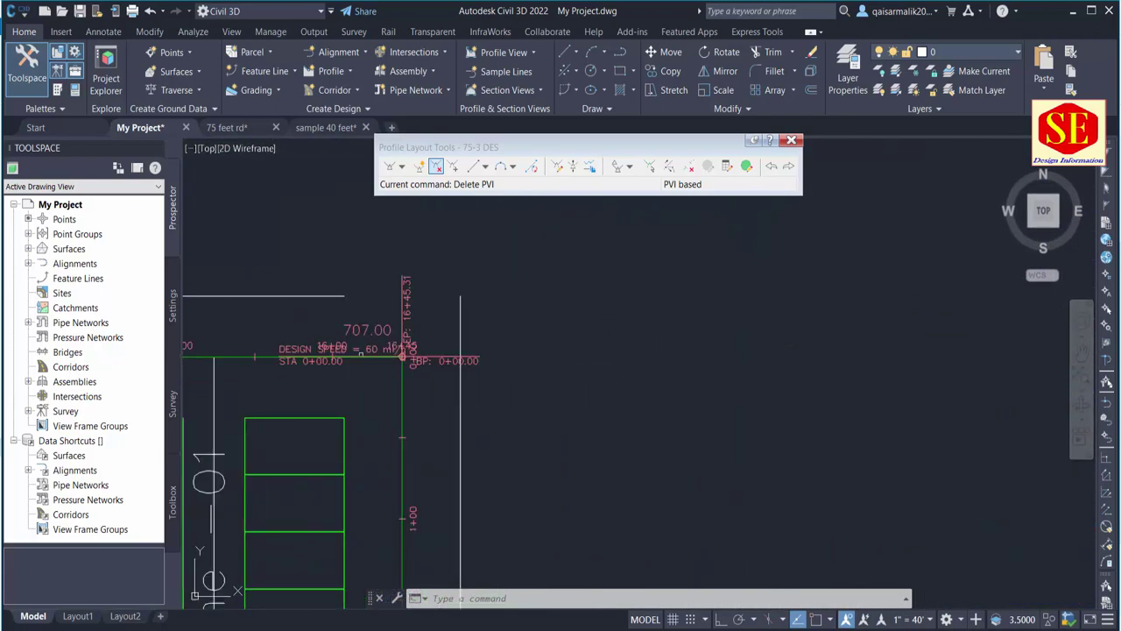
scroll(378, 341, "down", 3)
scroll(438, 313, "down", 2)
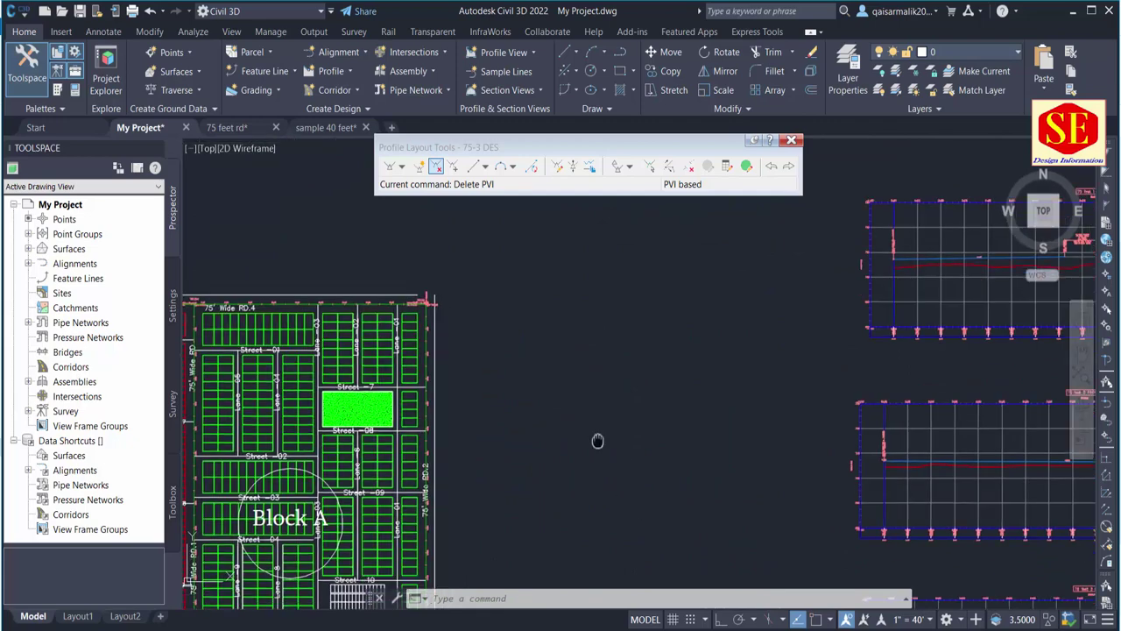
scroll(874, 411, "up", 3)
scroll(875, 411, "up", 1)
scroll(683, 421, "up", 1)
scroll(796, 280, "up", 3)
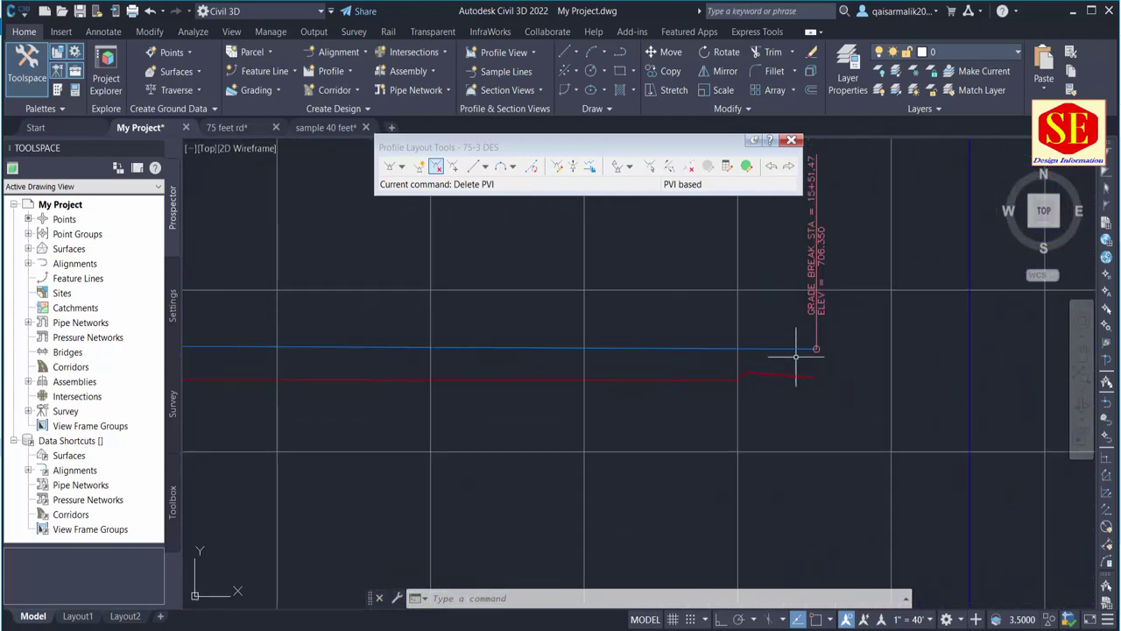
scroll(827, 263, "up", 4)
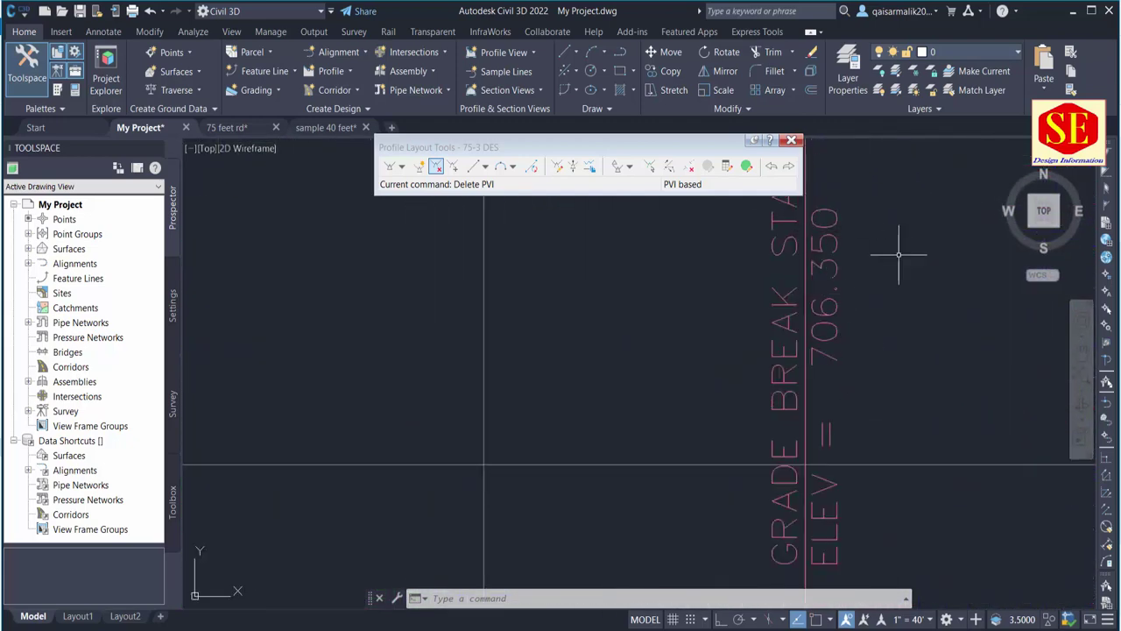
scroll(898, 254, "down", 3)
scroll(892, 250, "down", 3)
scroll(892, 254, "down", 3)
scroll(698, 333, "up", 2)
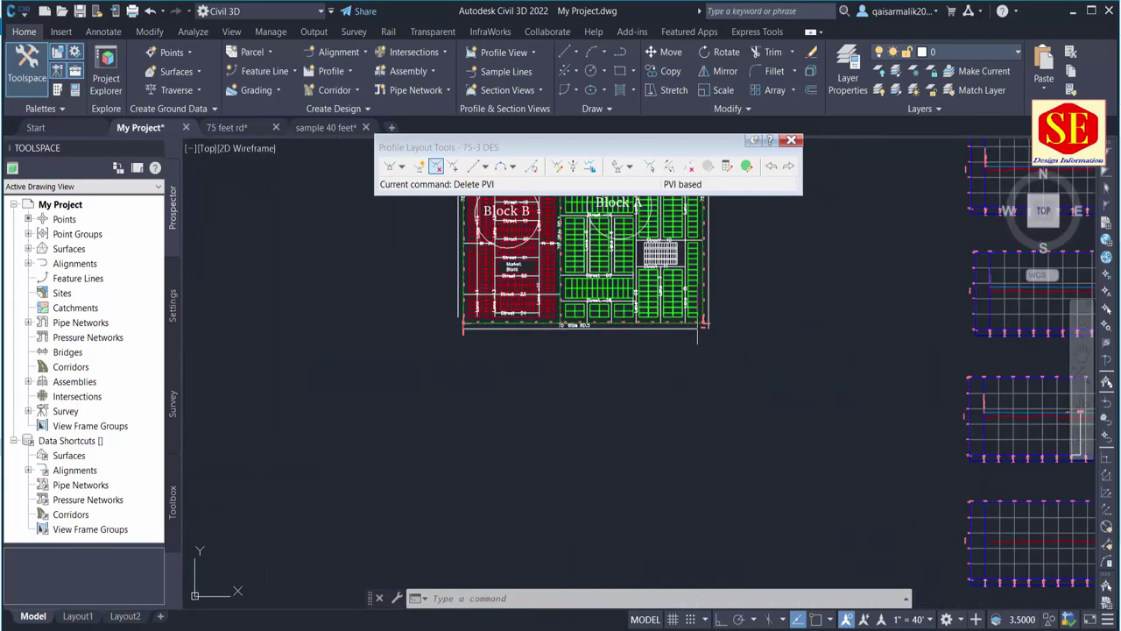
scroll(701, 333, "up", 5)
Change the end 707.00 elevation label to 706.35.
double_click(698, 280)
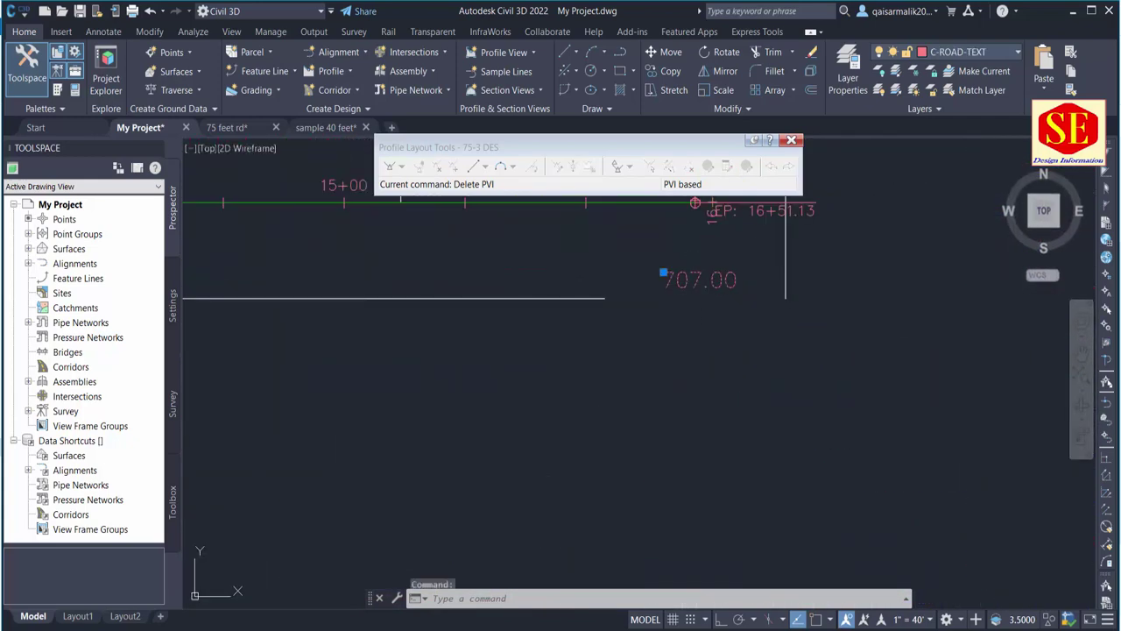
type("6.35")
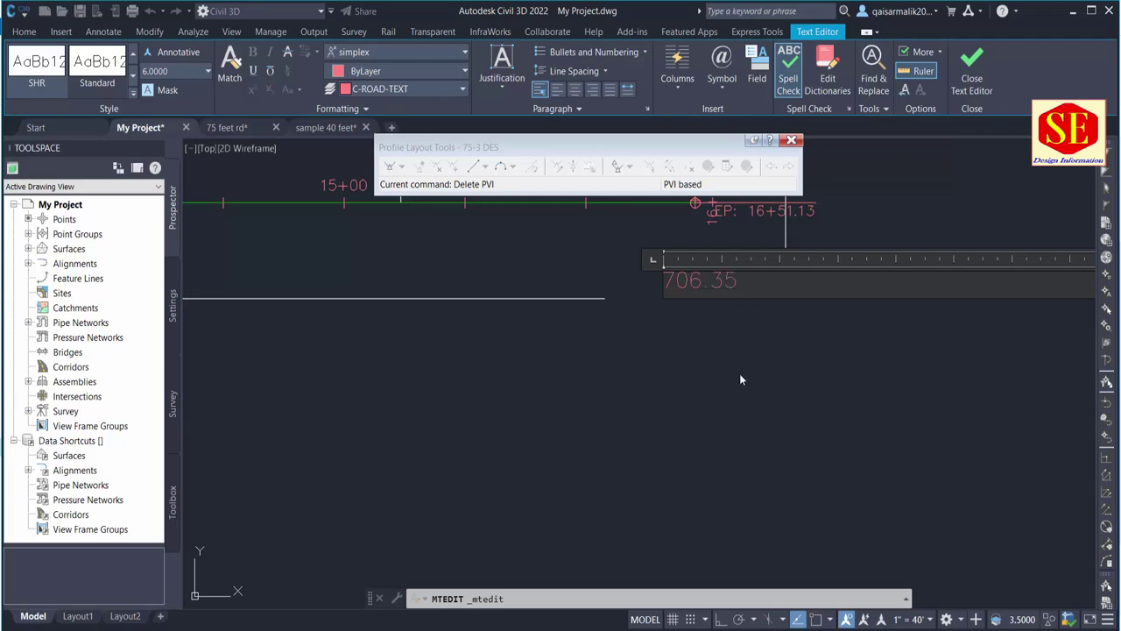
left_click(740, 380)
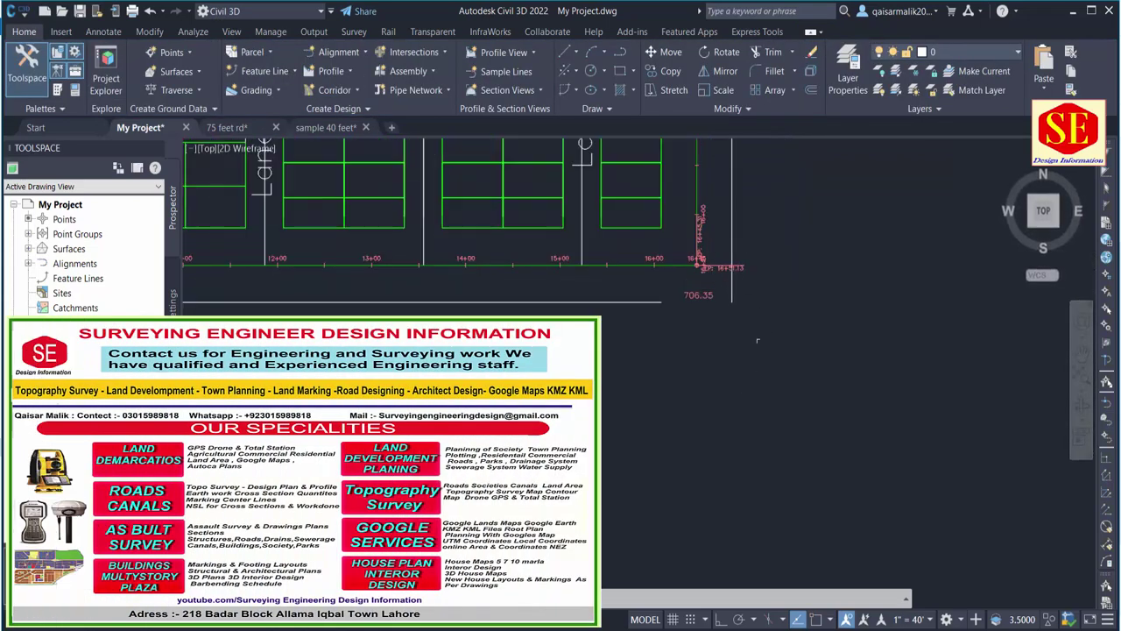
Copy the 706.35 elevation label to below 75' Wide RD.5.
scroll(745, 326, "down", 2)
type("o")
key("Return")
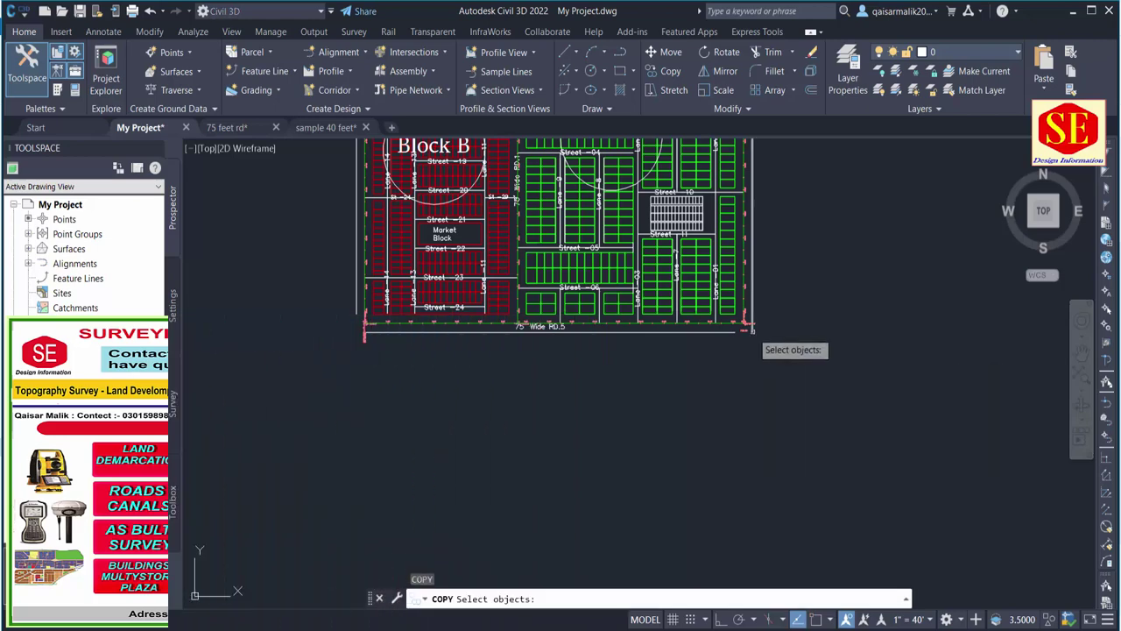
left_click(755, 336)
key("Return")
left_click(746, 323)
scroll(574, 377, "up", 2)
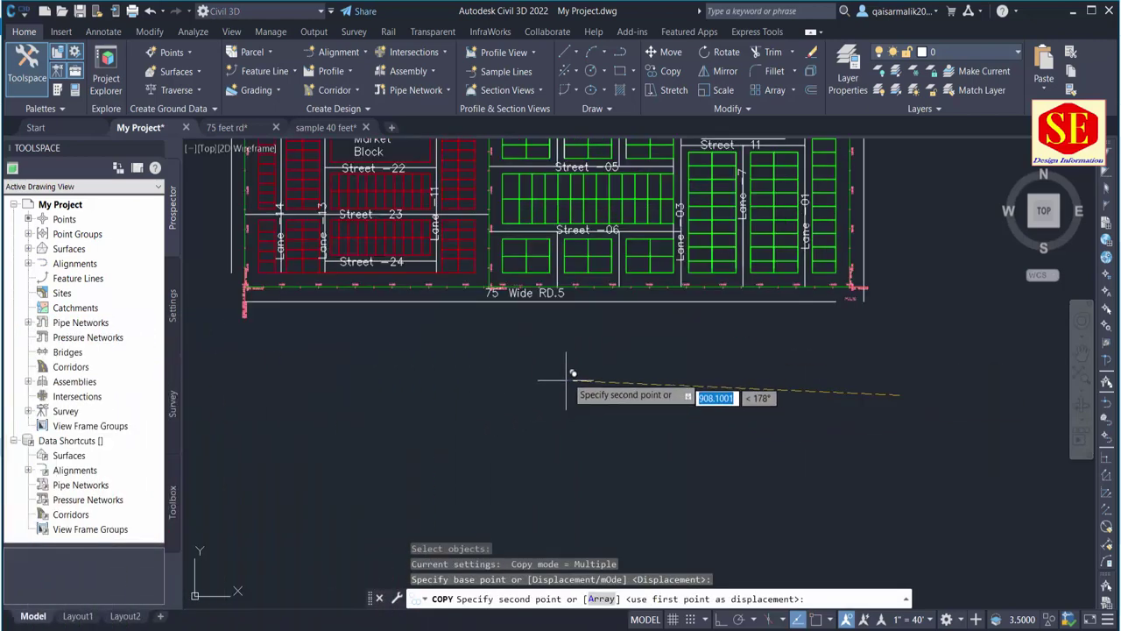
scroll(561, 425, "up", 1)
scroll(526, 477, "up", 2)
scroll(526, 476, "up", 2)
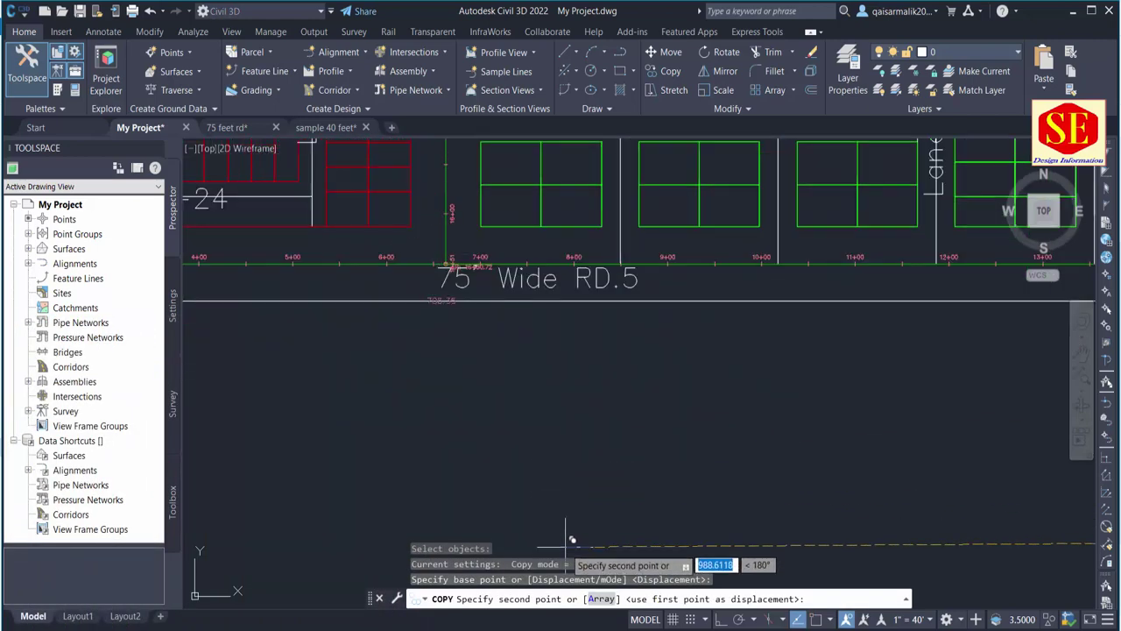
scroll(577, 531, "up", 2)
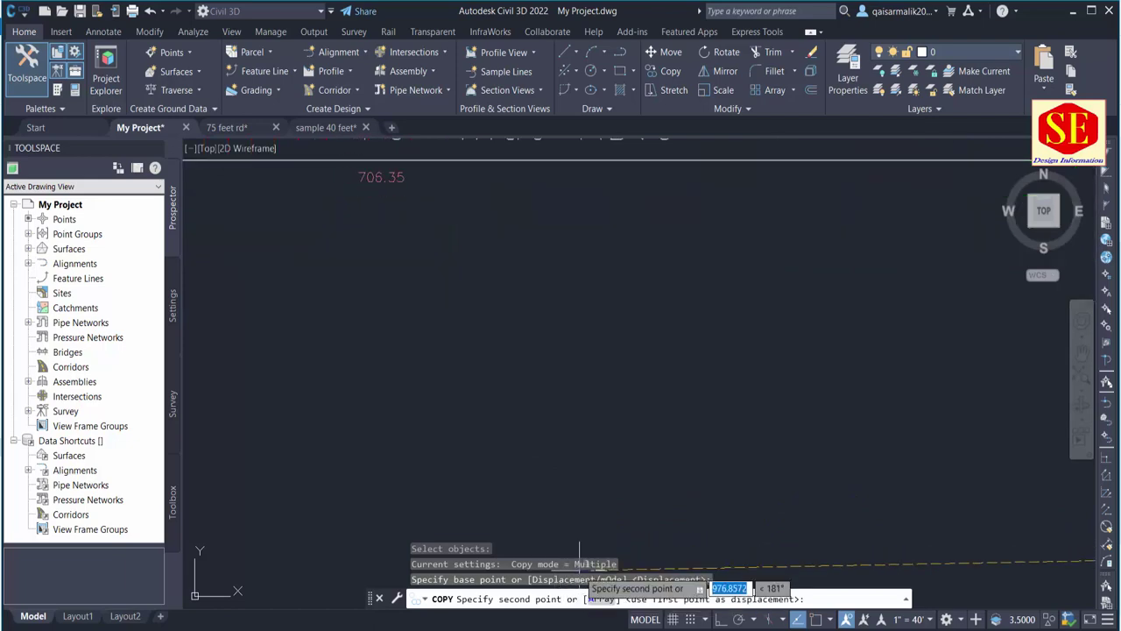
left_click(604, 513)
key("Escape")
Edit the copied label to read the grade-break elevation 706.712.
scroll(469, 440, "down", 5)
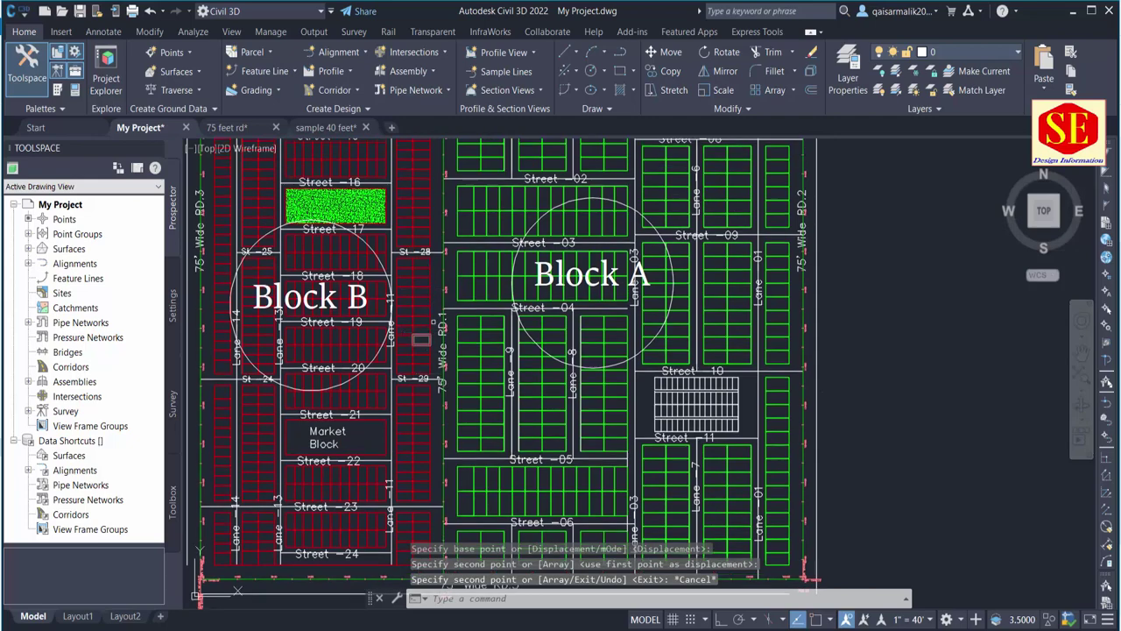
scroll(435, 327, "down", 4)
scroll(884, 199, "up", 6)
scroll(693, 296, "up", 2)
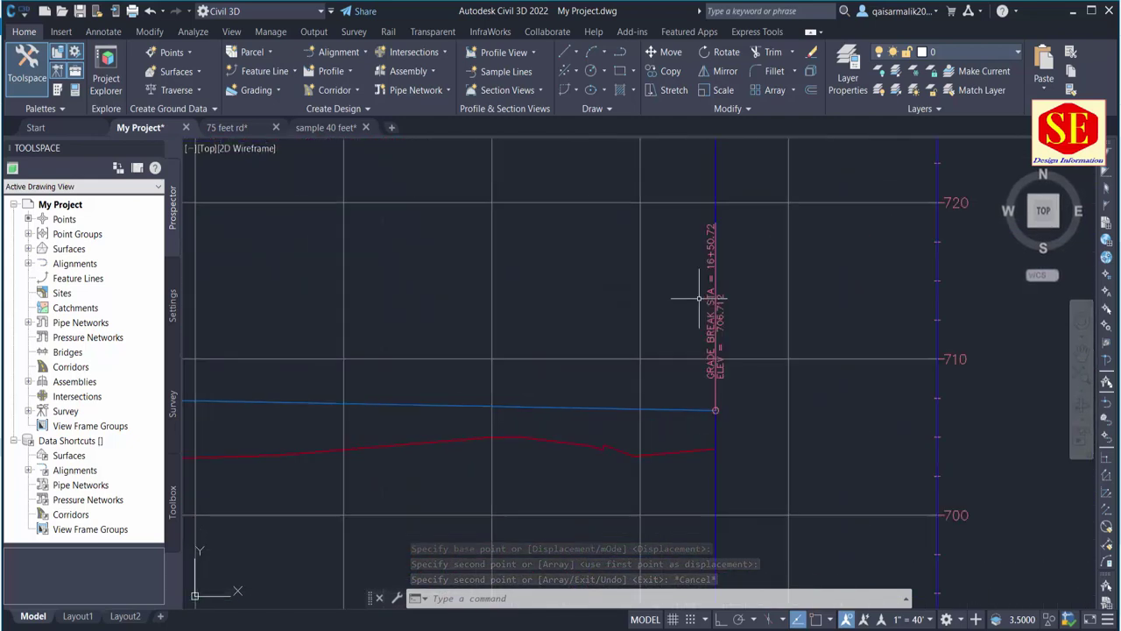
scroll(726, 263, "up", 2)
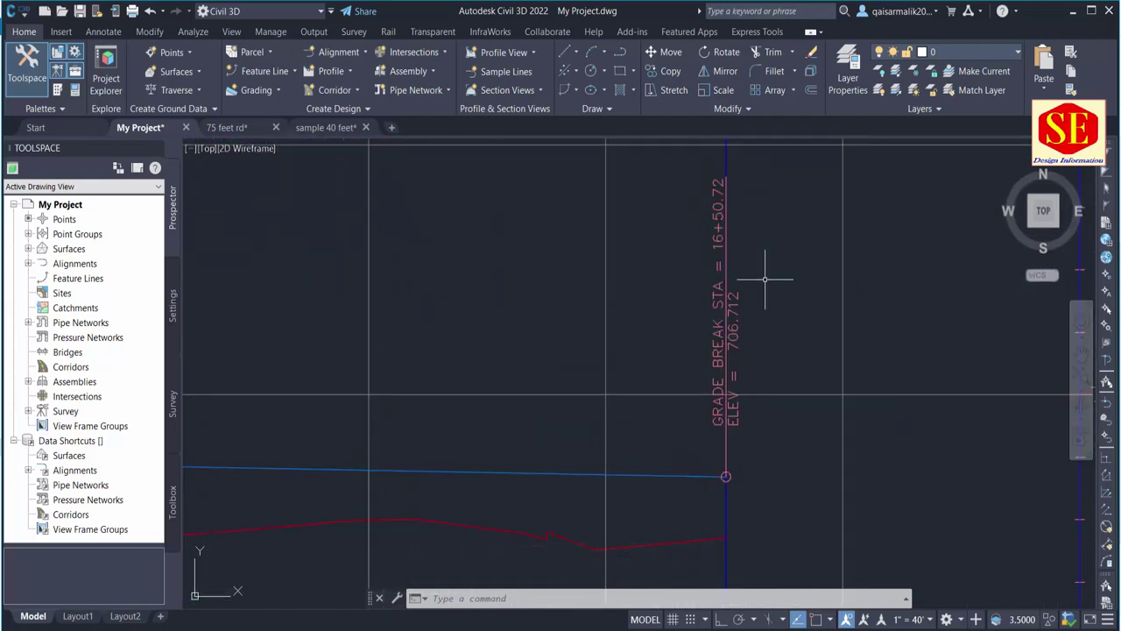
scroll(605, 396, "down", 4)
scroll(526, 412, "down", 2)
scroll(450, 438, "down", 1)
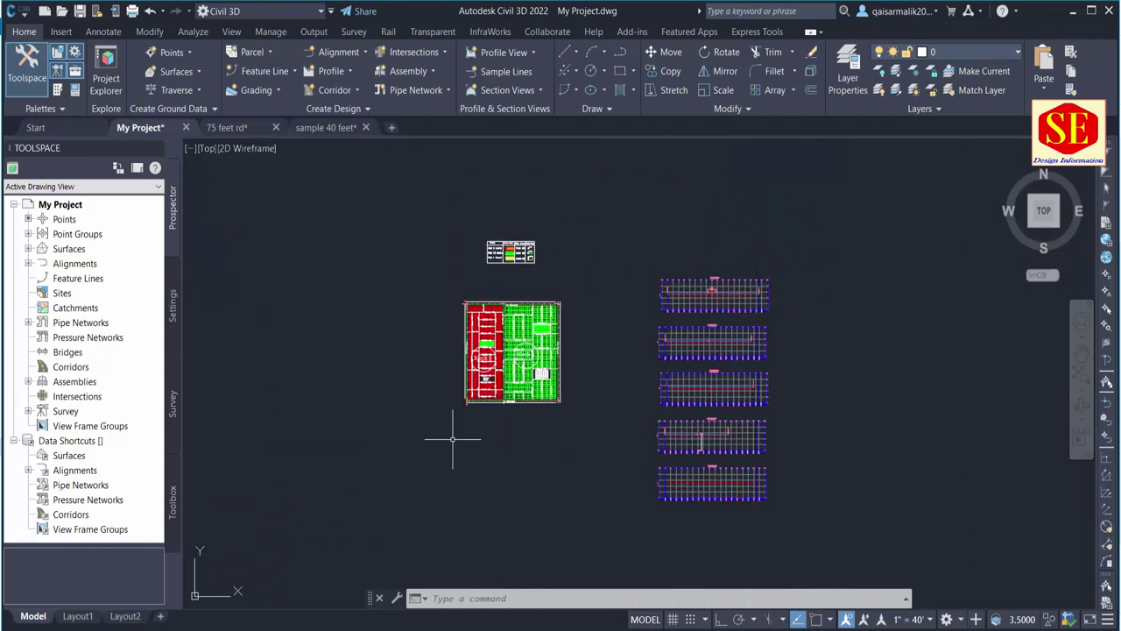
scroll(574, 416, "up", 5)
scroll(511, 504, "up", 3)
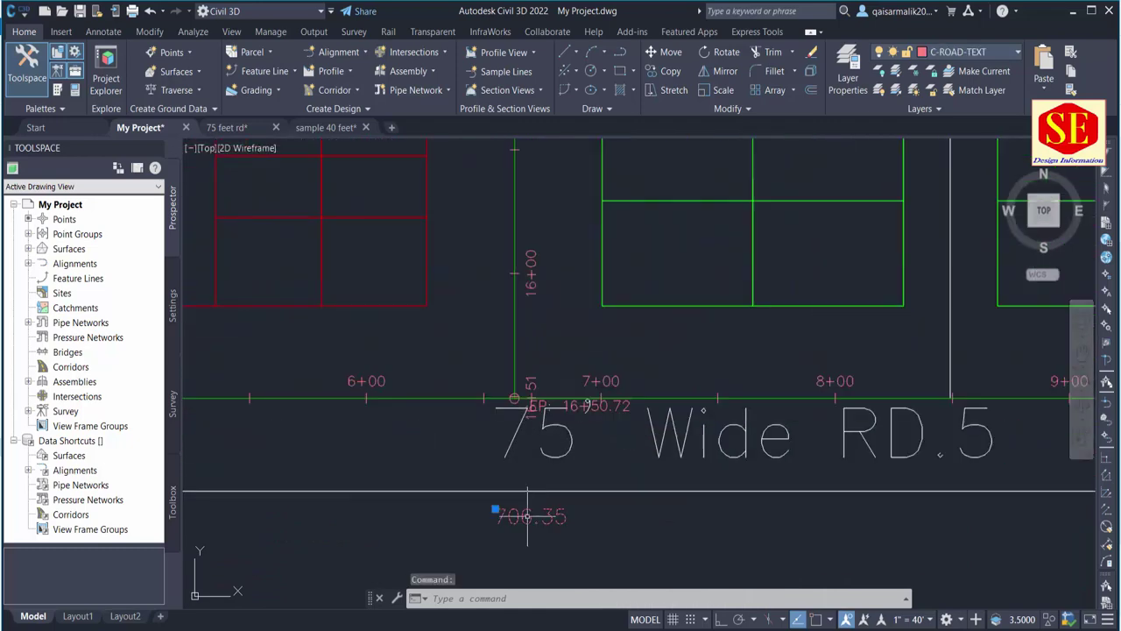
double_click(535, 516)
type("706.712")
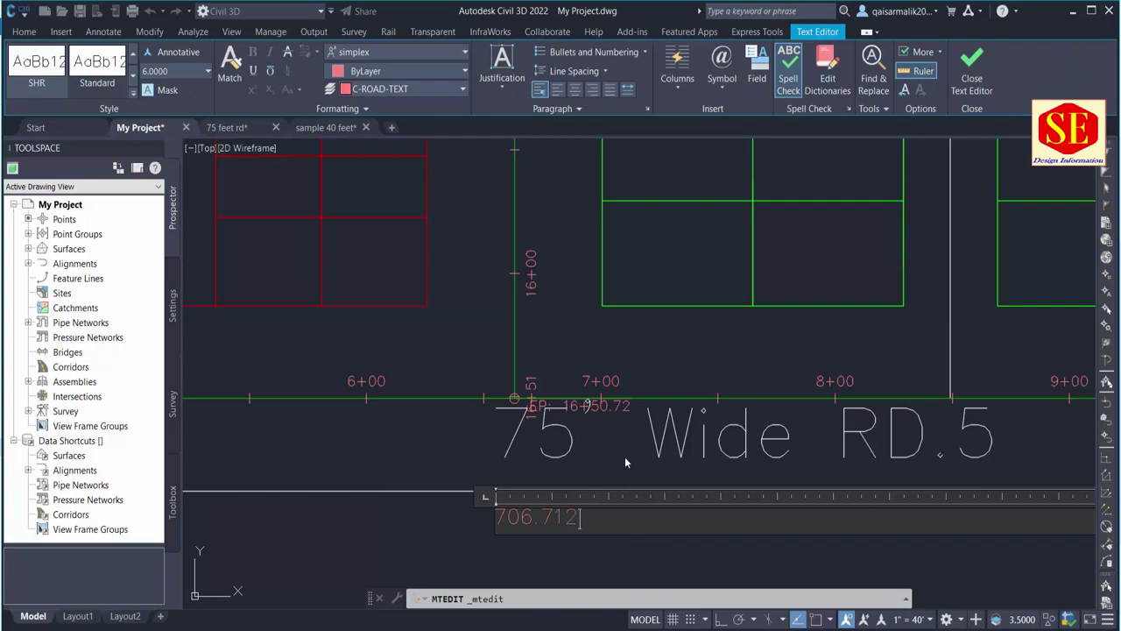
left_click(624, 457)
scroll(624, 457, "down", 3)
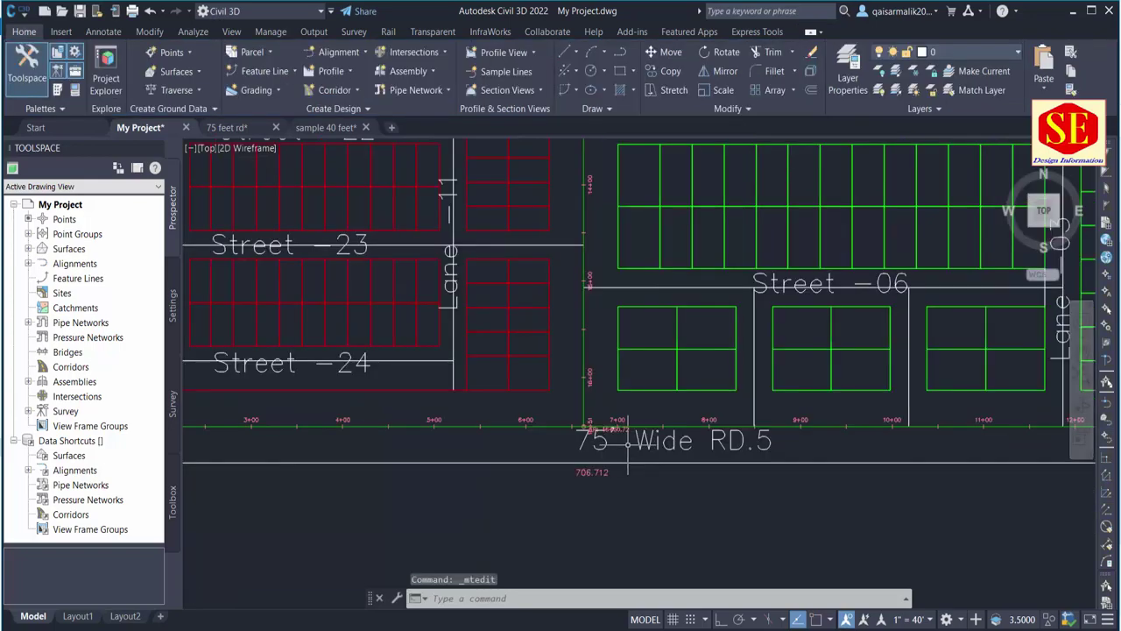
scroll(625, 456, "down", 5)
Pan and zoom the plan to show RD.4, Streets 12–15 and Block A.
middle_click_drag(504, 489, 519, 624)
middle_click_drag(343, 315, 375, 394)
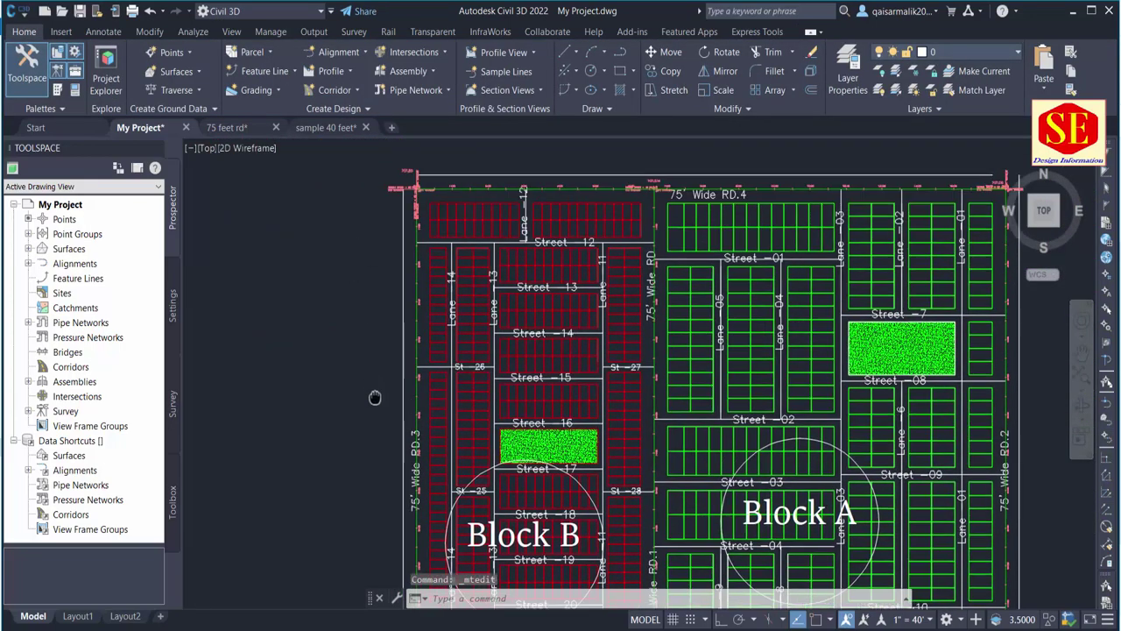
middle_click_drag(398, 221, 409, 289)
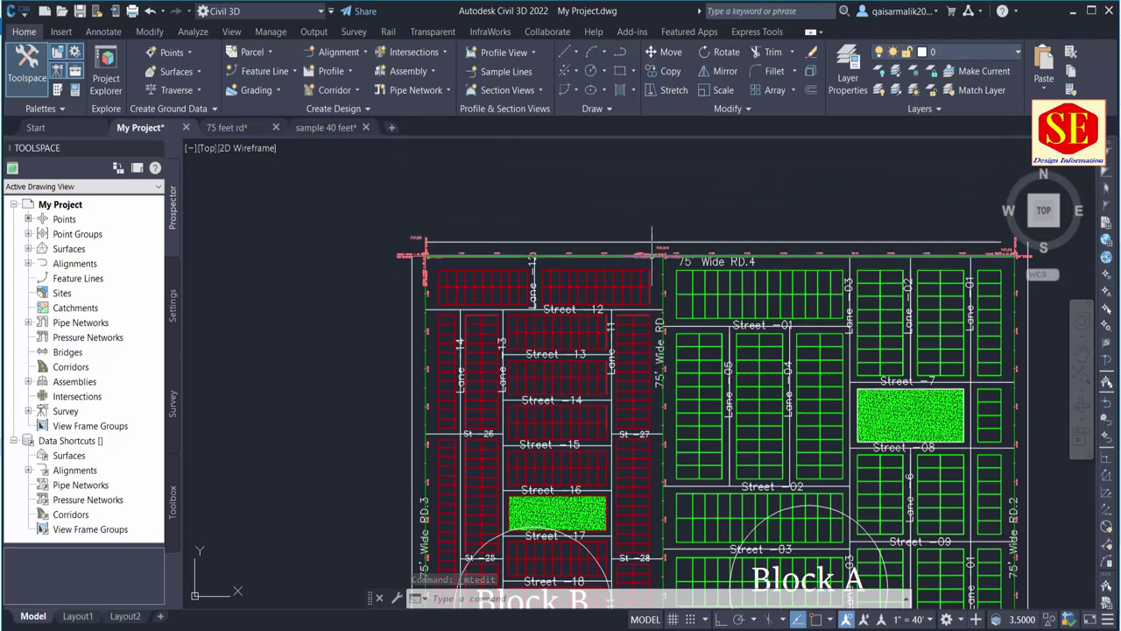
middle_click_drag(653, 234, 464, 215)
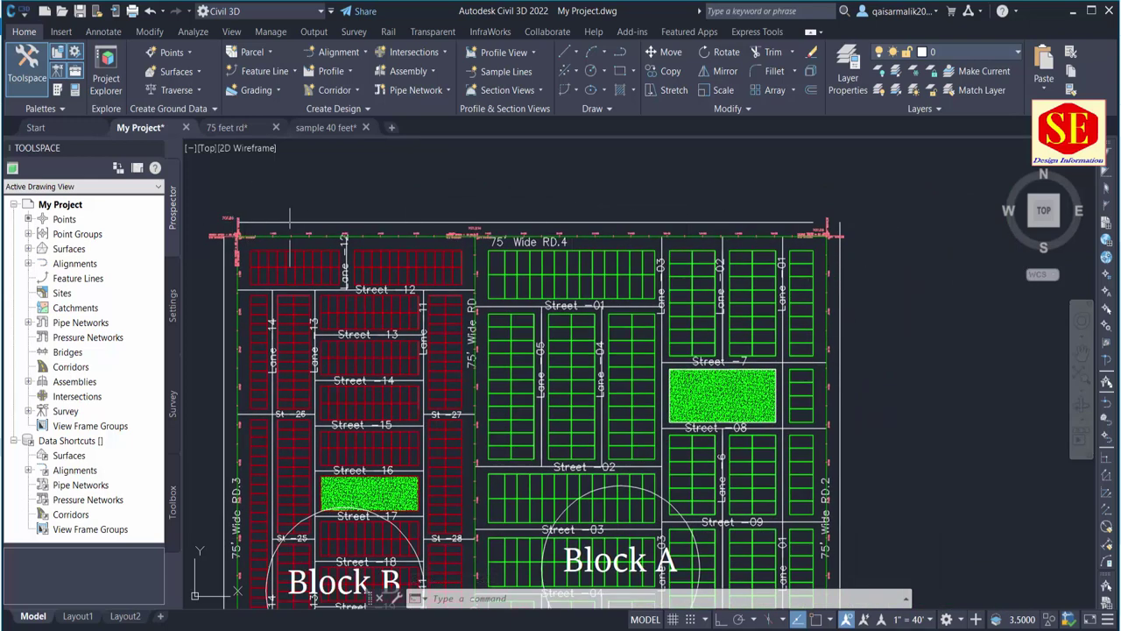
scroll(470, 234, "up", 6)
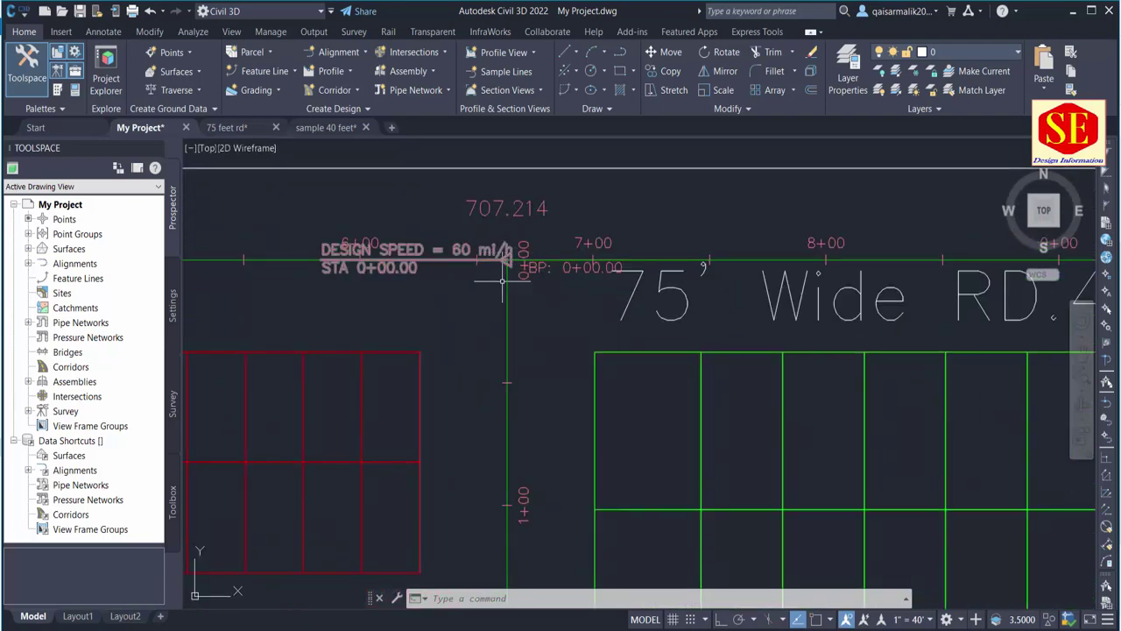
scroll(507, 210, "down", 5)
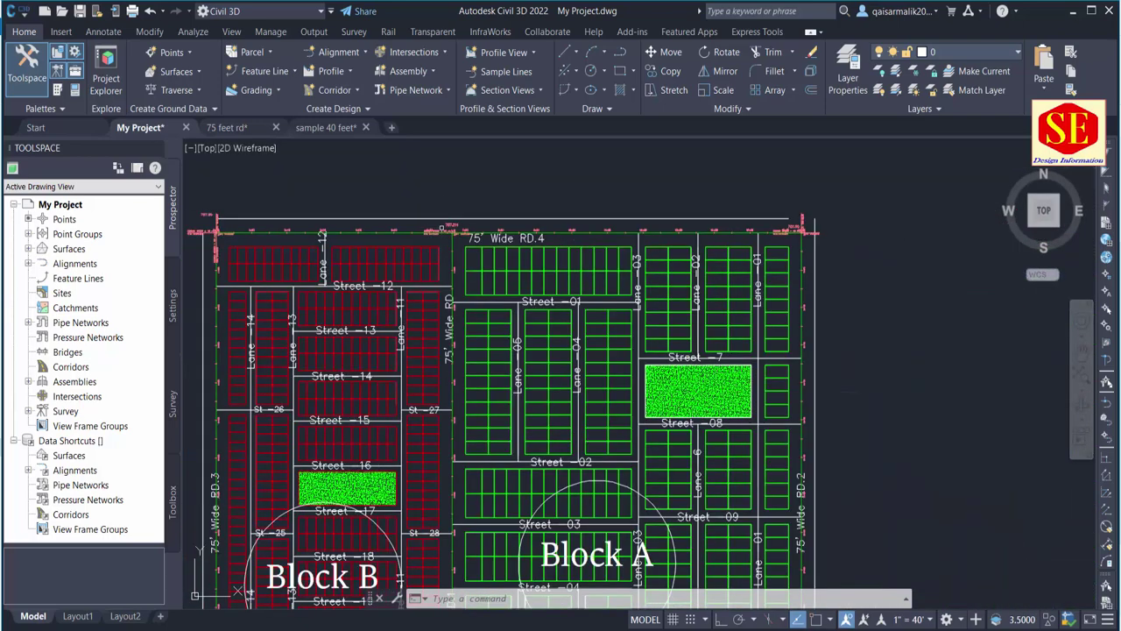
scroll(636, 351, "down", 2)
scroll(731, 325, "up", 1)
scroll(831, 465, "up", 4)
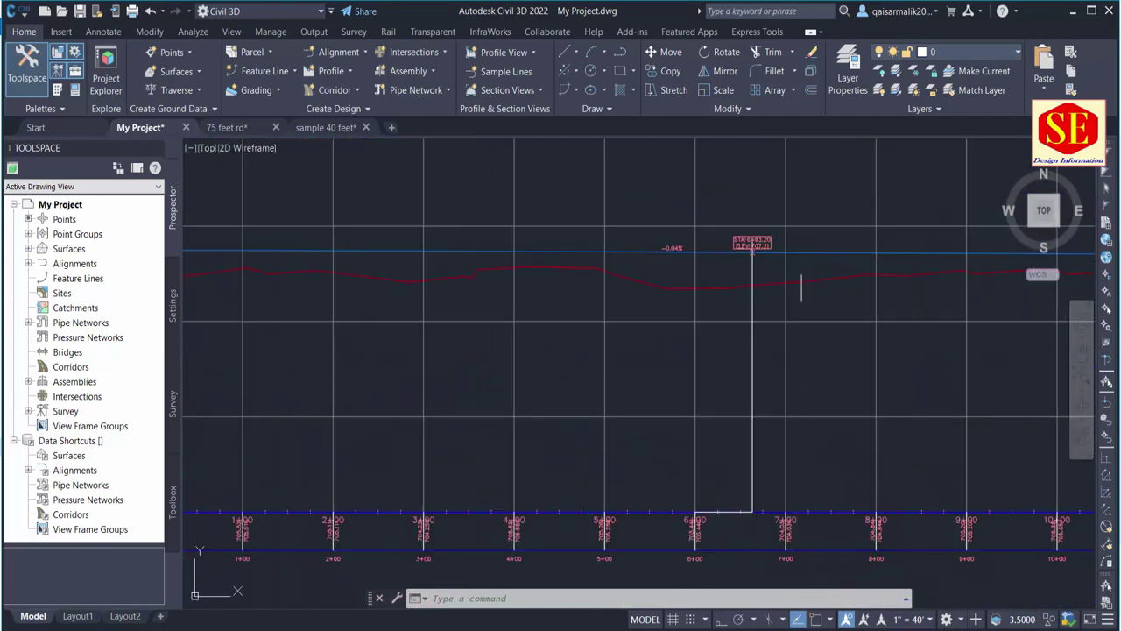
scroll(772, 247, "down", 1)
scroll(806, 300, "down", 3)
scroll(684, 333, "down", 2)
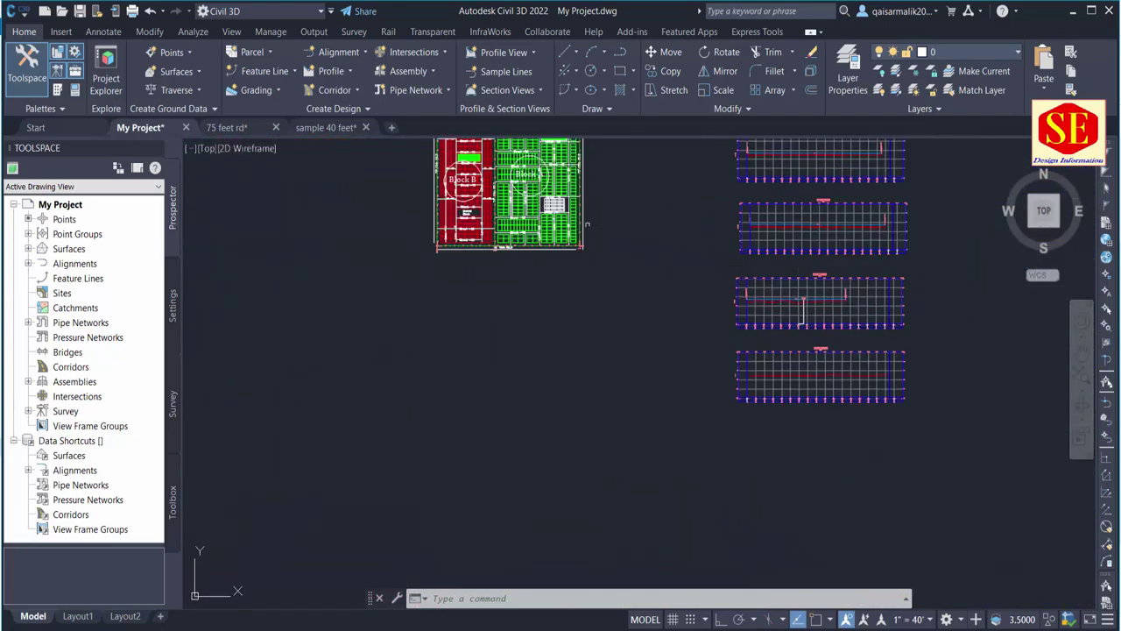
scroll(605, 338, "down", 1)
scroll(495, 219, "up", 4)
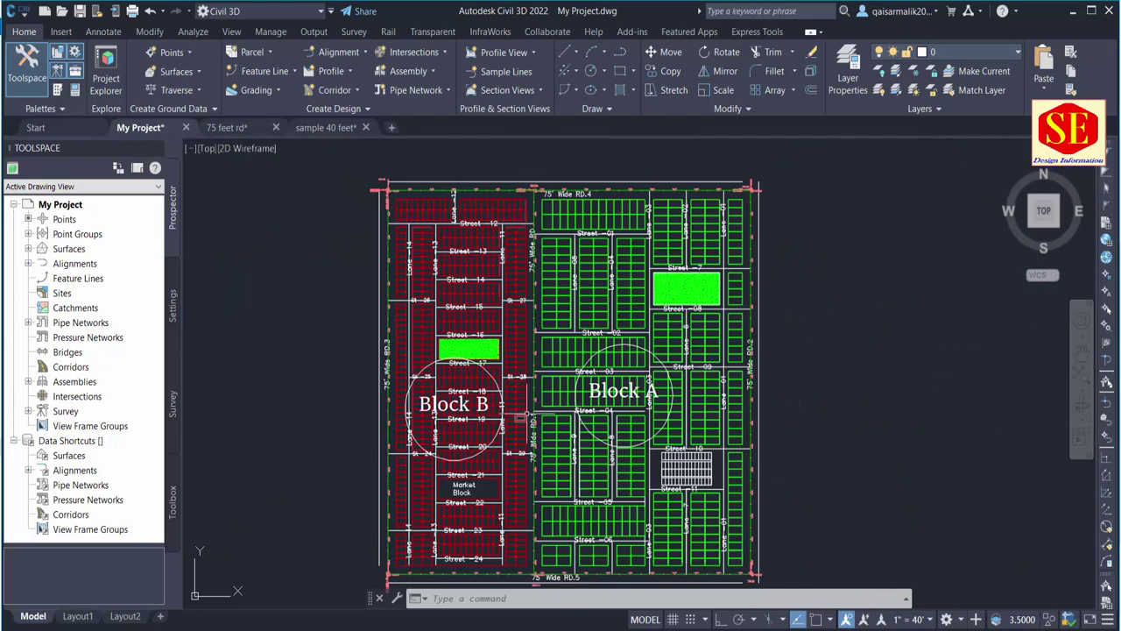
scroll(532, 536, "up", 1)
scroll(532, 536, "up", 8)
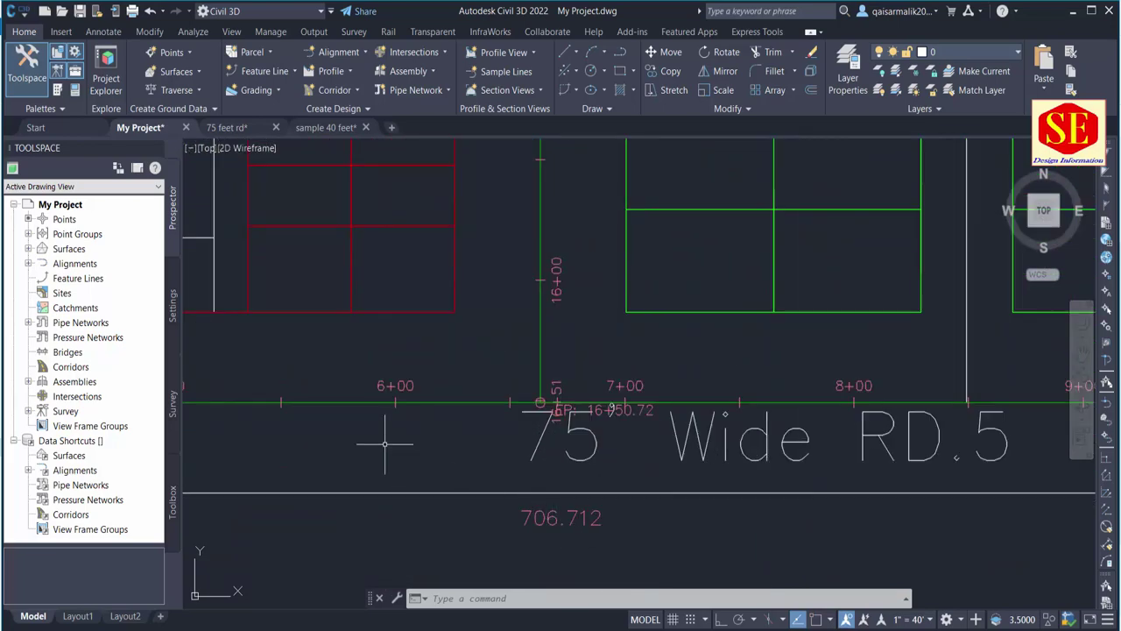
scroll(384, 444, "down", 5)
scroll(385, 444, "down", 2)
scroll(525, 350, "up", 2)
scroll(526, 351, "up", 2)
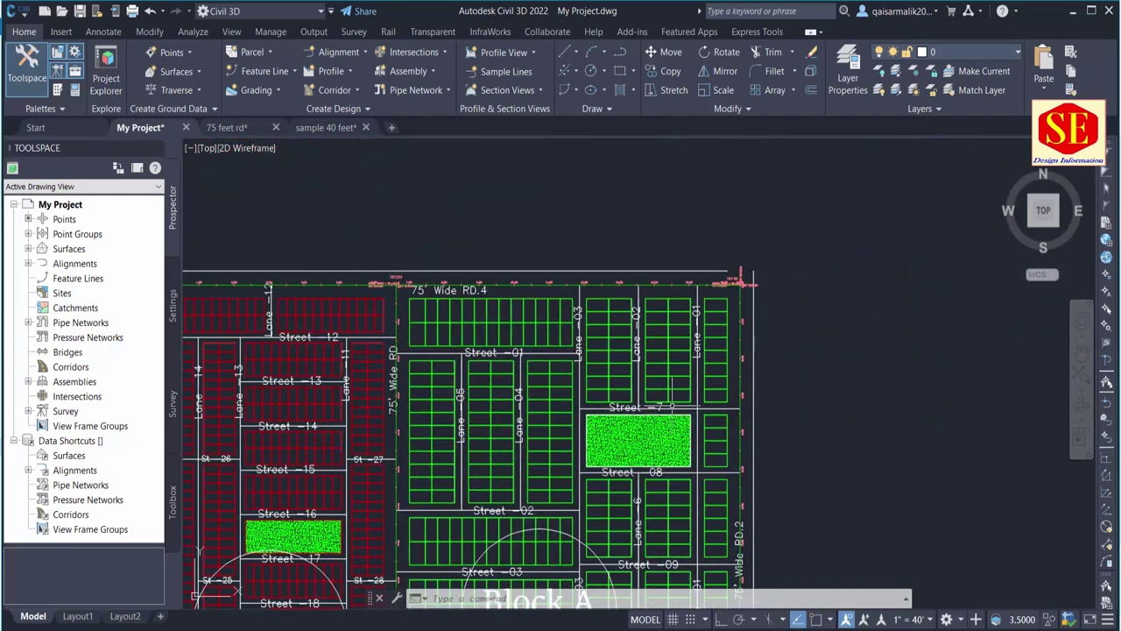
scroll(743, 278, "up", 5)
scroll(620, 321, "up", 2)
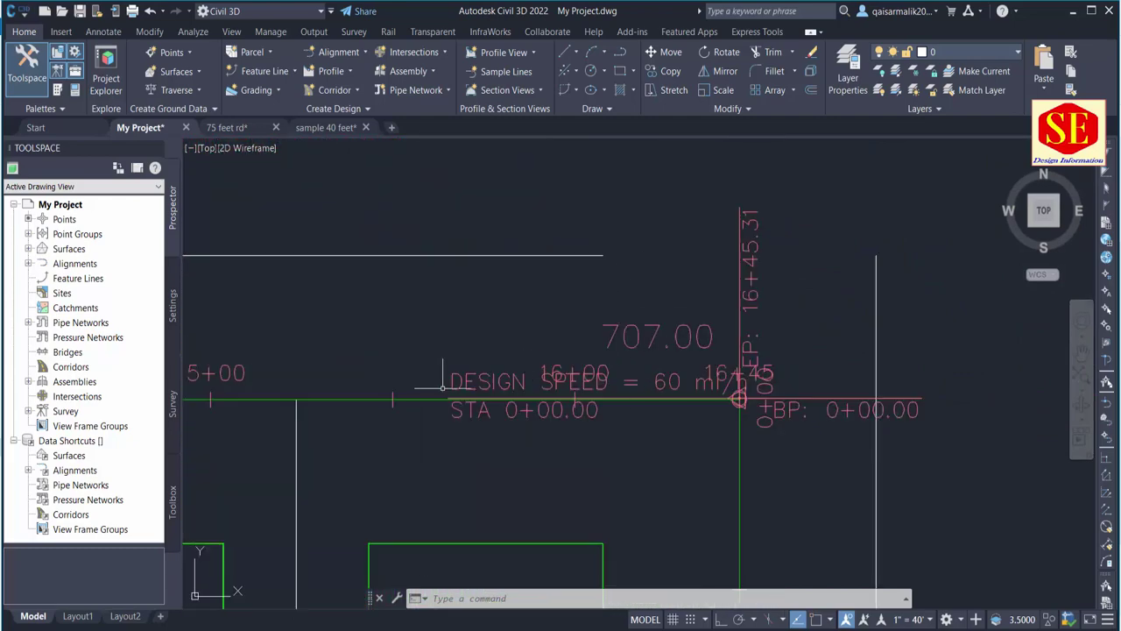
Pan across the Block A and Block B layout to Street -06 and 75' Wide RD.5.
middle_click_drag(742, 589, 749, 396)
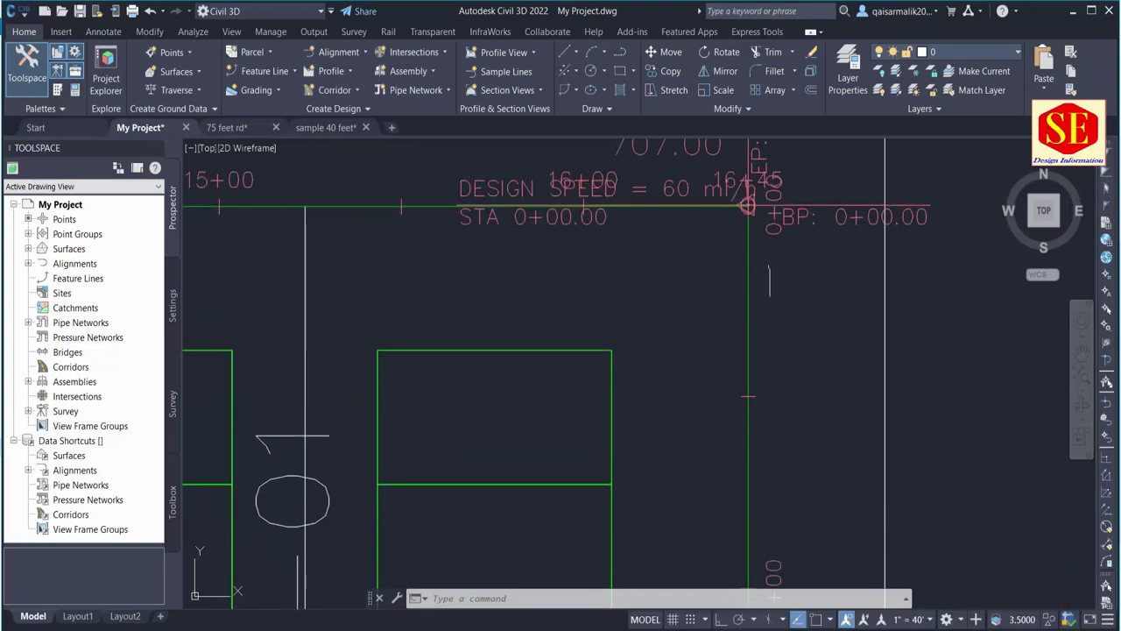
scroll(791, 390, "down", 3)
scroll(792, 394, "down", 4)
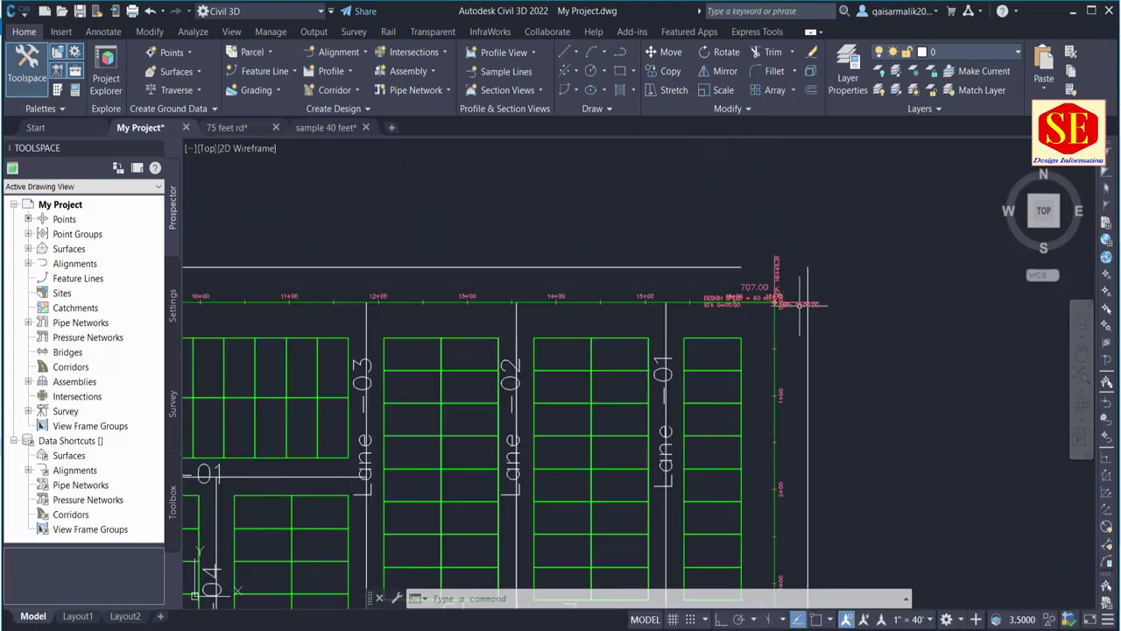
scroll(755, 289, "up", 4)
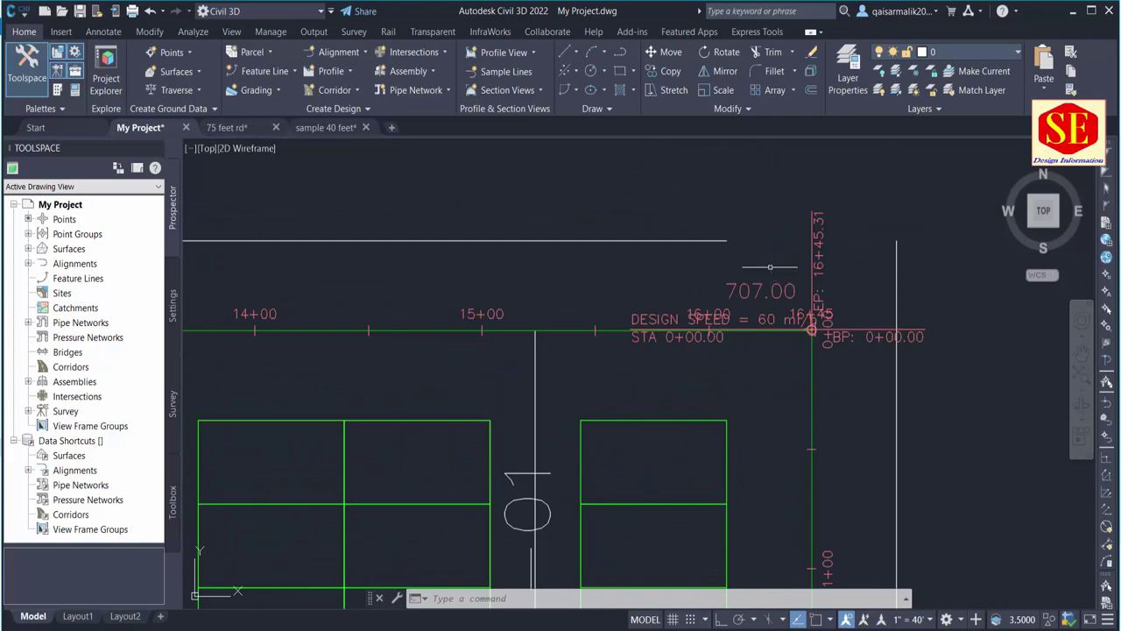
scroll(770, 266, "down", 3)
scroll(769, 267, "down", 3)
middle_click_drag(788, 482, 790, 192)
scroll(788, 306, "up", 2)
scroll(798, 418, "up", 8)
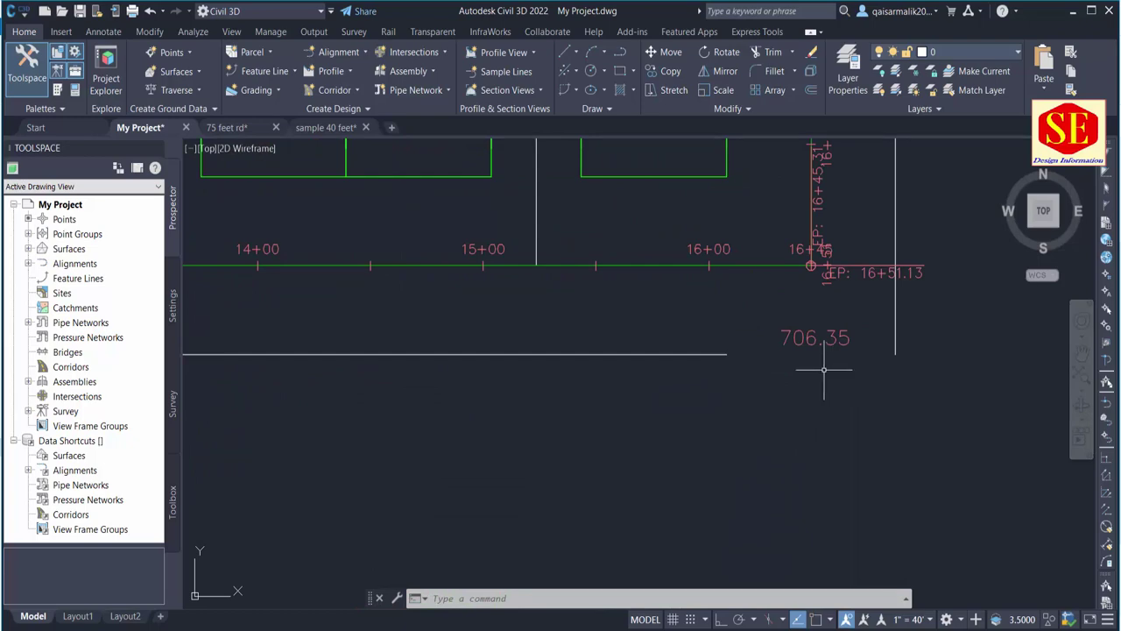
scroll(823, 370, "down", 4)
middle_click_drag(769, 375, 1039, 393)
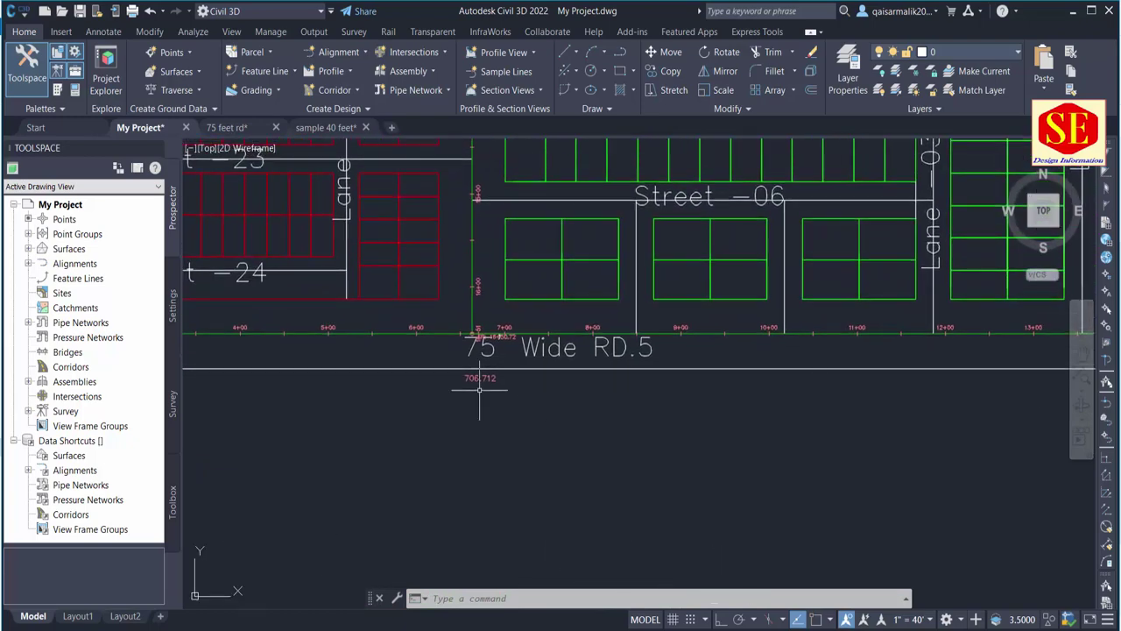
scroll(479, 389, "up", 4)
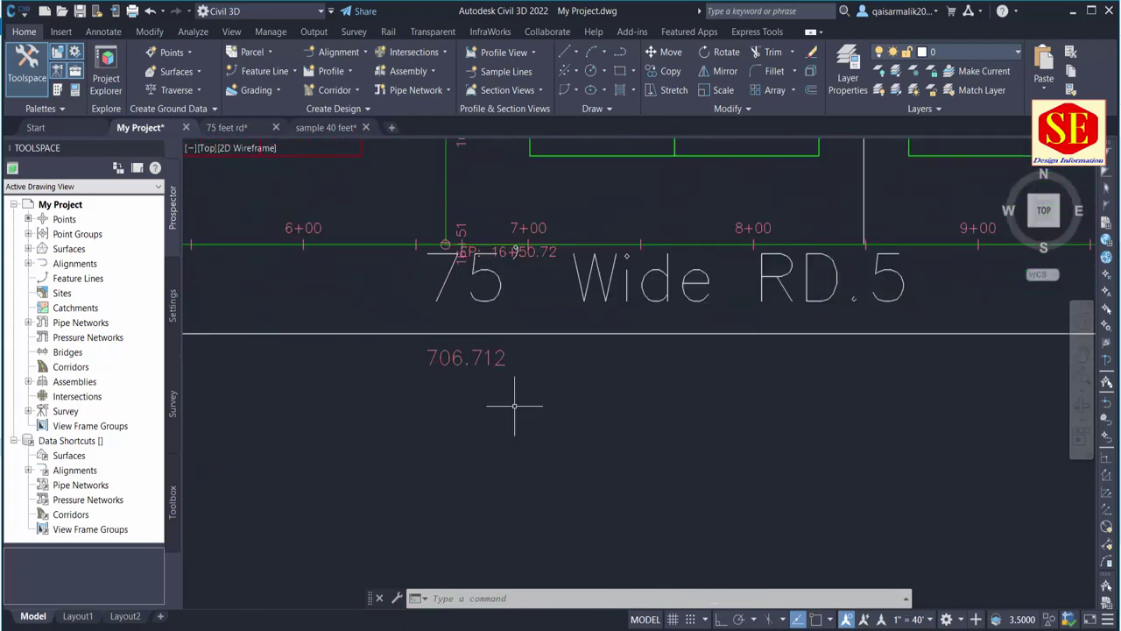
scroll(514, 406, "down", 4)
middle_click_drag(441, 450, 700, 473)
scroll(368, 473, "up", 4)
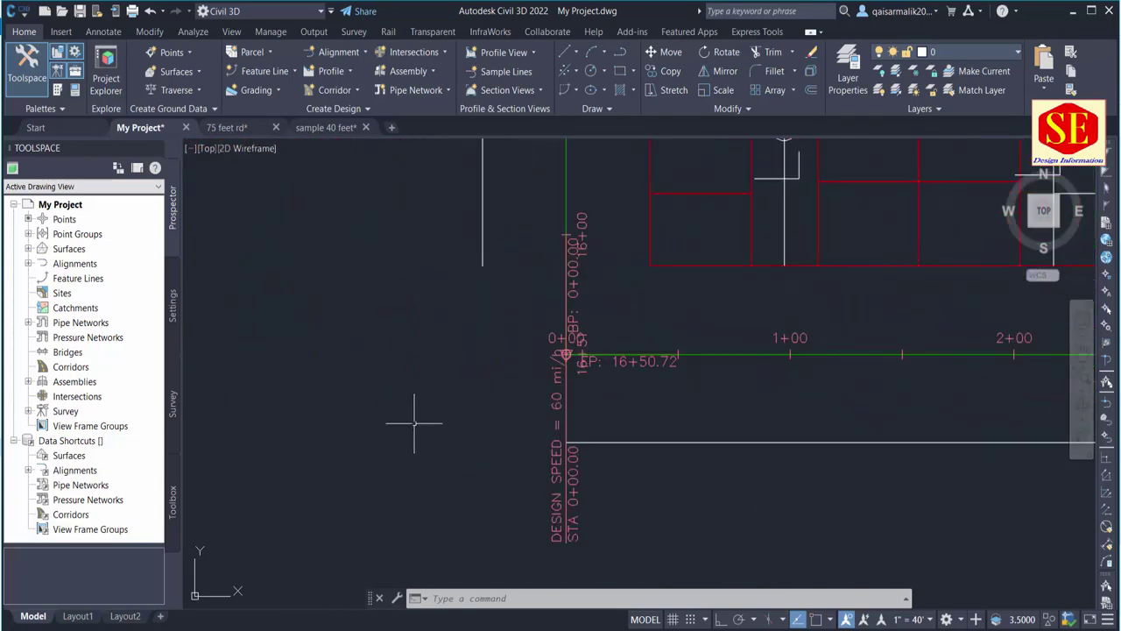
scroll(415, 423, "down", 4)
middle_click_drag(841, 438, 593, 435)
scroll(749, 500, "up", 4)
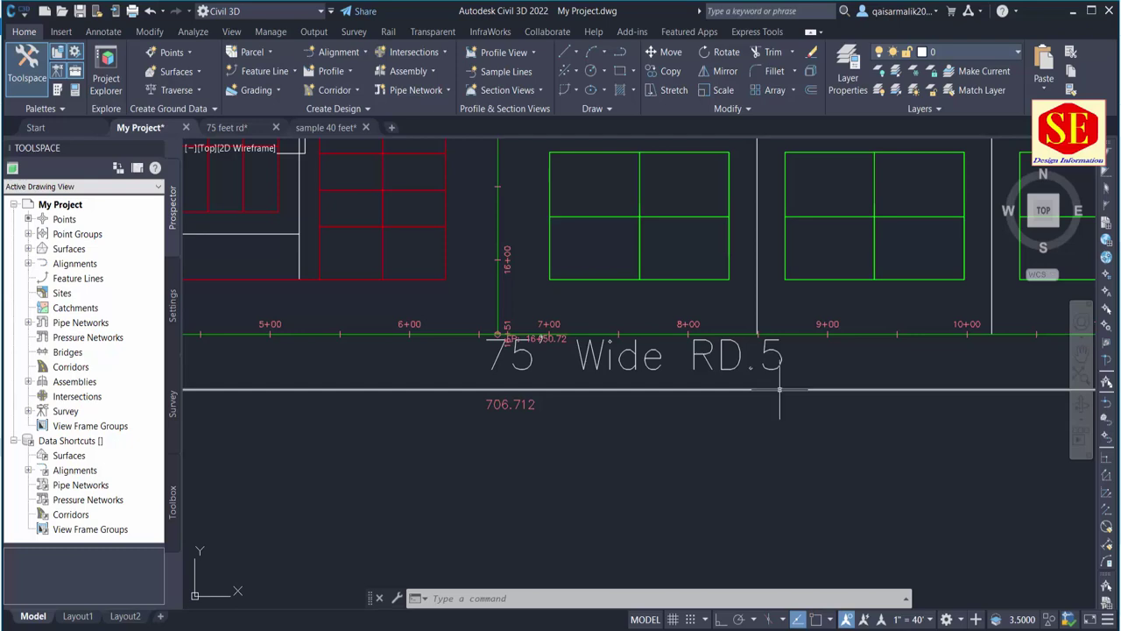
scroll(779, 389, "down", 5)
scroll(375, 372, "up", 2)
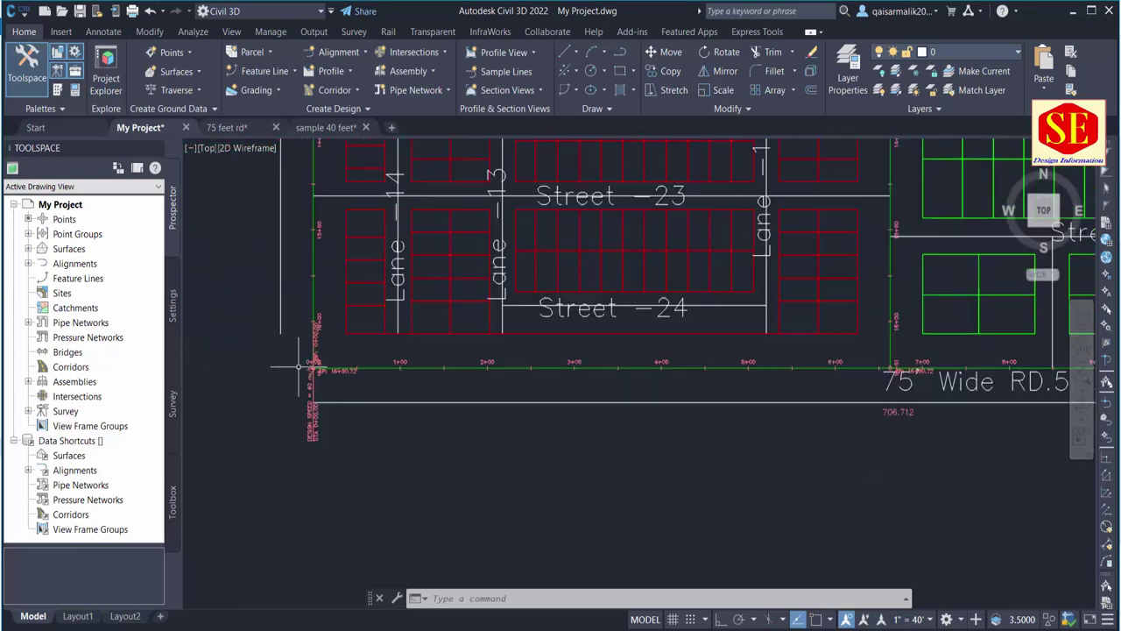
scroll(301, 367, "up", 2)
scroll(296, 357, "down", 5)
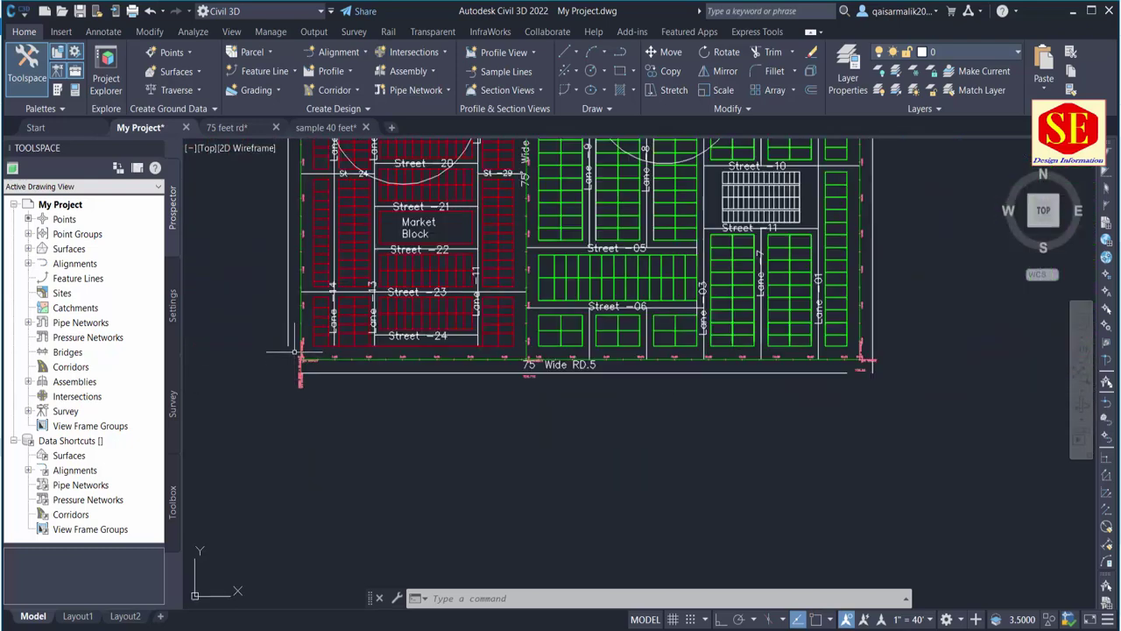
scroll(313, 377, "up", 4)
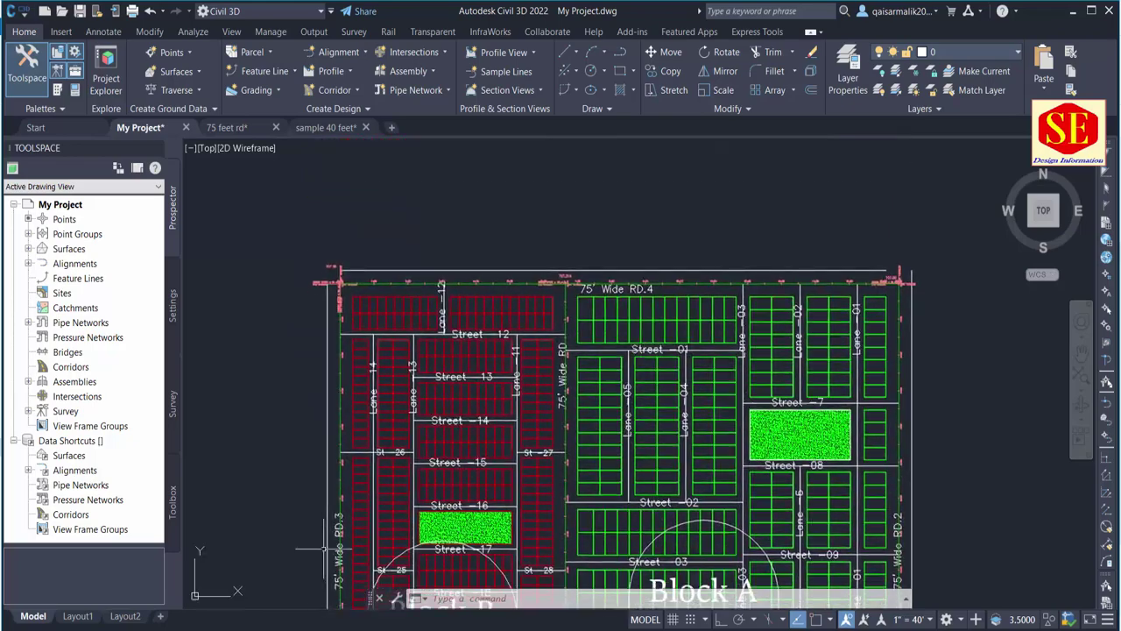
scroll(360, 431, "down", 4)
scroll(354, 319, "down", 3)
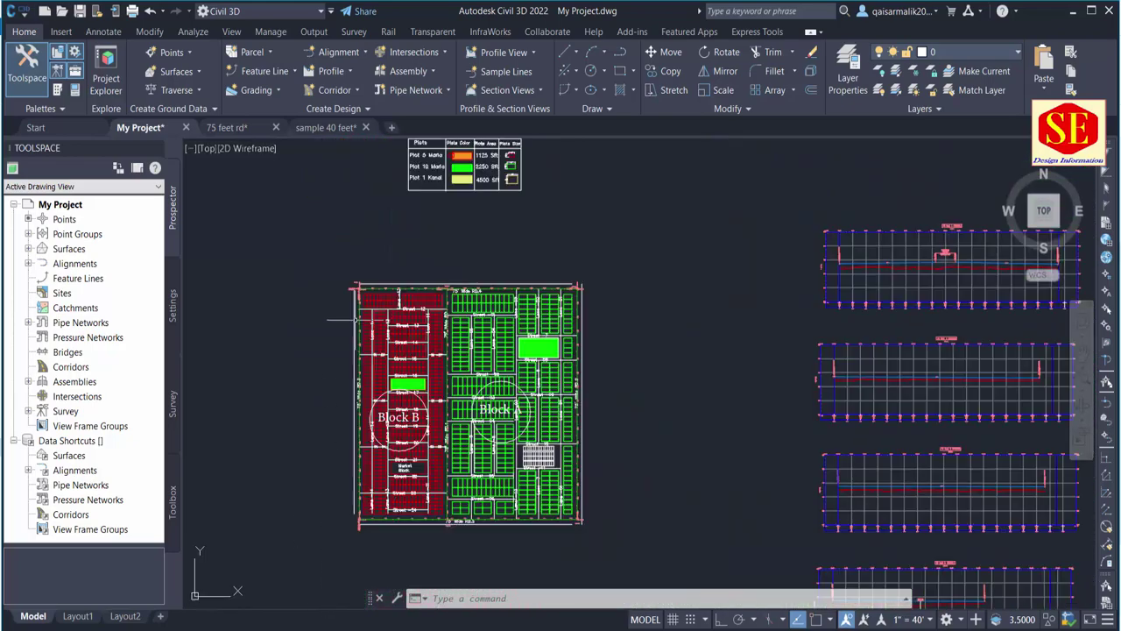
Zoom into the 75 feet 3 profile to read grade-break ELEV = 707.000, then return to RD.5.
middle_click_drag(861, 368, 762, 315)
scroll(867, 342, "up", 3)
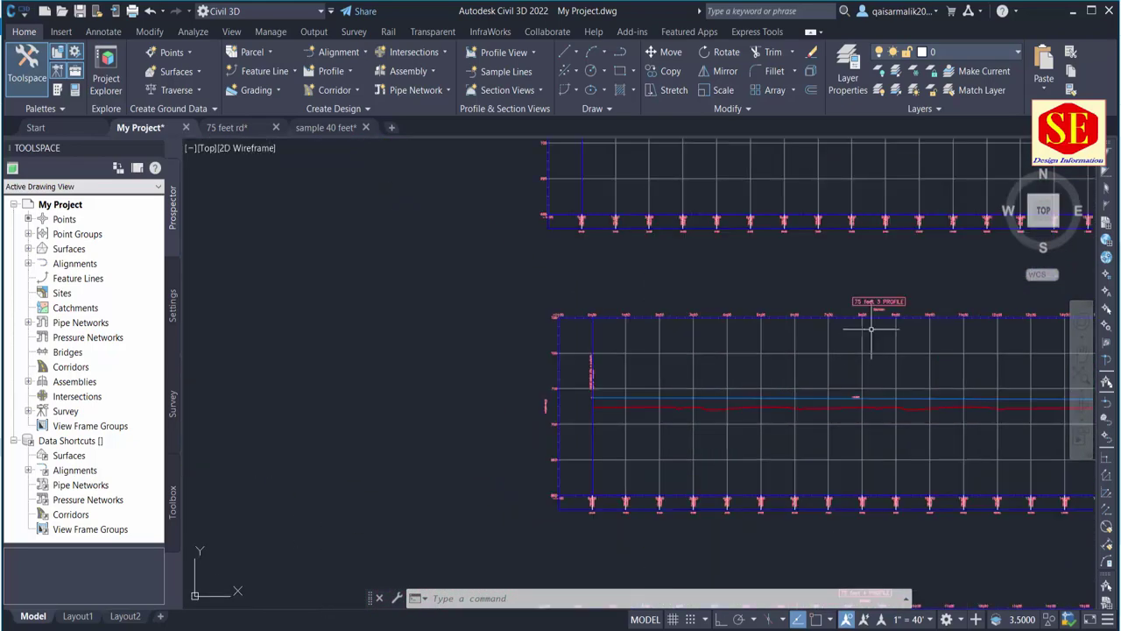
scroll(875, 324, "up", 3)
scroll(815, 280, "down", 3)
scroll(750, 243, "down", 3)
scroll(924, 324, "up", 3)
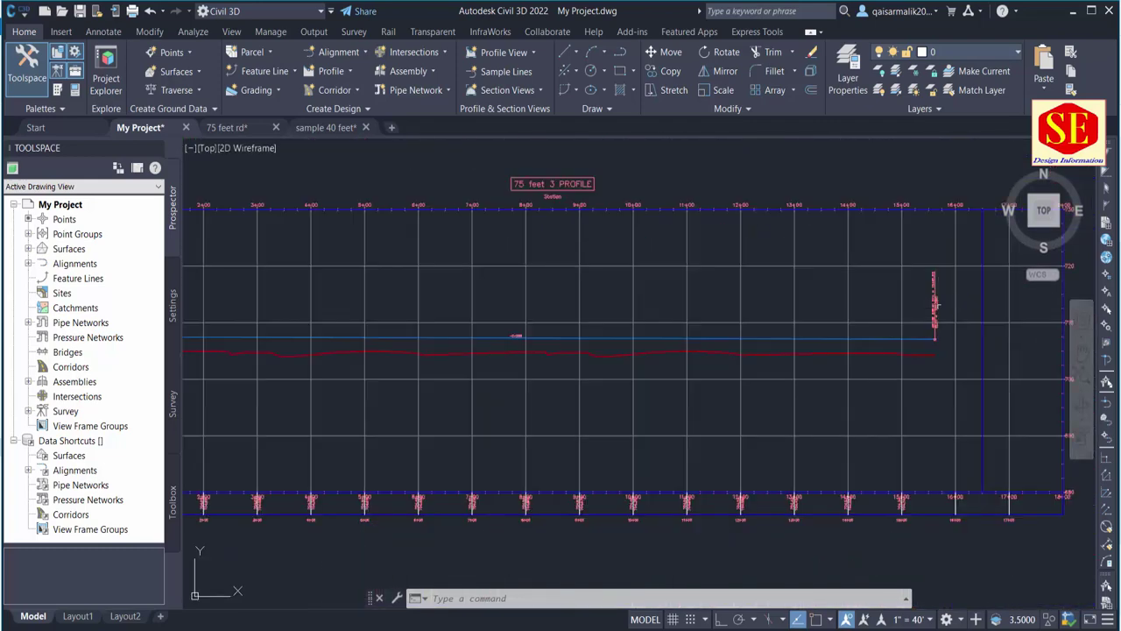
scroll(930, 342, "up", 3)
scroll(936, 263, "up", 2)
scroll(921, 258, "up", 2)
scroll(911, 268, "up", 2)
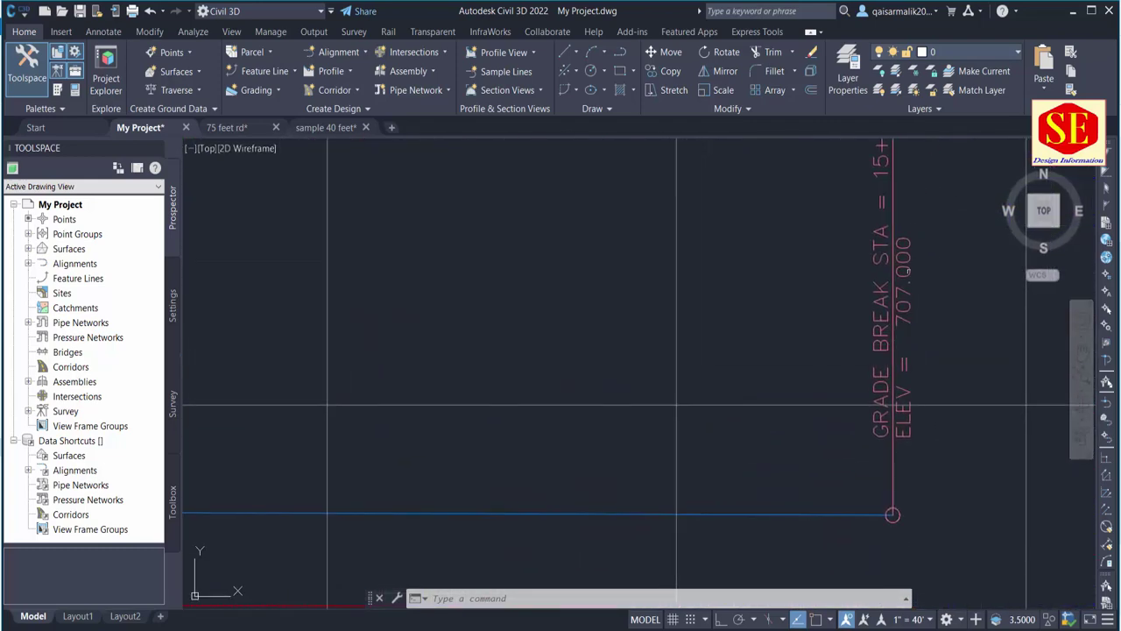
scroll(922, 264, "down", 3)
scroll(922, 265, "down", 3)
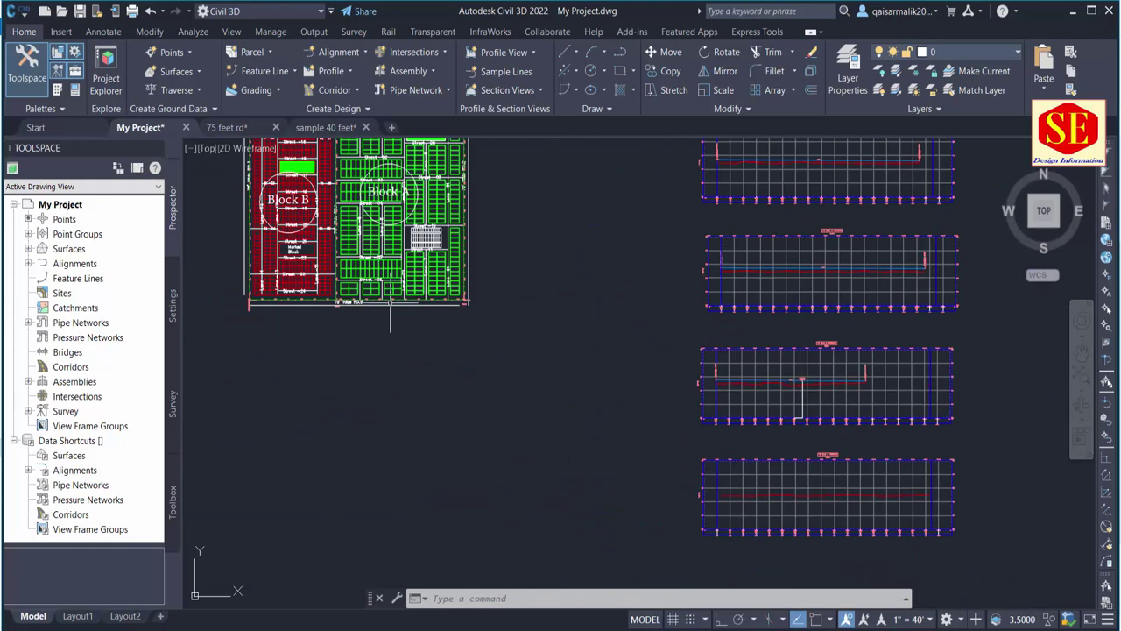
scroll(391, 302, "up", 2)
scroll(543, 357, "up", 2)
scroll(544, 356, "up", 2)
type("c")
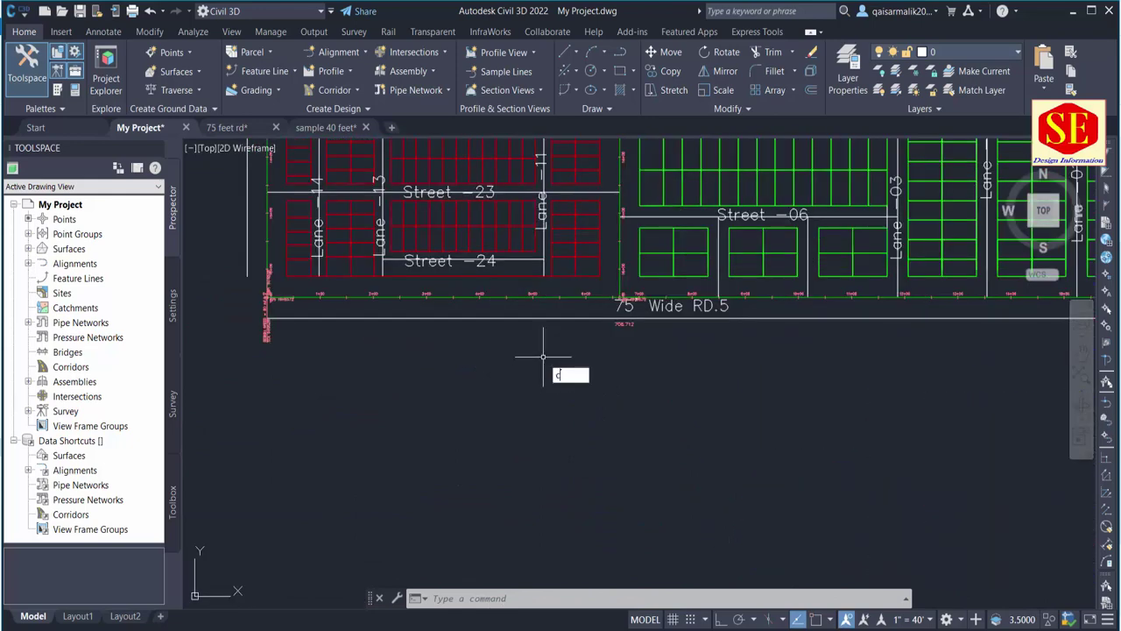
Copy the 706.712 elevation label to the 0+00 start of 75' Wide RD.5.
key("Return")
left_click(625, 325)
key("Return")
left_click(668, 378)
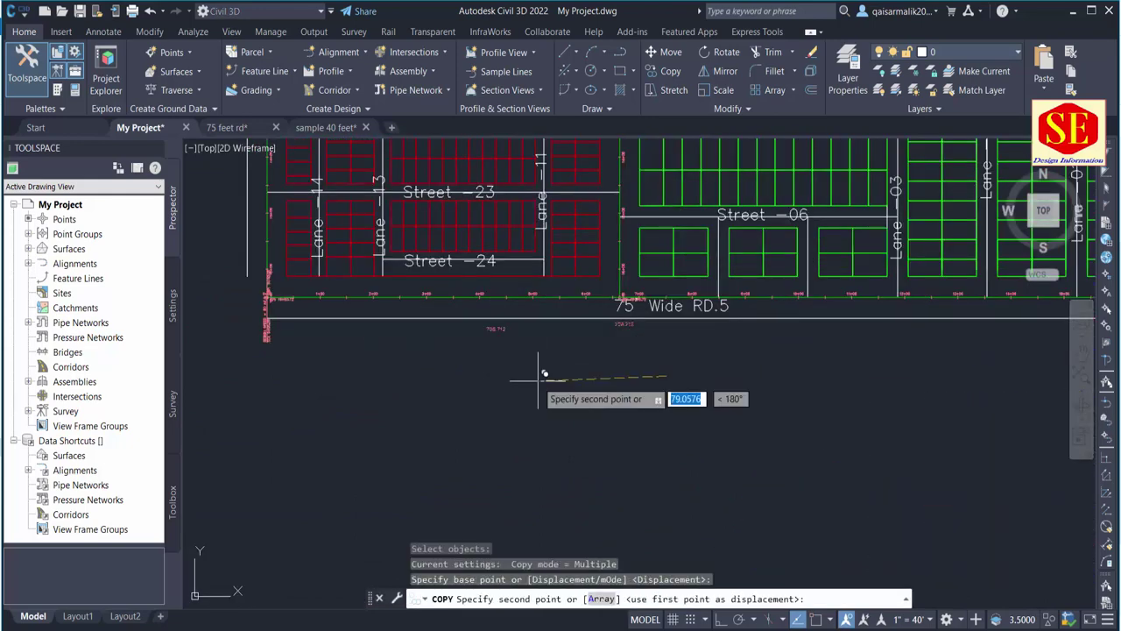
scroll(281, 350, "up", 4)
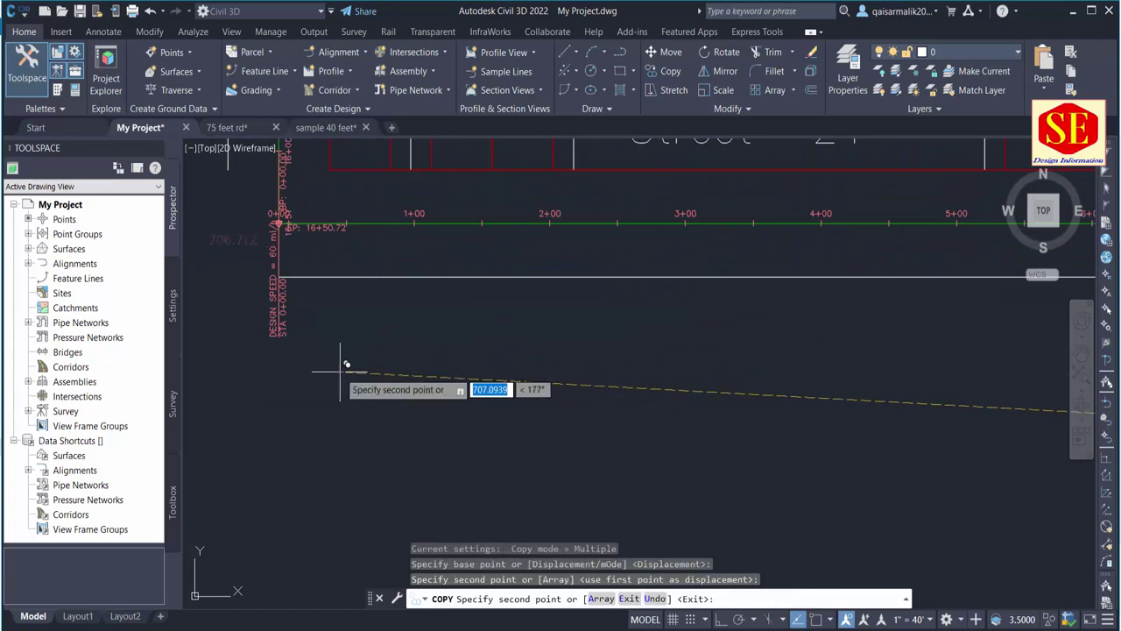
middle_click_drag(342, 364, 502, 451)
key("Escape")
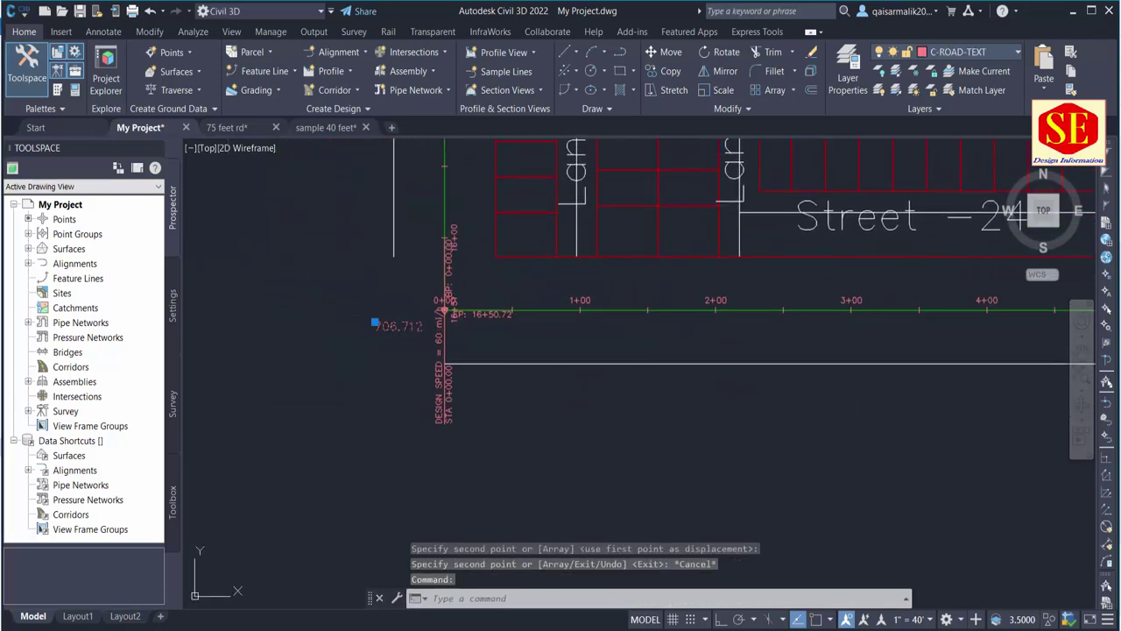
Change the copied start label's text to 707.00.
double_click(377, 325)
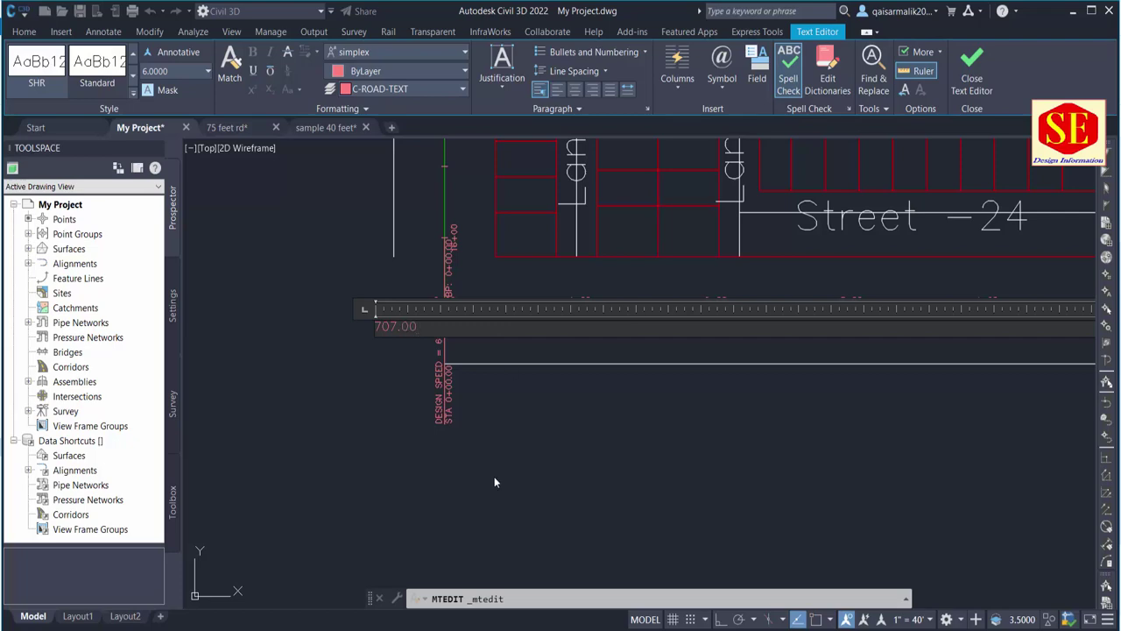
key("Escape")
scroll(375, 359, "down", 3)
Pan and zoom to 75' Wide RD.5 and inspect the 707.00 elevation label at its start.
middle_click_drag(391, 332, 379, 491)
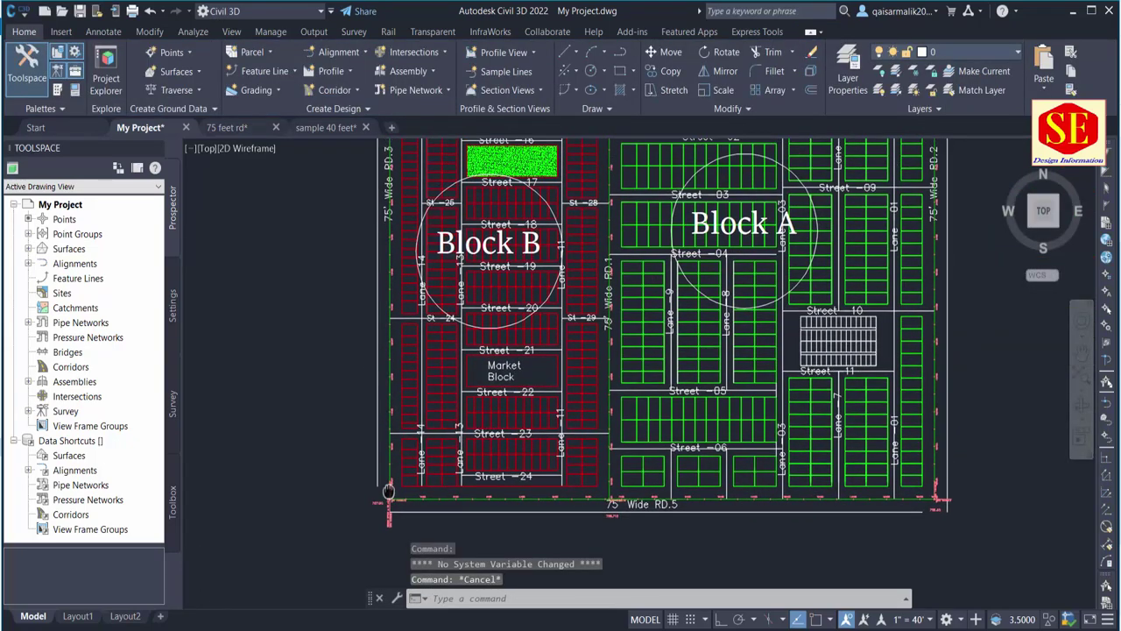
middle_click_drag(371, 252, 372, 362)
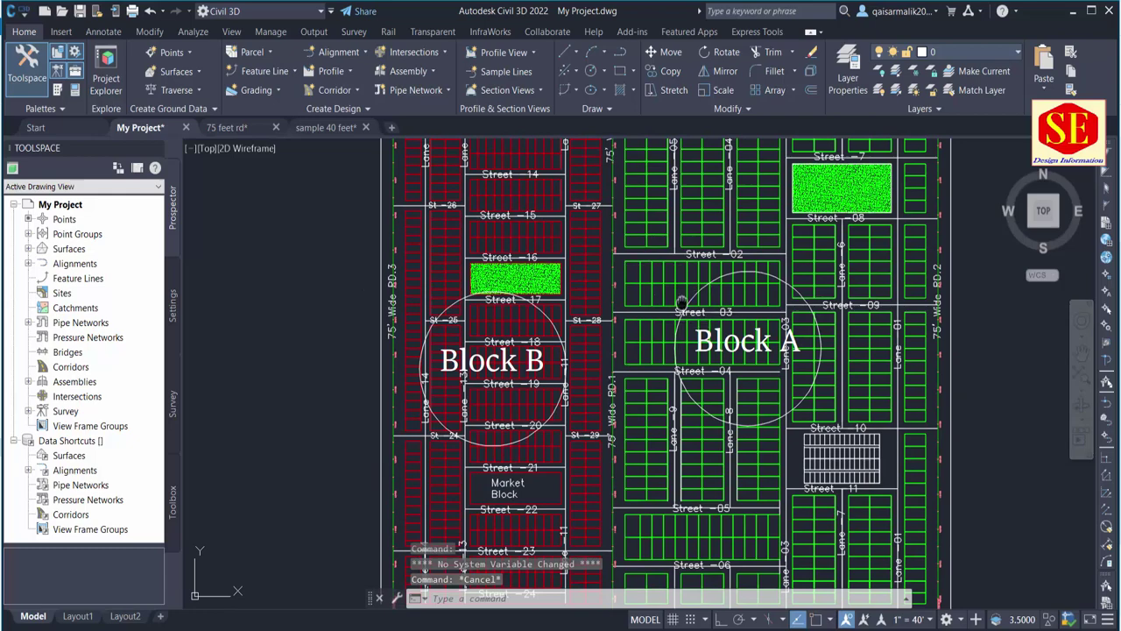
middle_click_drag(682, 300, 677, 381)
middle_click_drag(869, 427, 882, 217)
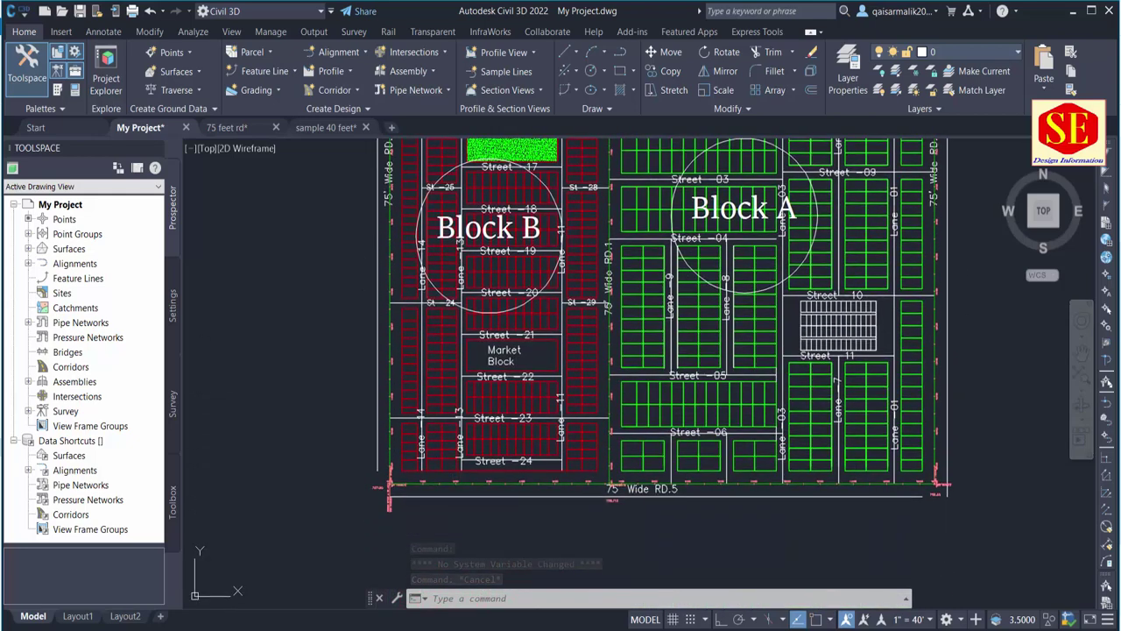
scroll(657, 526, "up", 2)
middle_click_drag(546, 490, 648, 496)
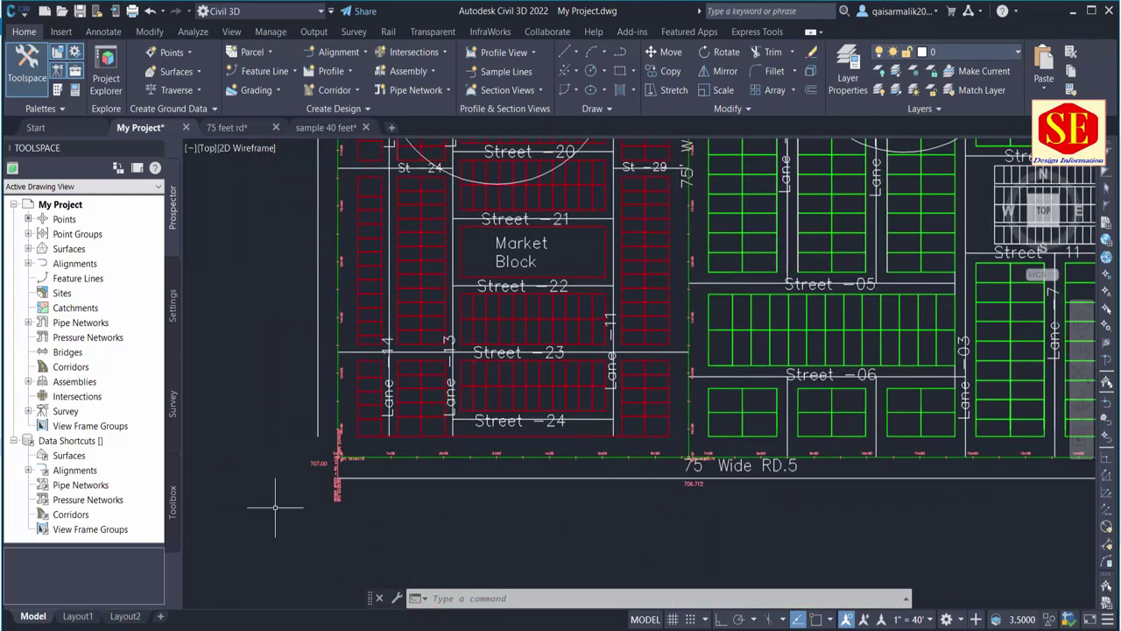
scroll(275, 506, "up", 5)
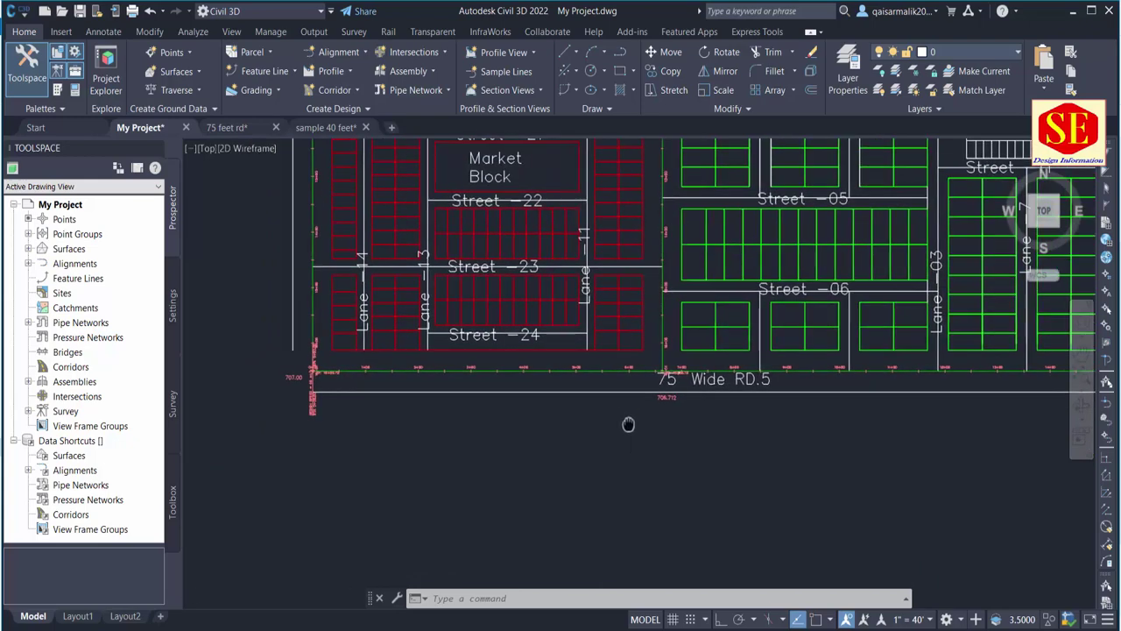
scroll(685, 412, "up", 5)
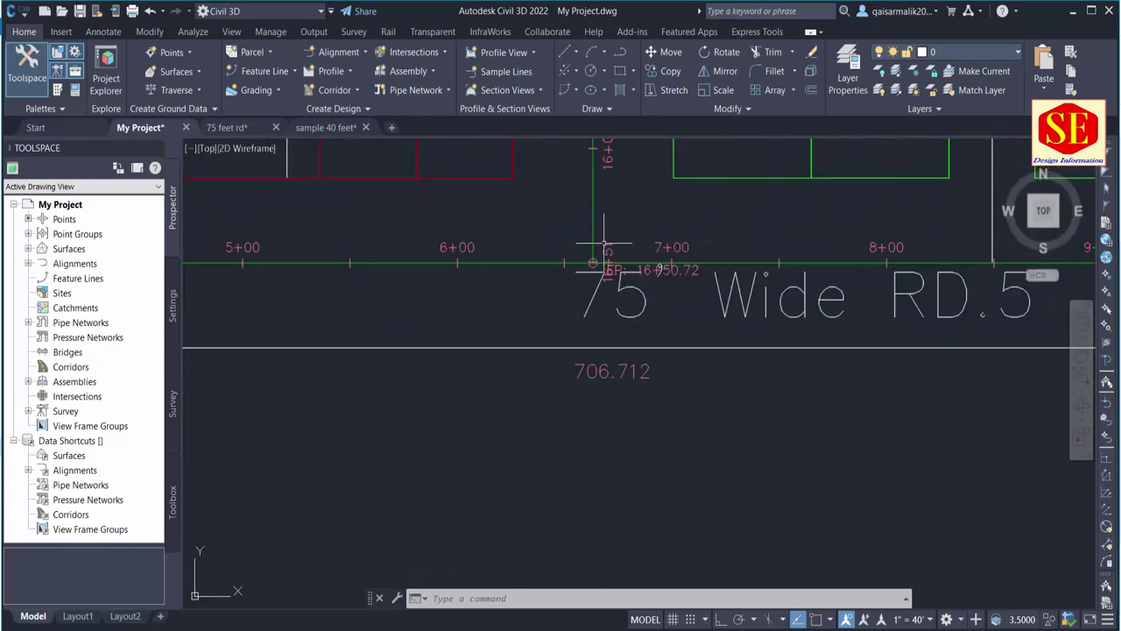
middle_click_drag(605, 271, 605, 587)
scroll(604, 172, "down", 5)
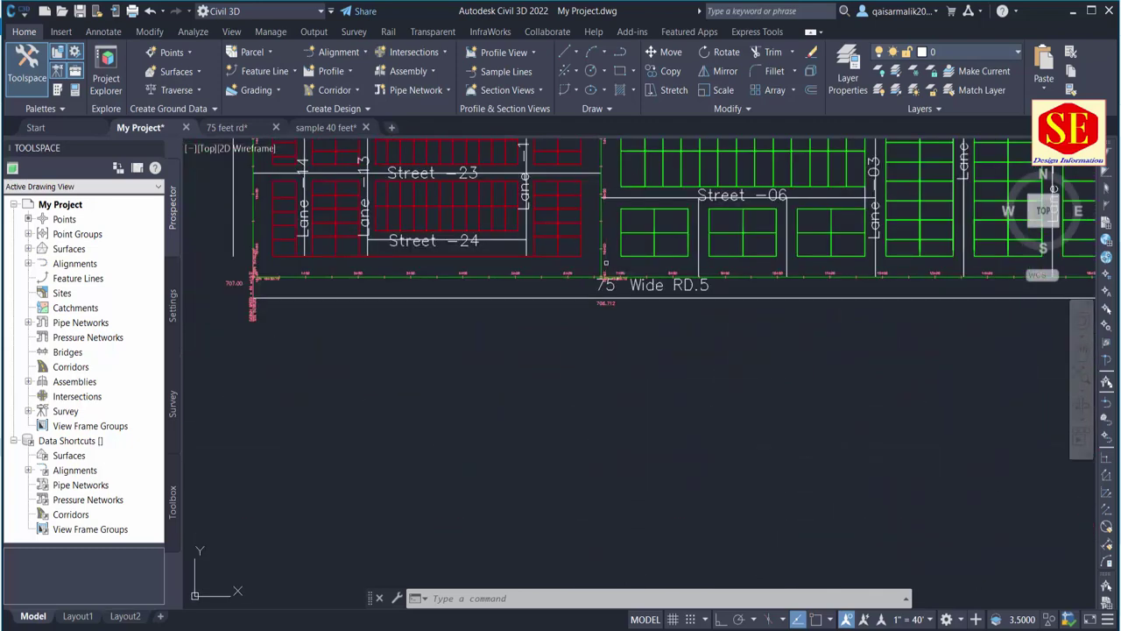
scroll(604, 262, "up", 3)
scroll(613, 359, "up", 2)
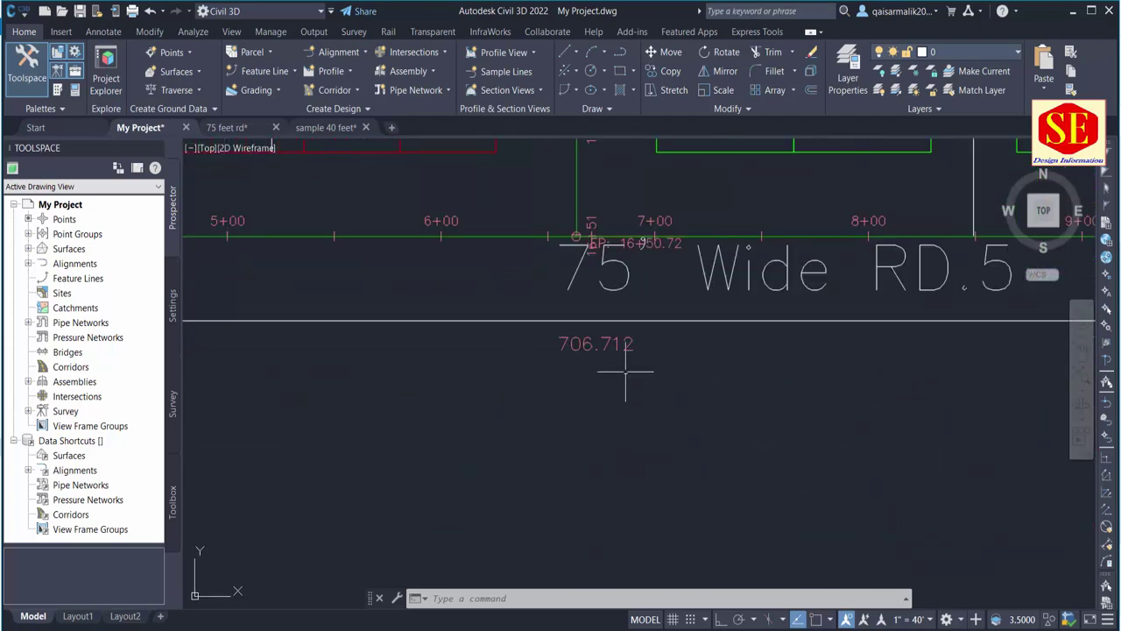
scroll(428, 354, "down", 4)
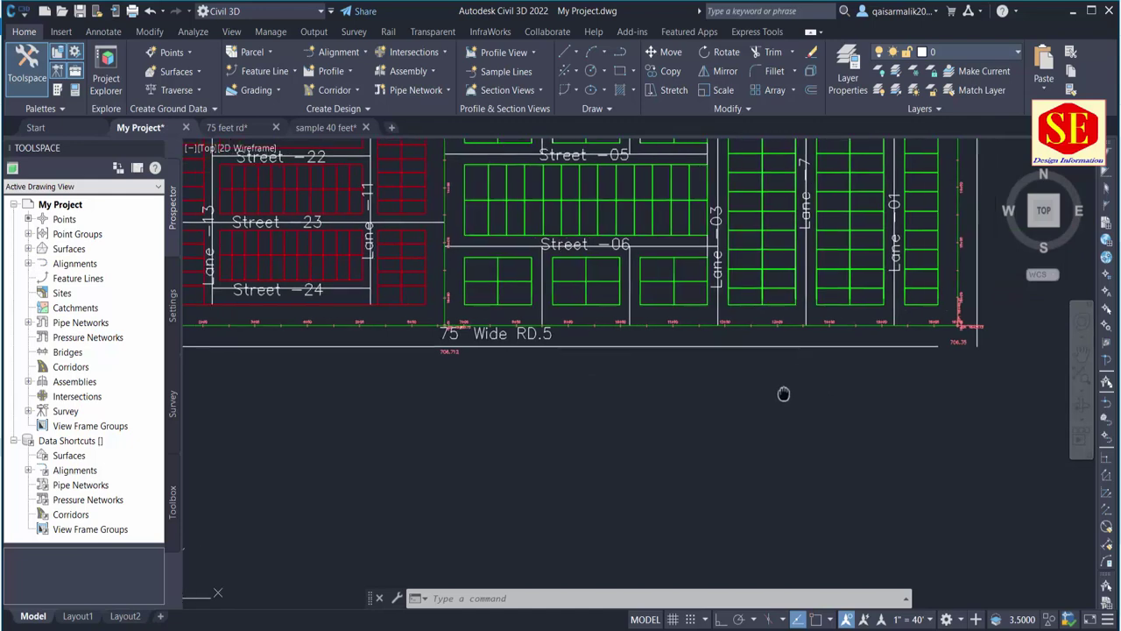
scroll(792, 381, "up", 1)
scroll(811, 359, "up", 3)
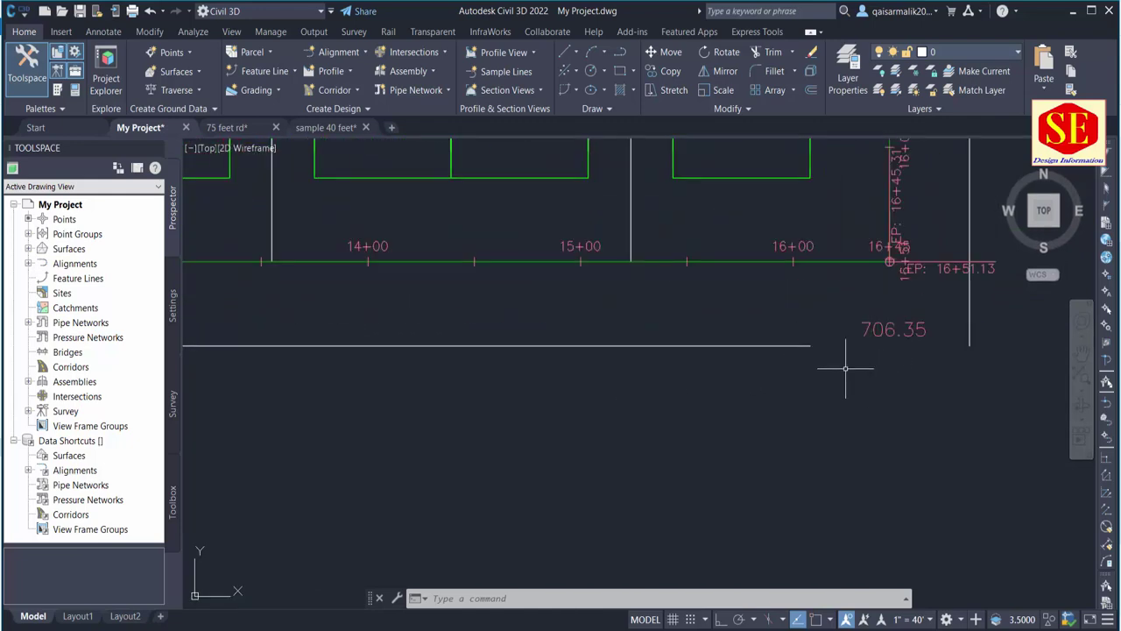
mouse_move(875, 357)
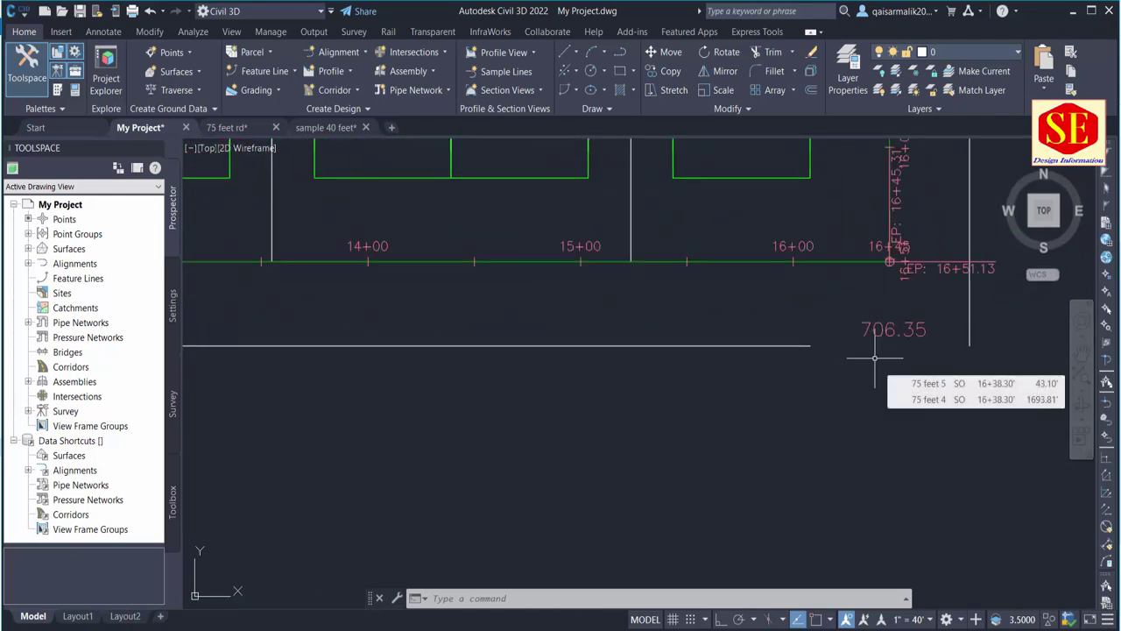
scroll(874, 357, "down", 4)
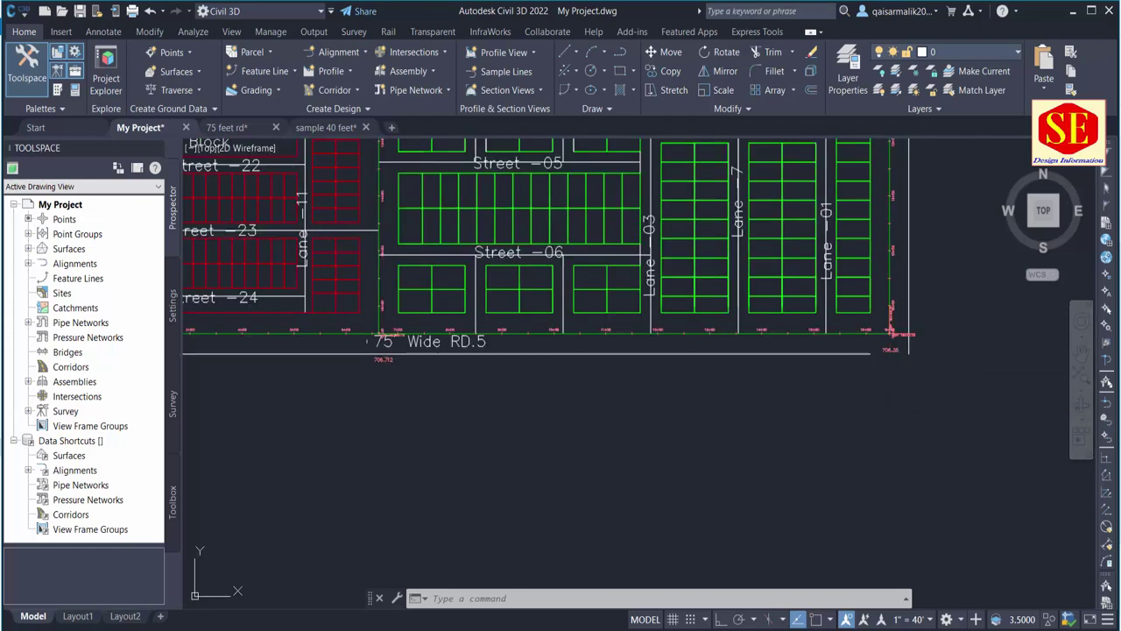
scroll(874, 358, "up", 2)
scroll(659, 349, "up", 4)
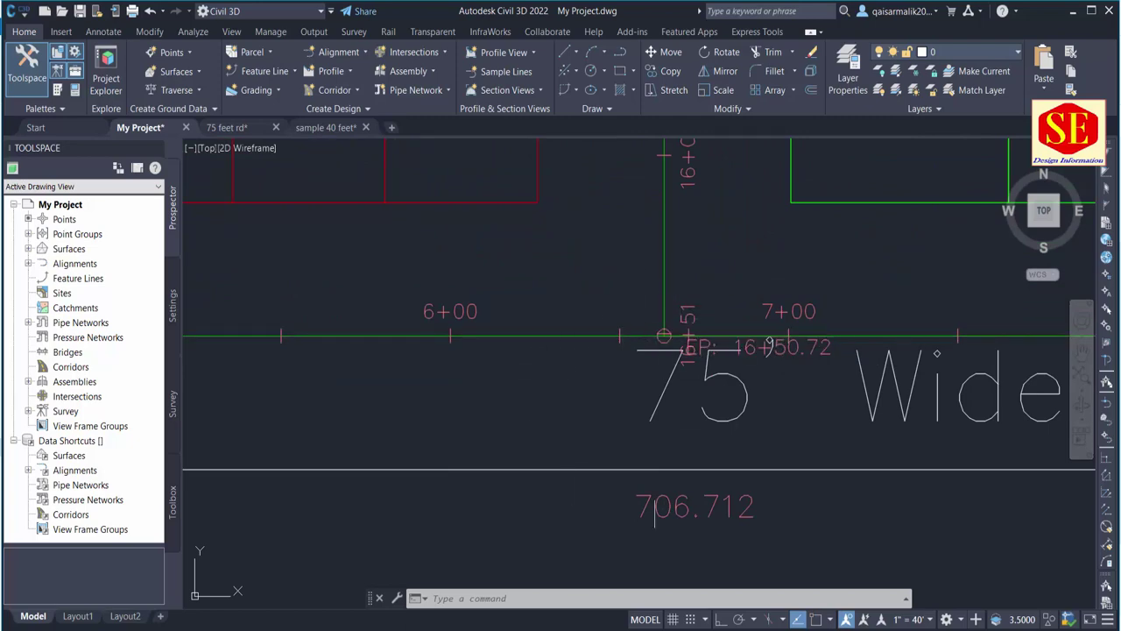
scroll(665, 368, "down", 1)
scroll(783, 445, "down", 3)
Pan along RD.5 from station 0+00 to its end near 16+51 to read the 706.712 label.
middle_click_drag(490, 456, 1078, 456)
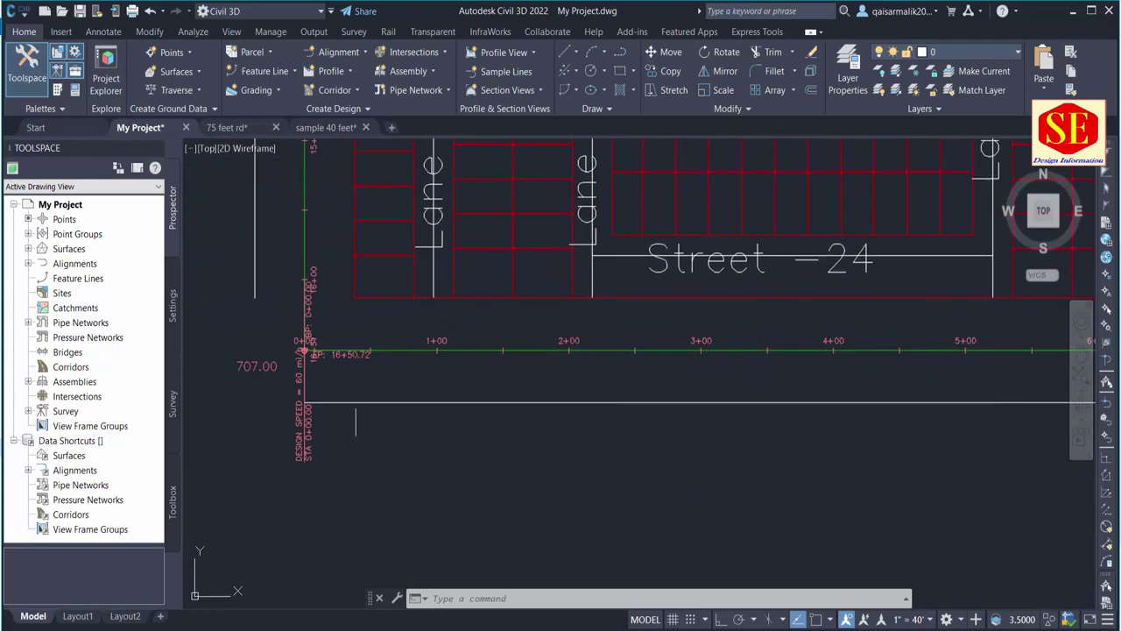
middle_click_drag(736, 408, 252, 396)
middle_click_drag(723, 422, 40, 412)
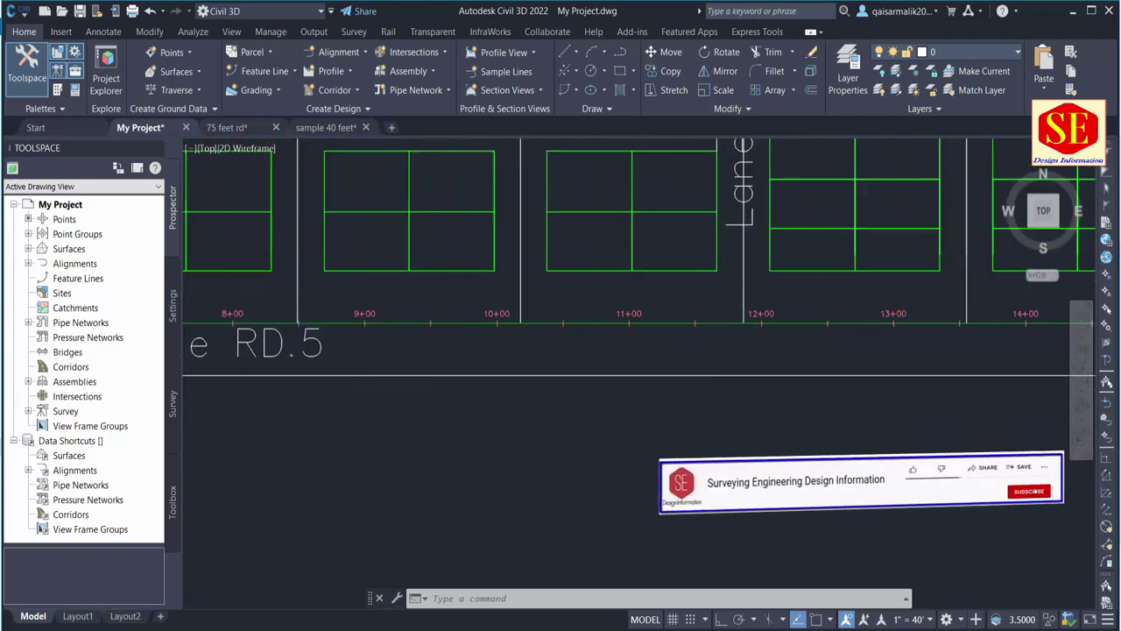
middle_click_drag(963, 394, 543, 394)
scroll(869, 387, "up", 2)
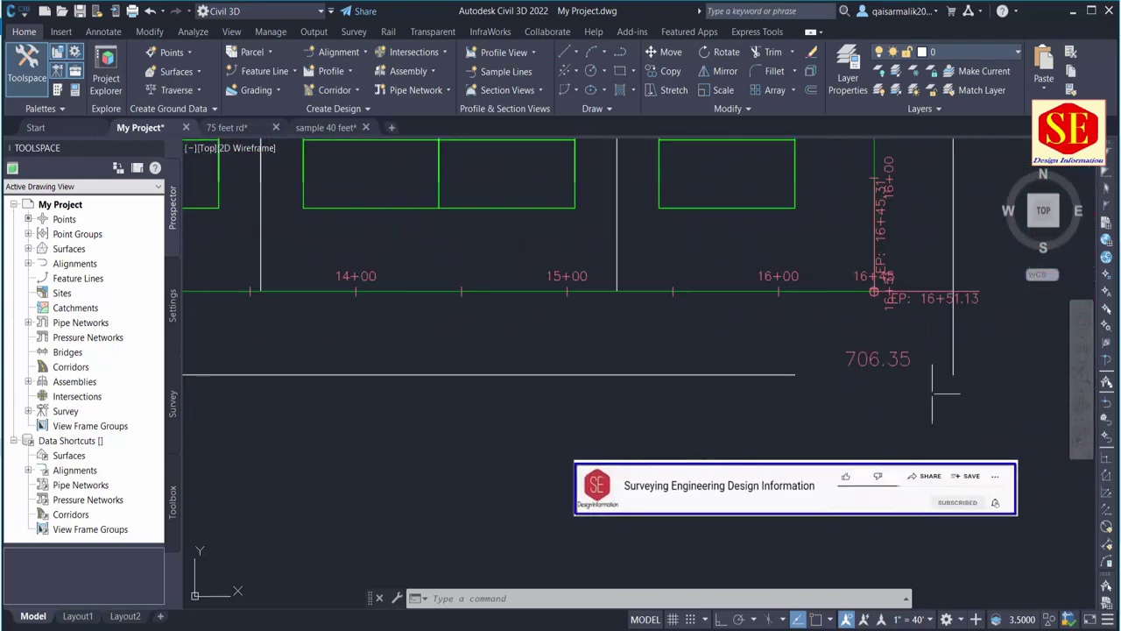
scroll(947, 393, "down", 3)
scroll(617, 426, "up", 4)
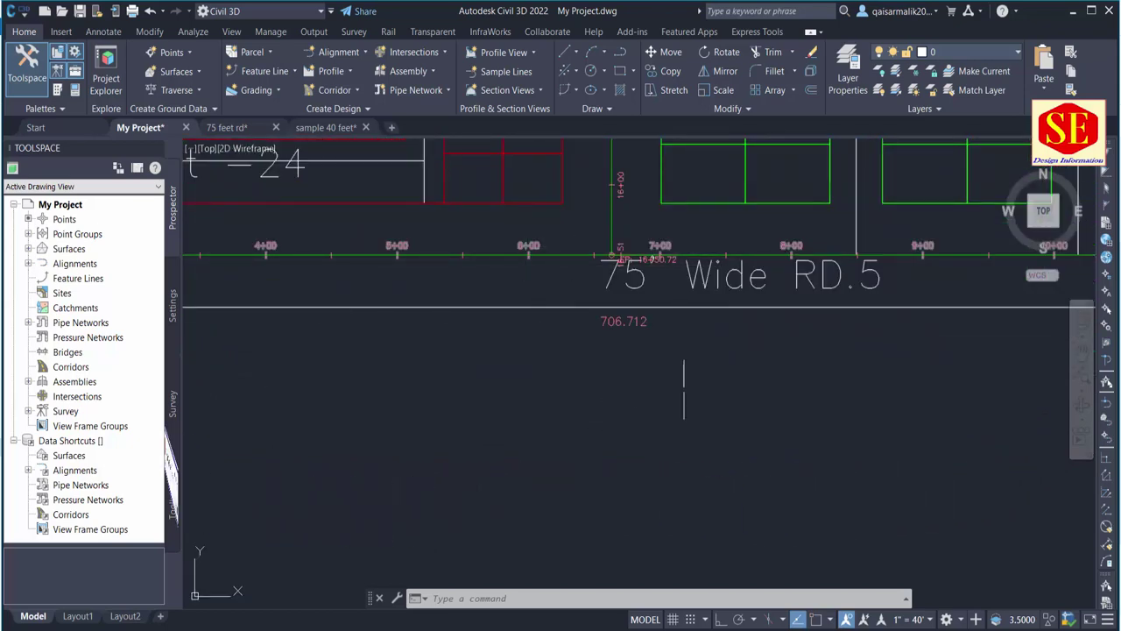
middle_click_drag(640, 356, 646, 431)
scroll(554, 330, "up", 2)
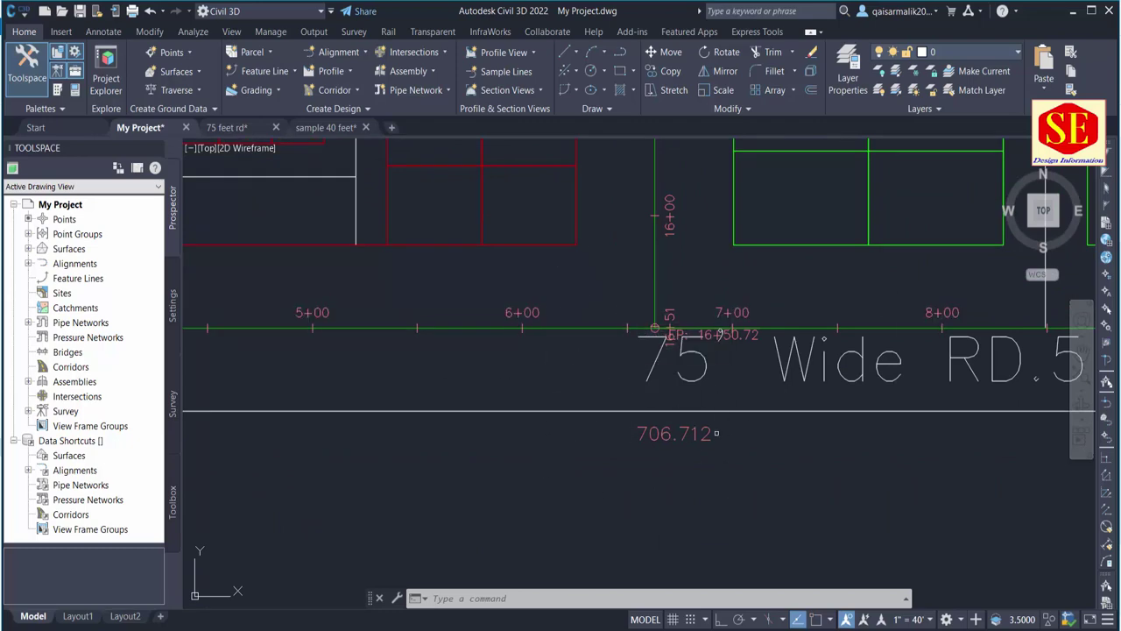
scroll(686, 478, "down", 6)
type("c")
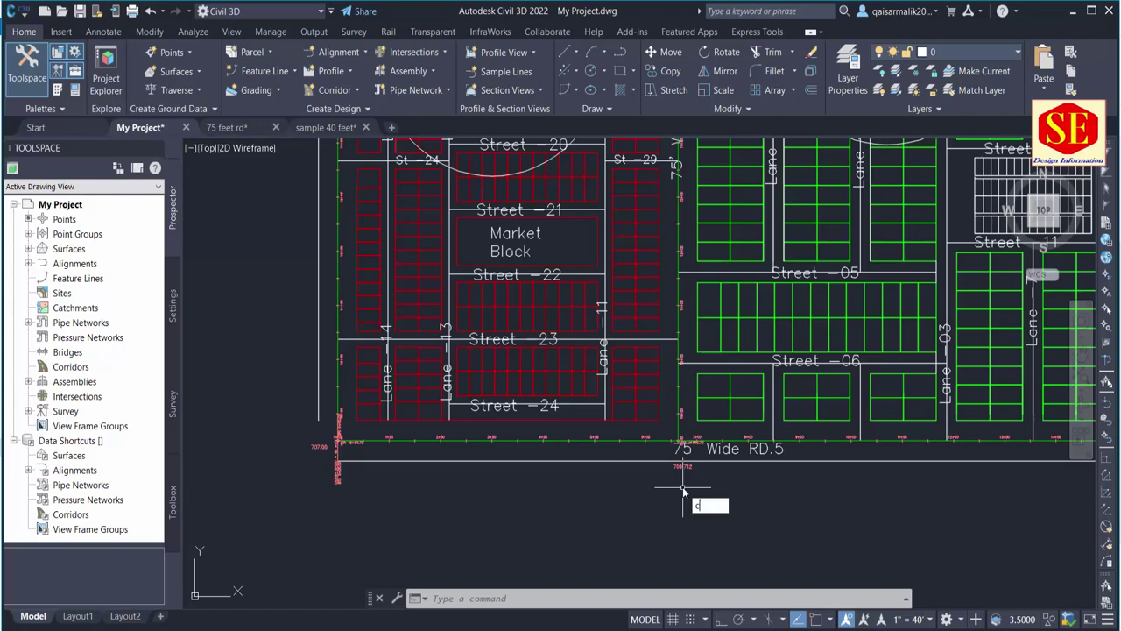
Copy the 706.712 elevation label to sit under the 707.00 label.
type("o")
key("Return")
left_click(337, 464)
key("Return")
left_click(591, 501)
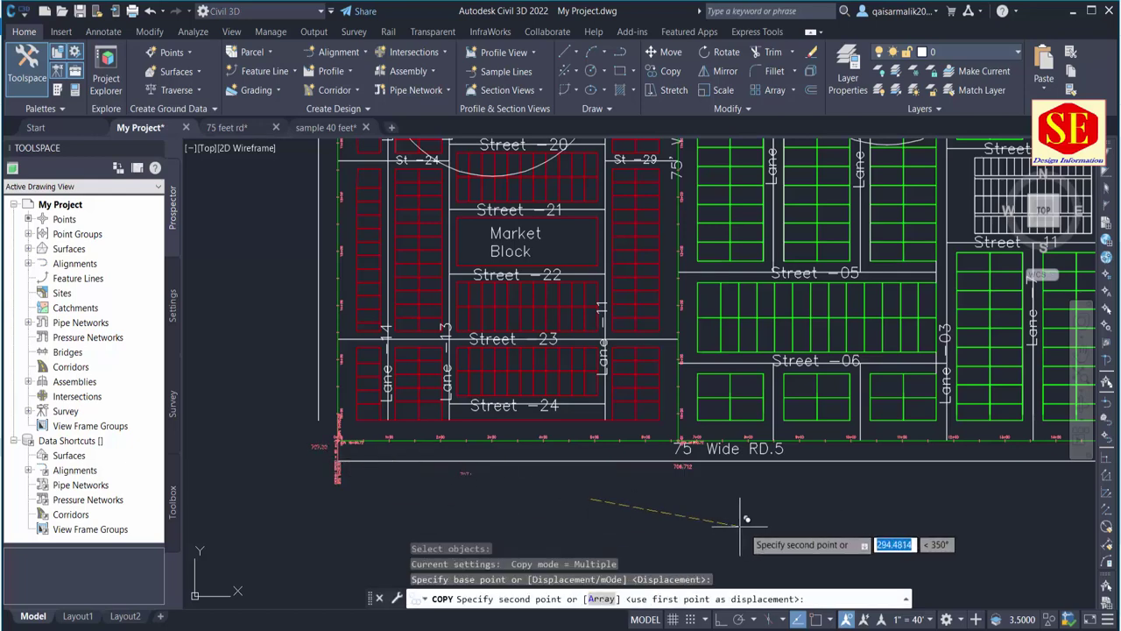
middle_click_drag(745, 523, 523, 432)
key("Escape")
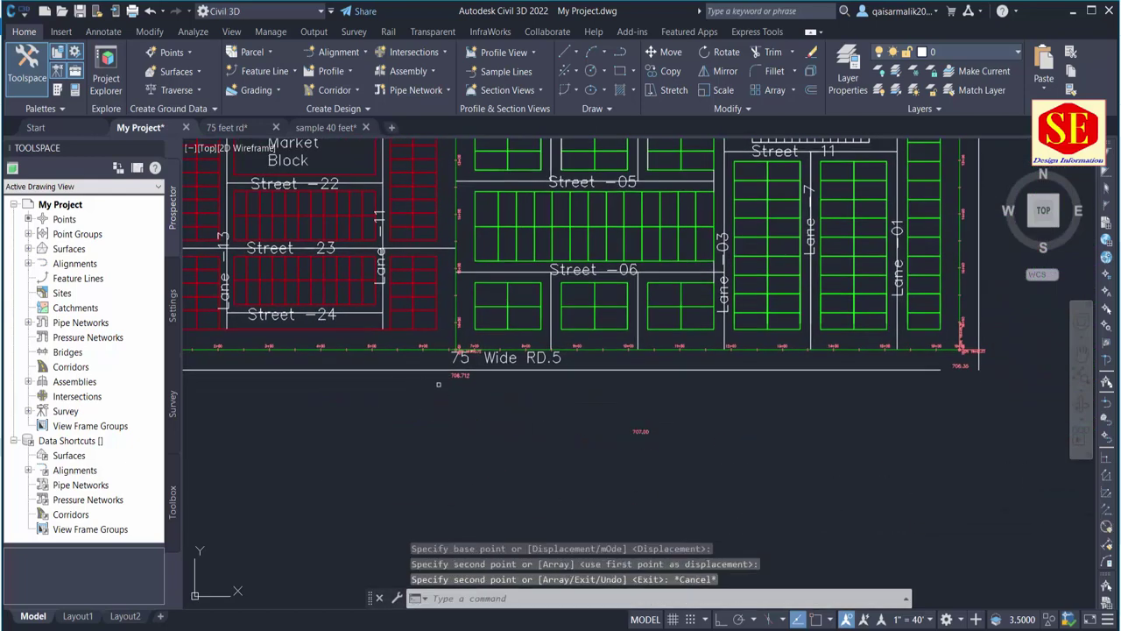
key("Return")
left_click(460, 375)
key("Return")
left_click(497, 406)
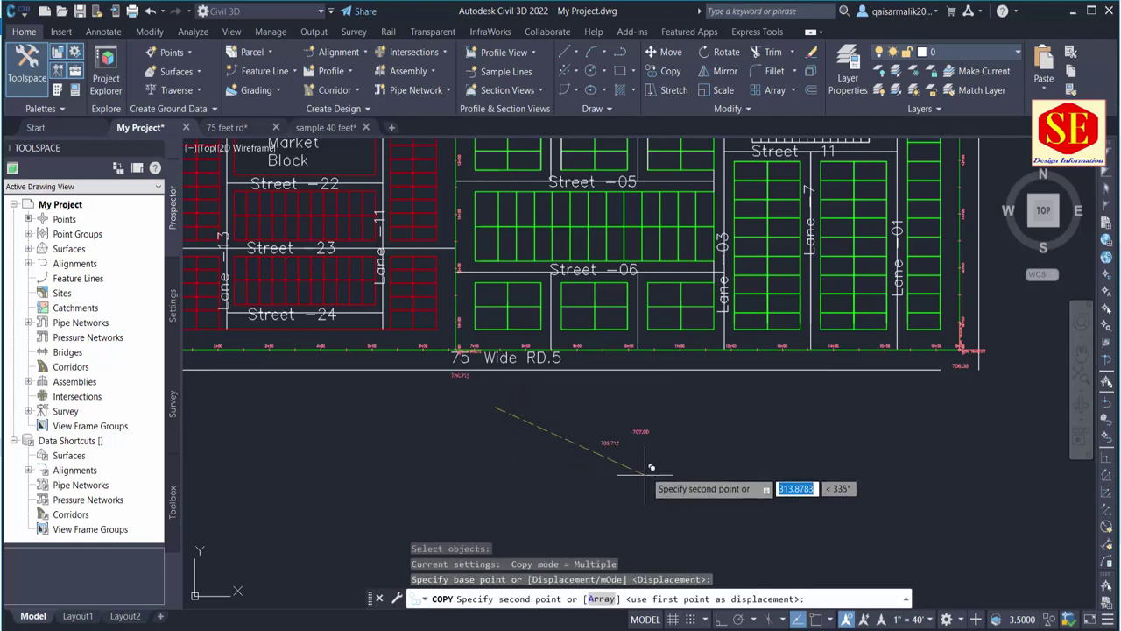
left_click(676, 469)
key("Escape")
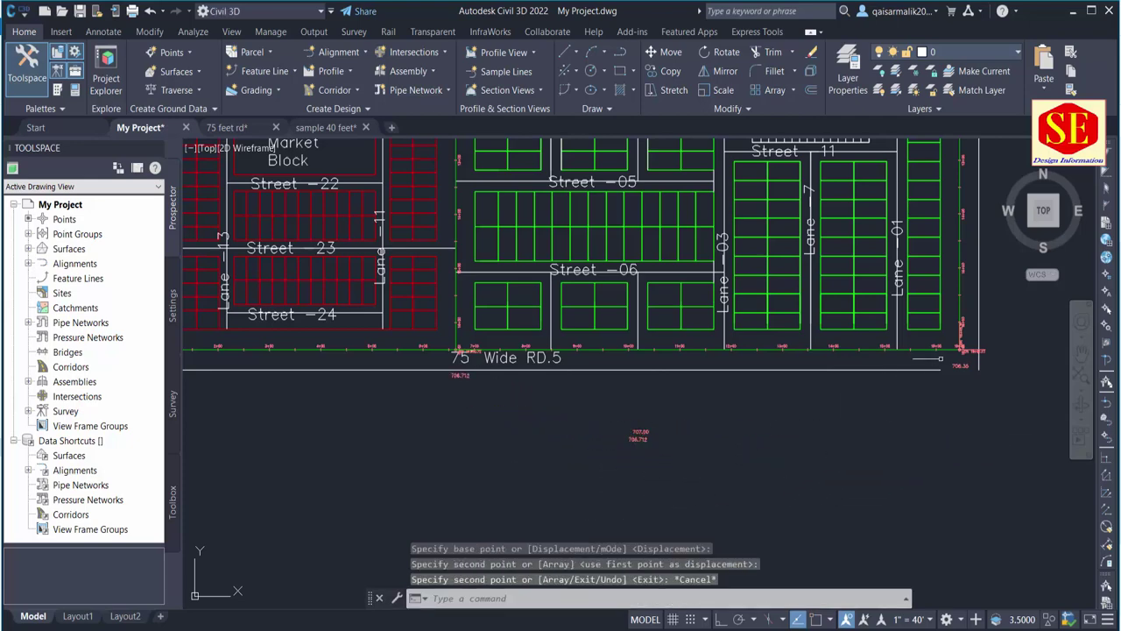
Copy the 706.35 elevation label beneath the other two labels.
key("Return")
left_click(961, 364)
key("Return")
left_click(969, 409)
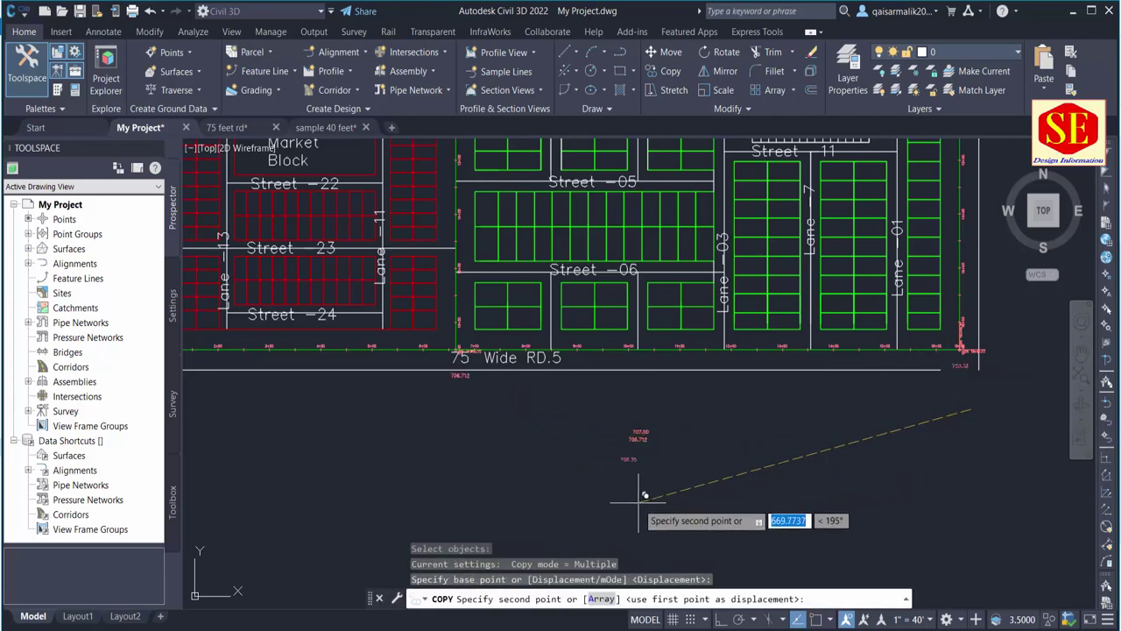
left_click(651, 490)
key("Escape")
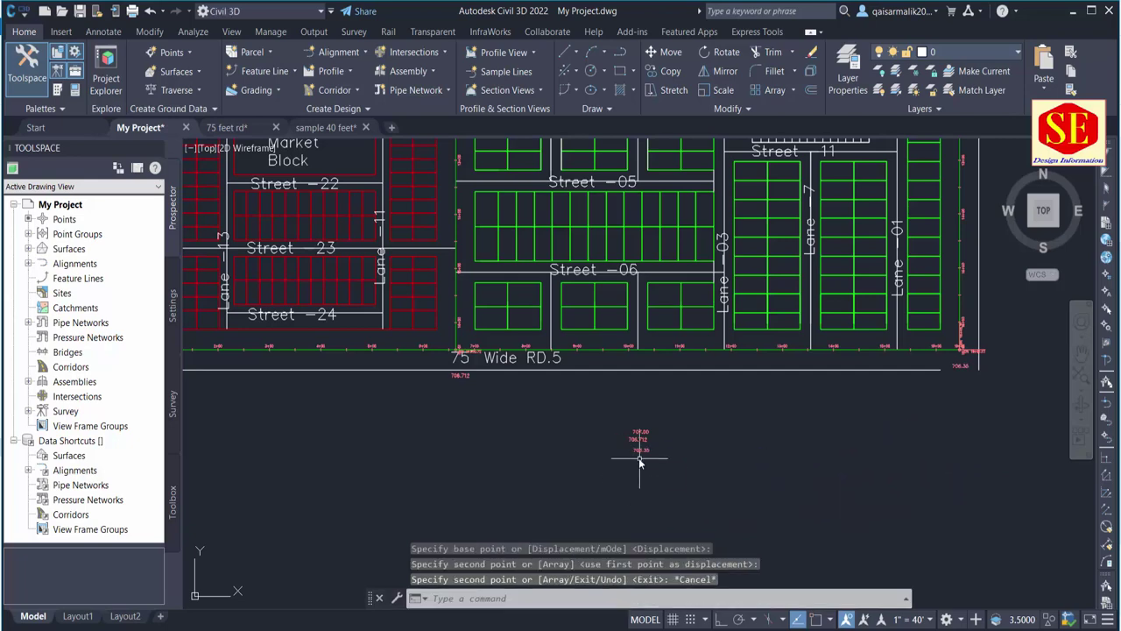
Select the 707.00, 706.712 and 706.35 labels with MOVE and set a base point.
type("m")
key("Return")
left_click(666, 412)
left_click(613, 495)
left_click(600, 478)
mouse_move(885, 406)
middle_mouse_down()
mouse_move(737, 405)
mouse_move(651, 446)
middle_mouse_up()
left_click(491, 482)
key("Return")
left_click(464, 447)
Drop the three elevation labels above the 75 feet 5 PROFILE view.
scroll(463, 447, "down", 4)
mouse_move(783, 581)
middle_mouse_down()
mouse_move(788, 436)
mouse_move(803, 408)
middle_mouse_up()
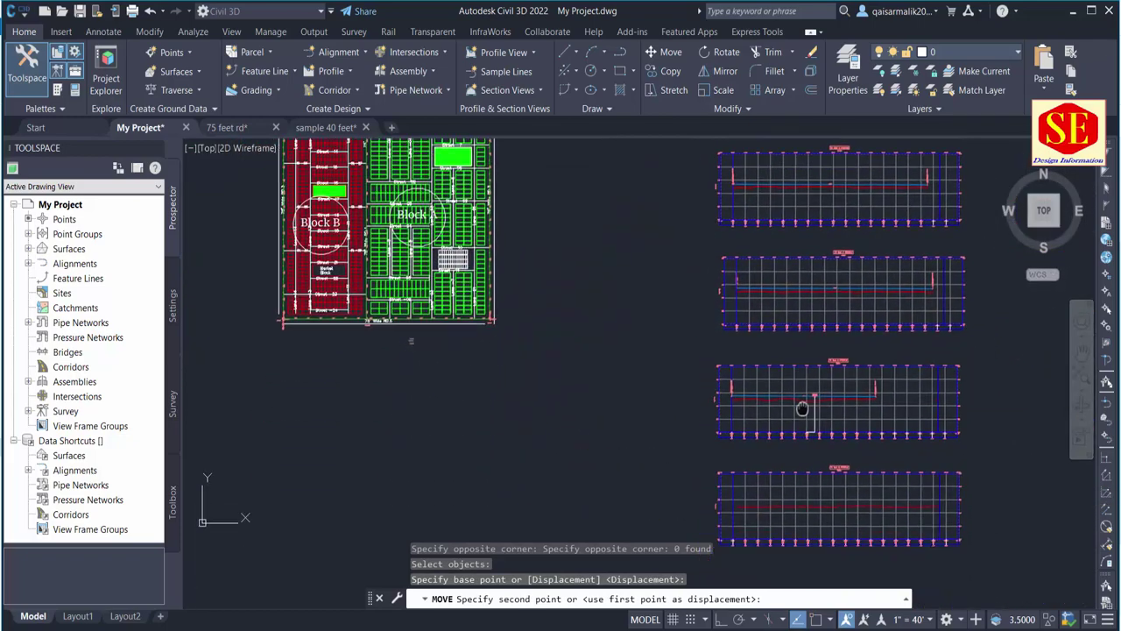
scroll(838, 468, "up", 4)
middle_click_drag(300, 367, 284, 472)
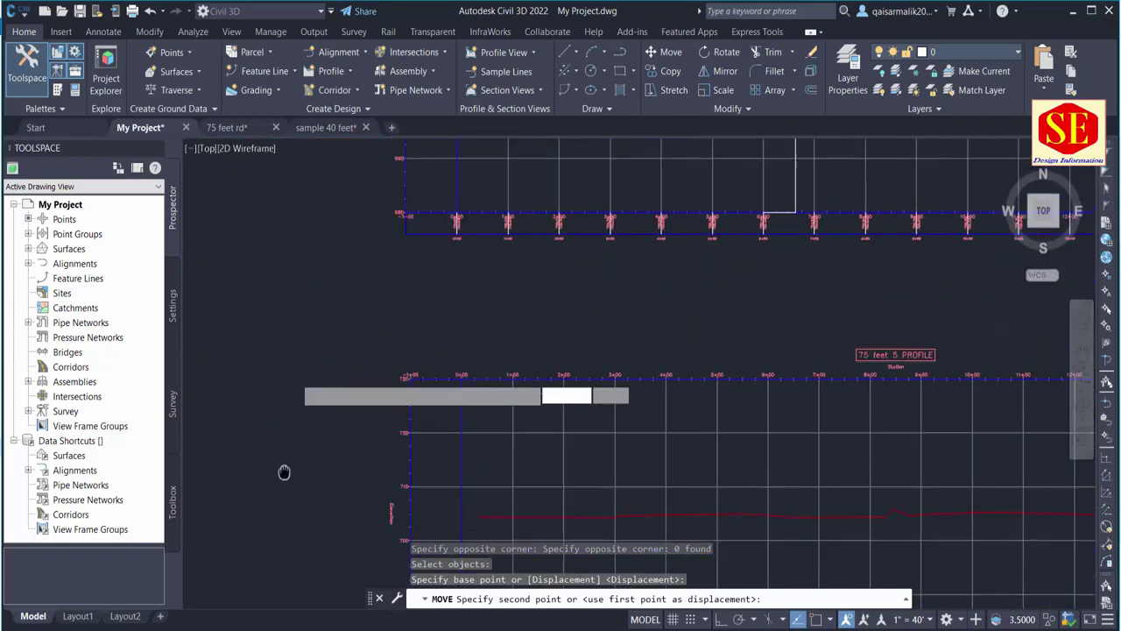
middle_click_drag(786, 325, 601, 269)
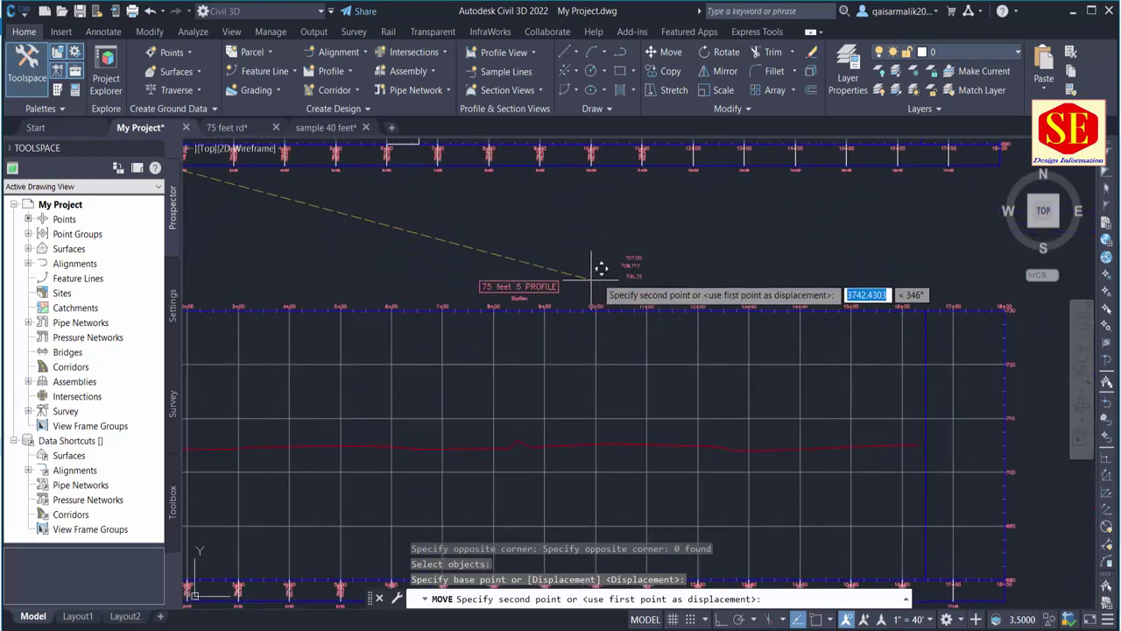
left_click(662, 270)
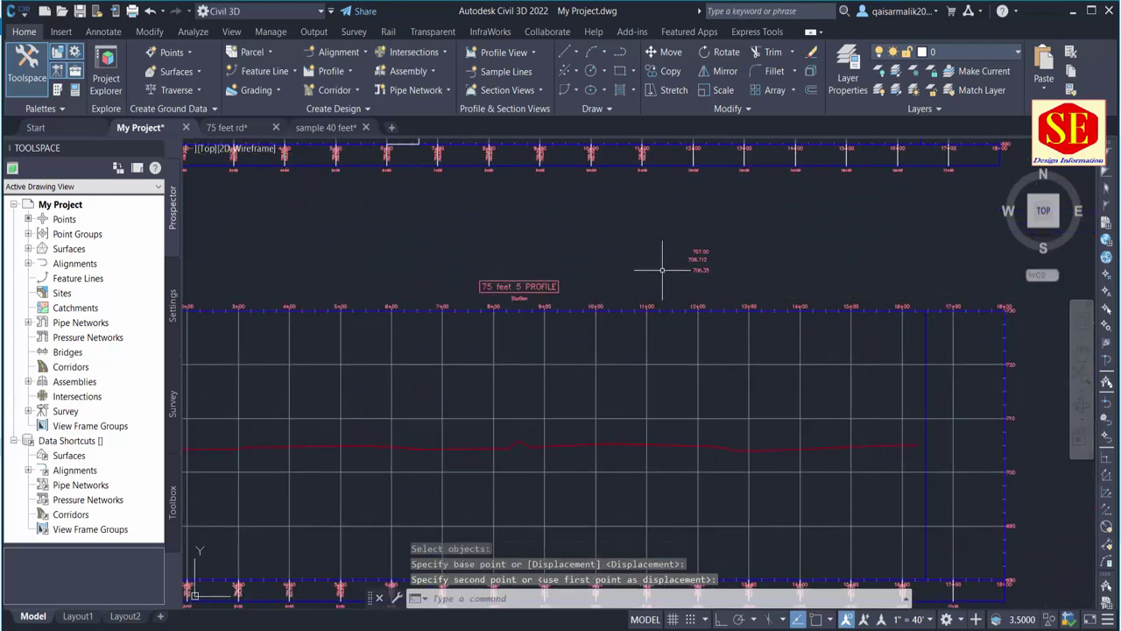
key("Escape")
middle_click_drag(675, 390, 723, 376)
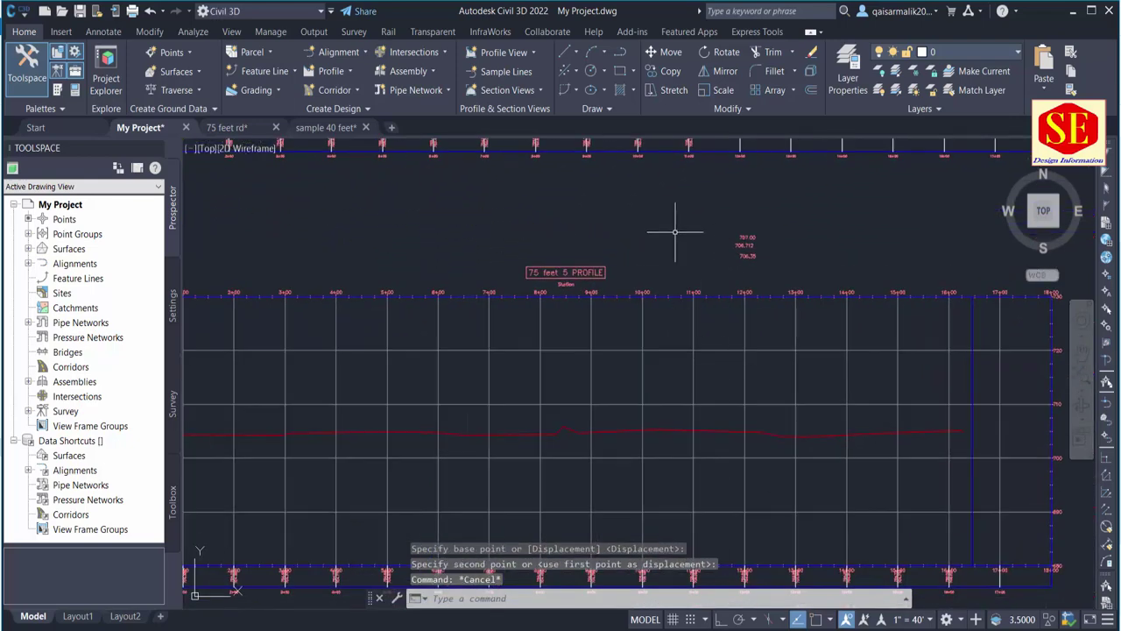
scroll(744, 247, "up", 5)
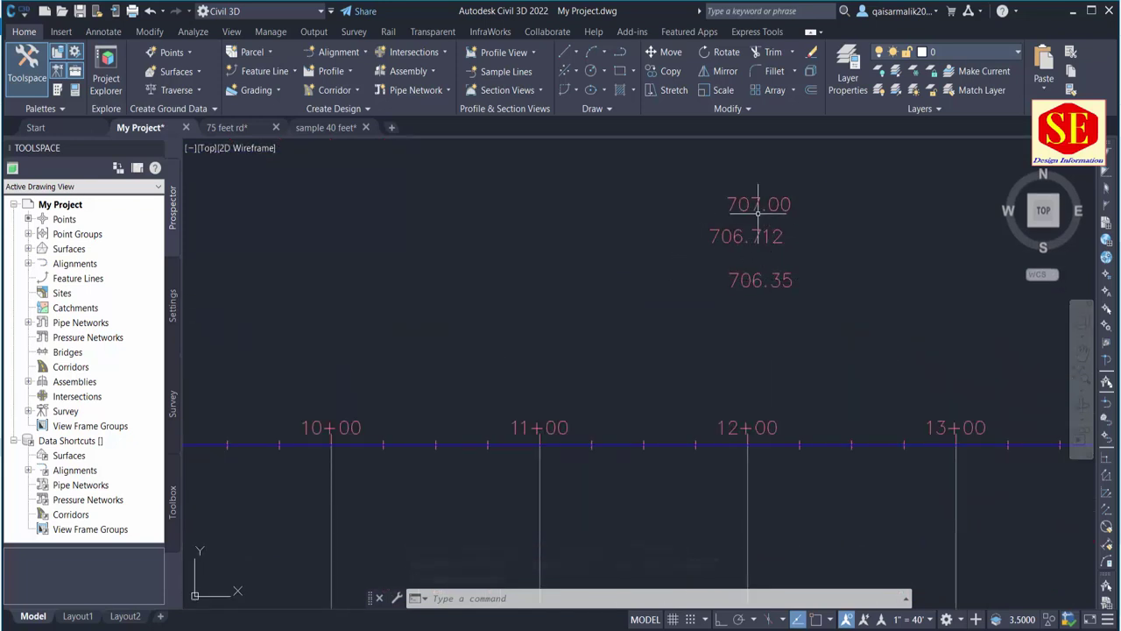
scroll(779, 254, "down", 5)
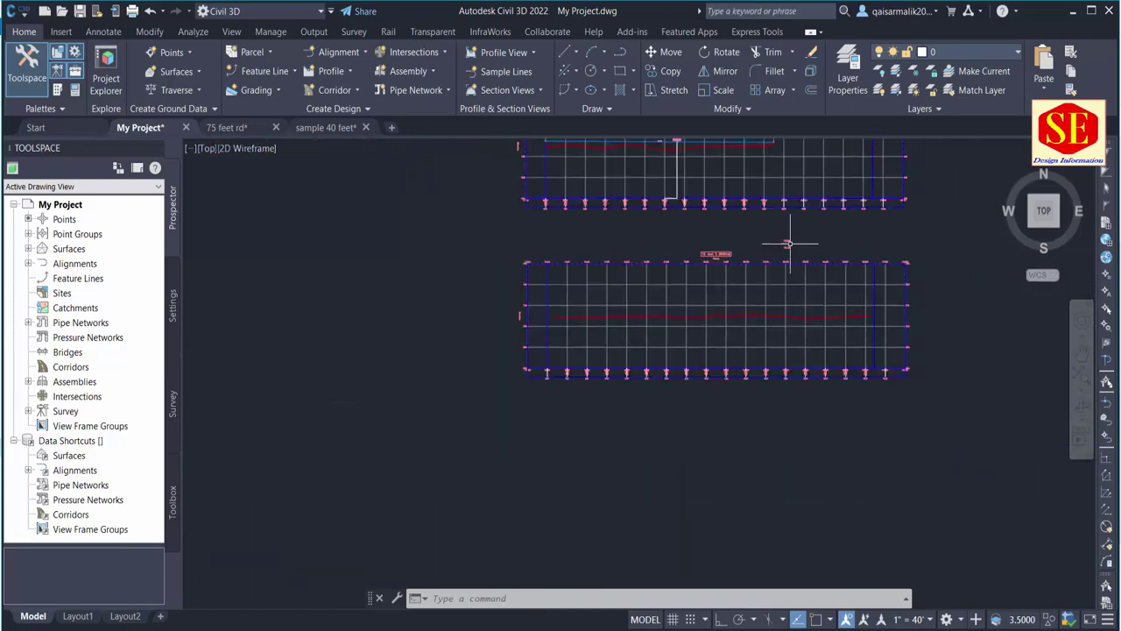
scroll(701, 219, "down", 4)
scroll(608, 180, "up", 3)
scroll(585, 188, "up", 5)
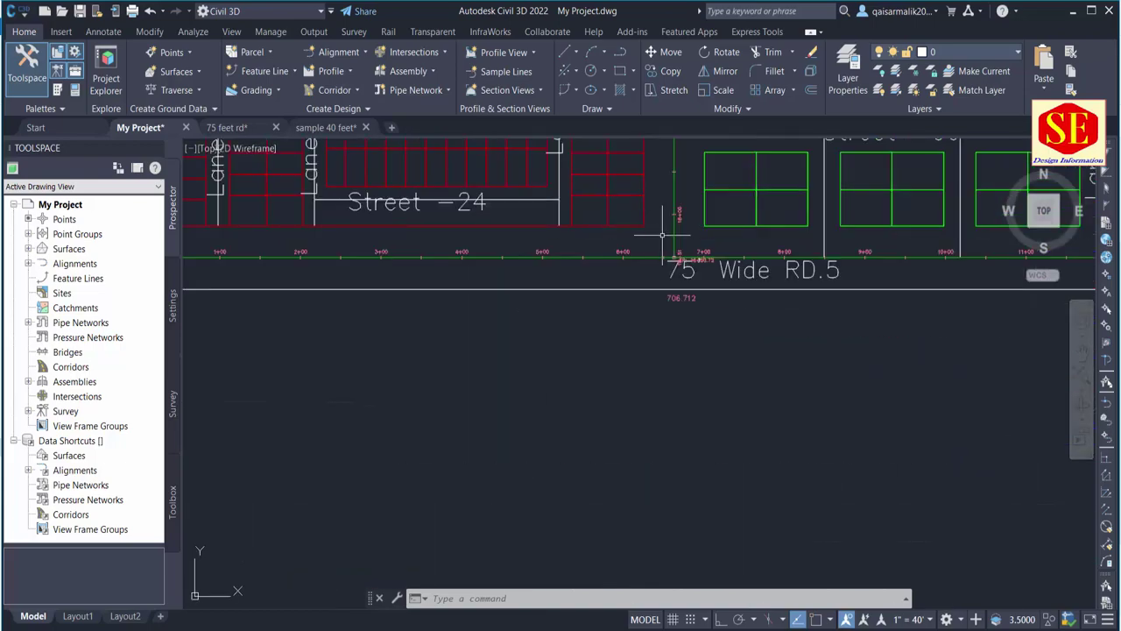
scroll(663, 235, "down", 4)
scroll(683, 368, "down", 4)
scroll(657, 285, "up", 5)
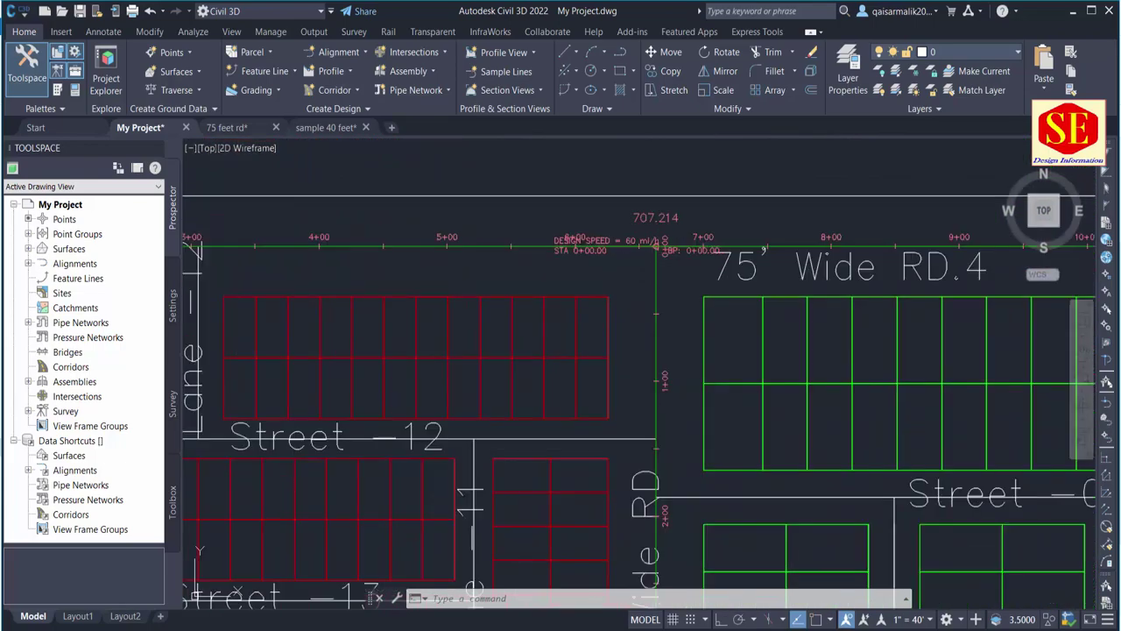
scroll(657, 255, "up", 3)
scroll(663, 200, "down", 5)
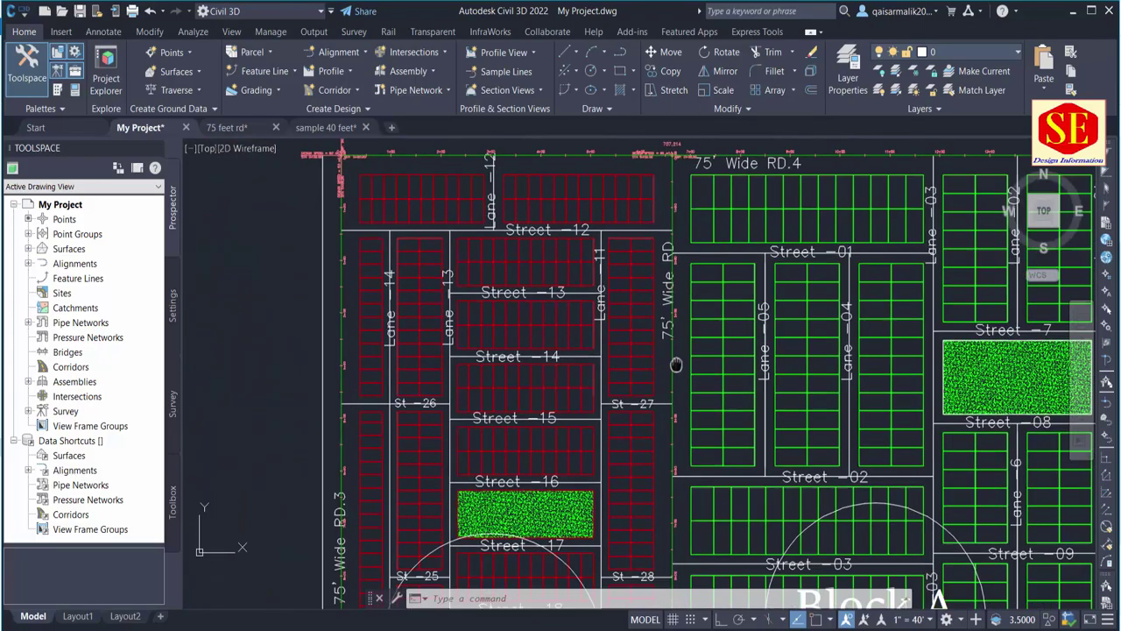
scroll(683, 310, "up", 2)
scroll(682, 311, "up", 2)
middle_click_drag(682, 310, 688, 153)
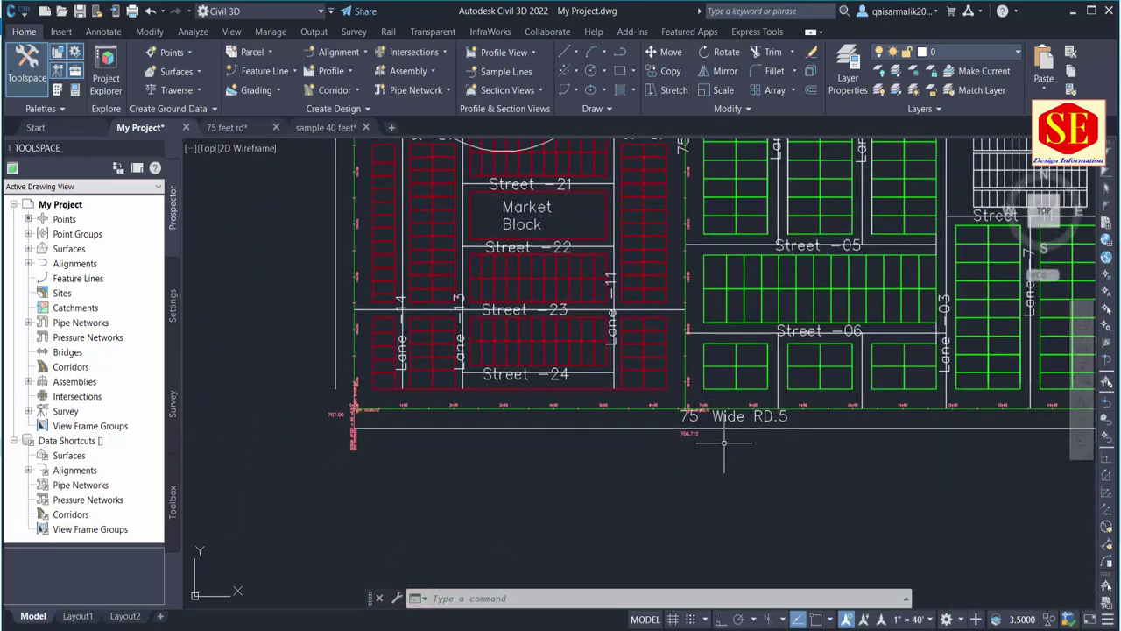
scroll(706, 427, "up", 4)
scroll(533, 304, "up", 4)
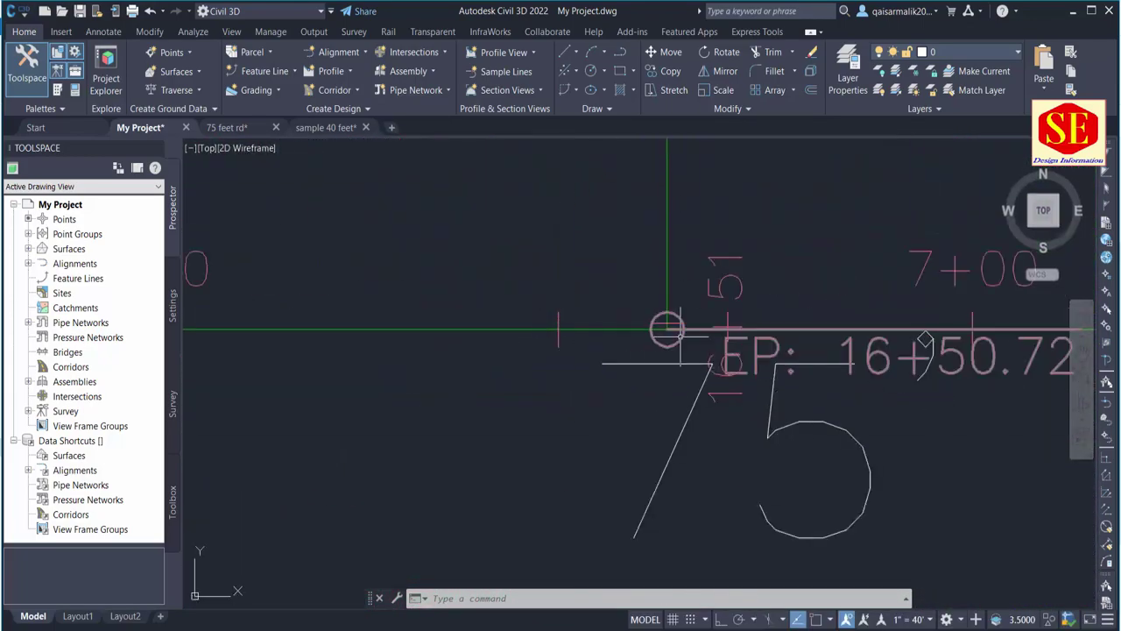
left_click(721, 283)
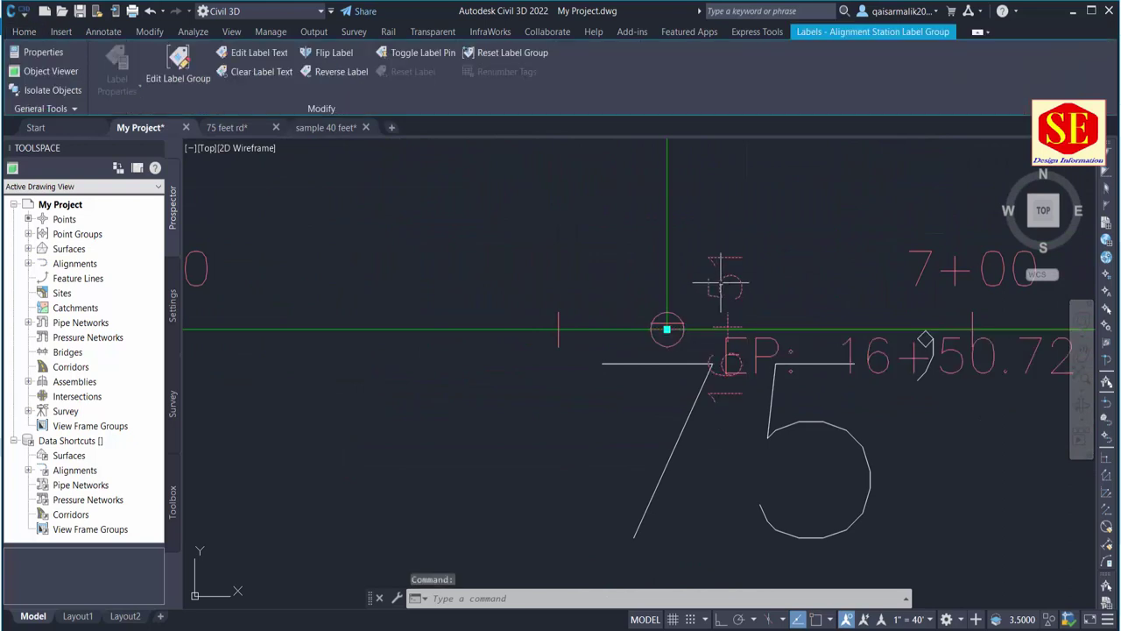
scroll(746, 260, "down", 5)
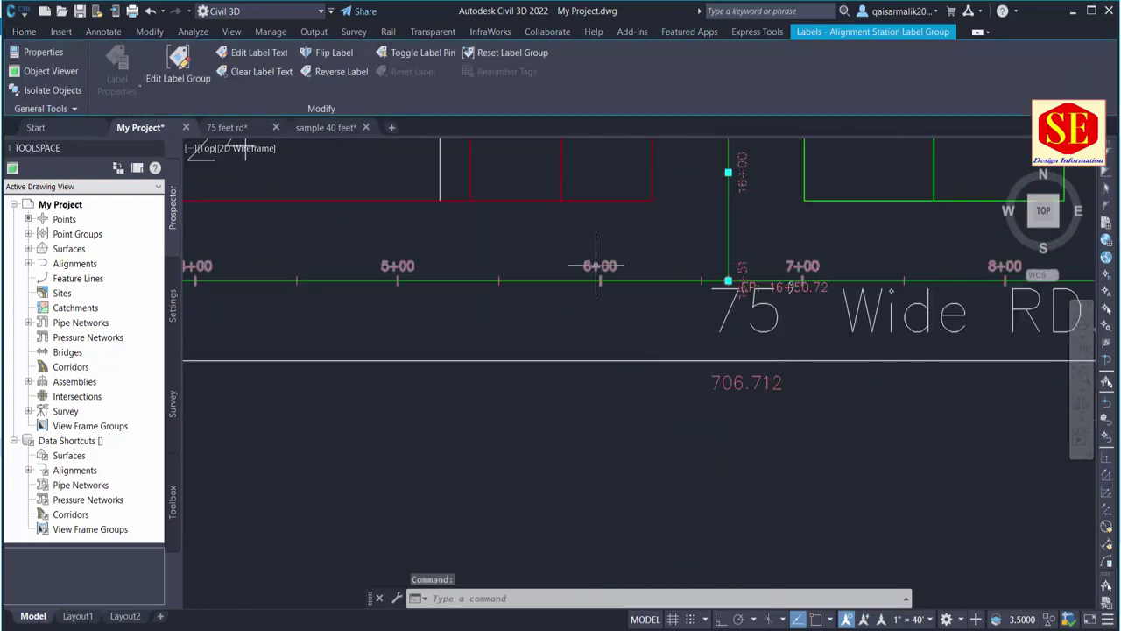
scroll(597, 265, "up", 2)
Start a DIST measurement, confirm Object Snap settings via 'OS, and pick the 6+00 station tick.
key("Escape")
key("Escape")
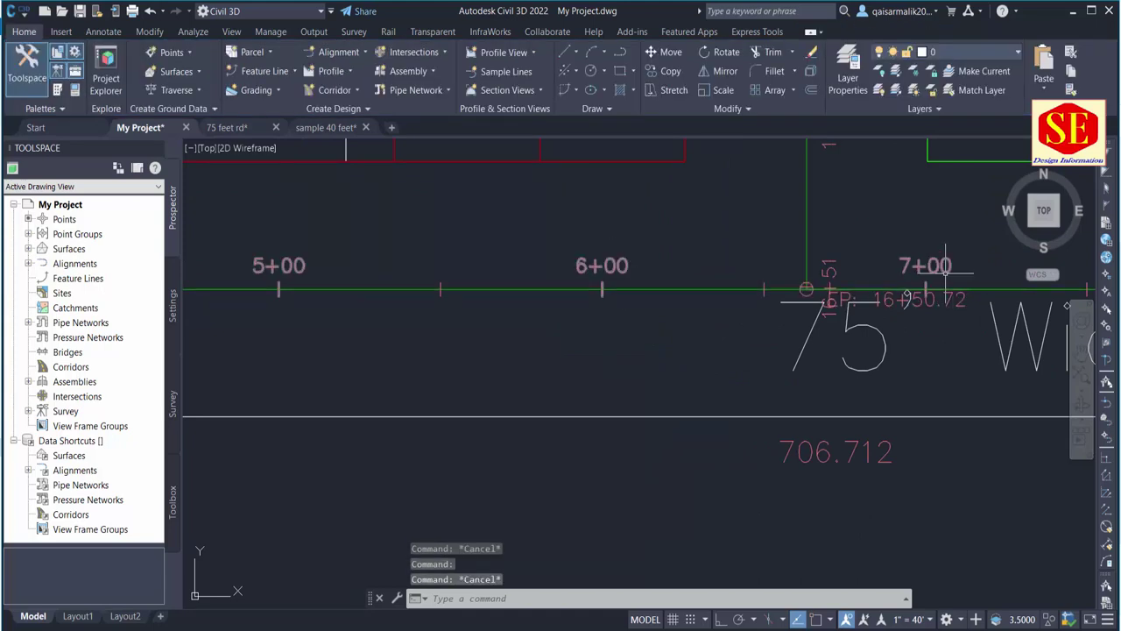
type("dis")
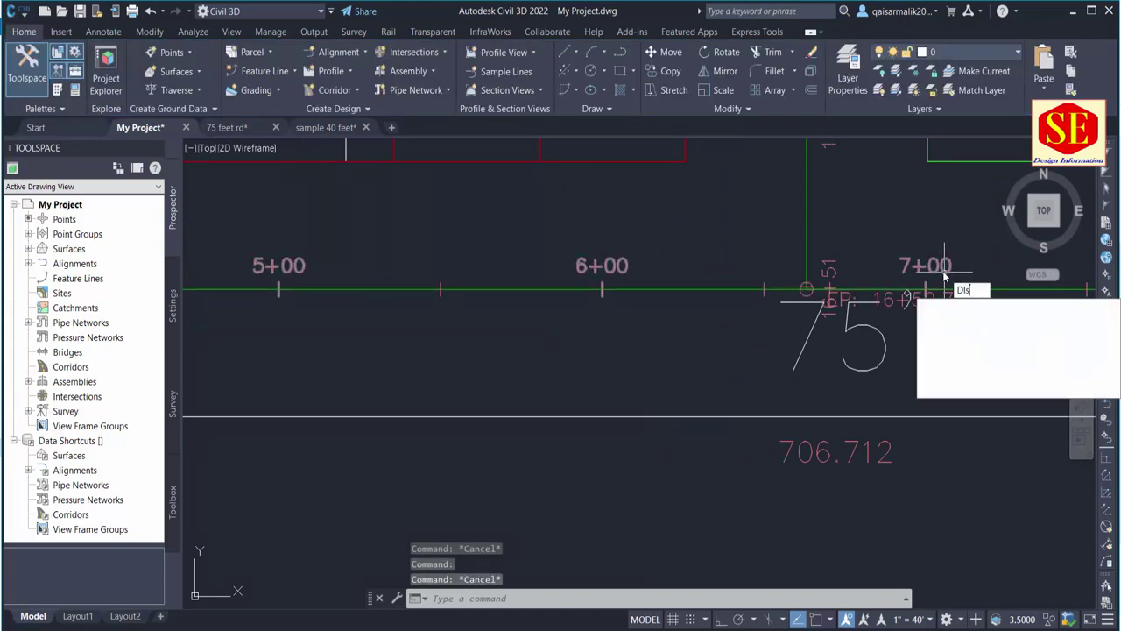
type("t")
key("Return")
key("Return")
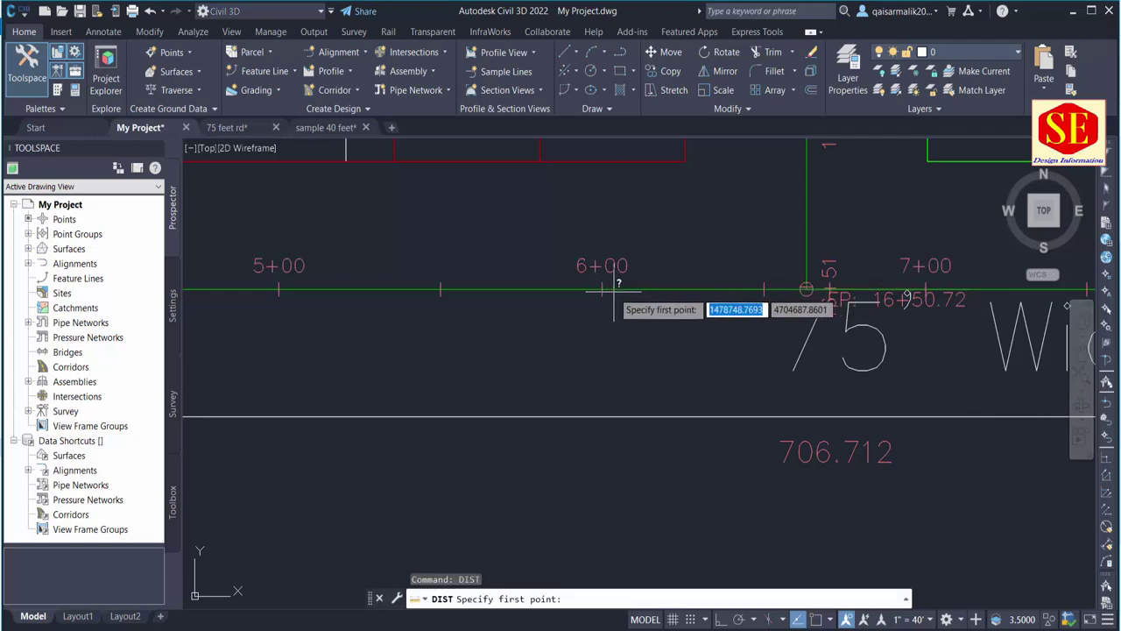
scroll(598, 290, "up", 2)
type("'os")
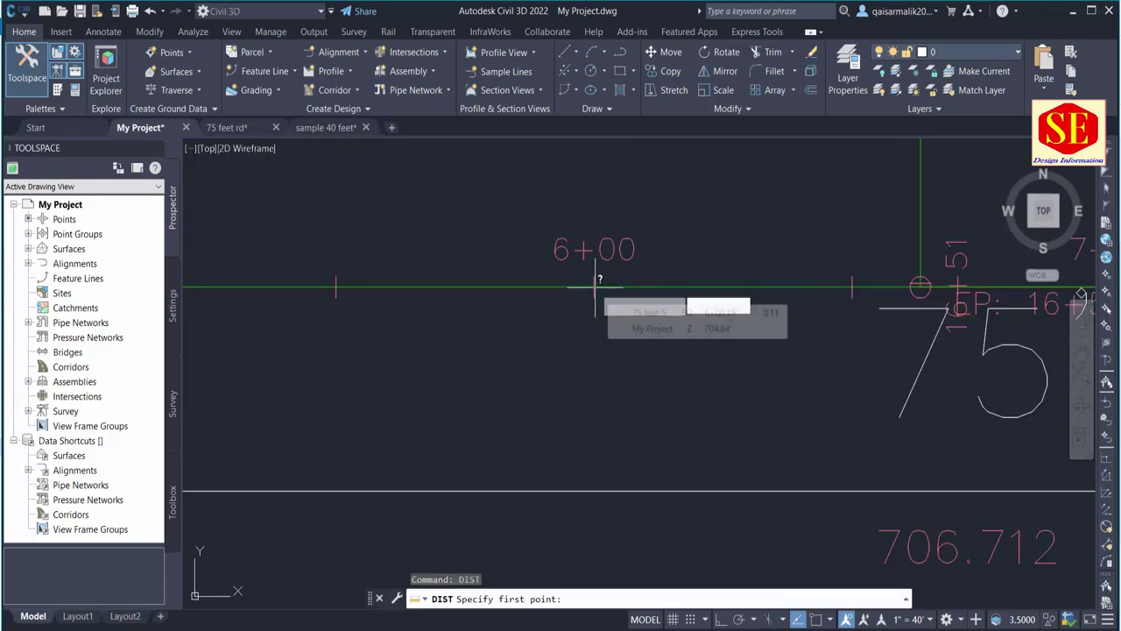
key("Return")
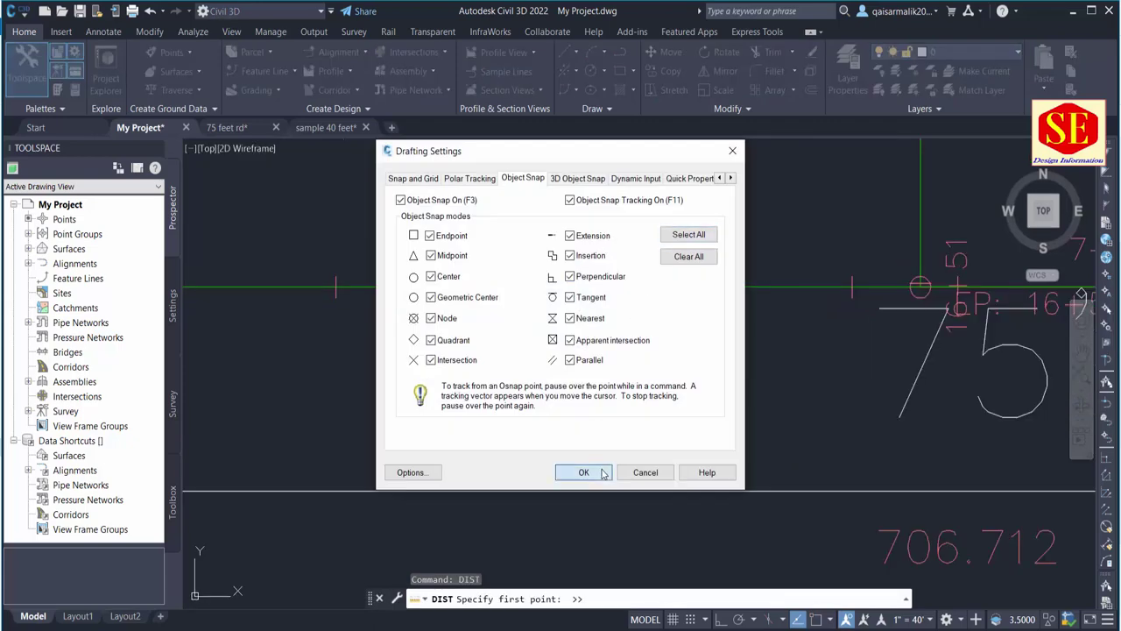
left_click(603, 473)
left_click(594, 286)
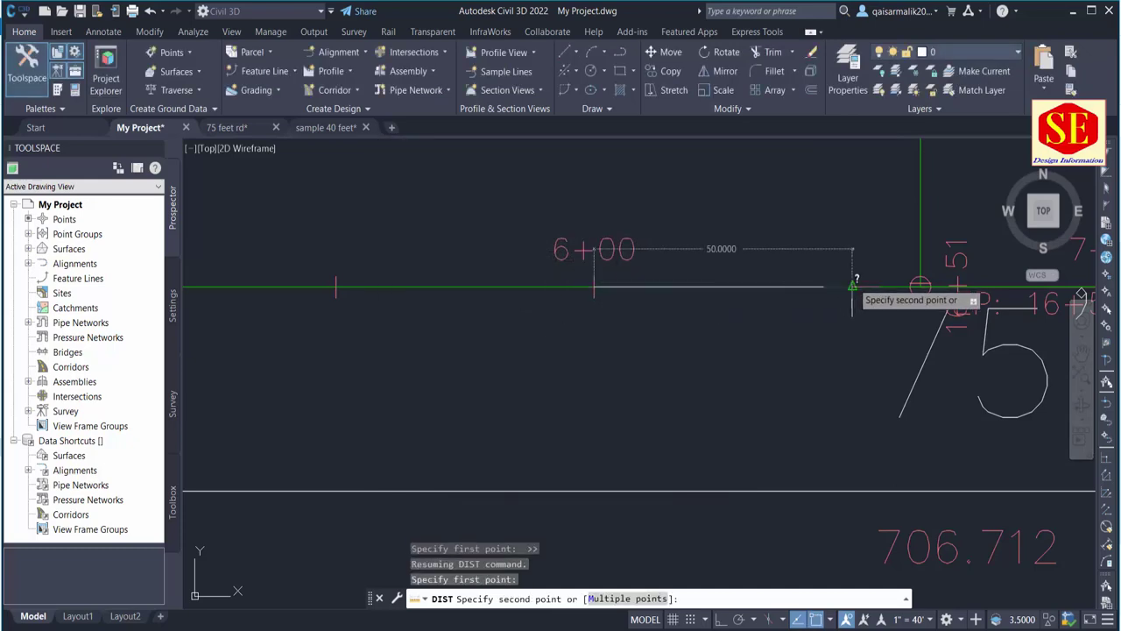
scroll(911, 286, "up", 2)
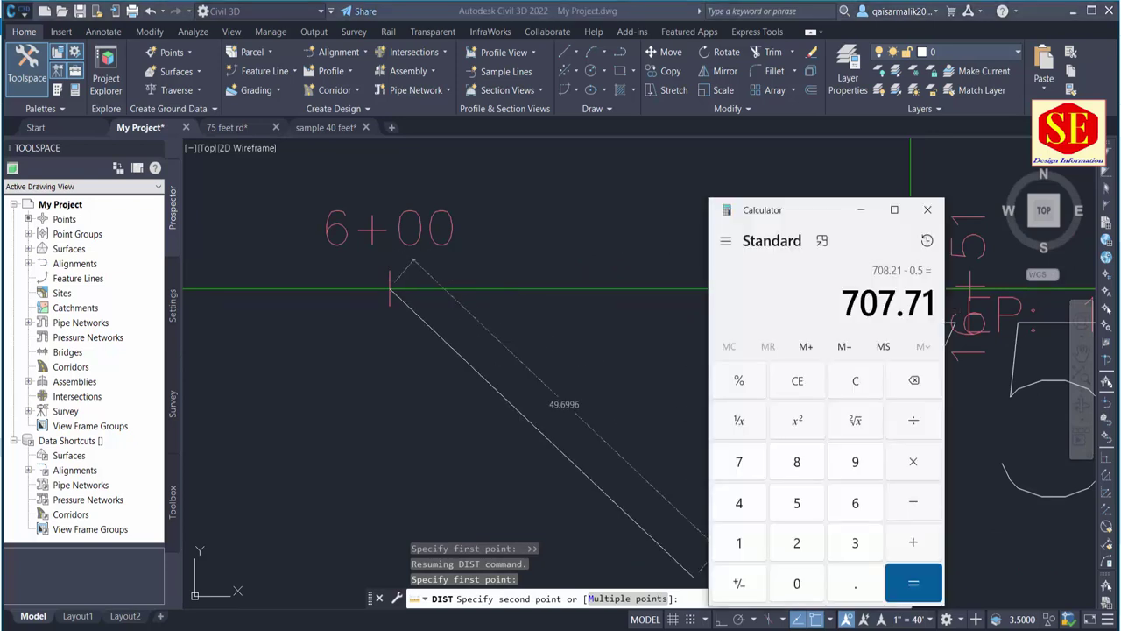
Enter 63.16 in Windows Calculator and recheck the measured distance in the drawing.
type("63.")
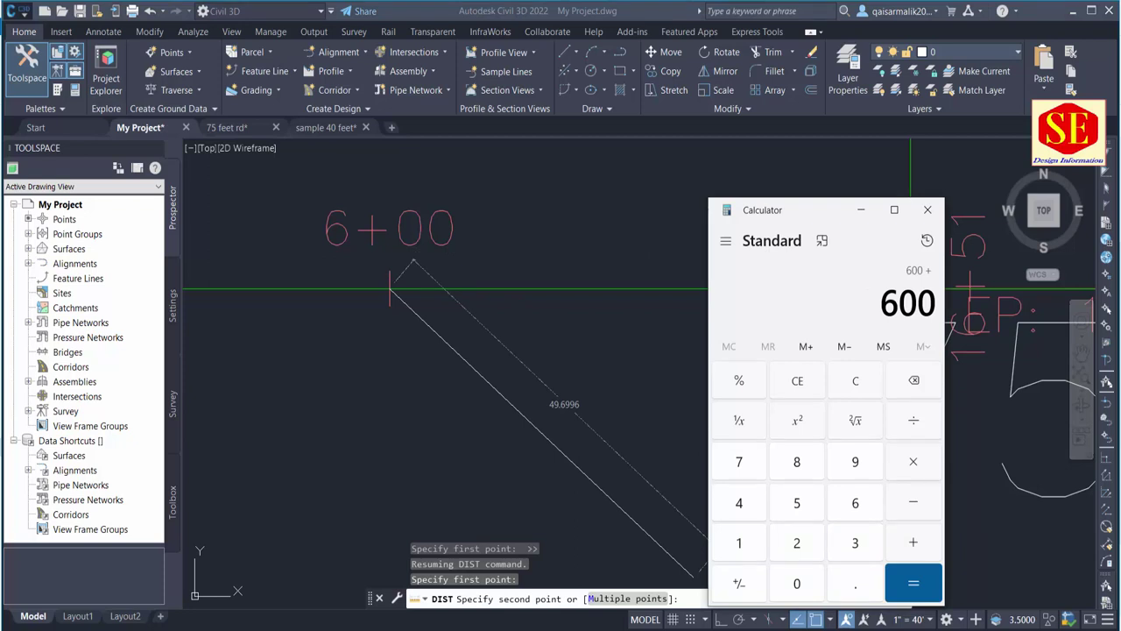
type("16")
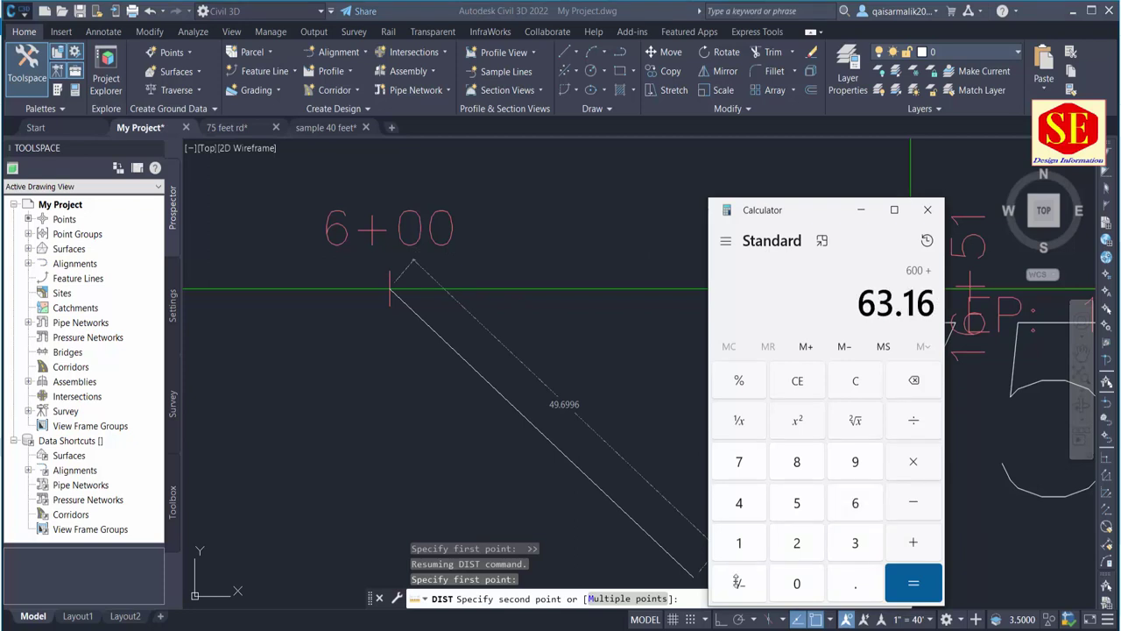
scroll(525, 377, "down", 3)
scroll(569, 368, "up", 2)
scroll(594, 375, "up", 2)
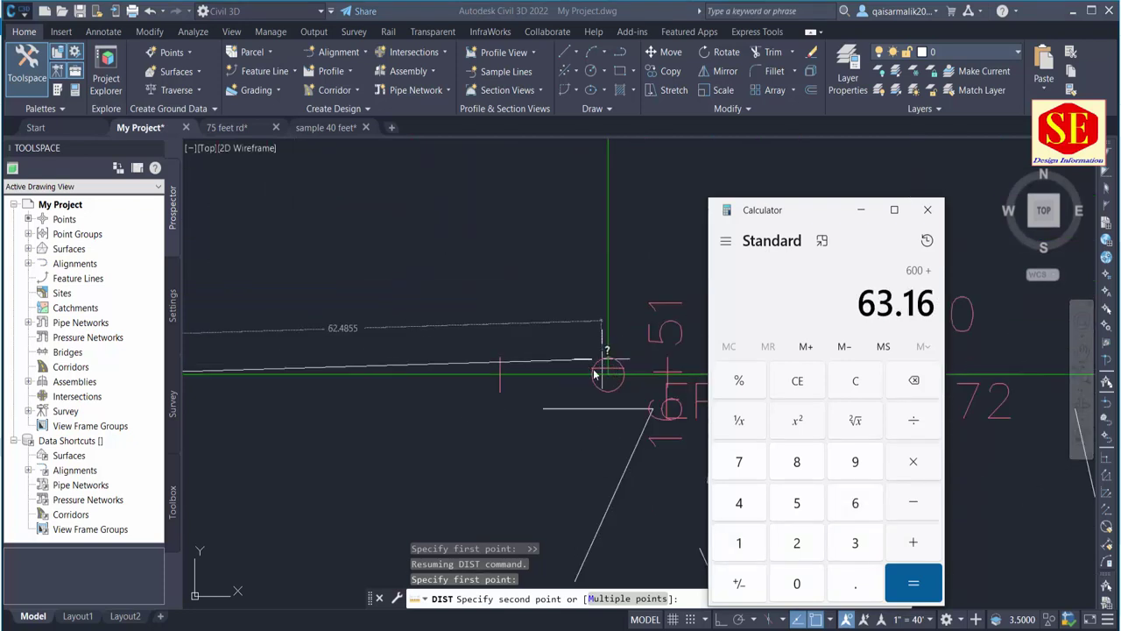
left_click(590, 395)
scroll(596, 386, "up", 2)
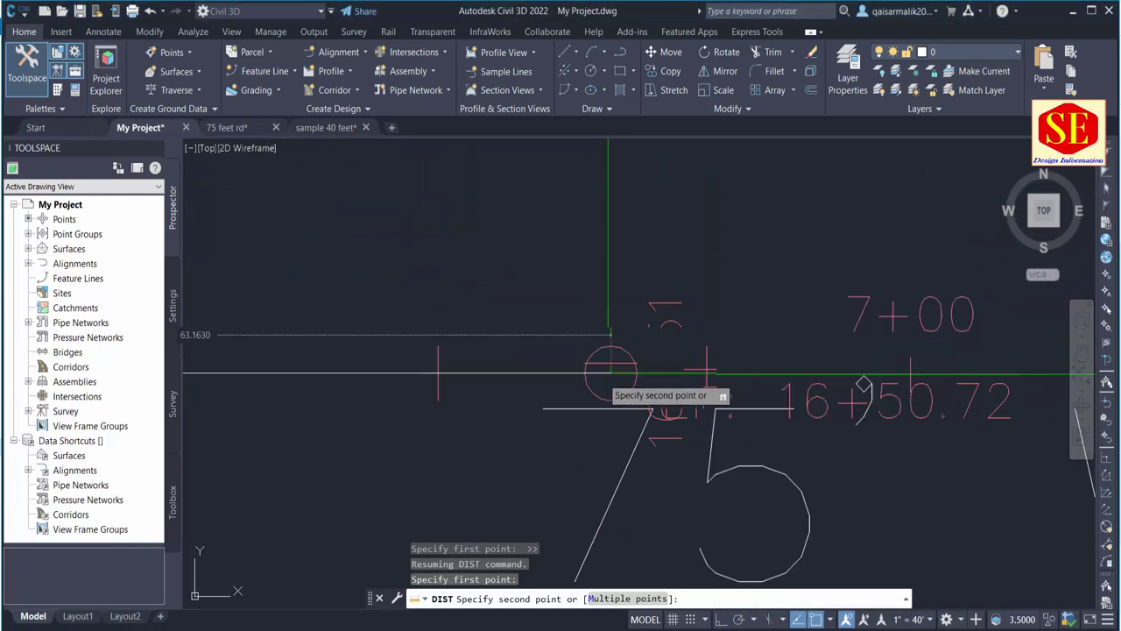
scroll(604, 377, "up", 2)
scroll(618, 373, "down", 2)
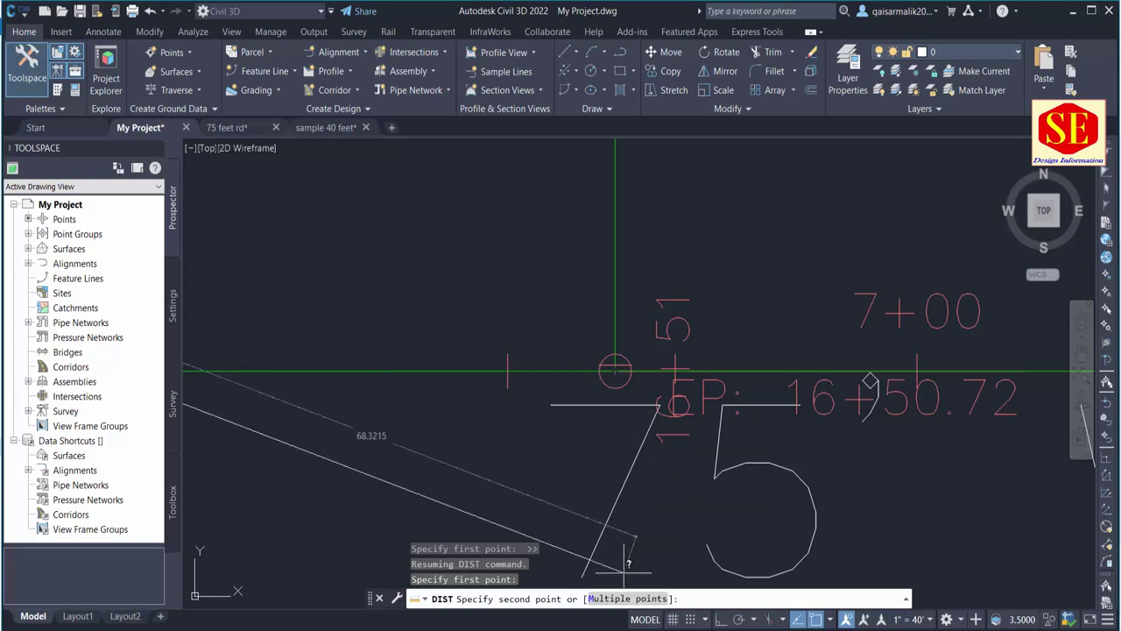
Complete the sum 600 + 63.163 in Calculator and copy the 663.163 result.
key("alt+Tab")
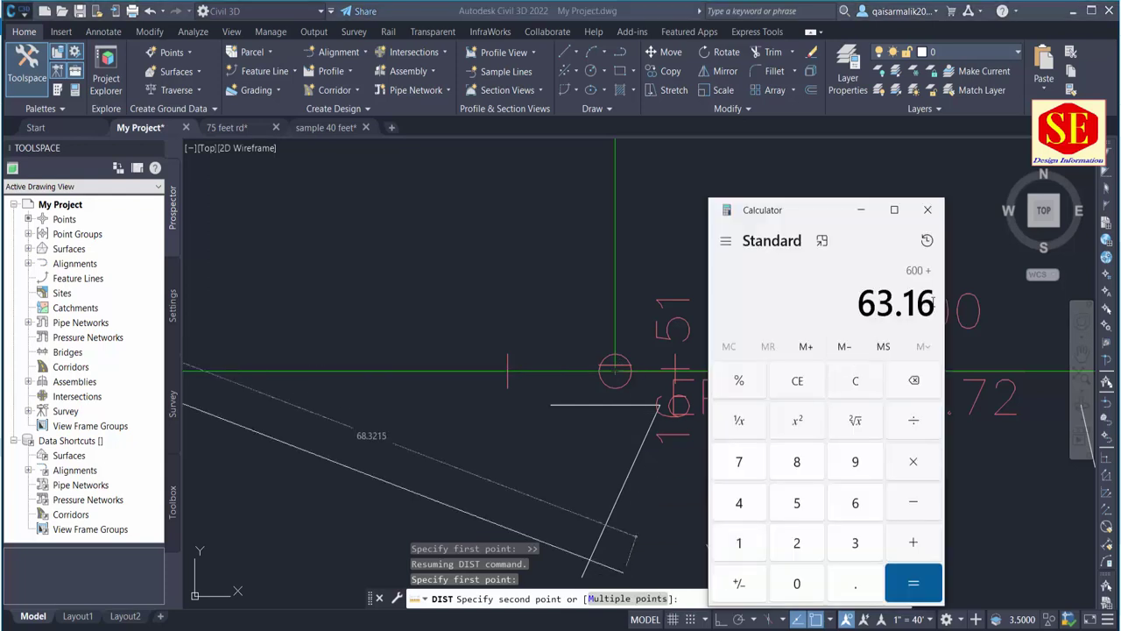
type("3")
key("Return")
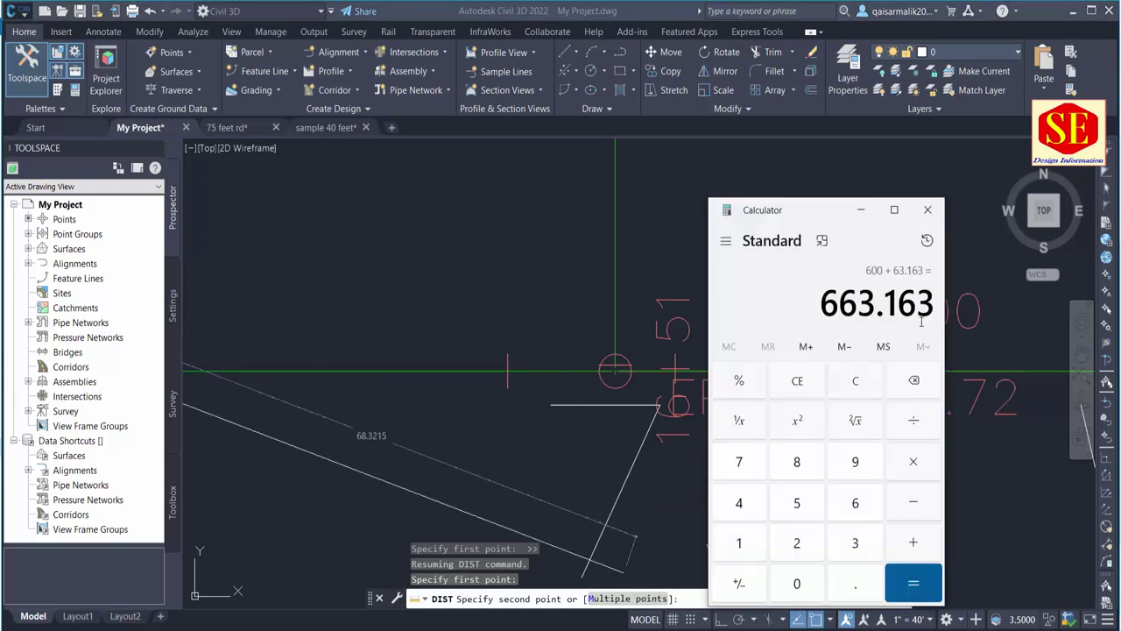
left_click_drag(821, 303, 917, 304)
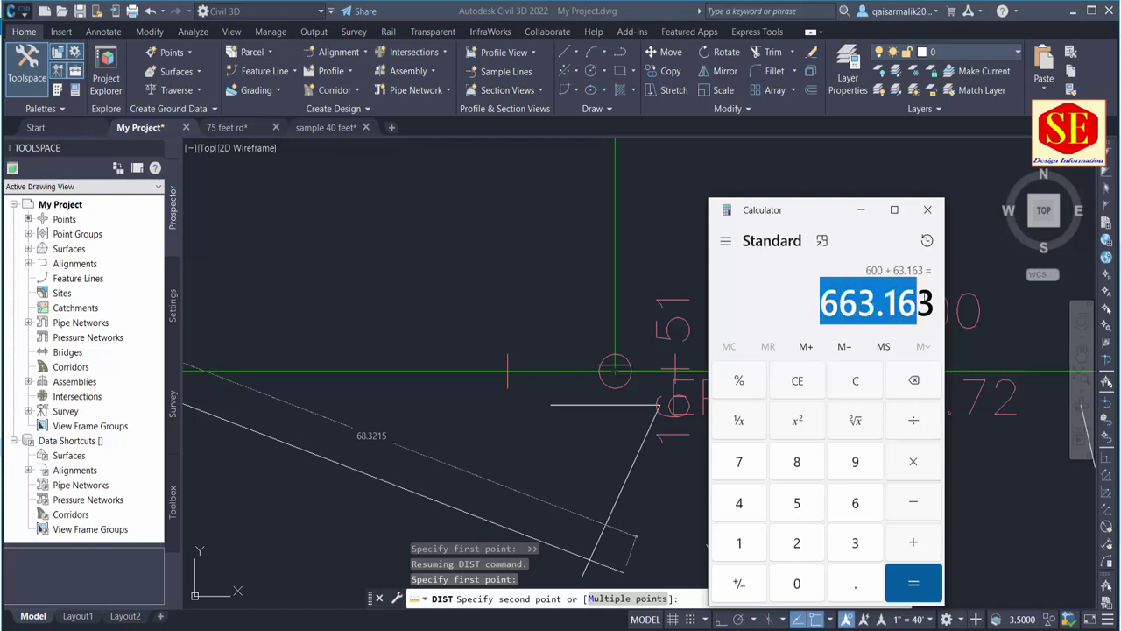
left_click_drag(821, 303, 941, 302)
key("ctrl+c")
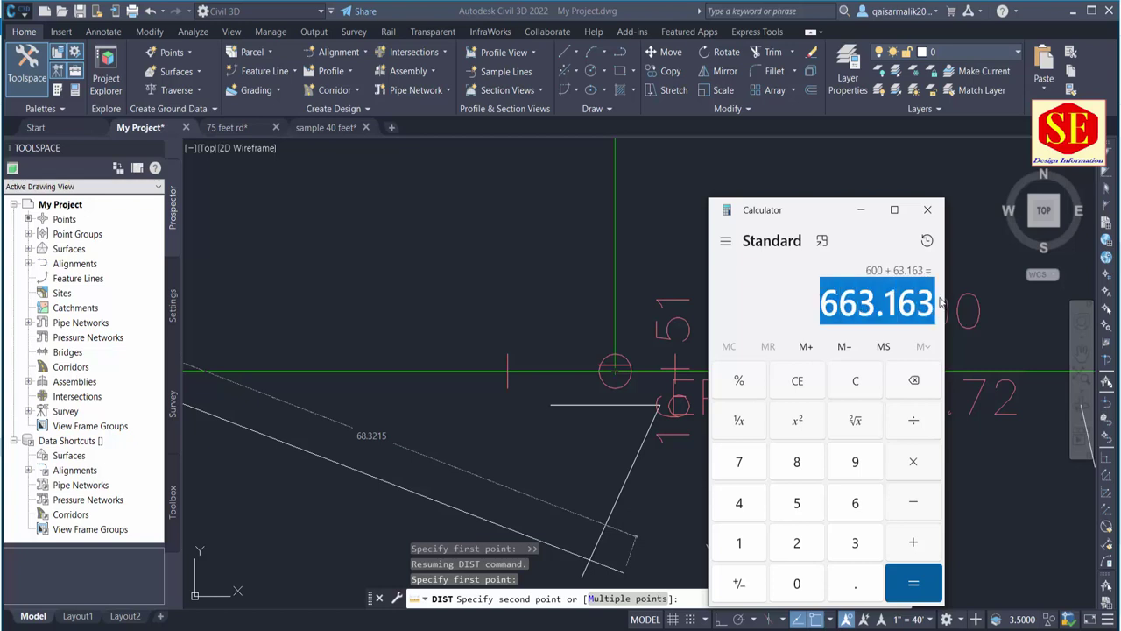
right_click(927, 303)
left_click(1007, 307)
Return to Civil 3D and cancel the distance measurement.
key("alt+Tab")
scroll(496, 295, "down", 3)
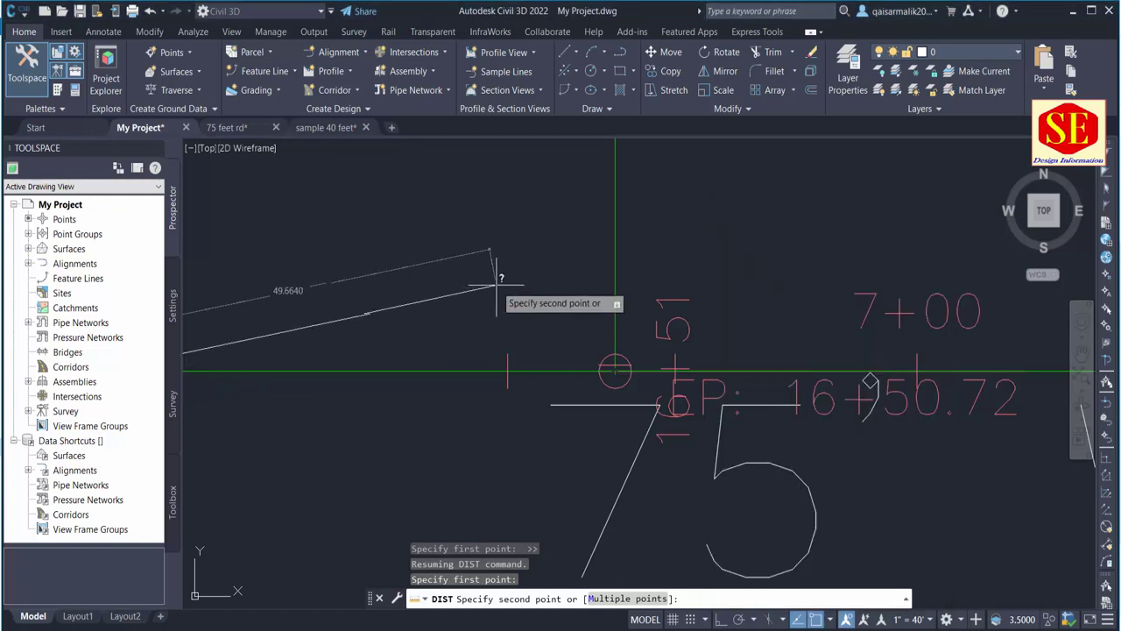
scroll(500, 280, "down", 2)
key("Escape")
scroll(490, 289, "down", 3)
scroll(473, 315, "down", 3)
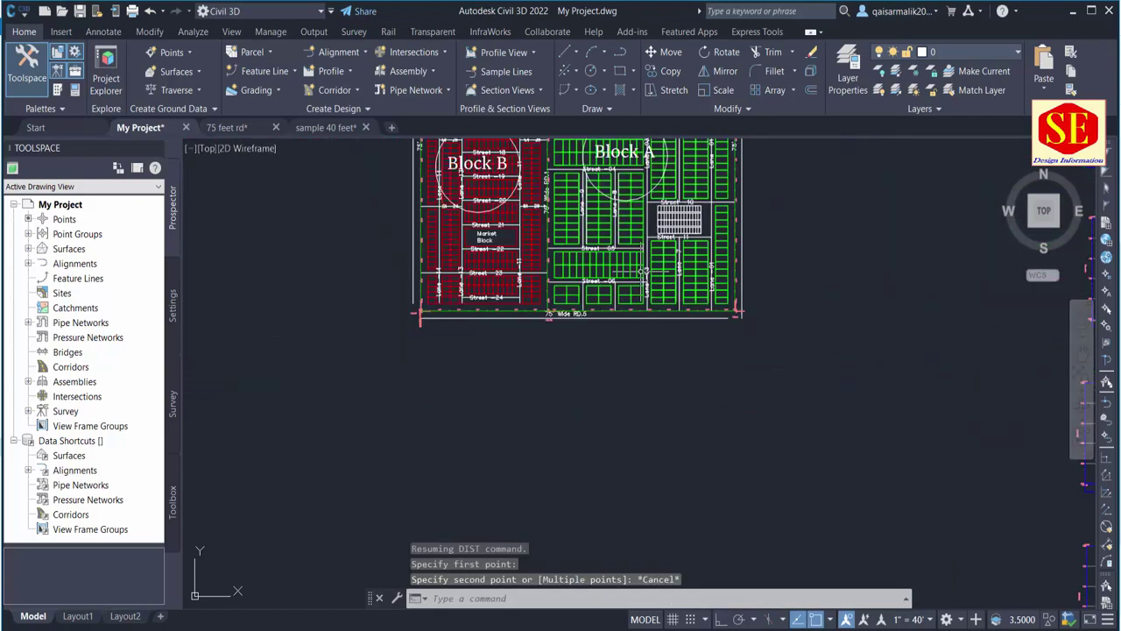
Paste 663.163 into the 706.712 elevation label text near the profile views.
middle_click_drag(727, 464, 429, 344)
middle_click_drag(1051, 307, 651, 295)
scroll(750, 388, "up", 3)
mouse_move(751, 388)
middle_mouse_down()
mouse_move(596, 196)
mouse_move(198, 298)
middle_mouse_up()
scroll(734, 250, "down", 3)
scroll(733, 263, "down", 2)
scroll(753, 359, "up", 3)
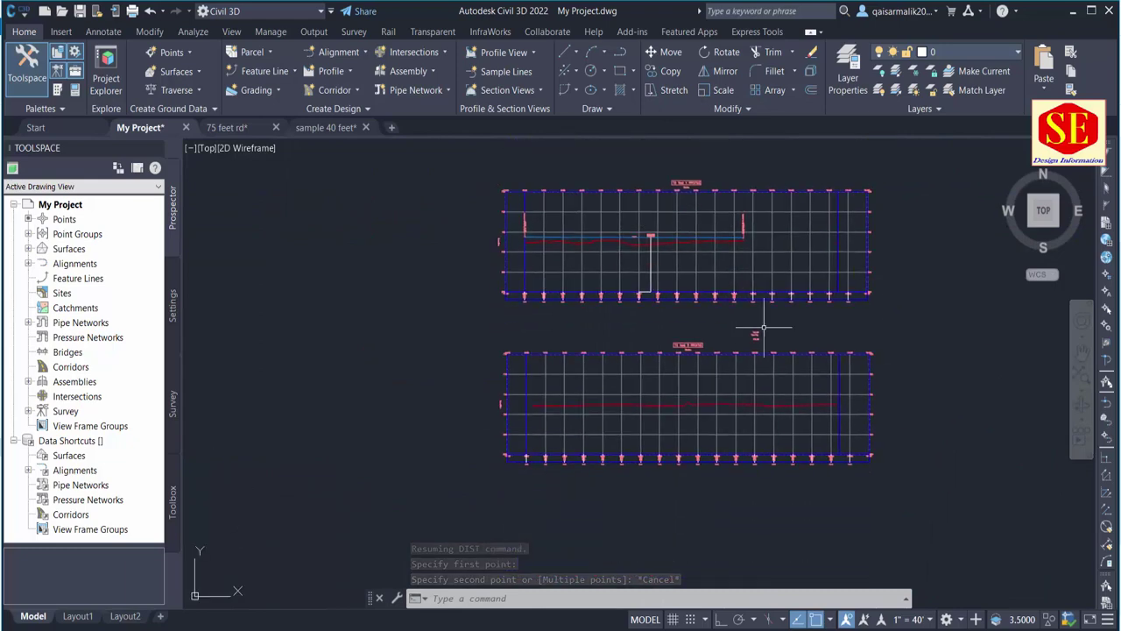
scroll(758, 371, "up", 5)
scroll(757, 426, "up", 4)
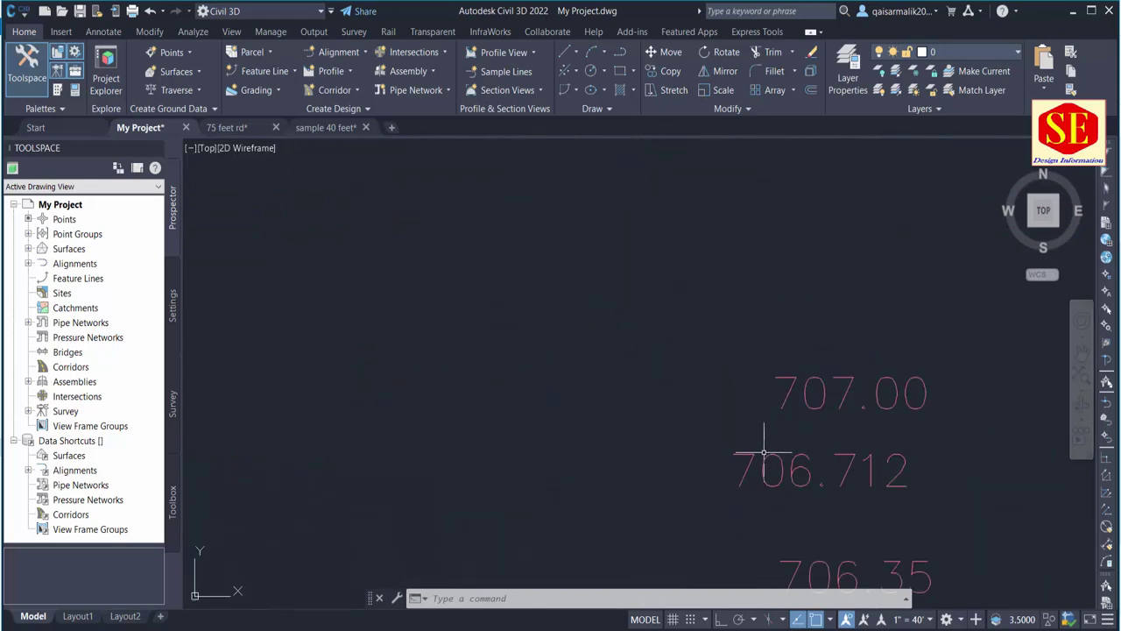
double_click(740, 458)
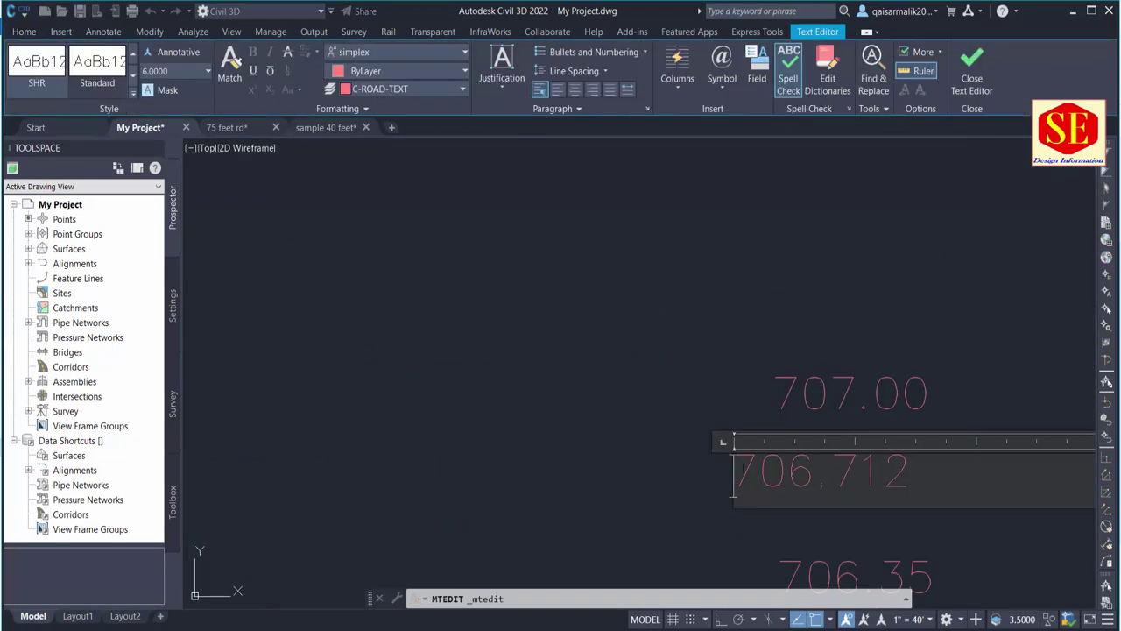
key("ctrl+v")
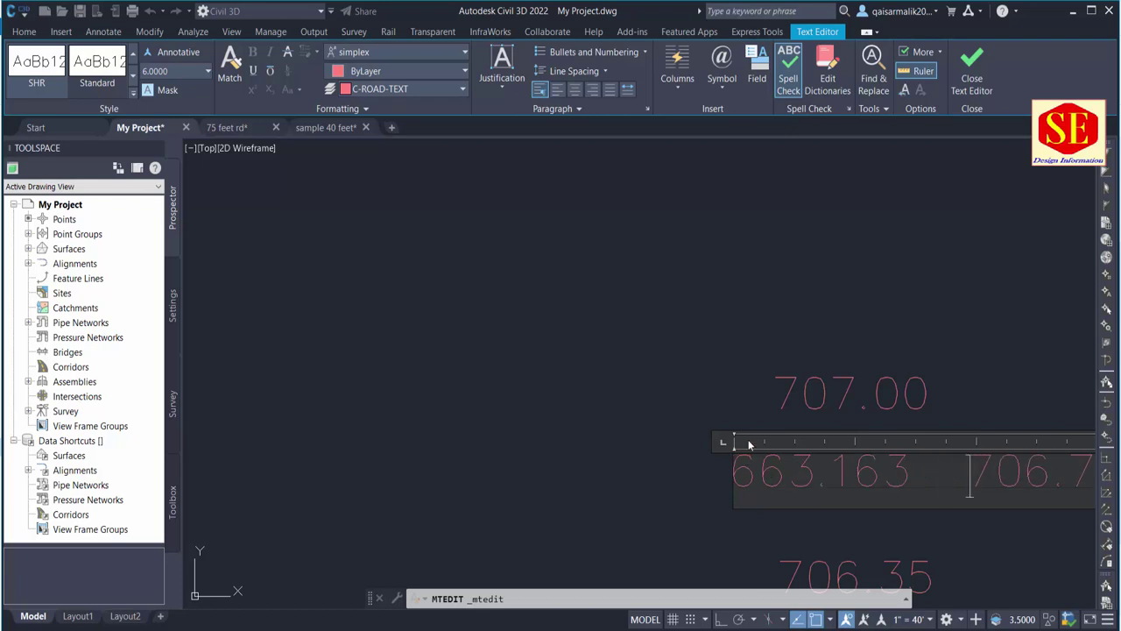
key("Escape")
Move the 663.163 label to the left of the 706.712 elevation.
scroll(679, 368, "down", 3)
type("m")
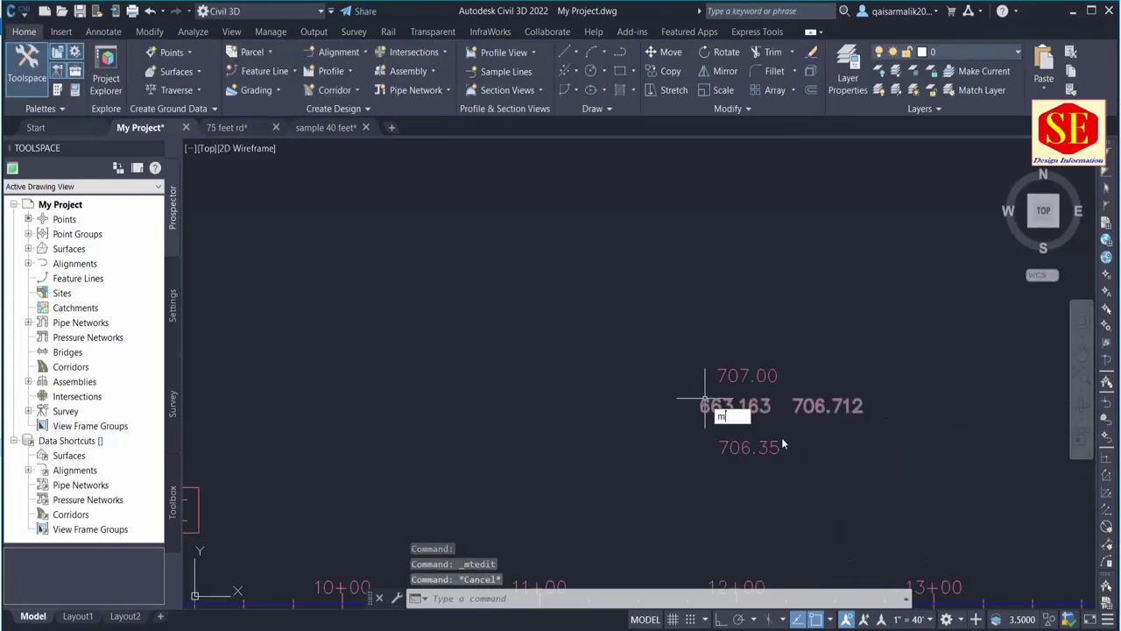
key("Return")
left_click(782, 408)
key("Return")
left_click(828, 366)
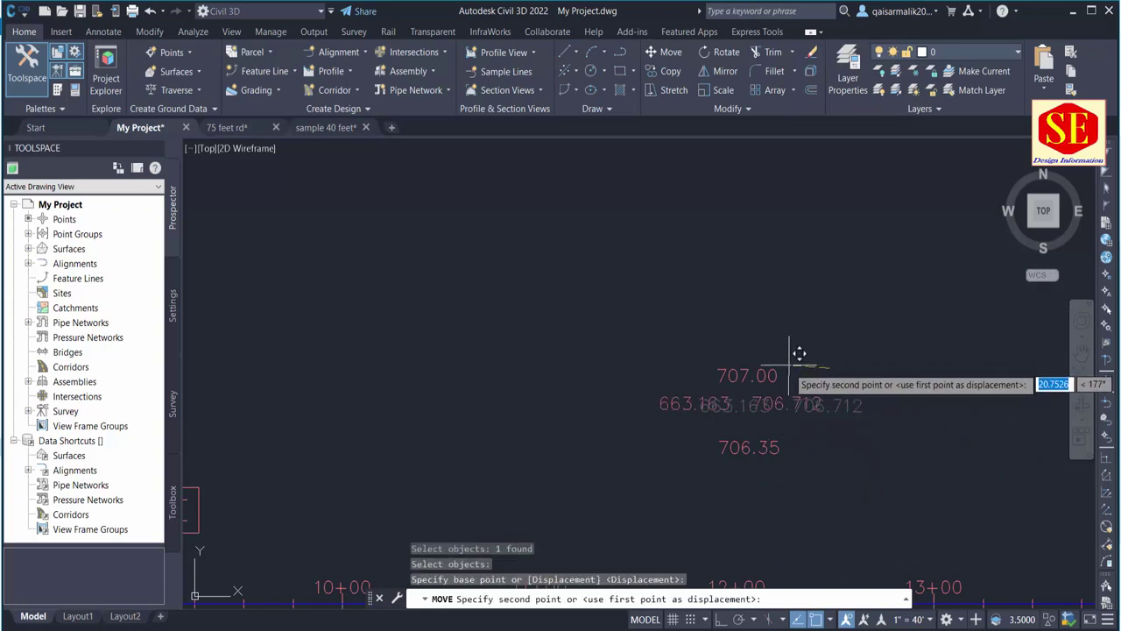
left_click(792, 384)
scroll(707, 439, "up", 2)
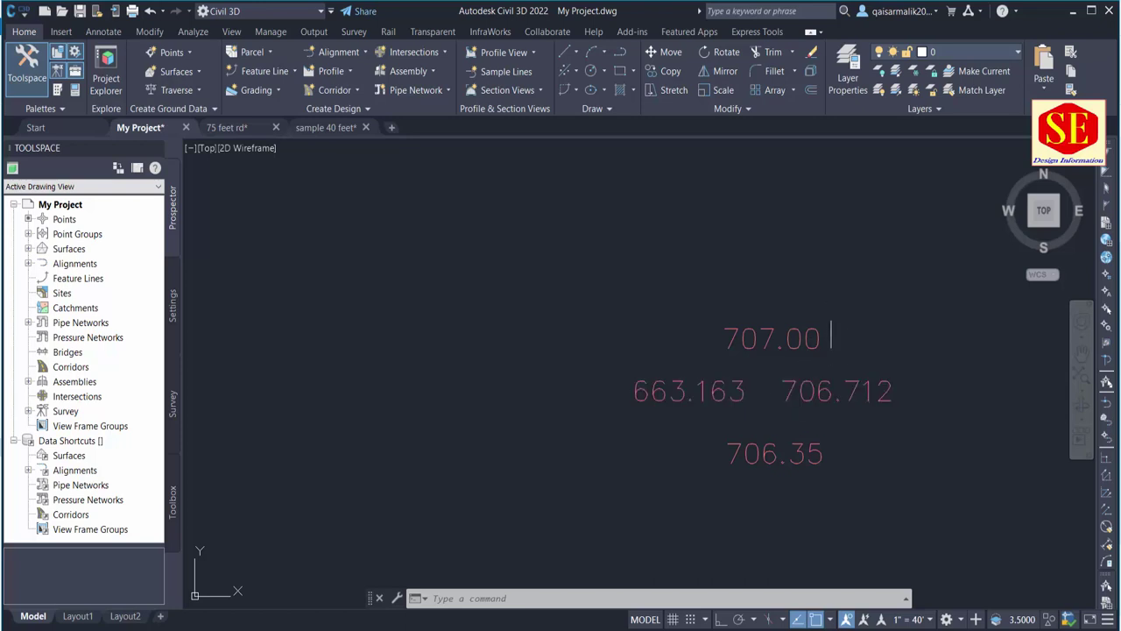
scroll(832, 311, "down", 5)
scroll(775, 424, "down", 2)
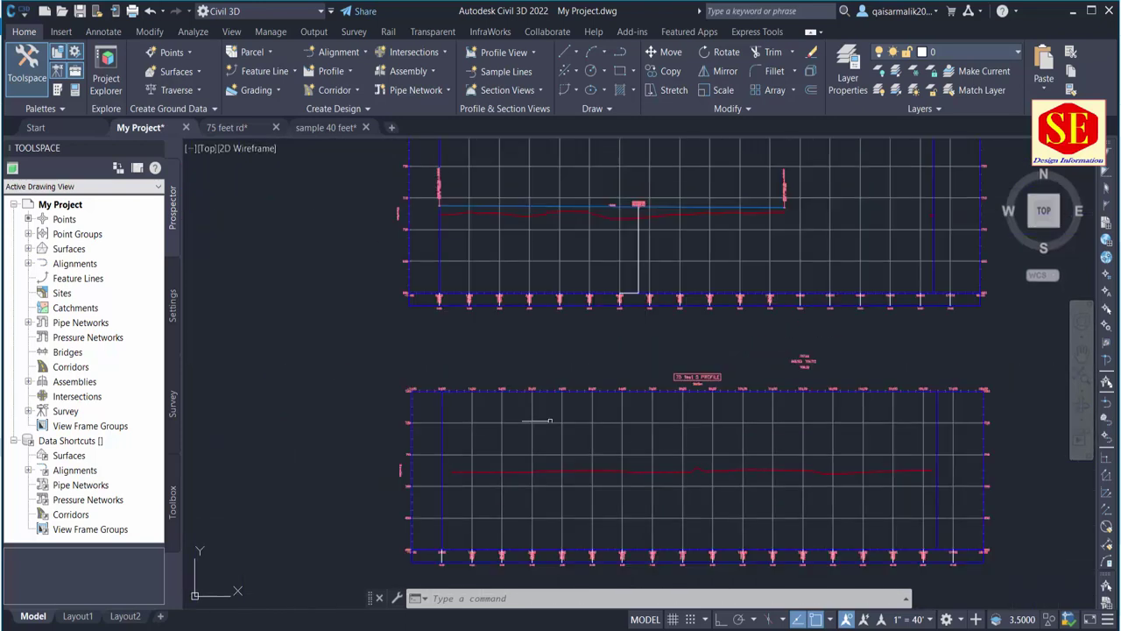
Create profile 75-5 DES in the lower 75 feet 5 profile view and choose Draw Tangents With Curves.
left_click(331, 71)
left_click(351, 127)
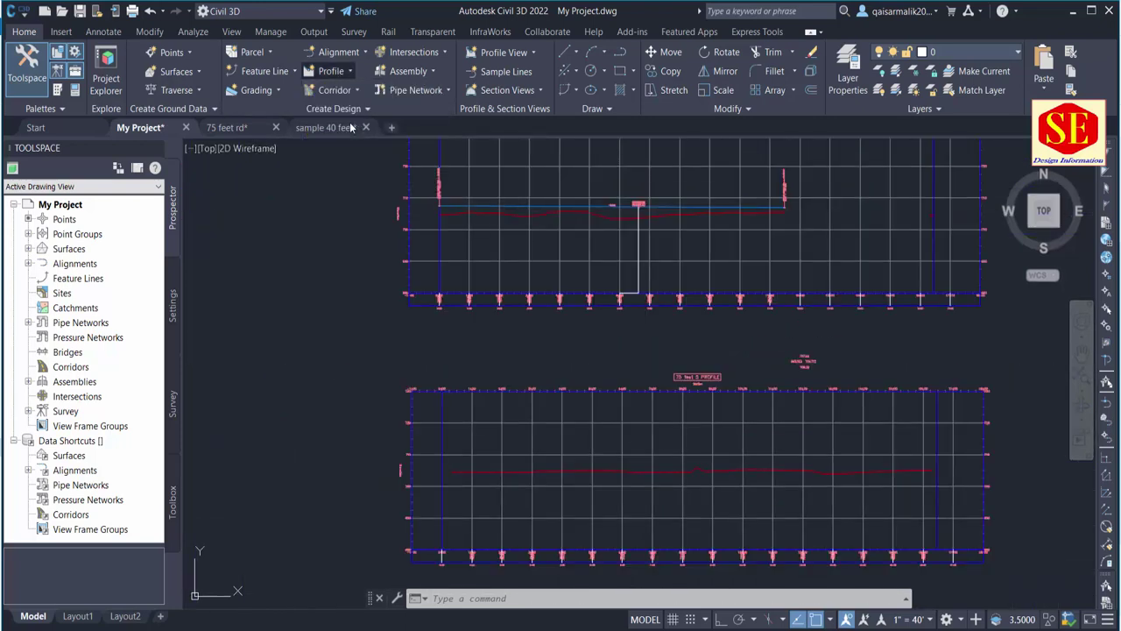
left_click(431, 396)
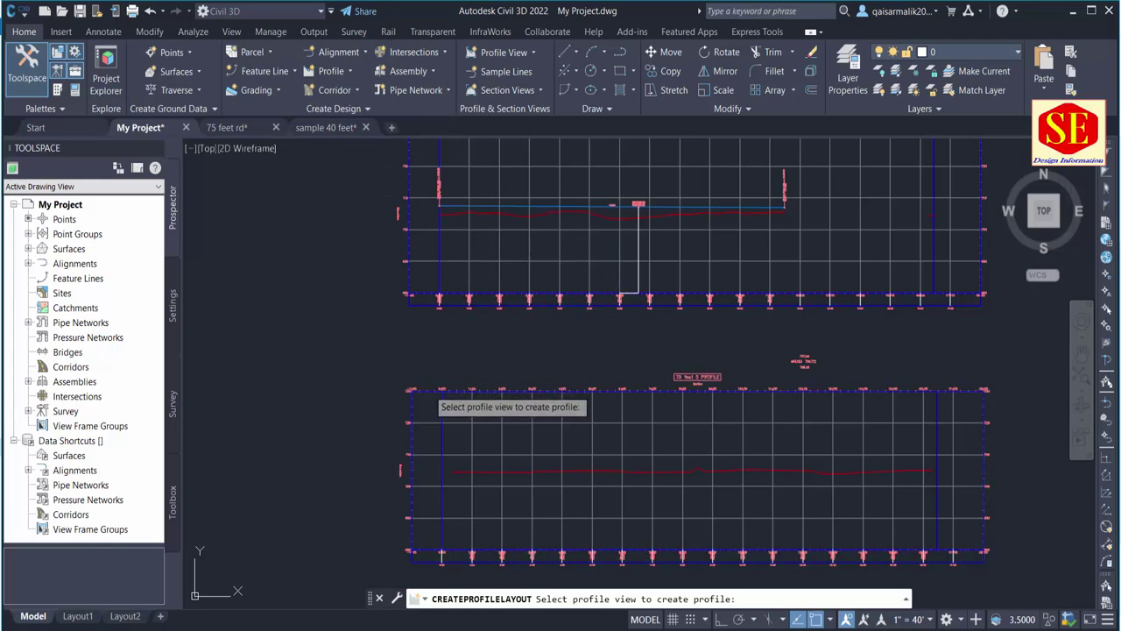
left_click_drag(587, 195, 289, 195)
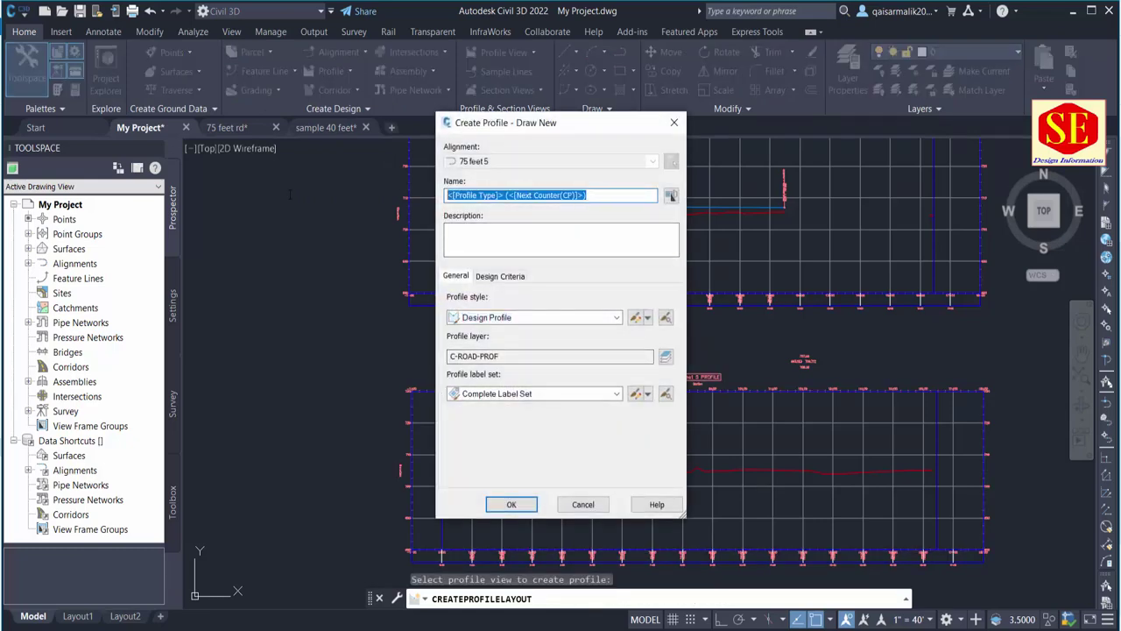
type("75-5 DES")
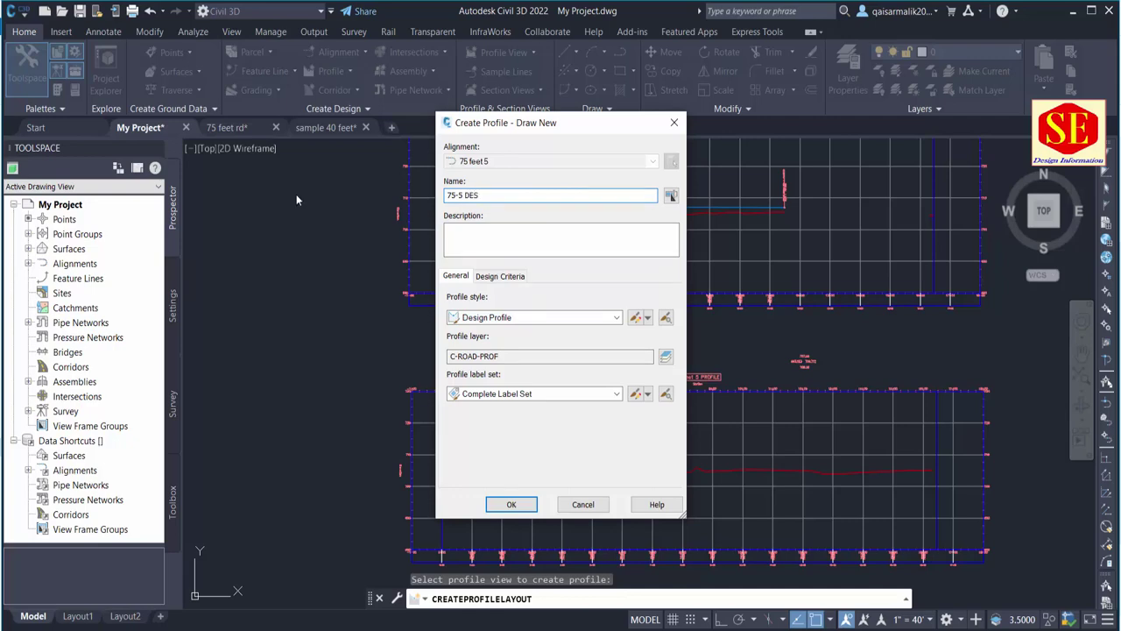
left_click(509, 505)
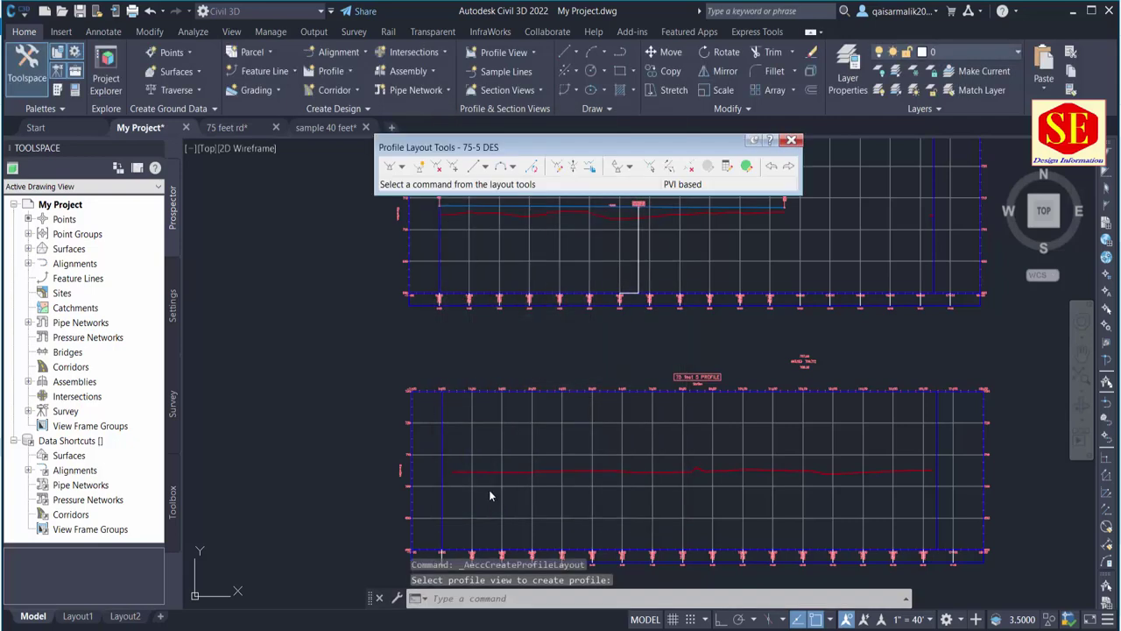
left_click(402, 167)
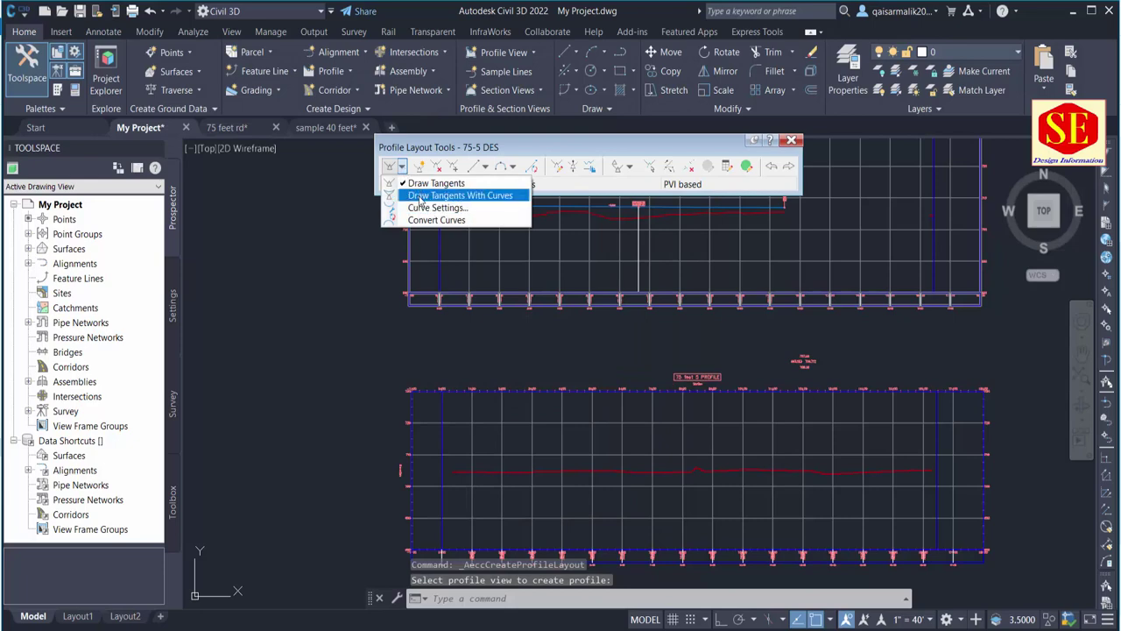
Start tangents with curves in PSE mode at station 0+33.81, elevation 707.00.
left_click(422, 196)
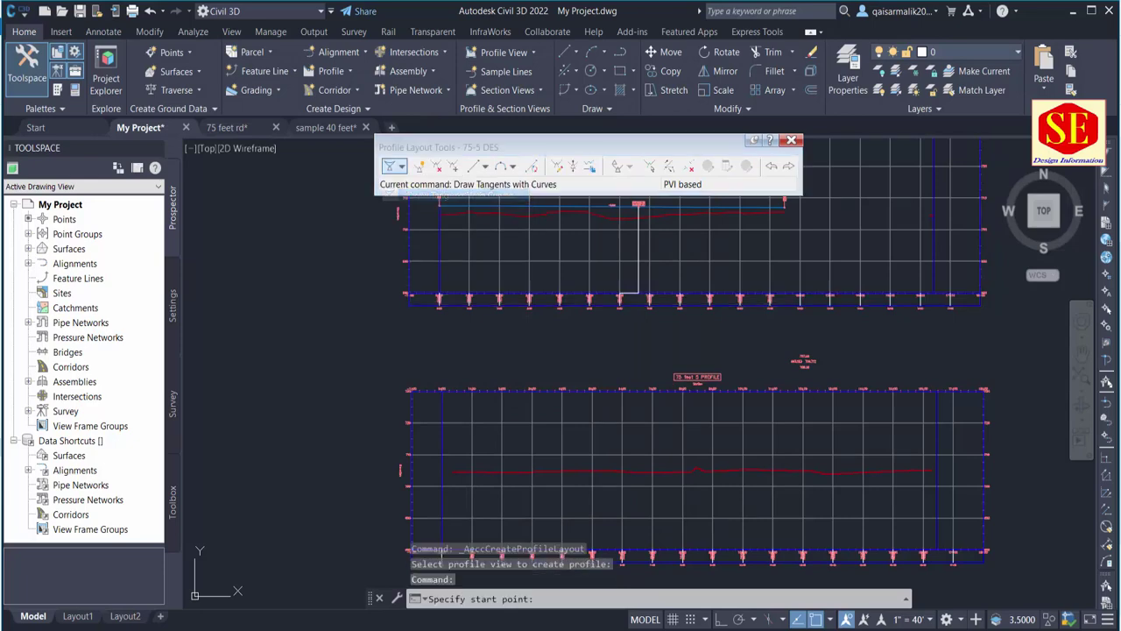
middle_click_drag(533, 457, 493, 385)
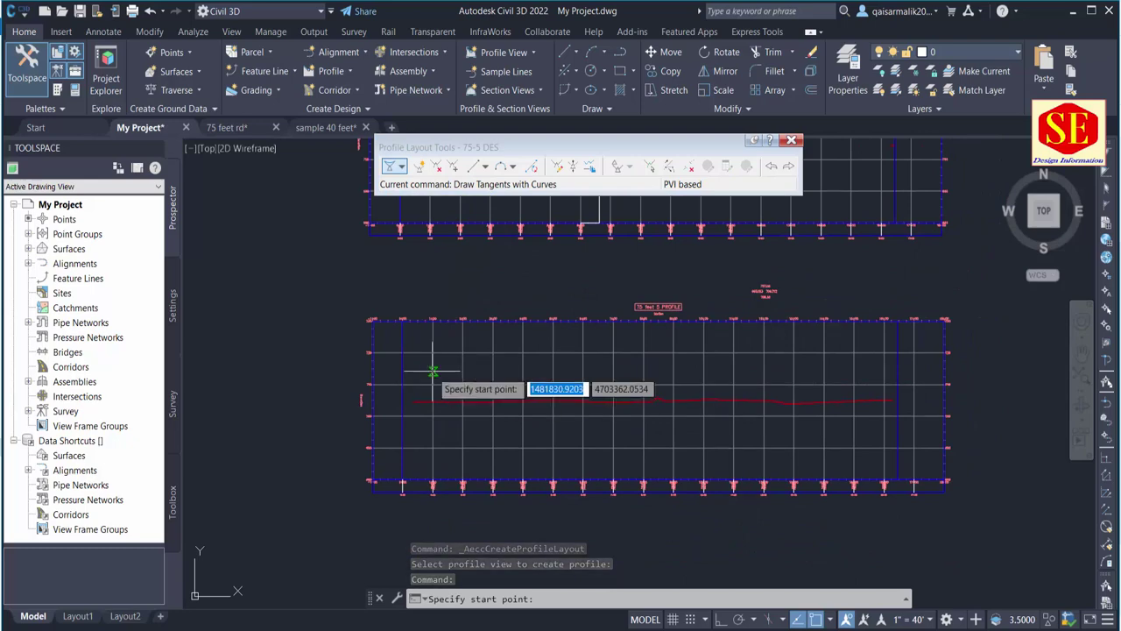
type("'pse")
key("Return")
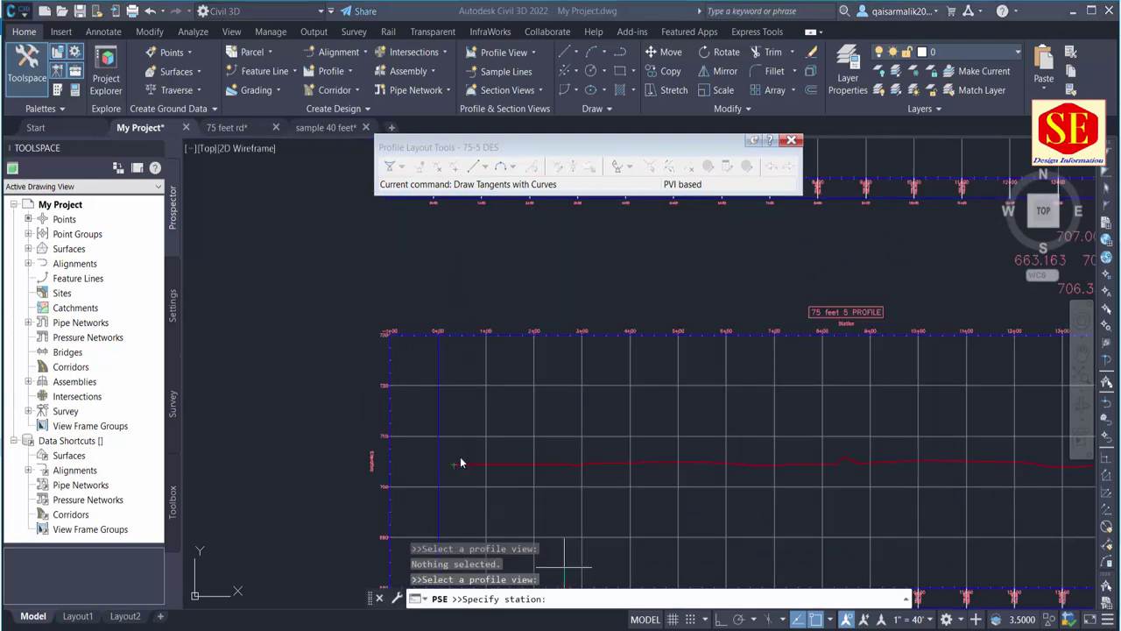
scroll(396, 525, "up", 3)
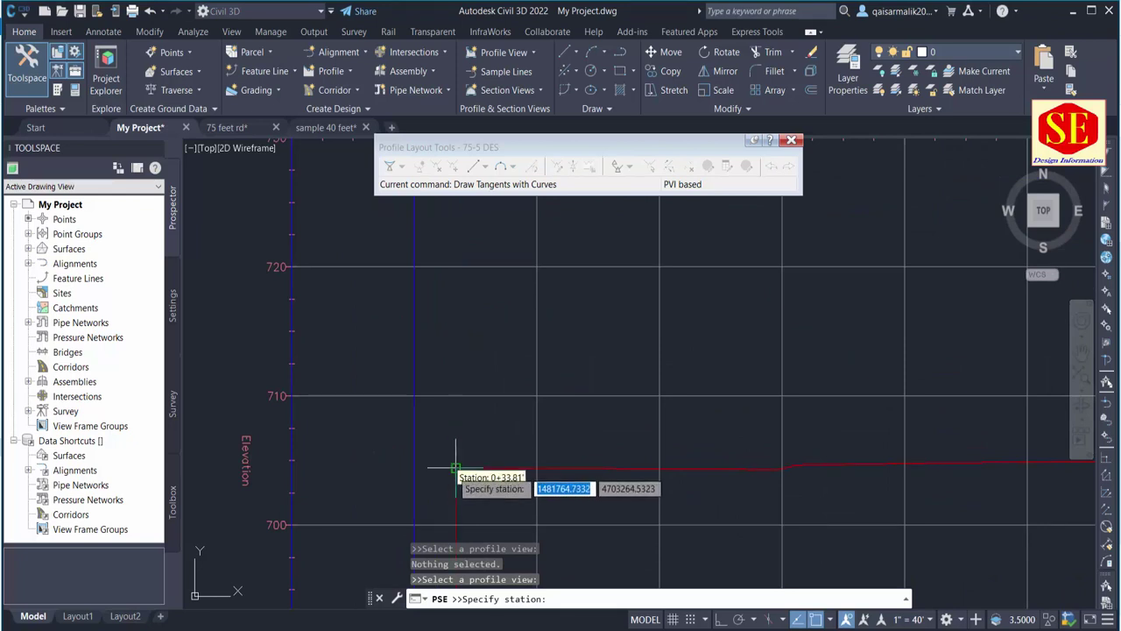
left_click(453, 467)
scroll(450, 349, "down", 2)
scroll(451, 349, "down", 3)
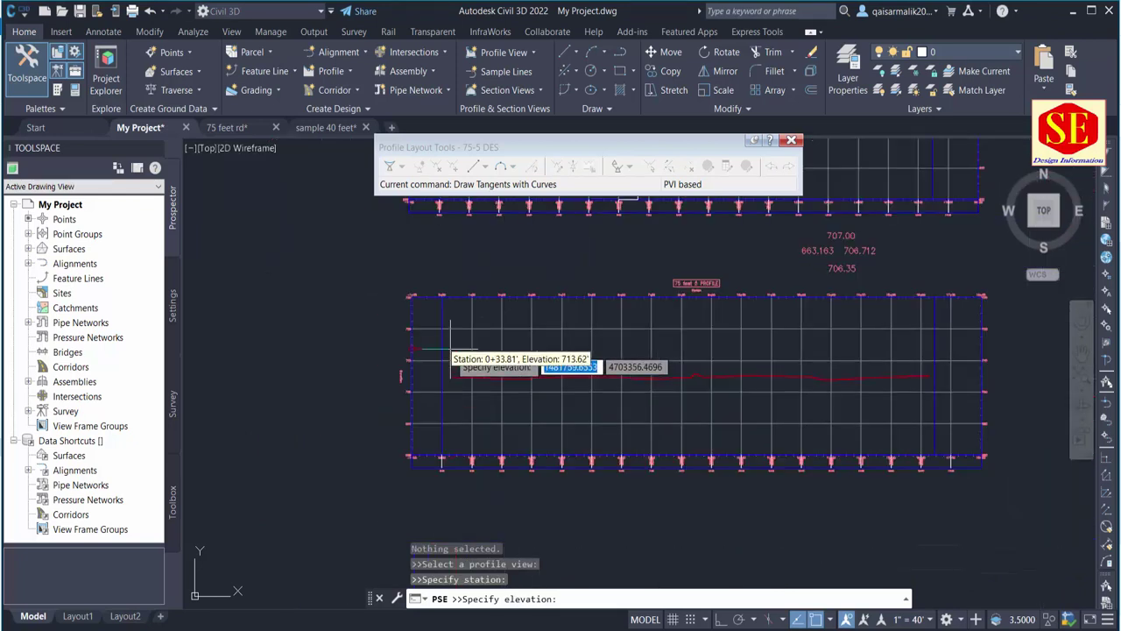
type("707.00")
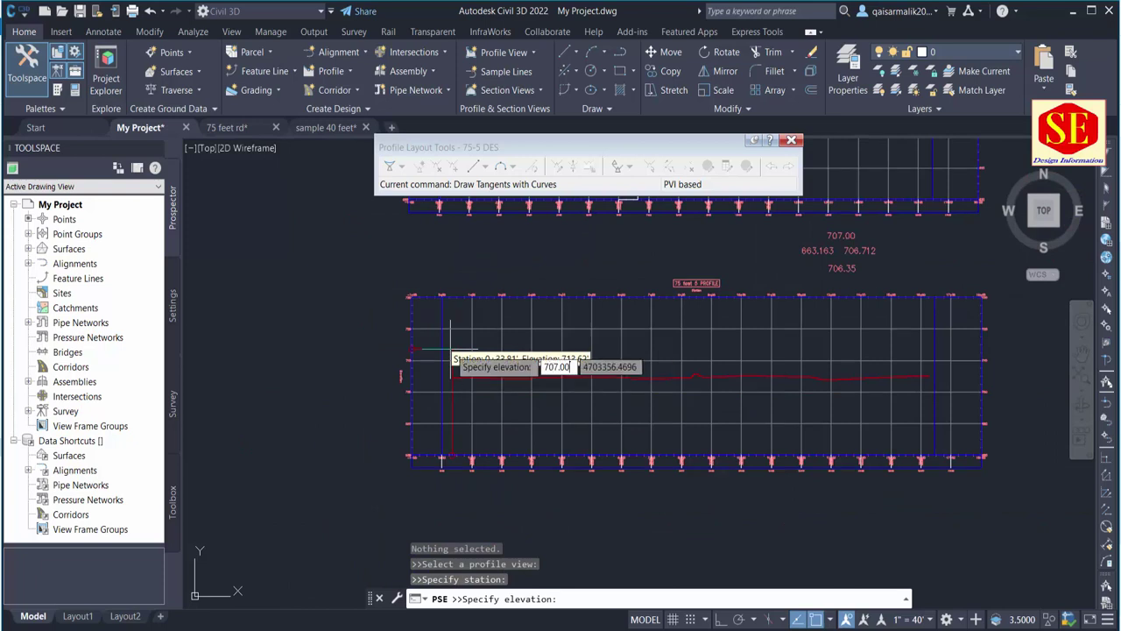
key("Return")
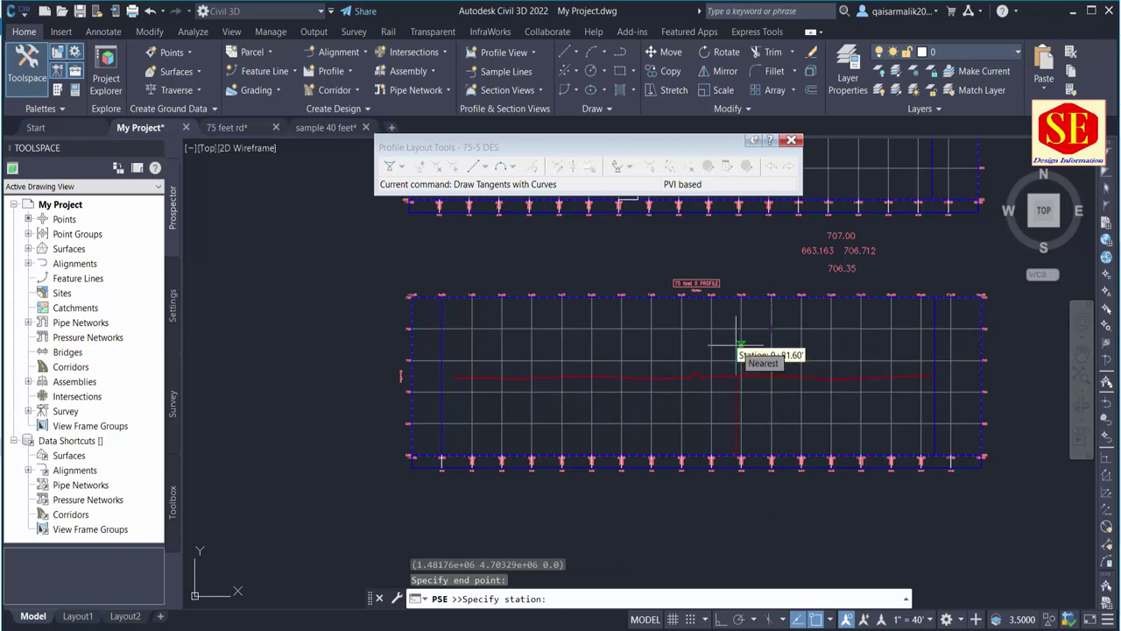
Add the middle PVI at station 663.163, elevation 706.712.
type("66")
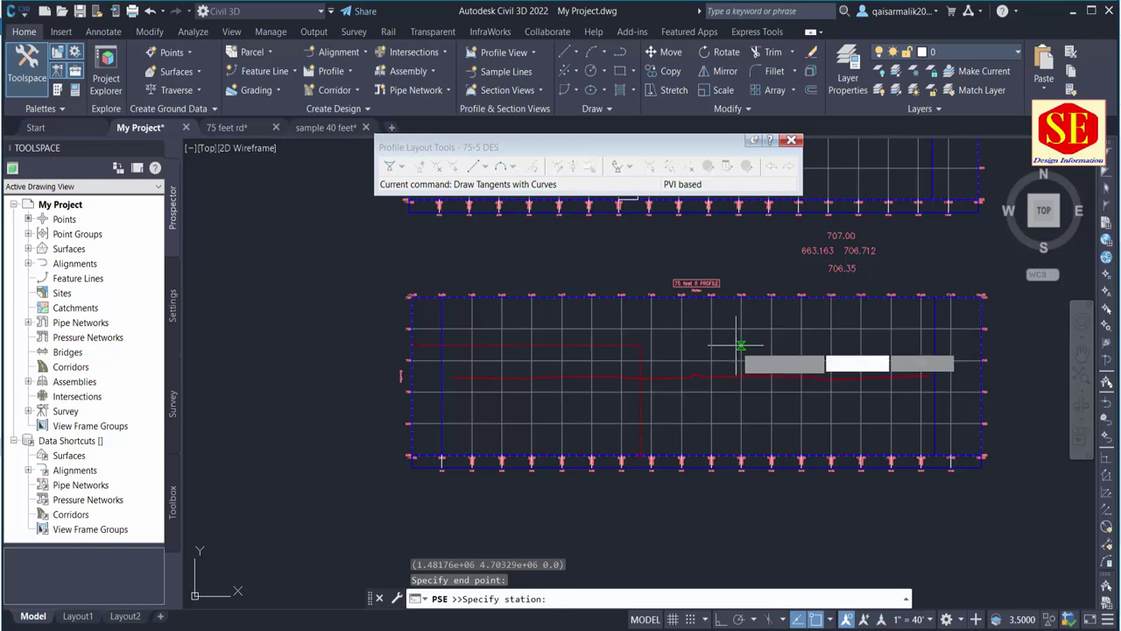
key("Return")
type("706.712")
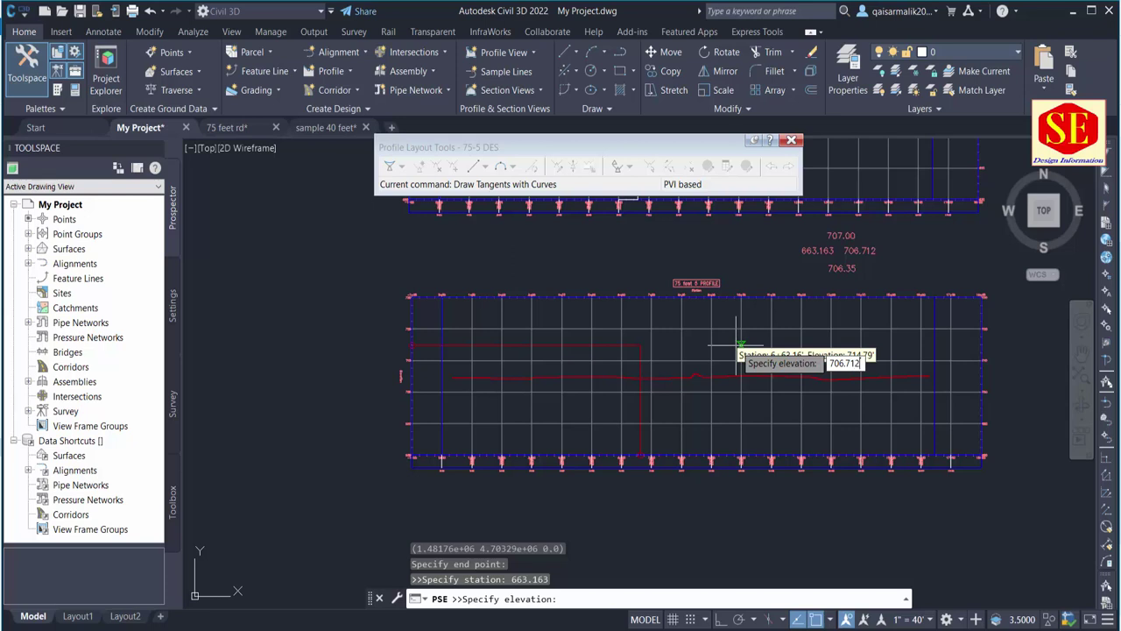
key("Return")
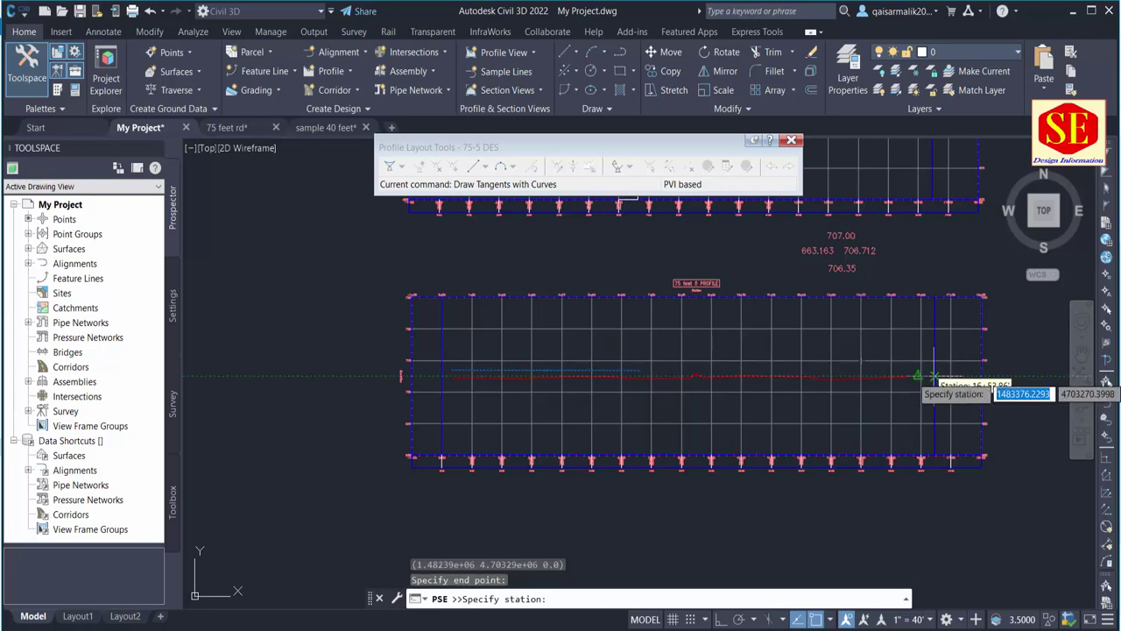
Place the last PVI at the profile's end at elevation 706.35 and finish the layout.
scroll(934, 377, "up", 2)
scroll(929, 378, "up", 2)
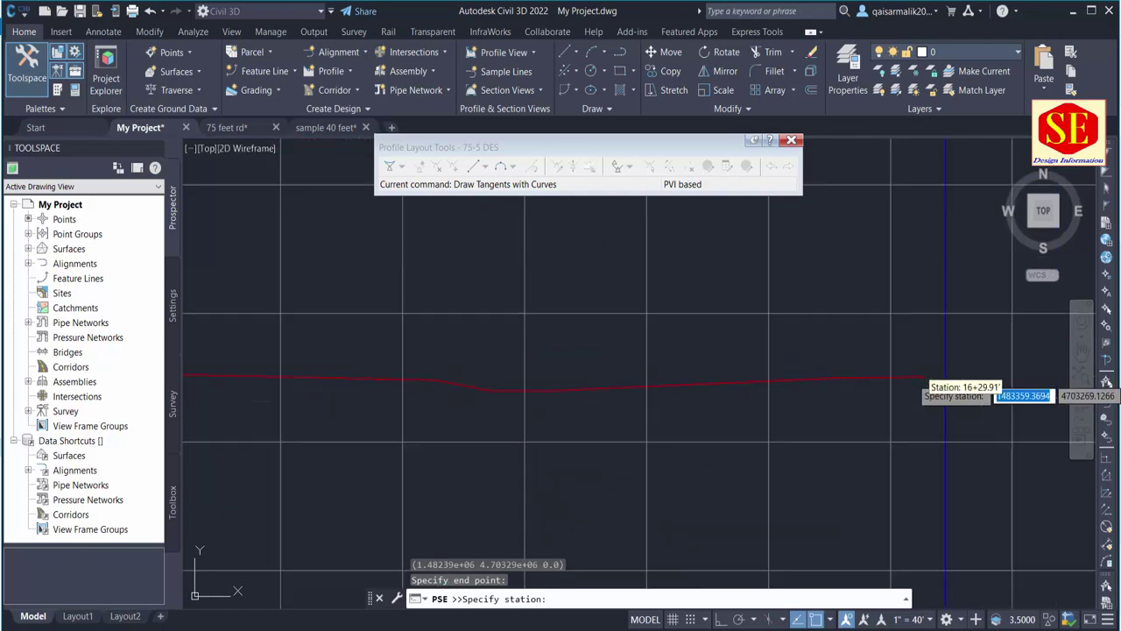
left_click(925, 377)
scroll(901, 429, "down", 3)
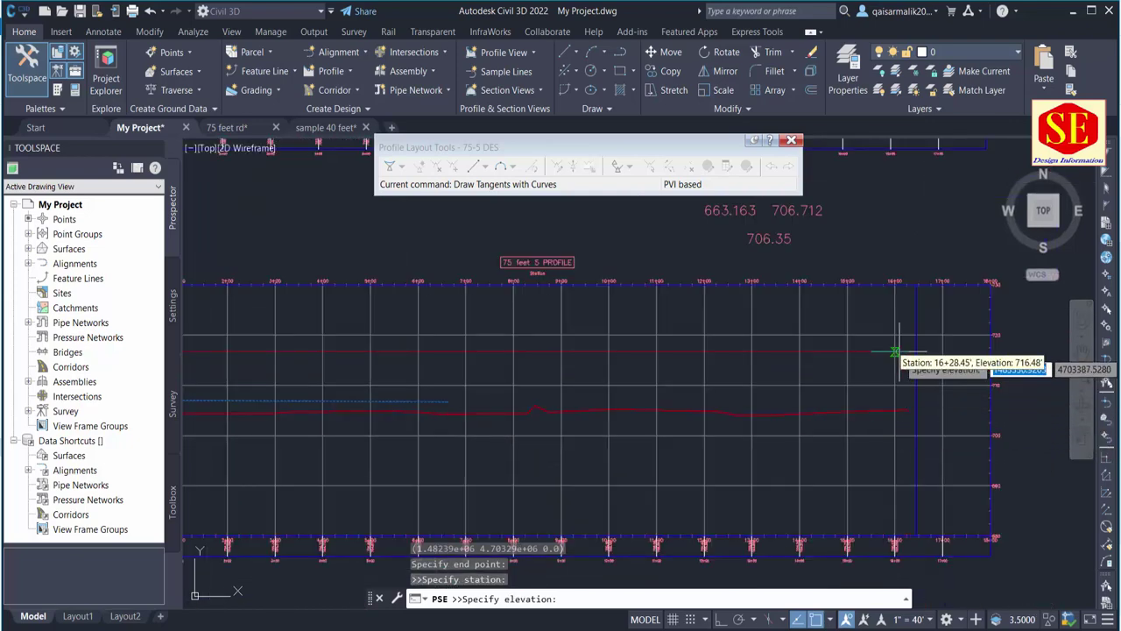
type("706.35")
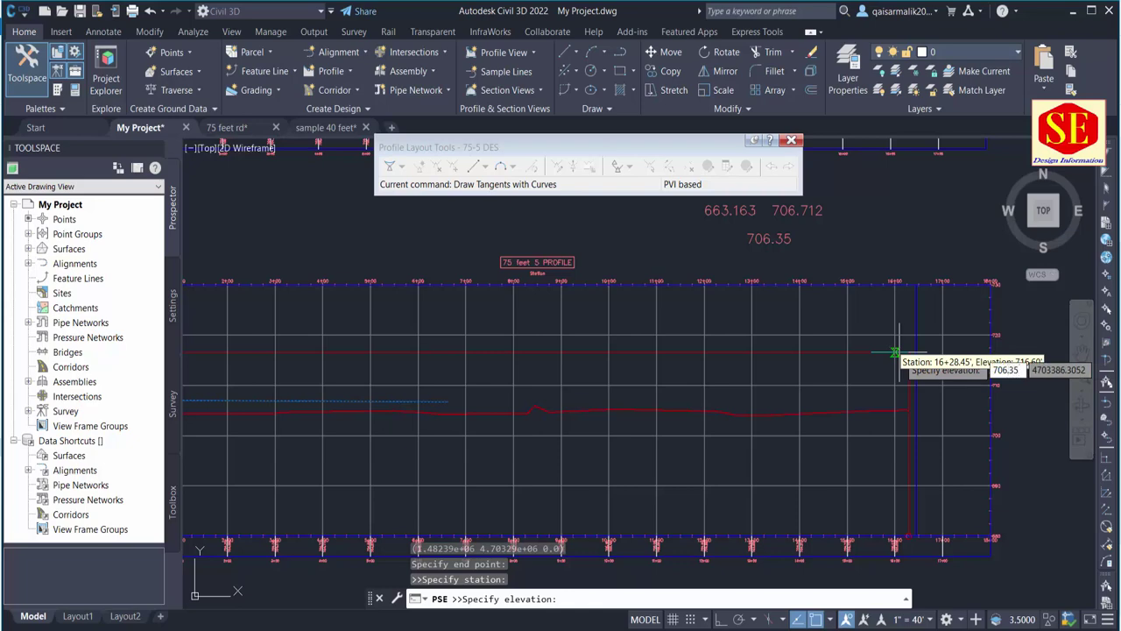
key("Return")
key("Escape")
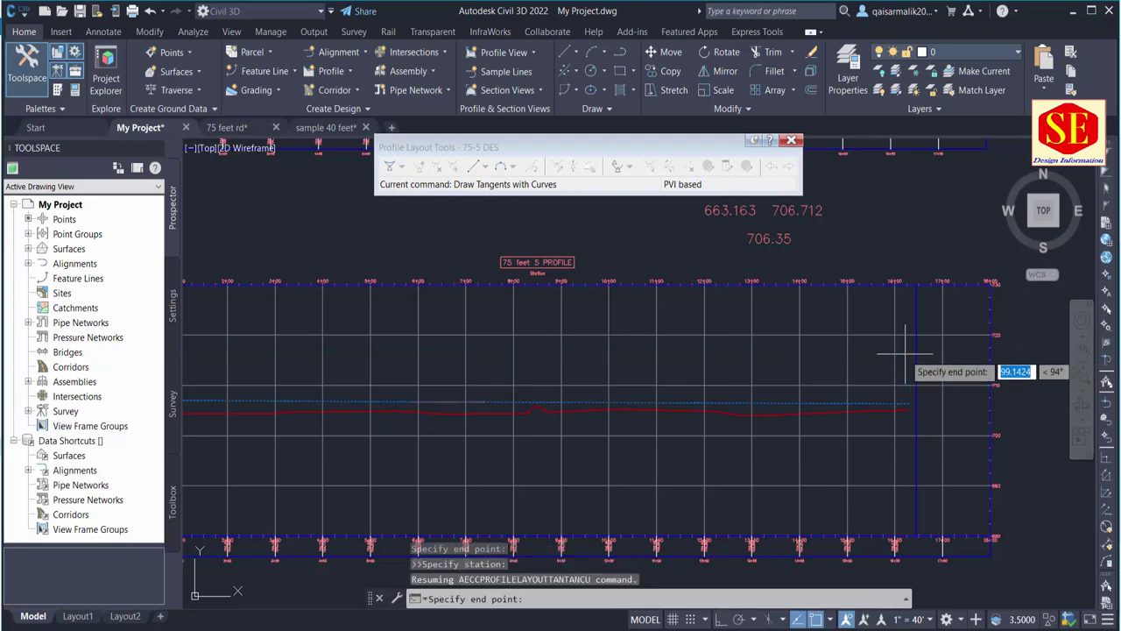
key("Return")
middle_click_drag(625, 393, 777, 377)
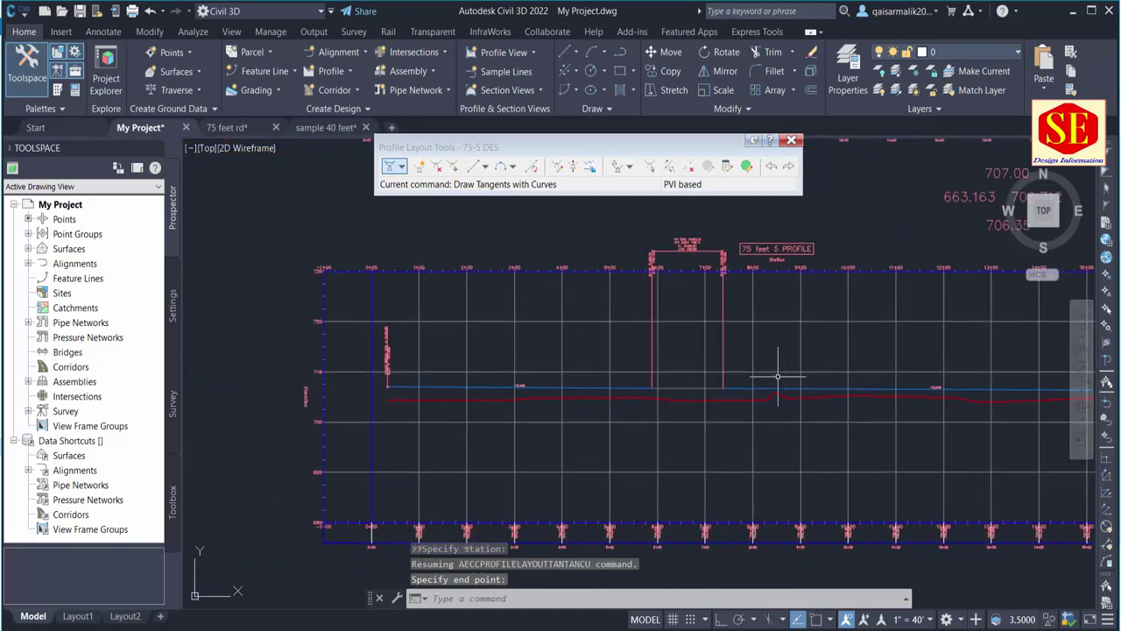
scroll(695, 239, "up", 2)
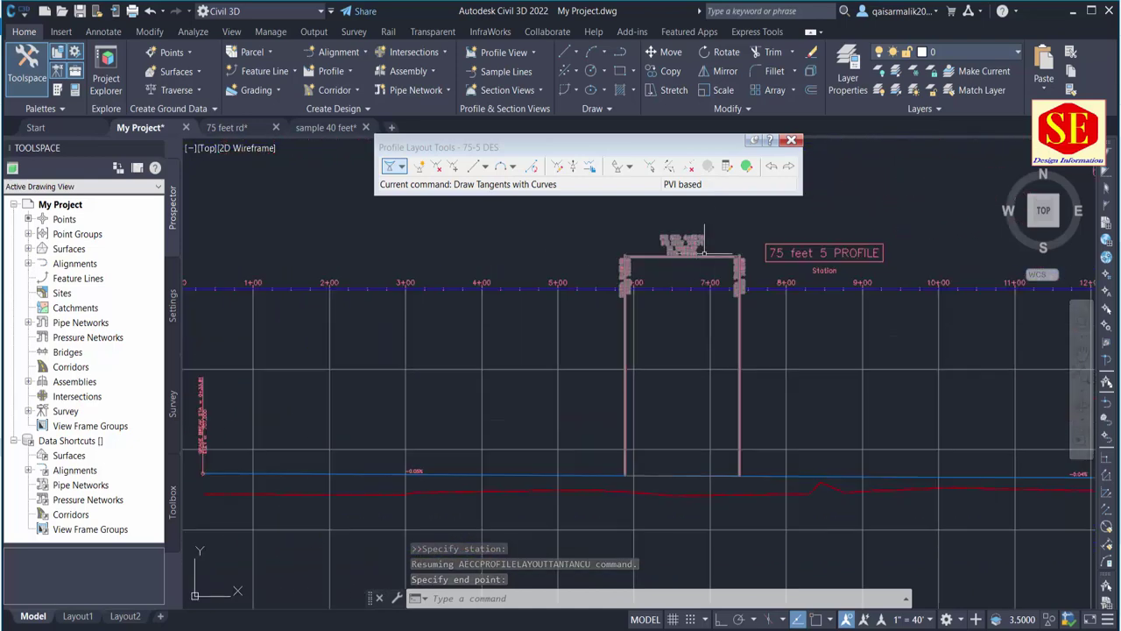
left_click(706, 256)
left_click(683, 256)
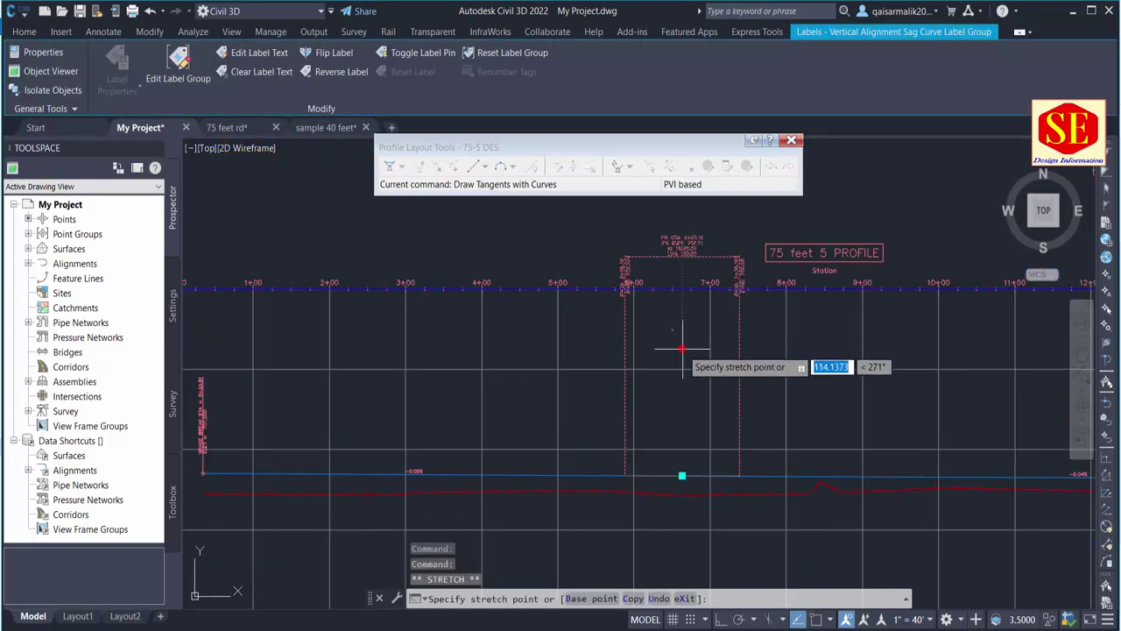
scroll(696, 416, "up", 2)
scroll(688, 405, "up", 2)
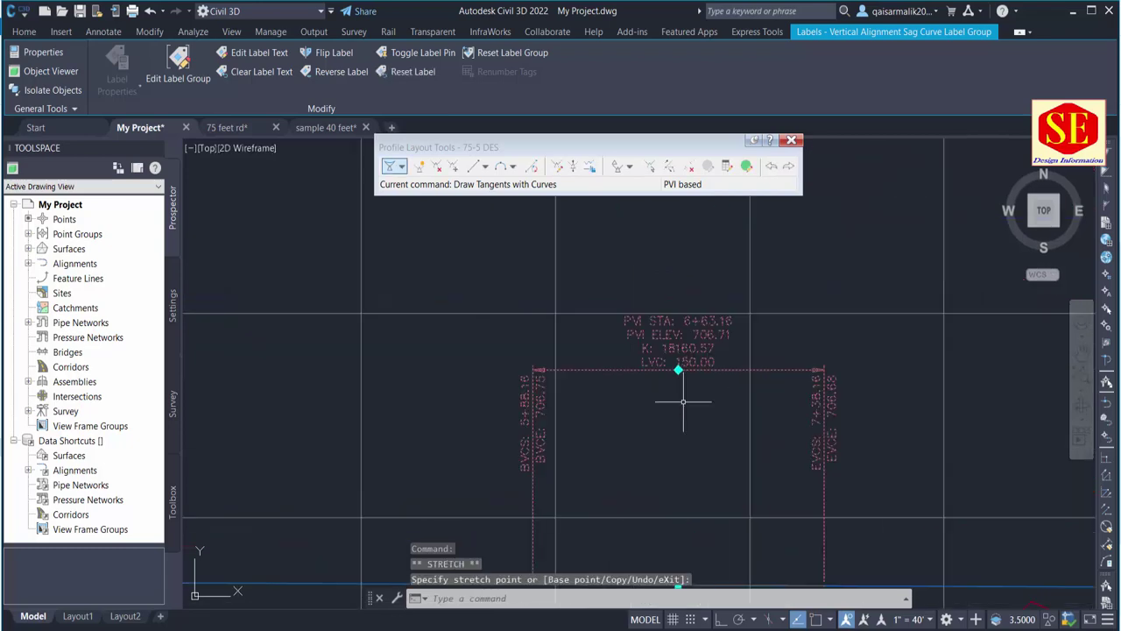
scroll(684, 400, "up", 2)
key("Escape")
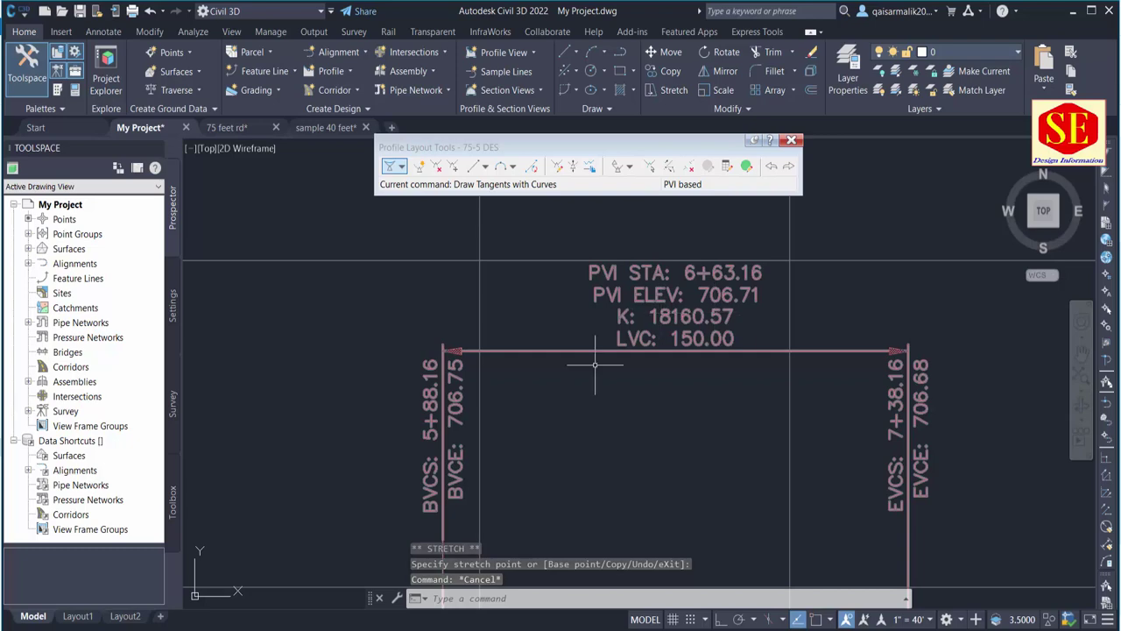
scroll(596, 359, "down", 3)
scroll(601, 313, "down", 3)
middle_click_drag(709, 282, 710, 320)
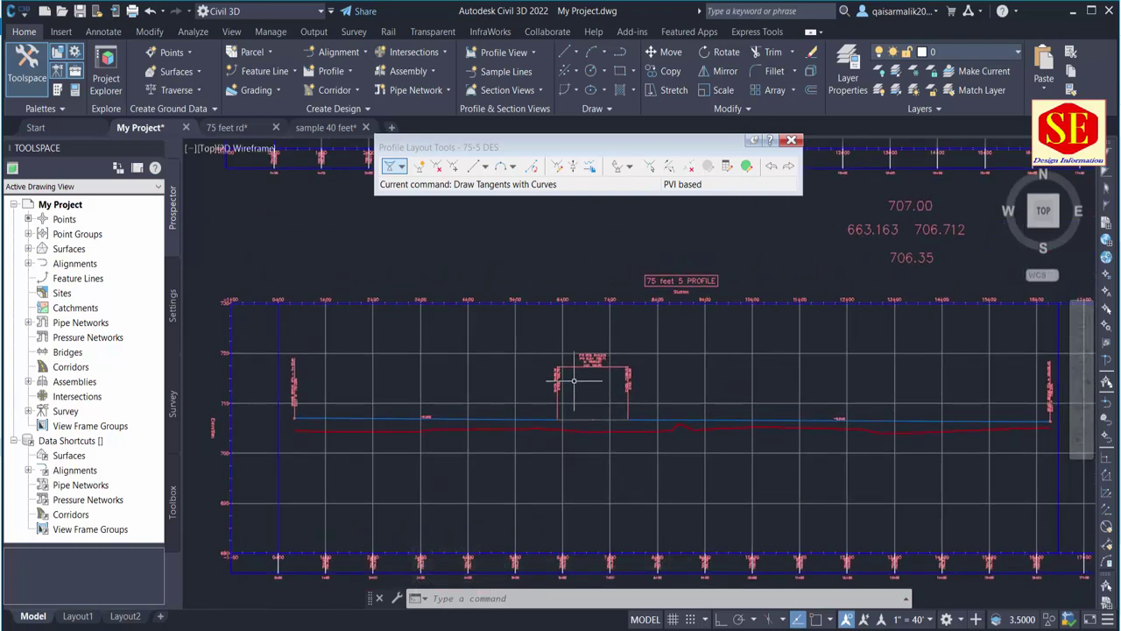
scroll(575, 381, "up", 5)
scroll(661, 278, "down", 5)
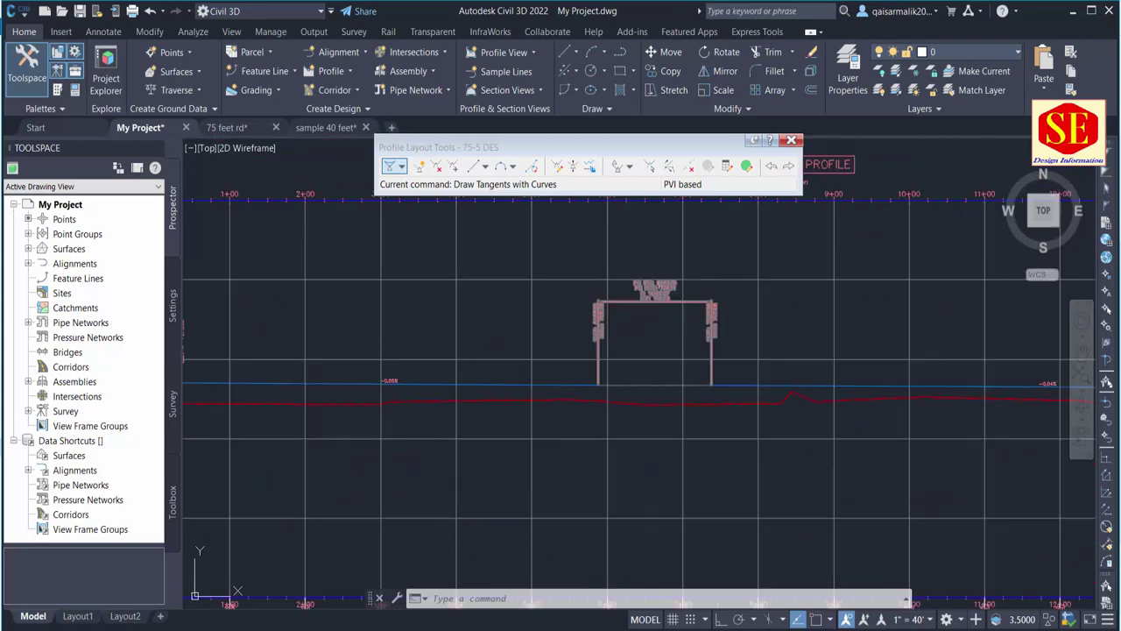
scroll(652, 406, "up", 3)
scroll(627, 349, "down", 3)
scroll(627, 348, "down", 2)
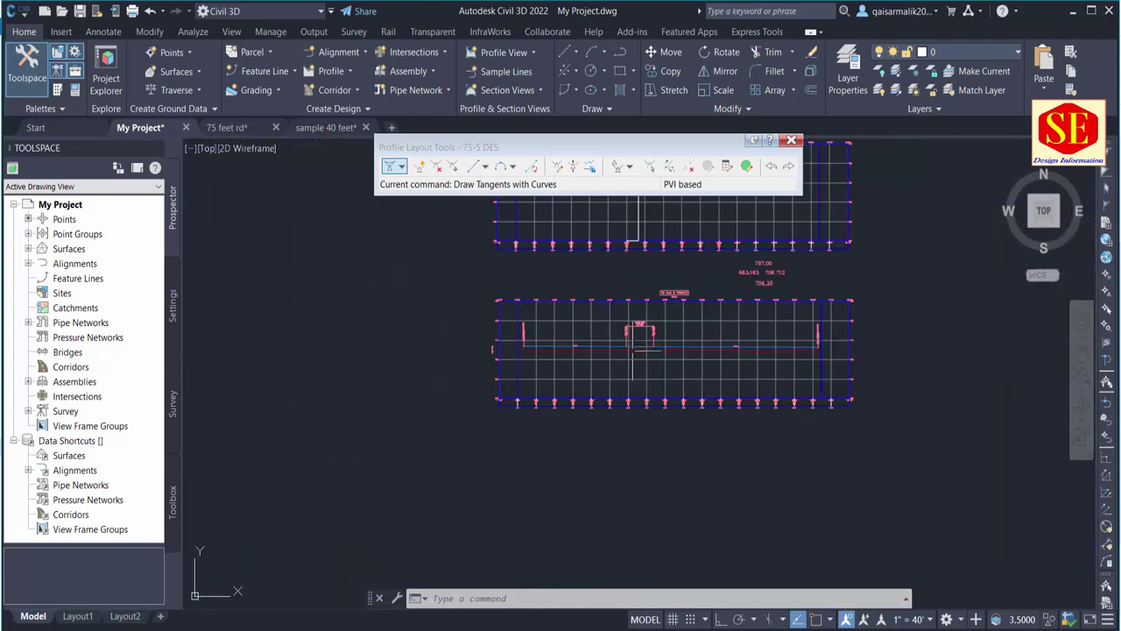
Zoom out and pan to show Blocks A and B, Street 24, RD.5, Streets 12–14 and RD.4.
scroll(494, 438, "up", 2)
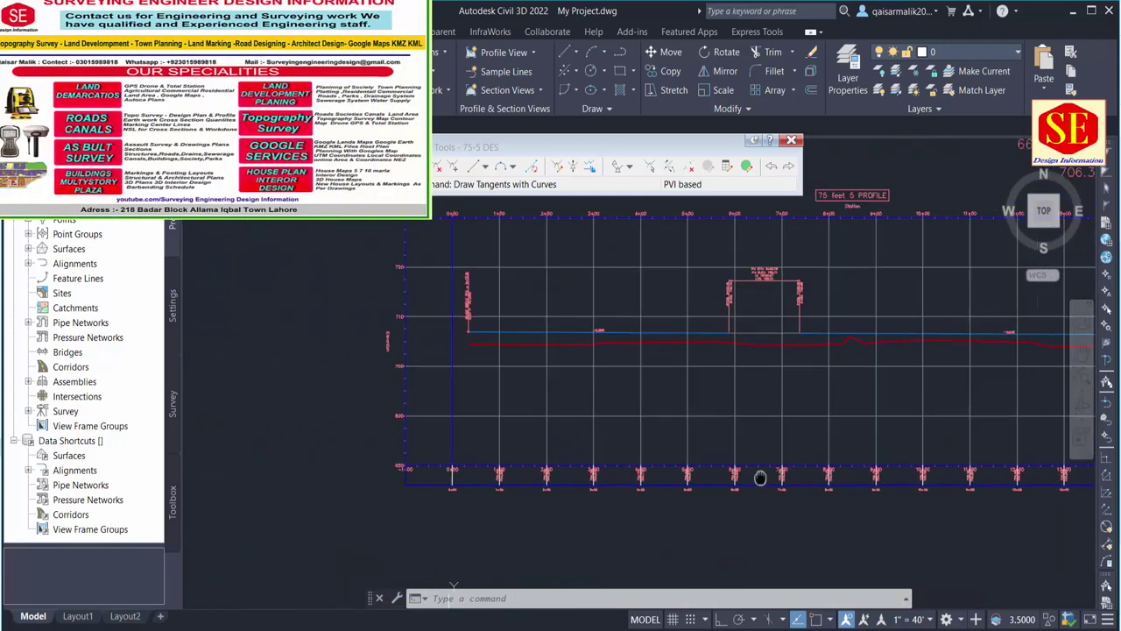
scroll(475, 331, "up", 4)
scroll(472, 334, "down", 2)
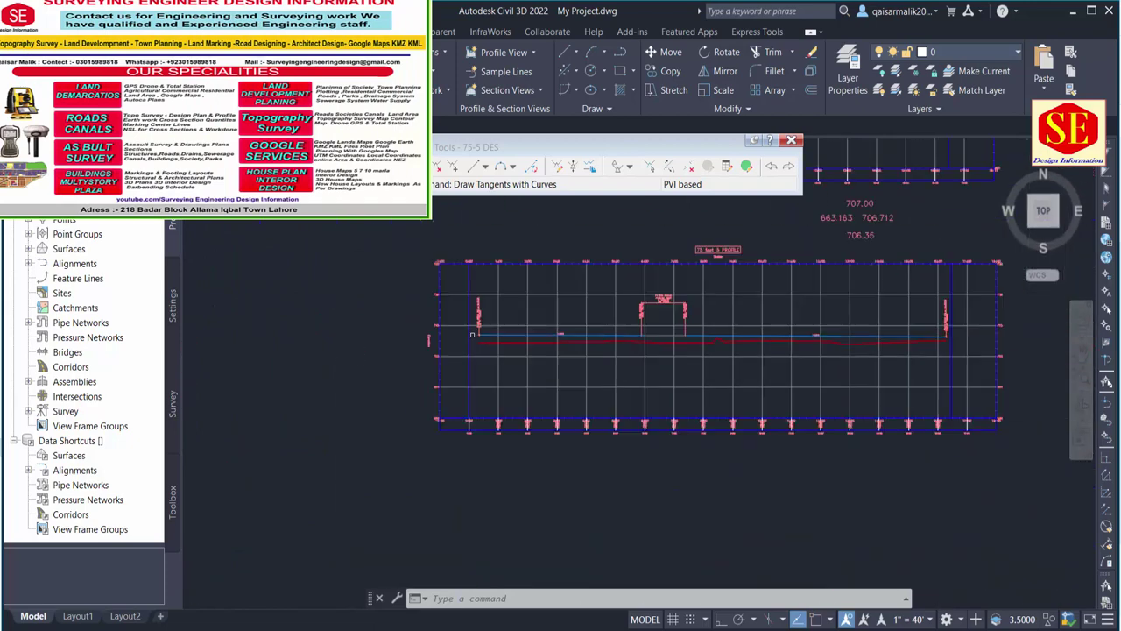
scroll(525, 350, "down", 2)
scroll(657, 376, "down", 2)
scroll(849, 445, "down", 1)
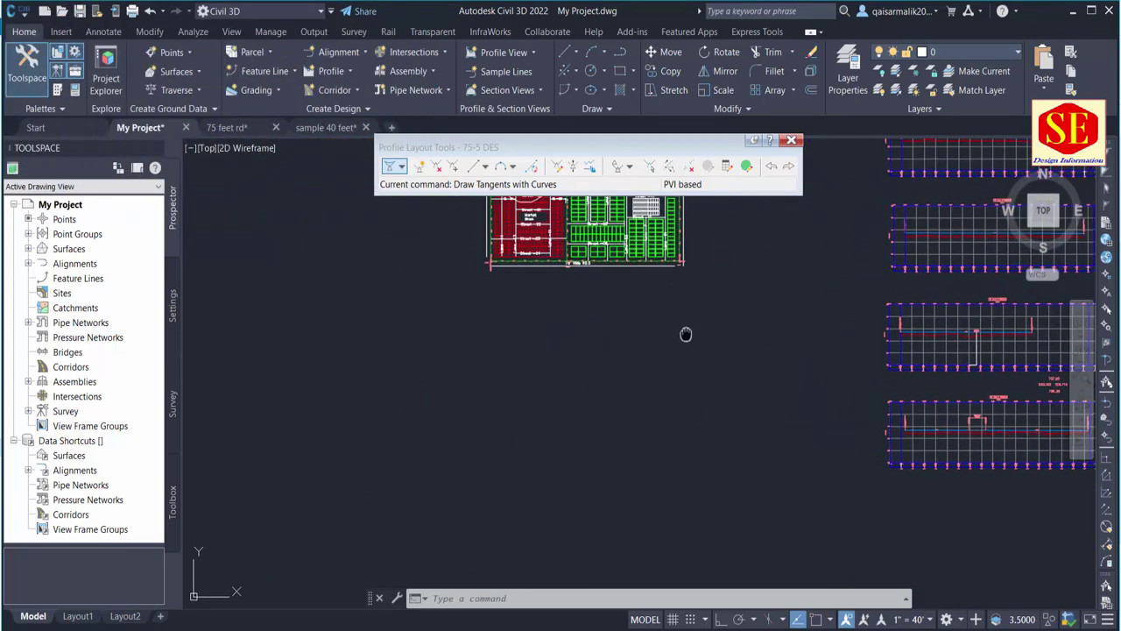
scroll(543, 340, "up", 2)
scroll(541, 340, "up", 3)
scroll(541, 340, "down", 2)
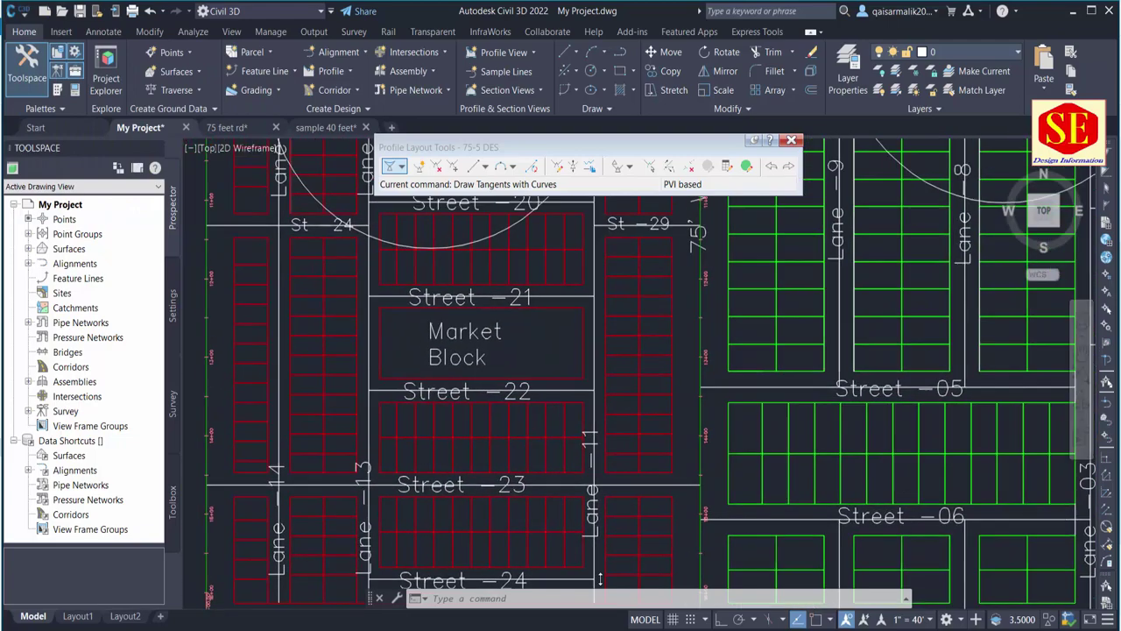
scroll(541, 340, "down", 3)
middle_click_drag(543, 333, 550, 483)
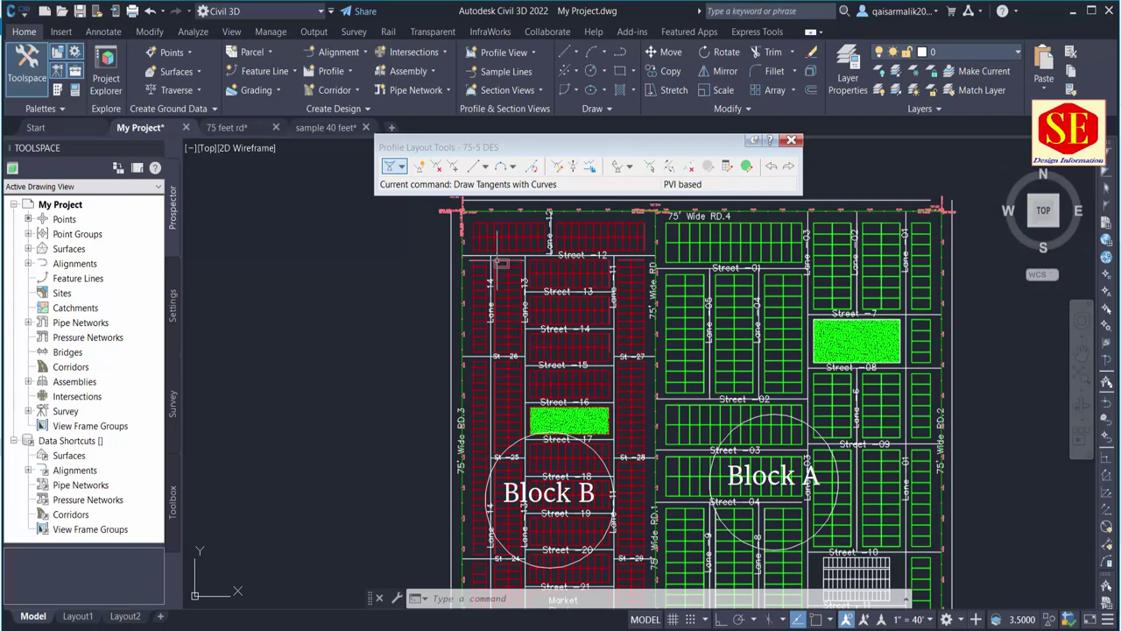
middle_click_drag(464, 506, 491, 301)
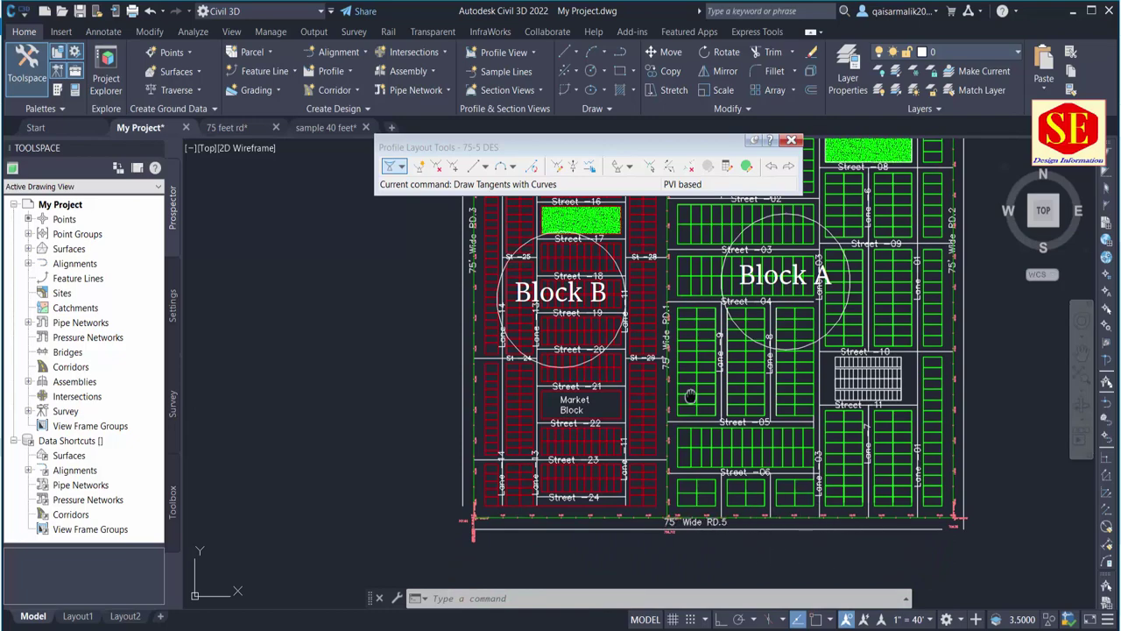
middle_click_drag(692, 396, 709, 609)
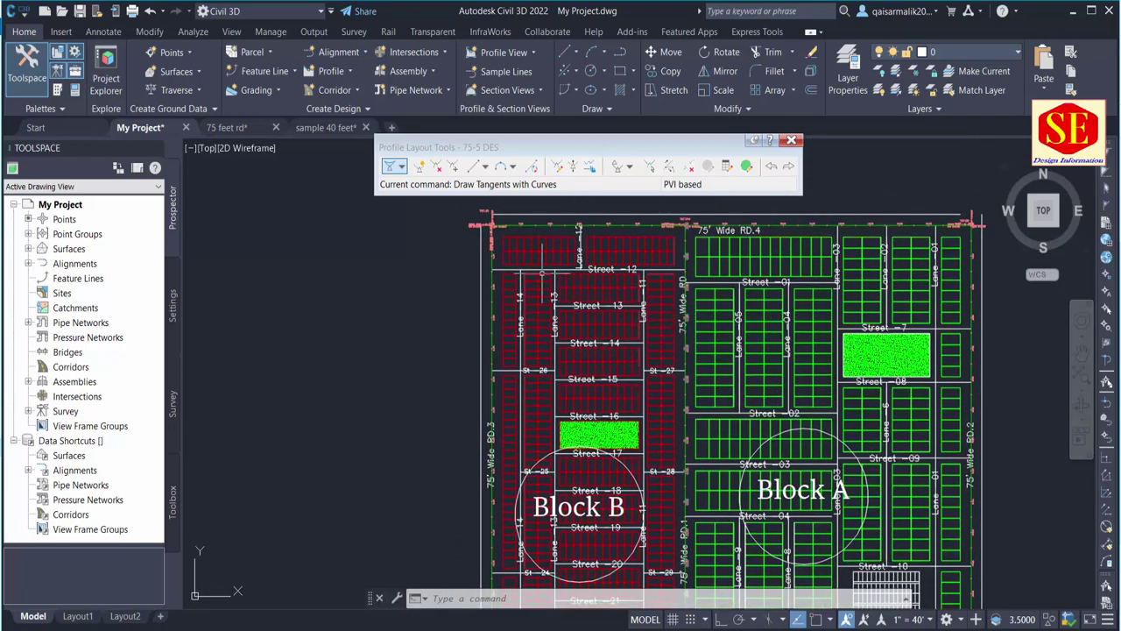
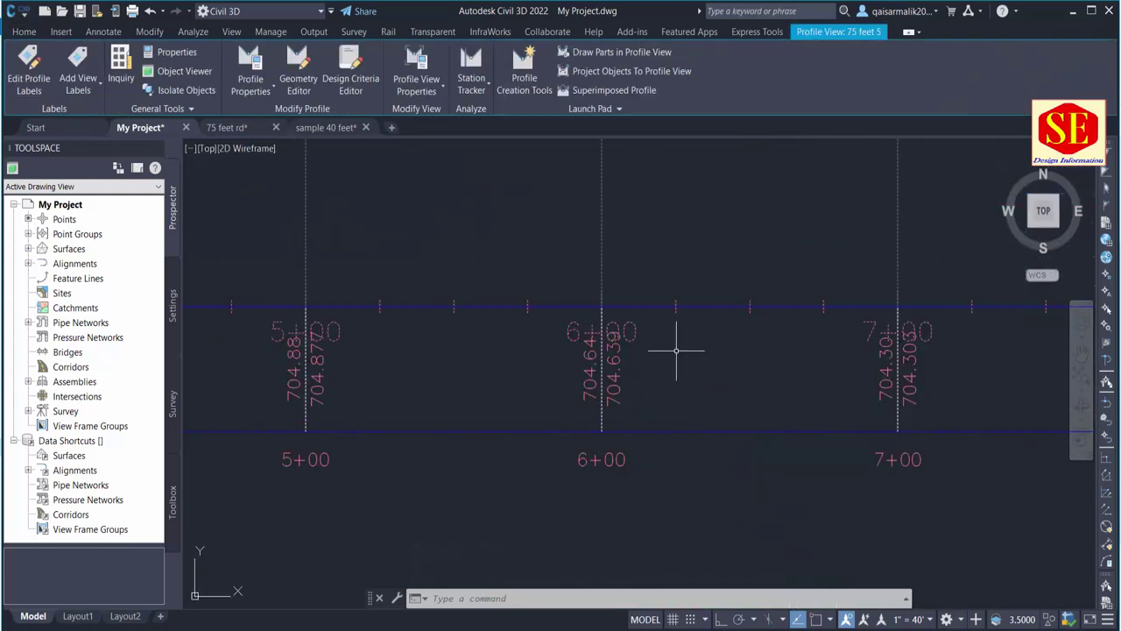
Open the 75 feet 5 profile view's properties and review its bands and listed profiles.
left_click(676, 350)
key("Escape")
scroll(676, 350, "down", 5)
scroll(678, 354, "up", 1)
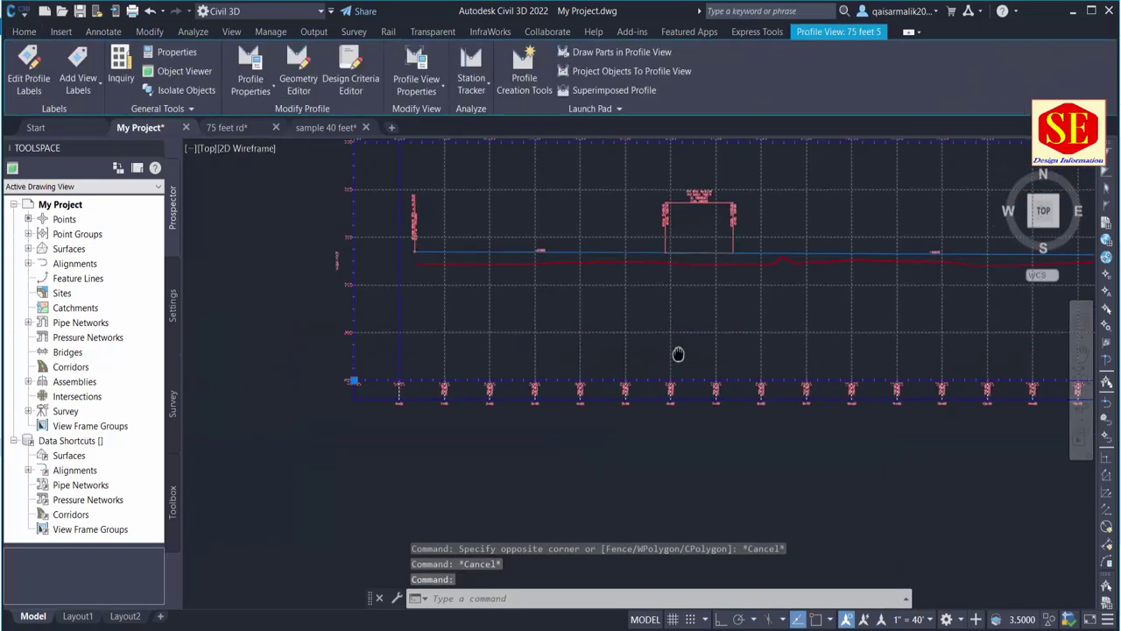
middle_click_drag(678, 354, 670, 354)
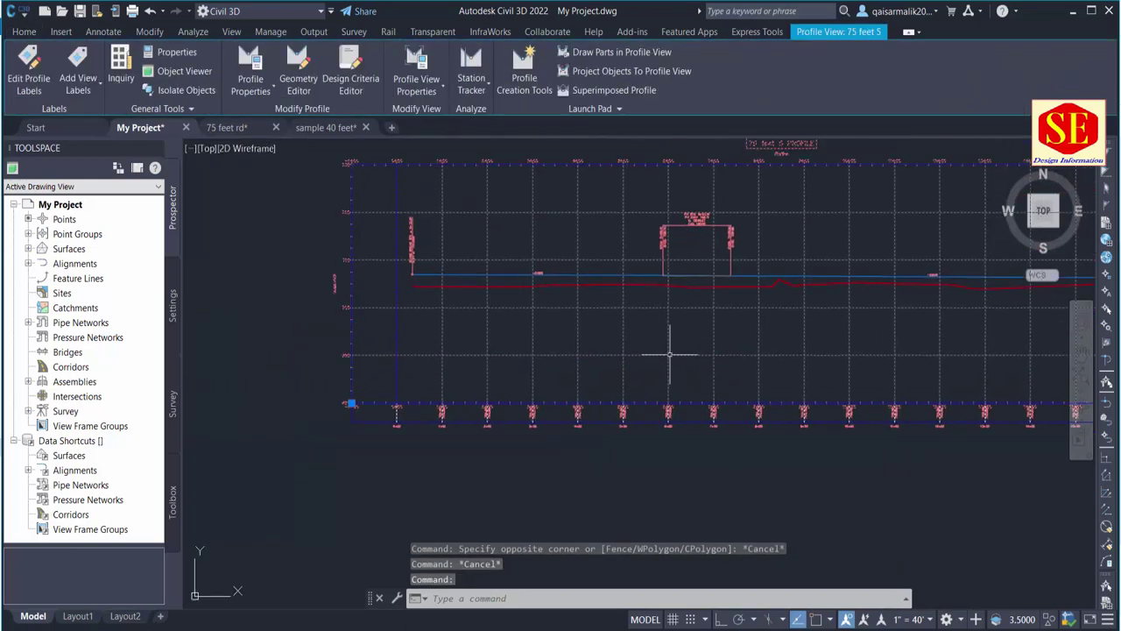
left_click(417, 87)
left_click(433, 113)
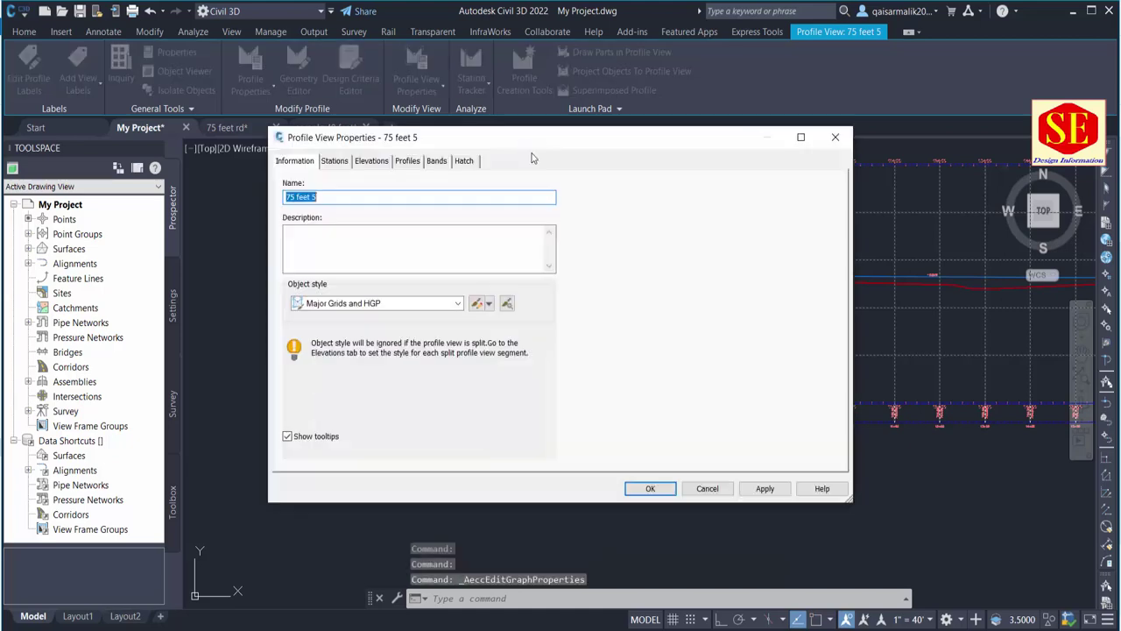
left_click(399, 166)
left_click(434, 164)
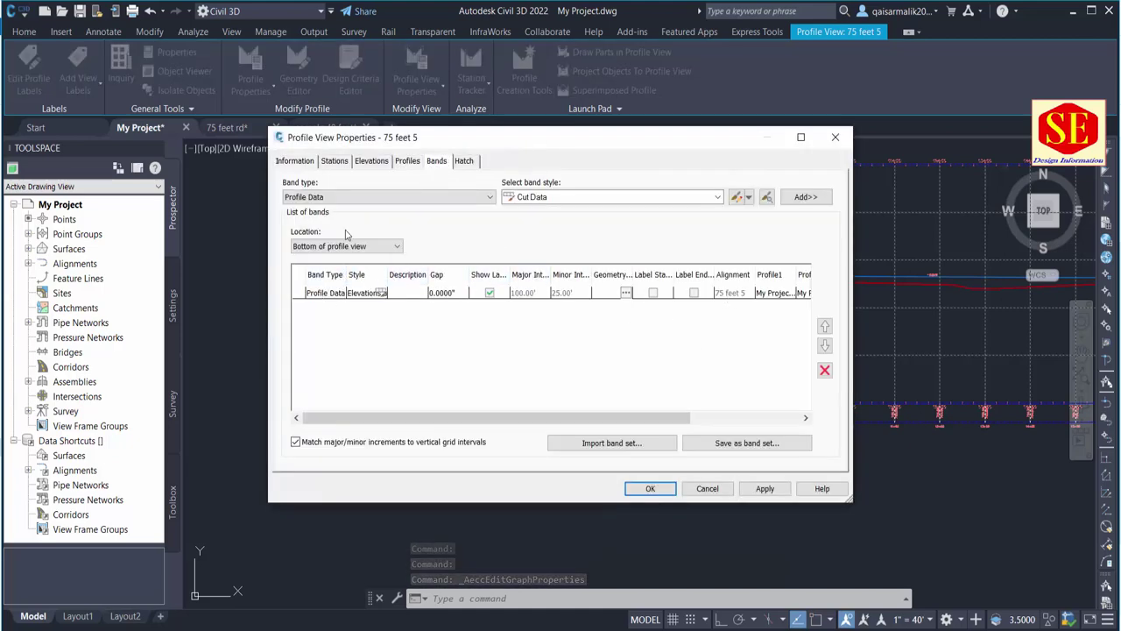
left_click(407, 161)
left_click(464, 161)
left_click(436, 162)
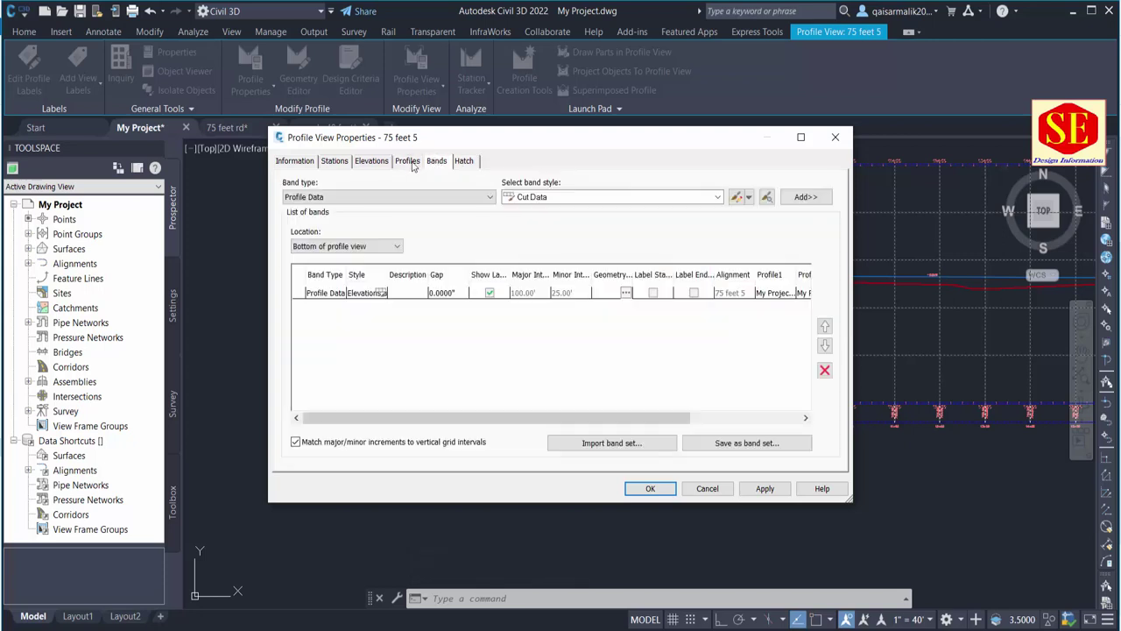
left_click(408, 162)
left_click(436, 161)
Set the profile data band to compare 75-5 DES with My Project - Surface (5), then apply.
left_click_drag(680, 418, 790, 418)
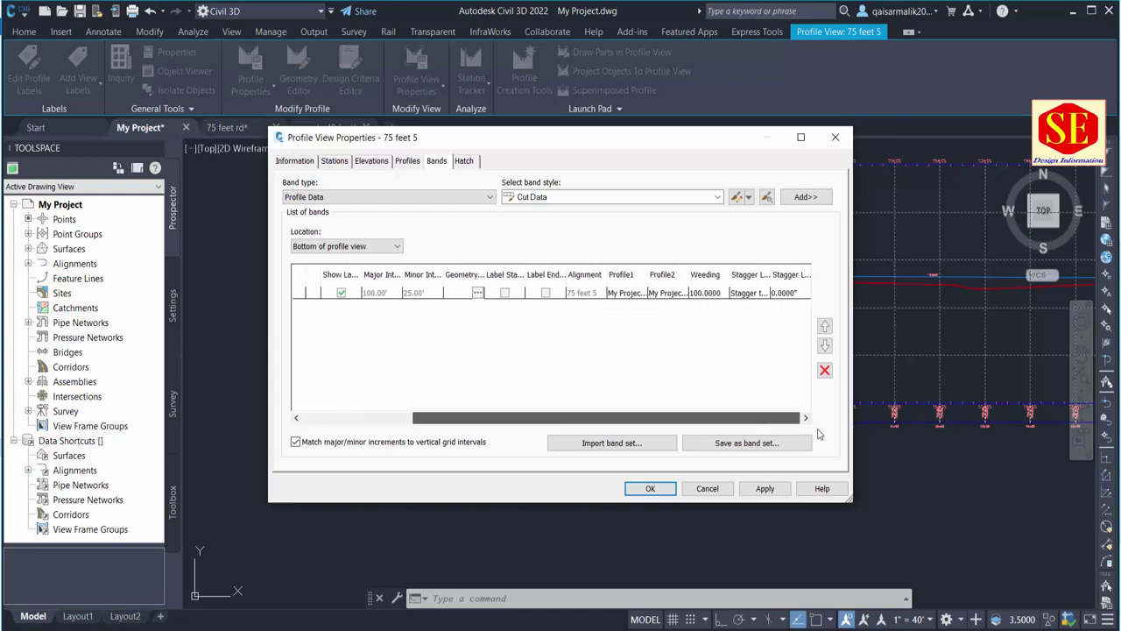
left_click(622, 295)
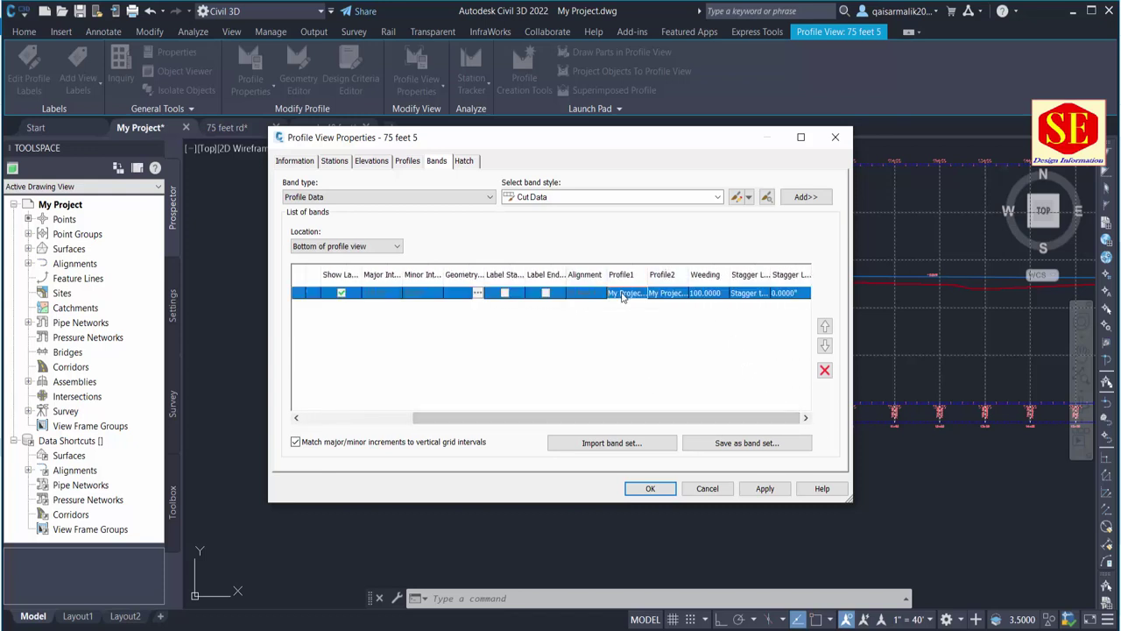
left_click(634, 297)
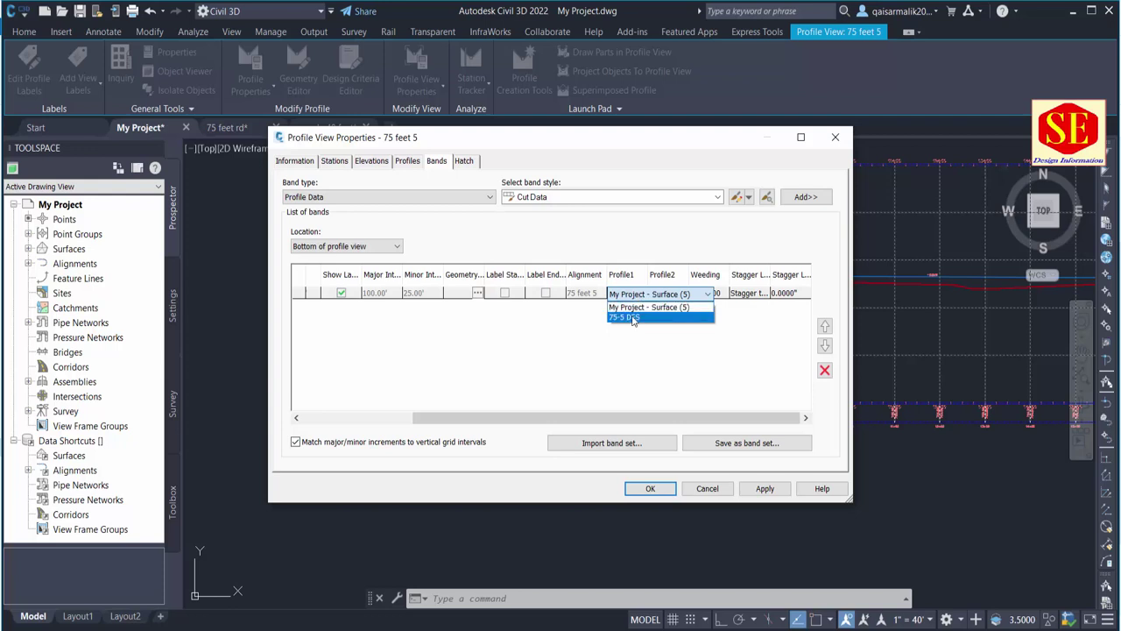
left_click(634, 318)
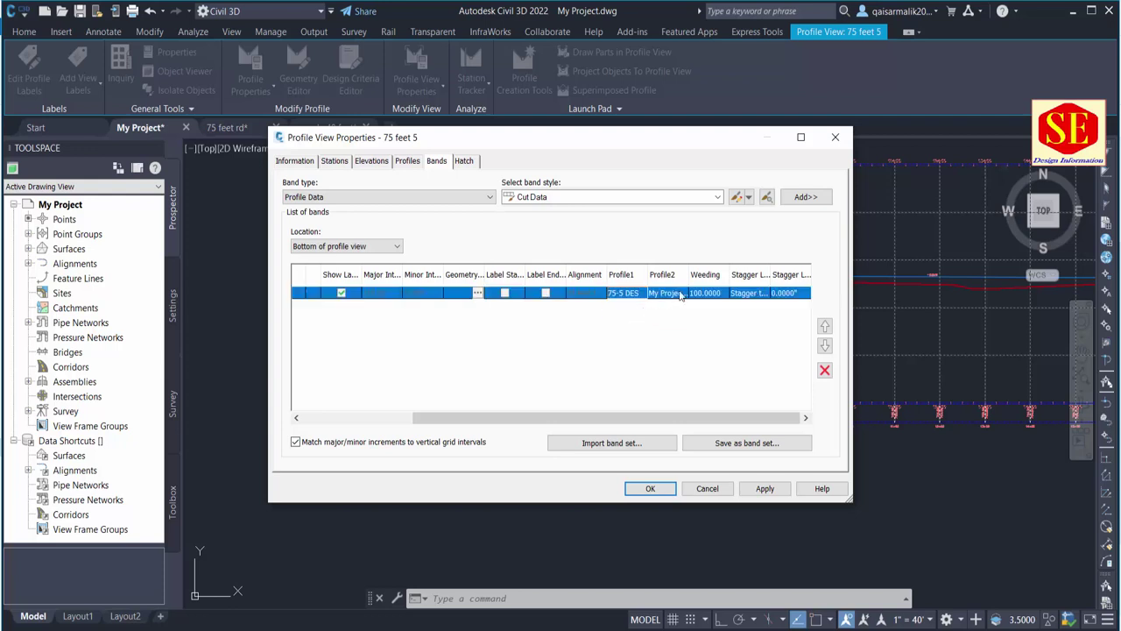
left_click(681, 296)
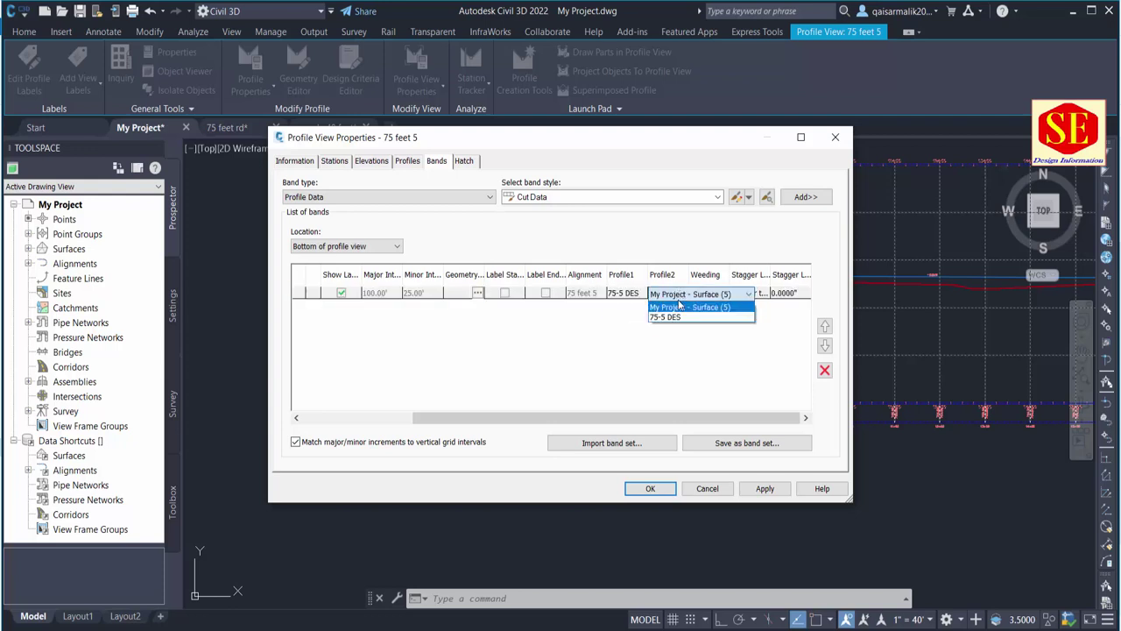
left_click(679, 307)
left_click(769, 489)
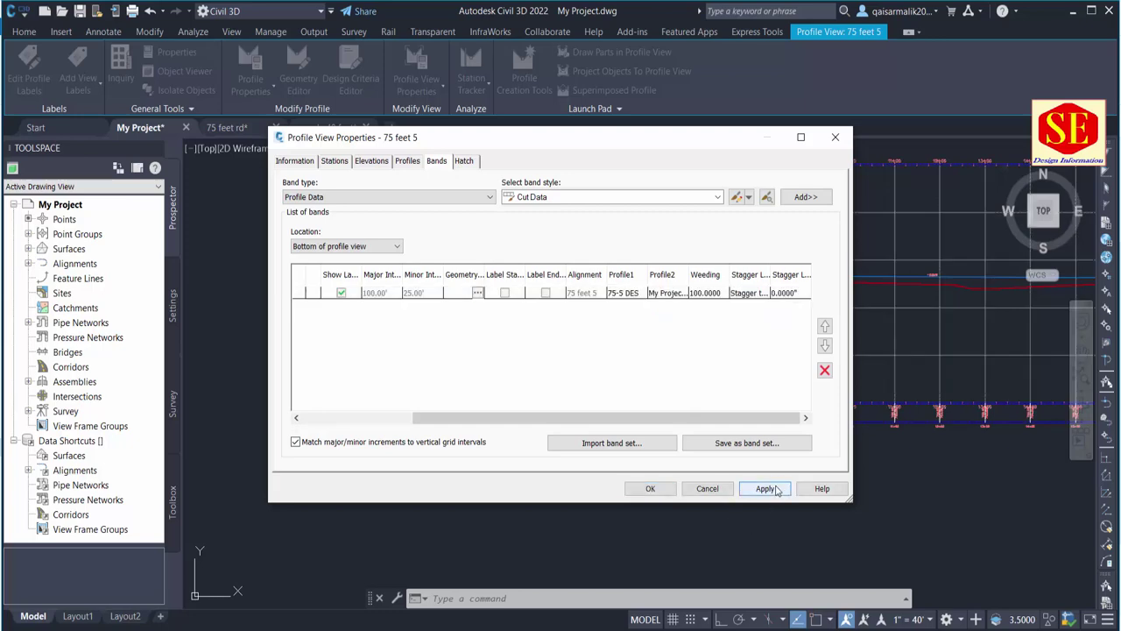
left_click(650, 488)
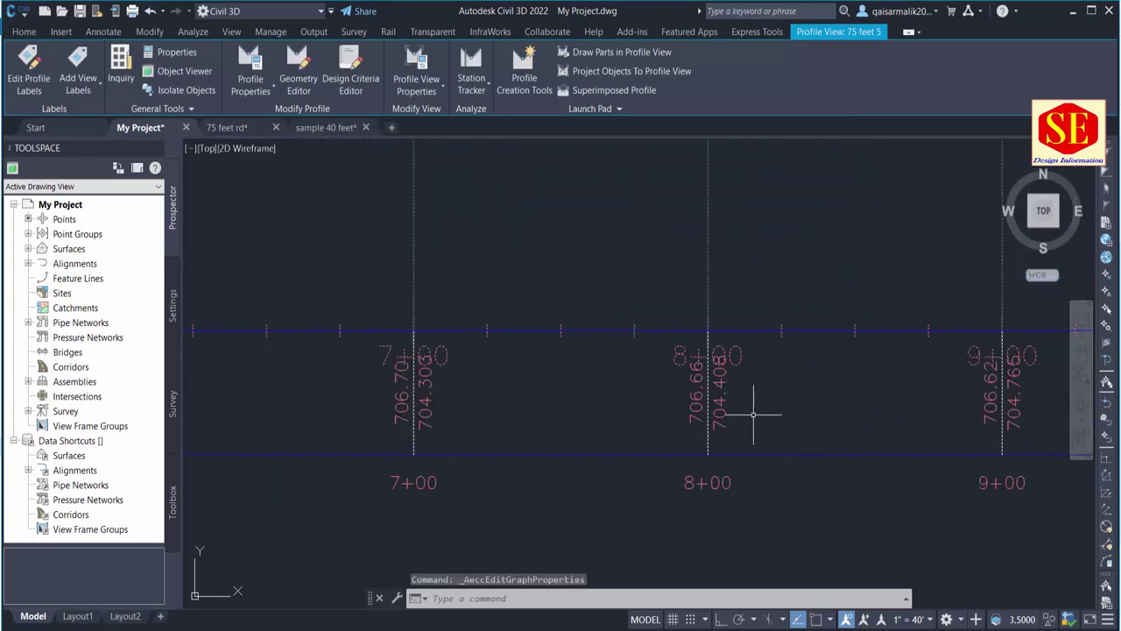
Start a LINE at the station 6+00 band line.
scroll(715, 363, "up", 3)
scroll(763, 388, "down", 6)
scroll(614, 446, "up", 3)
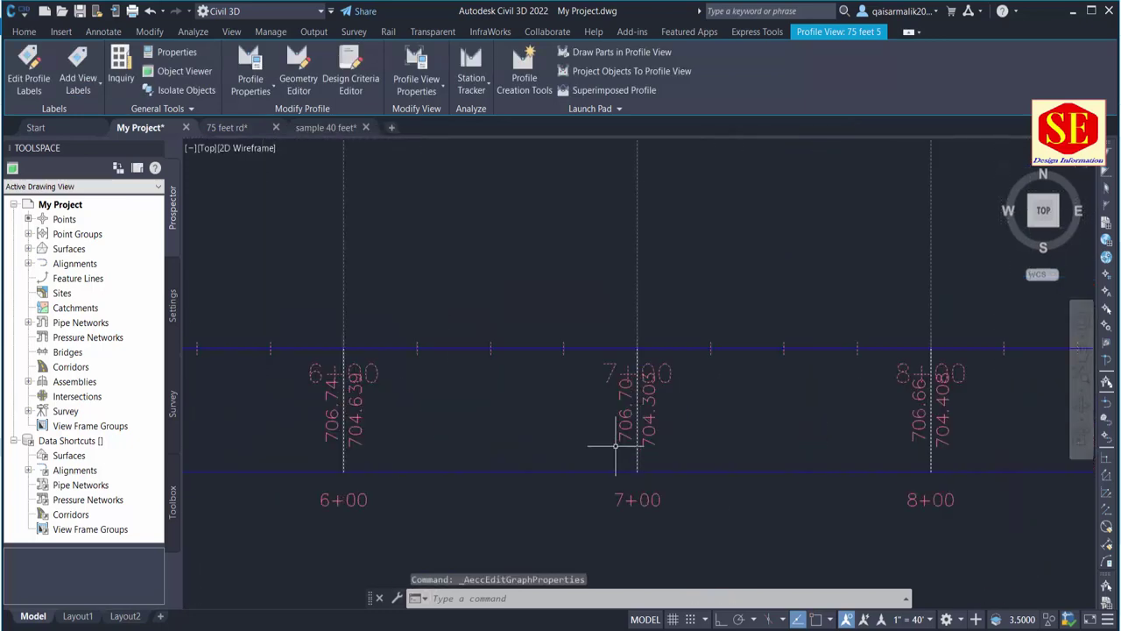
scroll(684, 383, "up", 2)
scroll(681, 351, "down", 3)
scroll(677, 381, "up", 3)
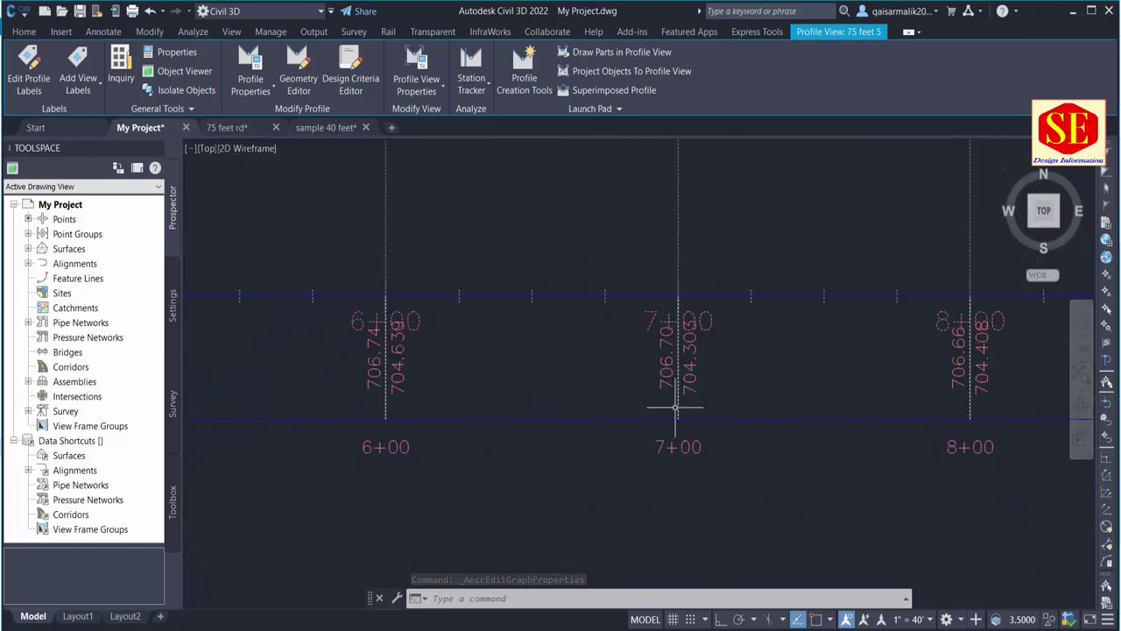
scroll(663, 376, "down", 3)
scroll(656, 271, "up", 5)
scroll(671, 206, "up", 5)
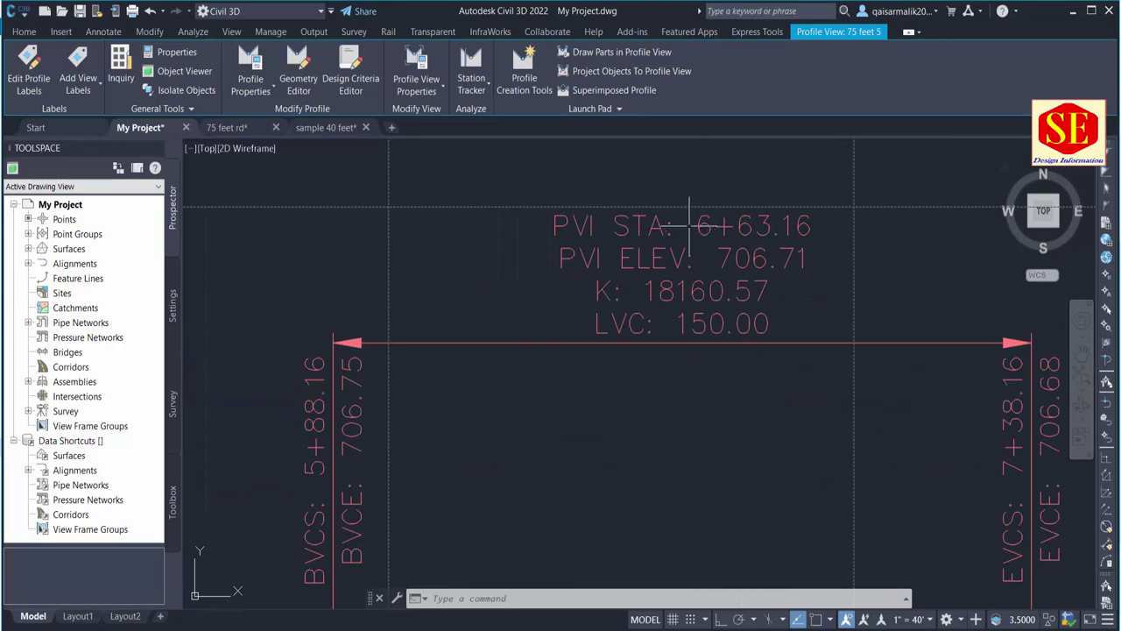
scroll(689, 225, "down", 5)
scroll(691, 312, "up", 2)
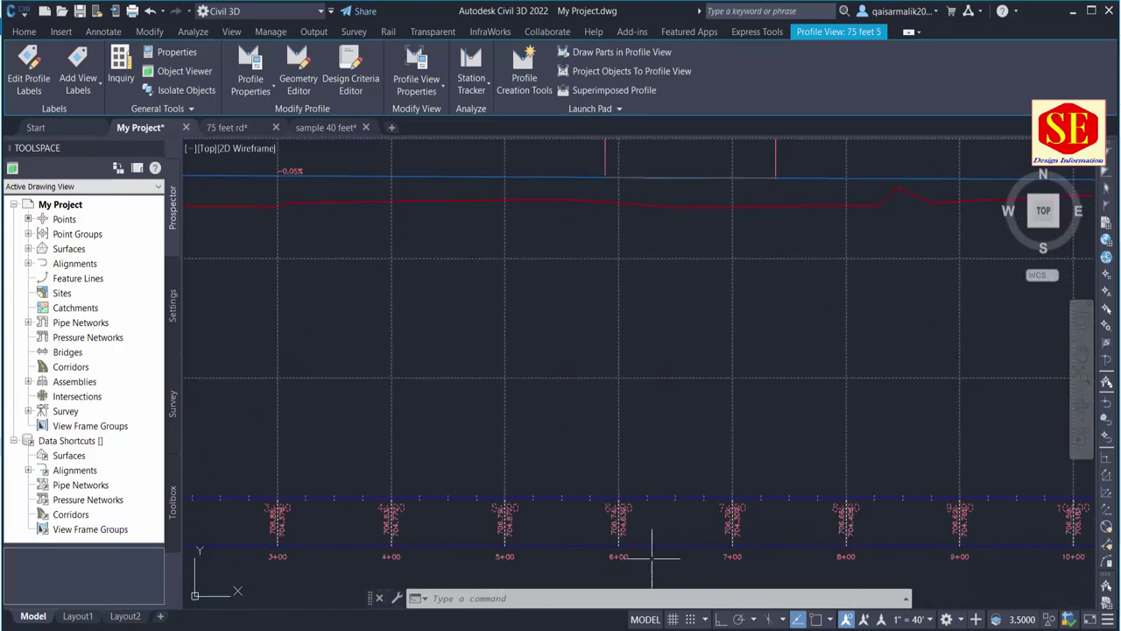
scroll(646, 568, "up", 4)
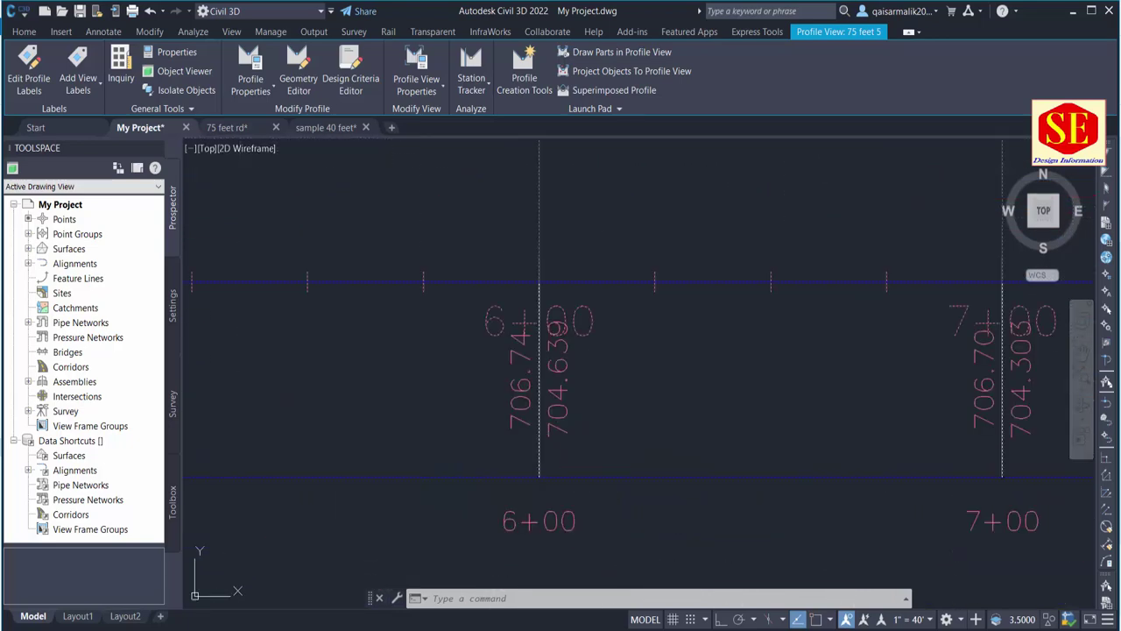
type("l")
key("Return")
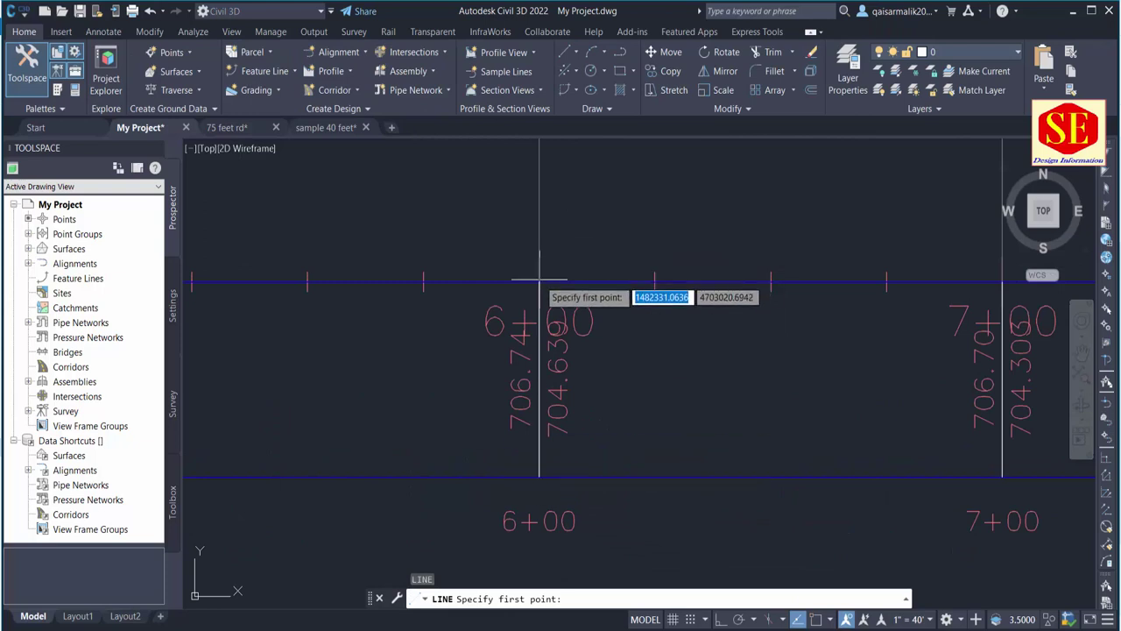
left_click(539, 281)
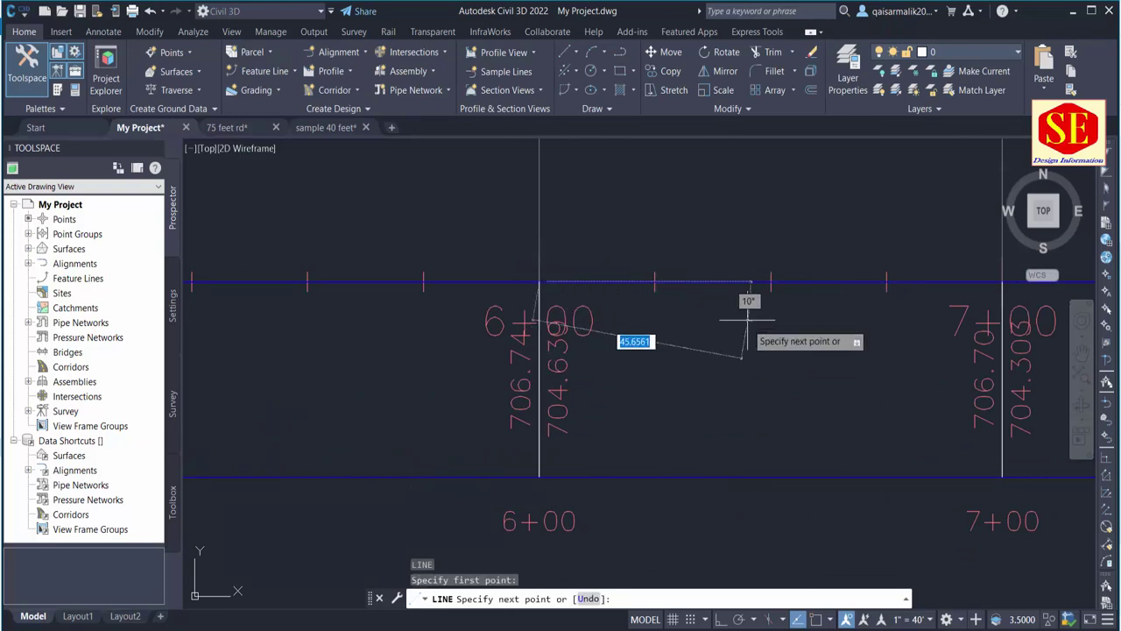
With Ortho on, draw 63.163 to the right, then vertically up to the design profile.
scroll(726, 263, "down", 3)
scroll(731, 394, "up", 5)
scroll(753, 368, "up", 2)
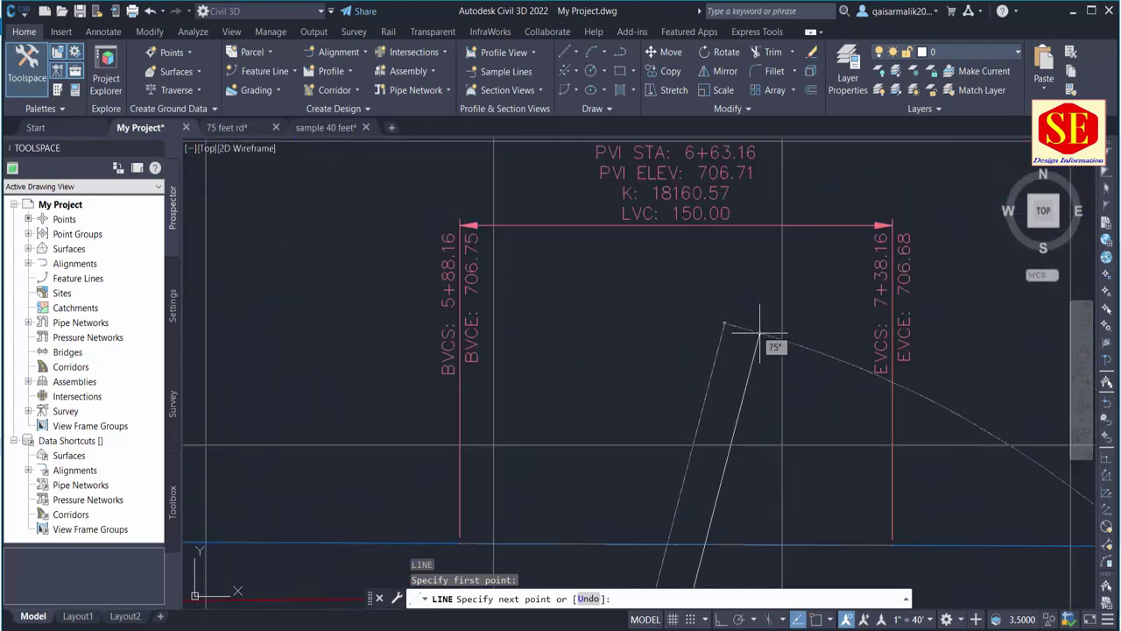
scroll(760, 333, "down", 6)
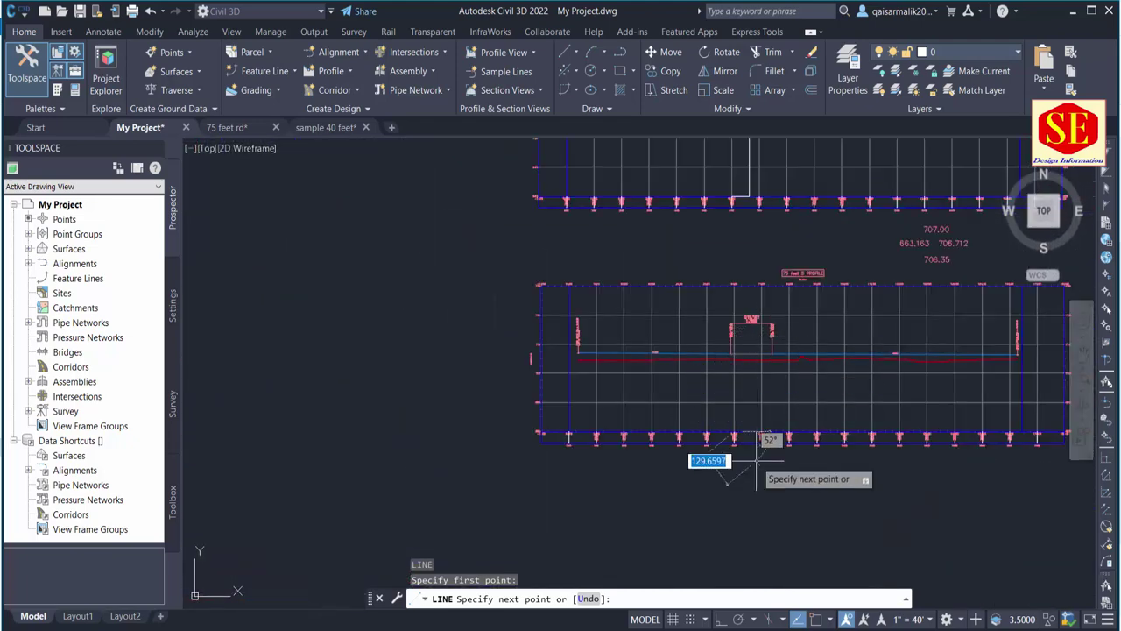
scroll(751, 450, "up", 3)
scroll(751, 412, "up", 3)
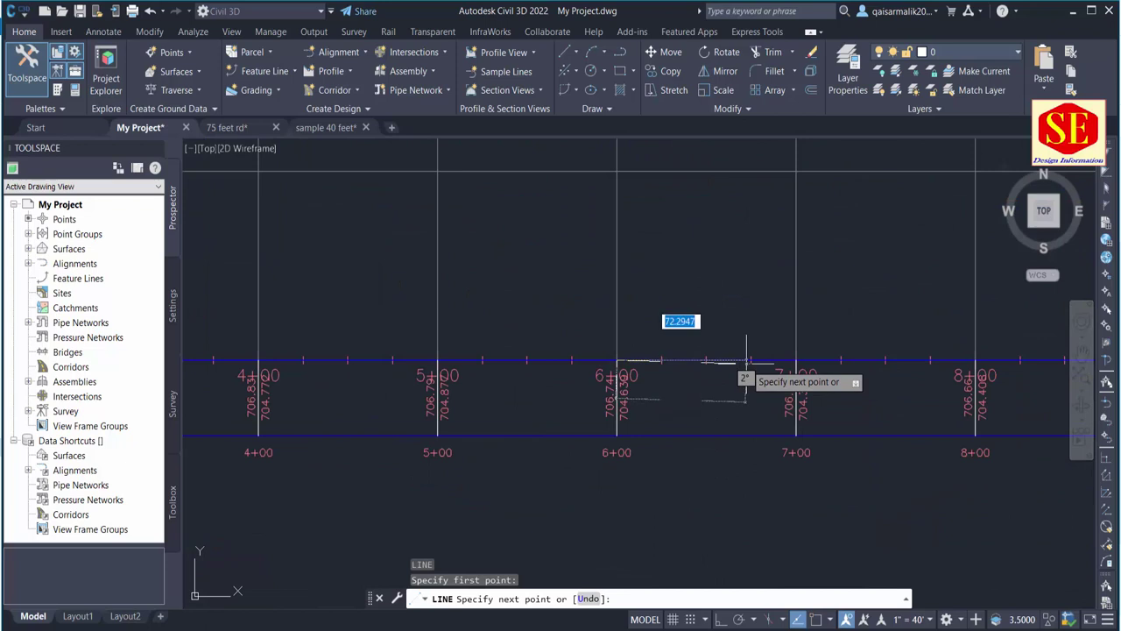
key("F8")
type("63.")
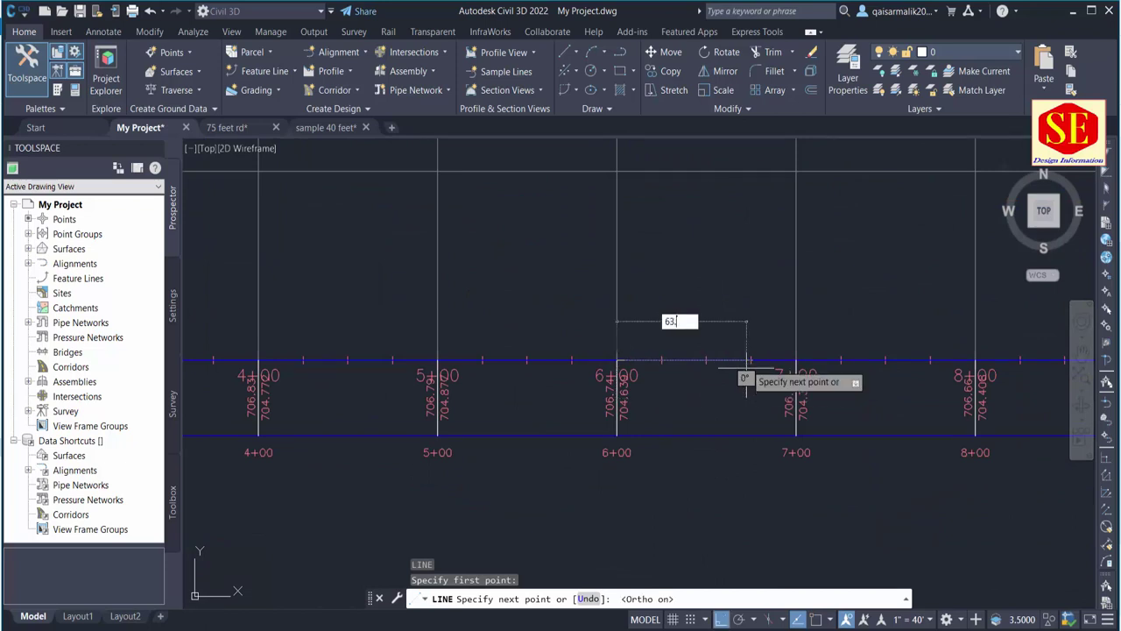
type("163")
key("Return")
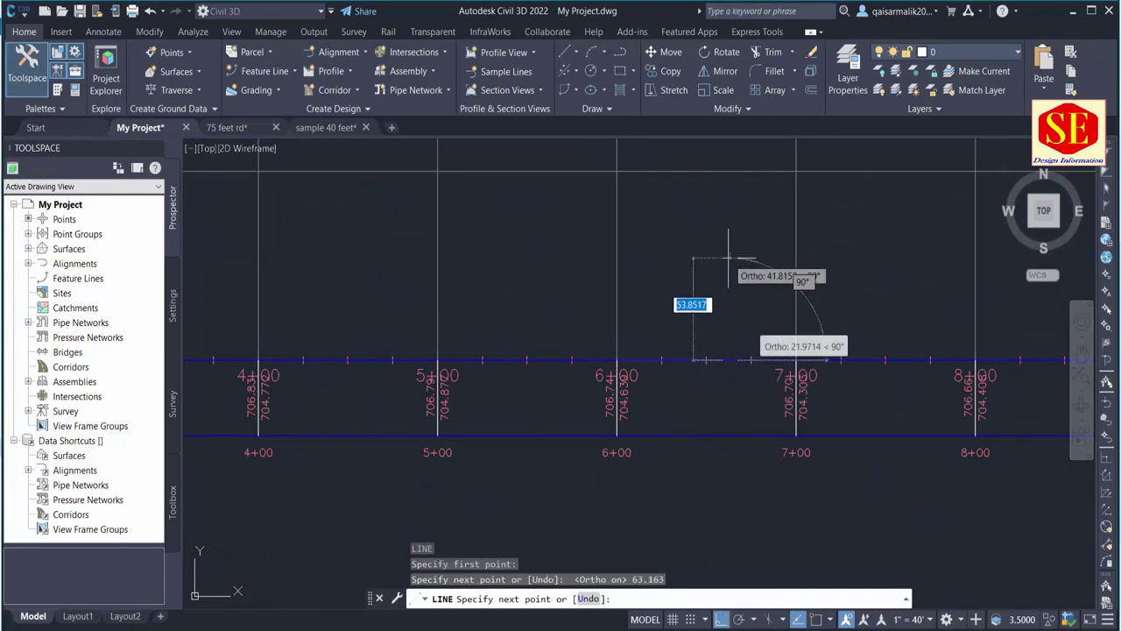
scroll(728, 254, "down", 2)
middle_click_drag(741, 131, 758, 386)
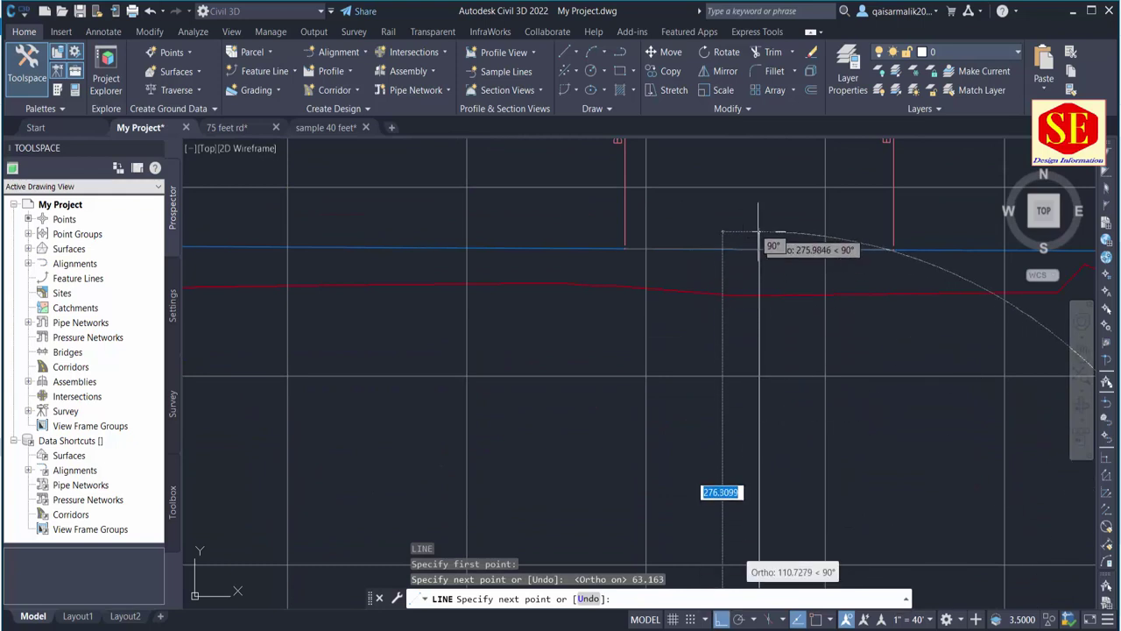
key("Escape")
scroll(762, 251, "up", 2)
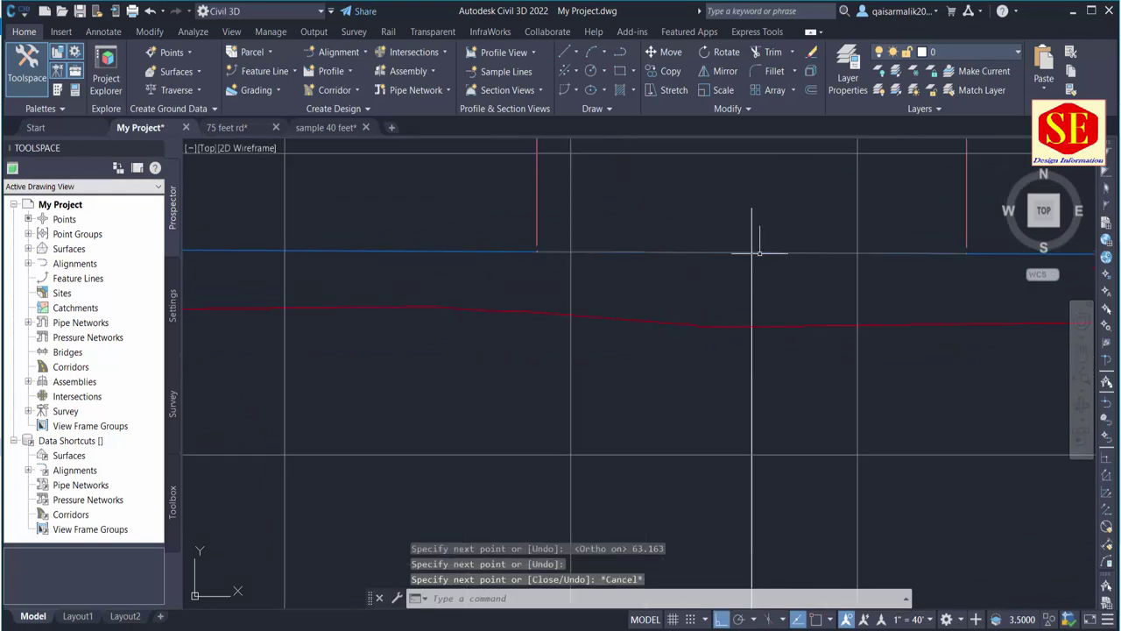
key("Escape")
Add a station-elevation label at station 6+63.16 on the 75 feet 5 profile view.
left_click(561, 252)
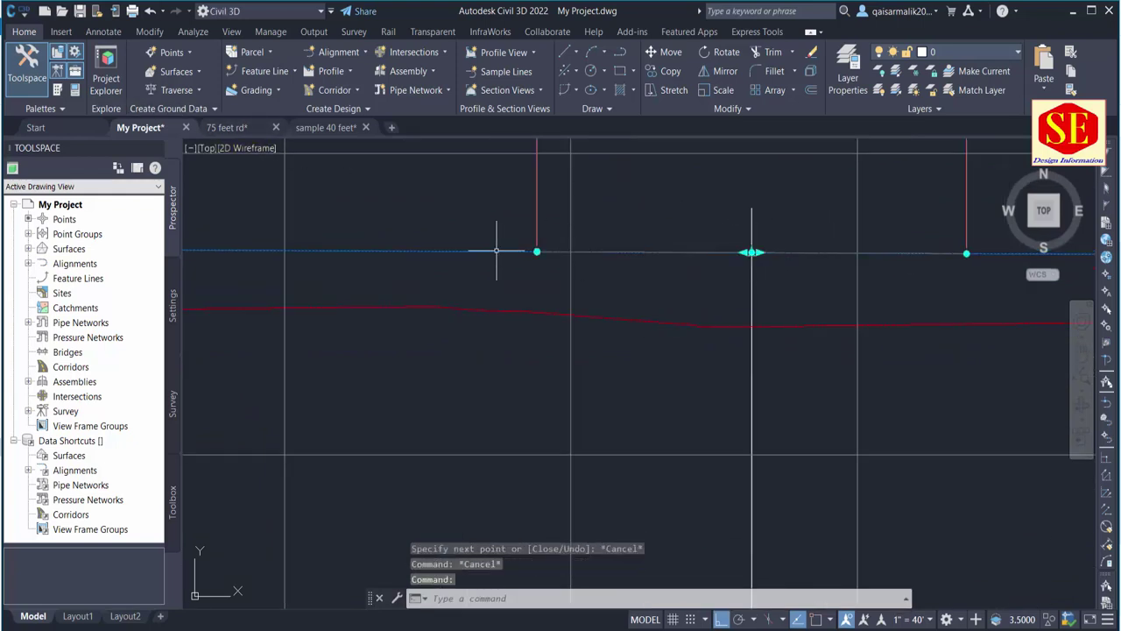
left_click(98, 84)
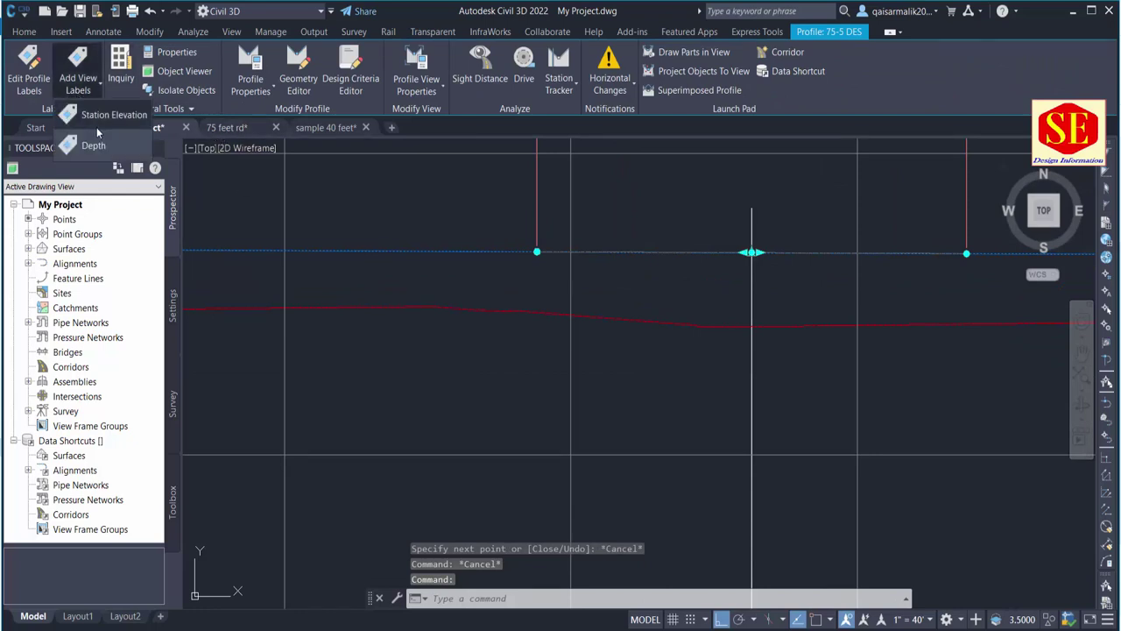
left_click(98, 121)
scroll(752, 254, "up", 2)
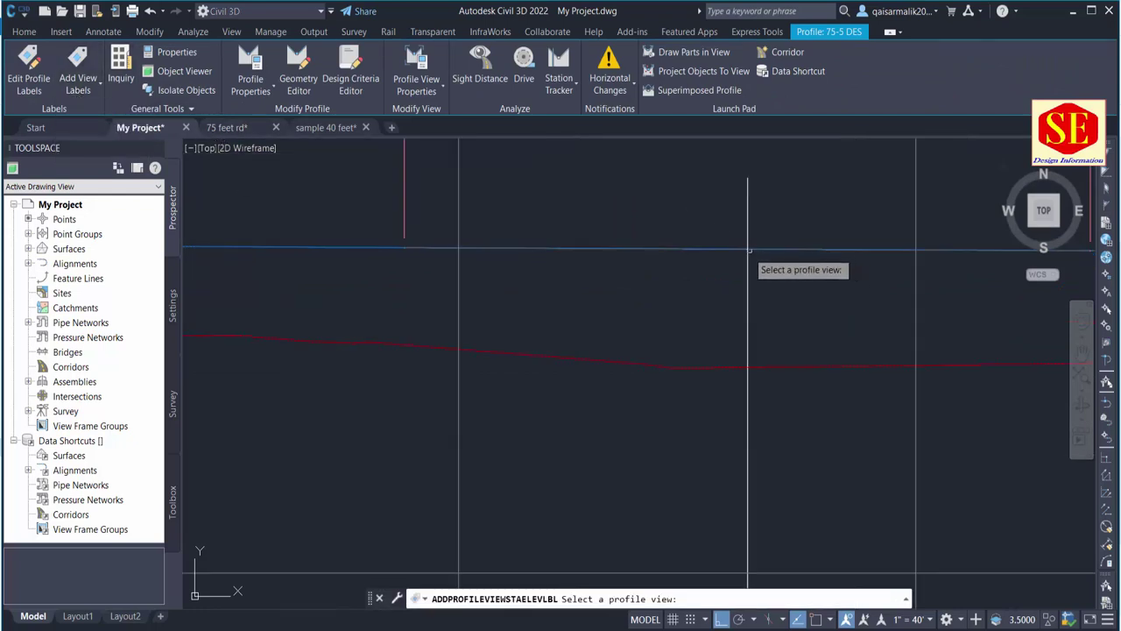
left_click(459, 376)
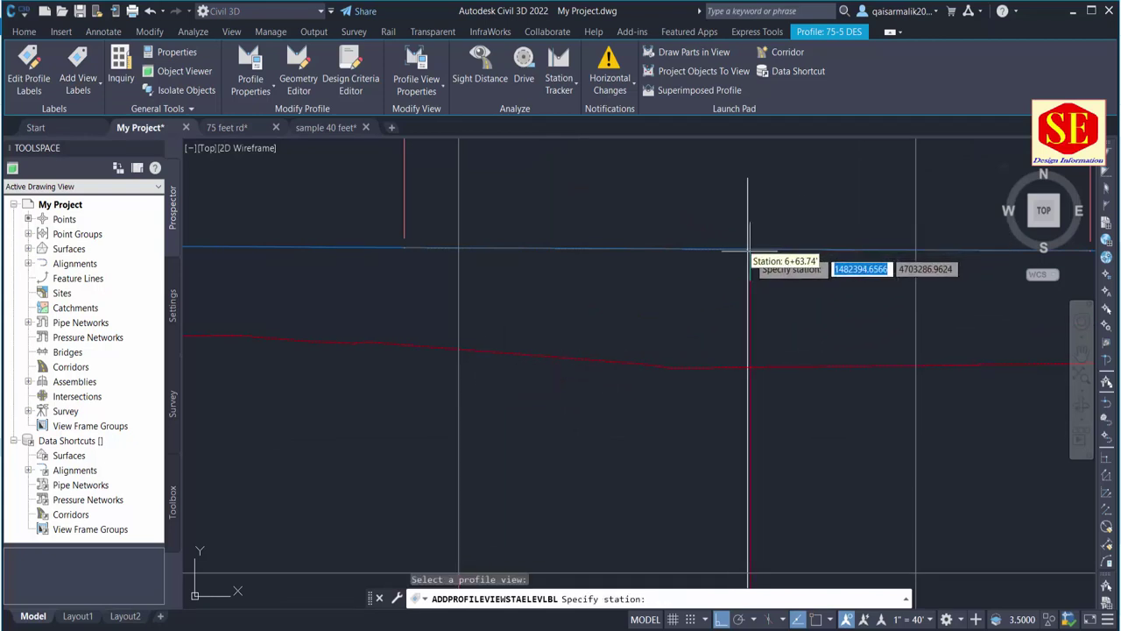
type("os")
key("Return")
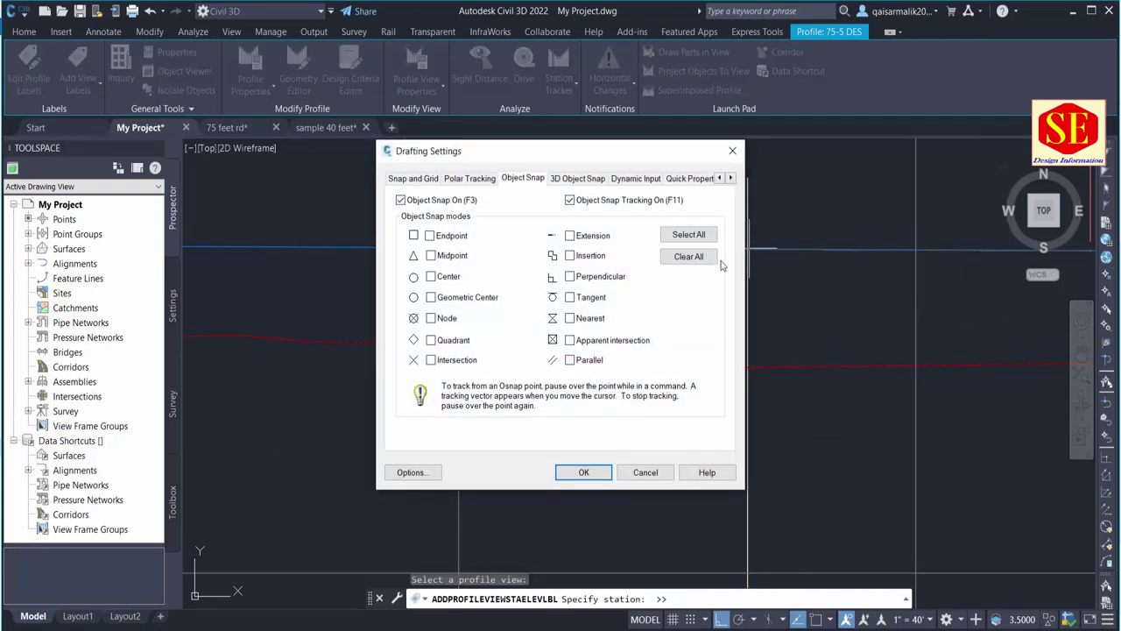
left_click(595, 472)
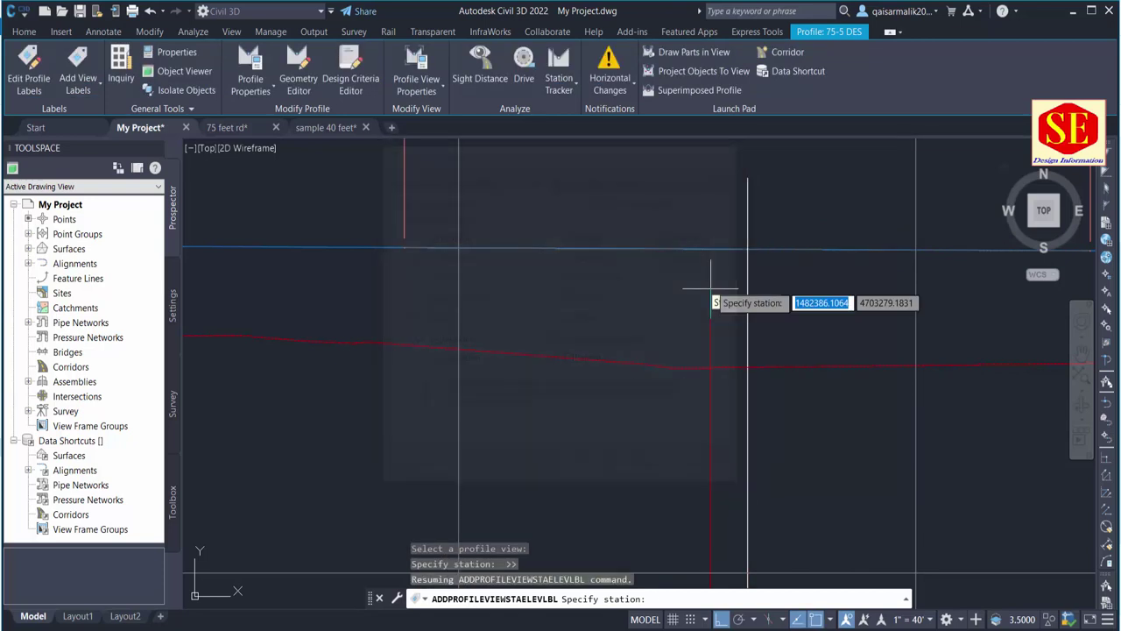
left_click(747, 248)
middle_click_drag(767, 241, 714, 464)
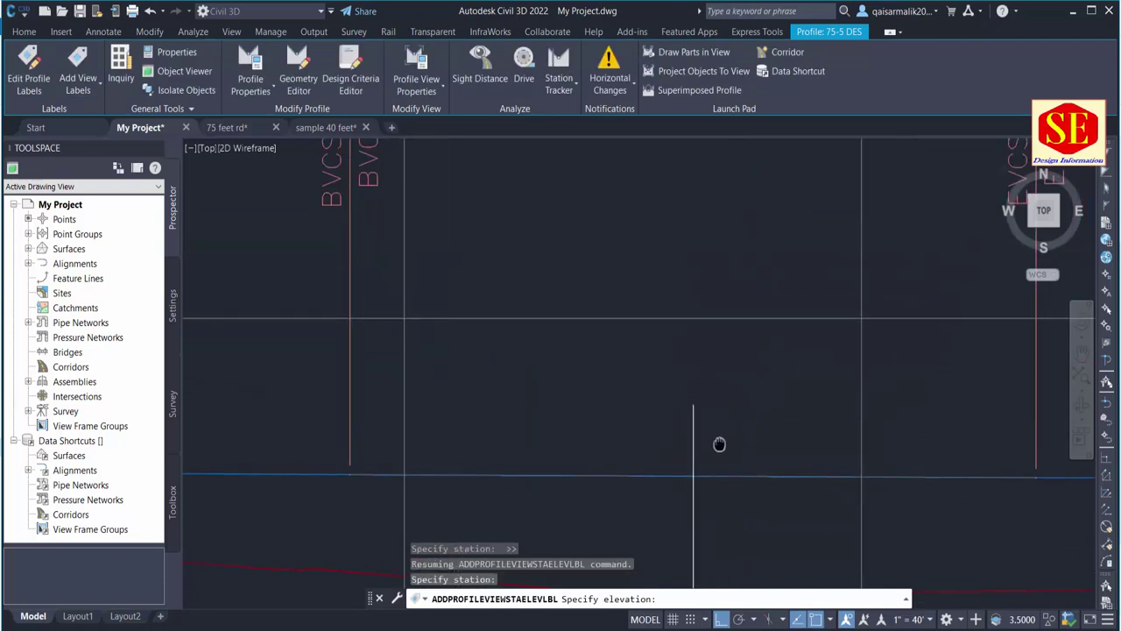
left_click(692, 350)
key("Escape")
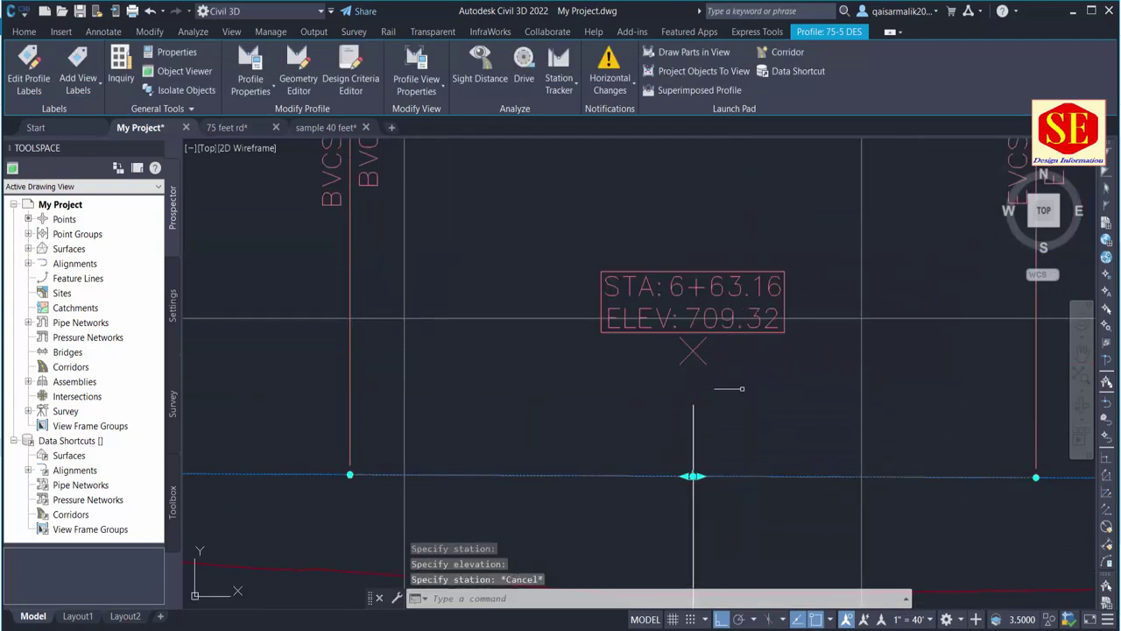
Undo the stray grip edit and move the label marker onto the profile at elevation 706.71.
scroll(741, 386, "down", 2)
key("ctrl+z")
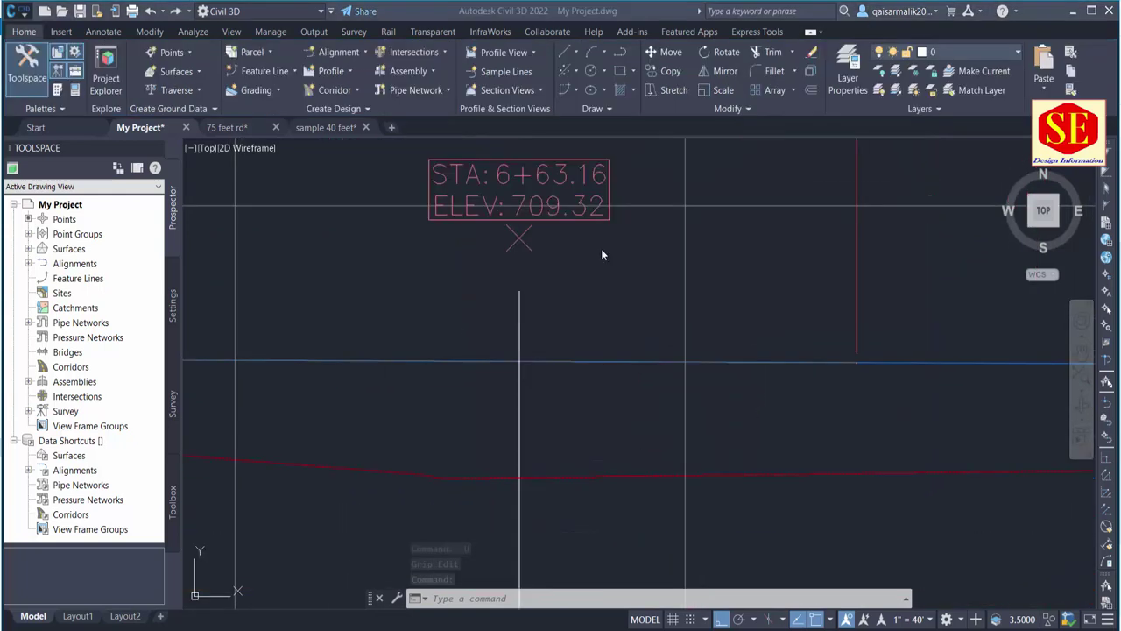
left_click(521, 230)
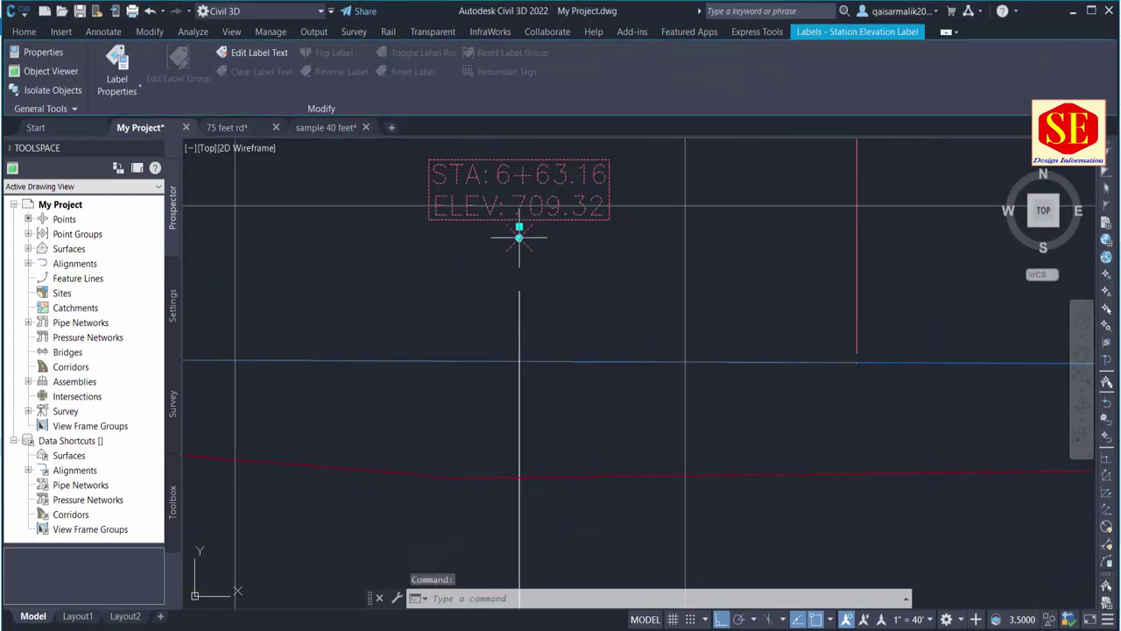
left_click(519, 237)
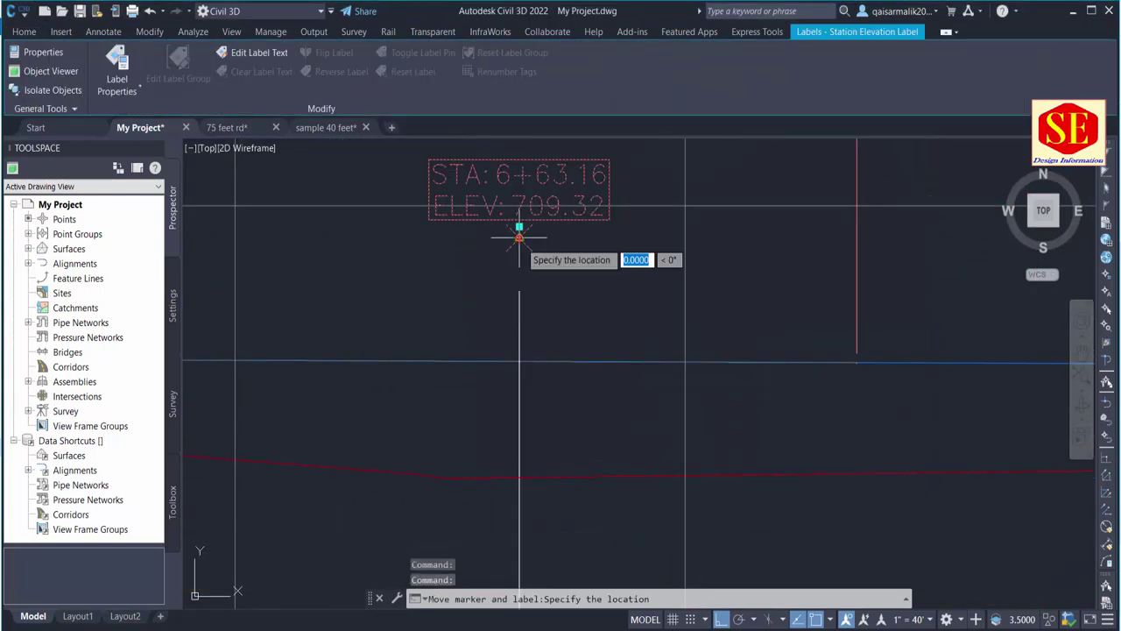
left_click(520, 359)
scroll(571, 332, "up", 4)
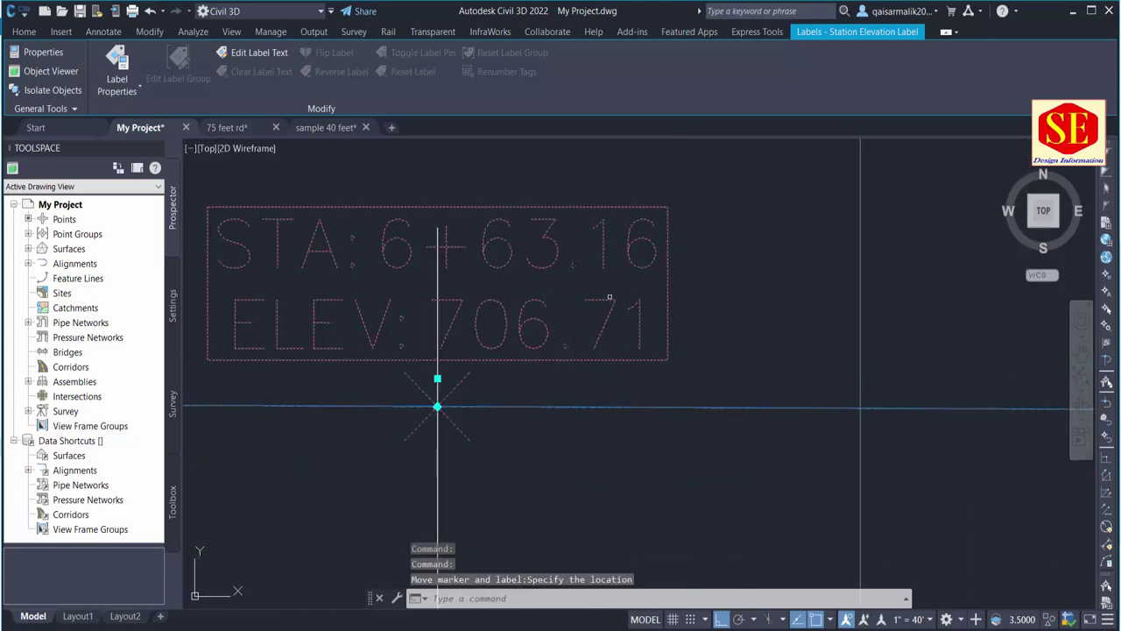
scroll(604, 299, "down", 5)
scroll(595, 329, "up", 2)
key("Escape")
Pan across the plan to the 75 feet 5 profile view to inspect the PVI curve labels.
scroll(772, 323, "down", 3)
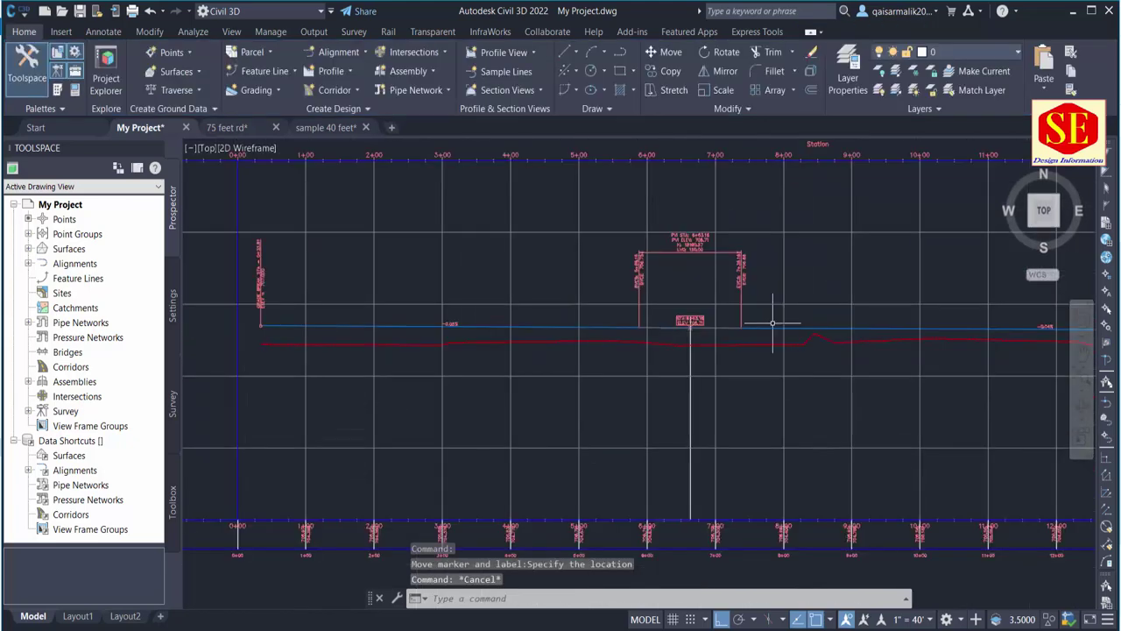
scroll(773, 323, "down", 5)
scroll(554, 149, "up", 3)
scroll(475, 306, "up", 3)
scroll(701, 251, "up", 3)
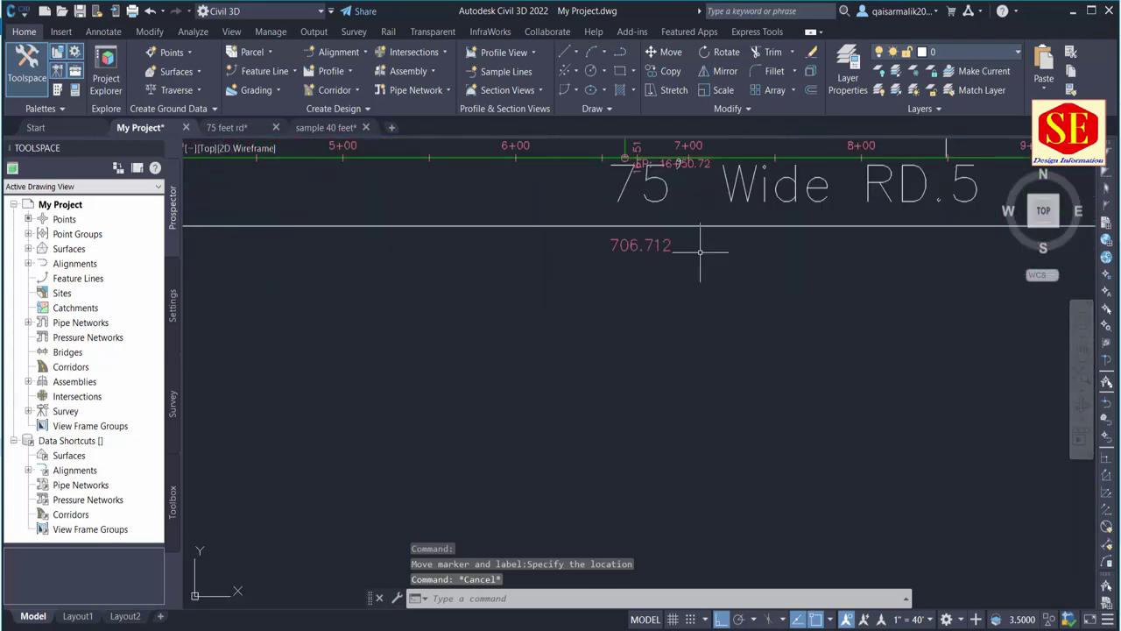
scroll(701, 252, "up", 2)
middle_click_drag(657, 254, 644, 460)
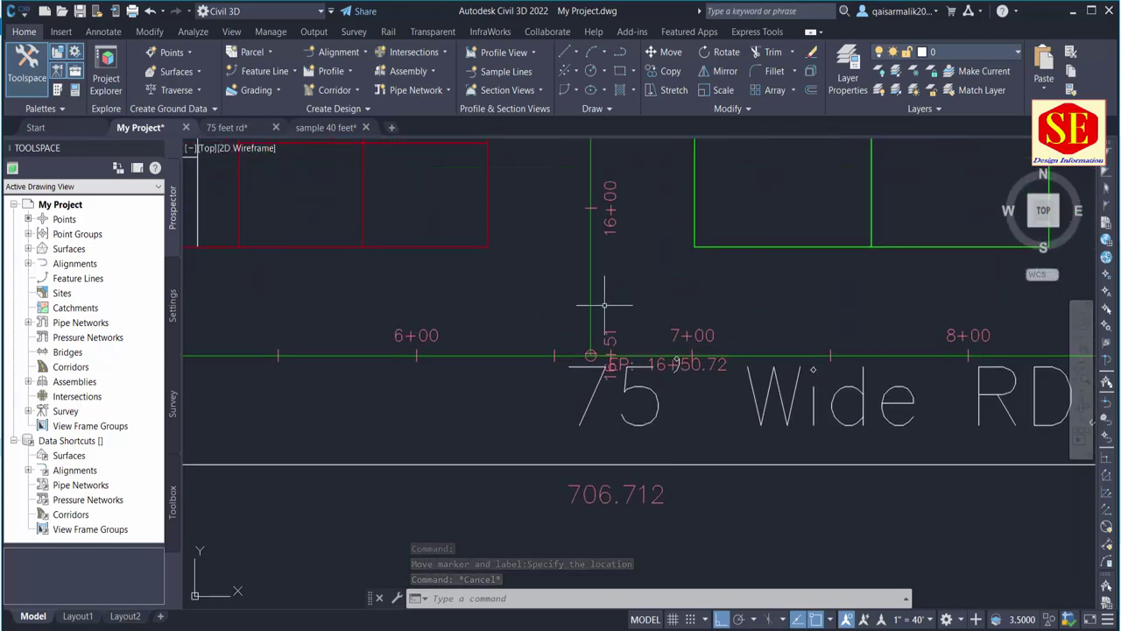
scroll(604, 305, "down", 3)
scroll(605, 305, "down", 3)
scroll(213, 388, "down", 5)
scroll(529, 473, "down", 2)
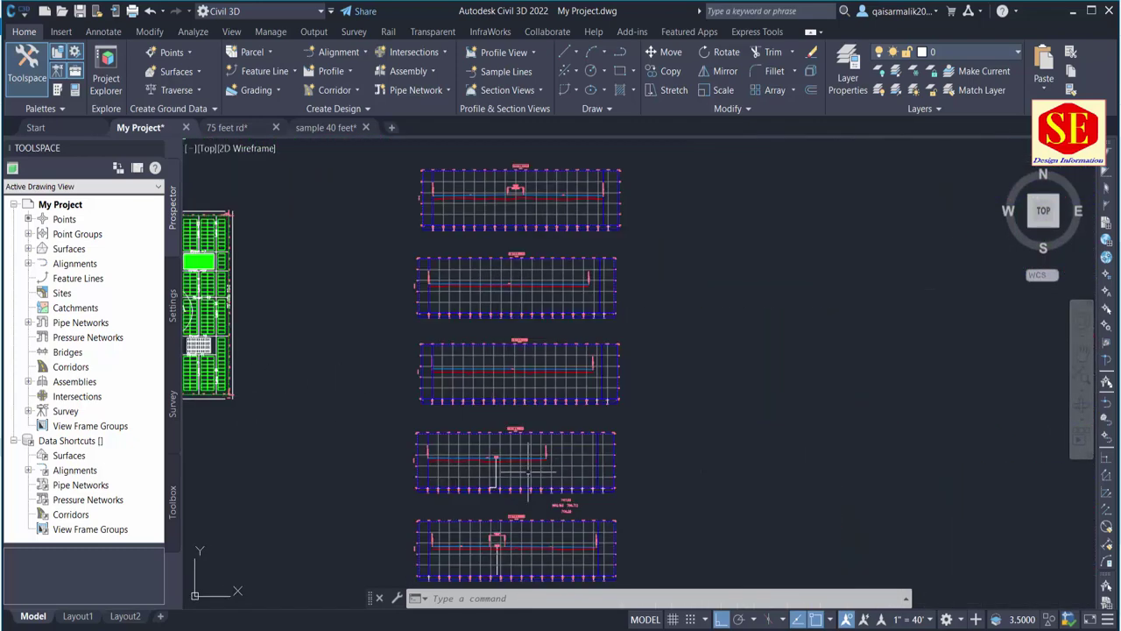
scroll(528, 473, "up", 5)
middle_click_drag(558, 484, 657, 388)
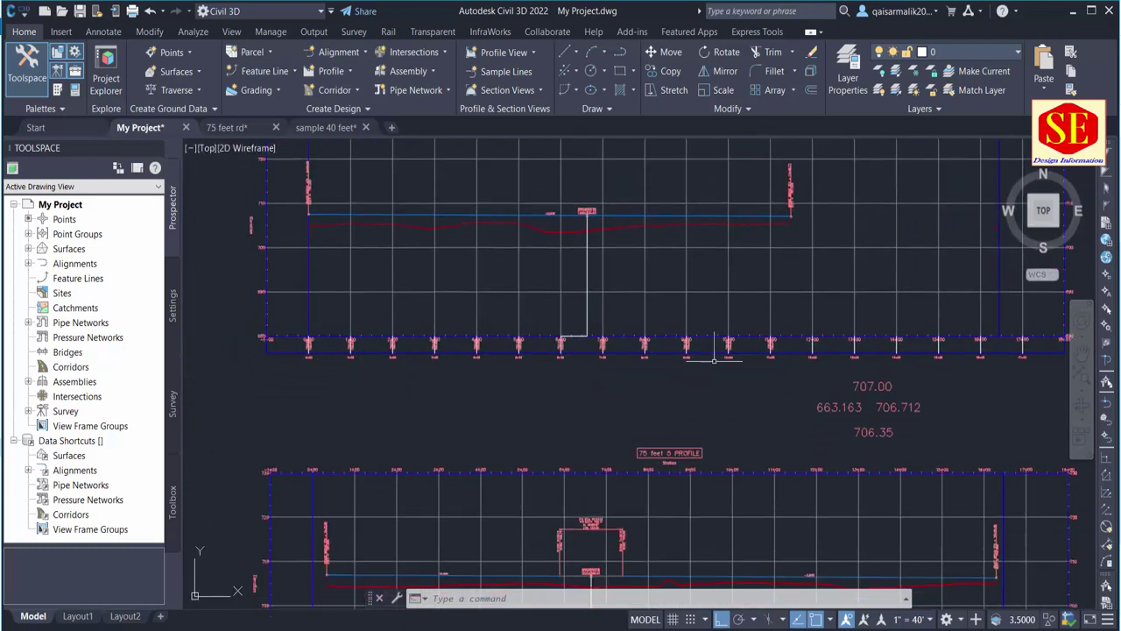
scroll(715, 452, "up", 3)
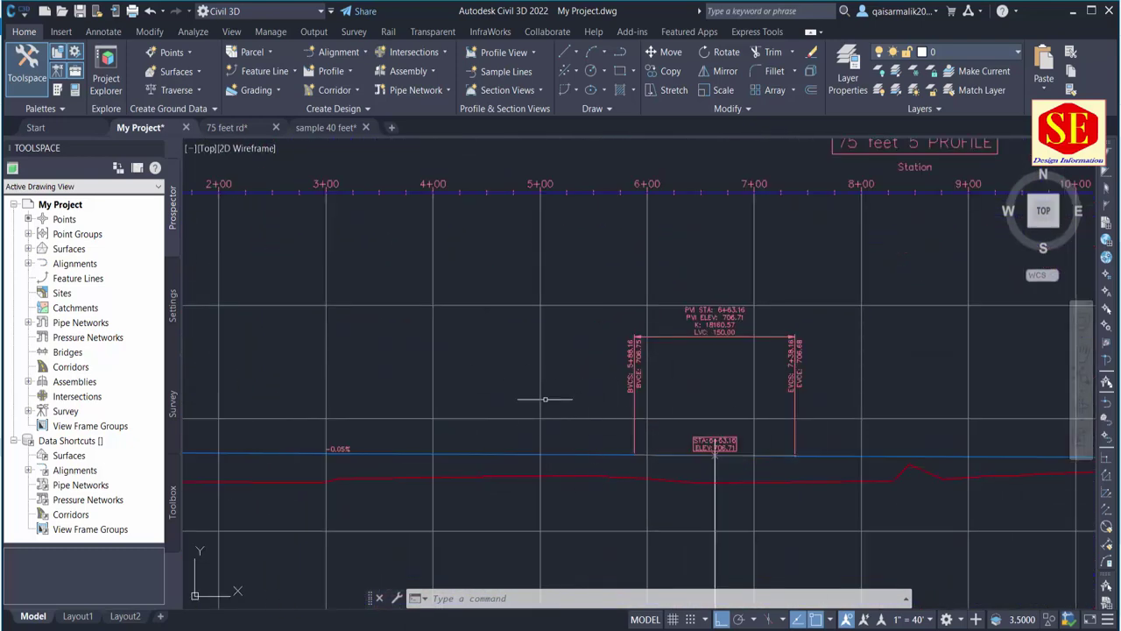
scroll(700, 455, "up", 2)
scroll(700, 455, "up", 2)
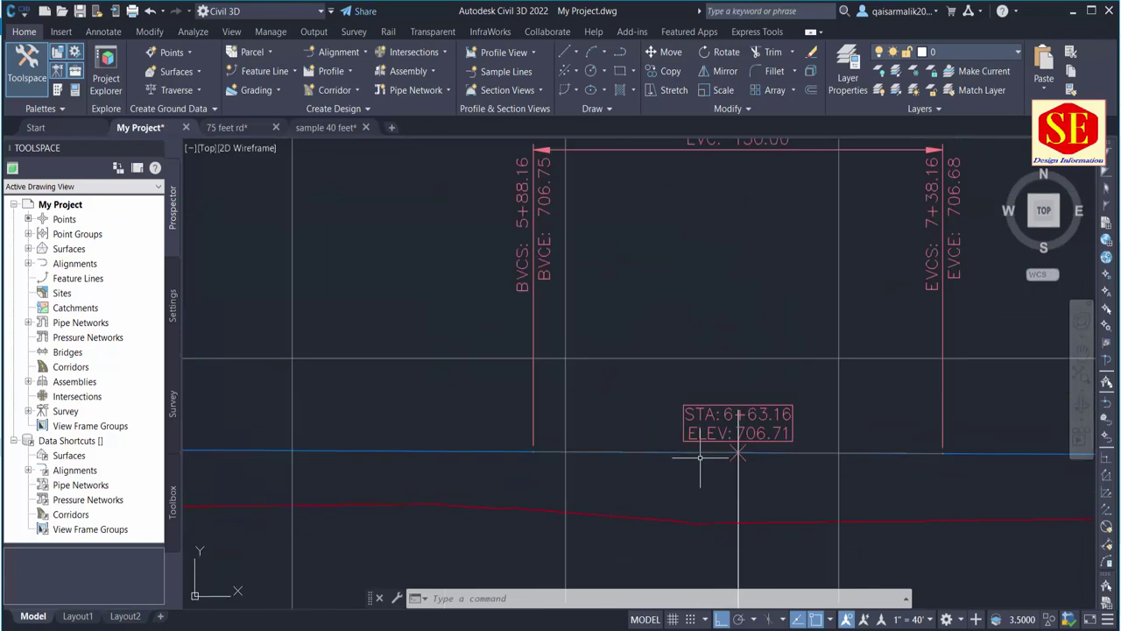
middle_click_drag(740, 382, 721, 512)
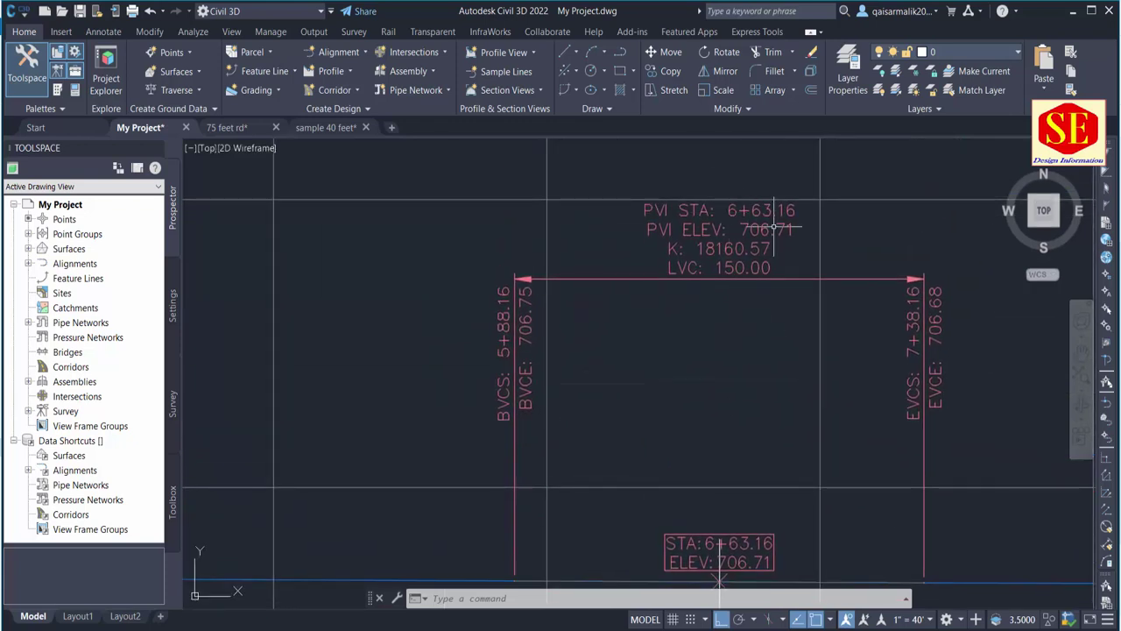
scroll(703, 403, "down", 2)
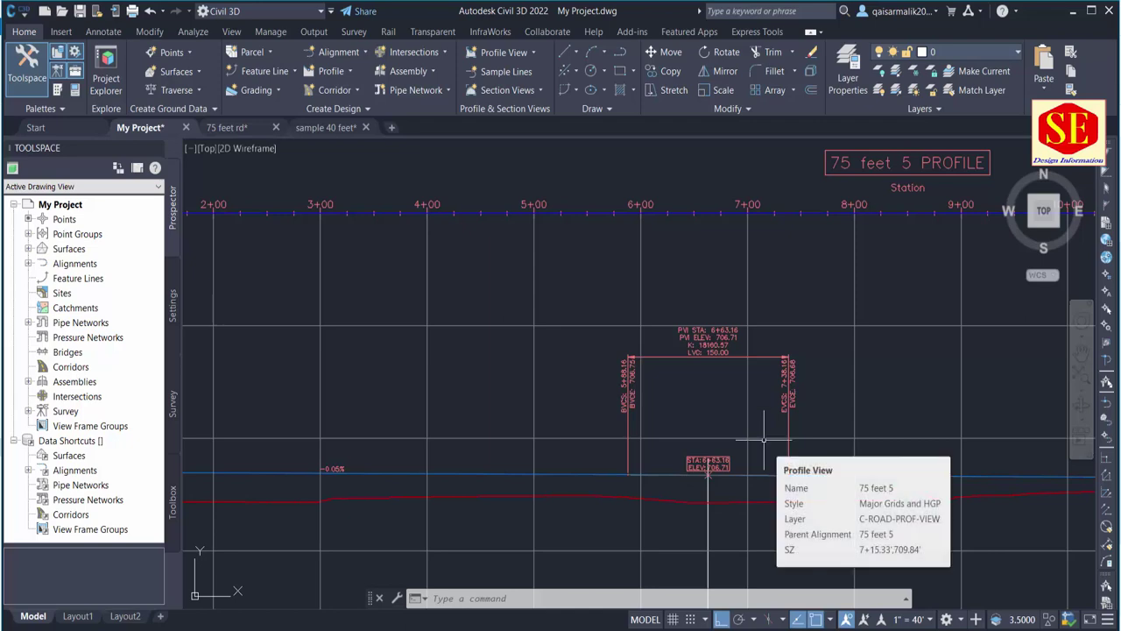
scroll(760, 437, "down", 2)
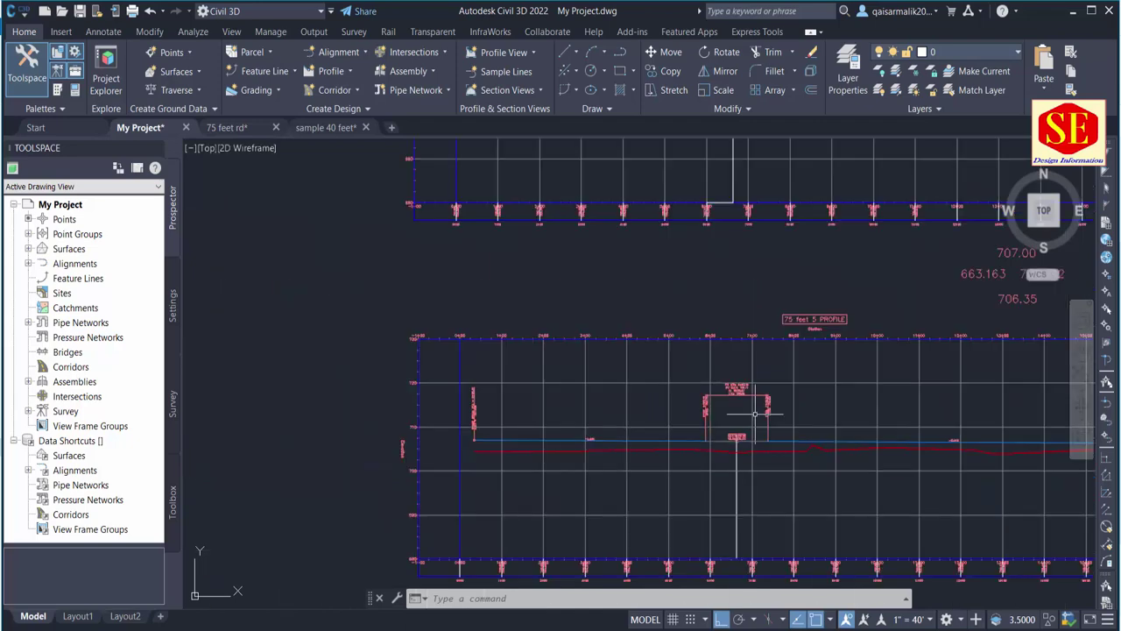
key("Escape")
key("Escape")
scroll(755, 410, "up", 3)
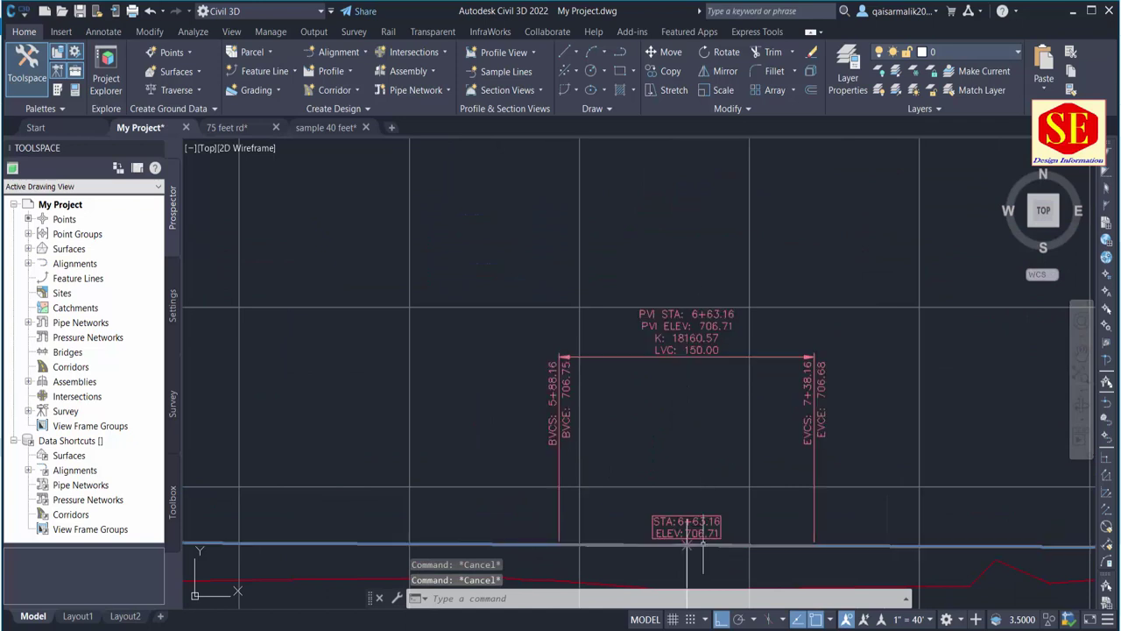
Stretch a 75-5 DES profile grip upward, then undo the change.
left_click(688, 545)
scroll(687, 545, "up", 1)
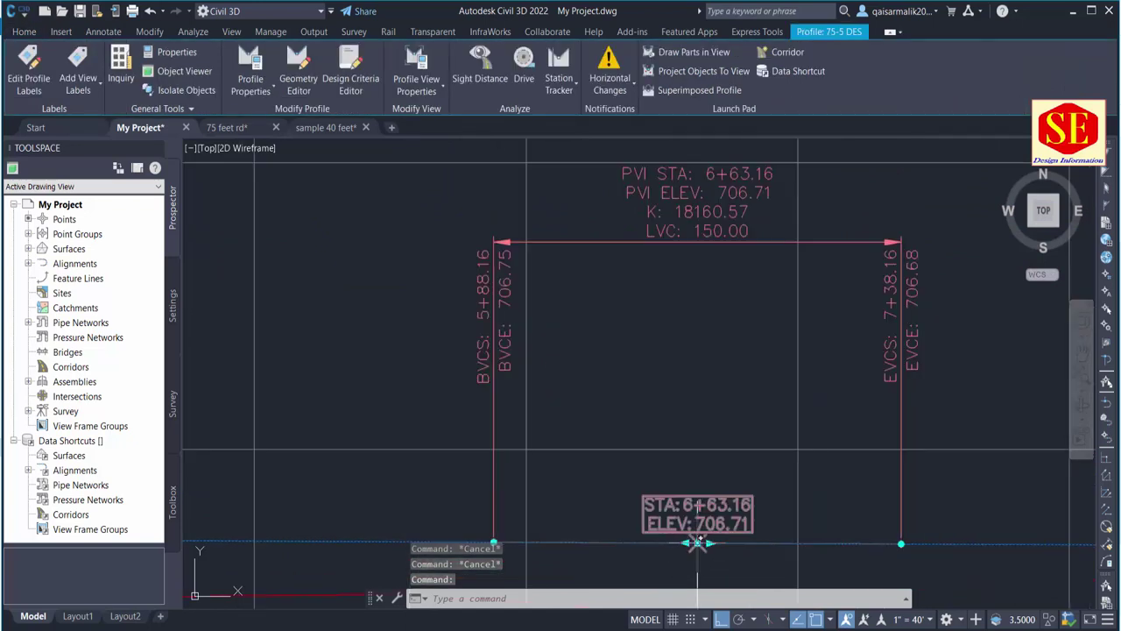
scroll(688, 545, "up", 2)
left_click(701, 544)
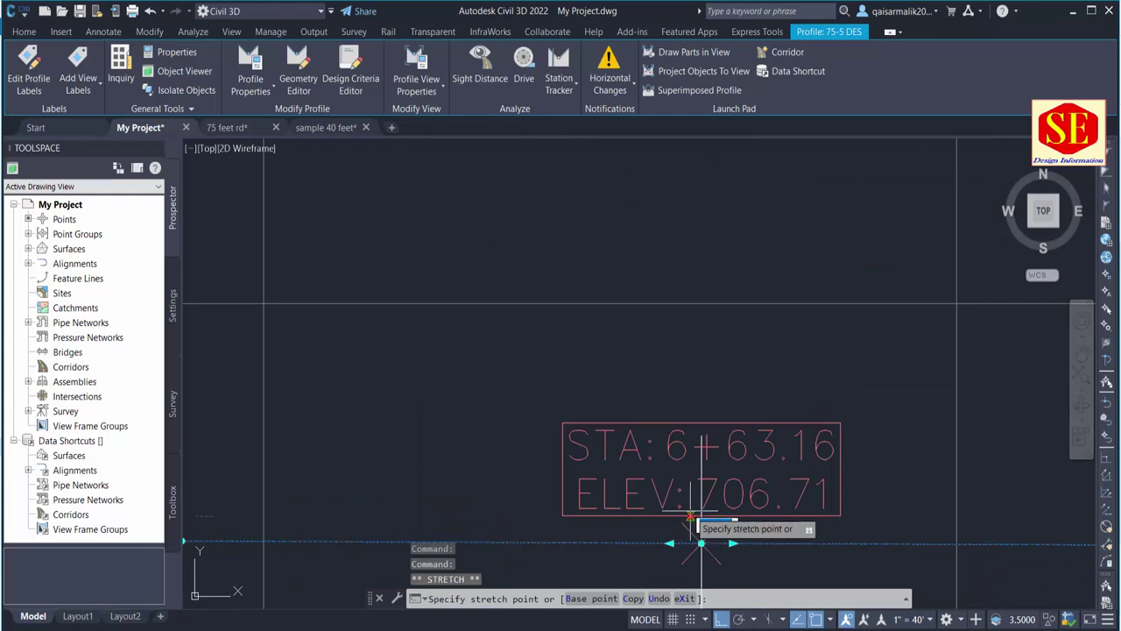
left_click(701, 473)
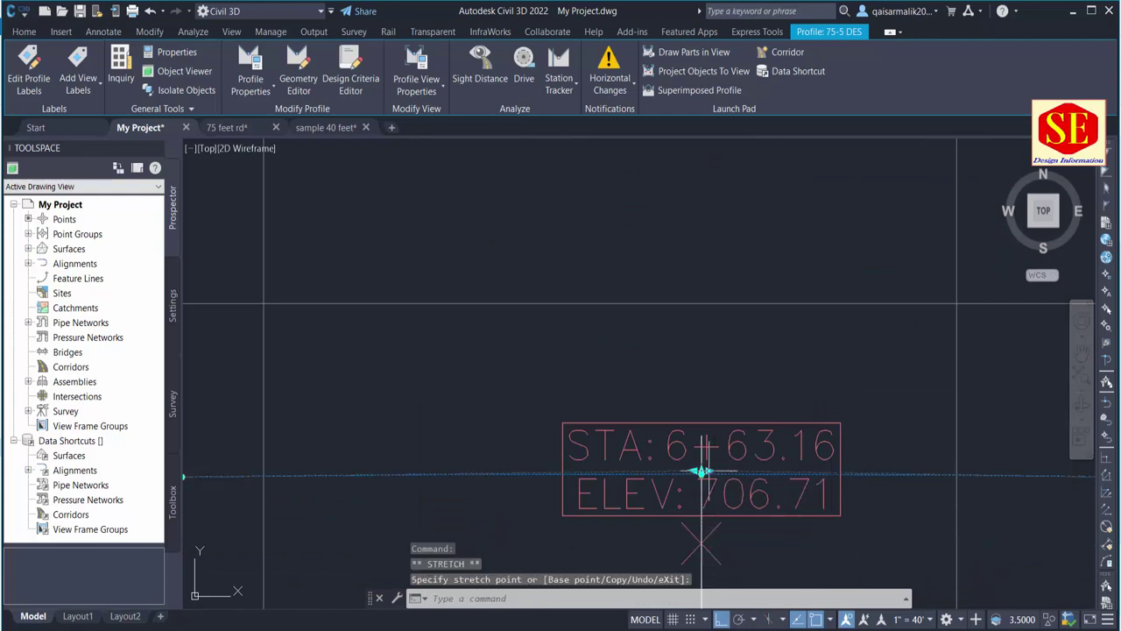
key("Escape")
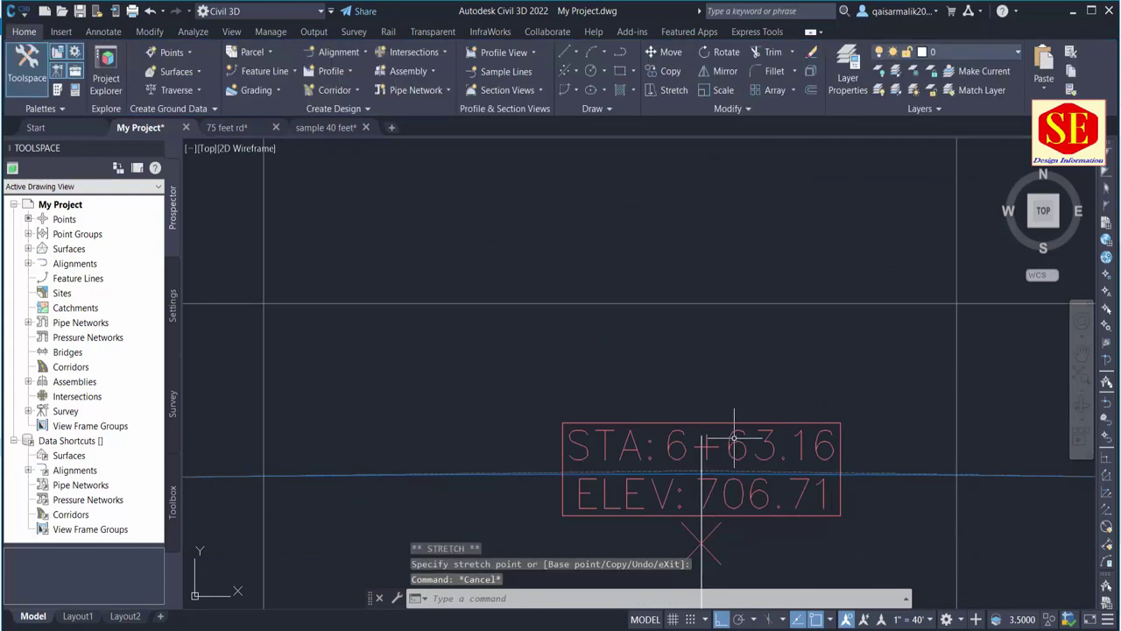
type("u")
key("Return")
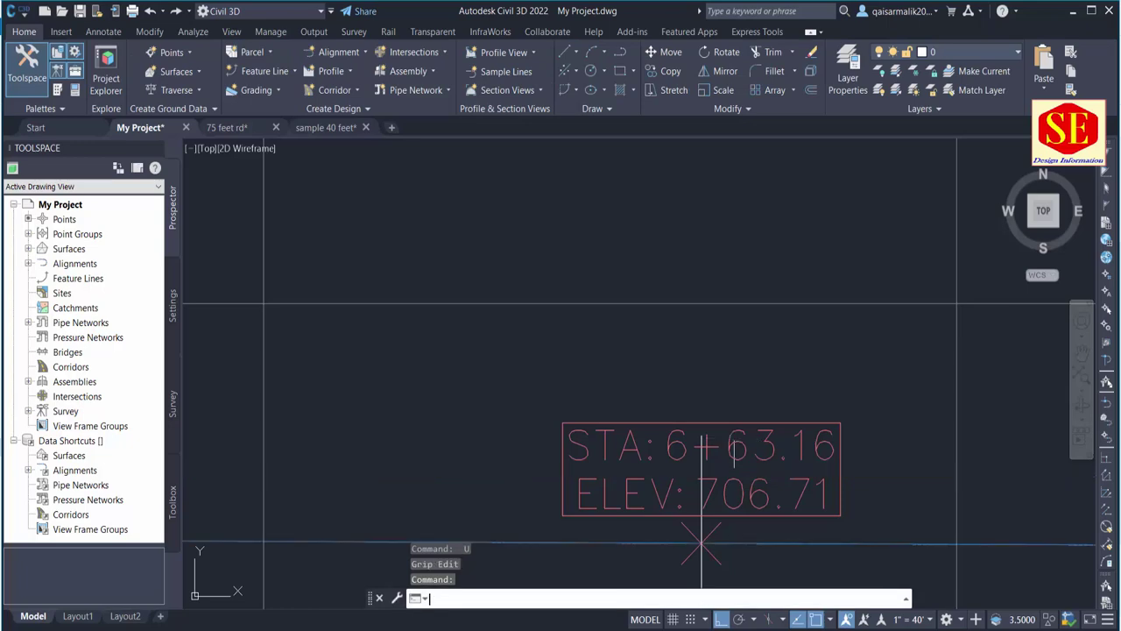
scroll(702, 446, "down", 5)
key("Escape")
Open the 75 feet 4 view's properties from the ribbon and pick 75-4 DES for the band.
scroll(776, 464, "down", 5)
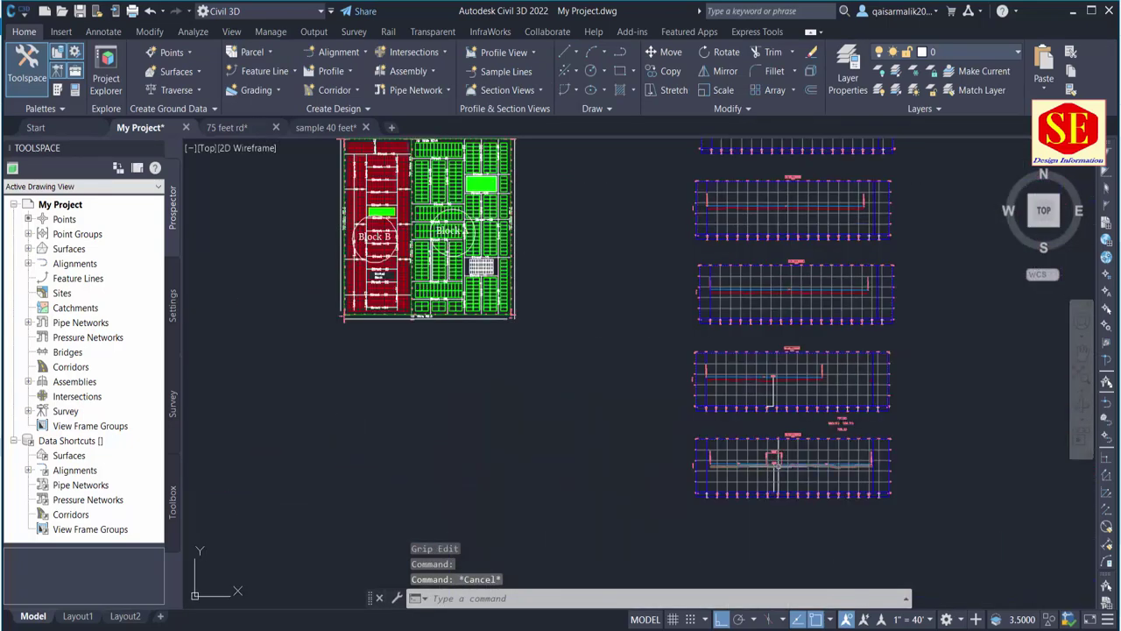
scroll(798, 424, "up", 5)
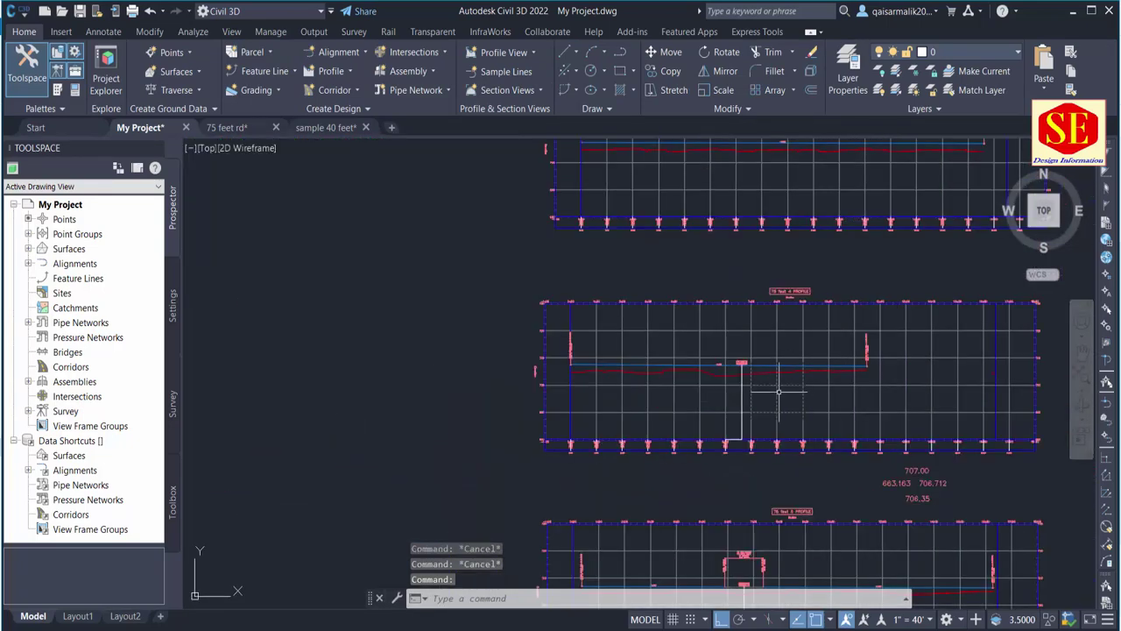
left_click(778, 392)
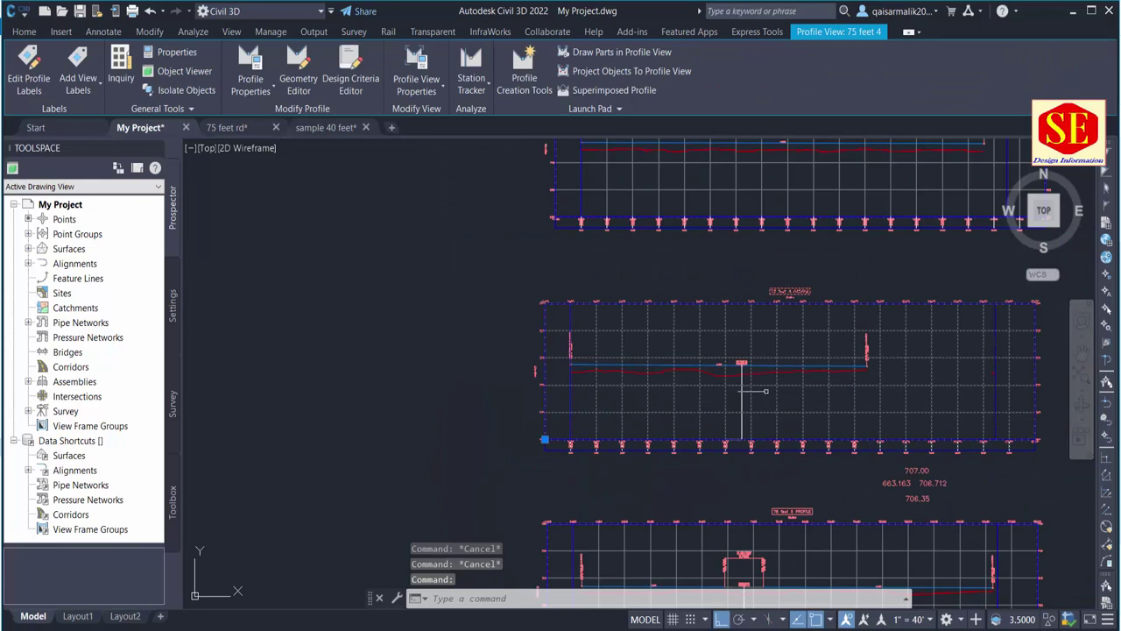
left_click(417, 88)
left_click(438, 113)
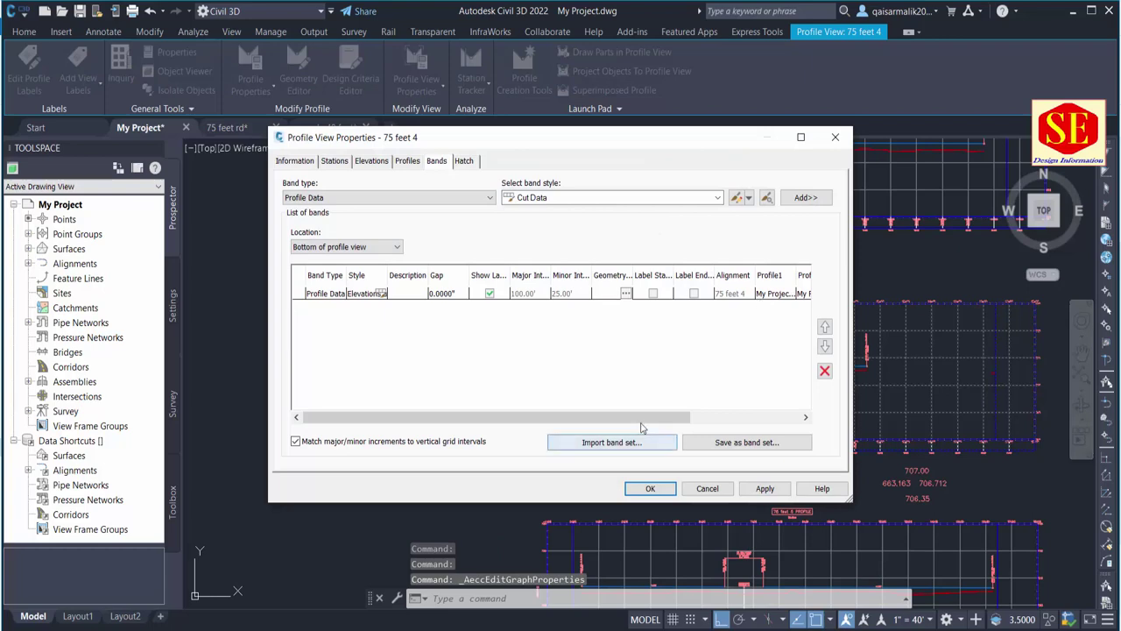
left_click_drag(640, 419, 750, 418)
left_click(628, 293)
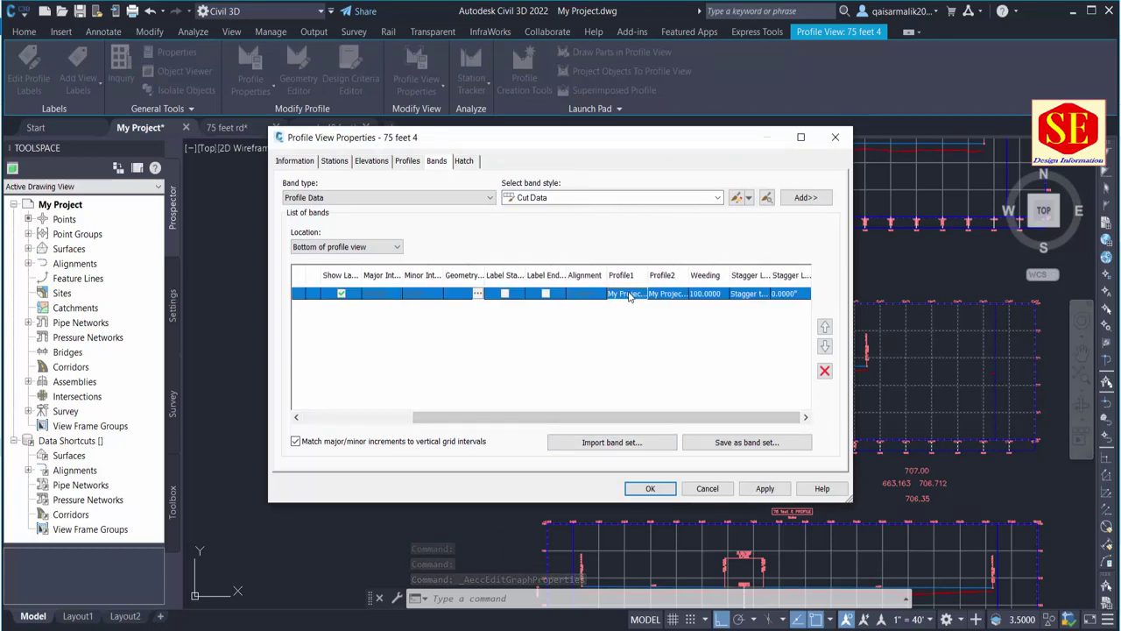
left_click(628, 294)
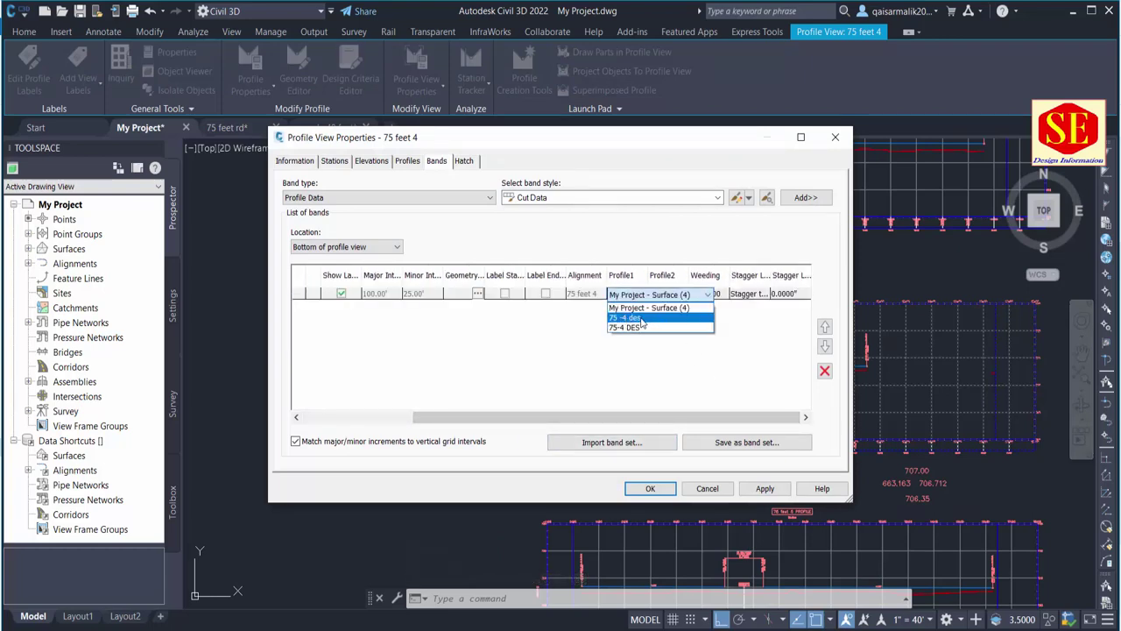
left_click(640, 319)
left_click(650, 493)
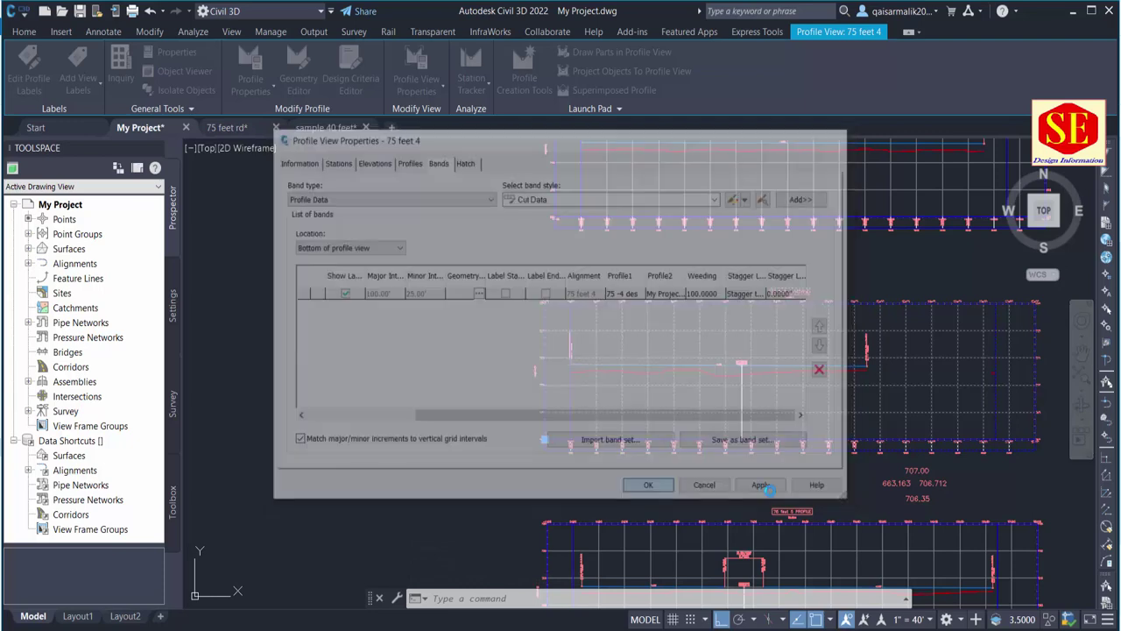
scroll(777, 443, "up", 5)
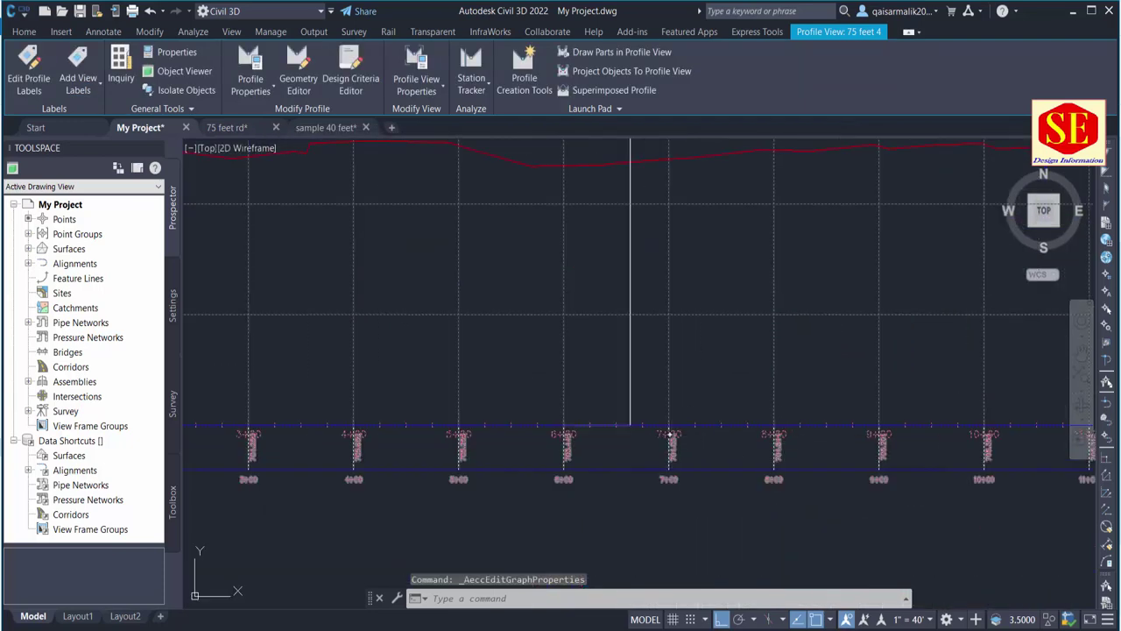
Reopen the properties via right-click, set Profile1 to 75-4 DES, and apply.
right_click(650, 424)
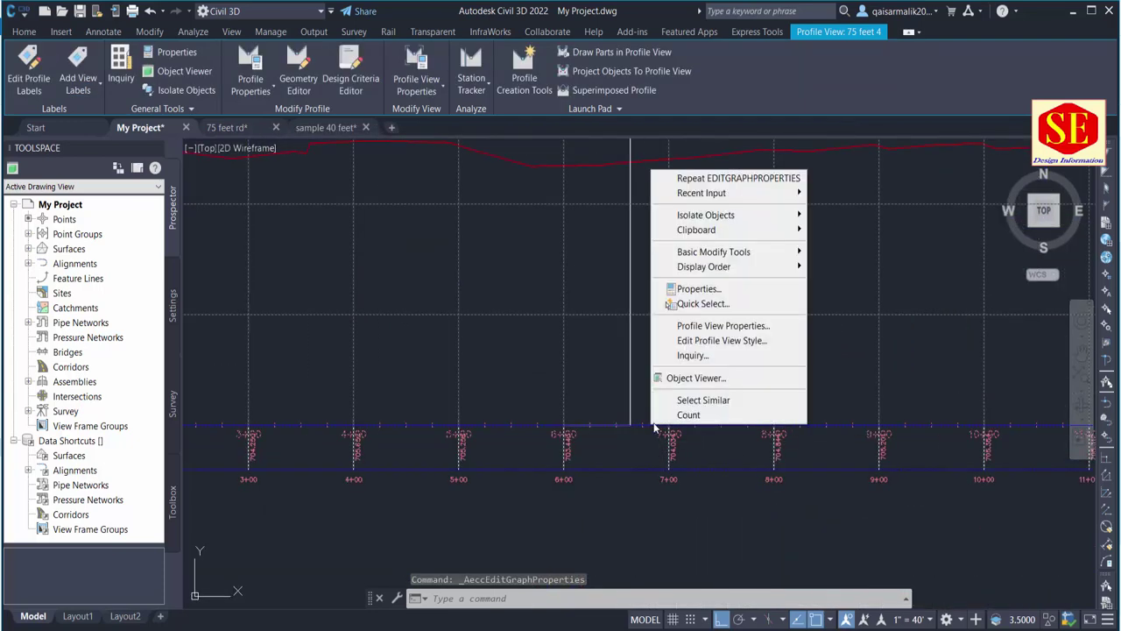
left_click(707, 328)
left_click(727, 298)
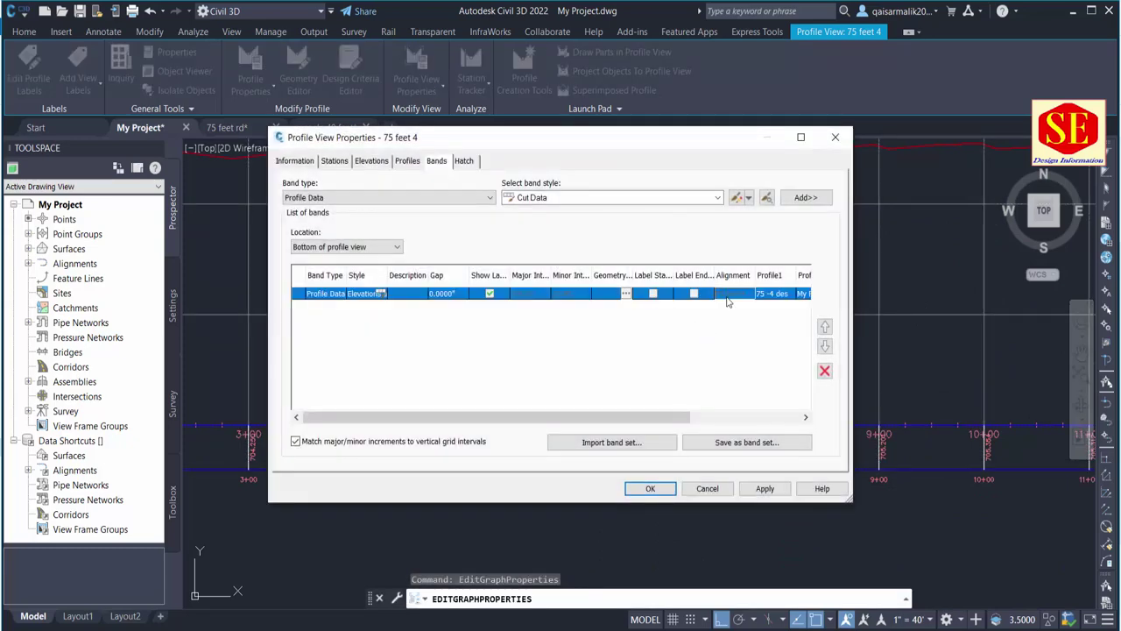
left_click(760, 298)
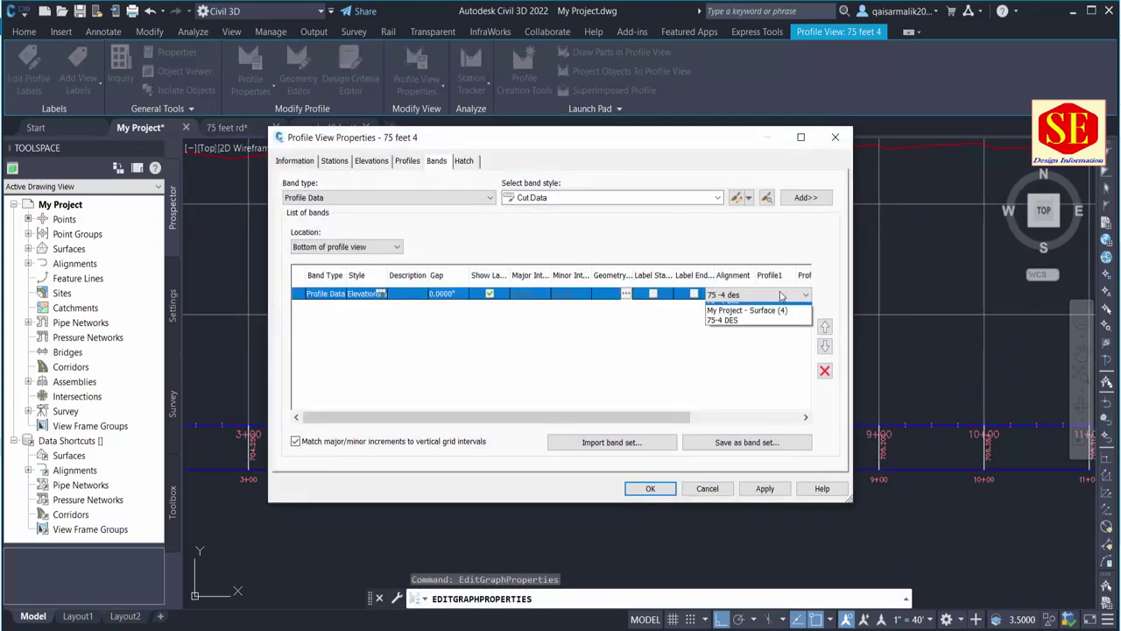
left_click(722, 328)
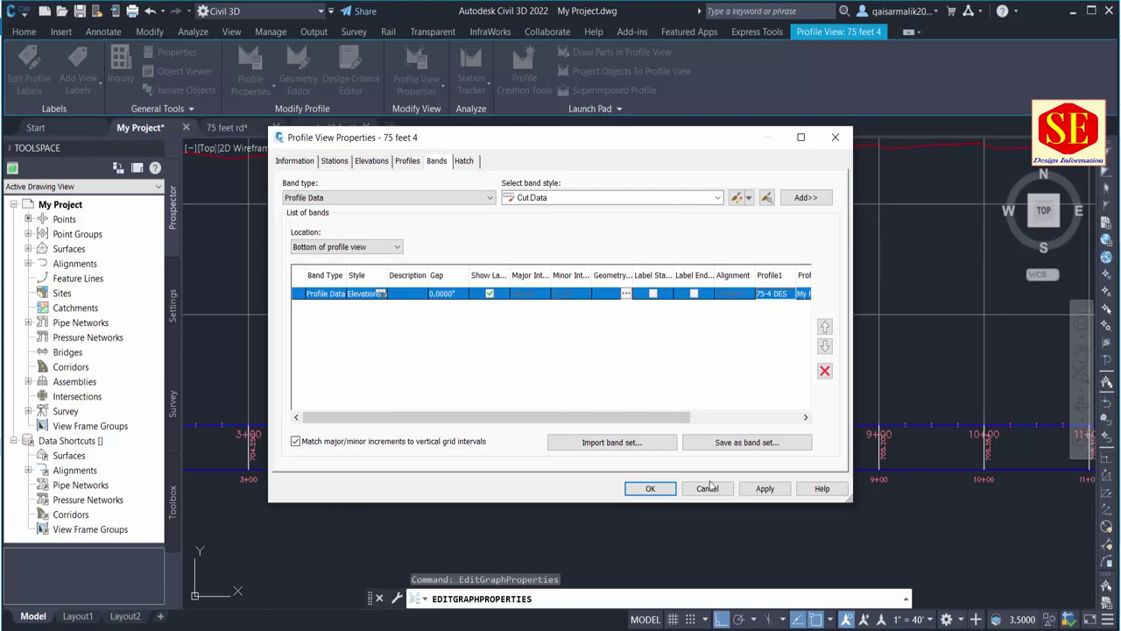
left_click(778, 490)
left_click(650, 488)
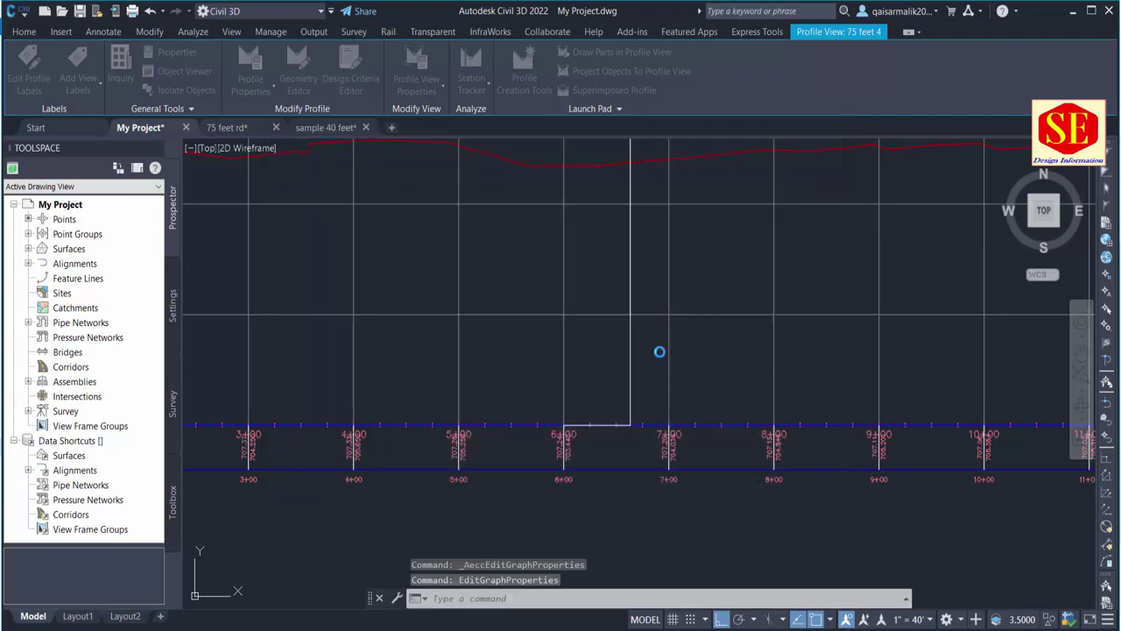
scroll(660, 351, "down", 5)
scroll(648, 490, "up", 1)
scroll(647, 473, "up", 1)
scroll(648, 473, "up", 3)
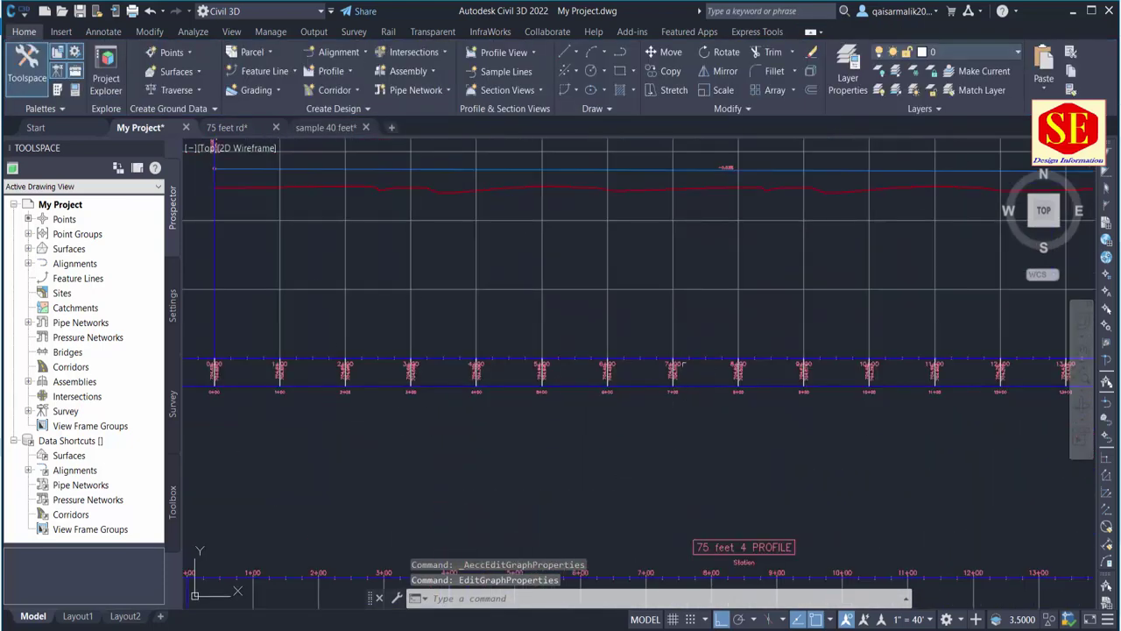
Open the 75 feet 3 view's properties and widen the band's profile columns.
left_click(691, 357)
right_click(691, 357)
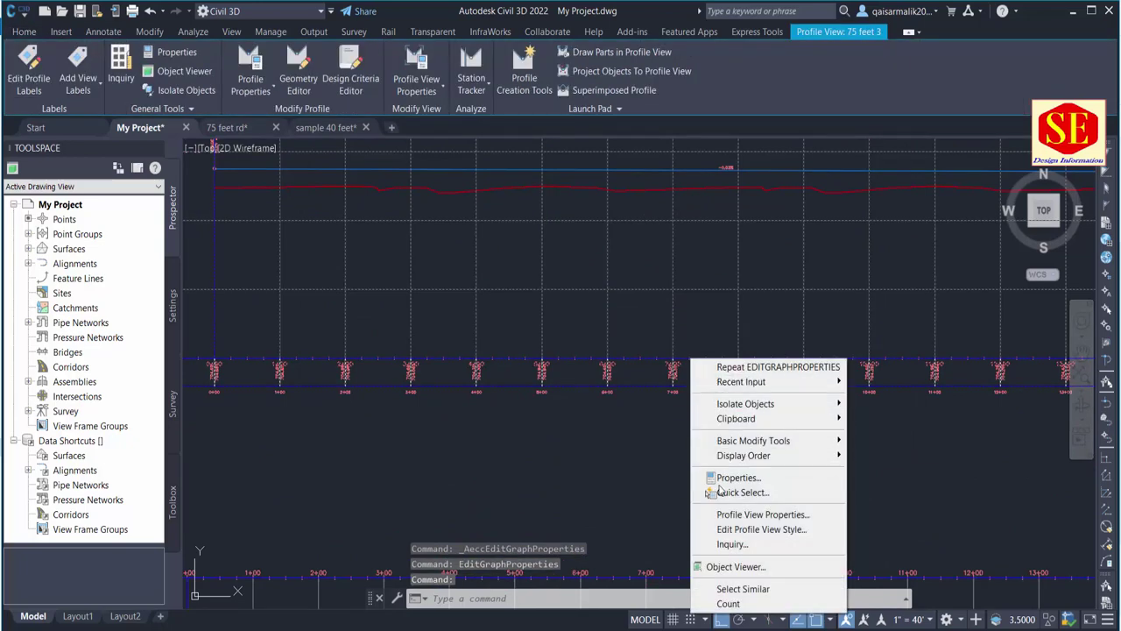
left_click(737, 513)
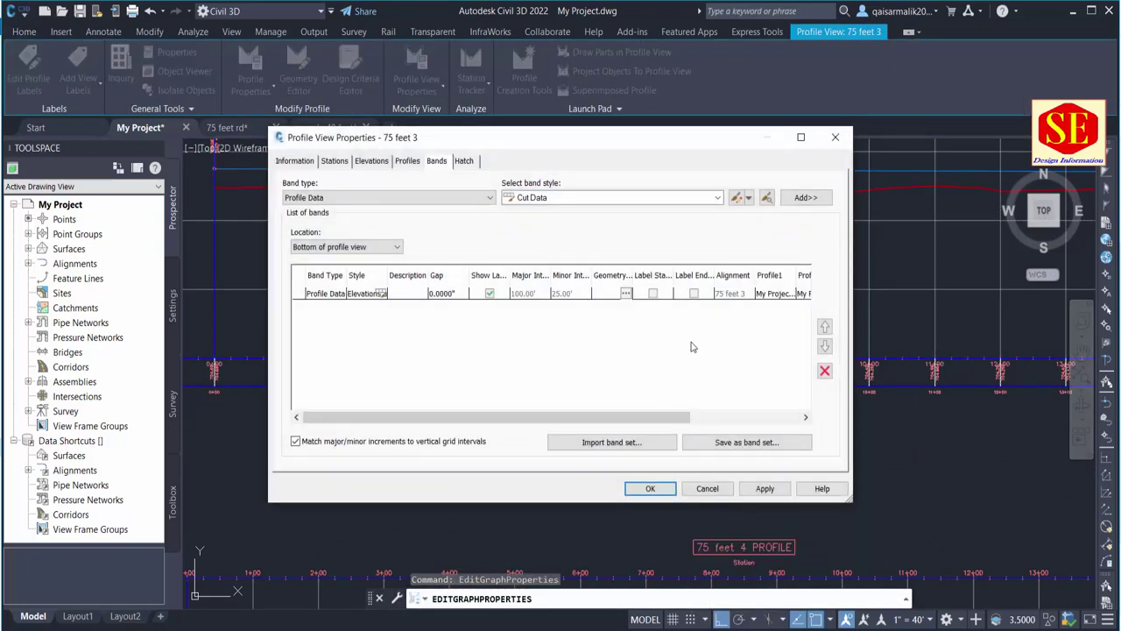
left_click(775, 297)
left_click(776, 296)
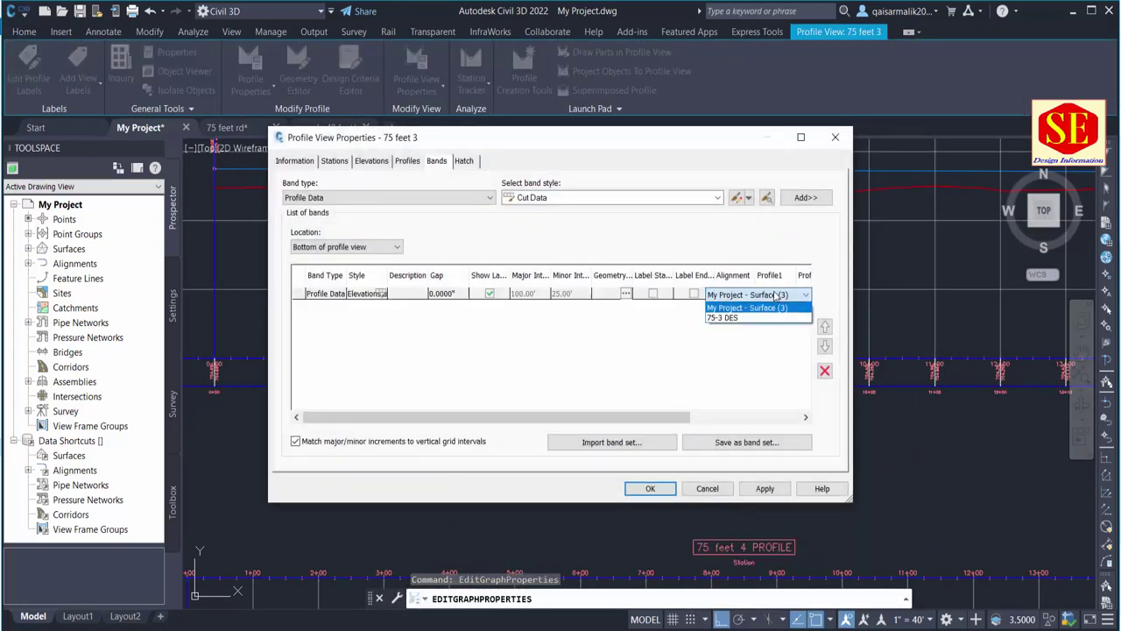
left_click(733, 318)
left_click_drag(670, 418, 805, 414)
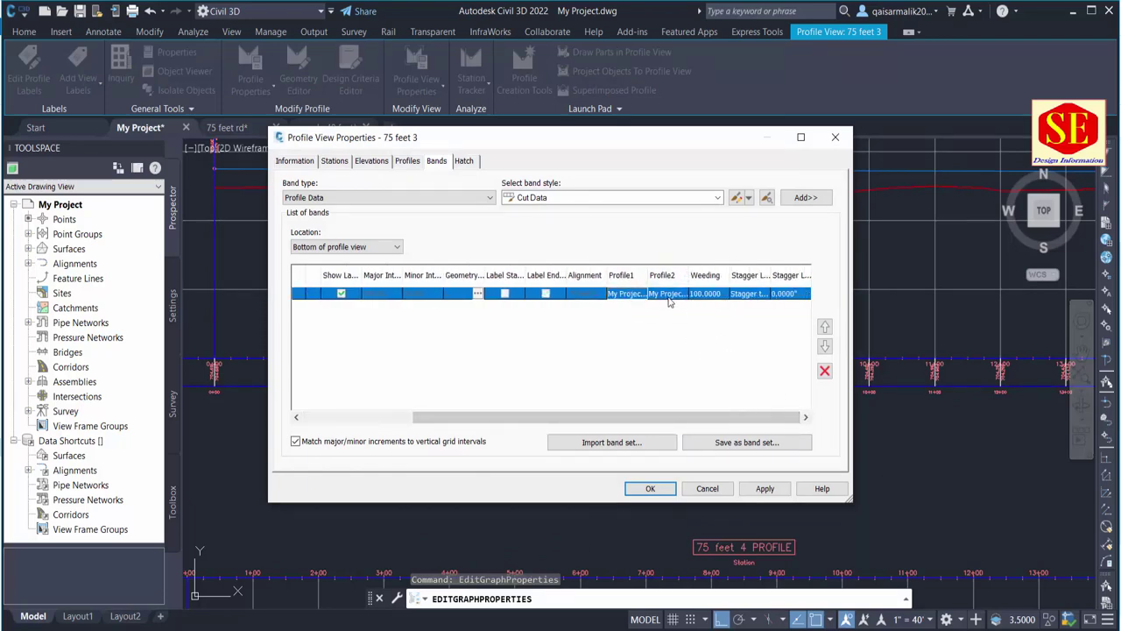
Set Profile1 to 75-3 DES and apply, then select the 75 feet 2 view.
left_click(629, 298)
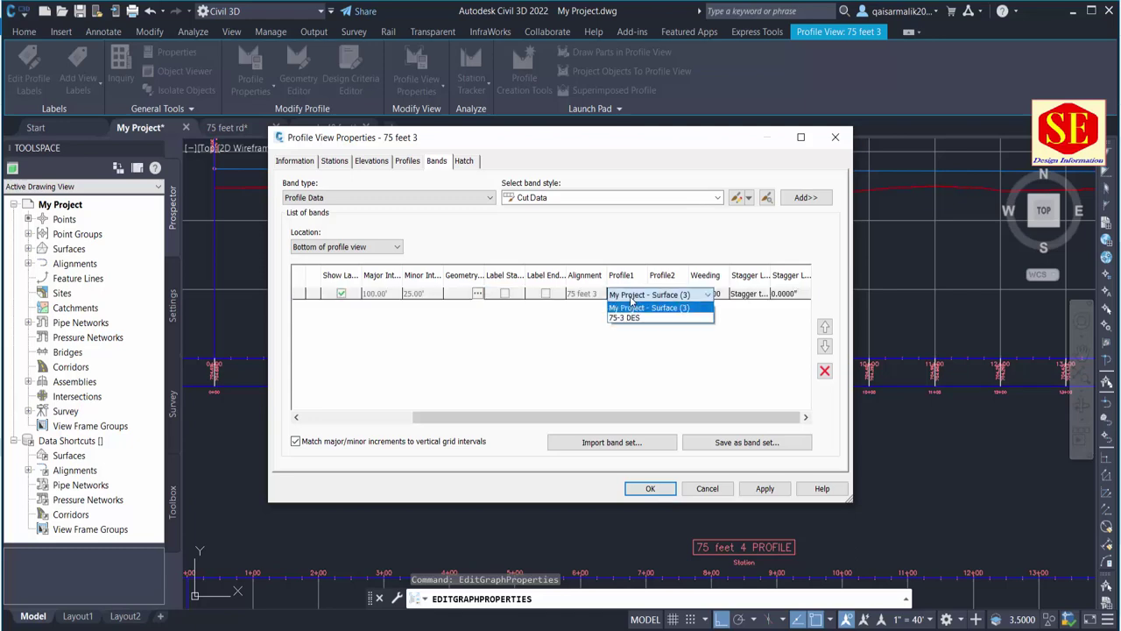
left_click(629, 318)
left_click(757, 490)
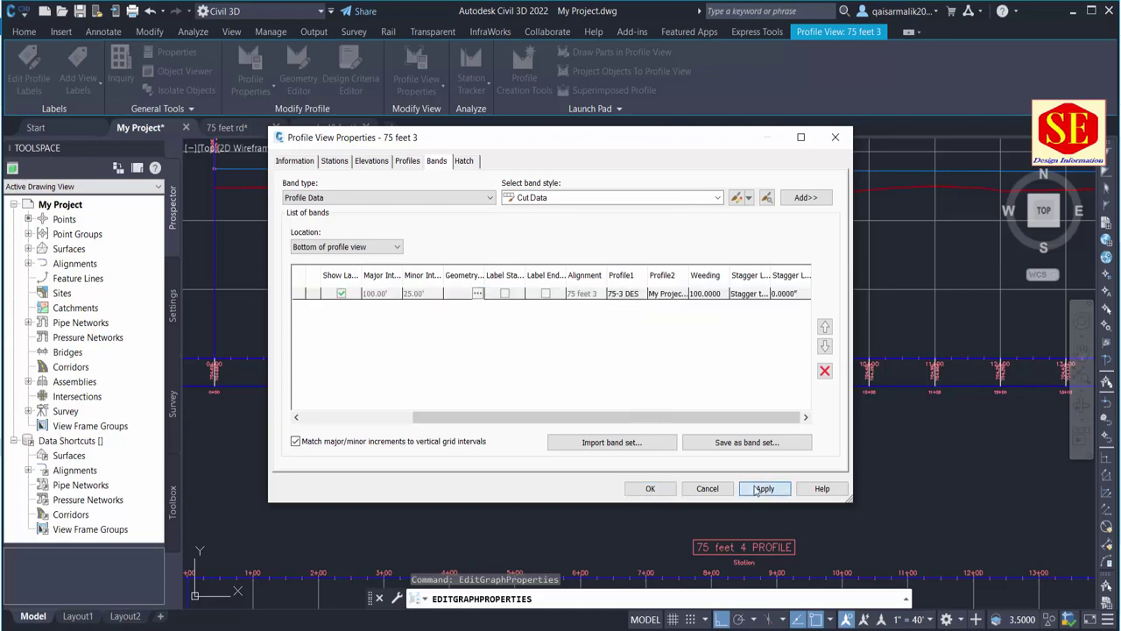
left_click(649, 488)
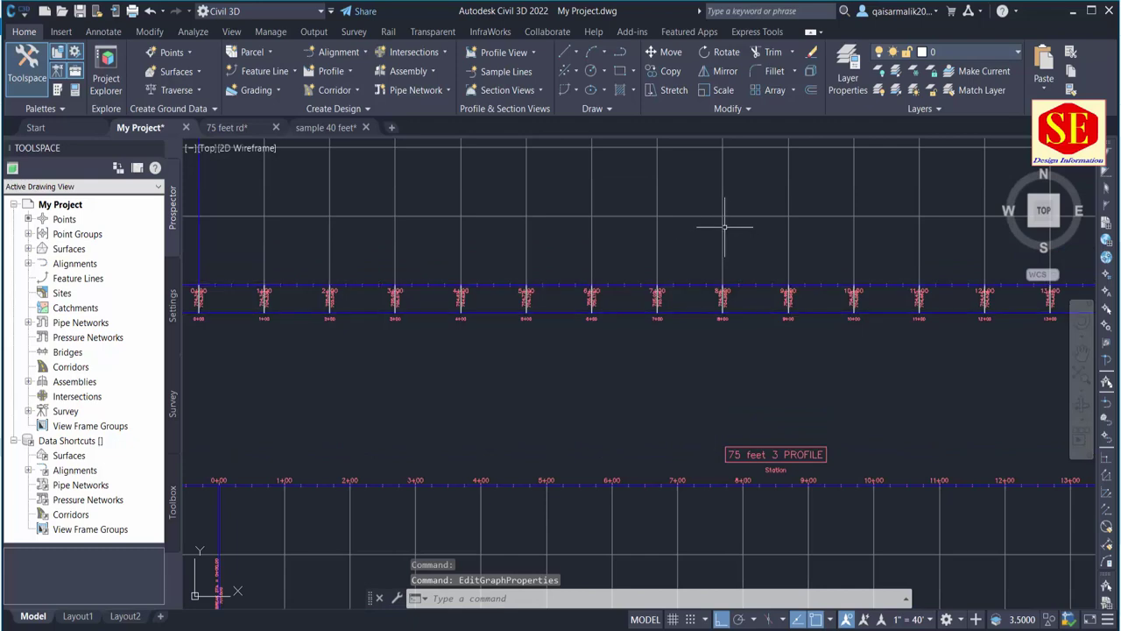
left_click(714, 230)
Set the 75 feet 2 profile view's Profile1 band to the 75-2 DES design profile.
right_click(712, 230)
left_click(757, 389)
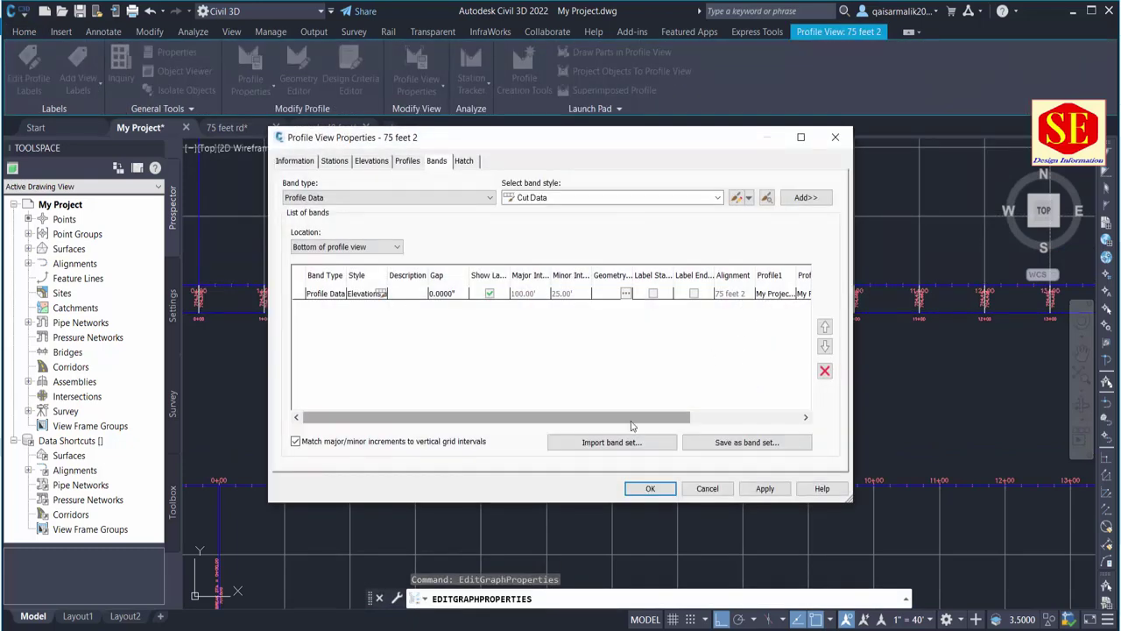
left_click_drag(632, 418, 743, 418)
left_click(622, 294)
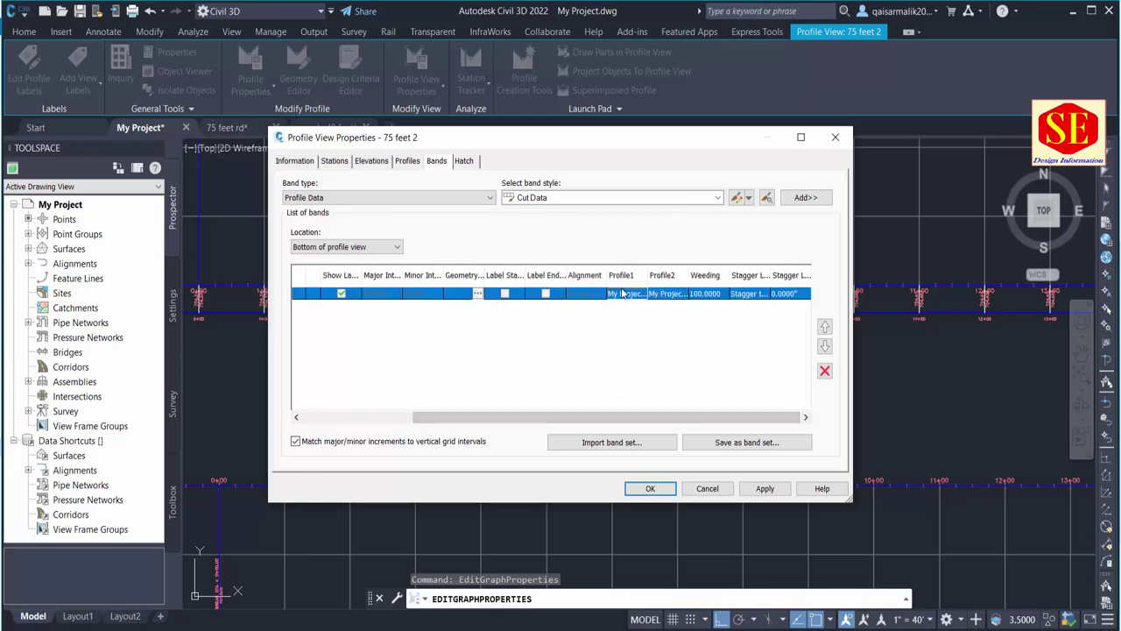
left_click(619, 319)
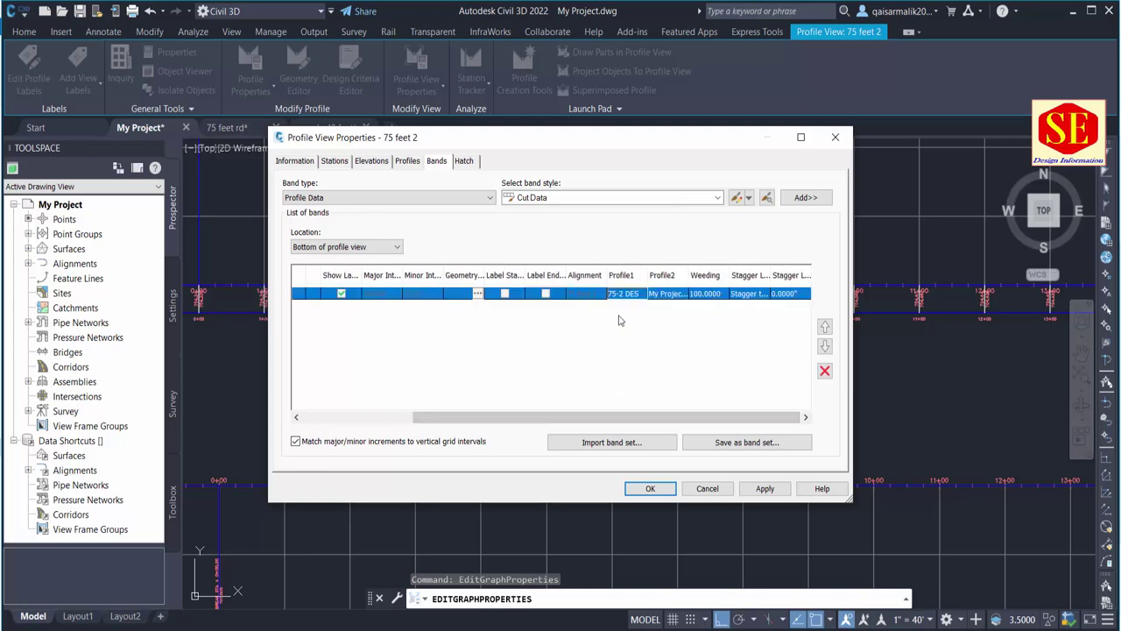
left_click(763, 488)
left_click(650, 488)
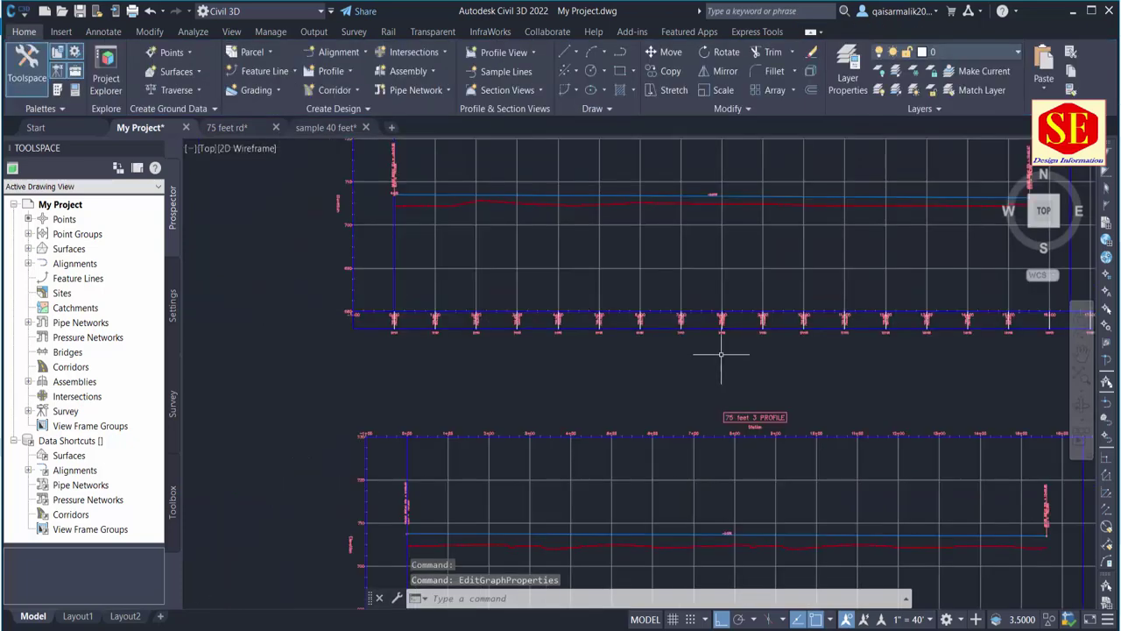
Set the 75 feet 1 profile view's Profile1 band to 75-1 DES, then show the views beside the plan.
scroll(721, 354, "down", 5)
scroll(723, 341, "up", 3)
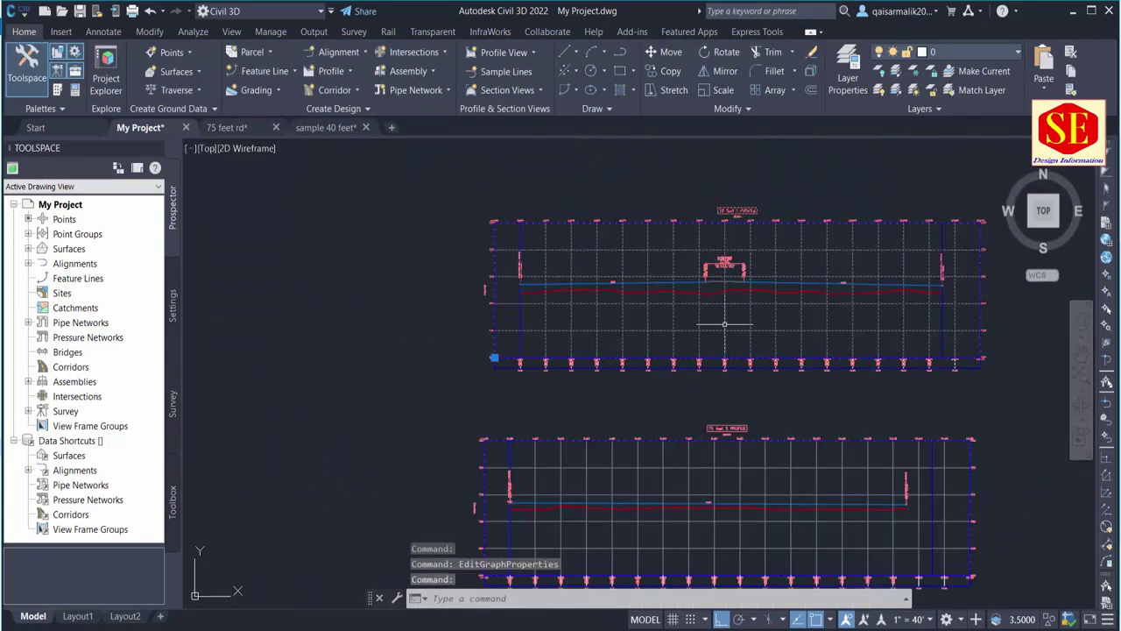
left_click(724, 324)
right_click(724, 324)
left_click(771, 481)
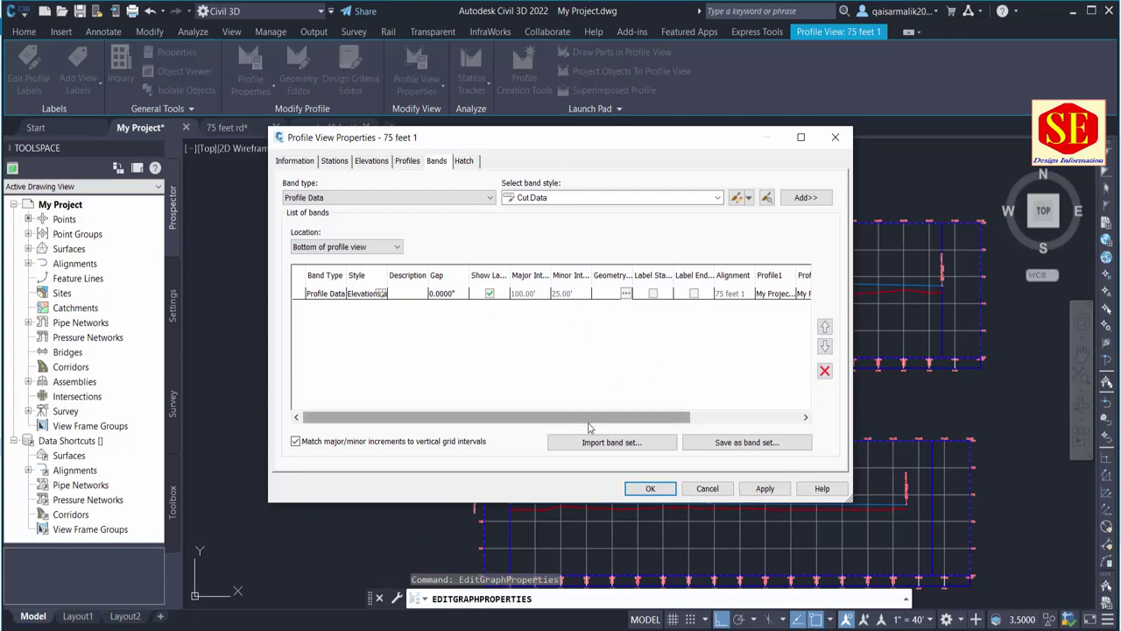
left_click_drag(592, 418, 701, 418)
left_click(629, 295)
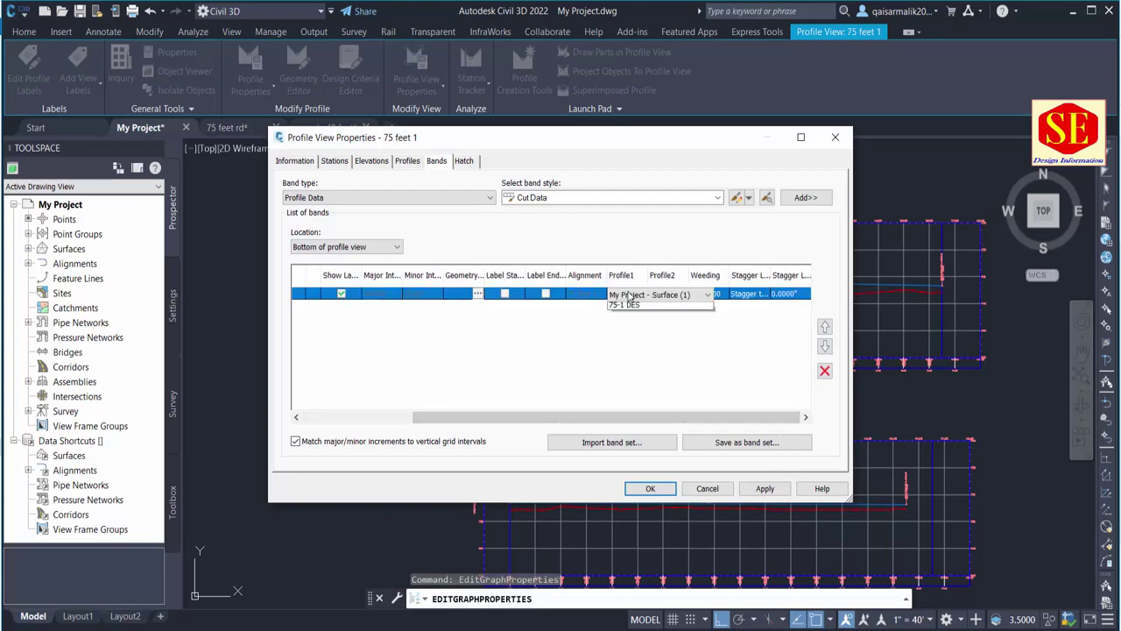
left_click(764, 488)
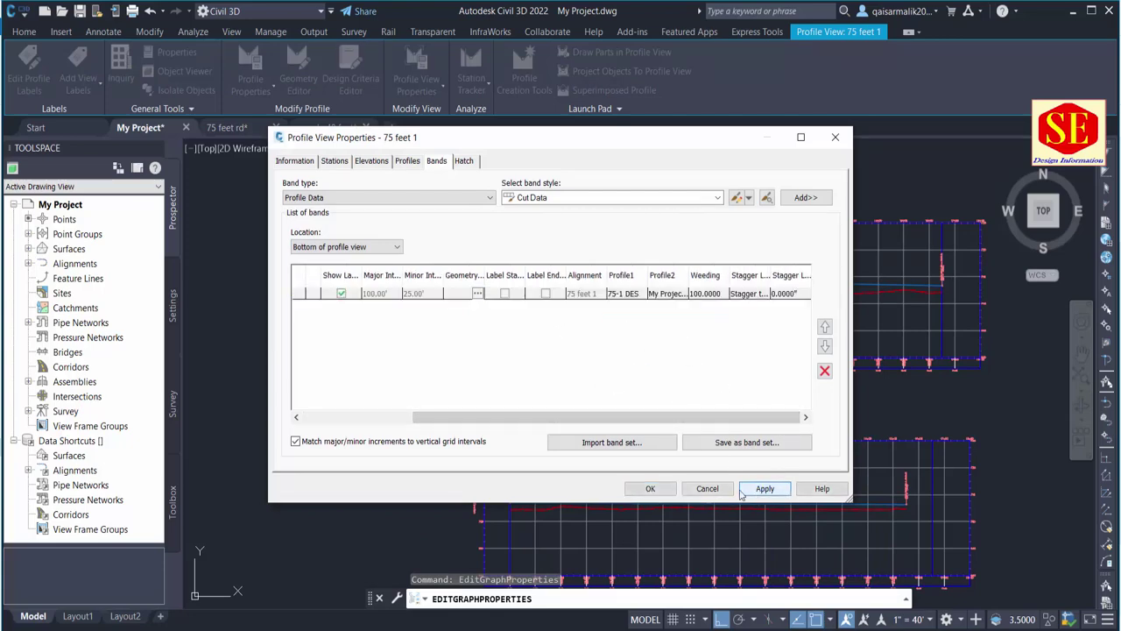
left_click(650, 488)
key("Escape")
scroll(771, 392, "down", 8)
scroll(596, 410, "up", 6)
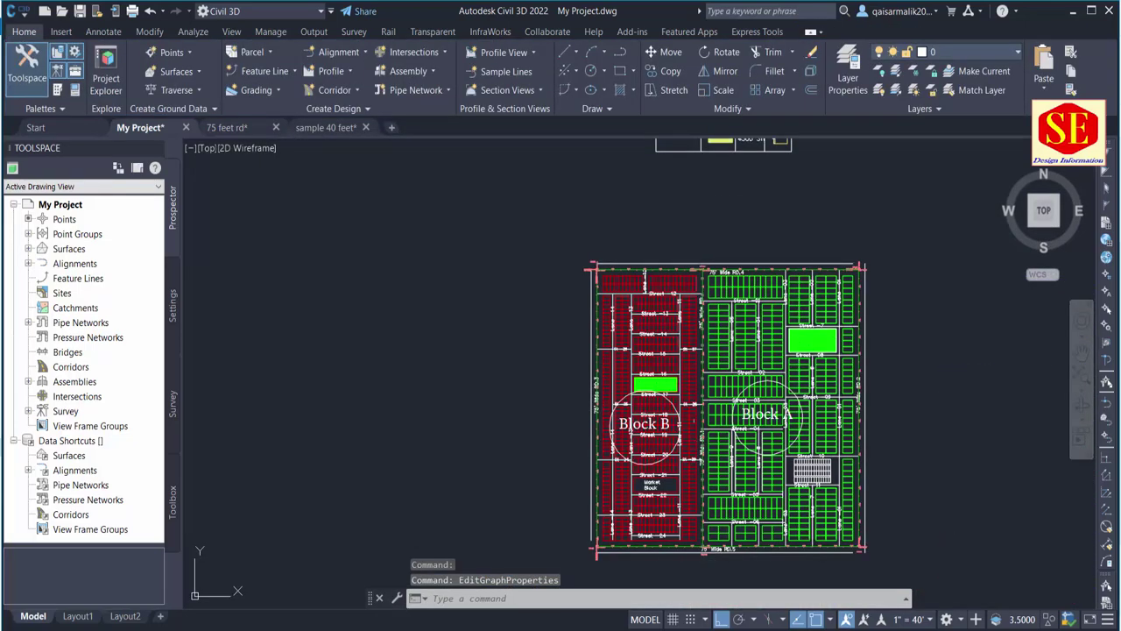
middle_click_drag(841, 237, 298, 267)
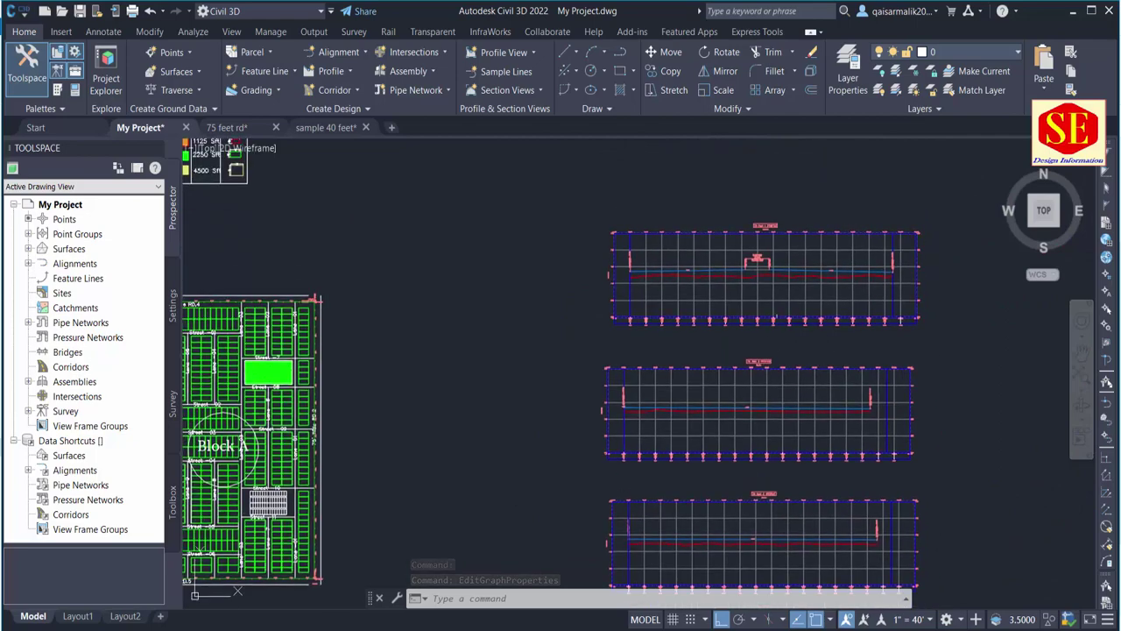
scroll(761, 296, "up", 3)
scroll(763, 302, "down", 5)
middle_click_drag(776, 349, 805, 229)
middle_click_drag(473, 320, 550, 373)
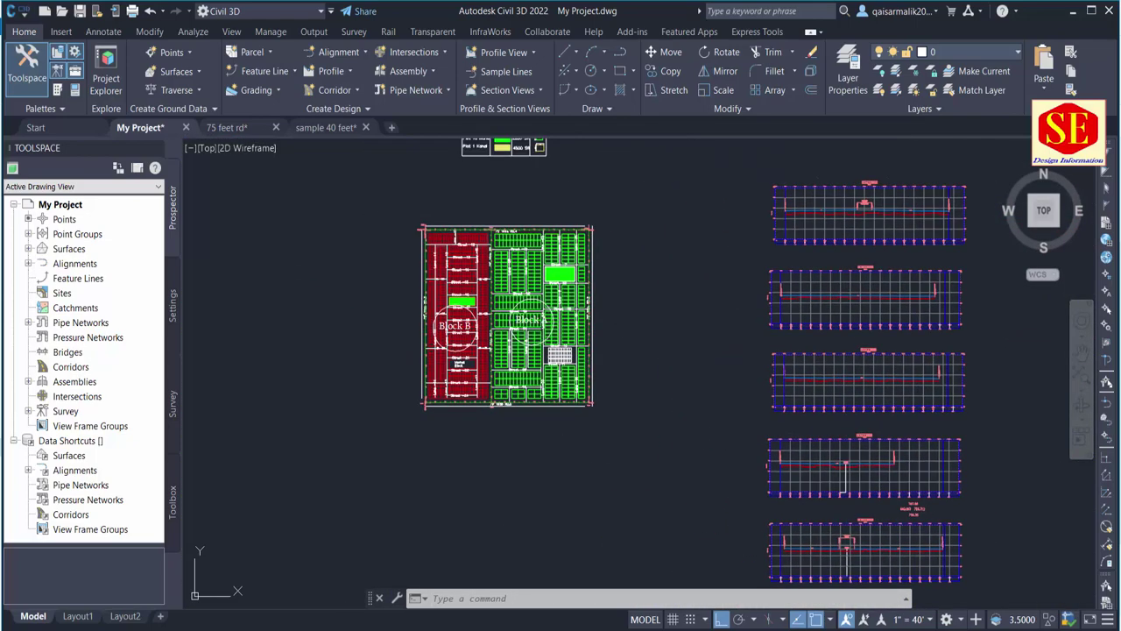
scroll(477, 222, "up", 4)
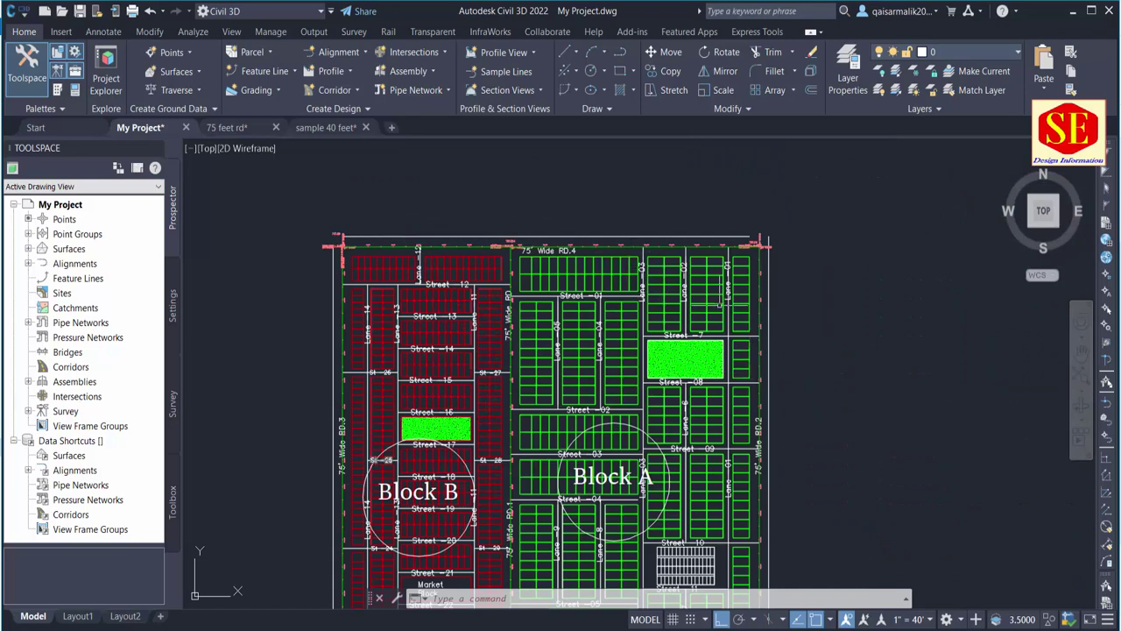
scroll(630, 201, "up", 3)
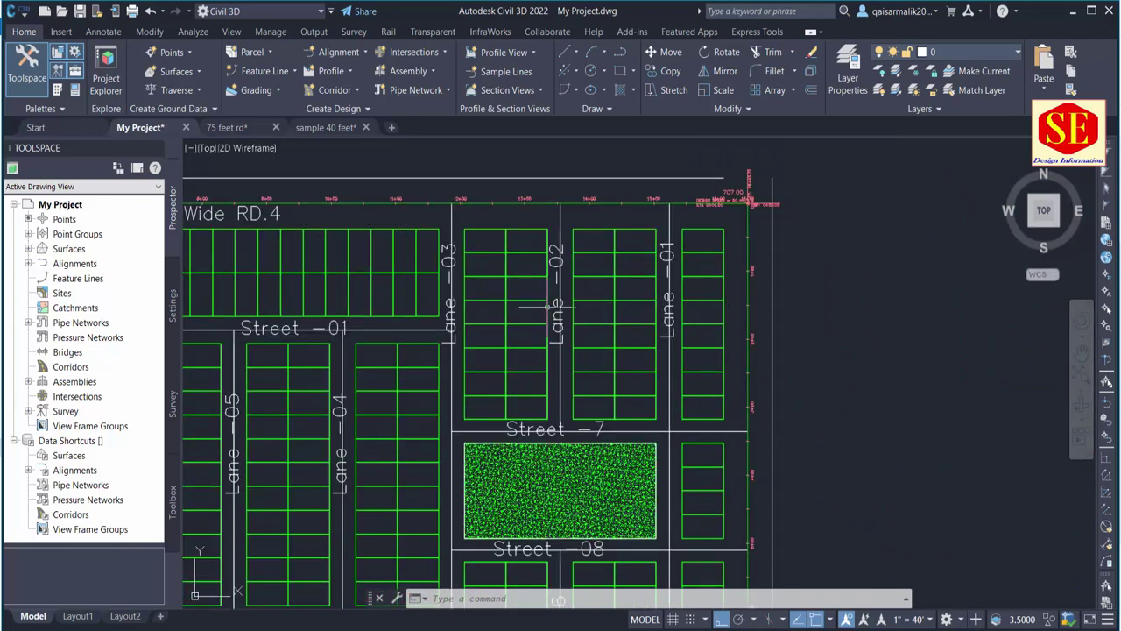
scroll(550, 305, "down", 3)
mouse_move(451, 337)
middle_mouse_down()
mouse_move(578, 230)
mouse_move(522, 415)
middle_mouse_up()
scroll(475, 289, "up", 5)
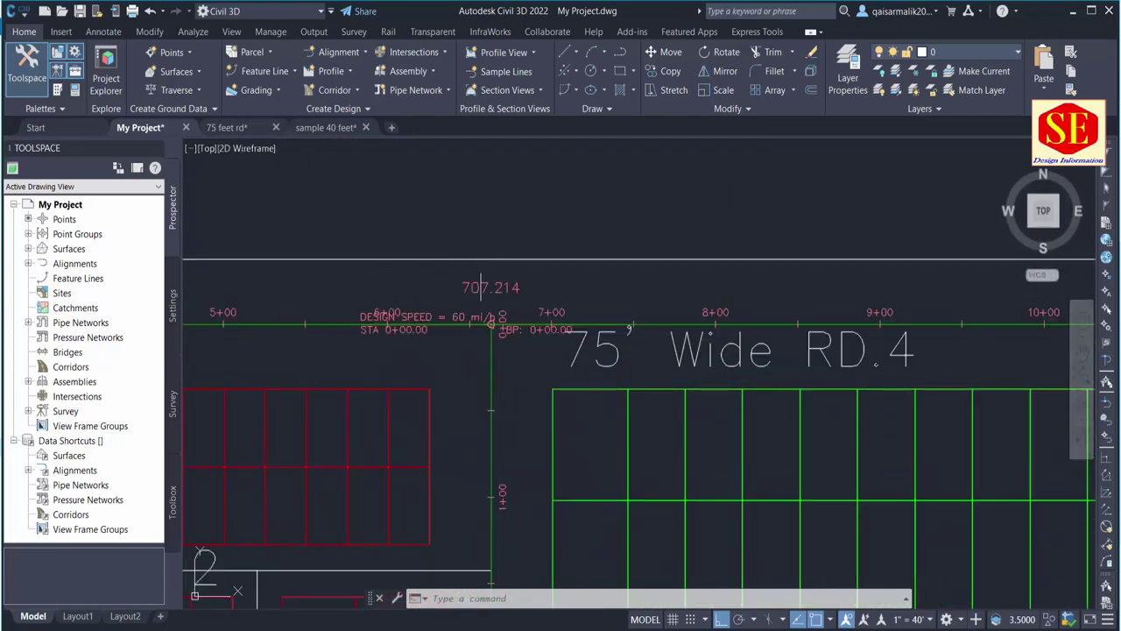
scroll(481, 287, "down", 5)
scroll(376, 239, "up", 3)
scroll(376, 238, "up", 2)
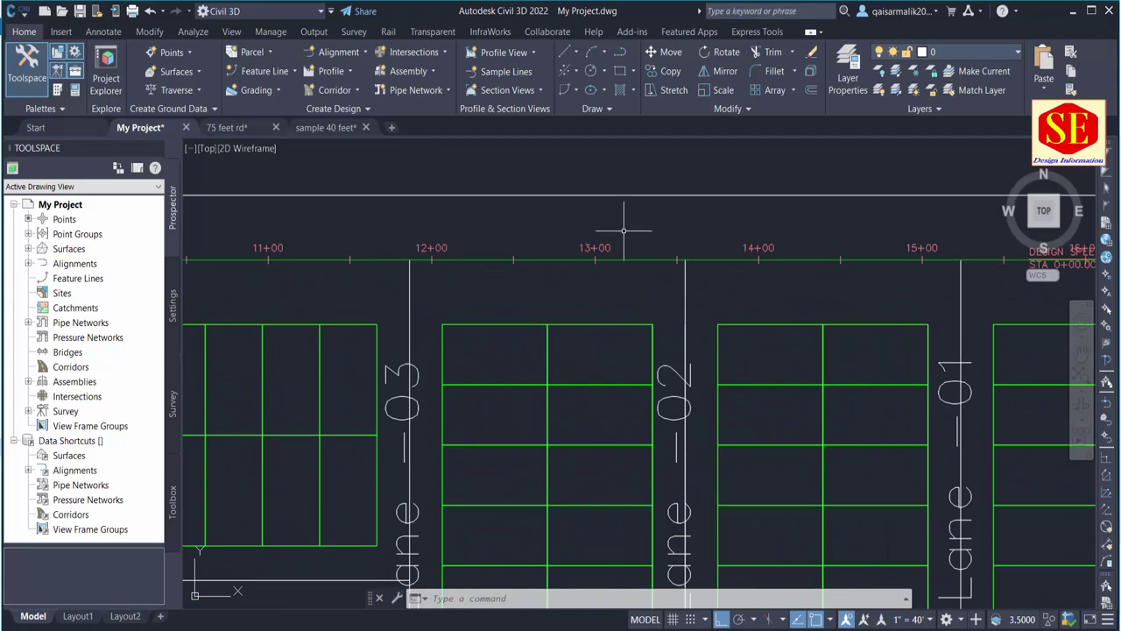
scroll(623, 230, "down", 3)
scroll(771, 347, "up", 3)
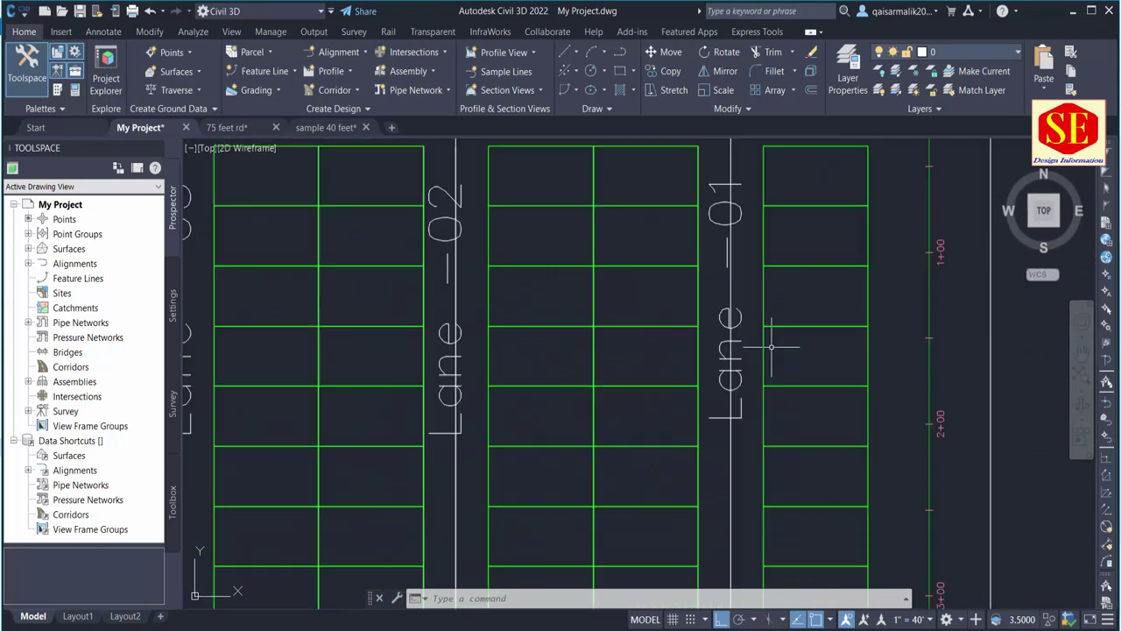
middle_click_drag(759, 204, 734, 447)
scroll(705, 331, "up", 3)
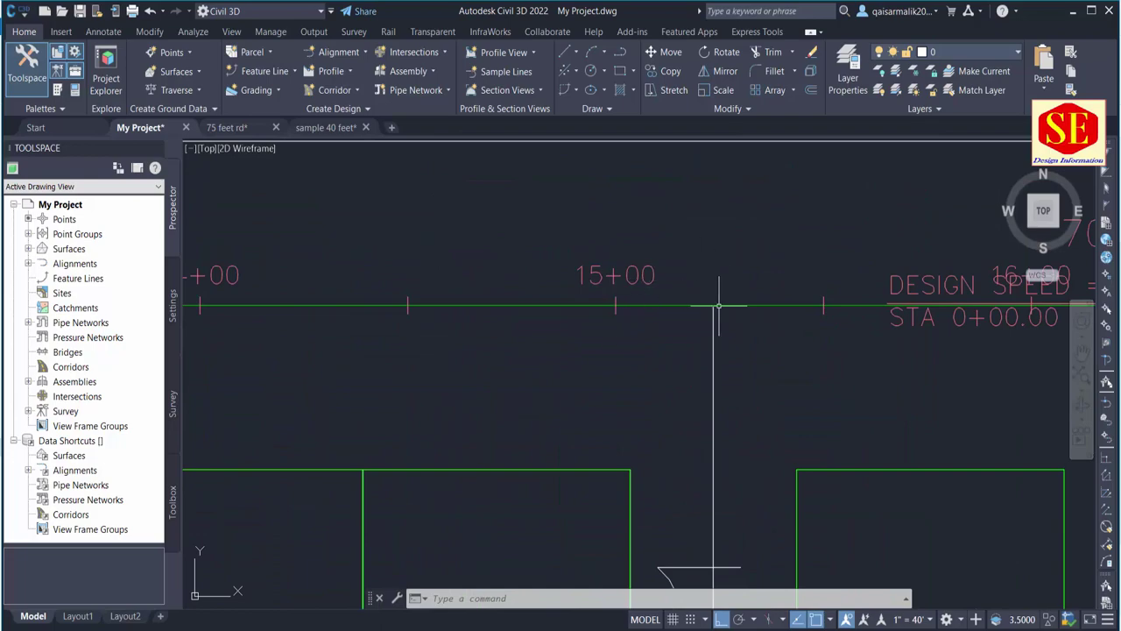
scroll(718, 306, "down", 3)
scroll(771, 241, "down", 2)
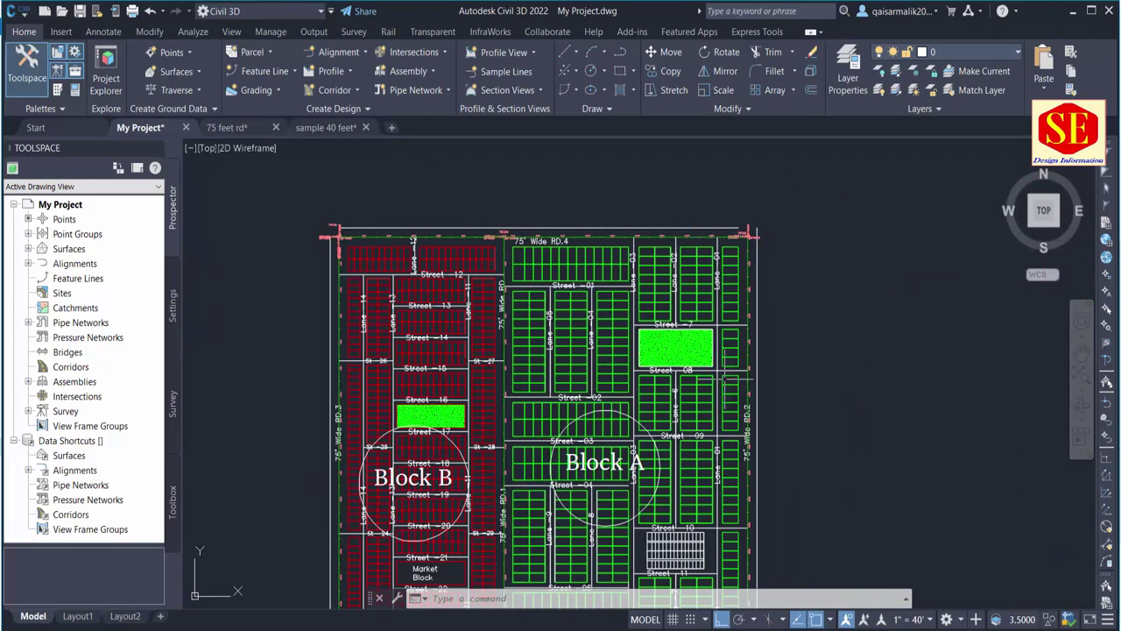
middle_click_drag(746, 433, 746, 208)
scroll(727, 530, "up", 3)
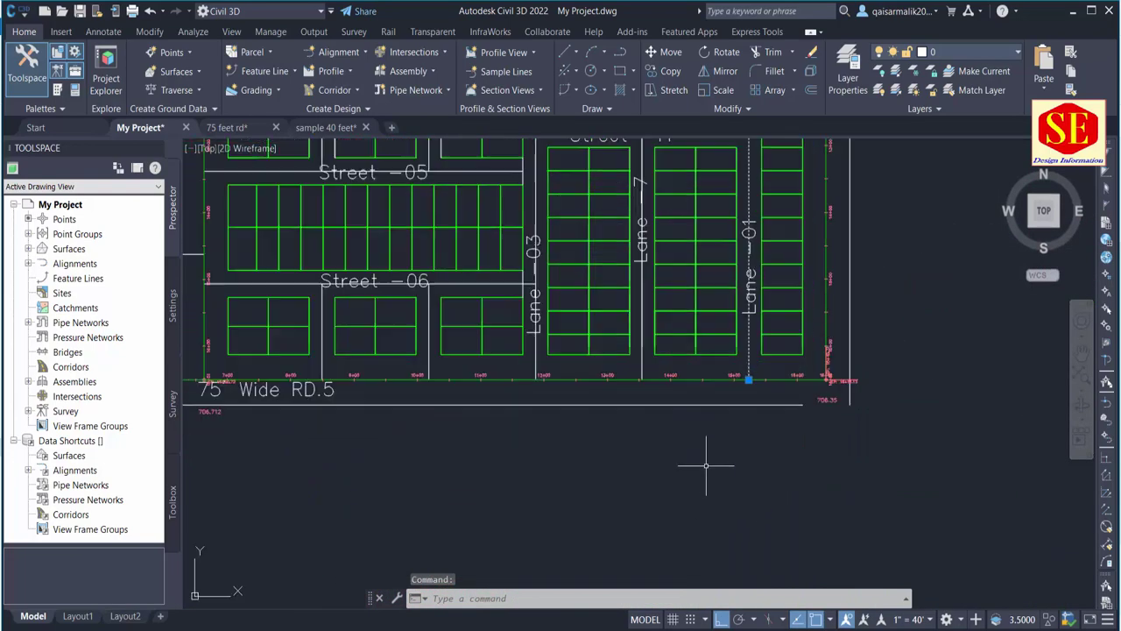
scroll(809, 295, "up", 3)
middle_click_drag(784, 300, 742, 365)
scroll(806, 395, "up", 1)
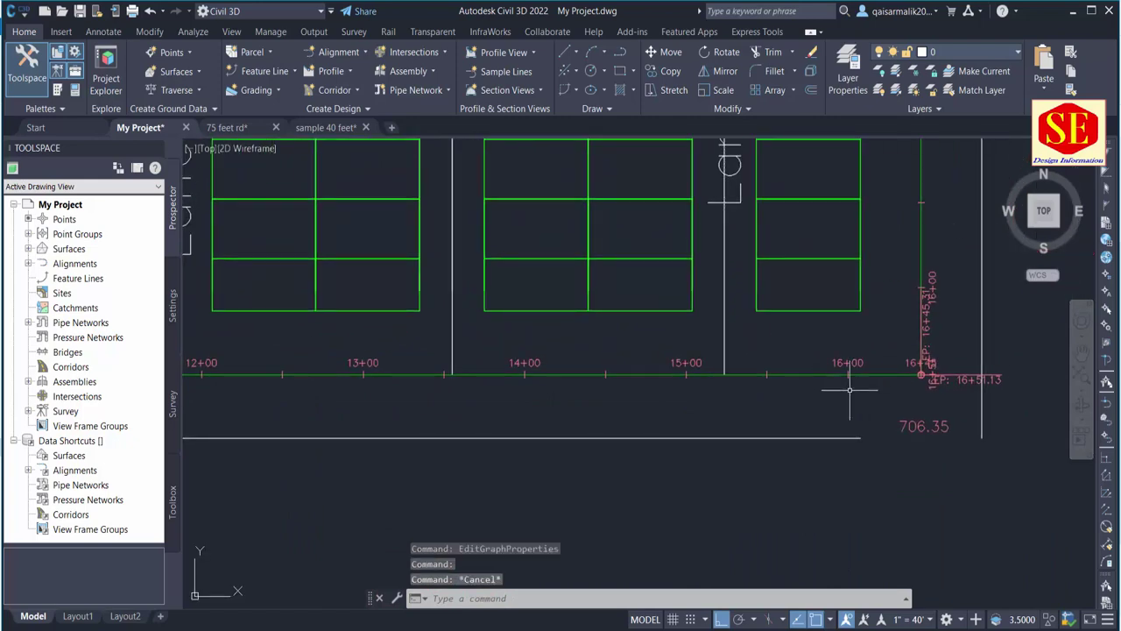
scroll(625, 410, "down", 2)
scroll(743, 404, "up", 2)
scroll(563, 362, "up", 1)
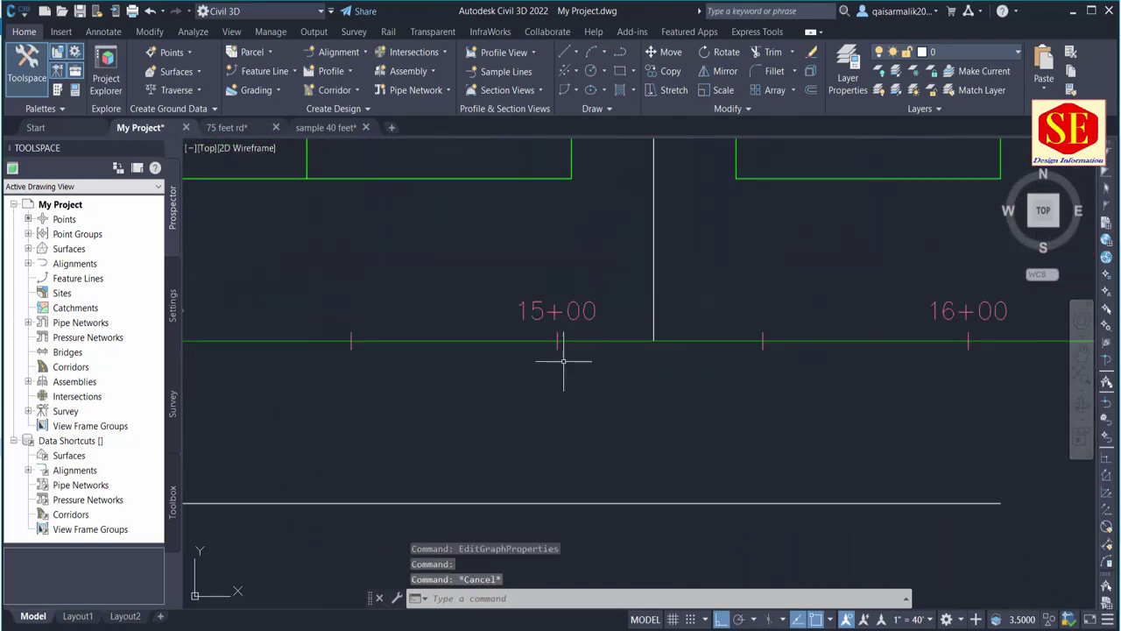
scroll(577, 324, "down", 4)
scroll(664, 314, "down", 1)
middle_click_drag(560, 526, 560, 175)
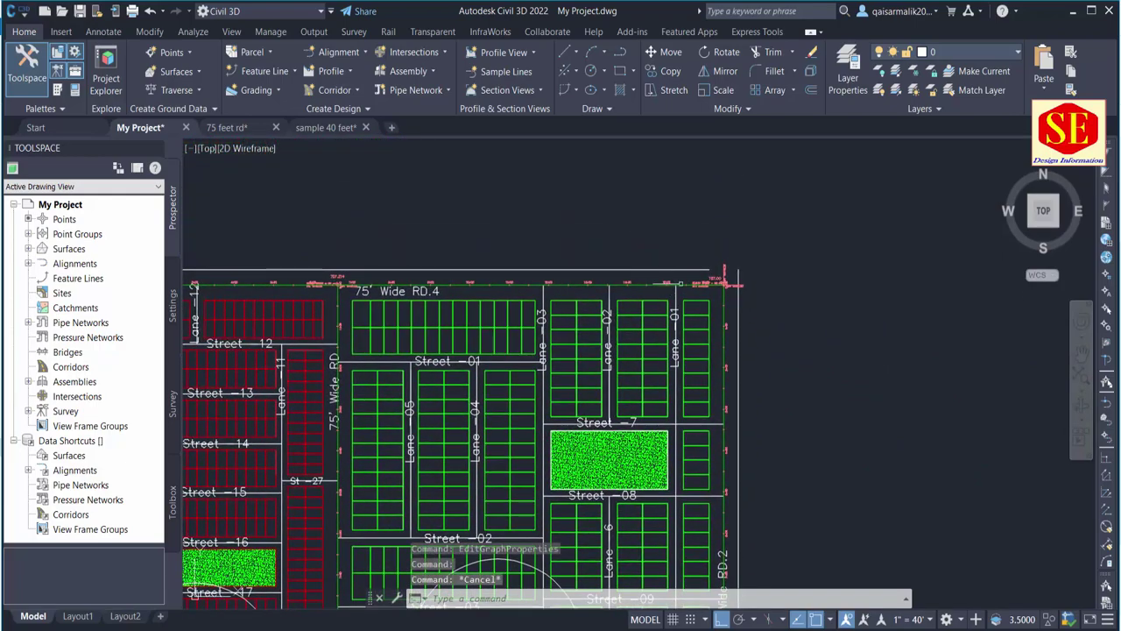
mouse_move(683, 526)
middle_mouse_down()
mouse_move(684, 219)
mouse_move(692, 245)
middle_mouse_up()
middle_click_drag(698, 349, 698, 278)
scroll(698, 279, "up", 5)
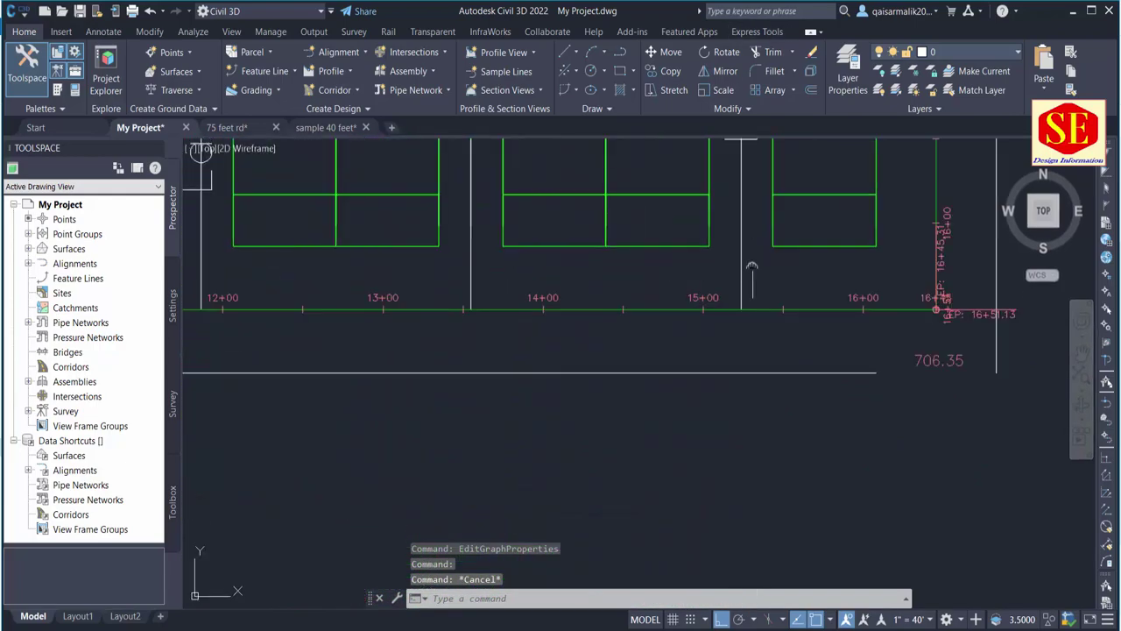
middle_click_drag(746, 230, 733, 404)
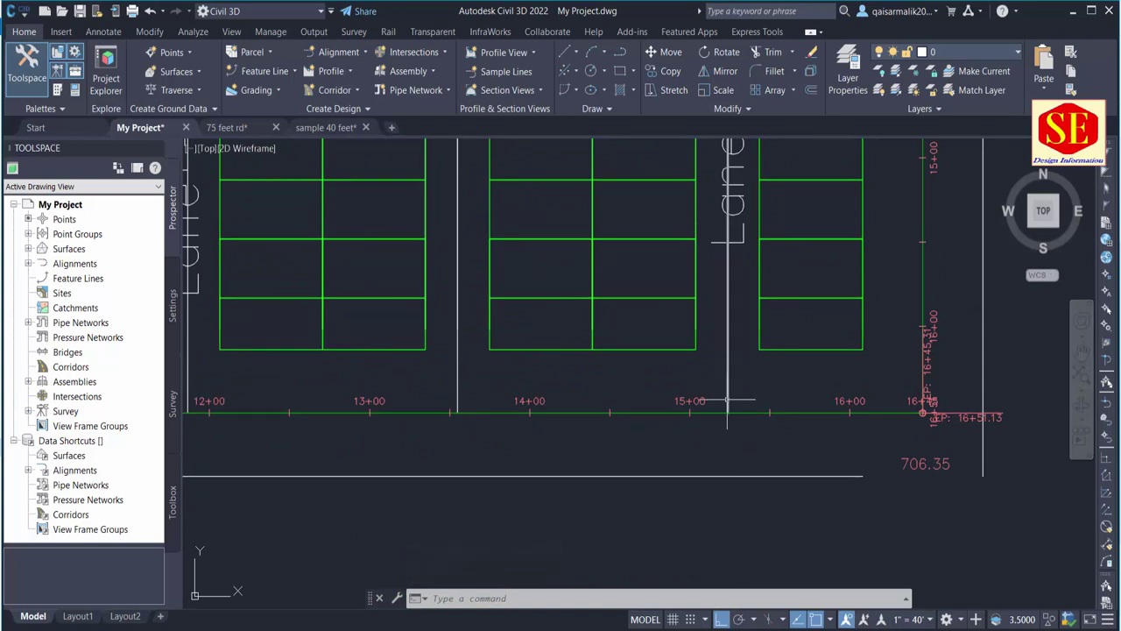
scroll(727, 400, "down", 2)
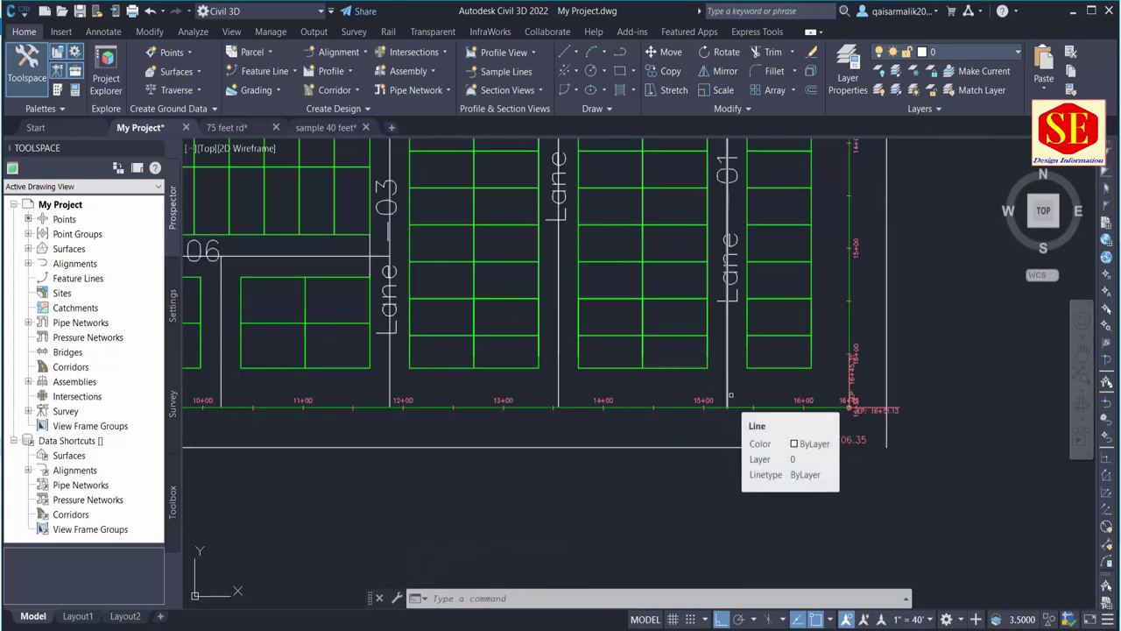
scroll(738, 402, "up", 2)
scroll(738, 401, "down", 1)
scroll(738, 398, "down", 2)
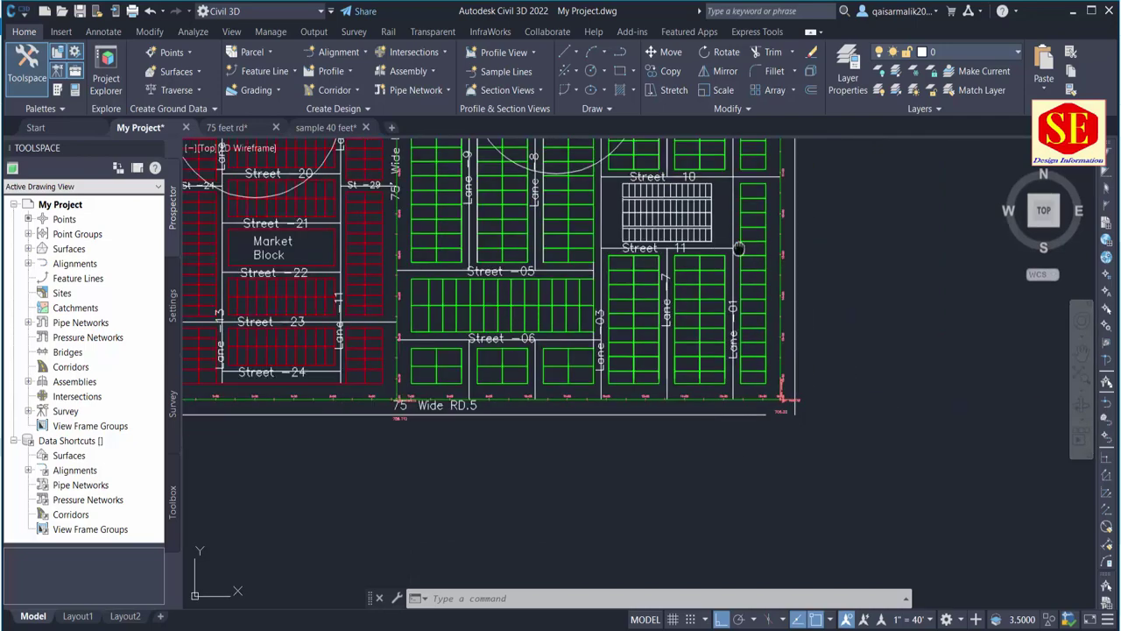
scroll(740, 386, "down", 1)
scroll(739, 350, "up", 2)
scroll(753, 316, "up", 1)
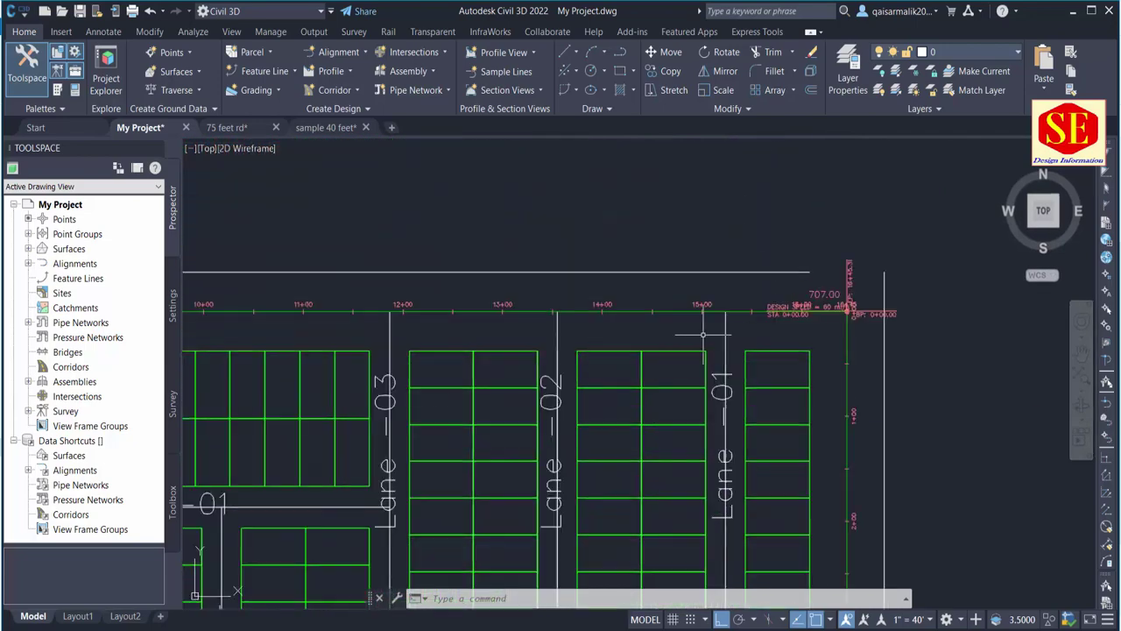
scroll(751, 293, "up", 1)
scroll(733, 286, "up", 1)
On alignment 75 feet 4, add fixed-point station/offset labels at stations 15+23.52 and 13+54.95.
type("i")
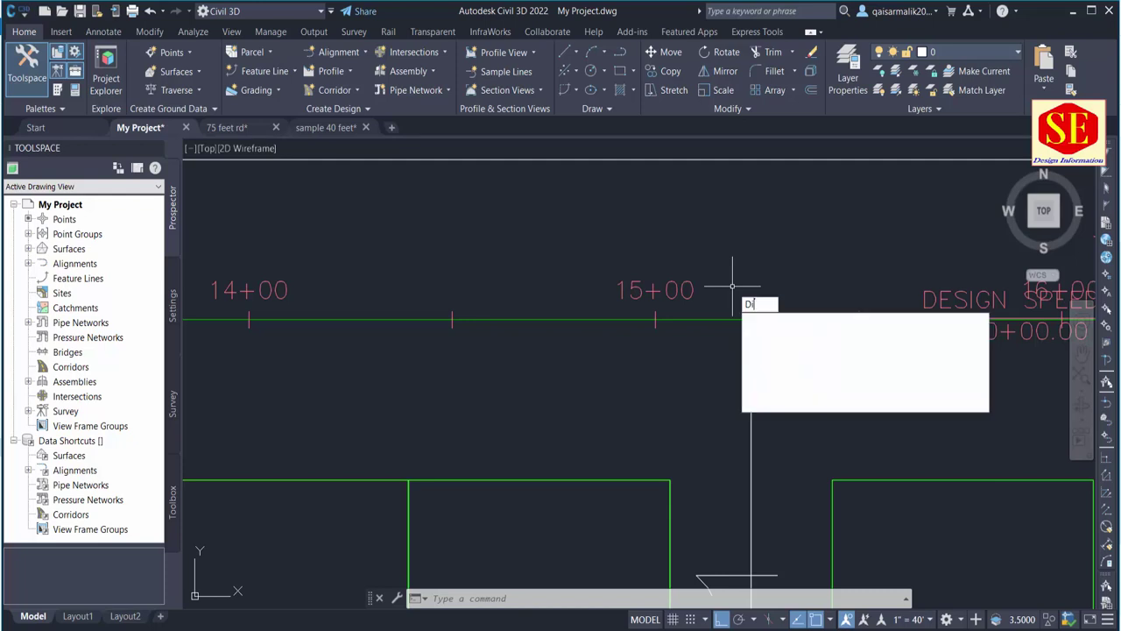
type("st")
key("Return")
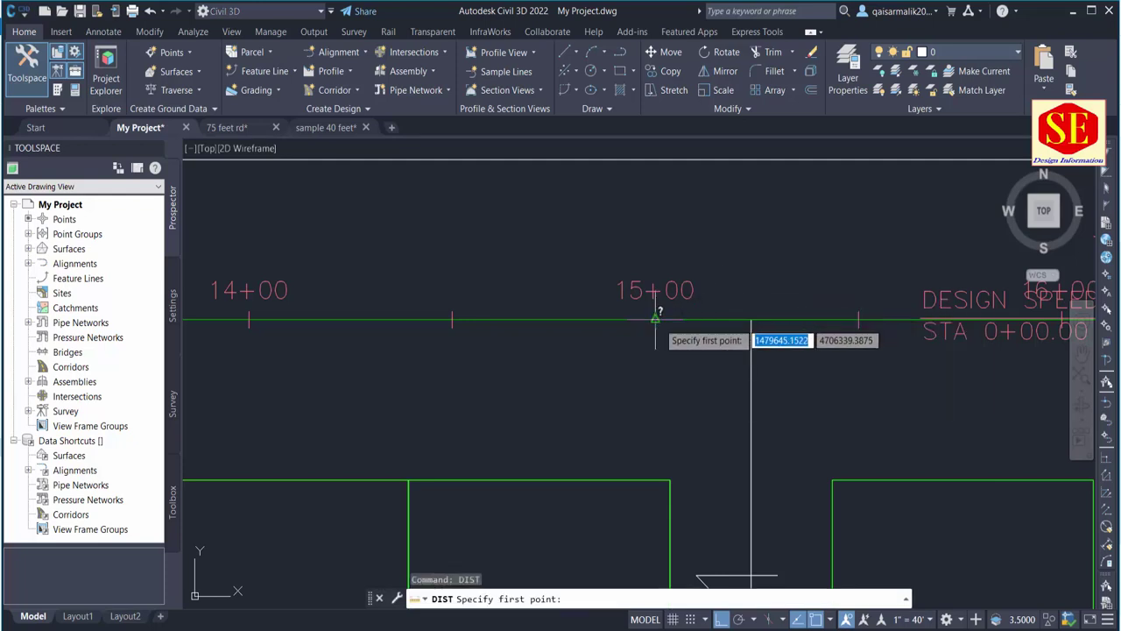
key("Escape")
scroll(701, 302, "down", 4)
left_click(640, 320)
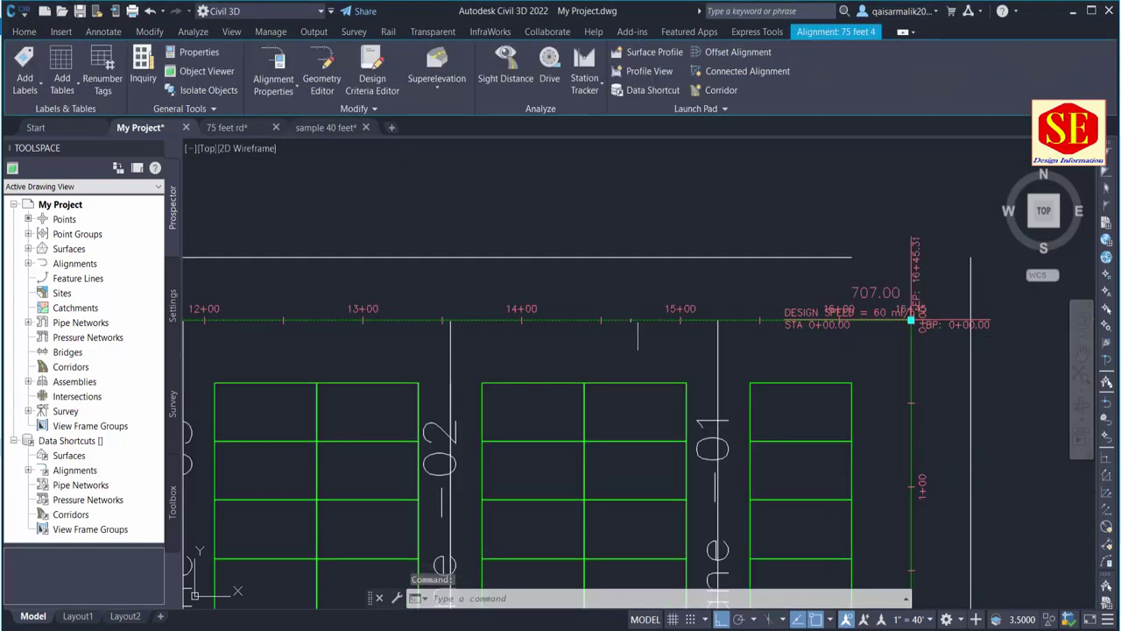
left_click(28, 93)
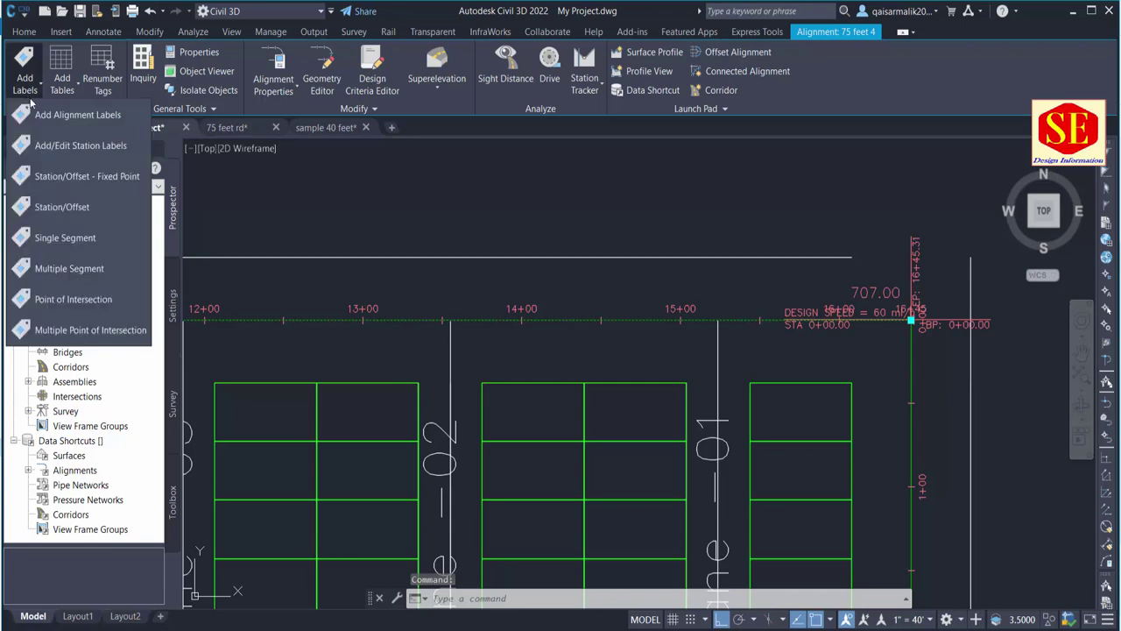
left_click(58, 182)
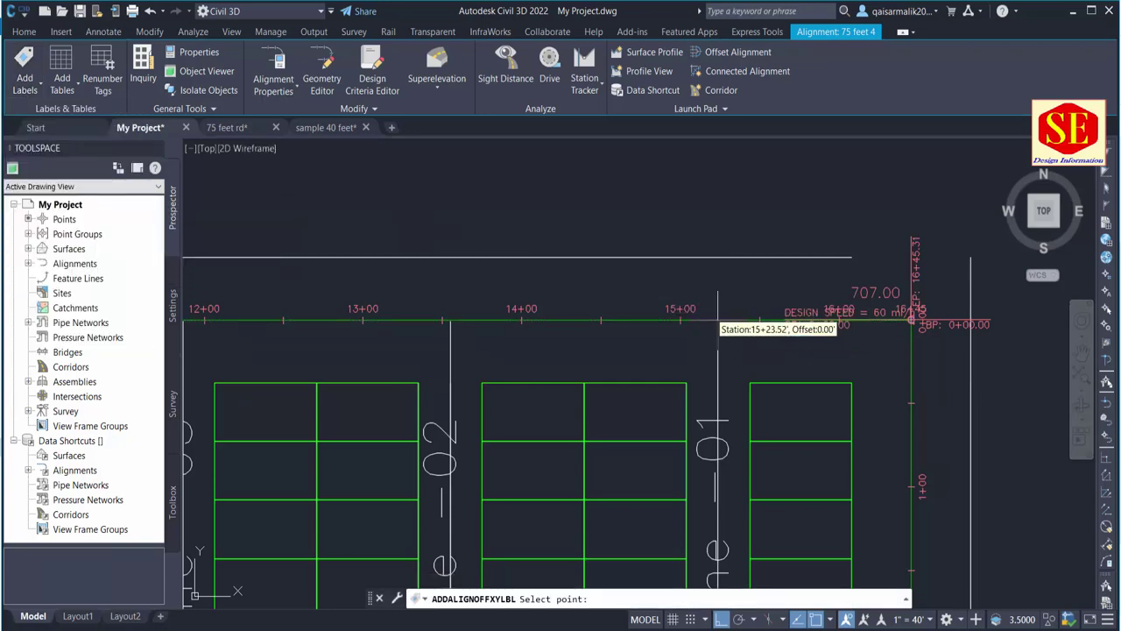
left_click(717, 321)
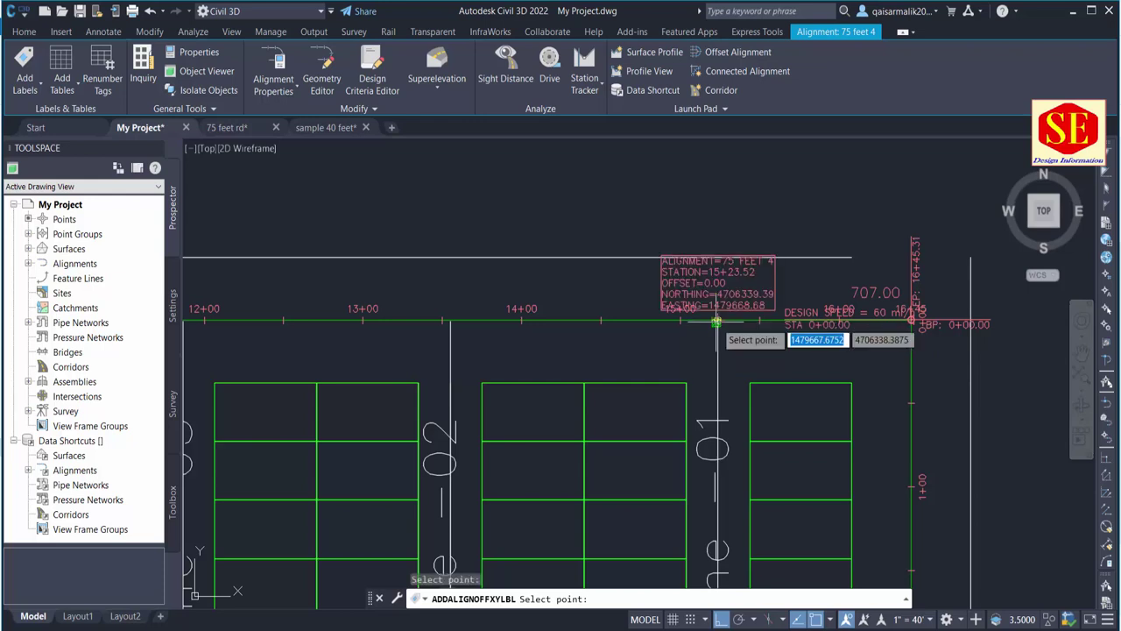
left_click(450, 320)
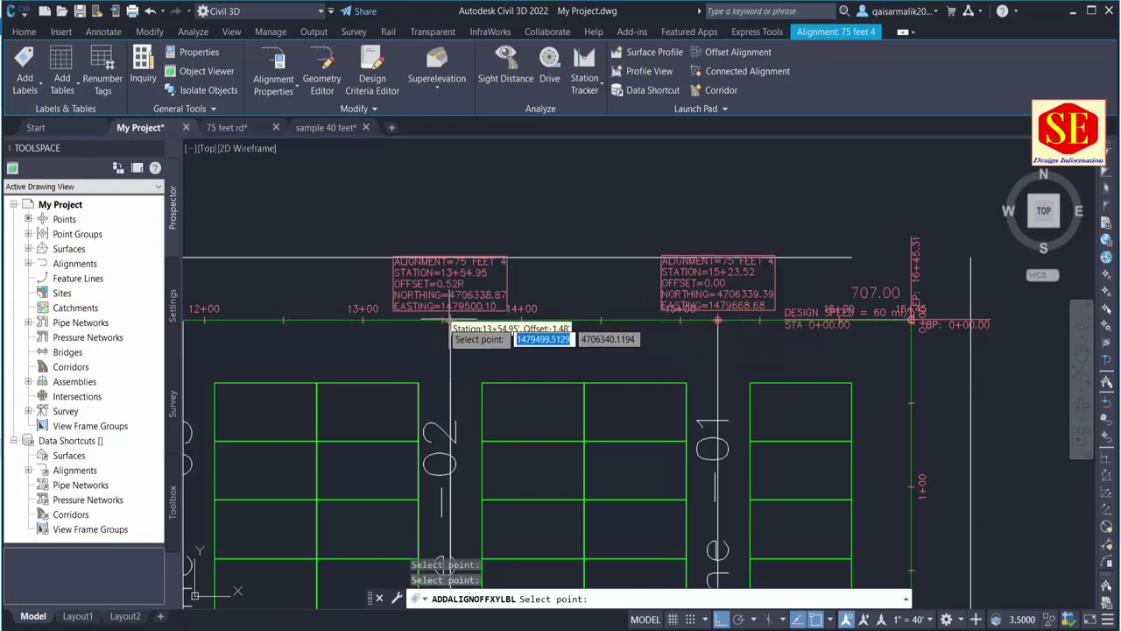
Add labels at stations 11+86.38 and 3+05.66 on 75 feet 4, then end labelling.
middle_click_drag(400, 324, 735, 310)
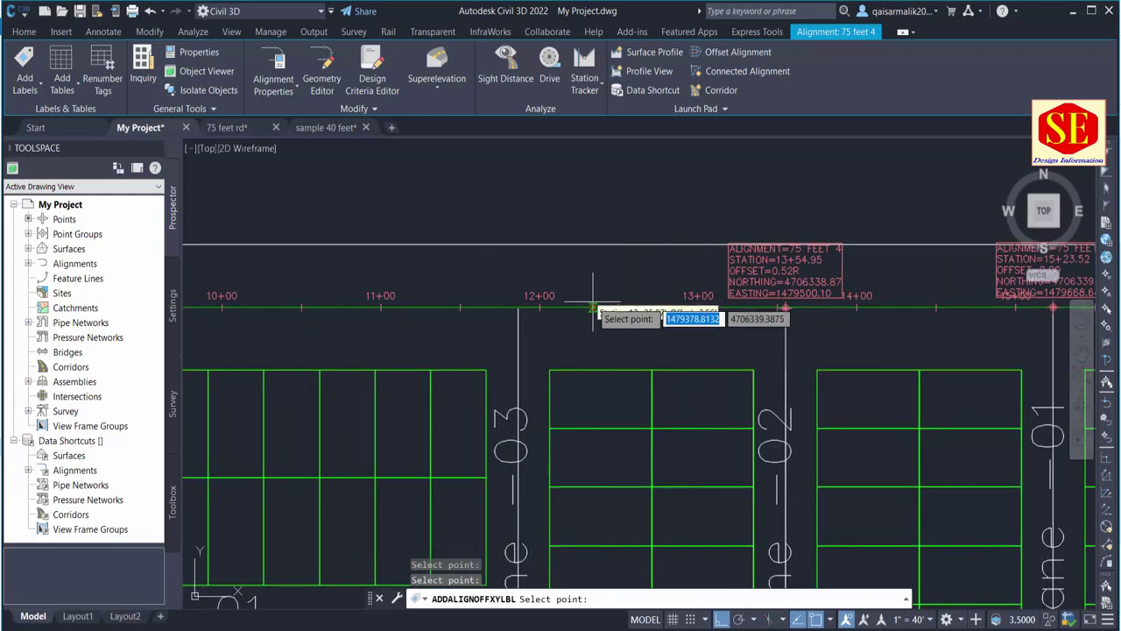
left_click(518, 308)
middle_click_drag(453, 310, 828, 295)
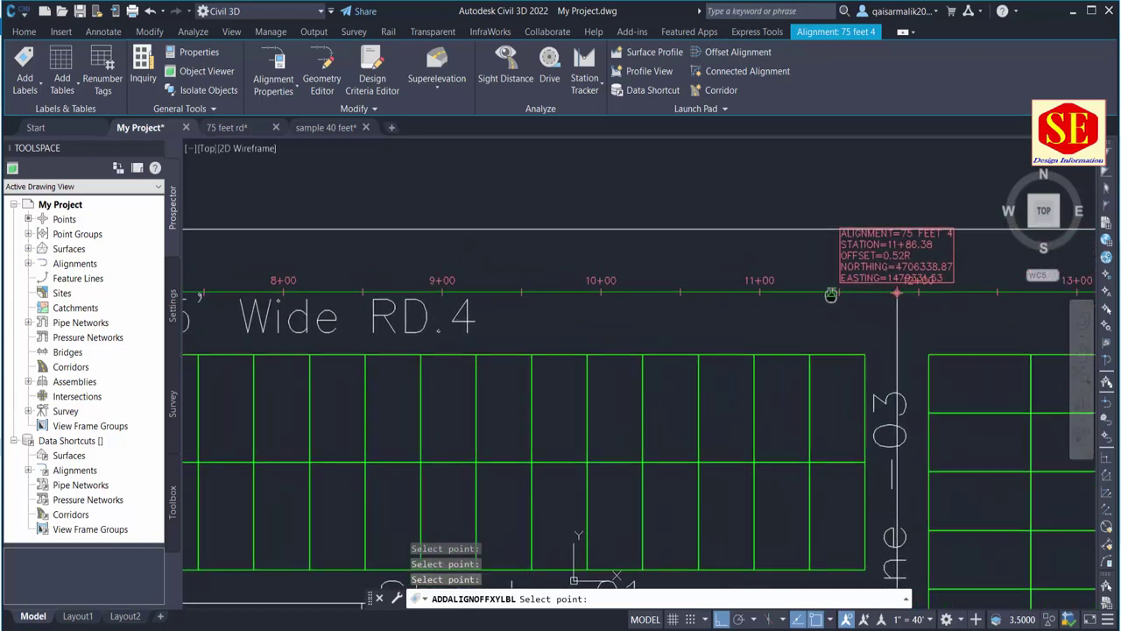
middle_click_drag(405, 308, 853, 289)
middle_click_drag(606, 296, 862, 297)
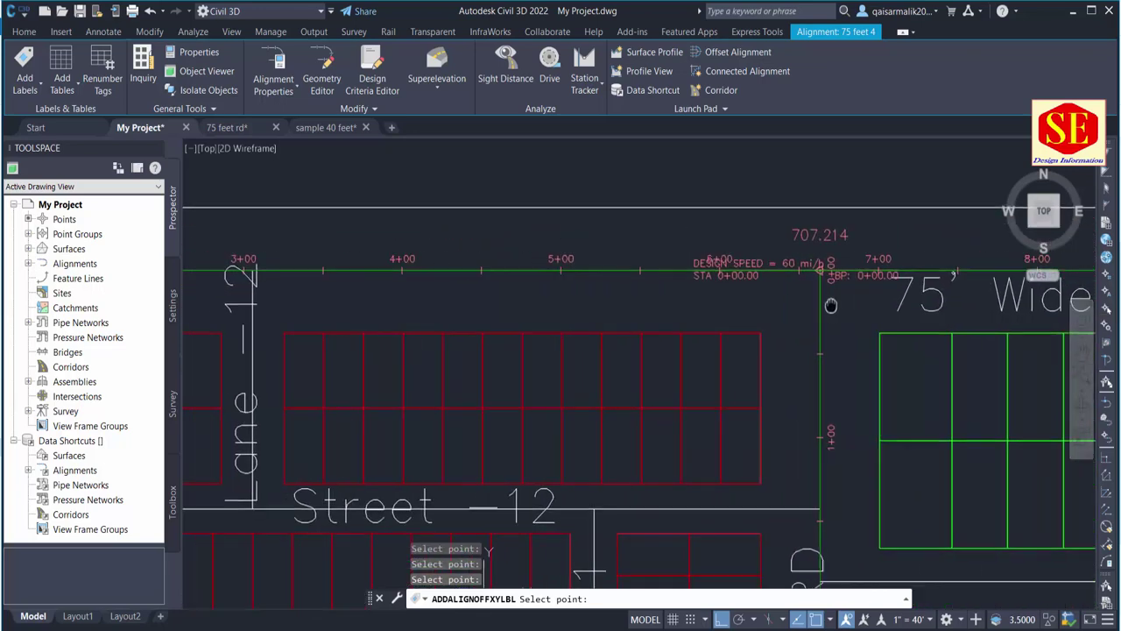
middle_click_drag(606, 296, 848, 301)
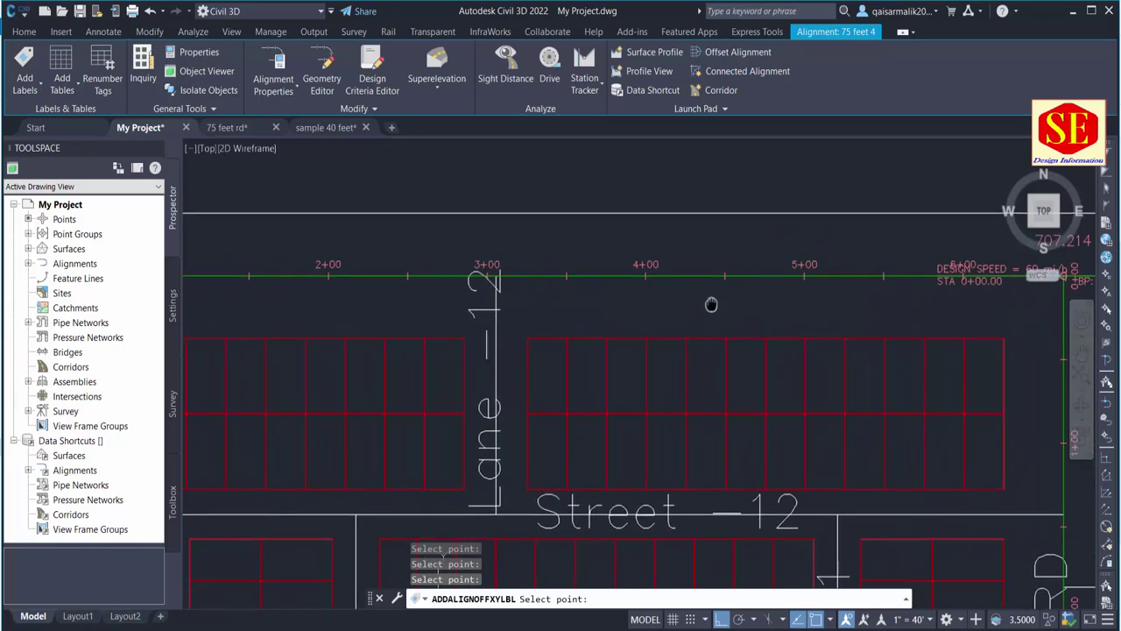
scroll(495, 277, "up", 2)
scroll(495, 276, "up", 2)
left_click(496, 276)
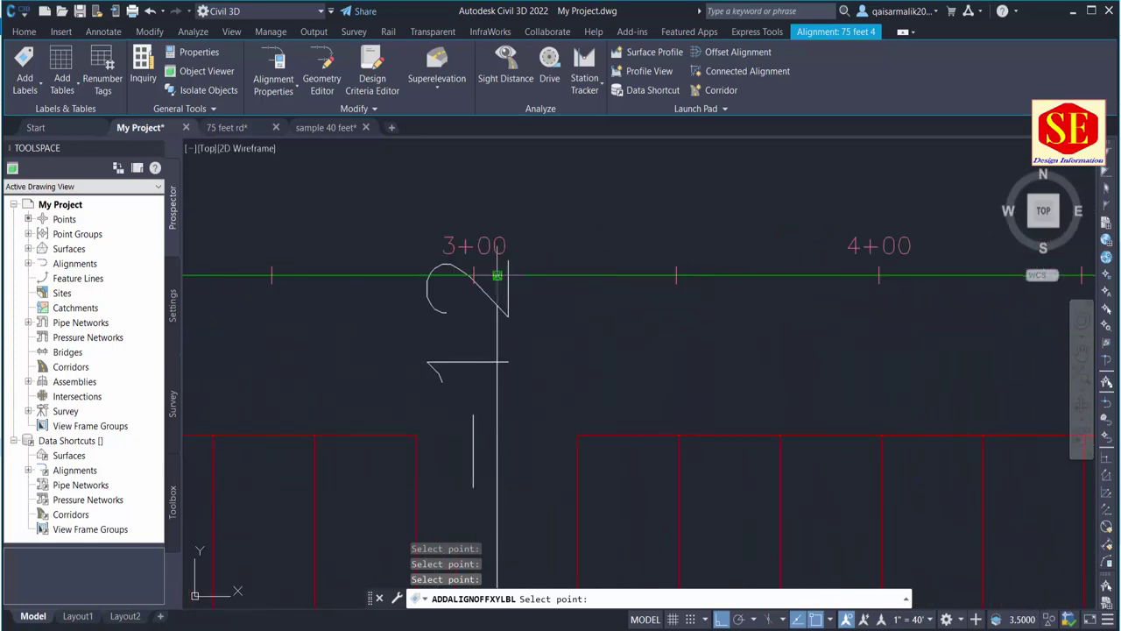
middle_click_drag(608, 351, 1060, 351)
scroll(576, 350, "down", 2)
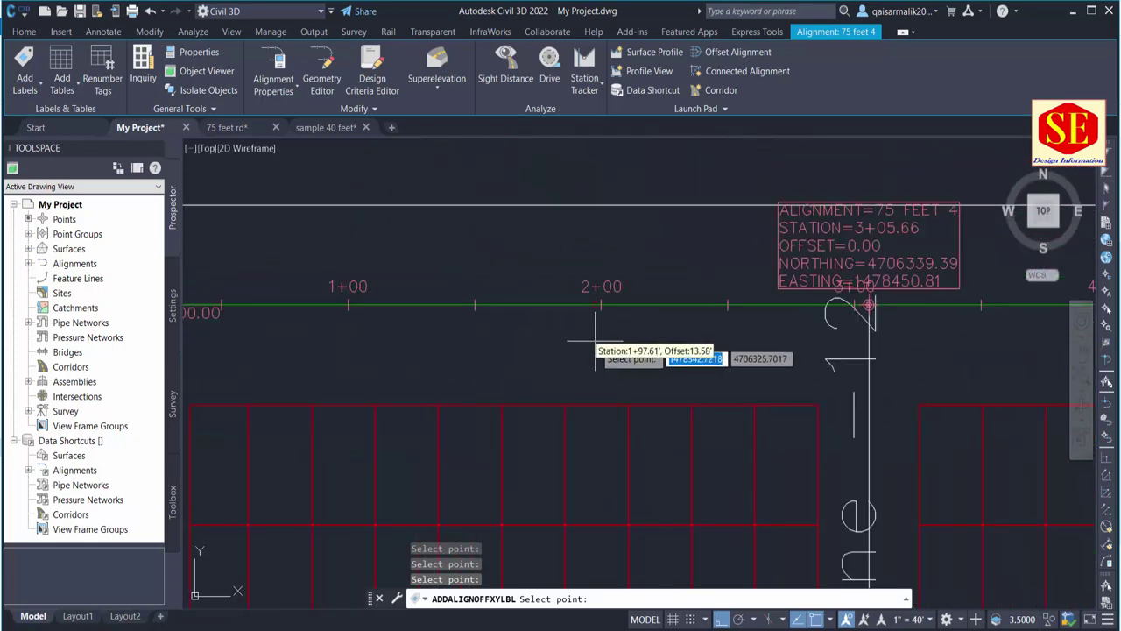
scroll(576, 351, "down", 2)
middle_click_drag(445, 361, 484, 361)
scroll(508, 333, "down", 2)
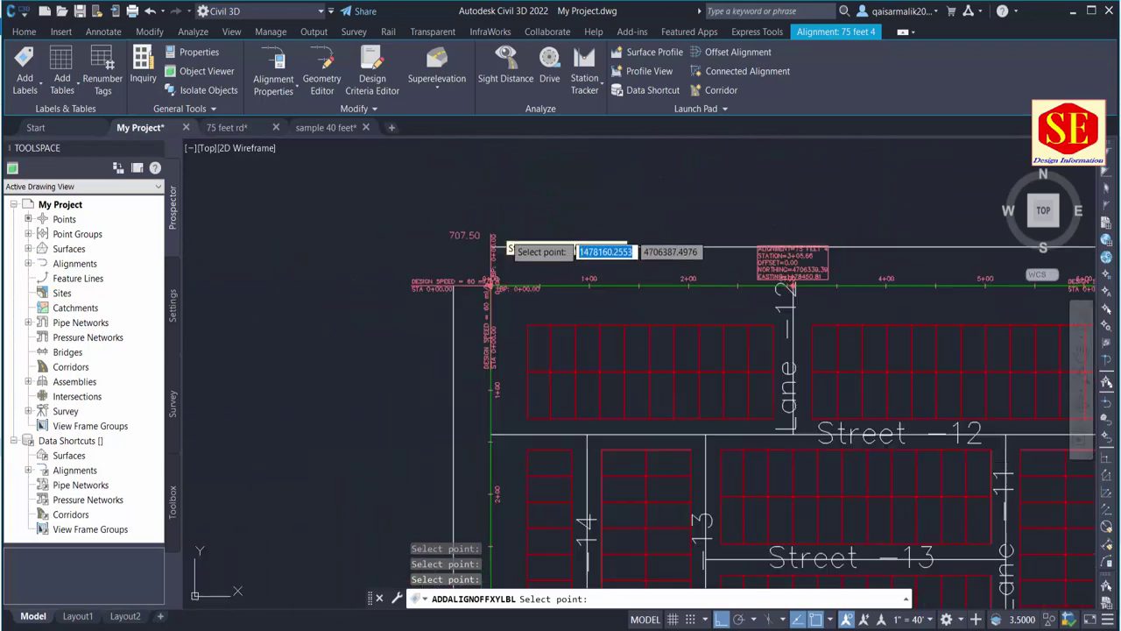
scroll(456, 368, "down", 3)
key("Escape")
scroll(472, 299, "up", 3)
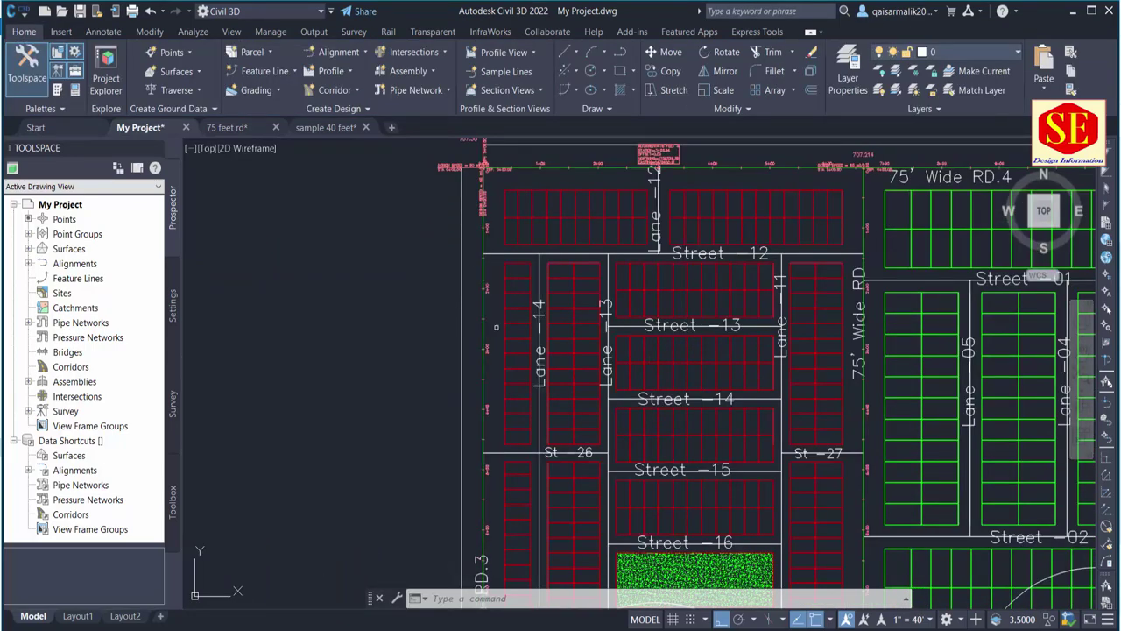
middle_click_drag(496, 327, 524, 210)
On alignment 75 feet 3, place a fixed-point station/offset label at the first street crossing.
left_click(506, 228)
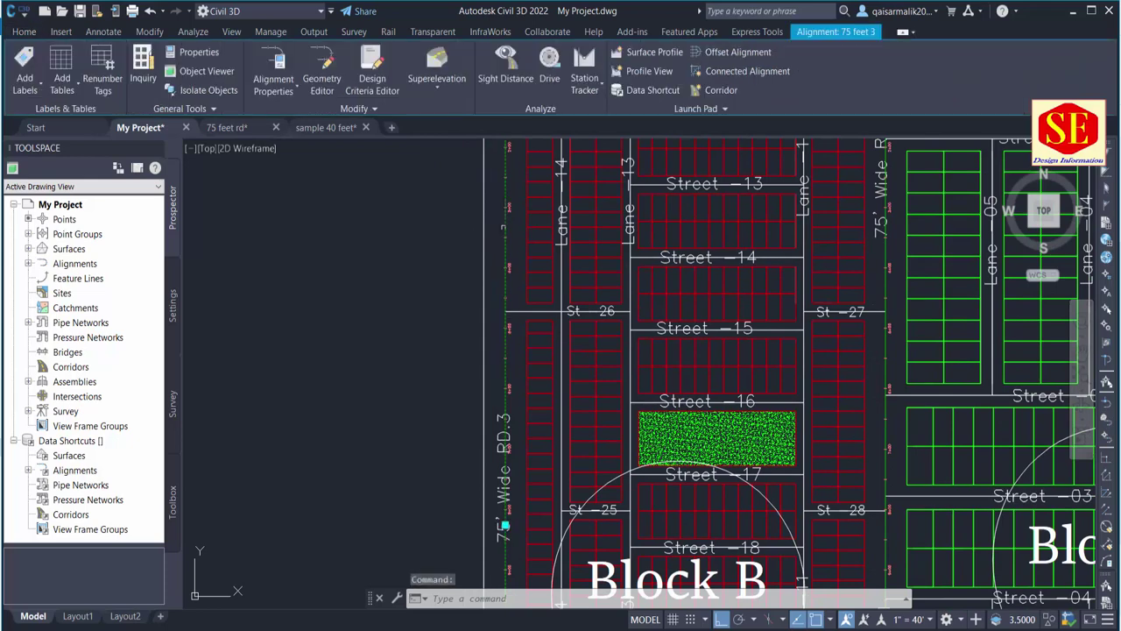
left_click(43, 96)
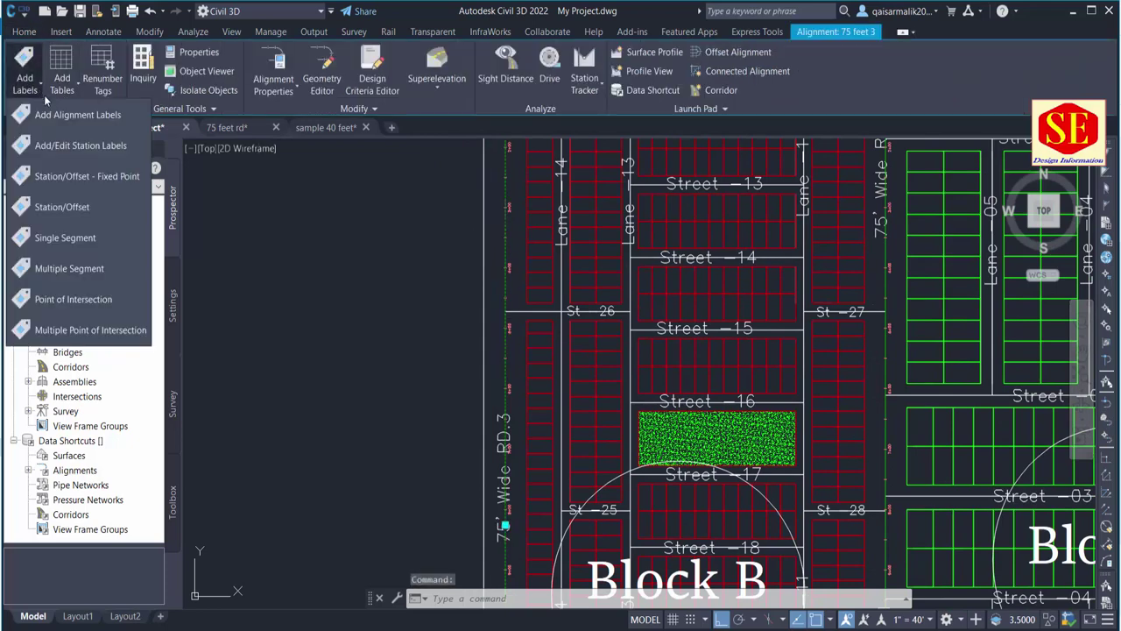
left_click(77, 178)
scroll(477, 281, "up", 3)
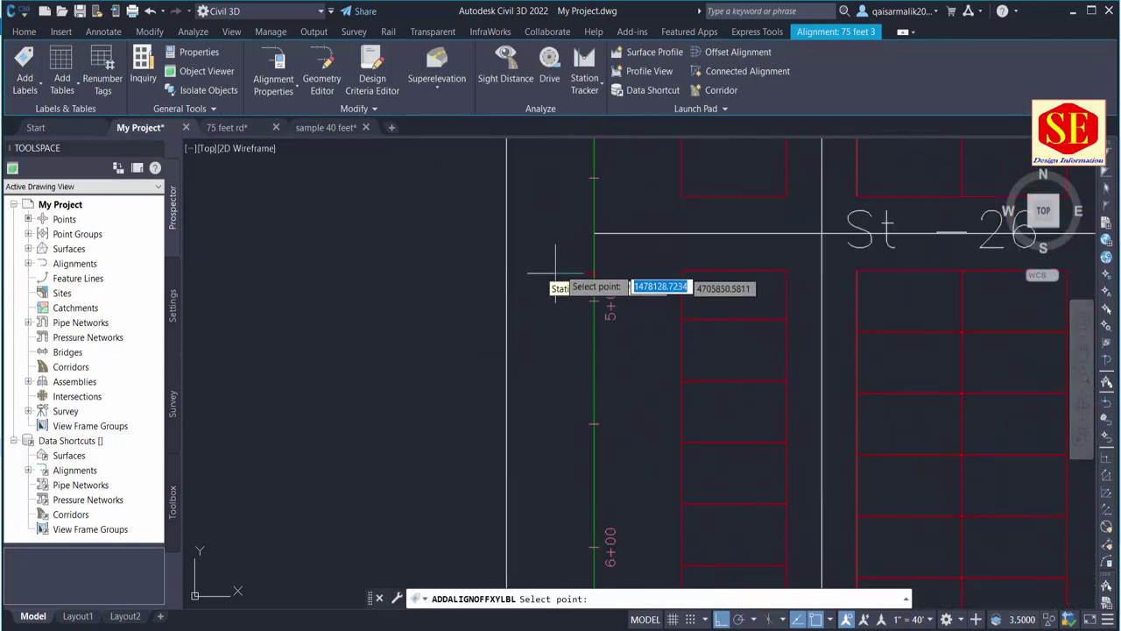
left_click(595, 230)
Label the St-24 and Street 23 crossings on 75 feet 3, then end labelling and deselect.
scroll(529, 379, "down", 3)
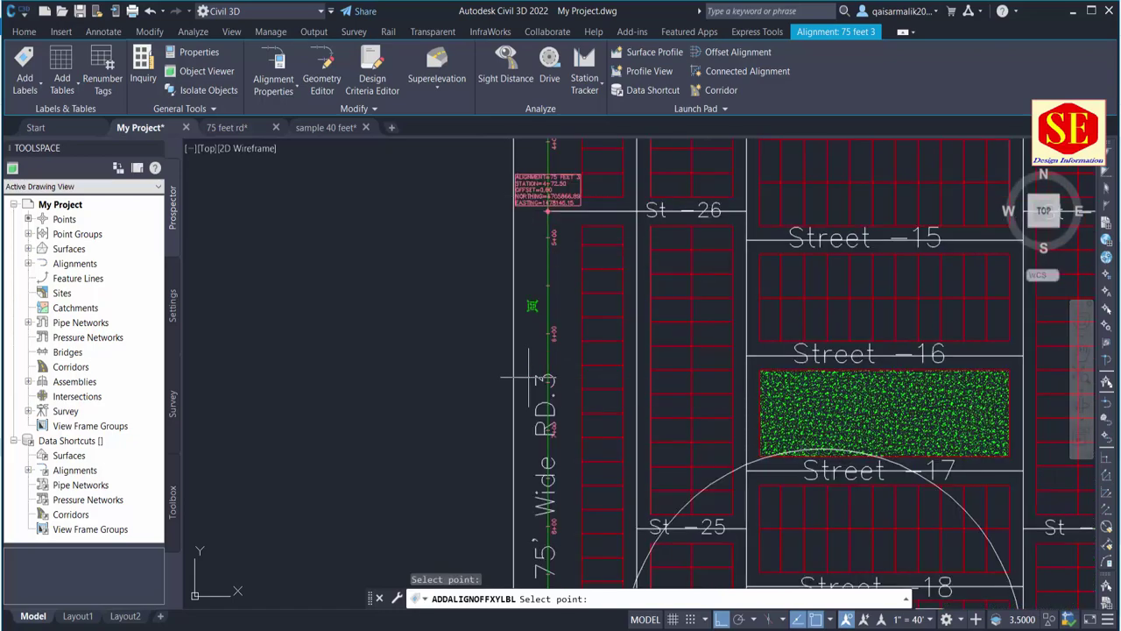
middle_click_drag(529, 378, 499, 91)
middle_click_drag(542, 330, 604, 172)
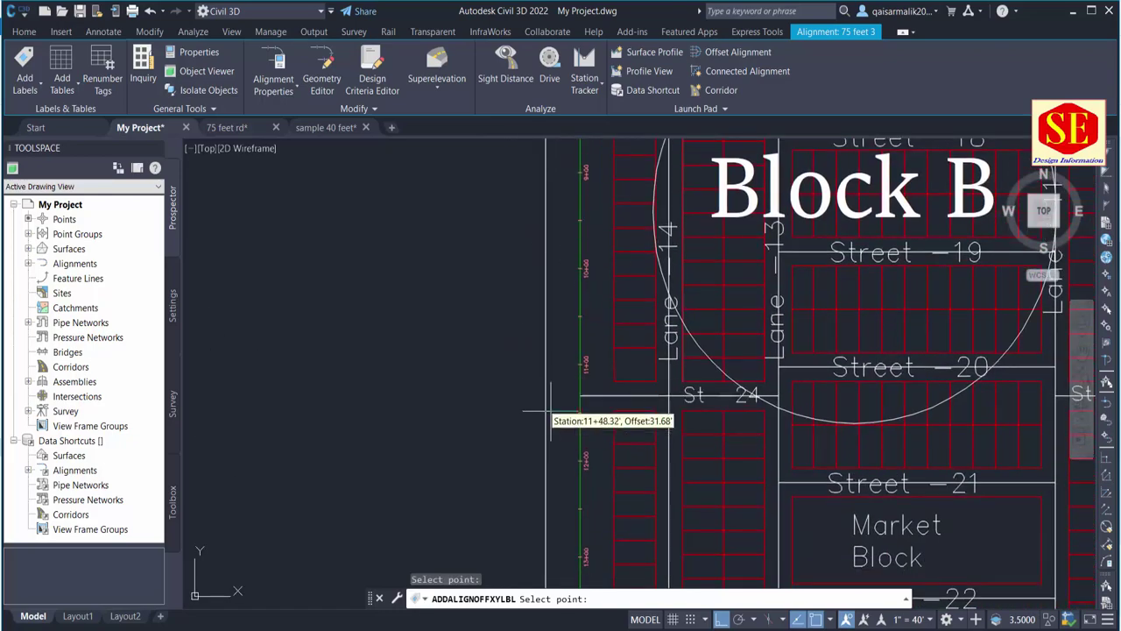
scroll(552, 411, "up", 2)
left_click(531, 346)
scroll(505, 265, "down", 4)
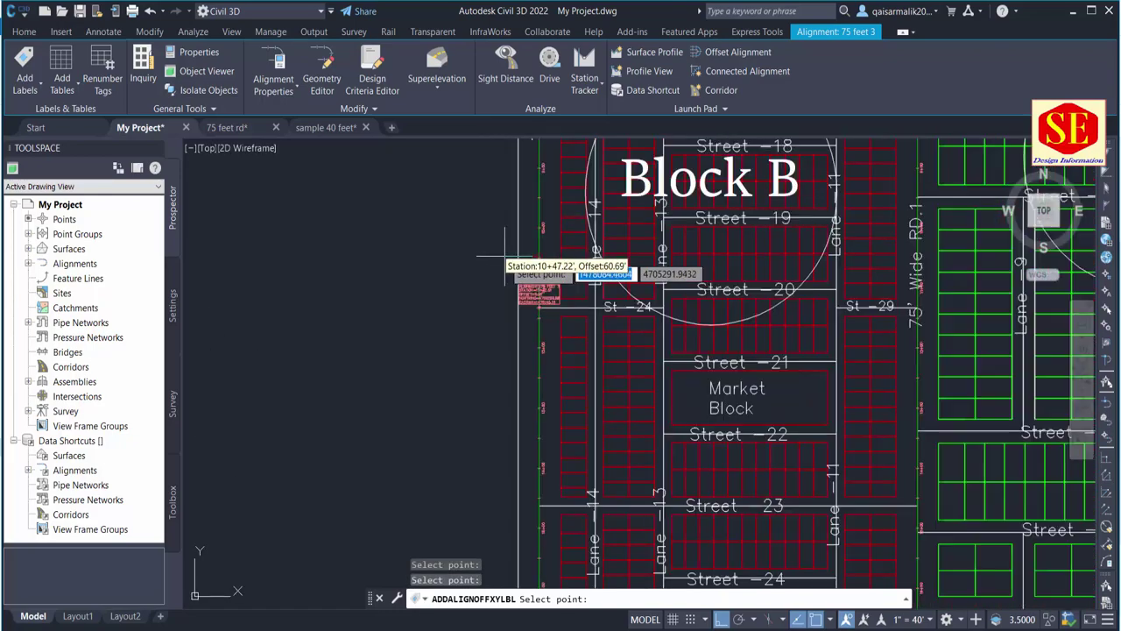
scroll(538, 508, "up", 2)
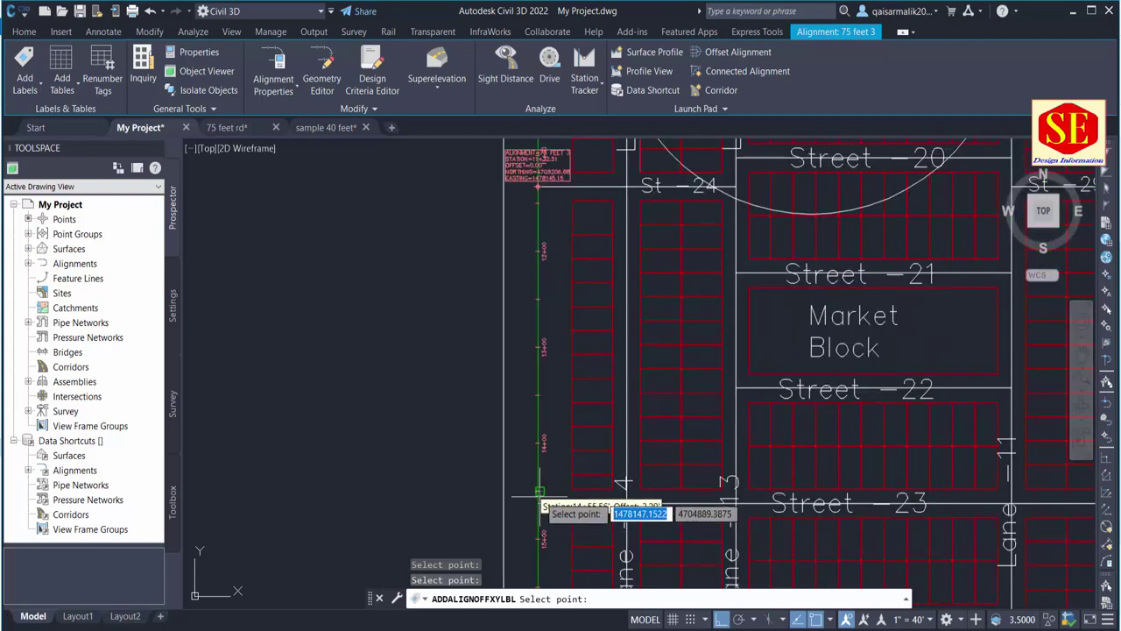
left_click(538, 487)
mouse_move(538, 490)
middle_mouse_down()
mouse_move(558, 296)
mouse_move(434, 277)
middle_mouse_up()
key("Escape")
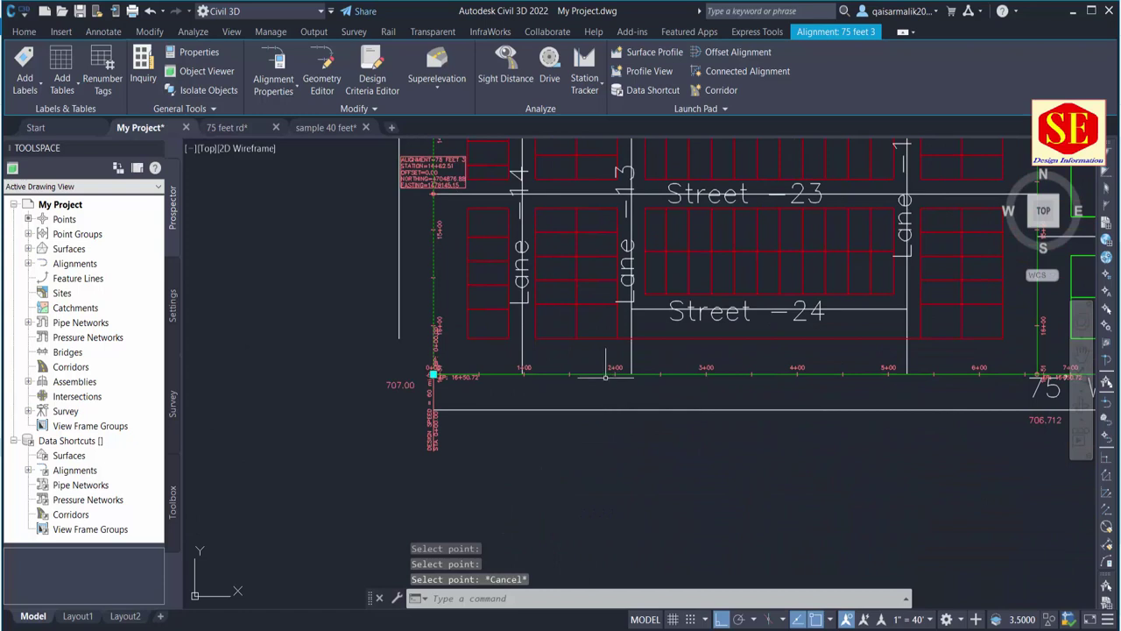
key("Escape")
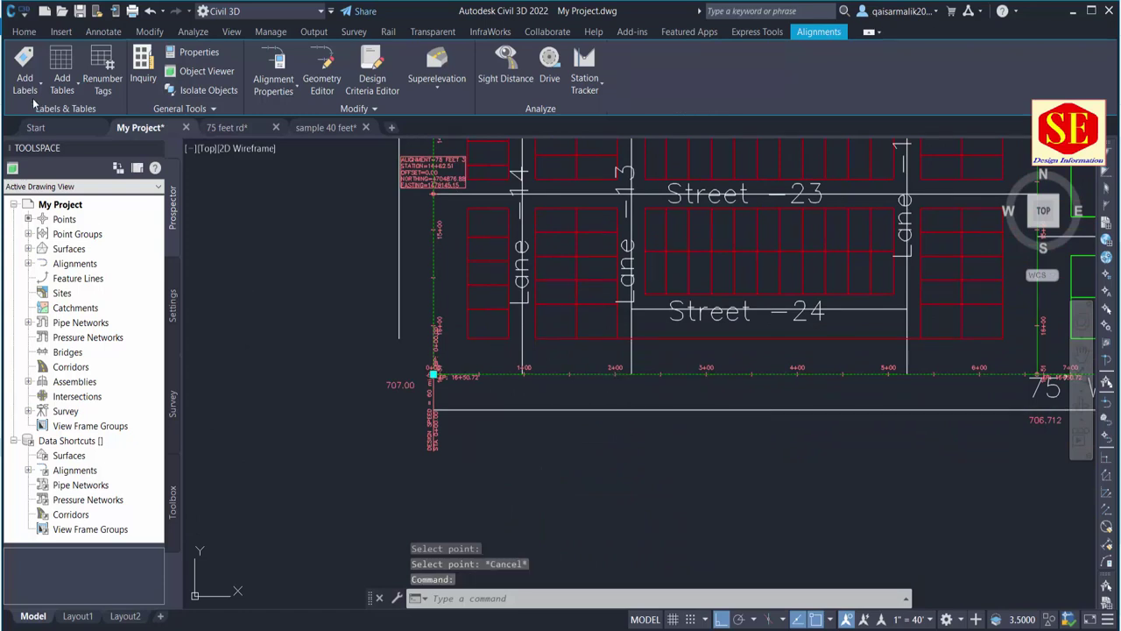
Label 75' Wide RD.5 crossings at stations 0+97.50, 2+17.50 and 5+20.66.
left_click(23, 90)
left_click(72, 175)
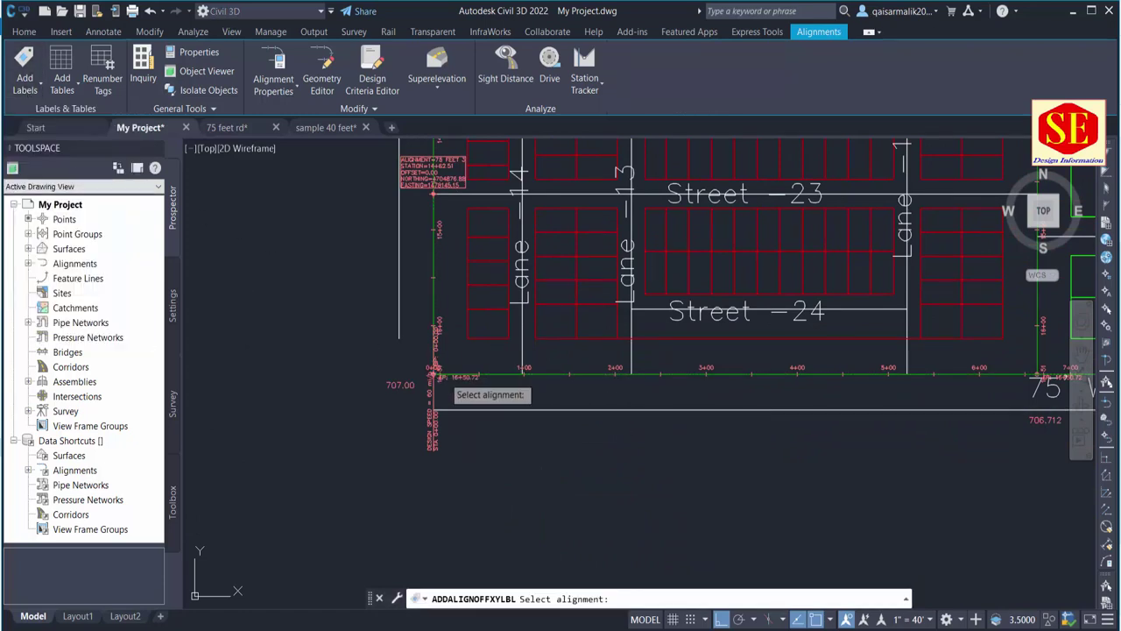
scroll(457, 377, "up", 5)
middle_click_drag(613, 385, 506, 392)
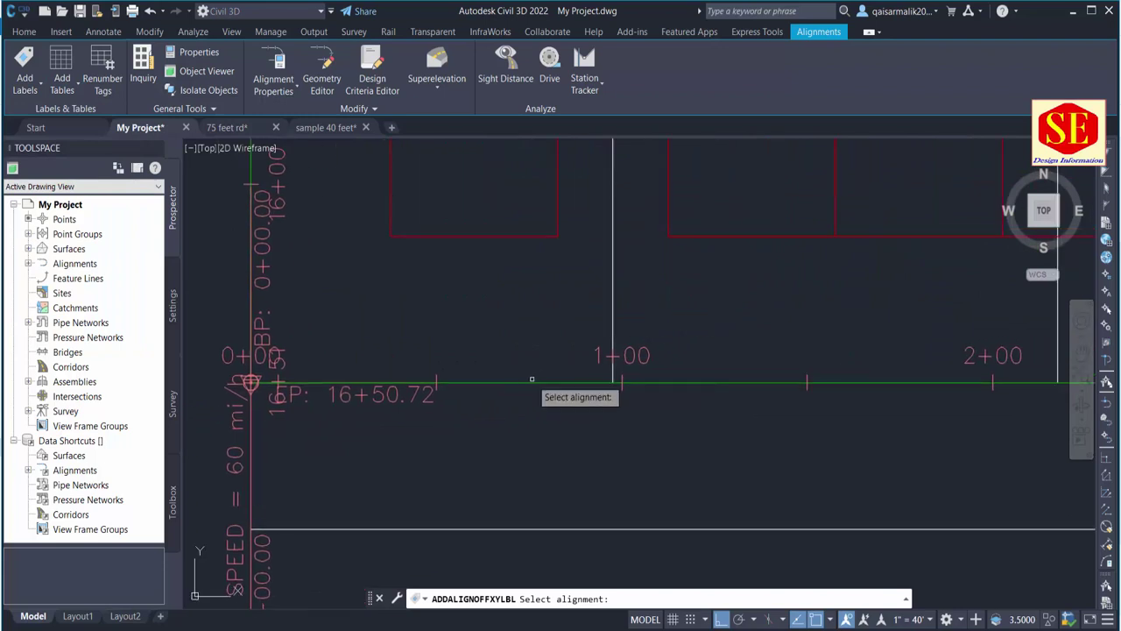
left_click(615, 383)
scroll(605, 383, "up", 2)
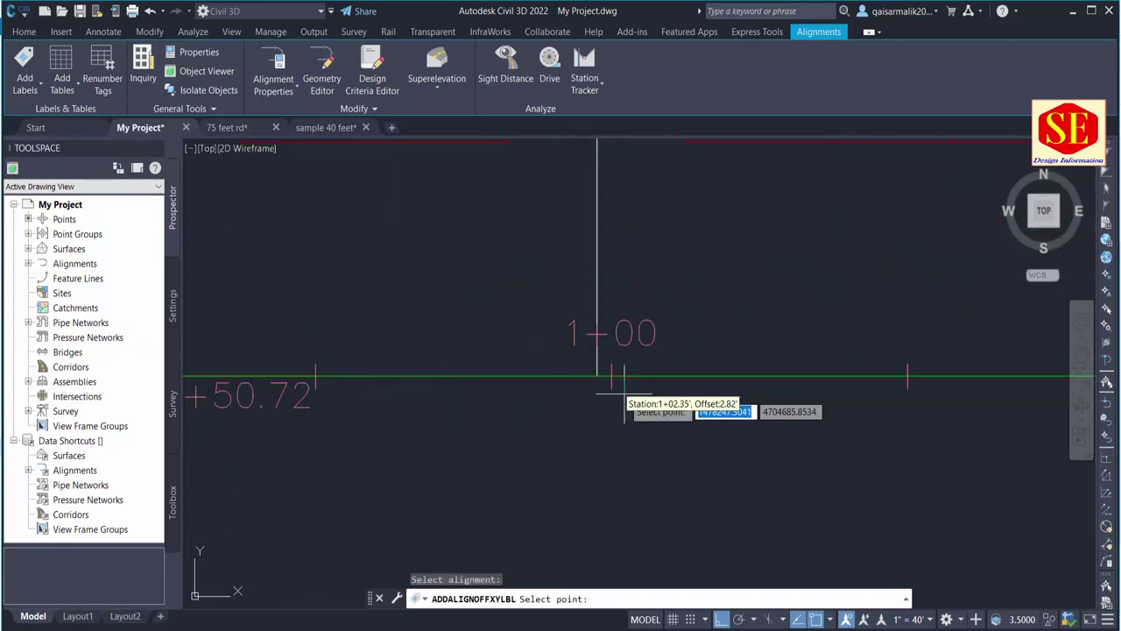
left_click(596, 377)
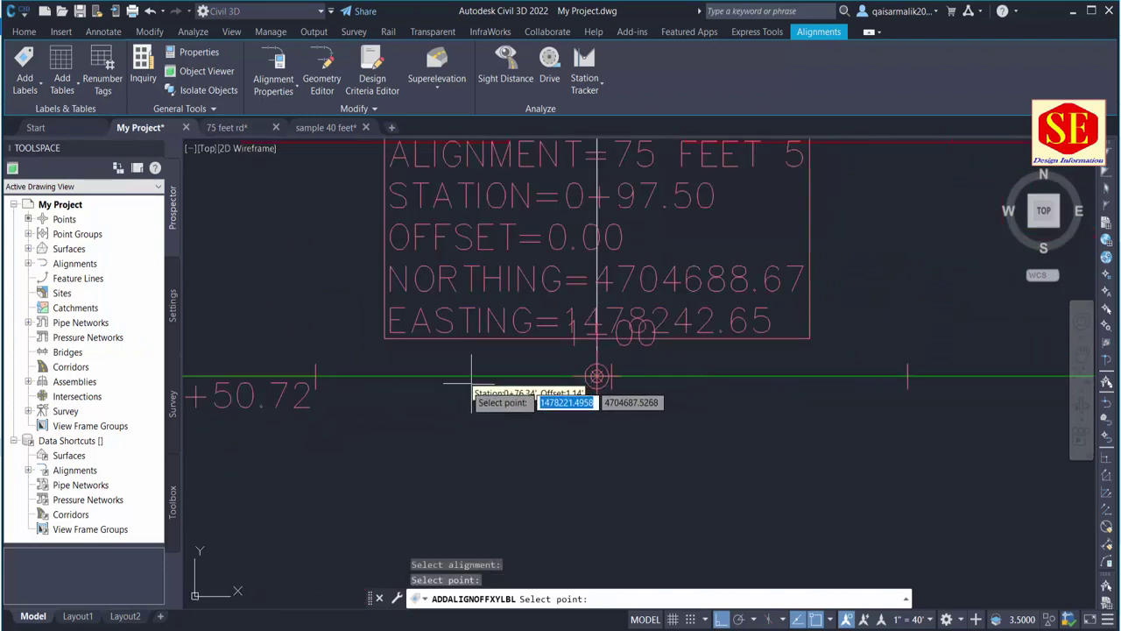
scroll(601, 376, "down", 5)
scroll(628, 396, "up", 3)
scroll(627, 396, "up", 1)
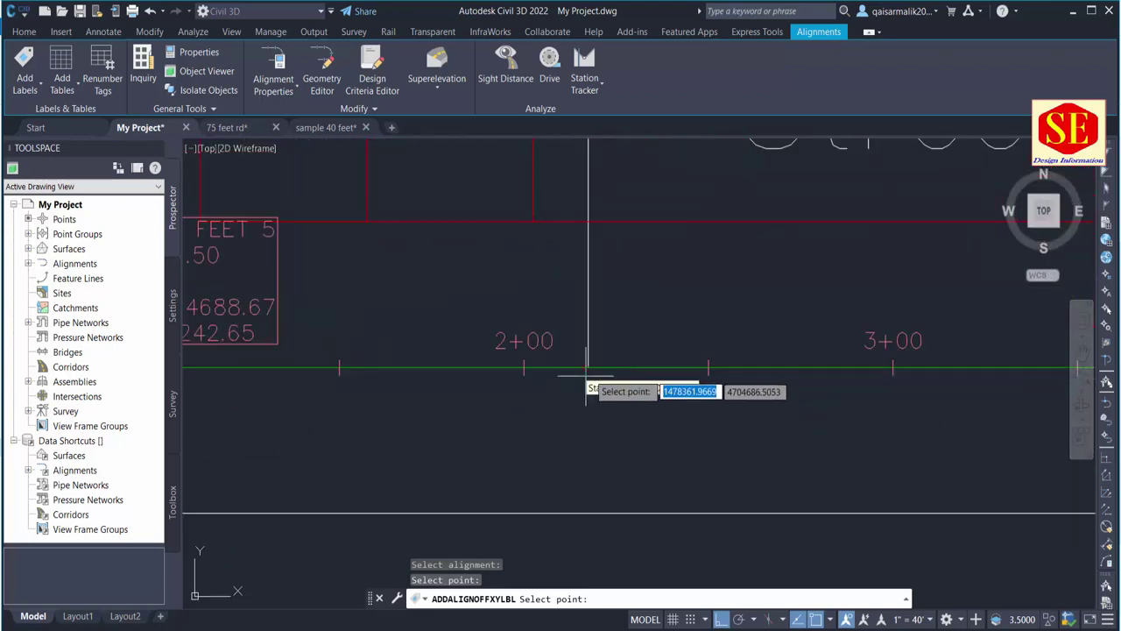
left_click(600, 379)
scroll(473, 438, "down", 3)
middle_click_drag(902, 429, 770, 435)
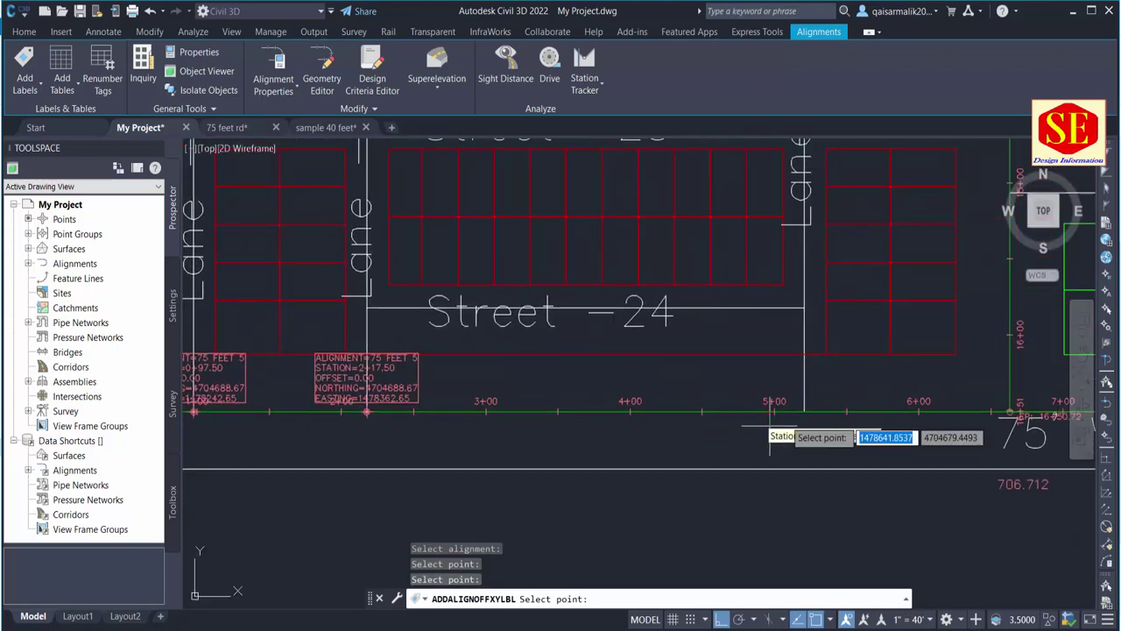
left_click(804, 411)
Label the remaining RD.5 crossings at 8+49.23, 10+17.81, 11+86.38 and 13+54.95, then finish.
middle_click_drag(893, 411, 517, 408)
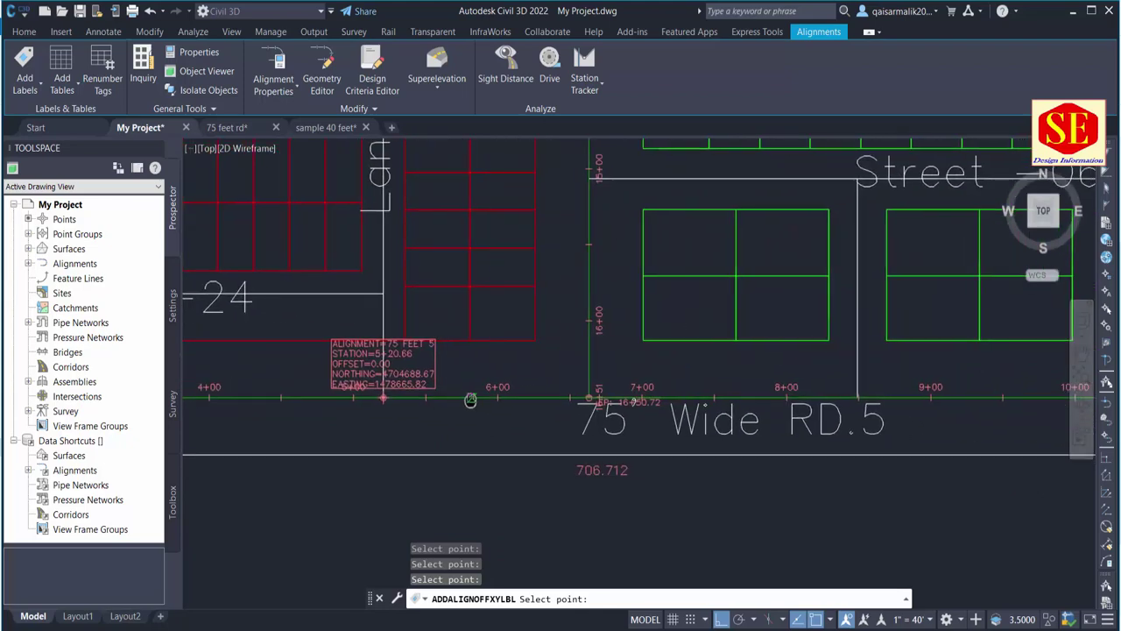
scroll(862, 391, "up", 5)
scroll(863, 396, "up", 3)
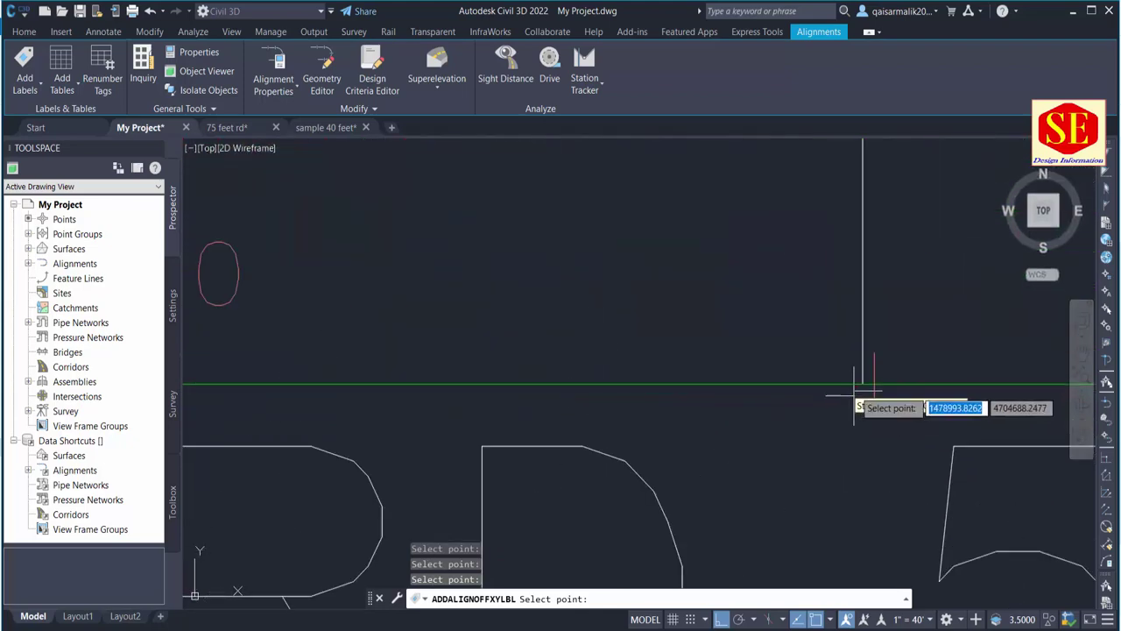
left_click(864, 386)
scroll(657, 399, "down", 6)
middle_click_drag(654, 398, 398, 427)
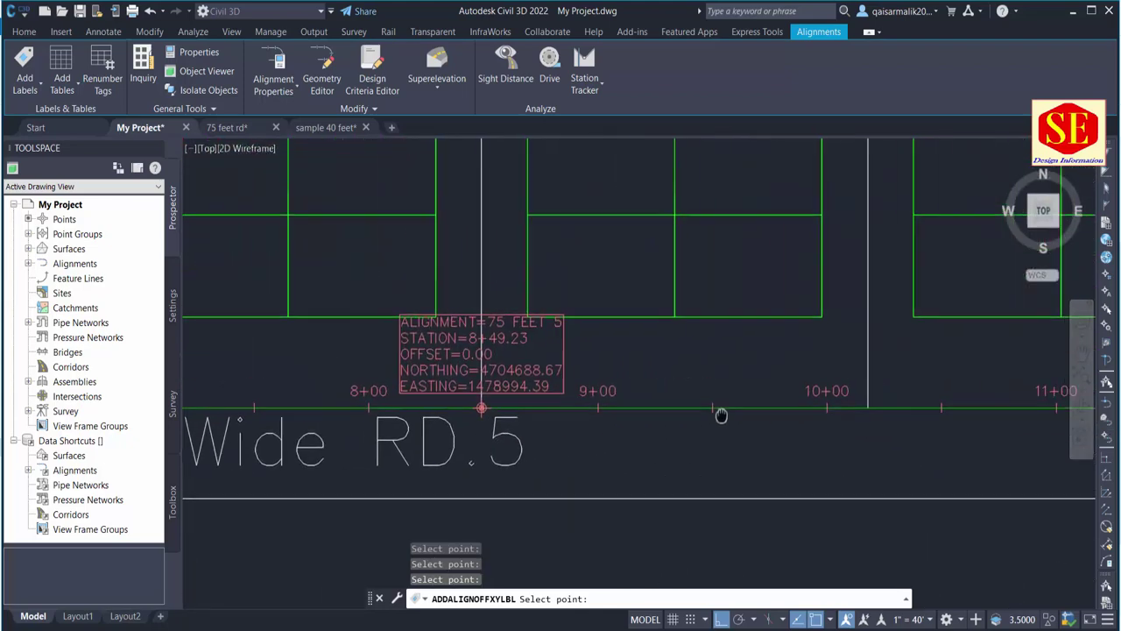
left_click(805, 426)
scroll(614, 429, "down", 5)
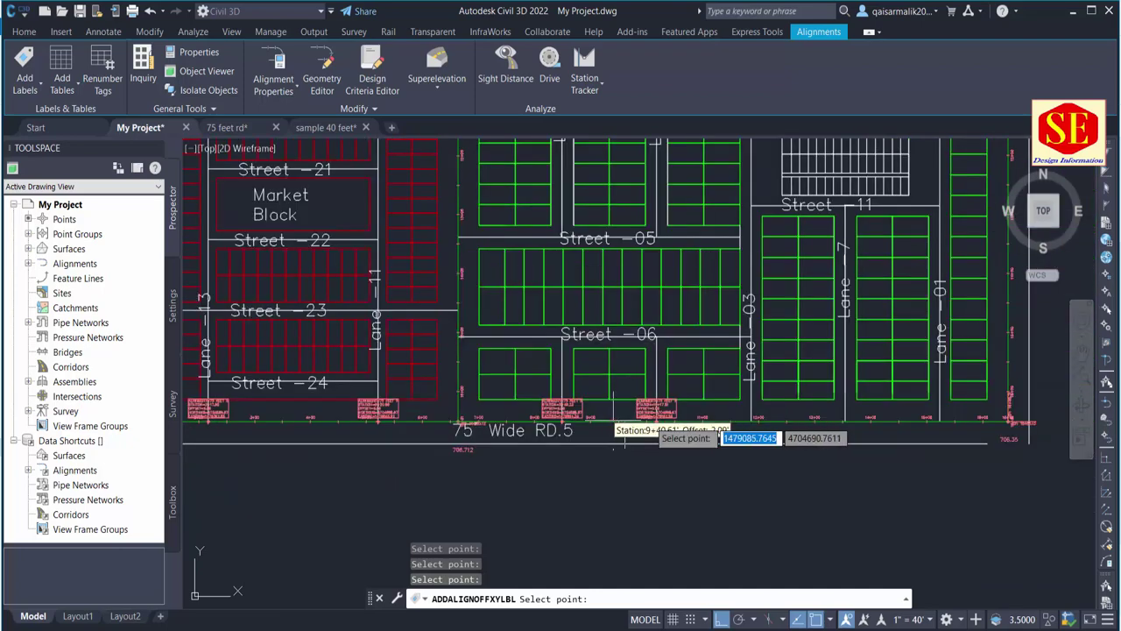
scroll(769, 428, "up", 2)
scroll(741, 424, "up", 5)
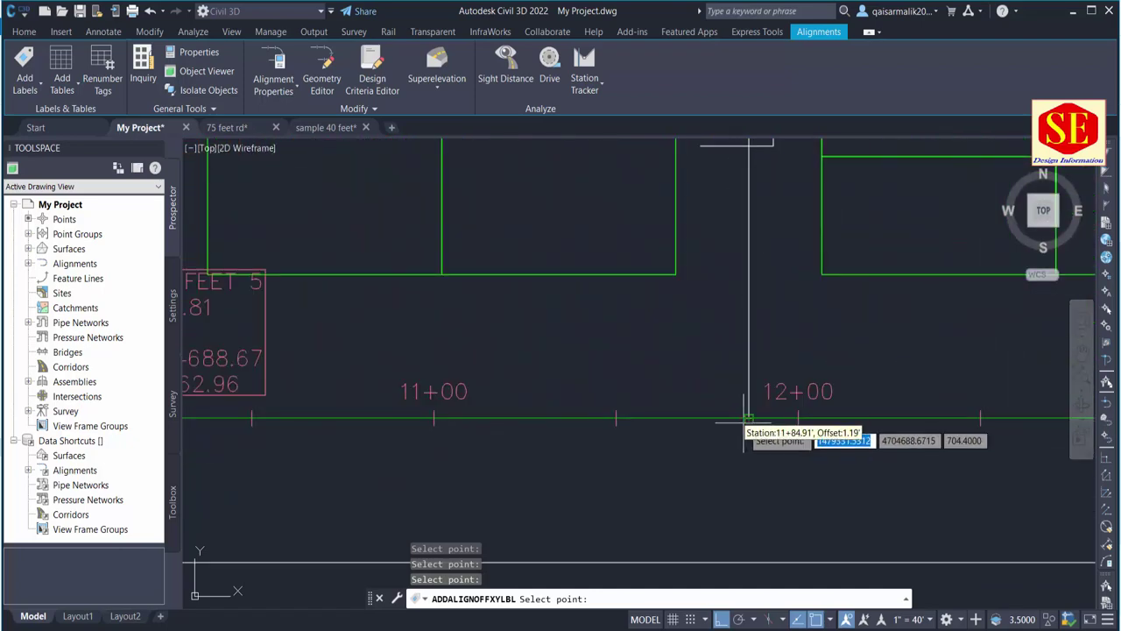
left_click(749, 419)
scroll(648, 422, "down", 4)
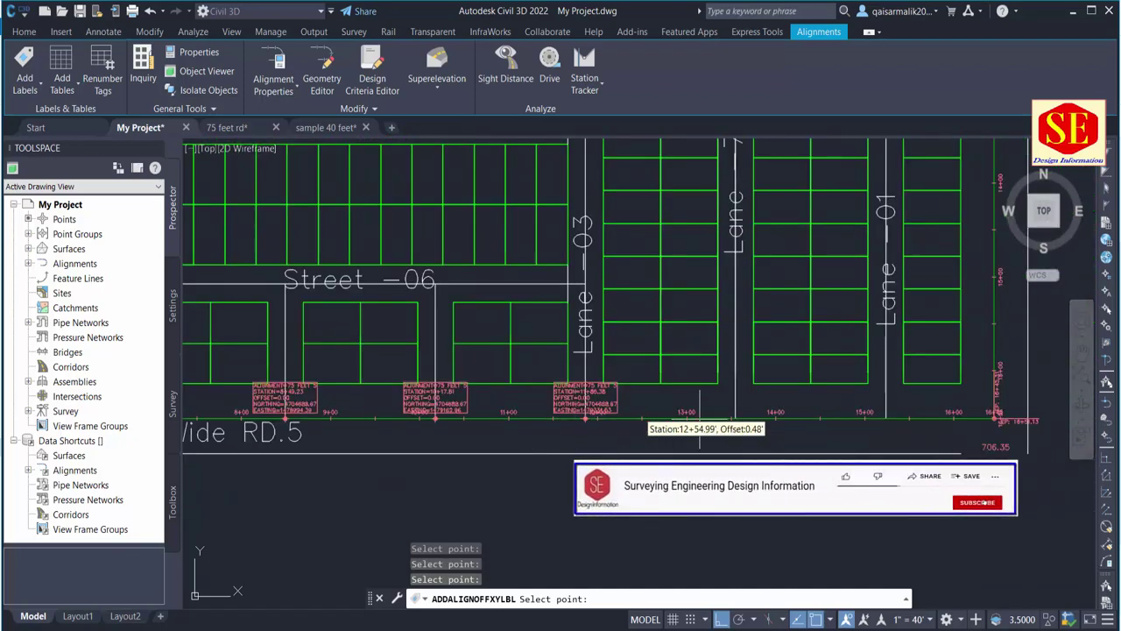
scroll(713, 422, "up", 3)
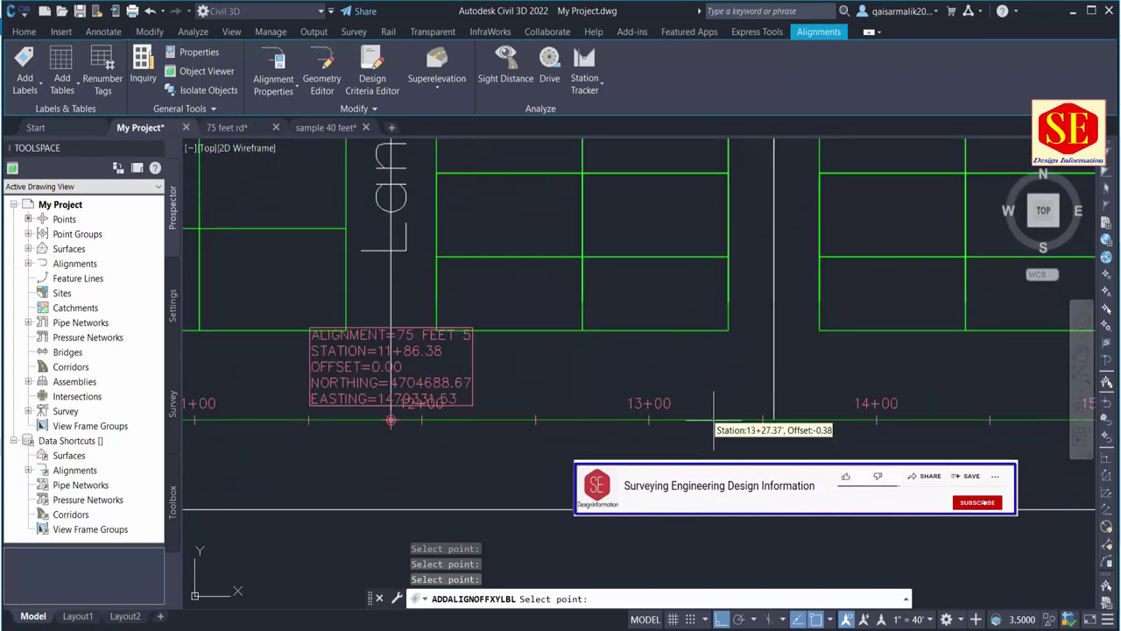
left_click(774, 421)
middle_click_drag(774, 421, 408, 418)
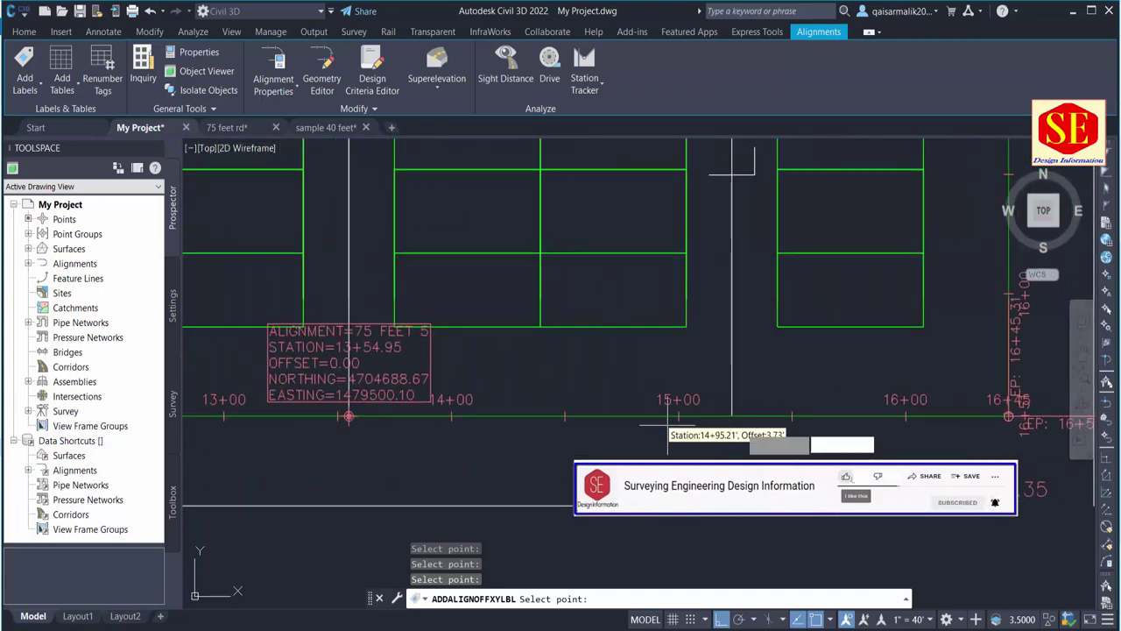
scroll(593, 447, "down", 2)
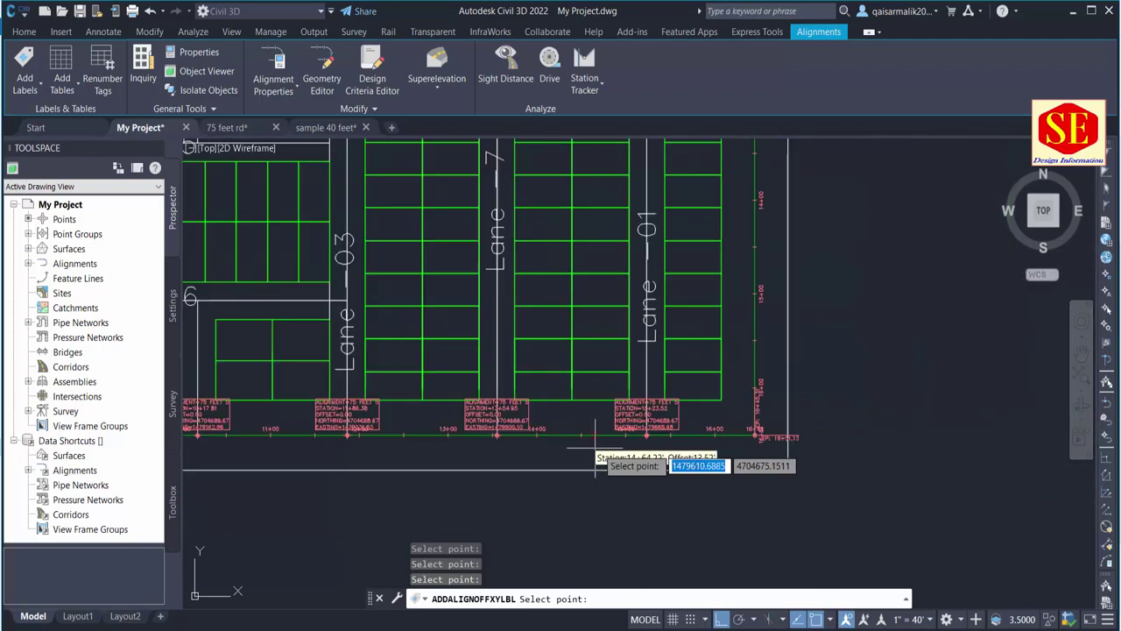
scroll(811, 438, "down", 2)
key("Escape")
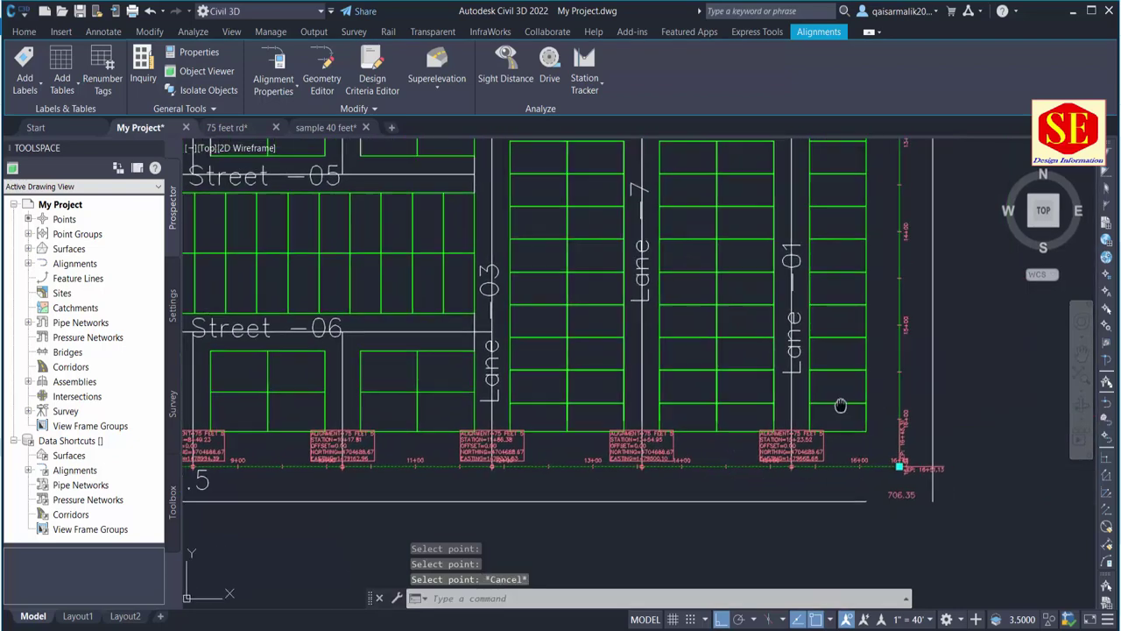
Start station/offset XY labels on alignment 75 feet 2 and label the crossing at station 5+10.41.
middle_click_drag(893, 372, 758, 453)
scroll(775, 474, "down", 3)
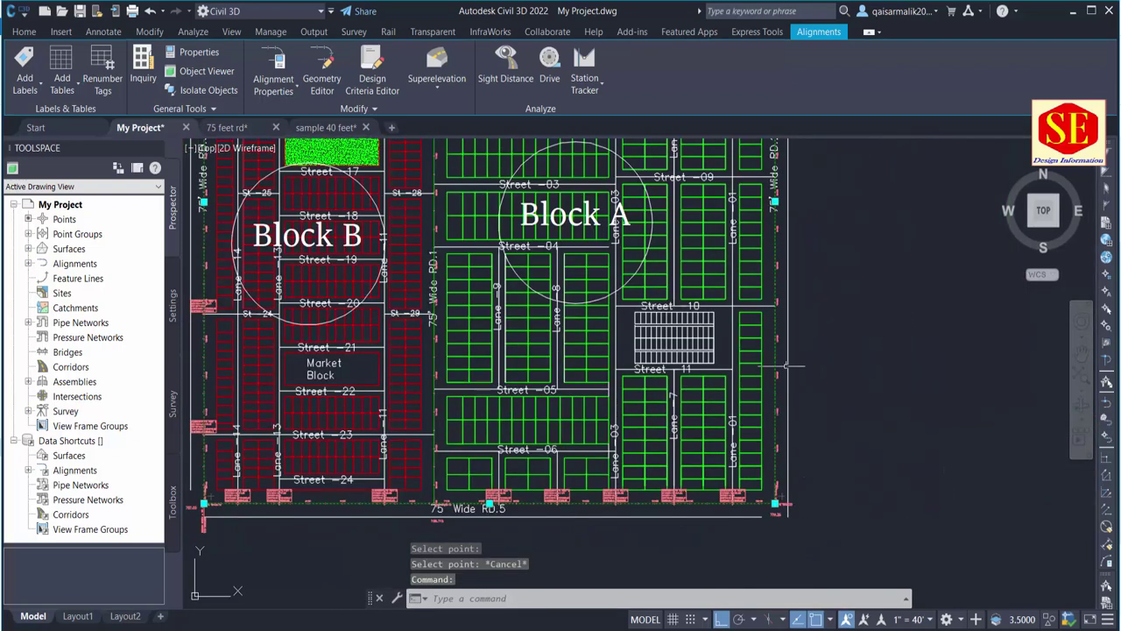
left_click(25, 85)
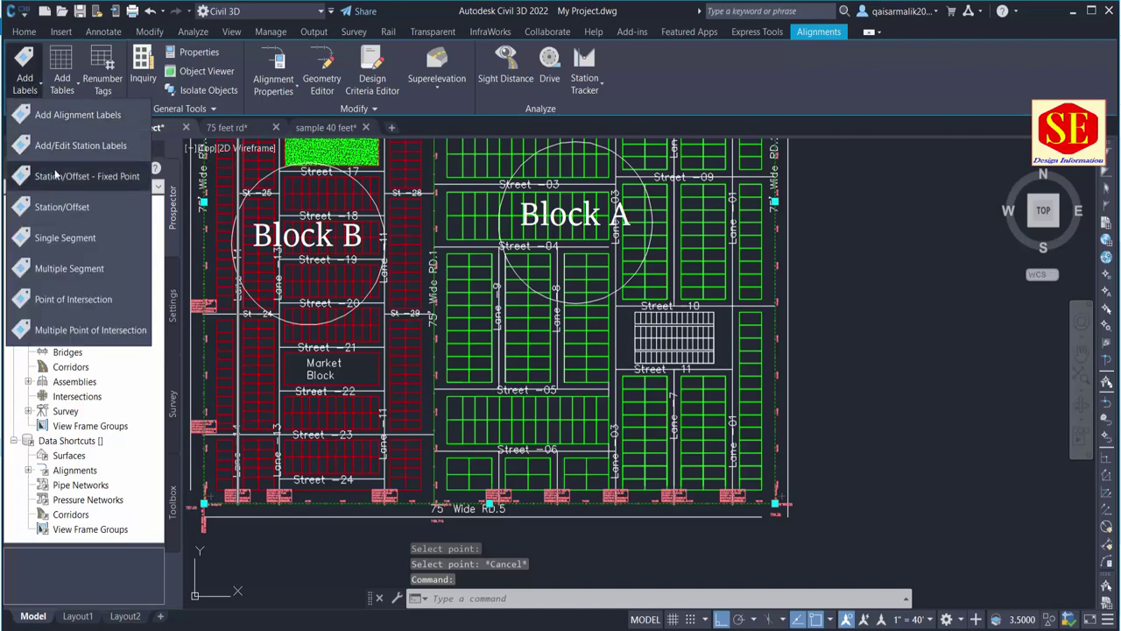
middle_click_drag(813, 194, 788, 323)
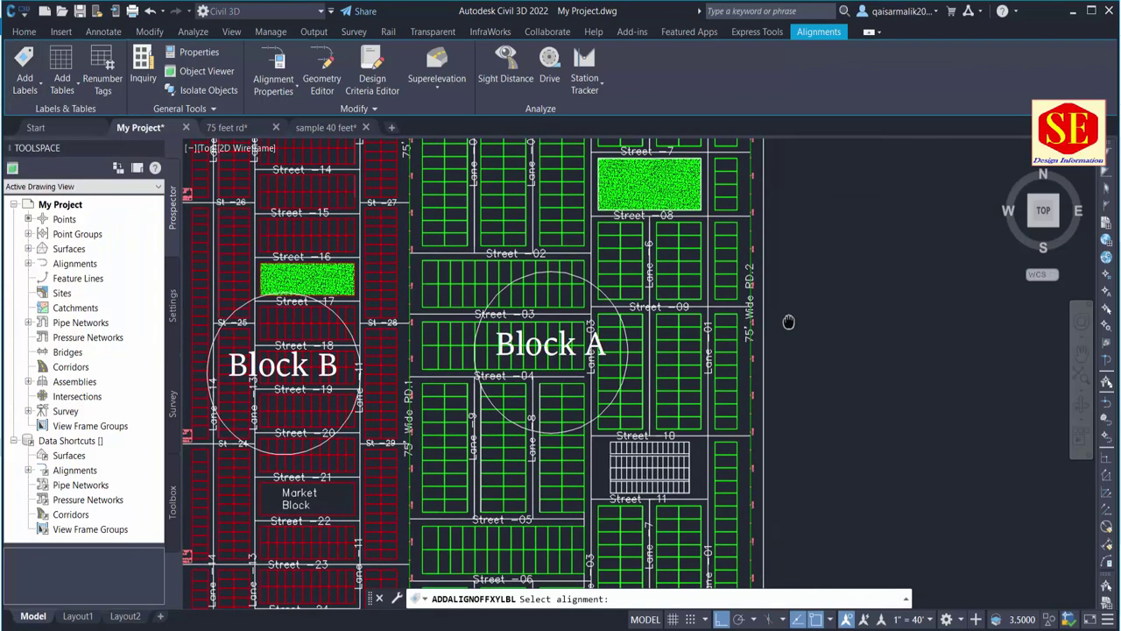
left_click(752, 241)
middle_click_drag(752, 241, 744, 427)
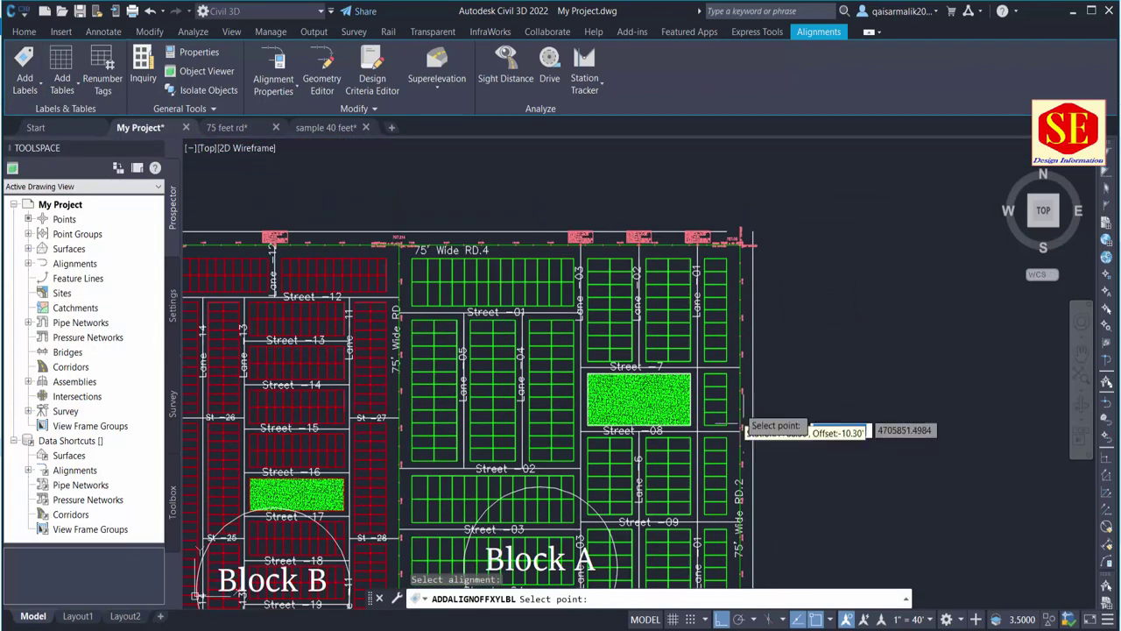
scroll(745, 427, "up", 4)
scroll(745, 344, "up", 3)
scroll(740, 333, "up", 2)
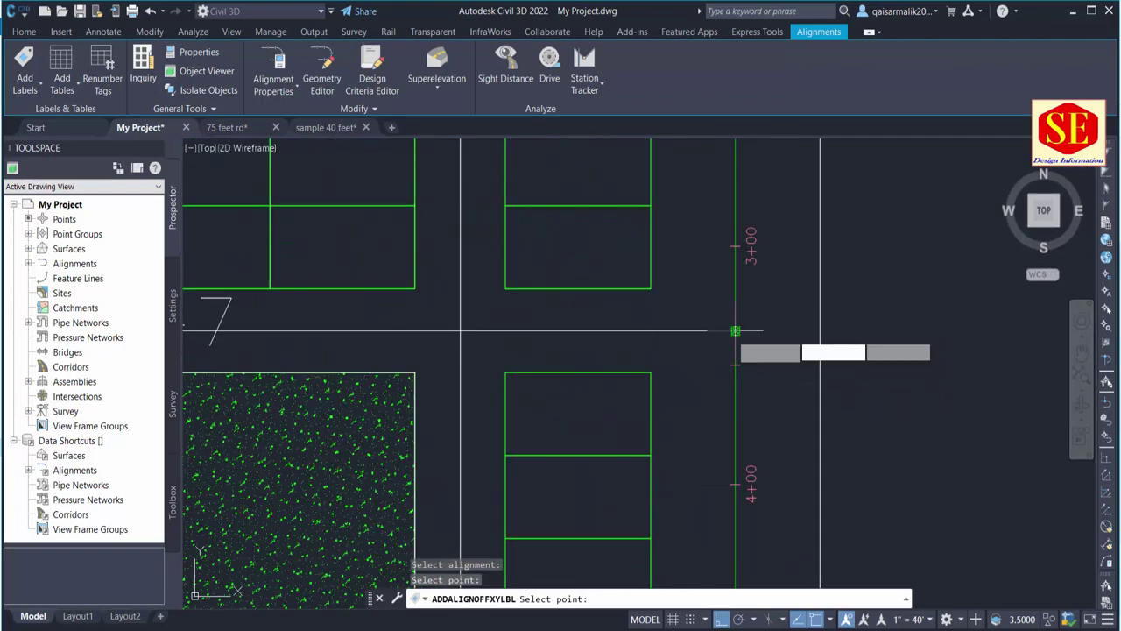
middle_click_drag(735, 331, 776, 325)
middle_click_drag(780, 228, 763, 240)
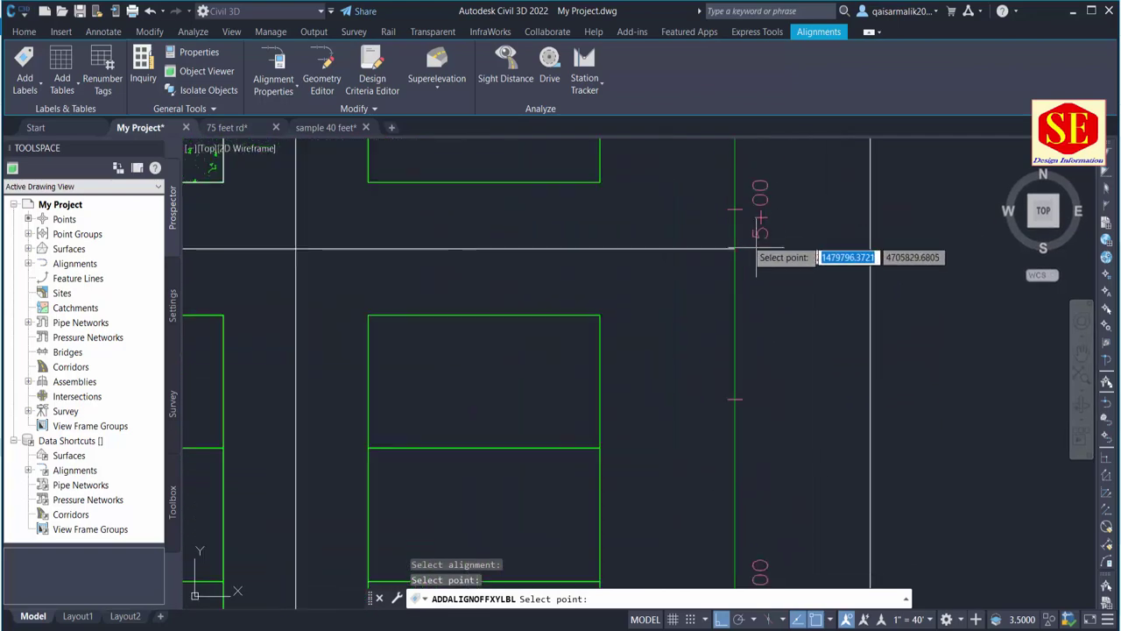
scroll(724, 252, "up", 1)
left_click(726, 252)
scroll(763, 252, "down", 2)
scroll(776, 263, "down", 2)
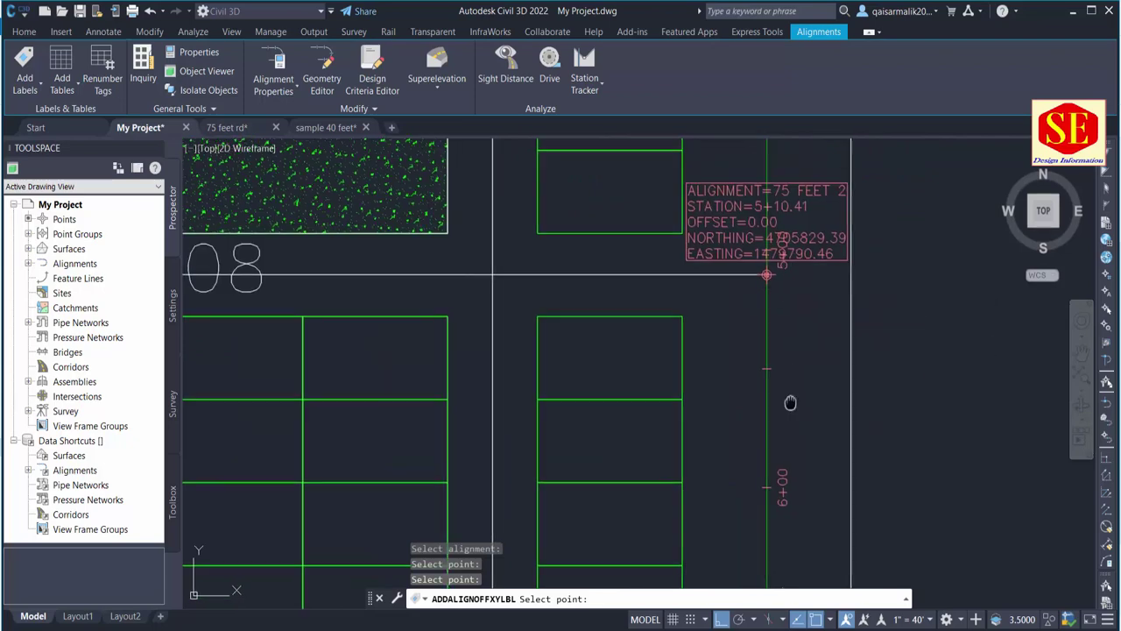
Label the next crossings down the road, including Street 10 at 11+10.91, then finish labelling.
middle_click_drag(785, 491, 786, 304)
scroll(789, 469, "up", 2)
scroll(802, 482, "up", 2)
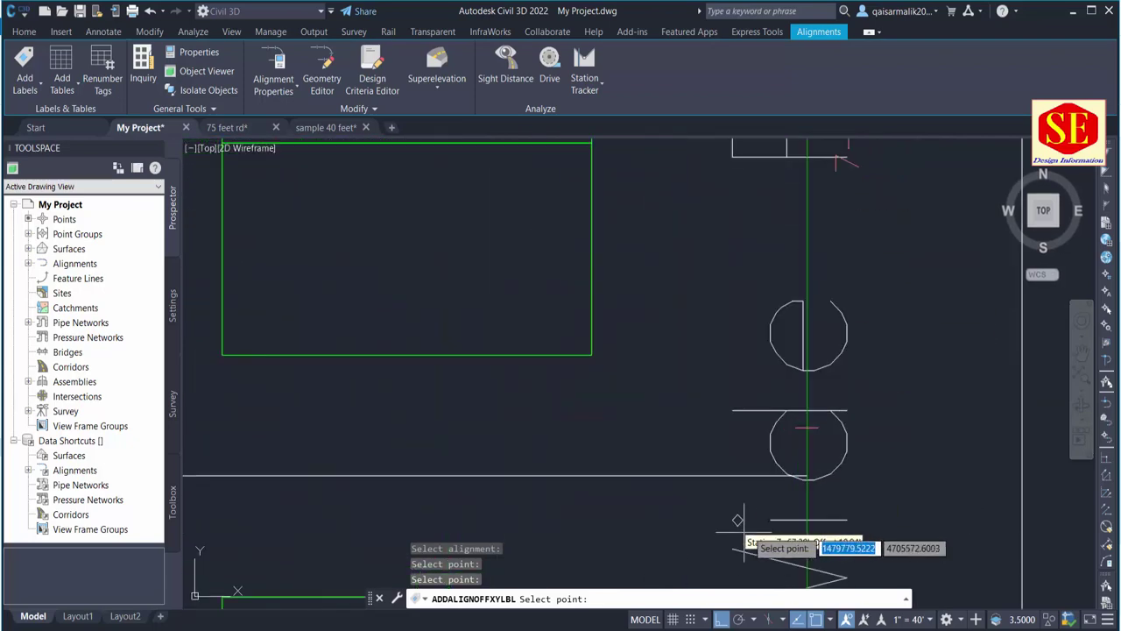
left_click(807, 485)
scroll(823, 420, "down", 3)
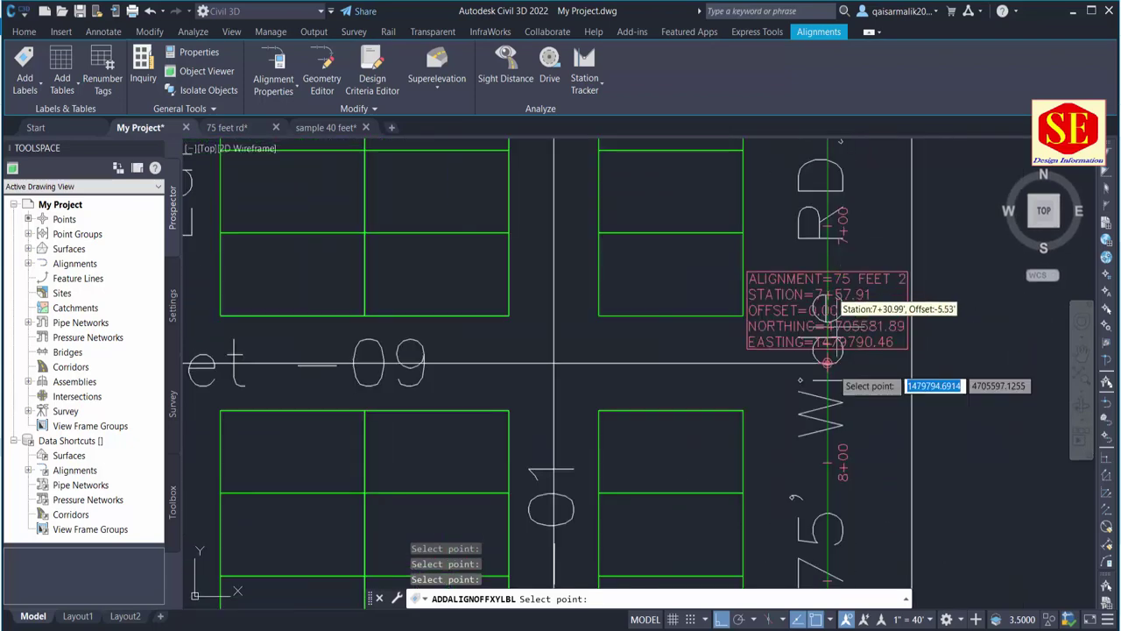
mouse_move(841, 368)
middle_mouse_down()
mouse_move(818, 164)
mouse_move(762, 259)
middle_mouse_up()
scroll(817, 164, "down", 3)
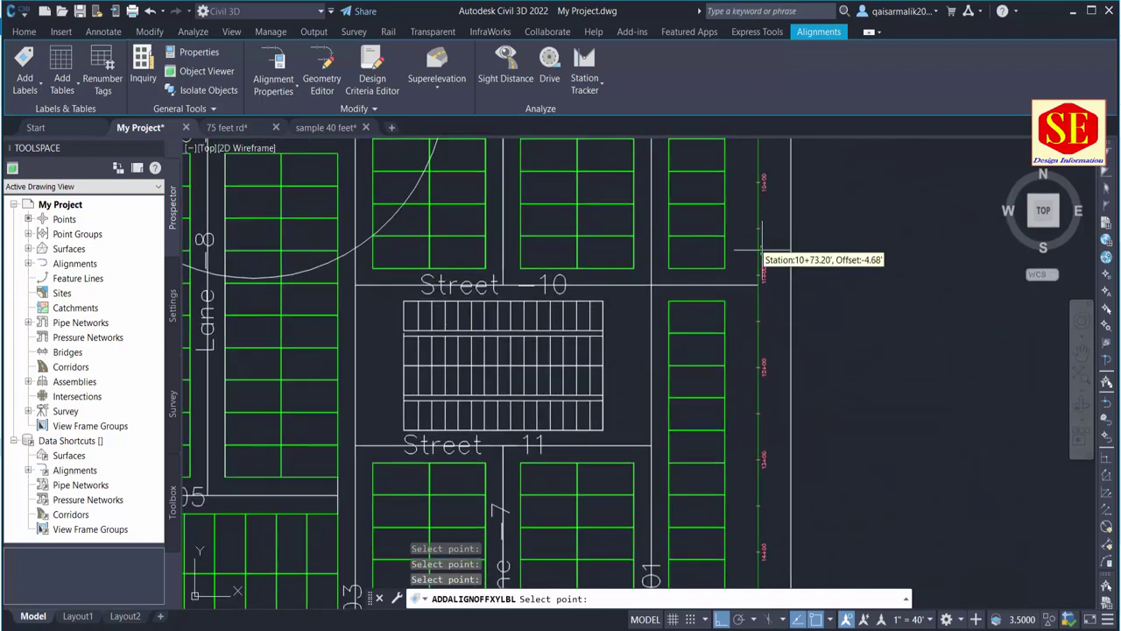
scroll(764, 280, "up", 4)
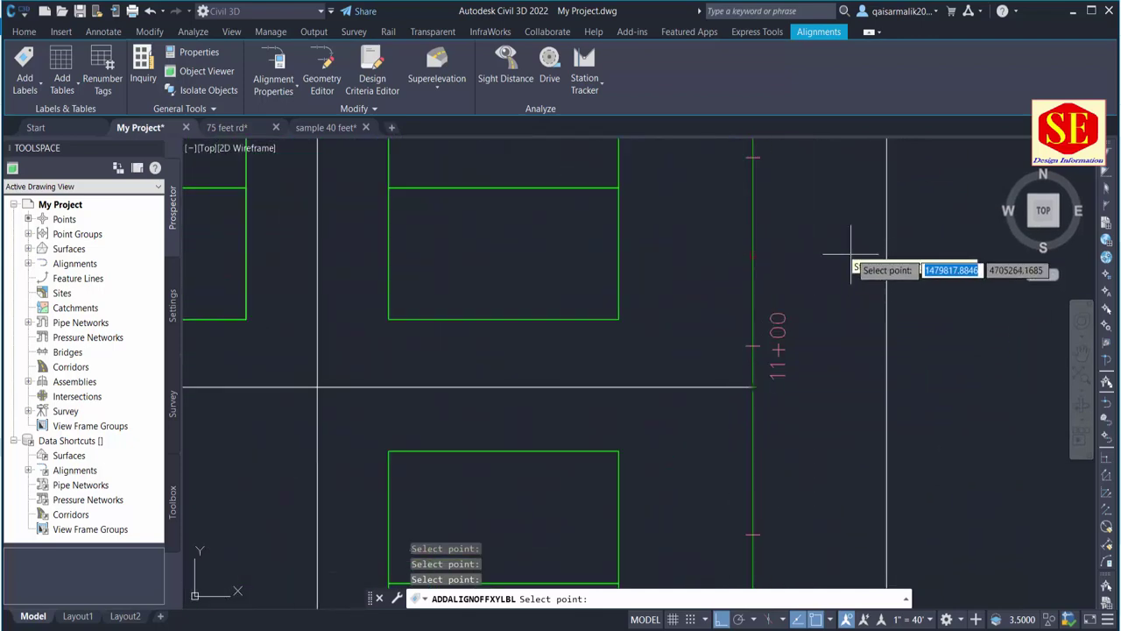
scroll(754, 382, "up", 2)
scroll(752, 333, "up", 2)
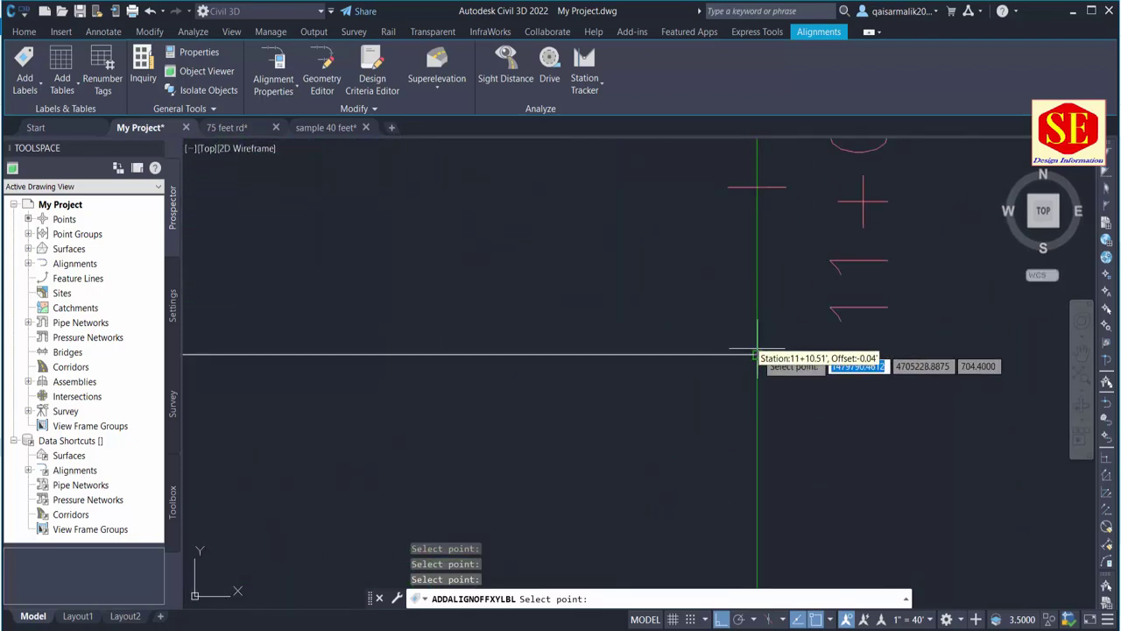
left_click(757, 356)
scroll(810, 302, "down", 5)
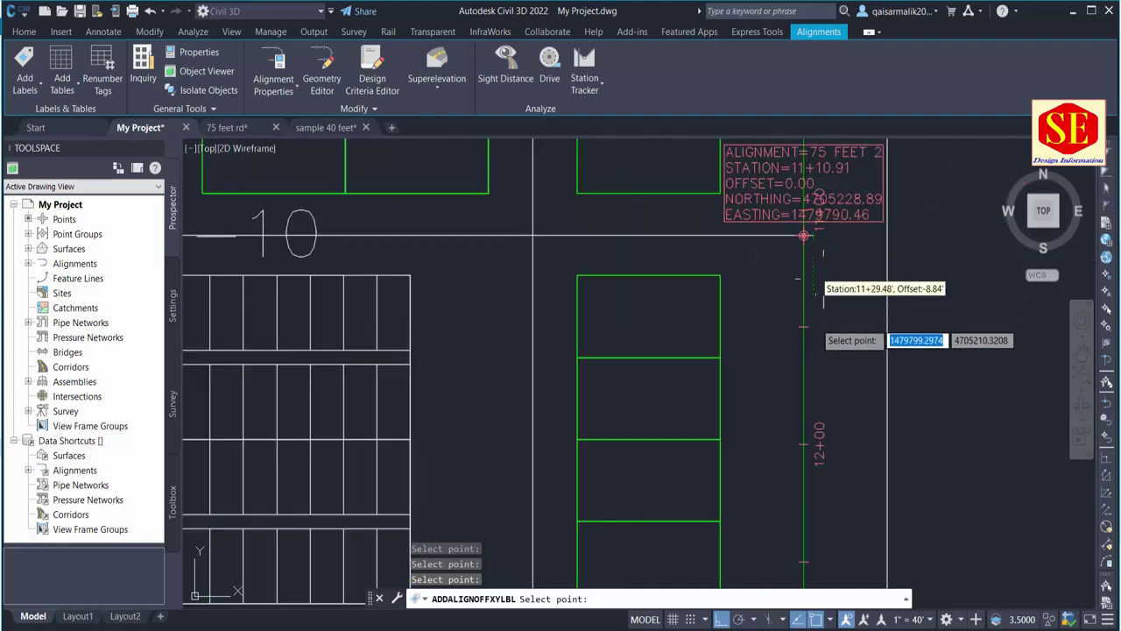
scroll(798, 438, "down", 4)
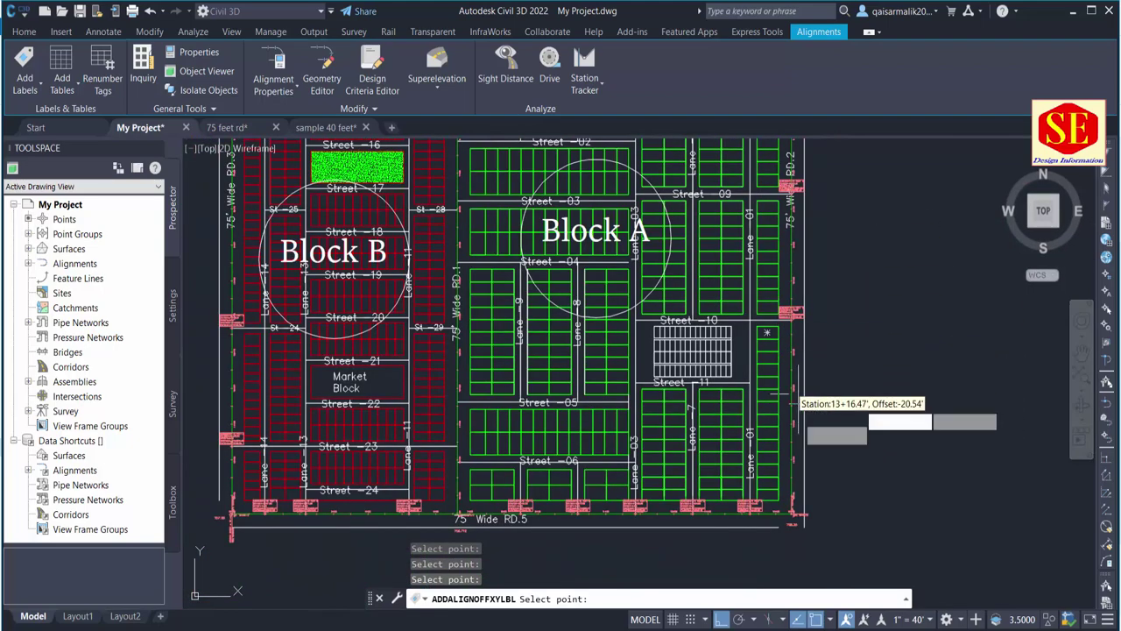
scroll(793, 403, "down", 1)
key("Escape")
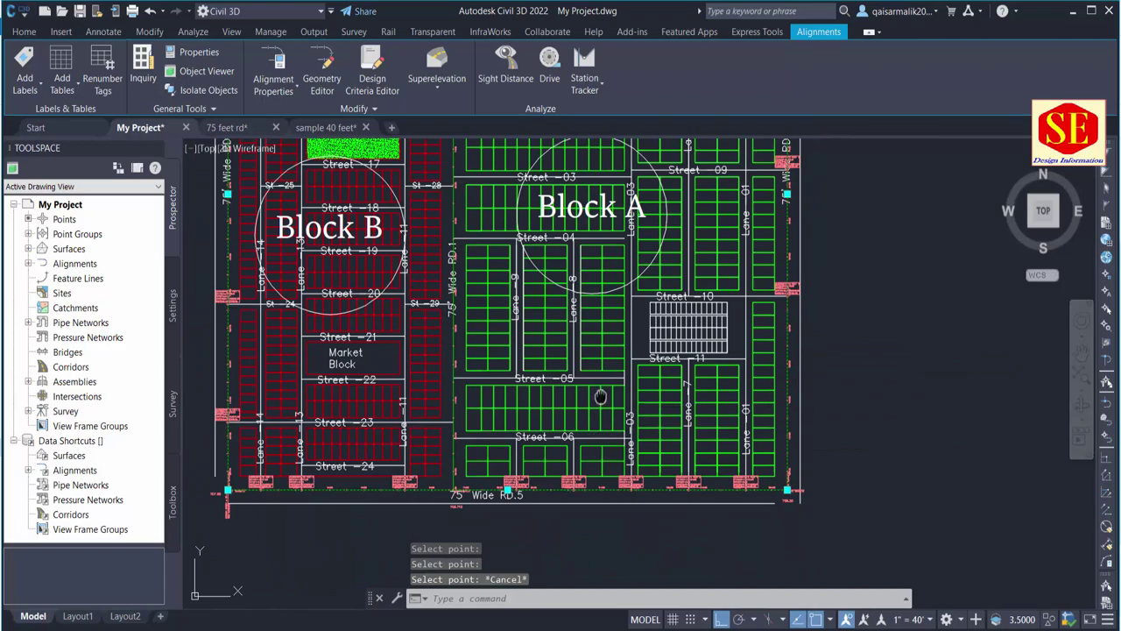
Pan to the RD.4 / Street 12 corner at the layout's north end and deselect the alignment.
middle_click_drag(601, 396, 742, 496)
middle_click_drag(599, 274, 611, 523)
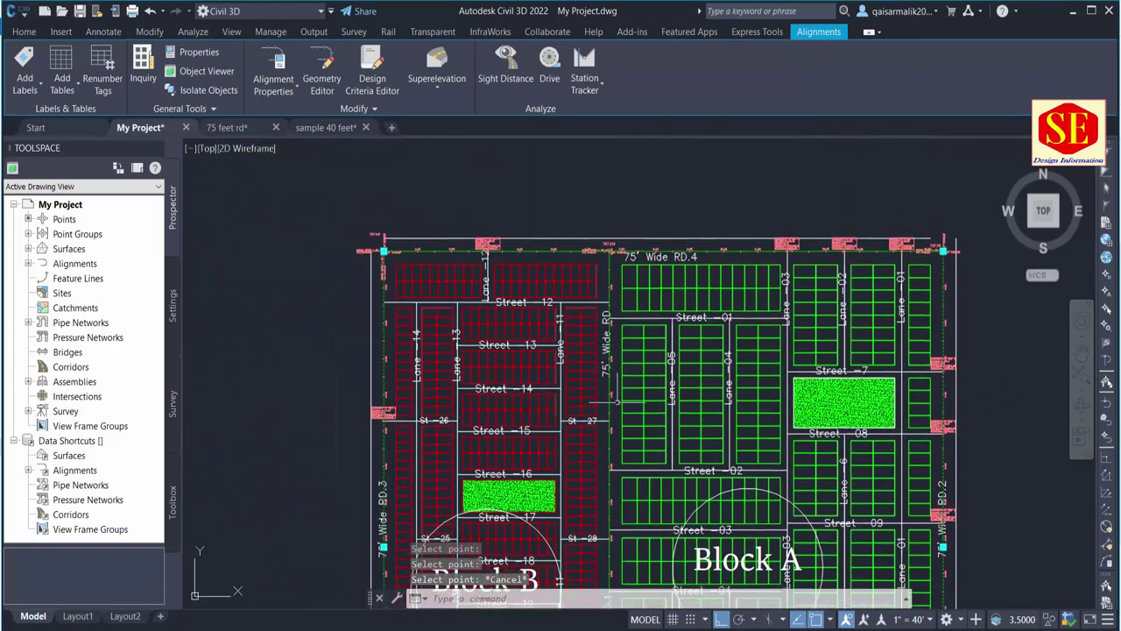
scroll(611, 304, "up", 2)
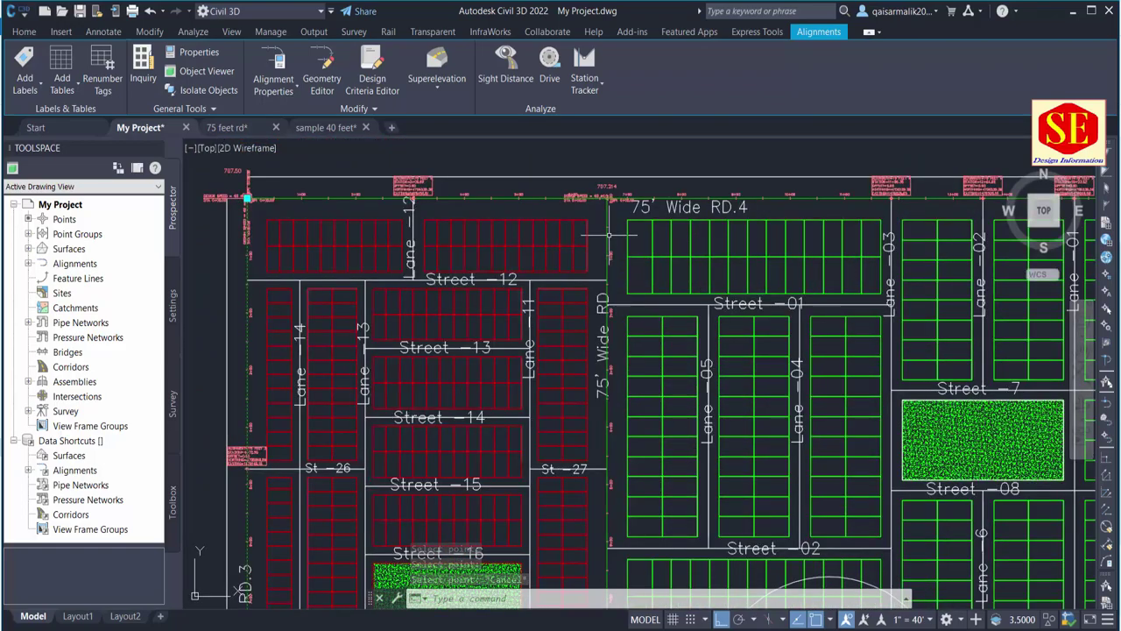
key("Escape")
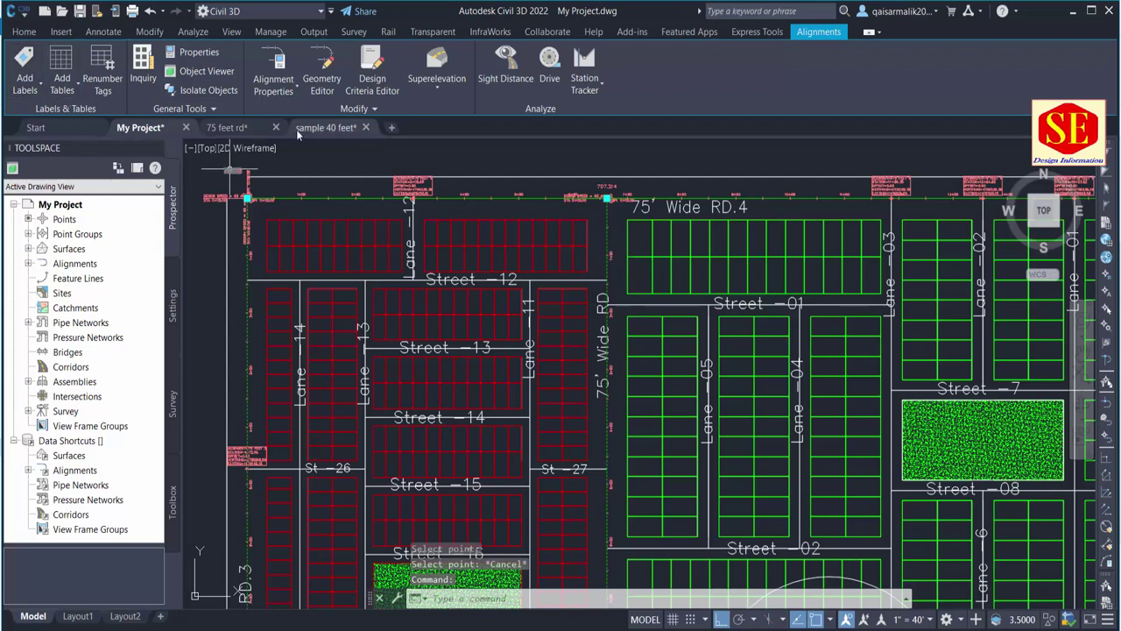
key("Escape")
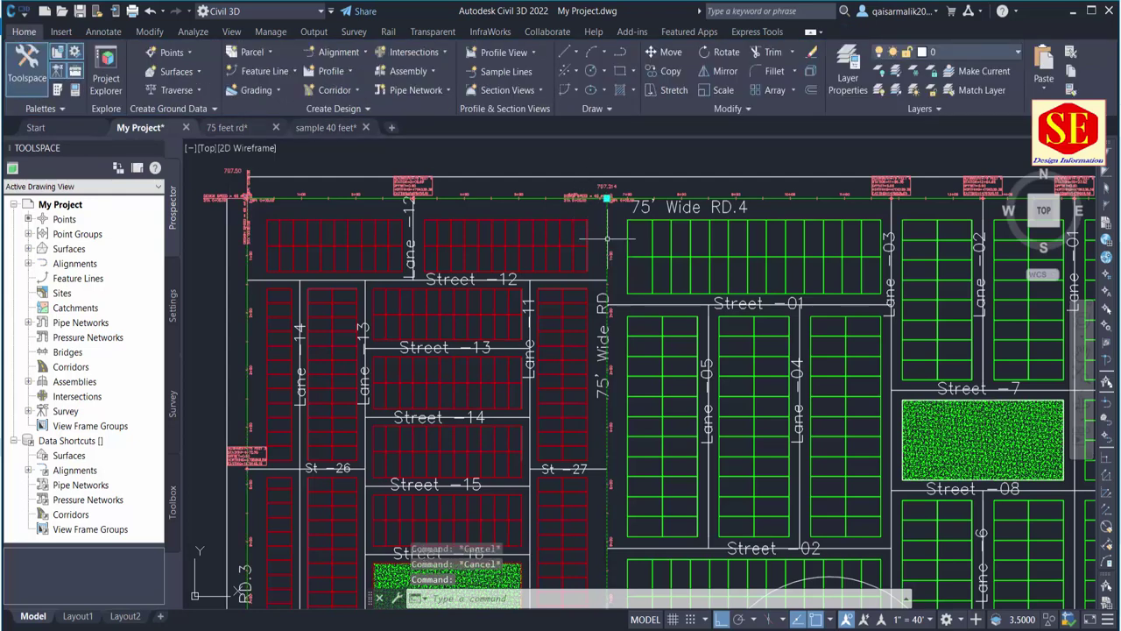
Start station-offset labels on 75 feet 1 and label station 1+86.07 and the St 27 crossing at 4+72.50.
left_click(607, 237)
left_click(26, 88)
left_click(70, 175)
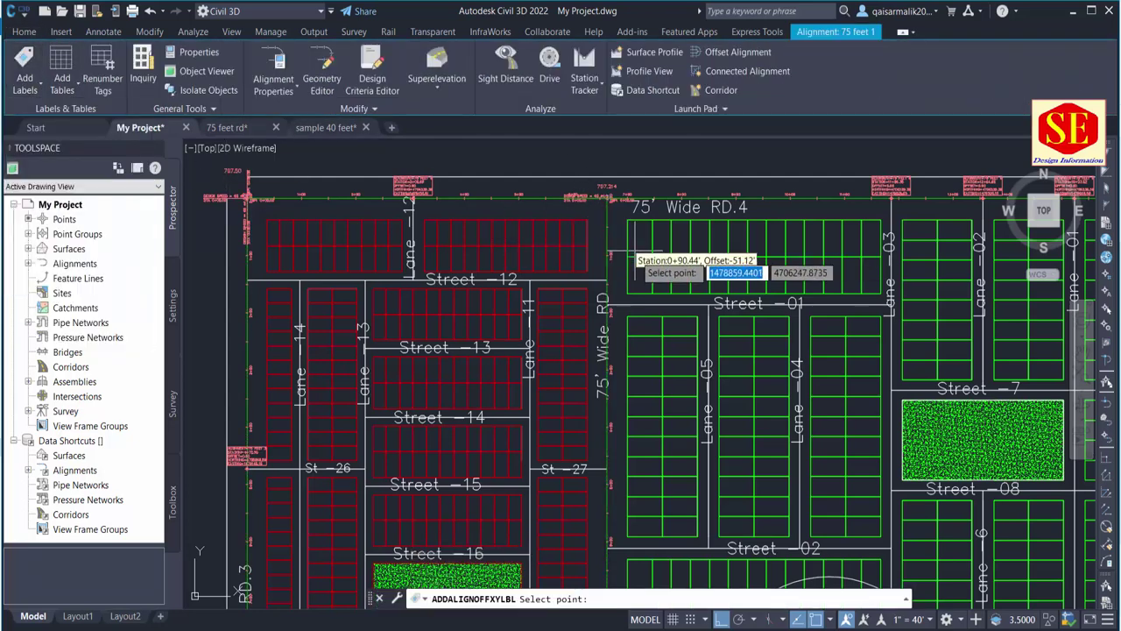
scroll(626, 296, "up", 3)
scroll(625, 295, "up", 2)
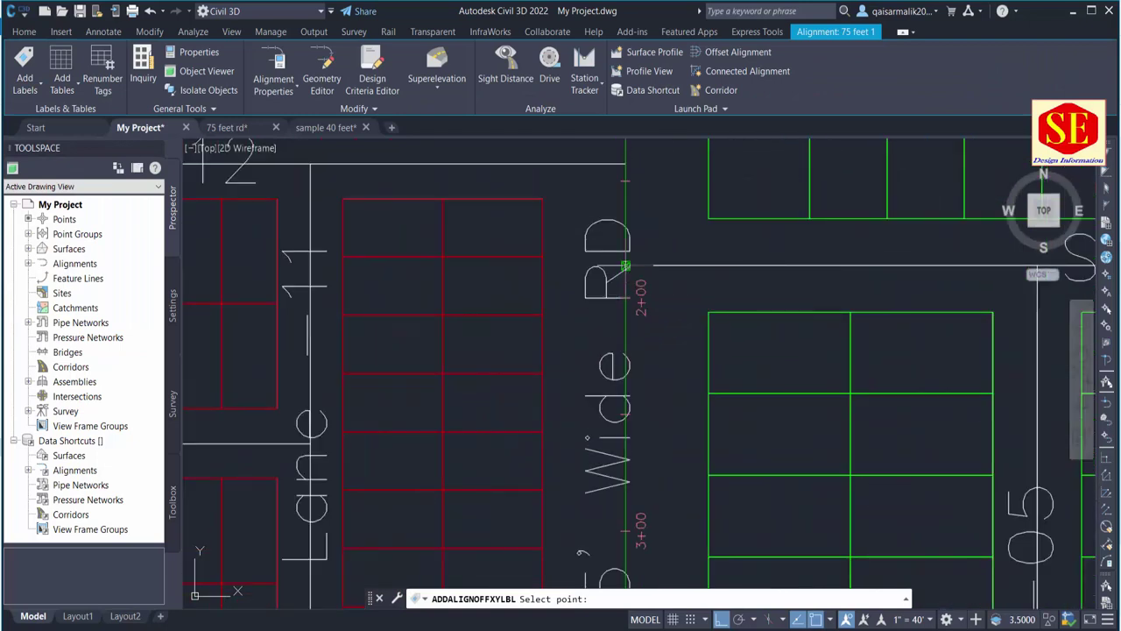
left_click(626, 265)
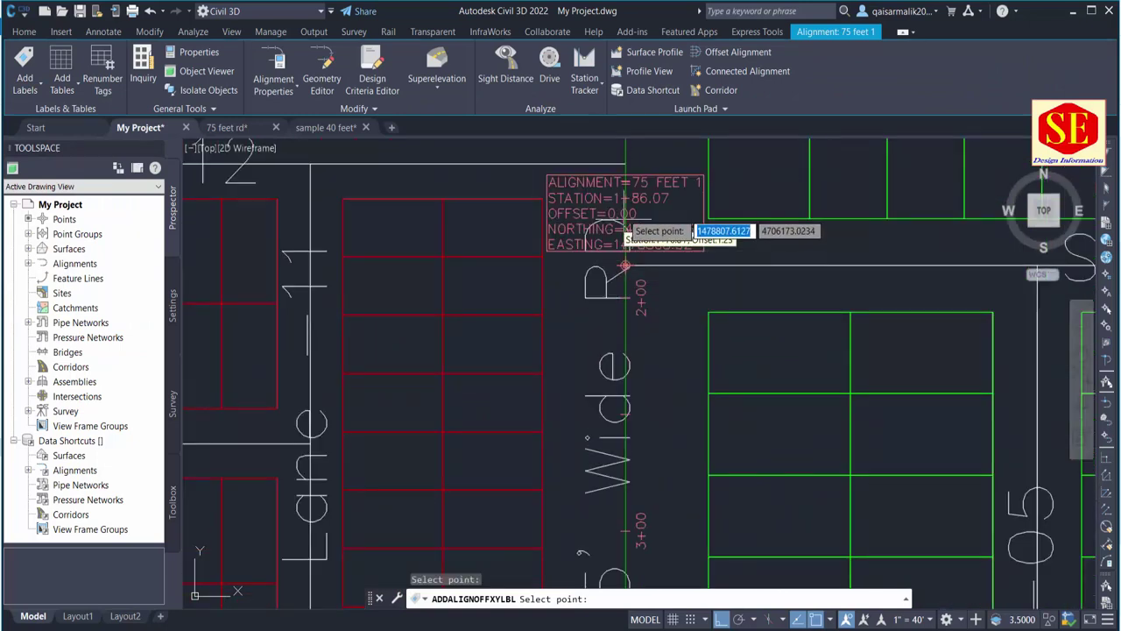
left_click(652, 303)
middle_click_drag(673, 538, 673, 241)
middle_click_drag(644, 578, 644, 342)
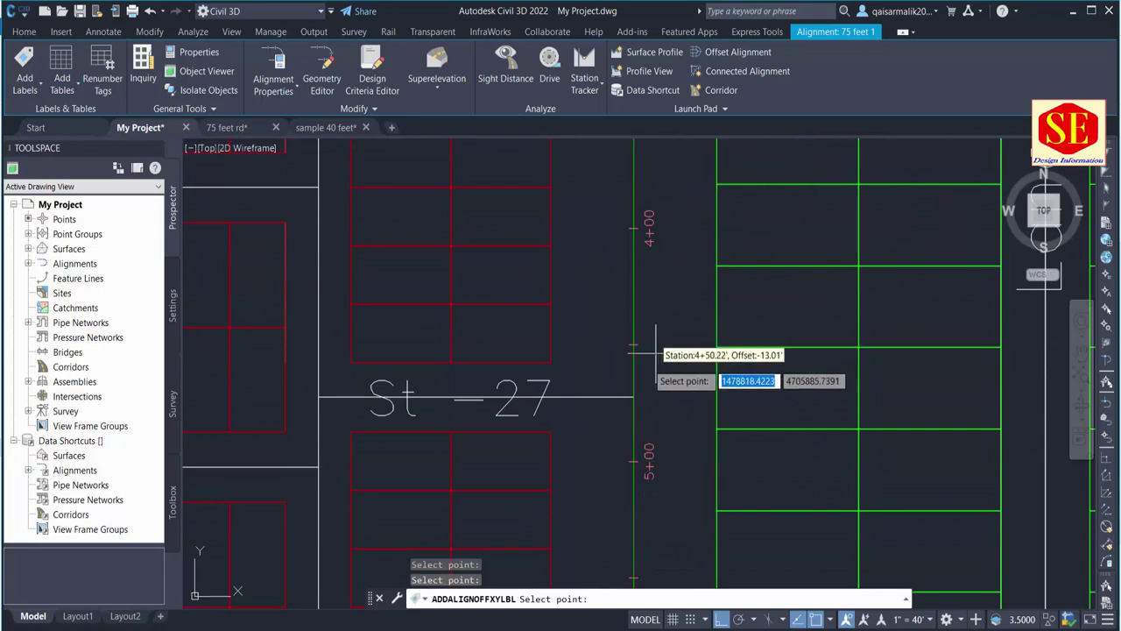
left_click(635, 399)
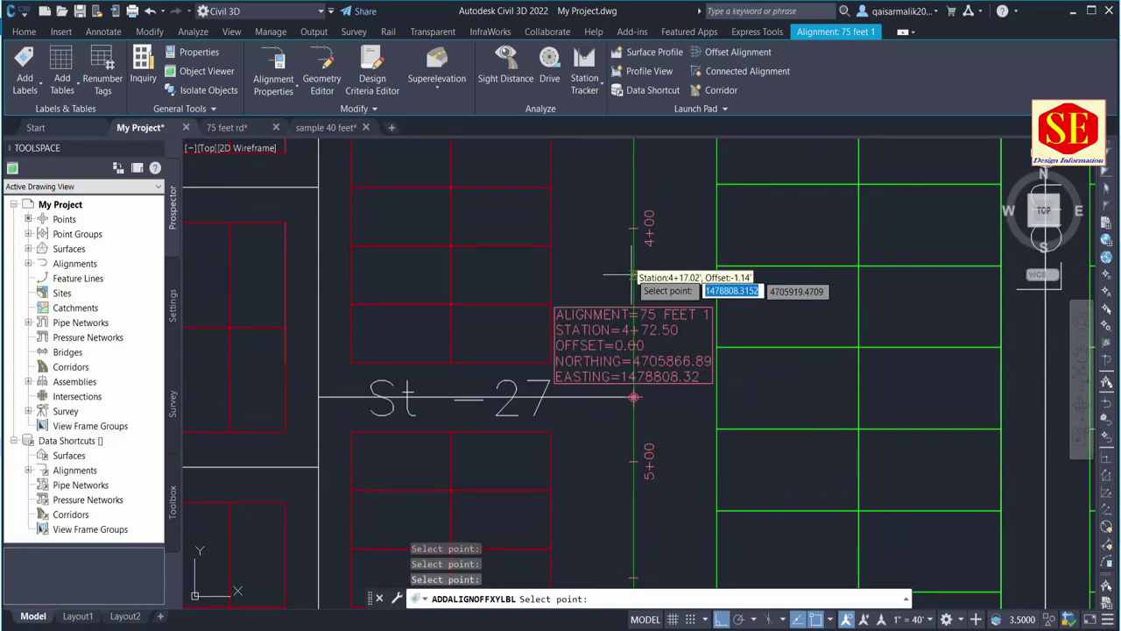
Label the alignment at station 7+77.50 and at the St 28 crossing, 8+02.50.
scroll(634, 280, "down", 3)
middle_click_drag(644, 289, 658, 333)
scroll(604, 375, "up", 3)
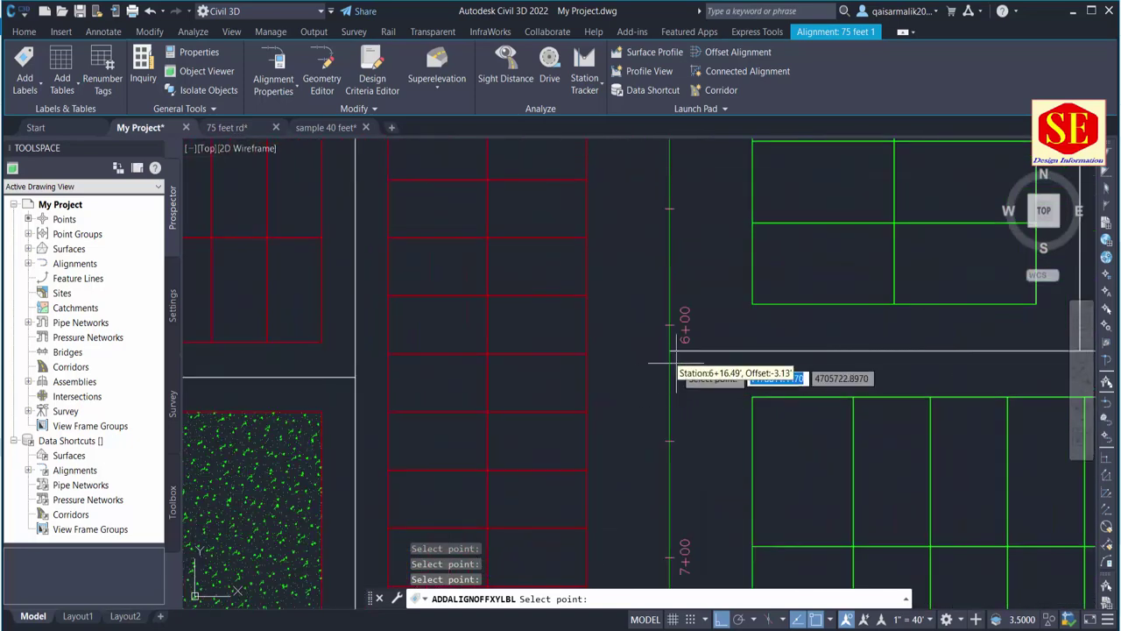
scroll(671, 357, "up", 2)
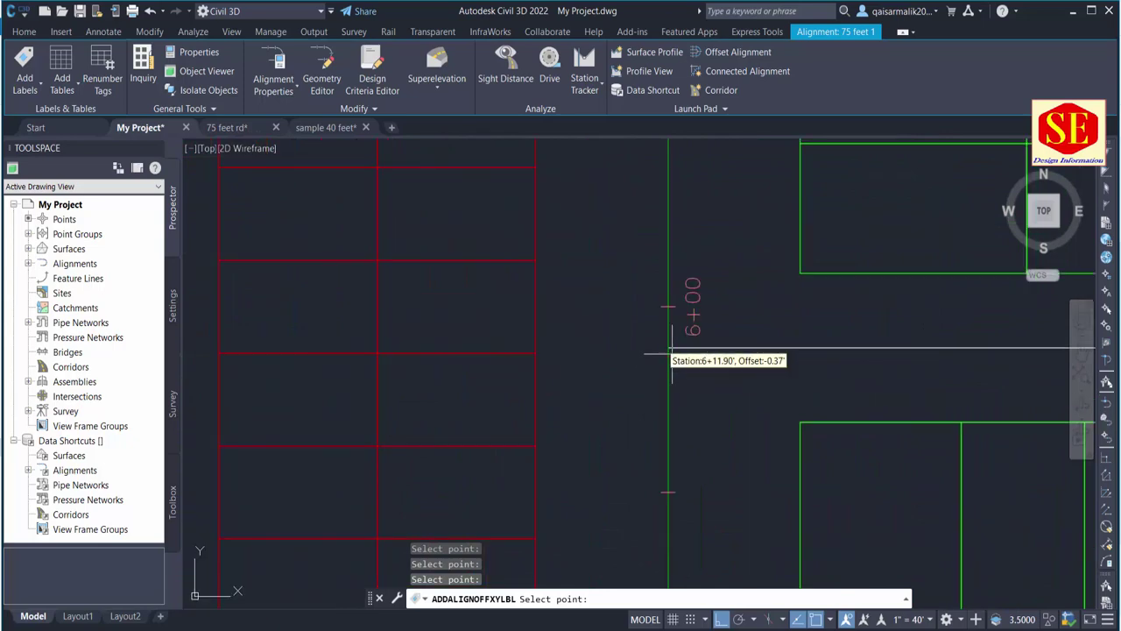
scroll(675, 305, "up", 3)
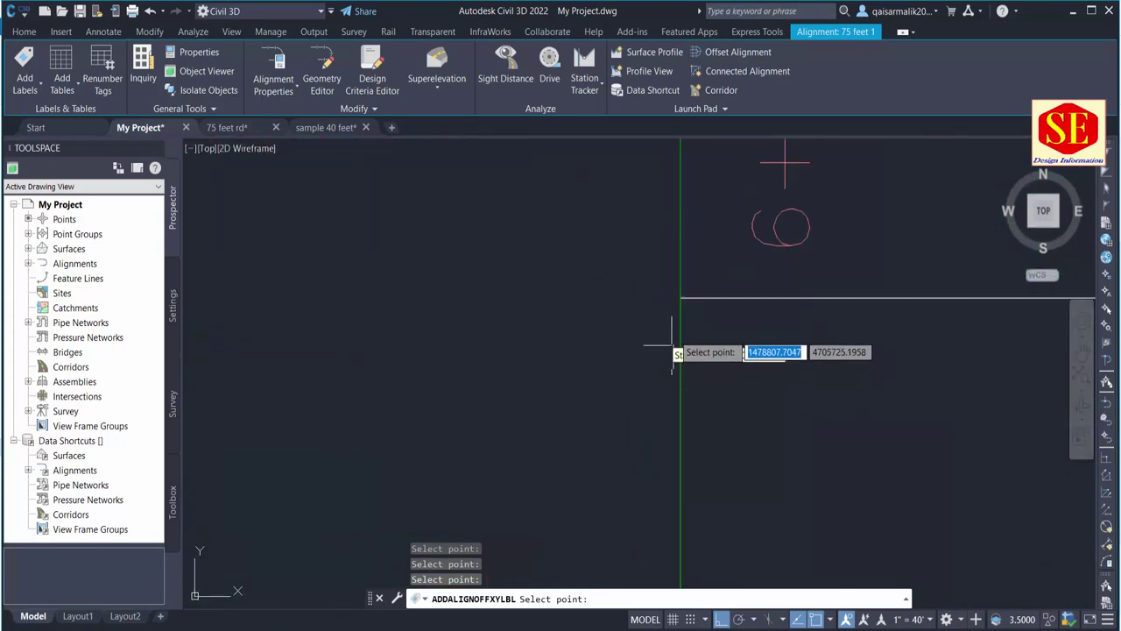
scroll(681, 298, "down", 2)
scroll(676, 292, "down", 1)
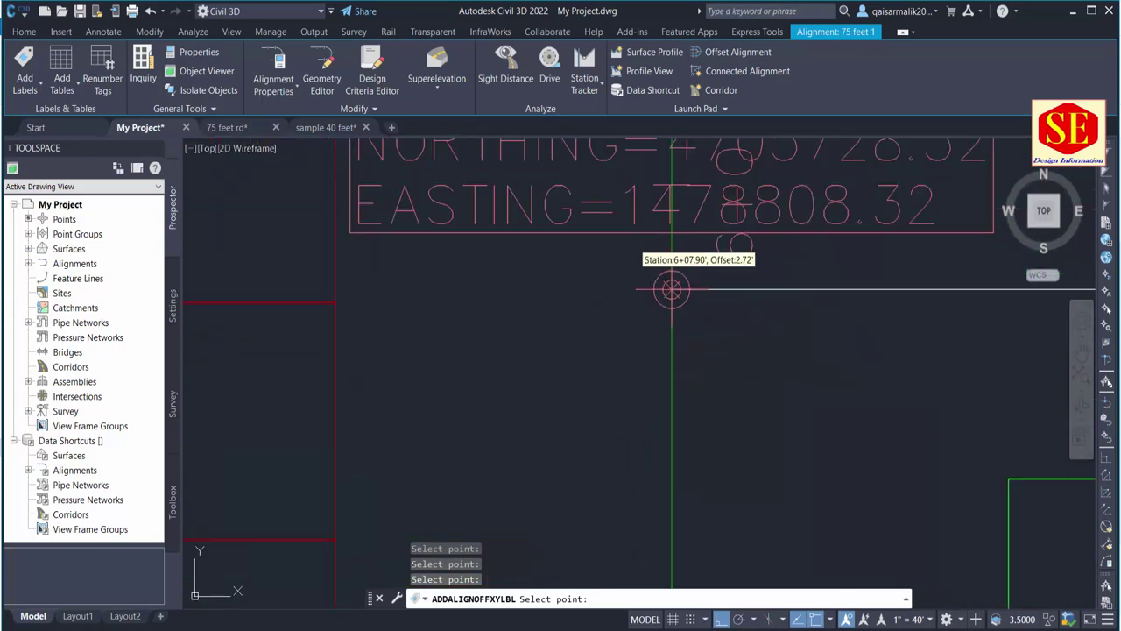
scroll(676, 289, "down", 1)
middle_click_drag(676, 289, 702, 217)
scroll(688, 325, "down", 3)
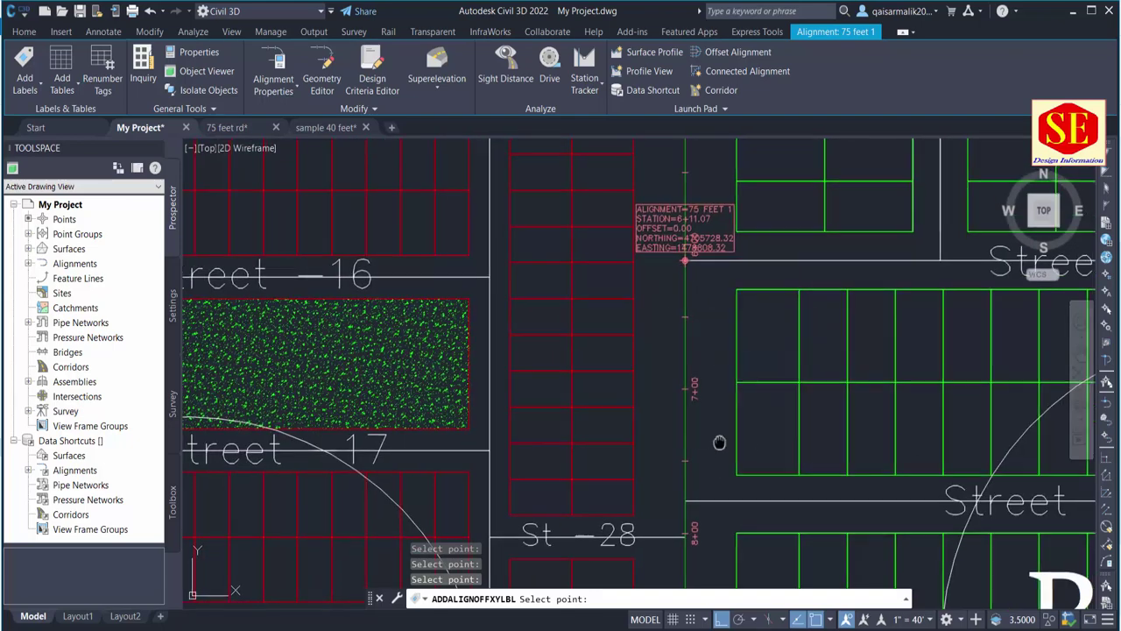
scroll(674, 409, "up", 3)
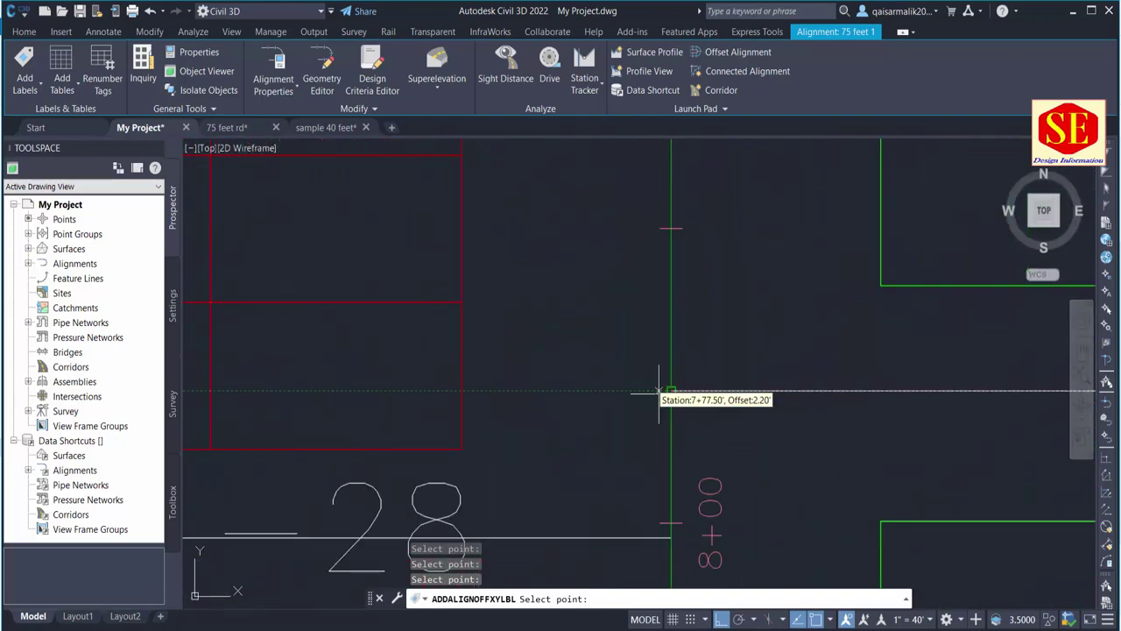
left_click(670, 392)
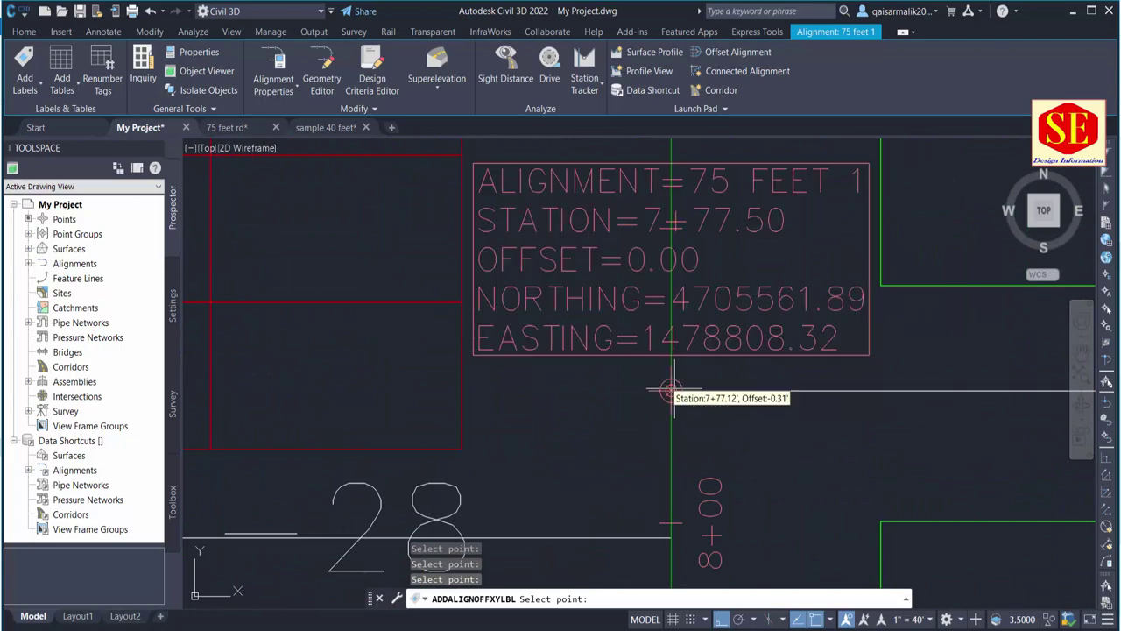
left_click(670, 537)
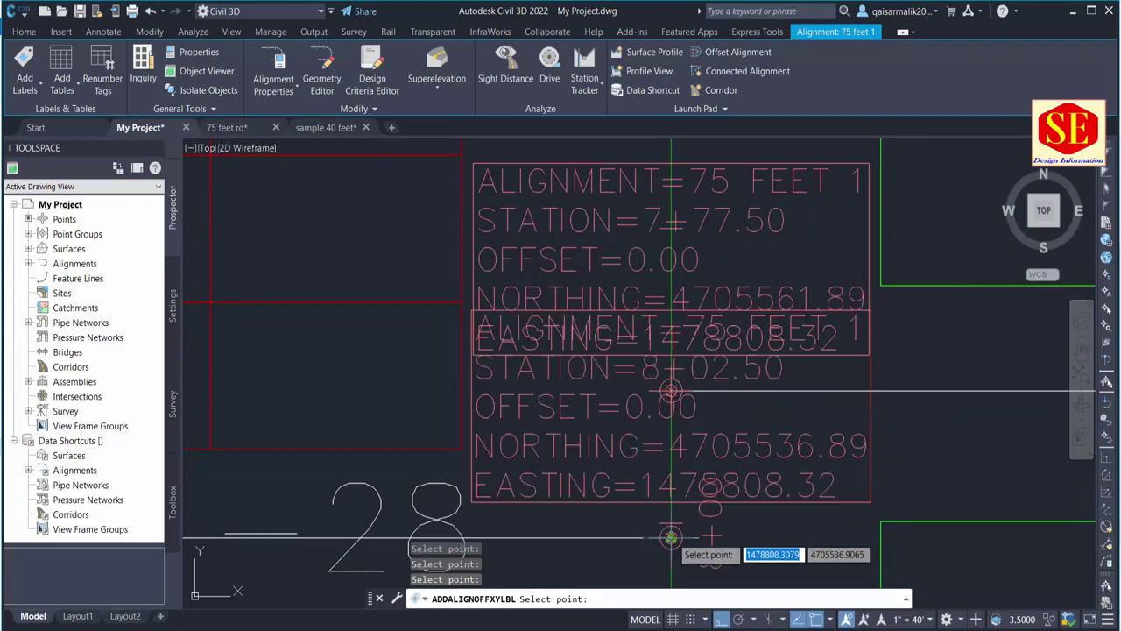
Add labels near 10+00, at the St 29 crossing, near 14+00 and at 15+06.79, then end labelling.
scroll(726, 244, "down", 3)
scroll(648, 221, "down", 3)
scroll(718, 324, "up", 5)
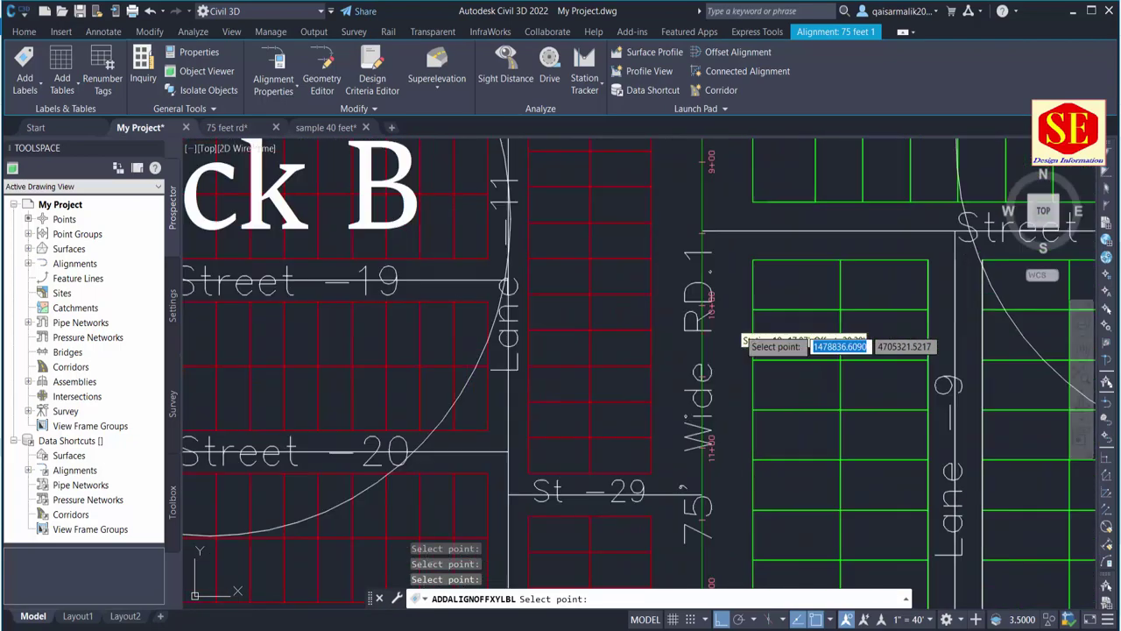
scroll(771, 267, "up", 3)
scroll(701, 240, "up", 3)
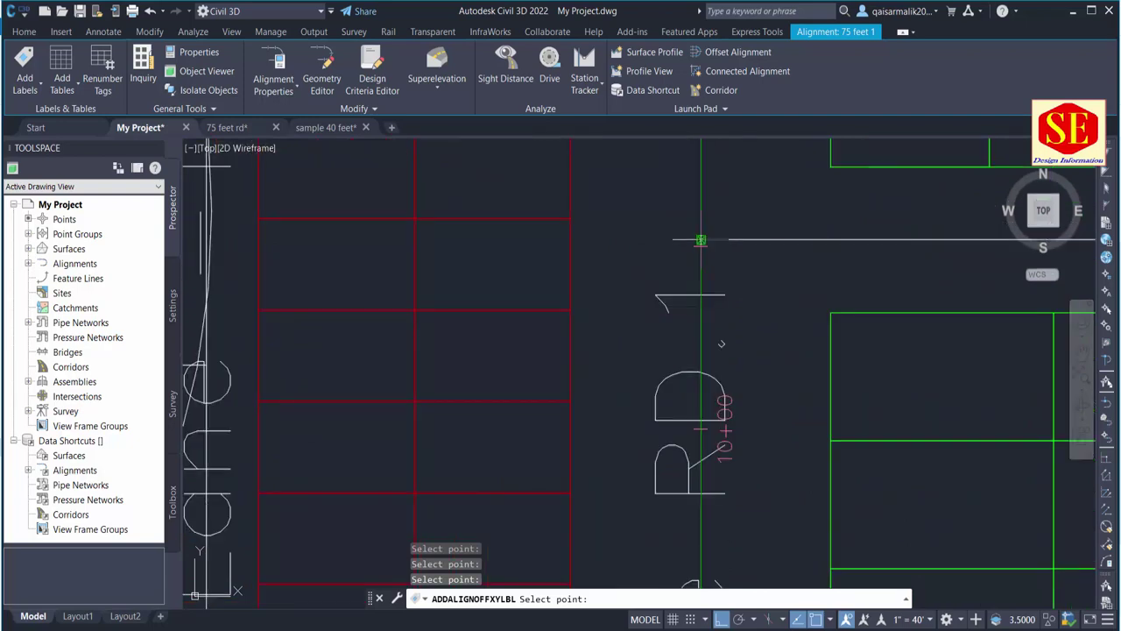
left_click(701, 239)
scroll(736, 215, "down", 3)
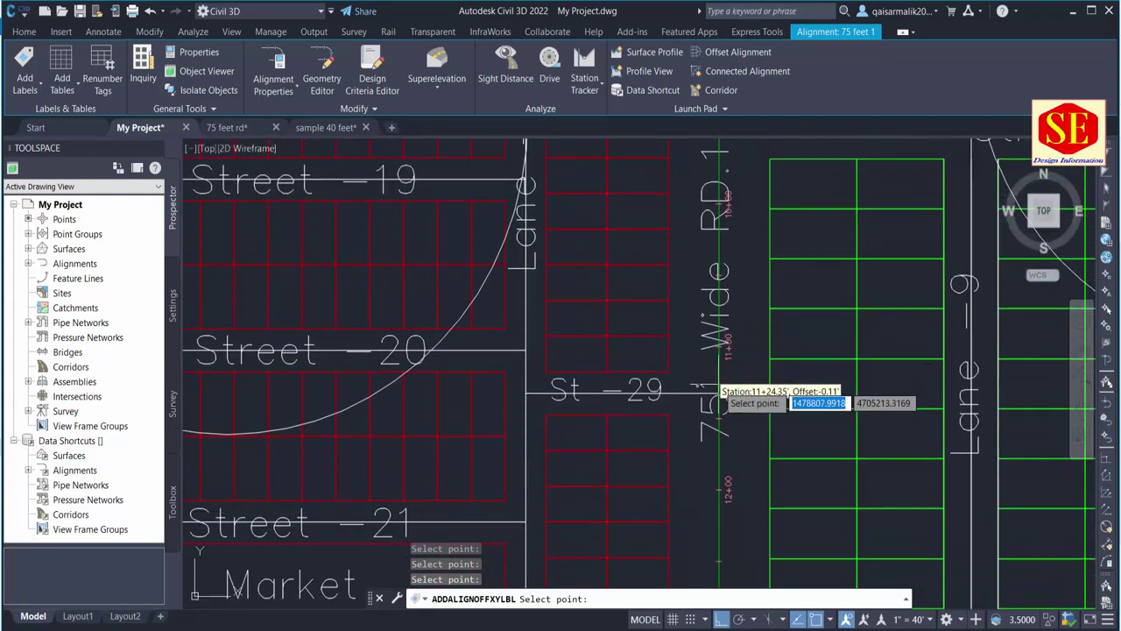
scroll(720, 399, "up", 3)
left_click(720, 398)
scroll(724, 394, "down", 3)
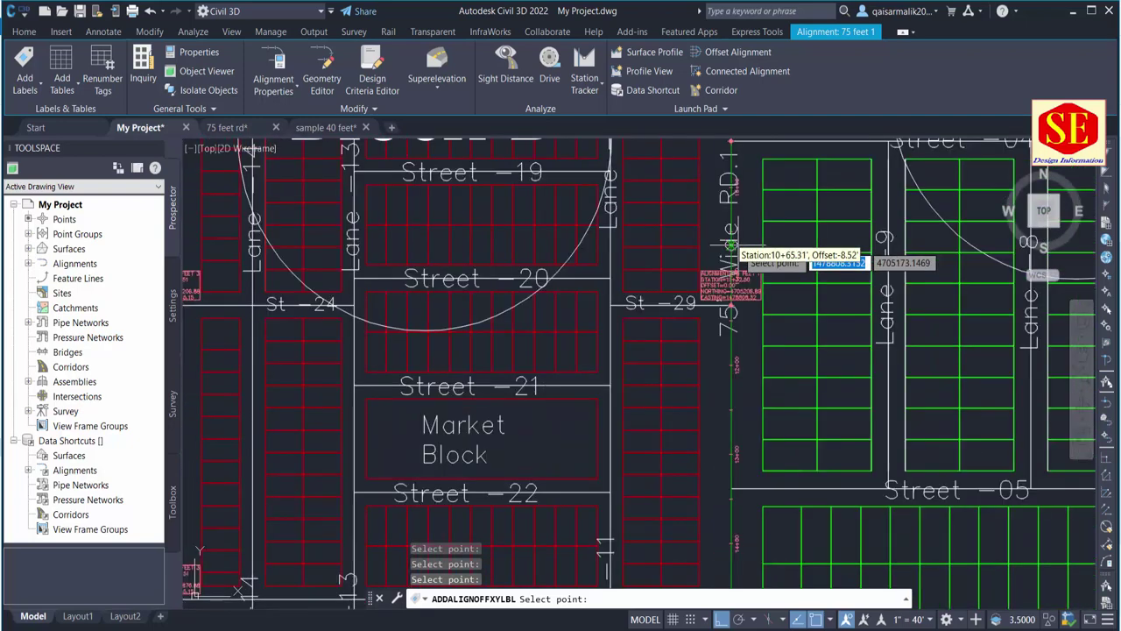
scroll(726, 390, "down", 3)
scroll(733, 390, "up", 6)
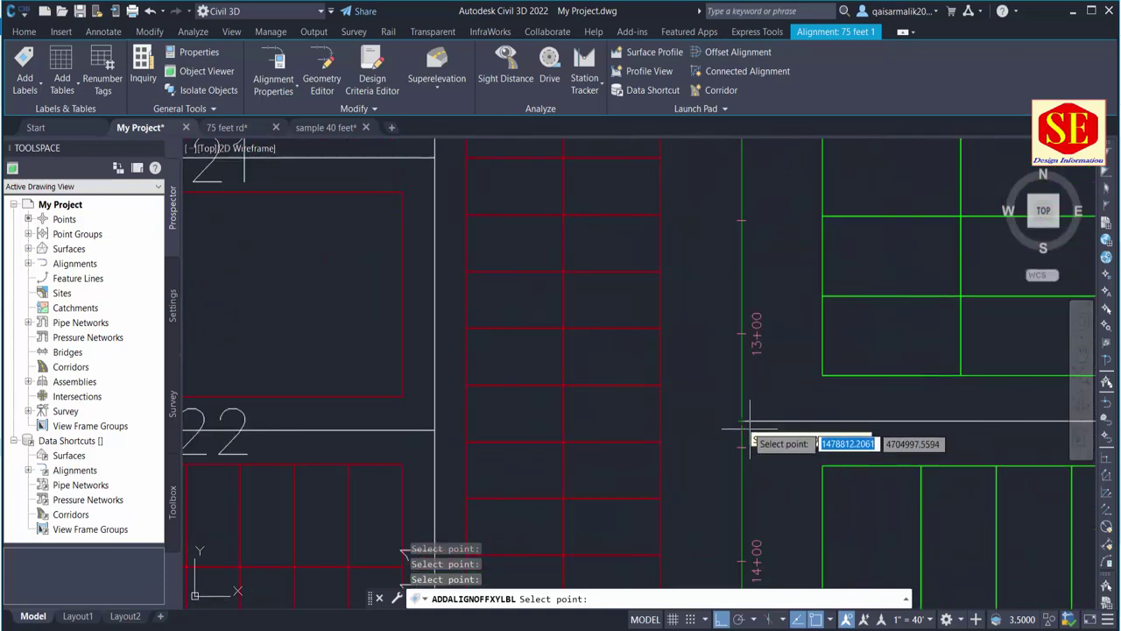
left_click(741, 422)
scroll(731, 350, "down", 3)
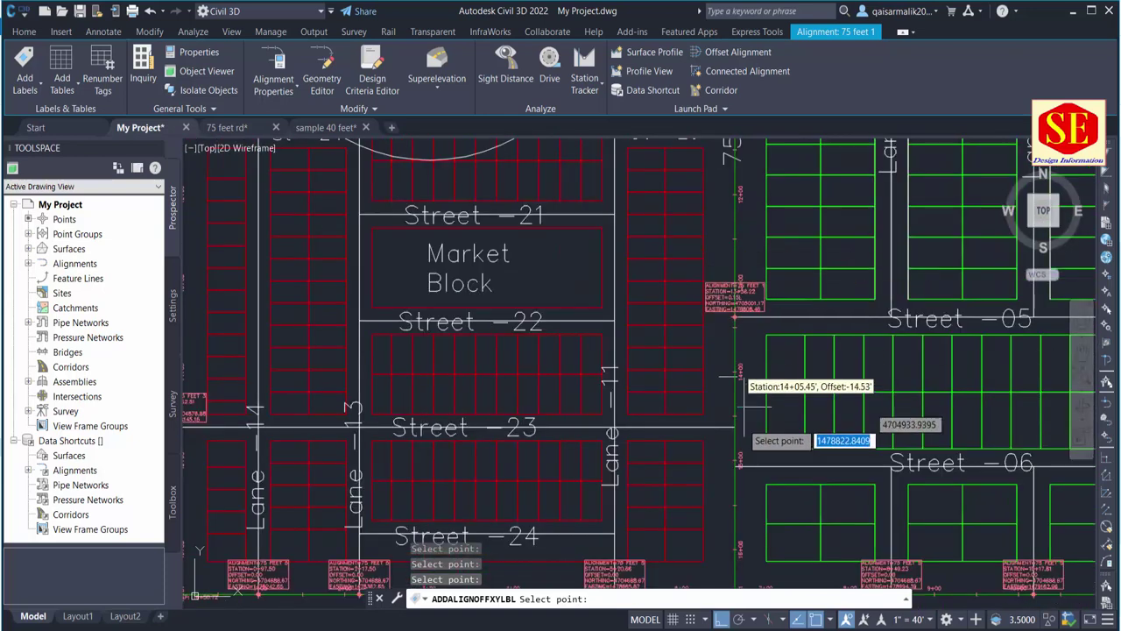
scroll(750, 418, "up", 5)
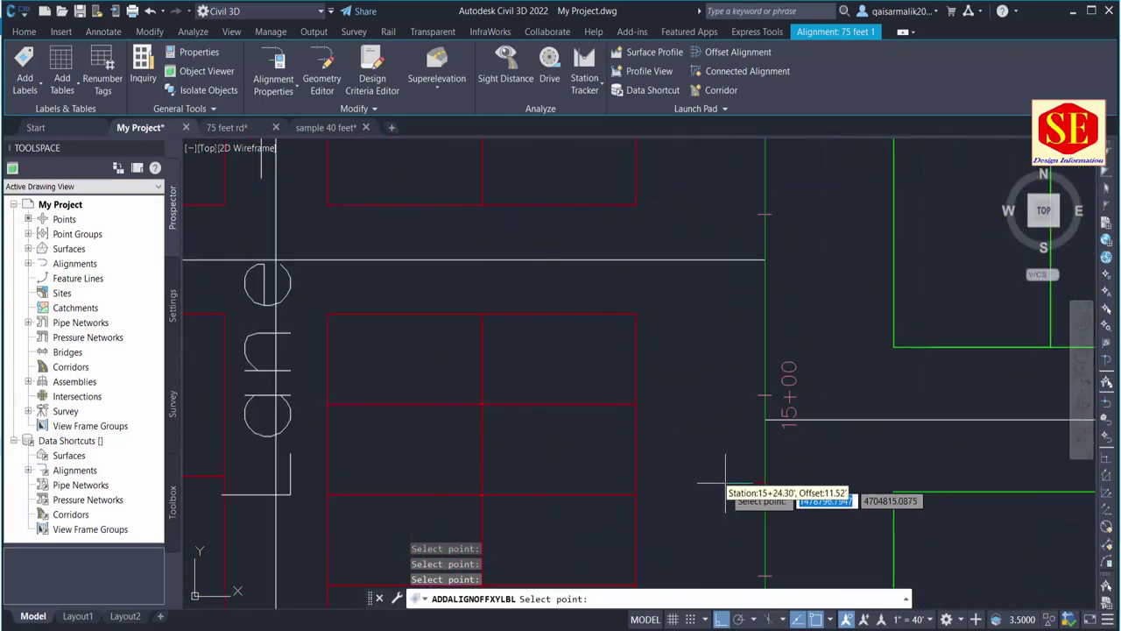
left_click(765, 421)
scroll(736, 226, "down", 3)
middle_click_drag(730, 317, 727, 488)
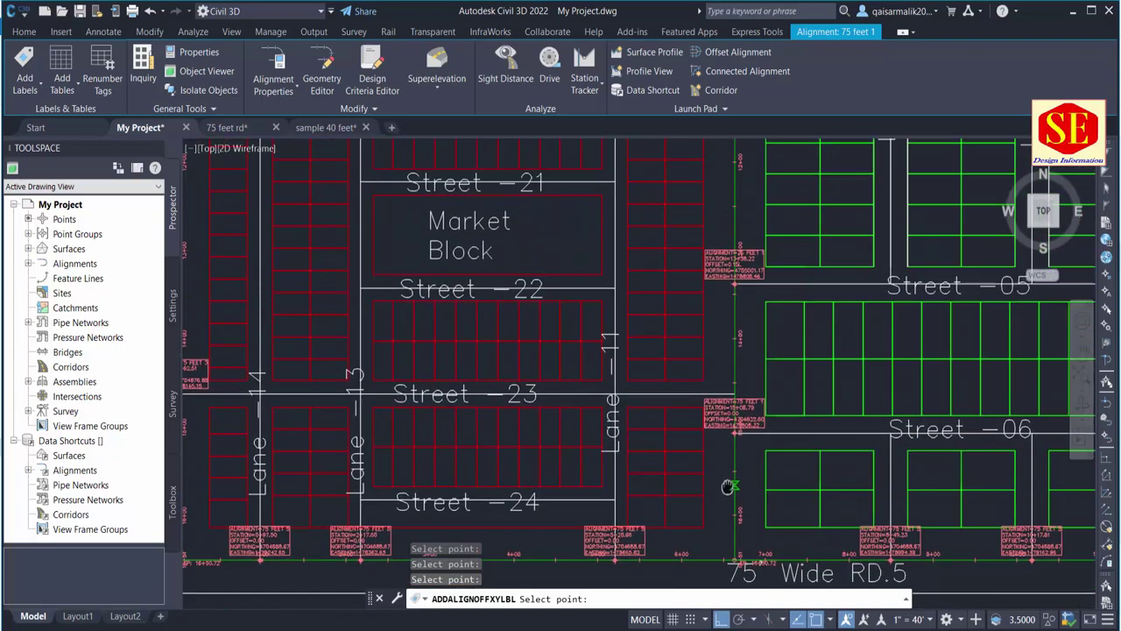
key("Escape")
scroll(738, 506, "down", 3)
scroll(756, 407, "up", 5)
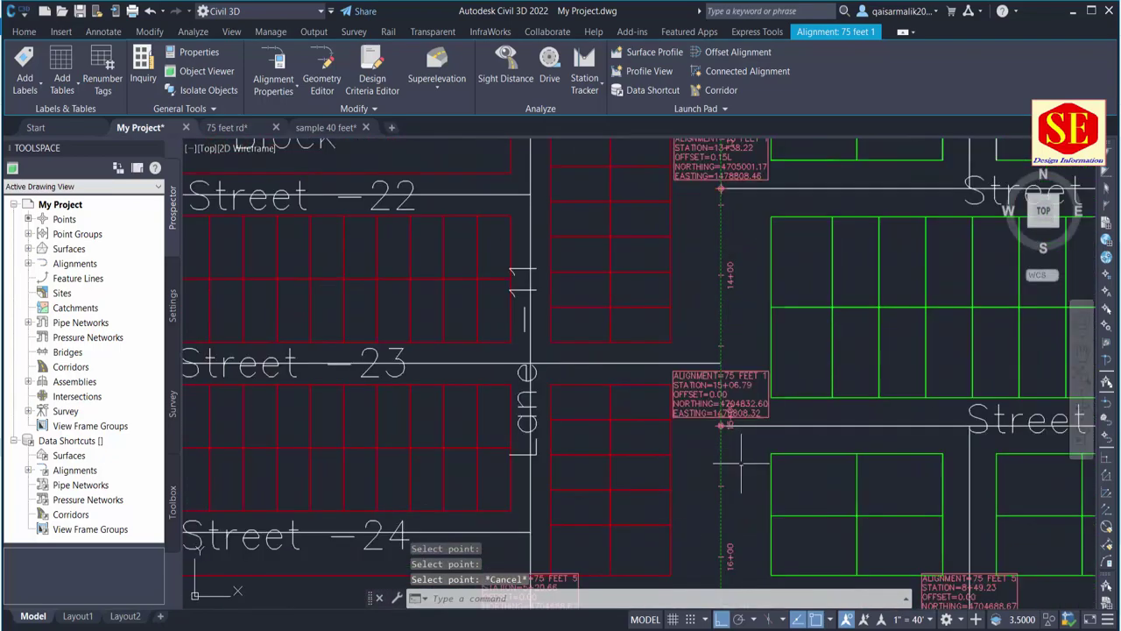
Draw a rectangle with REC around the five stacked profile views.
scroll(730, 359, "down", 5)
middle_click_drag(730, 201, 727, 591)
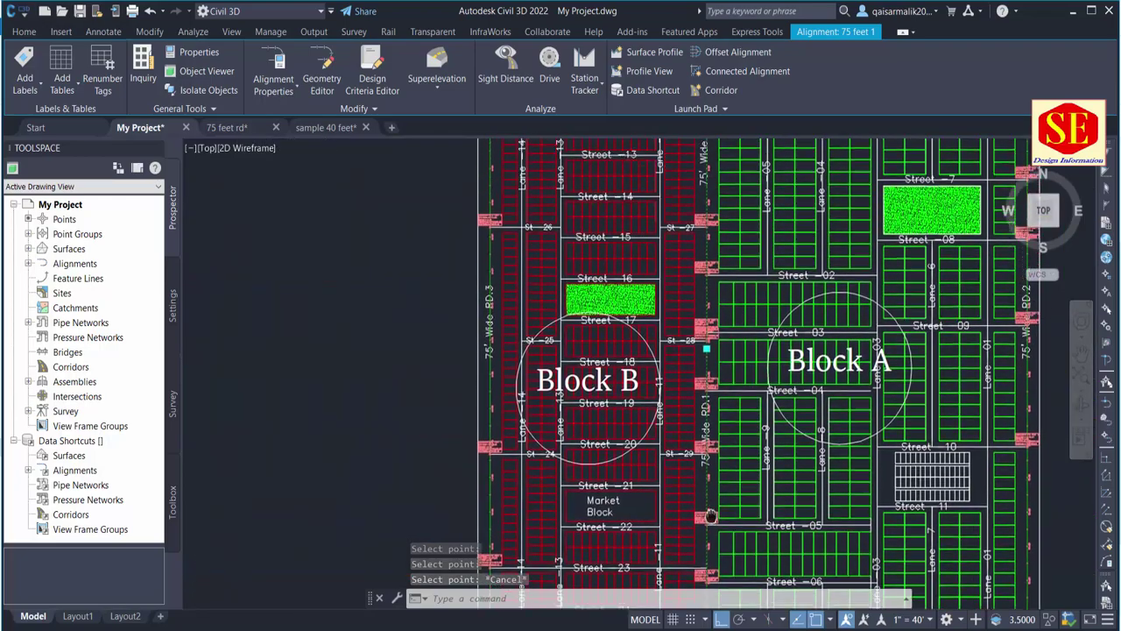
scroll(723, 261, "down", 1)
scroll(723, 261, "down", 2)
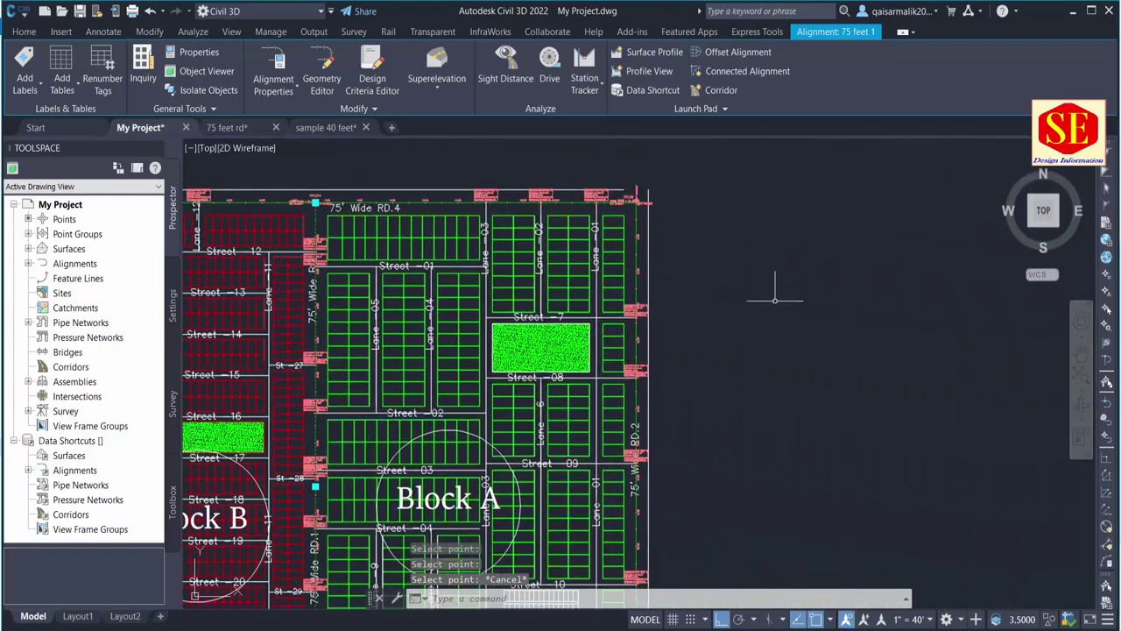
scroll(724, 261, "down", 2)
scroll(723, 261, "down", 2)
middle_click_drag(724, 261, 643, 263)
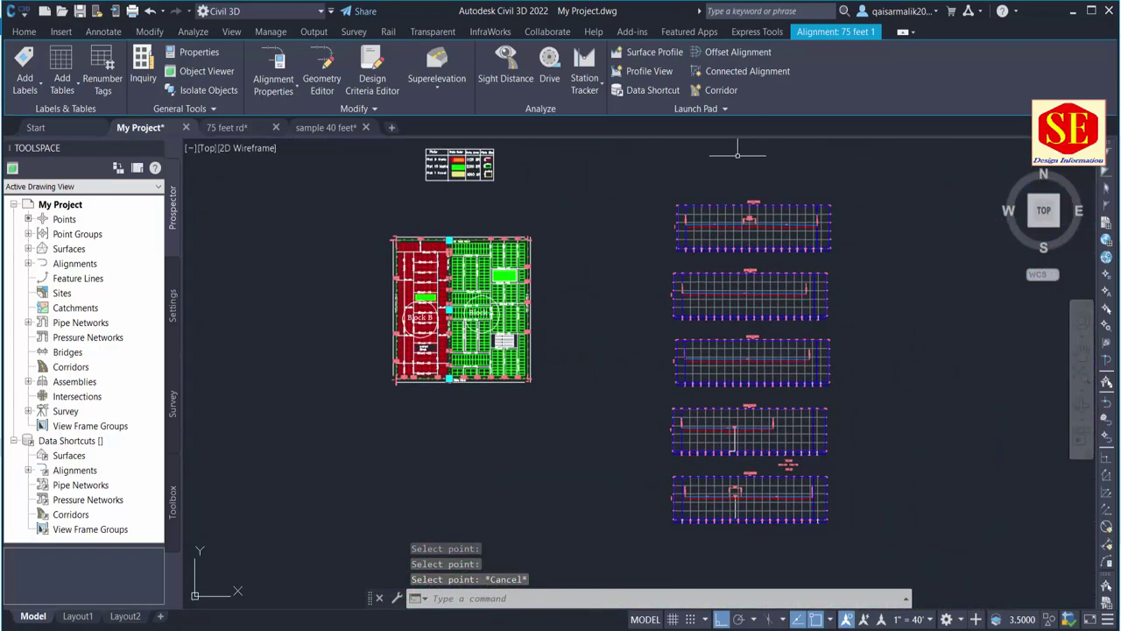
middle_click_drag(738, 156, 625, 176)
type("rec")
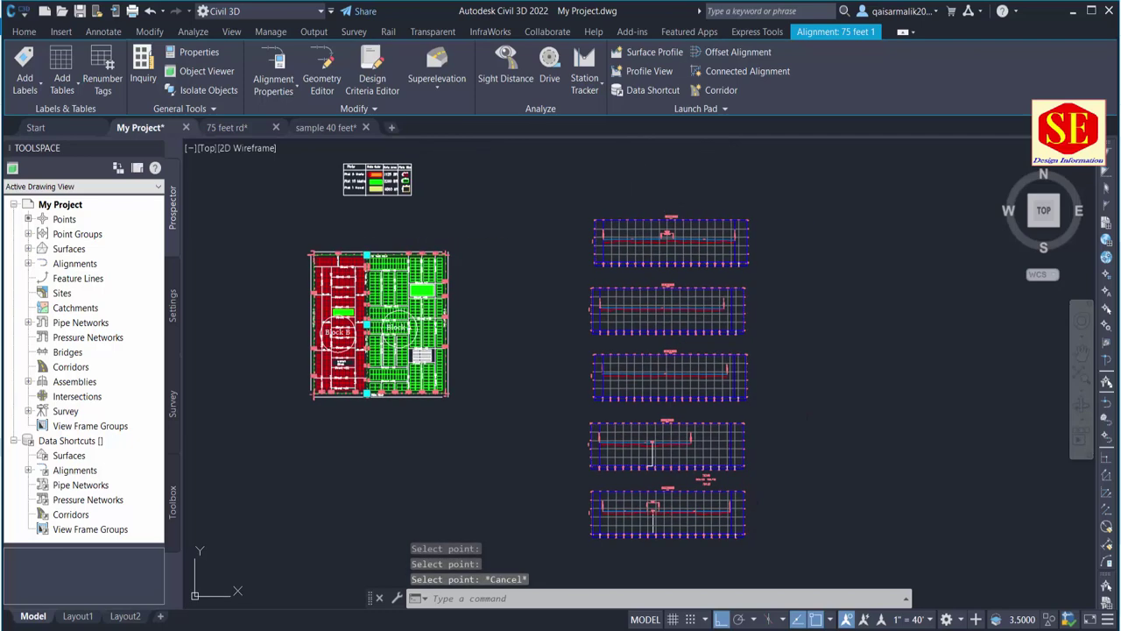
key("Return")
left_click(583, 184)
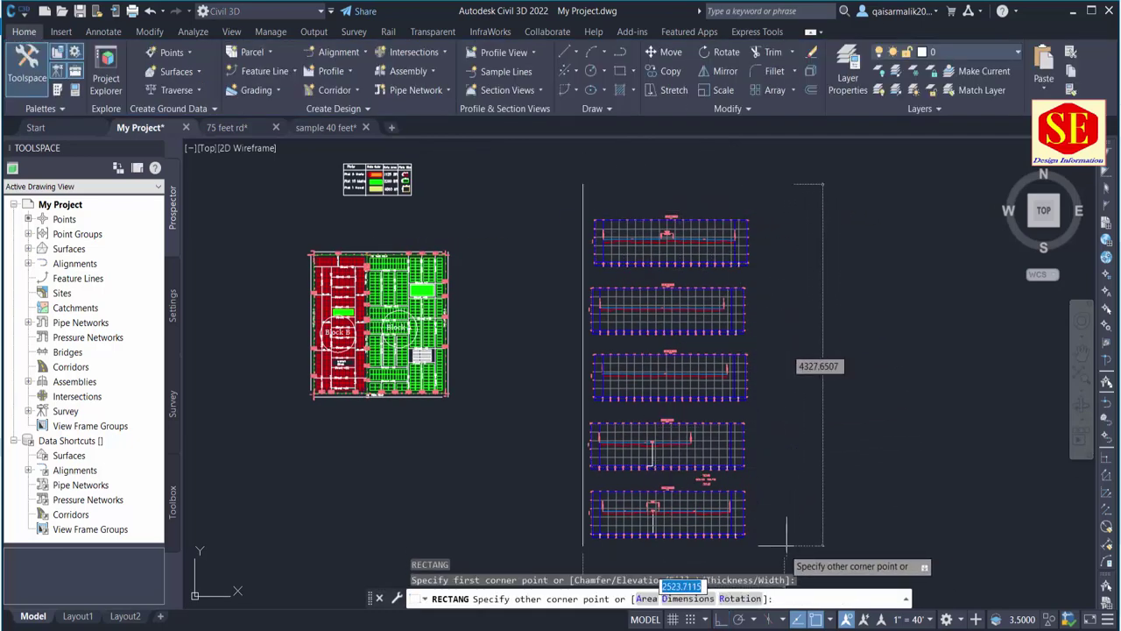
left_click(779, 550)
Pan and zoom across the site plan up to the legend table above it.
middle_click_drag(874, 348, 706, 327)
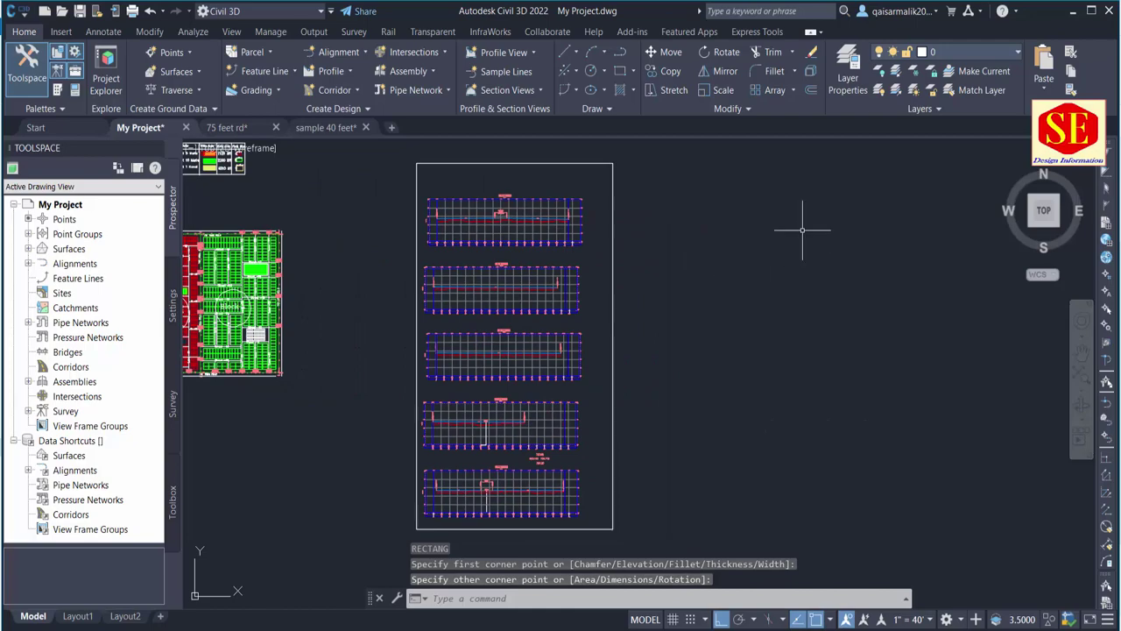
scroll(803, 230, "down", 1)
scroll(789, 318, "up", 2)
scroll(613, 280, "up", 3)
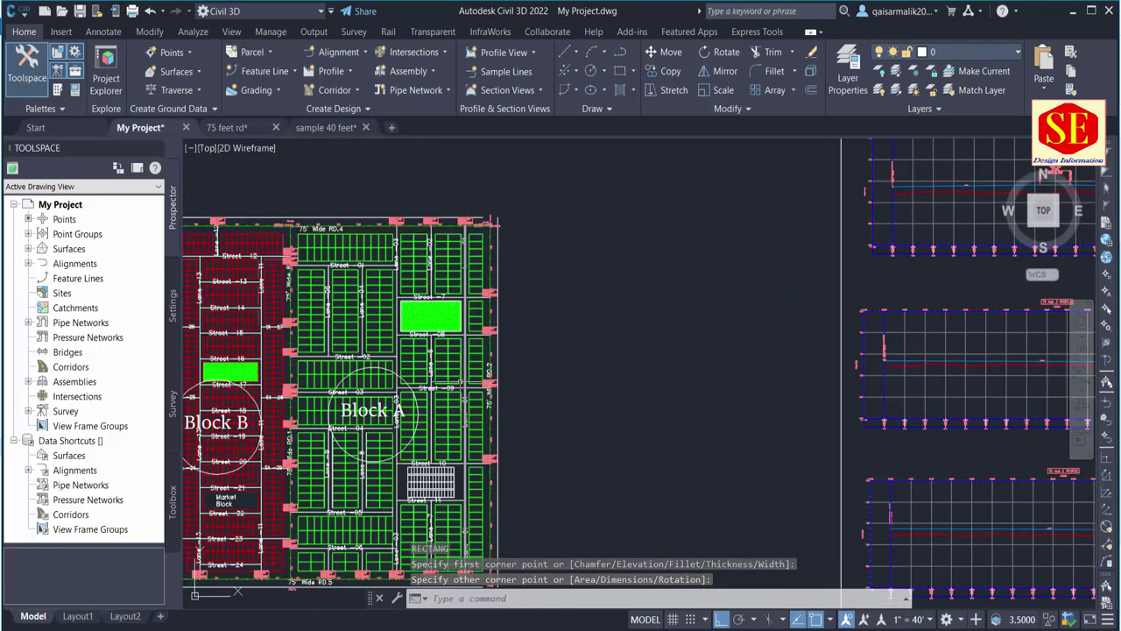
scroll(443, 402, "up", 1)
scroll(442, 398, "up", 5)
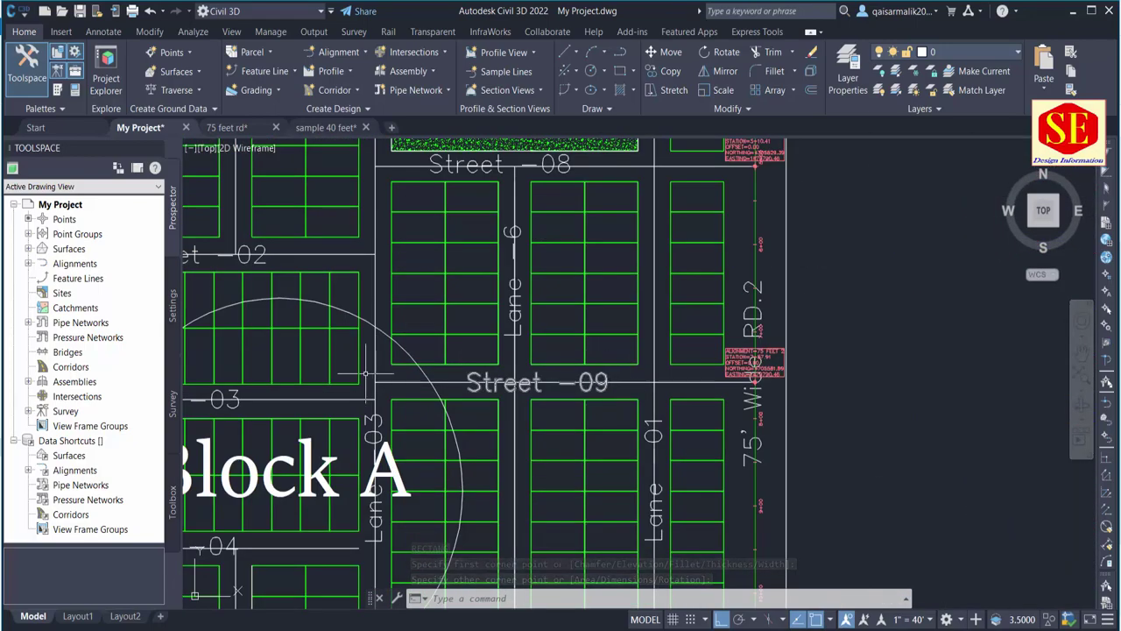
scroll(596, 382, "down", 2)
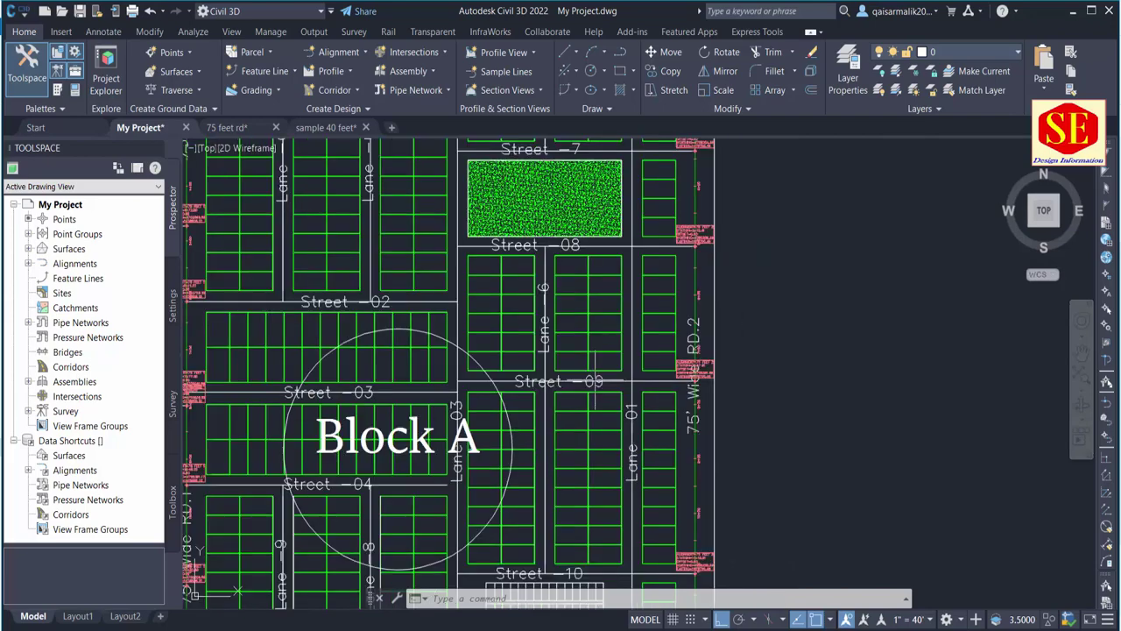
scroll(608, 282, "down", 3)
mouse_move(579, 233)
middle_mouse_down()
mouse_move(608, 285)
mouse_move(458, 291)
middle_mouse_up()
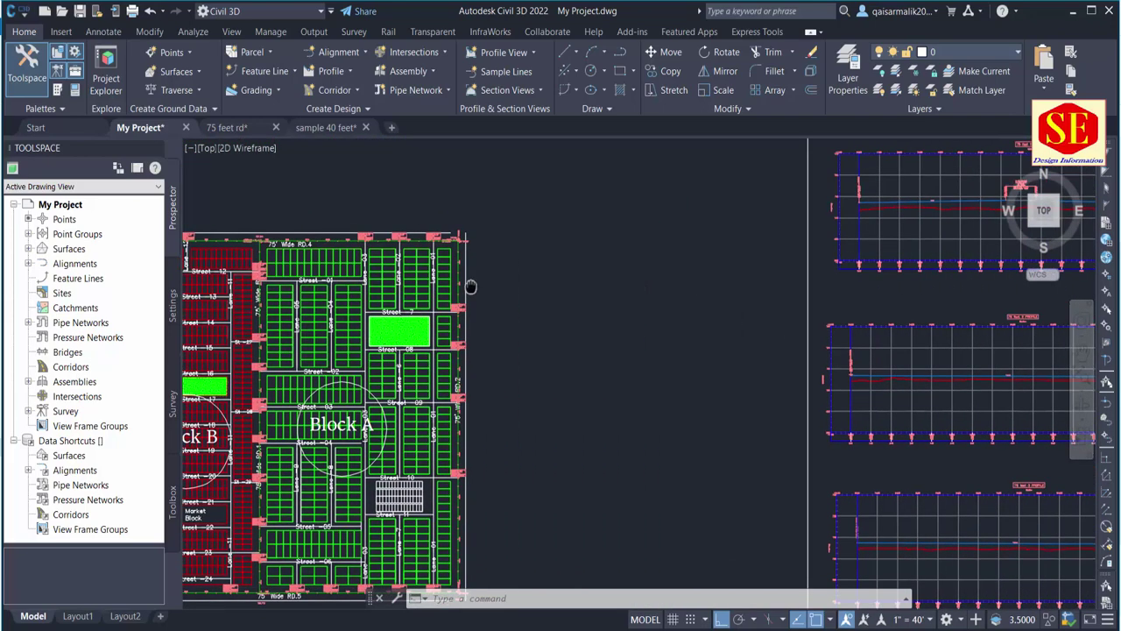
scroll(854, 388, "down", 2)
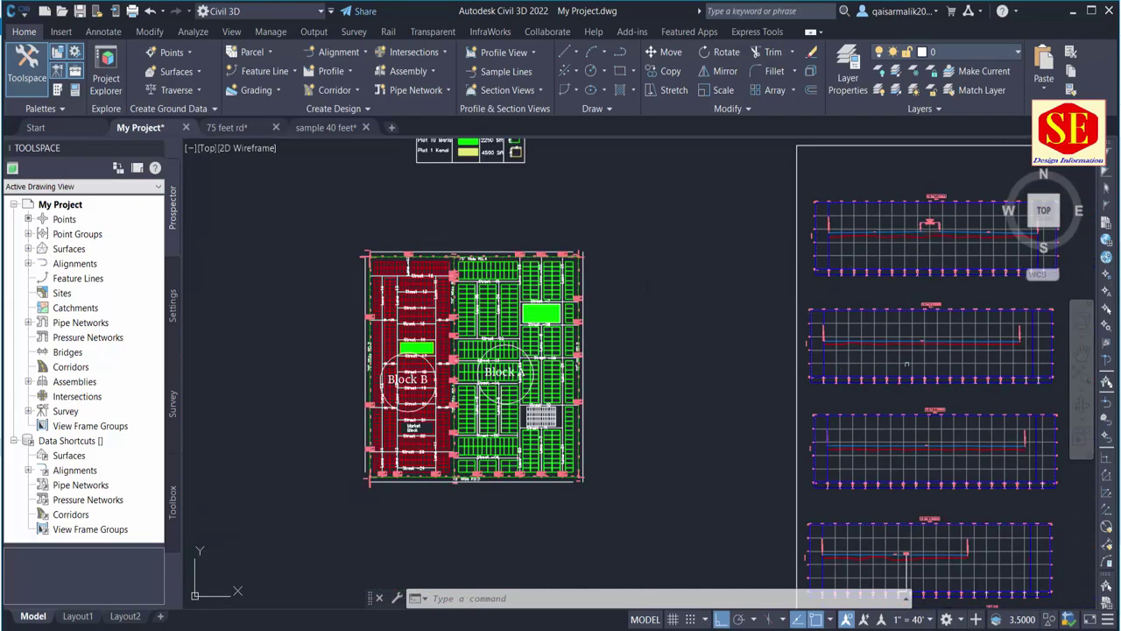
middle_click_drag(646, 287, 600, 175)
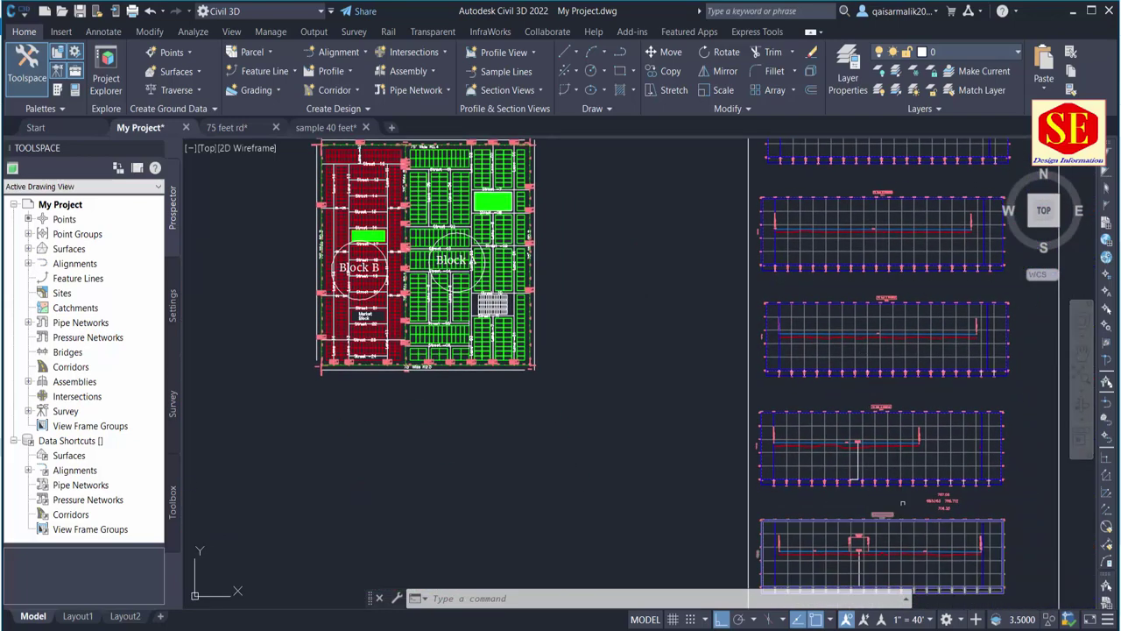
middle_click_drag(881, 198, 874, 368)
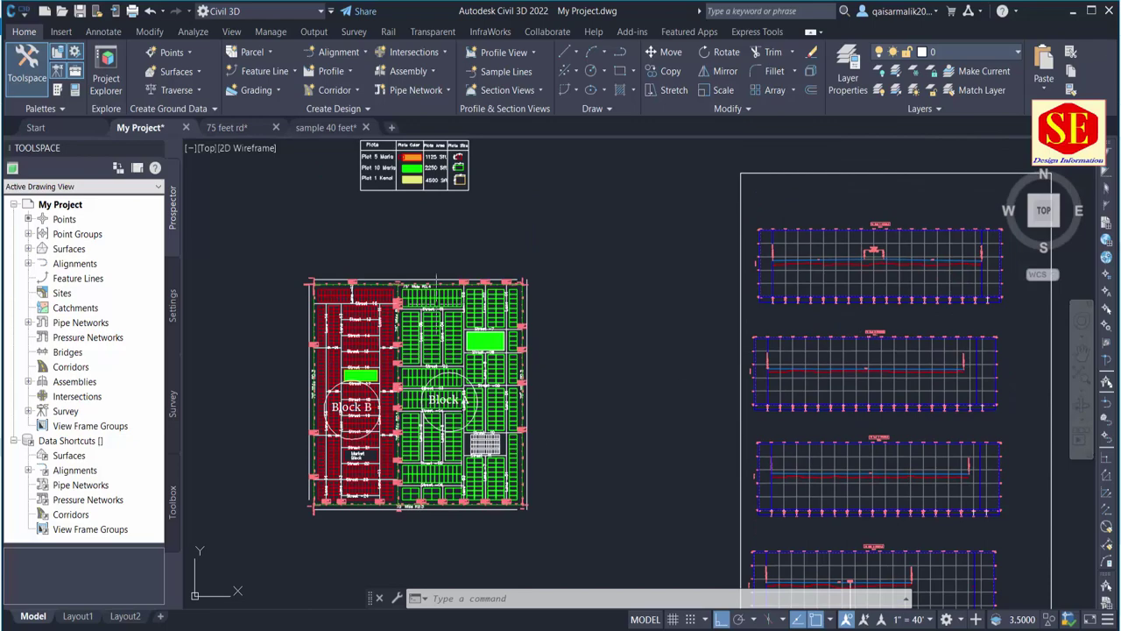
scroll(437, 279, "up", 5)
scroll(526, 282, "up", 3)
scroll(593, 285, "up", 2)
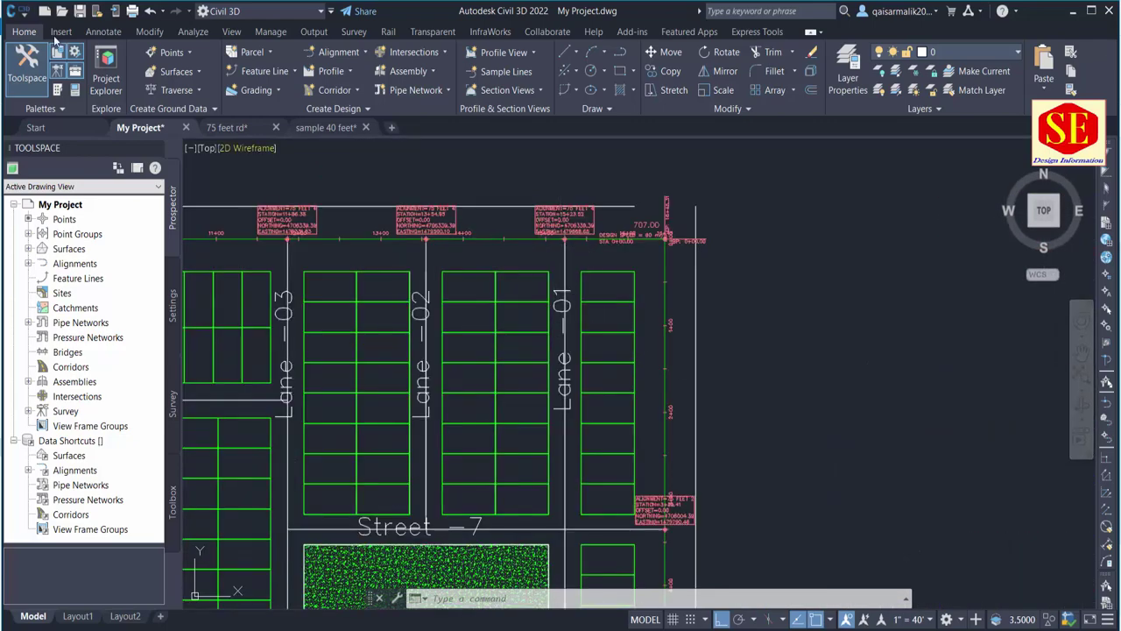
Create centerline alignment L-01 from the Lane-01 polyline, accepting its default direction.
left_click(349, 54)
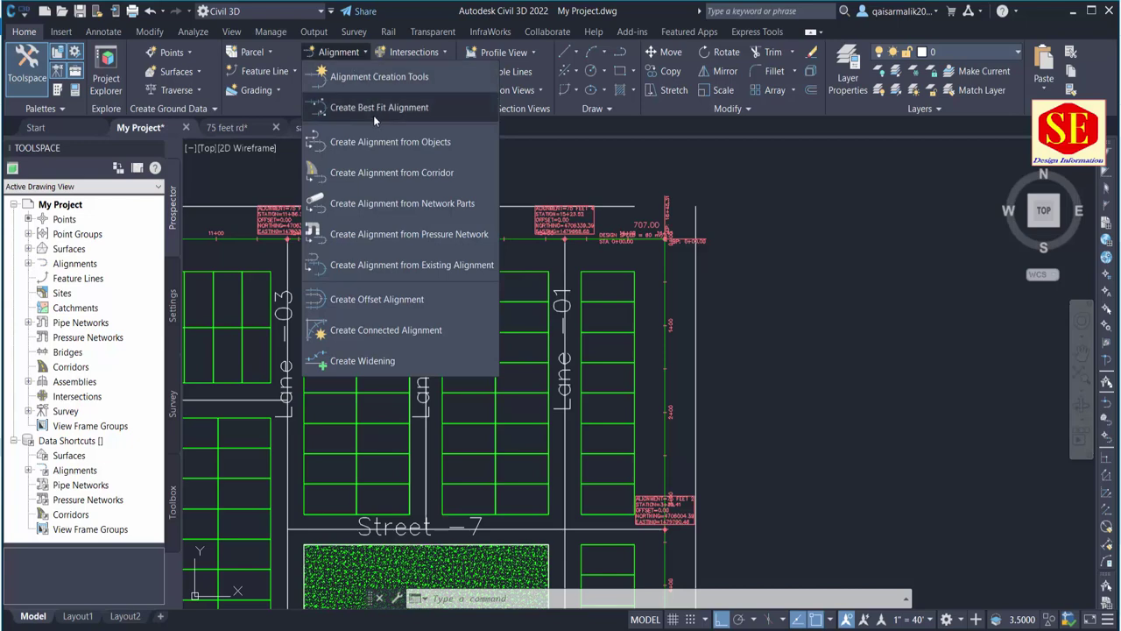
left_click(375, 141)
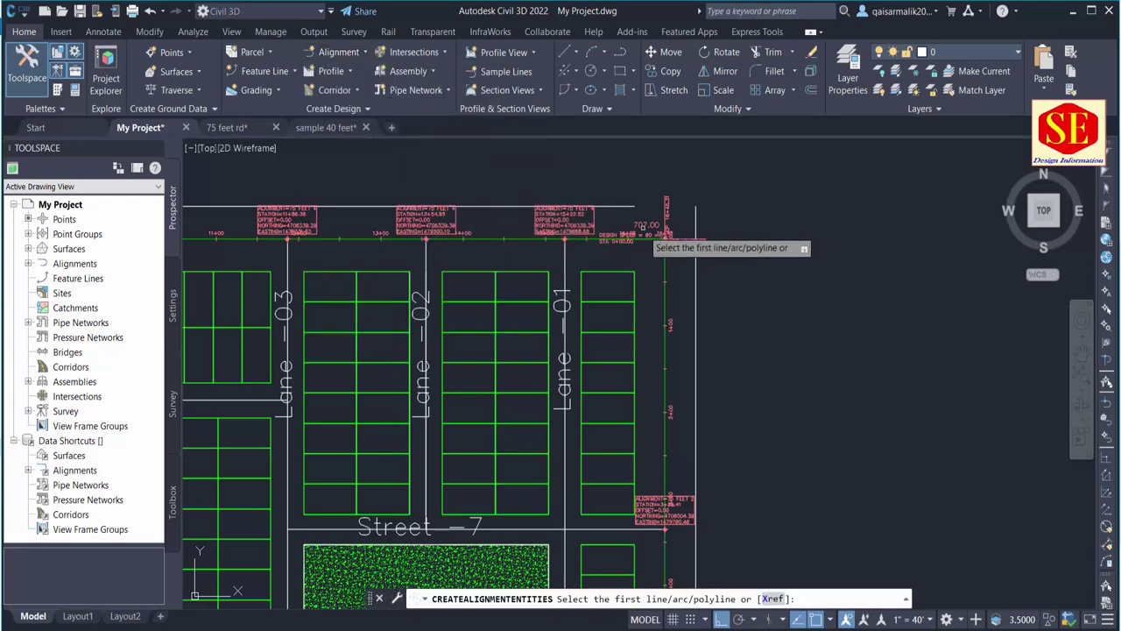
left_click(565, 255)
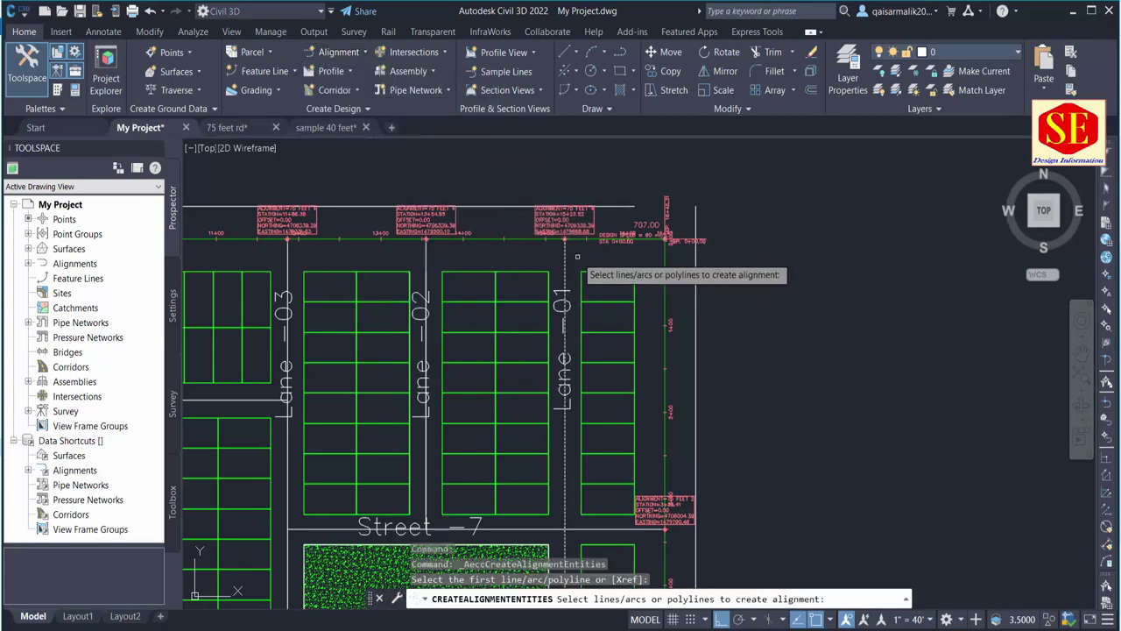
scroll(580, 257, "down", 2)
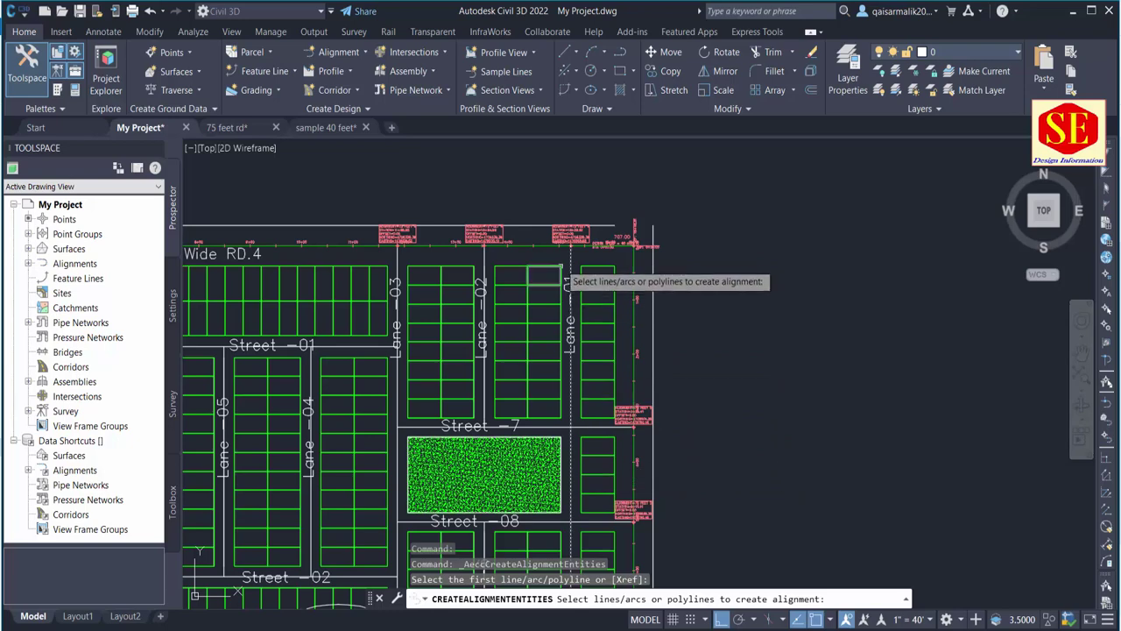
left_click(570, 279)
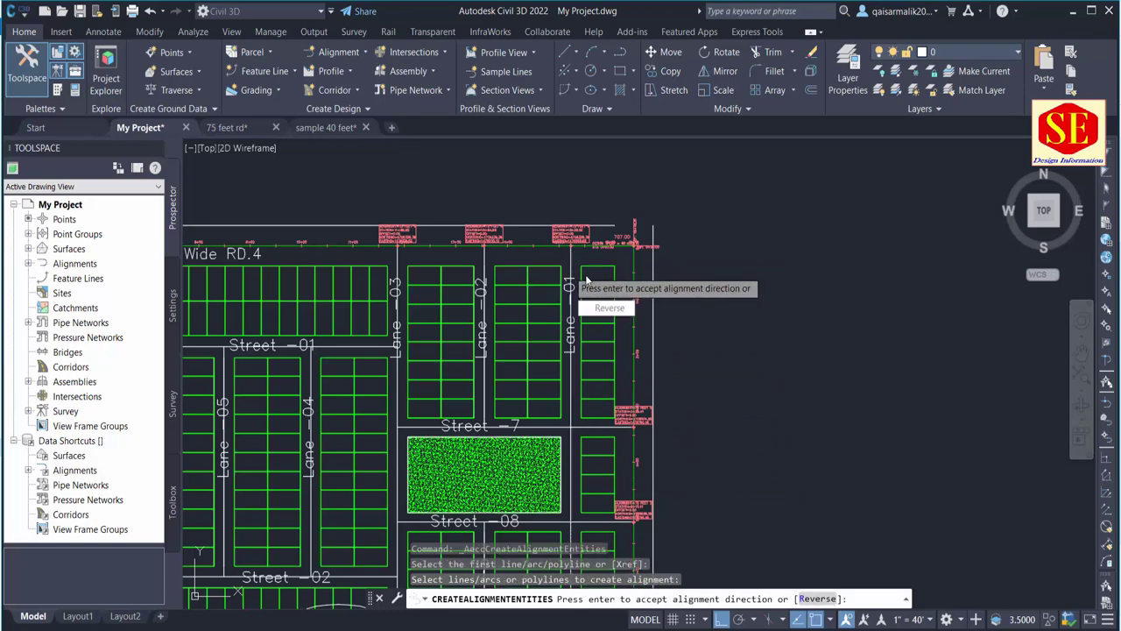
right_click(594, 263)
left_click(613, 259)
type("L-01")
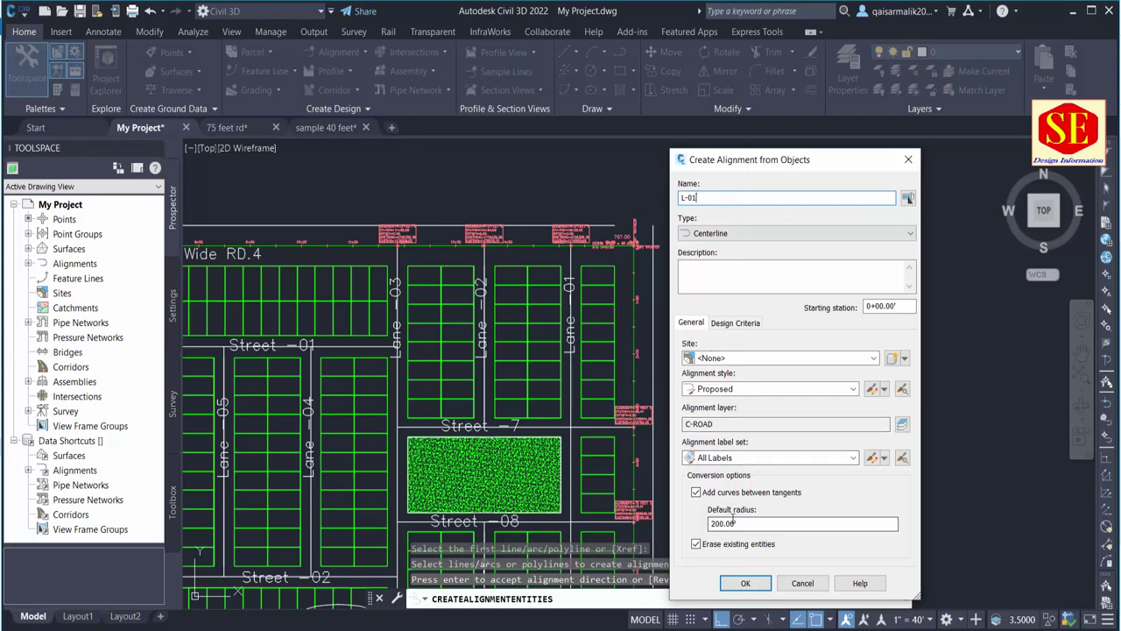
left_click(745, 583)
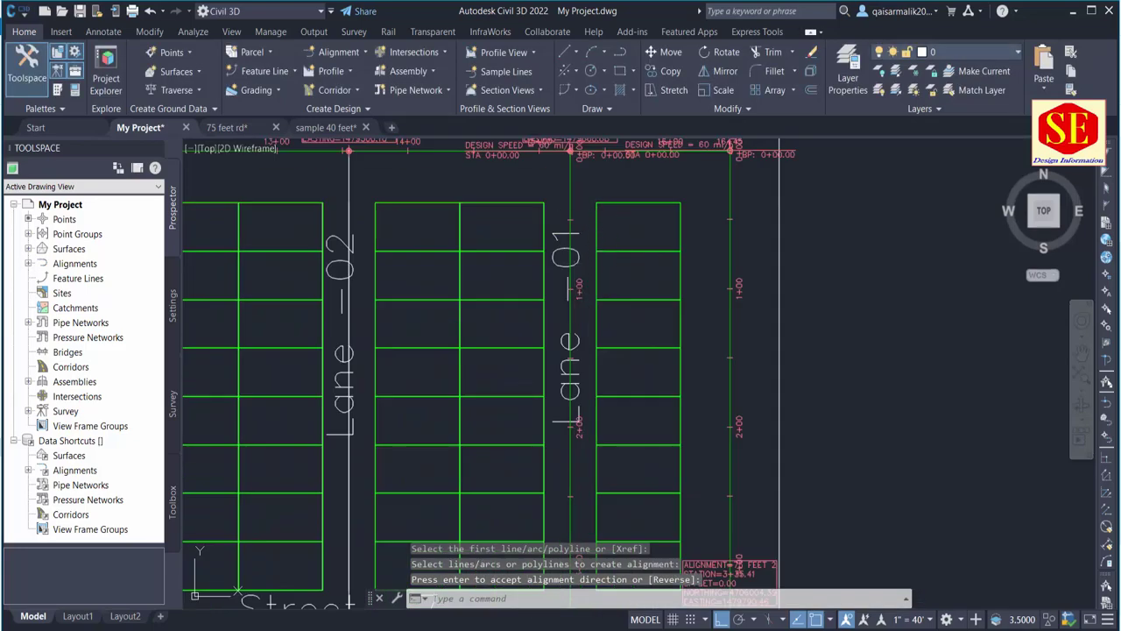
scroll(598, 482, "down", 5)
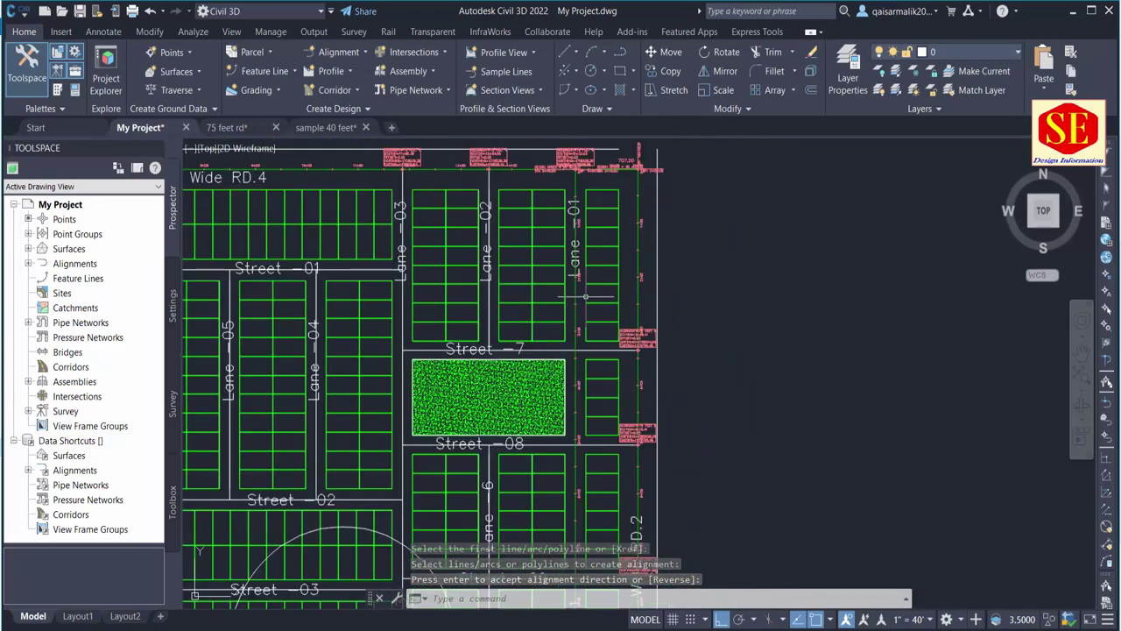
scroll(586, 297, "down", 4)
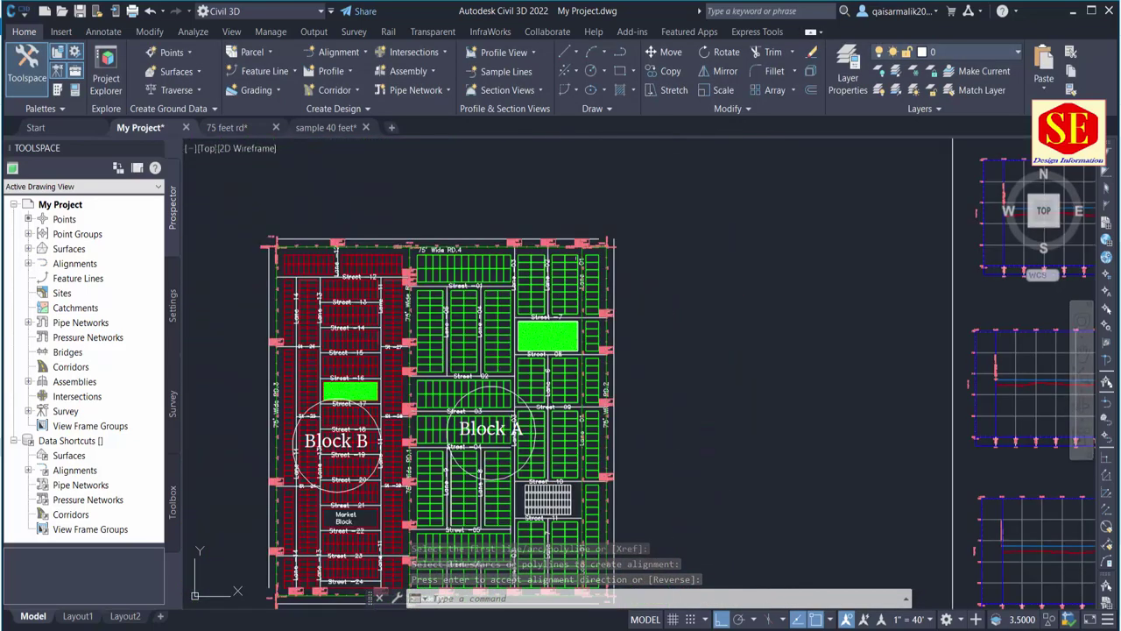
Sample the My Project surface profile along L-01 and begin its profile view setup.
left_click(350, 74)
left_click(366, 98)
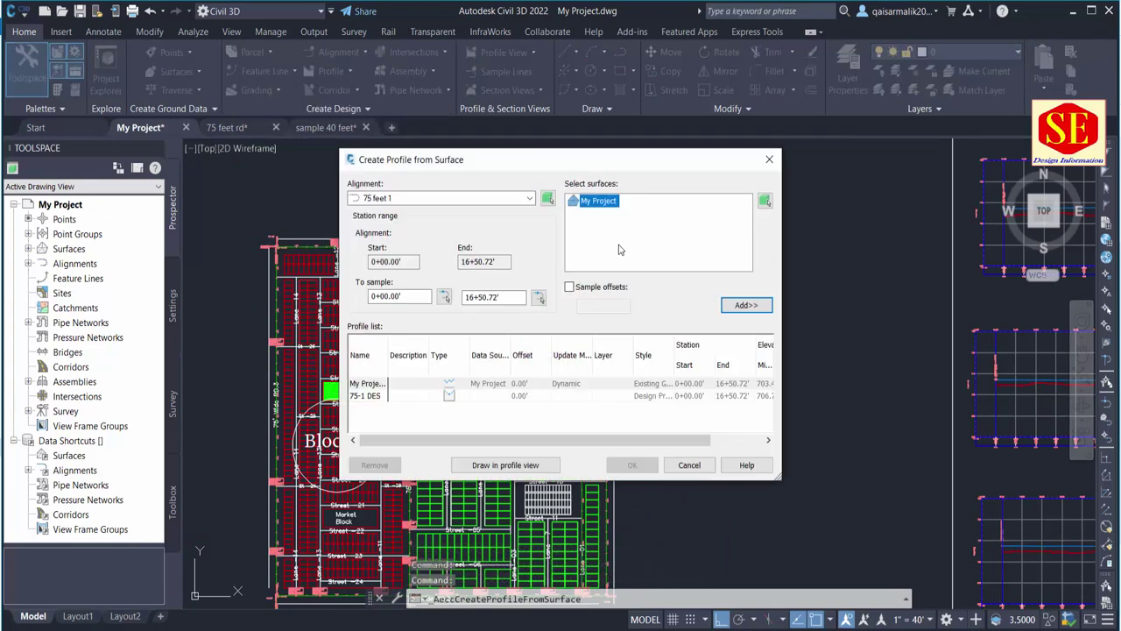
left_click(430, 200)
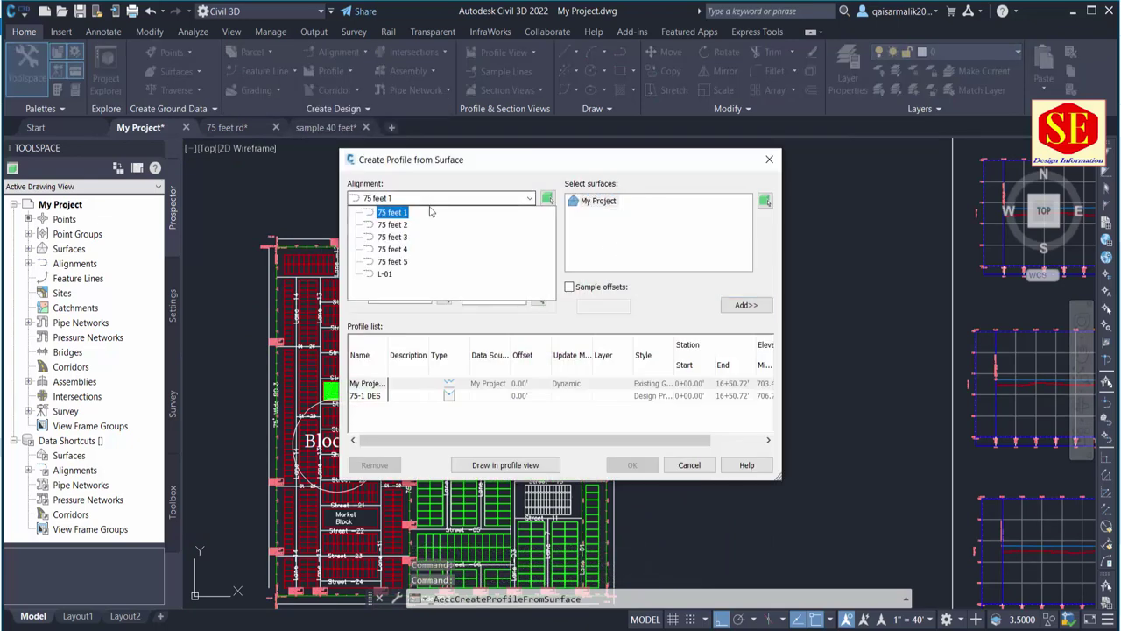
left_click(385, 274)
left_click(760, 314)
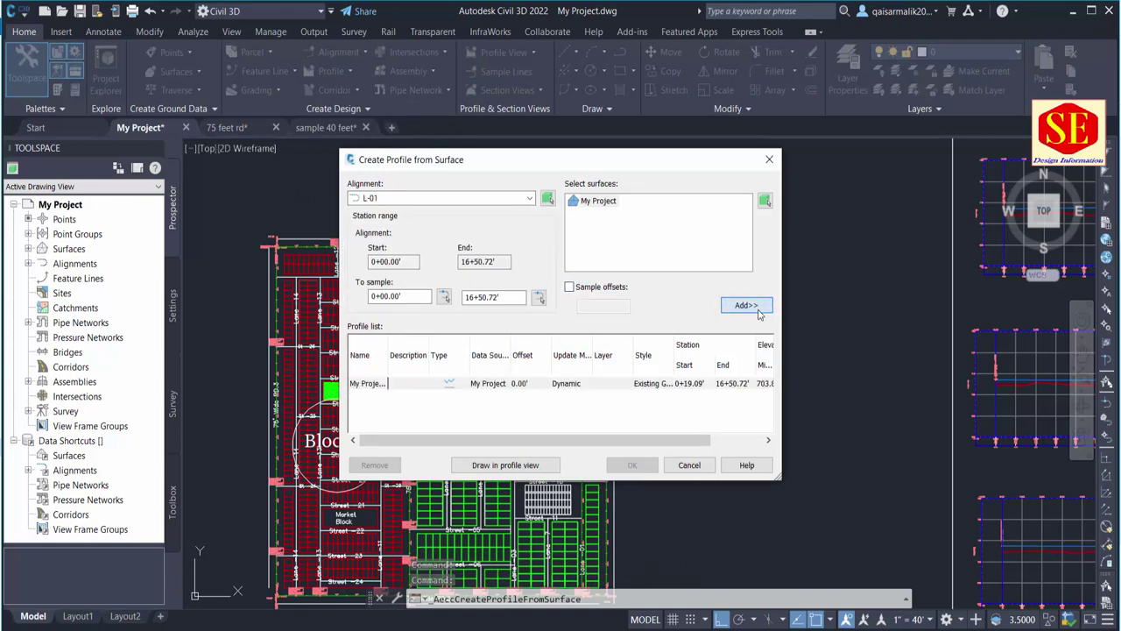
left_click(529, 473)
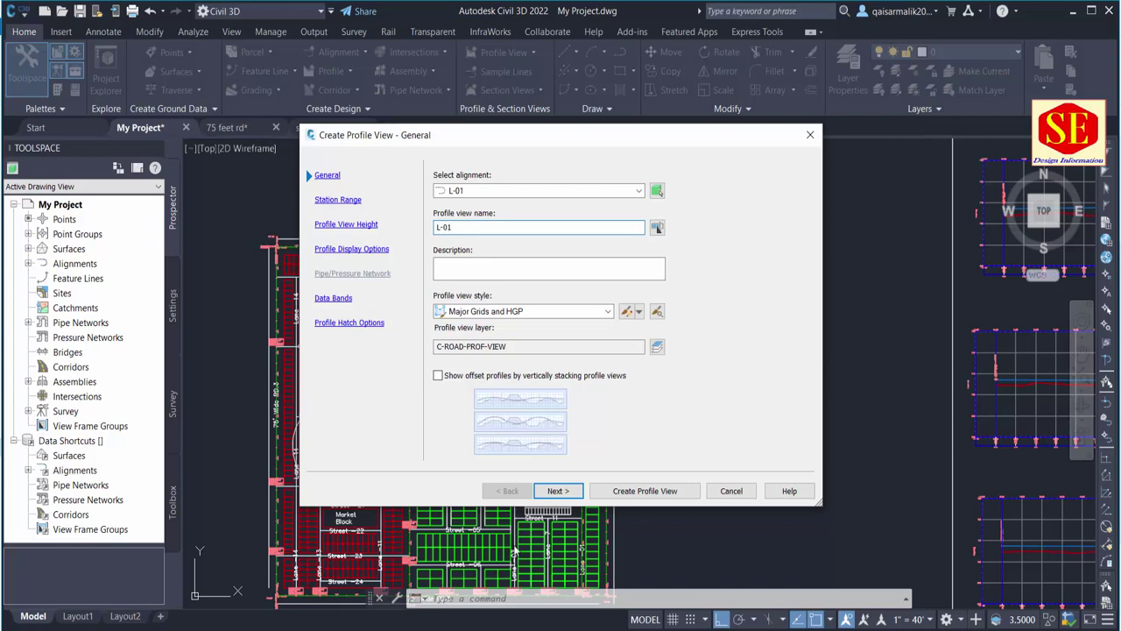
left_click(559, 493)
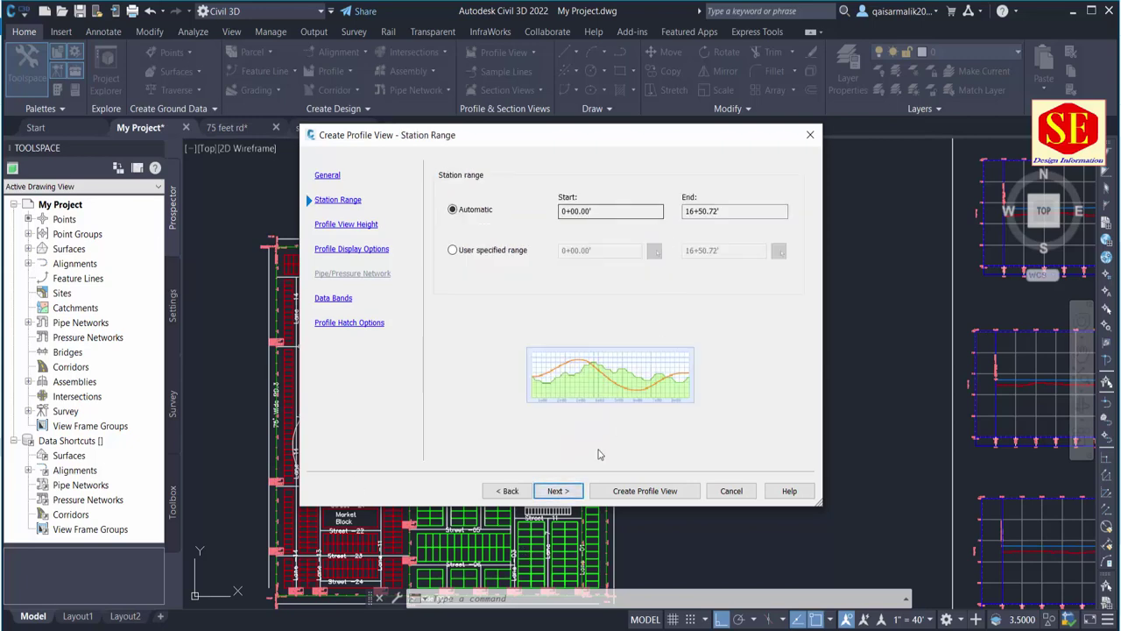
Create the L-01 profile view, stations 0+00.00 to 16+50.72, and place it in open space.
left_click(645, 493)
scroll(613, 258, "down", 5)
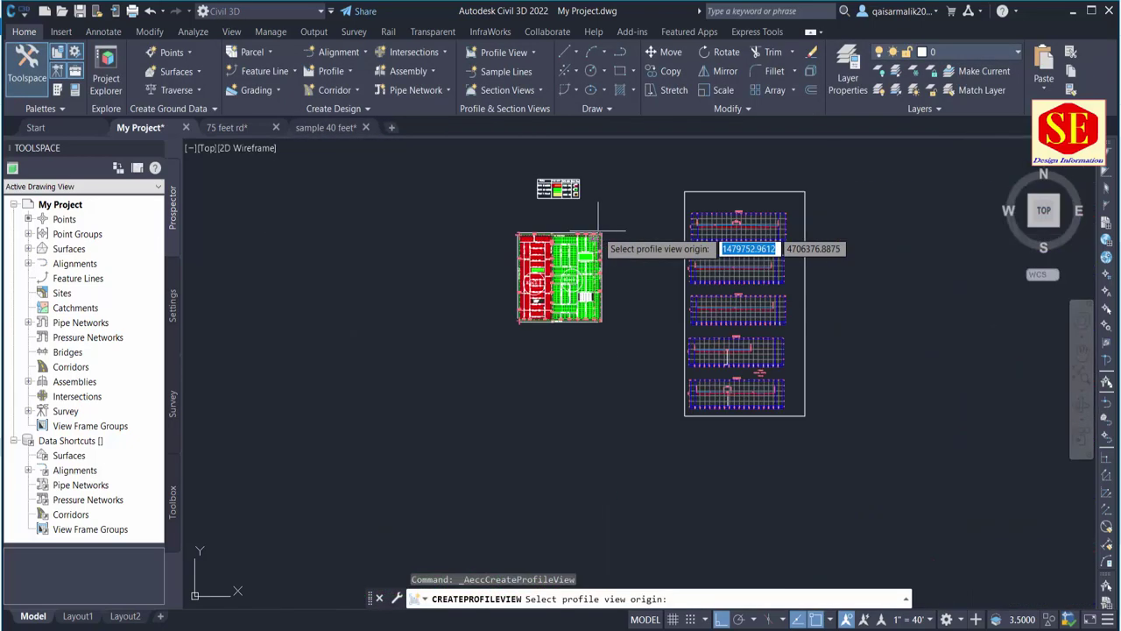
middle_click_drag(791, 300, 652, 307)
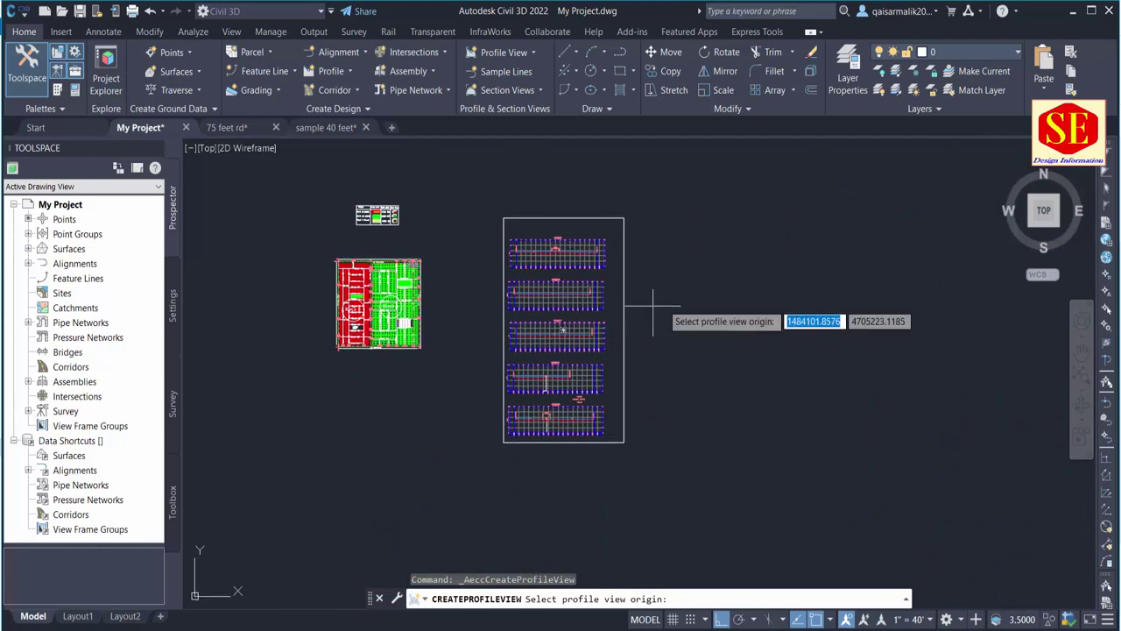
left_click(698, 245)
scroll(747, 247, "up", 6)
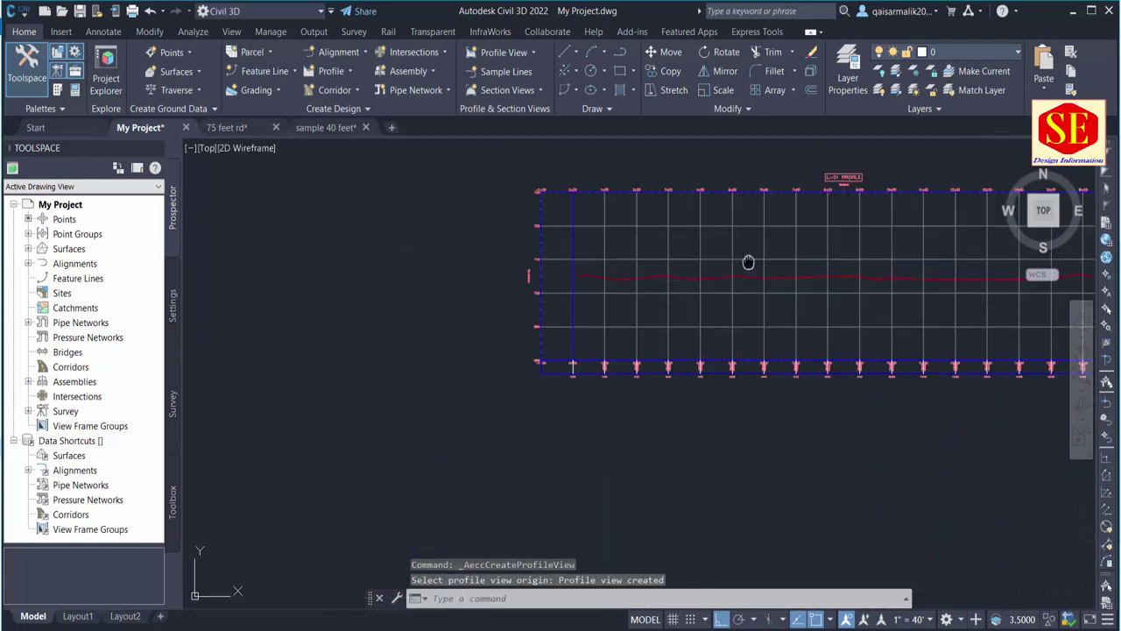
middle_click_drag(748, 262, 655, 280)
scroll(692, 211, "up", 4)
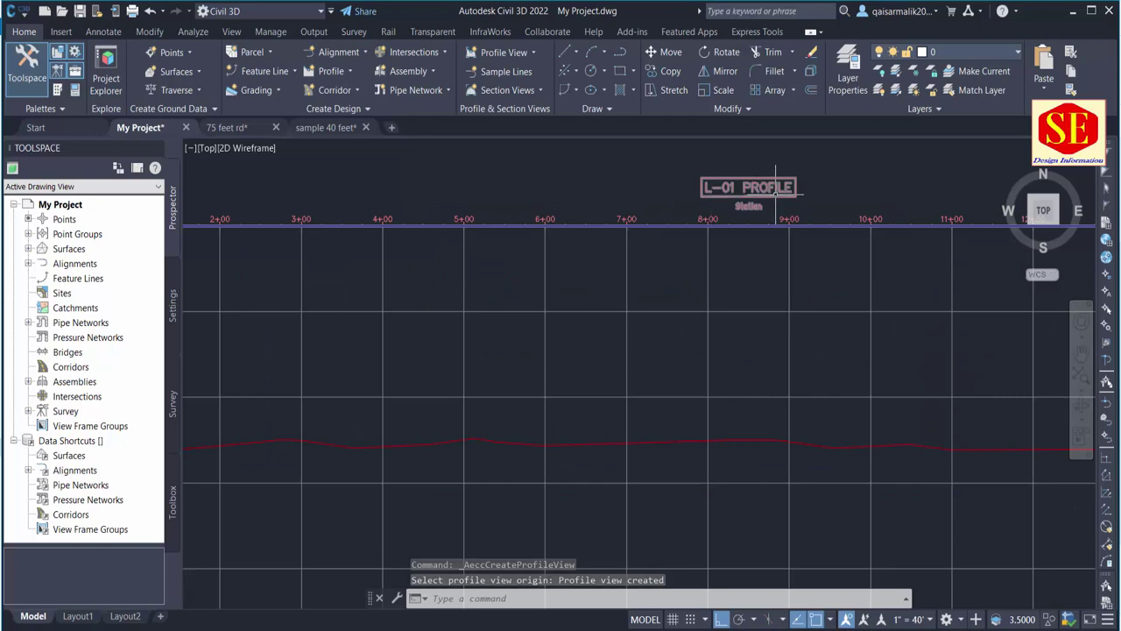
scroll(775, 193, "down", 6)
middle_click_drag(346, 249, 495, 242)
scroll(497, 240, "up", 4)
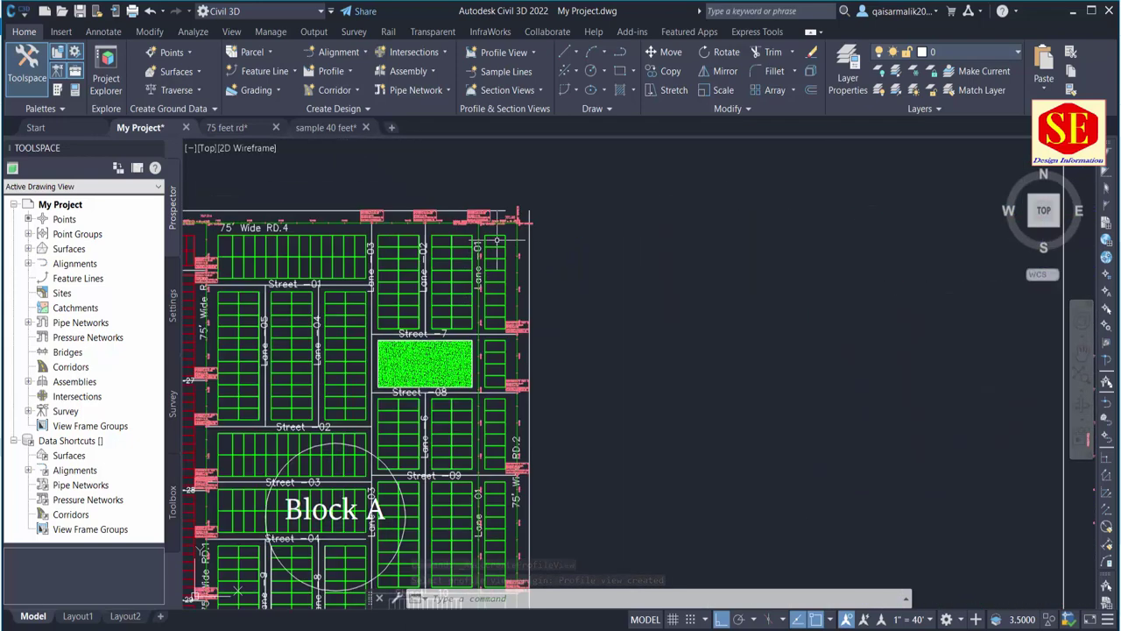
scroll(445, 333, "down", 2)
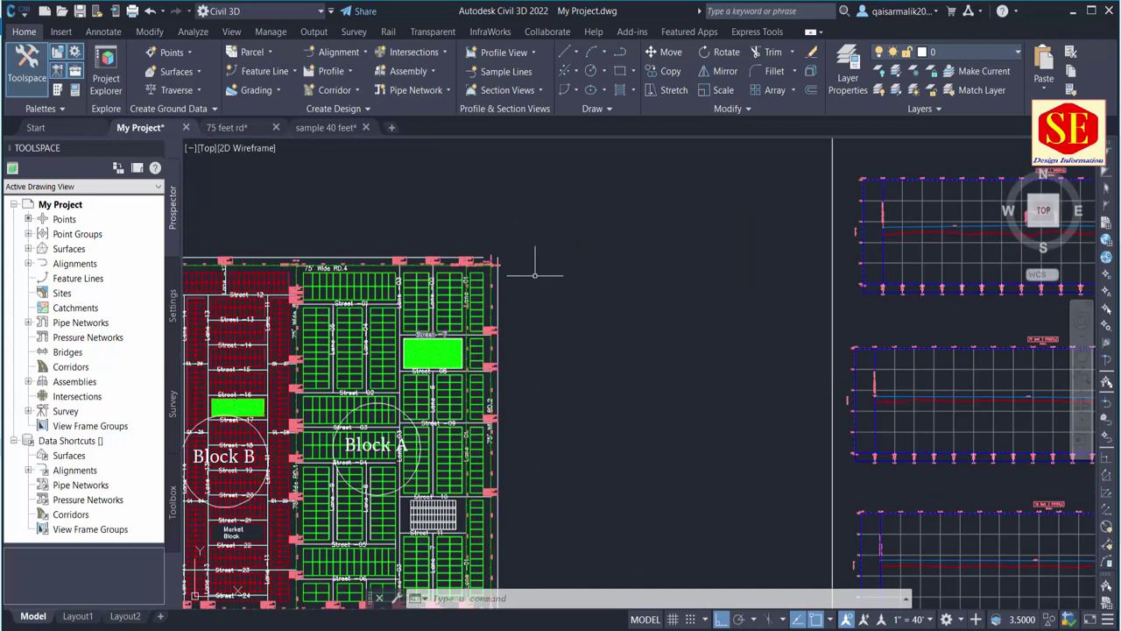
scroll(388, 251, "up", 3)
scroll(388, 251, "up", 2)
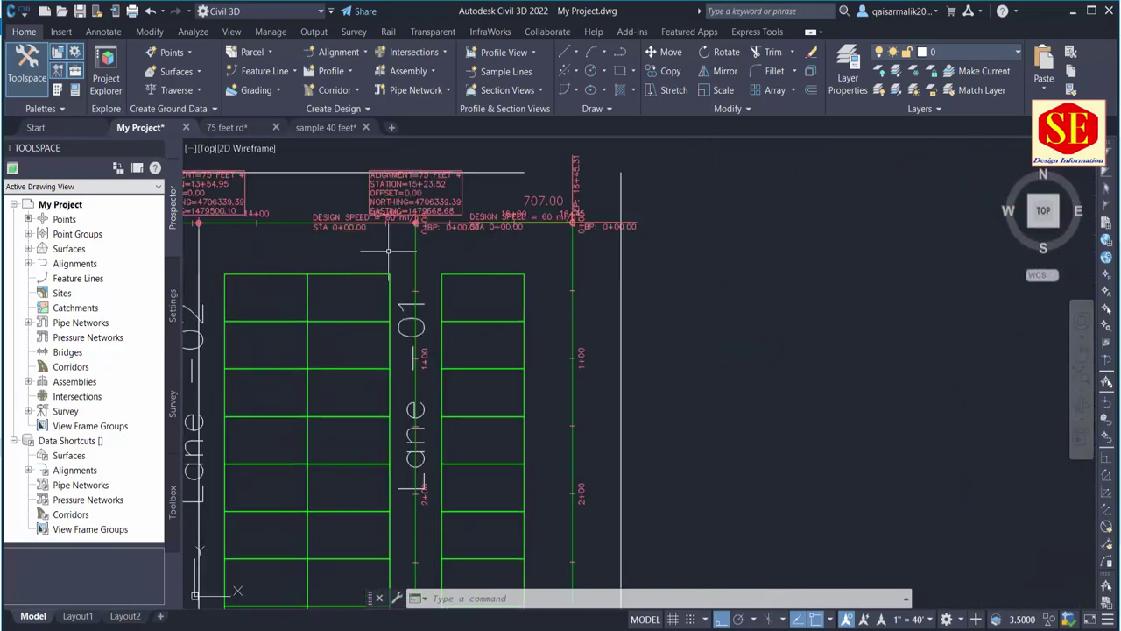
scroll(604, 206, "down", 5)
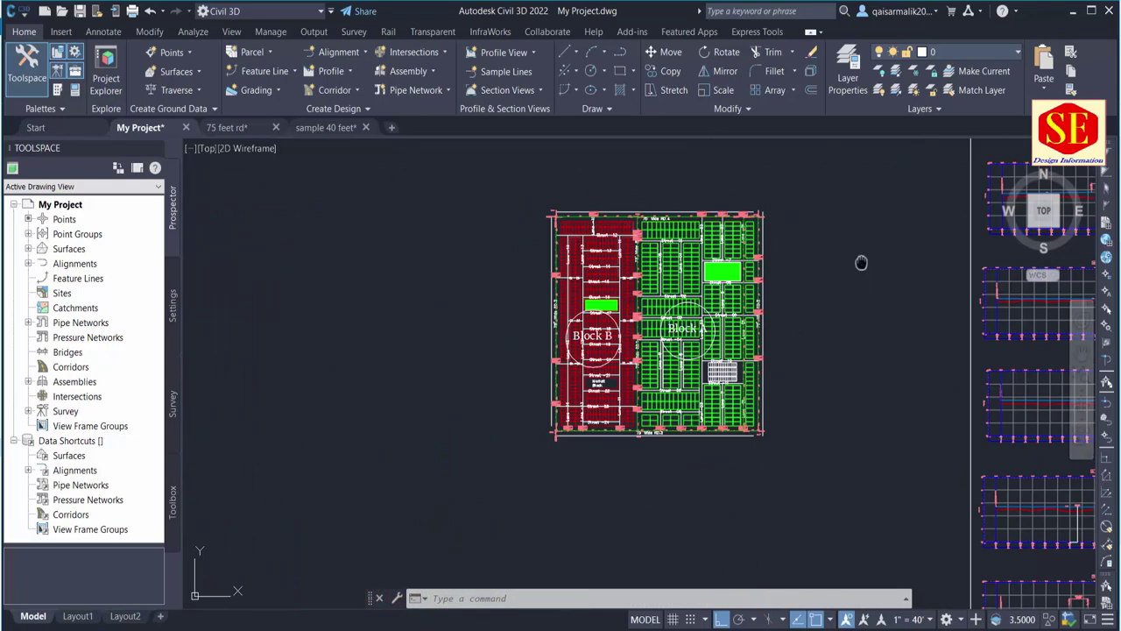
middle_click_drag(861, 263, 808, 442)
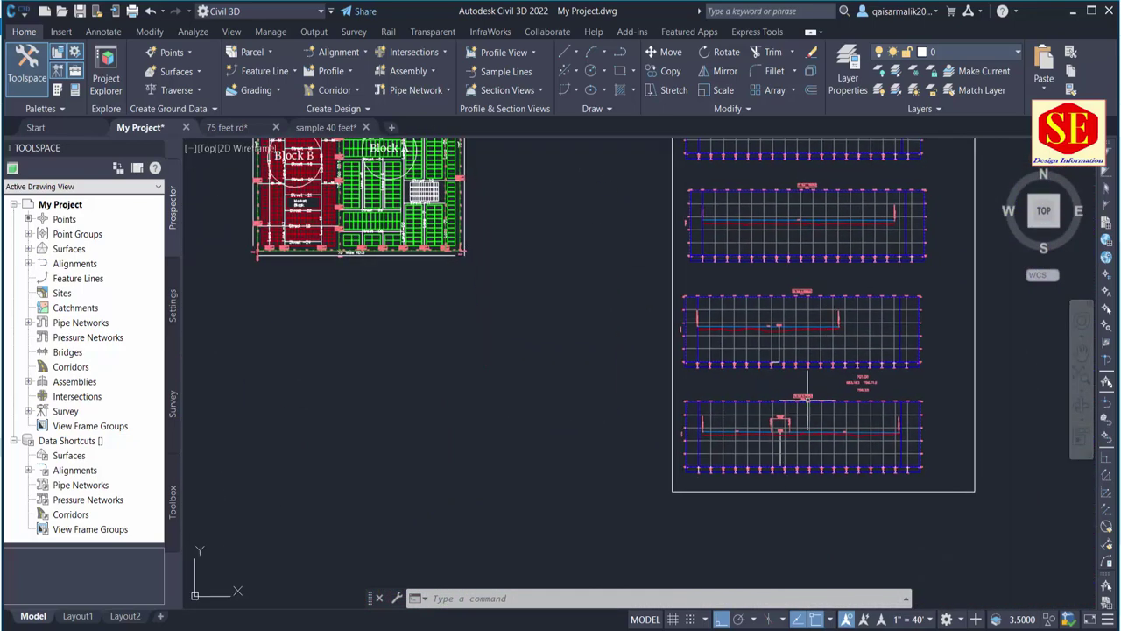
scroll(789, 425, "down", 5)
scroll(788, 425, "up", 4)
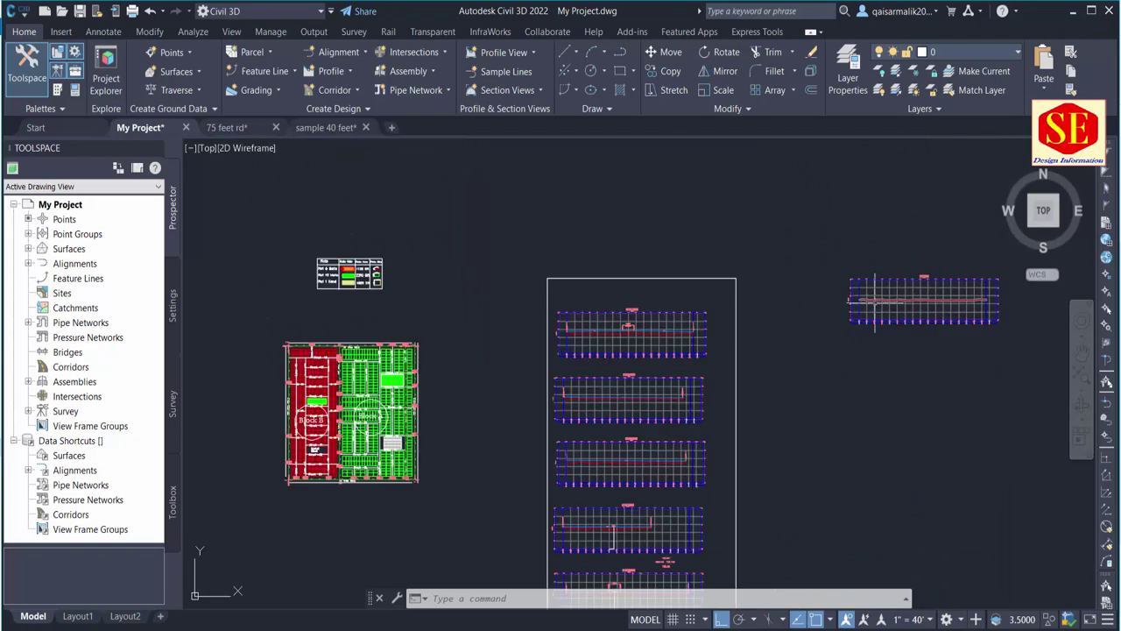
middle_click_drag(352, 336, 501, 302)
scroll(541, 308, "up", 4)
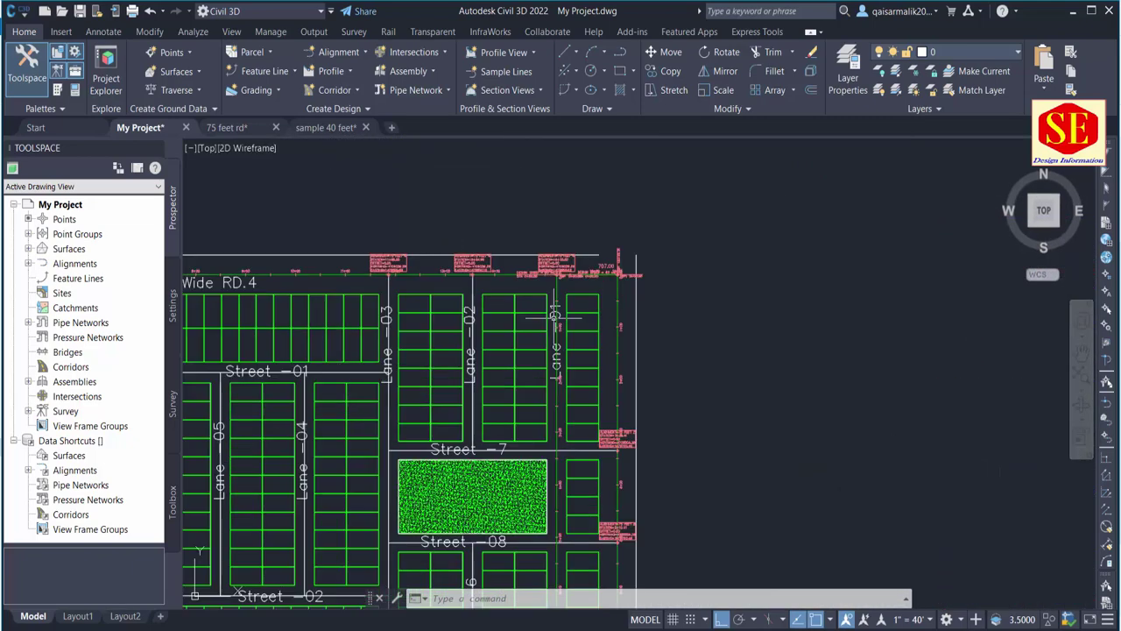
scroll(540, 308, "up", 3)
middle_click_drag(572, 331, 572, 506)
scroll(574, 389, "up", 2)
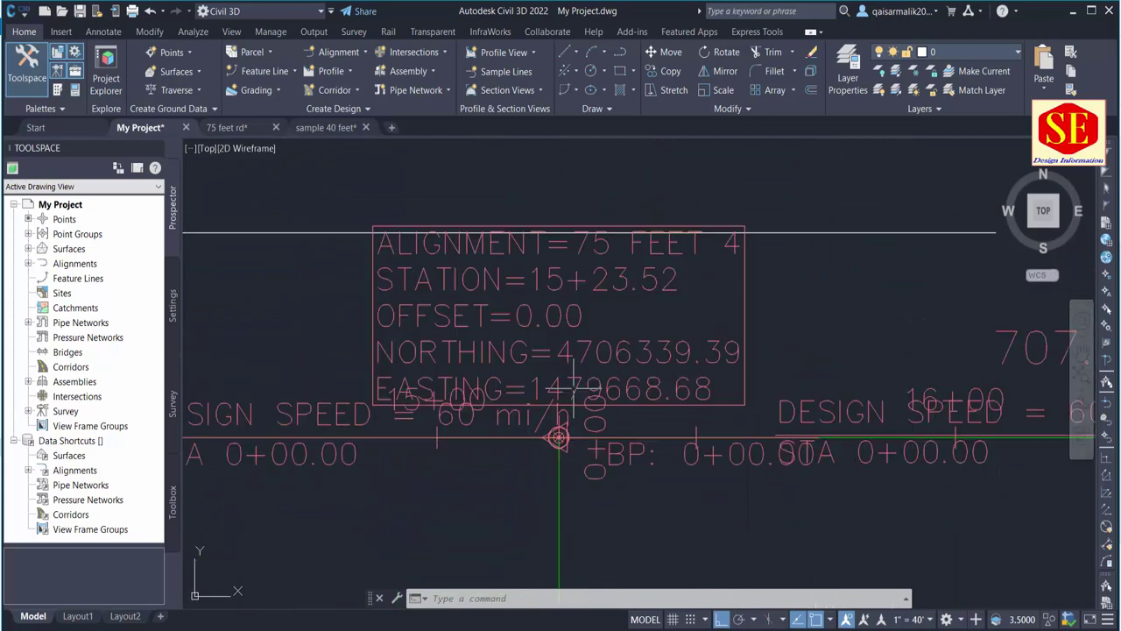
left_click(620, 285)
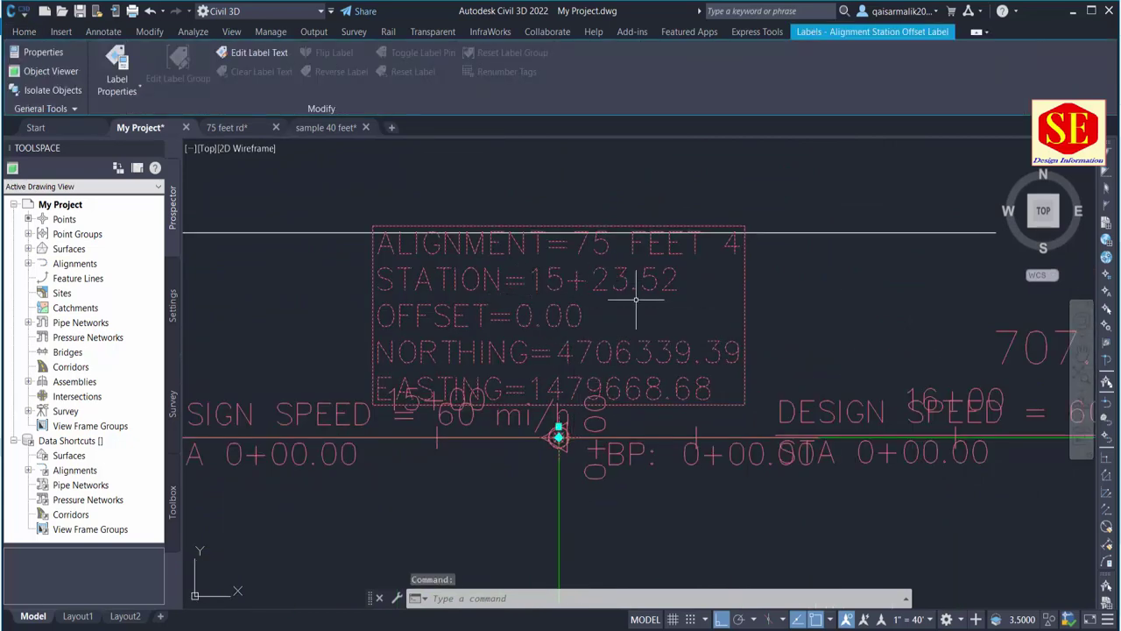
double_click(622, 287)
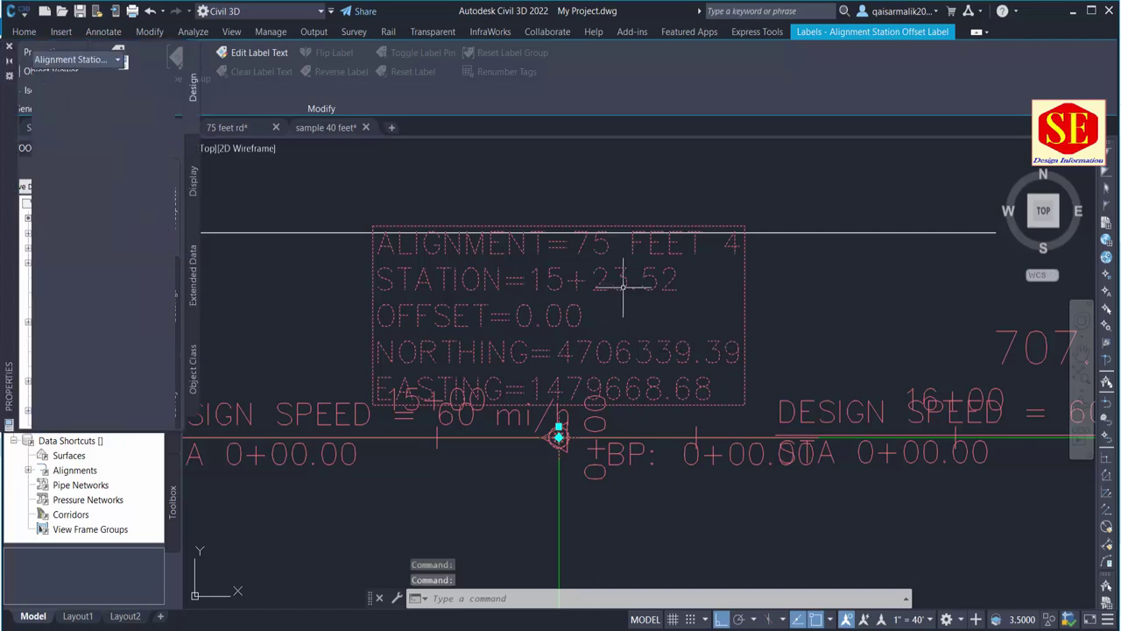
left_click(10, 47)
scroll(381, 289, "down", 5)
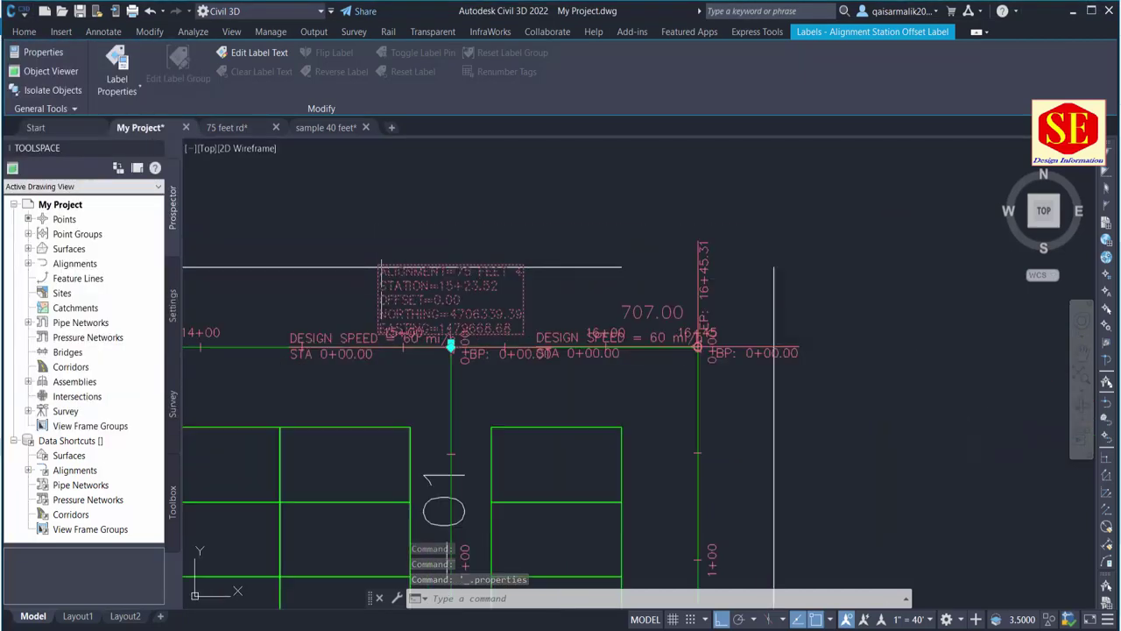
scroll(381, 289, "down", 3)
scroll(381, 289, "down", 3)
middle_click_drag(280, 298, 904, 301)
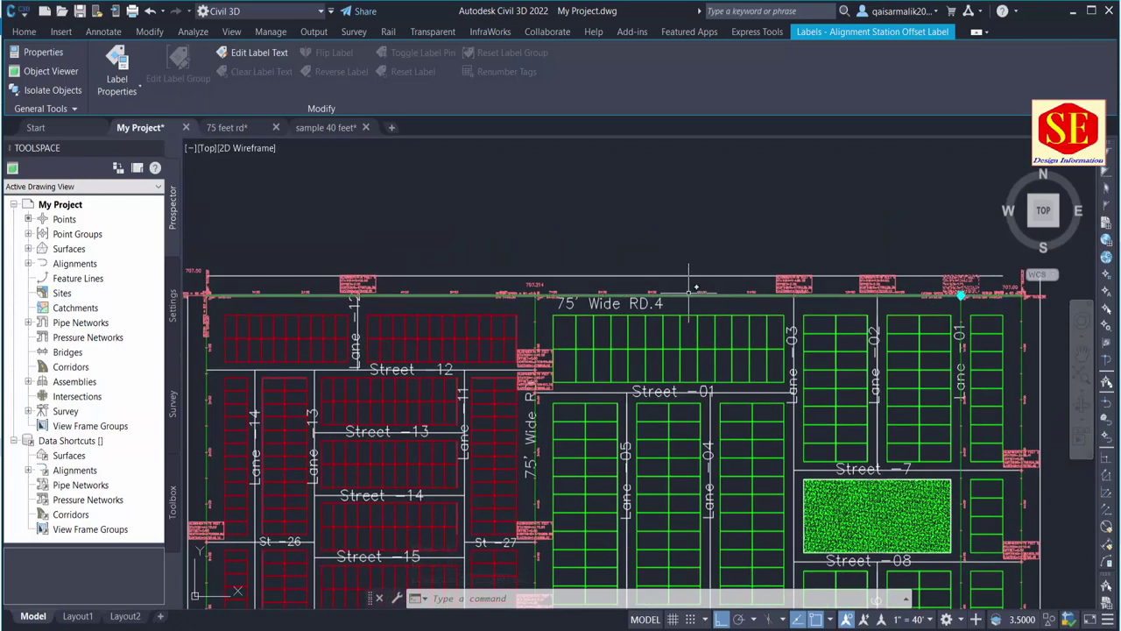
scroll(646, 308, "up", 2)
scroll(537, 271, "down", 5)
scroll(537, 271, "up", 4)
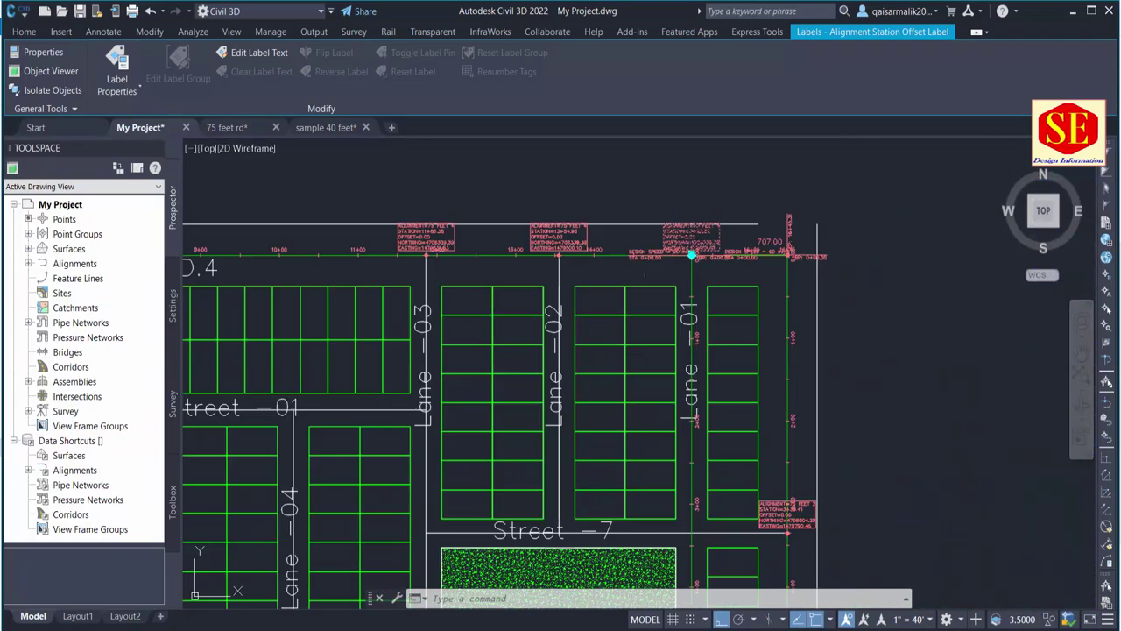
scroll(537, 273, "up", 2)
scroll(538, 278, "down", 1)
scroll(538, 277, "up", 2)
scroll(538, 278, "up", 2)
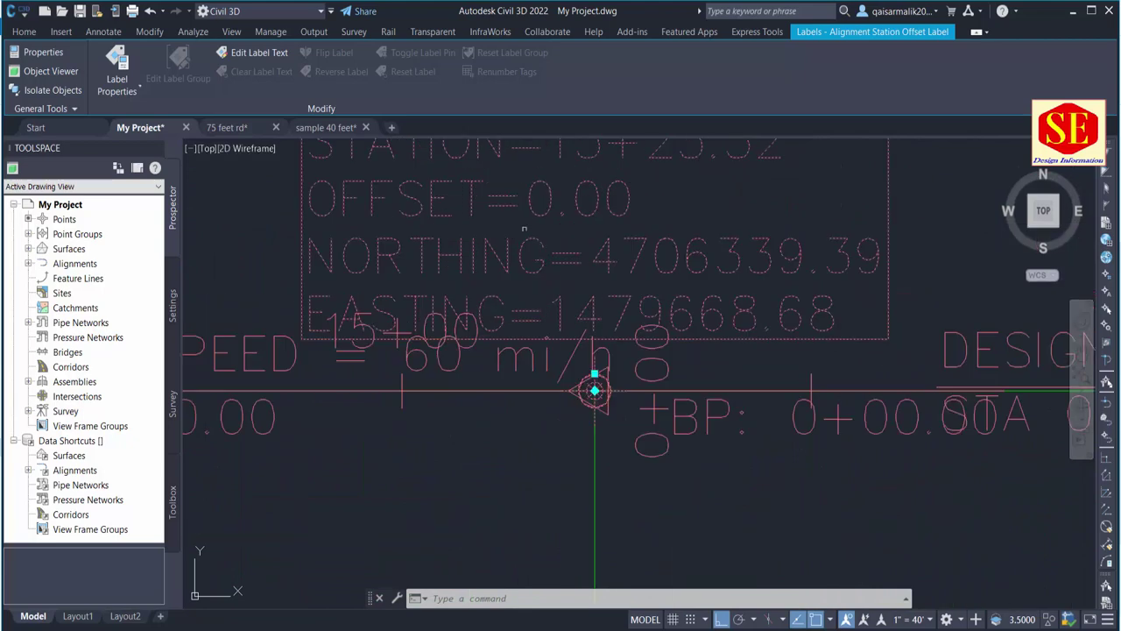
middle_click_drag(479, 271, 478, 313)
scroll(530, 293, "up", 2)
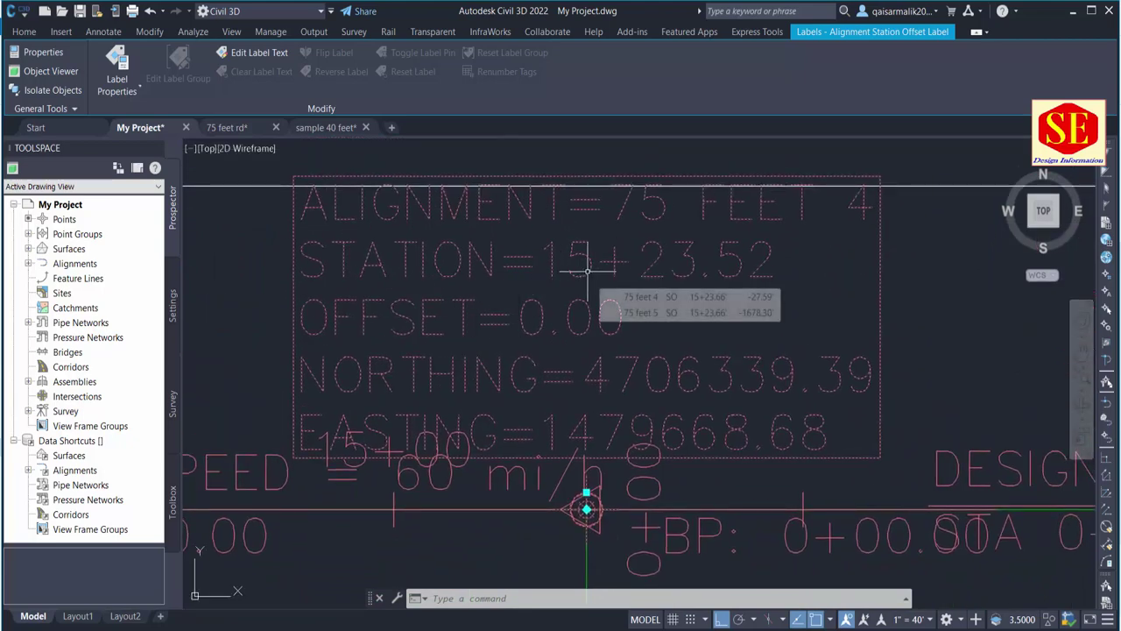
key("Escape")
scroll(587, 272, "down", 5)
scroll(600, 241, "down", 3)
On the 75 feet 4 profile, draw a 23.52-long line from station 15+00 to locate 15+23.52, then cancel.
scroll(599, 241, "down", 3)
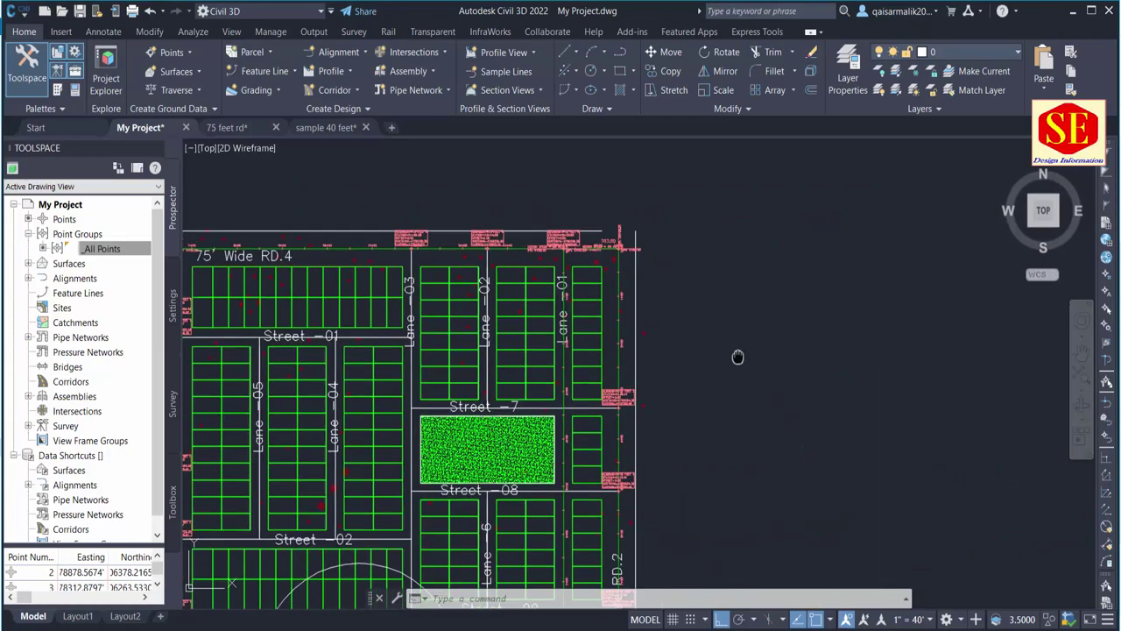
scroll(587, 238, "down", 2)
scroll(581, 237, "down", 2)
middle_click_drag(775, 438, 775, 294)
scroll(775, 298, "up", 5)
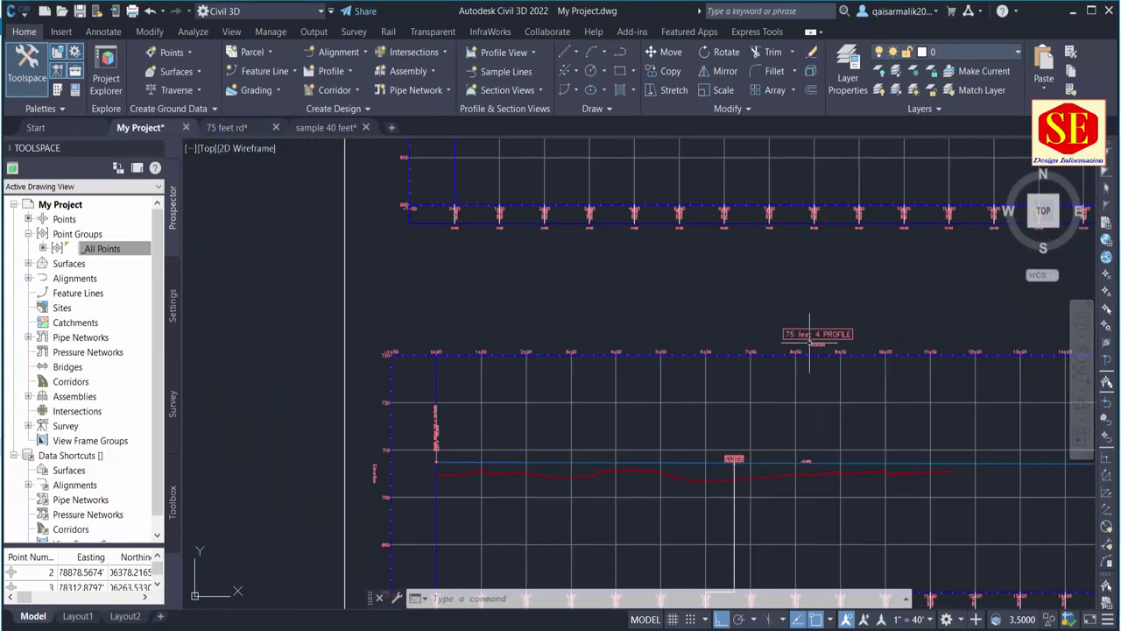
scroll(690, 298, "up", 2)
scroll(691, 298, "down", 3)
scroll(847, 458, "up", 3)
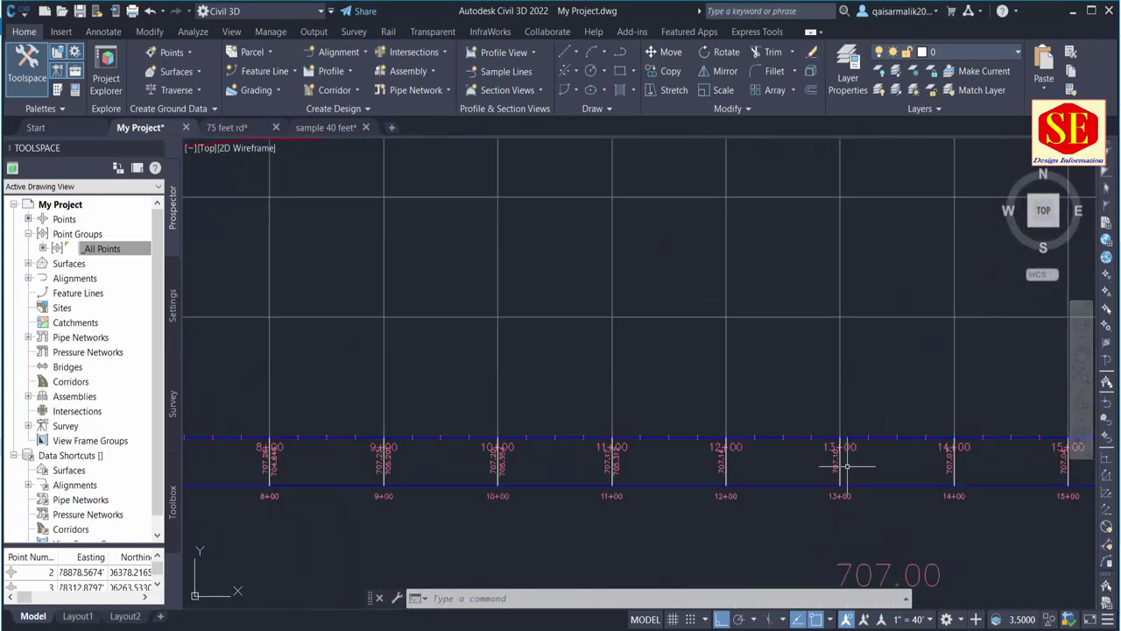
scroll(846, 458, "up", 2)
type("l")
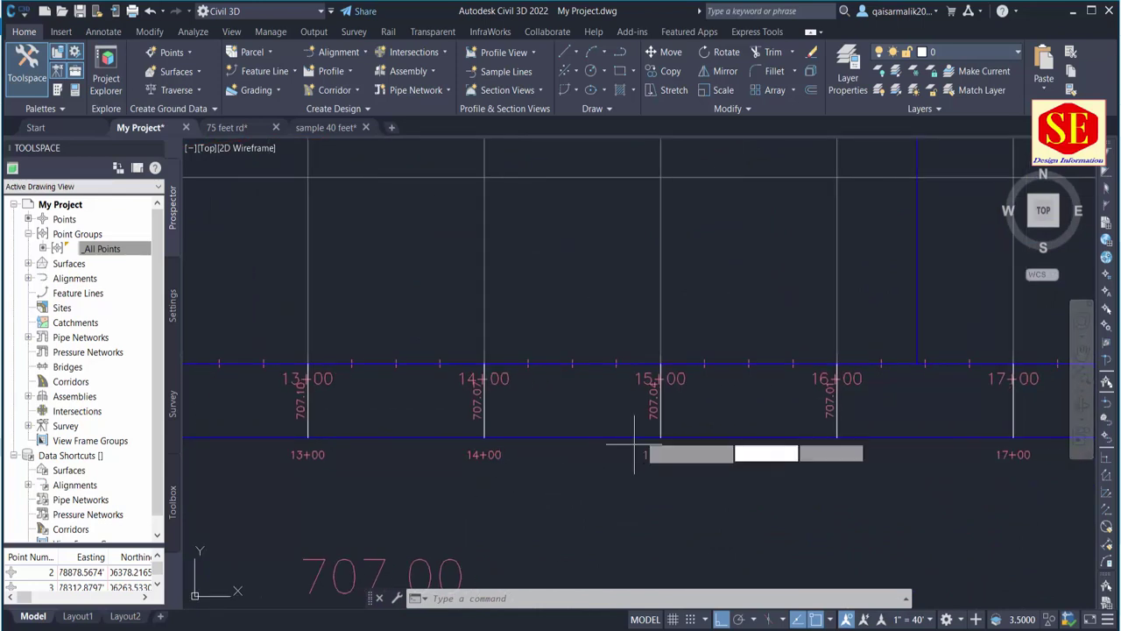
key("Return")
left_click(661, 363)
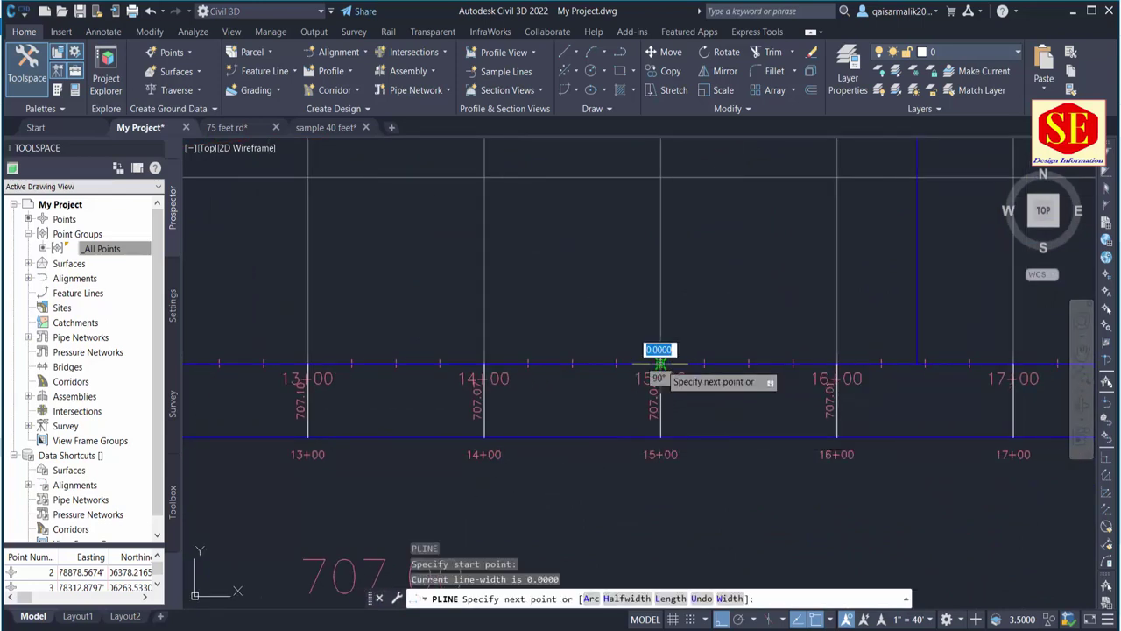
type("23")
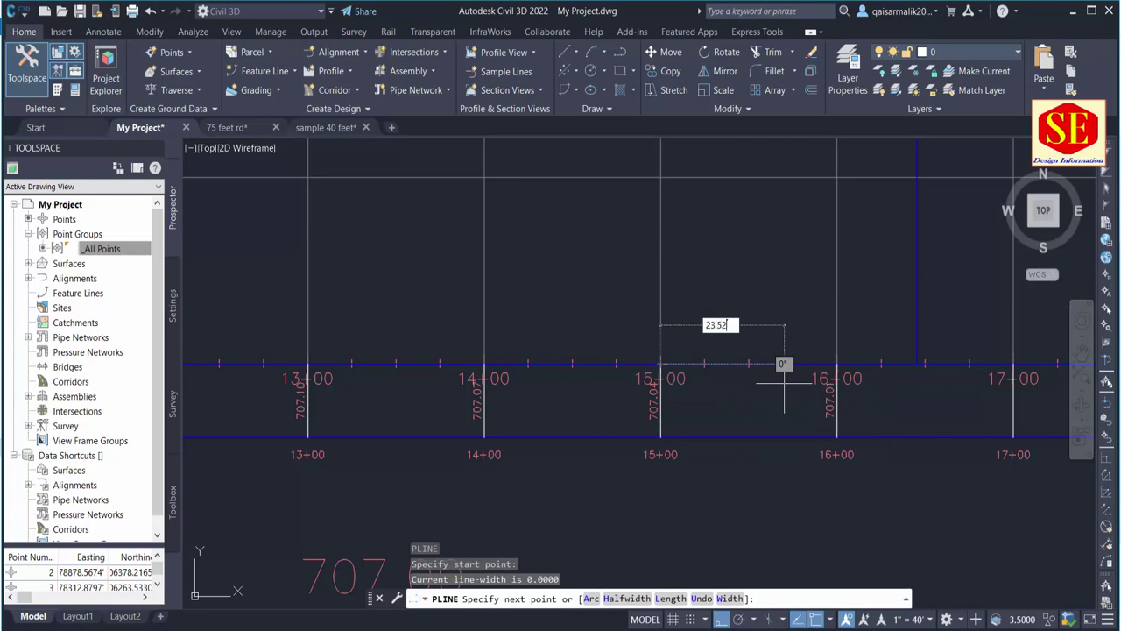
type(".52")
key("Return")
middle_click_drag(826, 175, 817, 458)
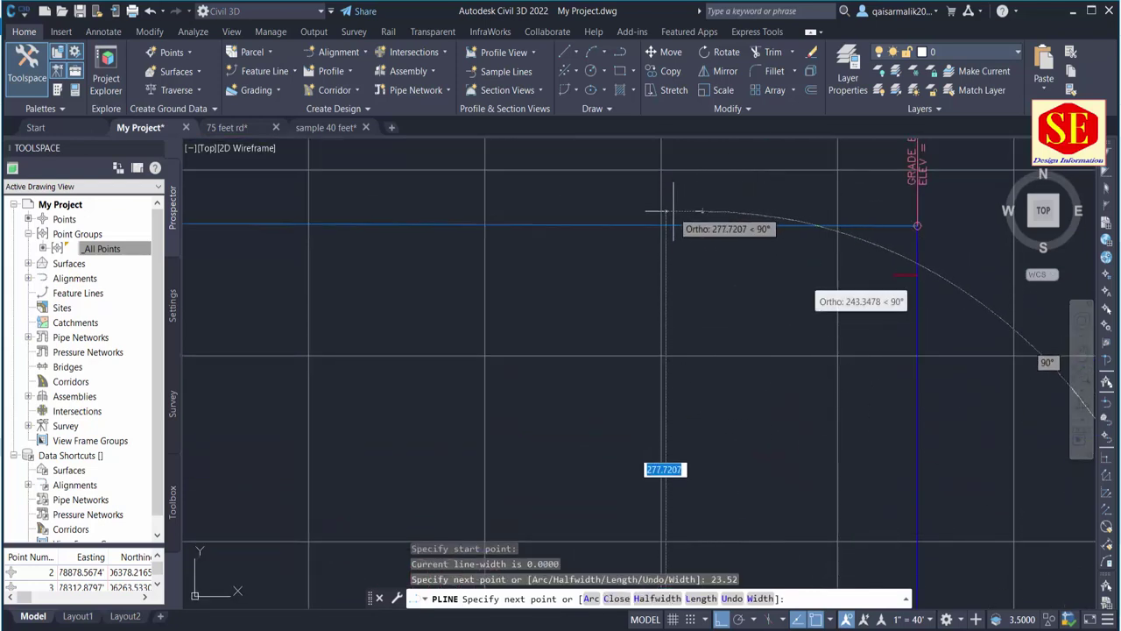
key("Escape")
middle_click_drag(697, 220, 721, 312)
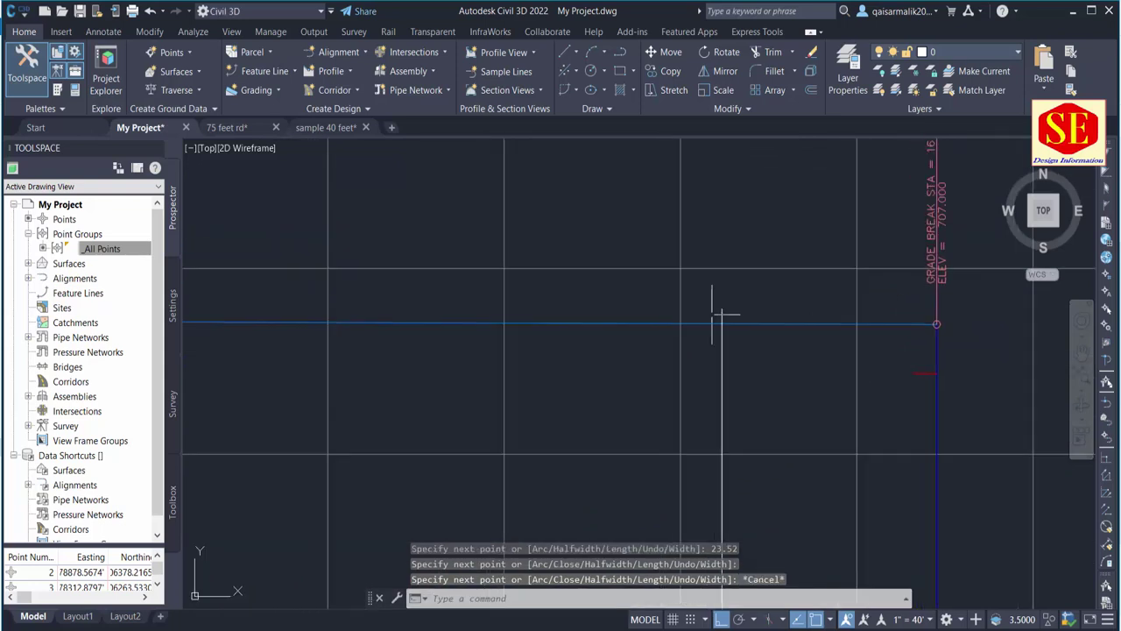
key("Escape")
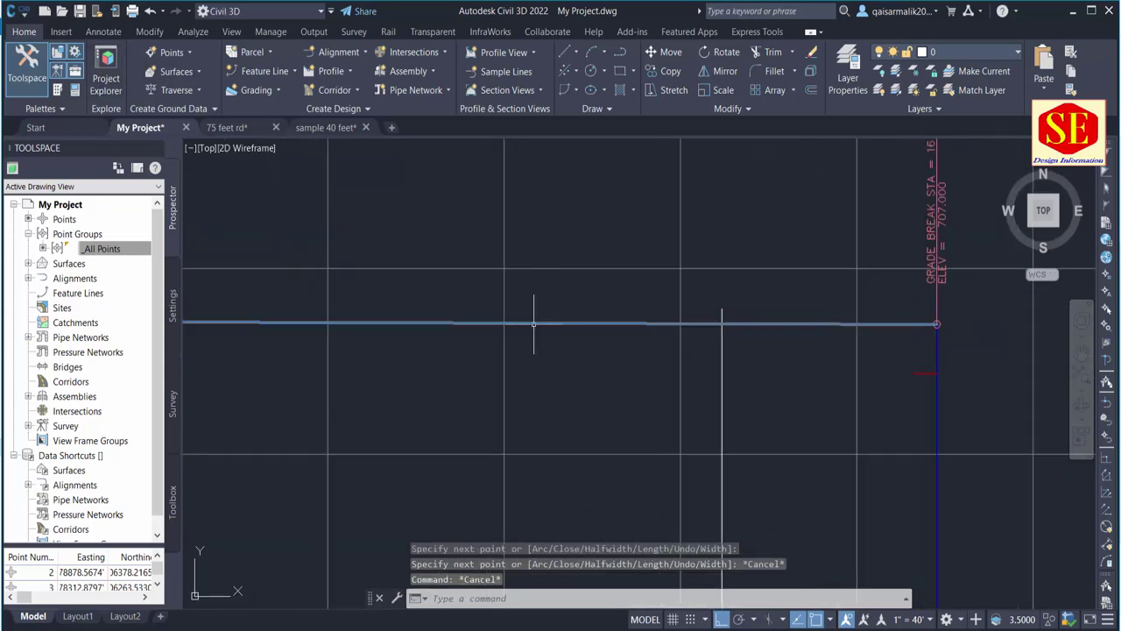
Add a station elevation label reading STA 15+23.52, ELEV 707.04 to the upper profile view.
left_click(534, 324)
left_click(253, 91)
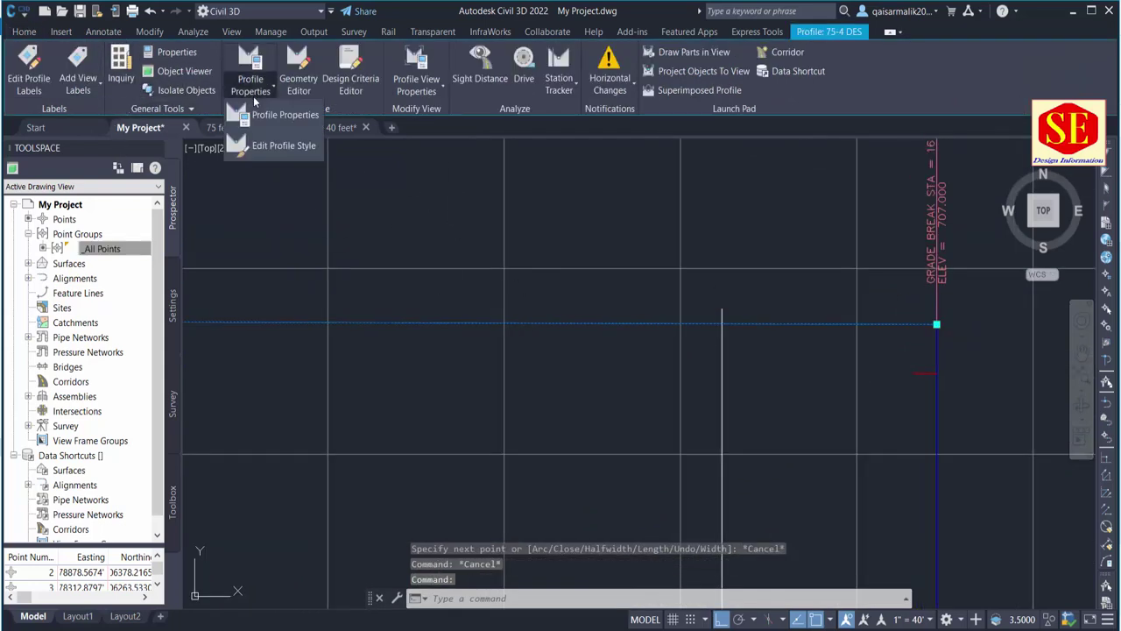
left_click(78, 87)
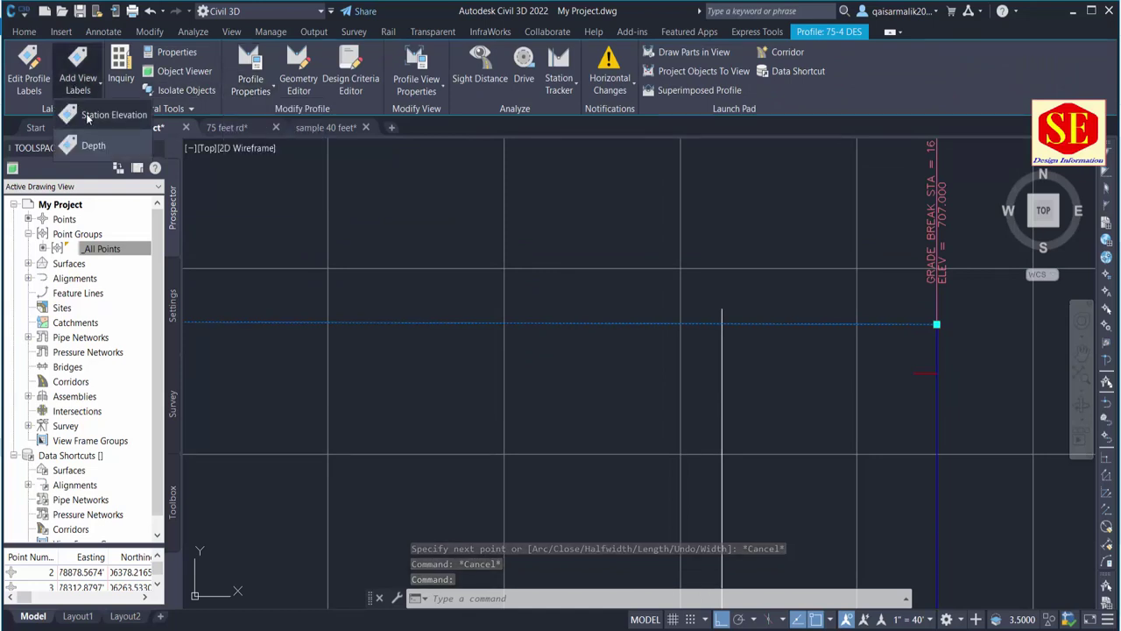
left_click(87, 116)
left_click(511, 260)
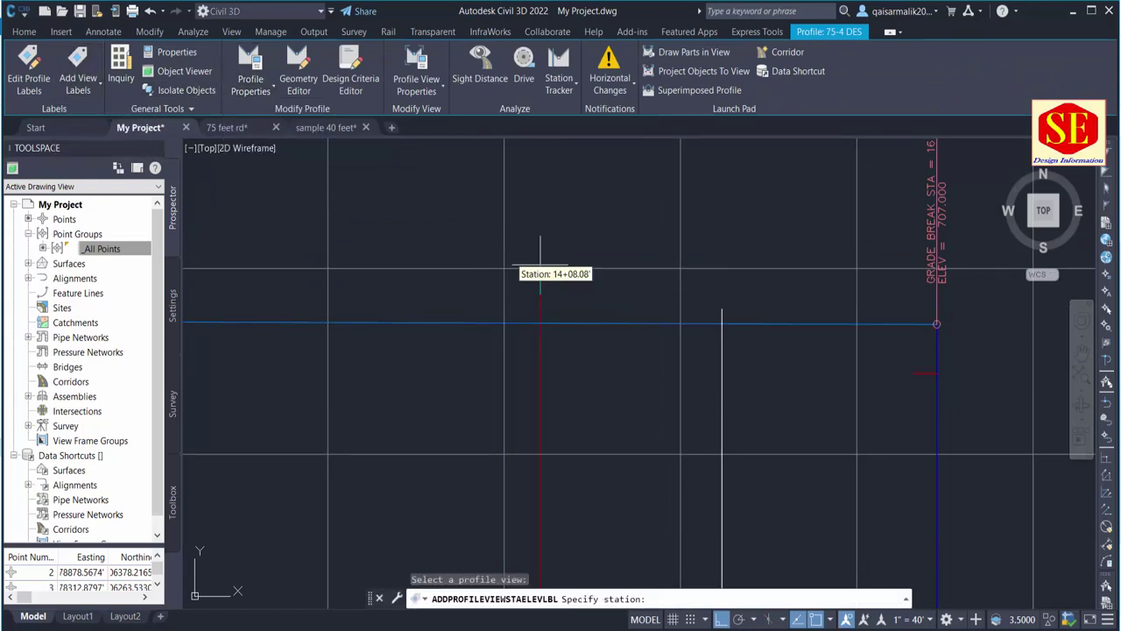
scroll(727, 311, "up", 2)
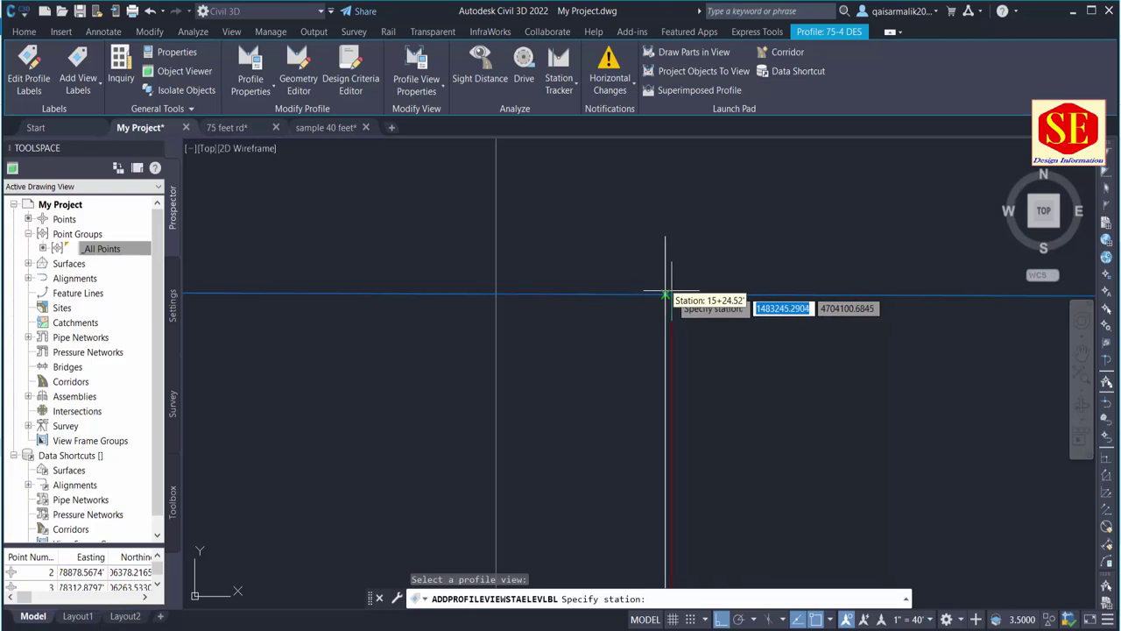
left_click(665, 294)
left_click(665, 294)
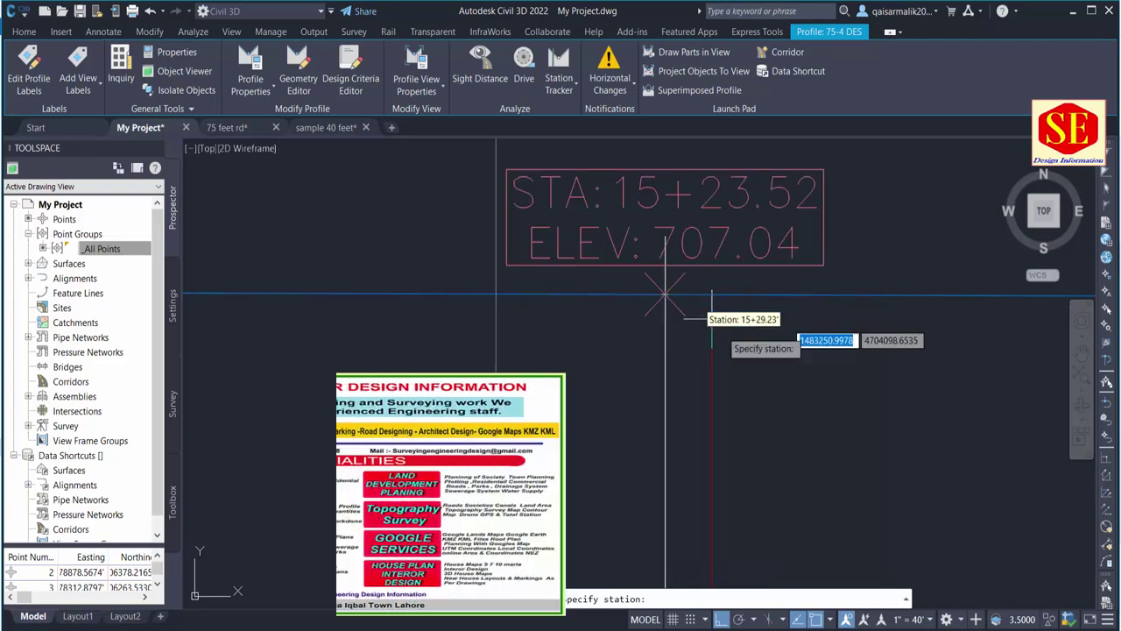
scroll(705, 256, "down", 3)
scroll(705, 255, "up", 3)
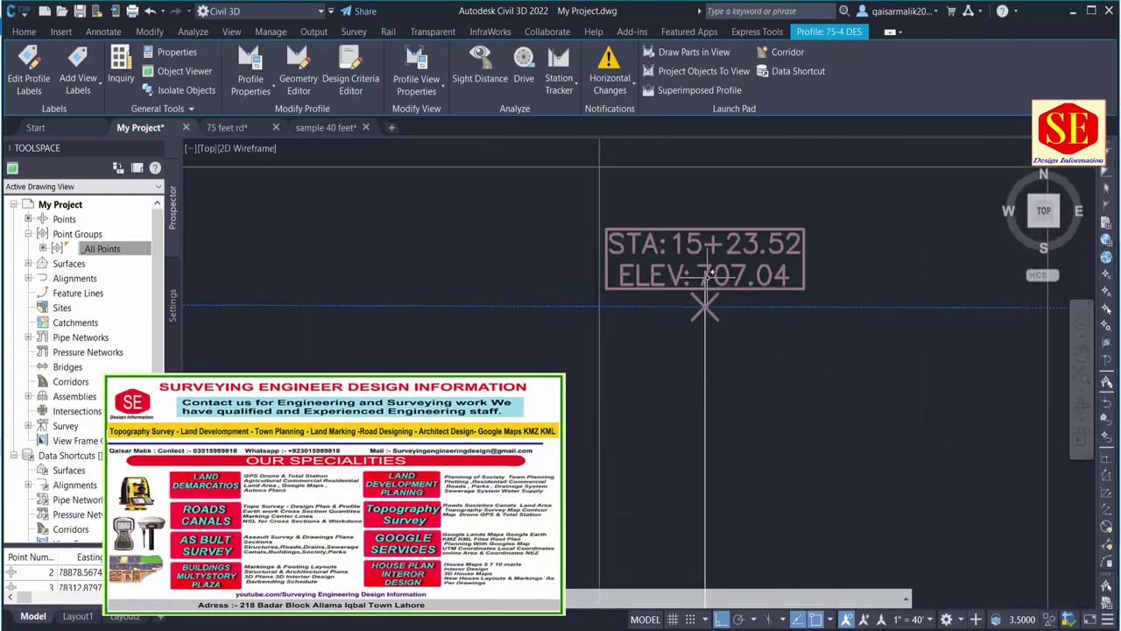
key("Escape")
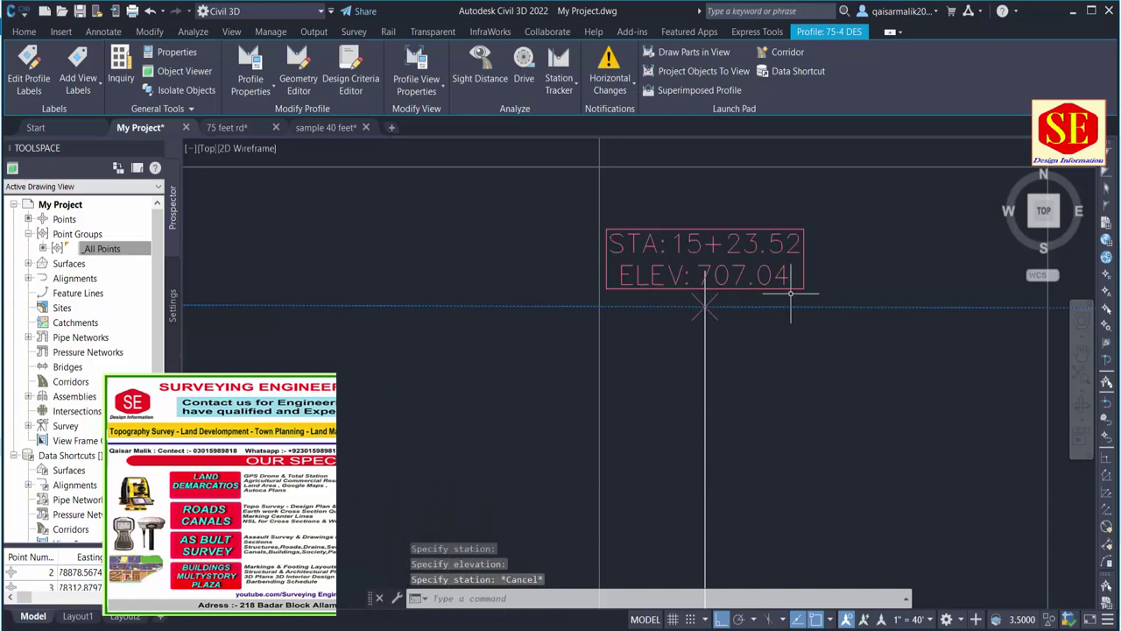
scroll(789, 289, "down", 3)
scroll(788, 286, "down", 2)
scroll(779, 289, "down", 3)
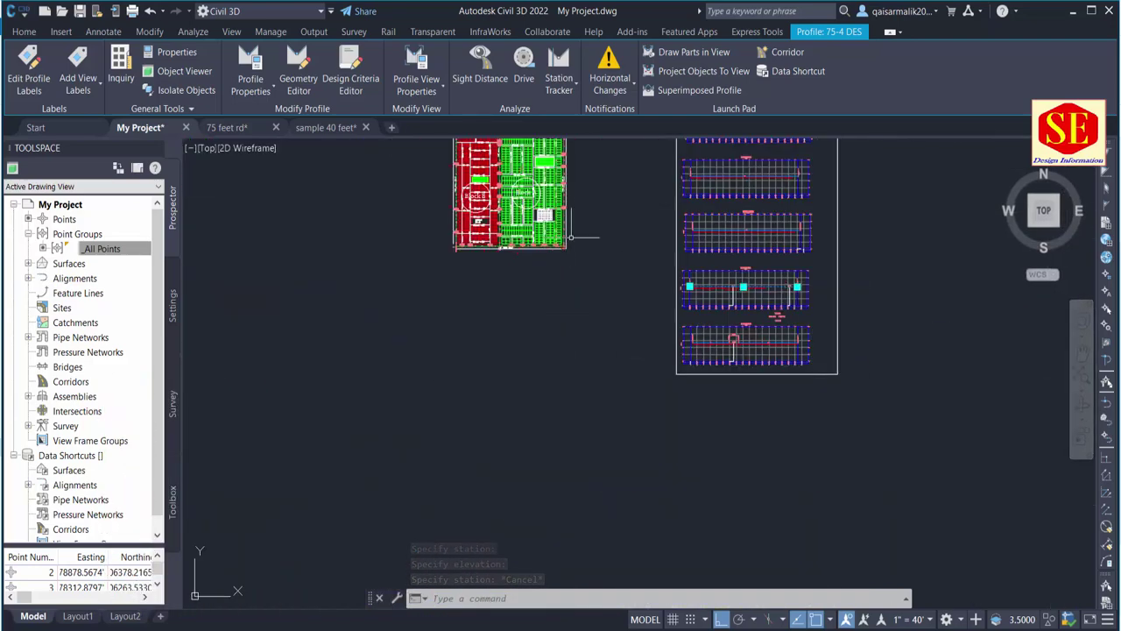
scroll(569, 175, "up", 3)
middle_click_drag(571, 112, 571, 244)
scroll(571, 244, "up", 3)
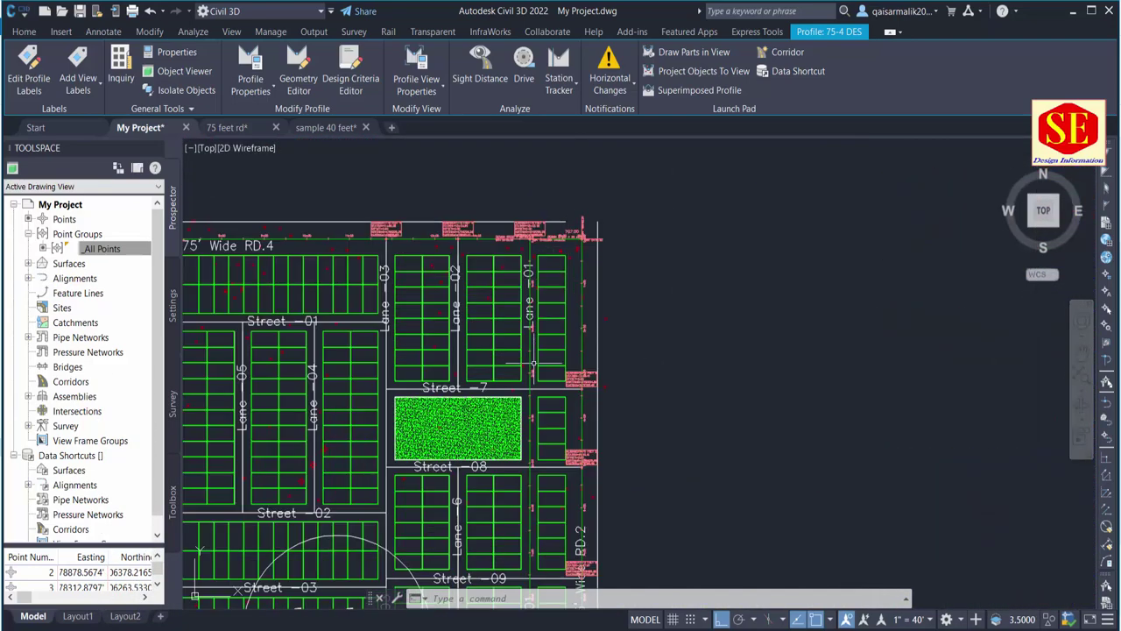
middle_click_drag(578, 578, 616, 279)
scroll(616, 279, "up", 1)
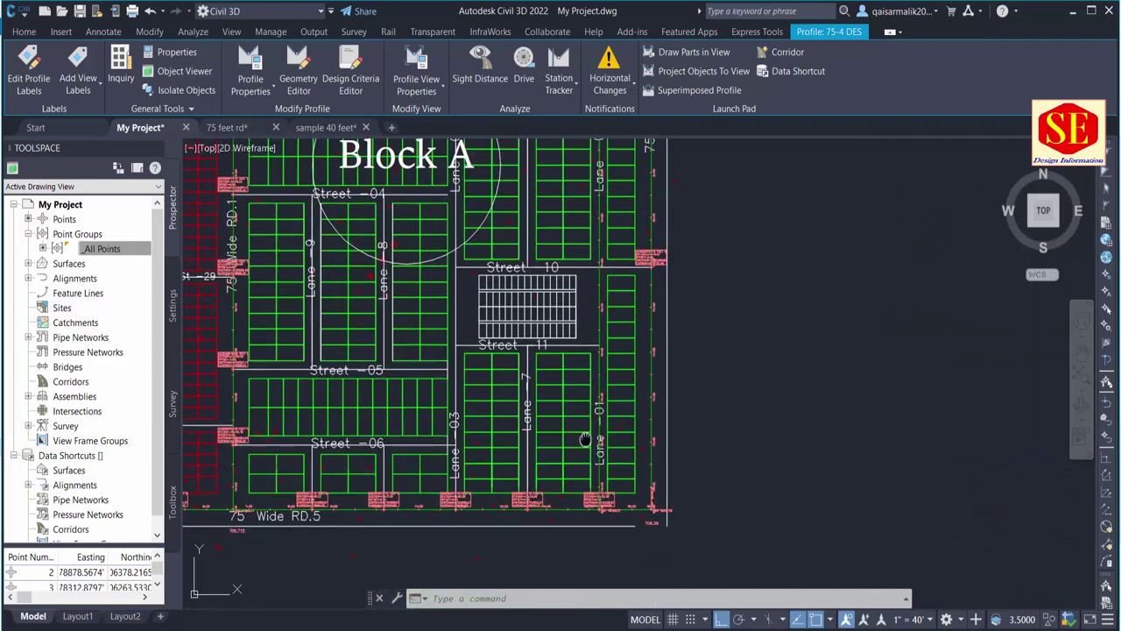
scroll(692, 368, "up", 2)
scroll(736, 394, "up", 3)
scroll(766, 405, "down", 5)
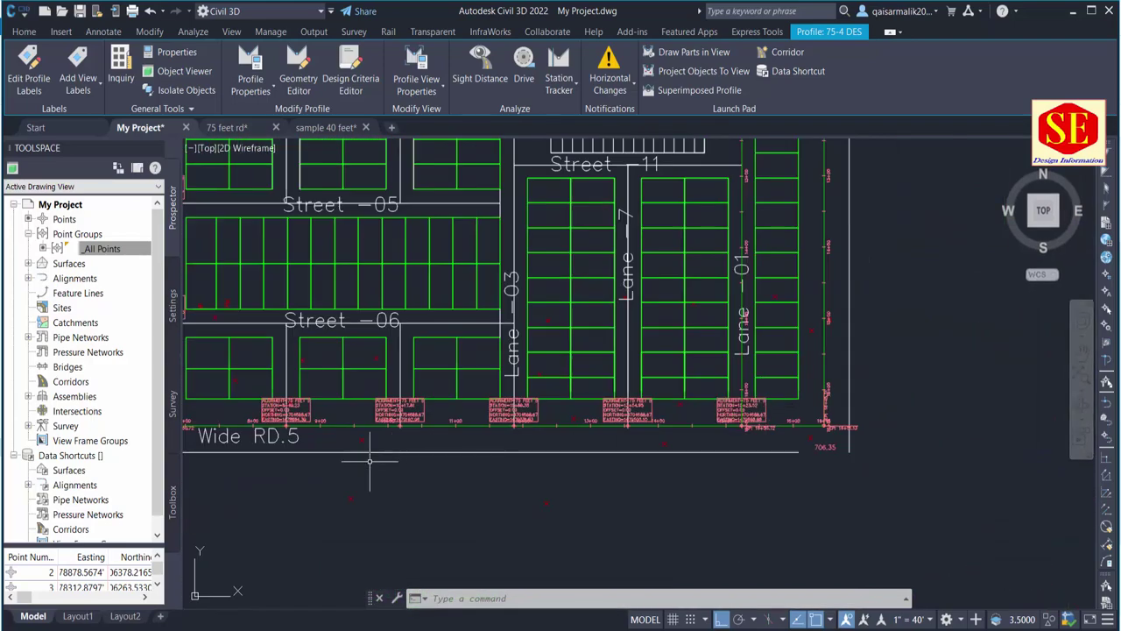
scroll(627, 420, "up", 2)
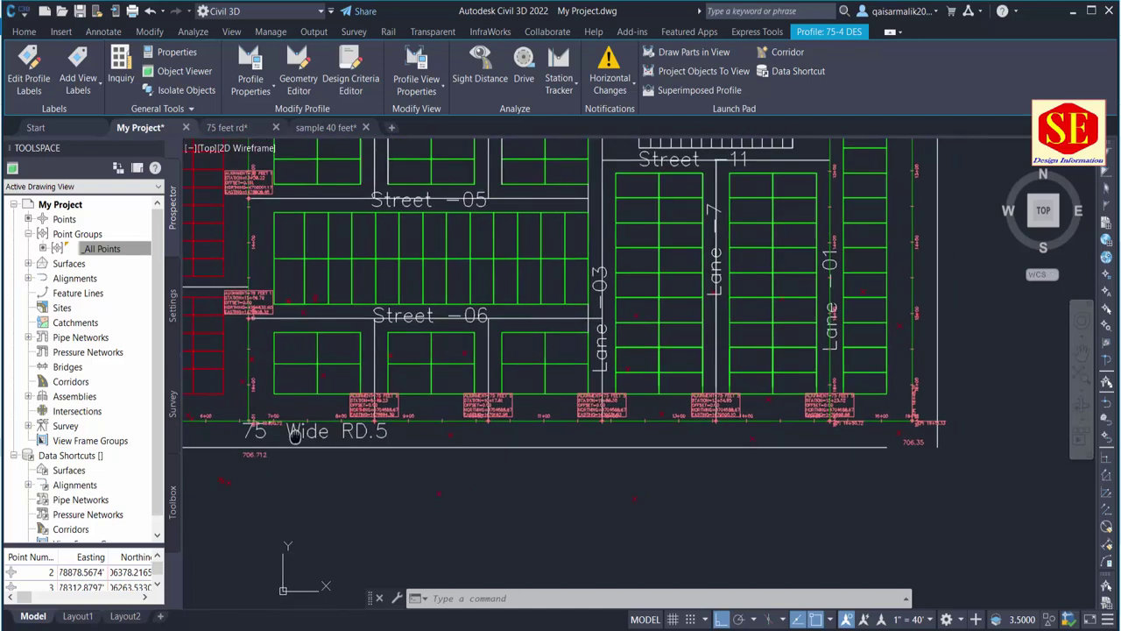
scroll(627, 421, "up", 4)
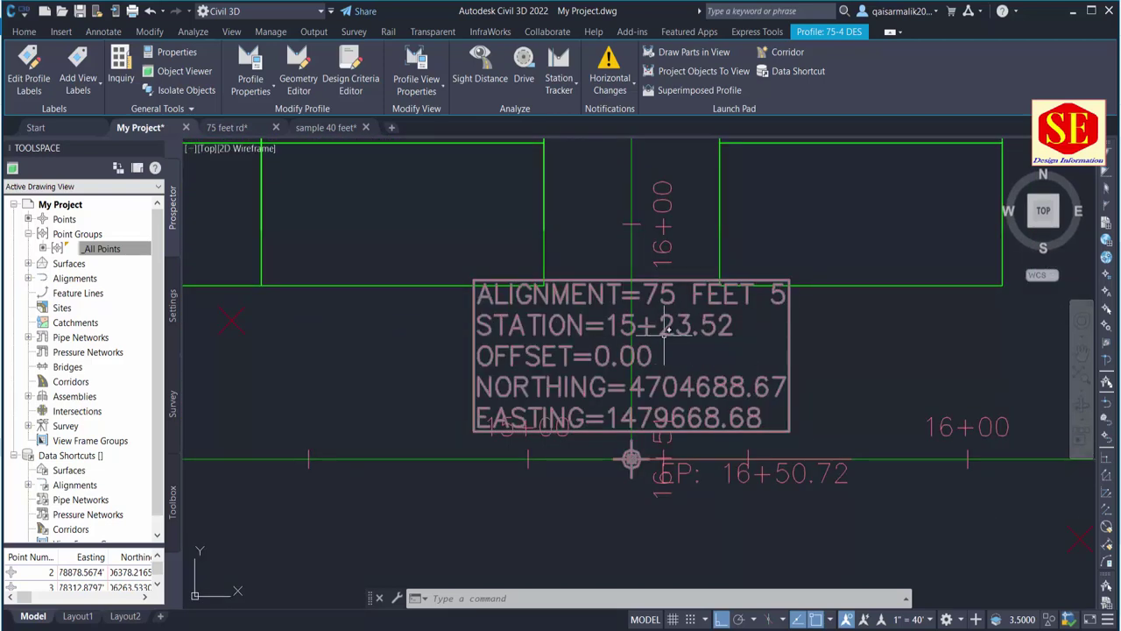
scroll(481, 352, "down", 3)
Start a helper line at the 15+00 gridline, running 23.52 along the stations.
scroll(609, 371, "down", 2)
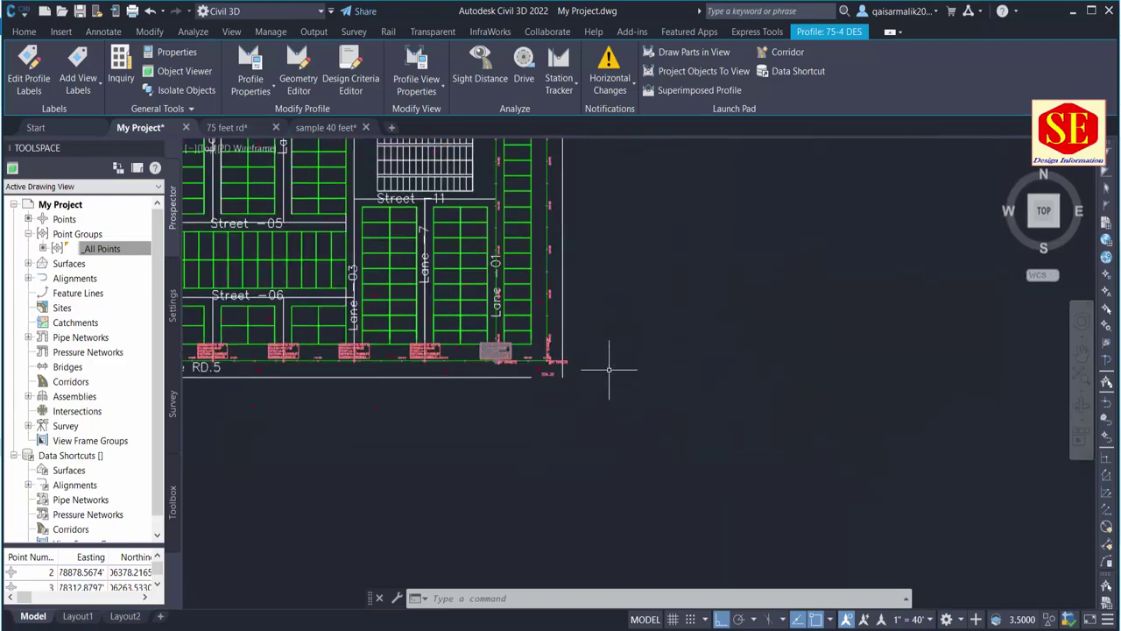
scroll(609, 370, "down", 2)
scroll(608, 268, "down", 2)
scroll(1016, 495, "up", 2)
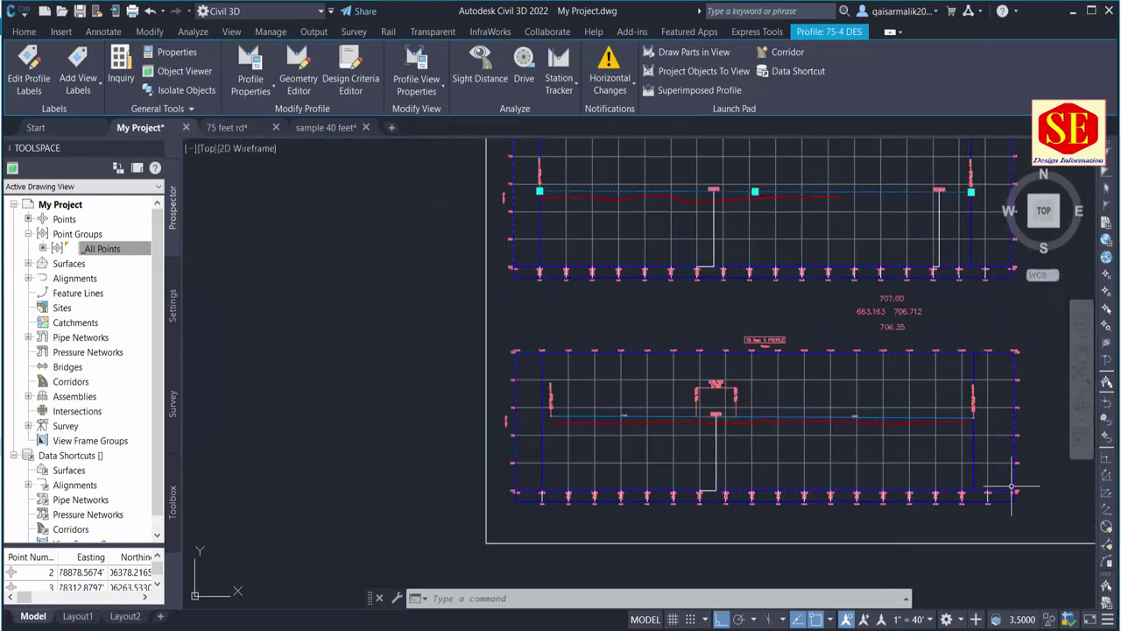
scroll(784, 354, "up", 4)
scroll(785, 354, "down", 4)
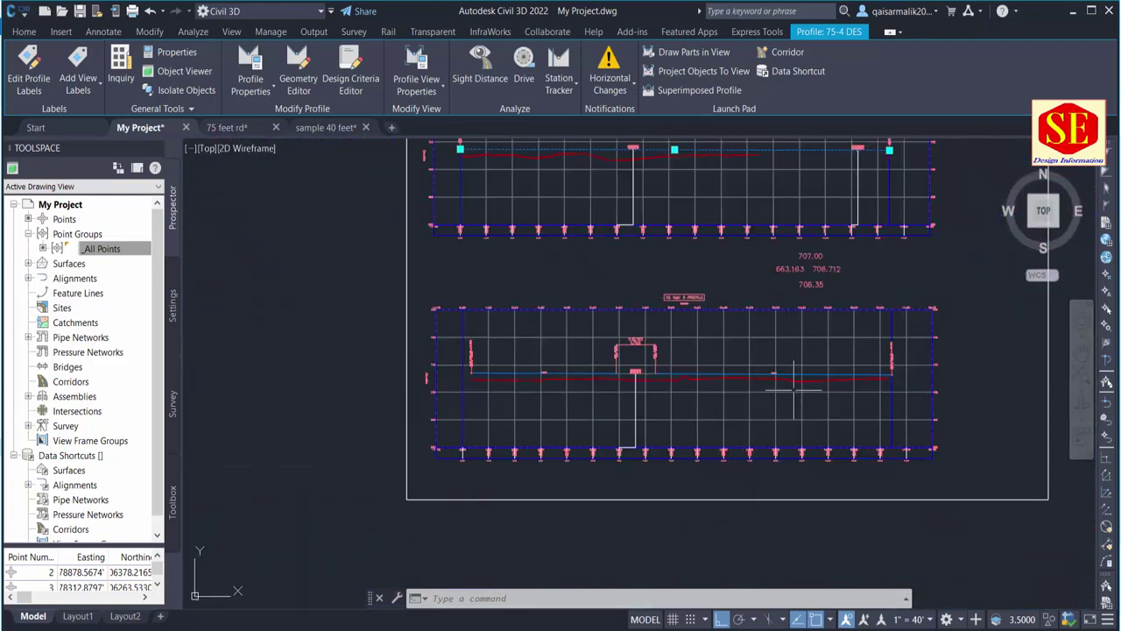
scroll(846, 449, "up", 3)
scroll(885, 482, "up", 3)
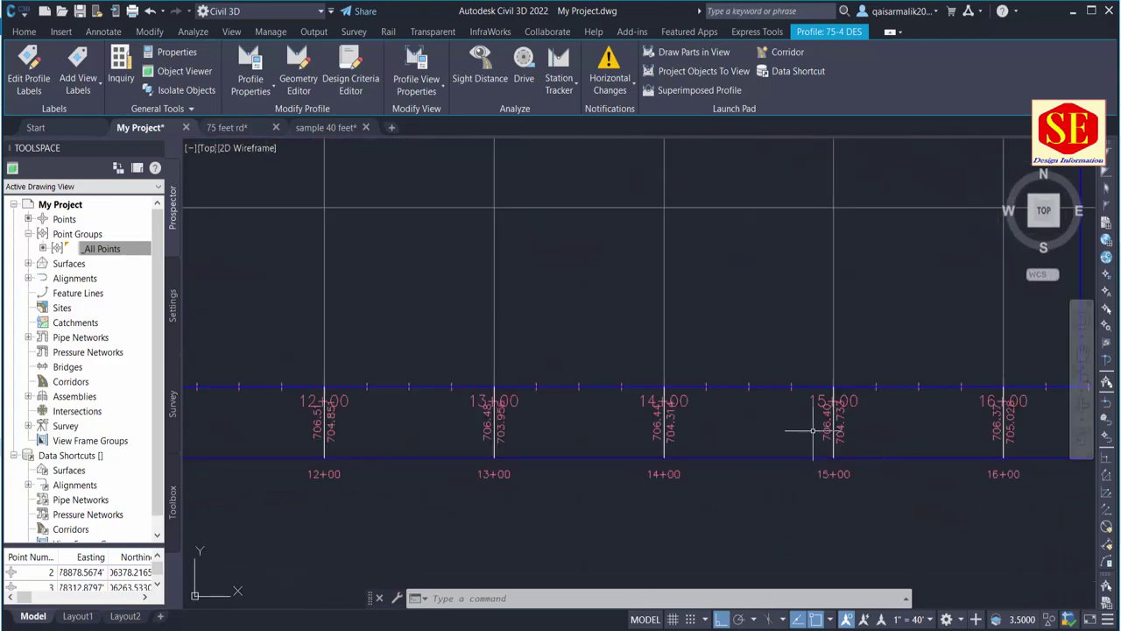
middle_click_drag(813, 431, 703, 472)
type("l")
key("Return")
scroll(755, 506, "up", 2)
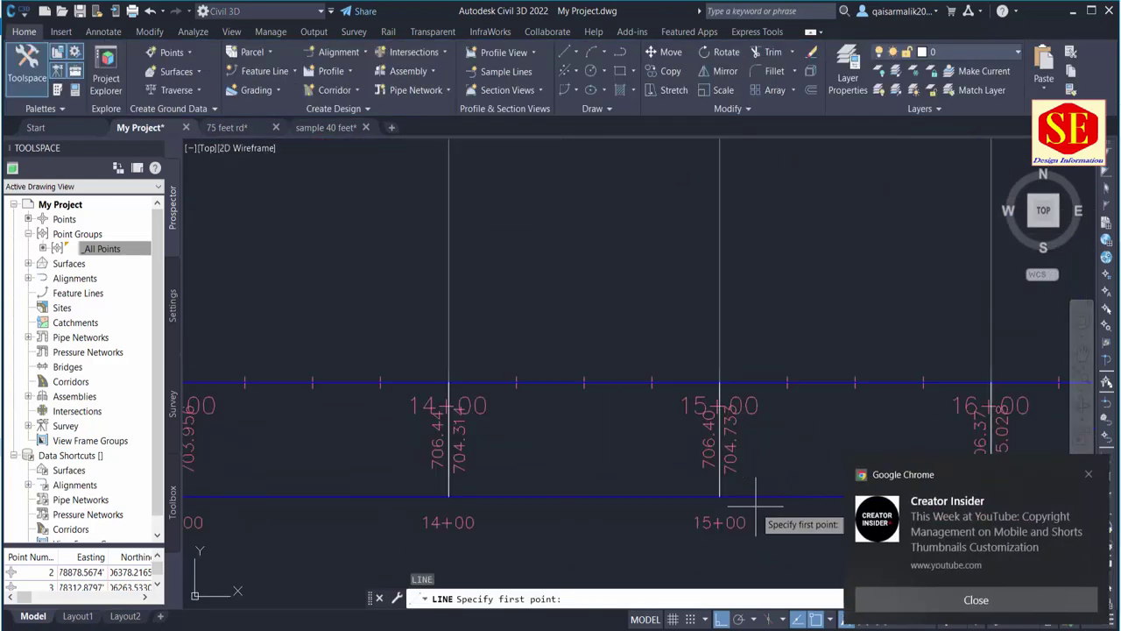
left_click(1088, 475)
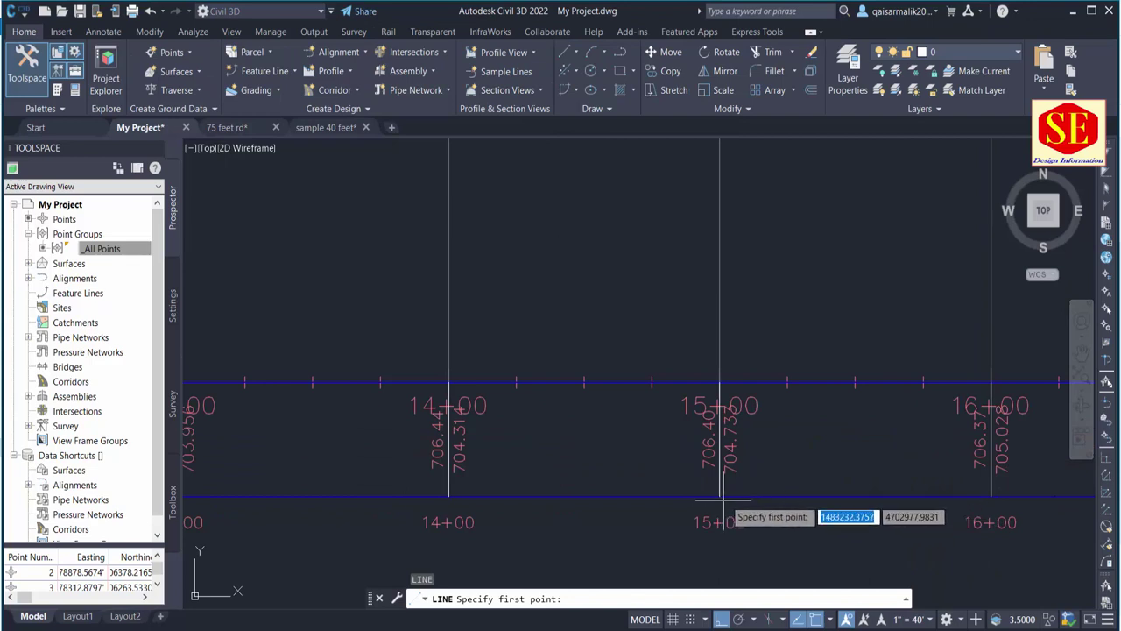
left_click(719, 382)
type("23.52")
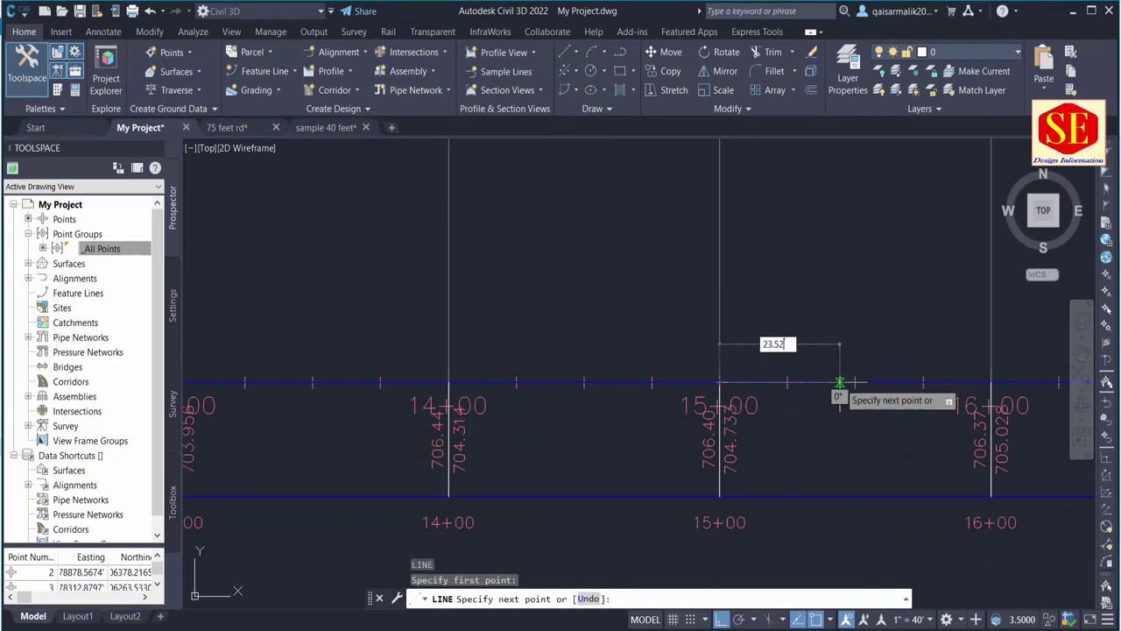
key("Return")
Finish the vertical marker segment at station 15+23.52, then select the blue design profile.
scroll(782, 589, "up", 3)
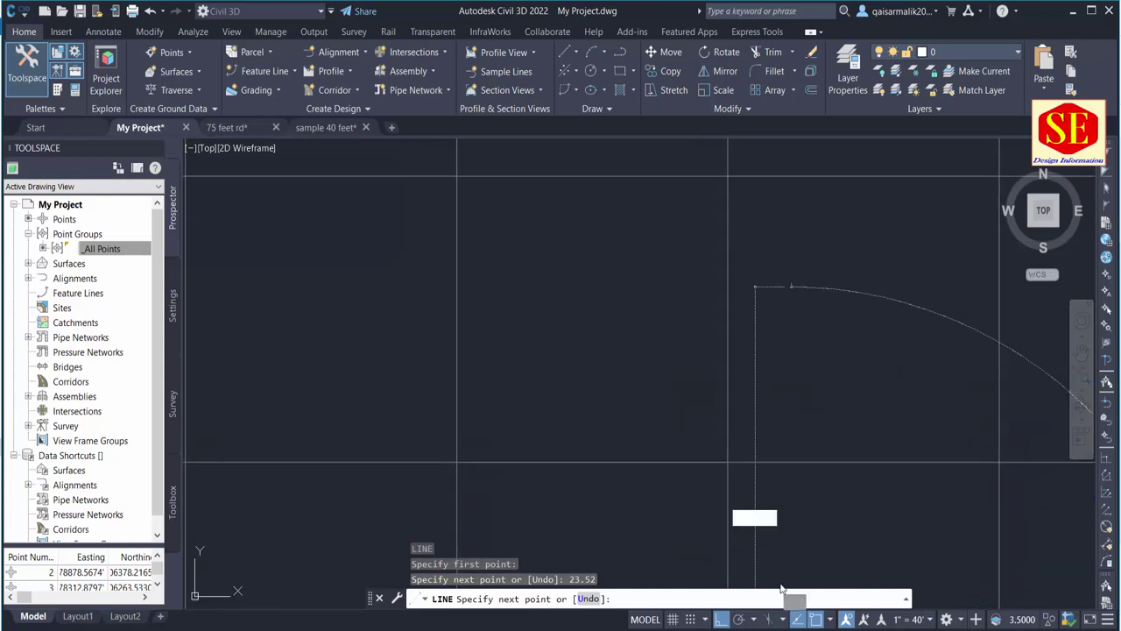
scroll(783, 463, "down", 3)
scroll(739, 376, "down", 2)
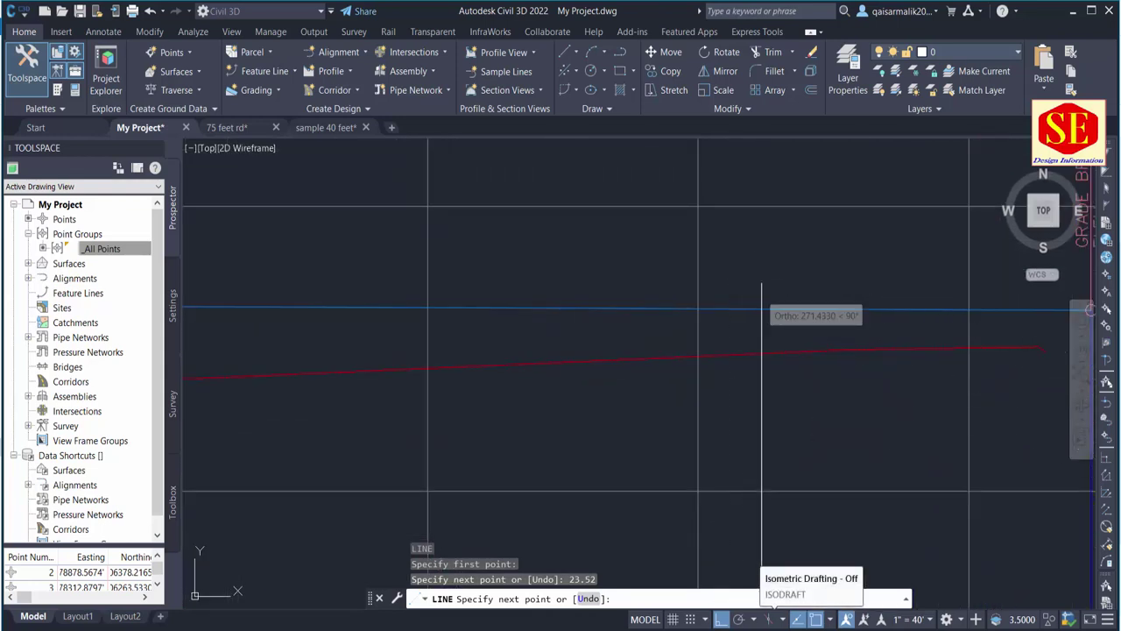
left_click(761, 284)
key("Escape")
left_click(550, 307)
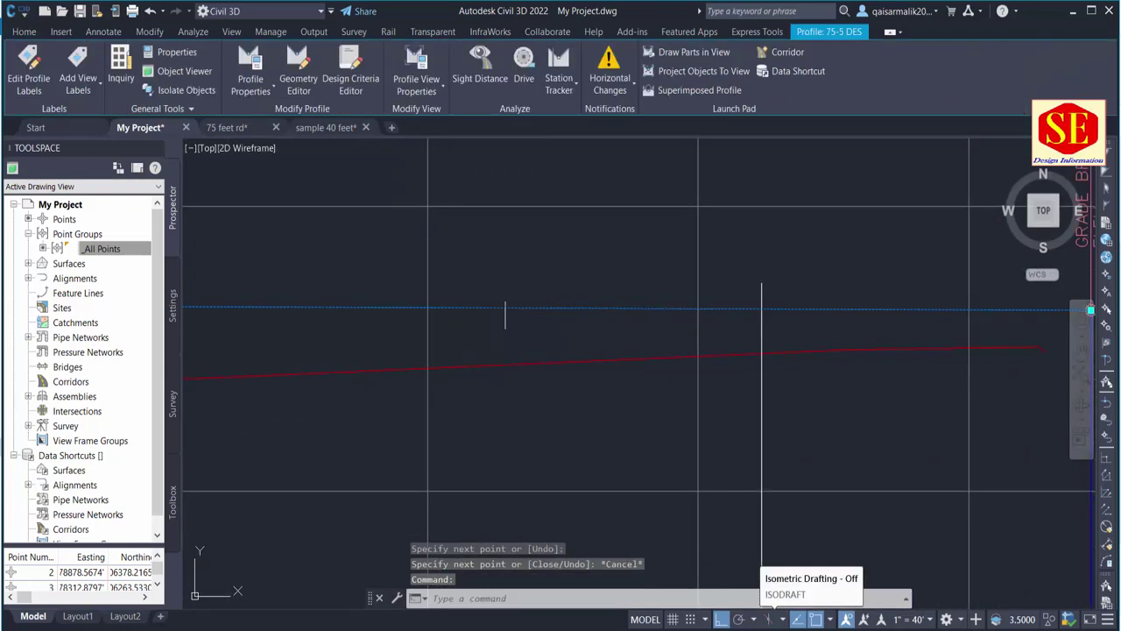
left_click(98, 88)
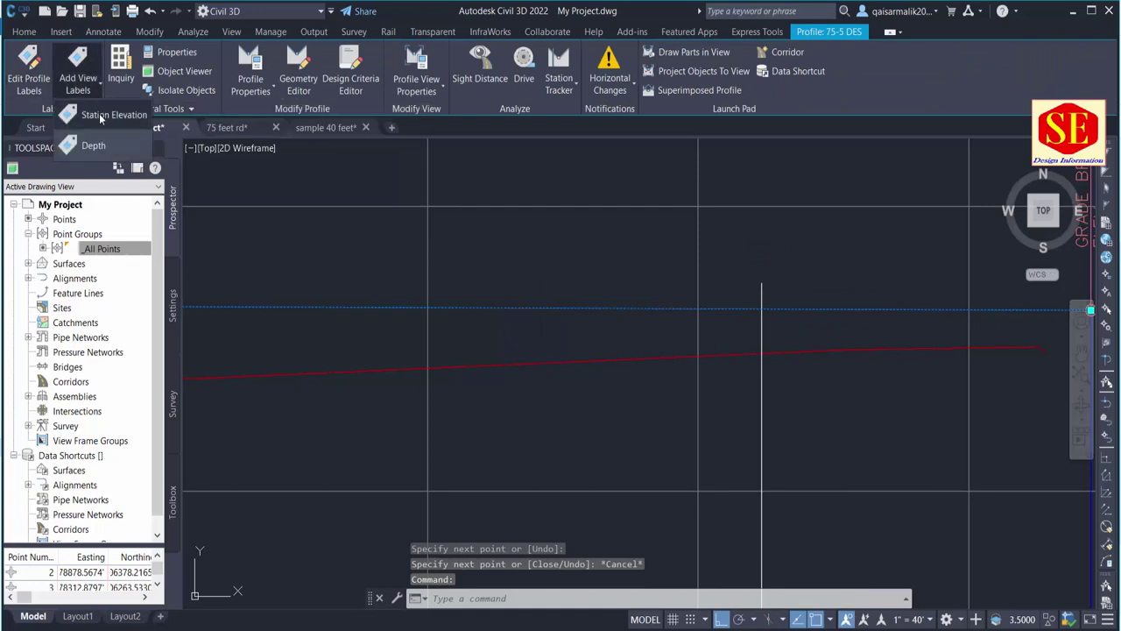
left_click(107, 115)
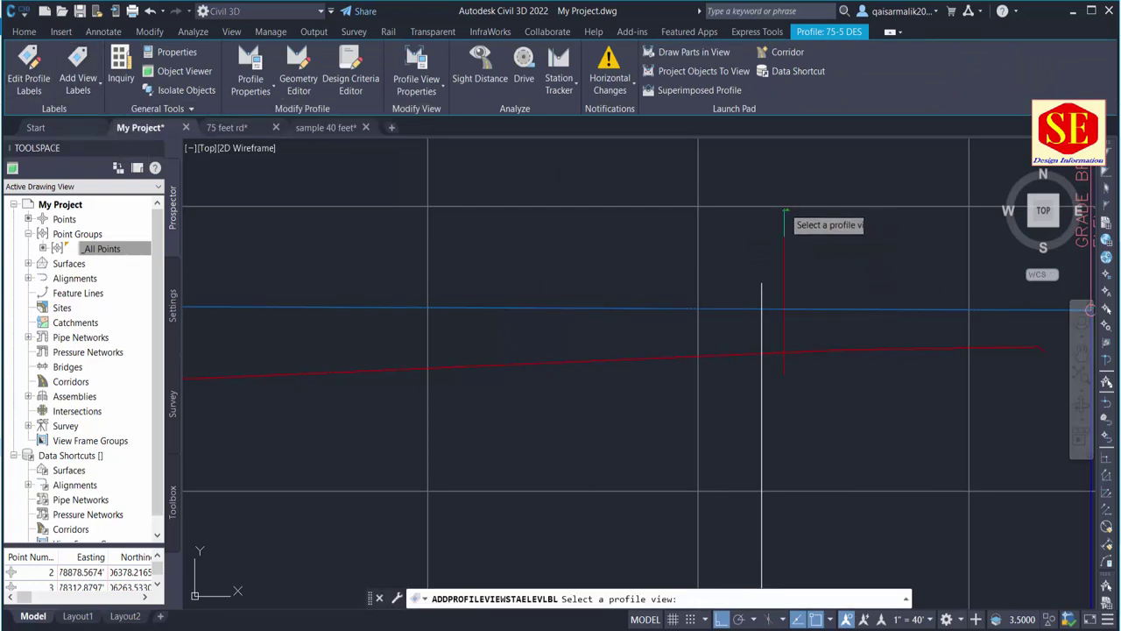
left_click(785, 211)
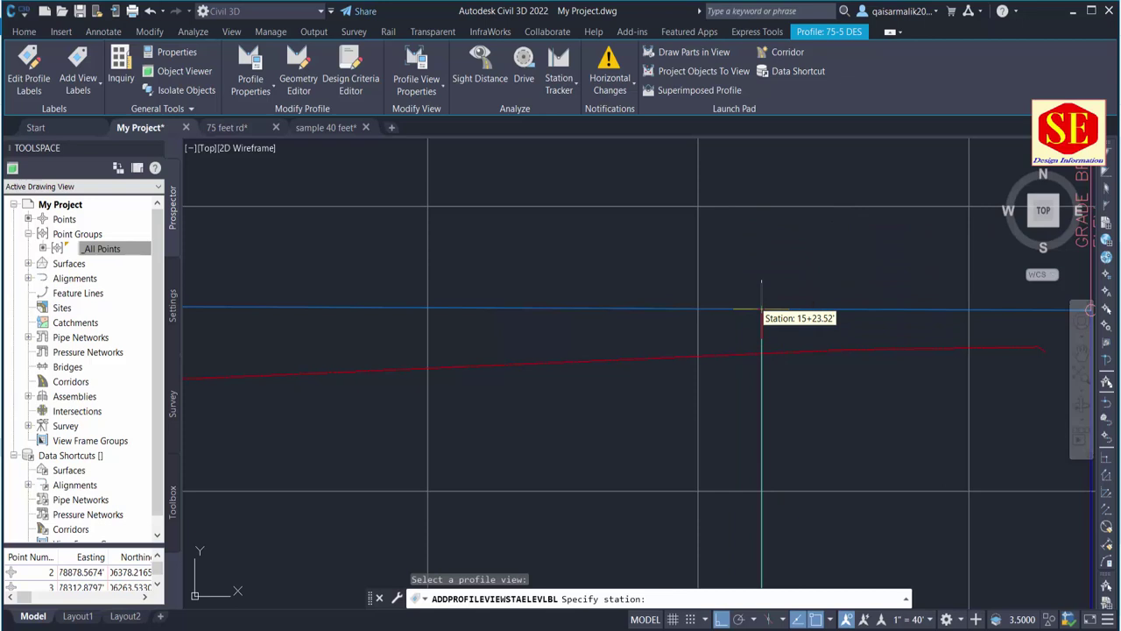
scroll(762, 309, "up", 5)
left_click(759, 281)
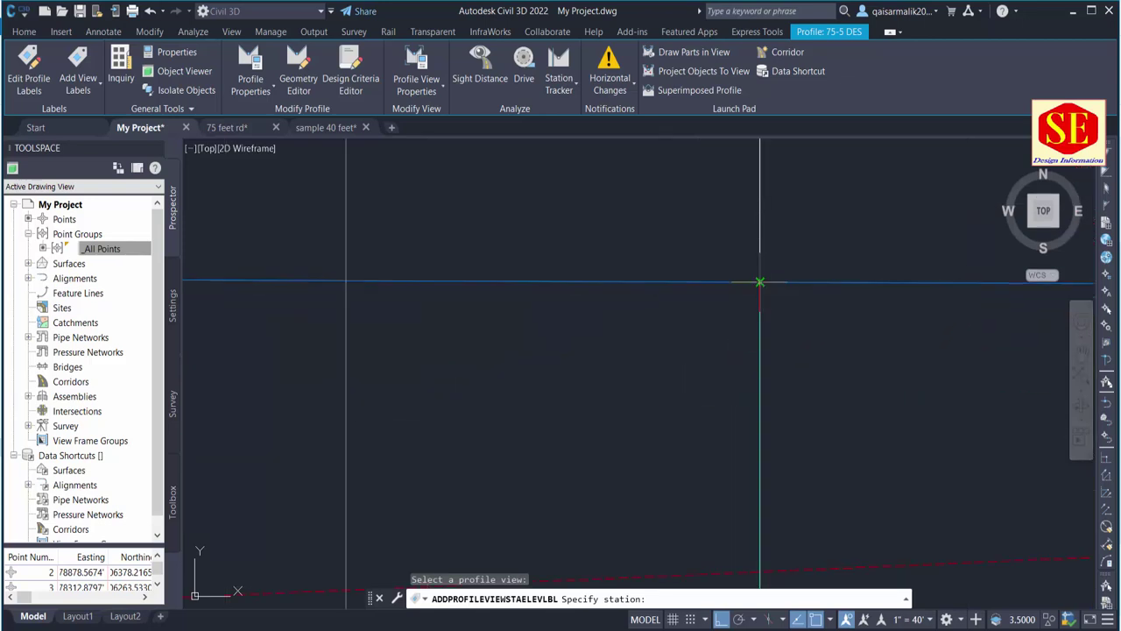
middle_click_drag(762, 281, 737, 327)
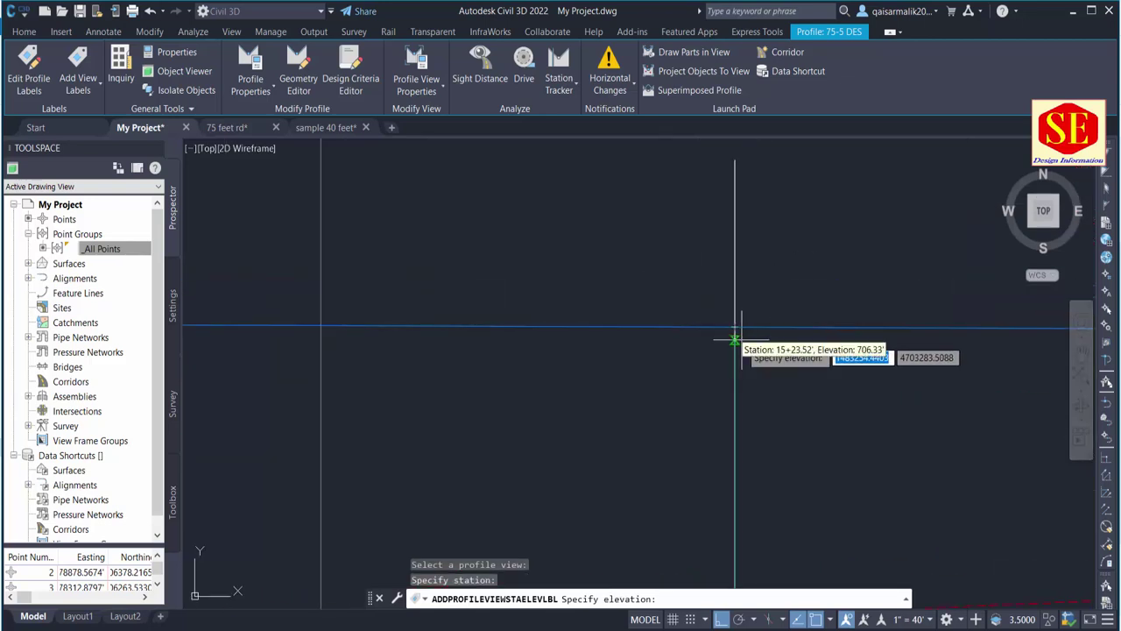
left_click(735, 328)
scroll(719, 342, "down", 3)
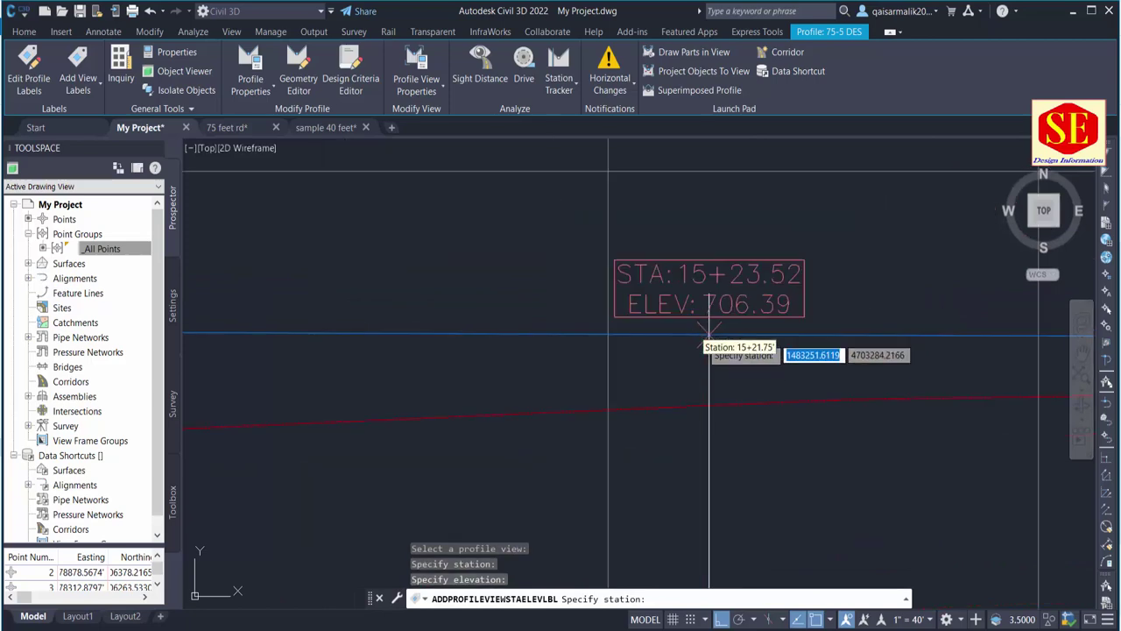
key("Escape")
scroll(739, 374, "down", 5)
middle_click_drag(718, 342, 710, 368)
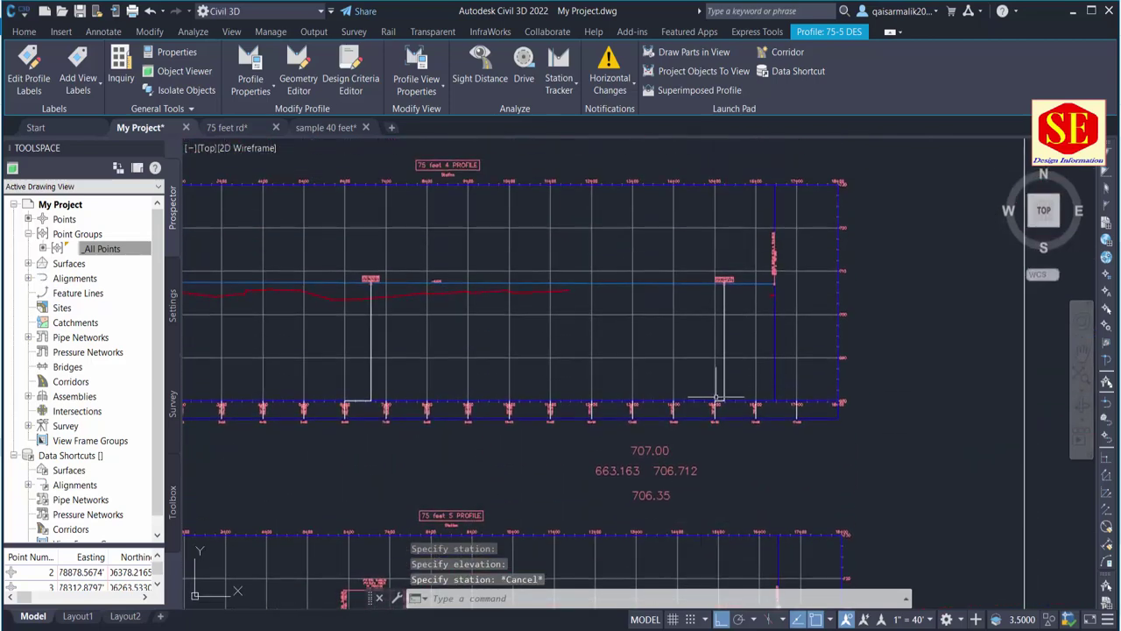
scroll(706, 307, "up", 4)
scroll(706, 307, "up", 2)
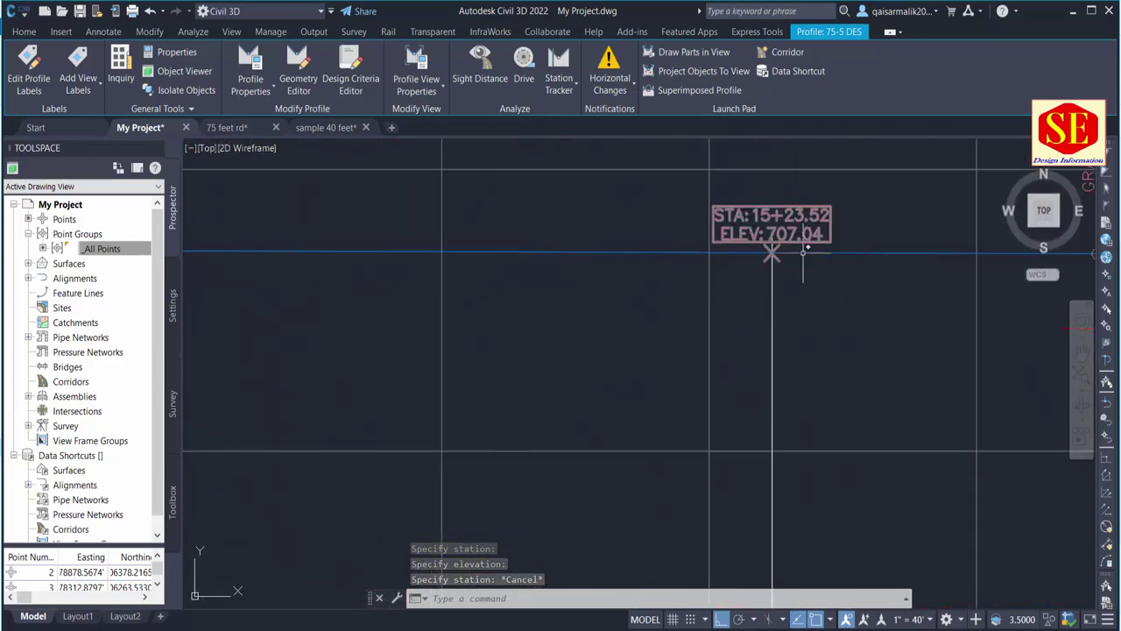
scroll(742, 284, "up", 2)
scroll(755, 263, "down", 4)
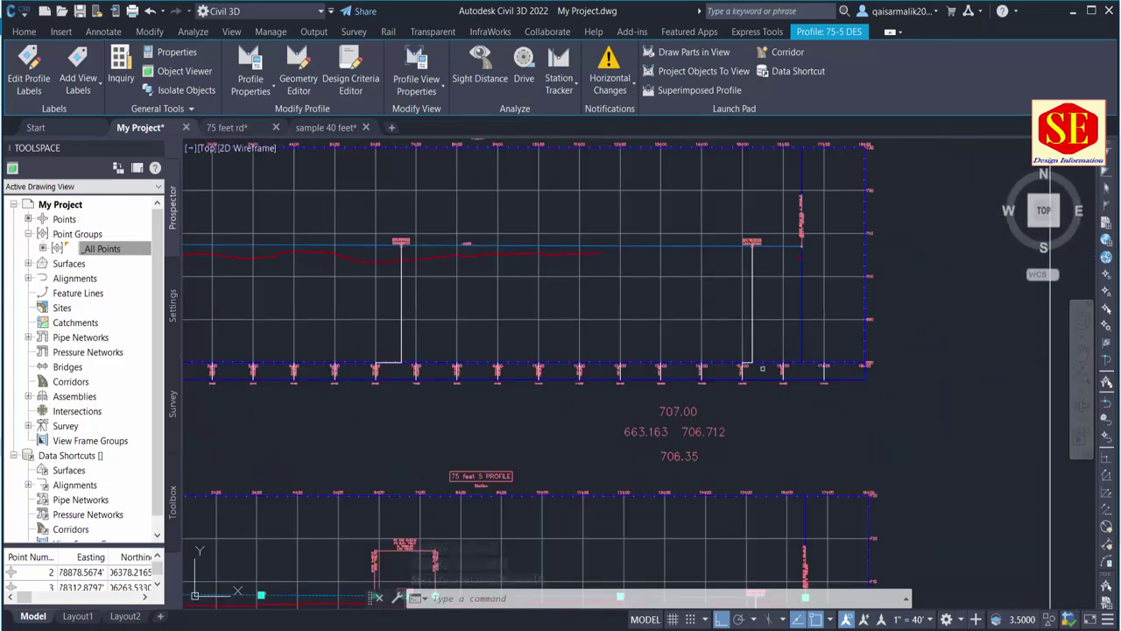
scroll(756, 459, "up", 5)
scroll(813, 449, "up", 5)
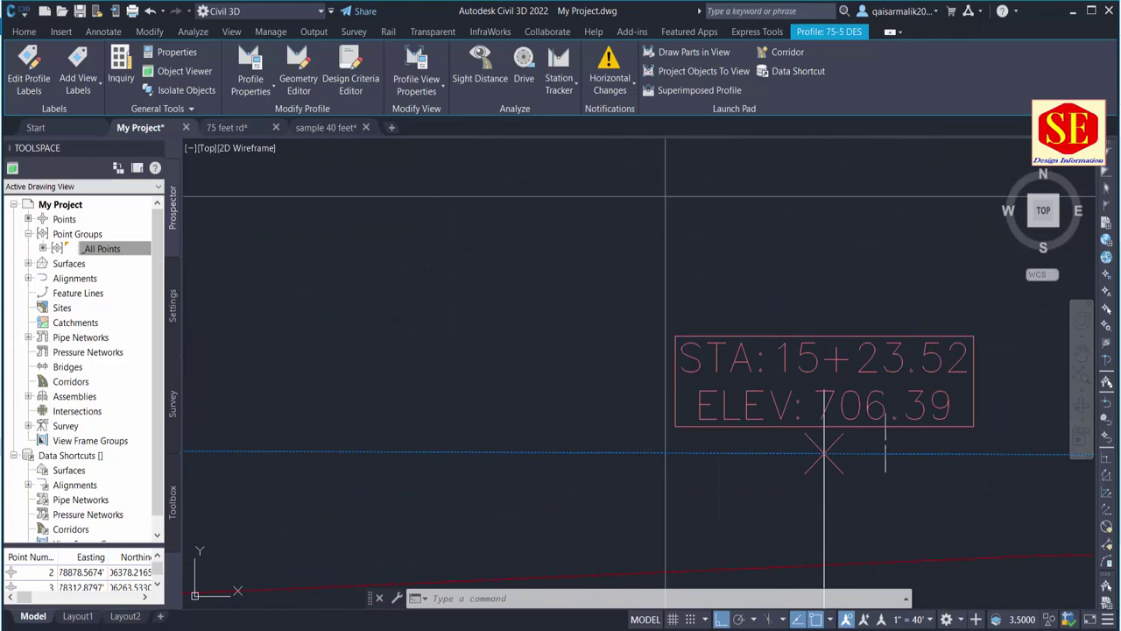
scroll(725, 464, "down", 2)
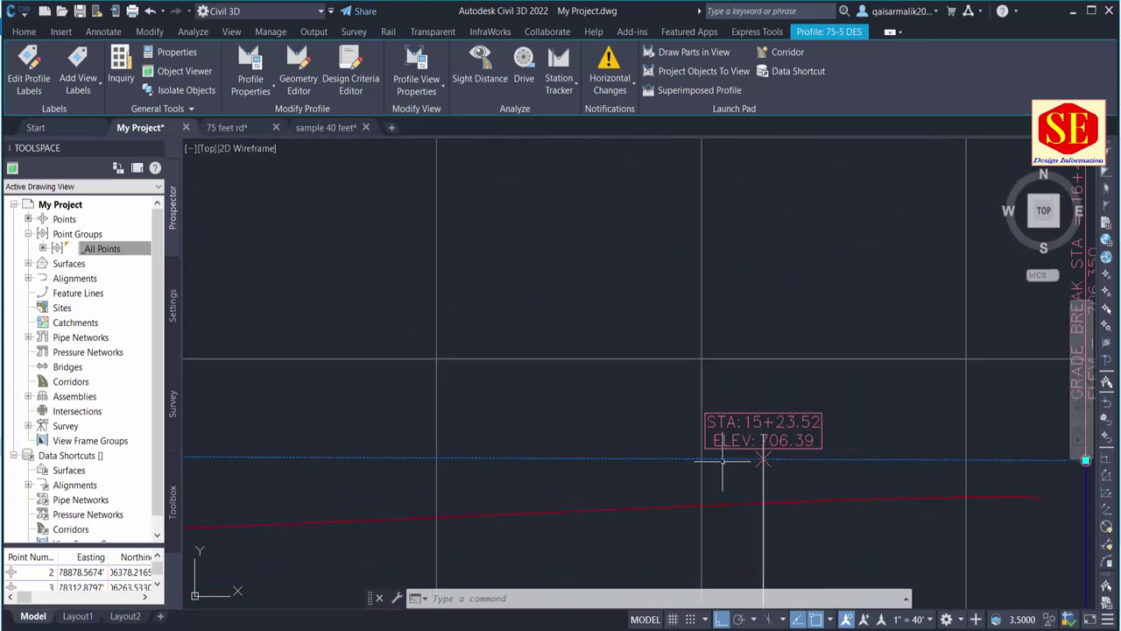
scroll(723, 463, "down", 2)
scroll(724, 463, "down", 2)
scroll(724, 463, "down", 2)
middle_click_drag(809, 395, 525, 517)
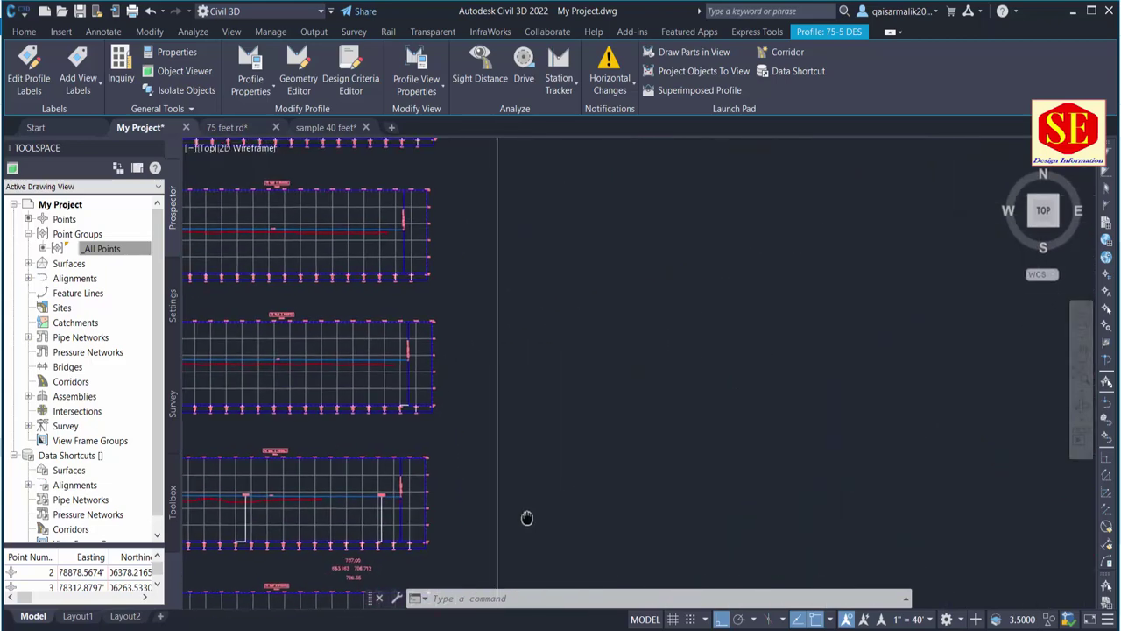
scroll(658, 388, "down", 5)
scroll(663, 251, "up", 2)
scroll(739, 277, "up", 2)
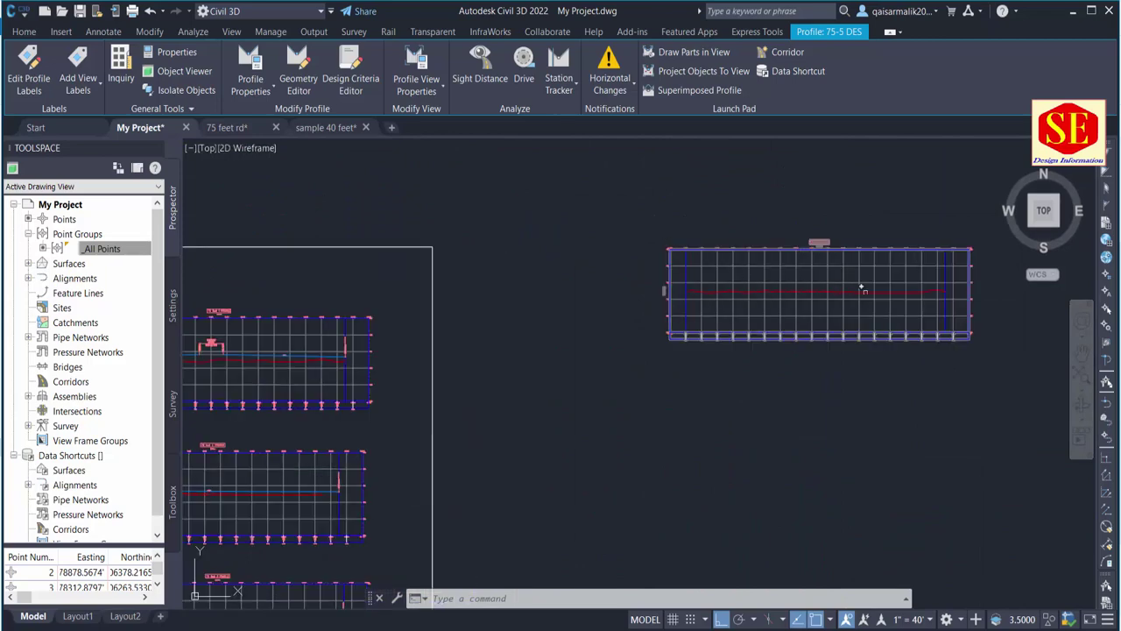
scroll(709, 286, "up", 5)
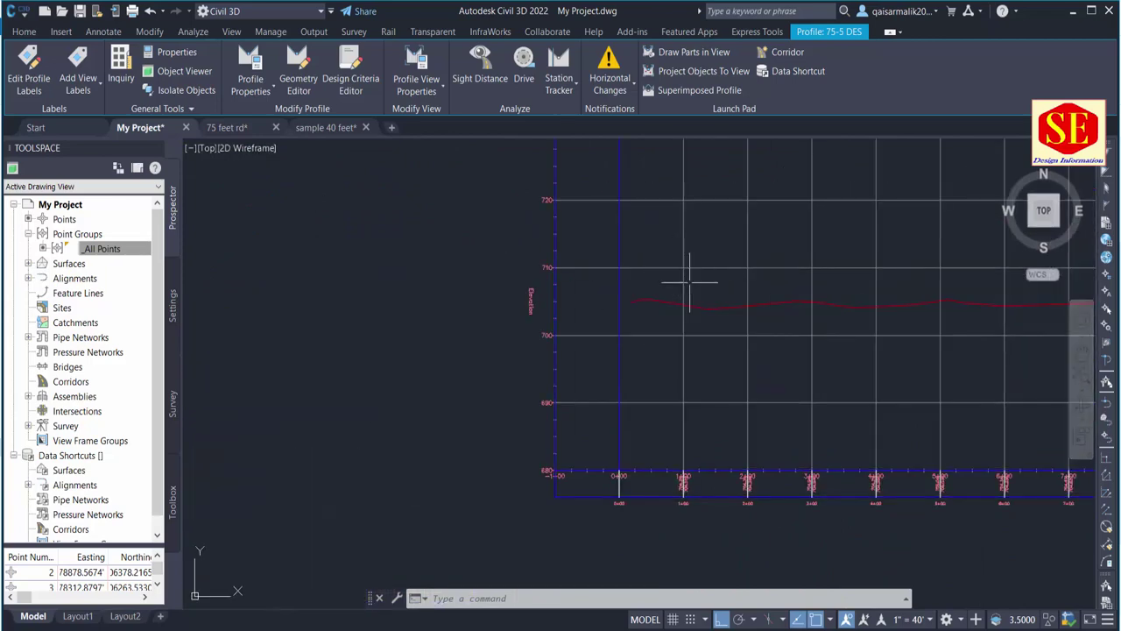
scroll(691, 294, "down", 10)
scroll(613, 394, "up", 5)
scroll(814, 500, "up", 3)
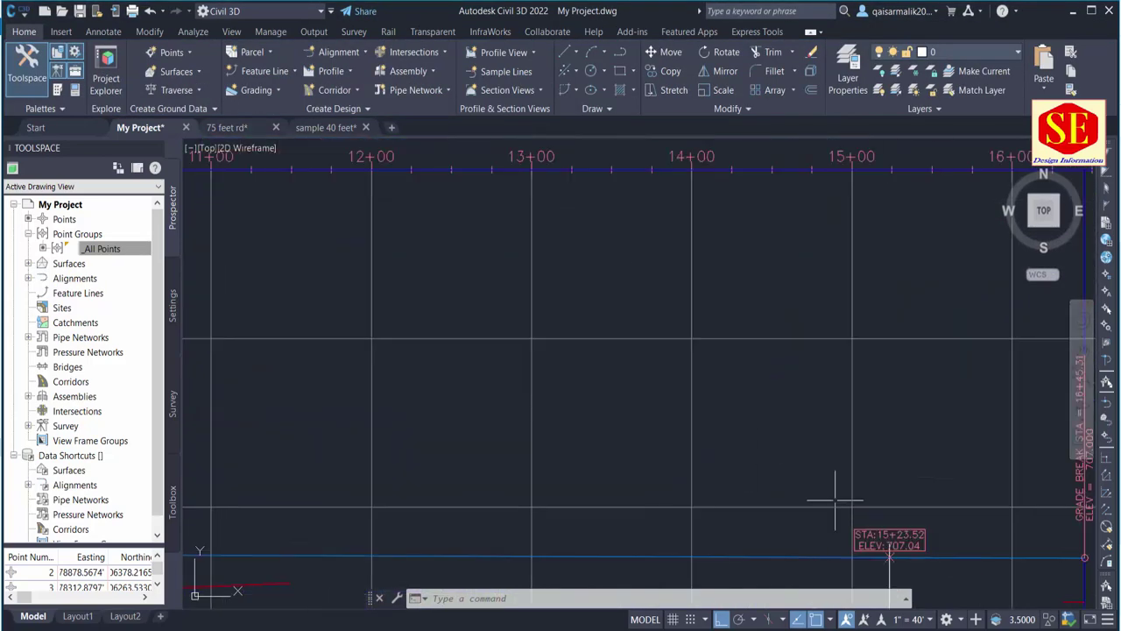
scroll(750, 438, "up", 3)
Pick up the STA 15+23.52 label with Ortho off, then cancel that first move.
left_click(750, 438)
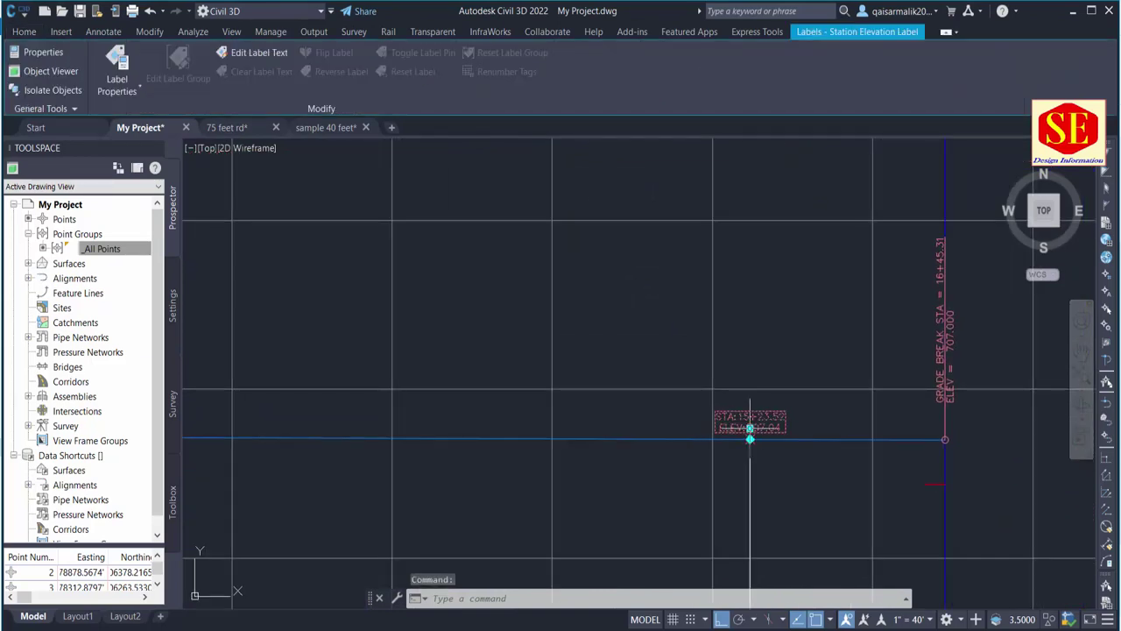
left_click(750, 429)
scroll(513, 500, "down", 5)
scroll(796, 219, "up", 2)
scroll(764, 375, "up", 1)
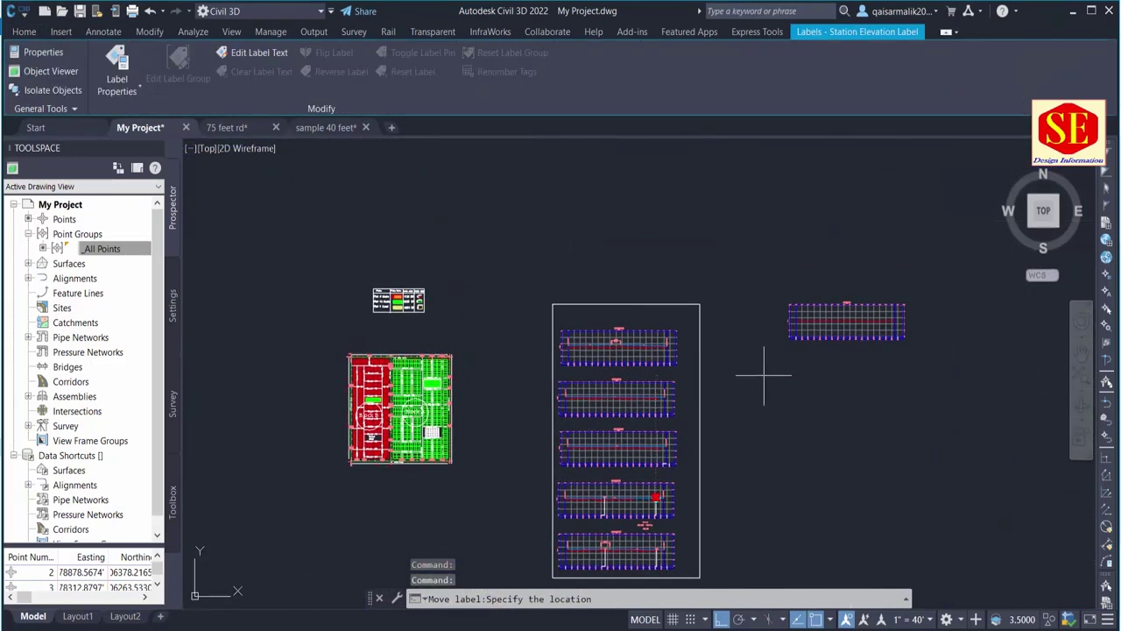
scroll(754, 341, "up", 3)
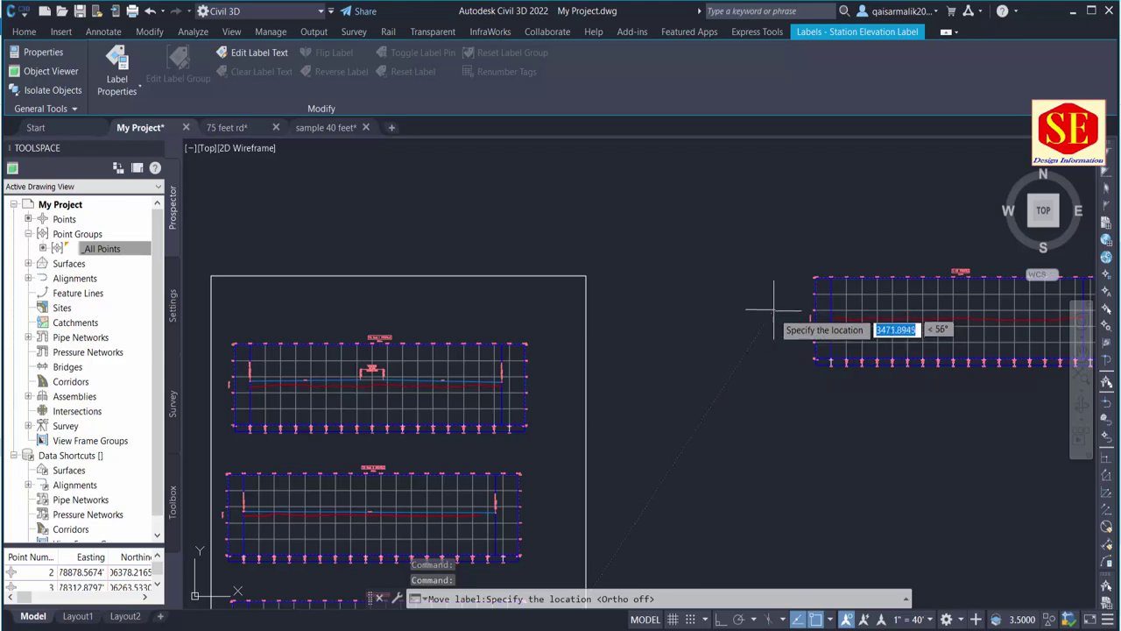
key("F8")
middle_click_drag(780, 380, 804, 246)
scroll(695, 295, "up", 1)
key("Escape")
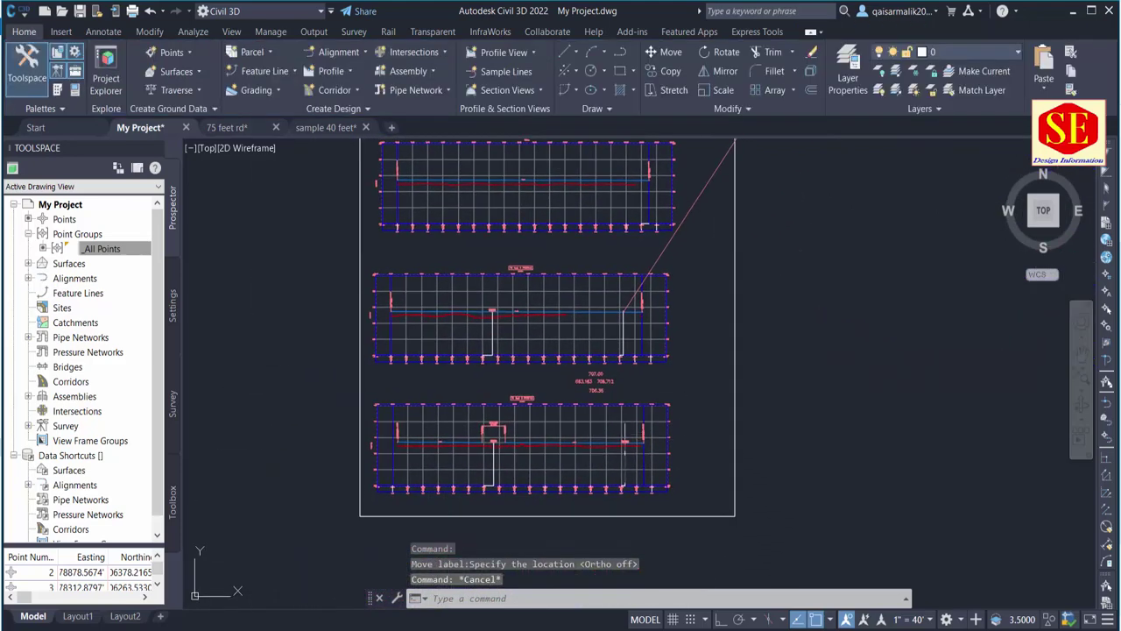
scroll(646, 438, "up", 4)
scroll(645, 438, "up", 2)
scroll(645, 447, "up", 2)
Drop the STA 15+23.52 label beside the L-01 profile view and check its leader line.
left_click(648, 454)
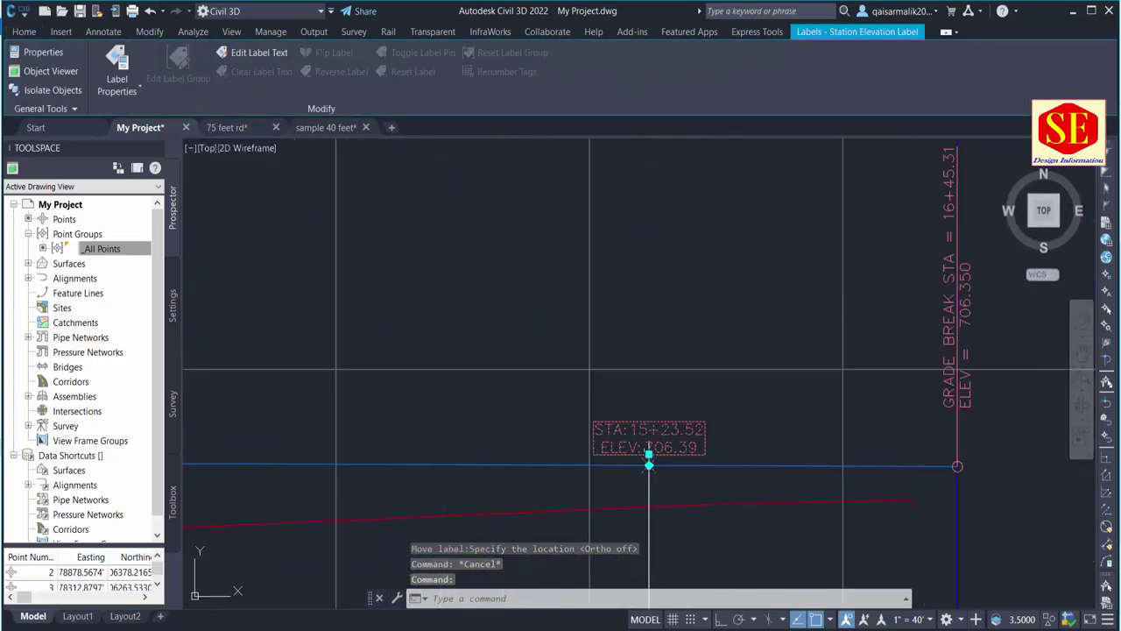
left_click(648, 454)
scroll(648, 455, "down", 3)
scroll(766, 268, "down", 2)
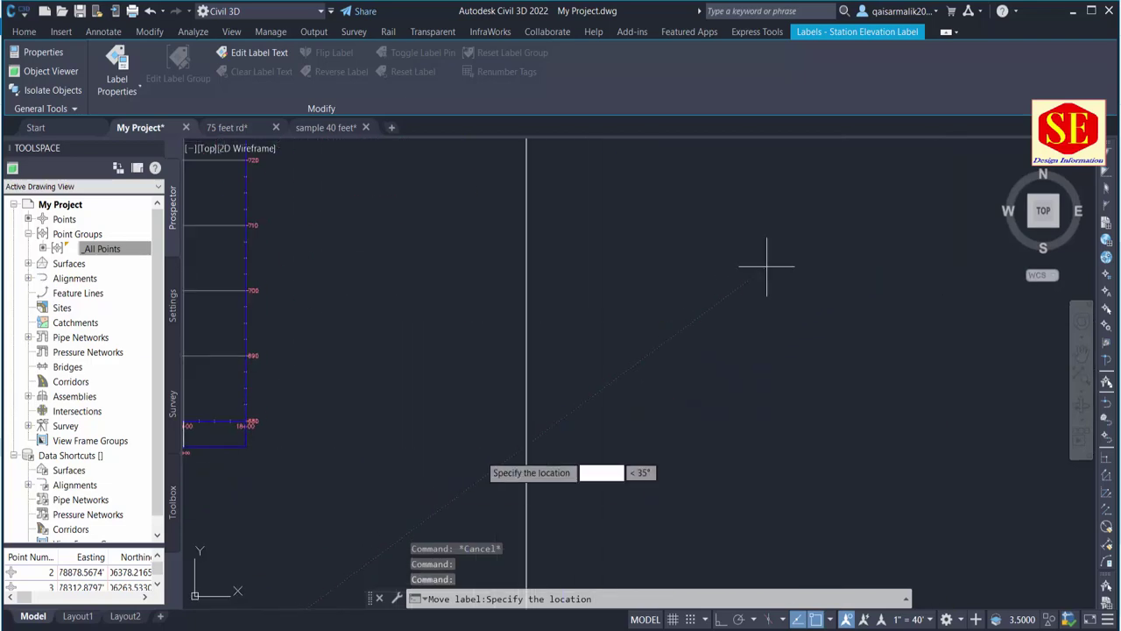
scroll(671, 338, "down", 3)
scroll(671, 338, "down", 1)
scroll(482, 424, "up", 2)
scroll(640, 362, "up", 2)
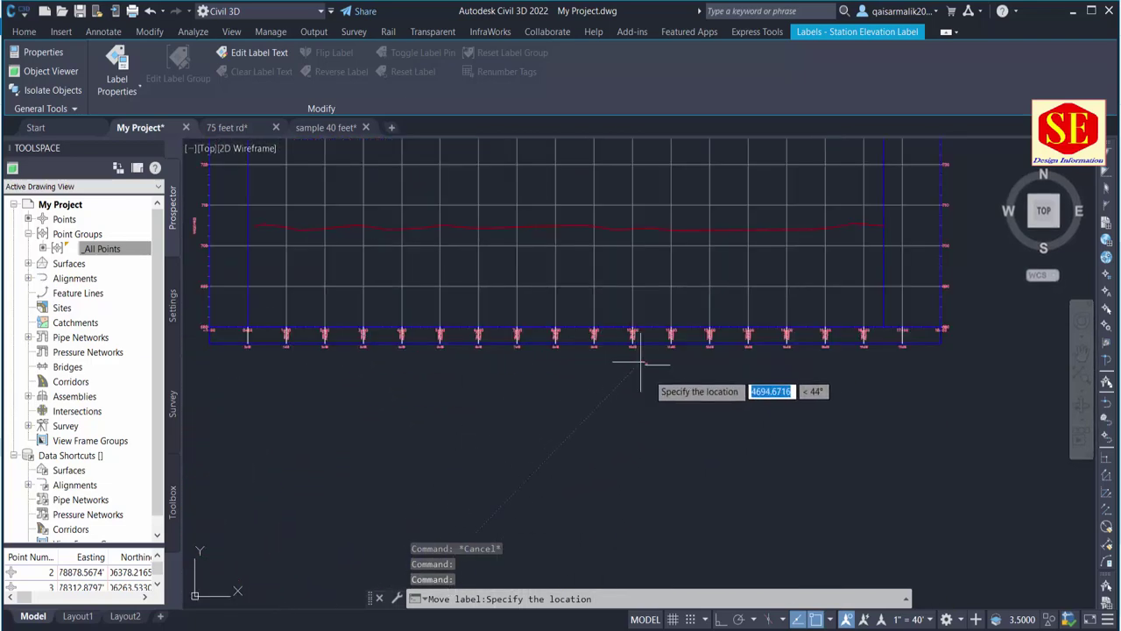
middle_click_drag(641, 362, 646, 499)
left_click(953, 339)
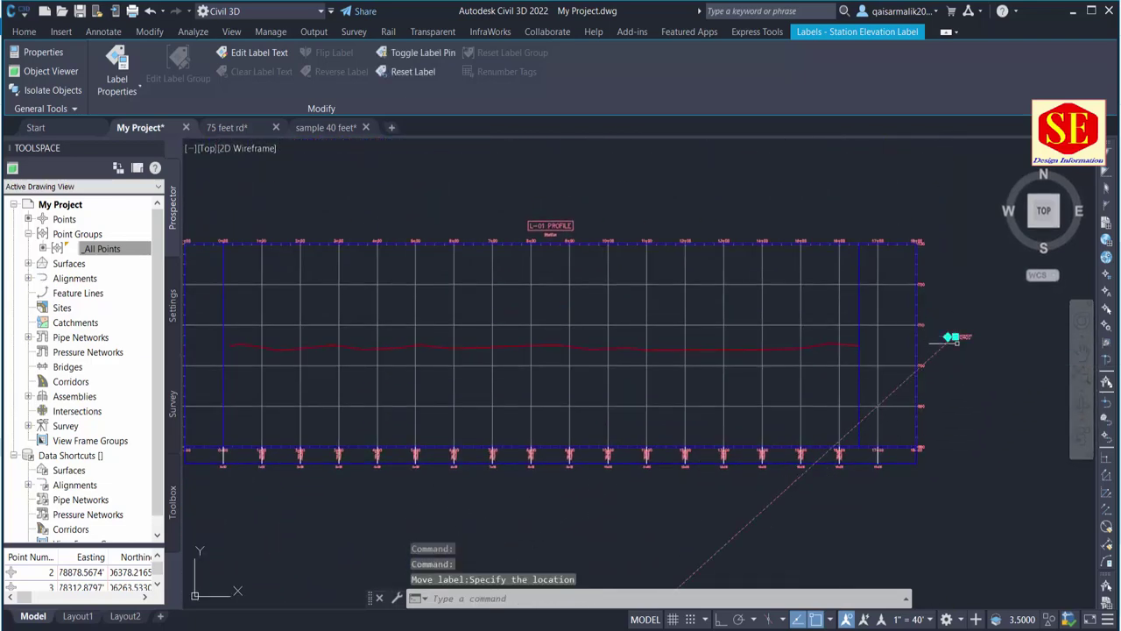
key("Escape")
scroll(964, 331, "up", 5)
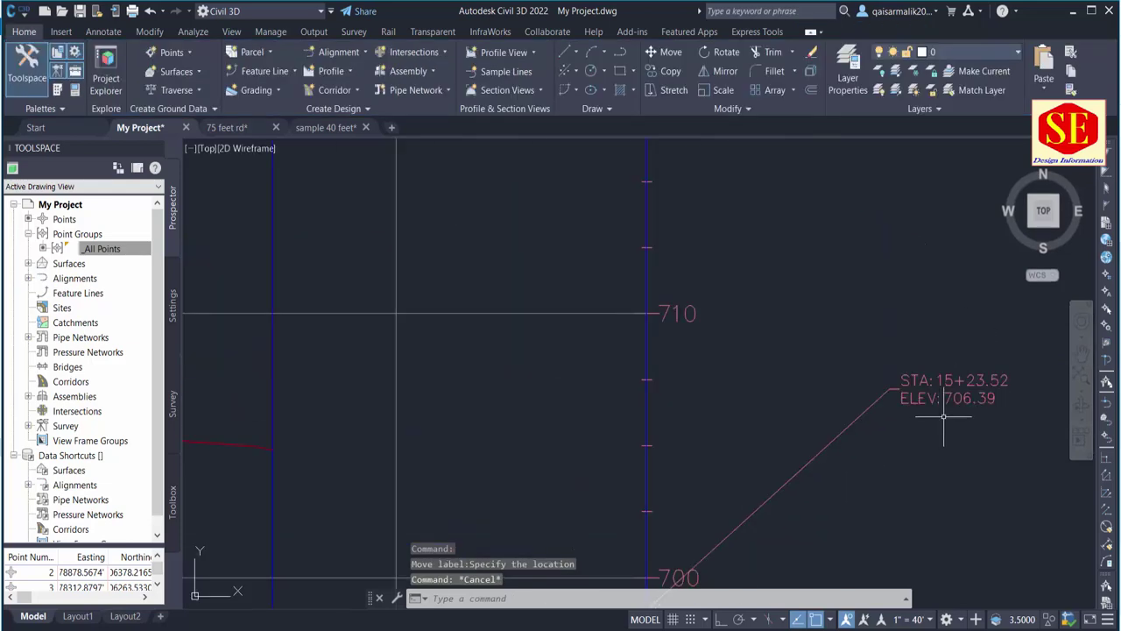
scroll(961, 404, "down", 5)
scroll(526, 394, "up", 2)
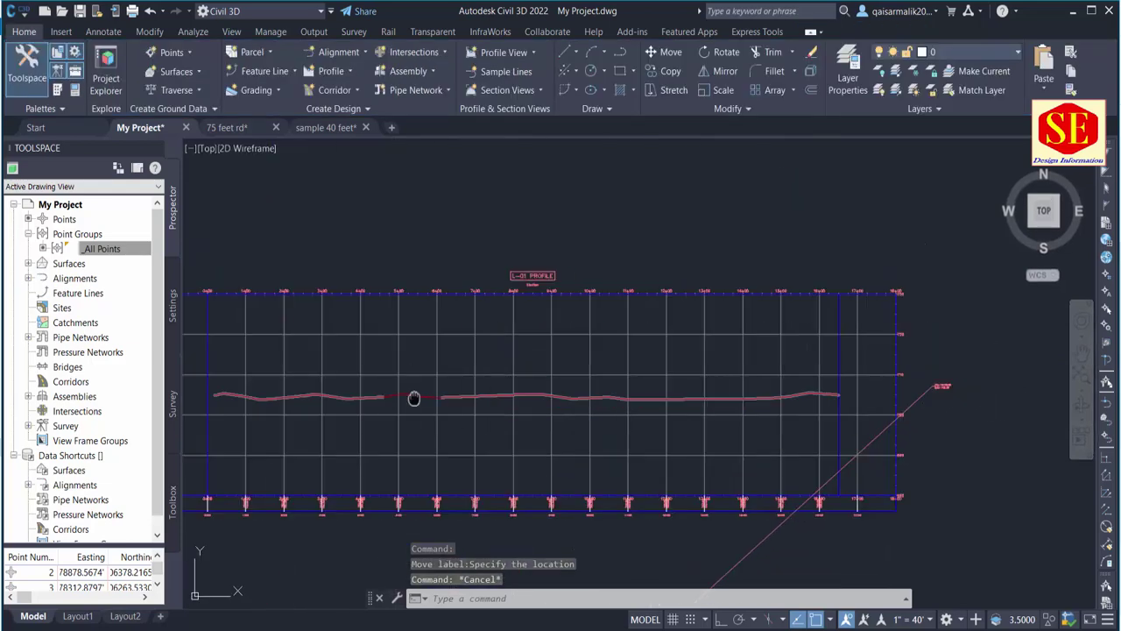
middle_click_drag(412, 392, 915, 441)
scroll(547, 424, "up", 3)
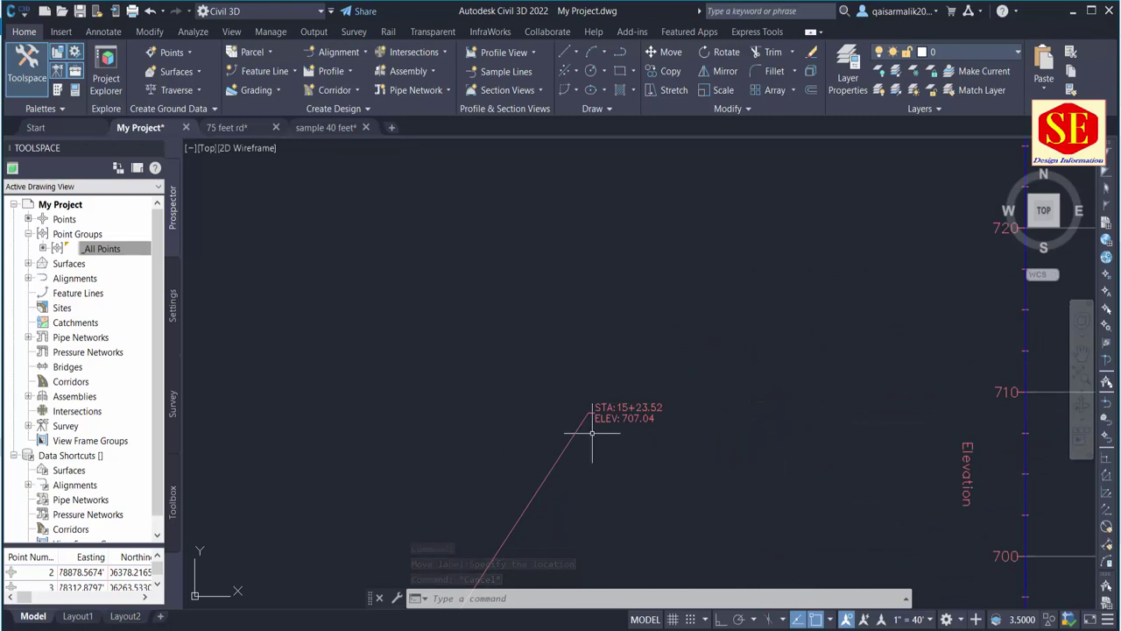
scroll(583, 412, "down", 3)
scroll(544, 316, "down", 1)
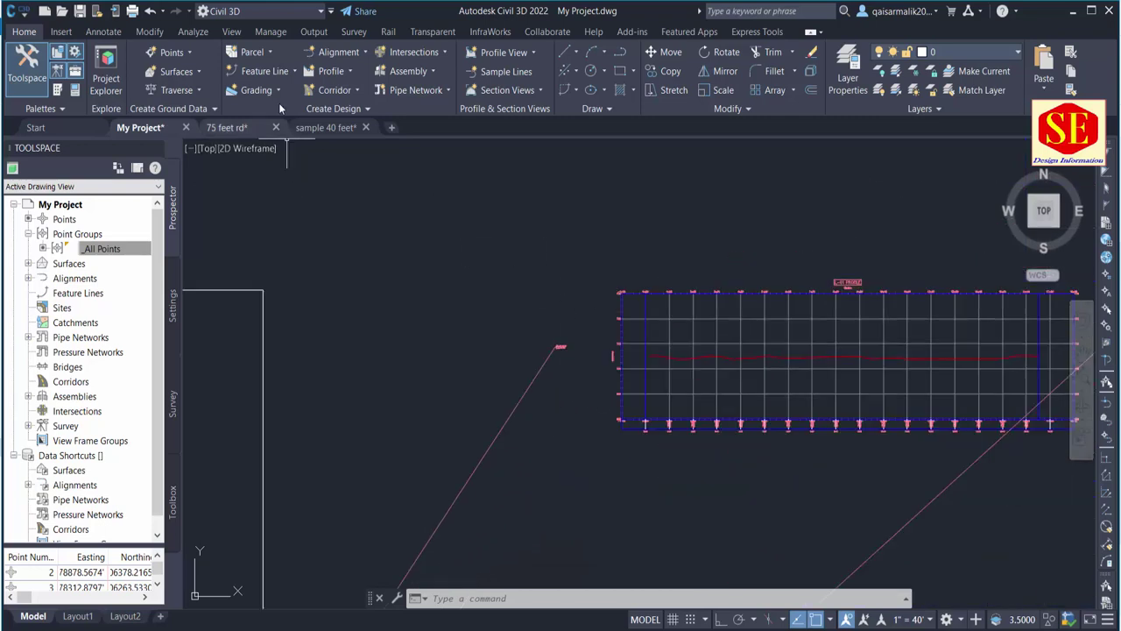
Launch Profile Creation Tools on the L-01 profile view and clear the default profile name for L01.
left_click(349, 73)
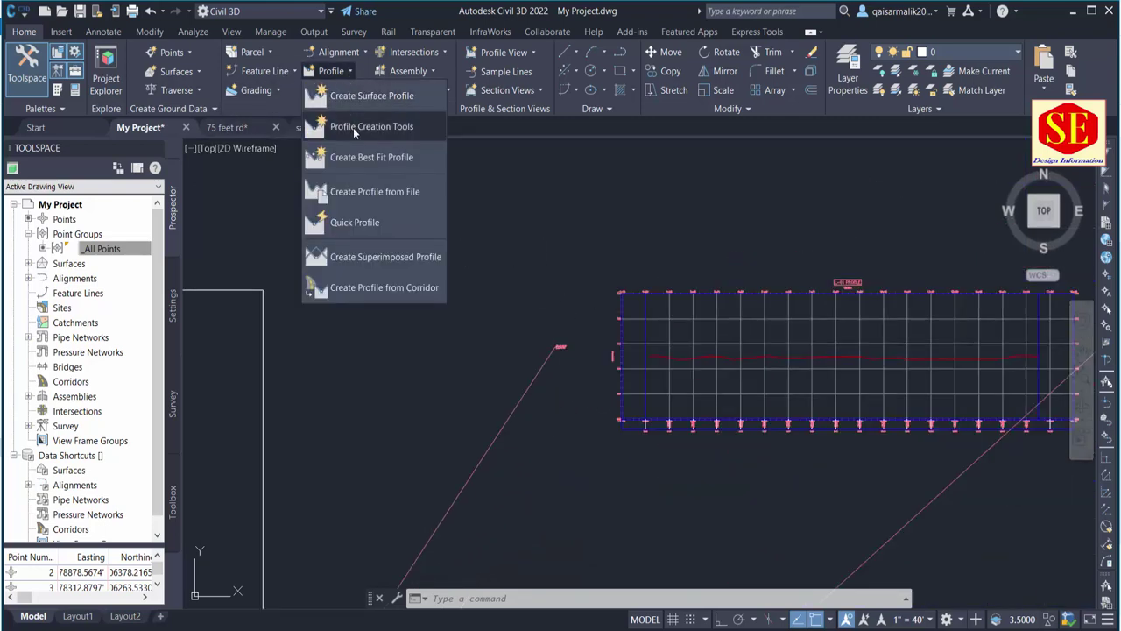
left_click(353, 127)
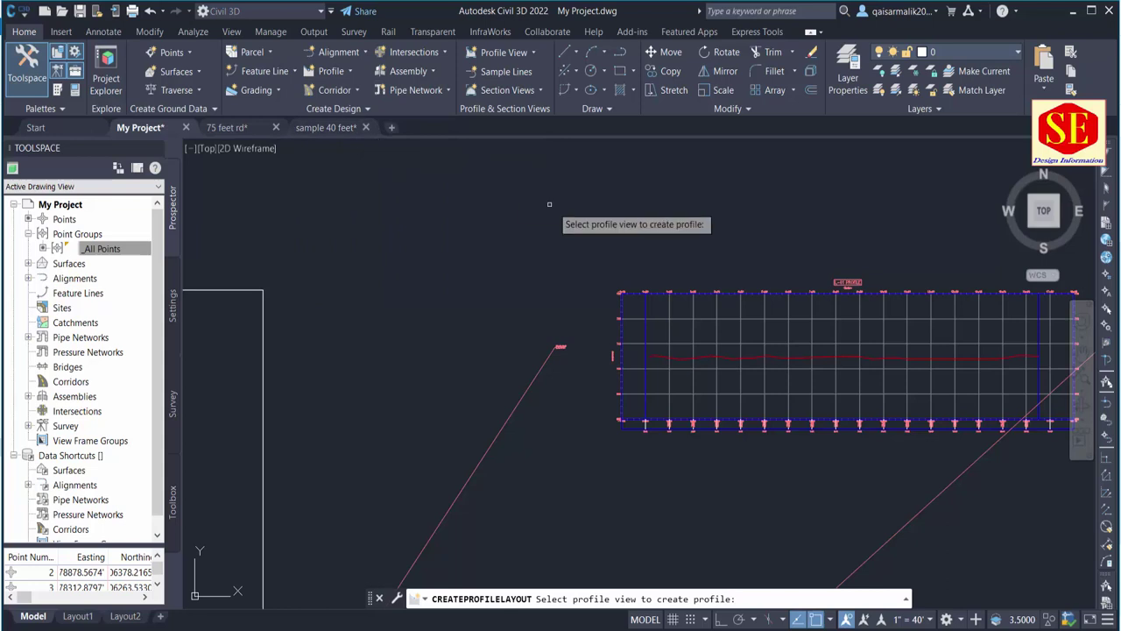
left_click(640, 295)
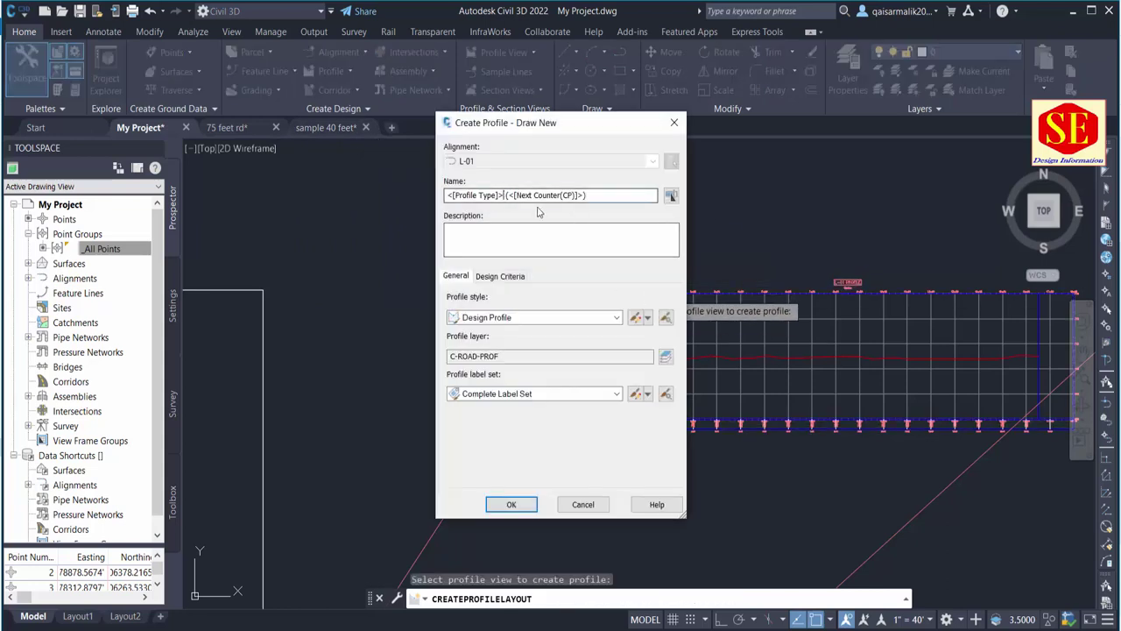
key("BackSpace")
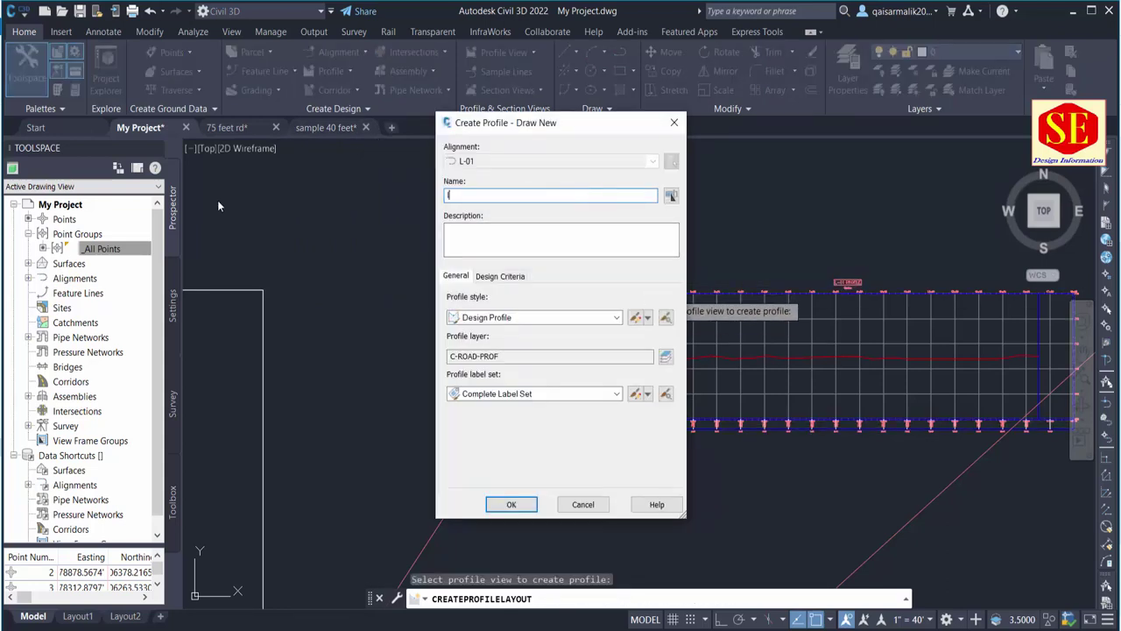
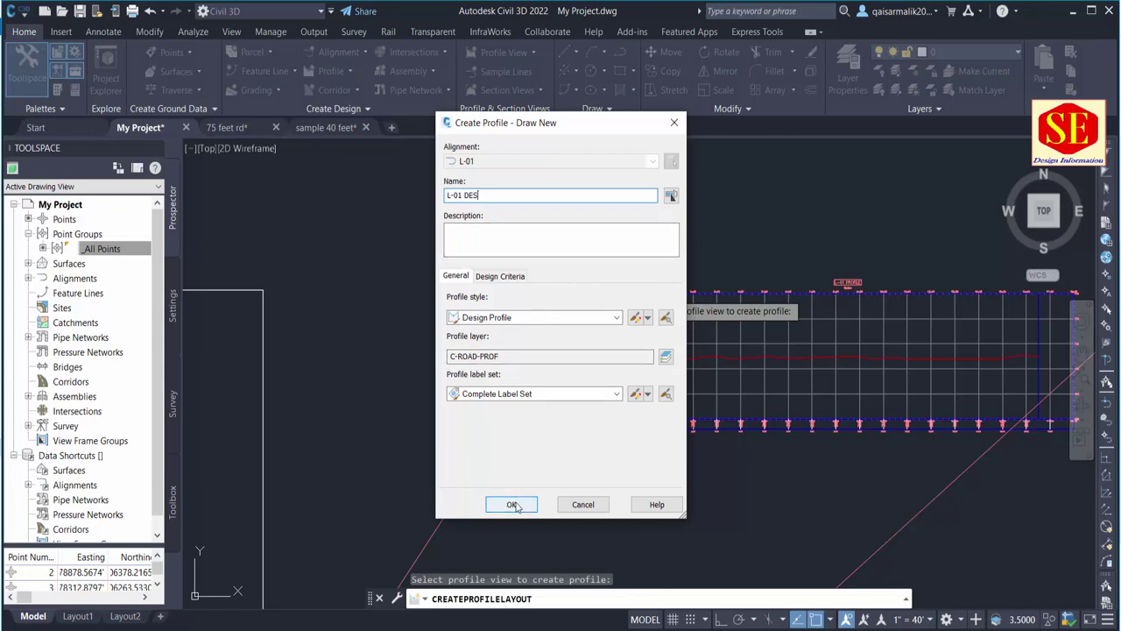
Create the L-01 DES design profile and choose to draw tangents without curves.
left_click(513, 506)
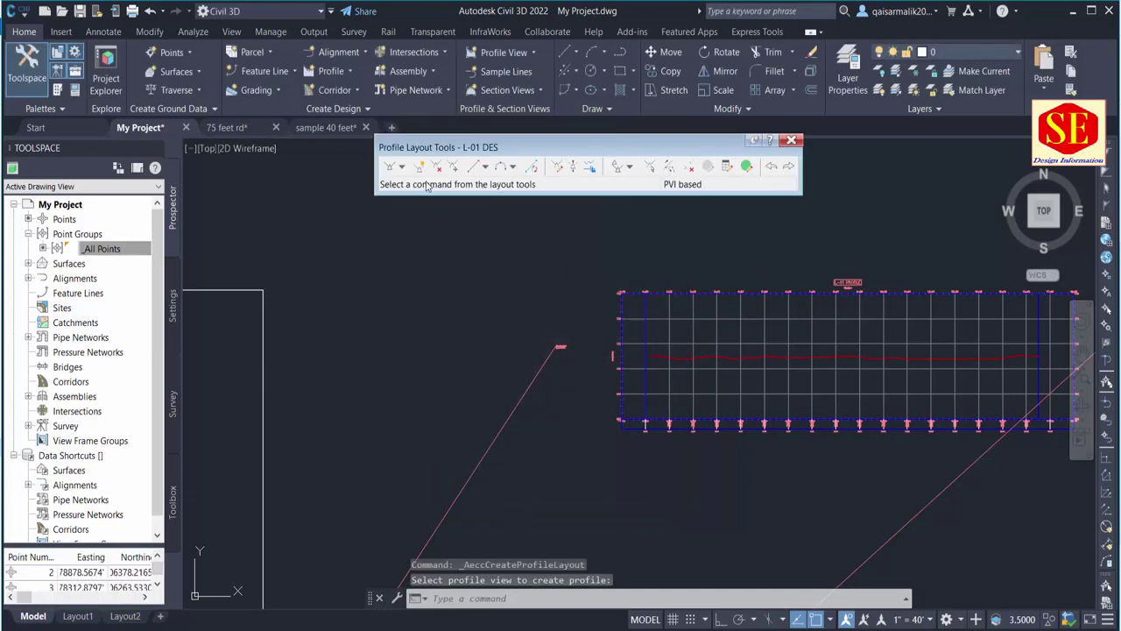
left_click(403, 168)
left_click(422, 185)
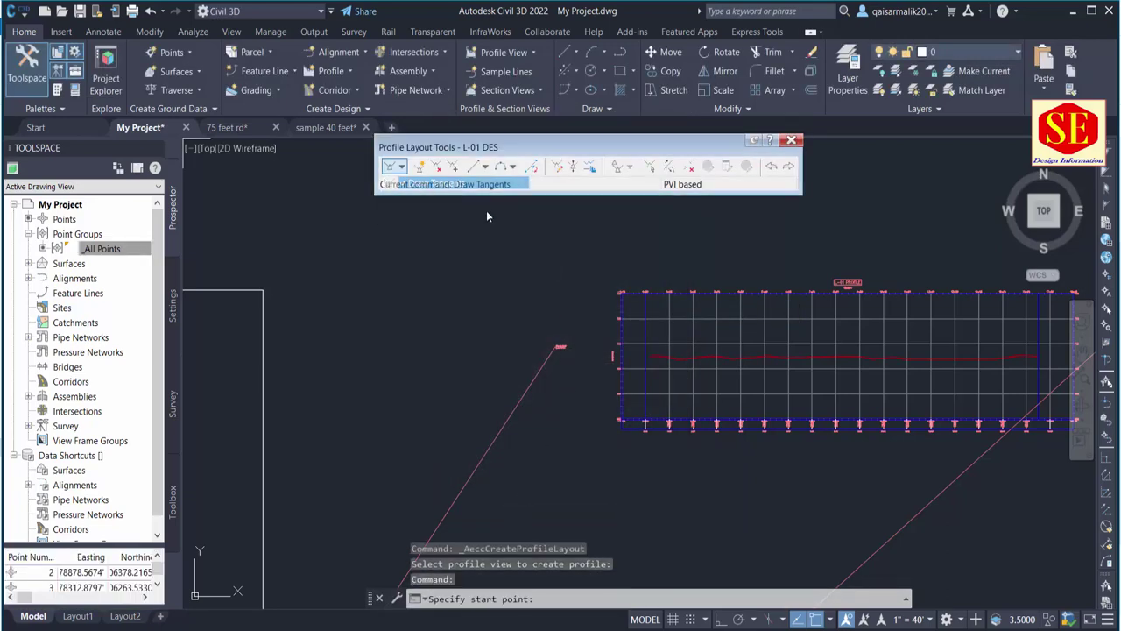
middle_click_drag(670, 268, 430, 289)
type("'pse")
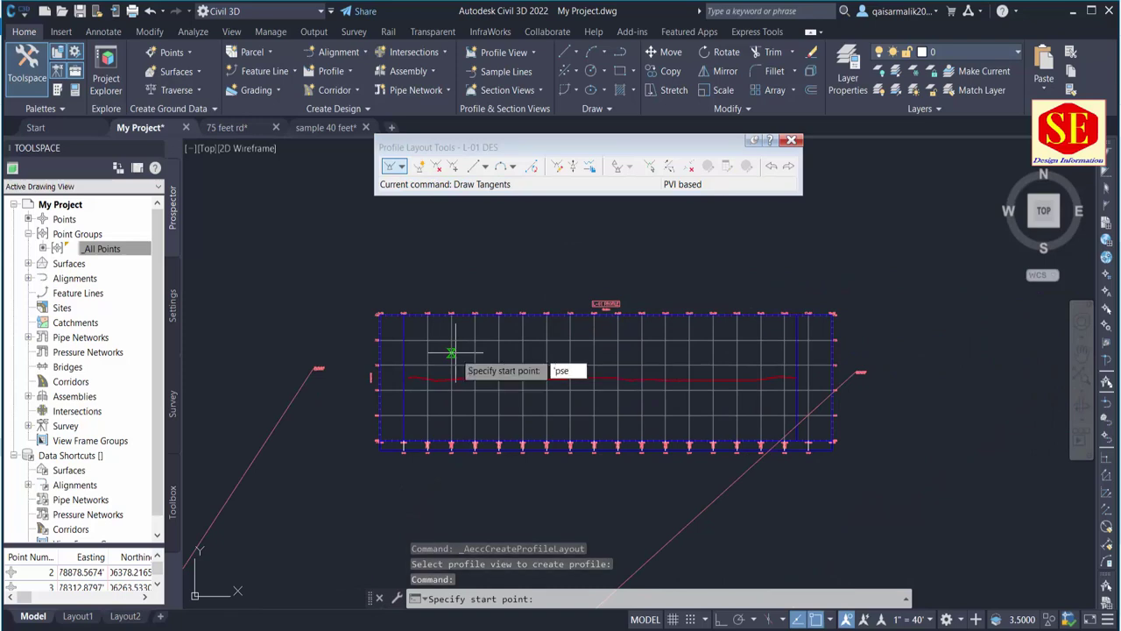
Start the tangent at station 0+00, elevation 707.04.
key("Return")
middle_click_drag(455, 353, 619, 319)
scroll(560, 333, "up", 4)
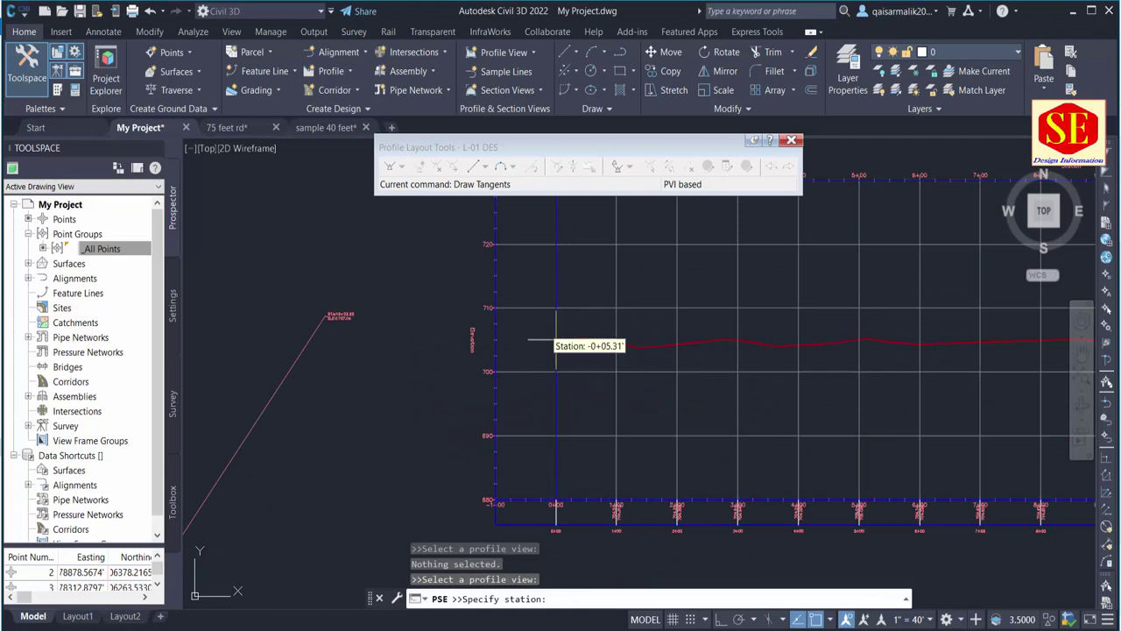
left_click(556, 340)
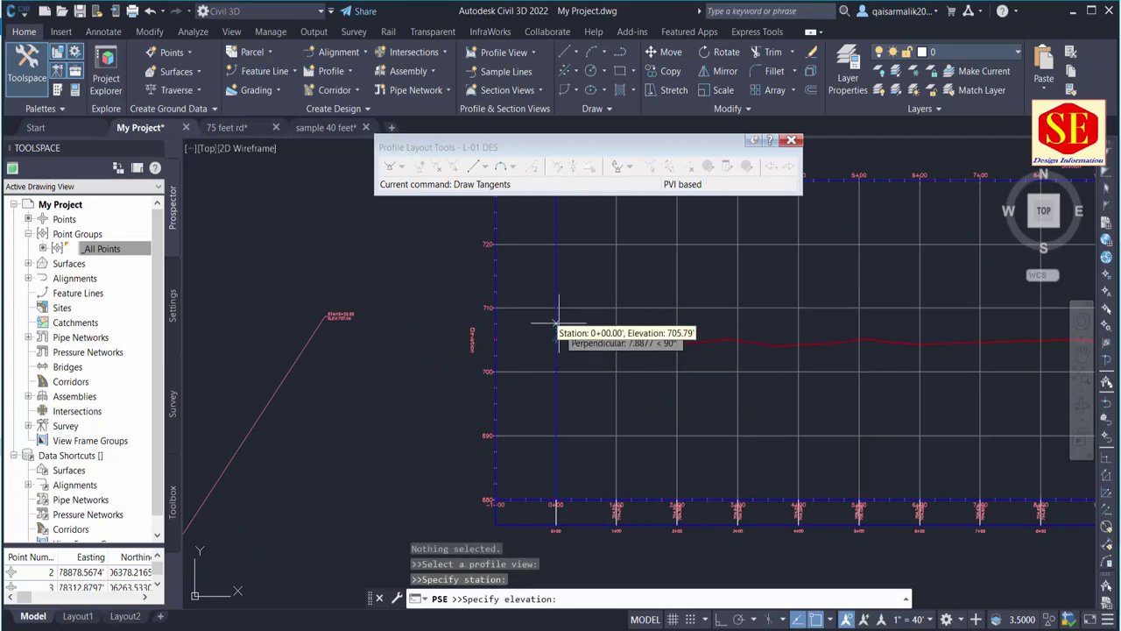
scroll(430, 308, "up", 4)
type("707.04")
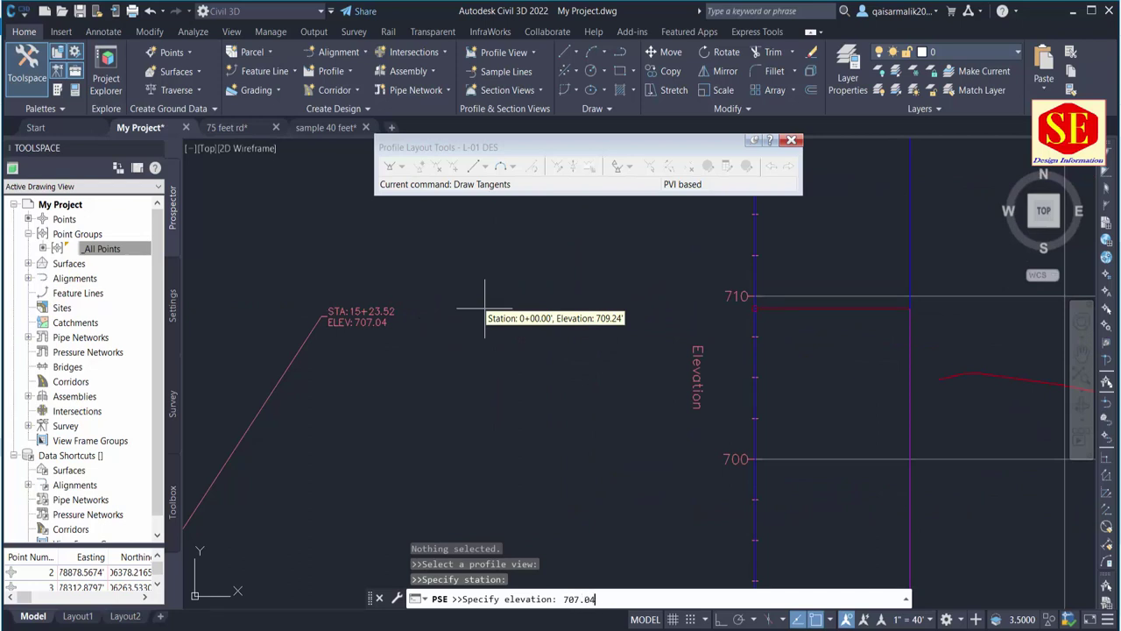
key("Return")
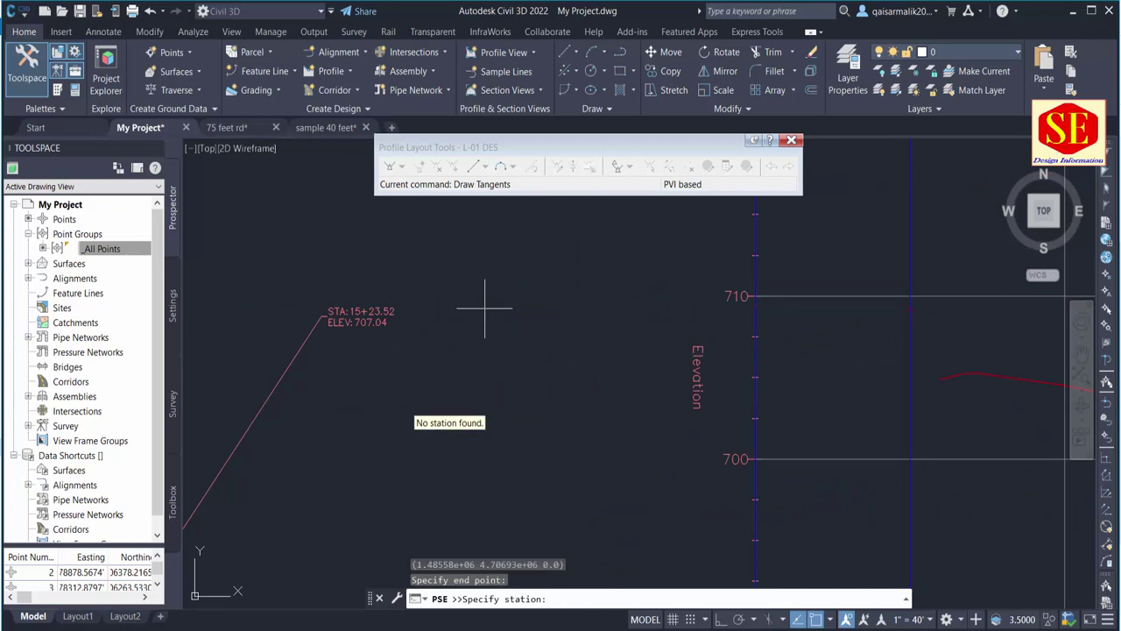
scroll(483, 307, "down", 6)
middle_click_drag(719, 404, 554, 331)
scroll(553, 331, "up", 1)
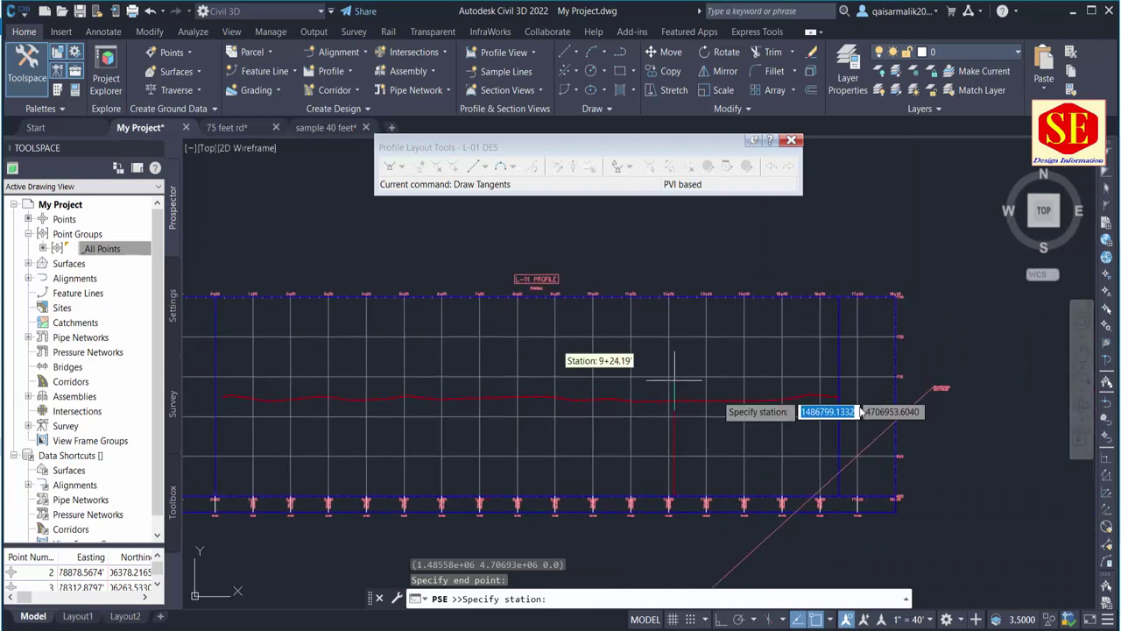
scroll(849, 398, "up", 3)
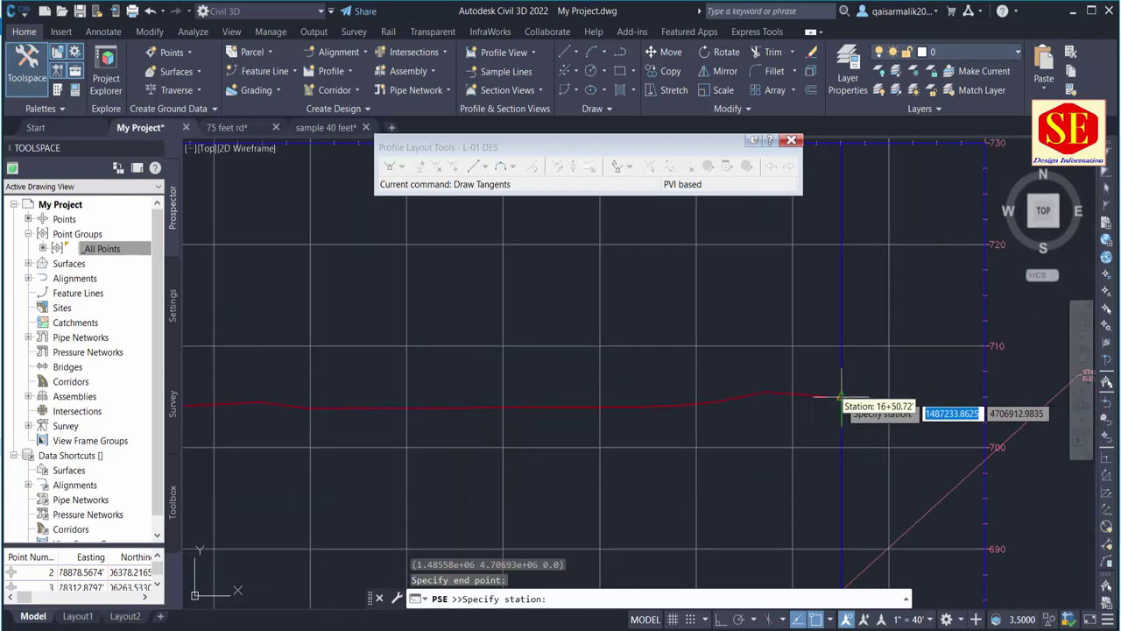
scroll(841, 399, "up", 3)
End the tangent at station 16+50.72, elevation 706.39, and finish the profile.
left_click(841, 401)
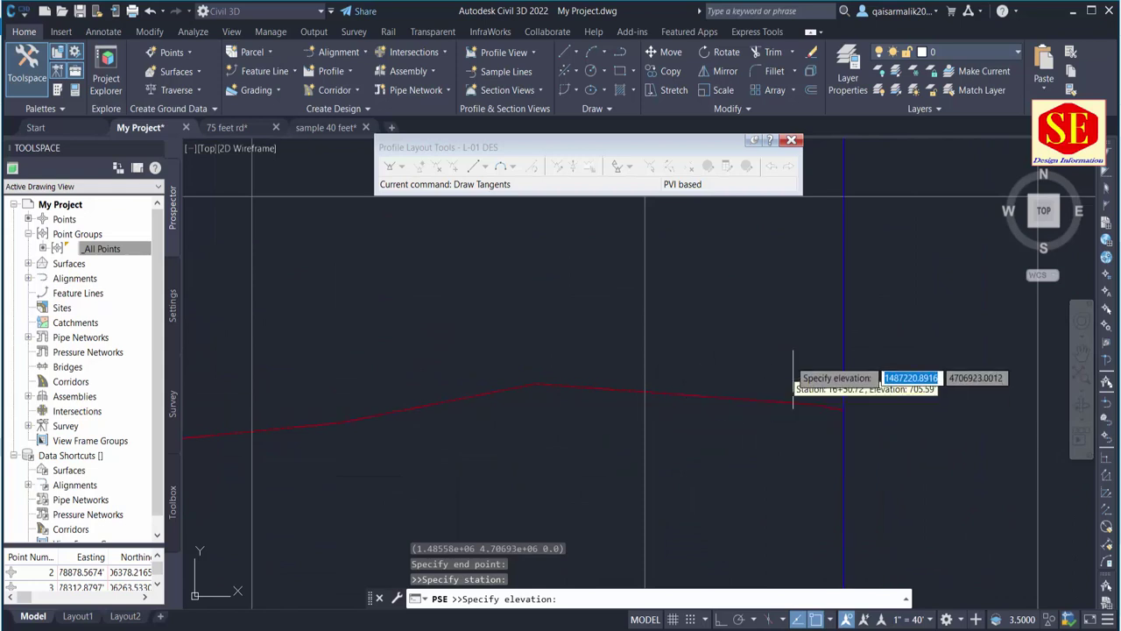
scroll(793, 378, "down", 5)
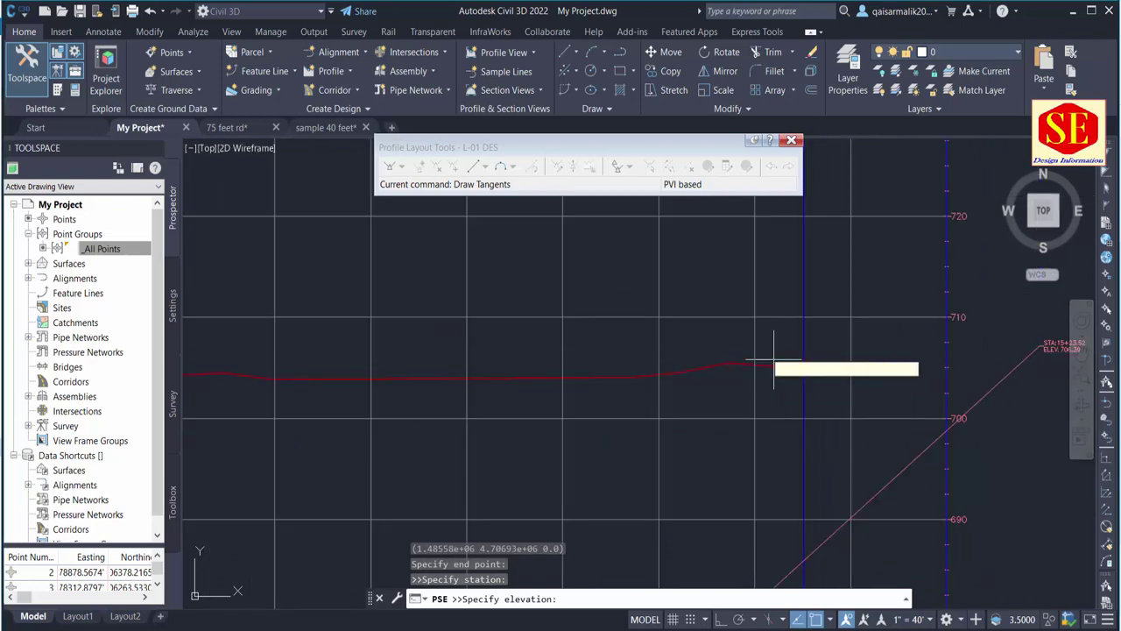
scroll(775, 359, "down", 3)
scroll(894, 363, "up", 3)
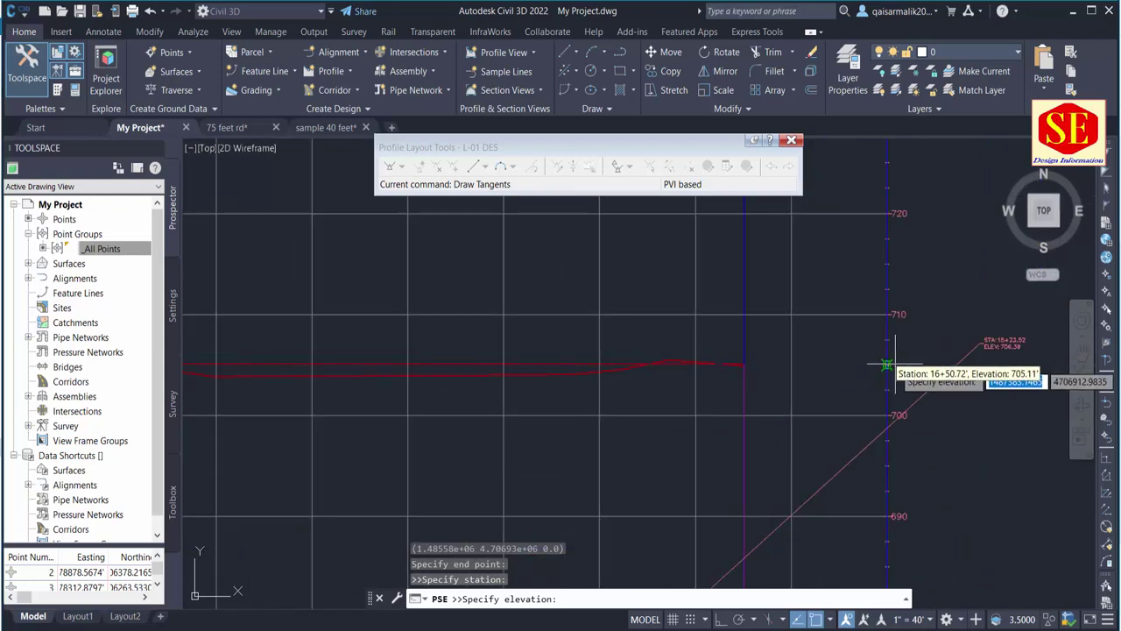
scroll(893, 365, "up", 2)
type("706.39")
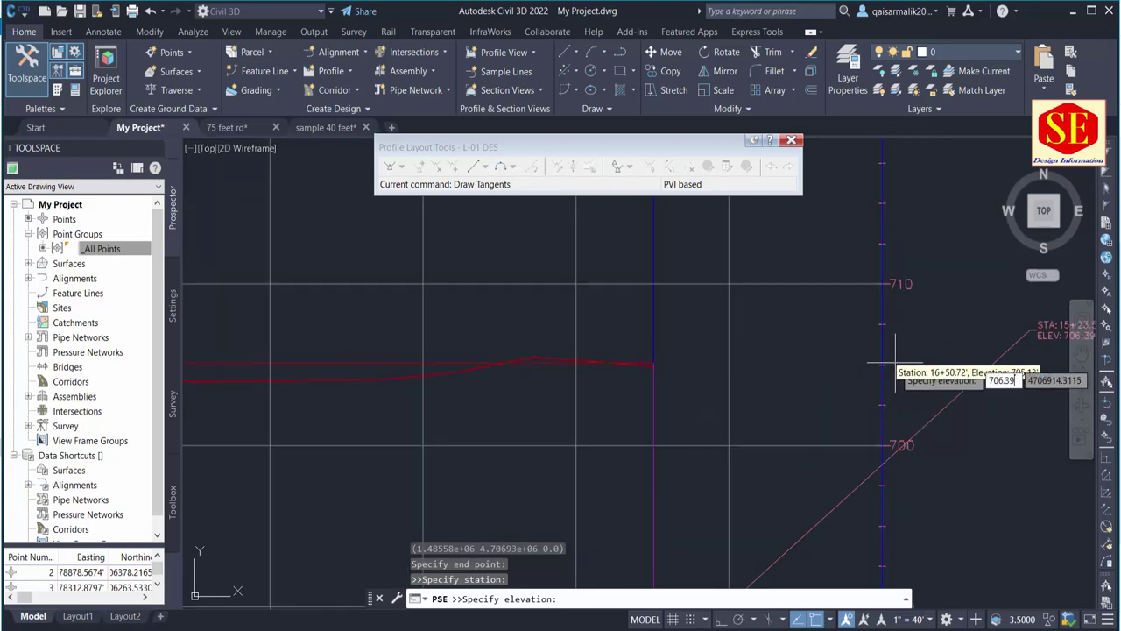
key("Return")
left_click(740, 341)
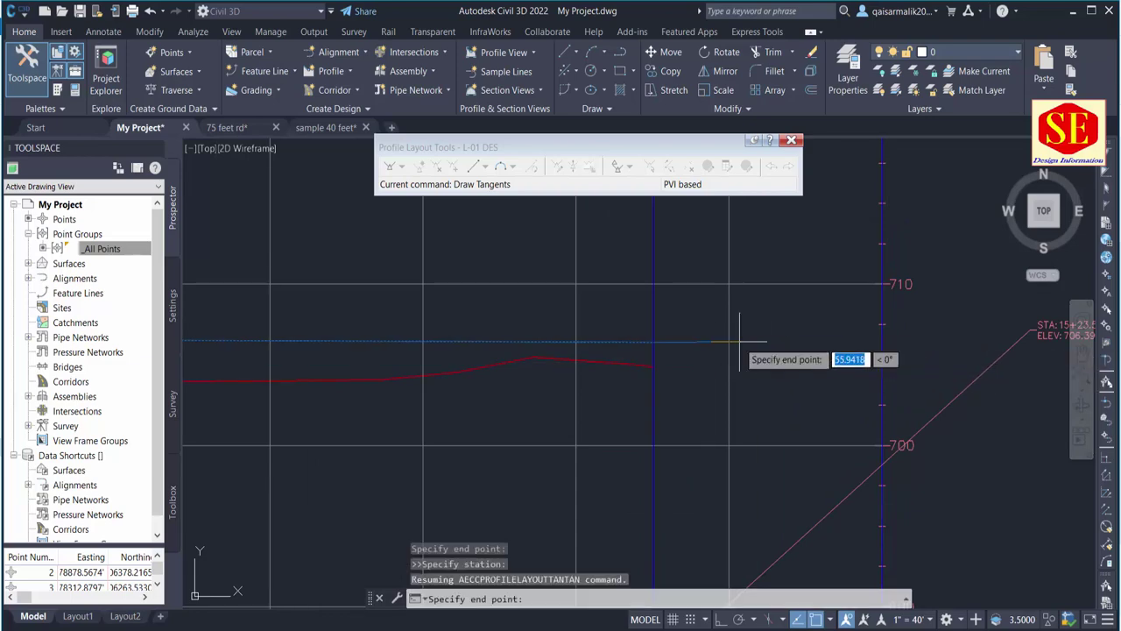
key("Return")
scroll(771, 412, "down", 5)
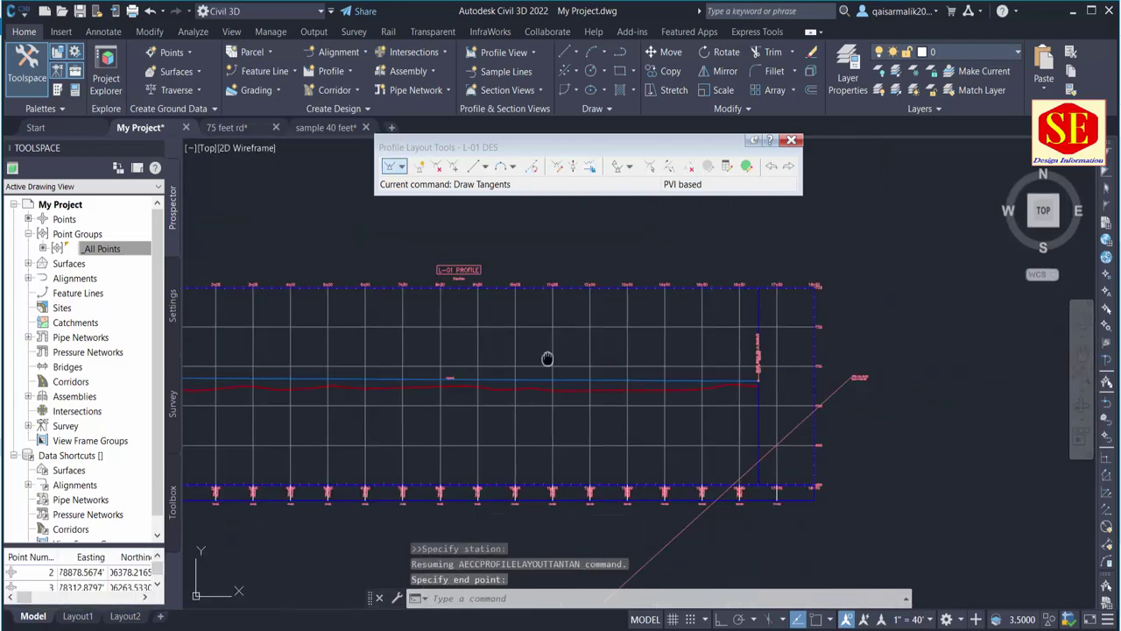
middle_click_drag(546, 358, 662, 359)
scroll(491, 342, "up", 5)
scroll(838, 389, "down", 3)
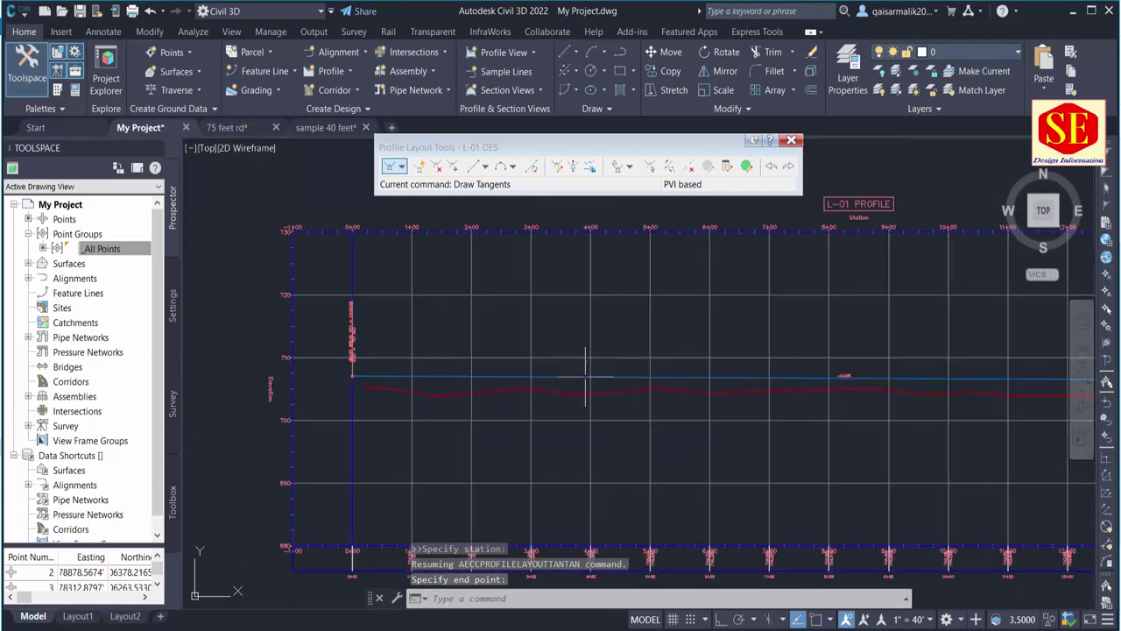
scroll(838, 389, "up", 5)
scroll(859, 338, "down", 5)
scroll(859, 337, "down", 3)
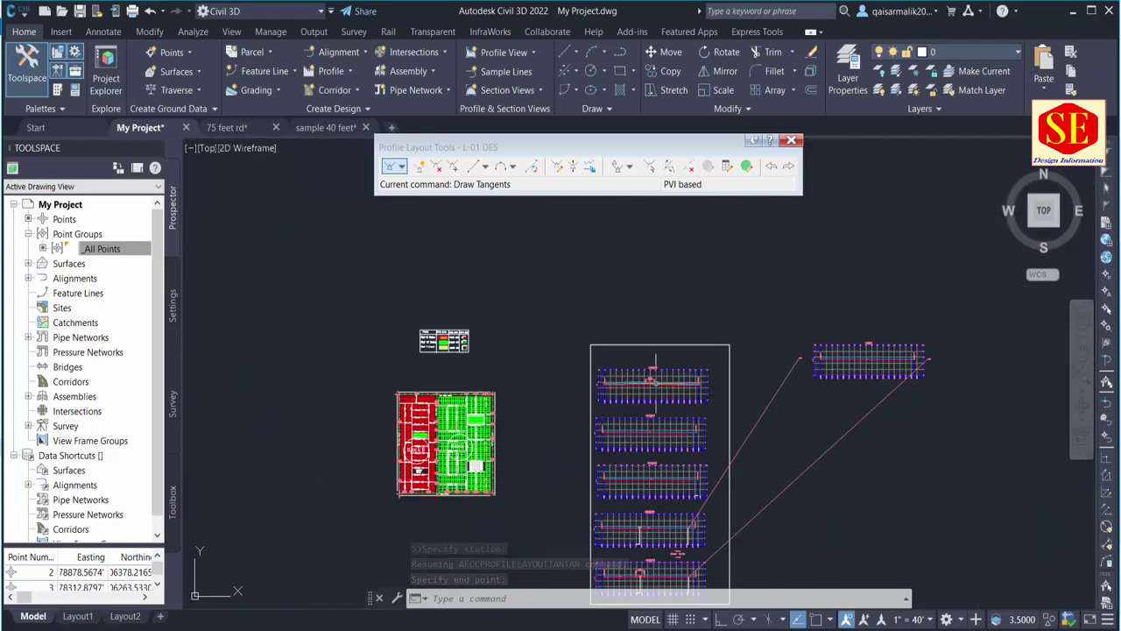
scroll(432, 424, "up", 6)
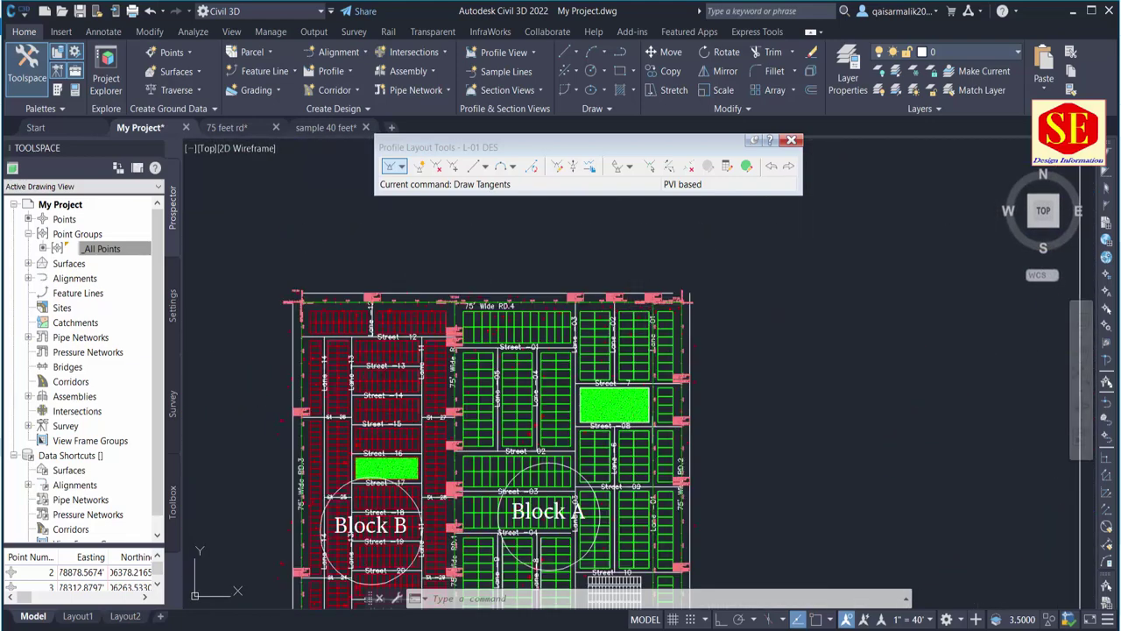
scroll(655, 282, "up", 5)
scroll(660, 285, "down", 5)
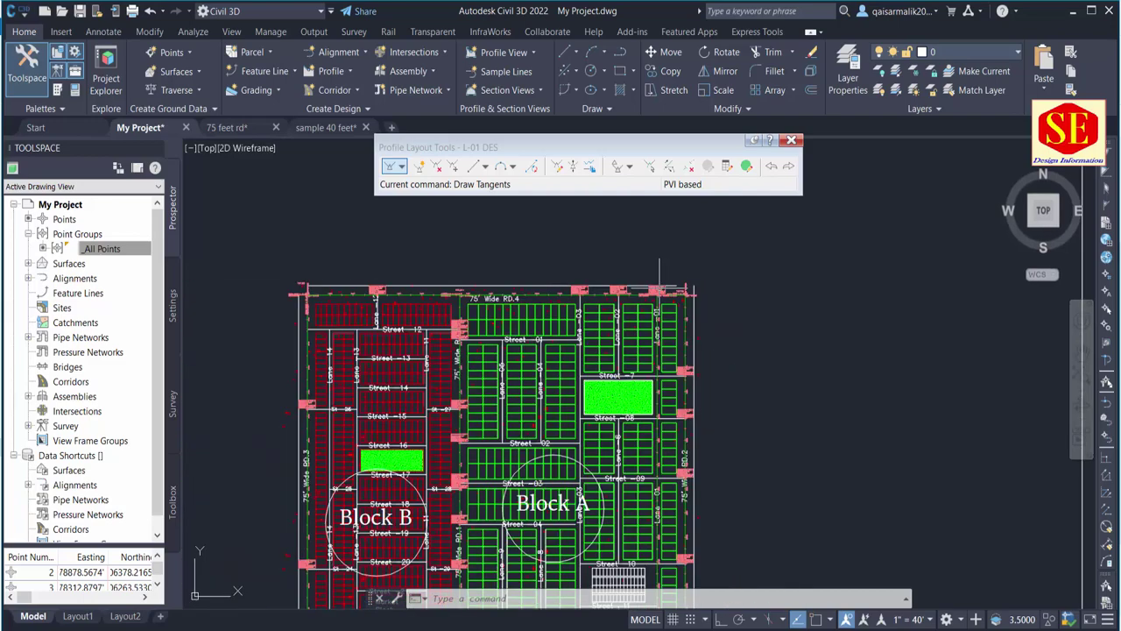
middle_click_drag(676, 455, 701, 366)
scroll(701, 367, "down", 5)
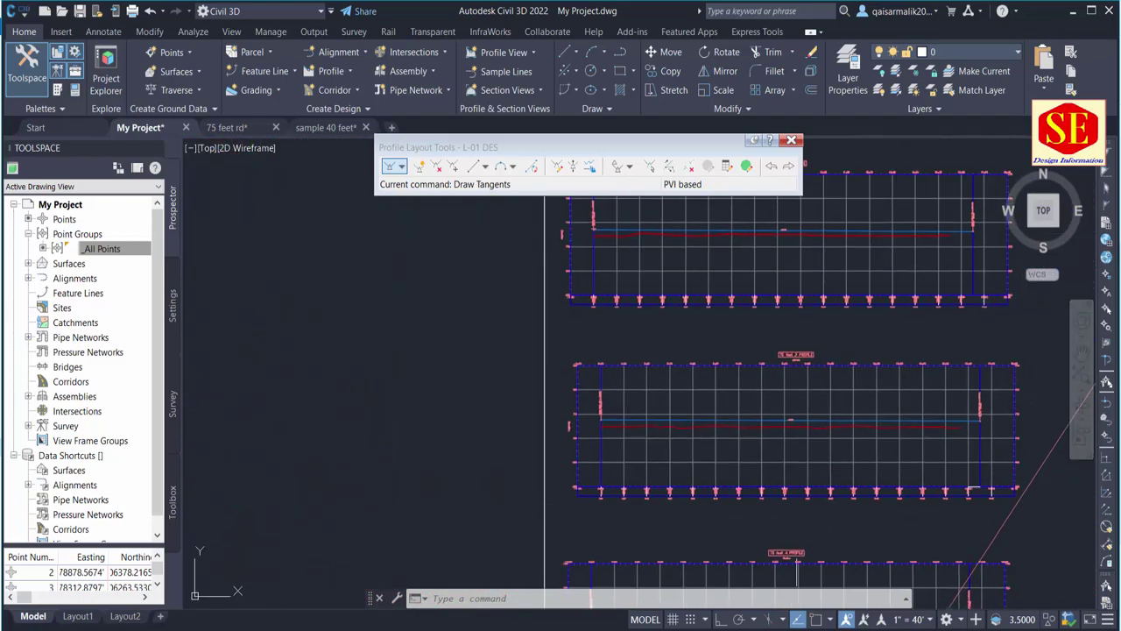
middle_click_drag(850, 451, 612, 451)
scroll(794, 432, "down", 2)
scroll(711, 422, "down", 4)
scroll(737, 547, "up", 4)
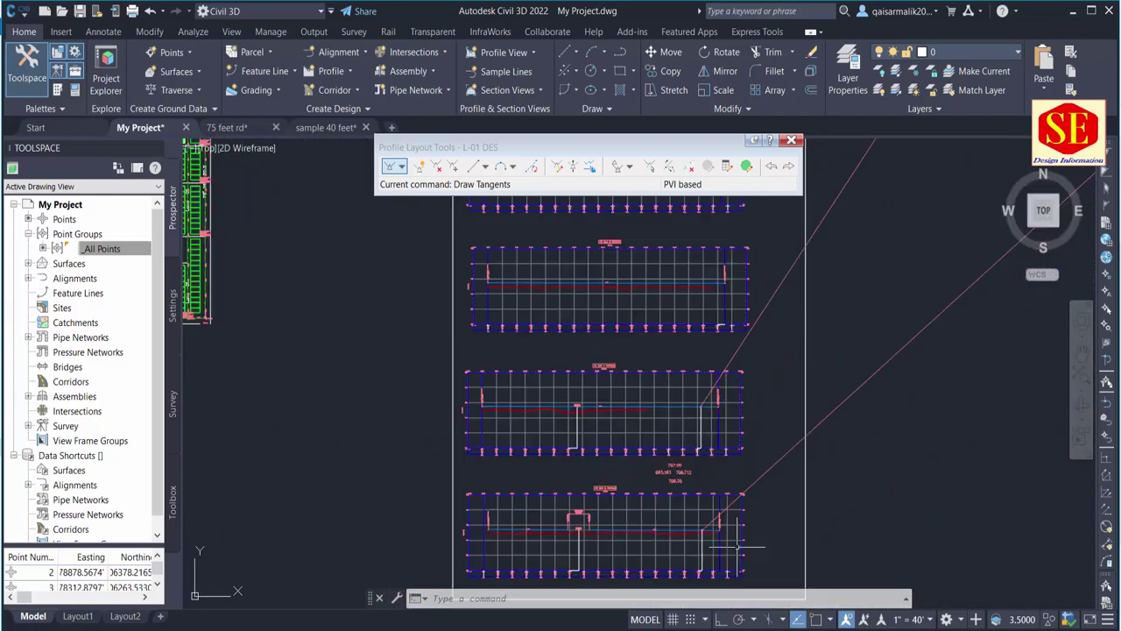
mouse_move(737, 547)
middle_mouse_down()
mouse_move(889, 394)
mouse_move(670, 480)
middle_mouse_up()
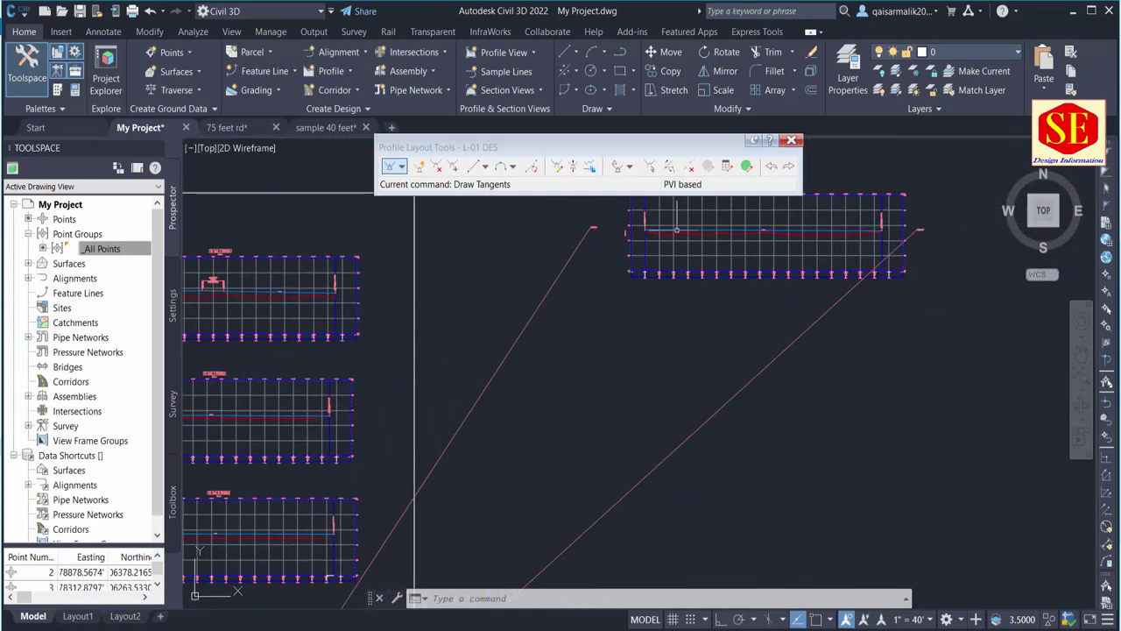
left_click(793, 140)
scroll(703, 257, "down", 3)
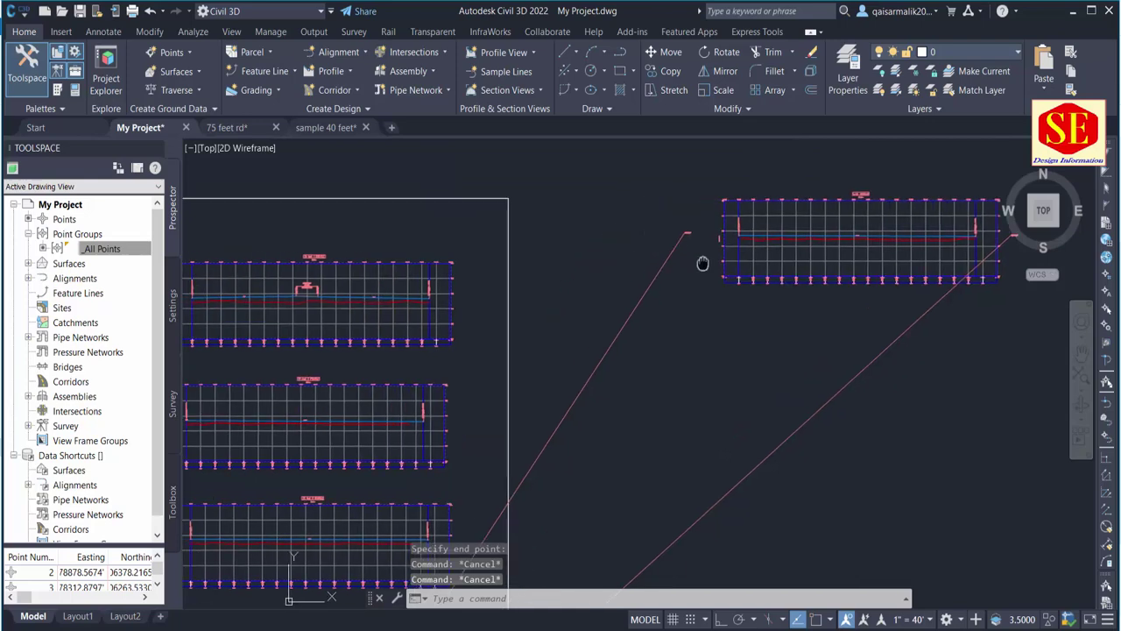
scroll(710, 280, "down", 2)
scroll(729, 324, "down", 3)
scroll(616, 319, "up", 5)
scroll(616, 319, "up", 3)
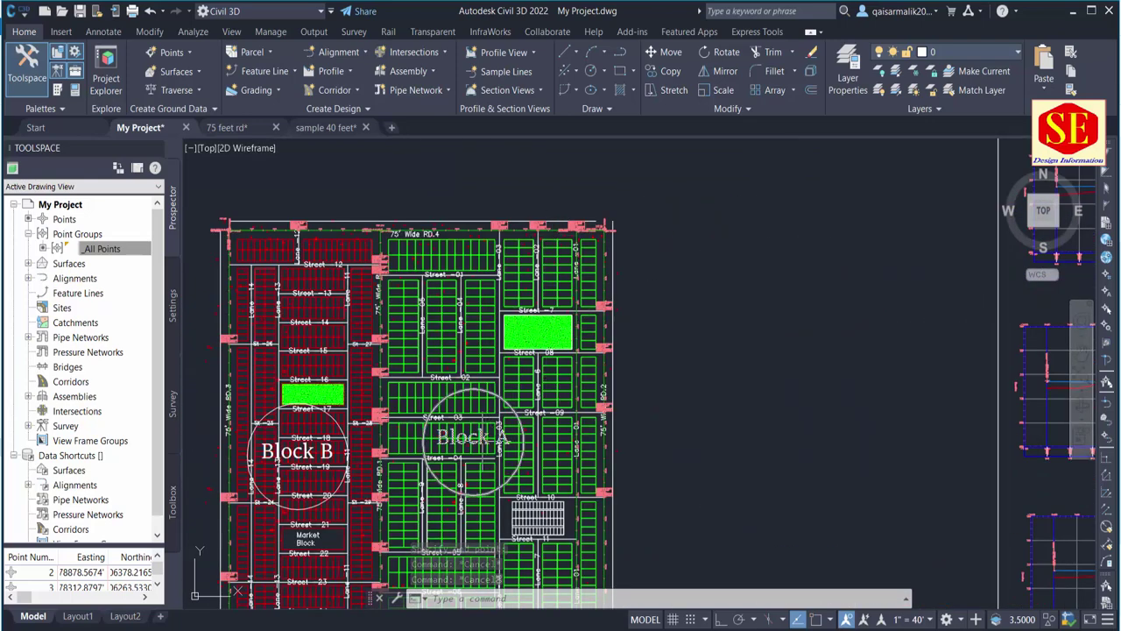
middle_click_drag(569, 336, 475, 367)
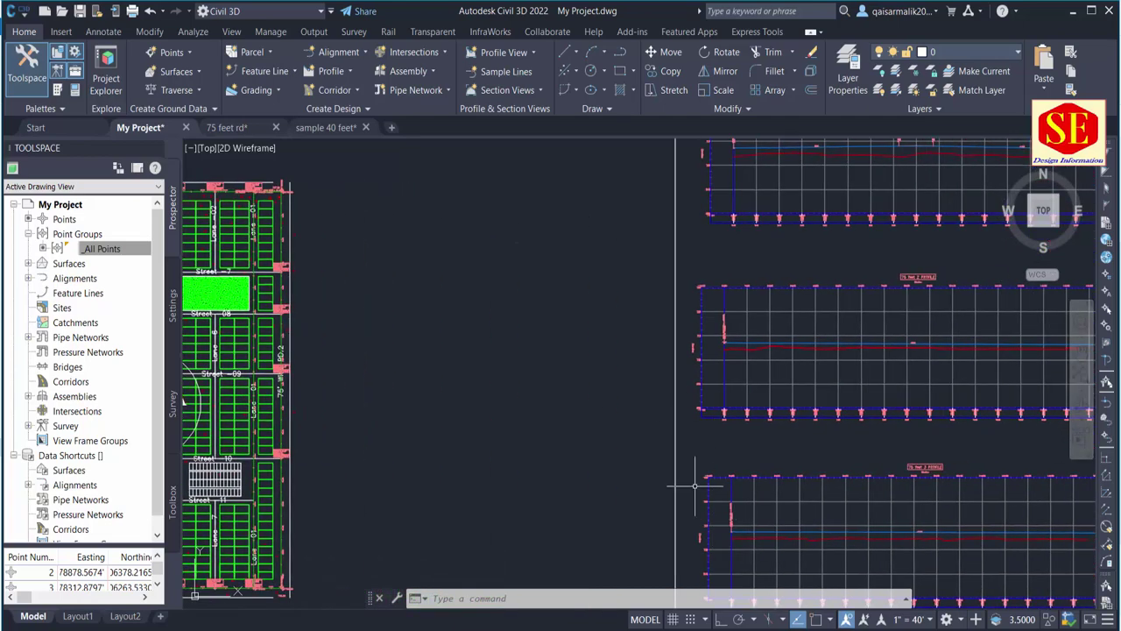
scroll(695, 484, "down", 4)
middle_click_drag(694, 484, 563, 473)
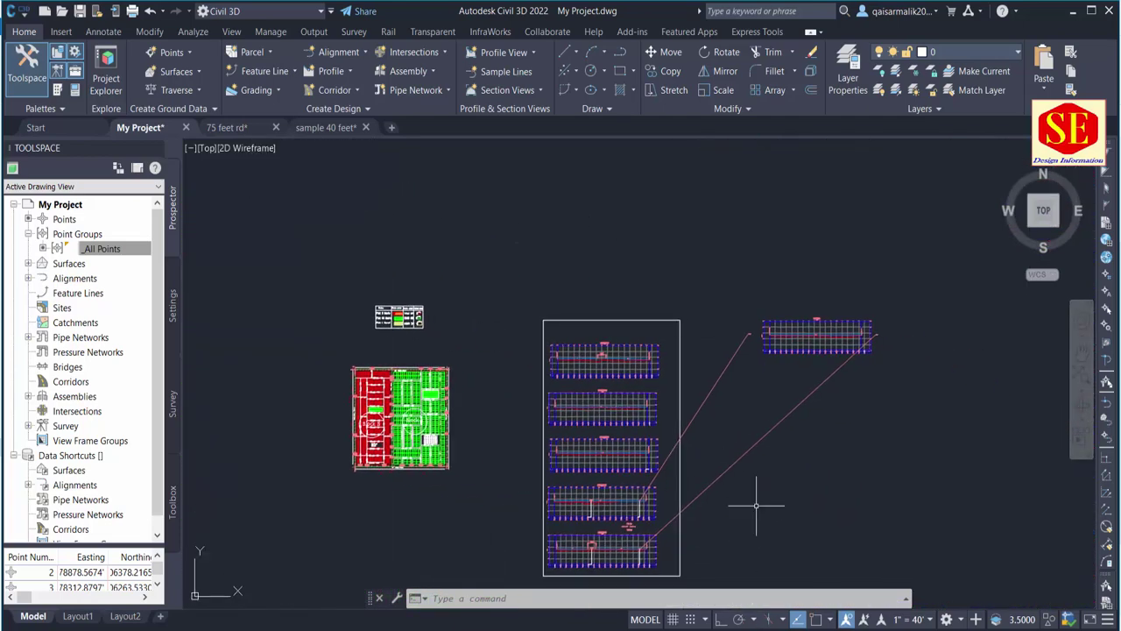
left_click(680, 321)
scroll(666, 235, "up", 10)
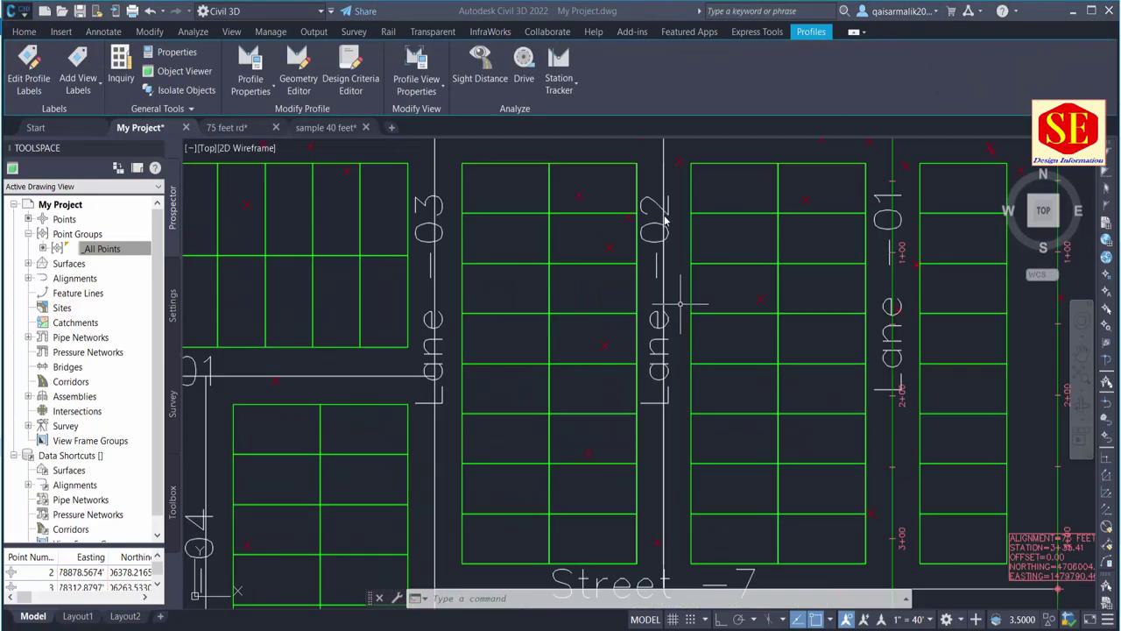
scroll(675, 204, "down", 4)
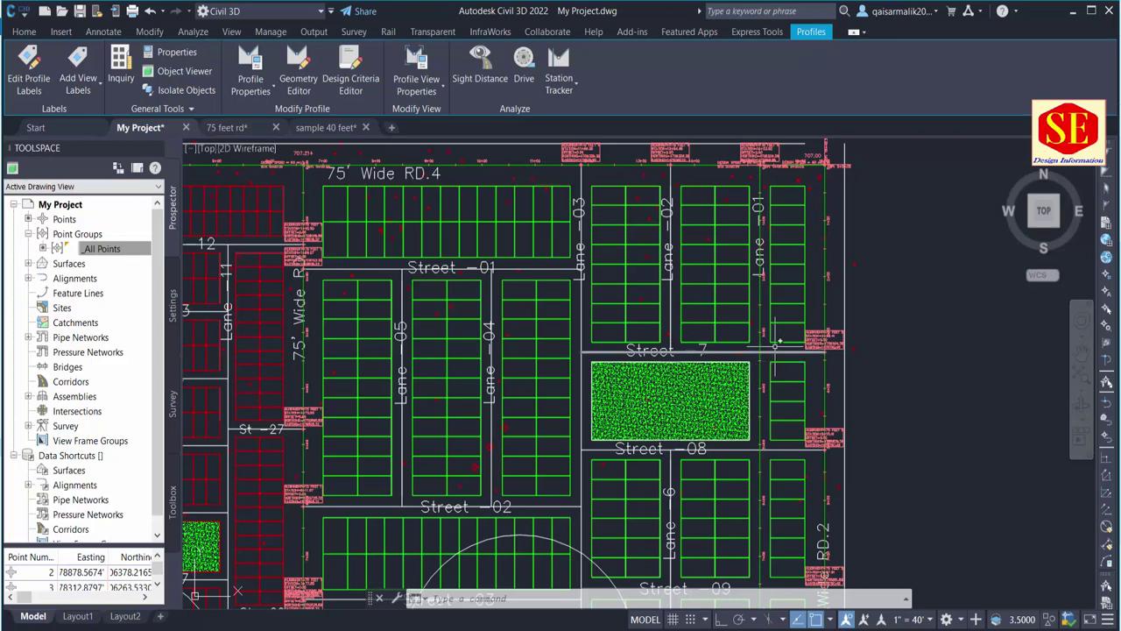
middle_click_drag(714, 341, 769, 353)
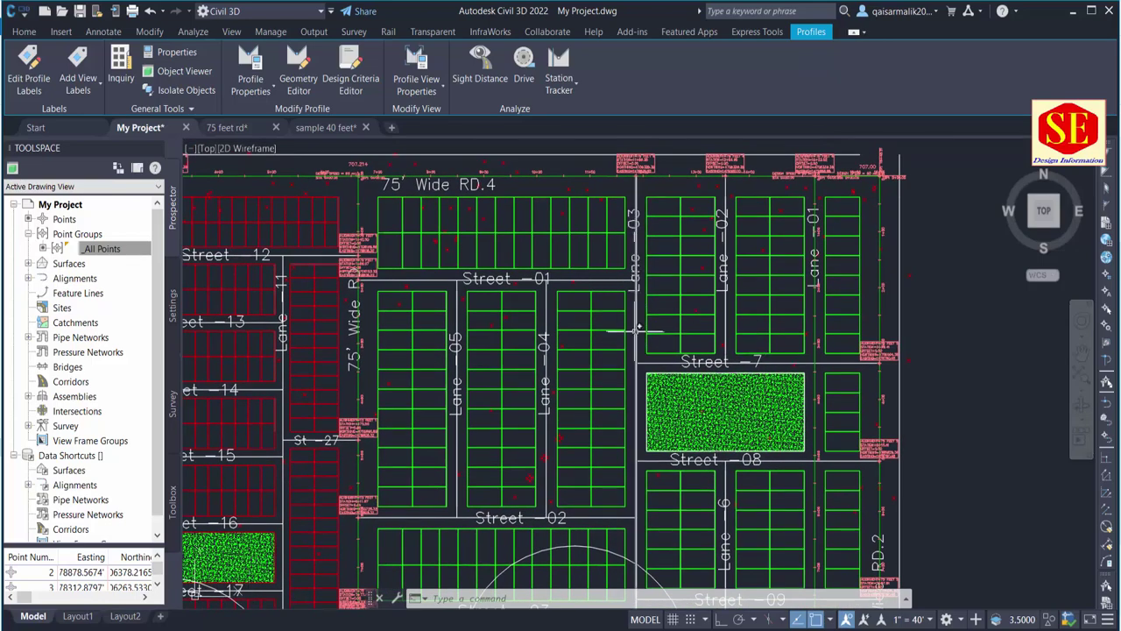
scroll(637, 331, "down", 1)
scroll(637, 351, "down", 1)
scroll(638, 386, "down", 1)
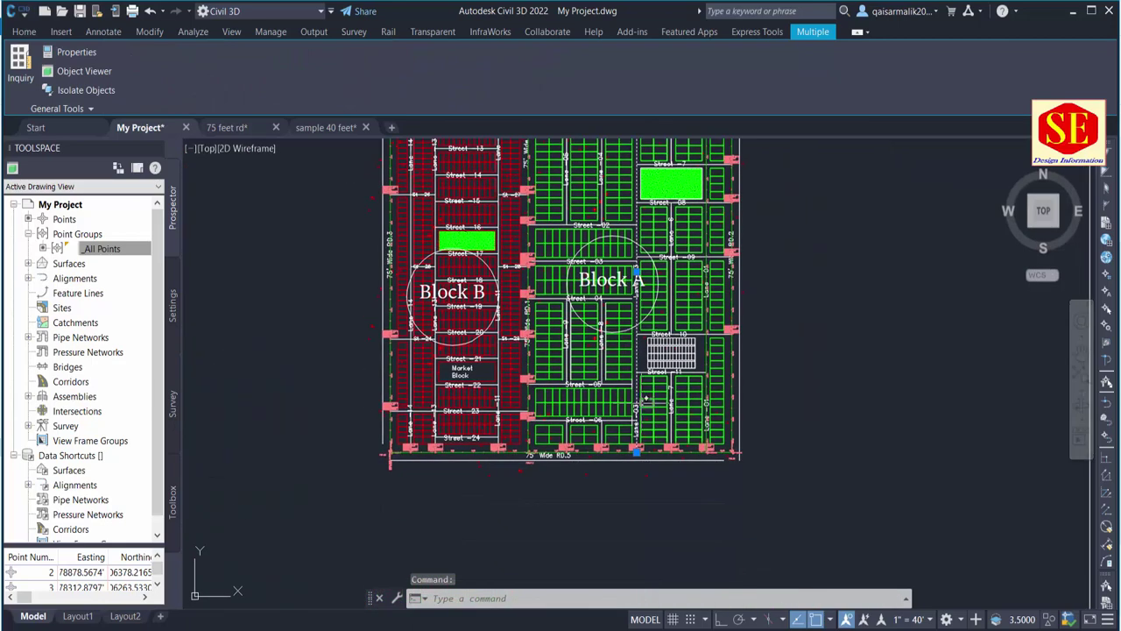
scroll(639, 422, "down", 1)
scroll(639, 403, "up", 2)
scroll(648, 359, "up", 2)
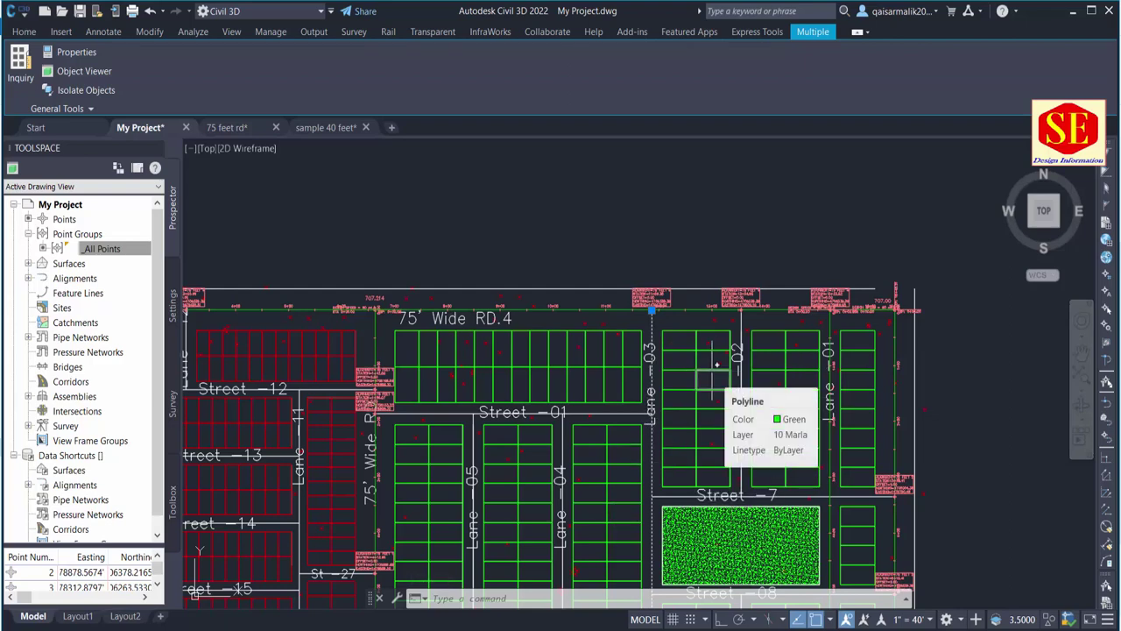
key("Escape")
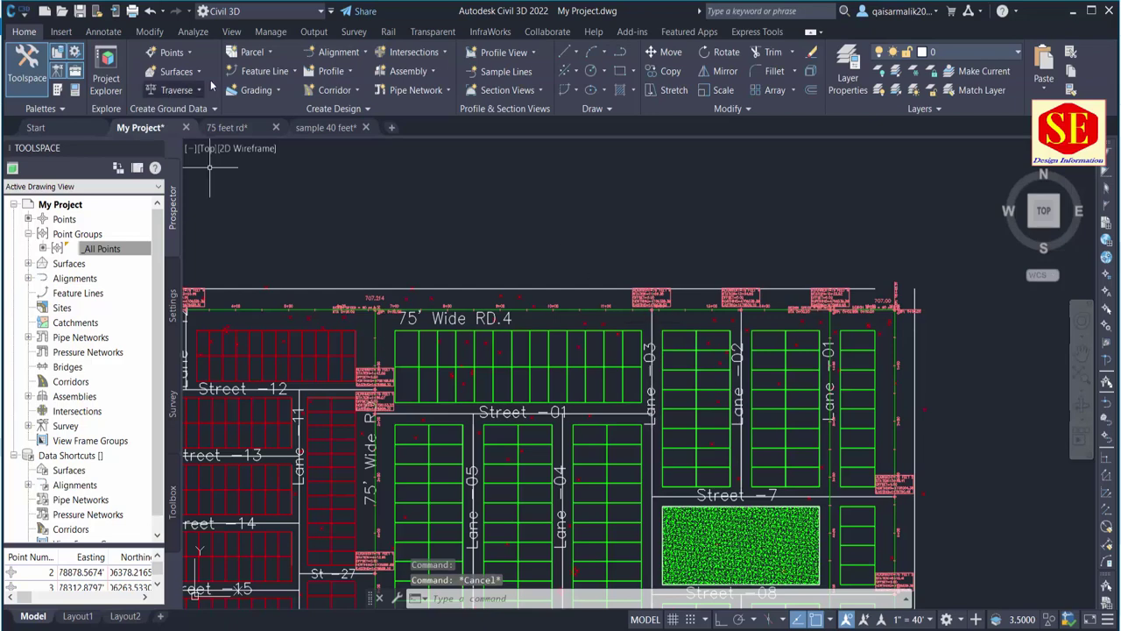
Build alignment L-03 from the Lane-03 polyline, accepting the proposed direction.
left_click(316, 55)
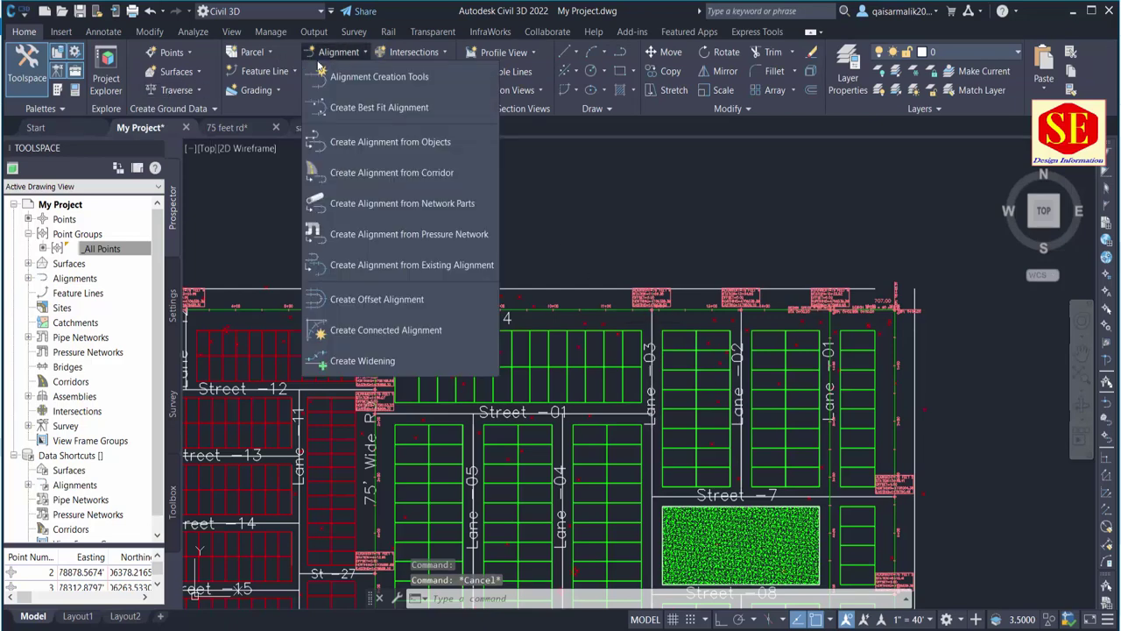
left_click(351, 140)
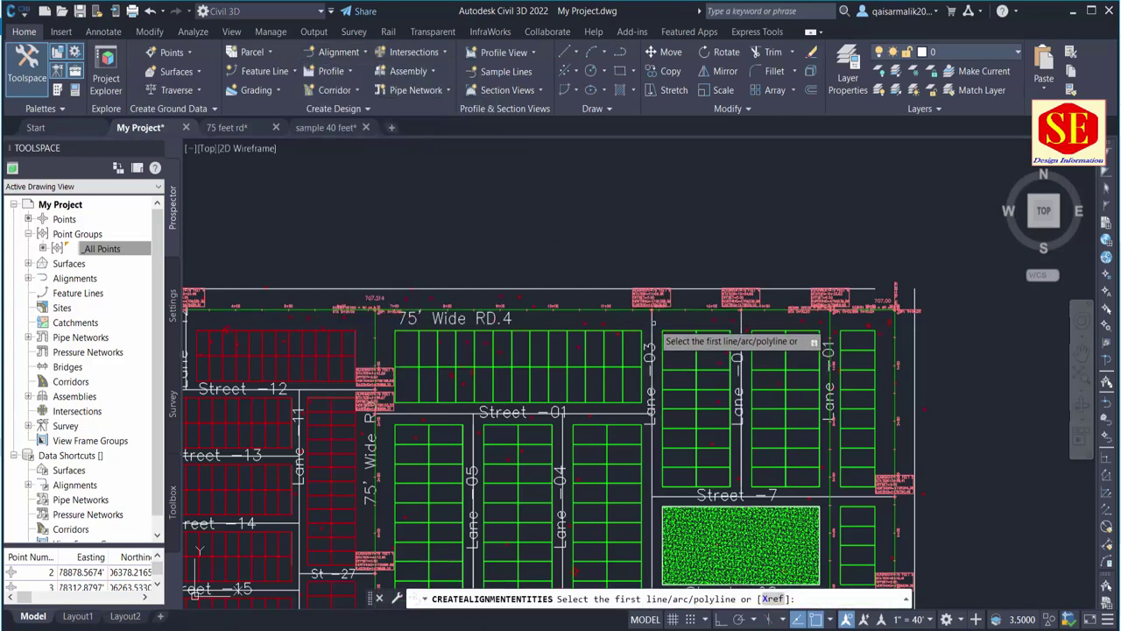
left_click(652, 333)
key("Return")
right_click(681, 329)
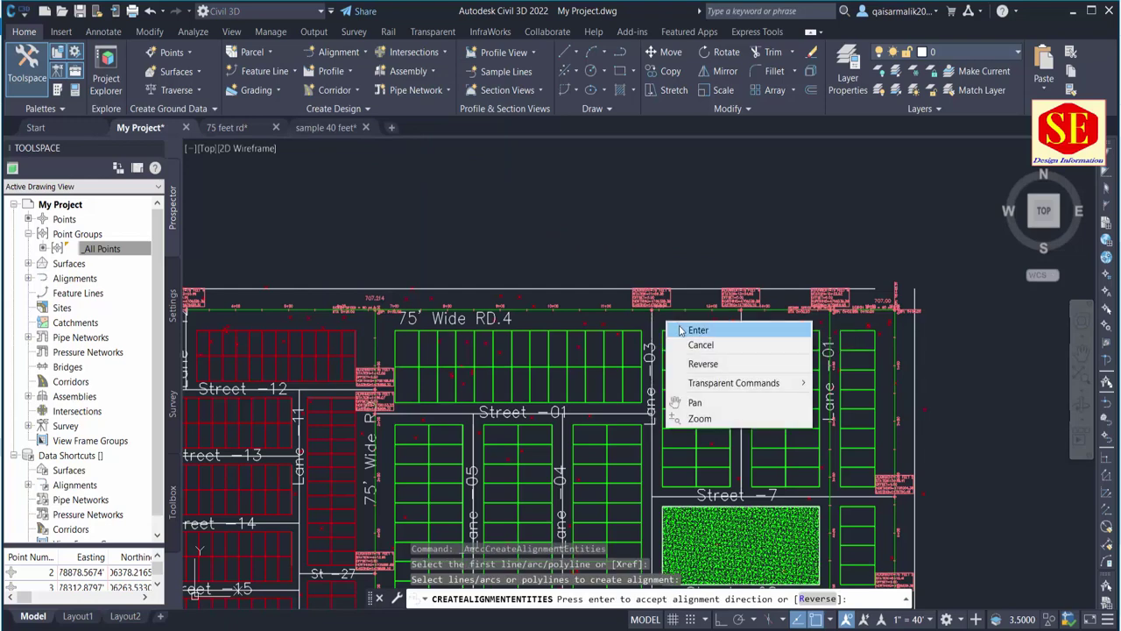
left_click(692, 329)
type("L-03")
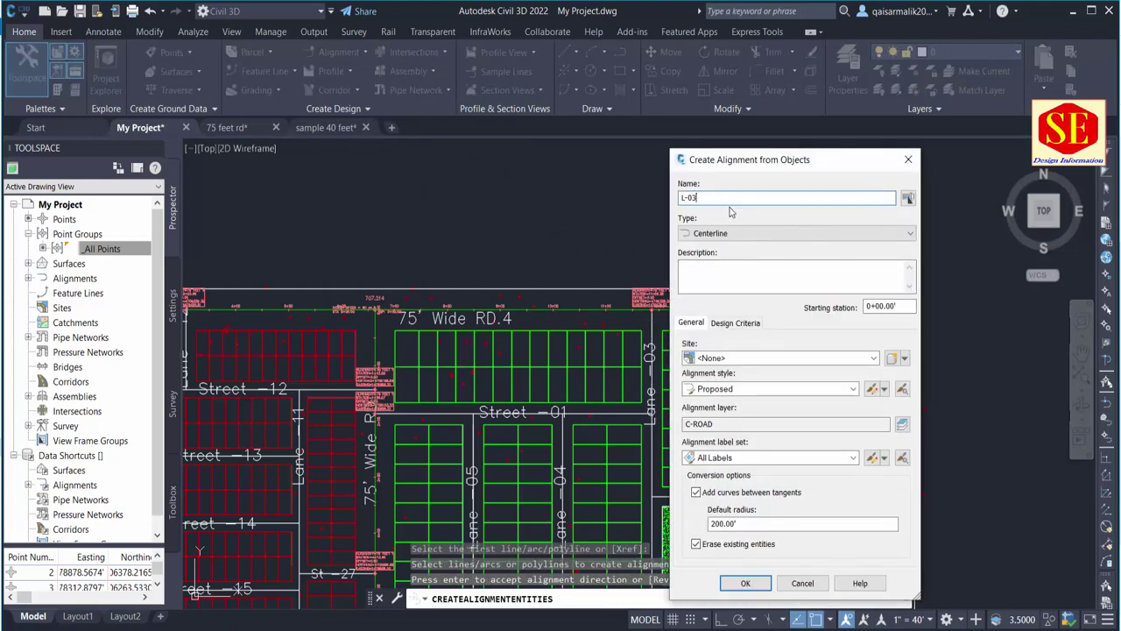
left_click(745, 583)
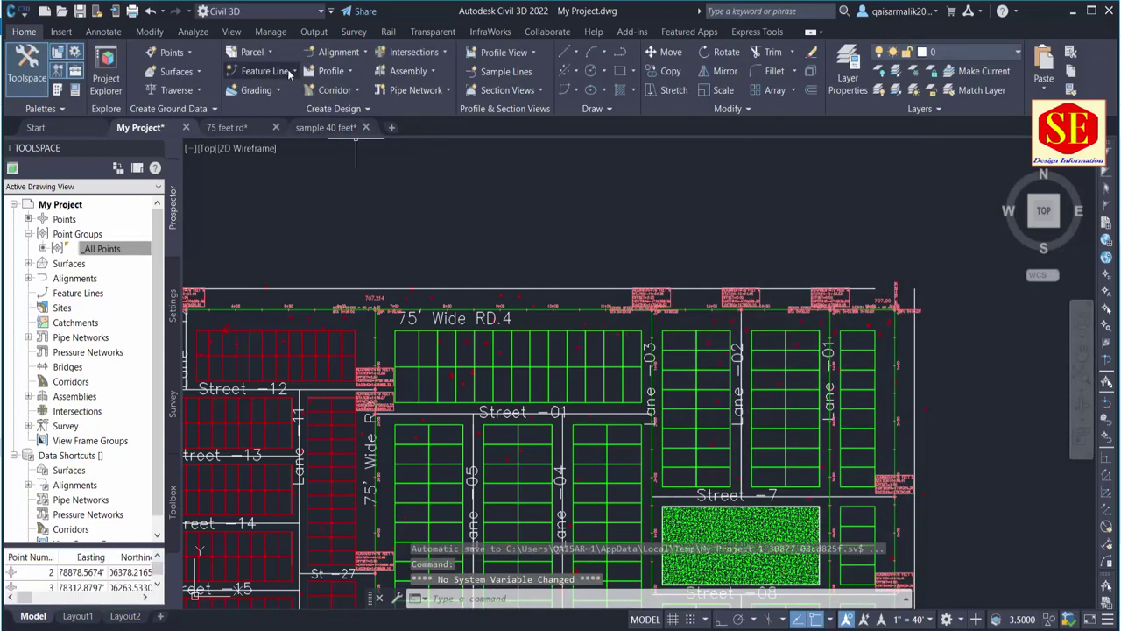
Sample the My Project surface profile along alignment L-03.
left_click(324, 75)
left_click(348, 100)
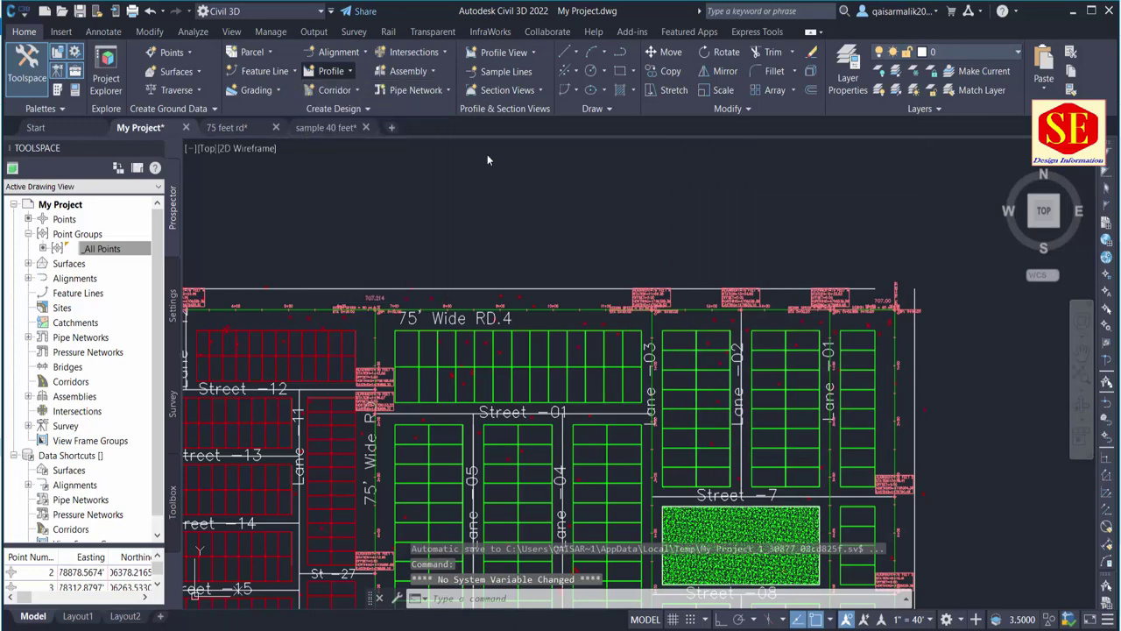
left_click(449, 199)
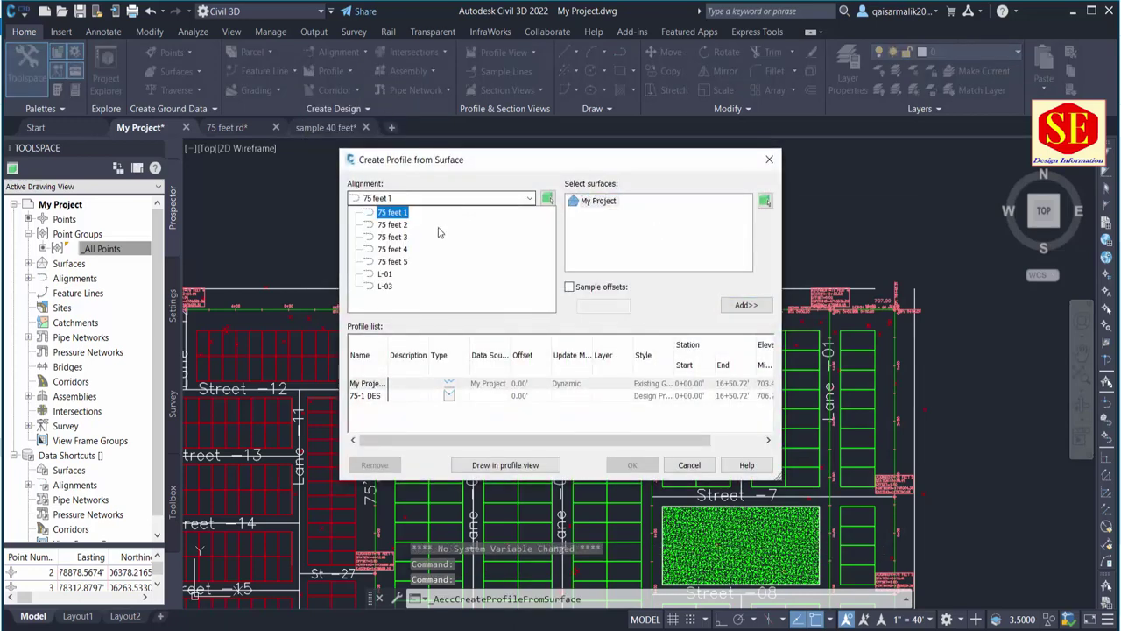
left_click(378, 290)
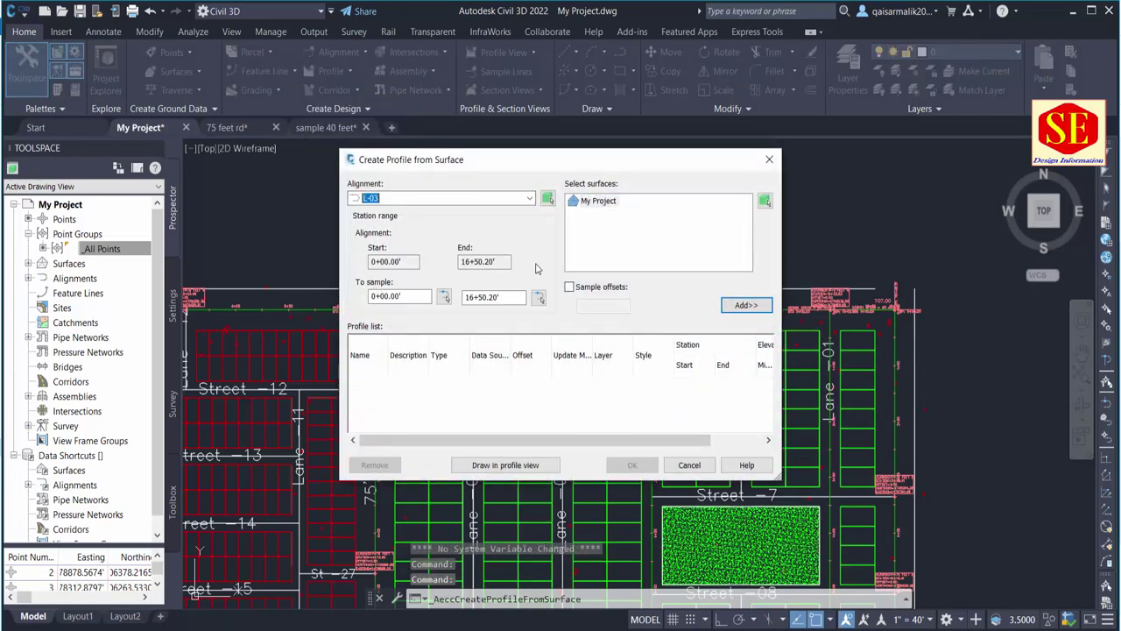
left_click(746, 310)
left_click(506, 465)
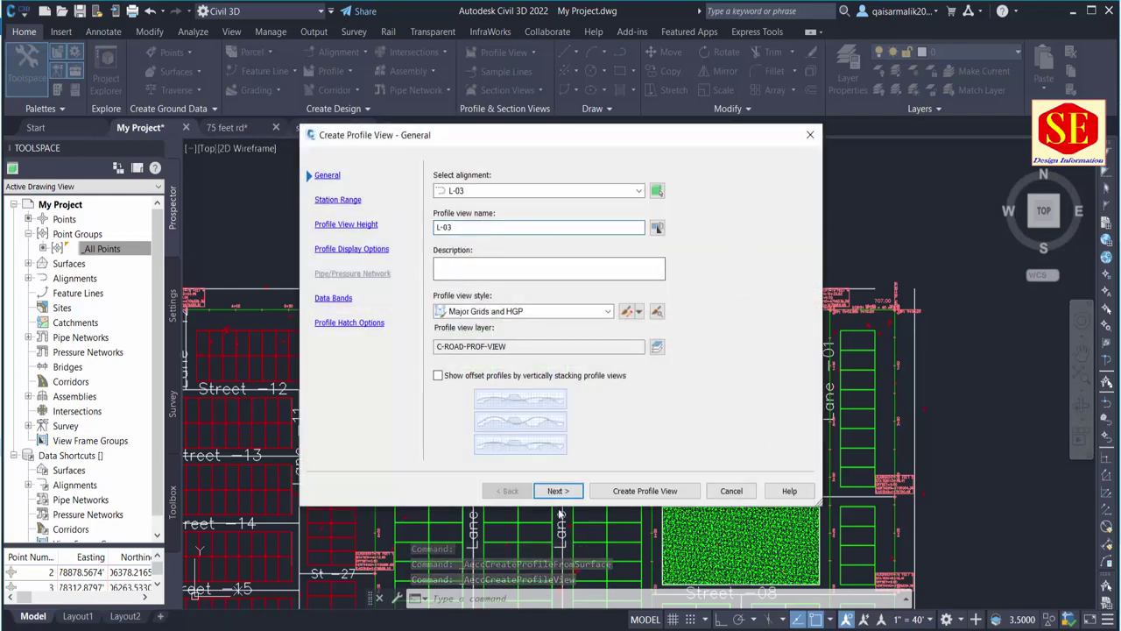
Place the new L-03 profile view below the top-right profile view.
left_click(636, 490)
scroll(480, 228, "down", 3)
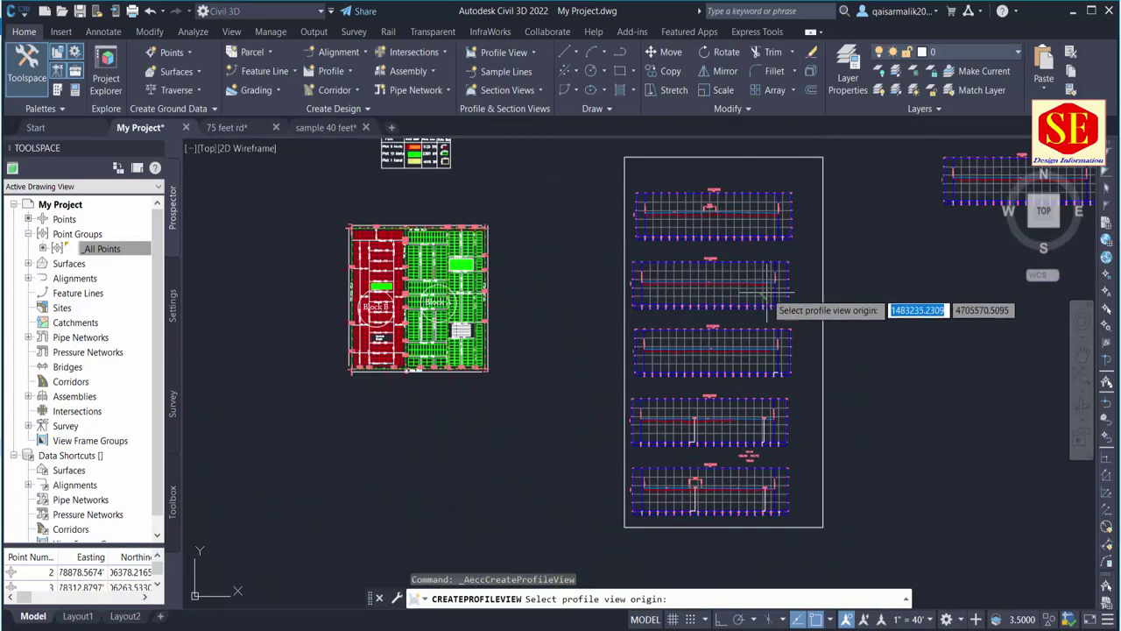
middle_click_drag(763, 290, 675, 318)
scroll(670, 298, "up", 2)
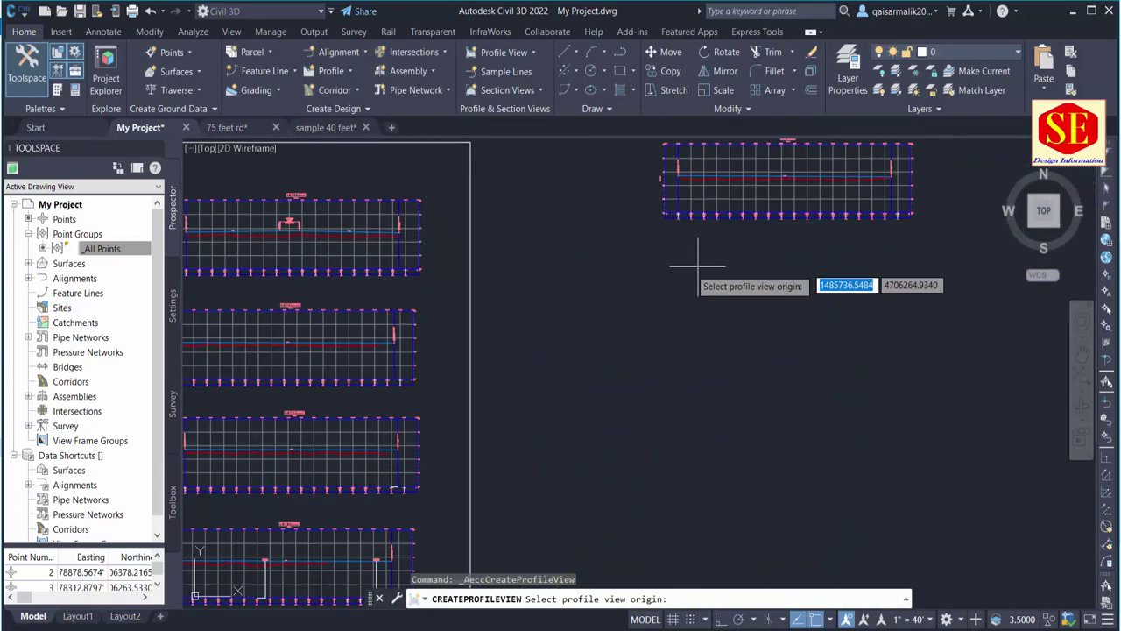
left_click(661, 328)
middle_click_drag(798, 323, 798, 389)
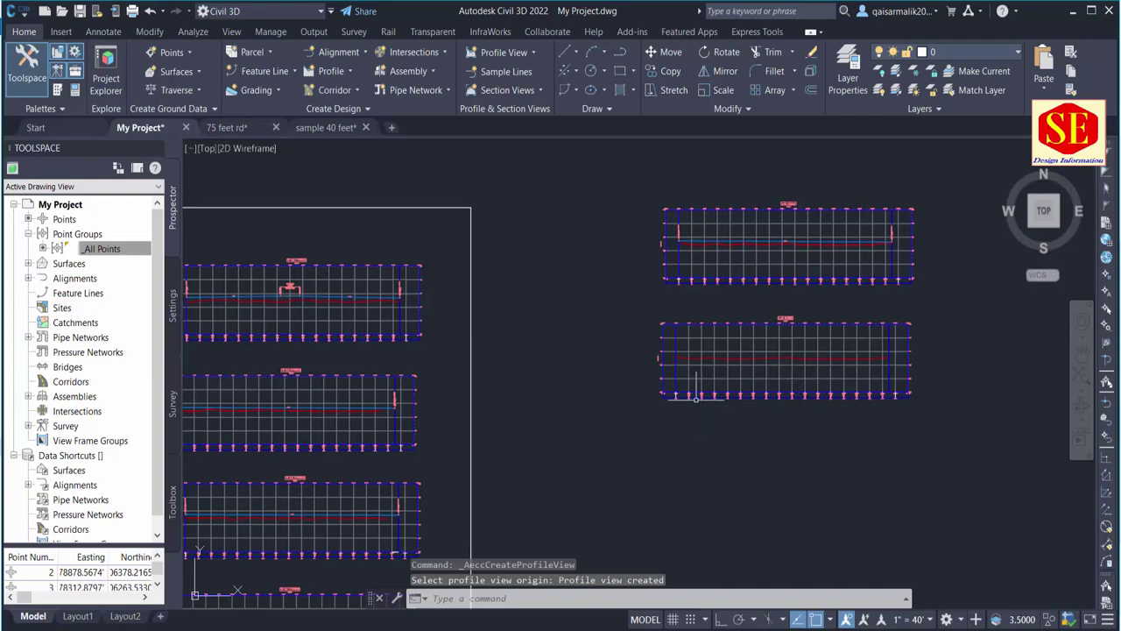
scroll(785, 332, "up", 5)
scroll(824, 263, "down", 5)
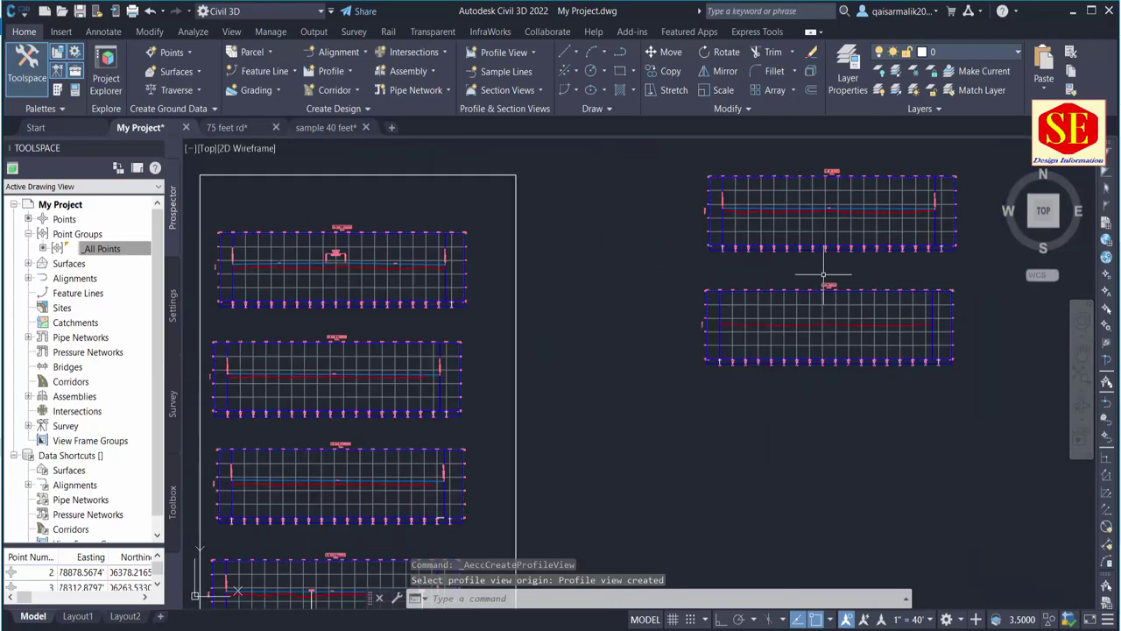
scroll(825, 279, "up", 5)
scroll(824, 278, "down", 3)
scroll(824, 278, "down", 3)
middle_click_drag(351, 394, 693, 478)
scroll(607, 492, "up", 3)
Draw a guide polyline 86.38 past the 11+00 gridline on the 75-4 view.
scroll(534, 409, "up", 5)
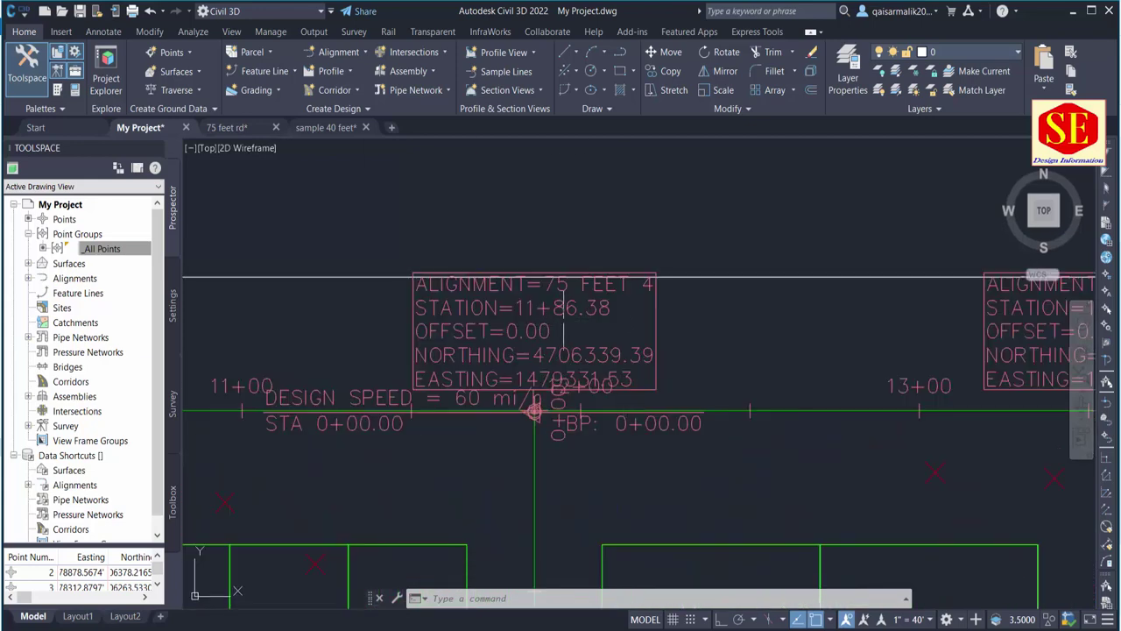
scroll(276, 284, "down", 3)
scroll(438, 313, "down", 5)
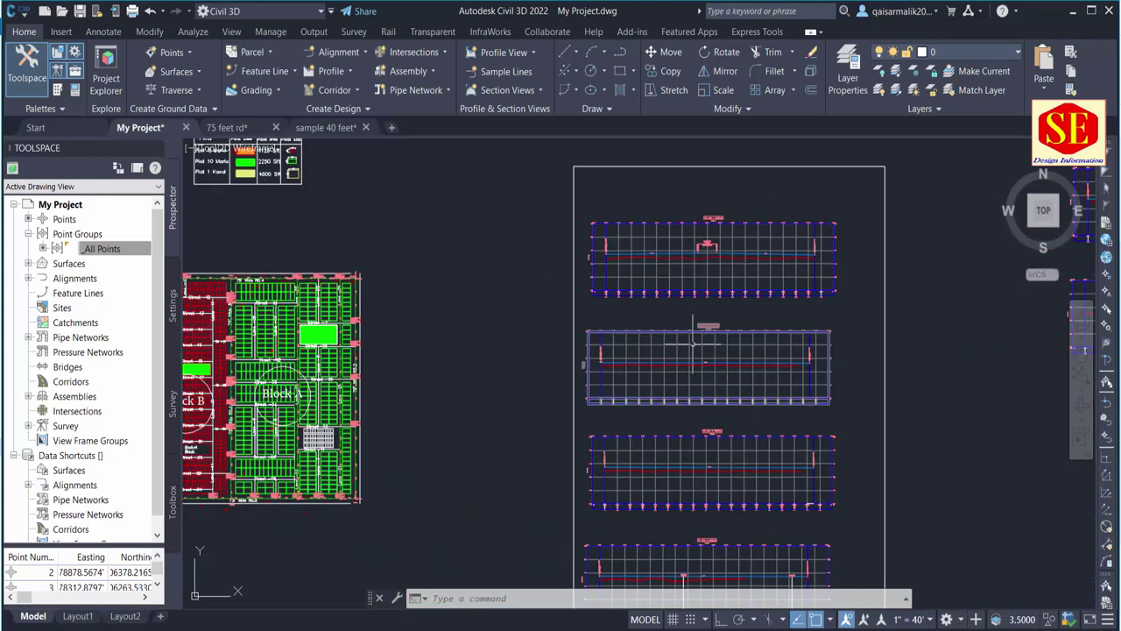
scroll(650, 326, "down", 2)
scroll(598, 374, "up", 5)
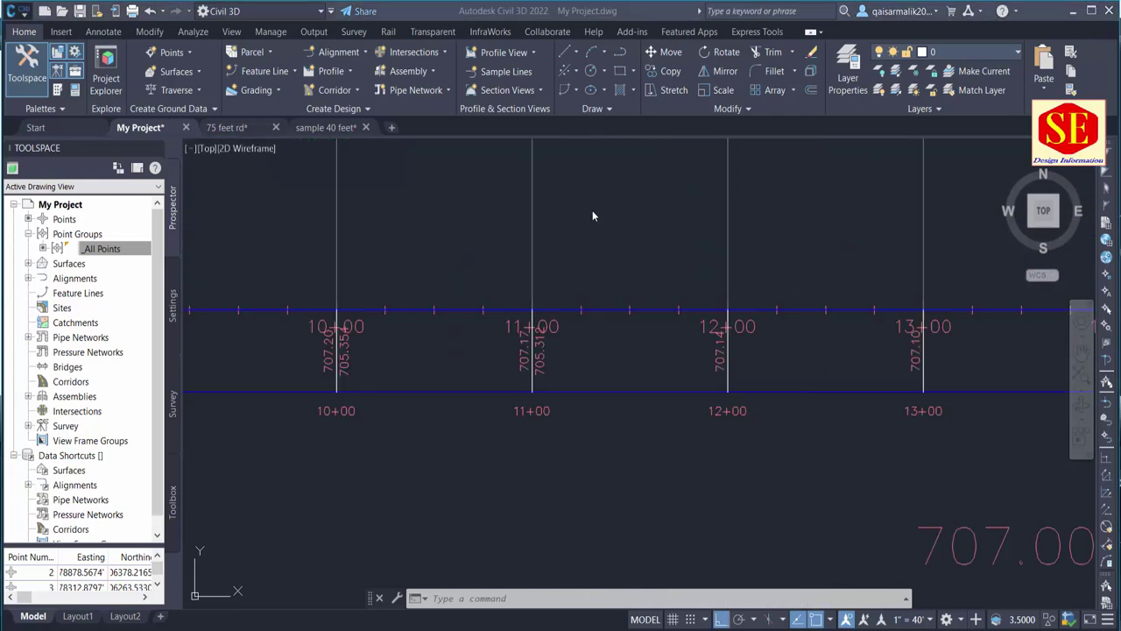
left_click(580, 233)
type("pl")
key("Return")
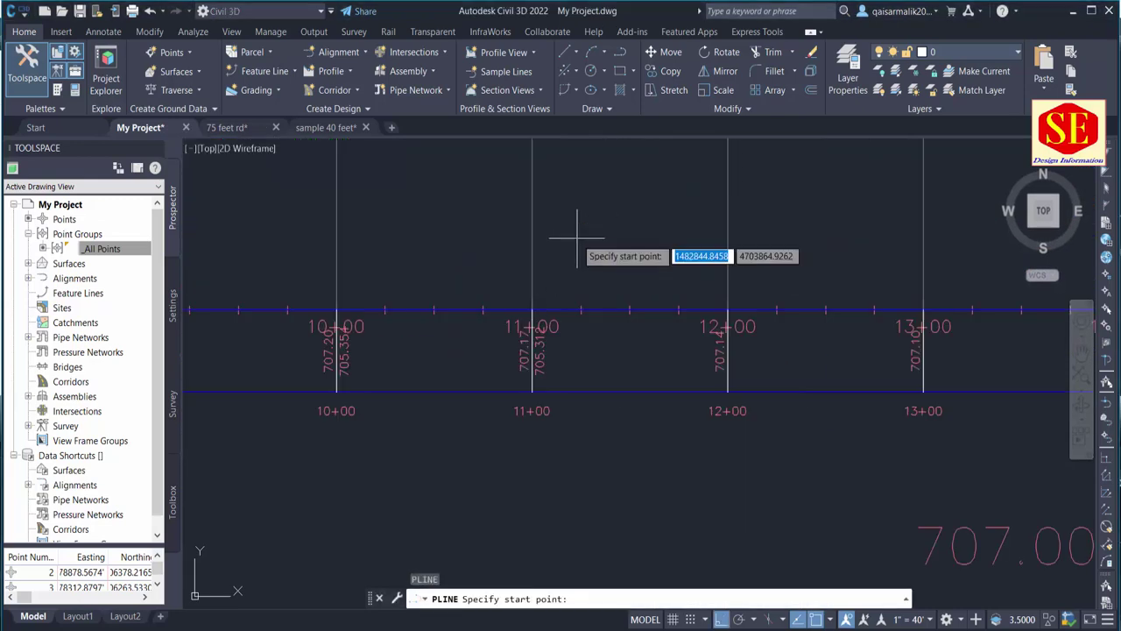
left_click(530, 309)
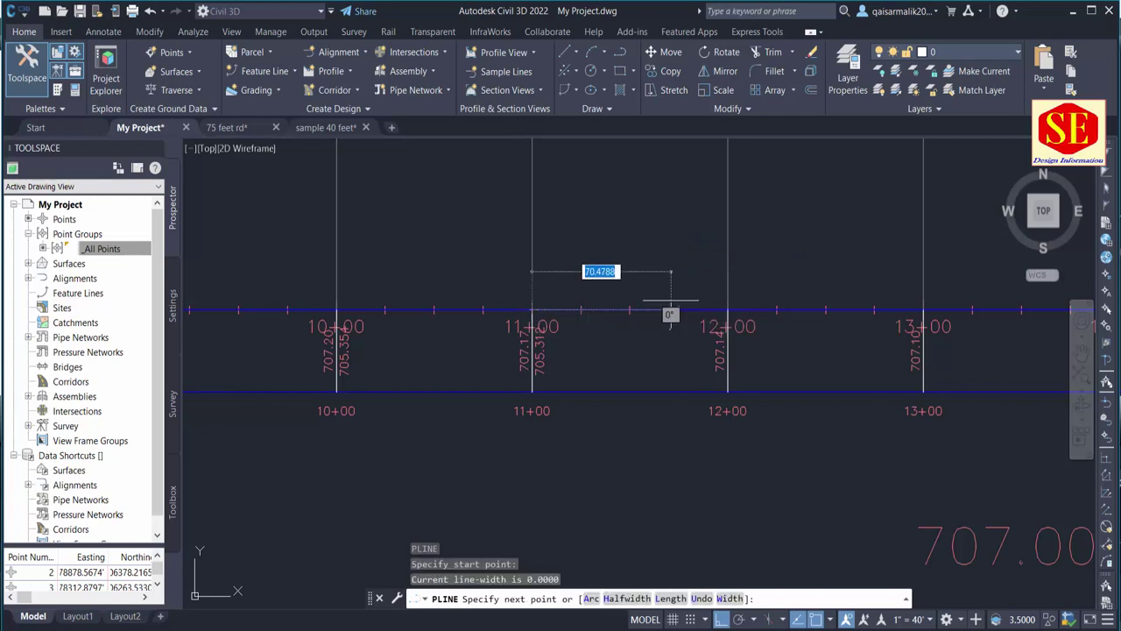
type("86.38")
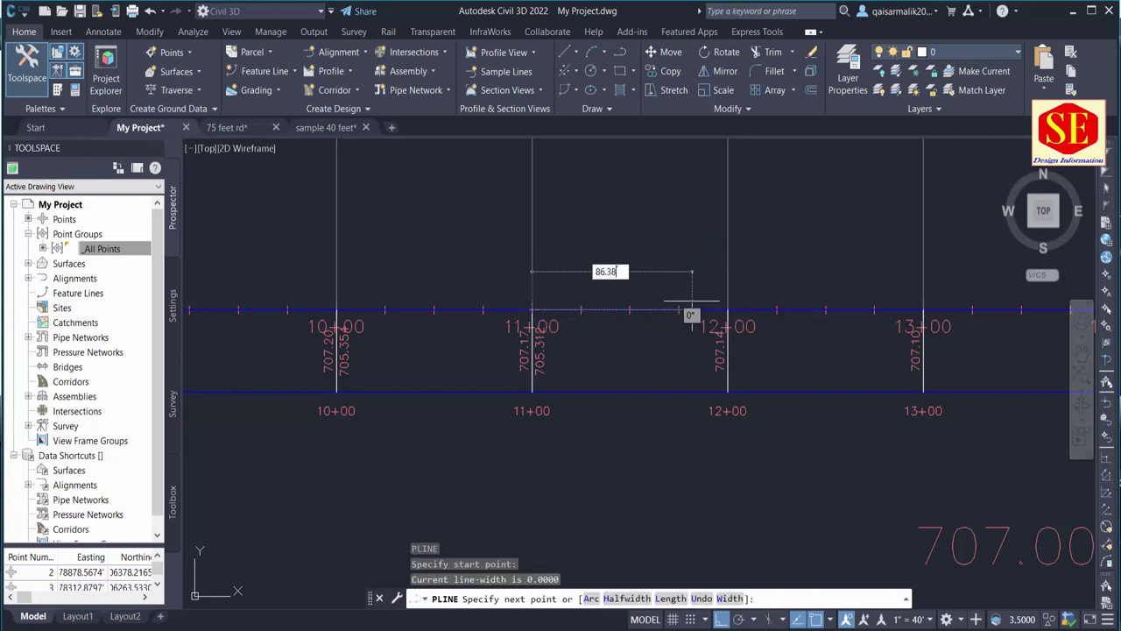
key("Return")
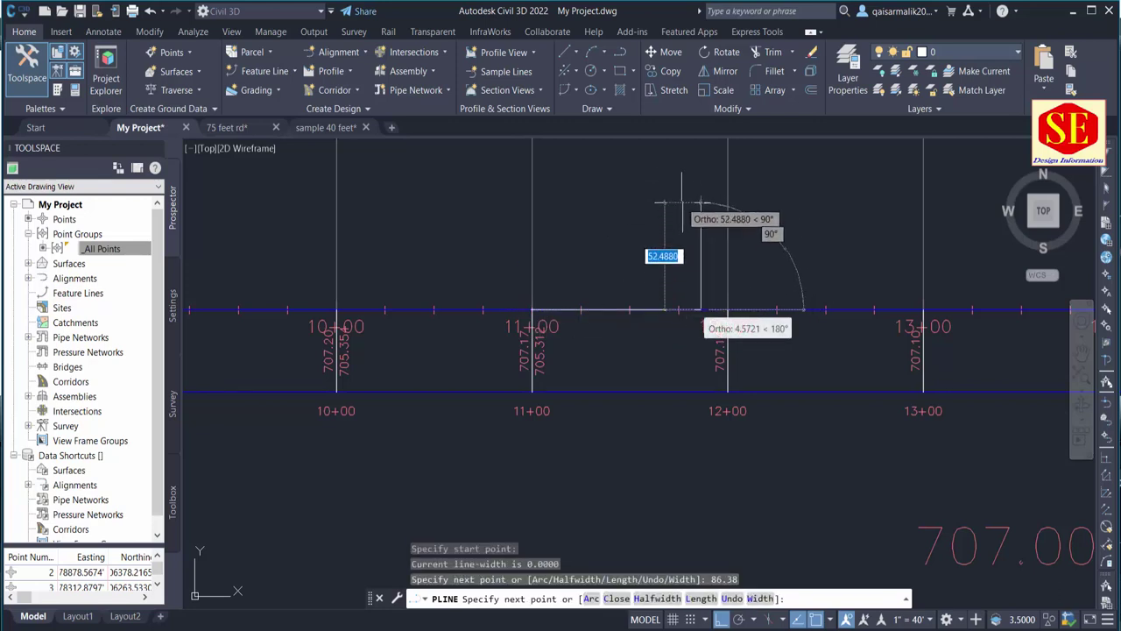
mouse_move(683, 207)
middle_mouse_down()
mouse_move(667, 487)
mouse_move(663, 304)
middle_mouse_up()
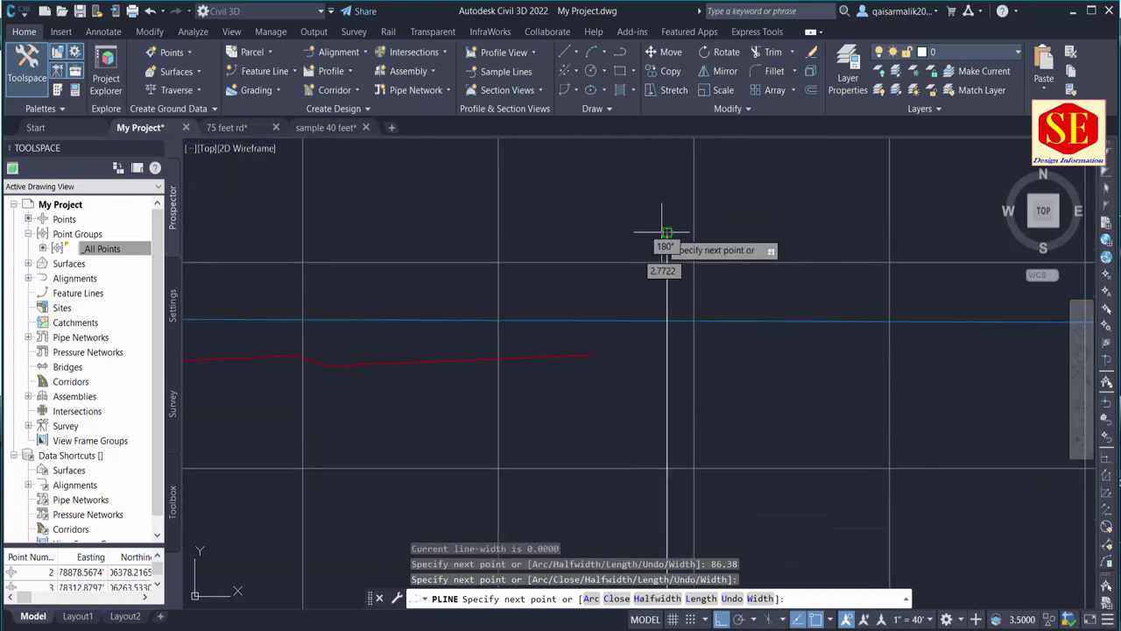
key("Escape")
Label the 75-4 DES profile at station 11+86.38, elevation 707.14.
left_click(582, 319)
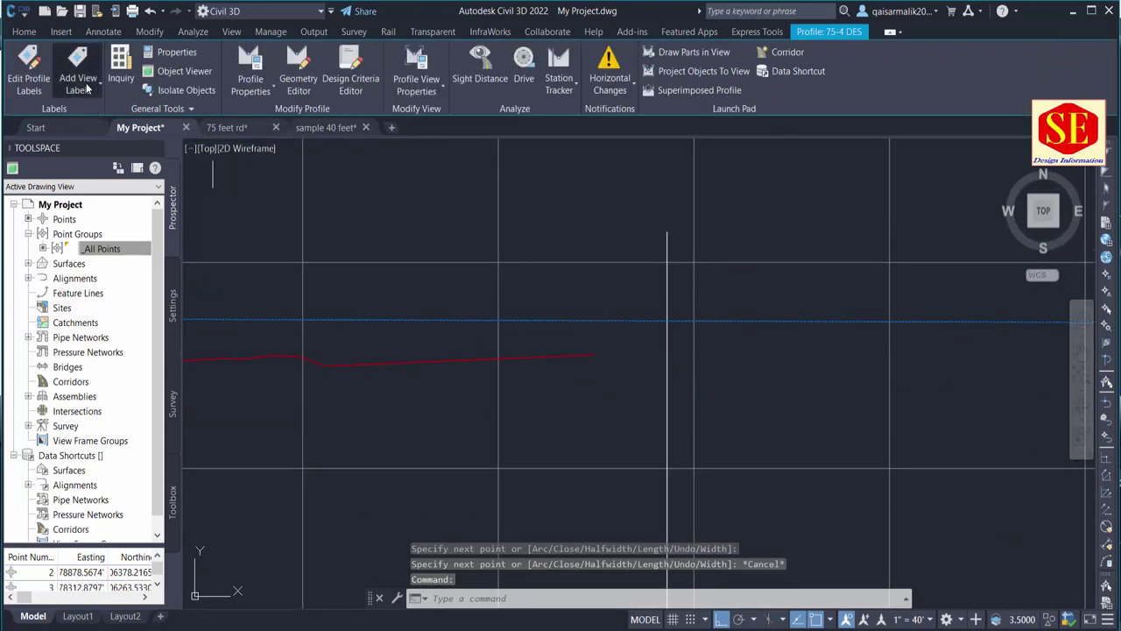
left_click(79, 66)
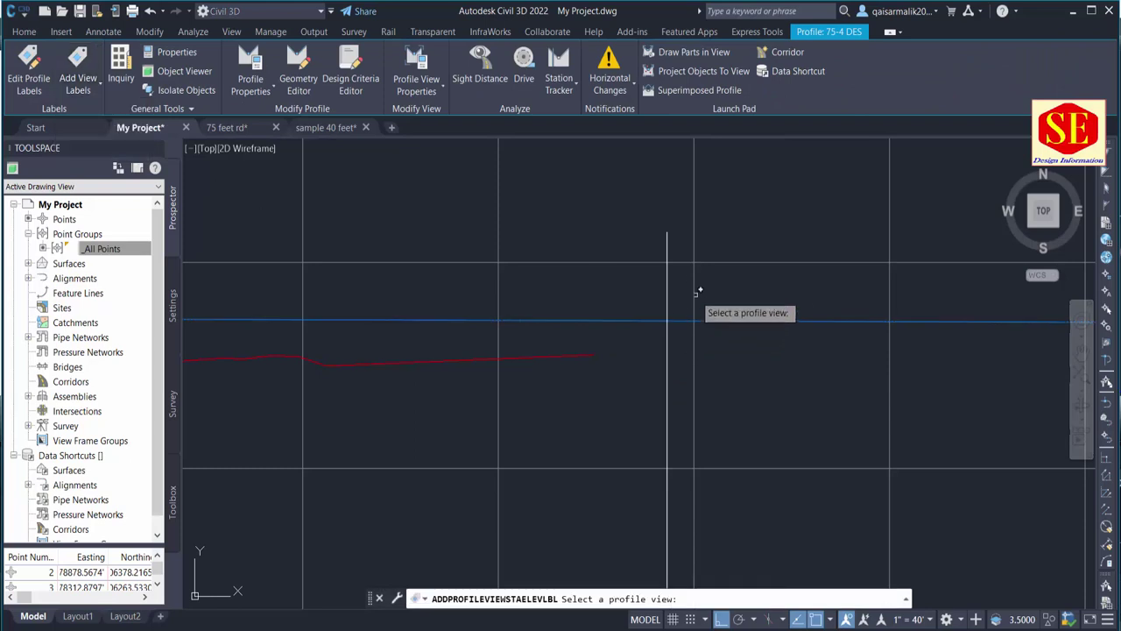
left_click(692, 297)
left_click(667, 320)
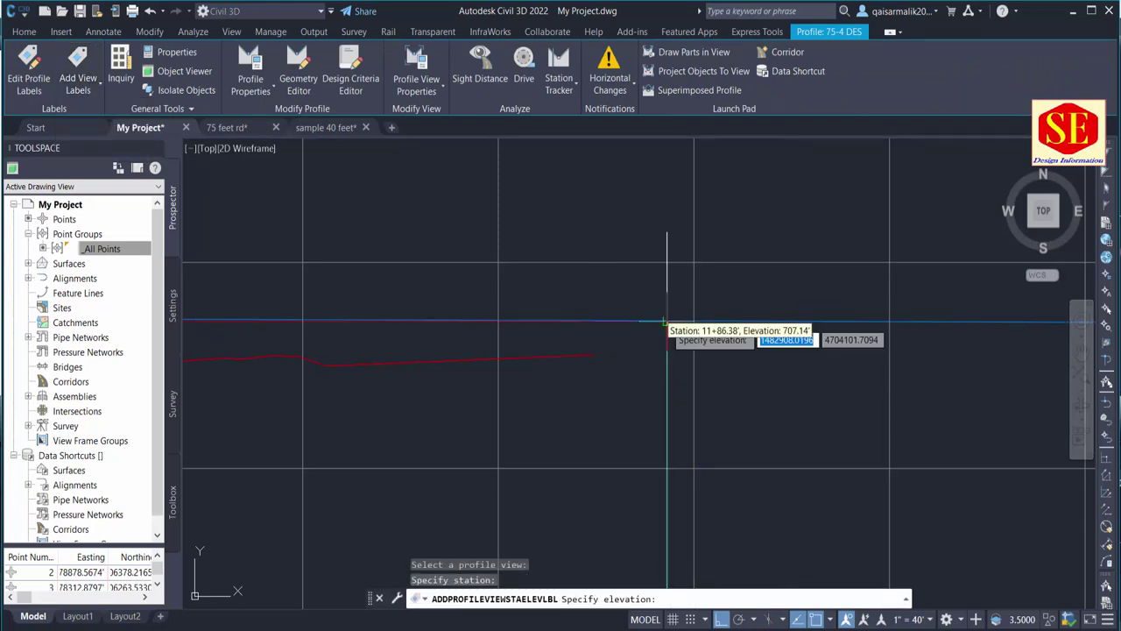
left_click(667, 323)
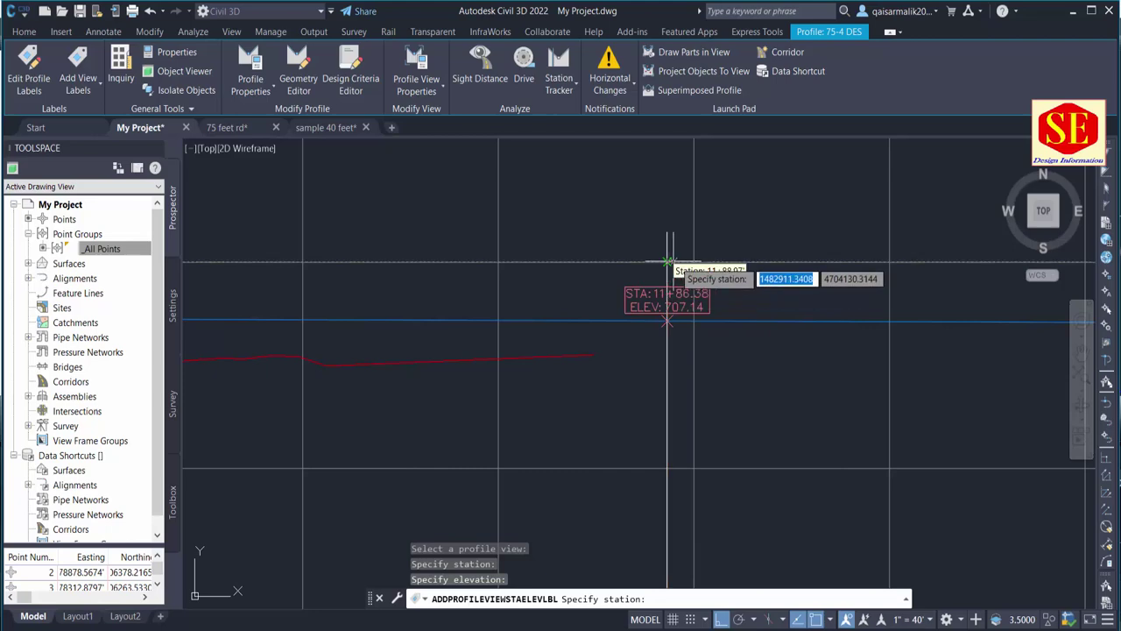
key("Escape")
Draw a temporary polyline marking 86.38 past station 11+00 on the 75-5 view.
scroll(678, 296, "down", 3)
scroll(678, 296, "down", 2)
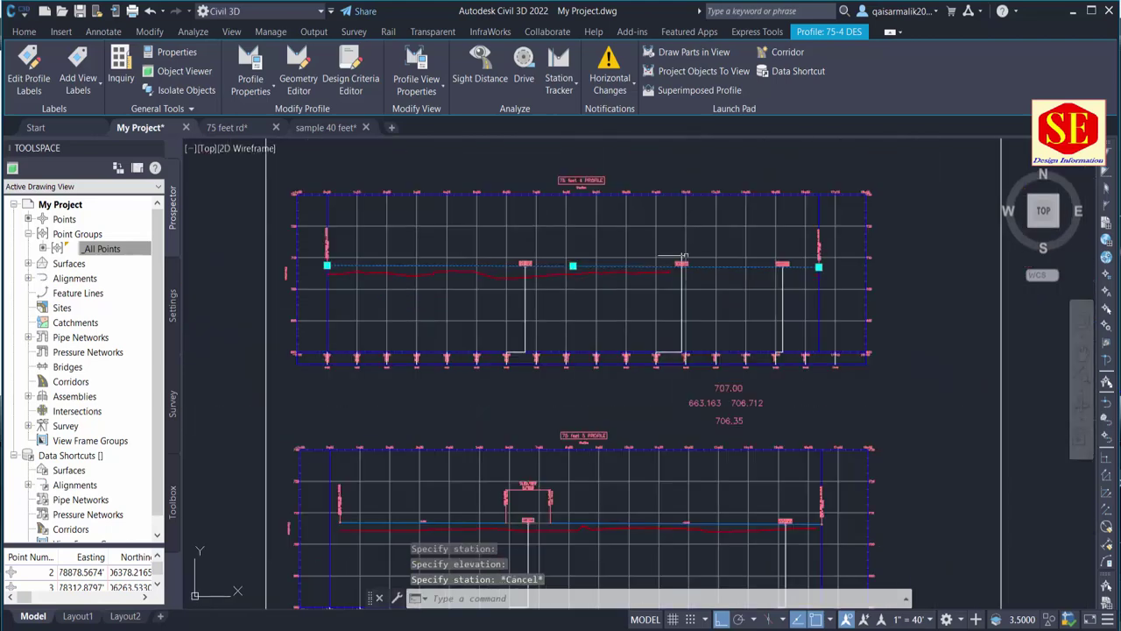
scroll(790, 246, "up", 5)
scroll(739, 253, "down", 3)
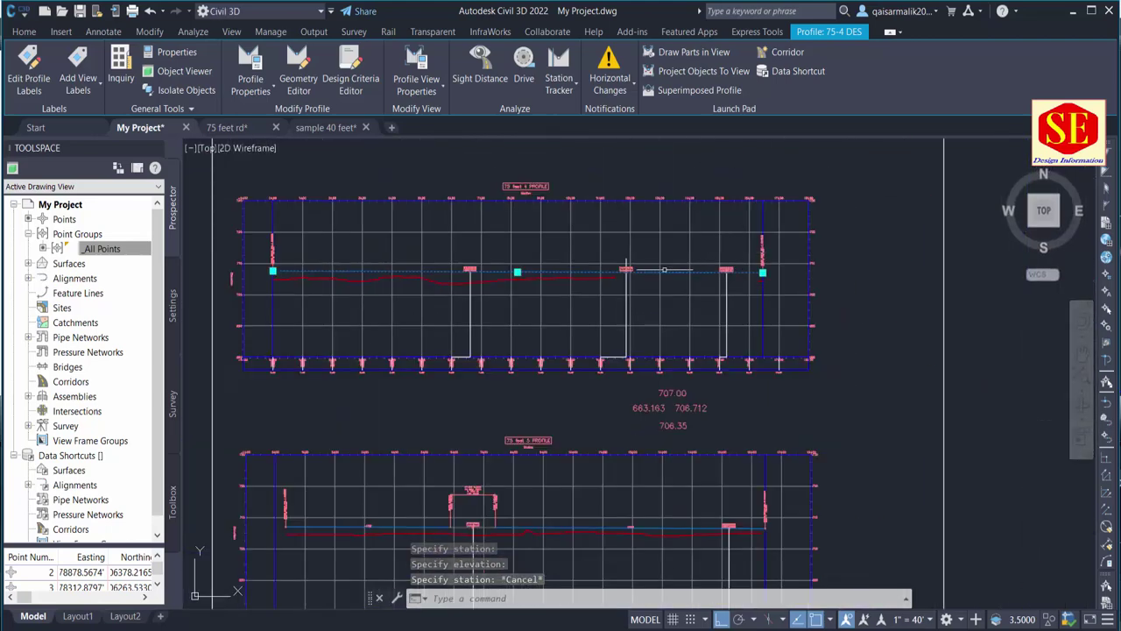
scroll(653, 289, "up", 2)
middle_click_drag(633, 447, 633, 260)
scroll(638, 508, "down", 2)
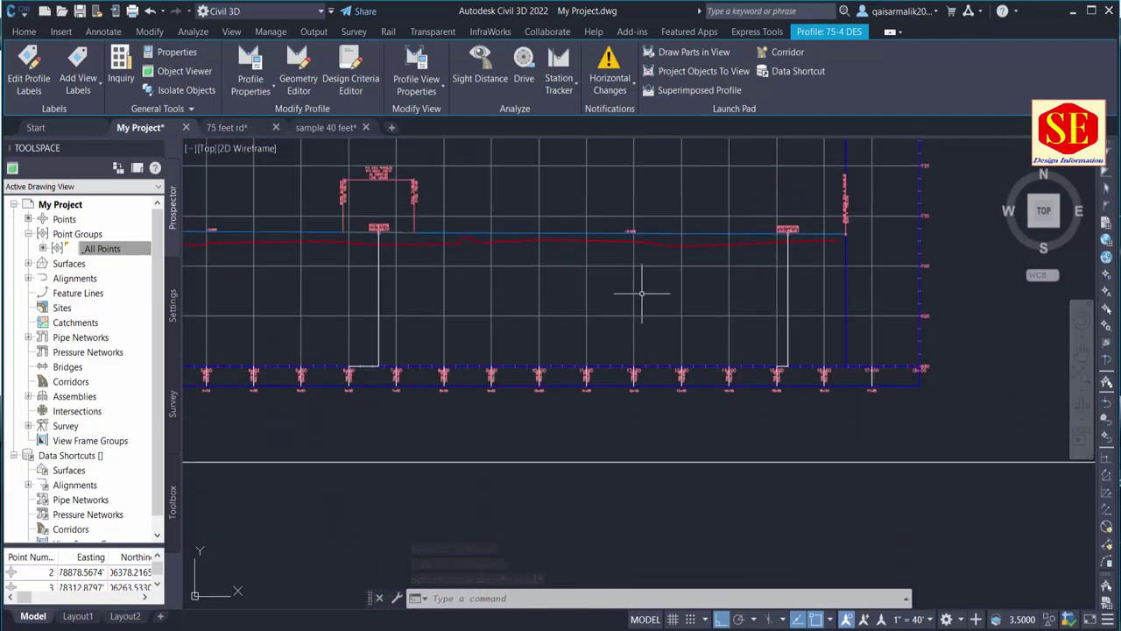
scroll(646, 295, "down", 2)
scroll(646, 295, "down", 2)
scroll(390, 230, "up", 3)
scroll(408, 263, "up", 3)
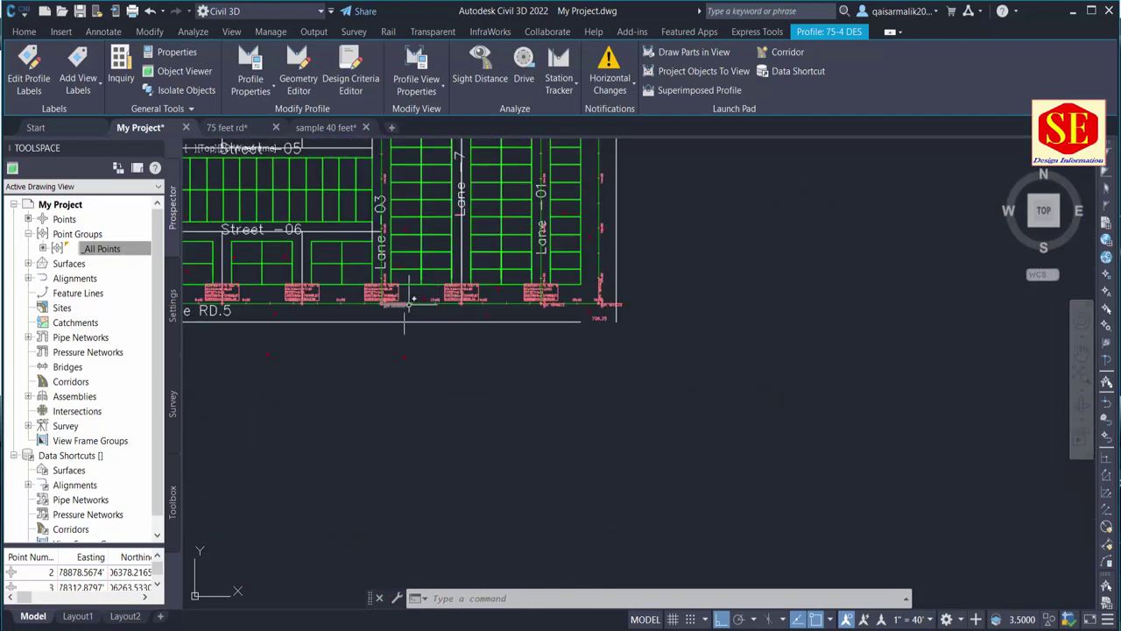
scroll(412, 289, "up", 3)
scroll(470, 248, "up", 3)
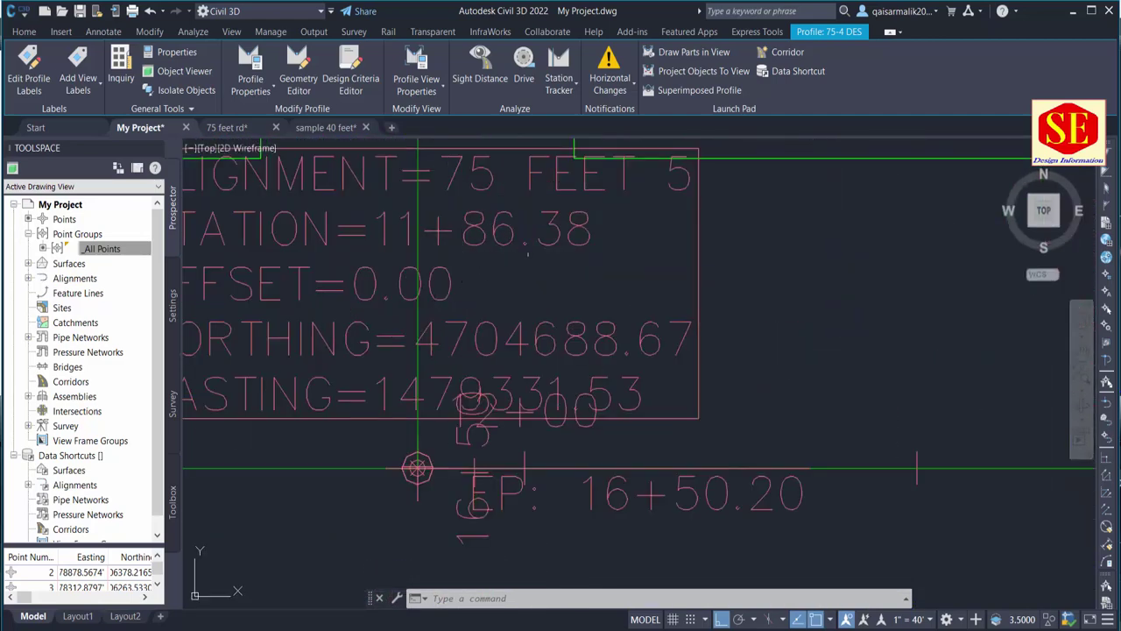
scroll(374, 254, "down", 3)
scroll(438, 254, "down", 3)
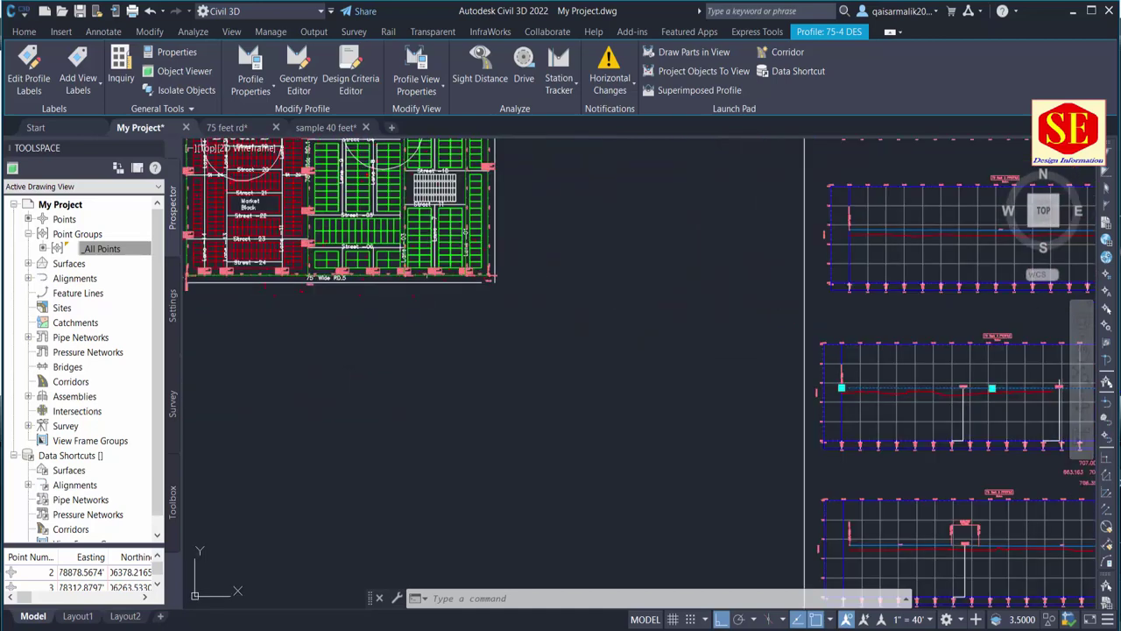
middle_click_drag(613, 254, 530, 252)
scroll(849, 451, "up", 2)
scroll(850, 473, "up", 3)
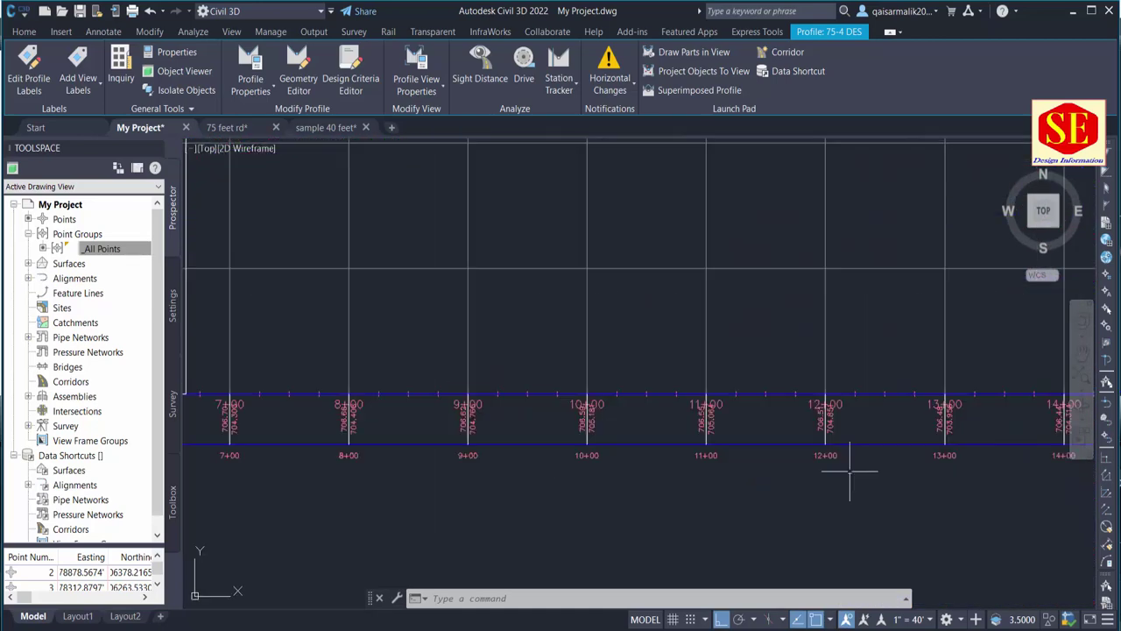
scroll(701, 452, "up", 2)
type("pl")
key("Return")
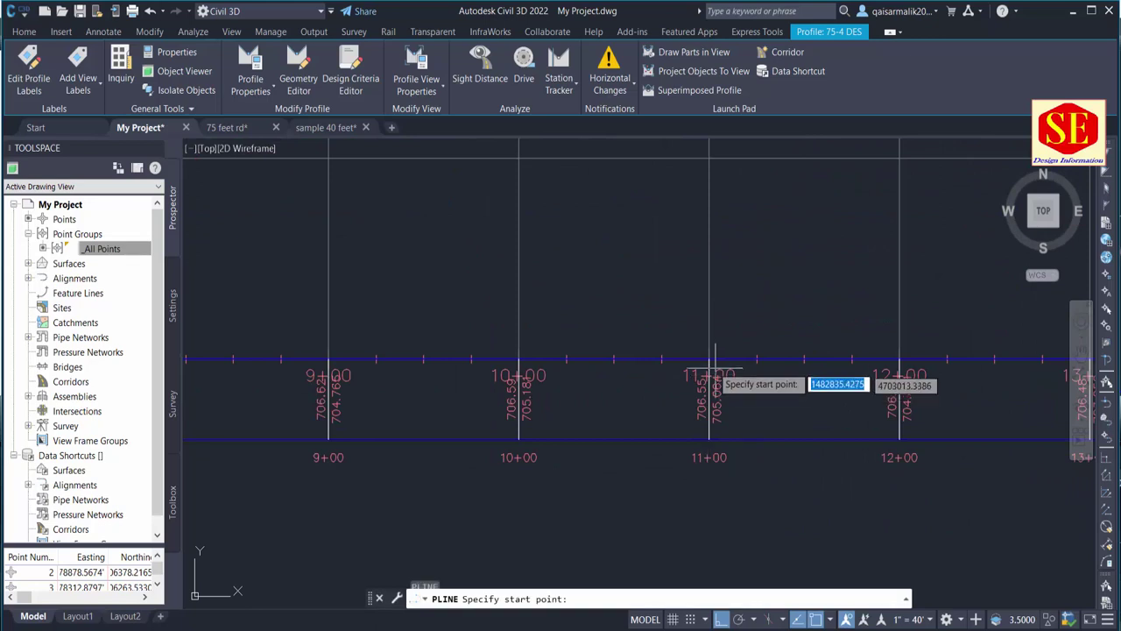
left_click(711, 359)
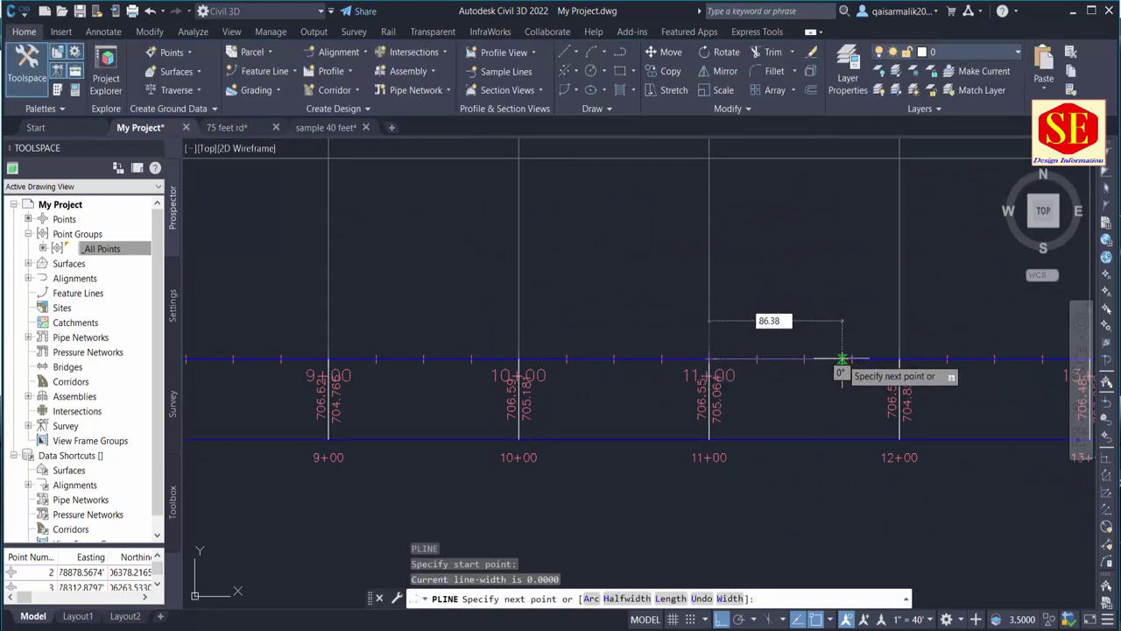
left_click(842, 359)
scroll(871, 348, "down", 3)
middle_click_drag(871, 348, 890, 539)
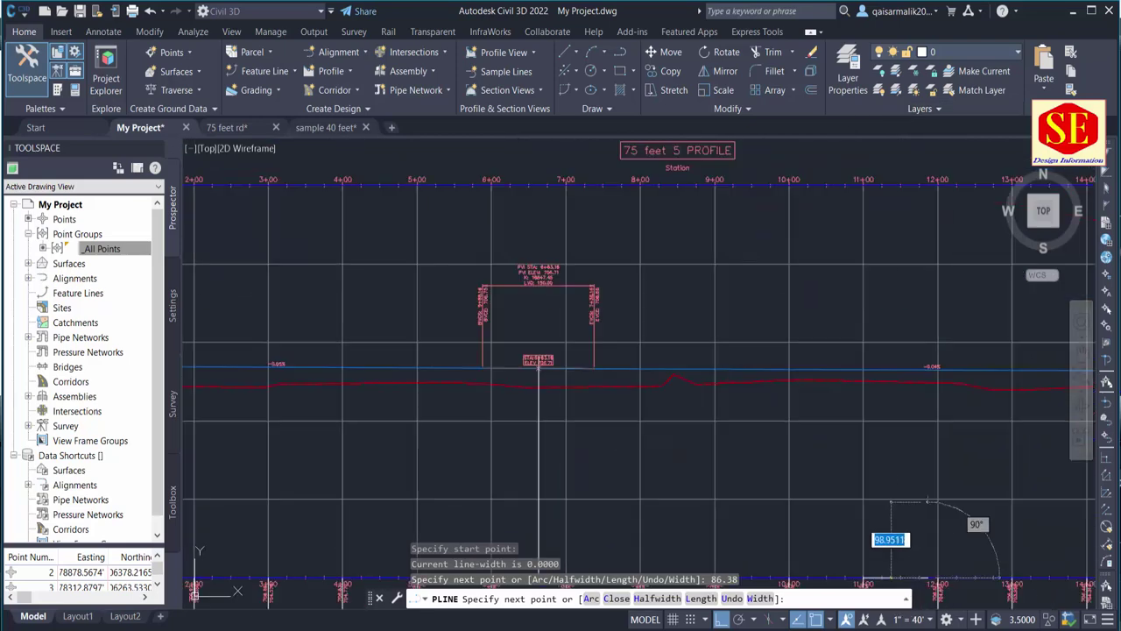
scroll(938, 342, "up", 3)
key("Escape")
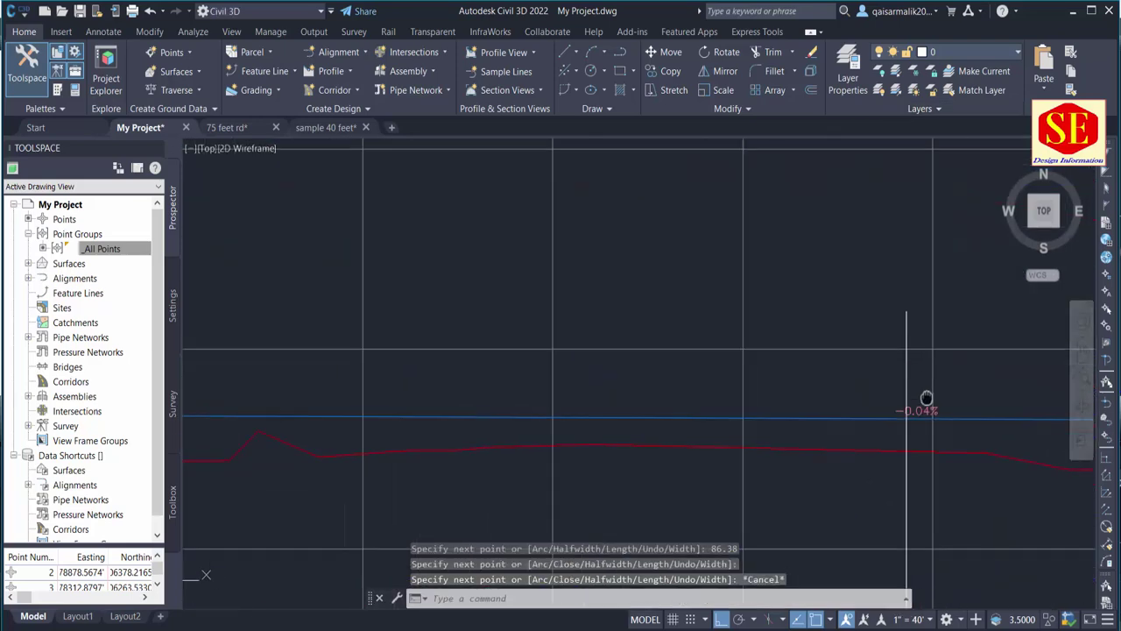
Label the 75-5 design profile grade break at station 11+86.38, elevation 706.52.
middle_click_drag(927, 399, 858, 382)
left_click(778, 400)
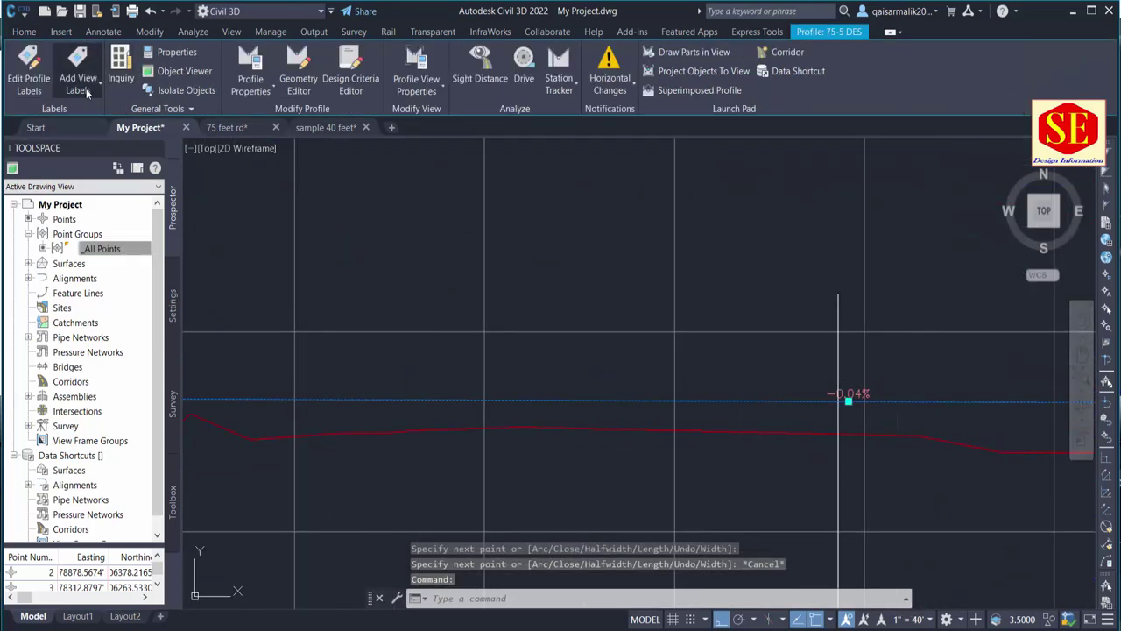
left_click(88, 94)
left_click(92, 112)
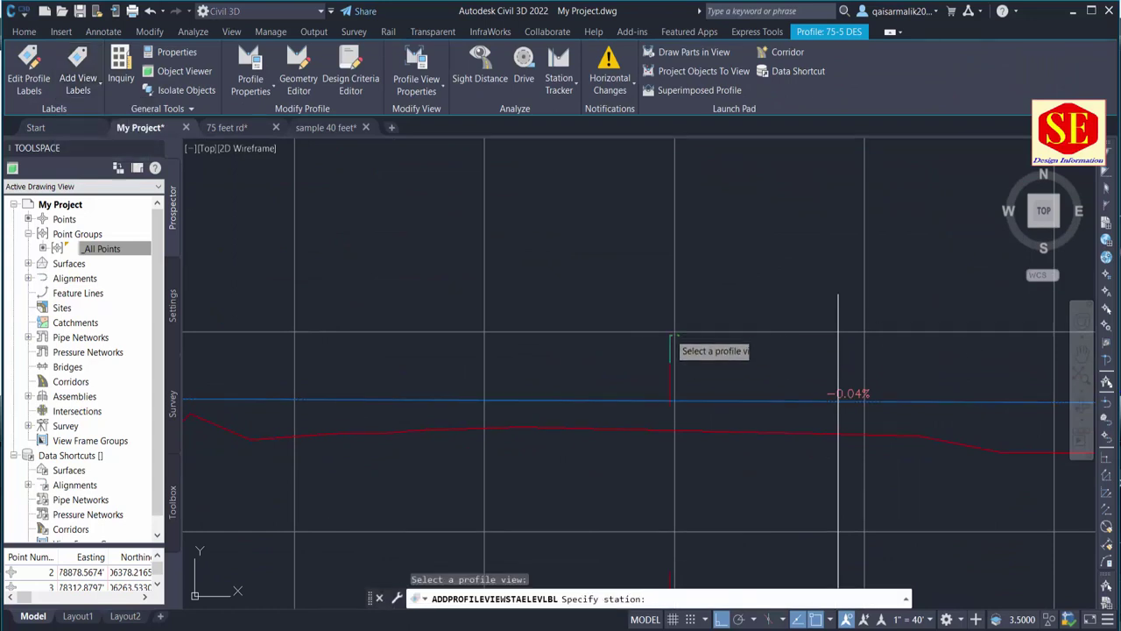
left_click(673, 337)
scroll(846, 407, "up", 3)
left_click(825, 385)
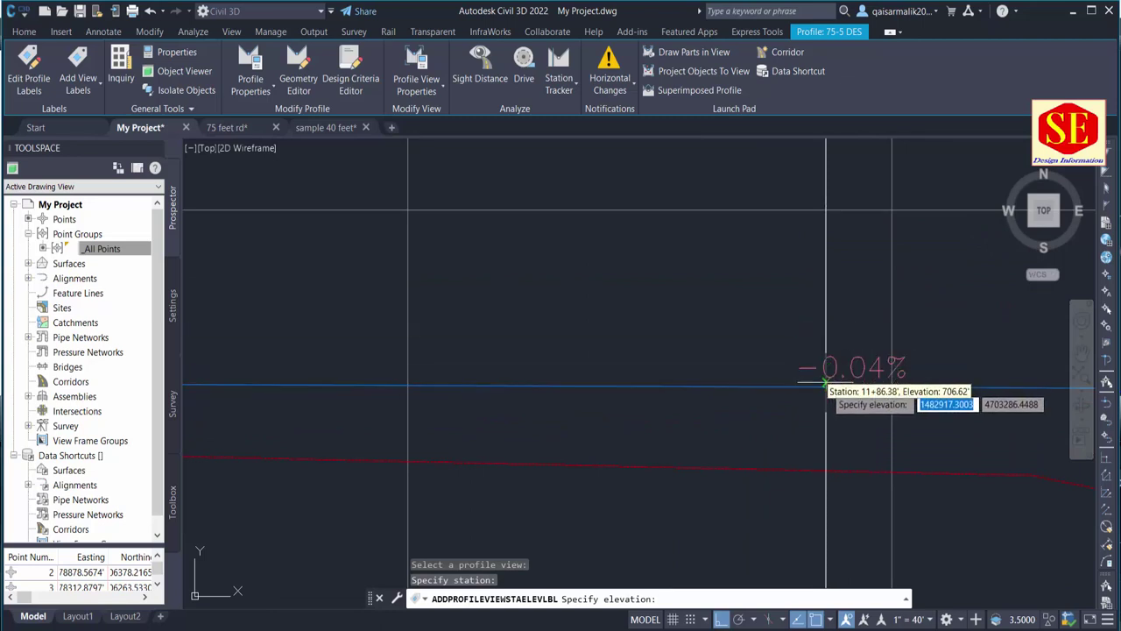
left_click(826, 386)
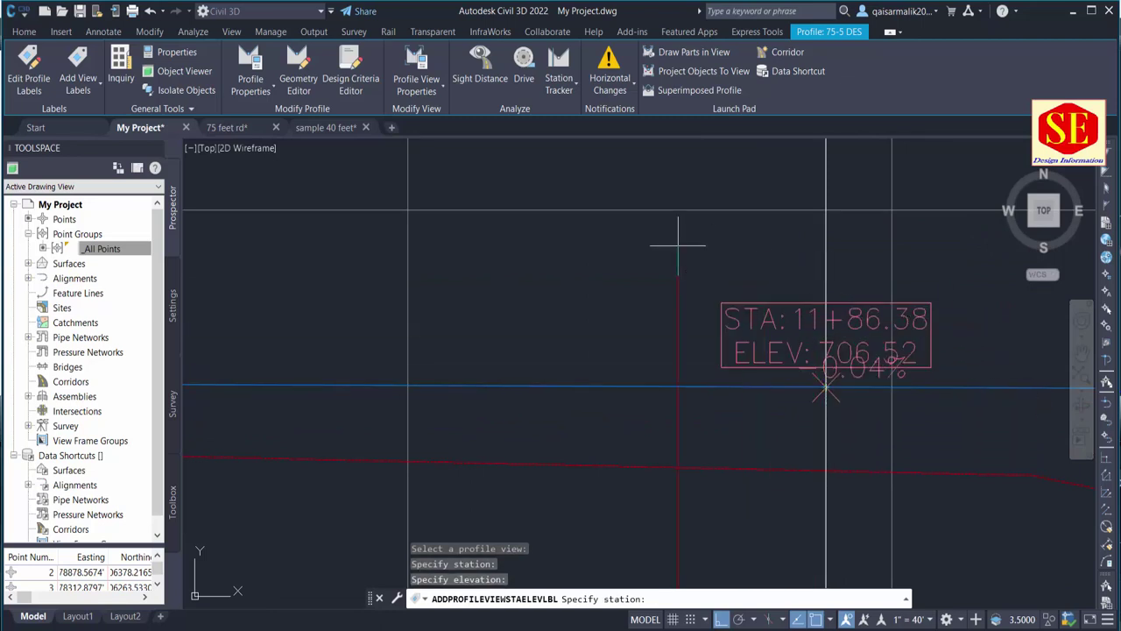
key("Escape")
scroll(733, 325, "down", 5)
scroll(702, 337, "down", 3)
scroll(709, 332, "down", 2)
key("Escape")
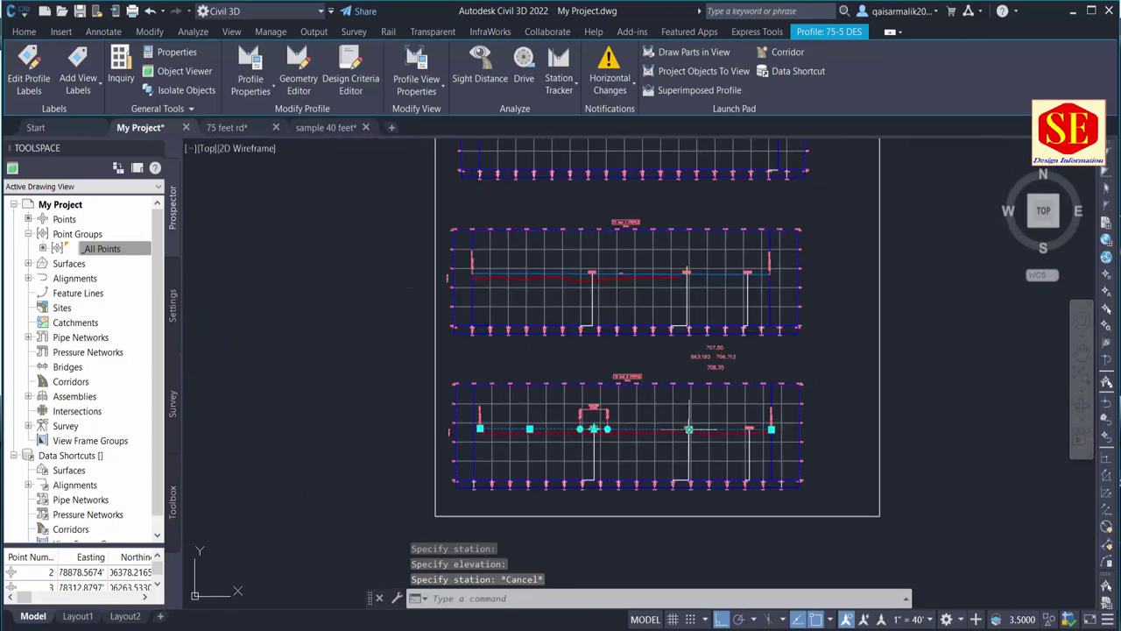
scroll(700, 351, "up", 4)
Move the station-elevation label out beside the right-hand profile views.
left_click(686, 426)
scroll(689, 429, "up", 3)
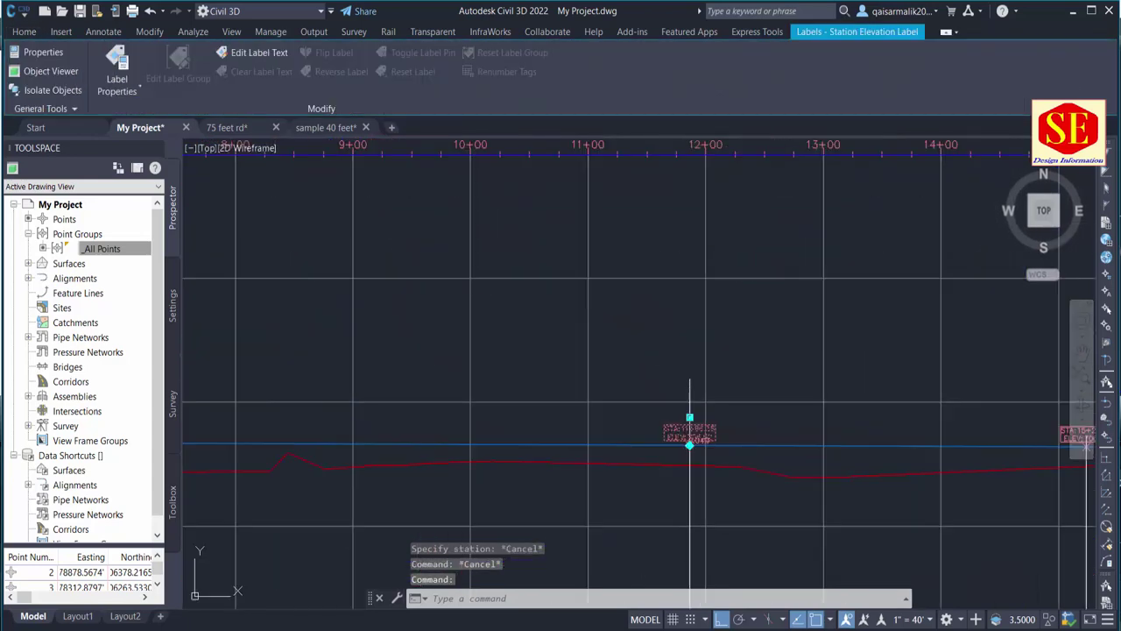
left_click(690, 418)
scroll(613, 420, "down", 5)
middle_click_drag(847, 311, 541, 456)
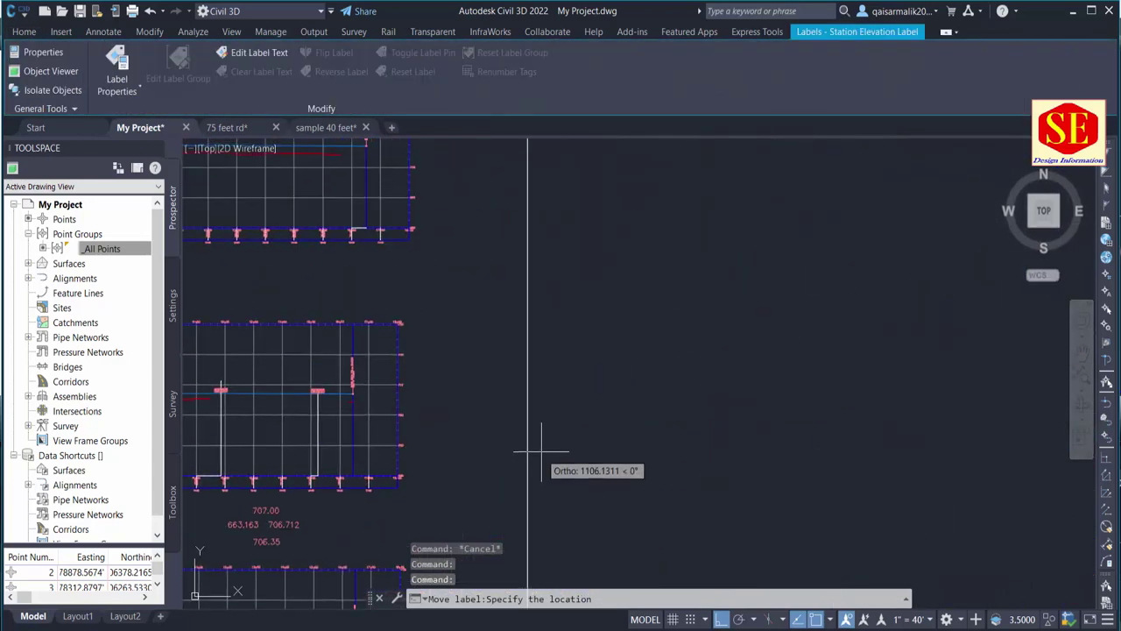
scroll(540, 452, "down", 5)
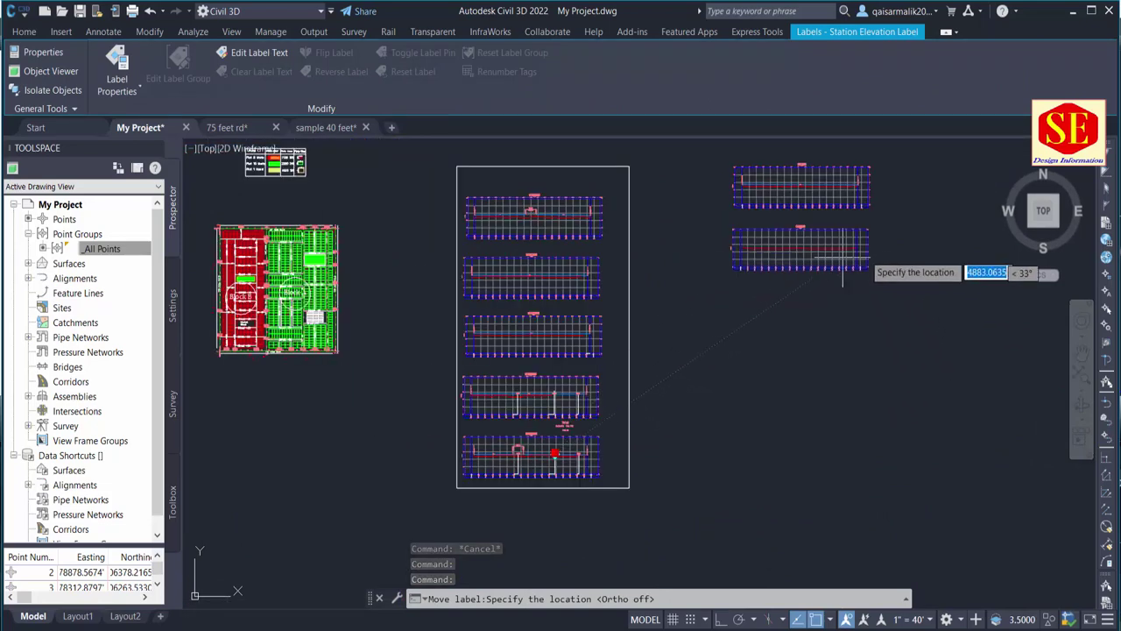
left_click(879, 249)
scroll(666, 367, "up", 5)
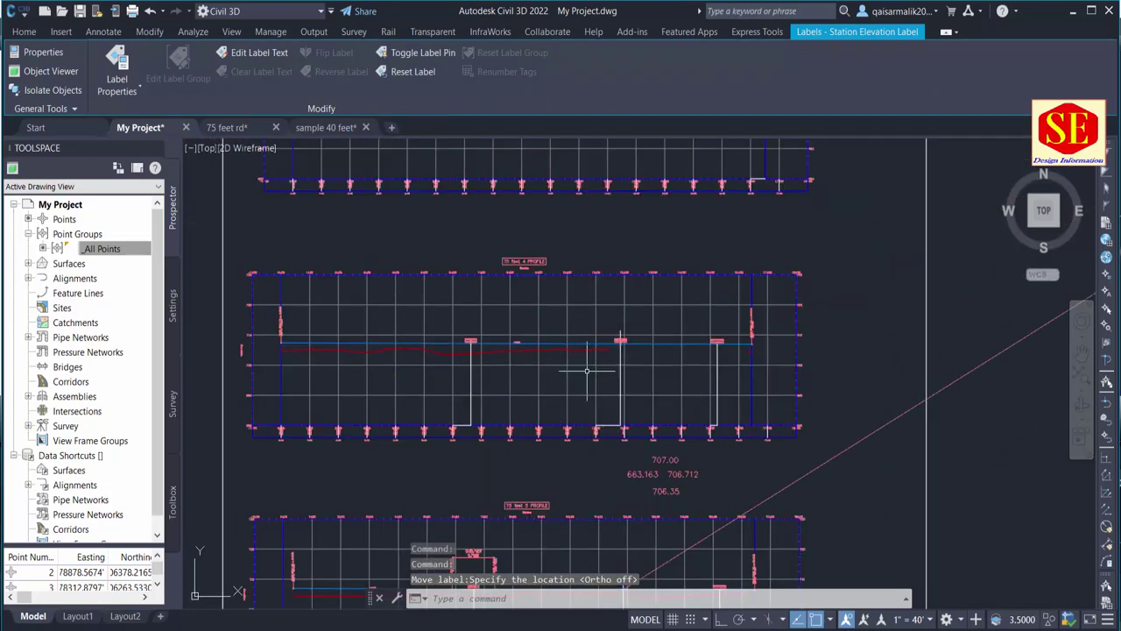
key("Escape")
Reposition the label left of the L-03 profile view, leaving a leader to its point.
scroll(617, 350, "up", 3)
left_click(617, 341)
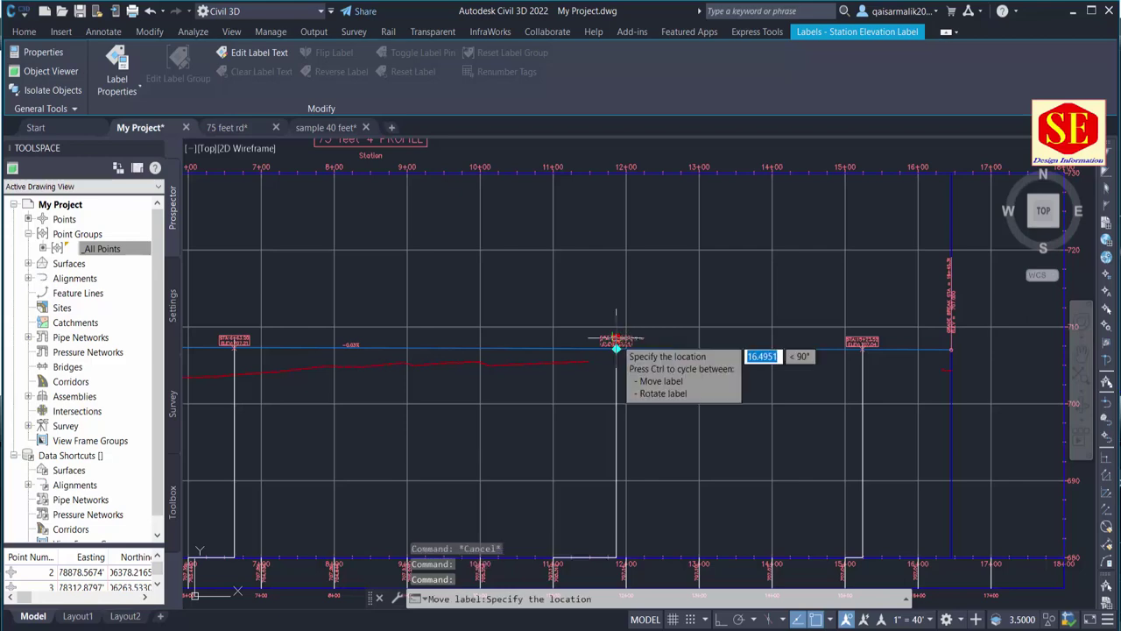
scroll(620, 350, "down", 3)
middle_click_drag(646, 316, 430, 491)
scroll(580, 326, "up", 1)
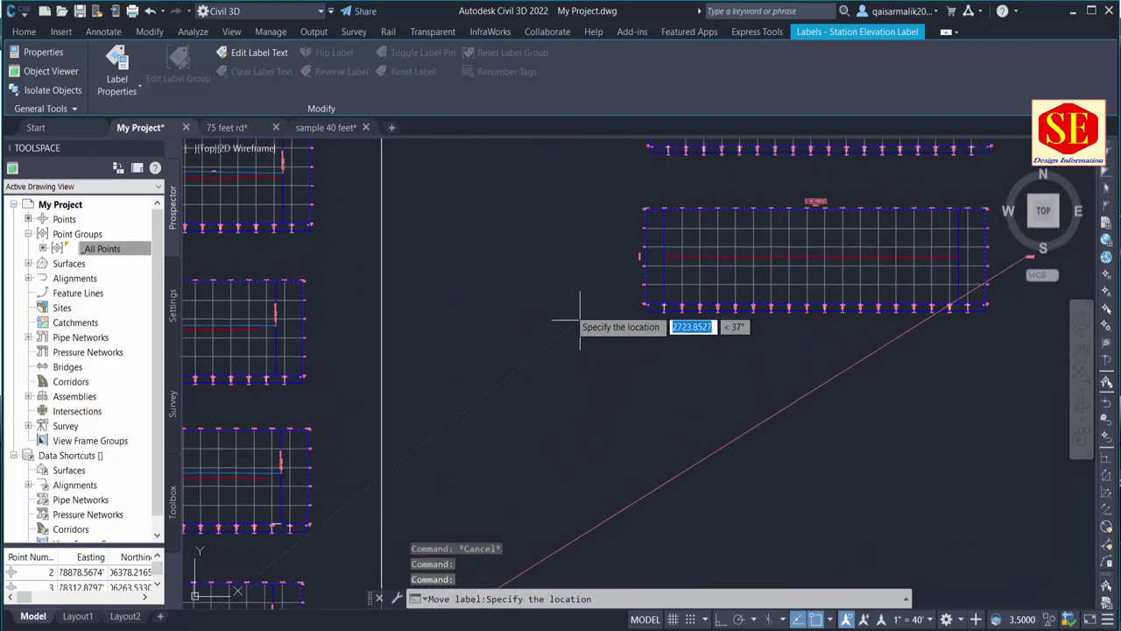
left_click(613, 243)
middle_click_drag(776, 277, 664, 436)
key("Escape")
scroll(504, 394, "up", 3)
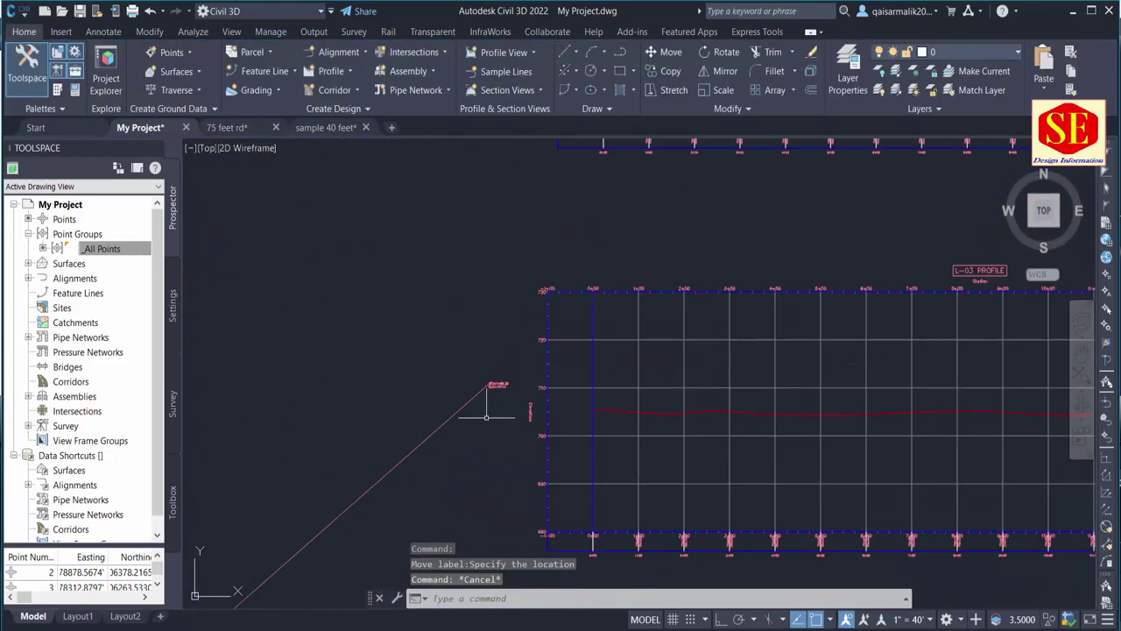
scroll(496, 375, "up", 2)
Create the L-03 DES layout profile in the L-03 profile view and choose tangent drawing.
scroll(495, 375, "down", 4)
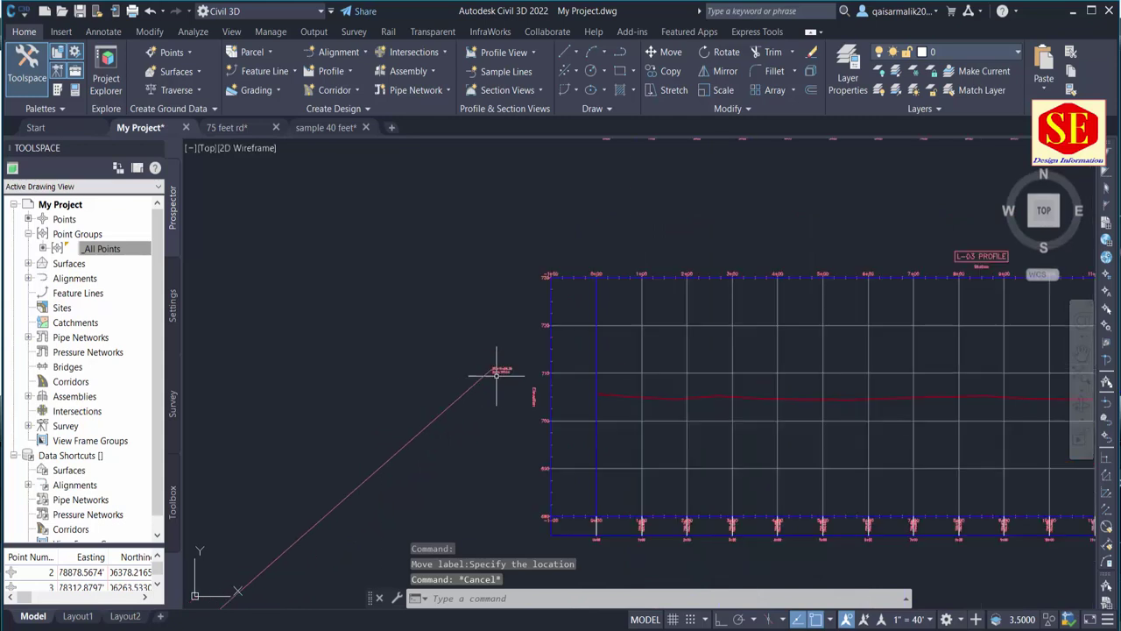
left_click(349, 75)
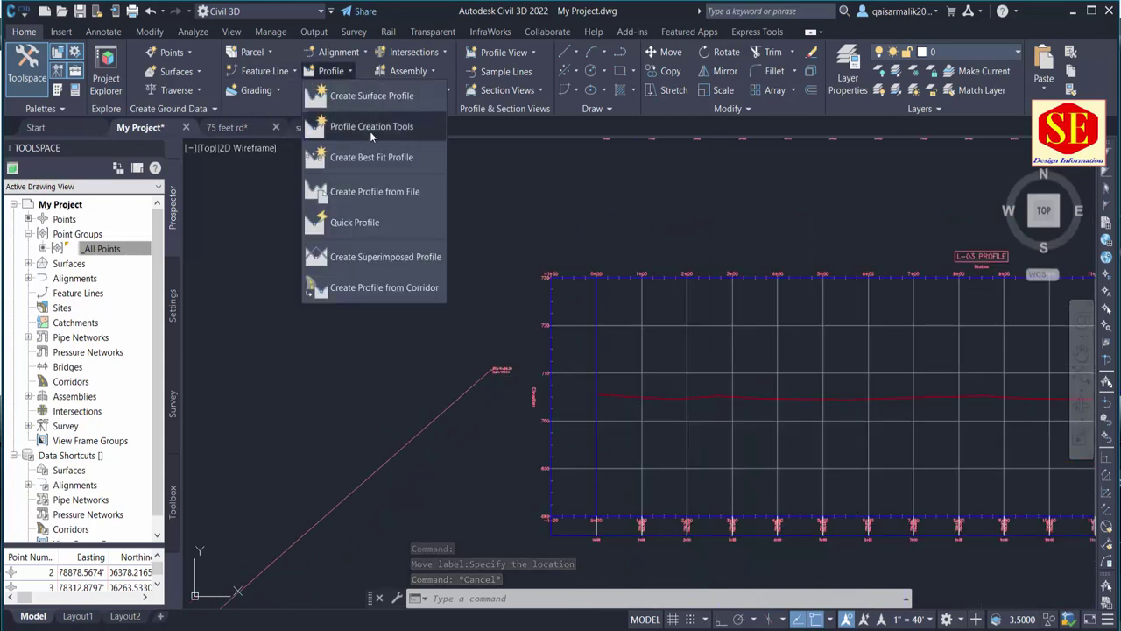
left_click(370, 130)
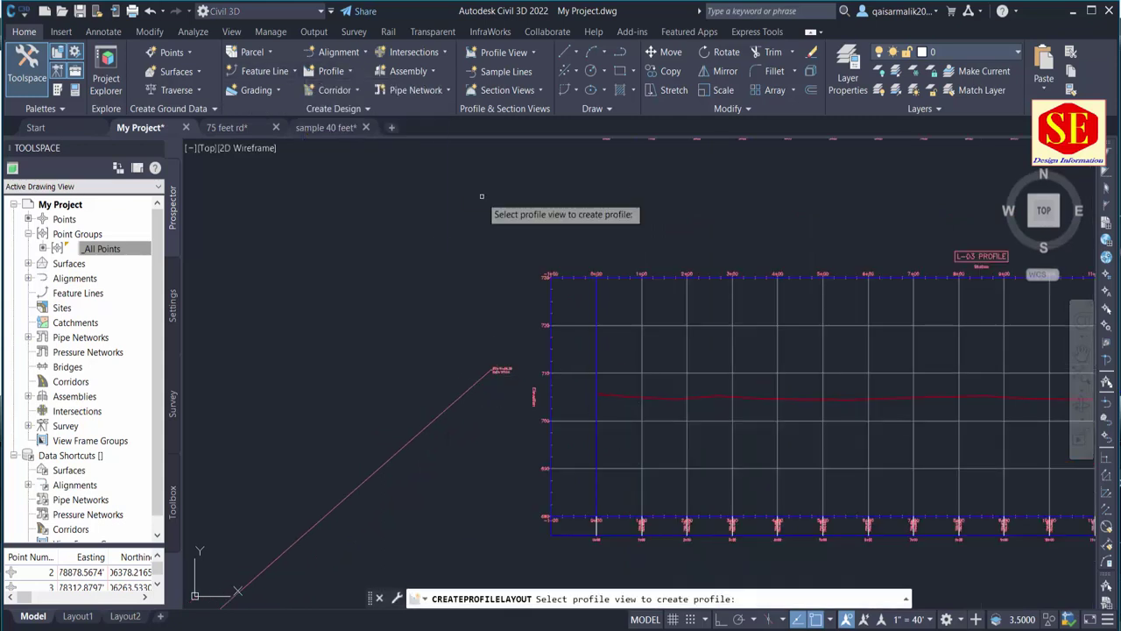
left_click(574, 281)
type("L-03 DES")
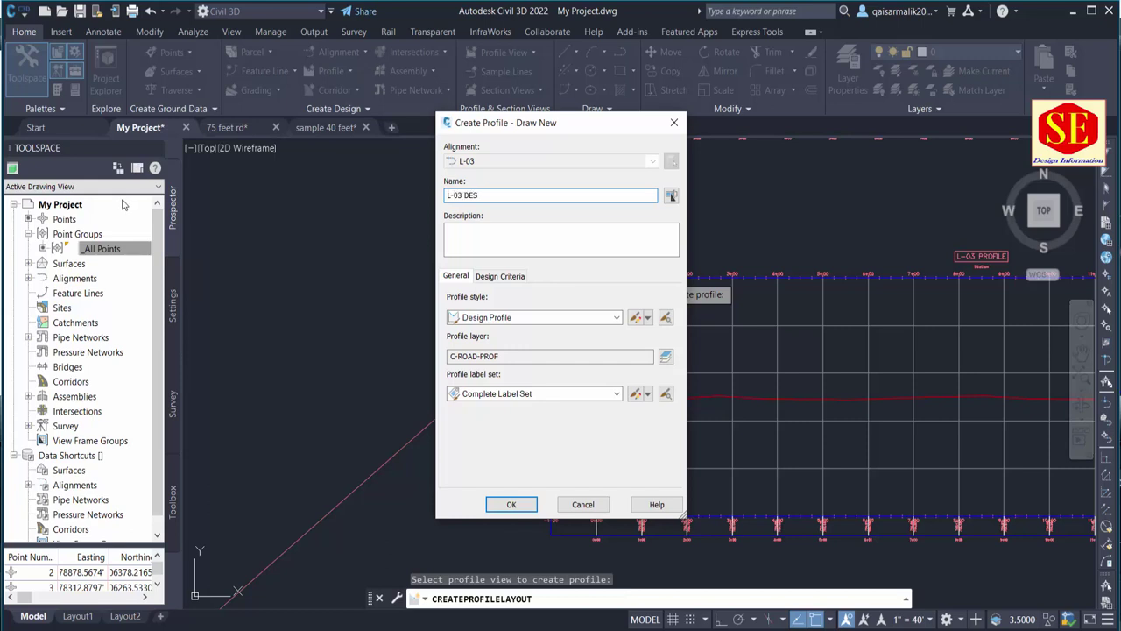
left_click(488, 504)
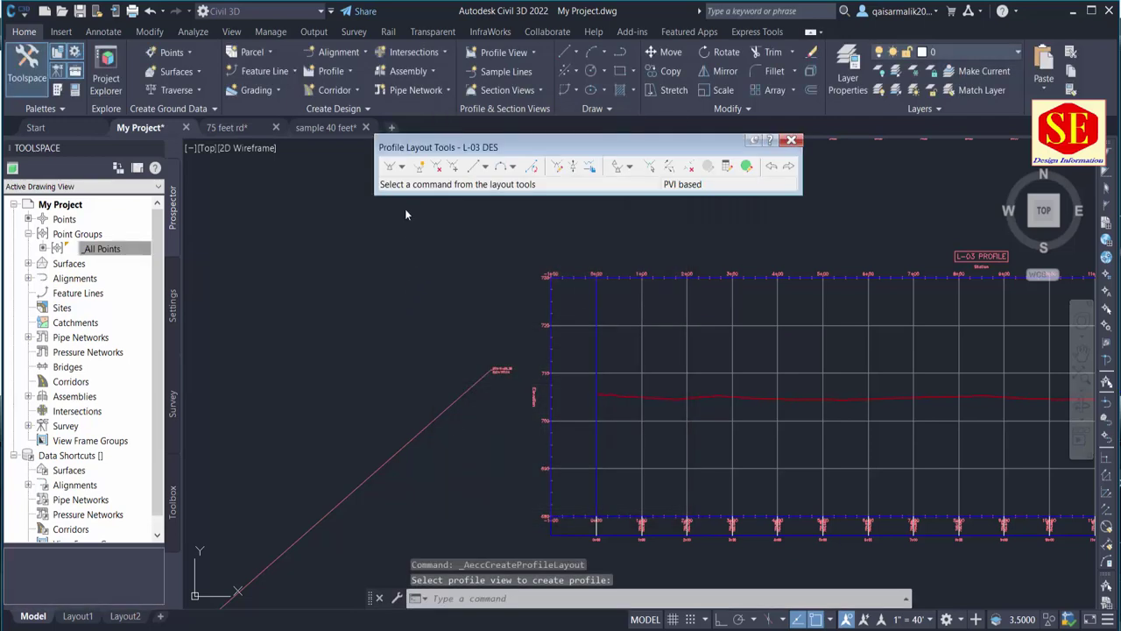
left_click(402, 166)
left_click(408, 184)
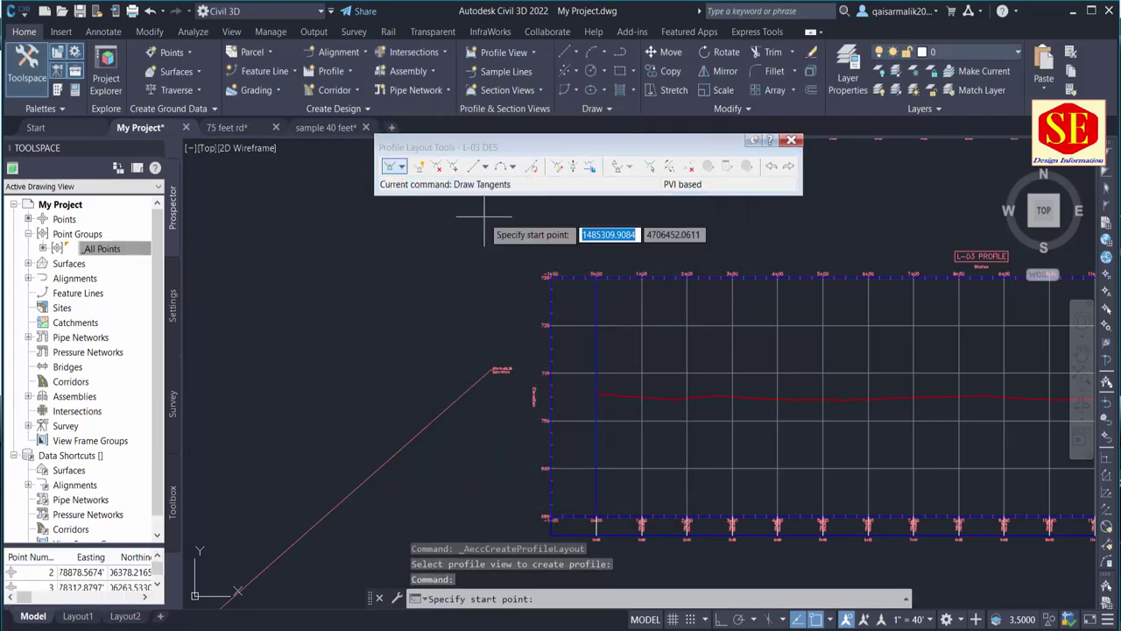
scroll(611, 394, "down", 3)
middle_click_drag(612, 394, 571, 396)
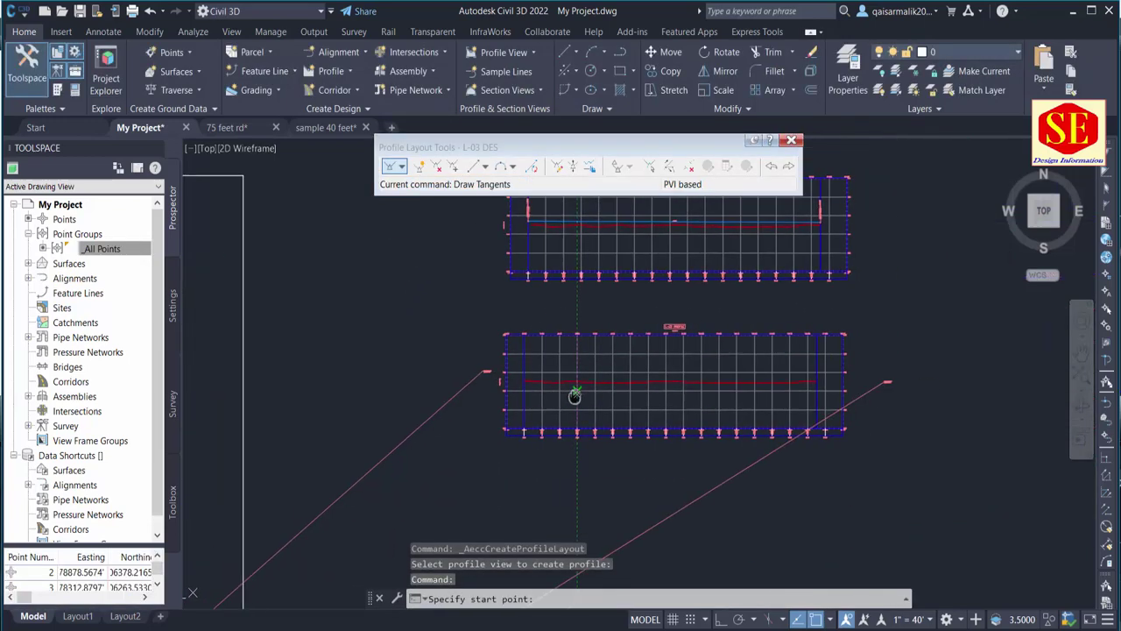
Start the tangent at station 0+00, elevation 707.14, using 'PSE station-elevation entry.
type("'")
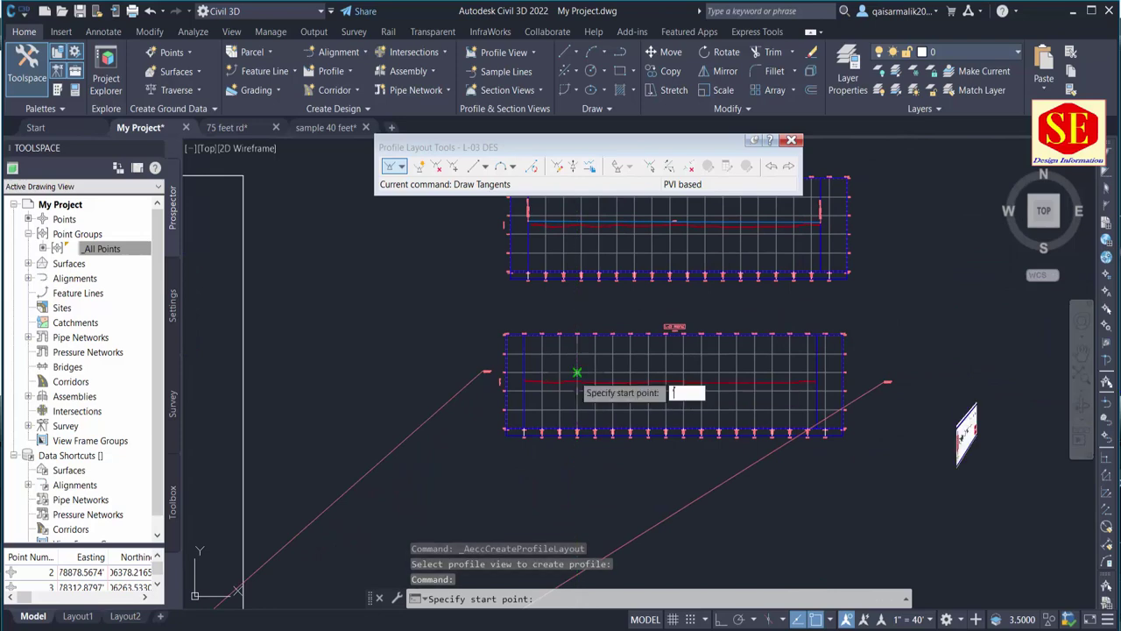
type("pse")
key("Return")
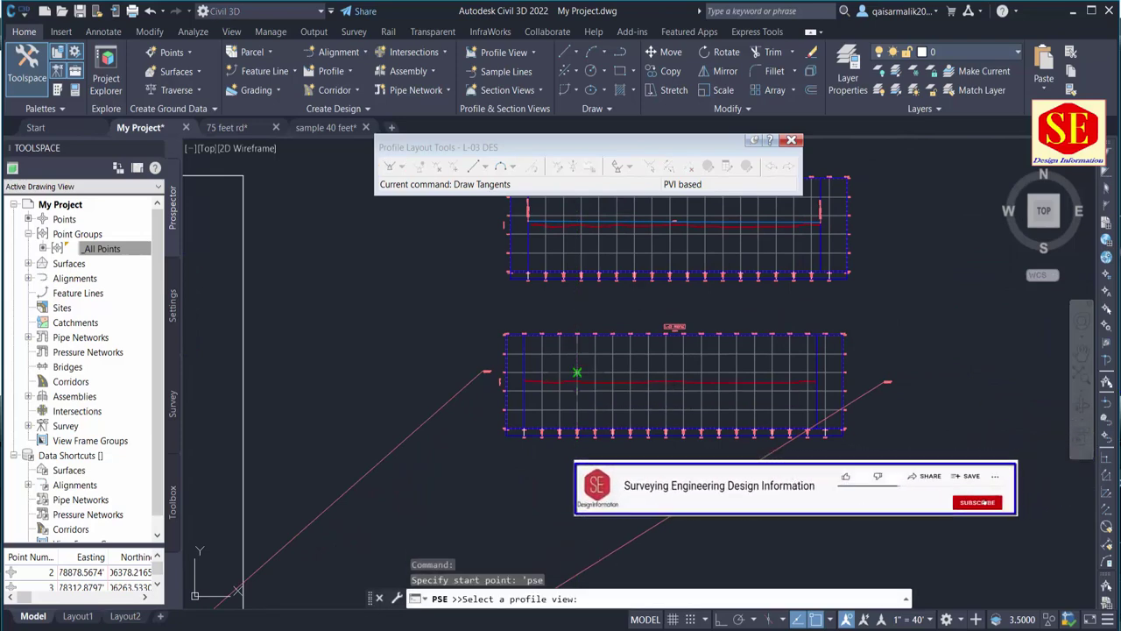
left_click(568, 377)
scroll(530, 381, "up", 4)
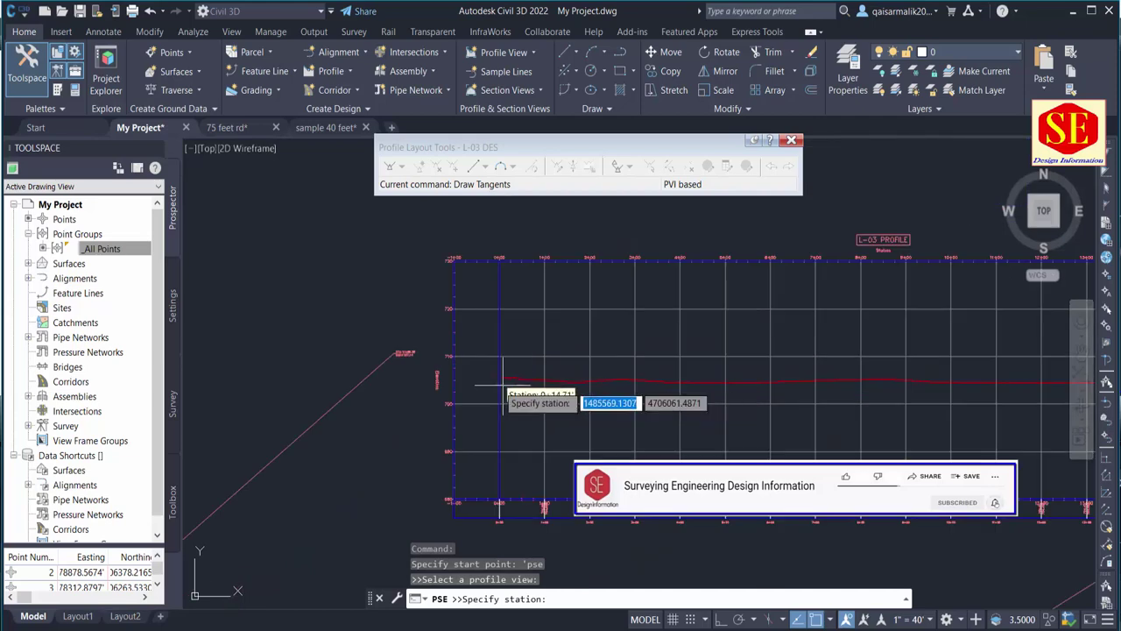
scroll(502, 386, "up", 3)
scroll(502, 384, "up", 3)
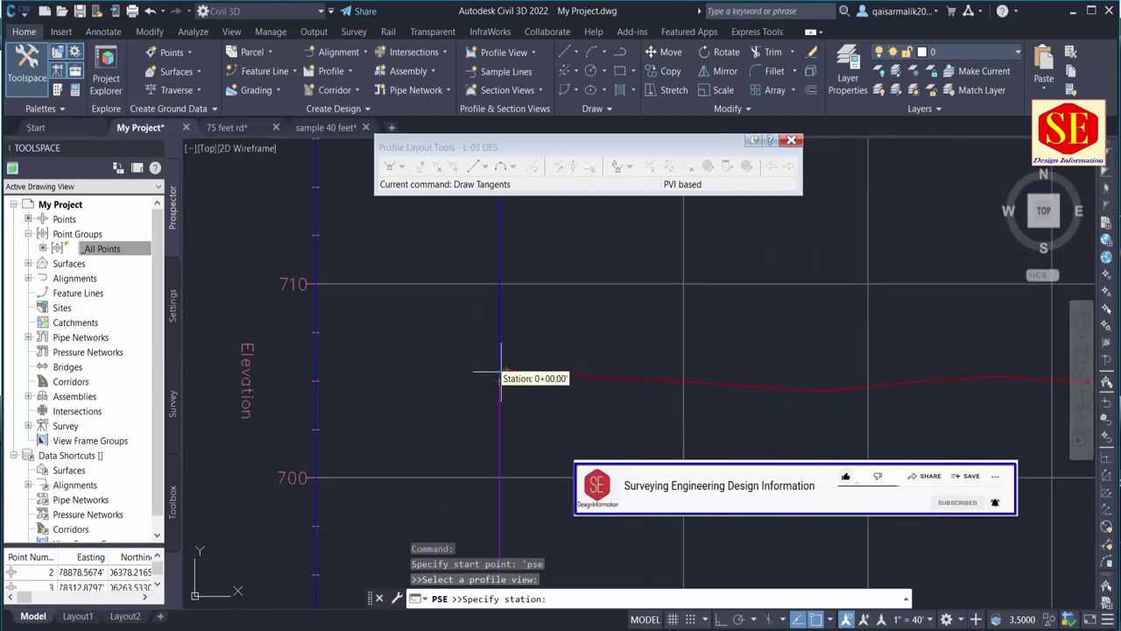
left_click(500, 380)
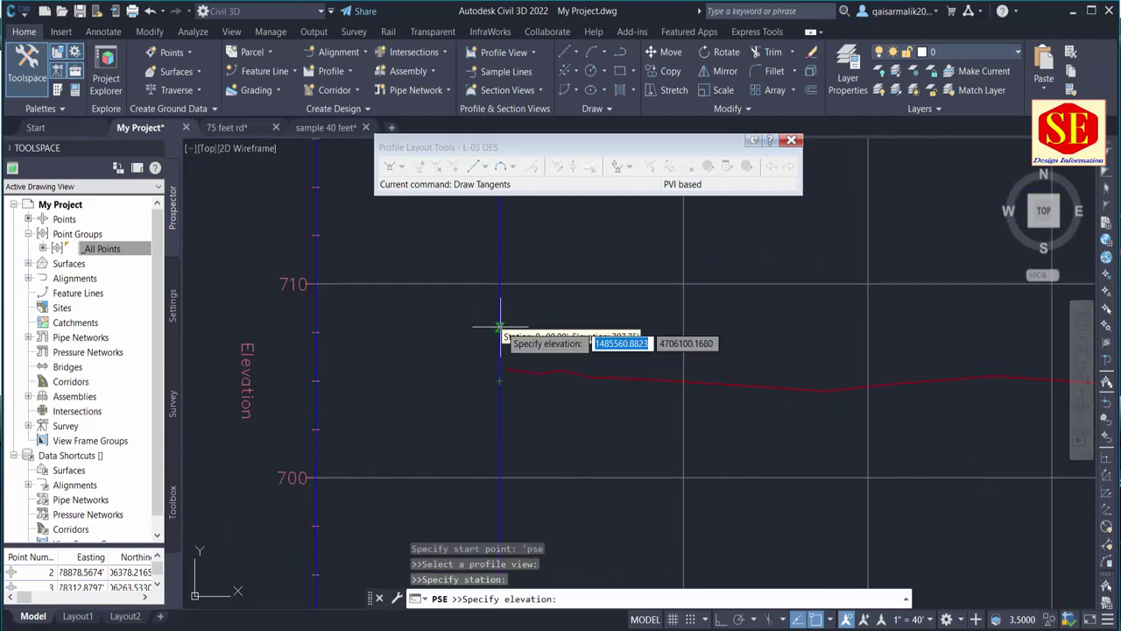
scroll(500, 328, "down", 4)
scroll(344, 319, "up", 4)
type("707.14")
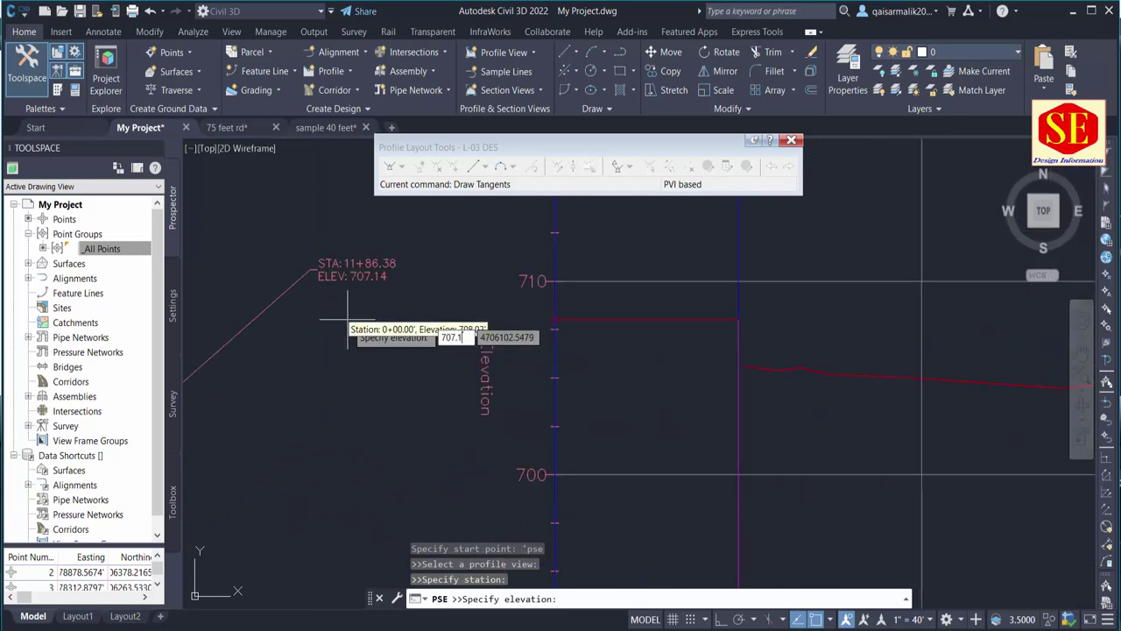
key("Return")
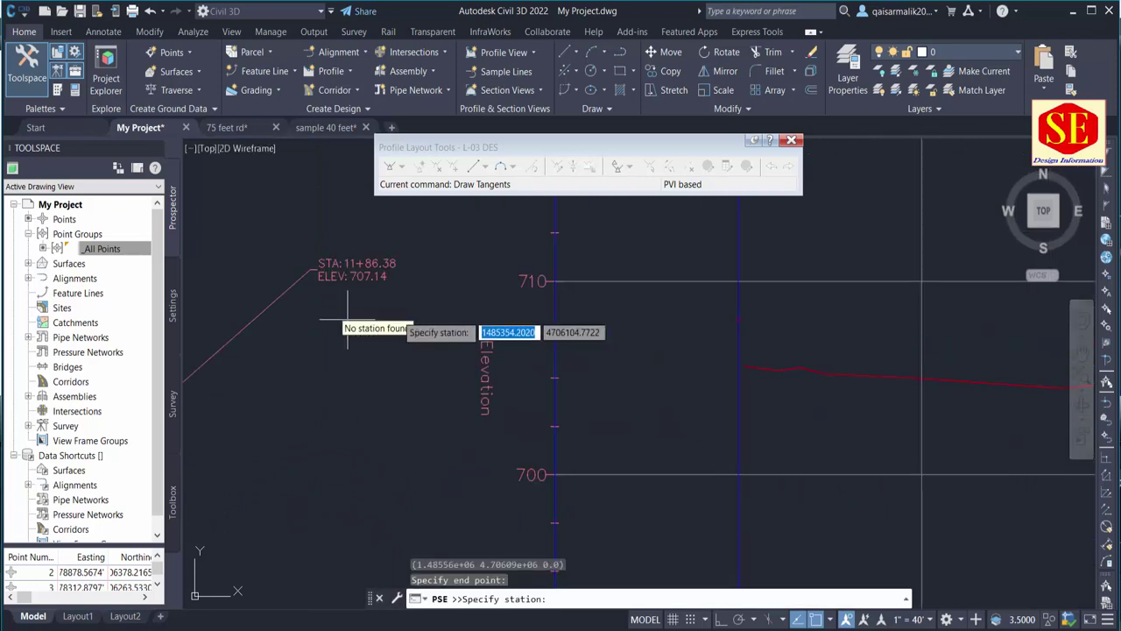
End the tangent at station 16+50.20, elevation 706.52.
scroll(513, 360, "down", 3)
mouse_move(809, 351)
middle_mouse_down()
mouse_move(611, 351)
mouse_move(516, 333)
middle_mouse_up()
scroll(675, 313, "up", 2)
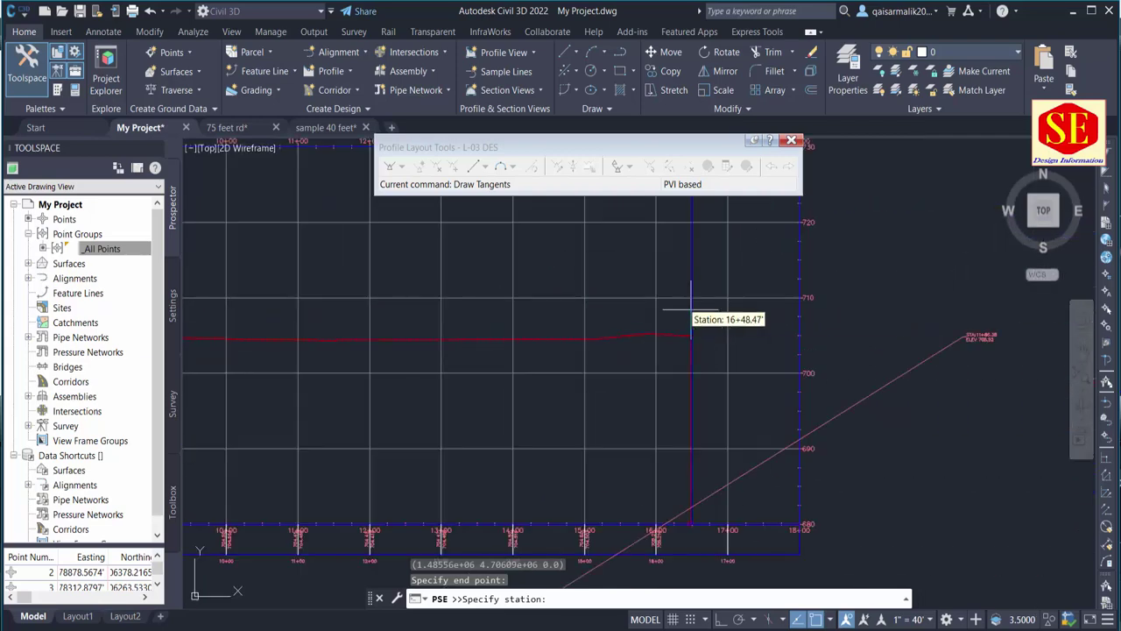
scroll(692, 333, "up", 4)
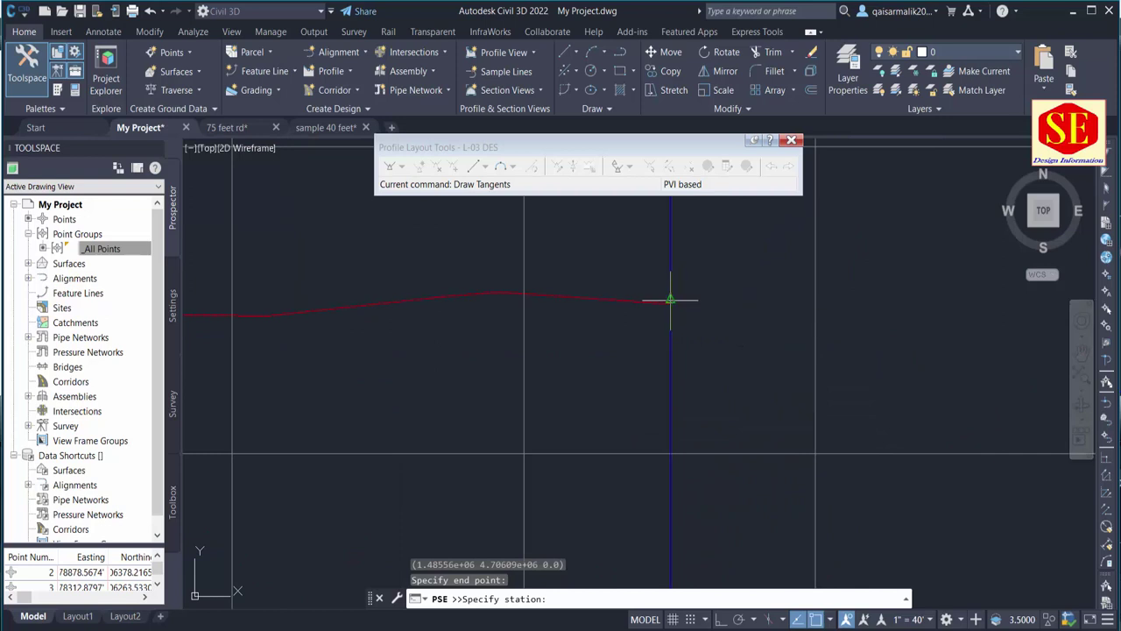
left_click(671, 302)
scroll(638, 342, "down", 3)
scroll(638, 337, "up", 2)
middle_click_drag(637, 337, 432, 322)
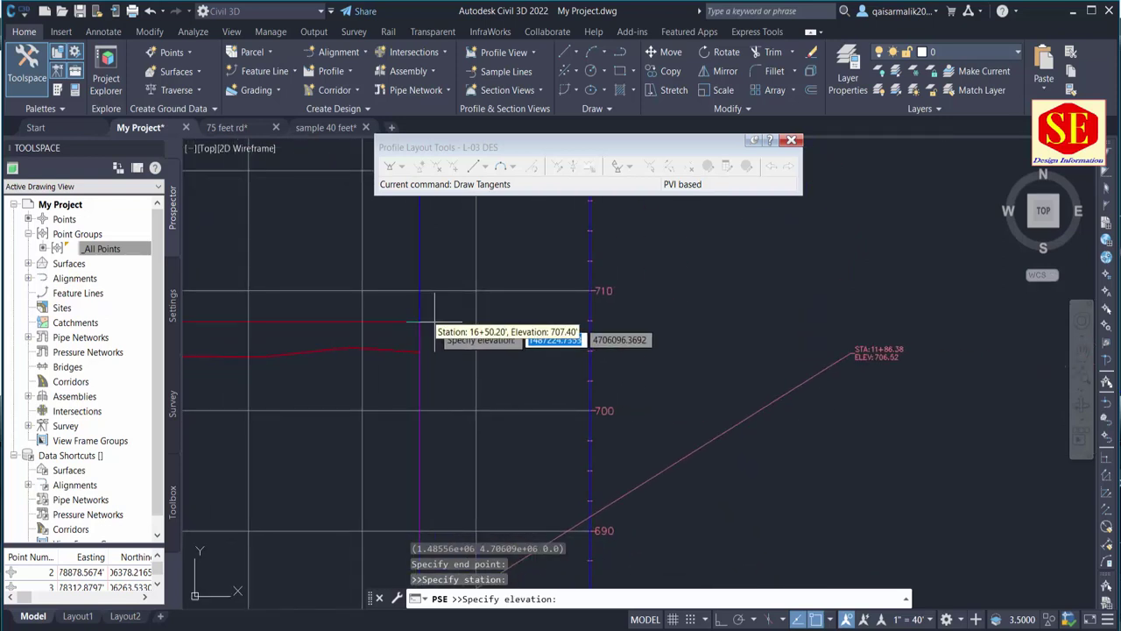
type("70")
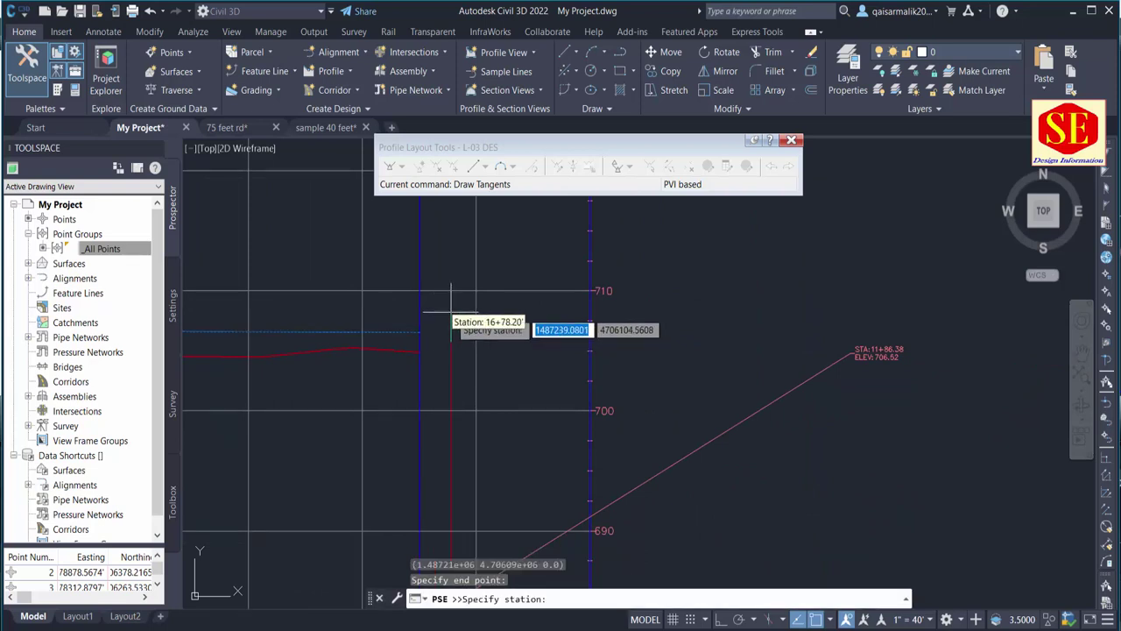
key("Return")
Zoom out from the profile views to frame the site plan and the stacked profile grids.
scroll(851, 371, "down", 3)
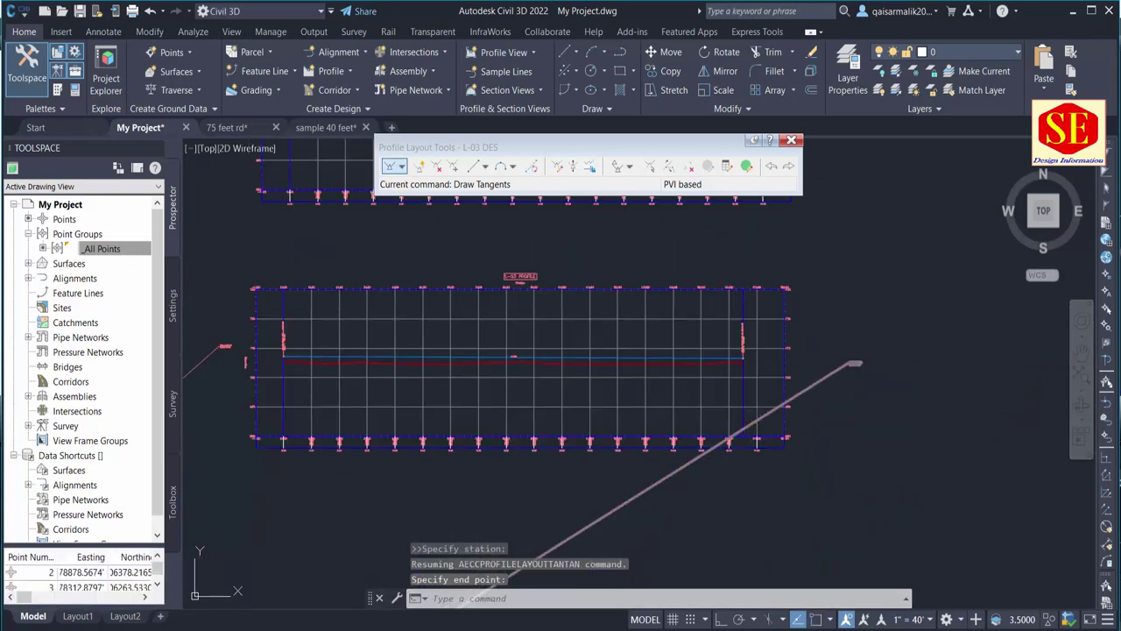
scroll(713, 456, "down", 2)
scroll(714, 368, "up", 5)
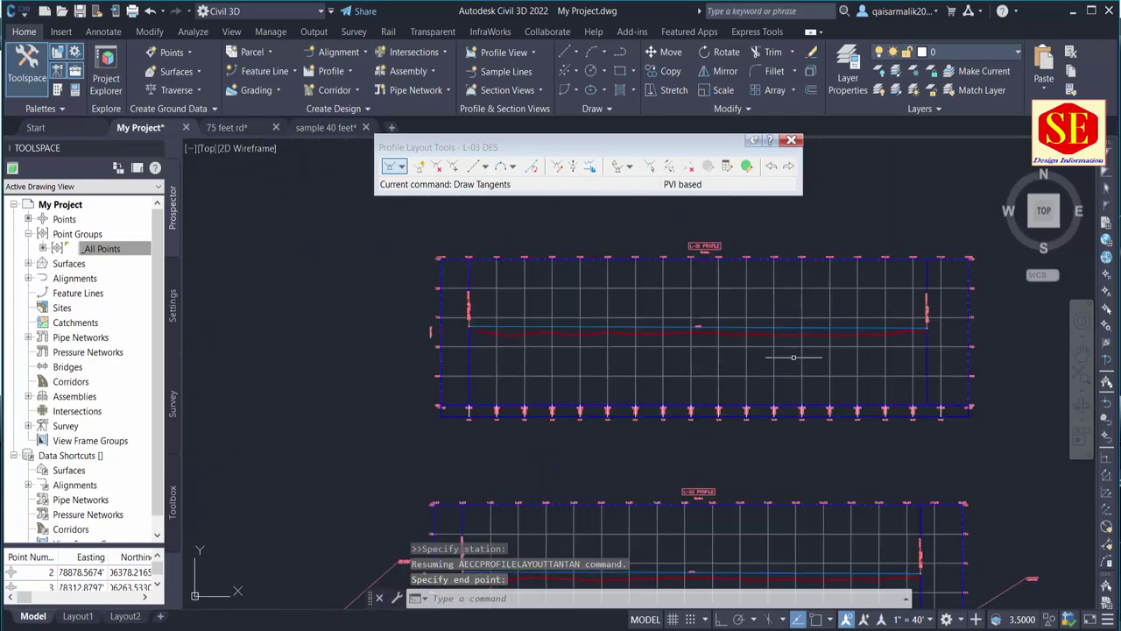
scroll(815, 372, "down", 6)
middle_click_drag(497, 559, 689, 534)
scroll(488, 412, "up", 3)
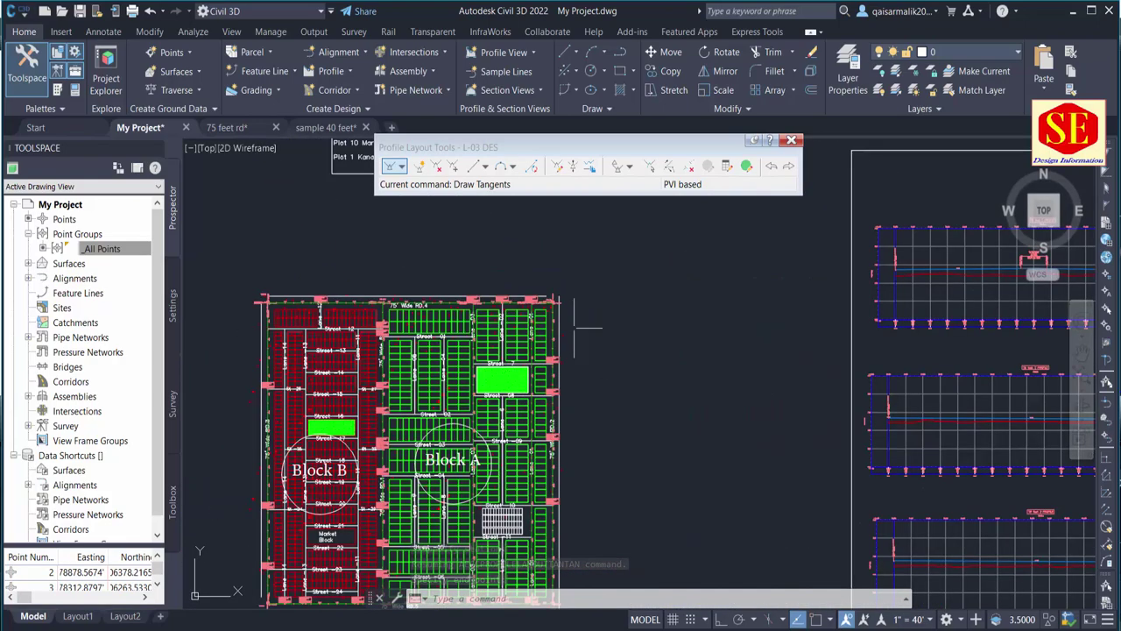
scroll(663, 390, "down", 3)
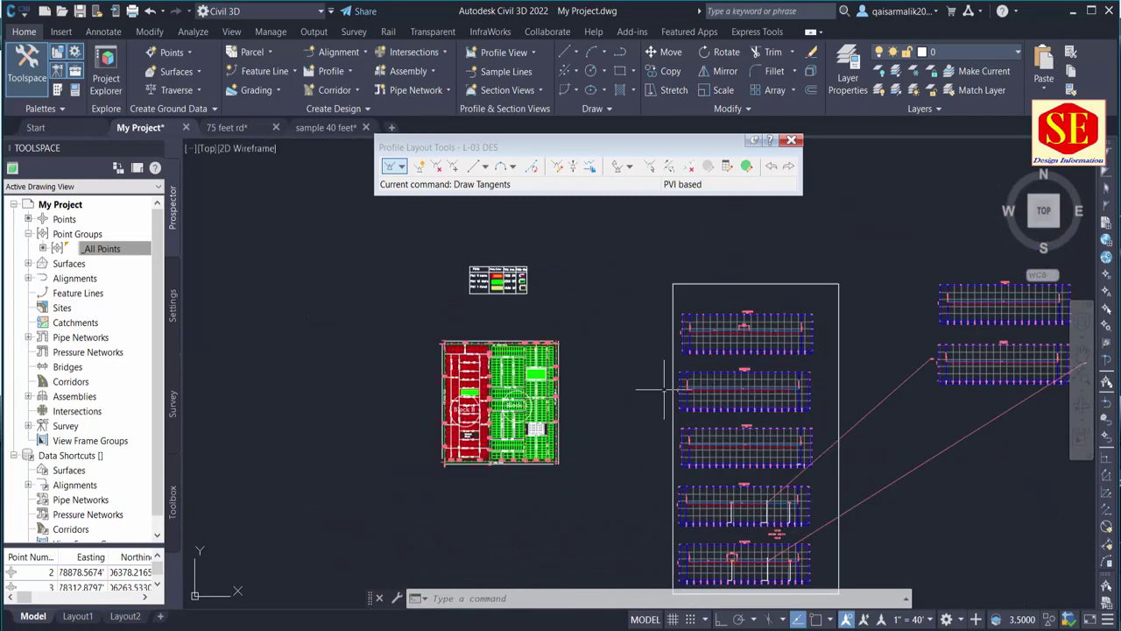
middle_click_drag(744, 438, 721, 377)
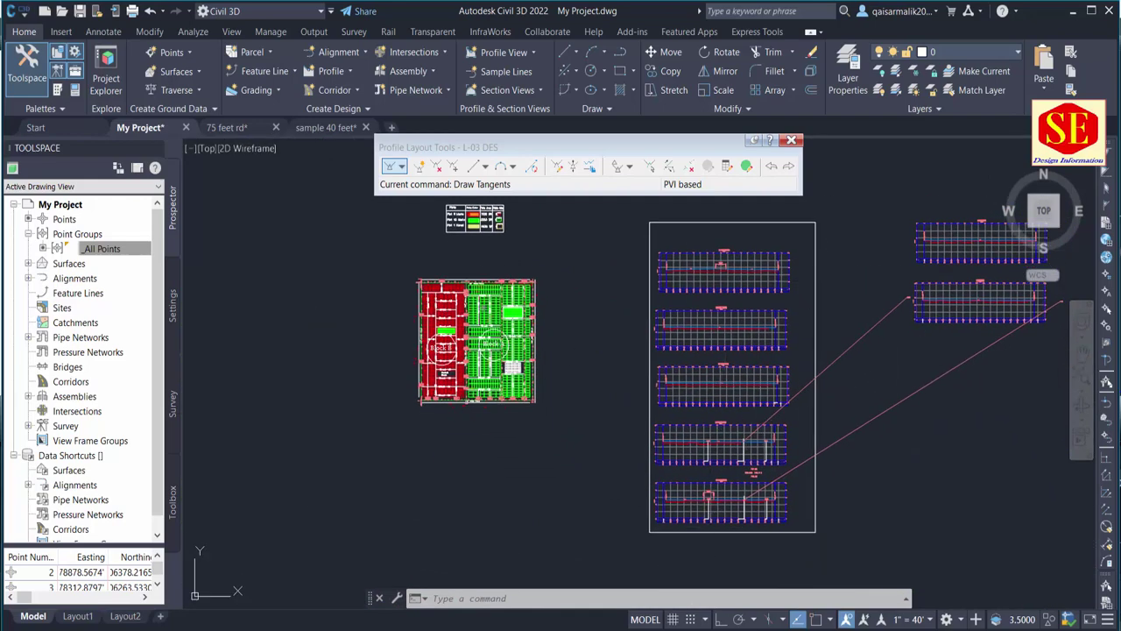
scroll(841, 265, "up", 4)
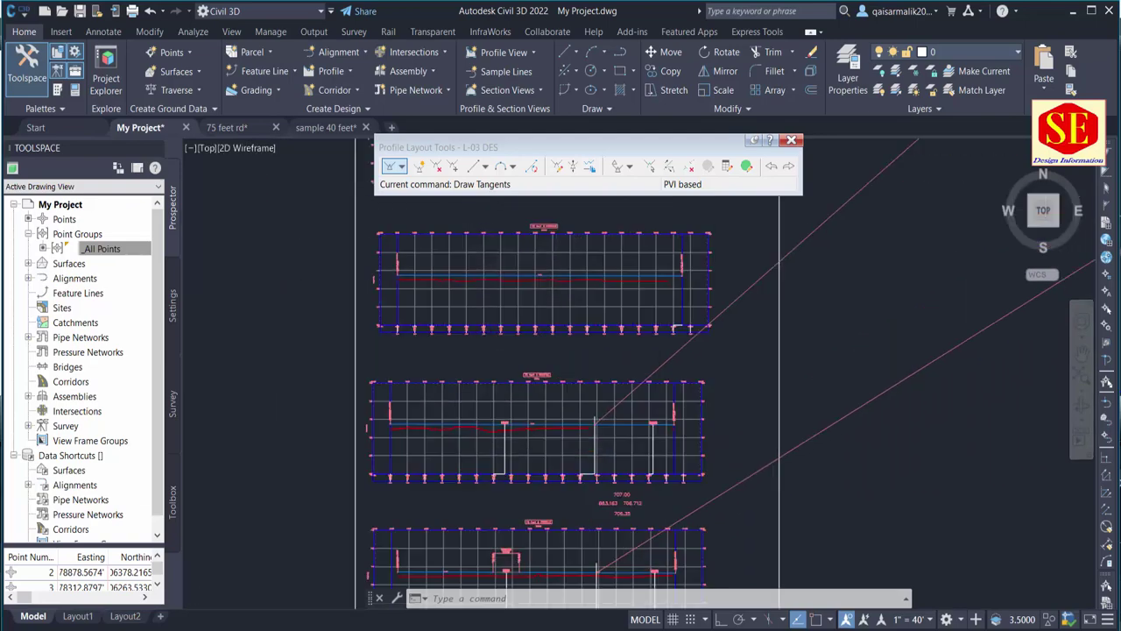
scroll(596, 438, "up", 4)
scroll(585, 385, "down", 5)
scroll(601, 477, "down", 2)
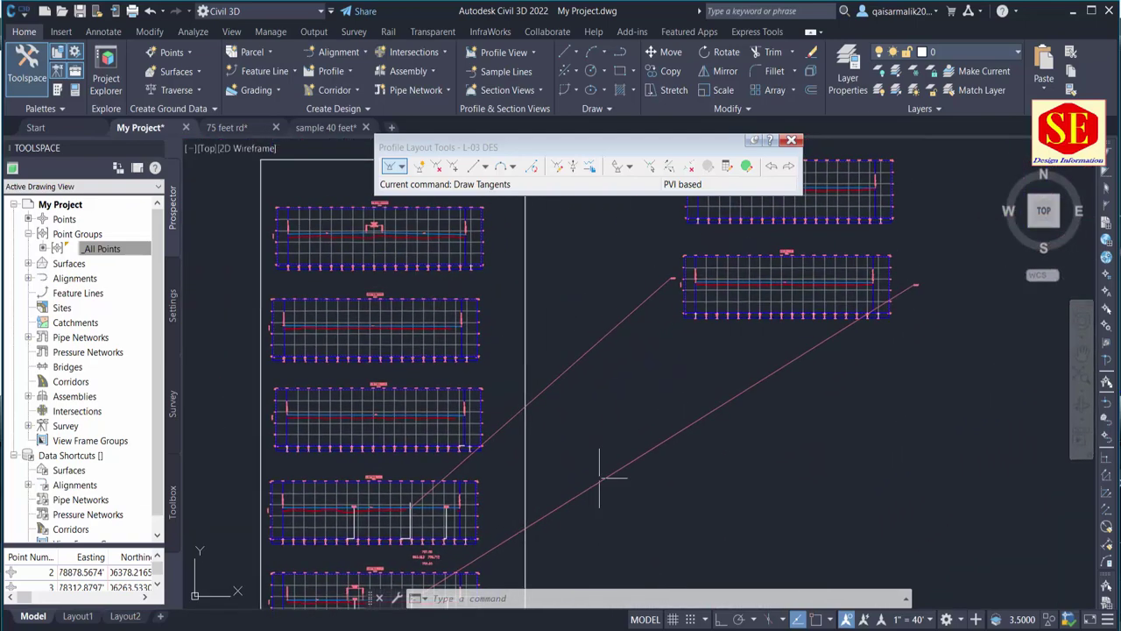
middle_click_drag(822, 206, 817, 278)
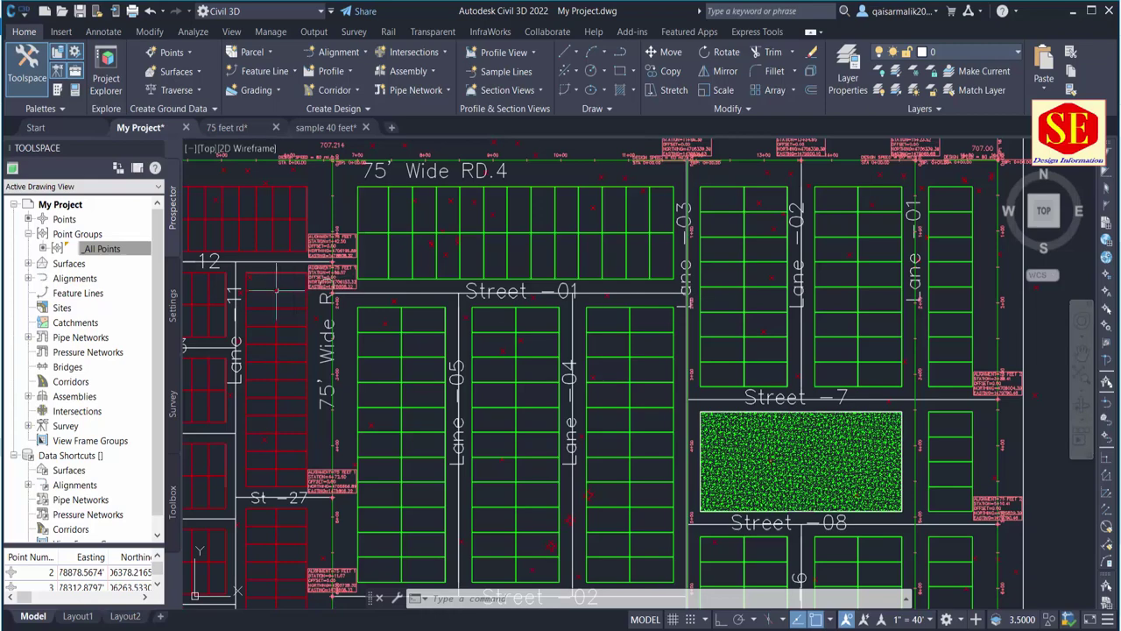
Pan along Street -01 in the plan until the Lane alignment is in view.
scroll(276, 289, "up", 5)
scroll(346, 408, "down", 5)
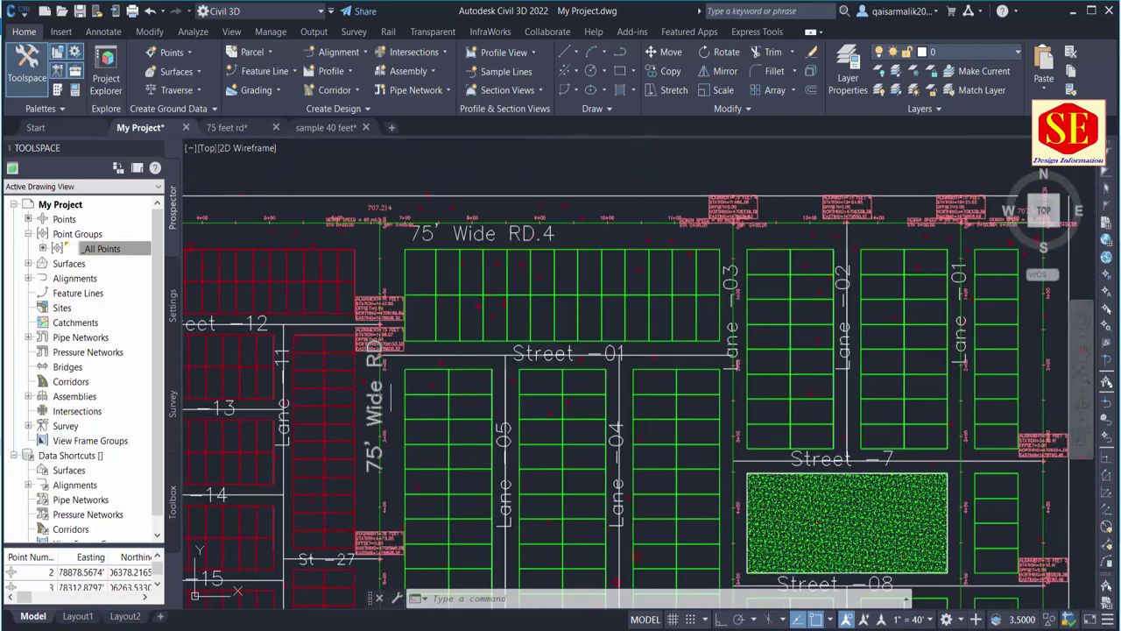
scroll(383, 358, "up", 5)
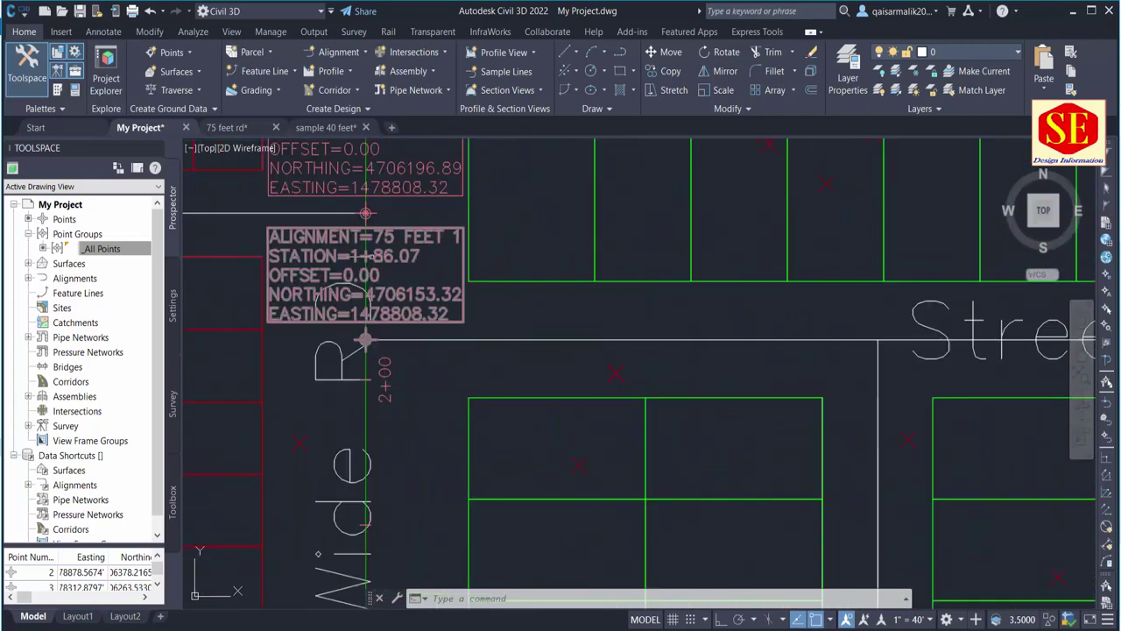
scroll(361, 265, "down", 2)
middle_click_drag(618, 328, 341, 326)
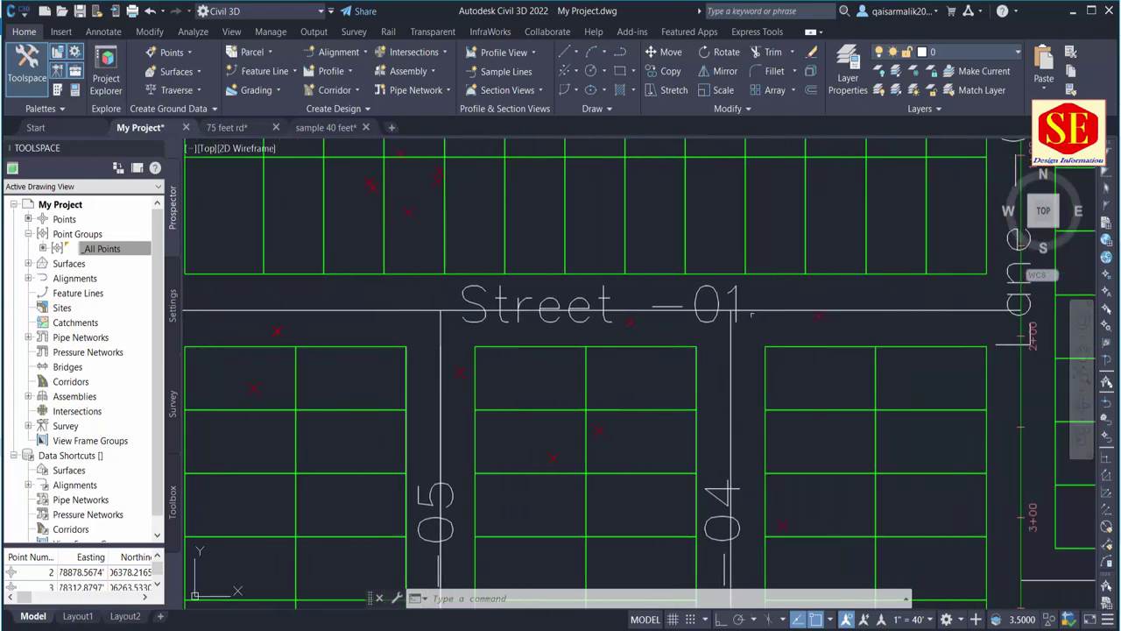
middle_click_drag(758, 317, 503, 317)
scroll(672, 277, "down", 2)
scroll(733, 281, "up", 2)
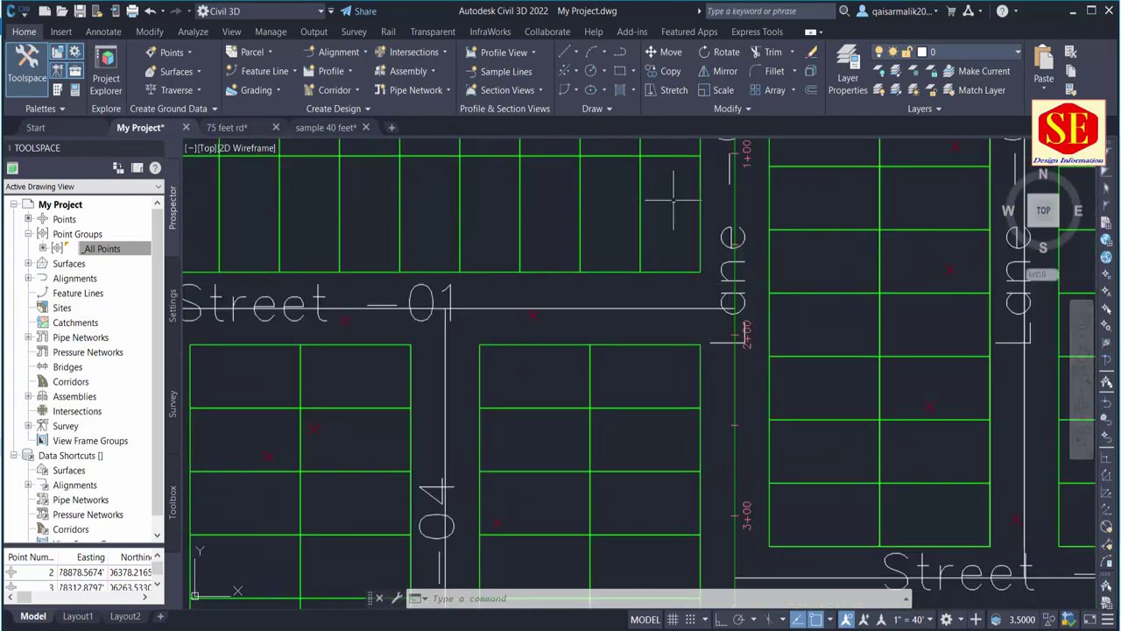
left_click(736, 199)
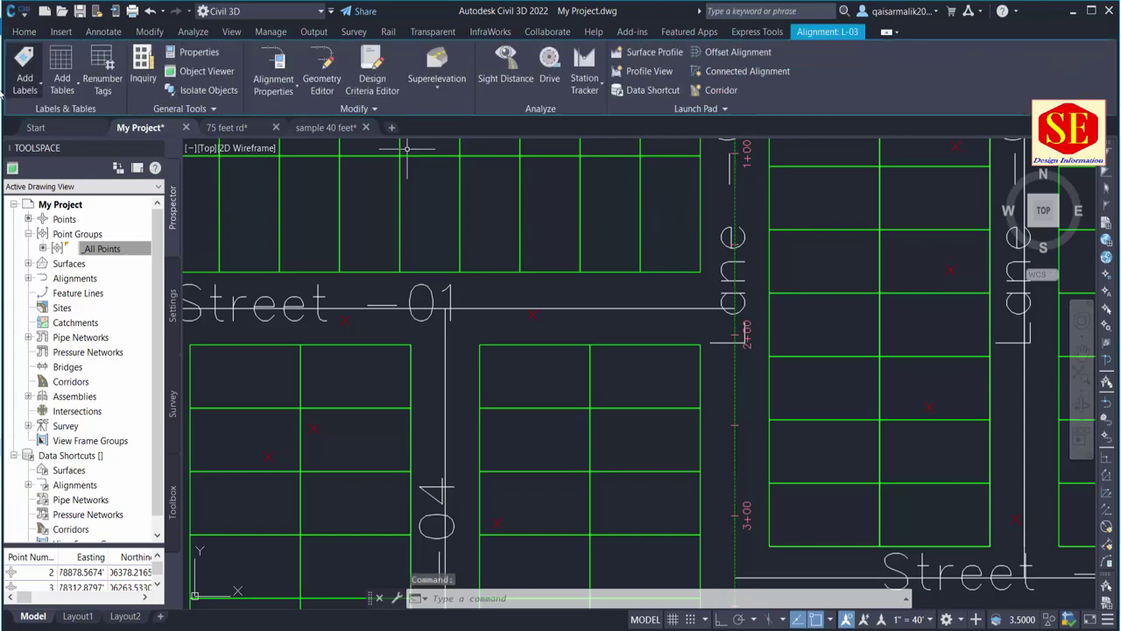
left_click(24, 84)
left_click(65, 176)
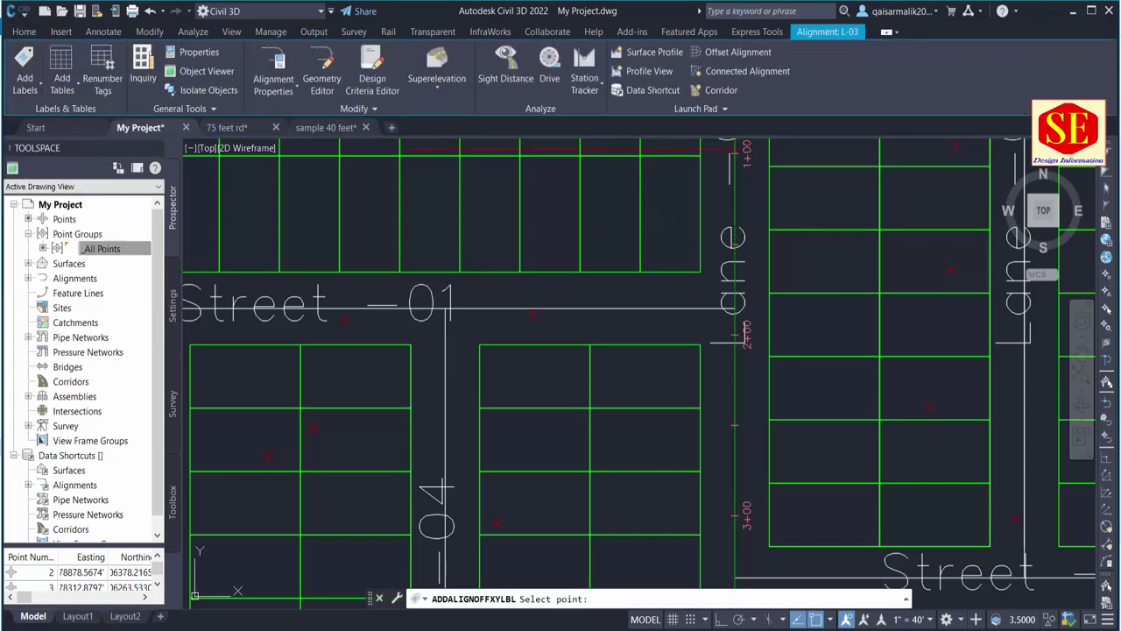
scroll(740, 307, "up", 2)
left_click(735, 301)
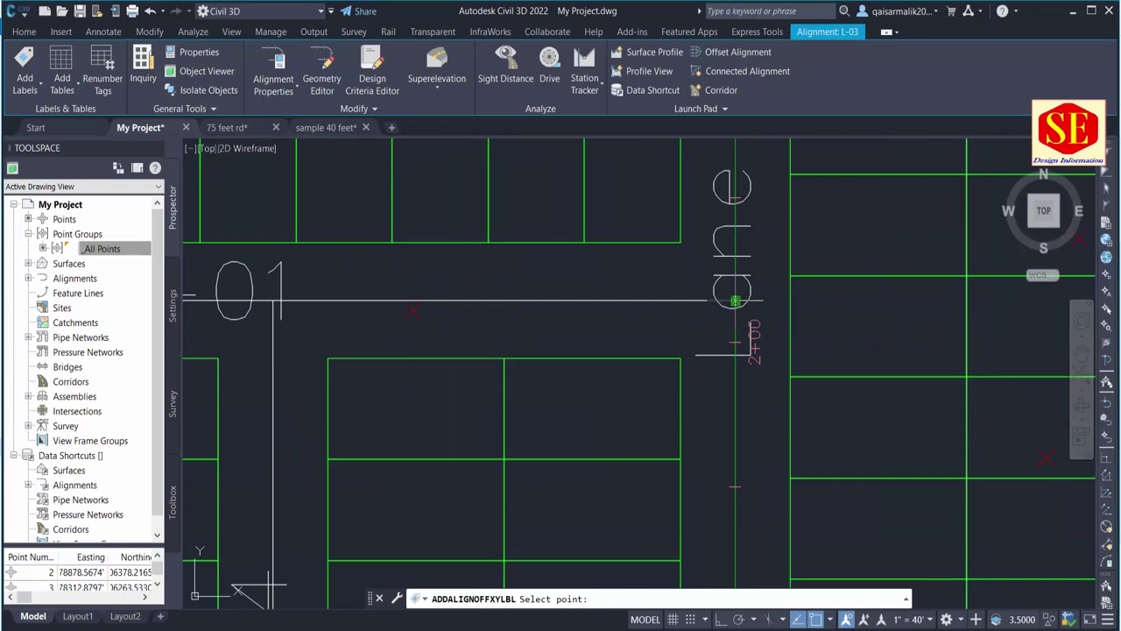
key("Return")
scroll(767, 307, "down", 4)
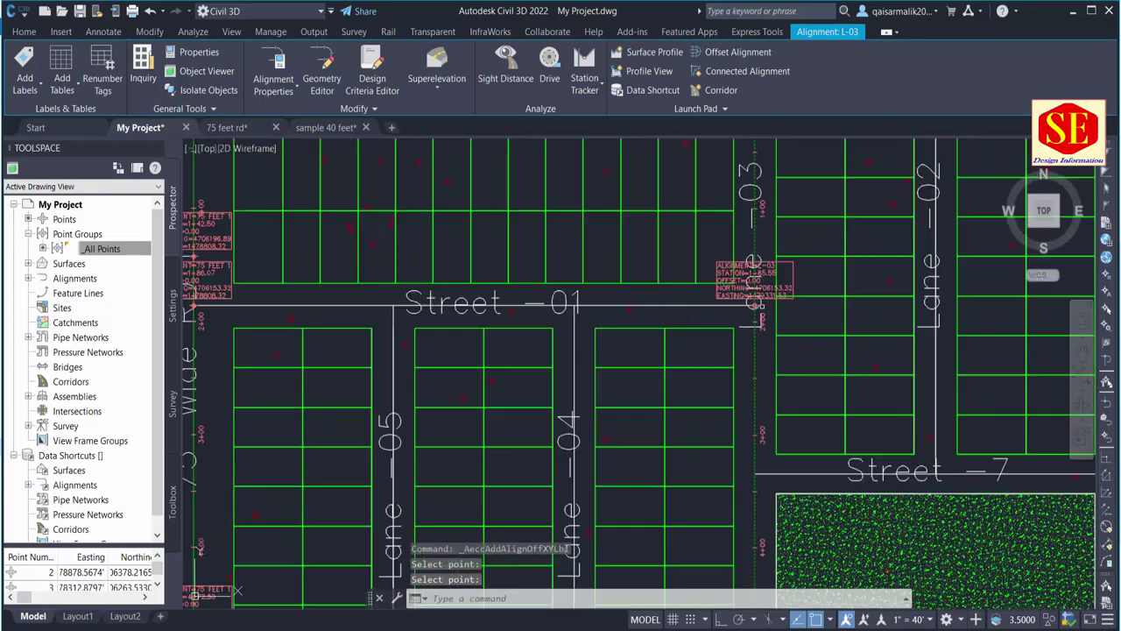
mouse_move(299, 294)
middle_mouse_down()
mouse_move(570, 293)
mouse_move(363, 313)
middle_mouse_up()
scroll(570, 293, "up", 2)
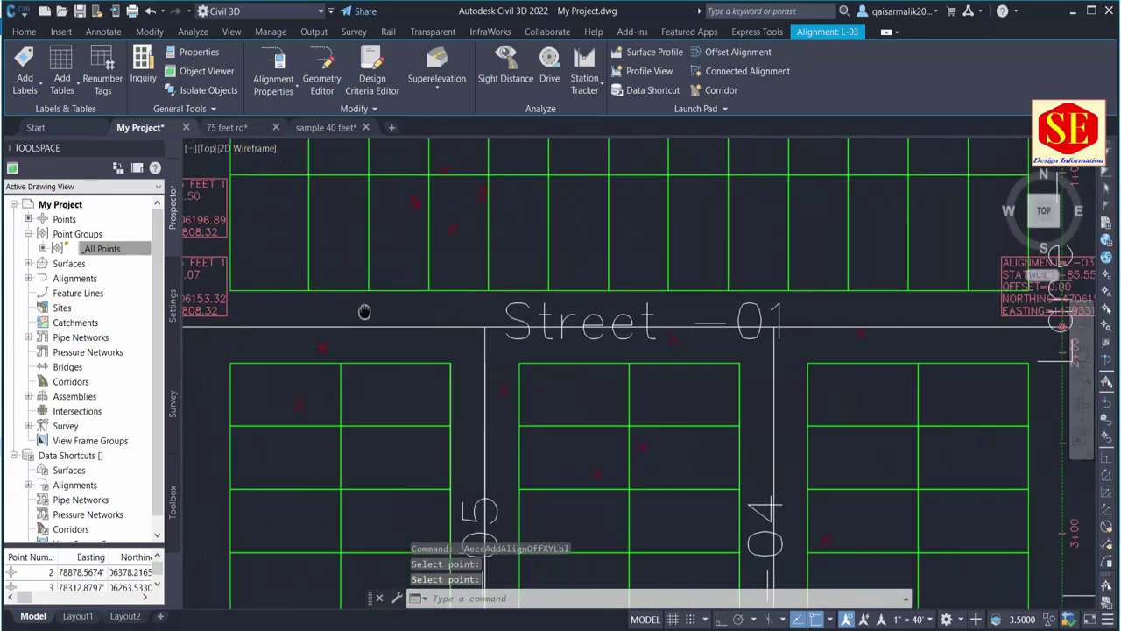
mouse_move(822, 323)
middle_mouse_down()
mouse_move(526, 315)
mouse_move(736, 311)
mouse_move(806, 342)
middle_mouse_up()
scroll(526, 315, "down", 2)
scroll(438, 263, "down", 2)
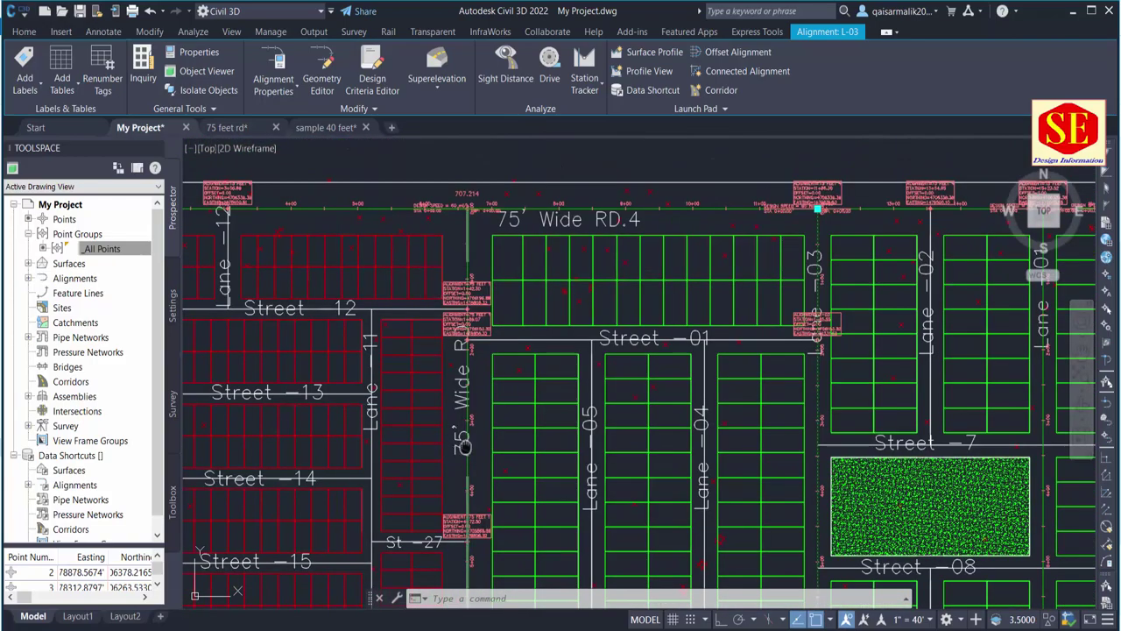
middle_click_drag(465, 445, 465, 323)
mouse_move(471, 416)
middle_mouse_down()
mouse_move(477, 280)
mouse_move(455, 508)
middle_mouse_up()
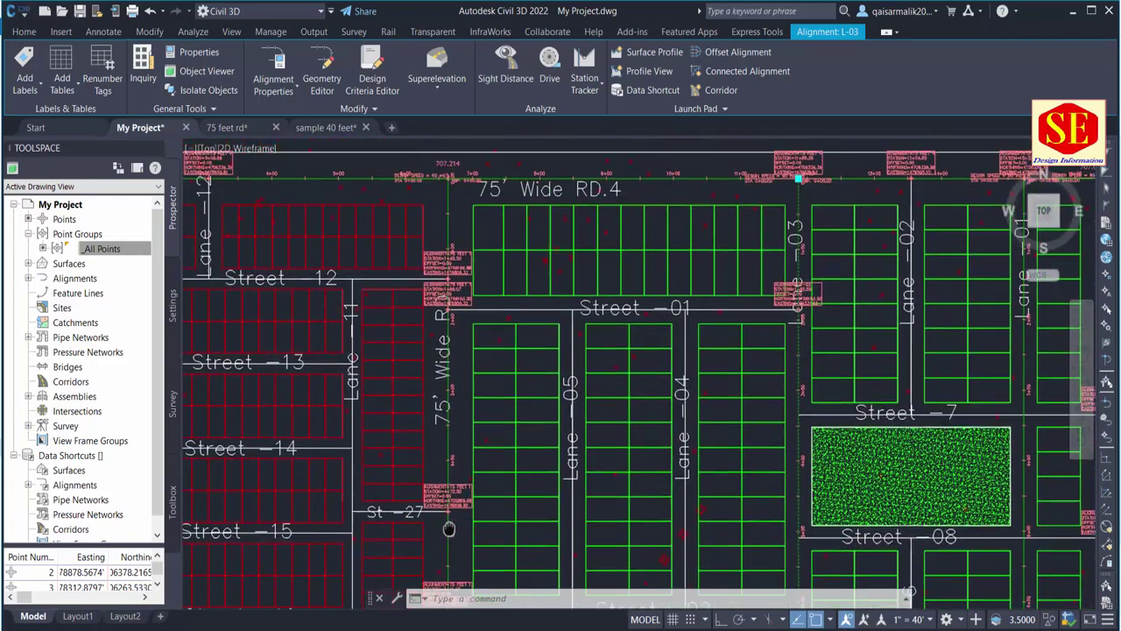
scroll(770, 508, "up", 3)
scroll(778, 271, "up", 3)
scroll(667, 217, "up", 2)
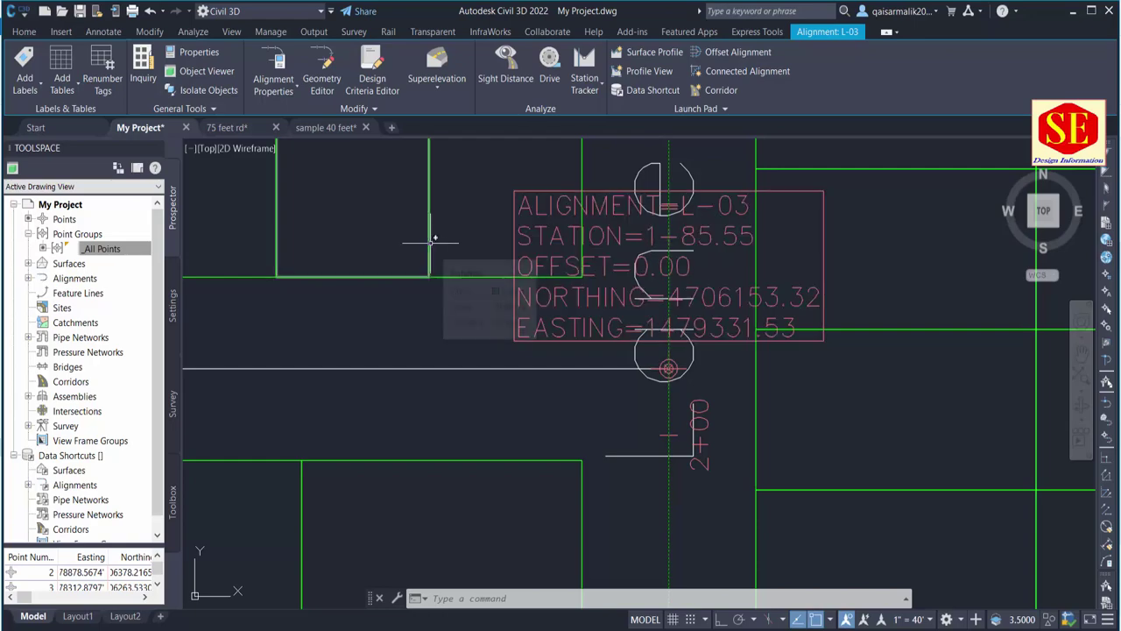
scroll(430, 243, "down", 5)
scroll(430, 243, "down", 4)
scroll(430, 243, "down", 2)
scroll(678, 318, "up", 2)
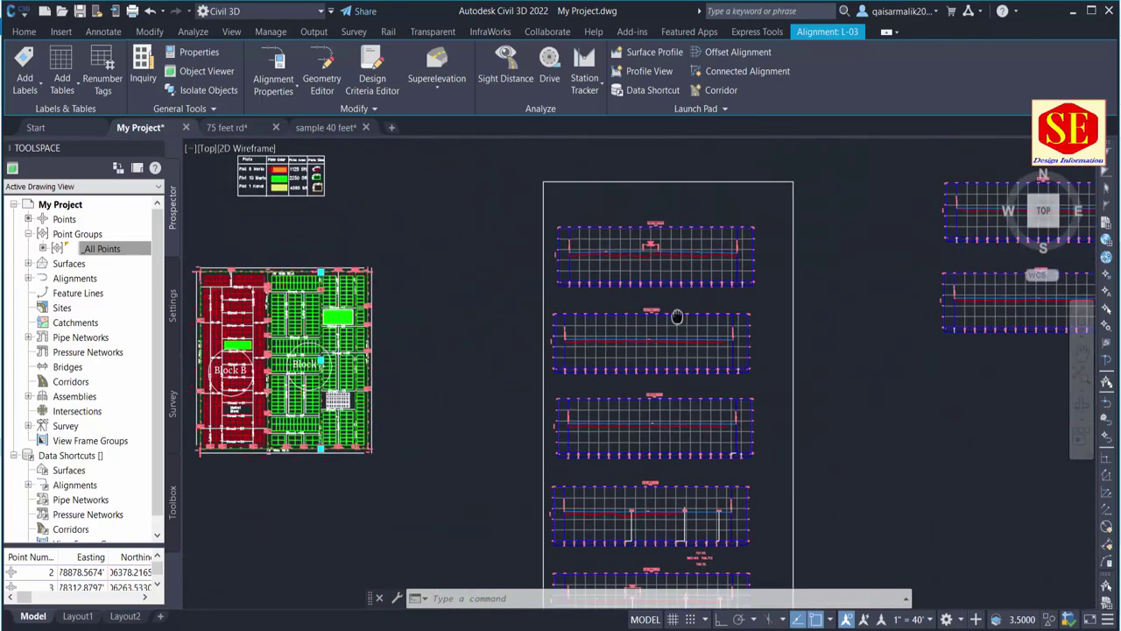
middle_click_drag(678, 318, 477, 366)
scroll(813, 333, "up", 5)
scroll(700, 237, "up", 2)
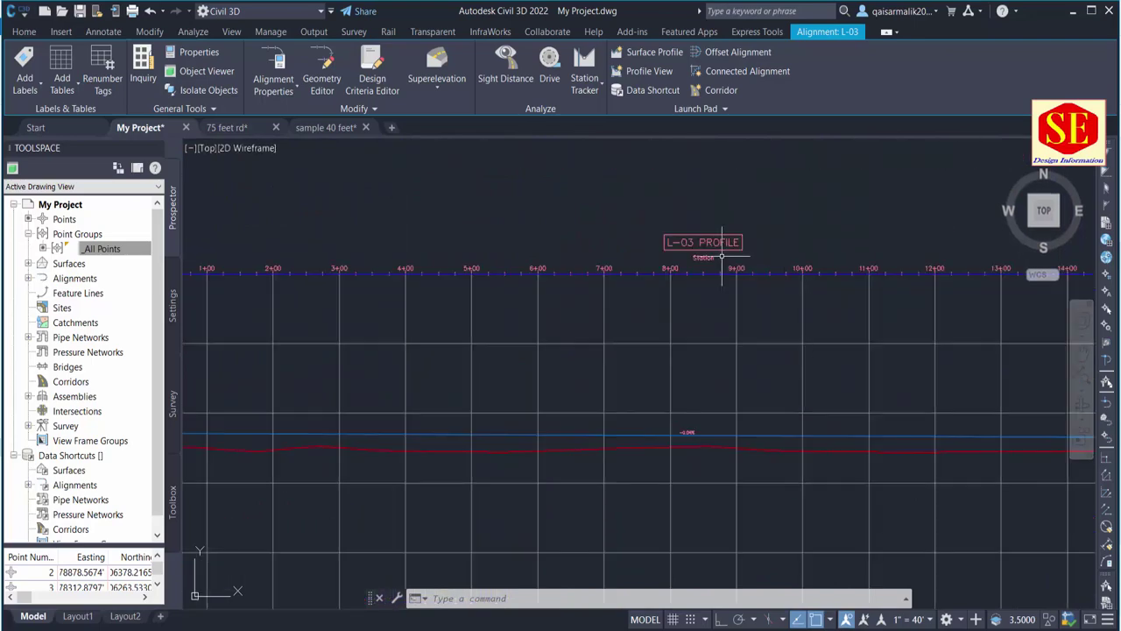
scroll(720, 259, "up", 2)
scroll(818, 278, "down", 3)
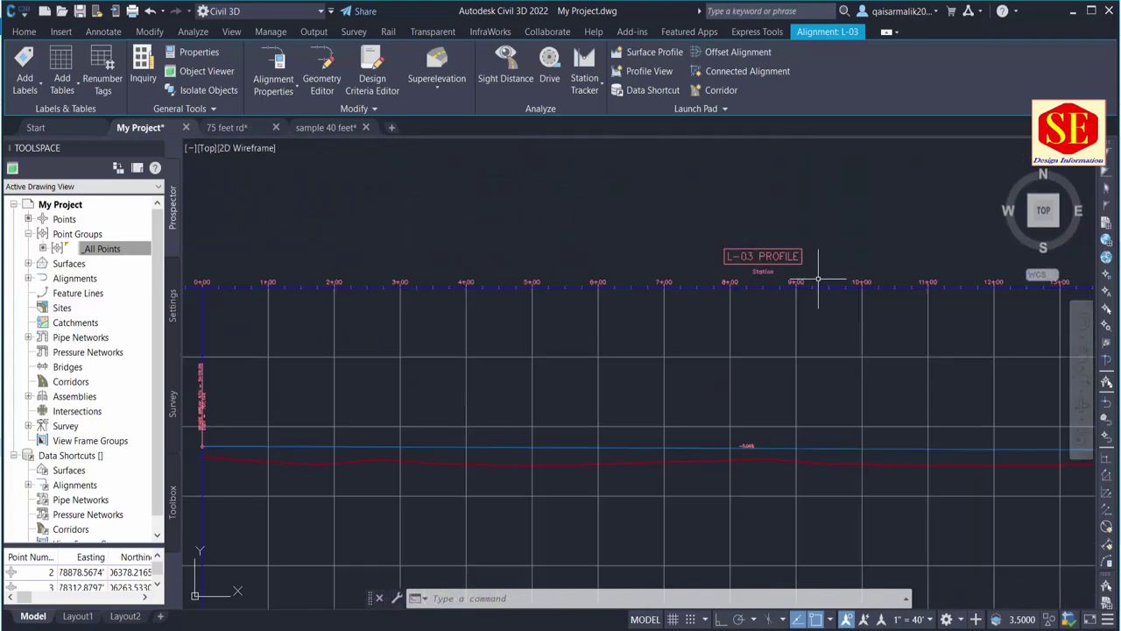
scroll(818, 278, "down", 2)
scroll(577, 346, "up", 1)
scroll(576, 346, "down", 3)
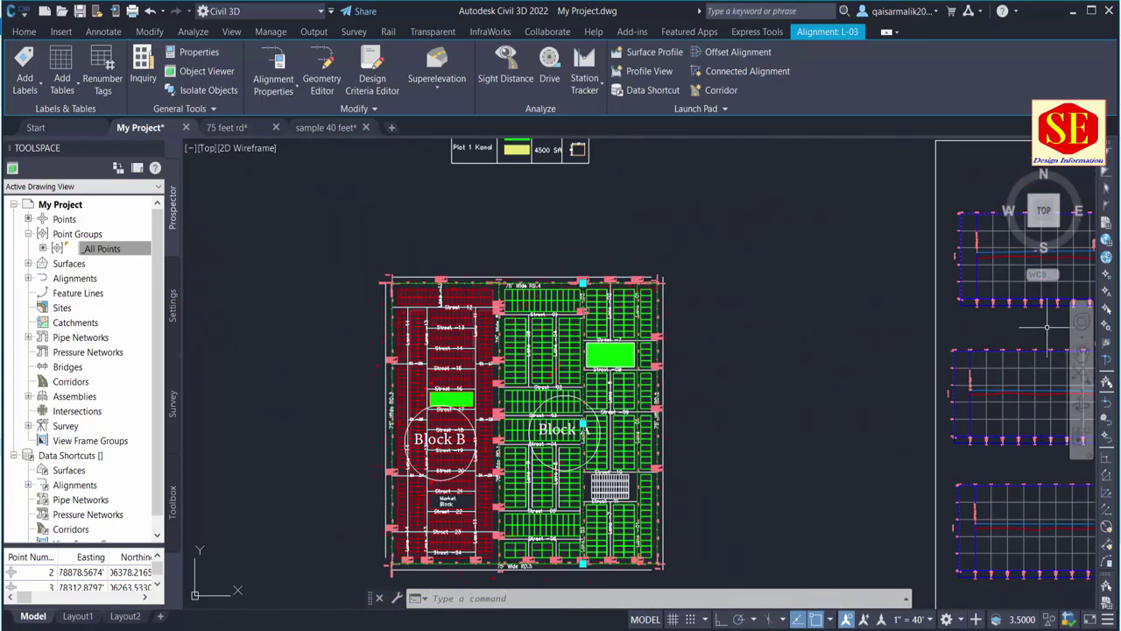
scroll(692, 355, "up", 3)
scroll(692, 355, "up", 2)
scroll(692, 354, "up", 1)
scroll(924, 320, "up", 2)
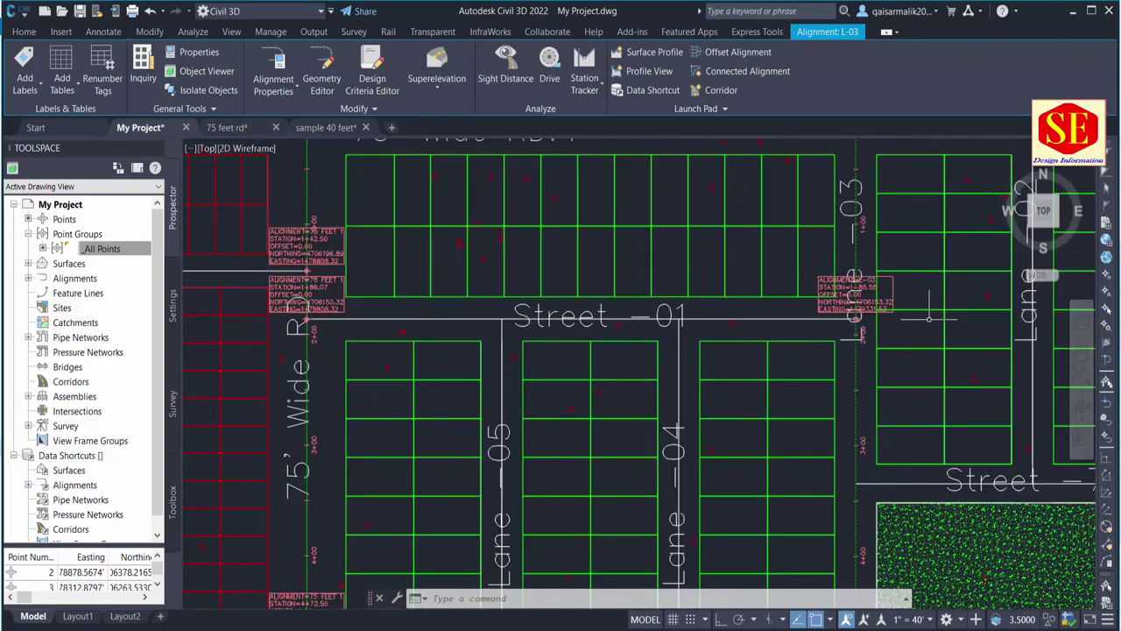
scroll(925, 320, "up", 2)
Move the L-03 station-offset label from Street -01 out beside the profile view sheets.
left_click(857, 251)
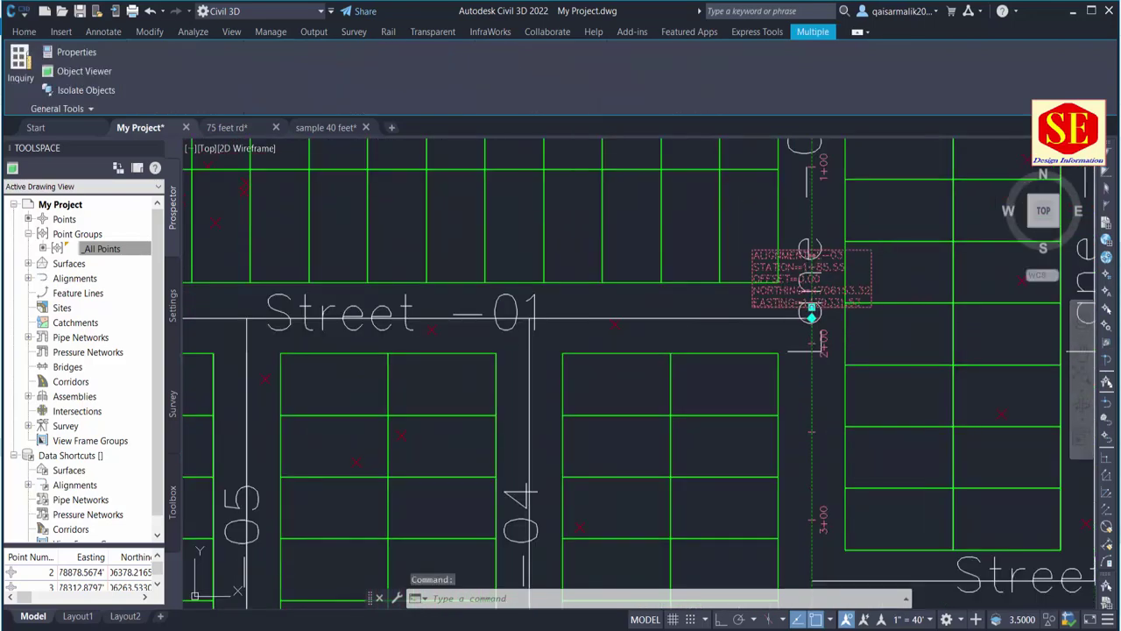
left_click(811, 311)
scroll(811, 311, "down", 5)
middle_click_drag(876, 296, 555, 357)
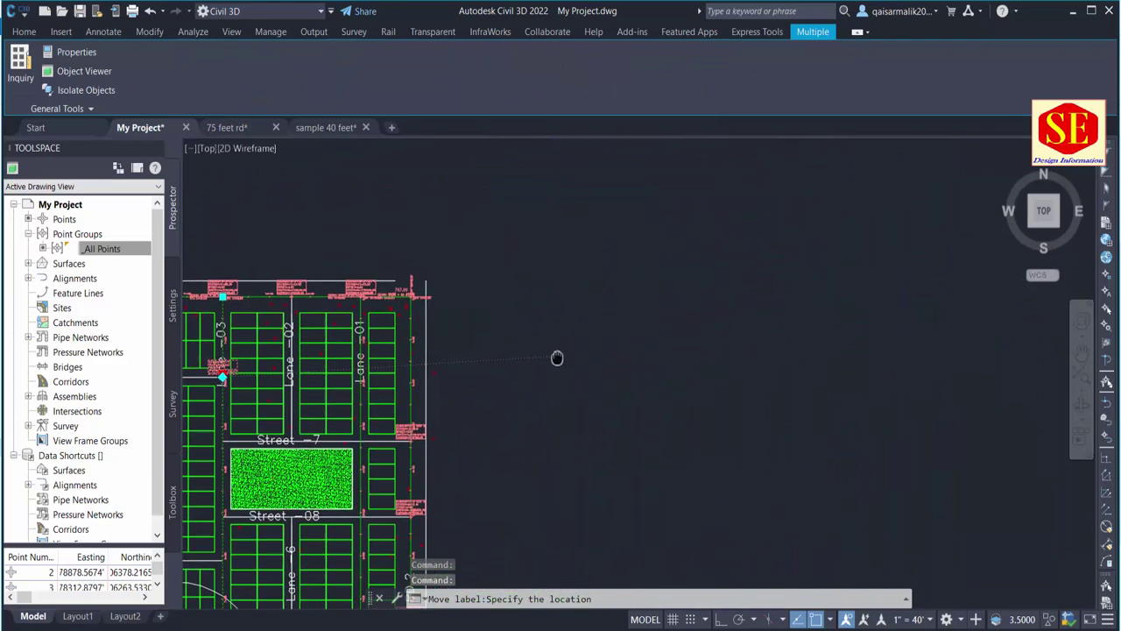
scroll(922, 334, "down", 3)
scroll(526, 333, "up", 3)
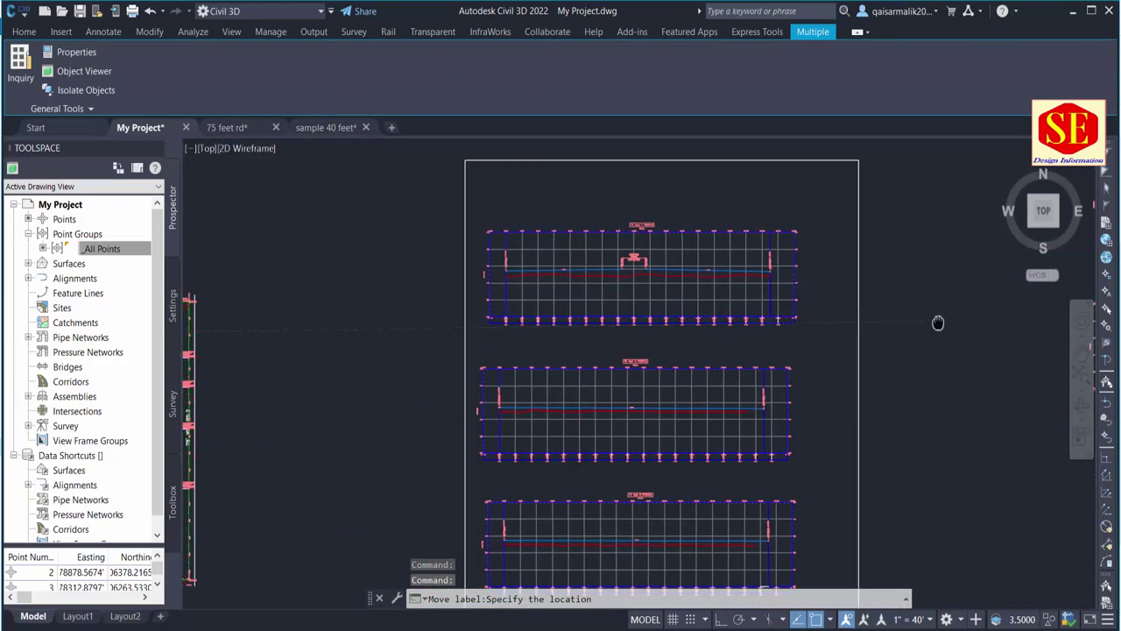
middle_click_drag(933, 321, 773, 324)
scroll(876, 336, "up", 5)
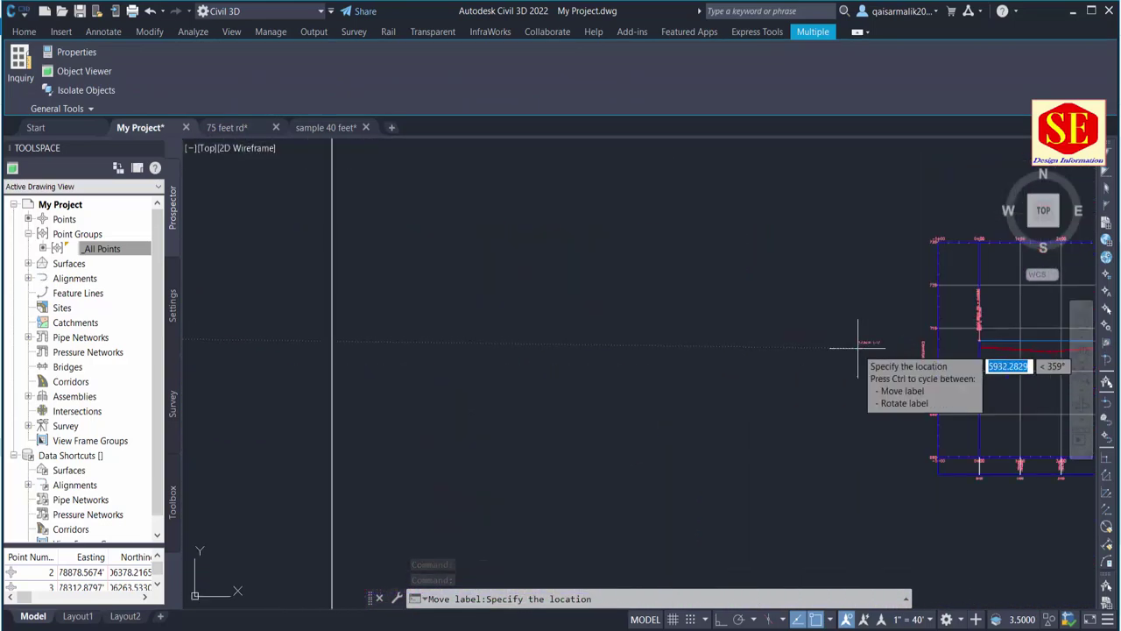
left_click(859, 348)
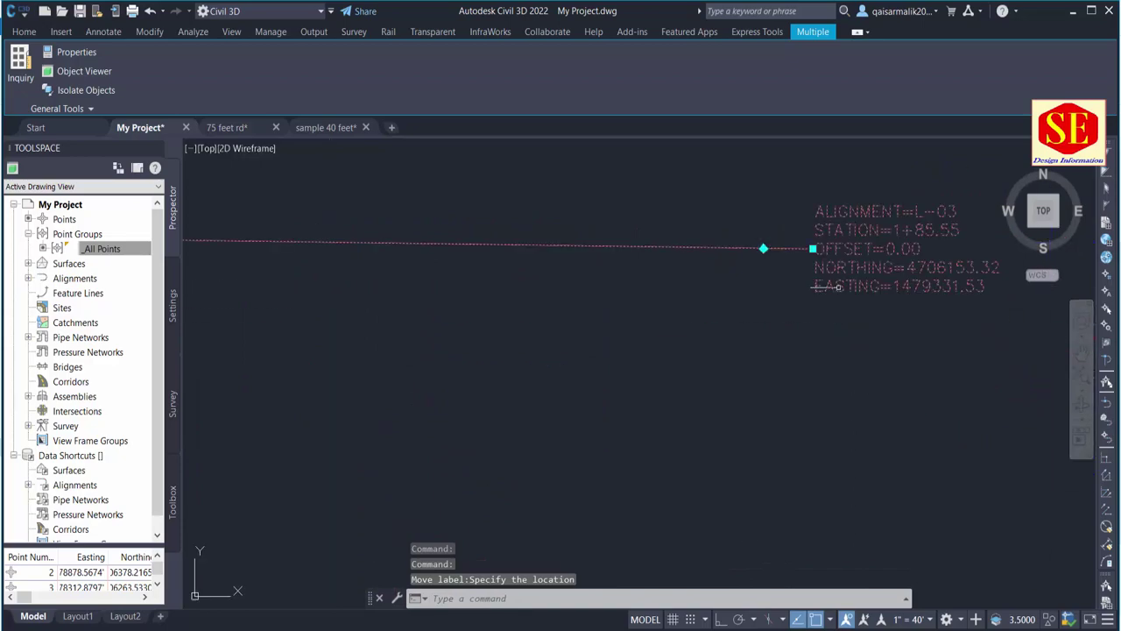
middle_click_drag(872, 349, 887, 265)
scroll(911, 307, "down", 3)
scroll(684, 309, "up", 3)
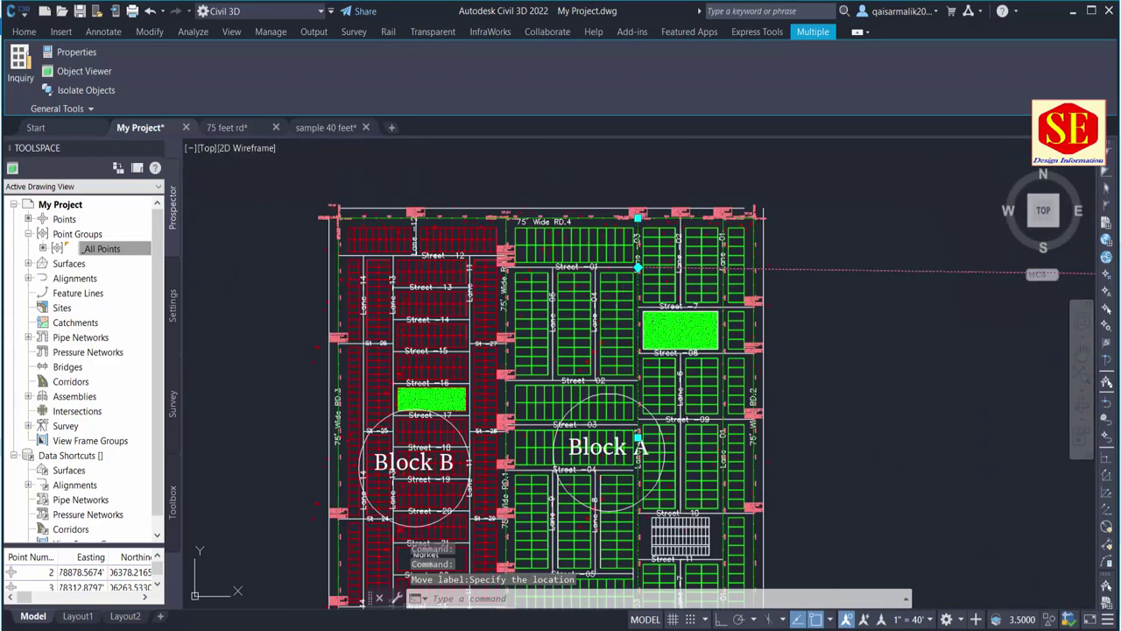
scroll(648, 263, "up", 2)
scroll(620, 239, "up", 2)
key("Escape")
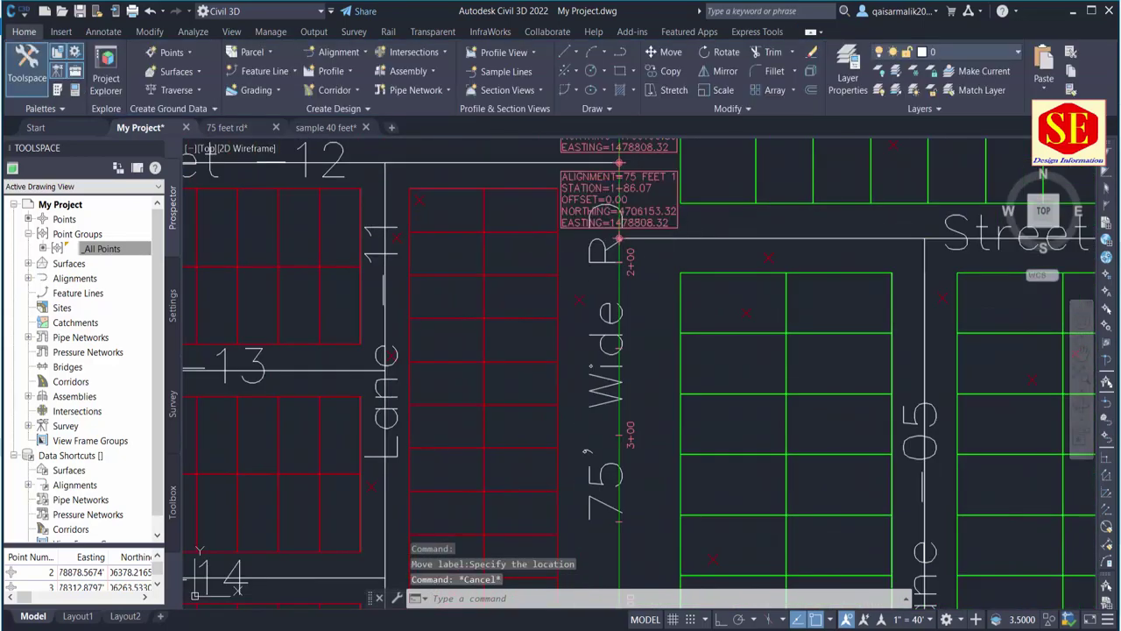
Move the 75 feet road station-offset label out over the profile view grids.
scroll(625, 221, "up", 3)
scroll(624, 220, "up", 2)
scroll(625, 303, "down", 3)
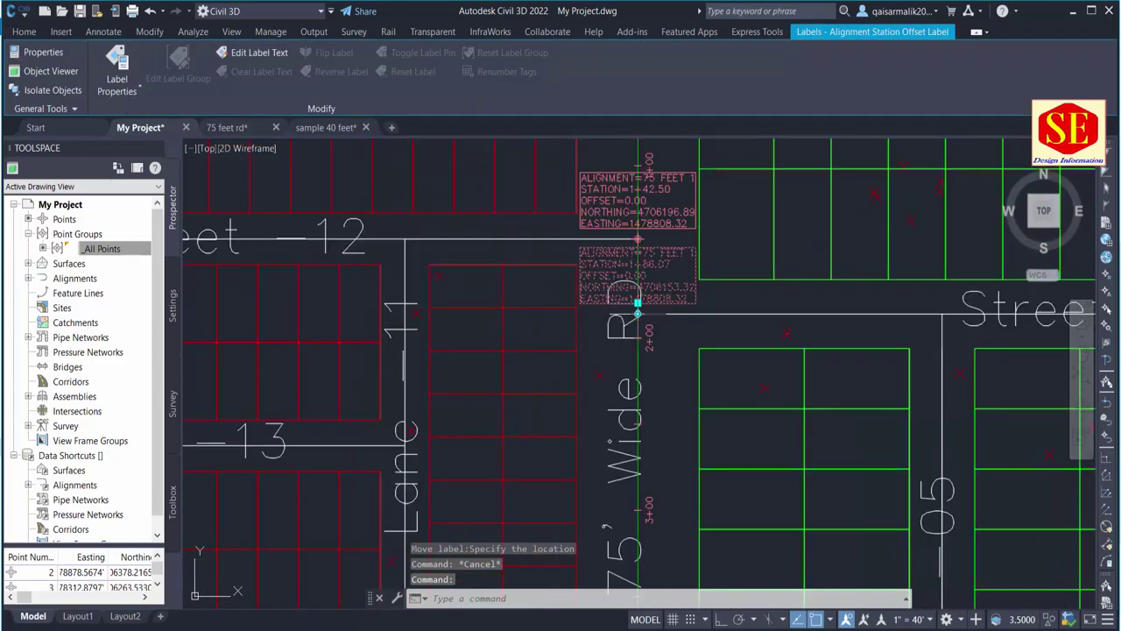
left_click(638, 303)
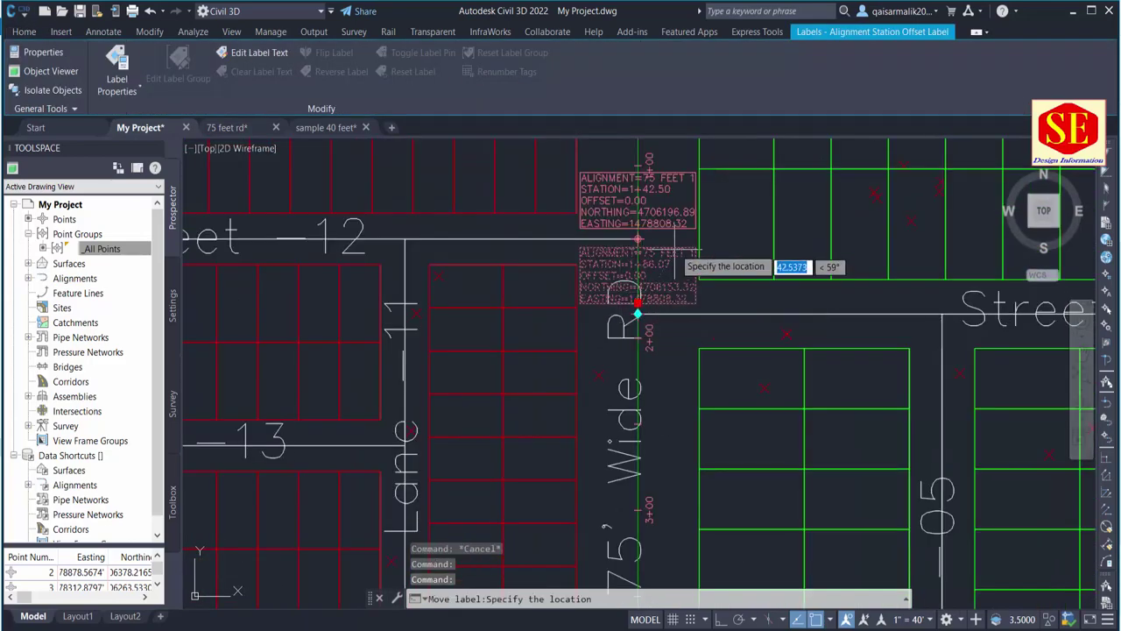
scroll(682, 248, "down", 3)
scroll(867, 372, "down", 3)
middle_click_drag(867, 372, 565, 246)
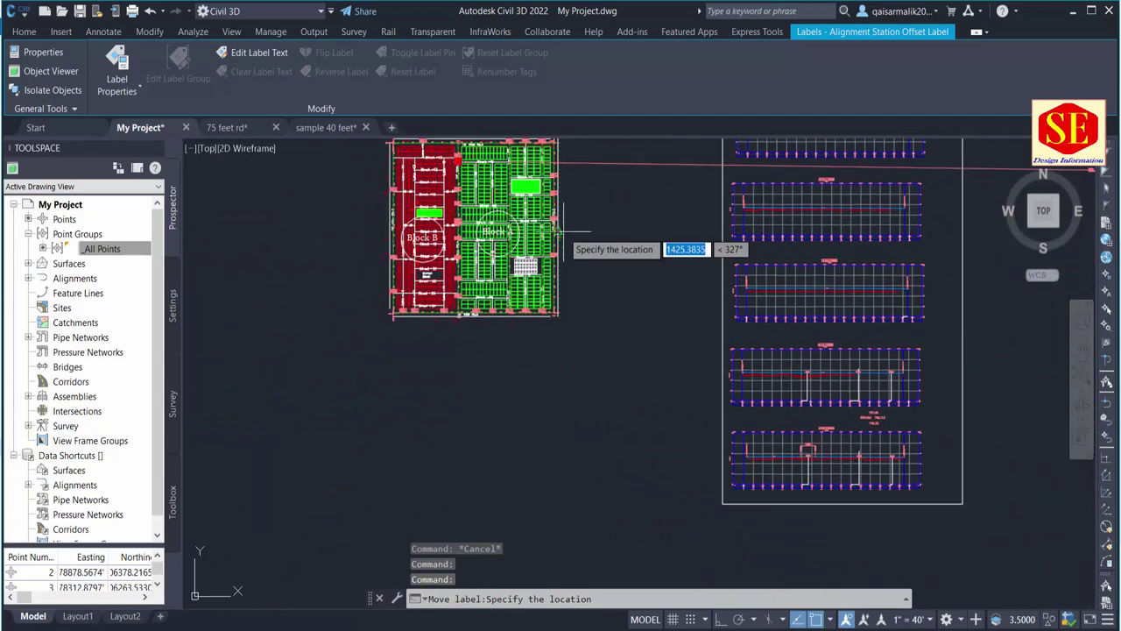
middle_click_drag(728, 162, 687, 308)
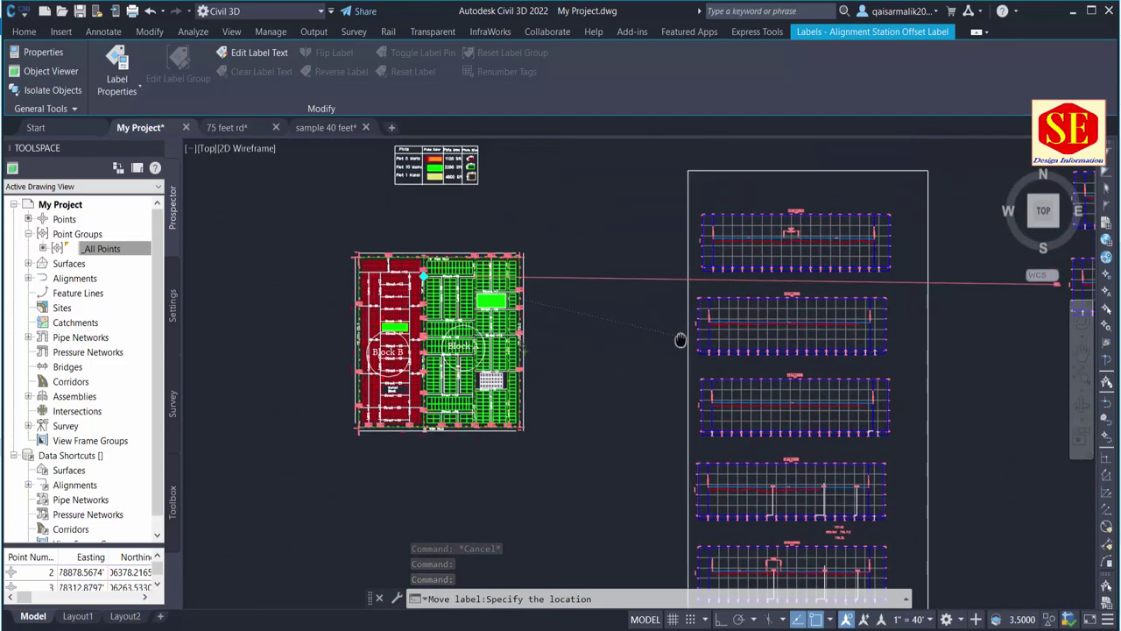
scroll(679, 308, "up", 4)
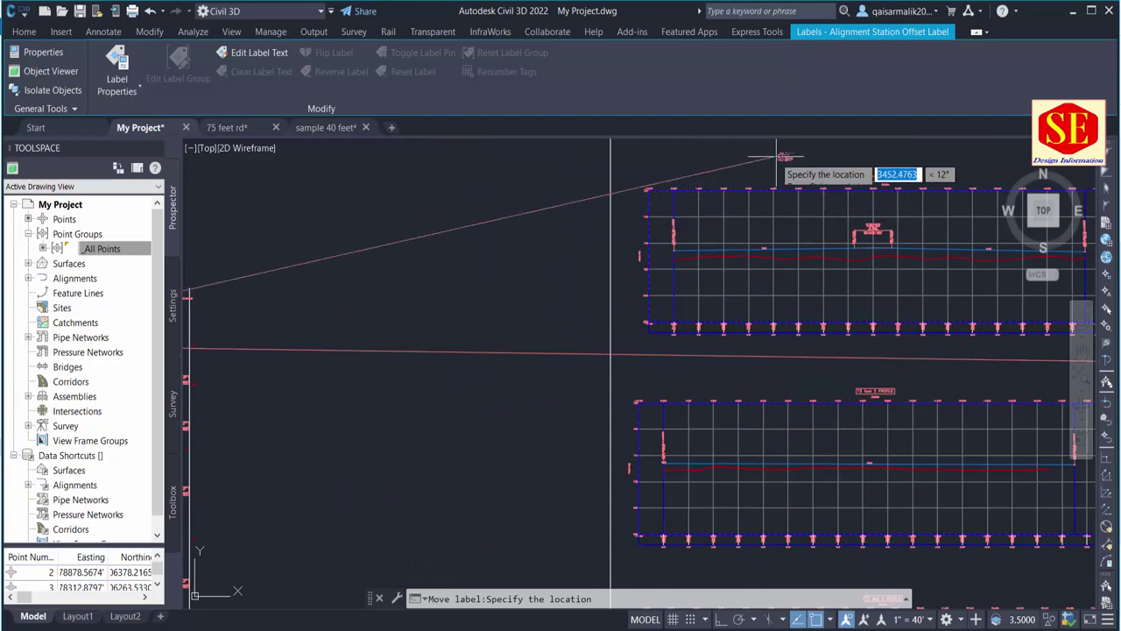
scroll(663, 316, "down", 4)
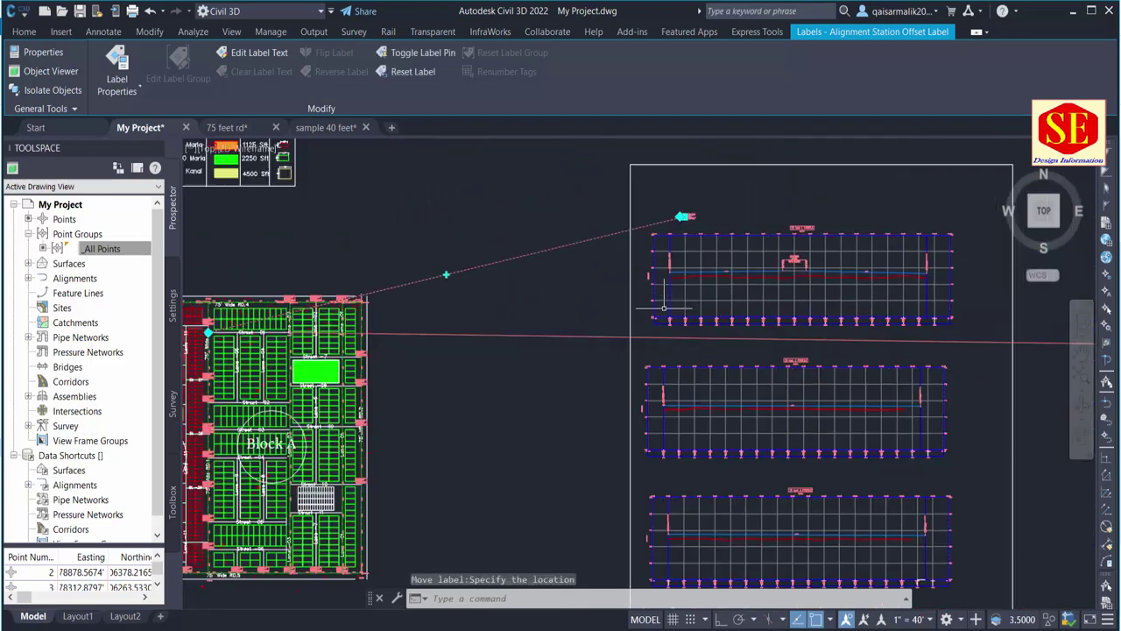
middle_click_drag(875, 303, 814, 311)
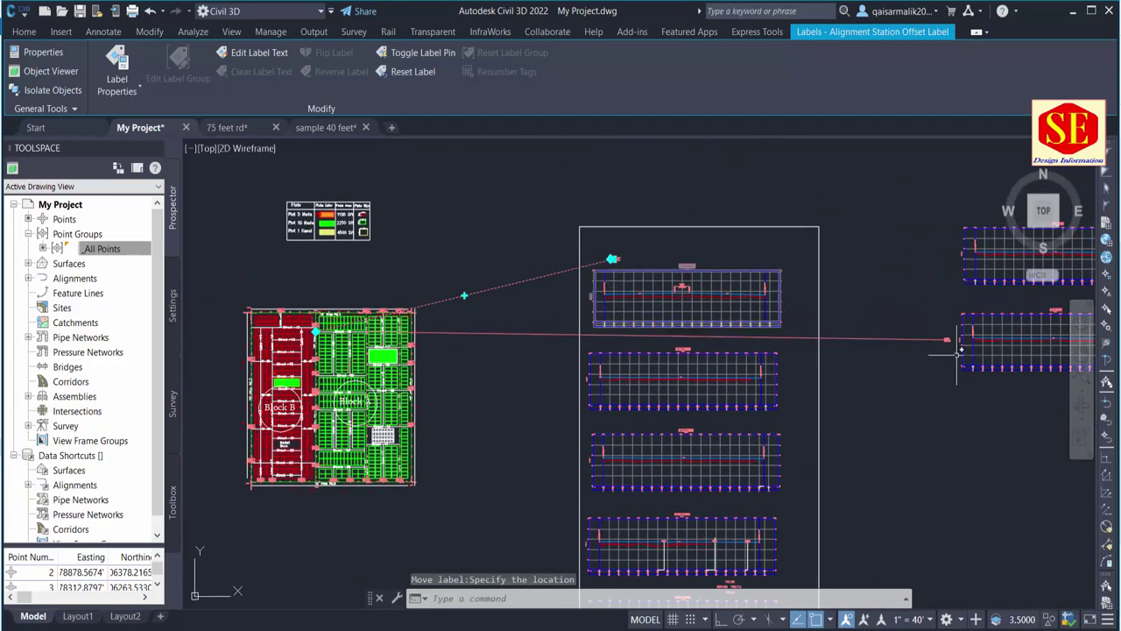
scroll(324, 311, "up", 5)
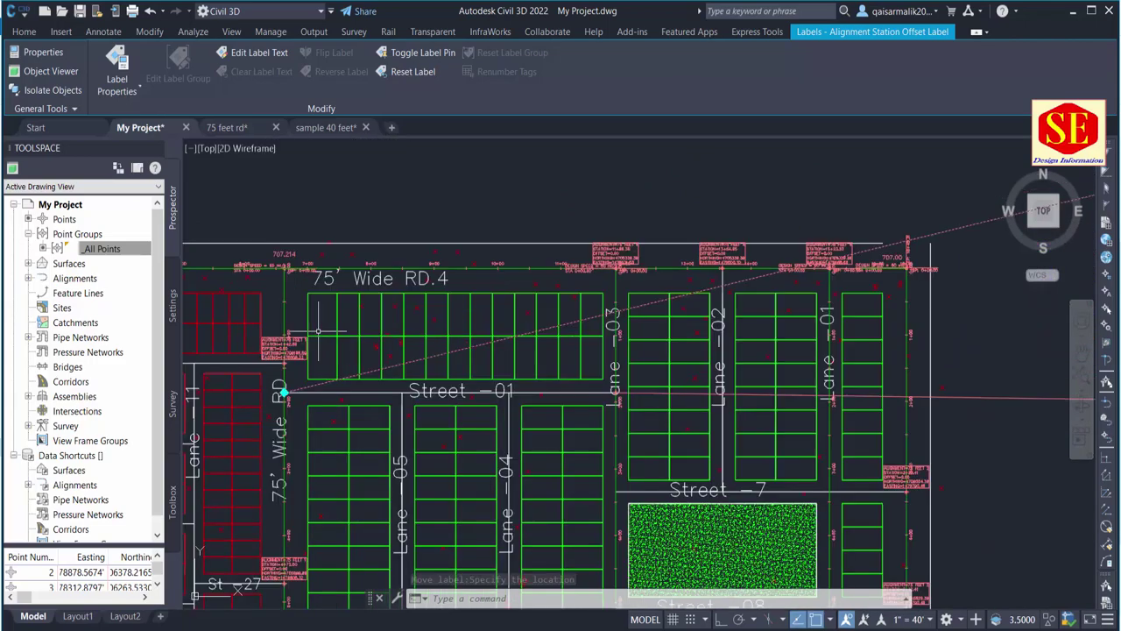
scroll(519, 304, "down", 5)
mouse_move(826, 296)
middle_mouse_down()
mouse_move(629, 375)
mouse_move(823, 298)
mouse_move(788, 401)
mouse_move(788, 438)
middle_mouse_up()
scroll(788, 306, "up", 5)
key("Escape")
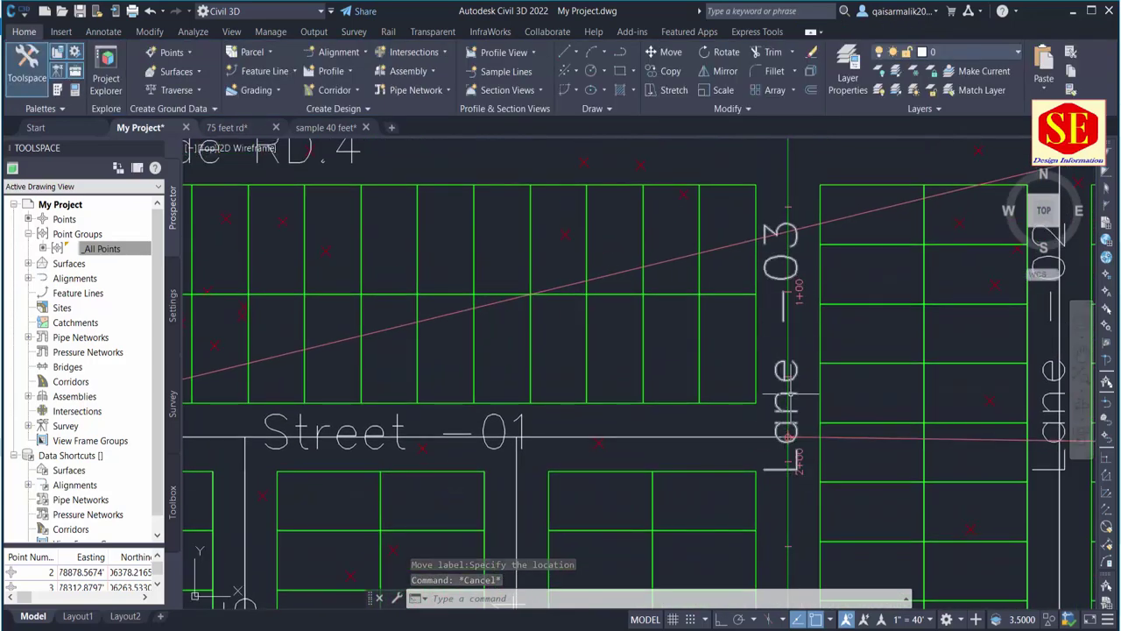
scroll(788, 403, "down", 3)
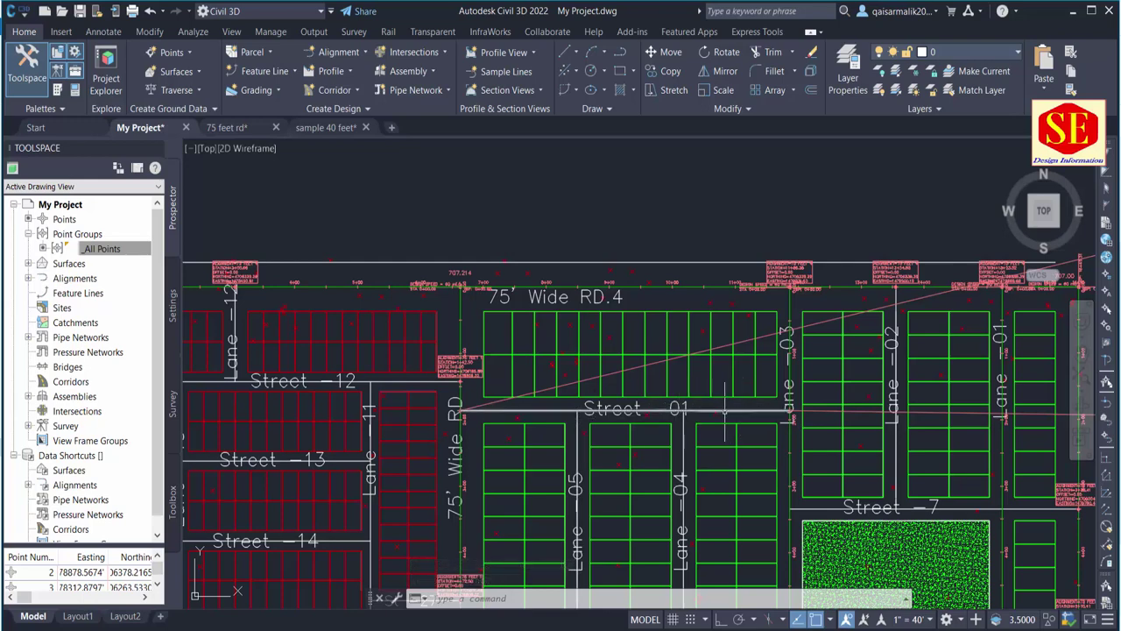
Create centerline alignment ST -01 from the Street -01 line, Proposed style with All Labels.
left_click(364, 53)
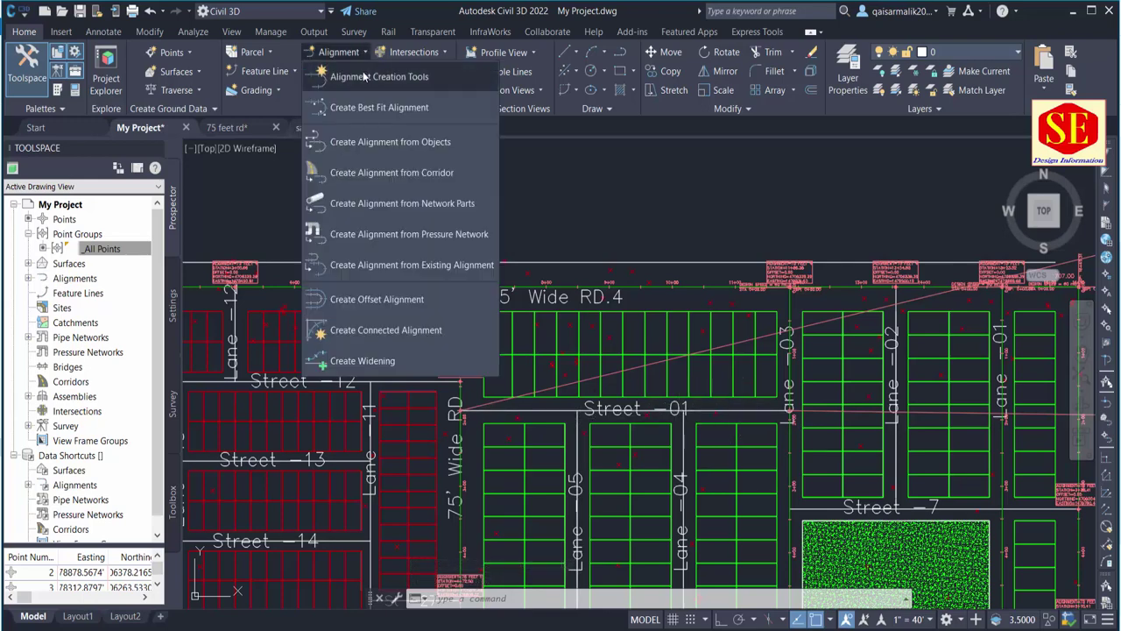
left_click(363, 142)
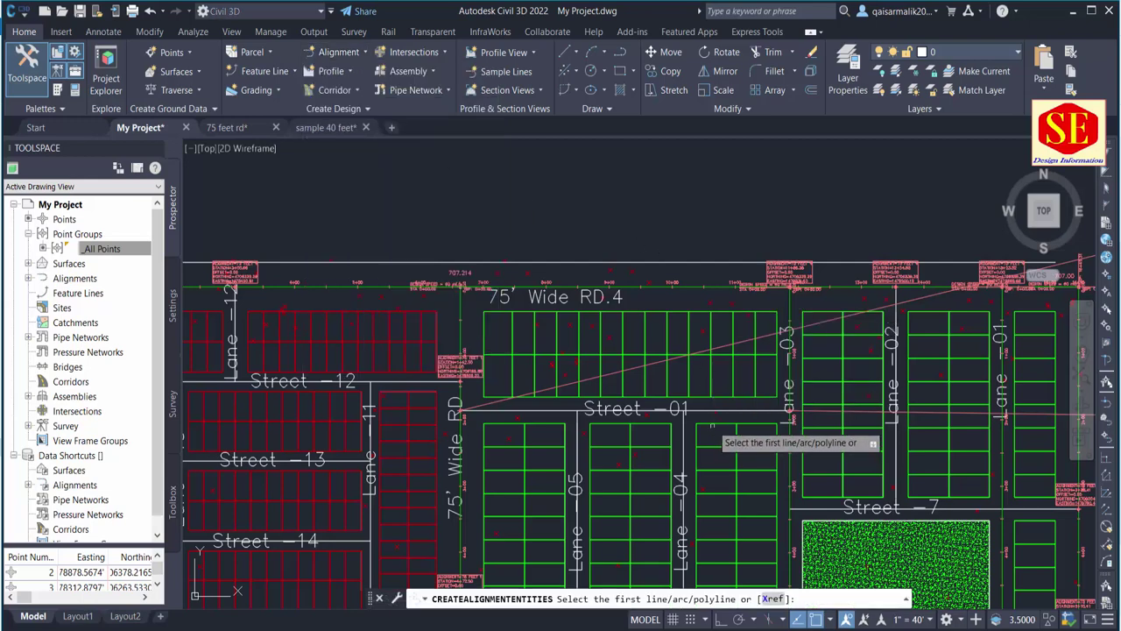
left_click(701, 410)
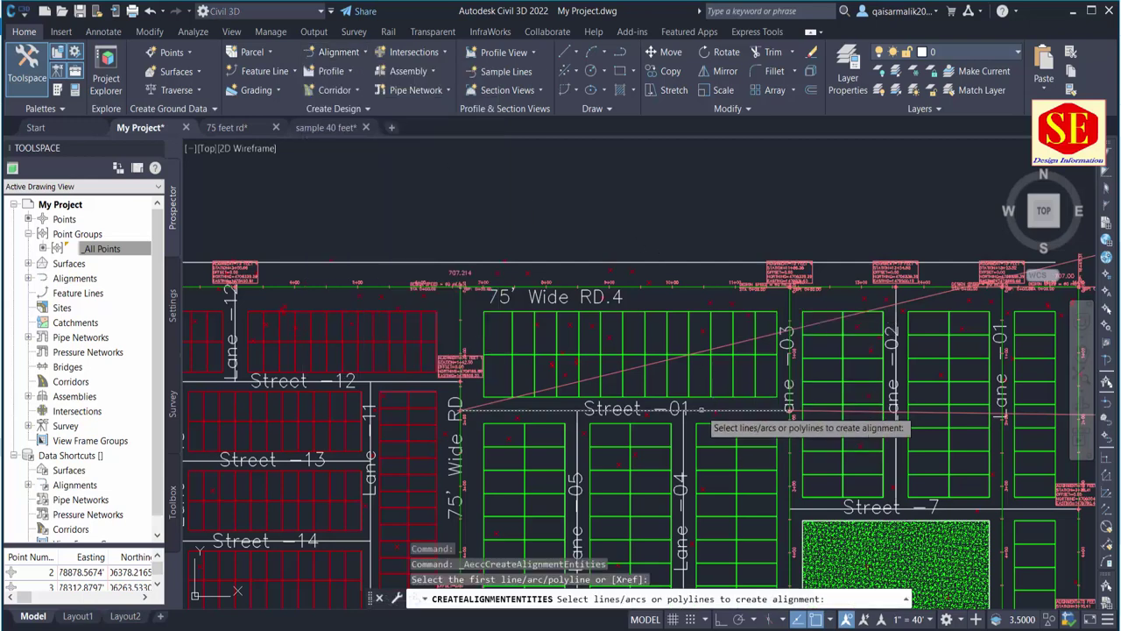
key("Return")
right_click(706, 426)
left_click(723, 427)
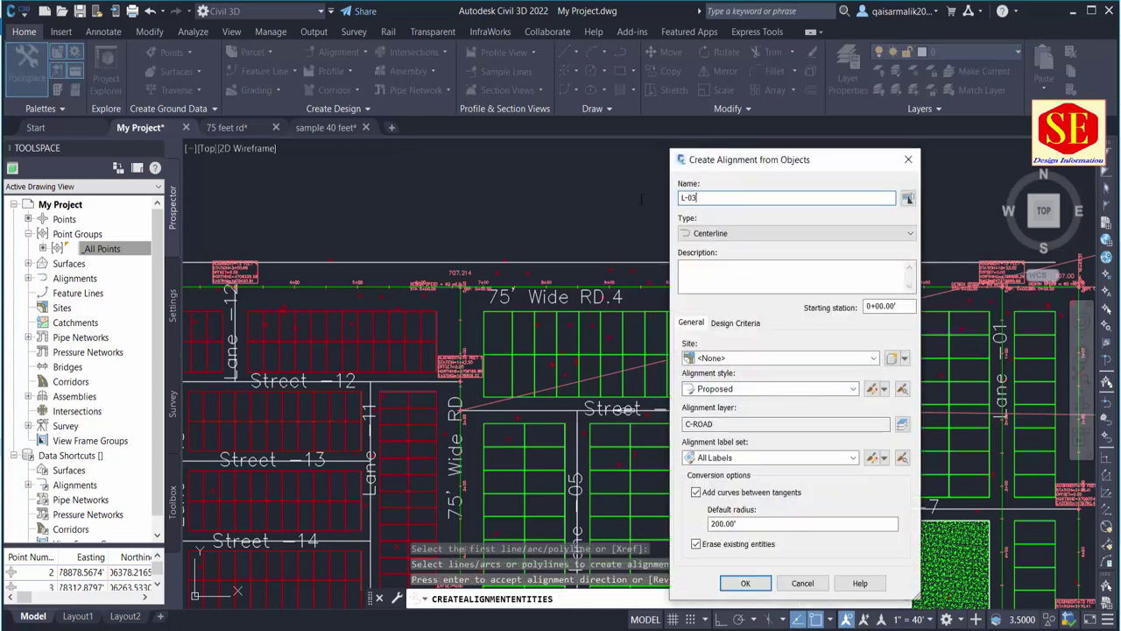
type("ST -")
left_click_drag(737, 172, 841, 177)
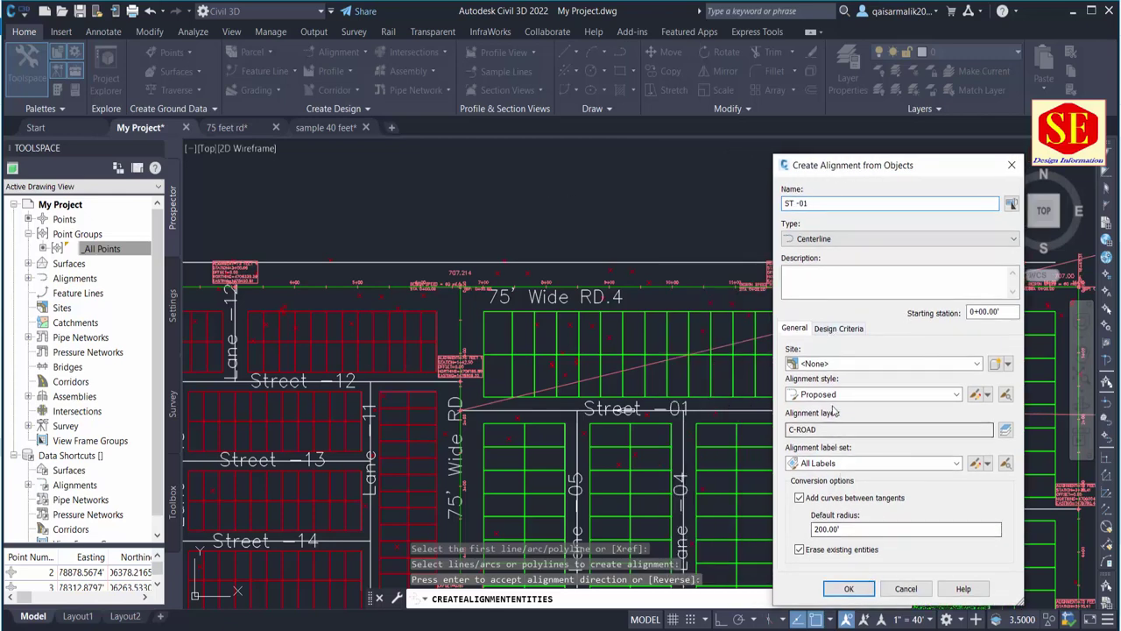
left_click(848, 591)
scroll(763, 431, "up", 2)
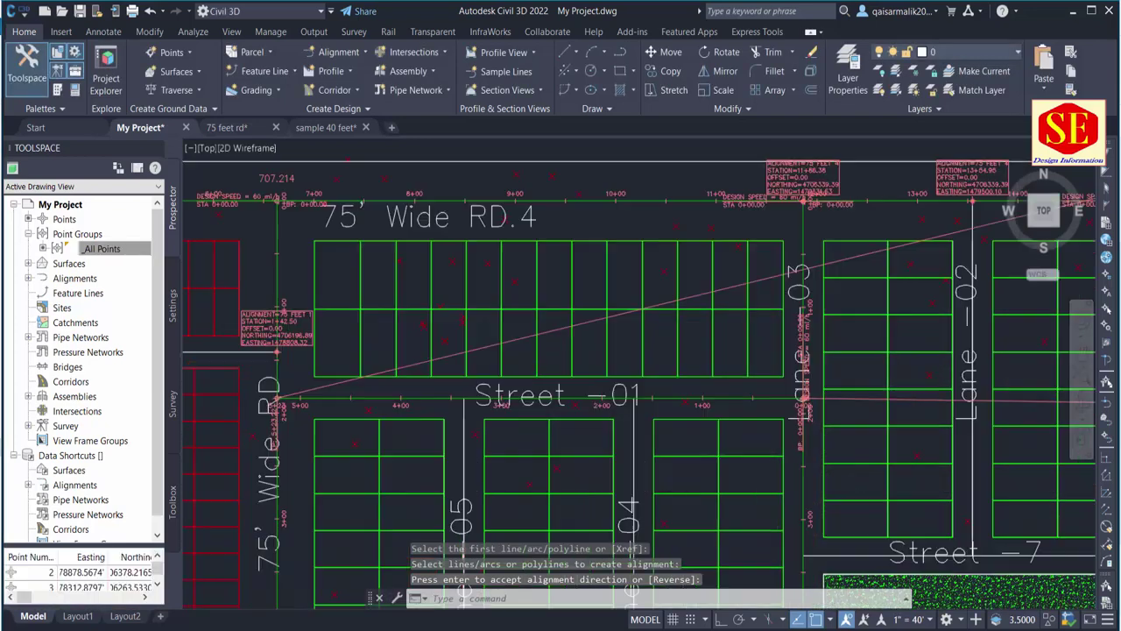
scroll(763, 431, "up", 2)
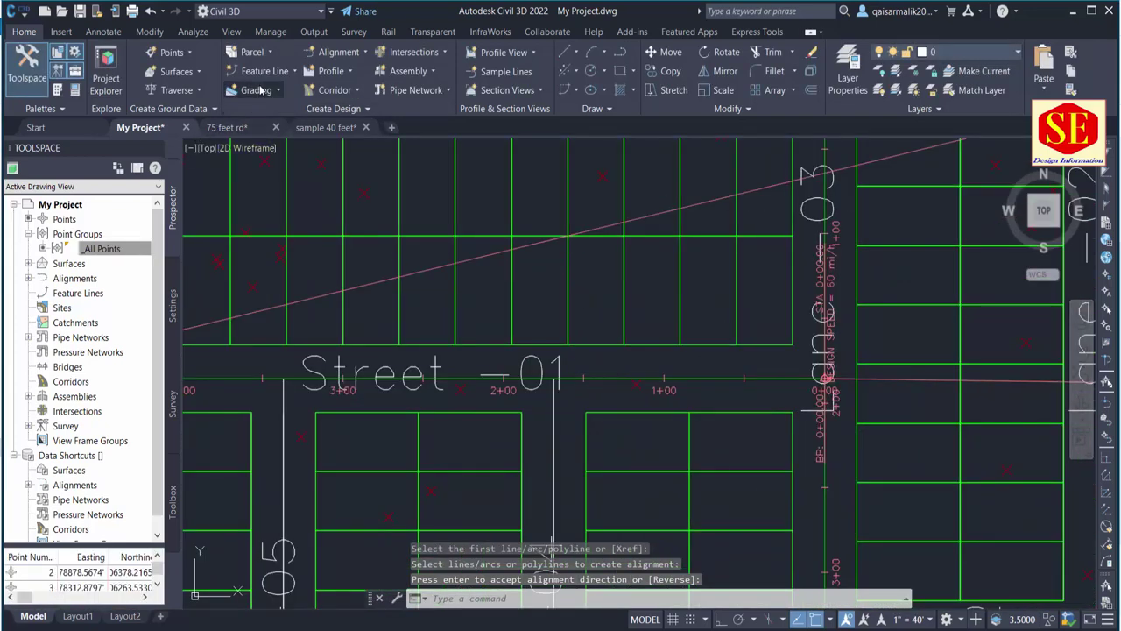
Sample the My Project surface profile along the ST -01 alignment.
left_click(339, 74)
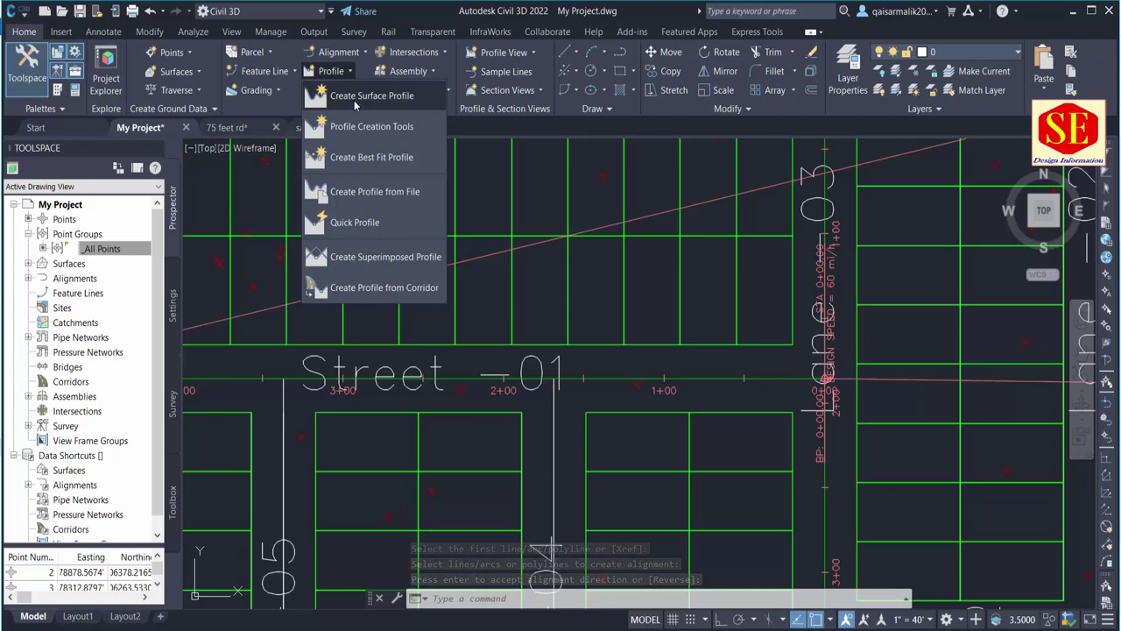
left_click(355, 99)
left_click(430, 199)
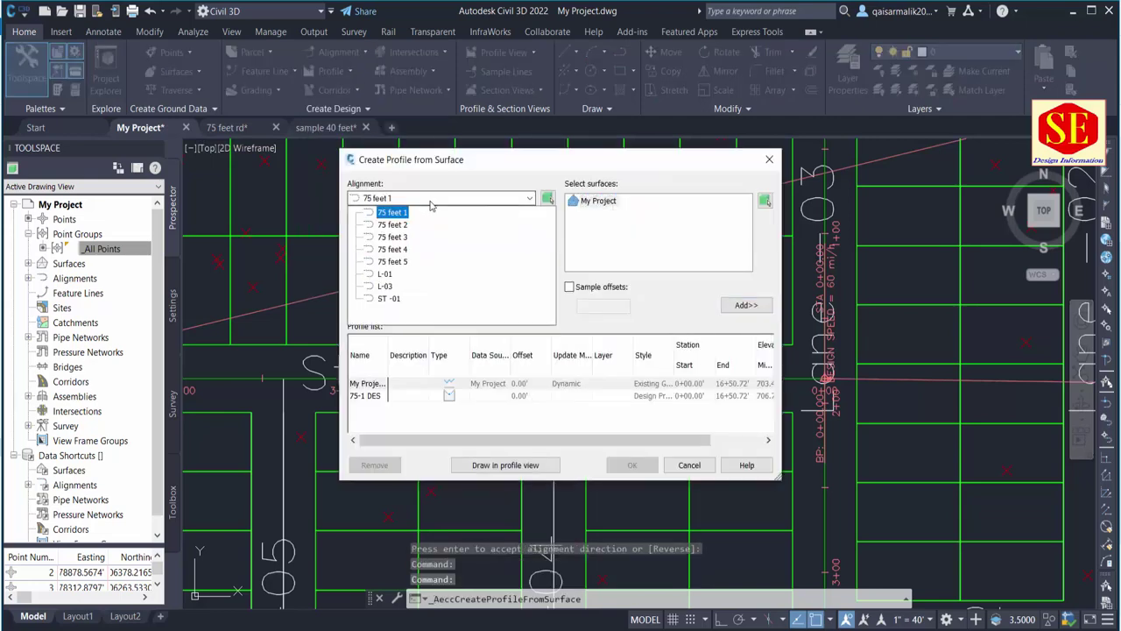
left_click(390, 298)
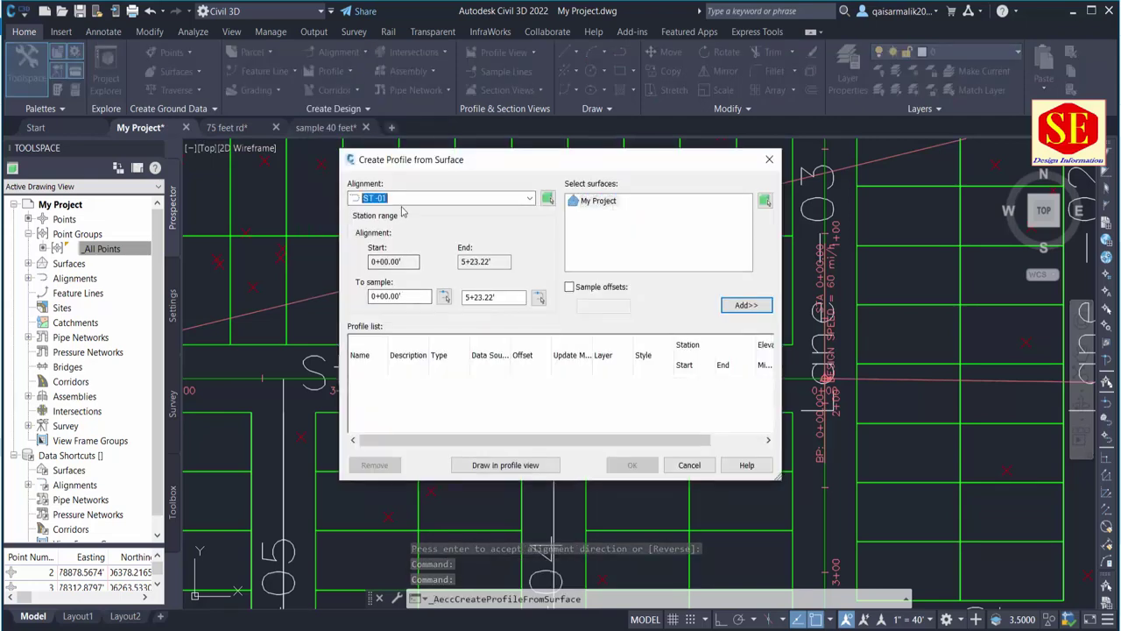
left_click(758, 305)
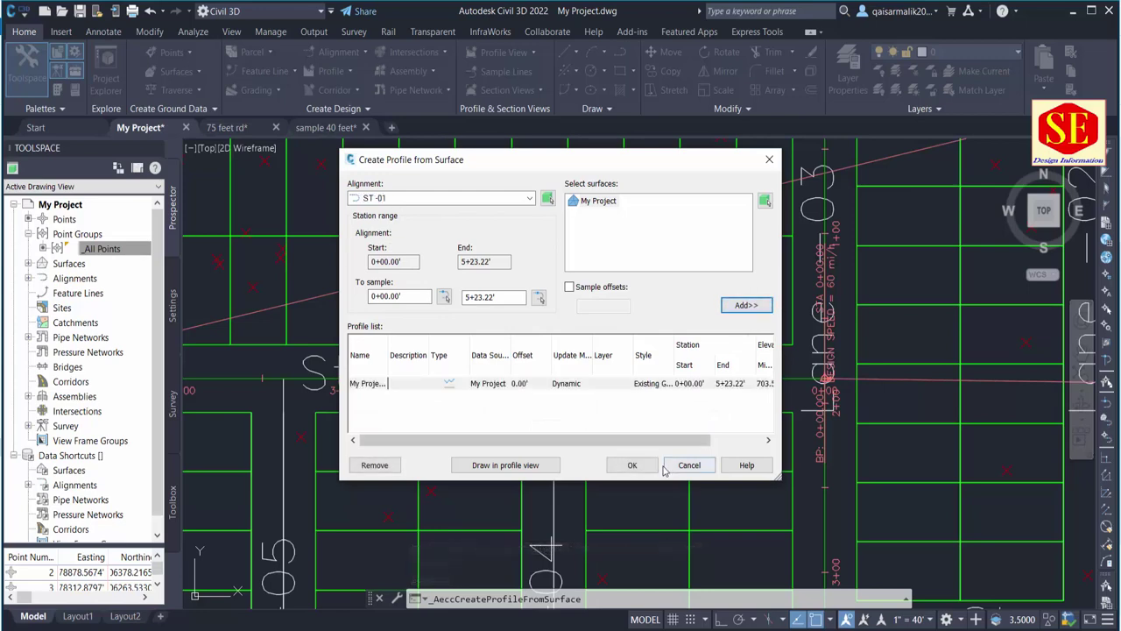
Create the ST -01 profile view and place it in empty space beside the others.
left_click(506, 467)
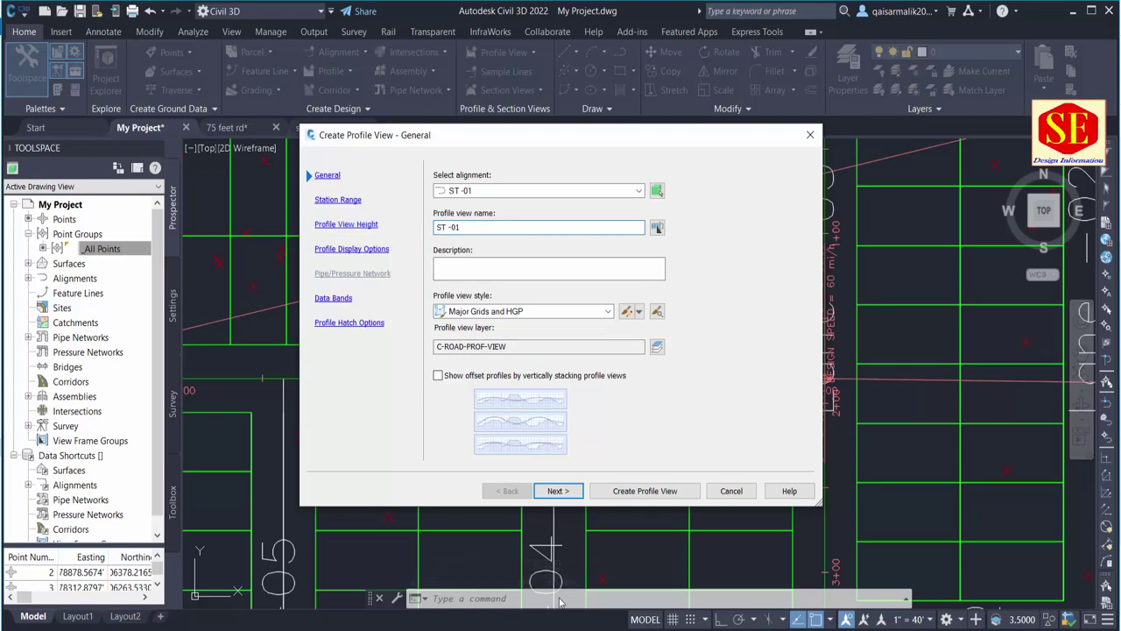
left_click(557, 491)
left_click(645, 491)
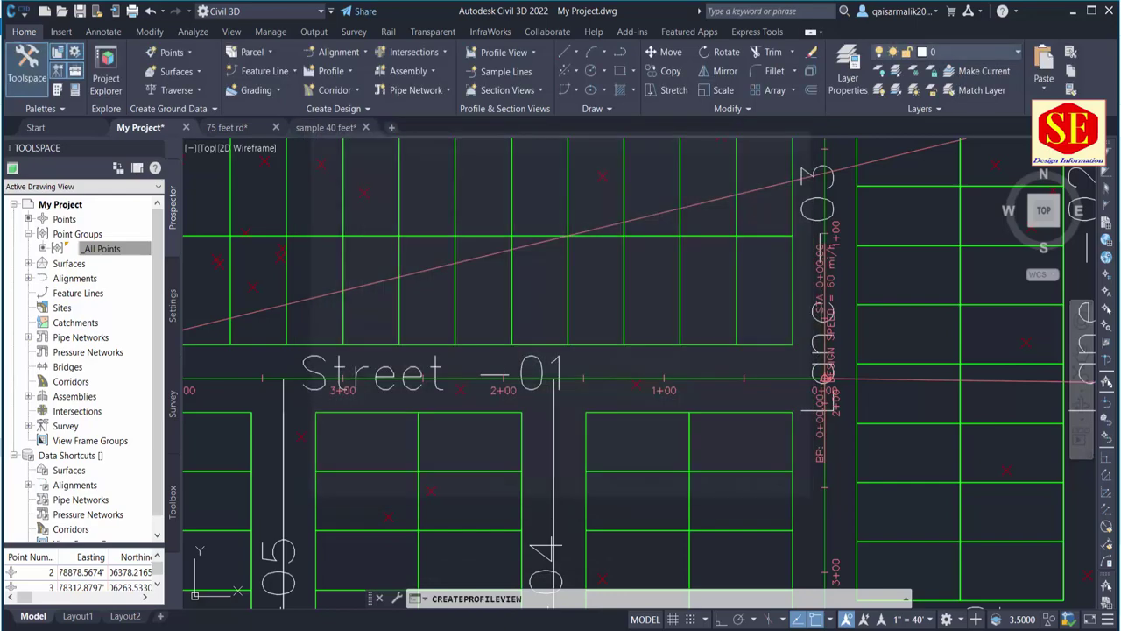
scroll(464, 298, "down", 3)
scroll(464, 298, "down", 2)
middle_click_drag(894, 368, 399, 289)
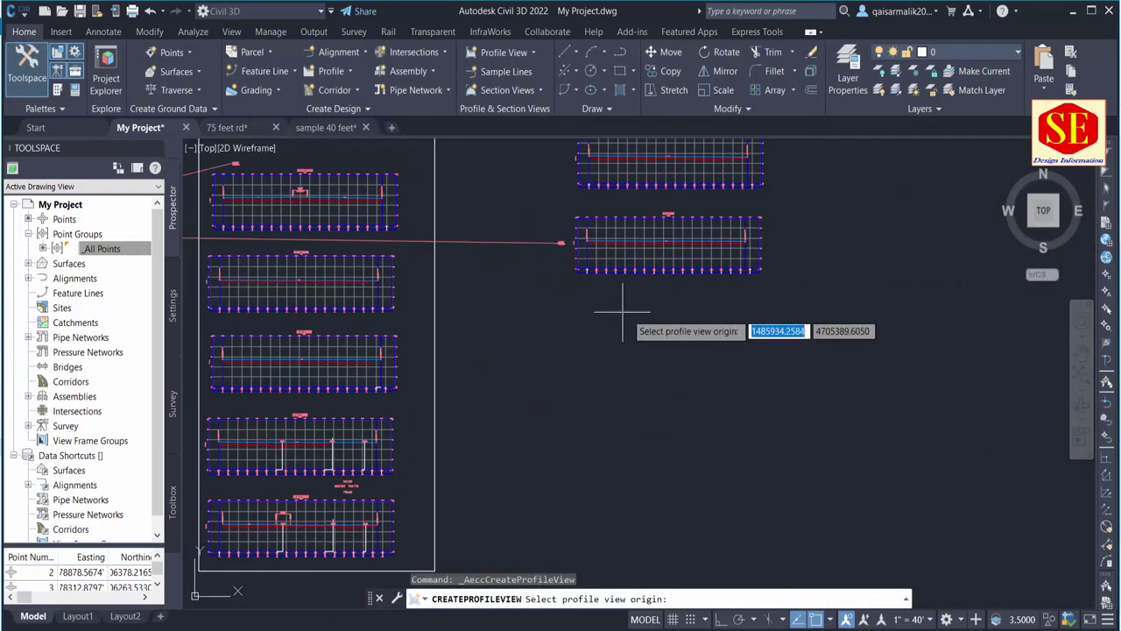
left_click(578, 349)
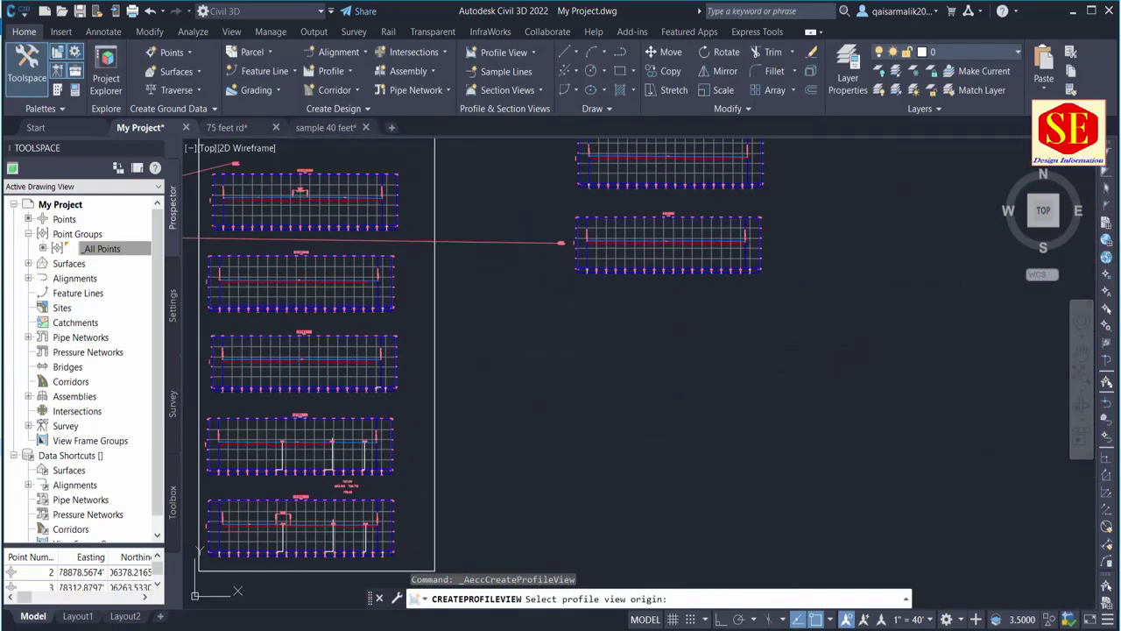
scroll(599, 311, "up", 4)
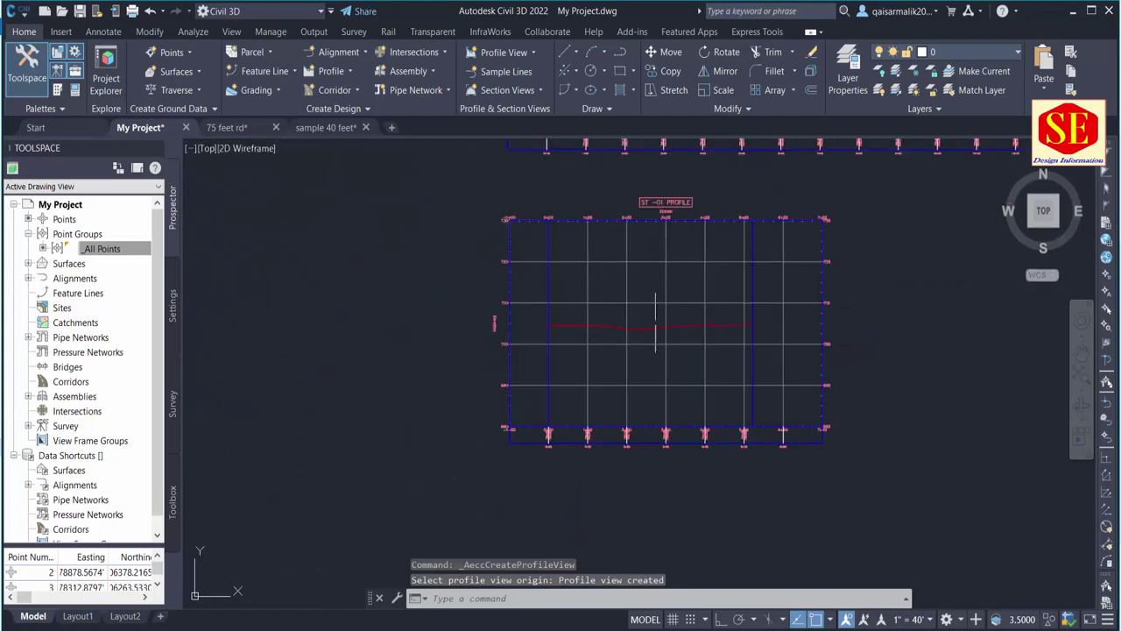
scroll(739, 348, "up", 2)
Start a line at the station 1+00 point in the L-03 profile view with Ortho on.
scroll(701, 325, "down", 6)
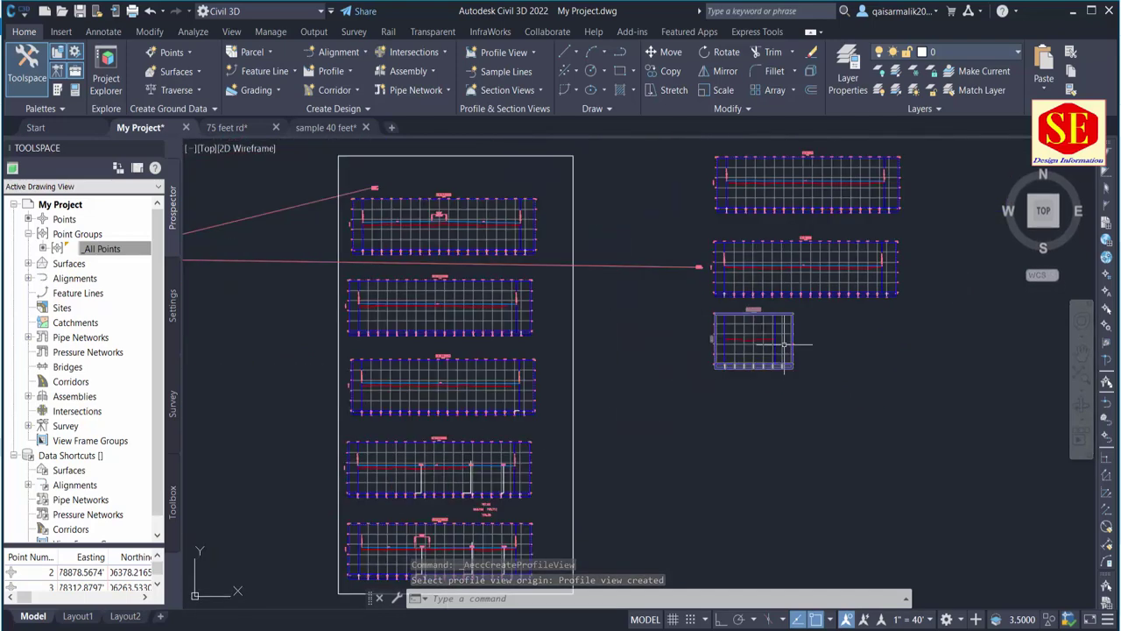
scroll(810, 258, "up", 4)
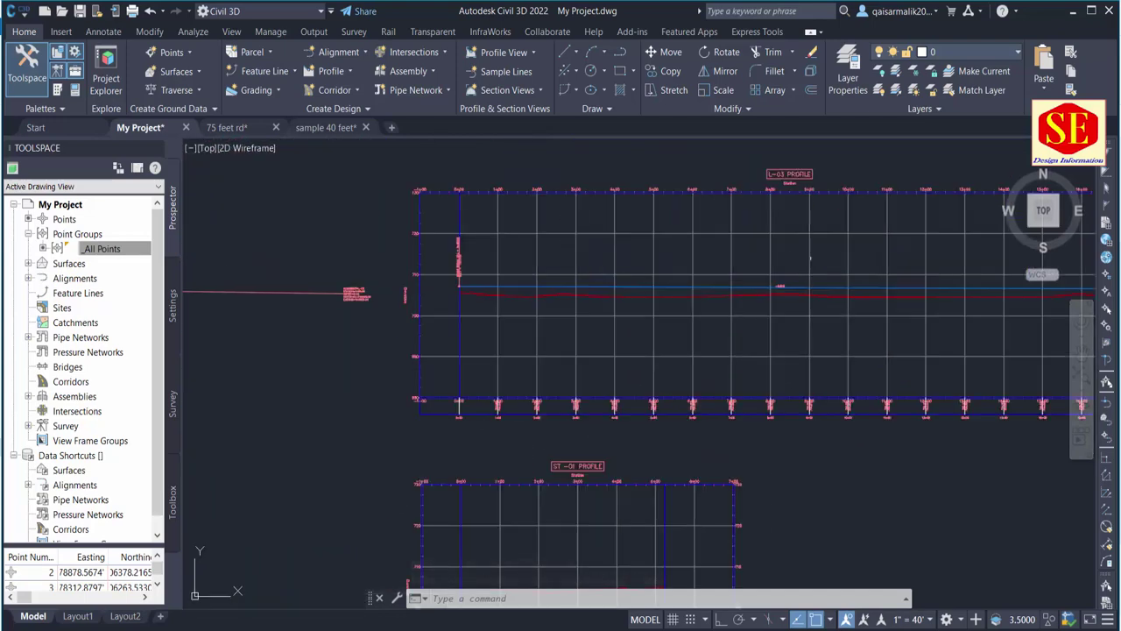
scroll(328, 298, "up", 4)
scroll(412, 224, "up", 4)
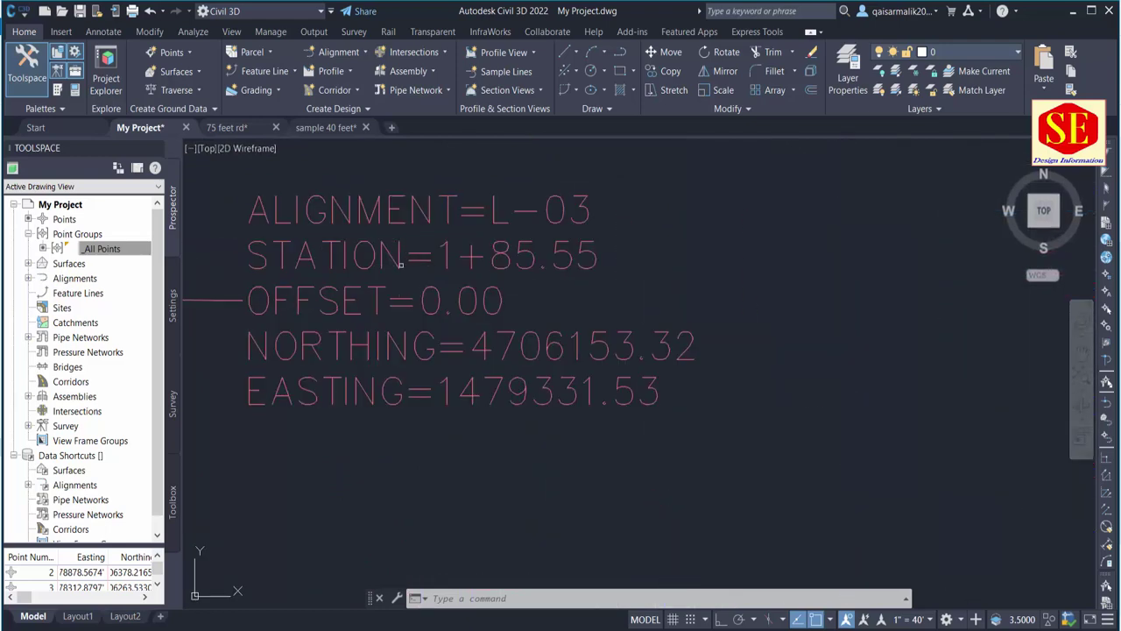
scroll(401, 261, "down", 4)
middle_click_drag(791, 368, 538, 283)
scroll(537, 283, "down", 3)
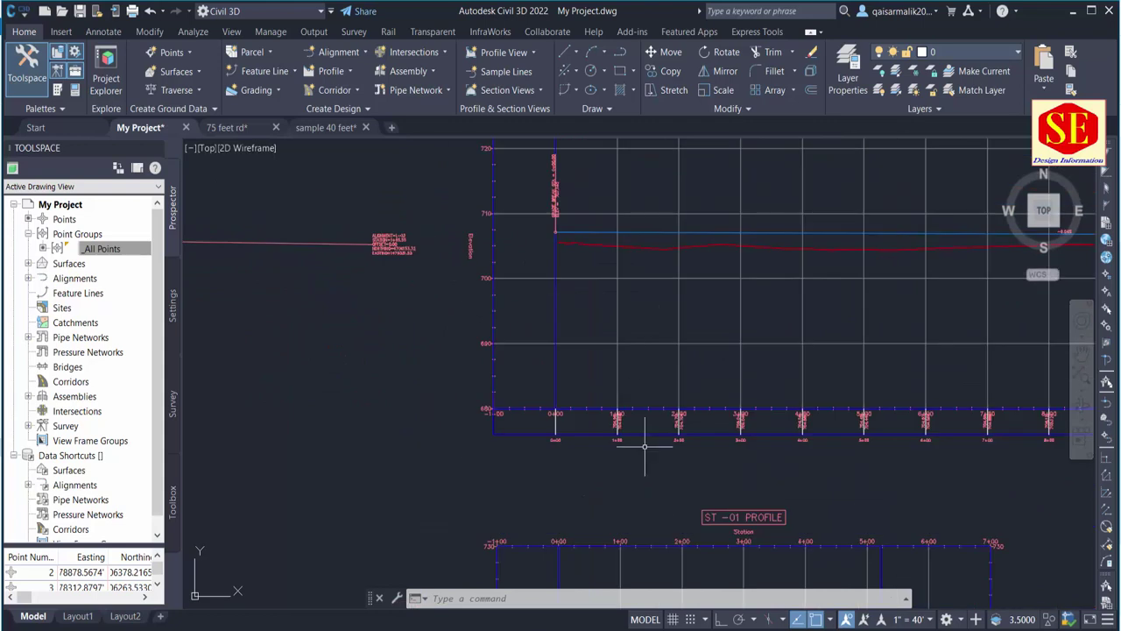
scroll(645, 446, "up", 5)
key("Return")
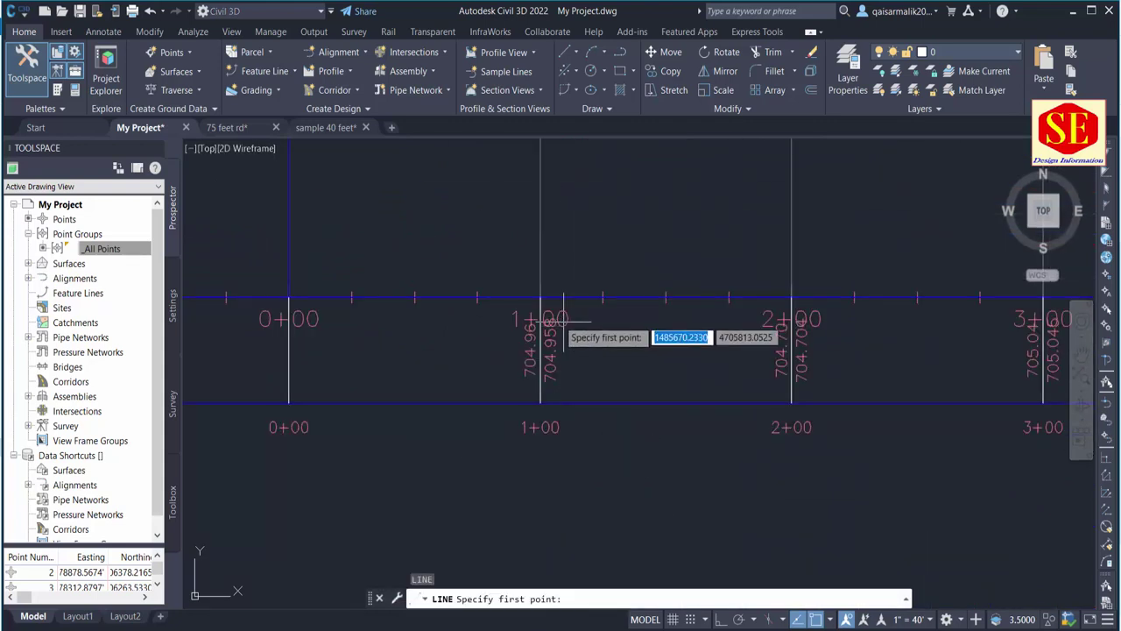
left_click(540, 297)
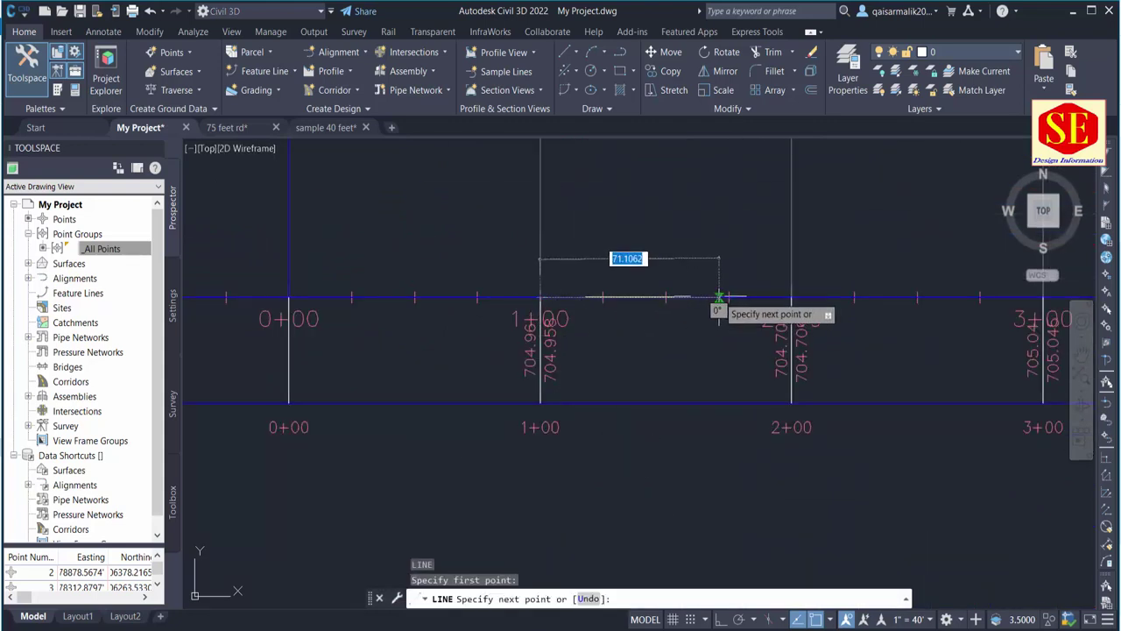
key("F8")
type("8")
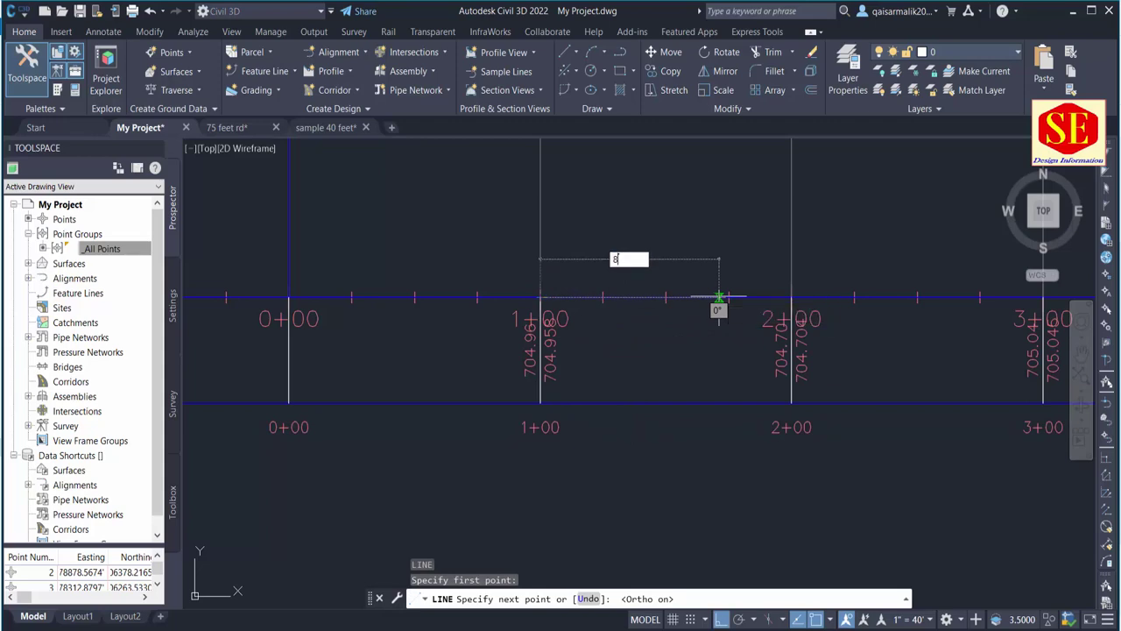
Extend the line 85.55 horizontally past station 1+00.
type("5.")
scroll(718, 298, "down", 2)
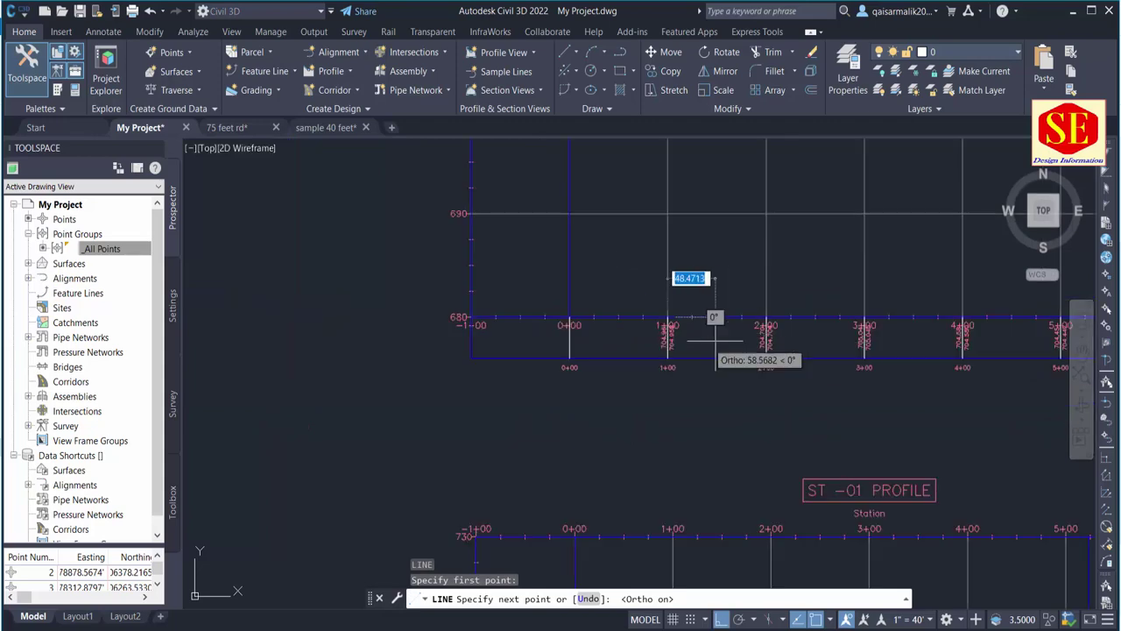
scroll(713, 315, "down", 2)
scroll(601, 325, "up", 3)
scroll(513, 233, "up", 3)
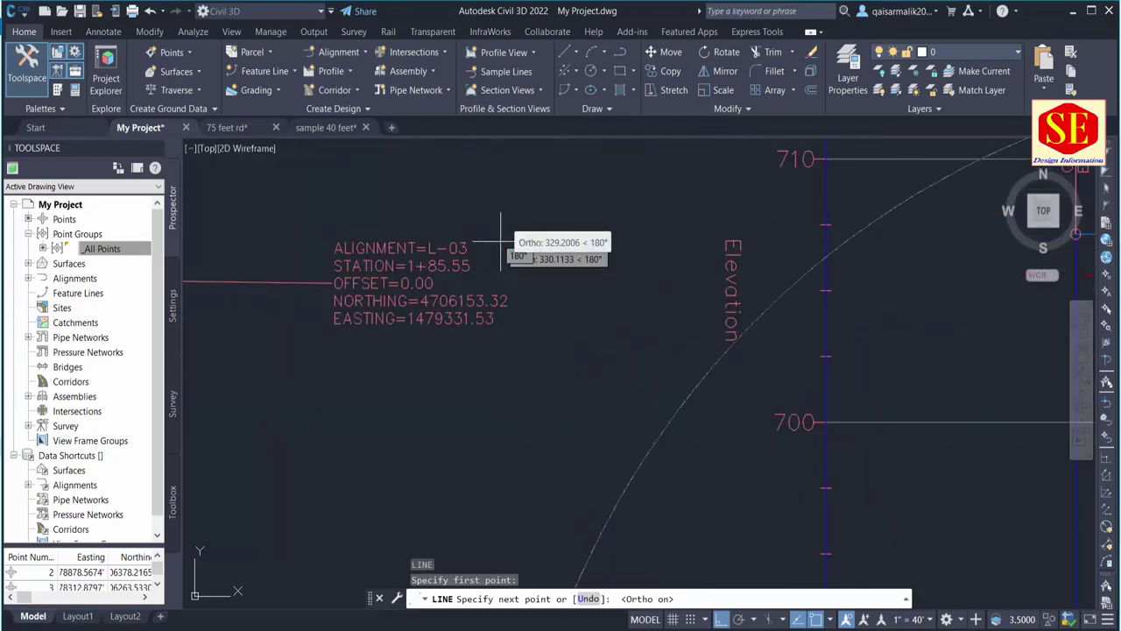
scroll(501, 238, "down", 2)
scroll(745, 346, "down", 2)
scroll(847, 430, "up", 2)
scroll(847, 430, "up", 2)
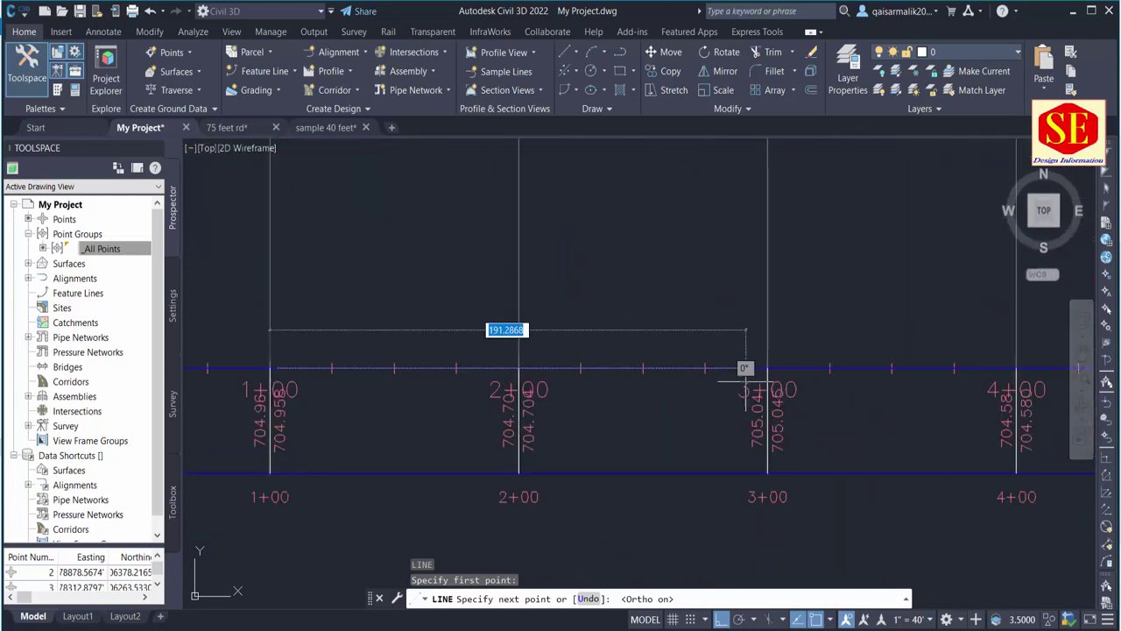
type("55")
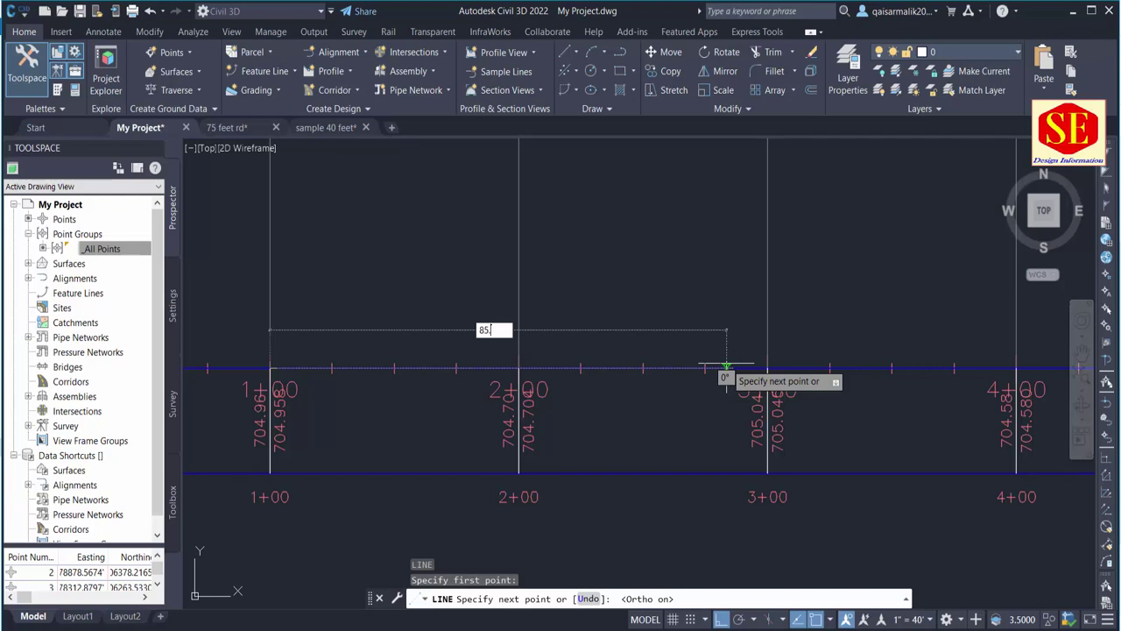
key("Return")
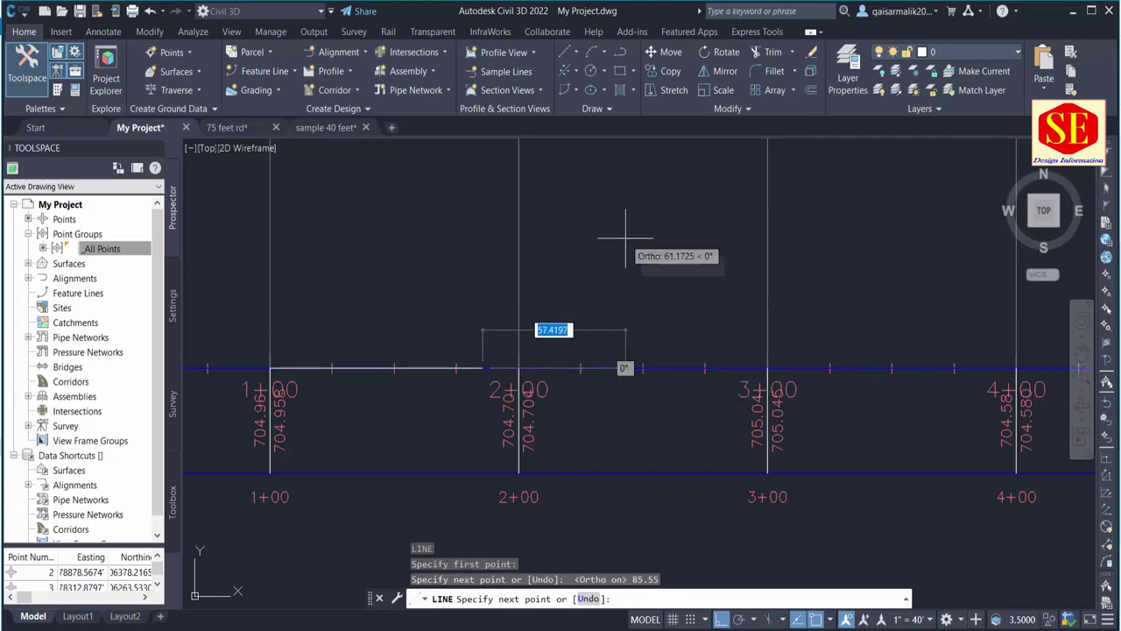
Draw the guide line vertically up into the grid, then select the L-03 design profile.
middle_click_drag(501, 241, 502, 282)
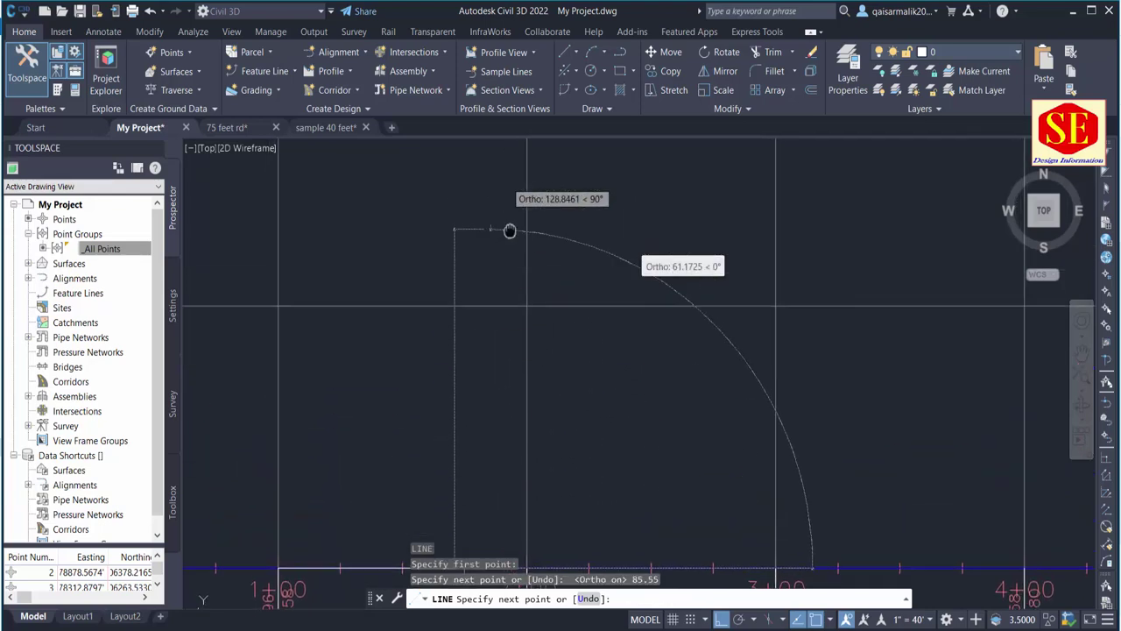
scroll(509, 262, "down", 6)
left_click(522, 264)
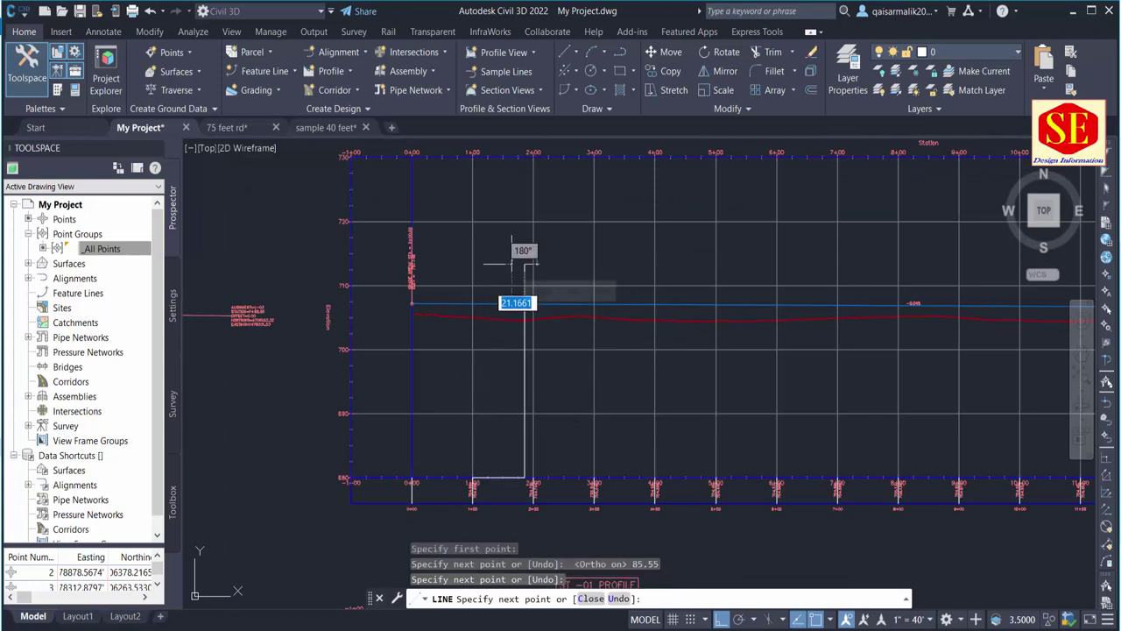
key("Escape")
key("Escape")
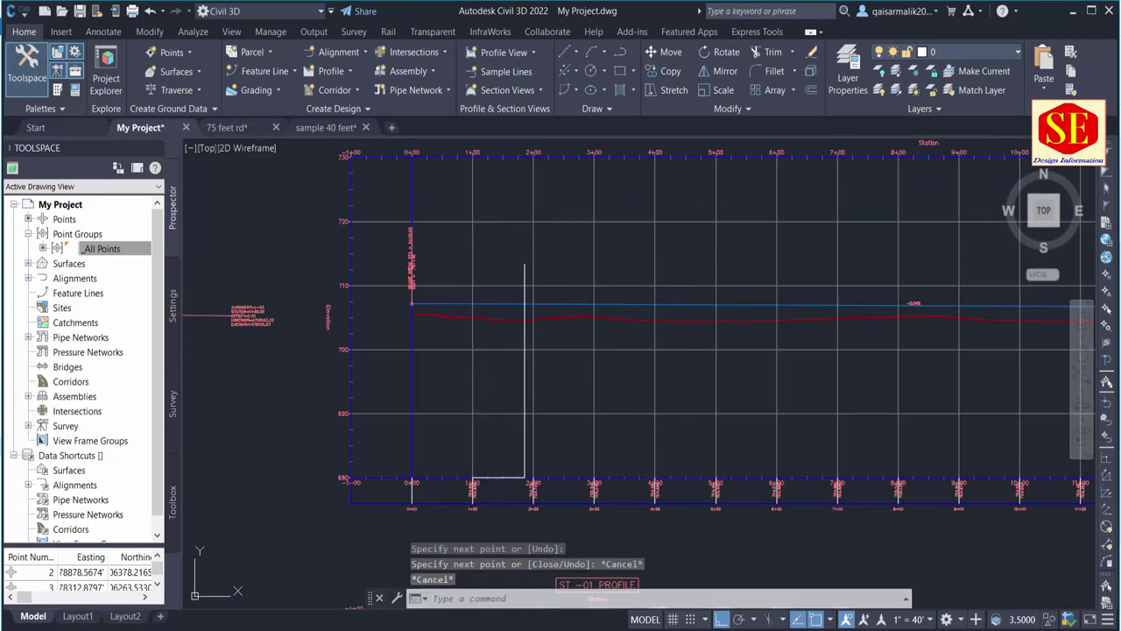
left_click(546, 305)
Add a station-elevation label reading STA 1+85.55, ELEV 707.07 on the L-03 design profile.
left_click(85, 90)
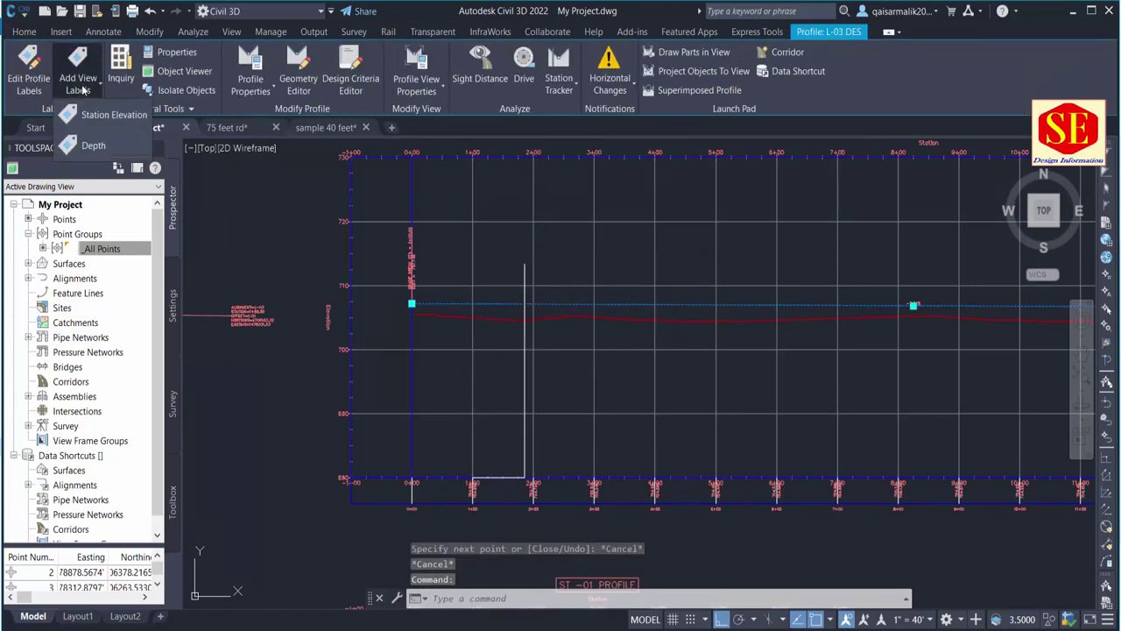
left_click(104, 115)
left_click(474, 226)
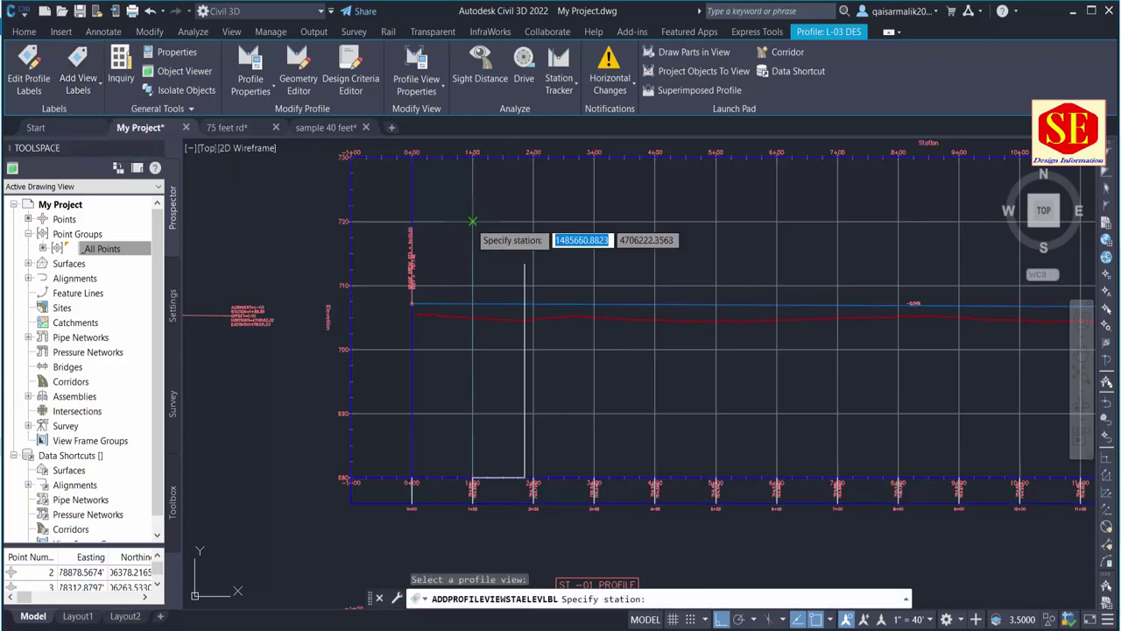
scroll(524, 324, "up", 2)
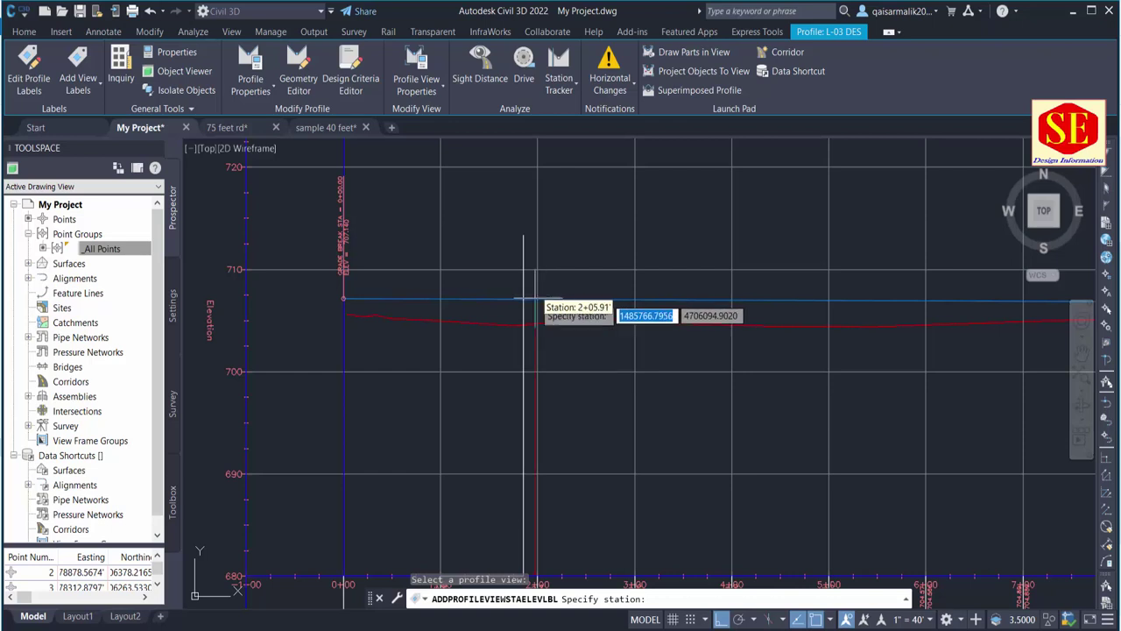
scroll(548, 293, "up", 3)
left_click(548, 290)
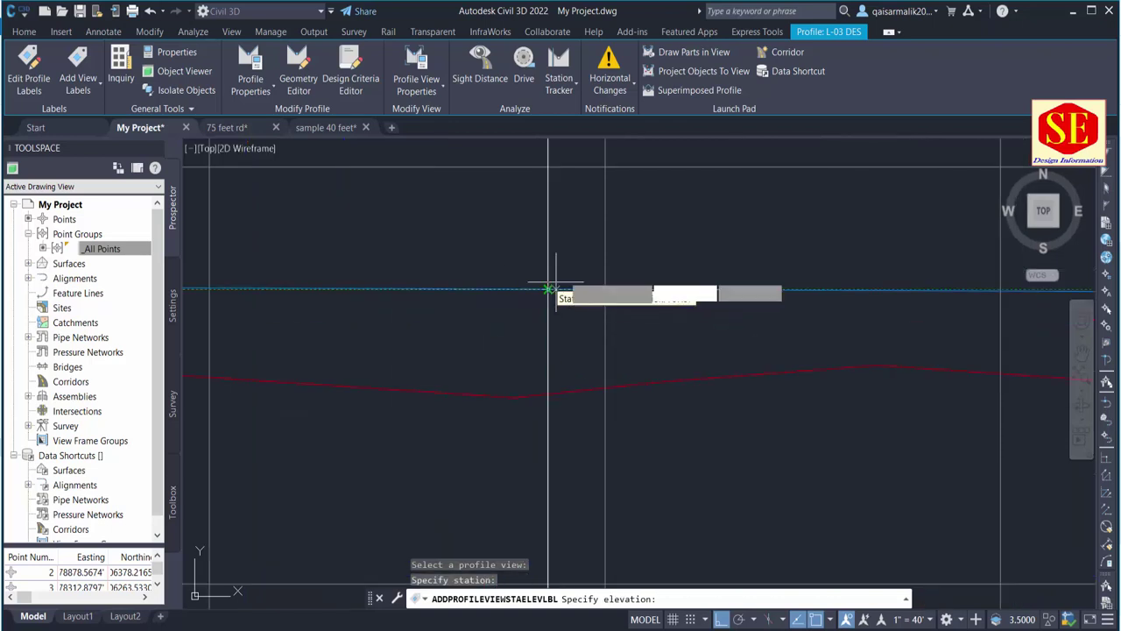
left_click(548, 290)
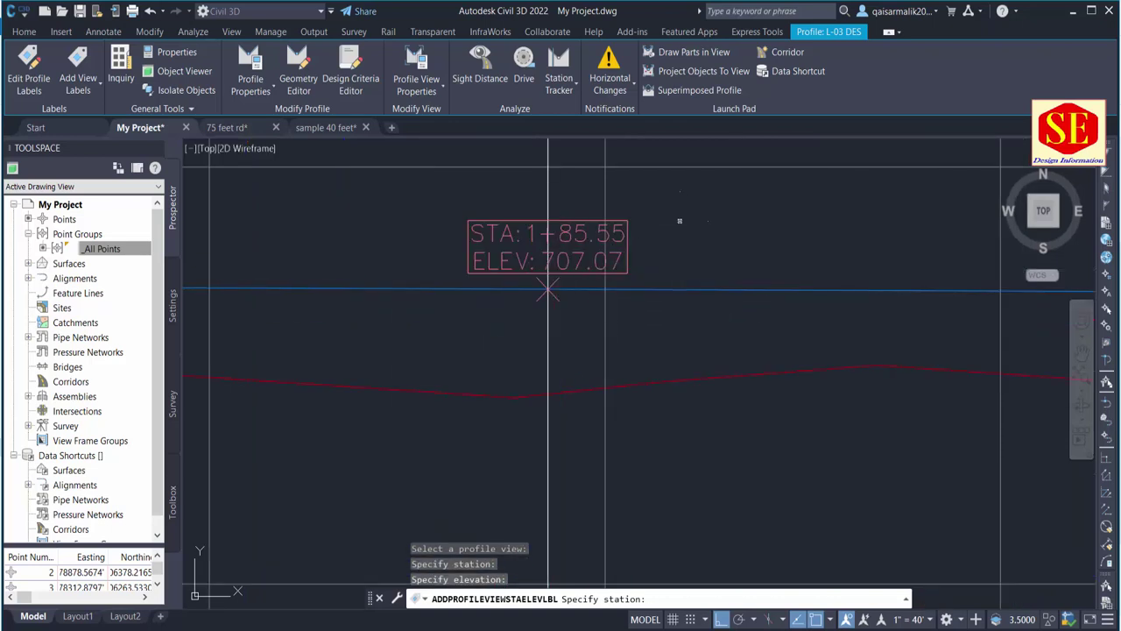
key("Escape")
scroll(771, 281, "down", 6)
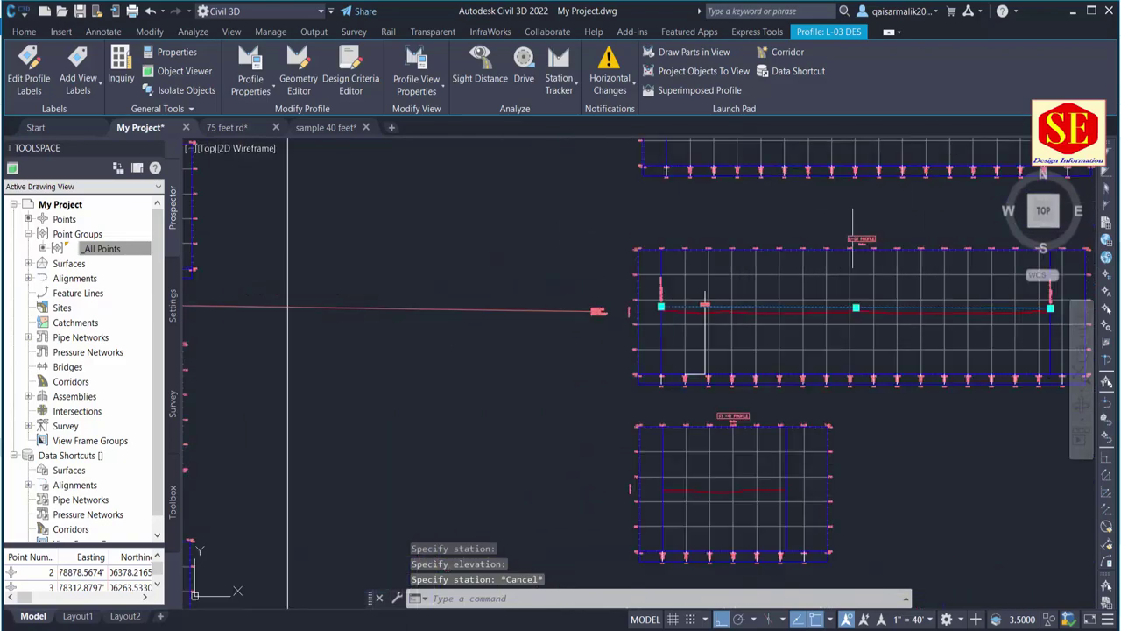
scroll(771, 282, "up", 3)
scroll(855, 235, "down", 5)
scroll(477, 185, "up", 6)
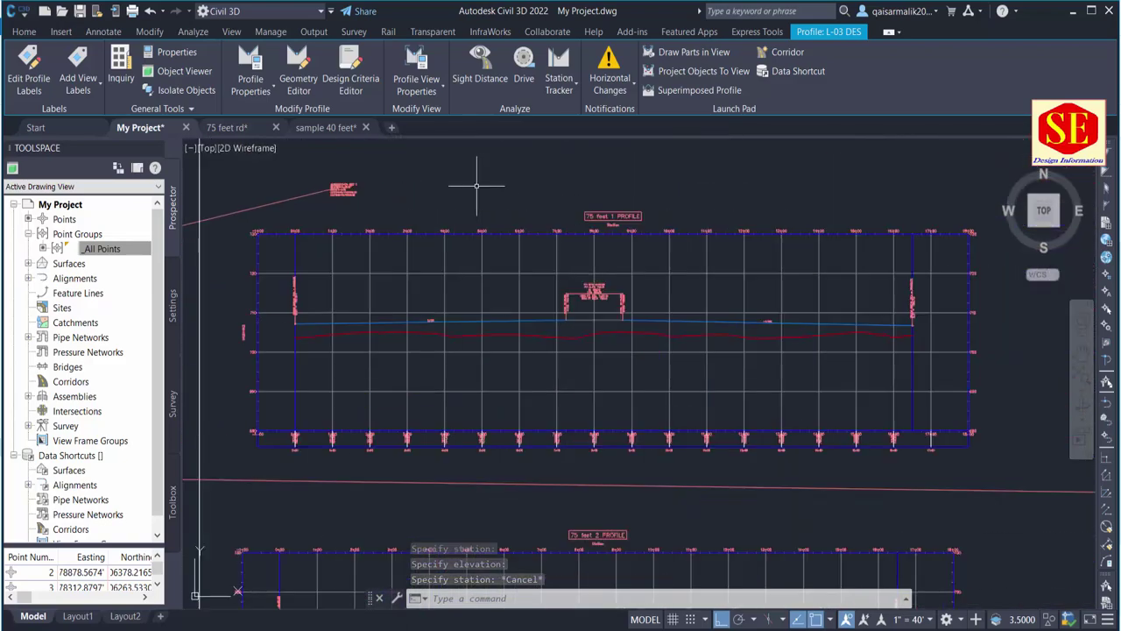
scroll(716, 236, "down", 8)
scroll(473, 302, "up", 8)
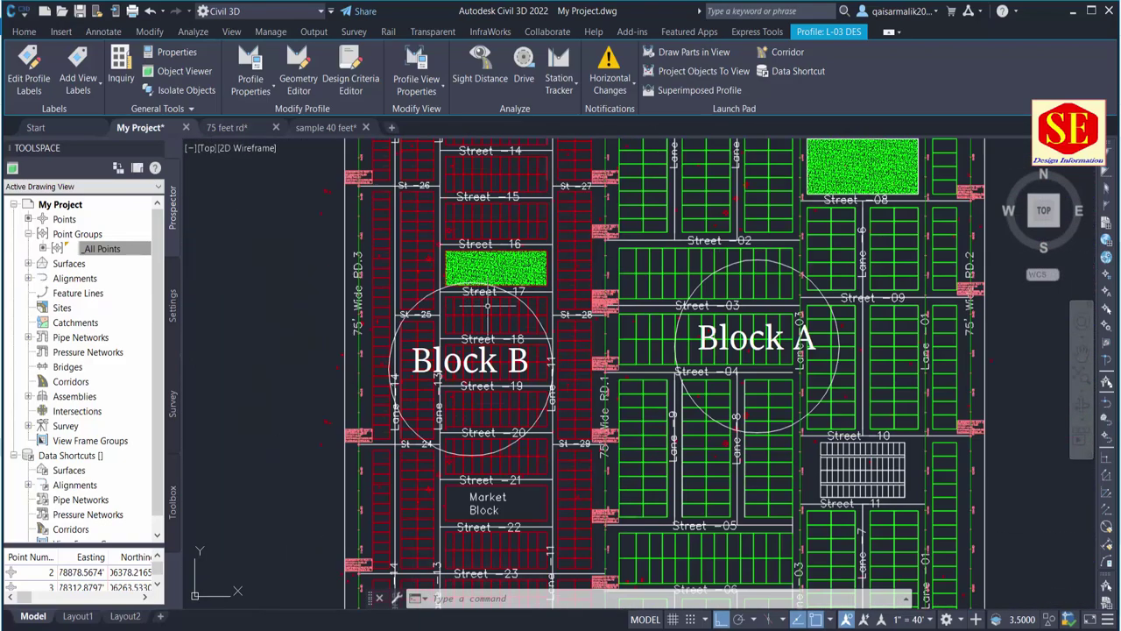
middle_click_drag(643, 147, 612, 381)
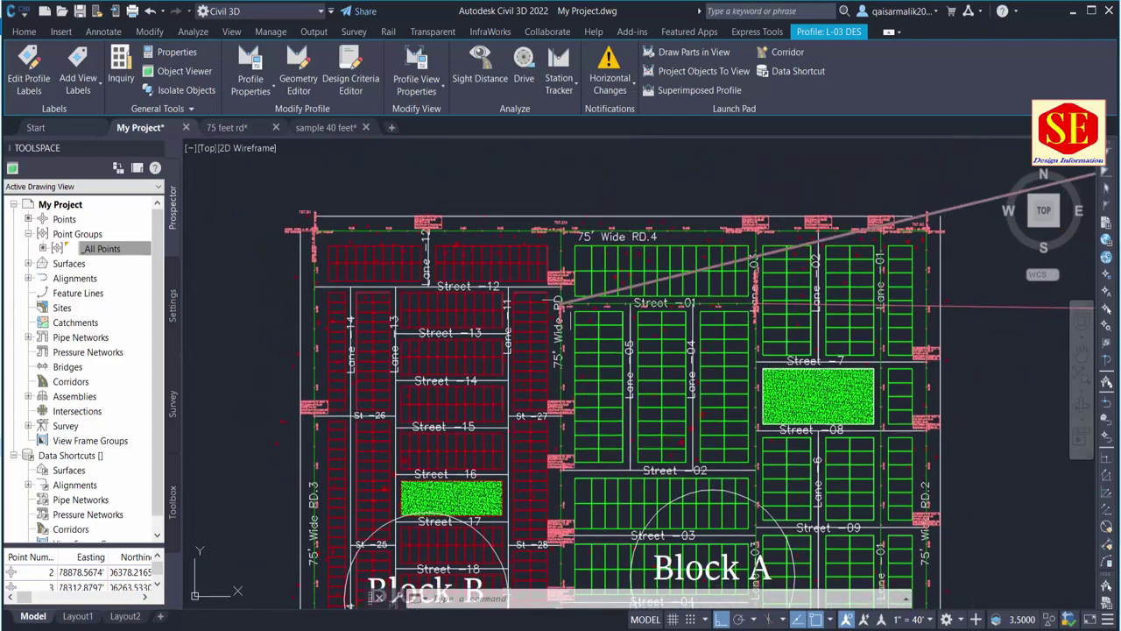
scroll(526, 311, "up", 5)
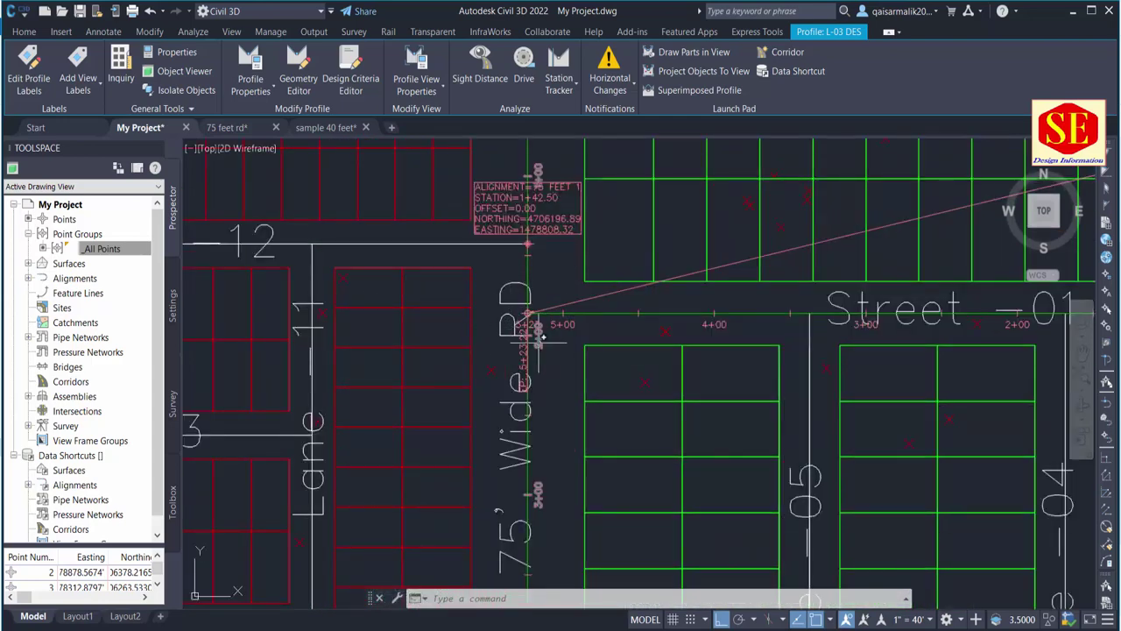
scroll(325, 345, "down", 5)
middle_click_drag(788, 351, 263, 350)
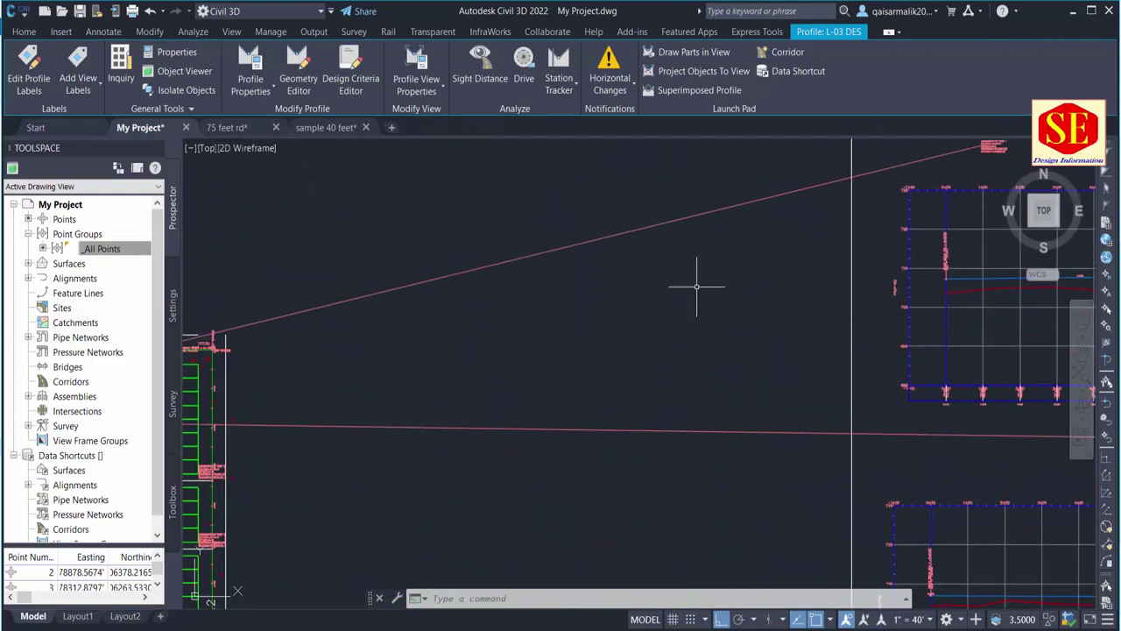
scroll(675, 265, "down", 3)
scroll(674, 265, "up", 2)
scroll(675, 254, "up", 7)
scroll(700, 236, "up", 7)
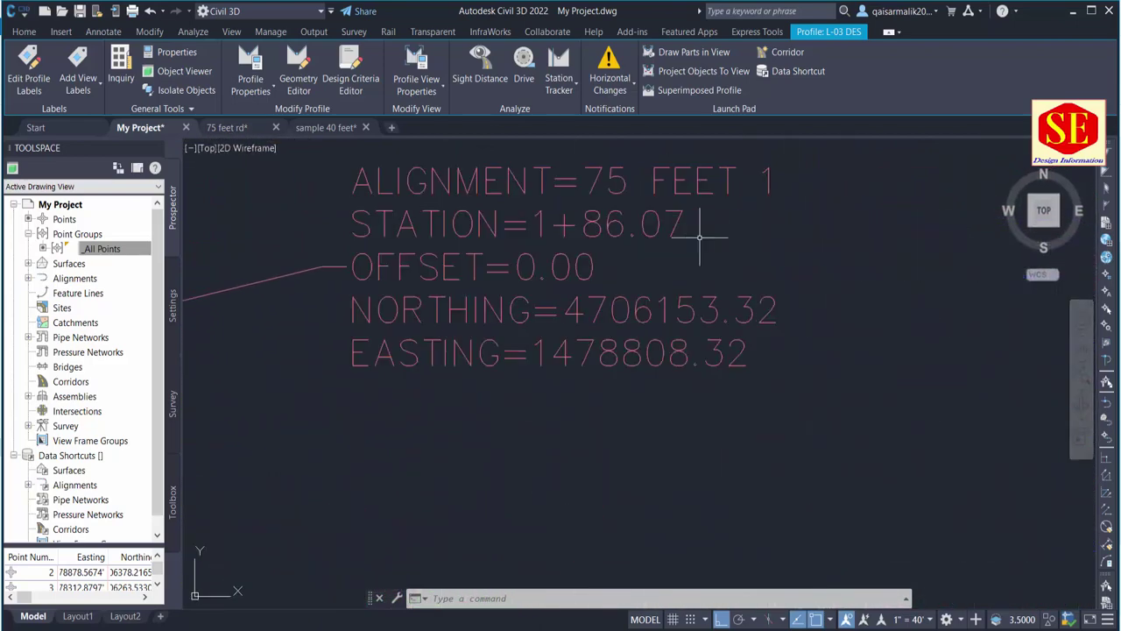
scroll(601, 263, "down", 2)
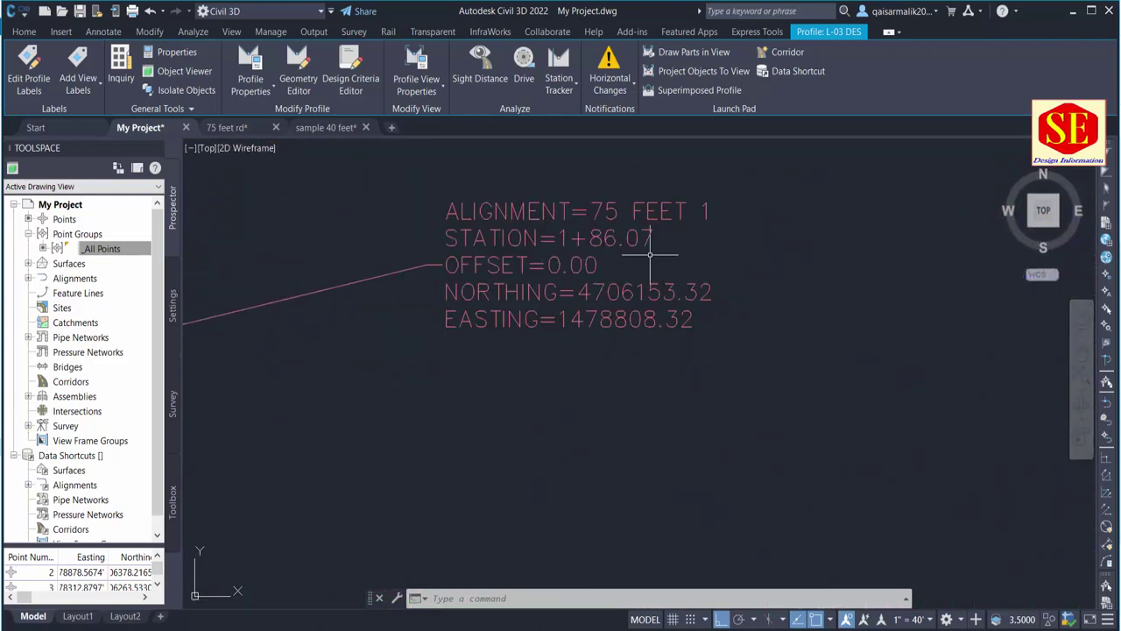
scroll(649, 263, "down", 5)
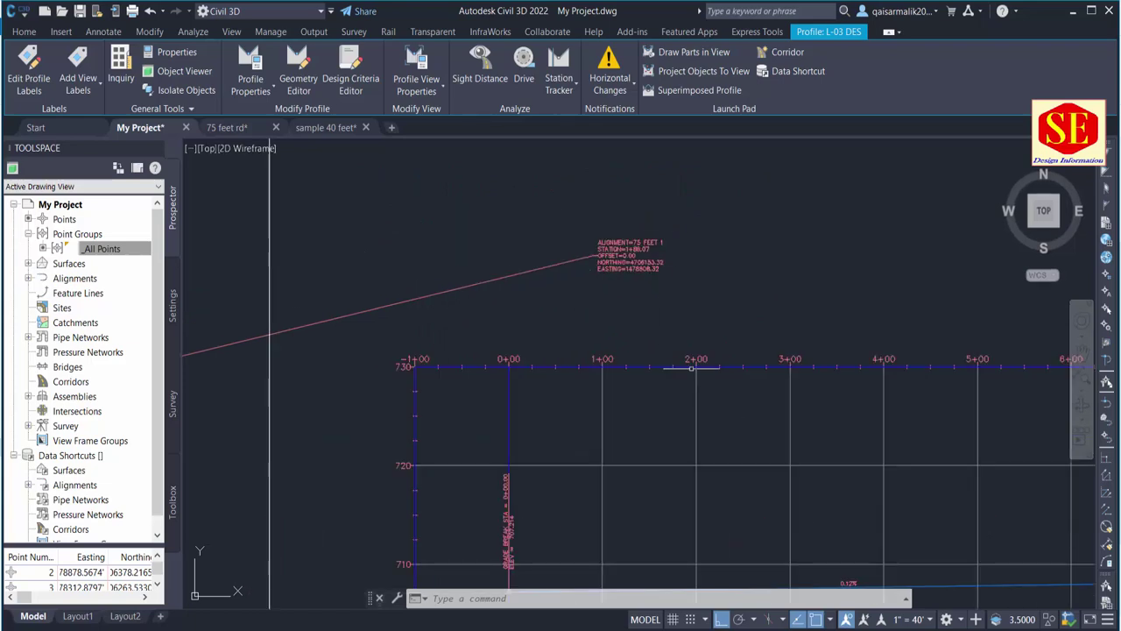
middle_click_drag(648, 263, 649, 216)
scroll(584, 507, "up", 5)
scroll(587, 517, "up", 2)
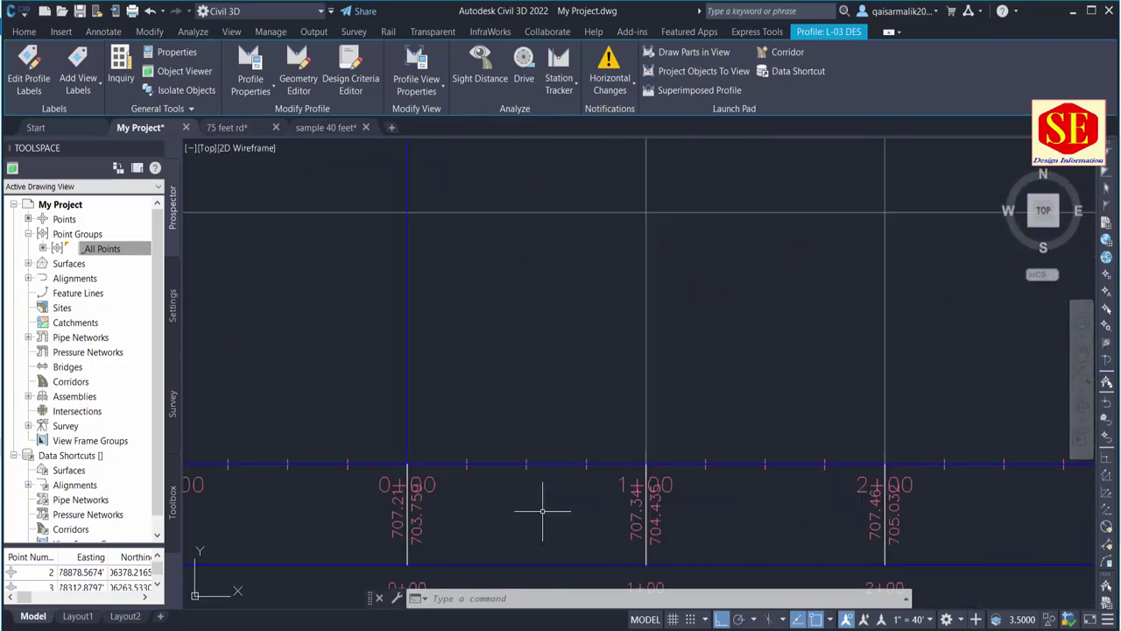
Draw a guide line from station 1+00 running 86.07 ft horizontally, then rising vertically through the grid.
type("l")
key("Return")
middle_click_drag(646, 464, 574, 370)
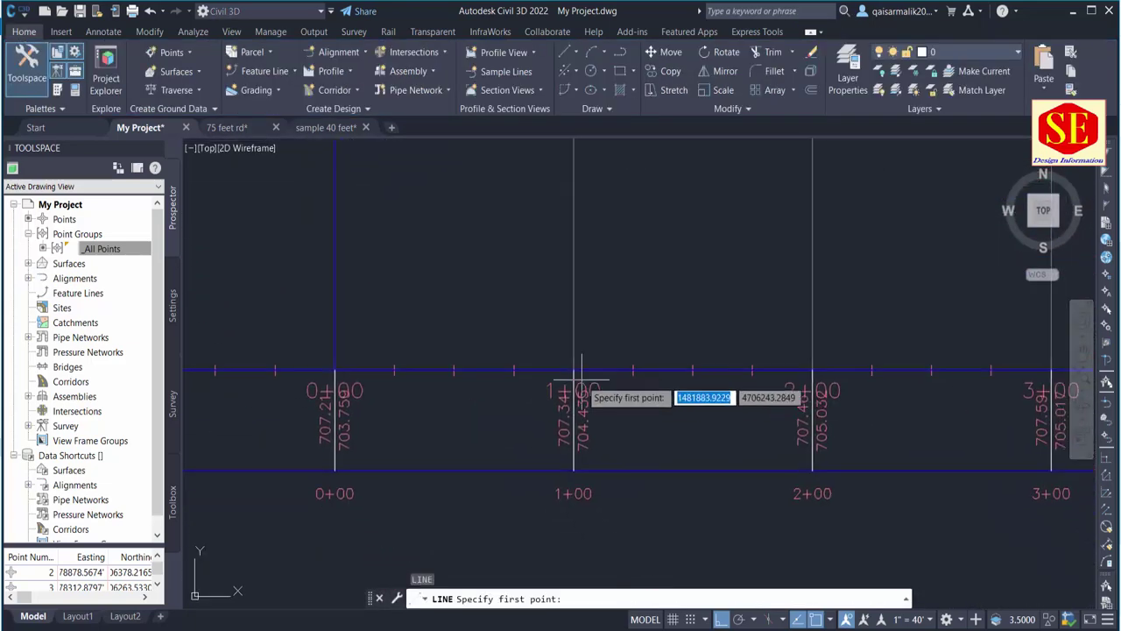
left_click(574, 369)
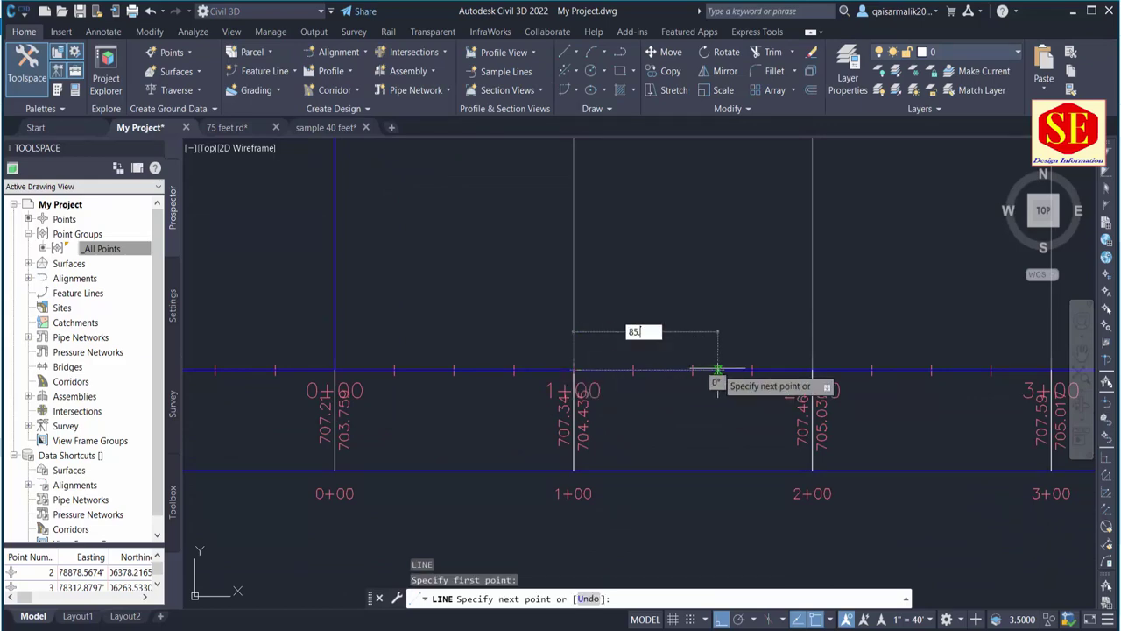
scroll(718, 370, "down", 3)
scroll(555, 420, "down", 2)
scroll(601, 400, "up", 3)
scroll(657, 289, "up", 1)
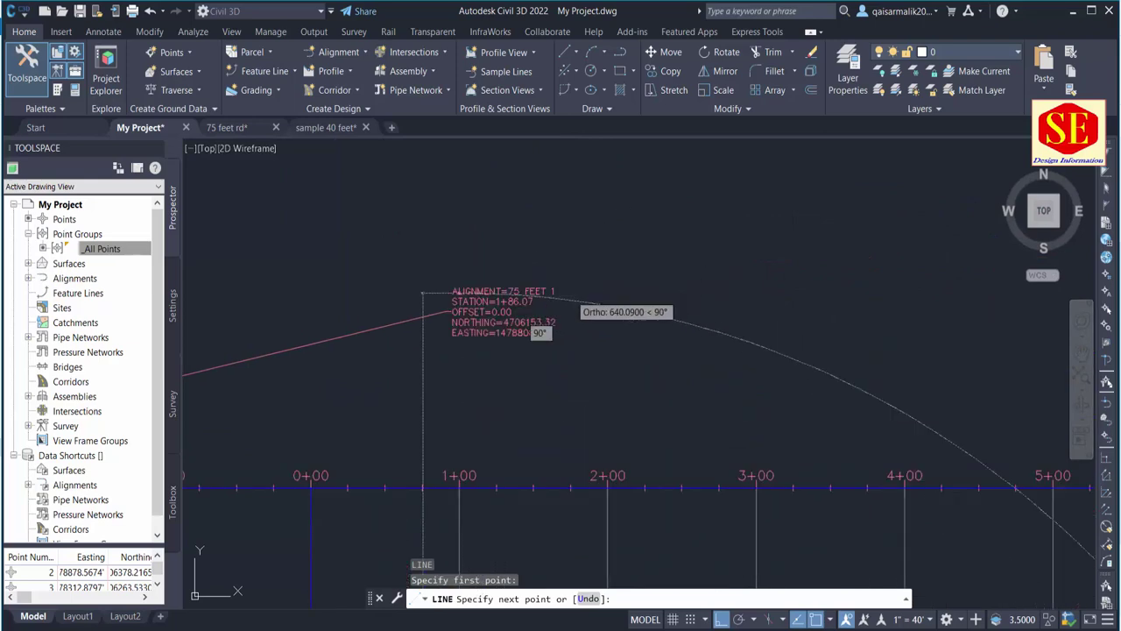
scroll(569, 305, "up", 2)
scroll(605, 280, "down", 3)
scroll(622, 298, "up", 2)
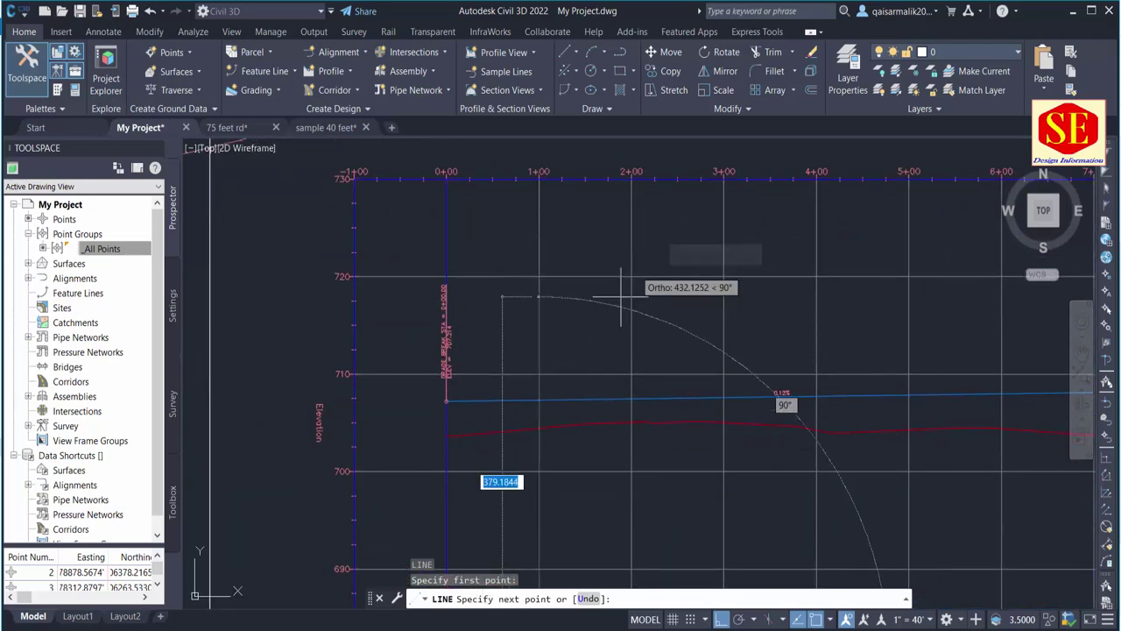
scroll(605, 271, "down", 1)
scroll(508, 443, "up", 3)
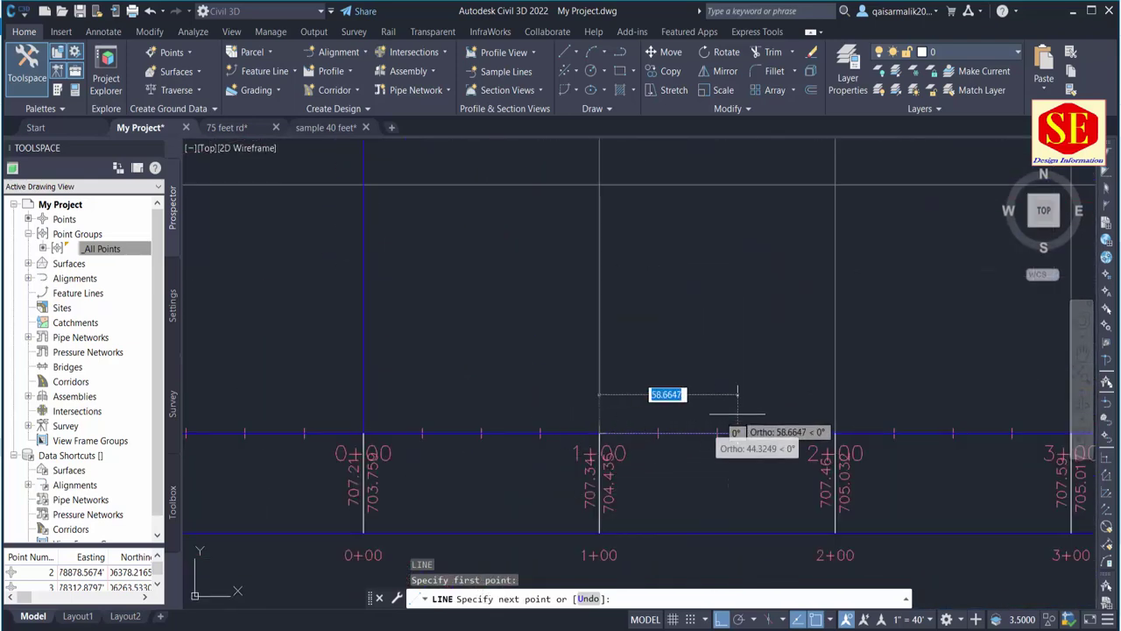
type("86.07")
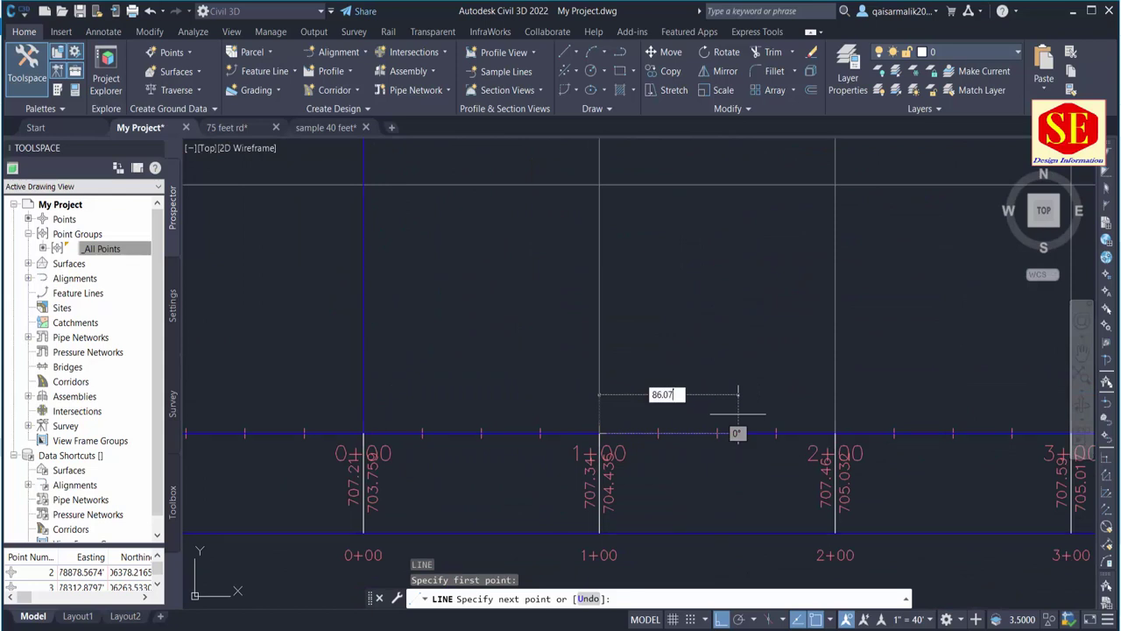
key("Return")
scroll(732, 350, "down", 2)
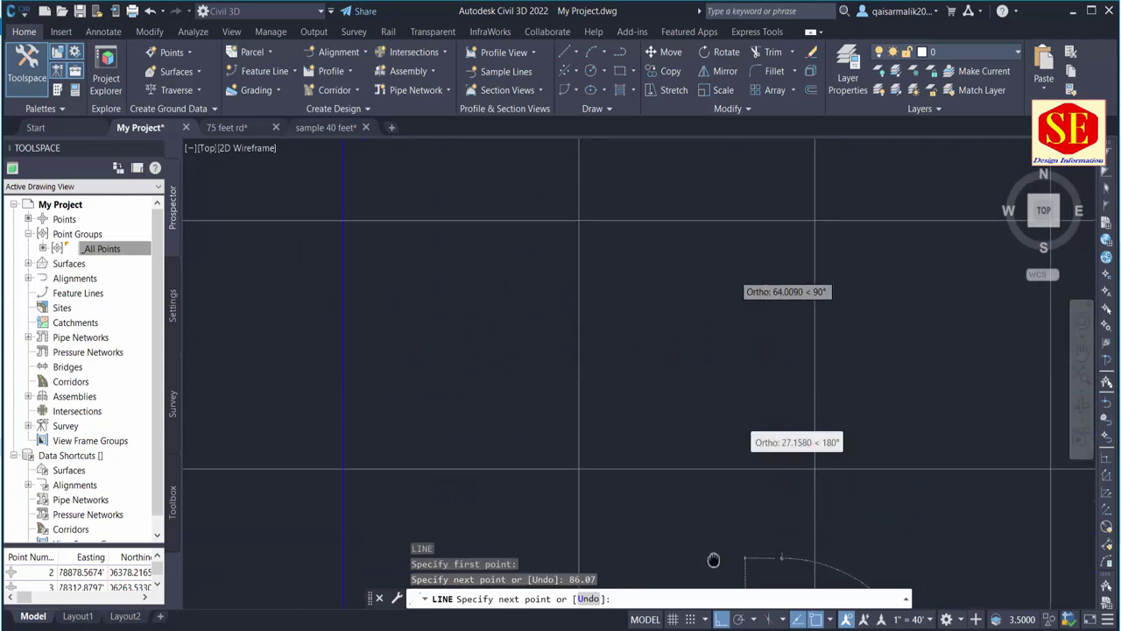
scroll(745, 411, "down", 2)
left_click(755, 317)
key("Escape")
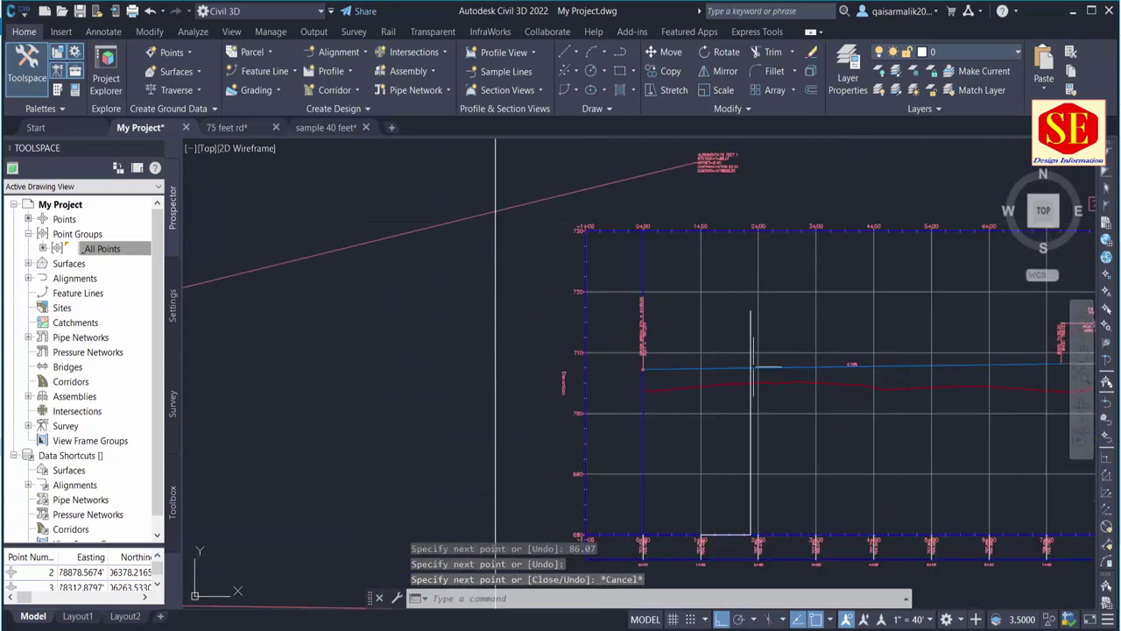
scroll(750, 394, "up", 3)
Label the blue 75-1 design profile at the guide line with STA 1+86.07, ELEV 707.45.
left_click(690, 346)
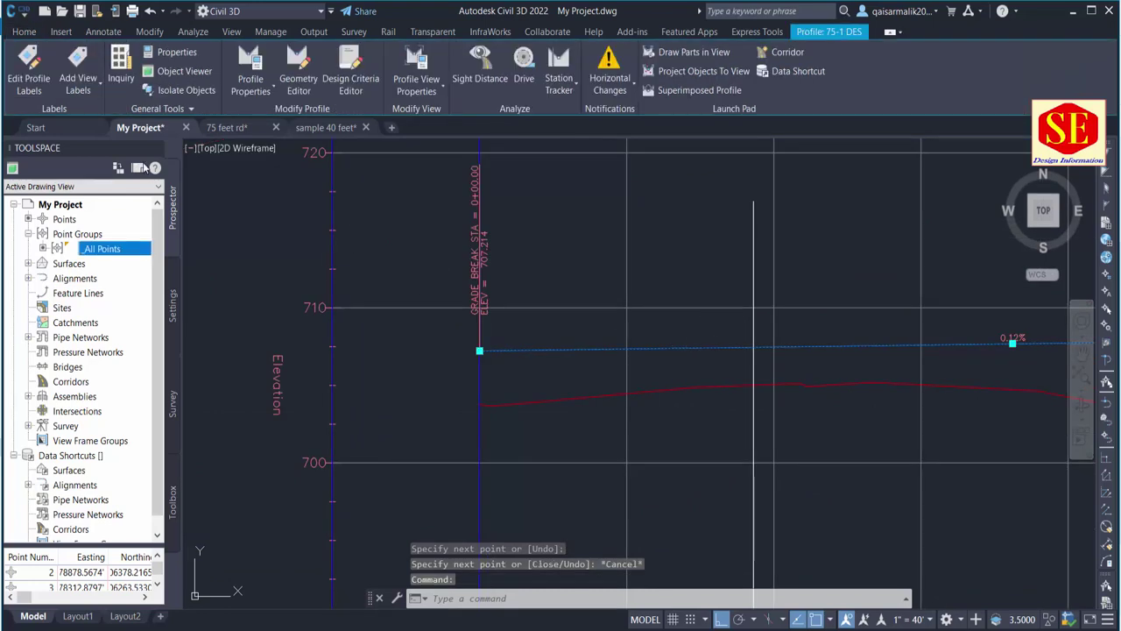
left_click(77, 90)
left_click(88, 123)
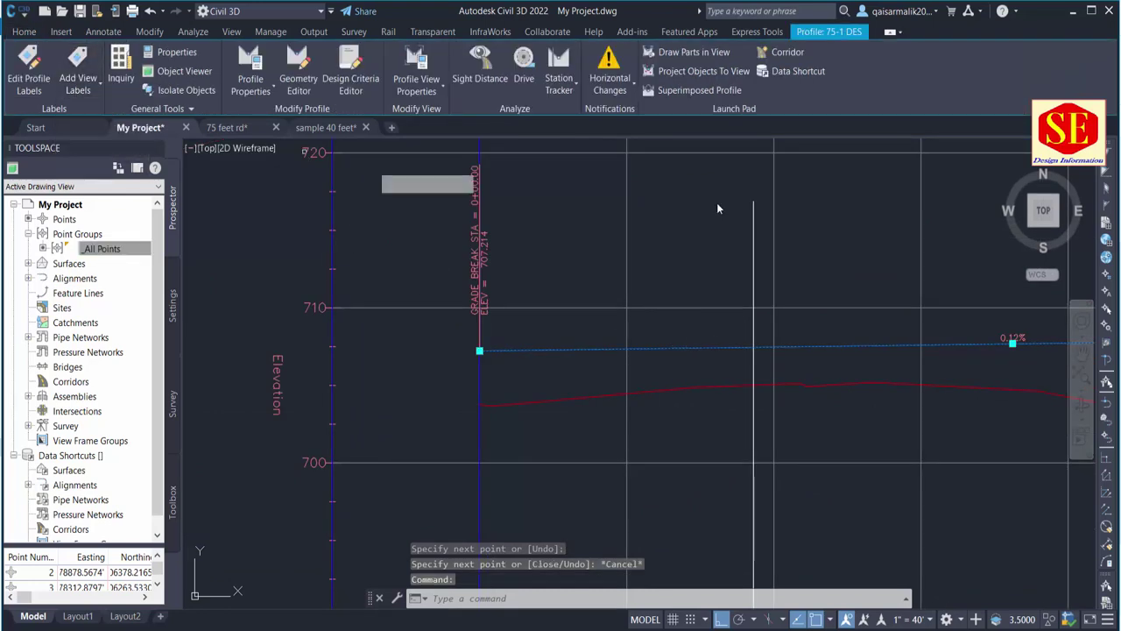
left_click(799, 303)
scroll(753, 333, "up", 2)
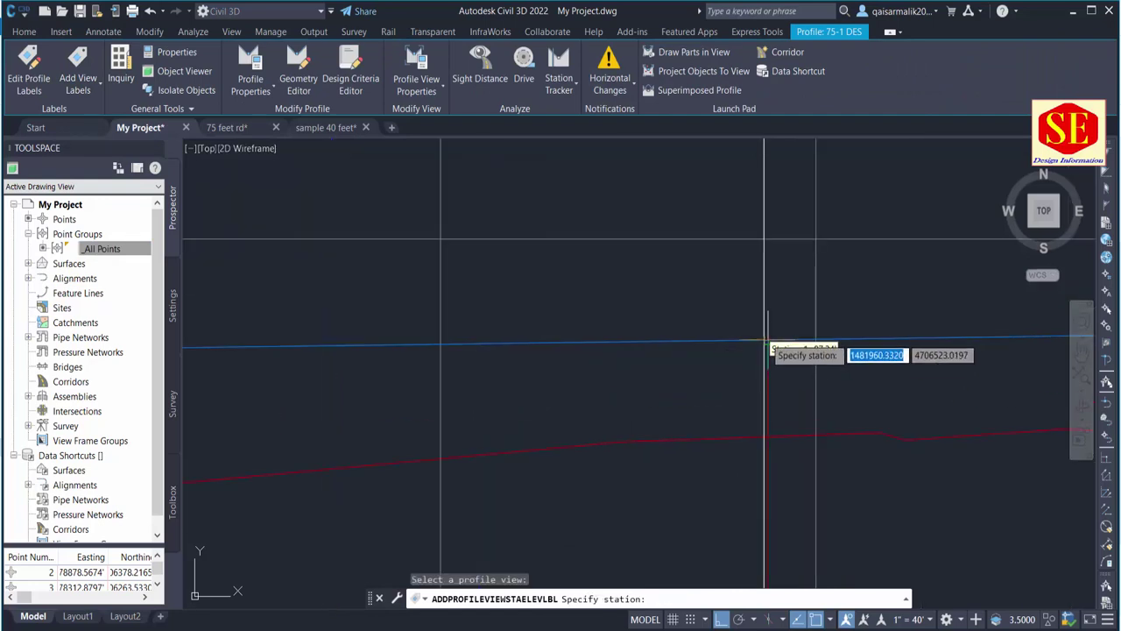
scroll(761, 336, "up", 1)
scroll(761, 337, "up", 1)
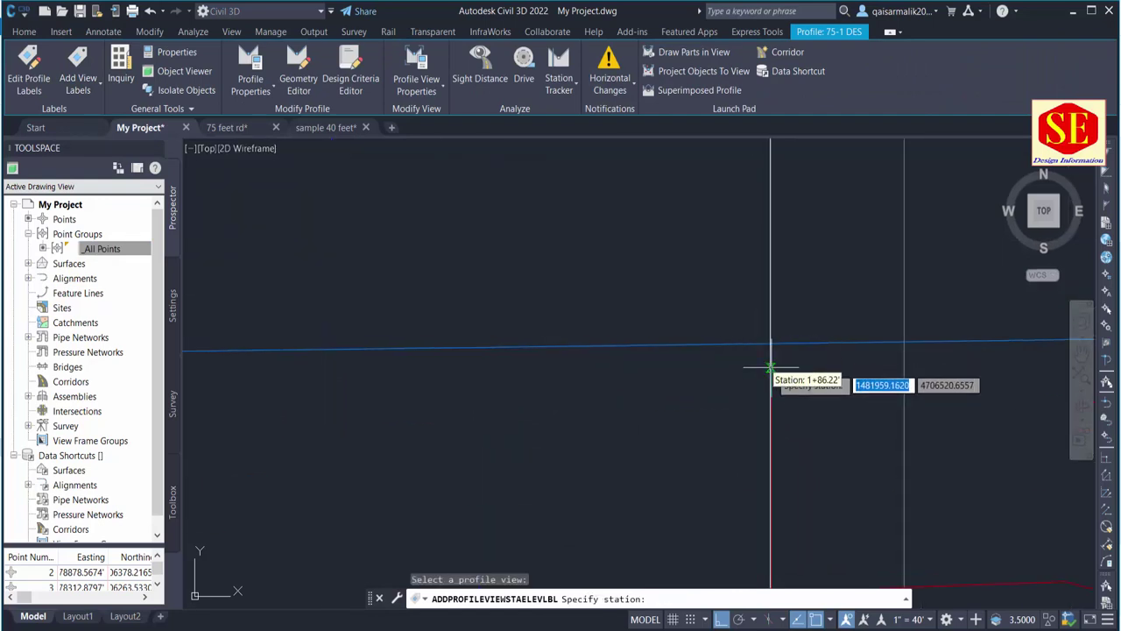
left_click(771, 342)
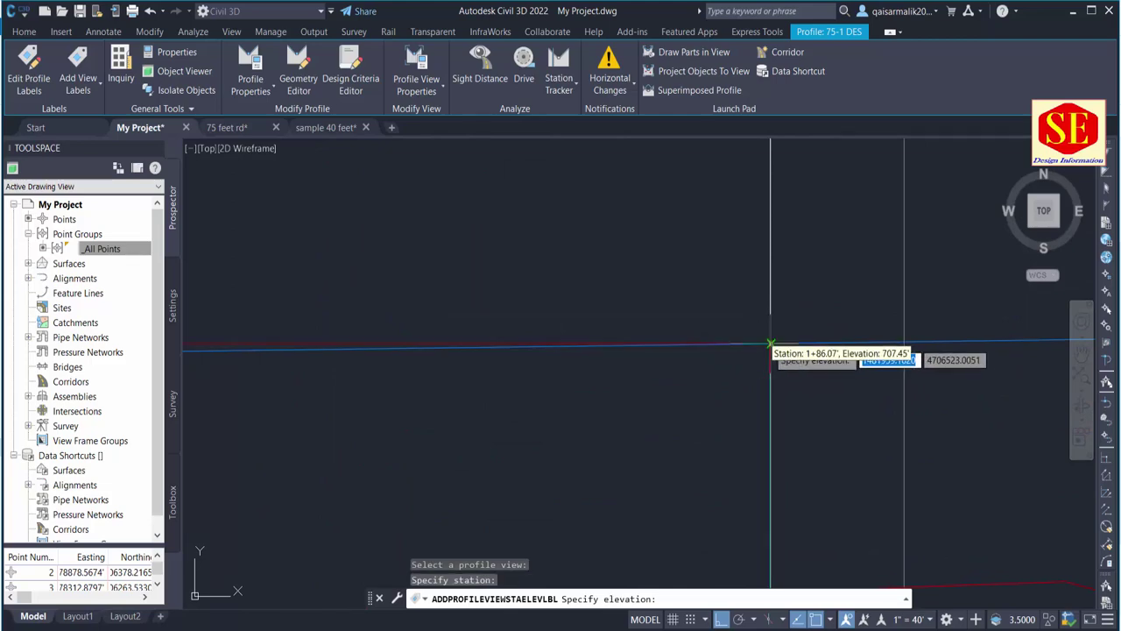
left_click(771, 345)
scroll(663, 249, "down", 3)
scroll(665, 307, "down", 3)
key("Escape")
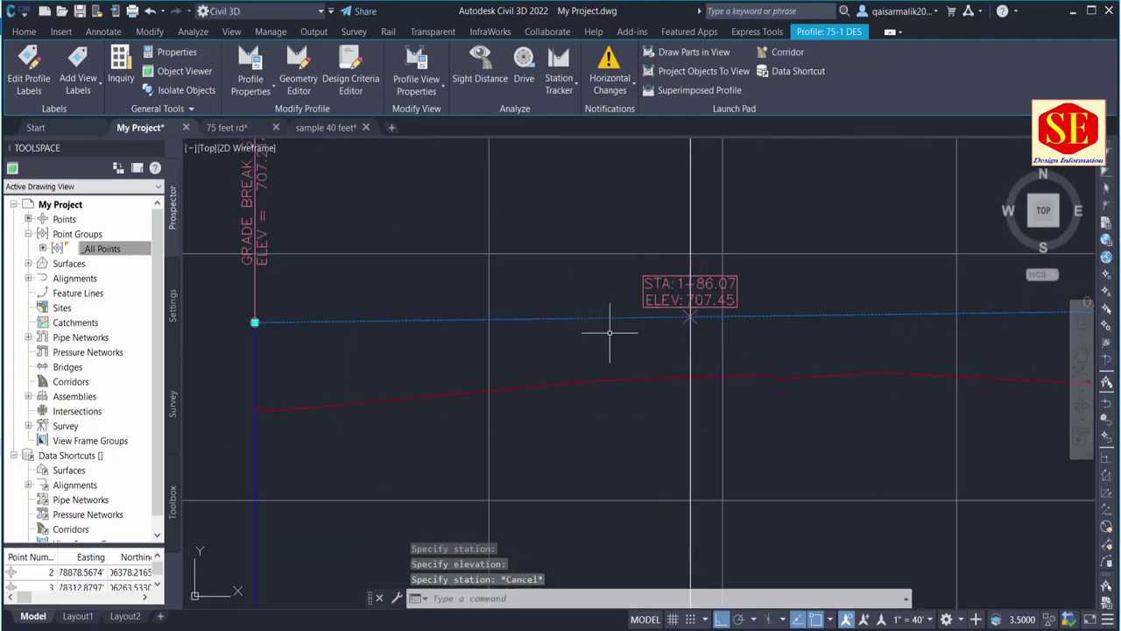
scroll(608, 328, "down", 5)
scroll(613, 294, "down", 6)
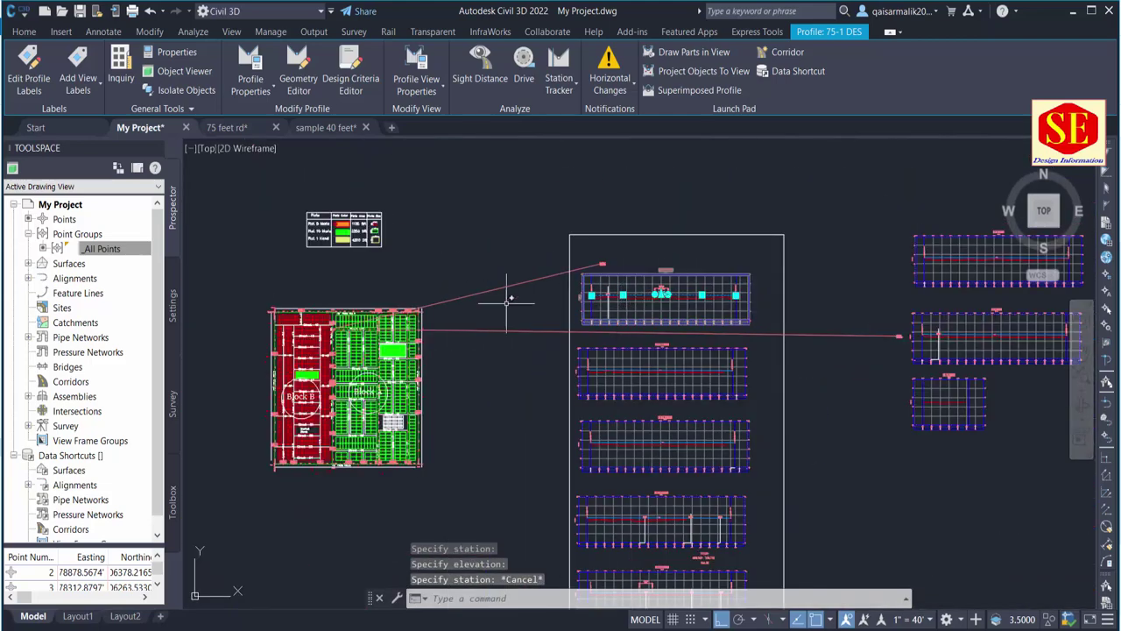
key("Escape")
Select a station-elevation label and begin moving it, then cancel that first attempt.
scroll(642, 295, "up", 6)
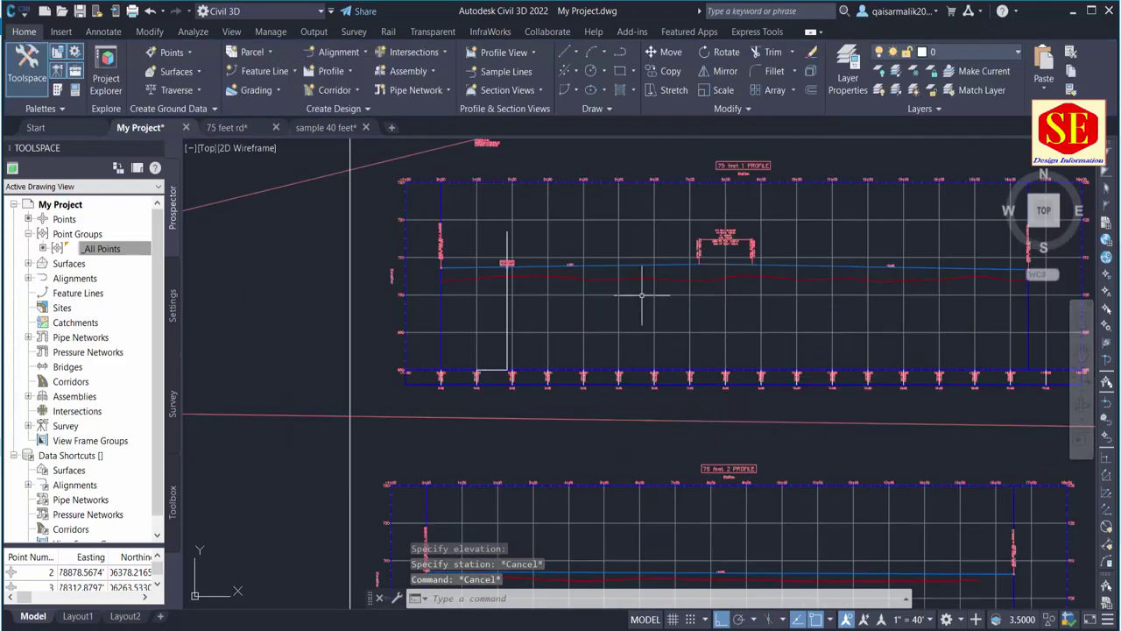
scroll(506, 261, "up", 3)
scroll(504, 257, "up", 3)
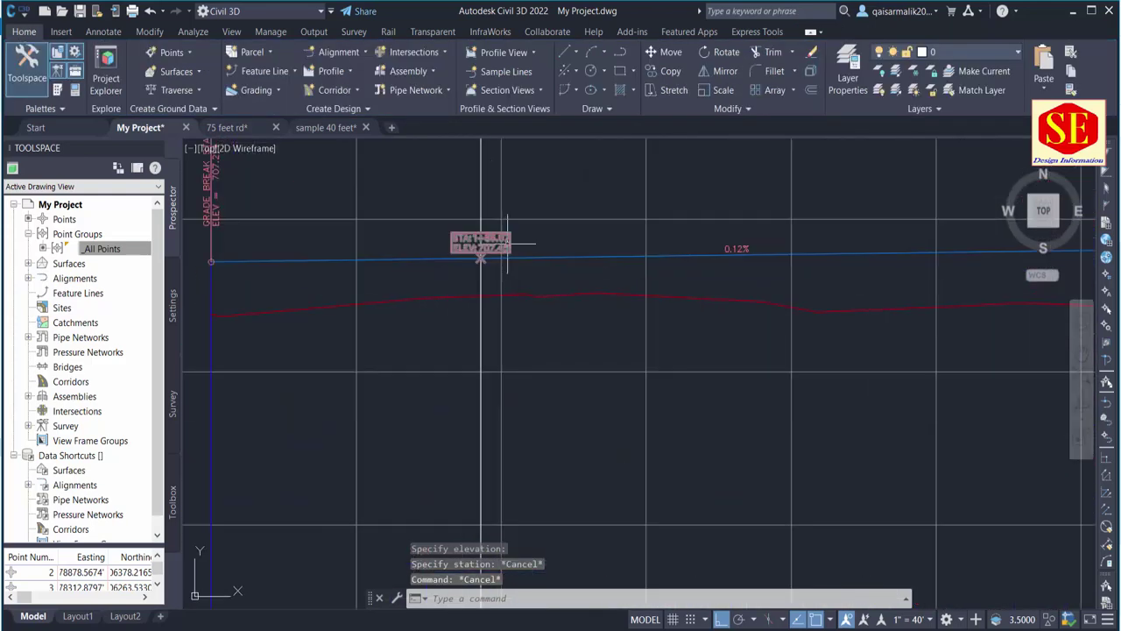
left_click(508, 242)
scroll(481, 250, "down", 5)
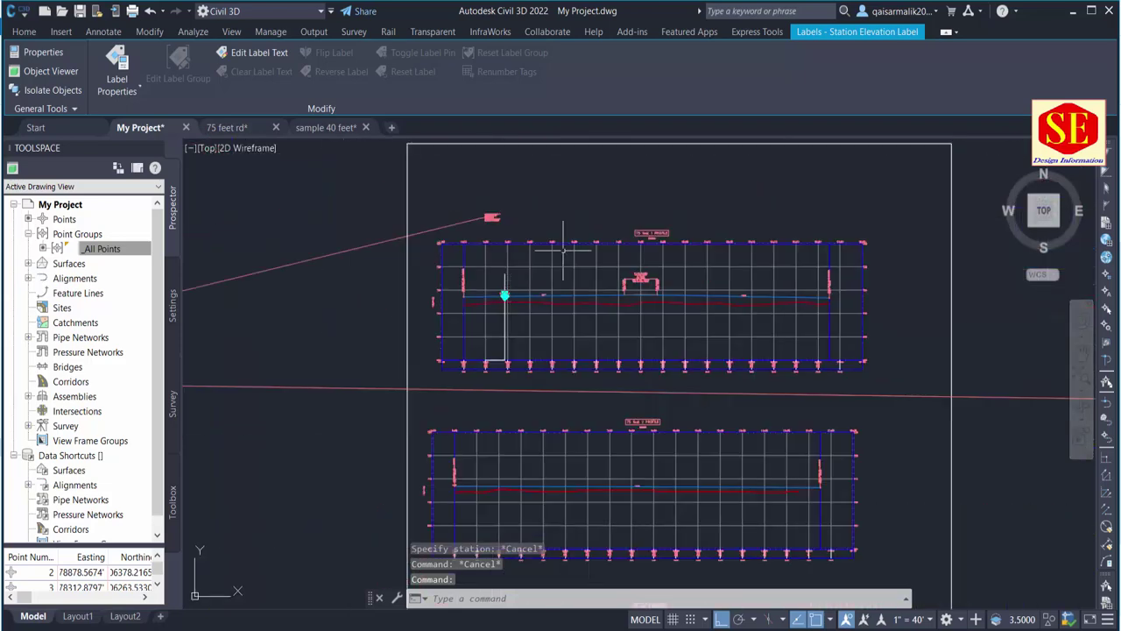
scroll(517, 285, "up", 5)
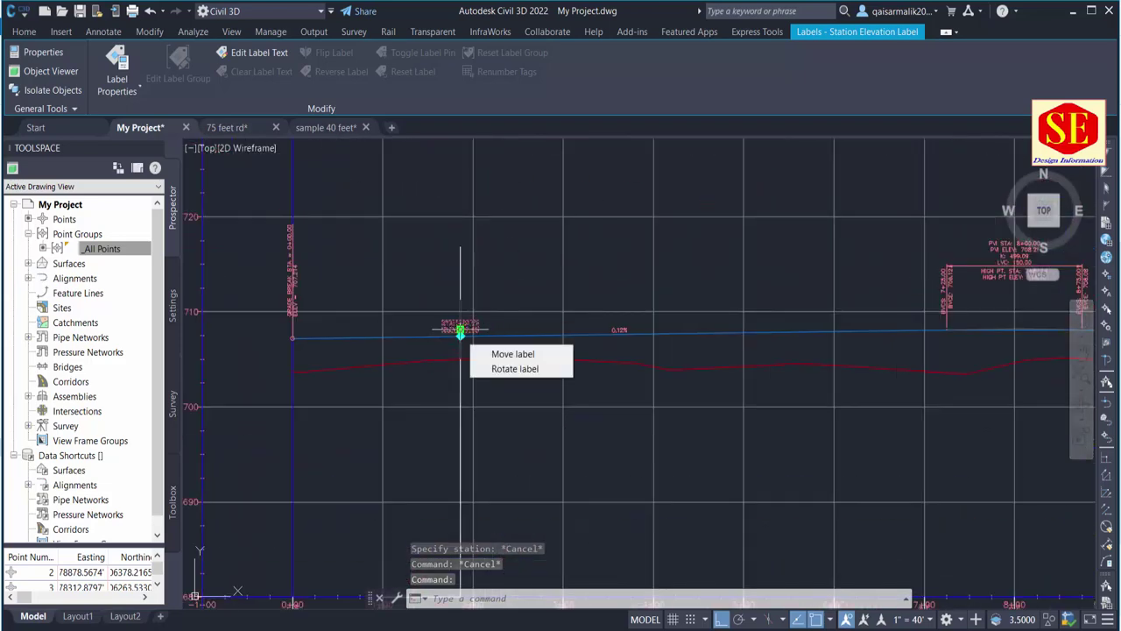
left_click(443, 355)
scroll(575, 236, "down", 3)
scroll(438, 306, "down", 2)
scroll(311, 364, "down", 2)
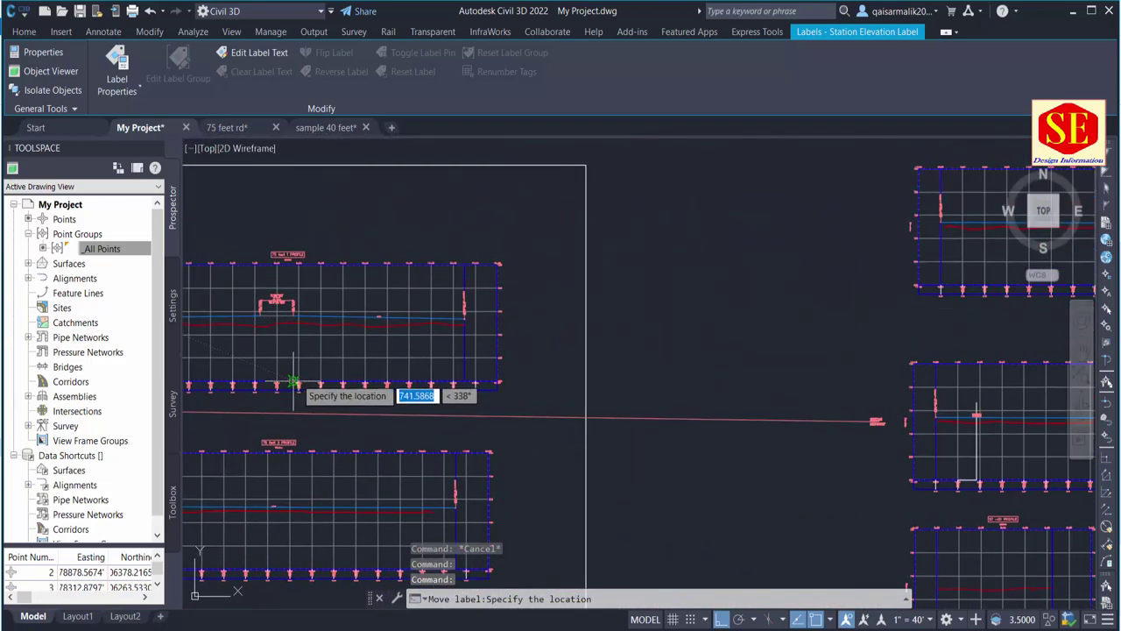
scroll(614, 307, "down", 2)
scroll(771, 350, "up", 6)
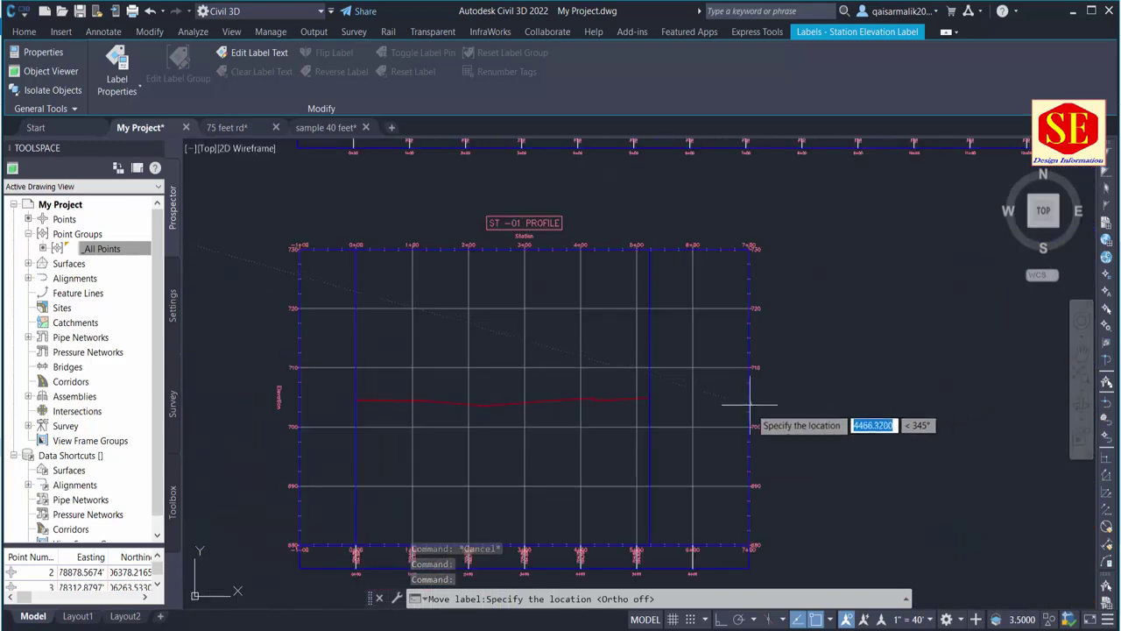
key("Escape")
scroll(771, 333, "down", 3)
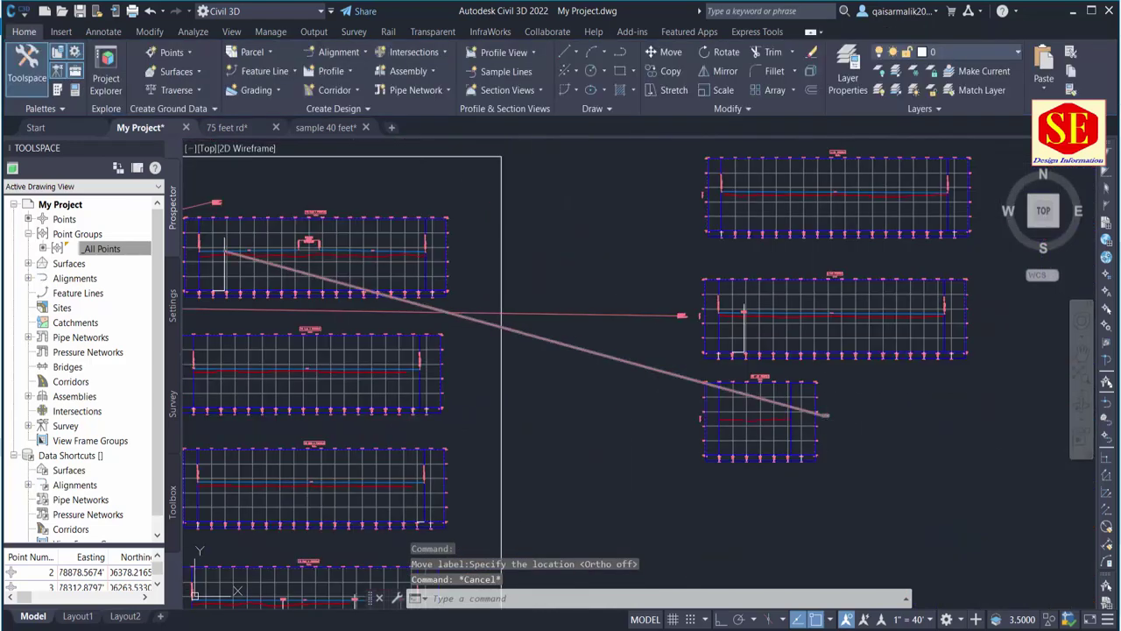
scroll(776, 305, "up", 2)
scroll(776, 305, "up", 3)
scroll(659, 336, "up", 4)
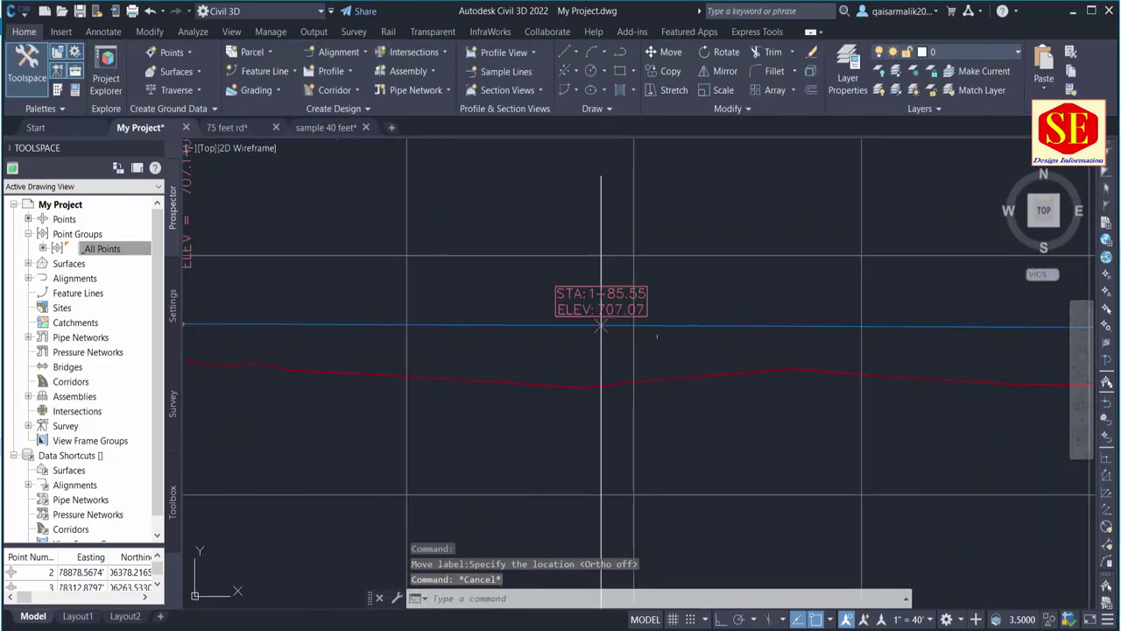
Move the STA 1+85.55 / ELEV 707.07 label left of the ST-01 profile view with a leader.
left_click(641, 310)
left_click(601, 324)
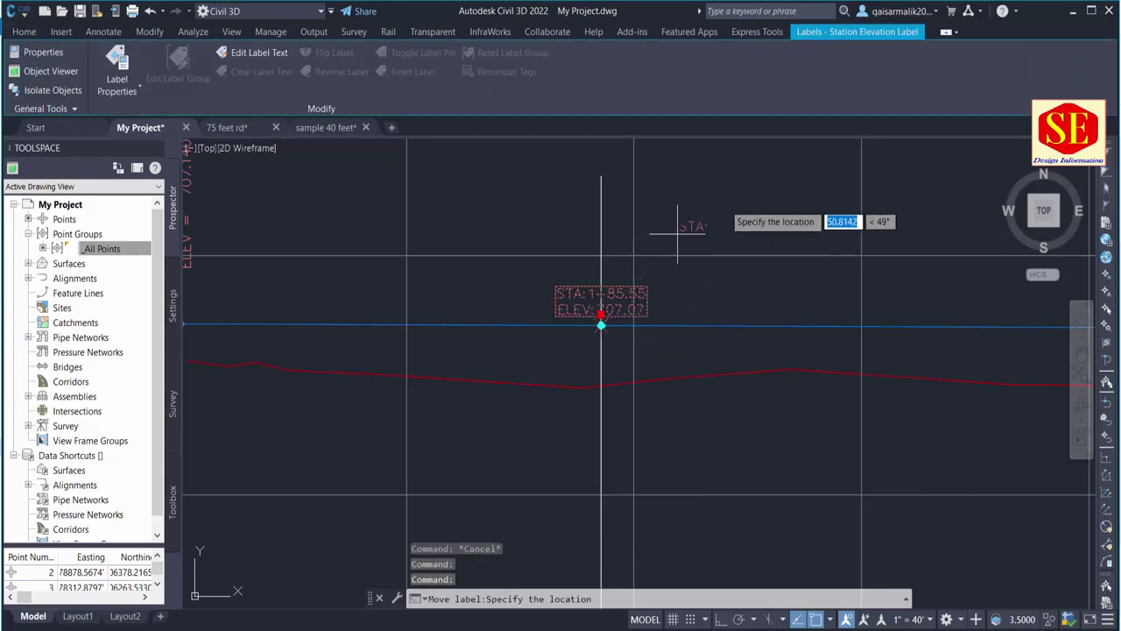
scroll(689, 225, "down", 3)
scroll(652, 348, "up", 3)
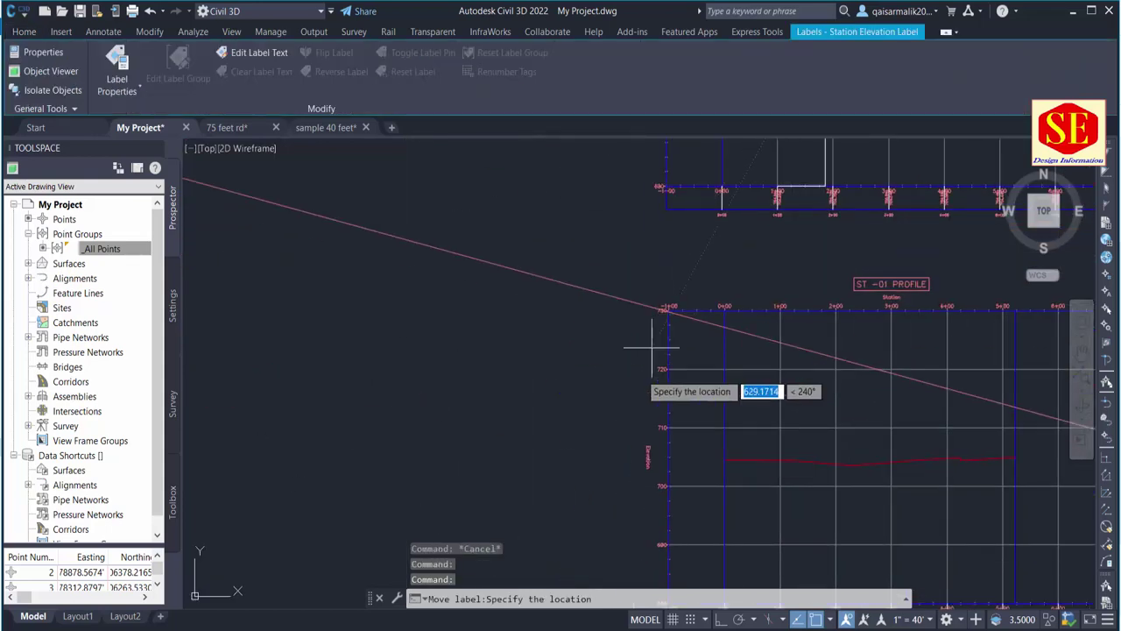
left_click(602, 474)
key("Escape")
scroll(733, 331, "down", 2)
scroll(733, 331, "down", 2)
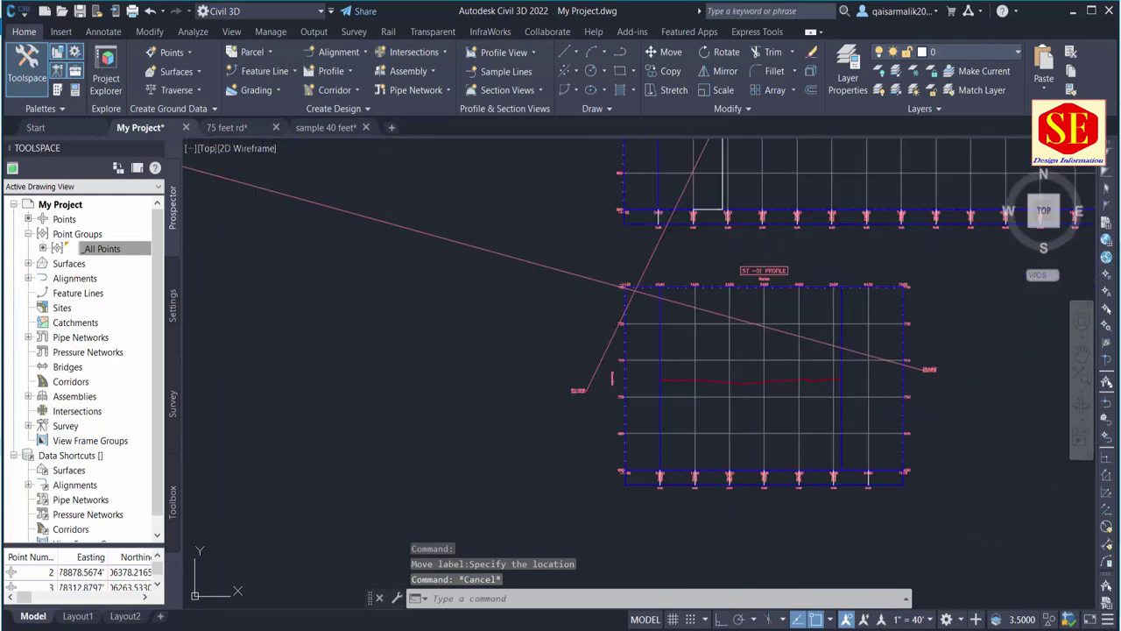
scroll(944, 407, "up", 1)
scroll(841, 391, "up", 1)
key("Escape")
Create the ST01 DES design profile in the ST-01 profile view.
left_click(348, 74)
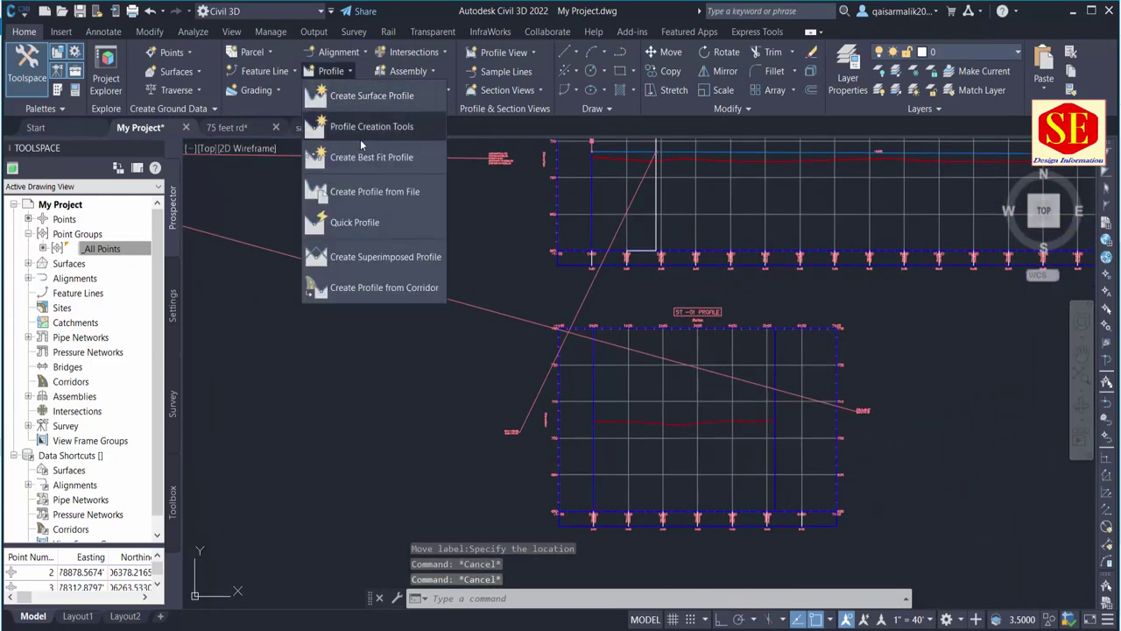
left_click(366, 125)
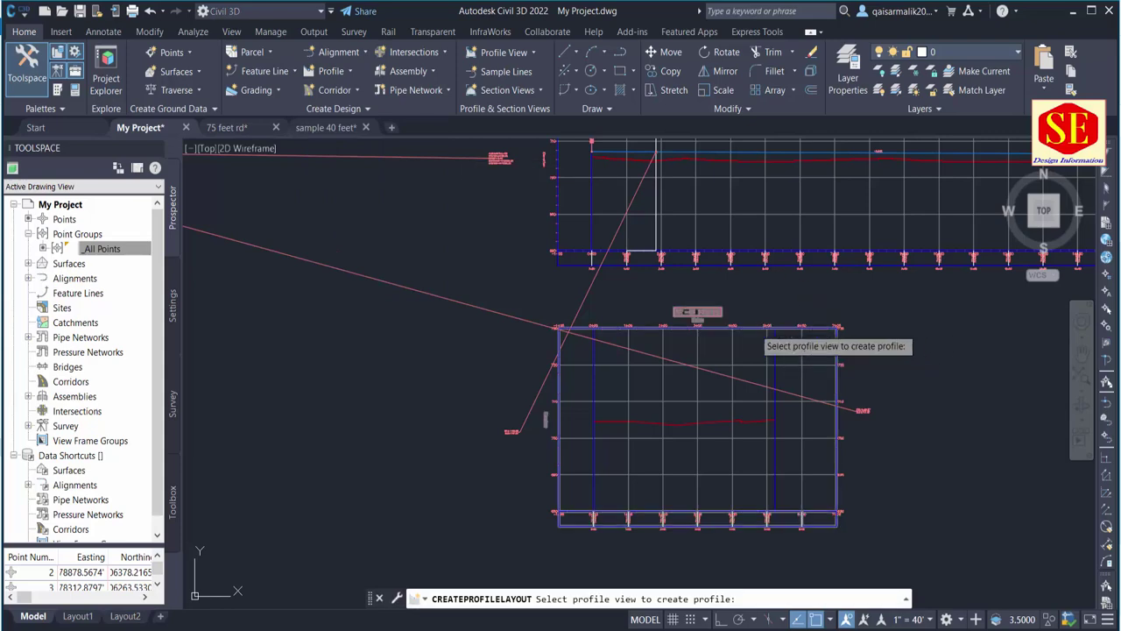
left_click(764, 352)
type("ST01 DES")
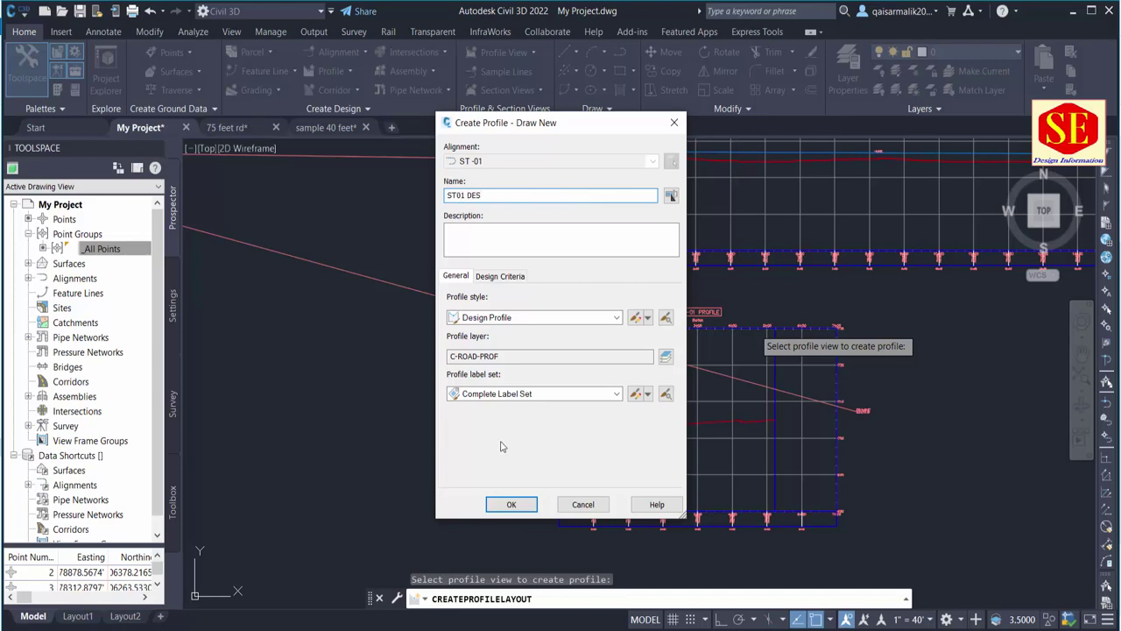
left_click(497, 503)
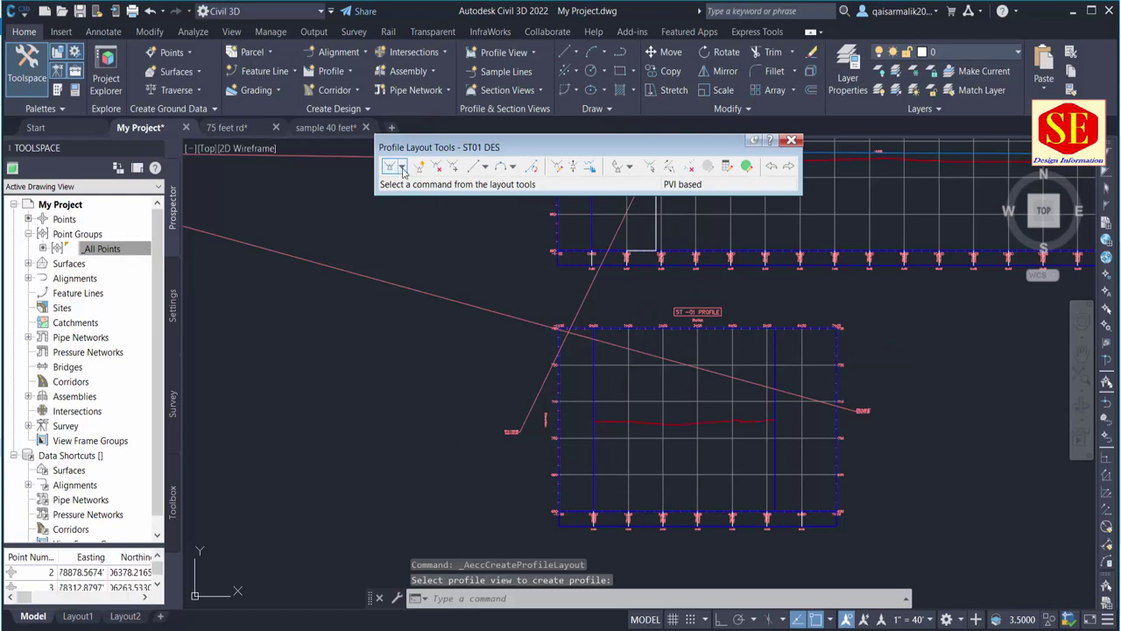
Start drawing tangents without curves, entering points by station and elevation in the ST-01 view.
left_click(402, 166)
left_click(435, 183)
type("'pse")
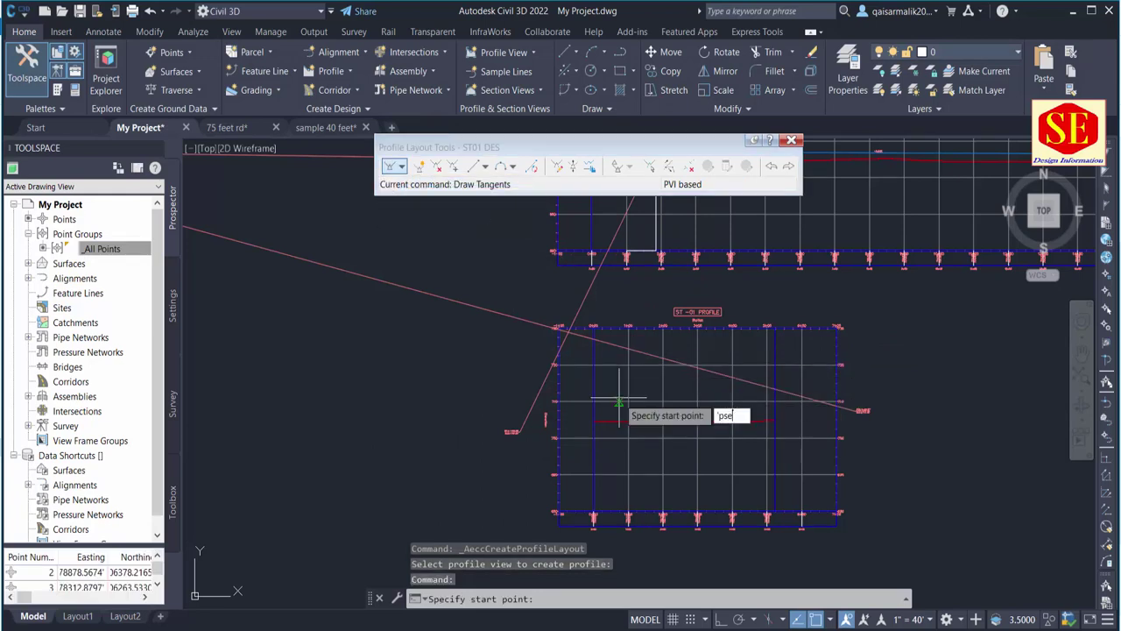
key("Return")
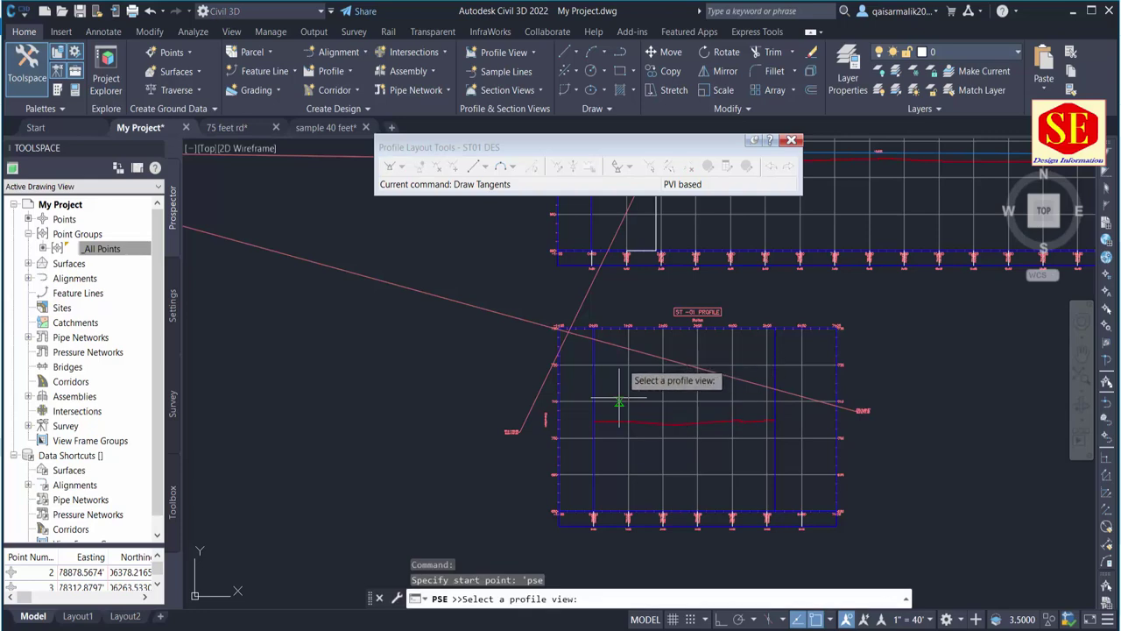
left_click(618, 400)
scroll(593, 435, "up", 4)
scroll(593, 435, "up", 4)
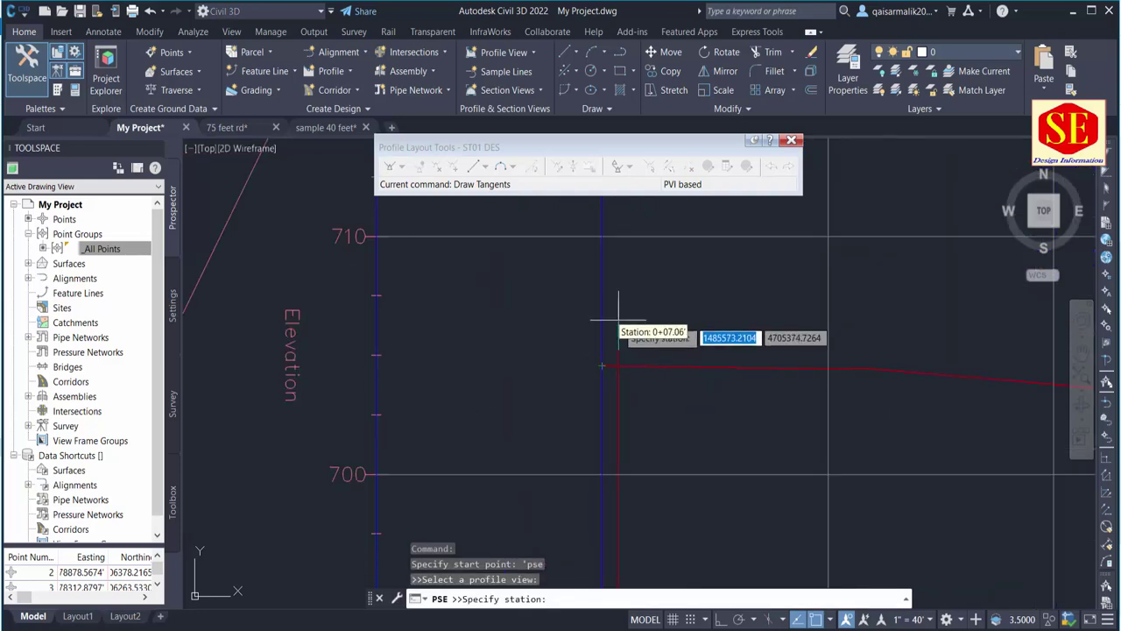
scroll(618, 323, "down", 2)
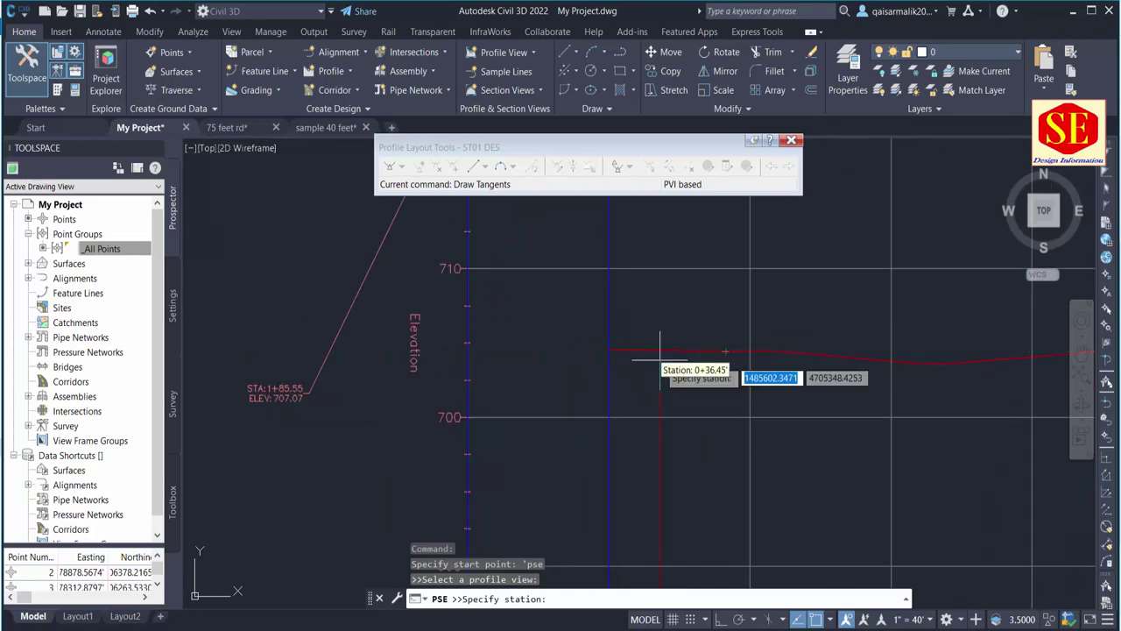
Place the first tangent point at station 0+00, elevation near 707, and the next near station 5+23.
left_click(604, 353)
type("707")
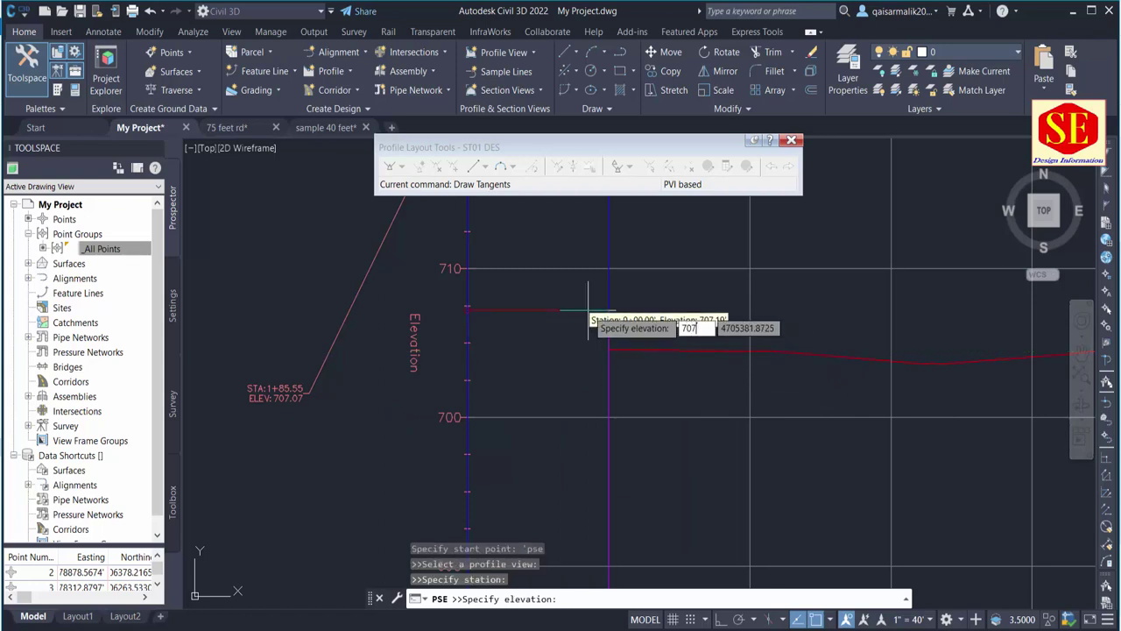
key("Return")
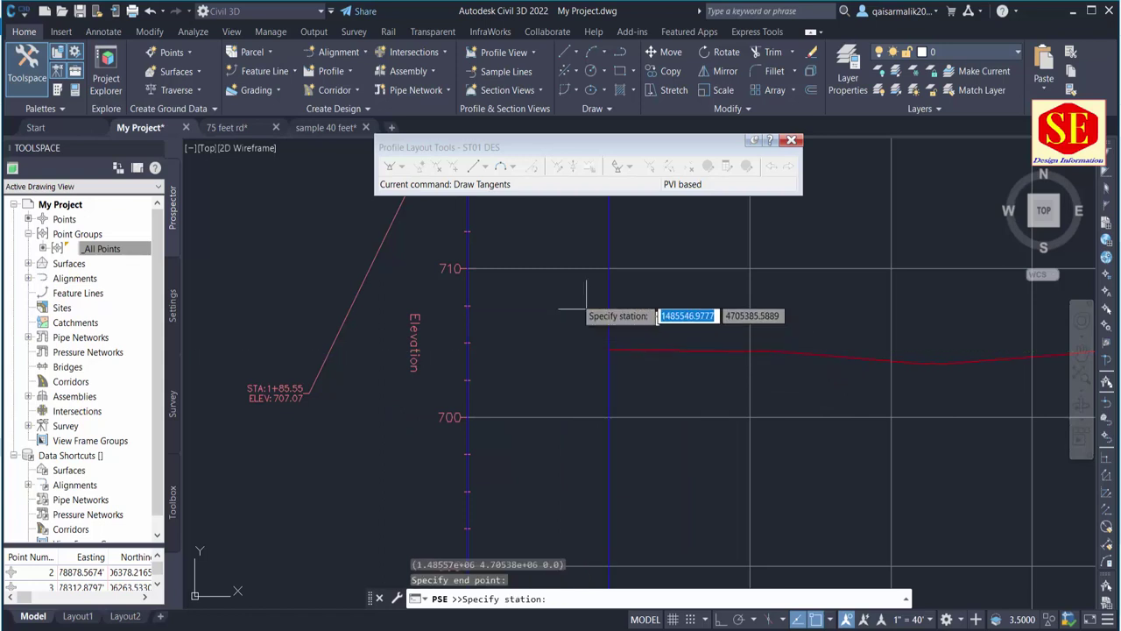
scroll(588, 313, "down", 5)
scroll(569, 381, "up", 3)
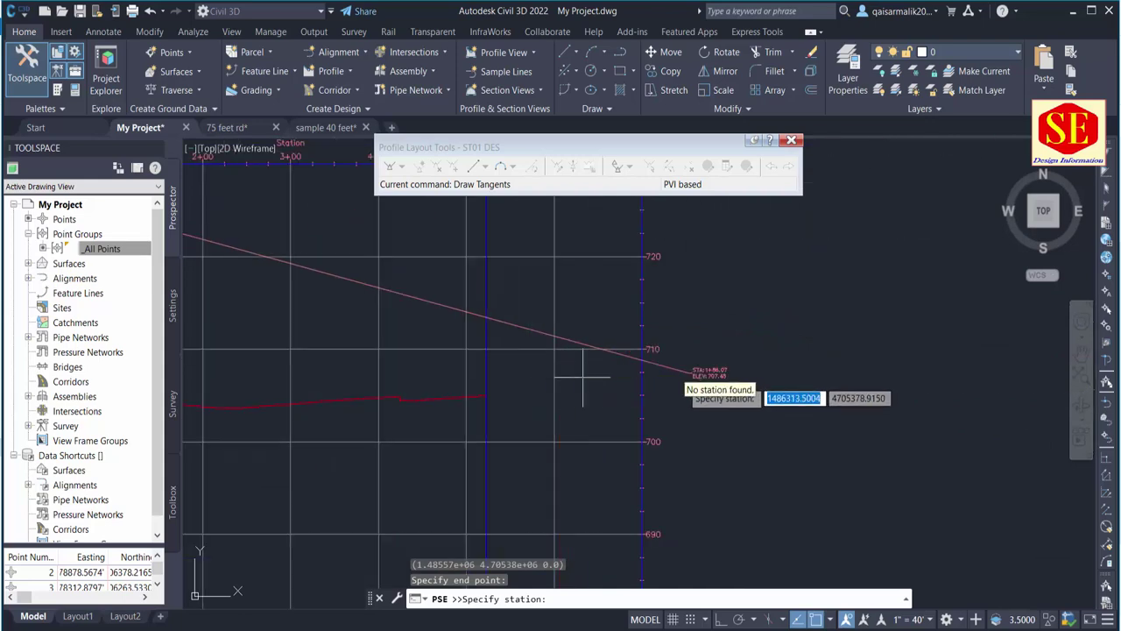
scroll(508, 416, "up", 4)
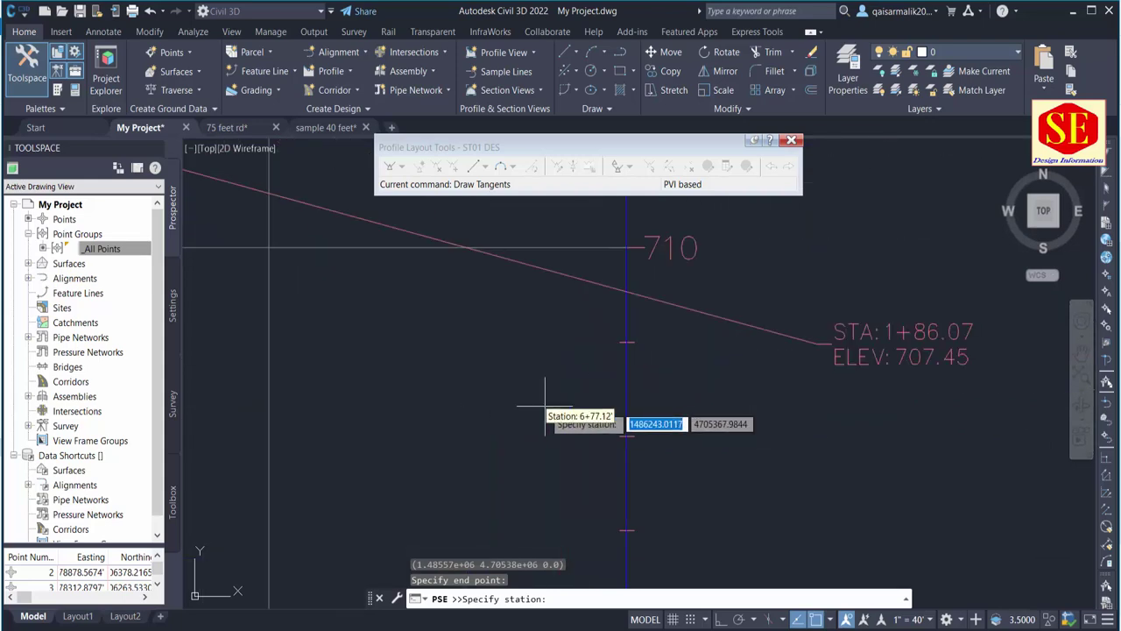
scroll(500, 399, "down", 2)
scroll(446, 403, "down", 2)
scroll(412, 403, "up", 2)
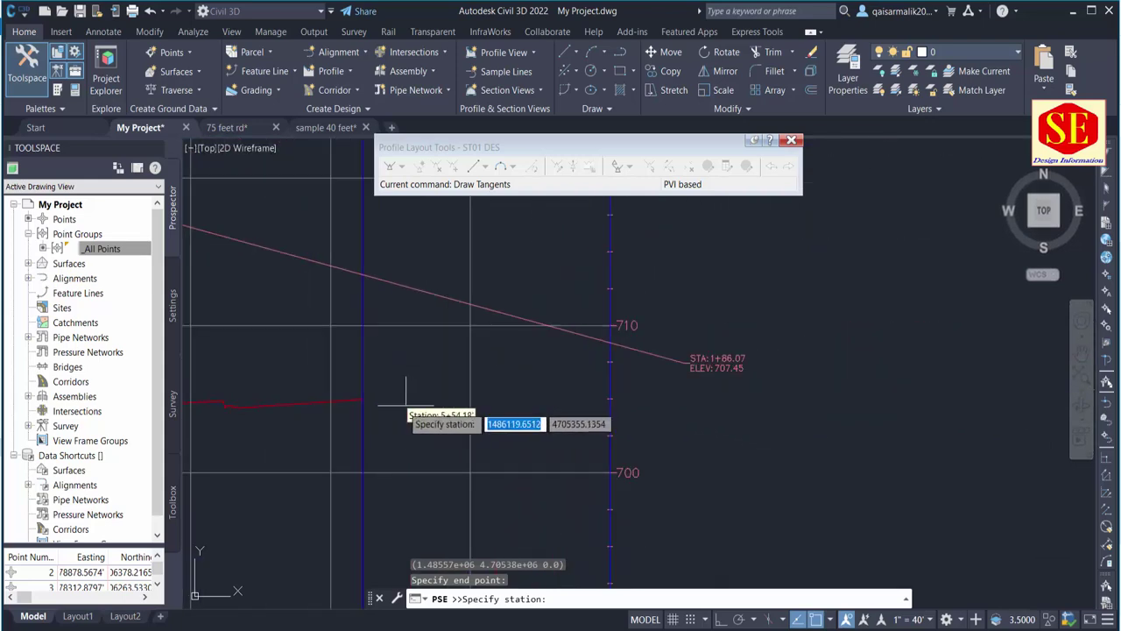
left_click(363, 395)
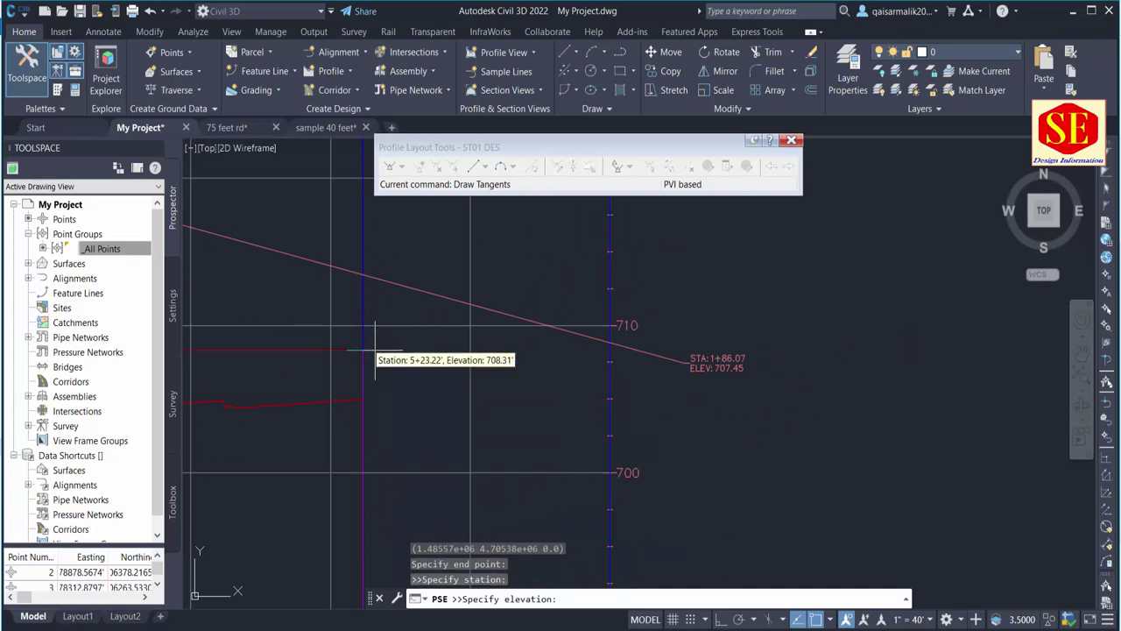
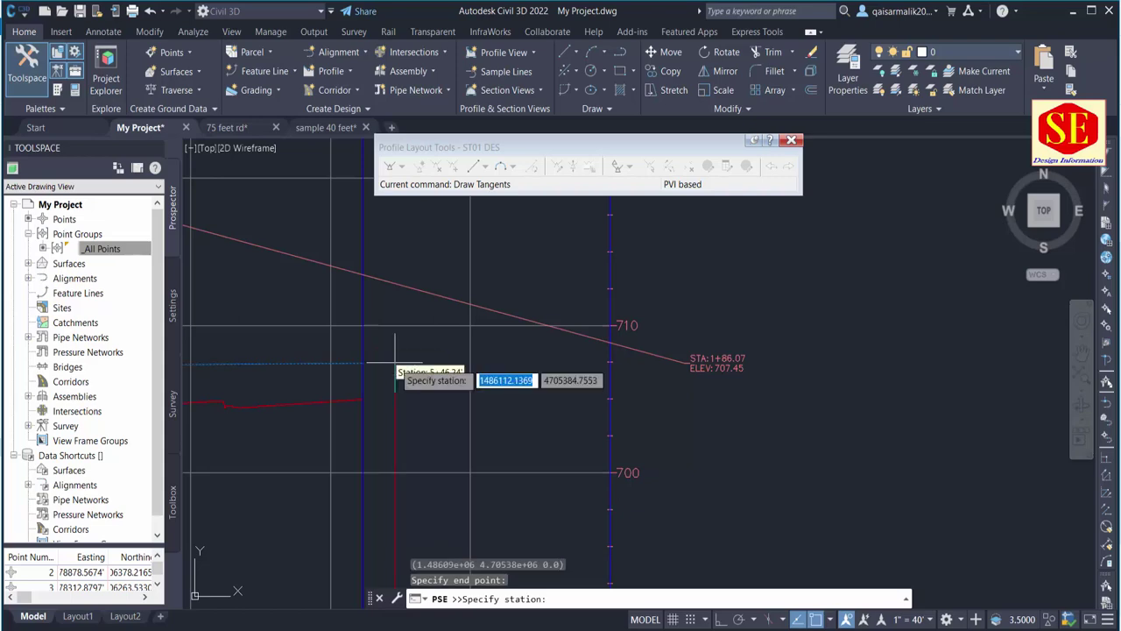
End the tangent at elevation 707.45 and stop drawing tangents.
key("Return")
scroll(516, 381, "down", 5)
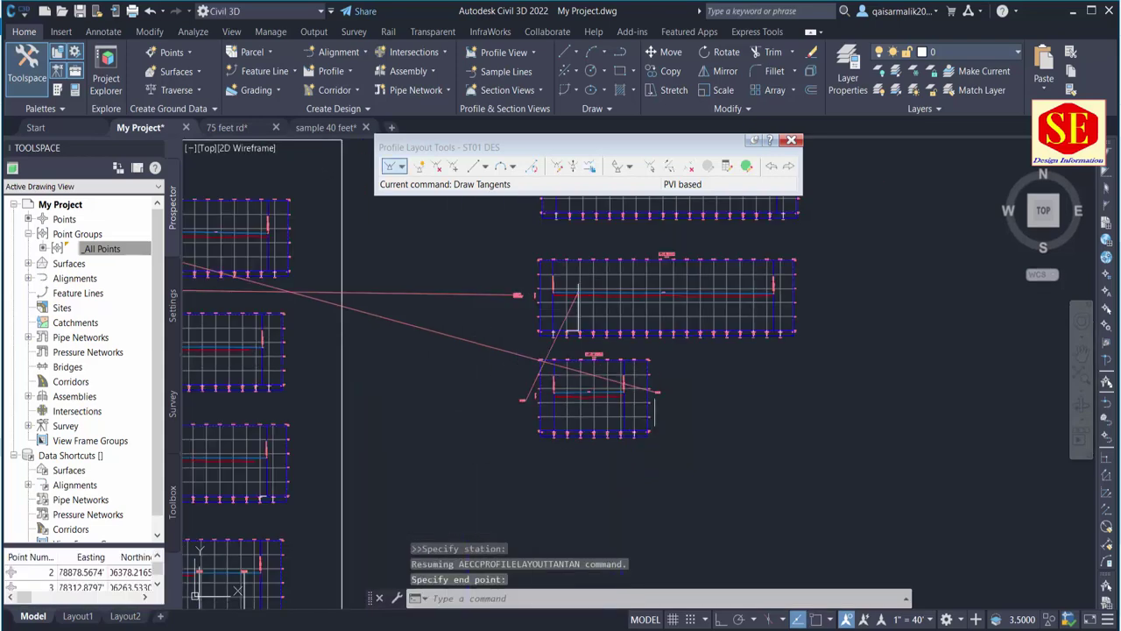
scroll(867, 399, "up", 2)
scroll(771, 385, "up", 3)
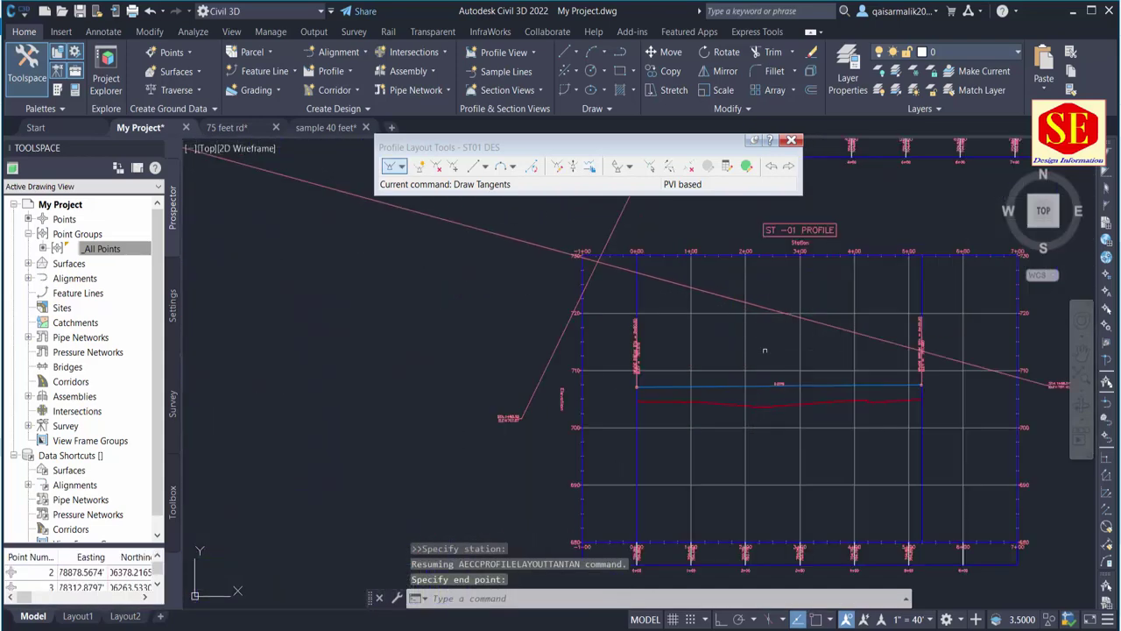
scroll(758, 368, "down", 3)
key("Escape")
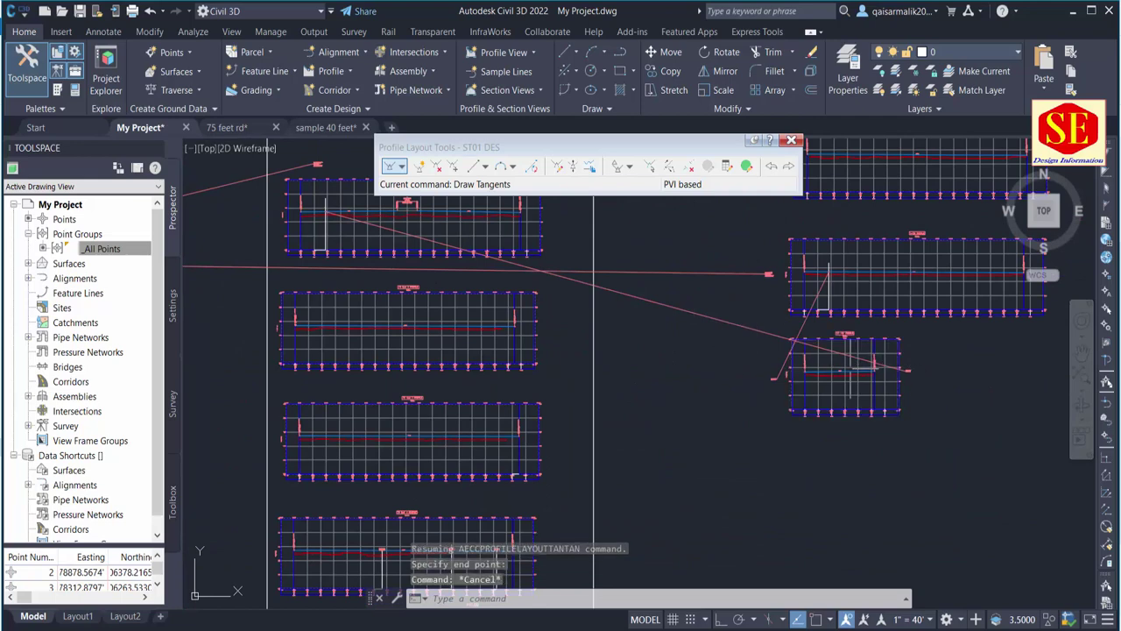
Erase the stray diagonal tangent and the horizontal lines across the profile views.
left_click(747, 330)
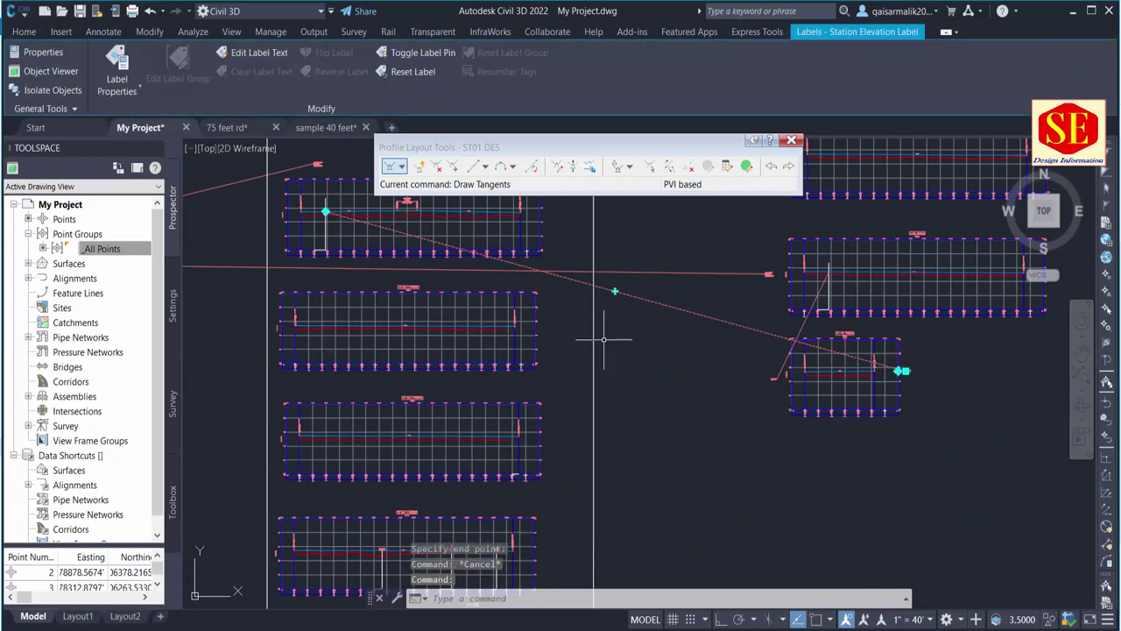
type("e")
key("Return")
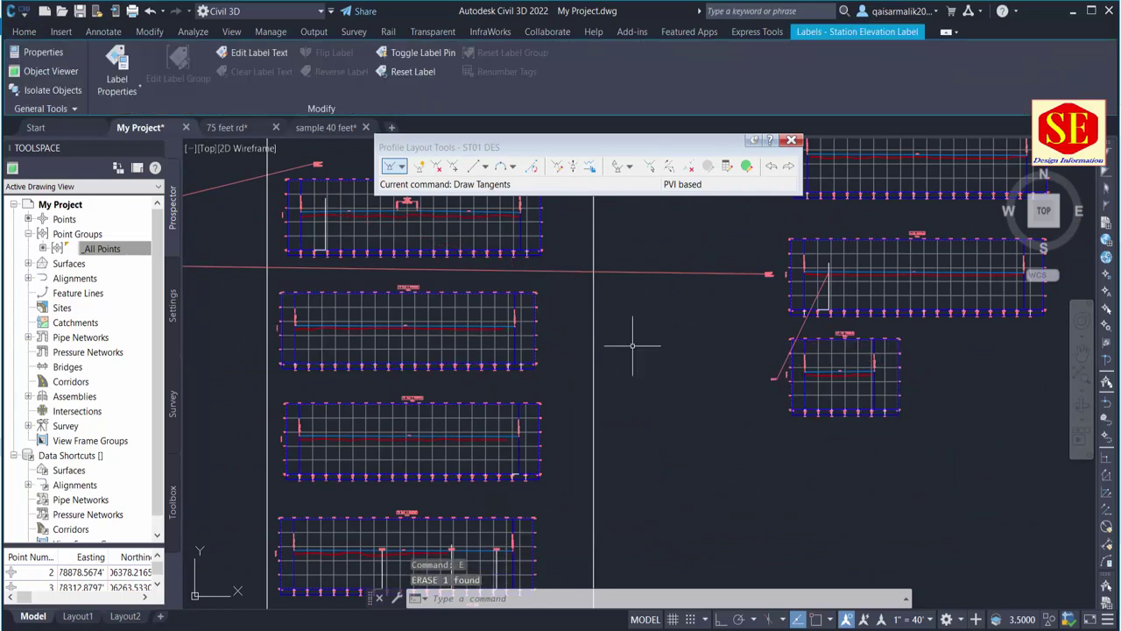
left_click(676, 251)
left_click(670, 294)
type("e")
key("Return")
Window-select around the profile grids and press Delete to clear it.
middle_click_drag(711, 298, 694, 491)
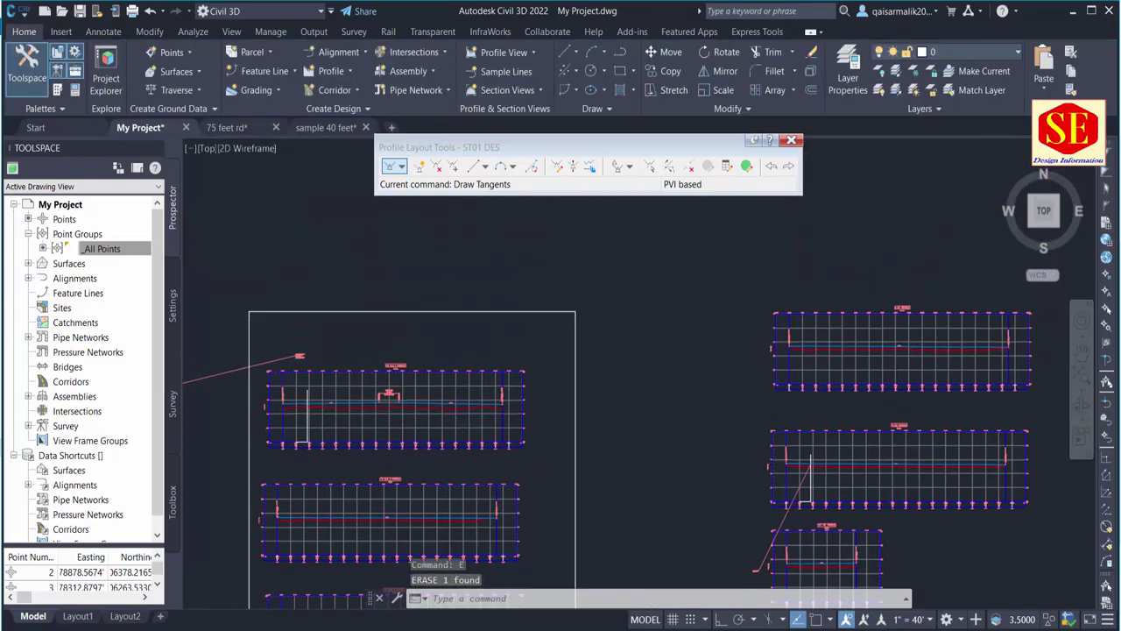
scroll(784, 390, "up", 3)
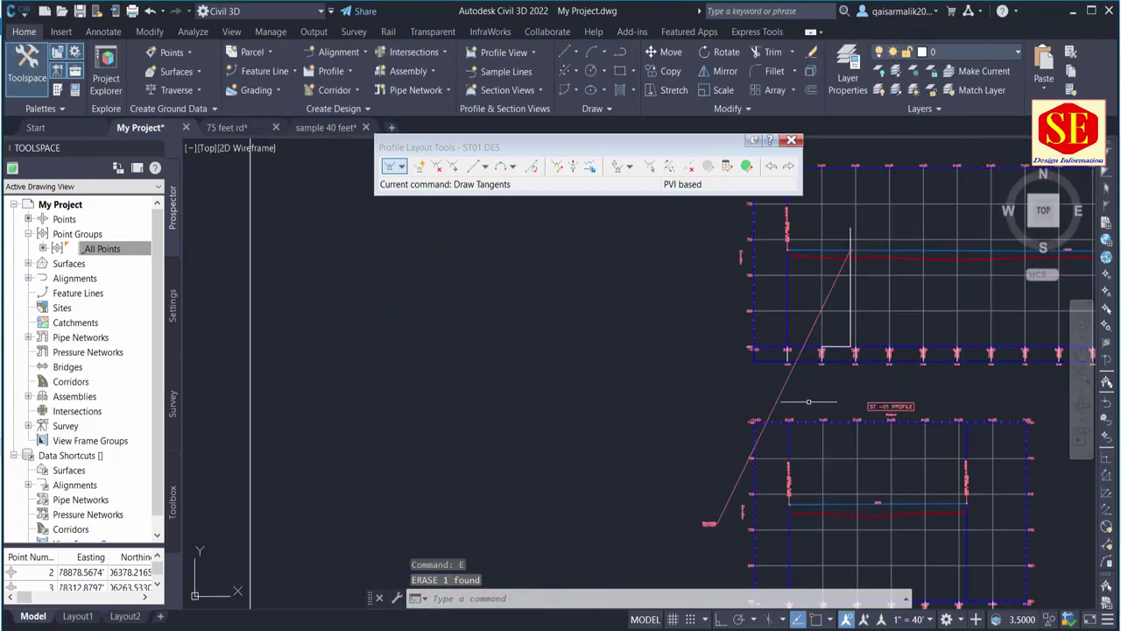
left_click(739, 393)
left_click(739, 393)
key("Delete")
scroll(756, 391, "down", 2)
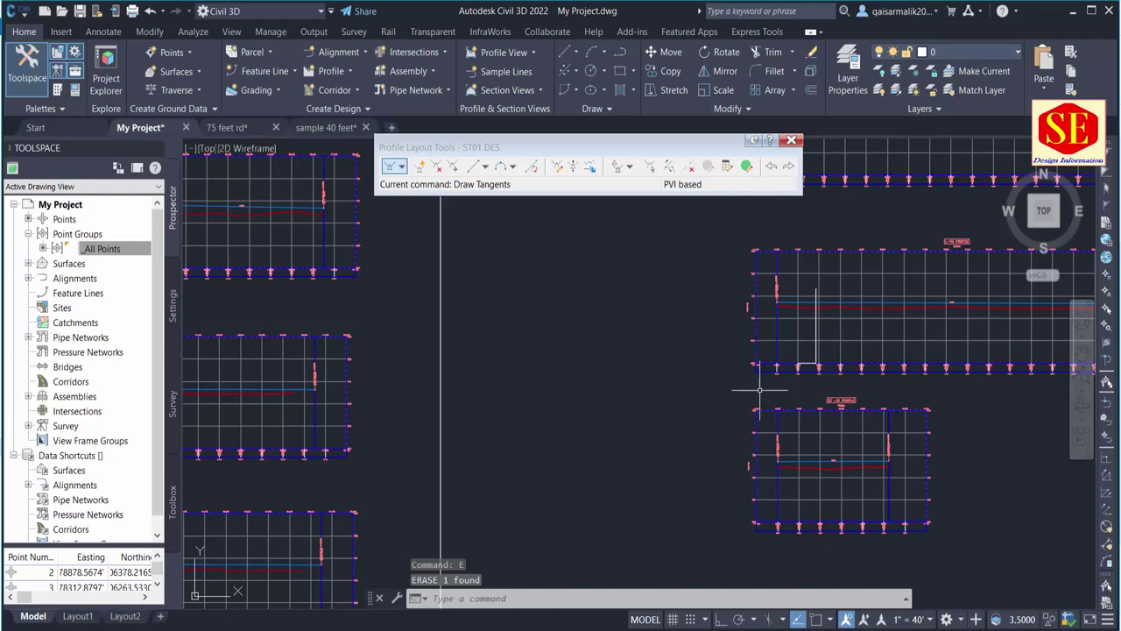
scroll(760, 390, "down", 2)
scroll(726, 343, "down", 2)
scroll(561, 395, "up", 2)
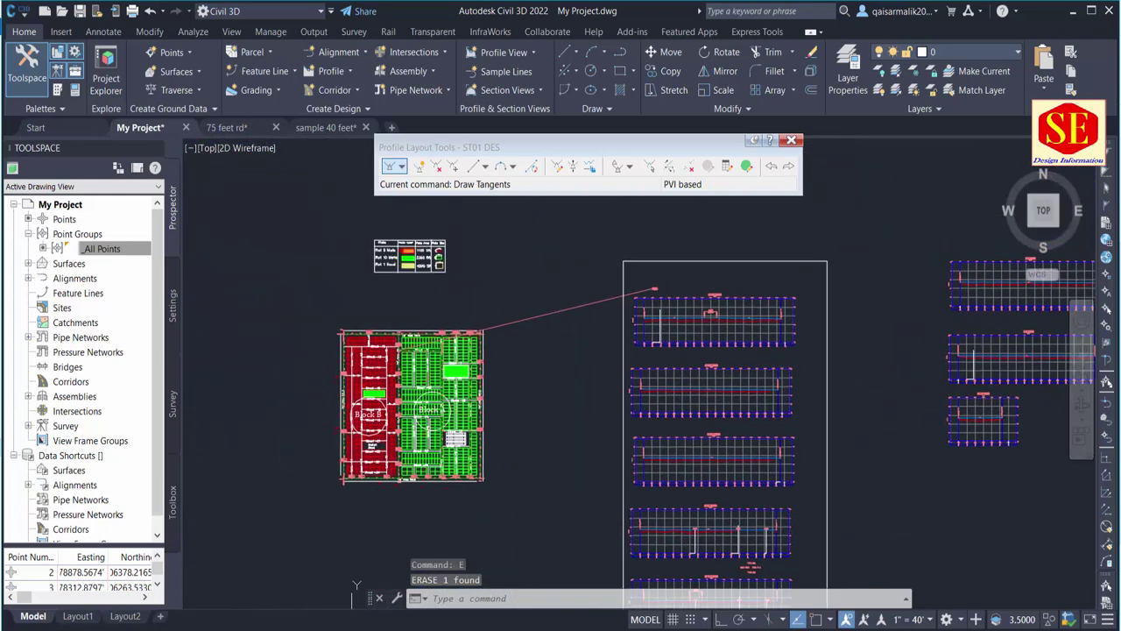
Check the pink label line running to the profiles, then deselect it.
left_click(566, 305)
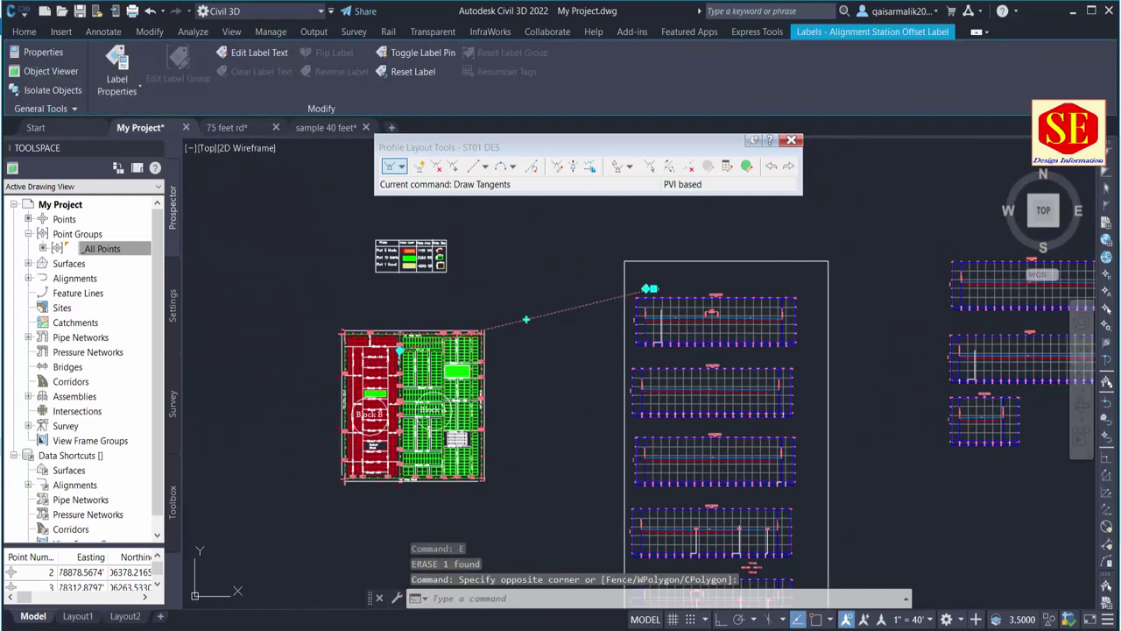
key("Escape")
scroll(460, 366, "up", 5)
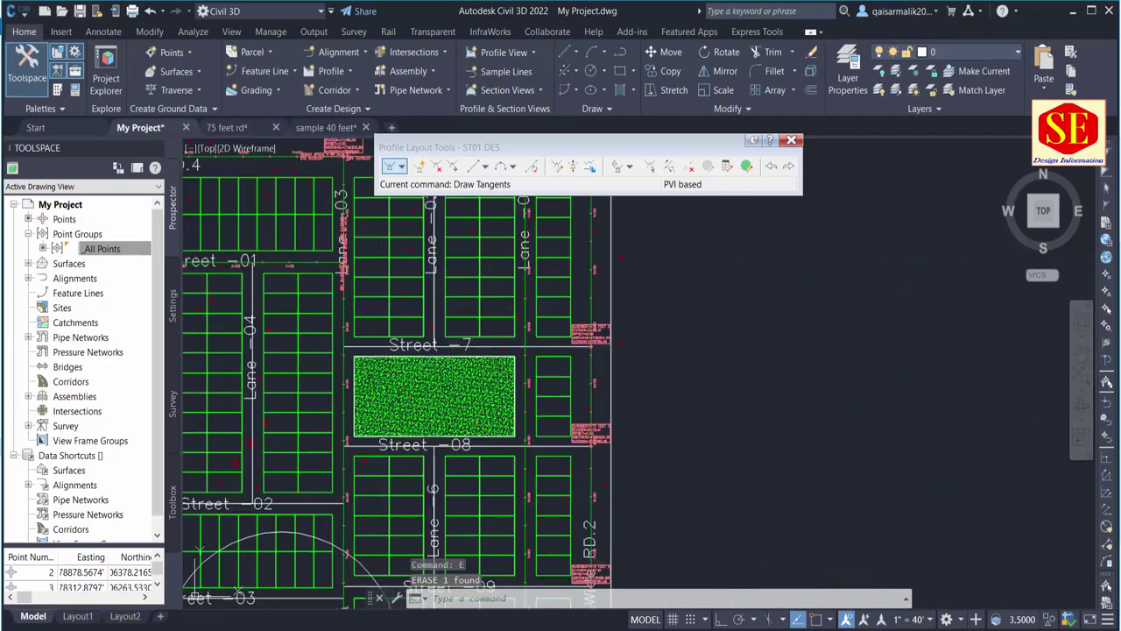
middle_click_drag(377, 304, 651, 383)
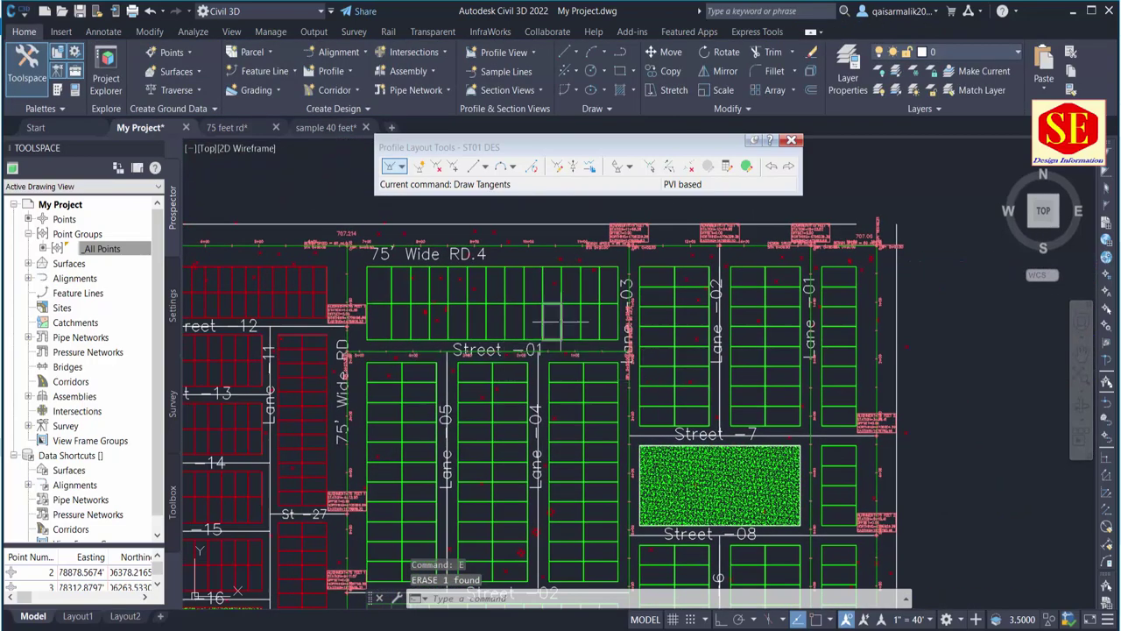
scroll(554, 322, "down", 3)
scroll(543, 306, "up", 1)
scroll(525, 289, "up", 2)
scroll(513, 270, "up", 2)
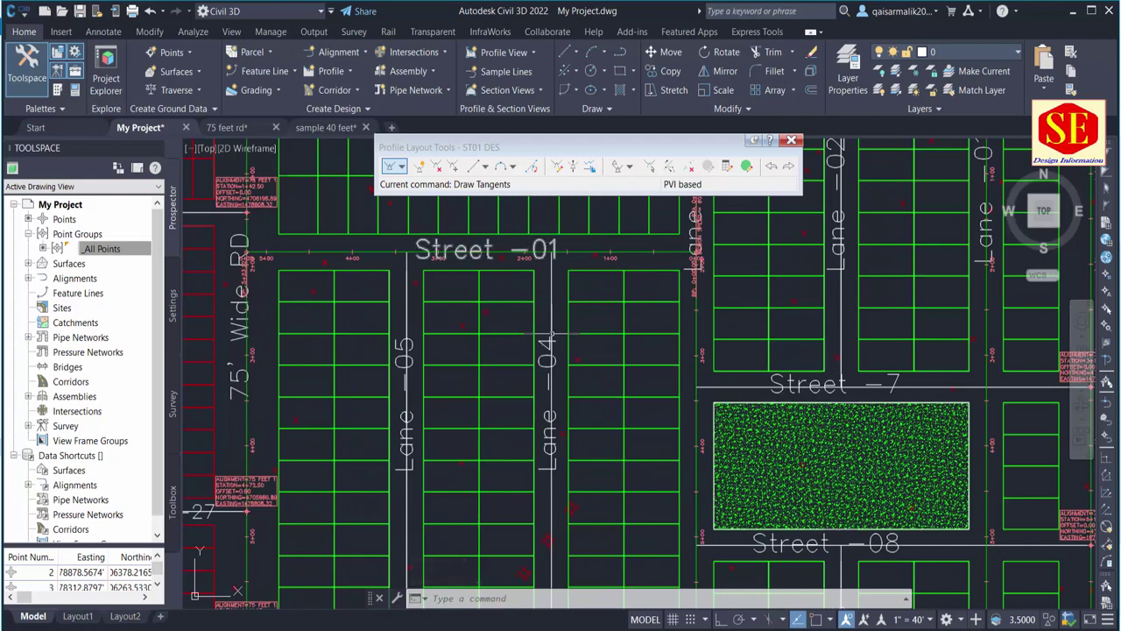
Pan the site plan past Street -02, Lane 6, Street -05 and the Market Block.
middle_click_drag(556, 495, 565, 397)
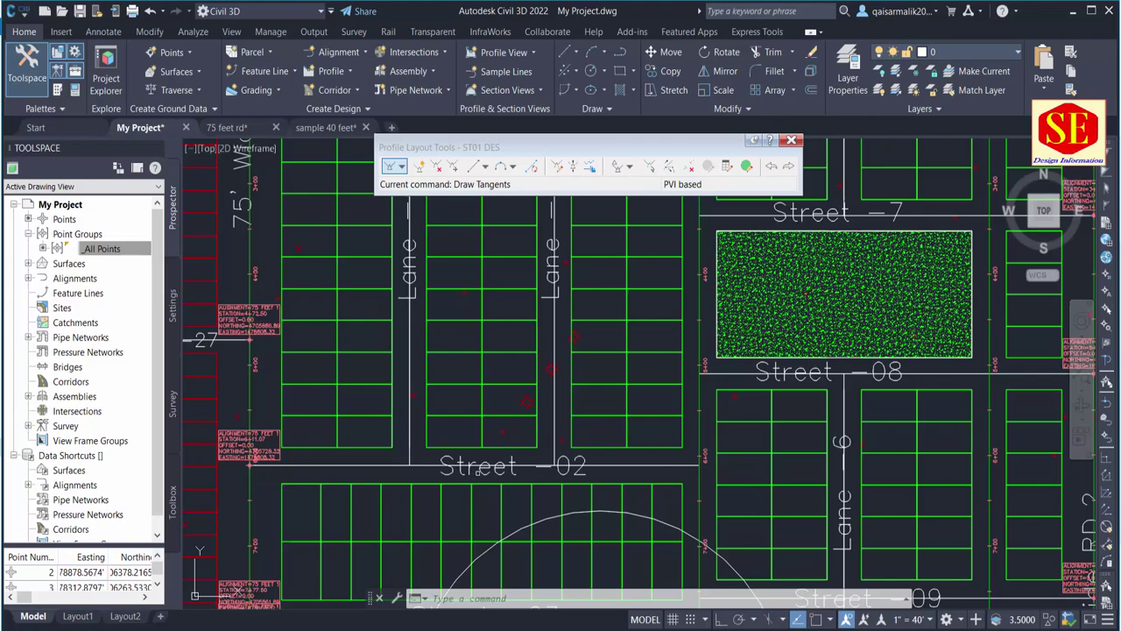
scroll(519, 352, "down", 3)
scroll(520, 353, "up", 3)
scroll(551, 226, "down", 2)
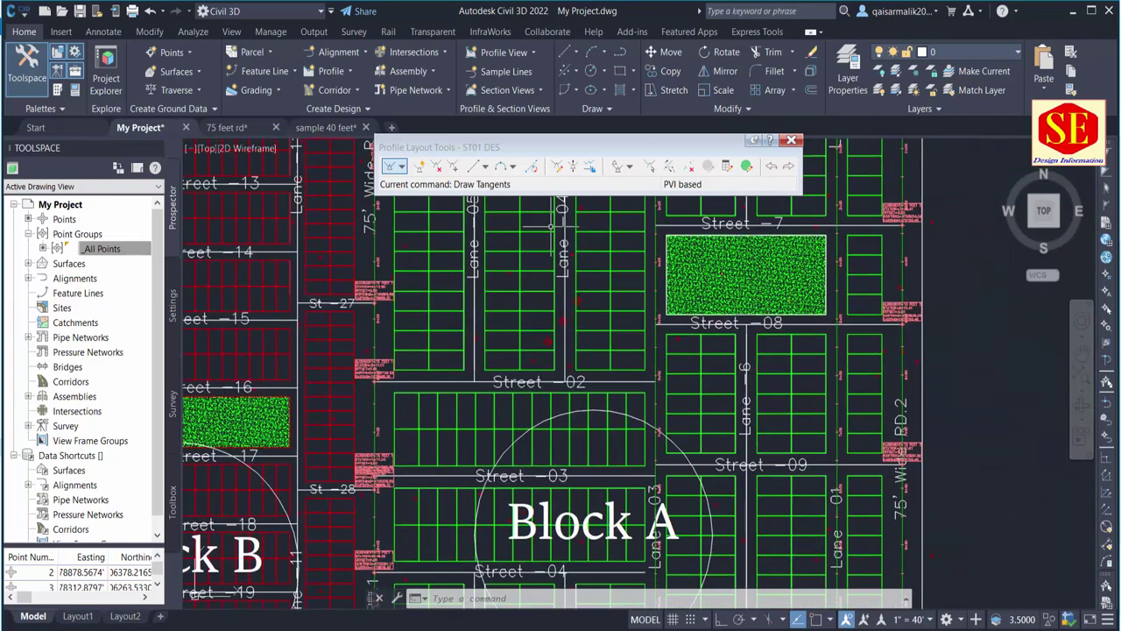
middle_click_drag(535, 587, 580, 265)
middle_click_drag(562, 500, 666, 317)
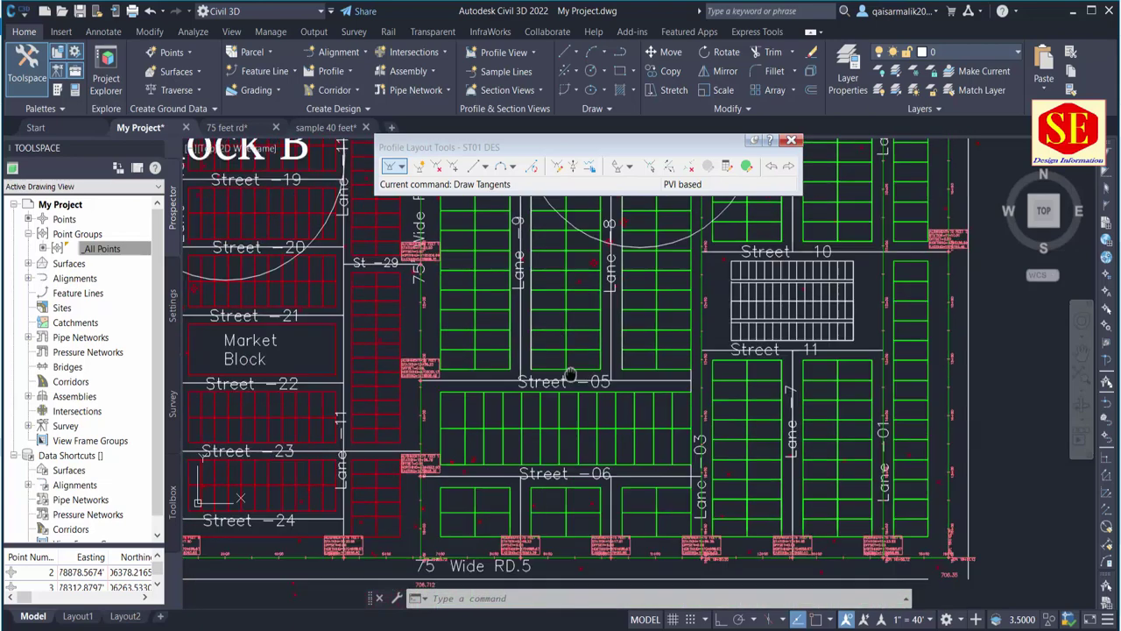
scroll(665, 318, "up", 2)
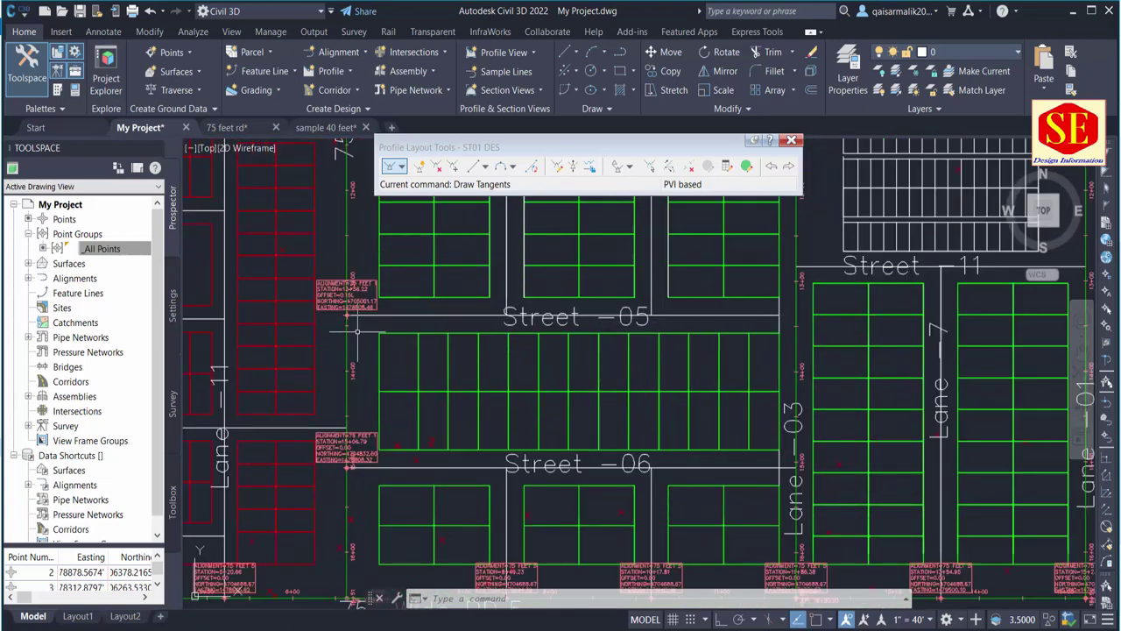
Pan to 75' Wide RD.5, then back to Street -04 and Block A.
middle_click_drag(692, 485, 650, 387)
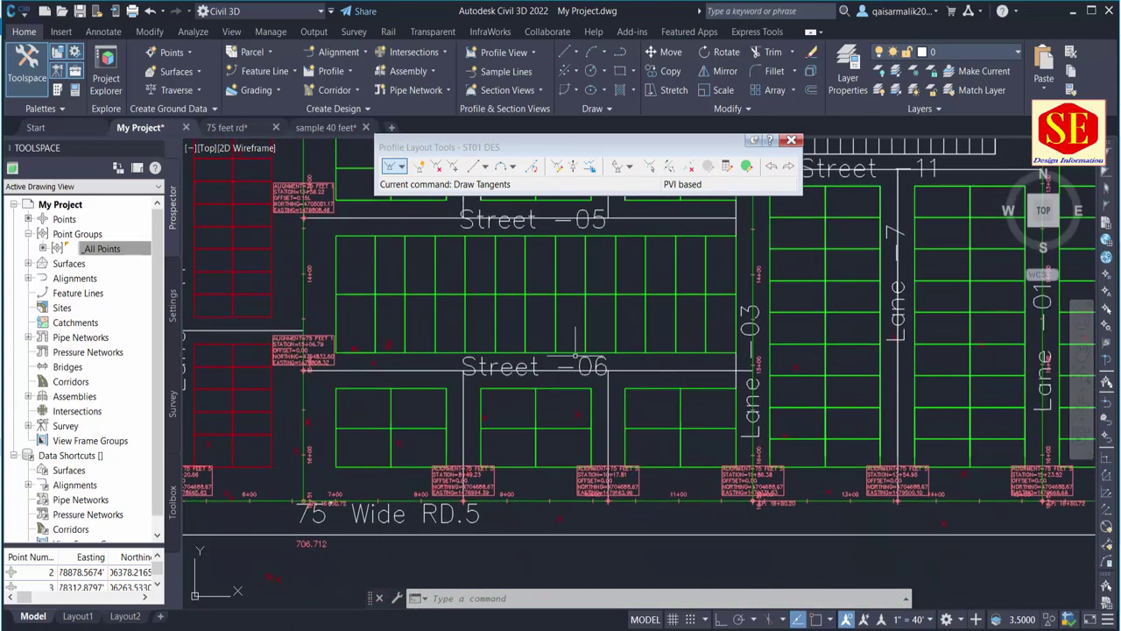
scroll(574, 355, "up", 2)
scroll(649, 420, "down", 4)
scroll(724, 498, "up", 3)
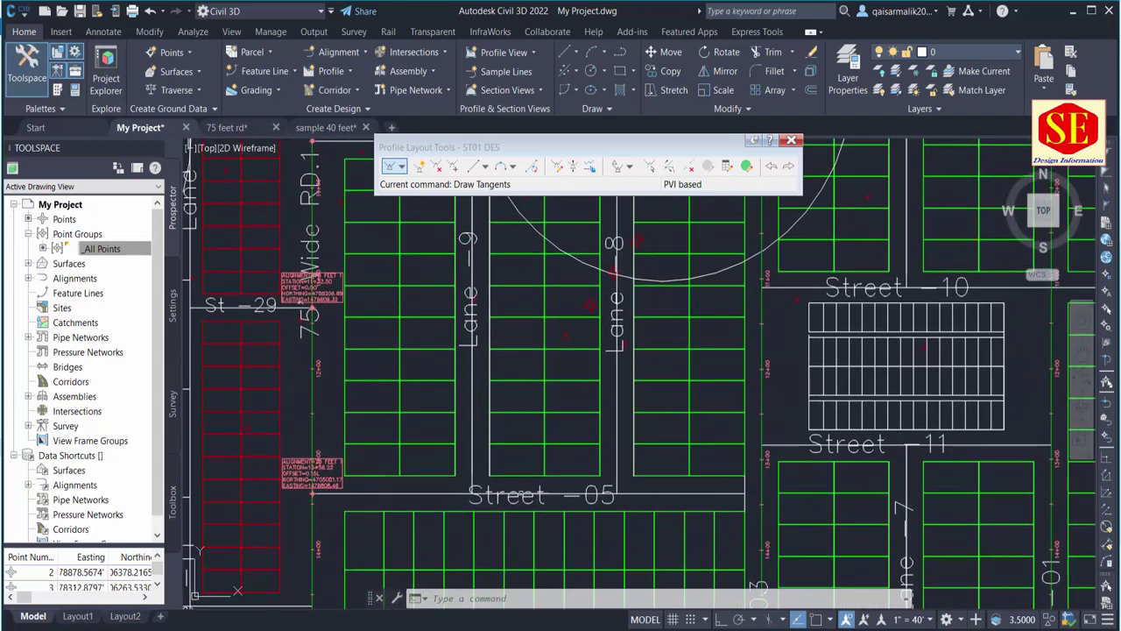
middle_click_drag(538, 405, 546, 528)
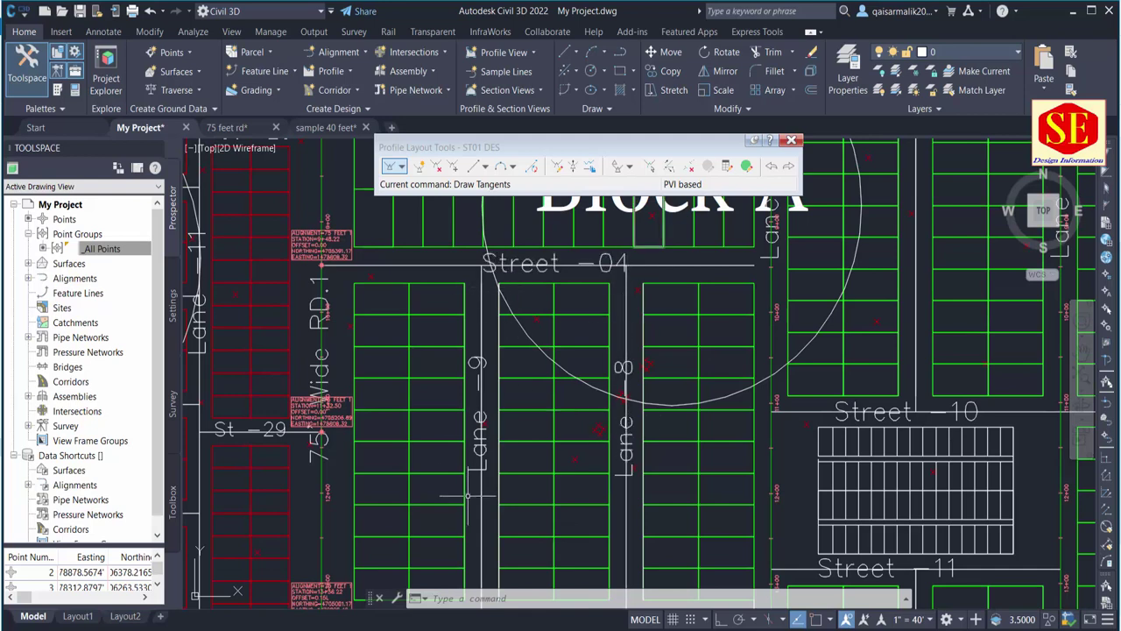
scroll(509, 337, "down", 2)
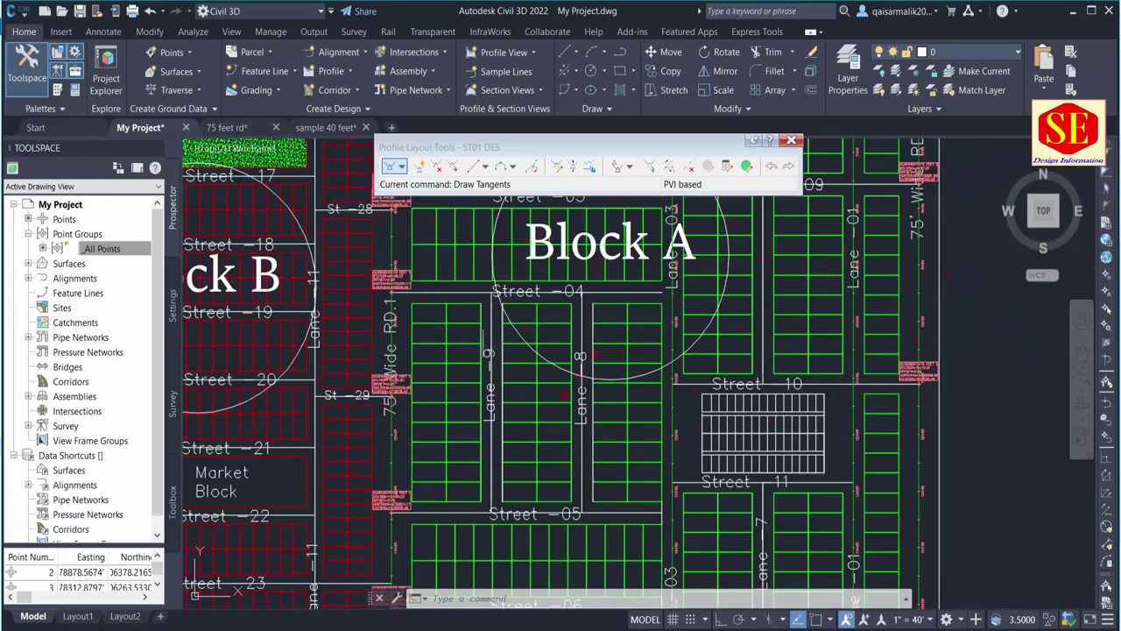
Close Profile Layout Tools and frame 75' Wide RD.4 and Street -01.
left_click(791, 140)
middle_click_drag(561, 263, 562, 539)
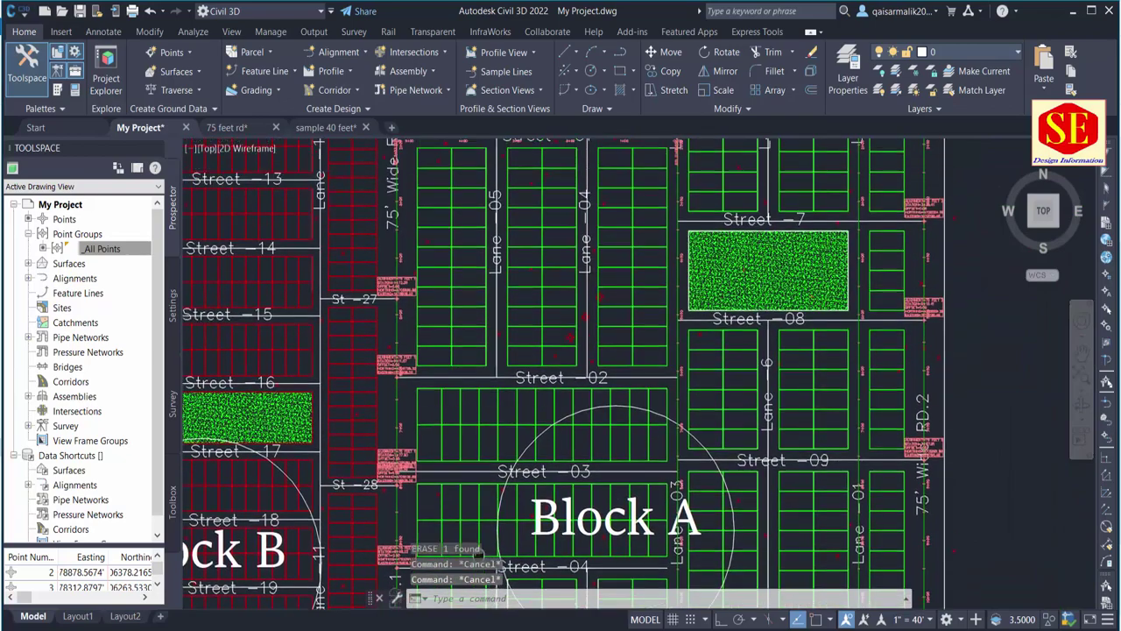
middle_click_drag(529, 296, 529, 391)
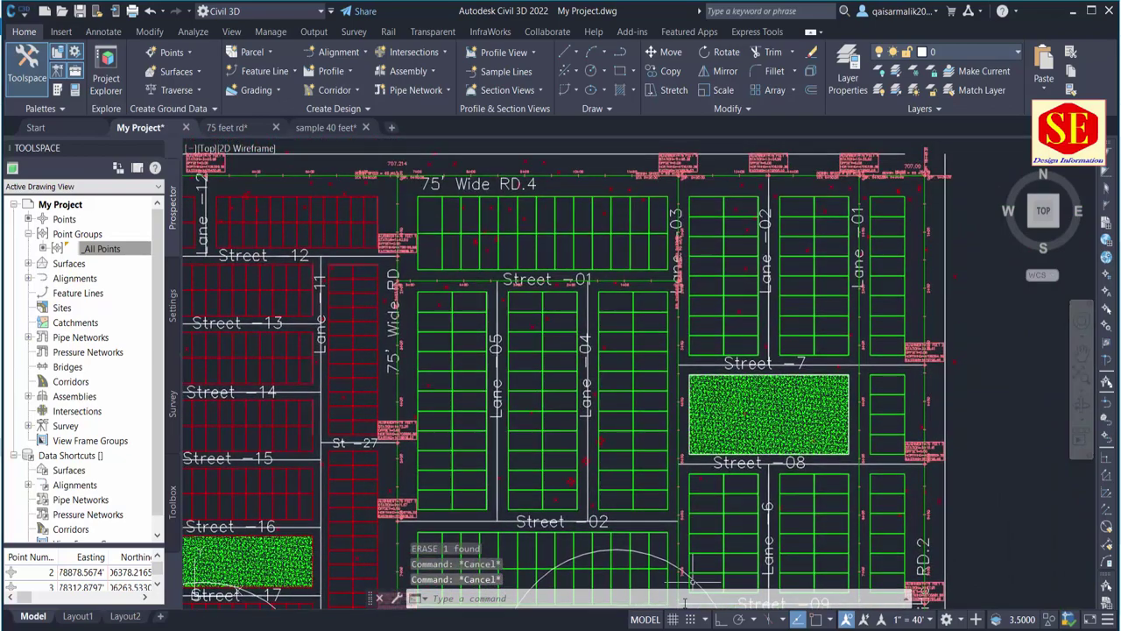
scroll(685, 603, "up", 2)
Add station offset labels on alignment L-03 at Street -03 and further along Lane -03.
left_click(501, 337)
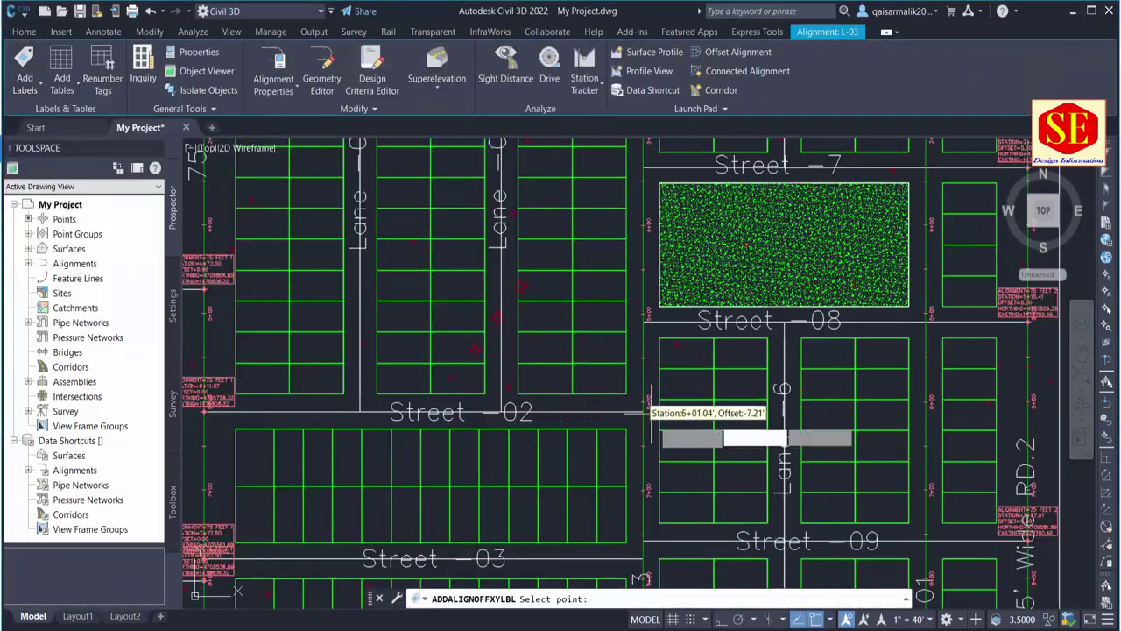
scroll(651, 412, "up", 1)
scroll(640, 438, "down", 2)
scroll(640, 394, "up", 2)
left_click(638, 386)
scroll(653, 507, "up", 1)
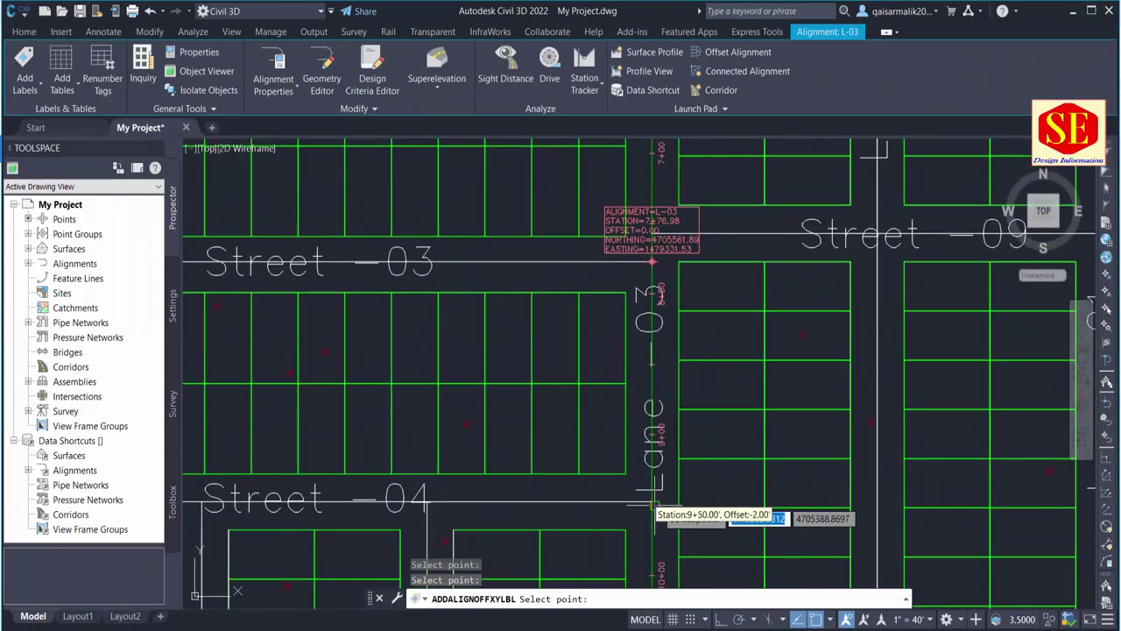
middle_click_drag(667, 456, 652, 303)
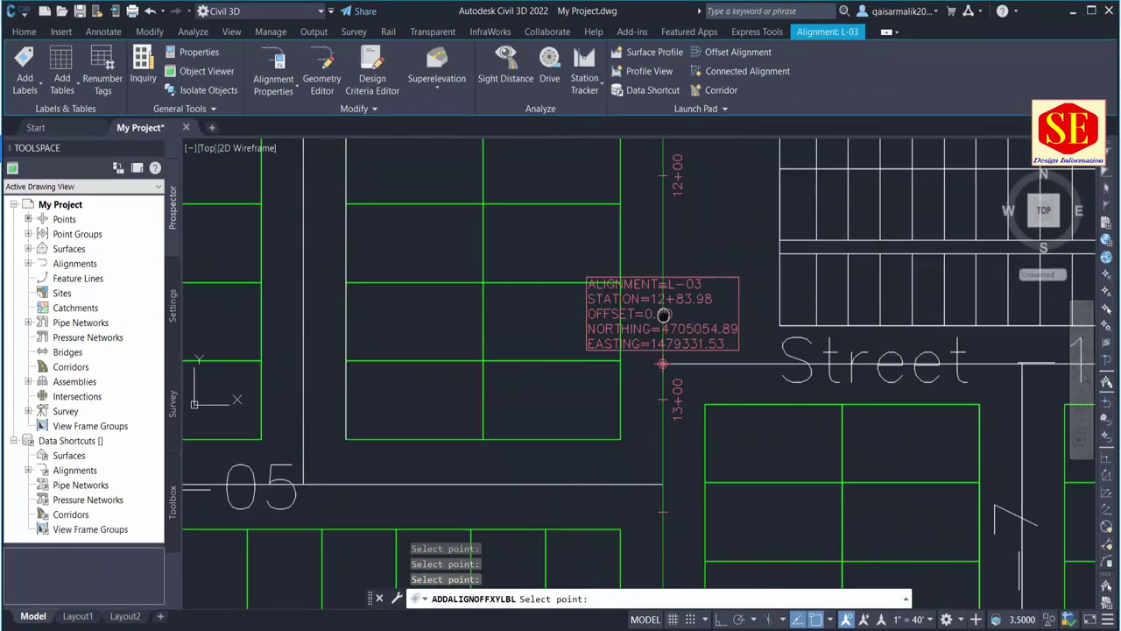
middle_click_drag(613, 367, 701, 526)
scroll(631, 378, "down", 3)
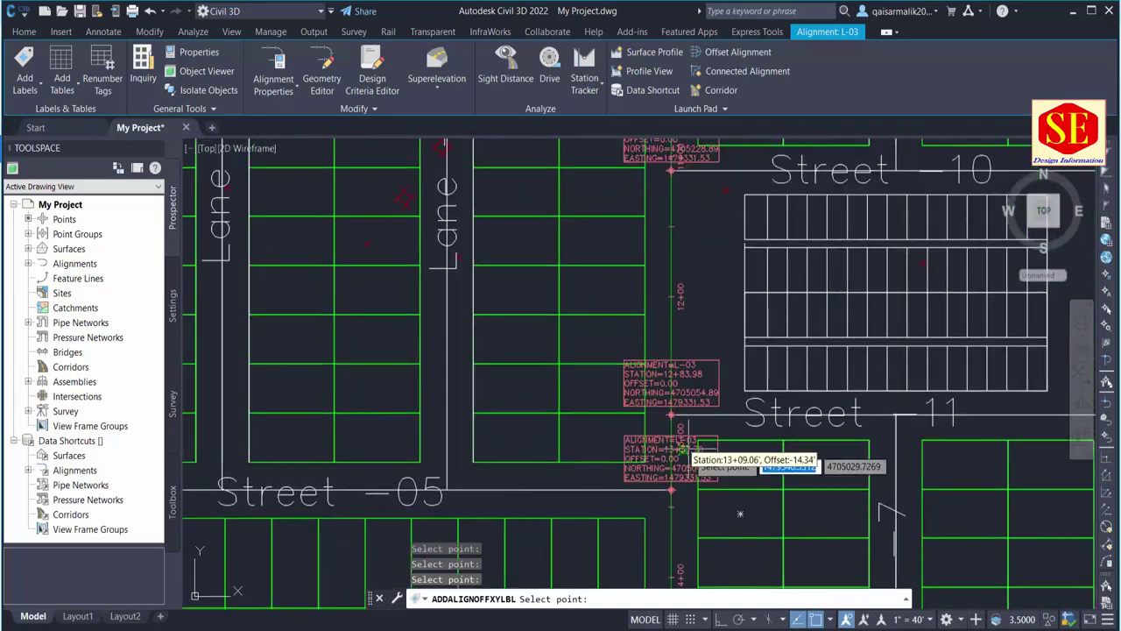
scroll(712, 559, "up", 2)
left_click(711, 559)
scroll(671, 303, "up", 5)
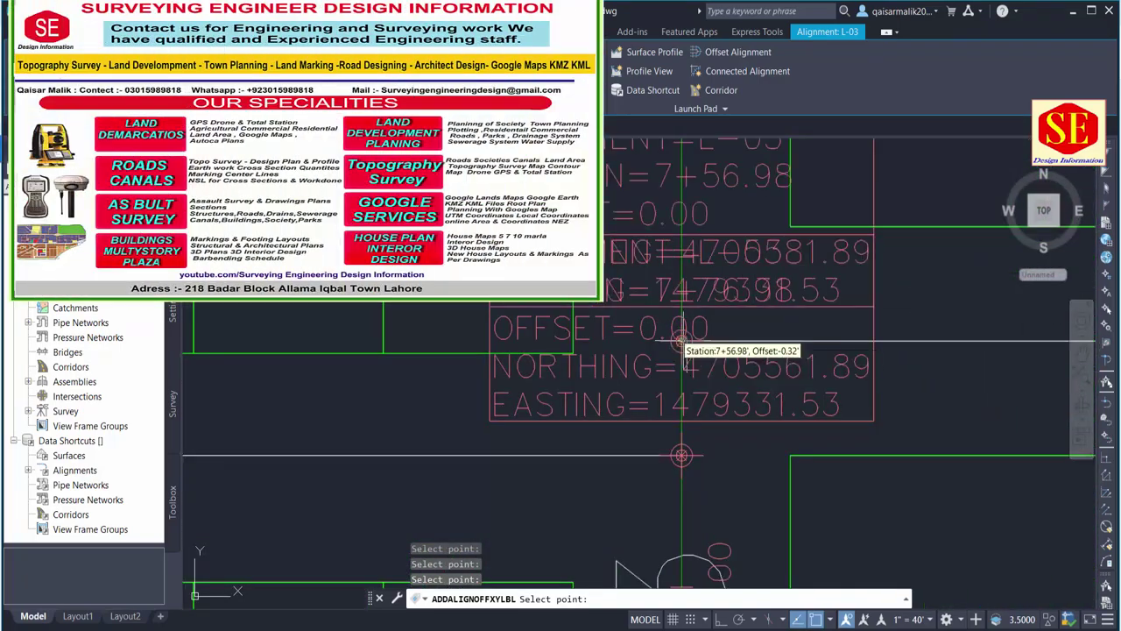
scroll(683, 350, "down", 5)
key("Escape")
Move the 75 feet 1 station label to just above its profile view.
scroll(723, 435, "up", 3)
scroll(723, 435, "up", 2)
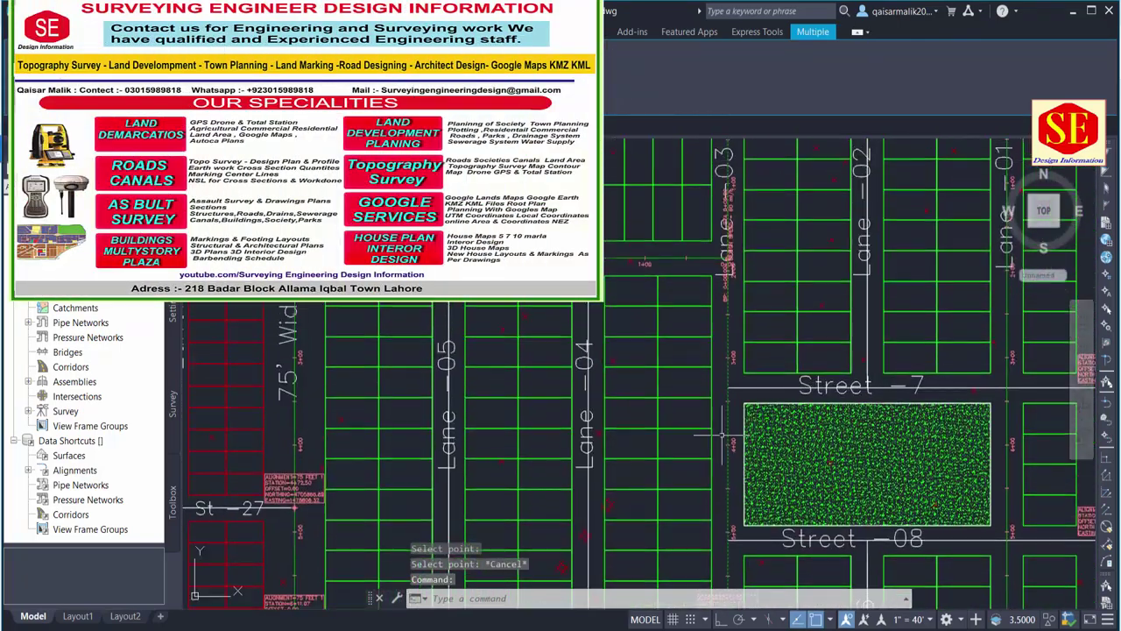
left_click(721, 434)
scroll(722, 435, "down", 3)
scroll(800, 320, "down", 3)
scroll(796, 415, "down", 2)
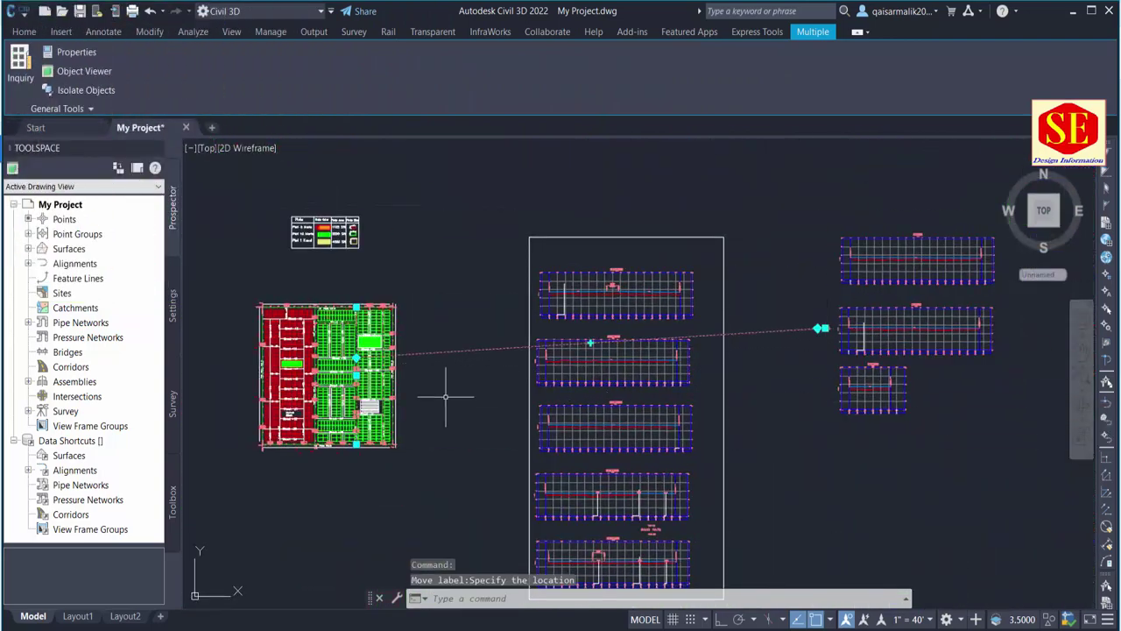
scroll(446, 396, "up", 3)
scroll(714, 386, "up", 2)
scroll(714, 385, "up", 2)
scroll(712, 385, "down", 4)
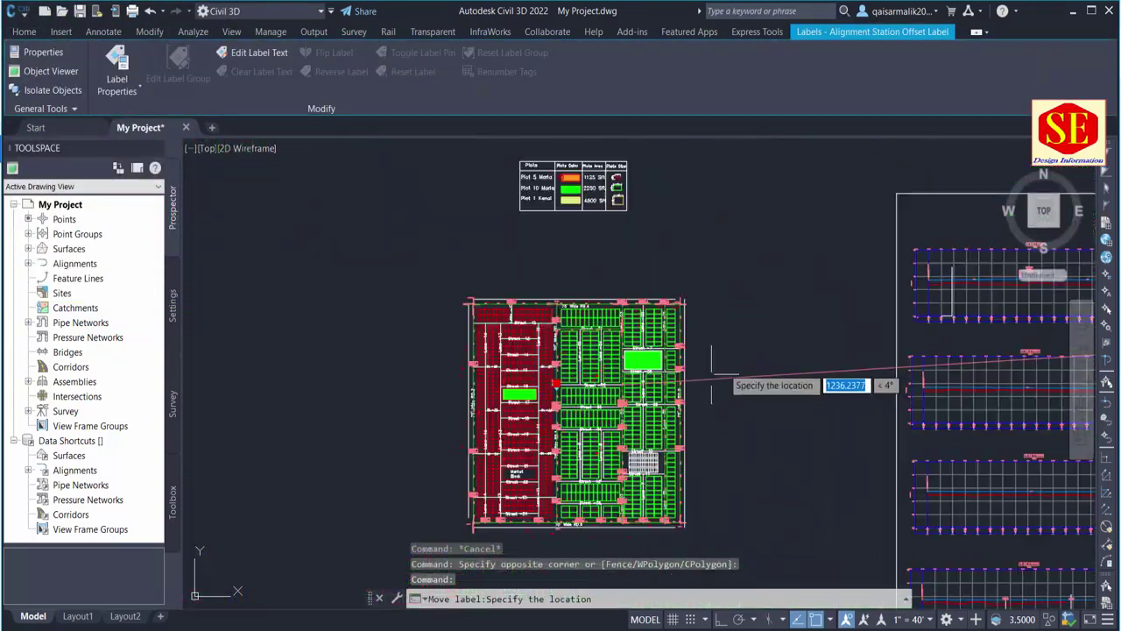
scroll(712, 378, "up", 2)
left_click(752, 326)
scroll(674, 305, "up", 2)
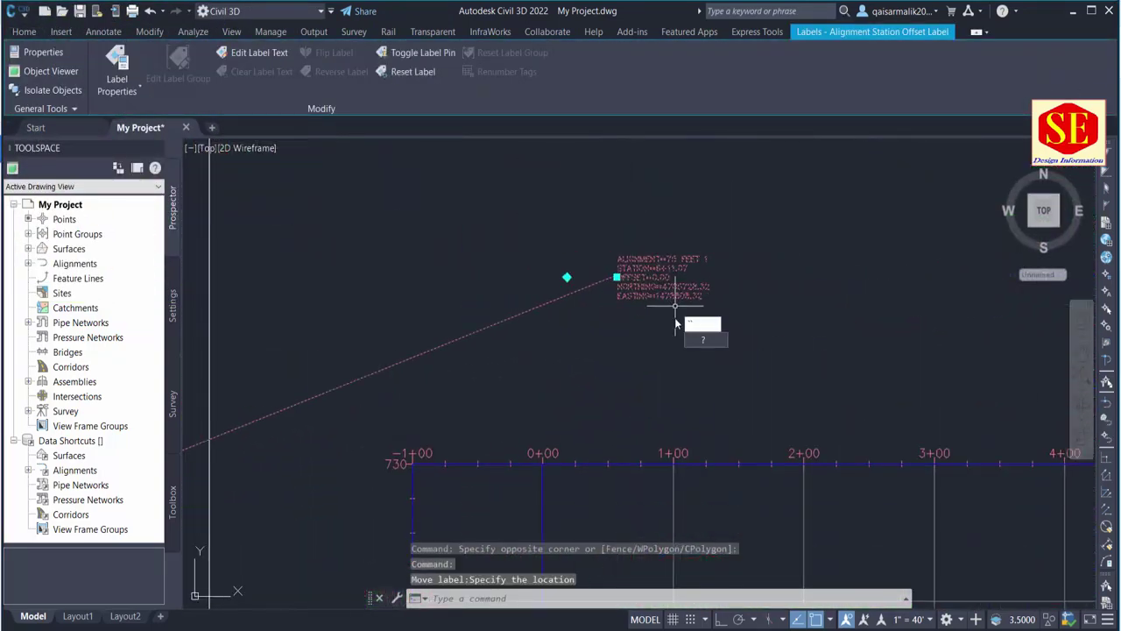
key("Escape")
scroll(676, 323, "up", 4)
scroll(639, 363, "down", 5)
scroll(639, 363, "down", 2)
Frame stations 1+00 to 7+00 and start a line at station 6+00, then cancel it.
scroll(701, 401, "up", 3)
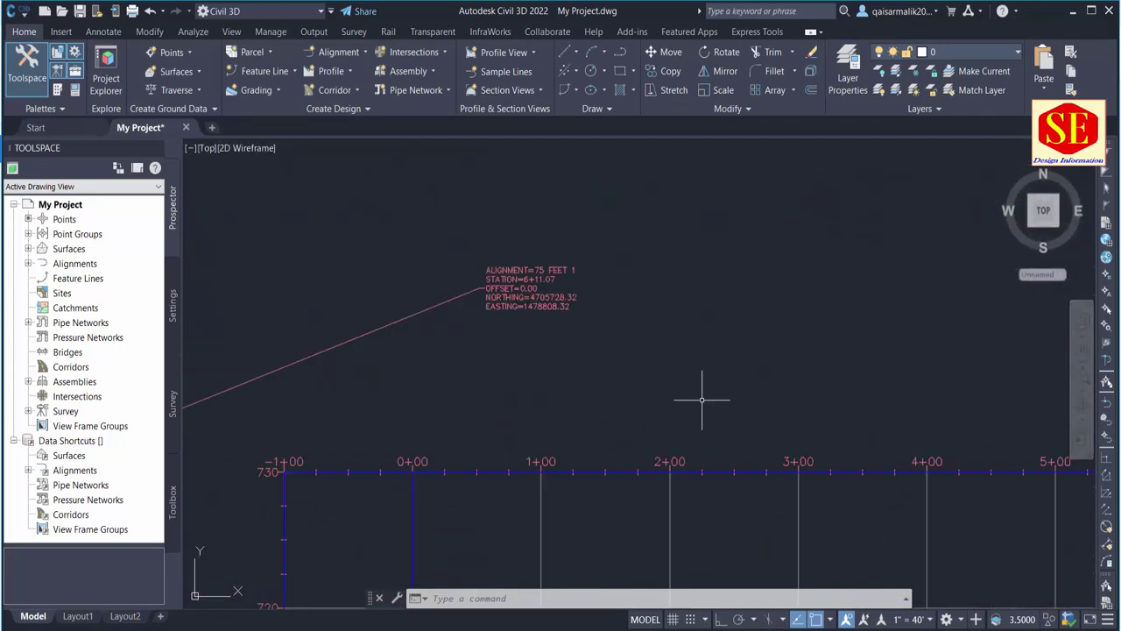
middle_click_drag(702, 400, 590, 343)
key("Return")
scroll(711, 461, "down", 2)
left_click(638, 434)
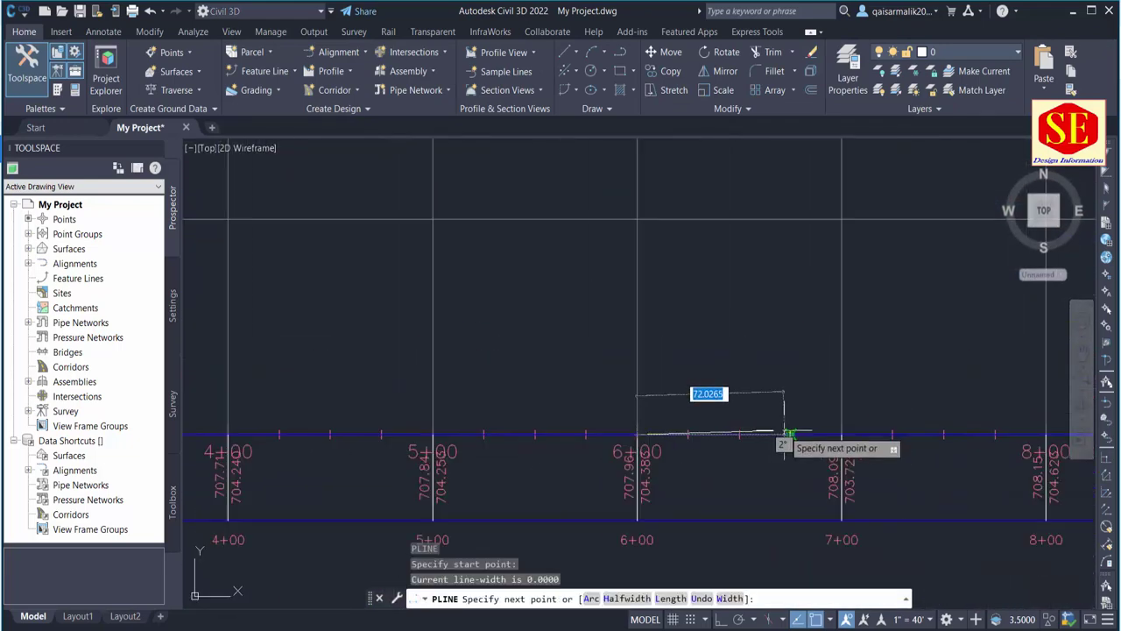
scroll(710, 300, "down", 3)
scroll(711, 300, "down", 2)
key("Escape")
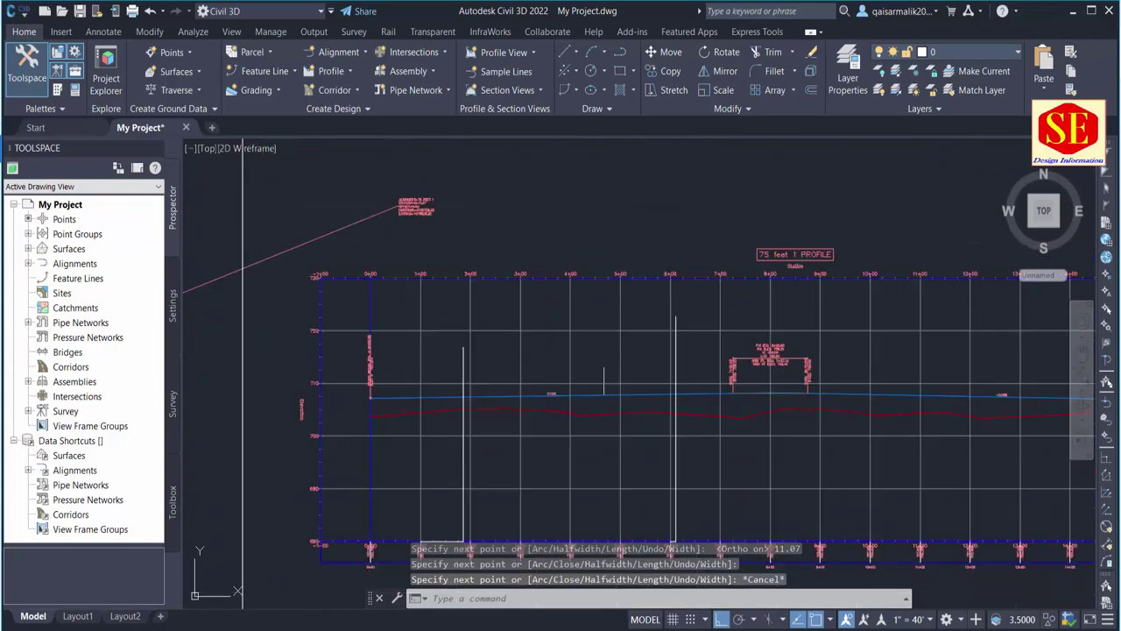
Try a station-elevation label from the profile view label options, then cancel it.
left_click(613, 395)
left_click(30, 87)
left_click(104, 115)
scroll(675, 399, "up", 6)
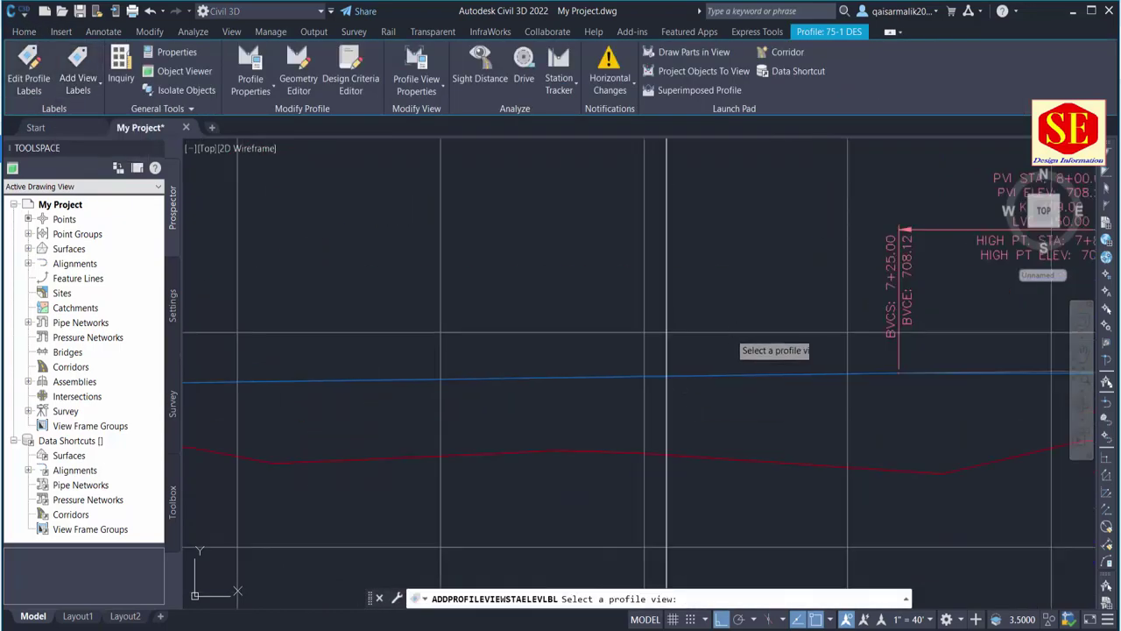
key("Escape")
scroll(667, 378, "down", 4)
scroll(793, 444, "up", 4)
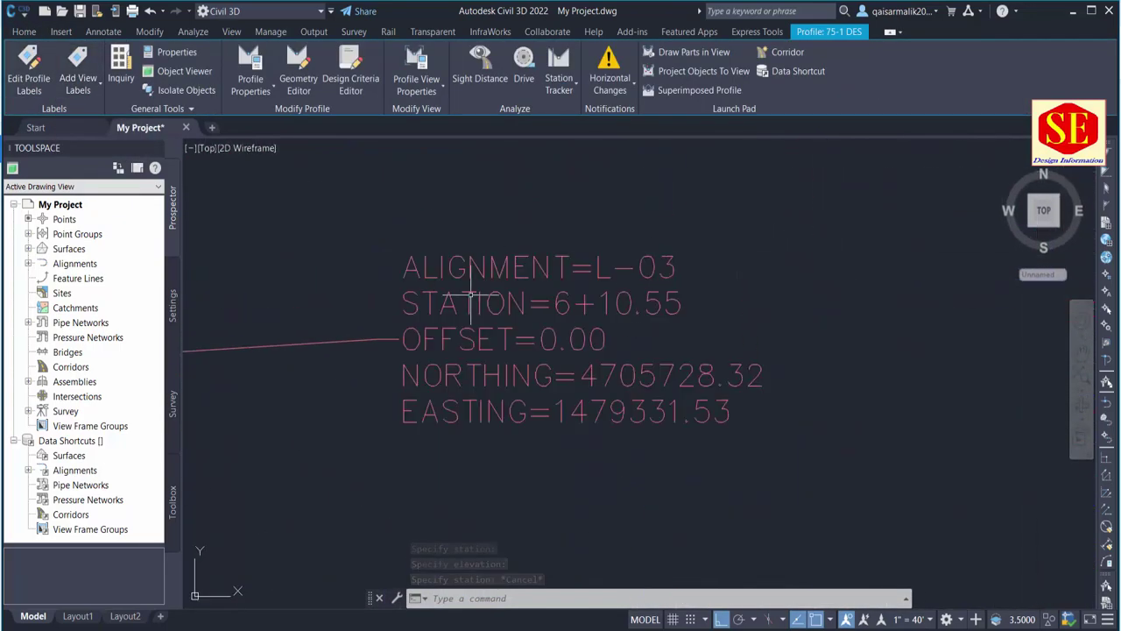
scroll(794, 443, "down", 2)
Start a PL polyline on the profile, cancel it and relaunch the command.
type("pl")
key("Return")
left_click(526, 373)
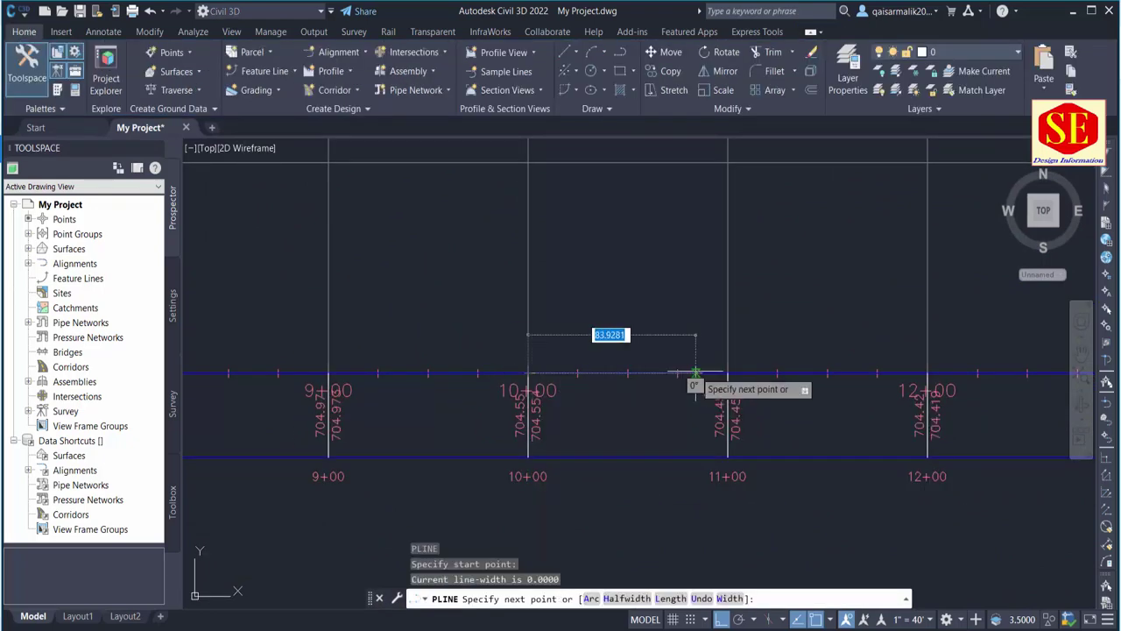
scroll(525, 246, "up", 3)
scroll(227, 344, "down", 5)
key("Escape")
scroll(227, 343, "up", 4)
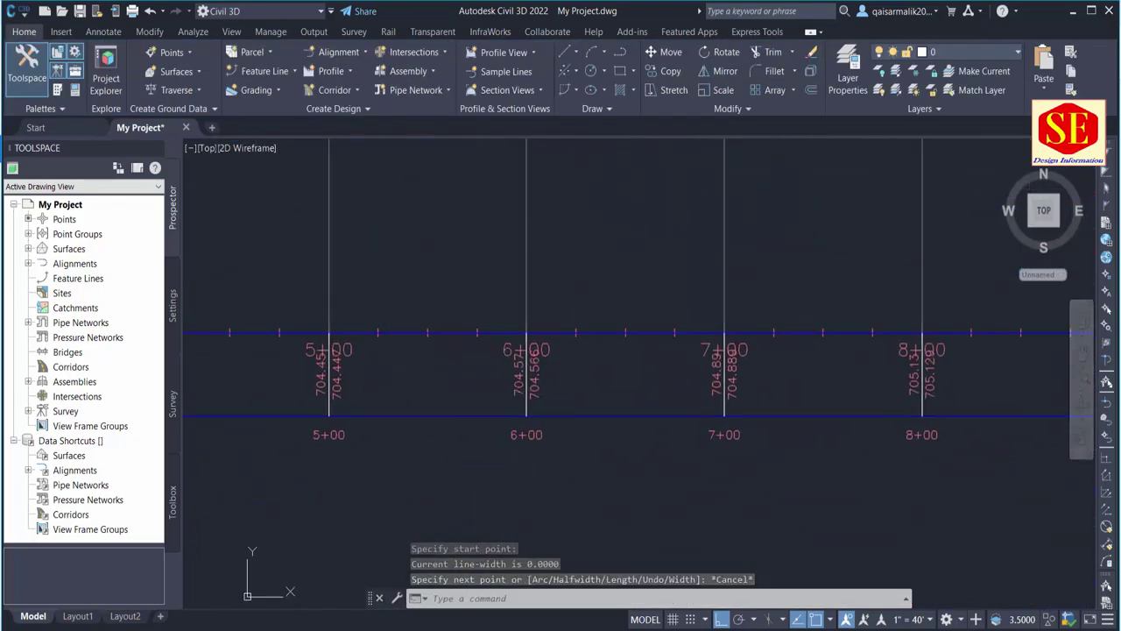
key("Return")
scroll(526, 332, "up", 2)
scroll(626, 213, "down", 3)
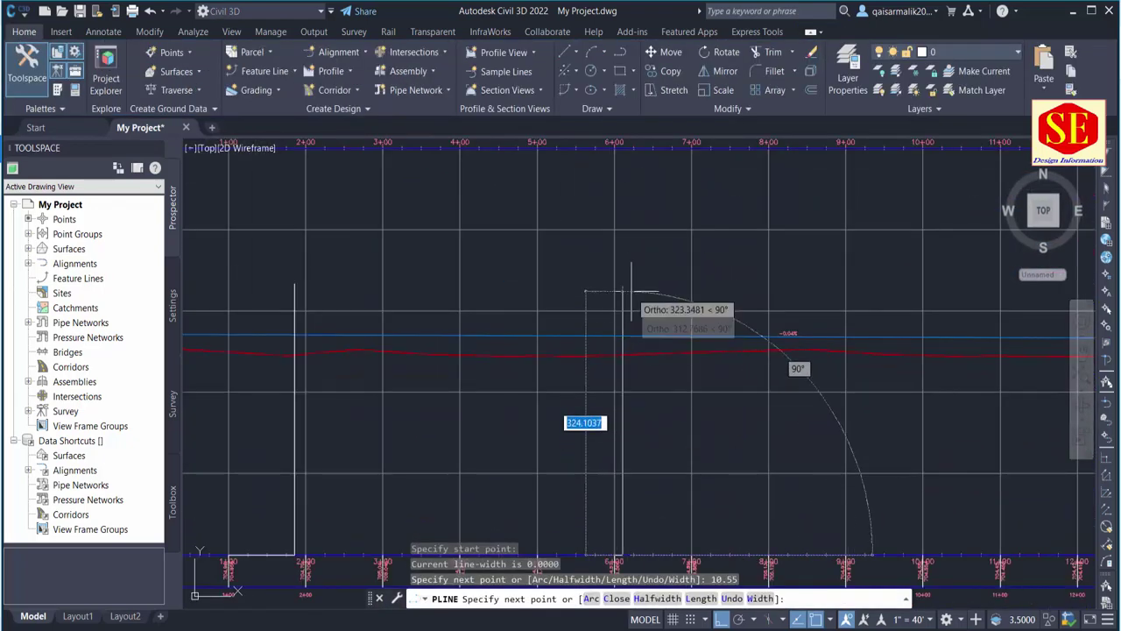
Label the L-03 DES profile with a station-elevation label at station 6+10.55.
left_click(739, 336)
left_click(78, 70)
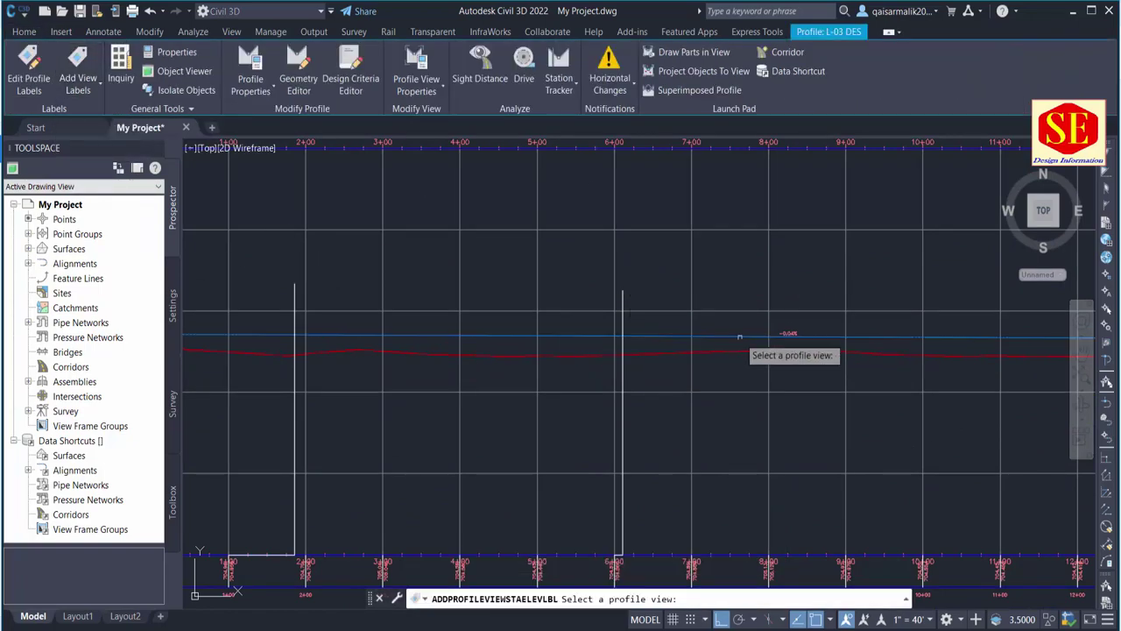
scroll(623, 342, "up", 3)
left_click(616, 331)
scroll(616, 331, "down", 5)
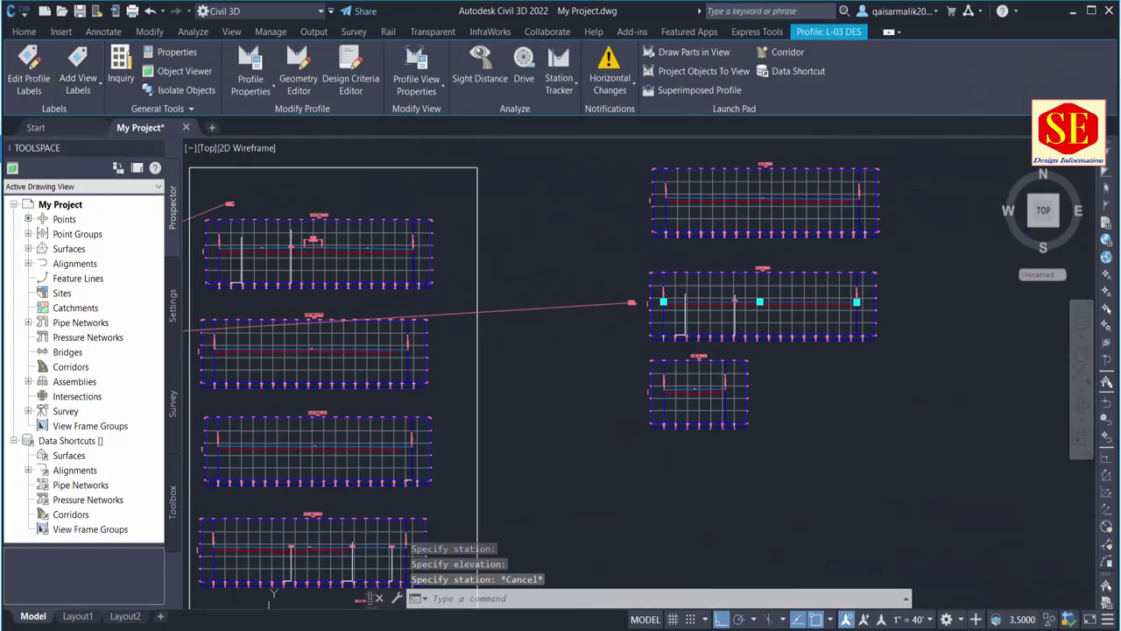
scroll(602, 320, "down", 3)
Create alignment ST -02 from the Street -02 polyline with its default direction.
scroll(657, 486, "up", 4)
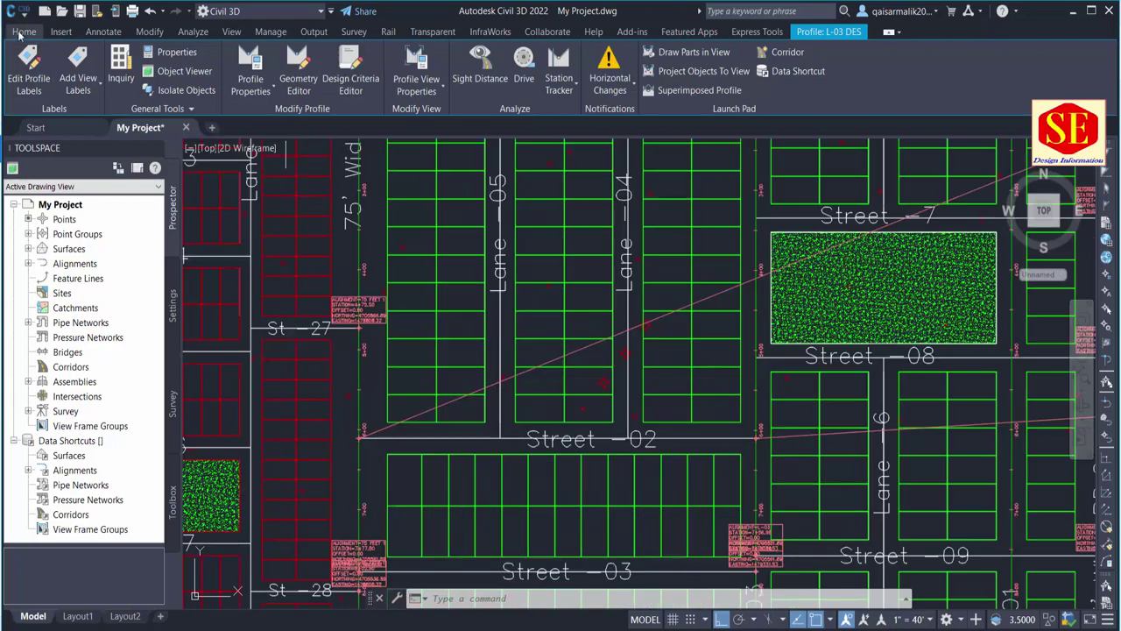
left_click(24, 32)
left_click(338, 51)
left_click(368, 131)
key("Return")
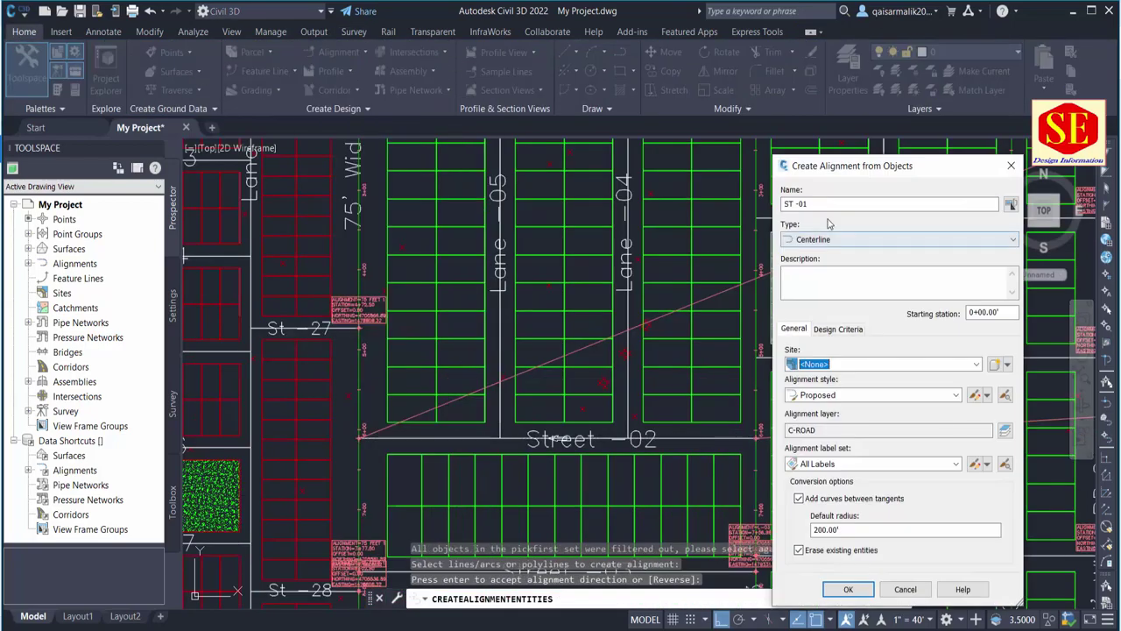
left_click(848, 589)
Sample the ST -02 surface profile into a new profile view aligned with the others.
left_click(332, 71)
left_click(282, 174)
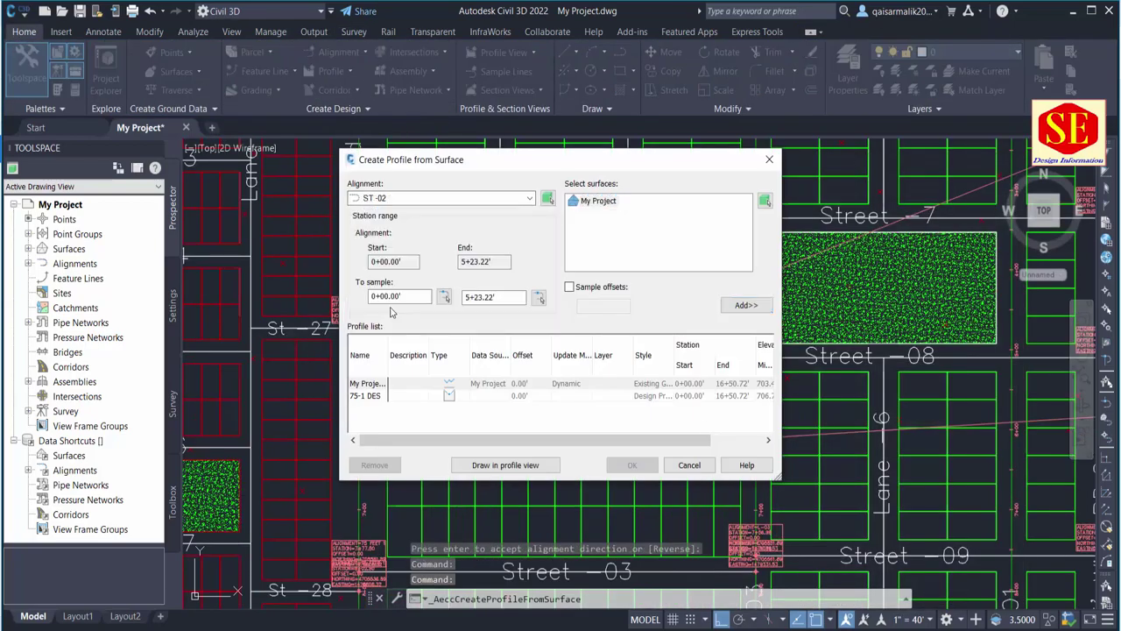
left_click(498, 465)
left_click(630, 558)
scroll(655, 301, "down", 4)
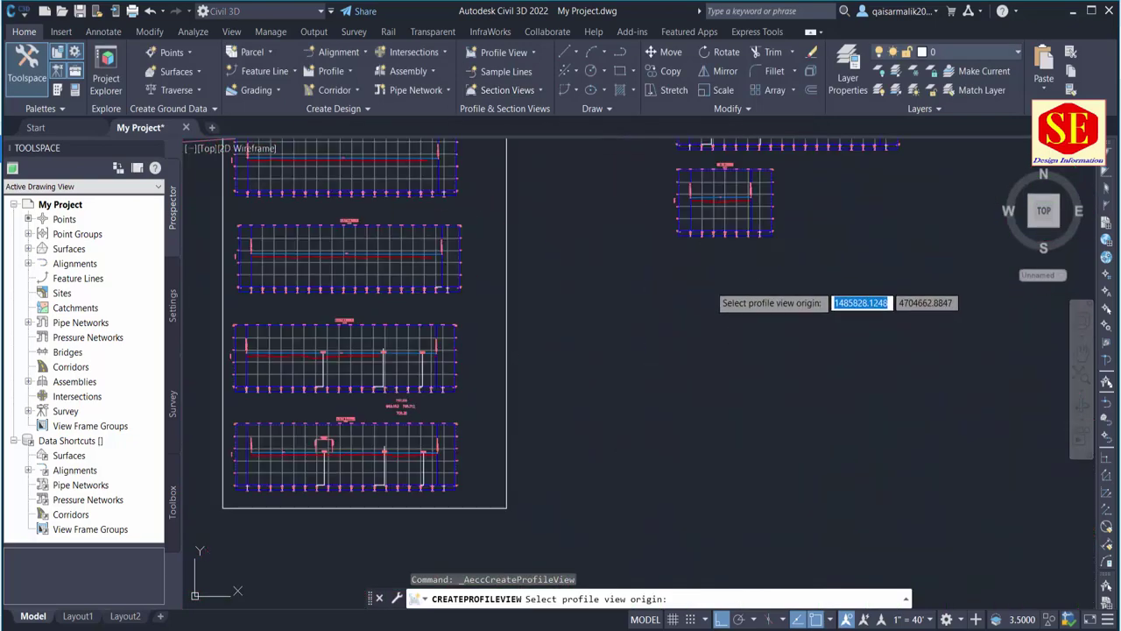
left_click(677, 289)
left_click(918, 312)
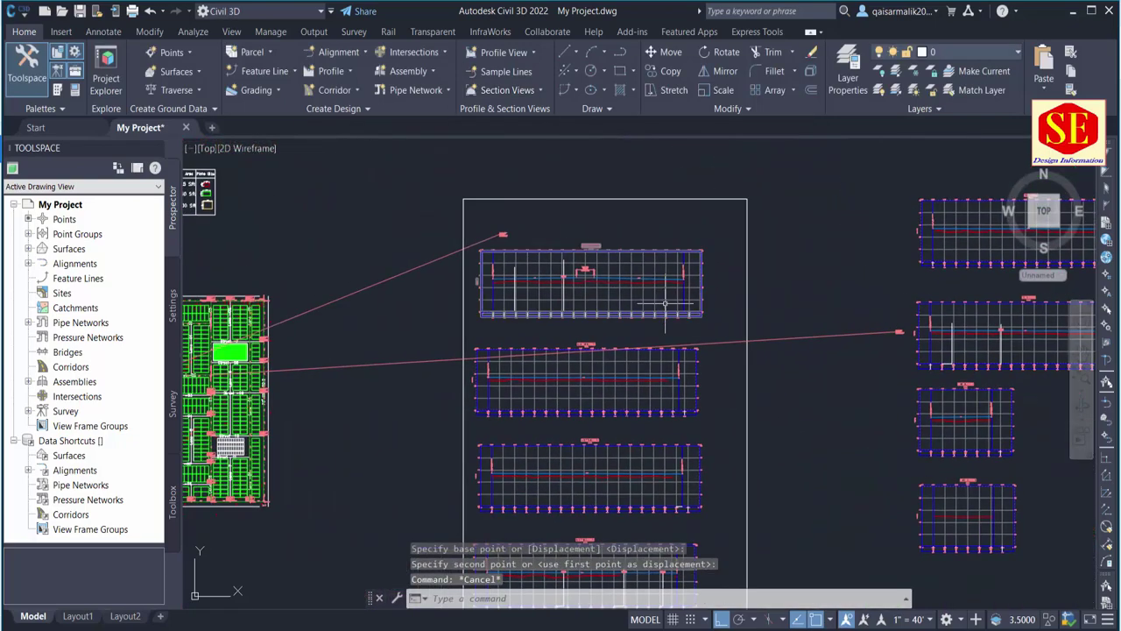
Try to reposition the station-elevation label, cancelling both move attempts.
scroll(911, 289, "up", 5)
left_click(911, 282)
left_click(911, 282)
scroll(911, 282, "down", 5)
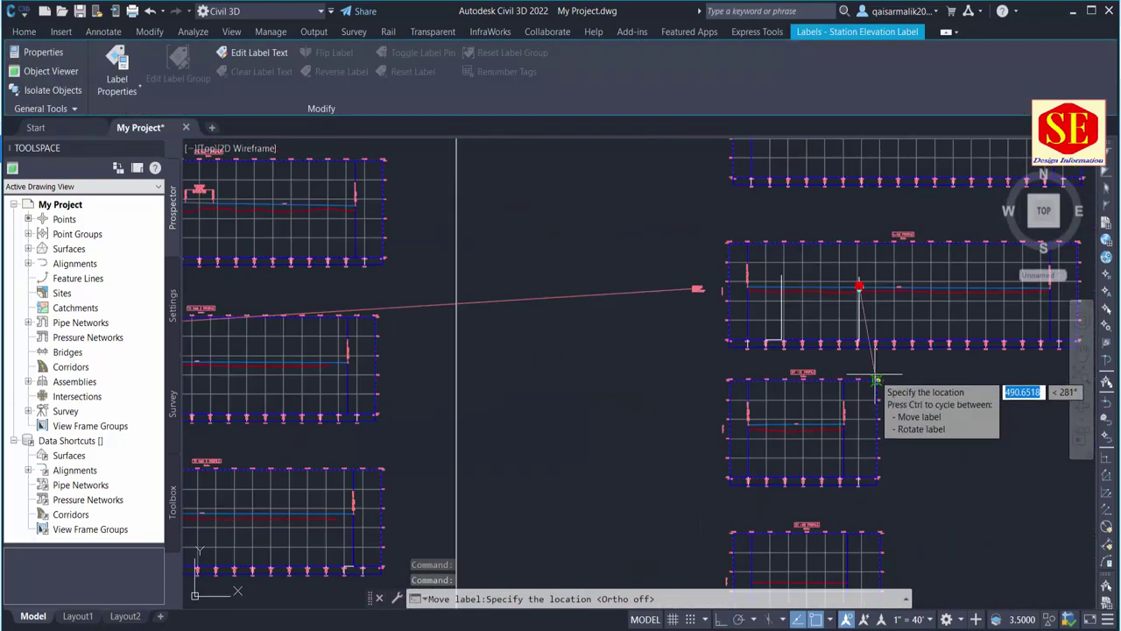
scroll(442, 362, "up", 2)
key("Escape")
scroll(442, 362, "up", 3)
left_click(423, 318)
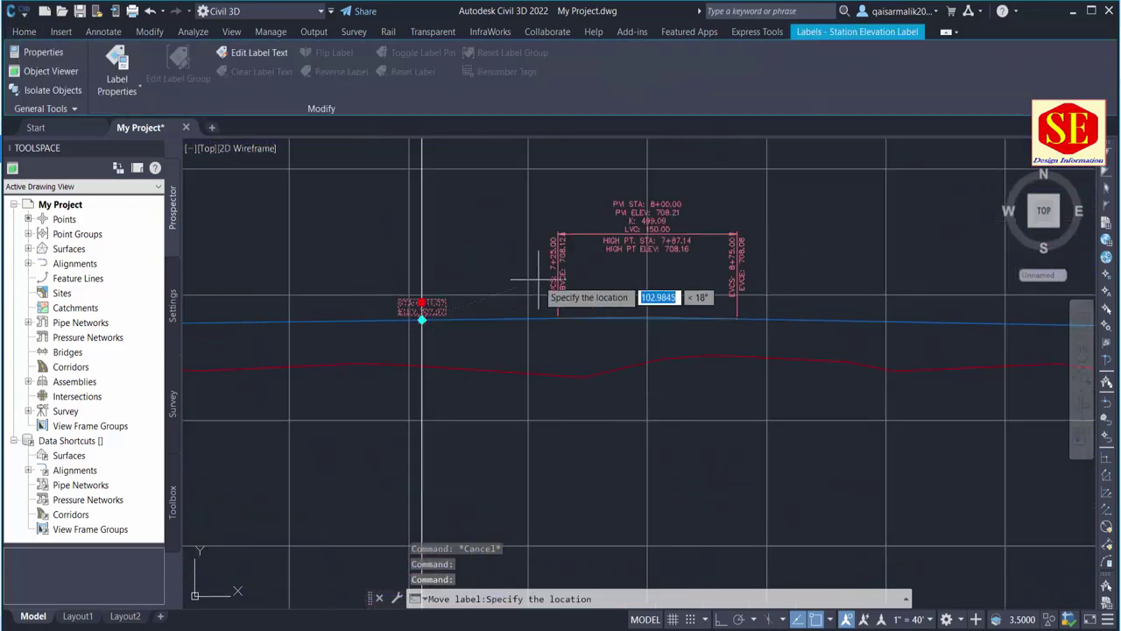
scroll(826, 493, "down", 3)
scroll(826, 493, "up", 3)
key("Escape")
scroll(295, 399, "up", 5)
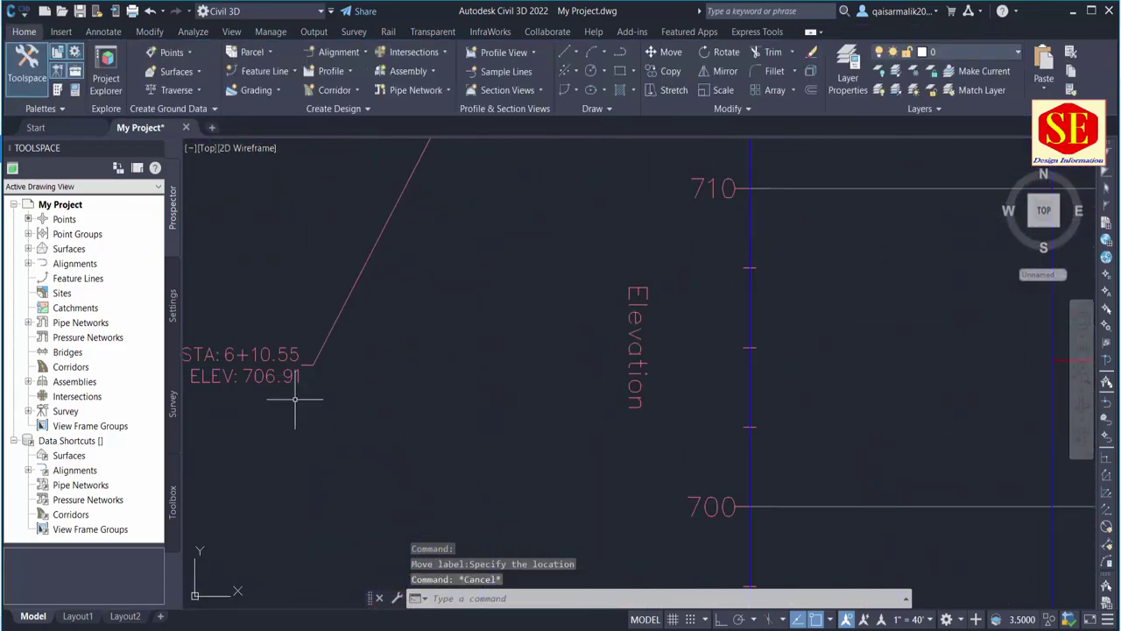
Create design profile ST -02 DES in the ST -02 view and start station-elevation entry ('PSE).
left_click(330, 71)
left_click(375, 193)
left_click(666, 273)
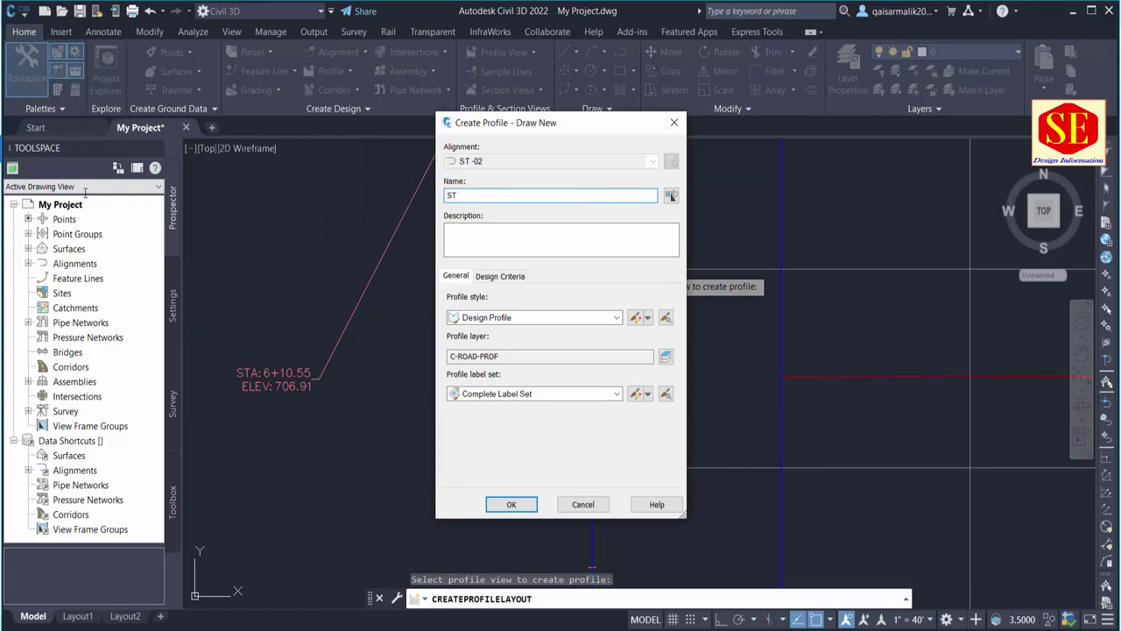
left_click(512, 504)
left_click(402, 166)
left_click(426, 180)
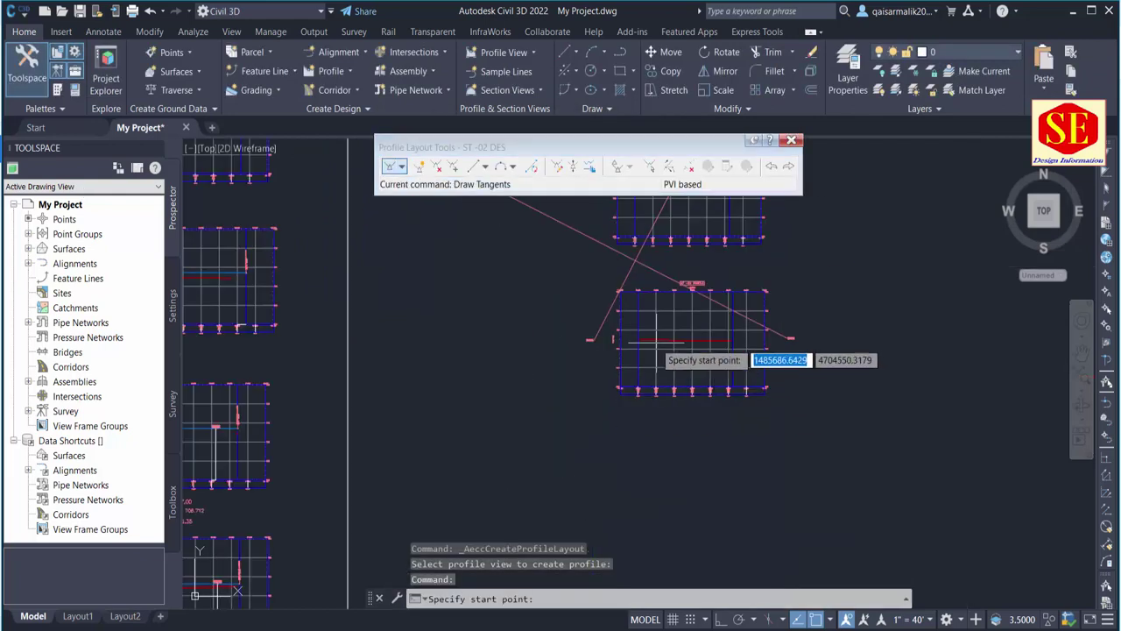
type("'pse")
key("Return")
Draw a tangent from the starting elevation to the end station, then erase the selected object.
left_click(618, 320)
type("706.91")
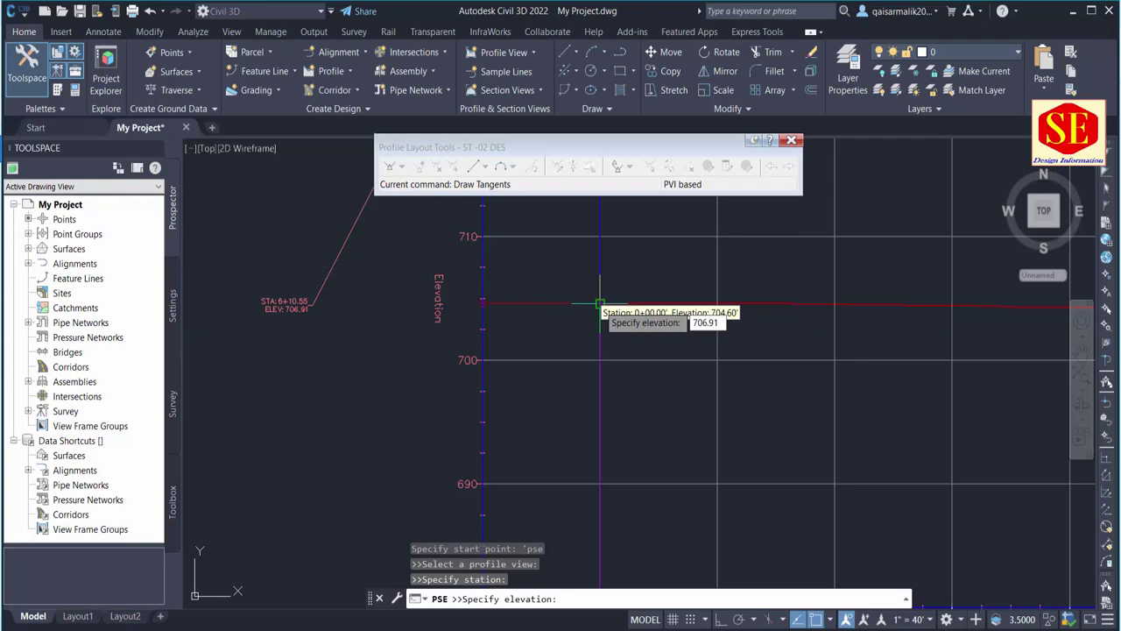
key("Return")
scroll(675, 318, "down", 3)
left_click(696, 317)
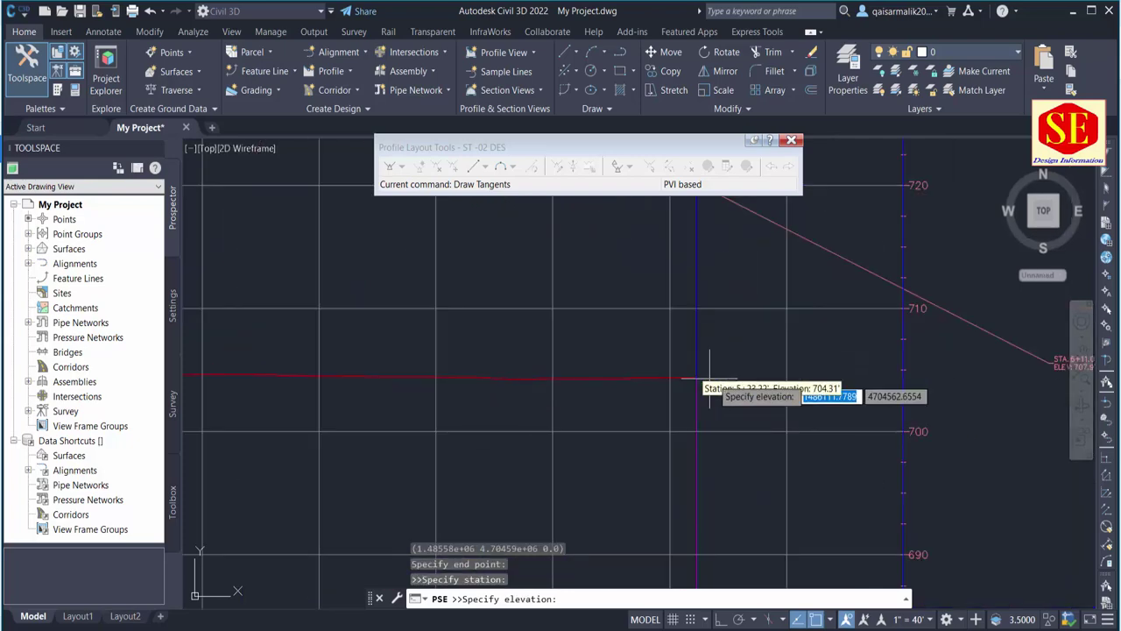
scroll(288, 398, "up", 3)
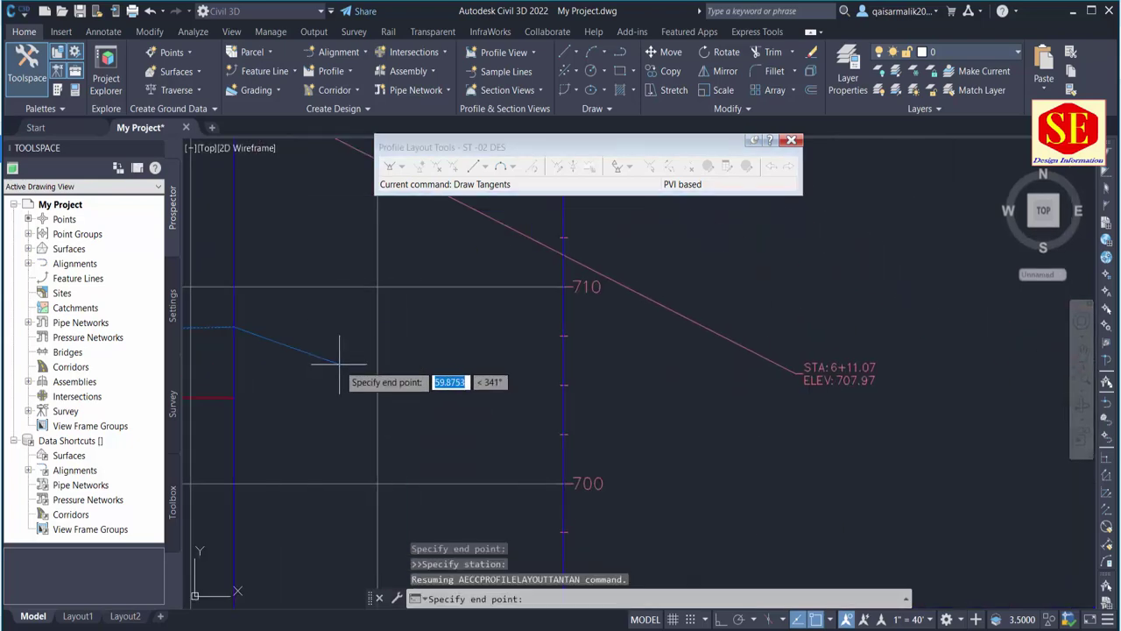
scroll(339, 362, "down", 5)
key("Escape")
type("e")
key("Return")
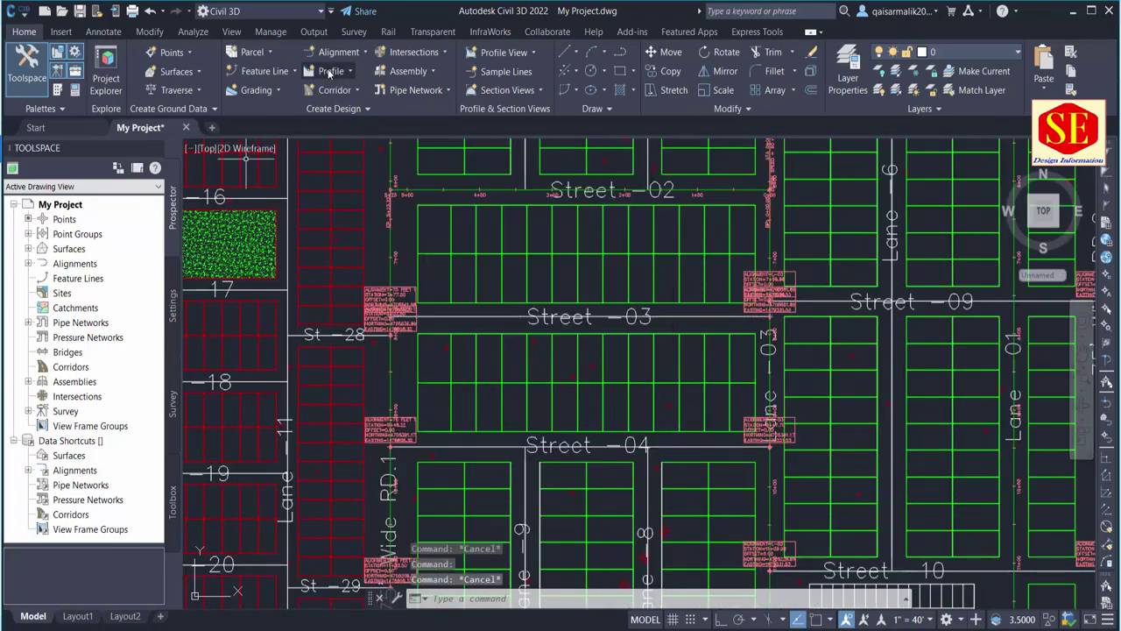
Create another alignment from the street lines, accepting its direction and settings.
left_click(338, 52)
left_click(377, 89)
key("Return")
type("ST -0")
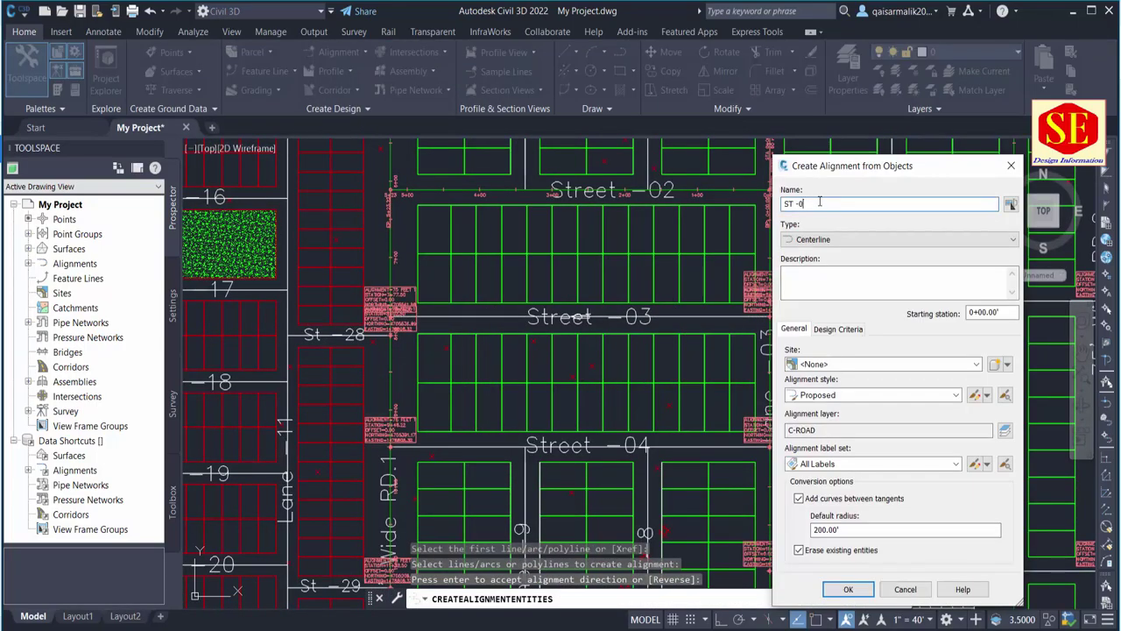
key("Return")
scroll(633, 360, "down", 5)
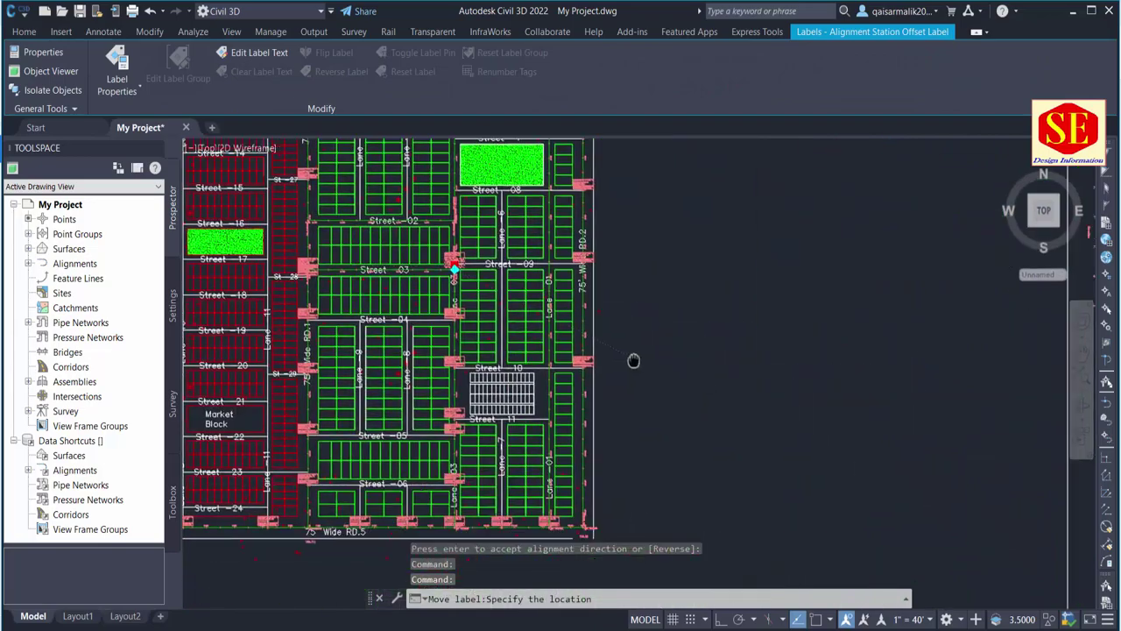
key("Escape")
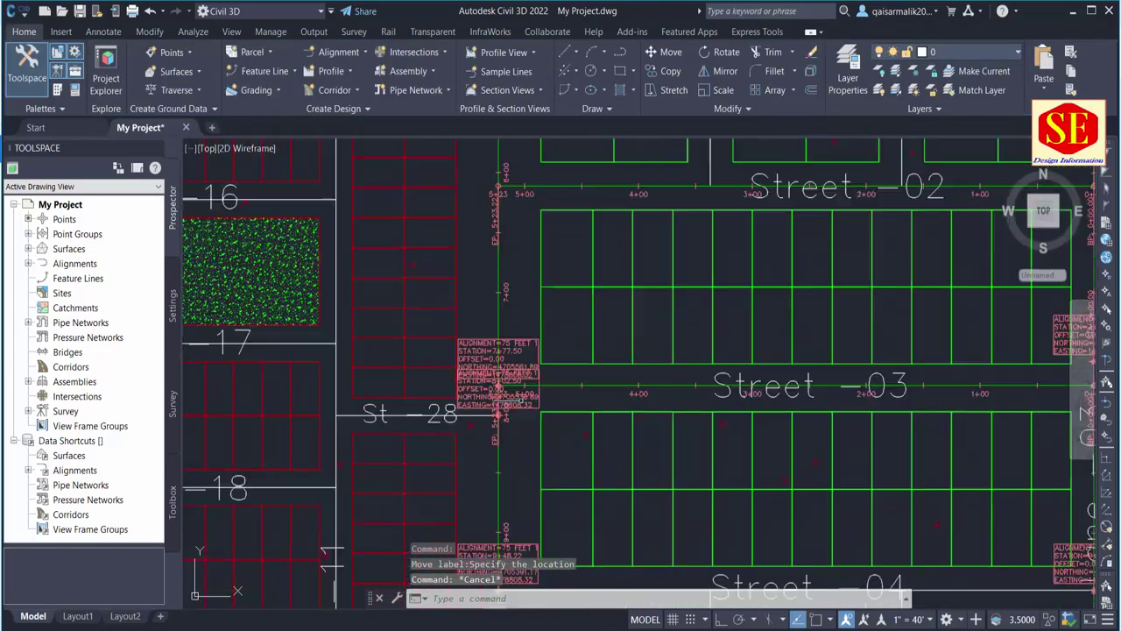
Attempt to reposition the station offset label, then cancel the move.
scroll(504, 381, "up", 3)
left_click(461, 353)
left_click(462, 353)
scroll(461, 353, "down", 5)
scroll(538, 309, "up", 3)
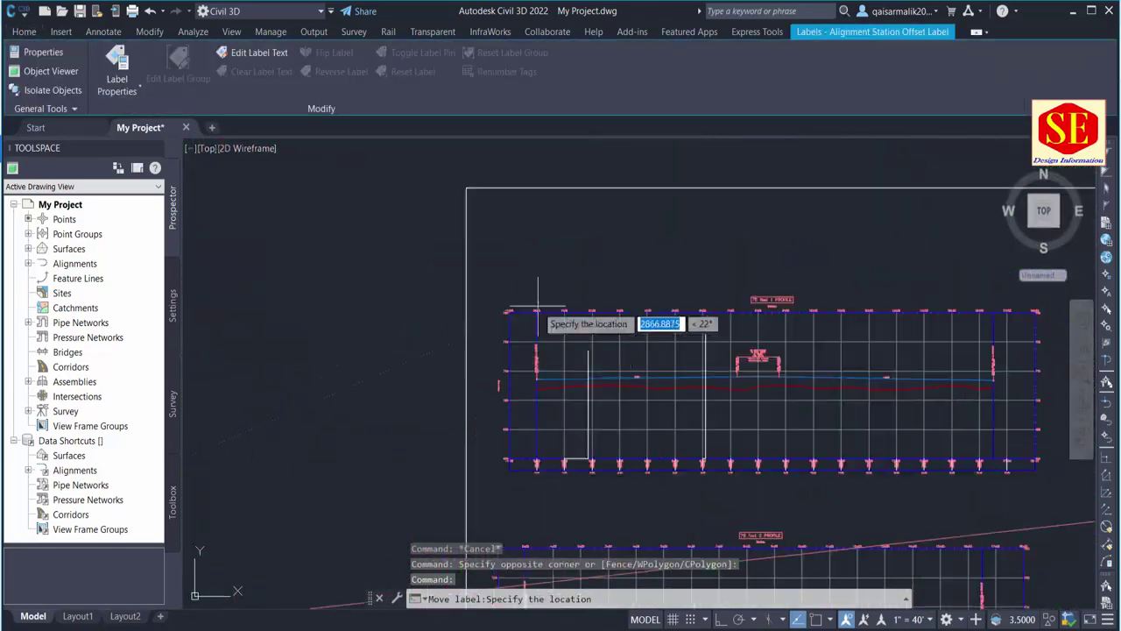
key("Escape")
scroll(548, 353, "down", 5)
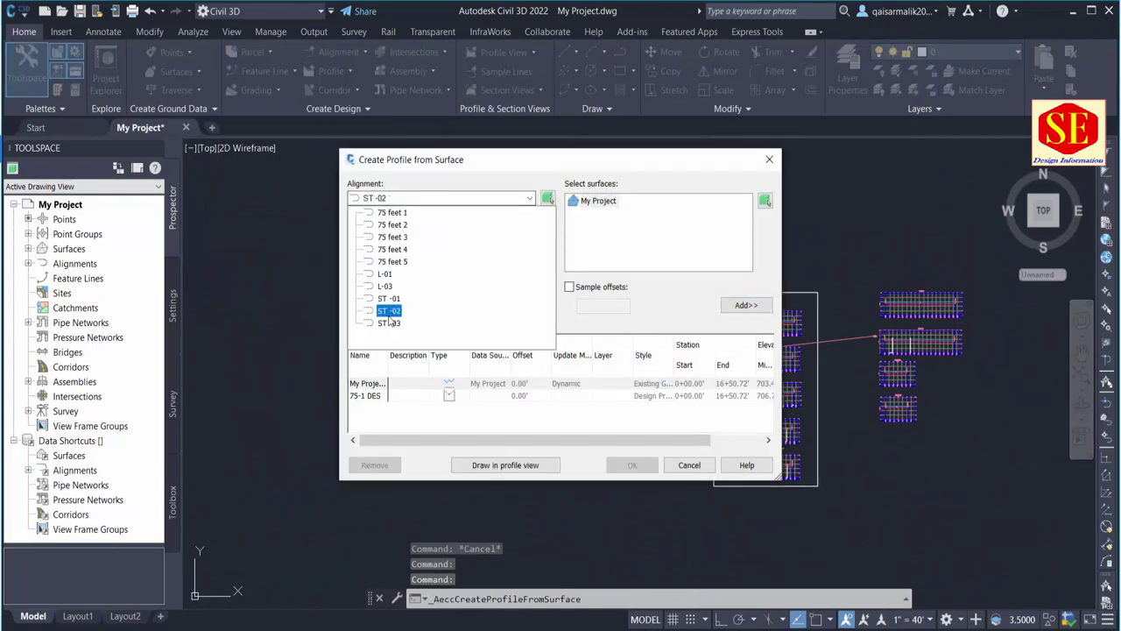
Place the new profile view by picking its origin in the drawing.
left_click(645, 491)
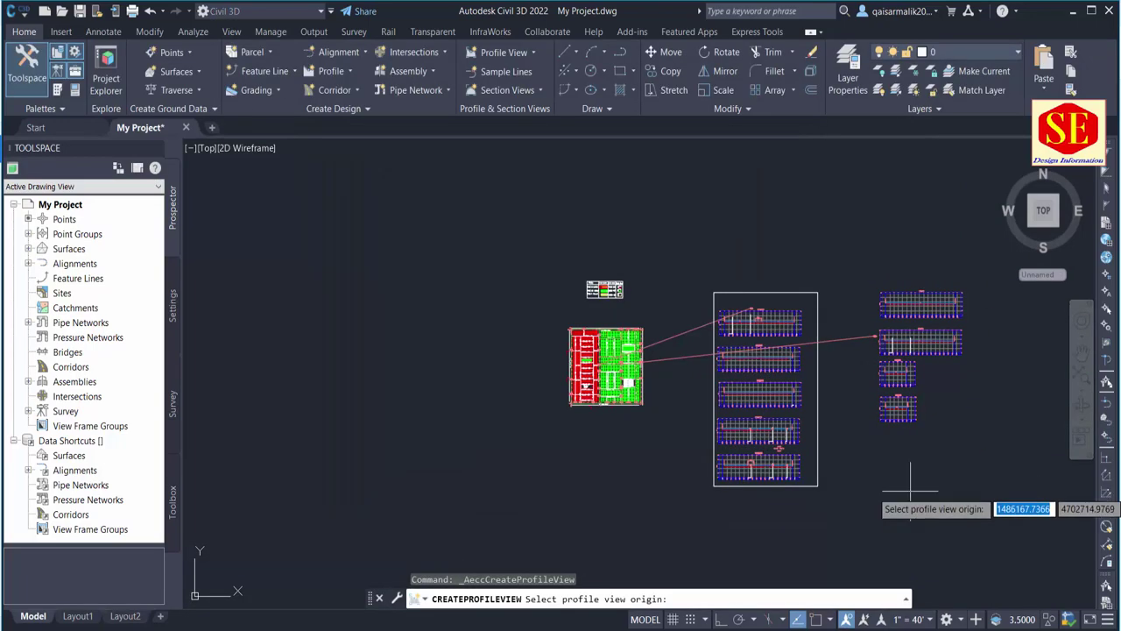
left_click(926, 488)
scroll(591, 280, "up", 3)
scroll(590, 280, "up", 5)
scroll(590, 280, "down", 8)
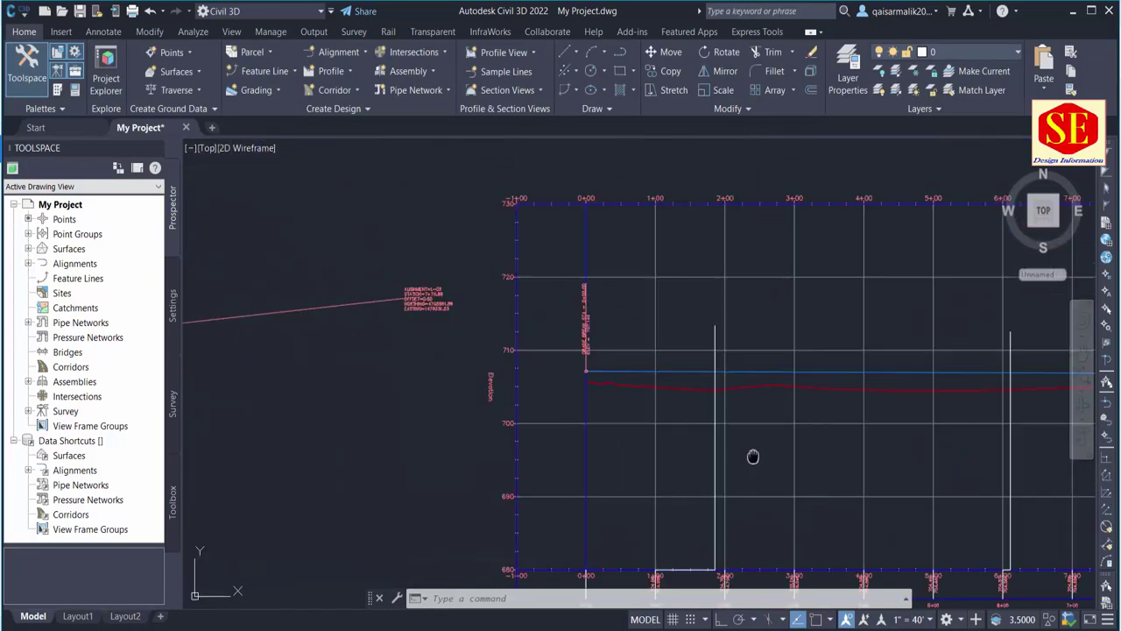
scroll(568, 429, "up", 5)
Adjust object snaps and start a polyline on the station band, then cancel it.
left_click(640, 471)
left_click(455, 310)
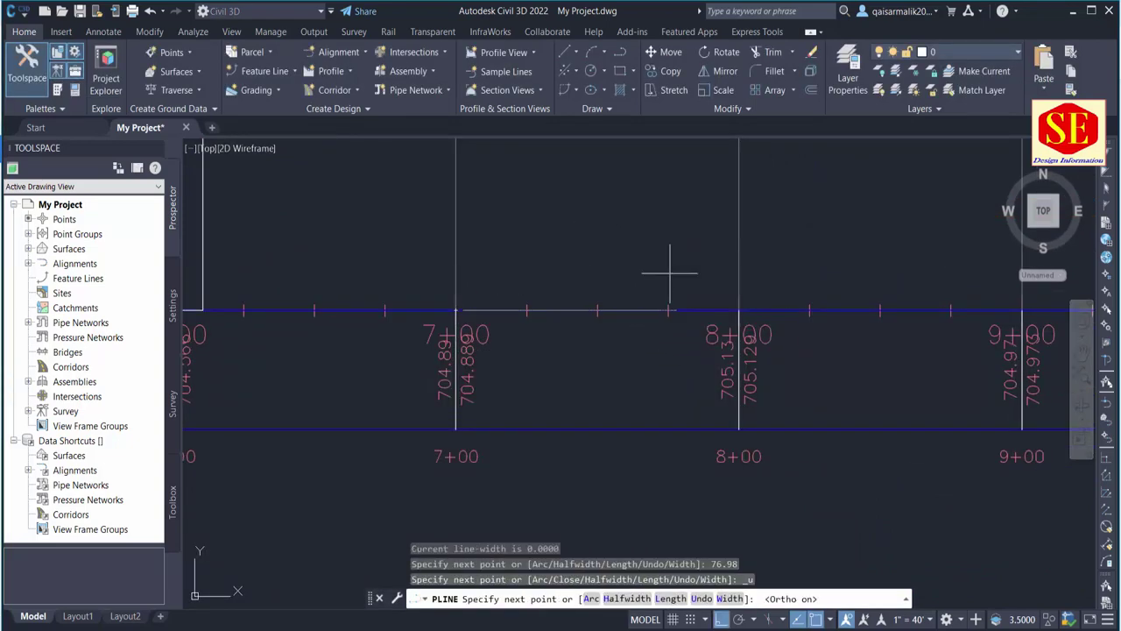
scroll(670, 272, "down", 2)
key("Escape")
scroll(371, 288, "down", 3)
scroll(533, 233, "up", 3)
scroll(562, 211, "up", 3)
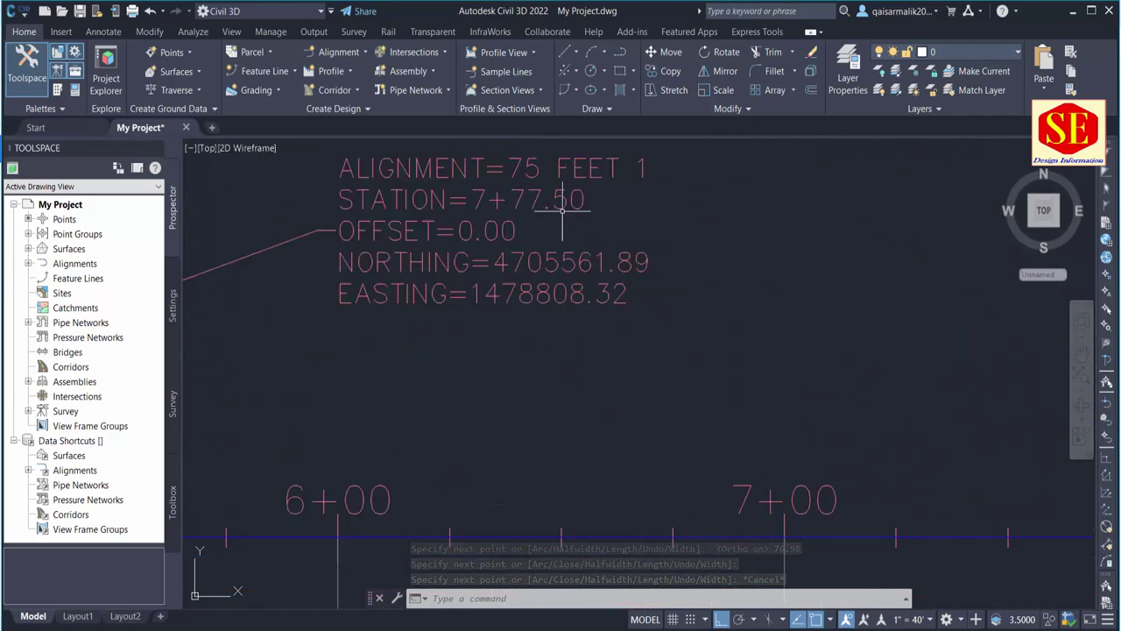
scroll(562, 210, "down", 6)
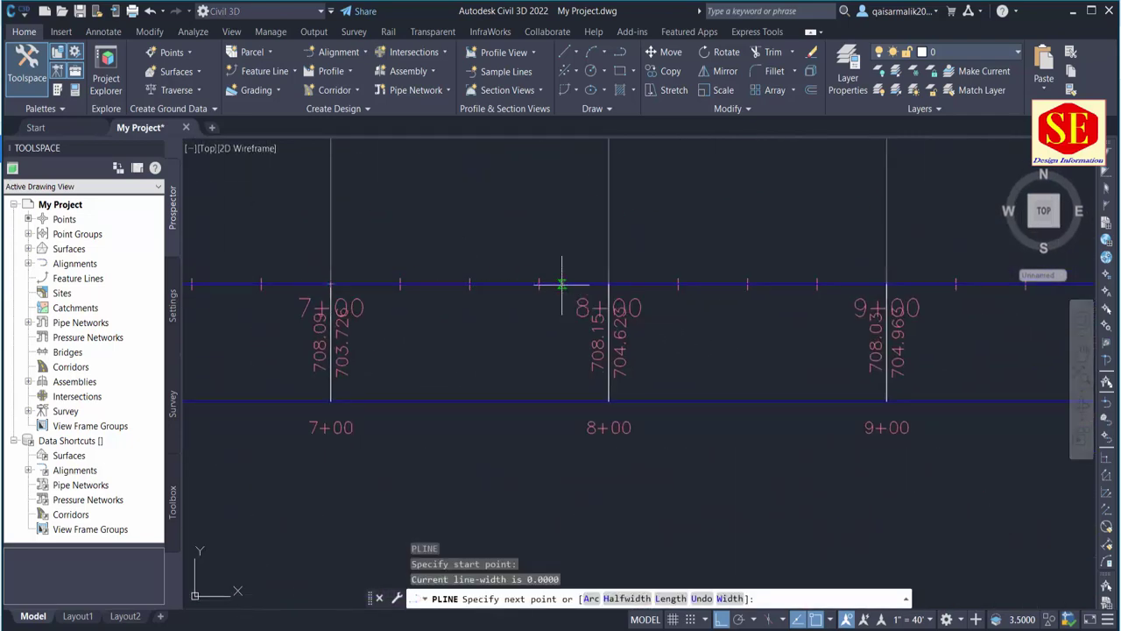
scroll(561, 283, "down", 3)
scroll(555, 318, "up", 4)
key("Escape")
scroll(613, 318, "down", 2)
Begin a station-elevation label on the design profile, then cancel the command.
left_click(616, 340)
left_click(91, 101)
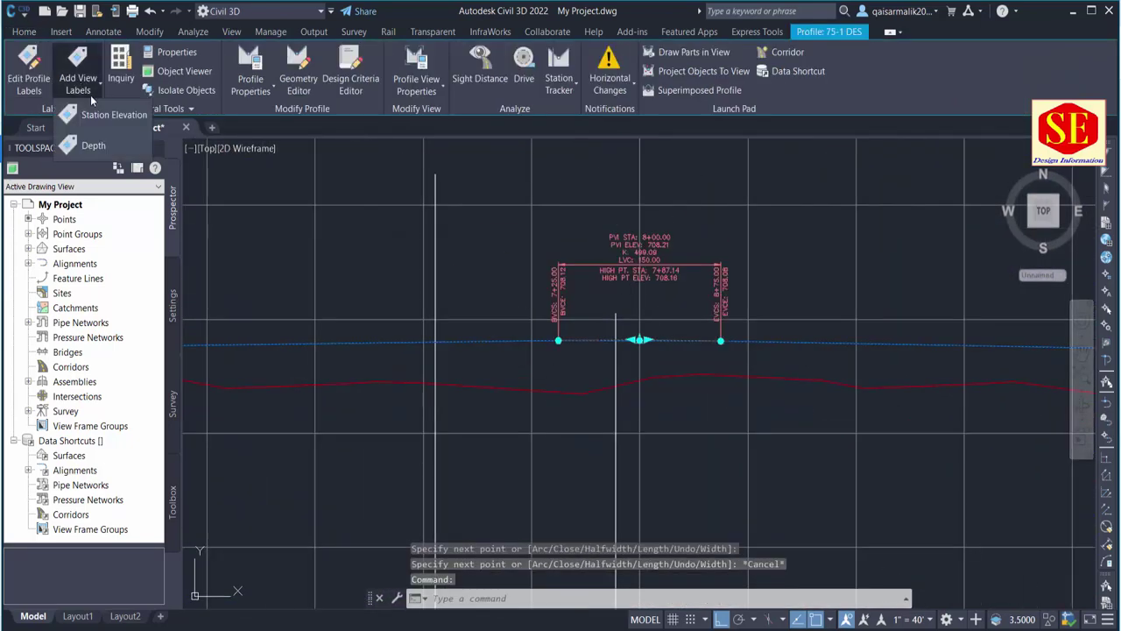
left_click(110, 115)
left_click(615, 340)
scroll(630, 272, "down", 3)
scroll(649, 306, "down", 2)
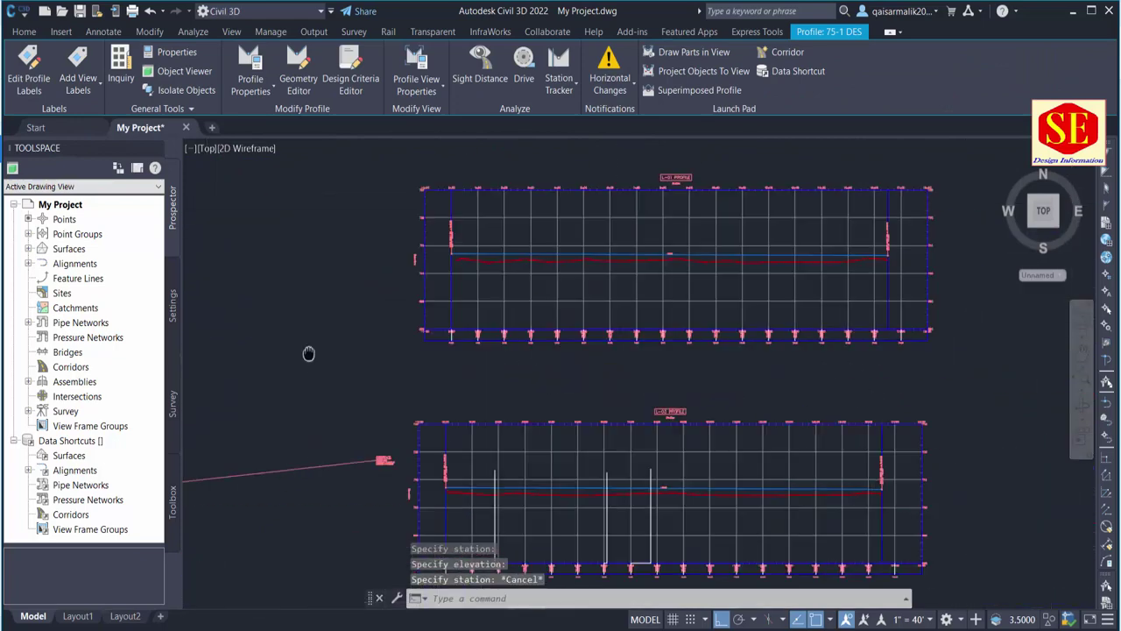
scroll(678, 339, "up", 2)
key("Escape")
Label the 75 feet 1 profile view at STA 7+76.98, ELEV 706.85 and move the label aside.
left_click(659, 374)
scroll(658, 377, "up", 4)
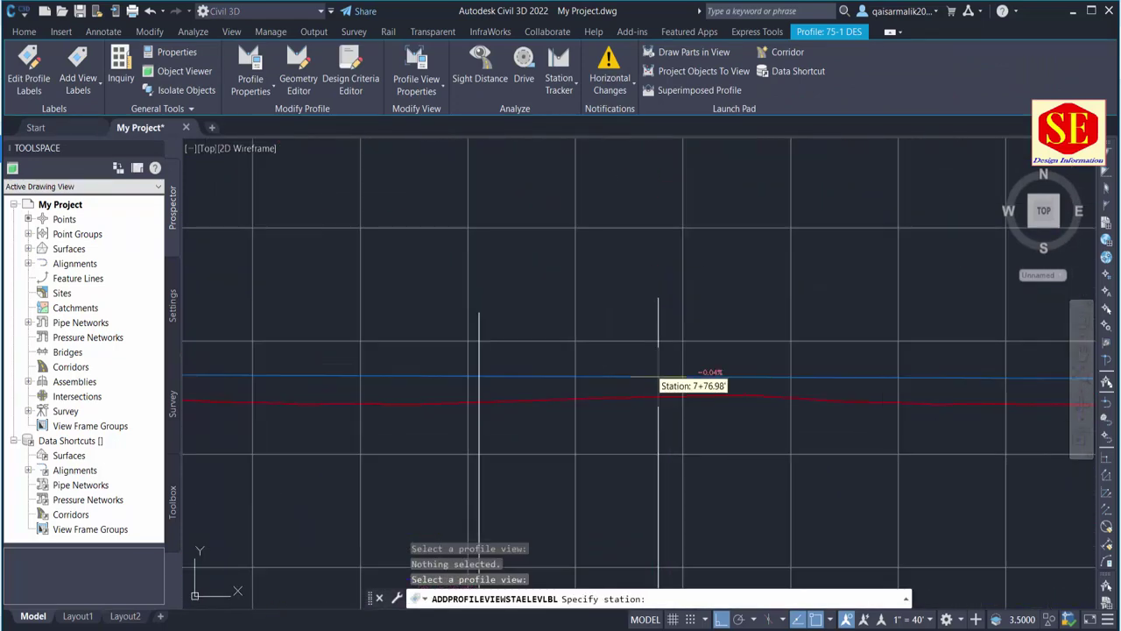
key("Escape")
scroll(659, 377, "down", 3)
scroll(701, 332, "down", 2)
left_click(734, 306)
scroll(731, 330, "down", 2)
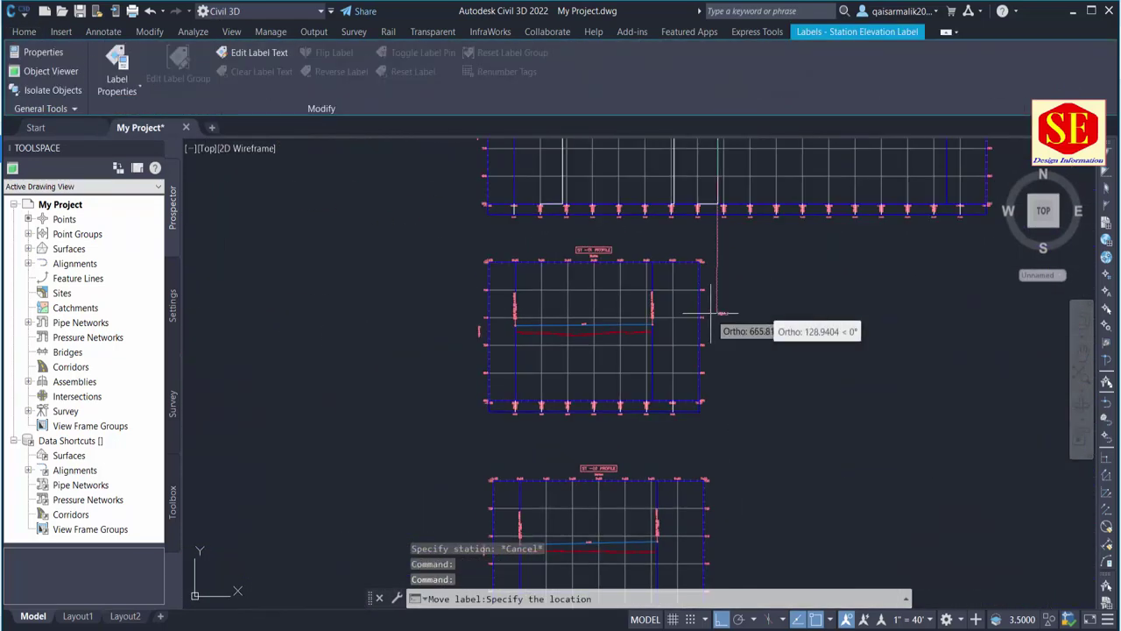
scroll(560, 438, "down", 5)
scroll(666, 333, "up", 5)
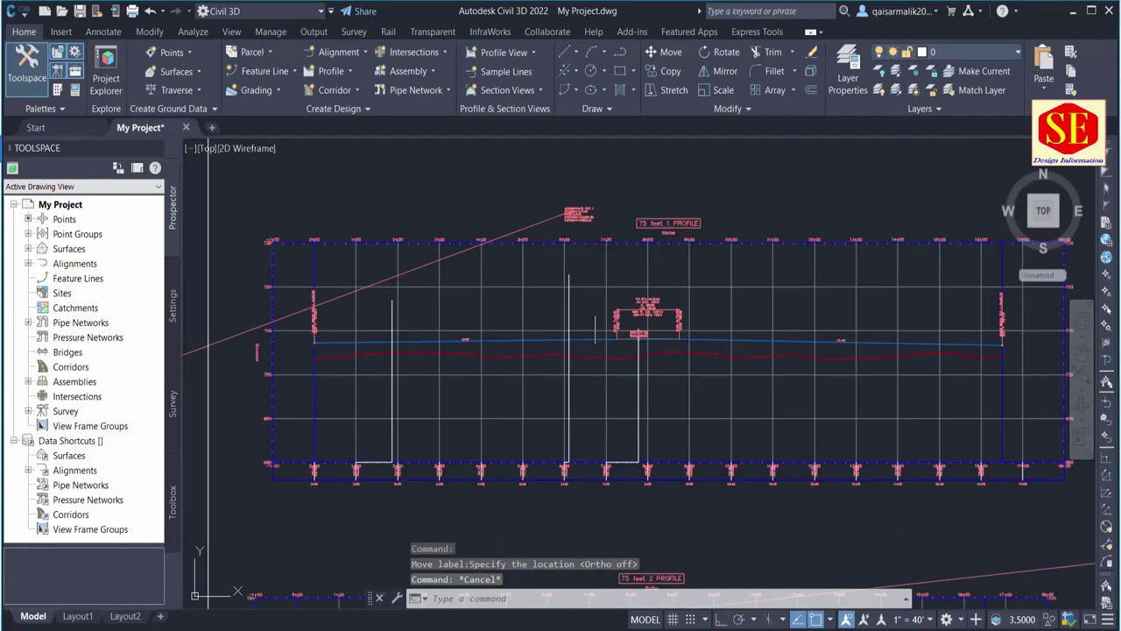
scroll(712, 305, "up", 3)
scroll(712, 306, "down", 5)
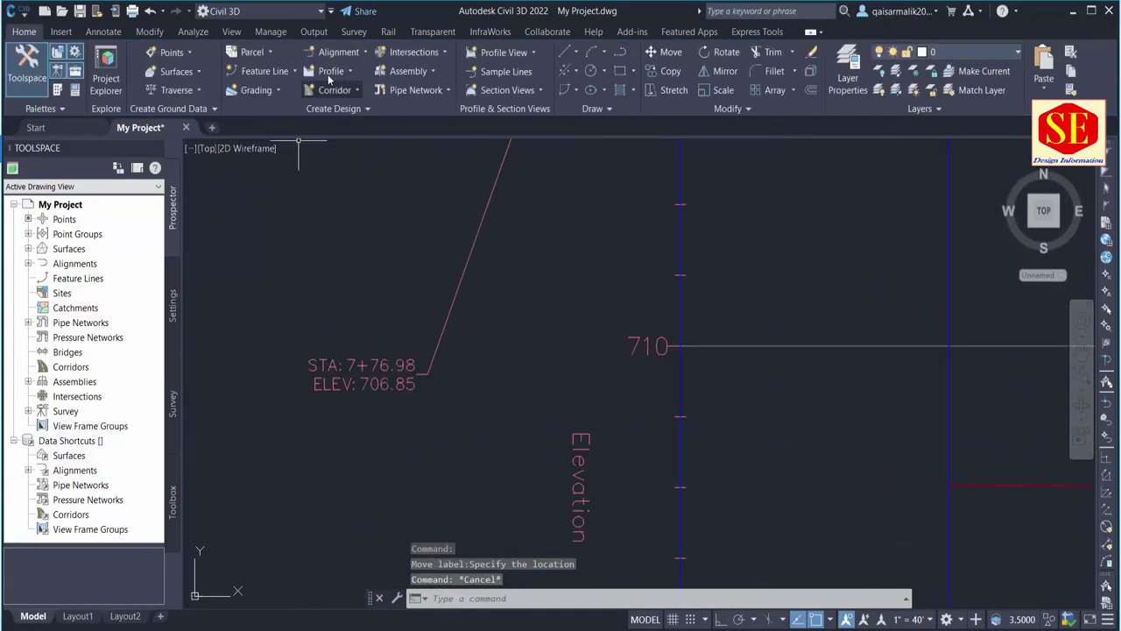
Create design profile ST-03 DES in the ST -03 profile view.
left_click(331, 71)
left_click(351, 110)
left_click(690, 344)
type("ST-03")
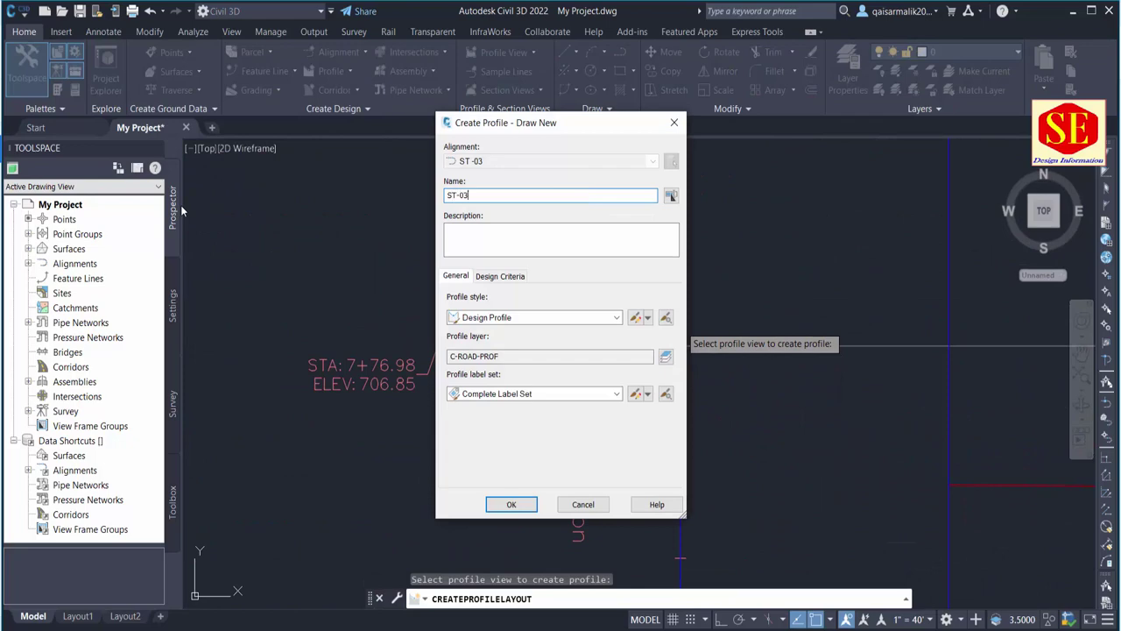
type("DES")
left_click(510, 503)
Draw ST-03 DES tangents from the start station, entering elevation 708 for the next point.
left_click(401, 166)
left_click(412, 178)
key("Tab")
type("'pse")
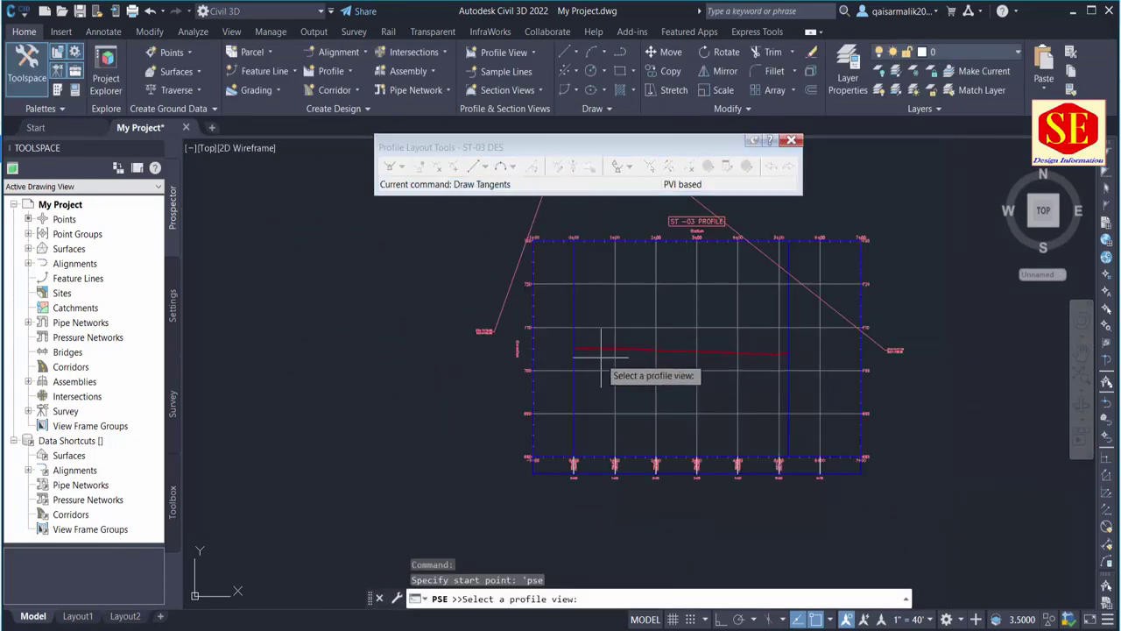
left_click(601, 356)
scroll(579, 364, "up", 4)
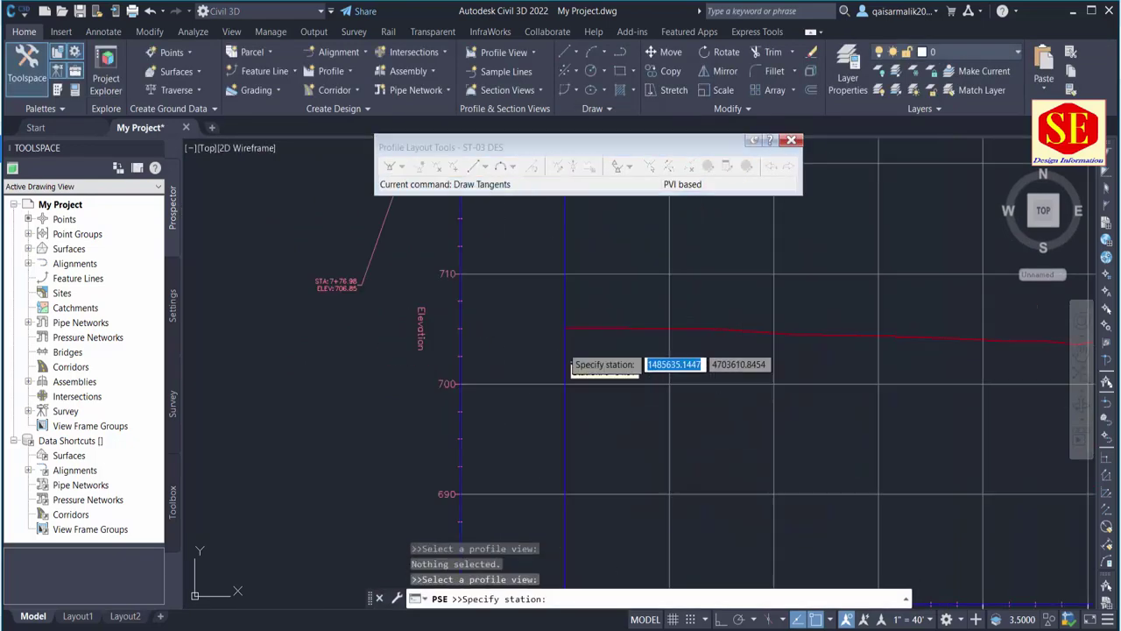
left_click(565, 330)
scroll(533, 310, "up", 2)
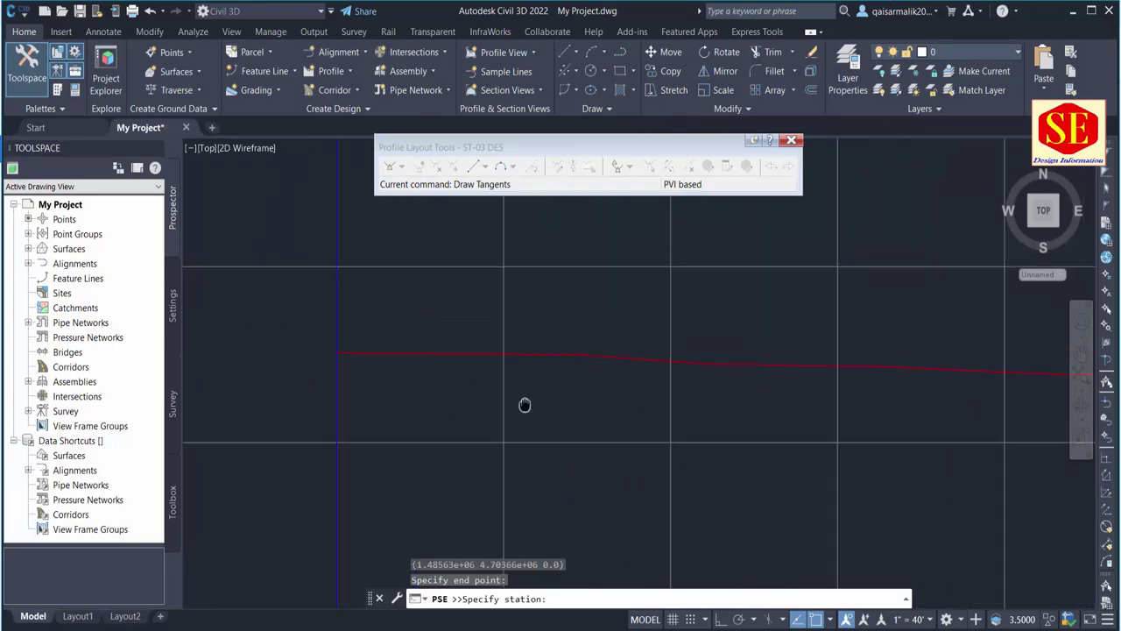
left_click(530, 376)
type("708")
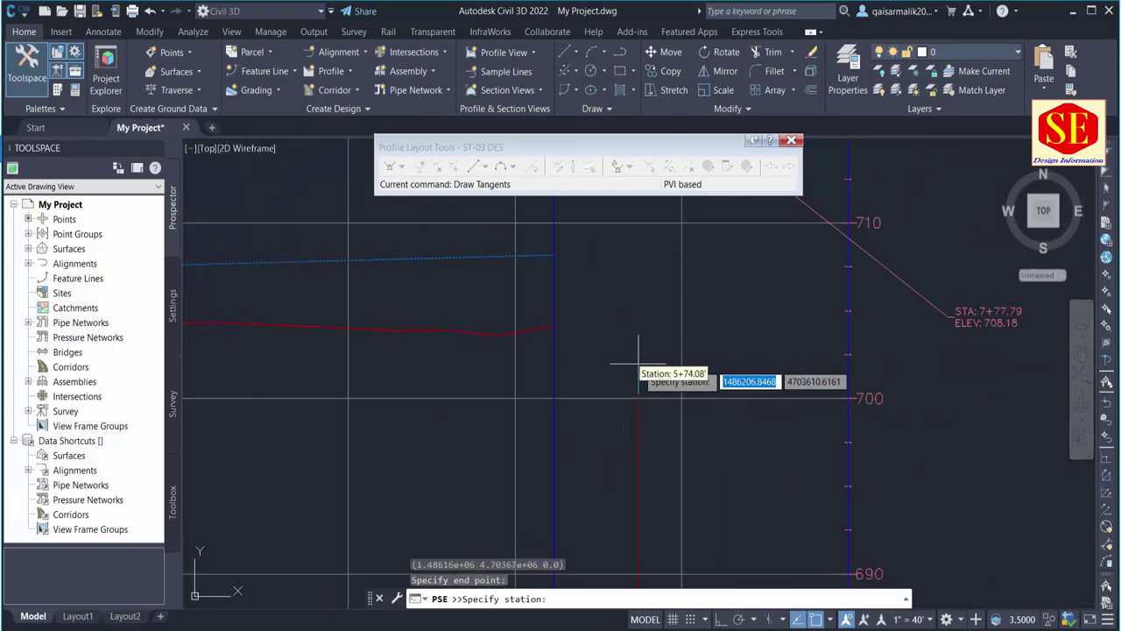
scroll(614, 395, "down", 5)
scroll(864, 376, "down", 5)
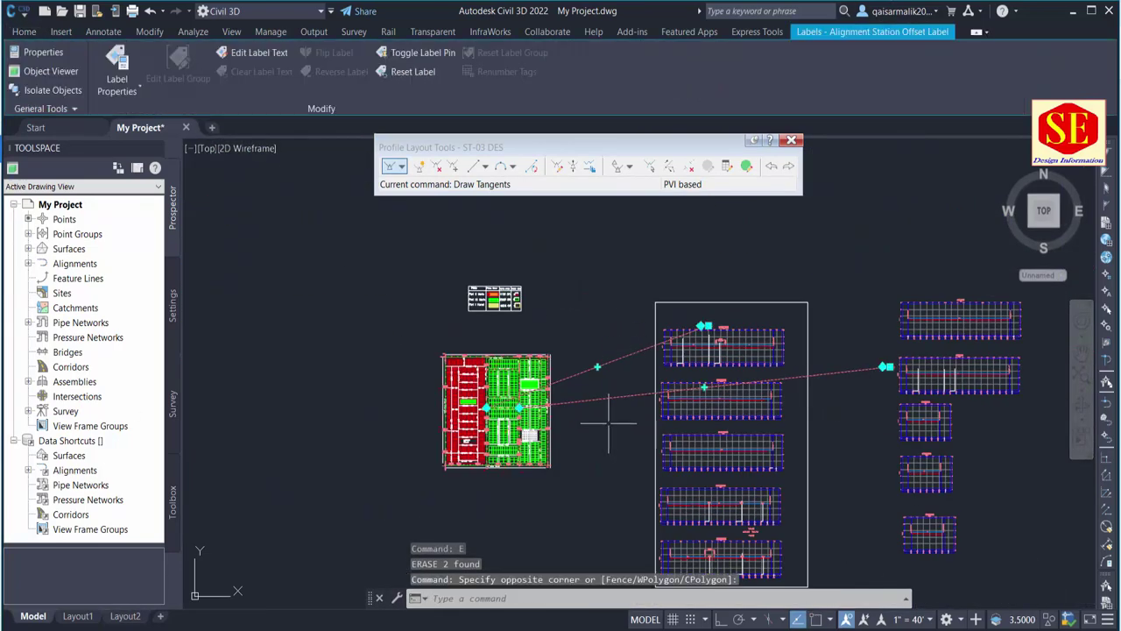
Erase the two selected objects.
type("e")
key("Return")
scroll(547, 362, "up", 5)
scroll(547, 361, "up", 5)
Create alignment ST -04 from the Street -04 centreline with its surface profile and profile view.
left_click(339, 52)
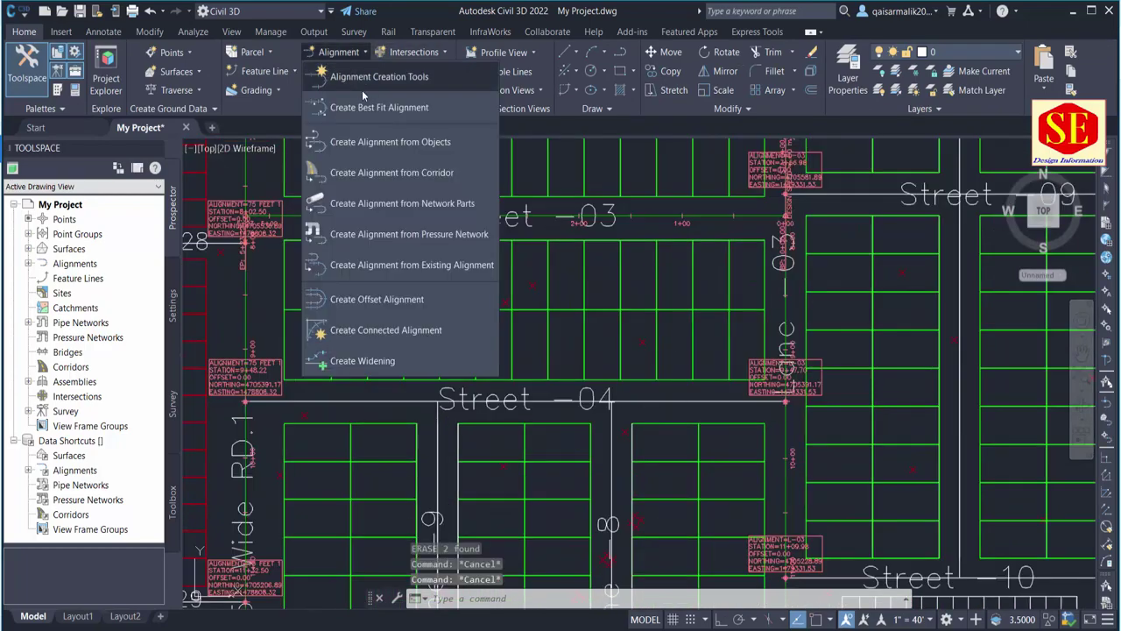
left_click(376, 142)
left_click(730, 398)
type("ST -04")
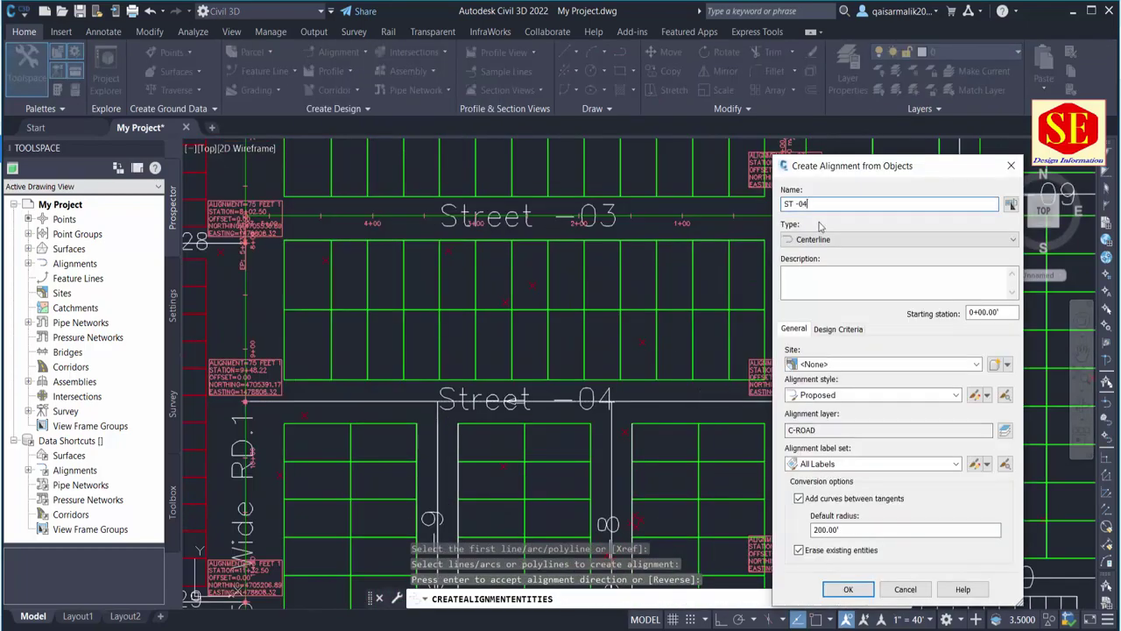
left_click(848, 589)
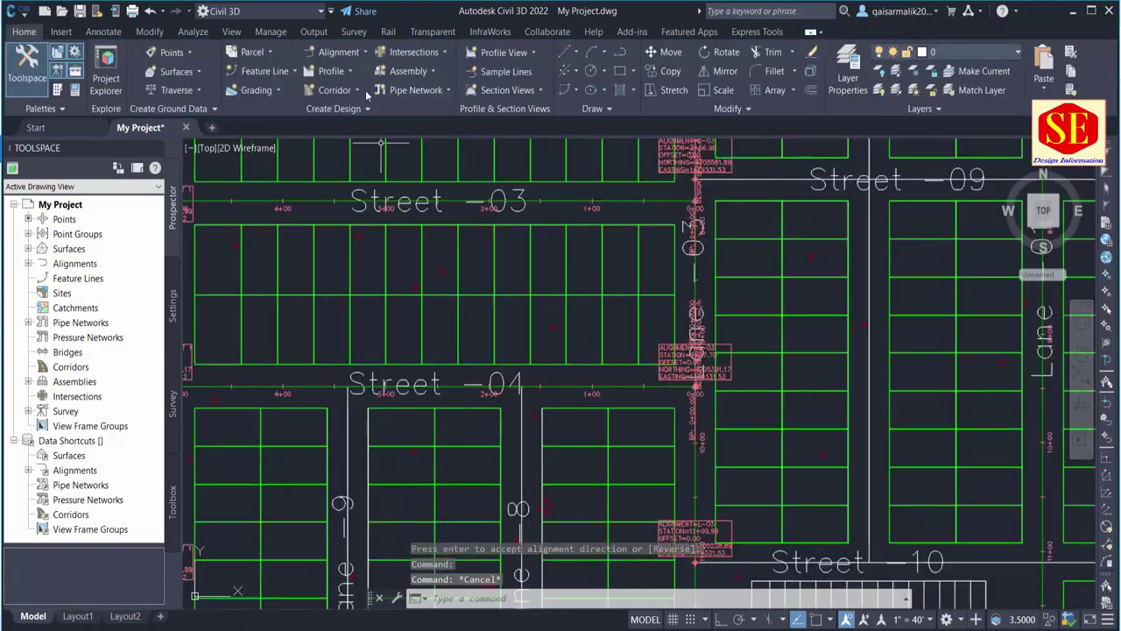
left_click(506, 465)
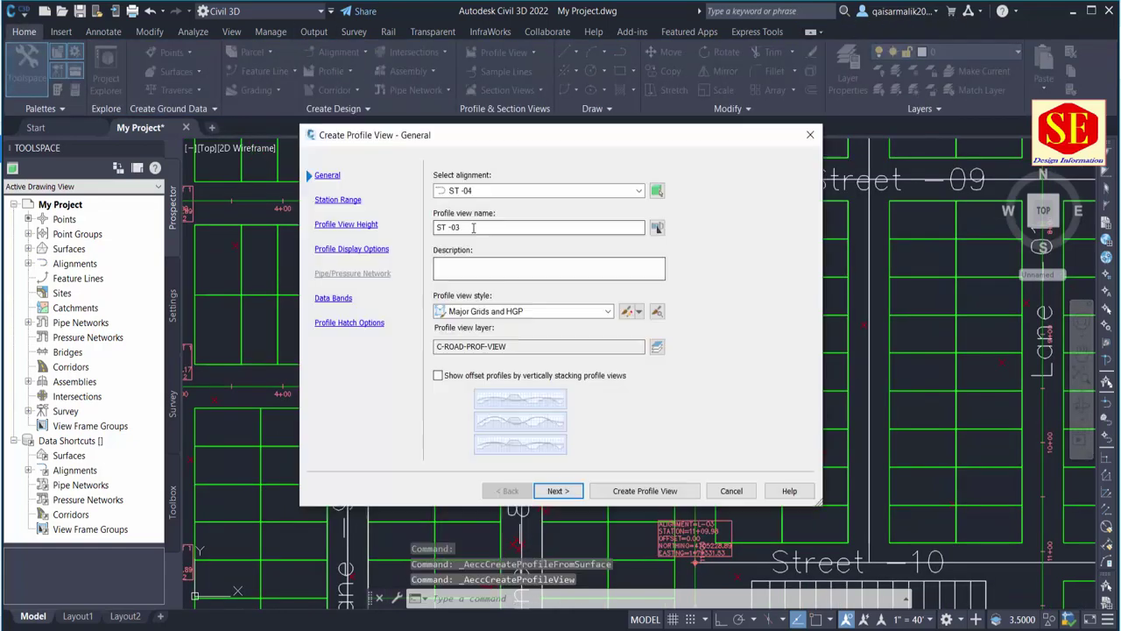
left_click(646, 490)
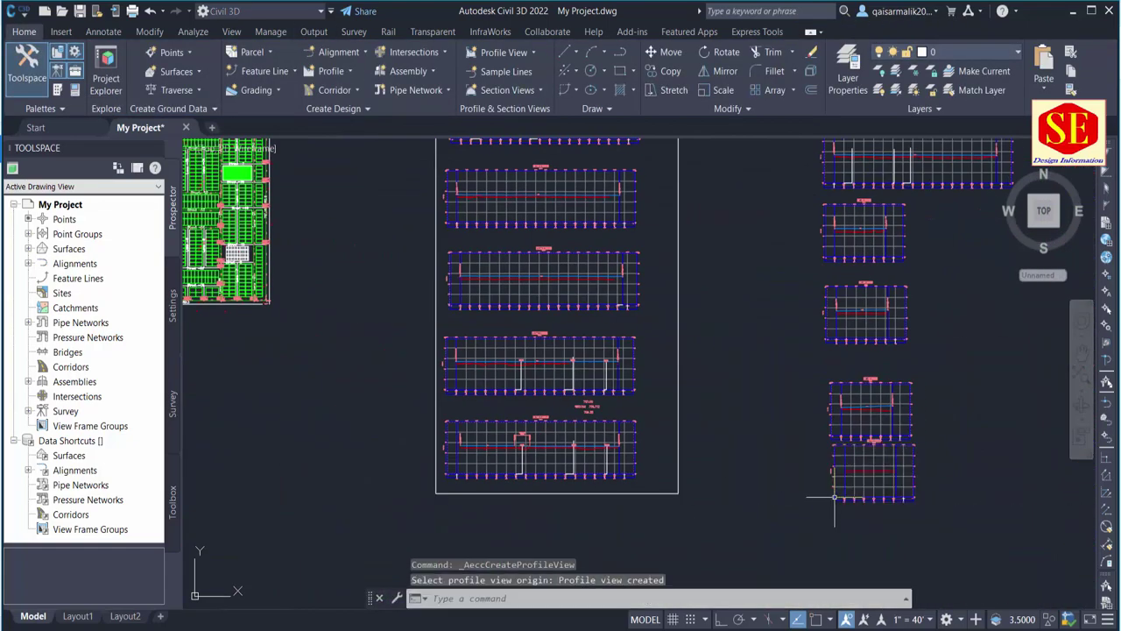
left_click(658, 598)
type("M")
Reposition the ST -04 alignment station labels.
key("Return")
left_click(854, 488)
scroll(237, 254, "up", 5)
scroll(236, 254, "up", 5)
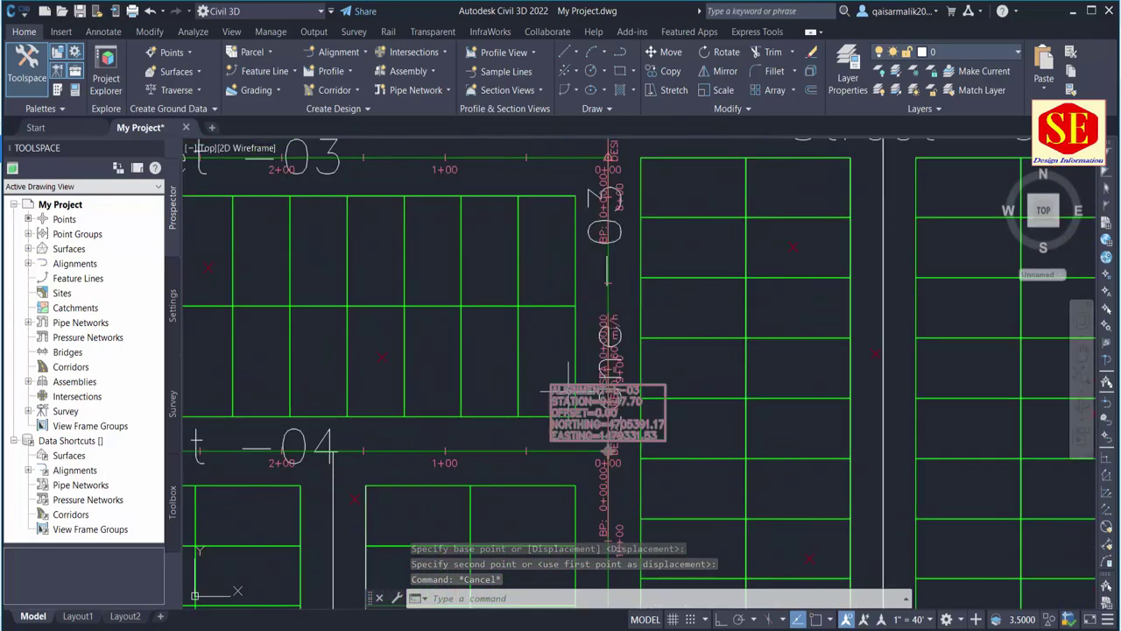
key("Escape")
left_click(606, 420)
scroll(601, 195, "down", 5)
scroll(375, 468, "up", 3)
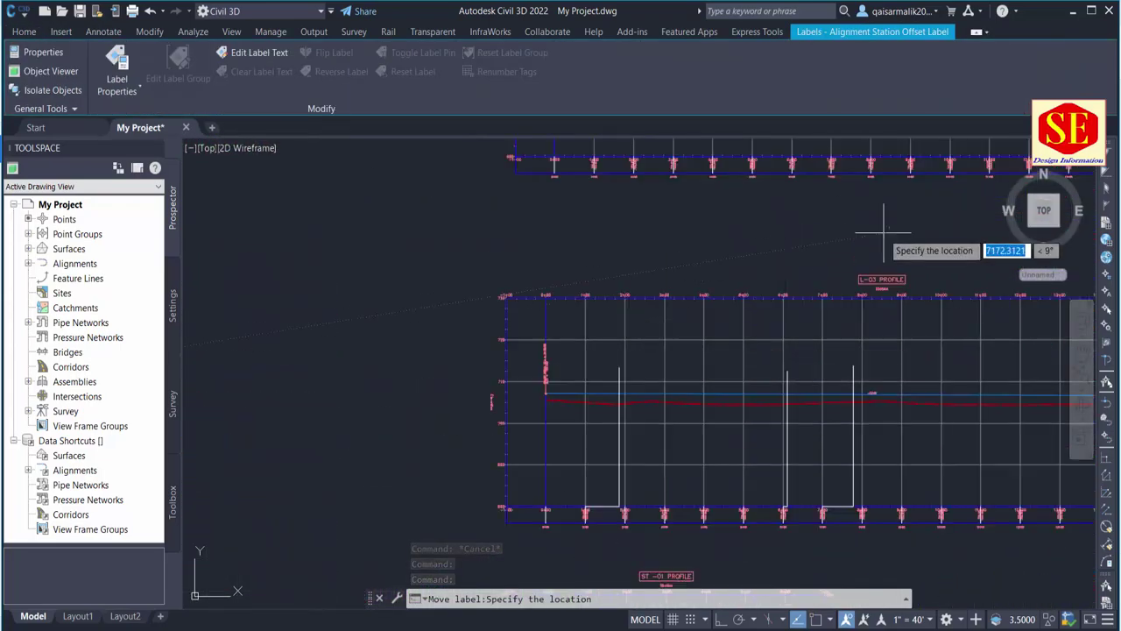
scroll(789, 263, "up", 2)
scroll(722, 289, "down", 5)
scroll(341, 377, "up", 5)
Cancel the label move and draw a polyline on the 75-1 station band near station 9+00.
scroll(481, 306, "up", 2)
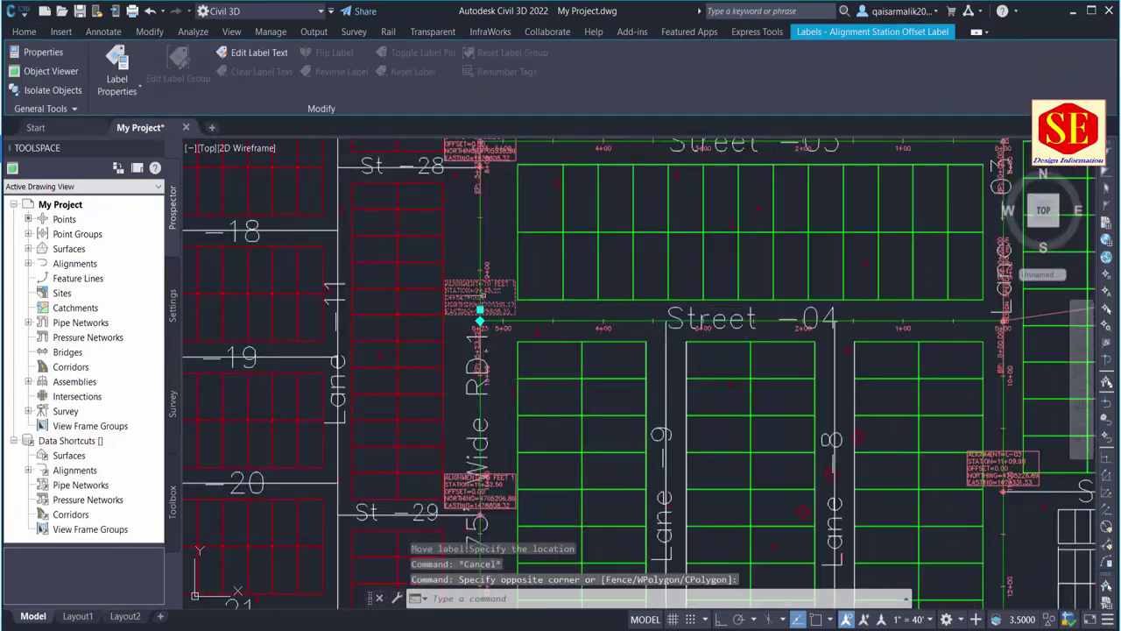
scroll(634, 342, "down", 2)
scroll(788, 316, "down", 3)
scroll(771, 302, "up", 3)
key("Escape")
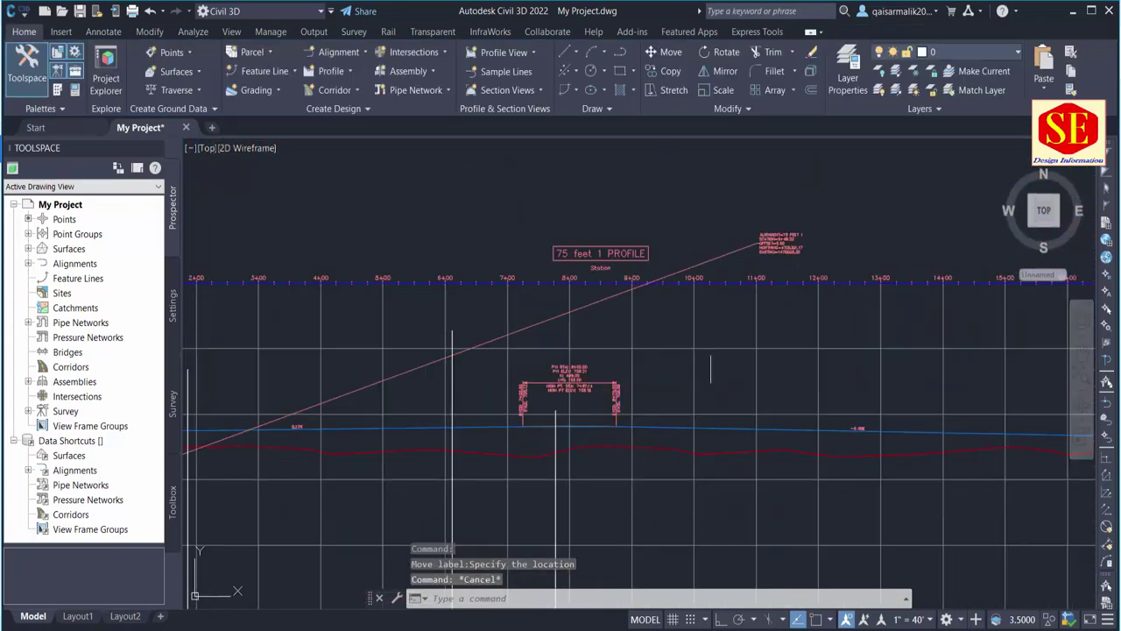
scroll(812, 219, "up", 2)
scroll(812, 219, "down", 2)
type("pl")
key("Return")
scroll(526, 394, "up", 2)
middle_click_drag(543, 561, 364, 493)
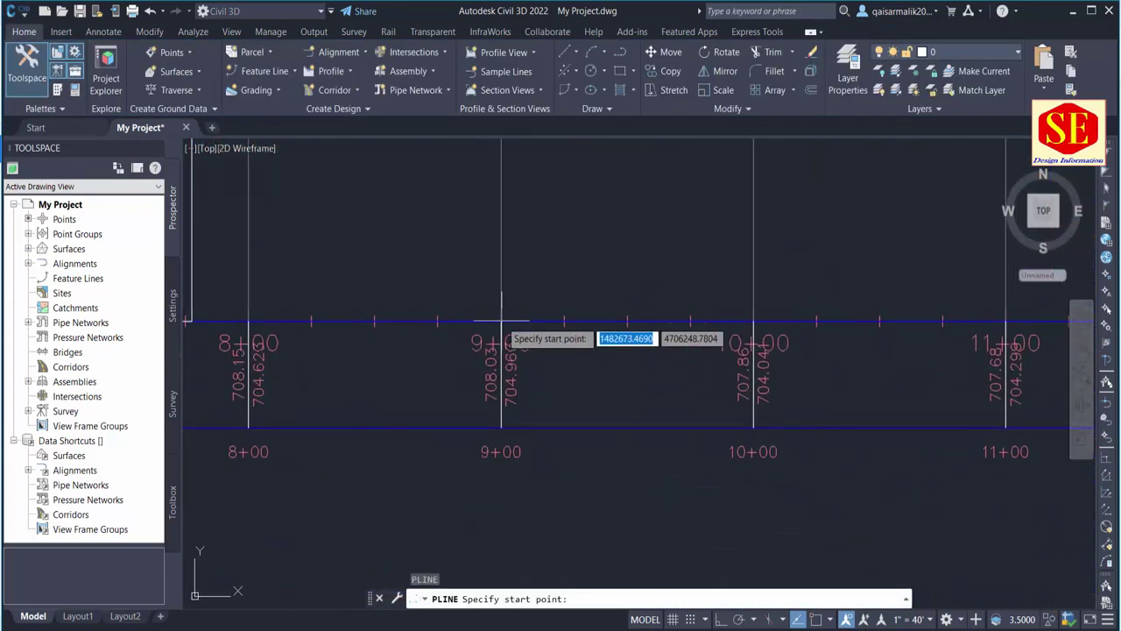
left_click(581, 401)
type("48.")
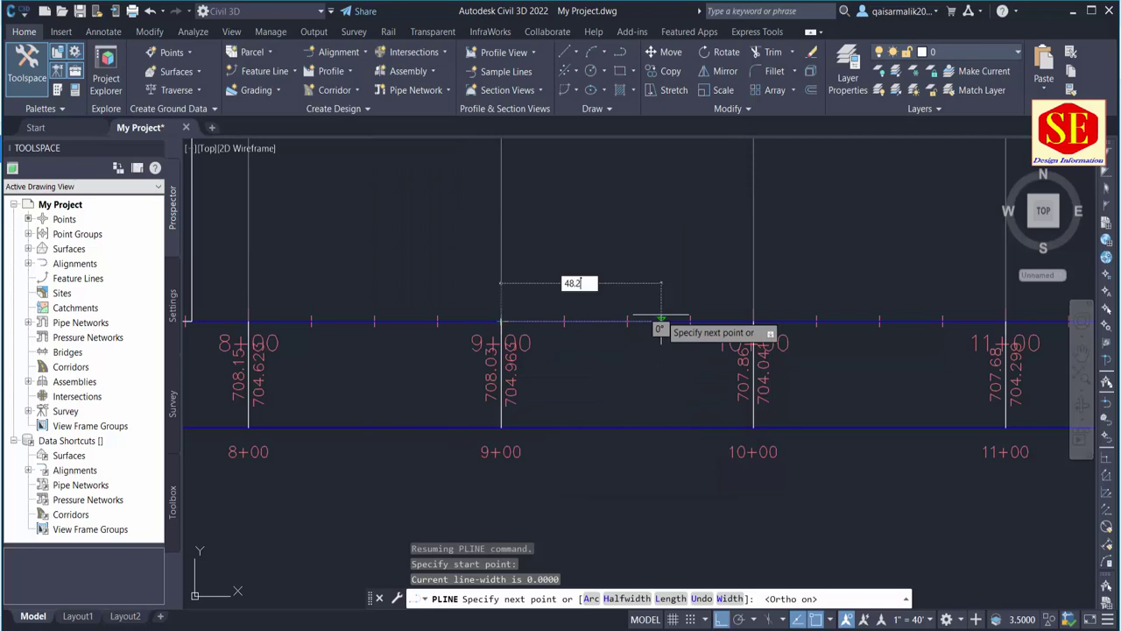
type("2")
key("Return")
scroll(630, 326, "down", 3)
Add station-elevation labels at the new station markers in the profile views.
left_click(637, 401)
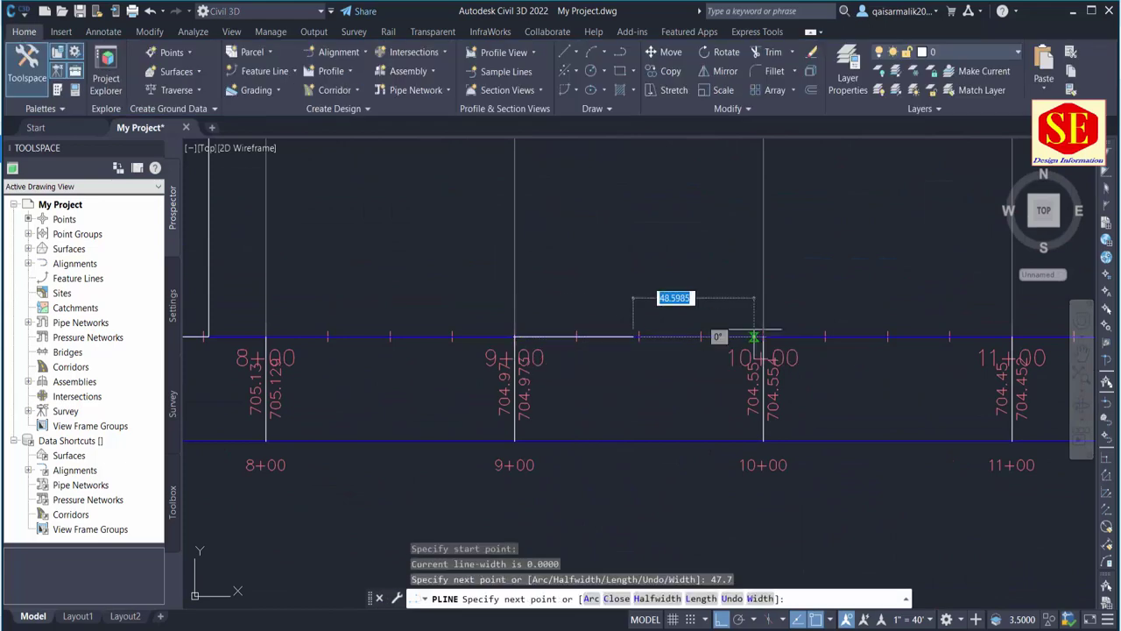
scroll(753, 335, "up", 5)
left_click(537, 371)
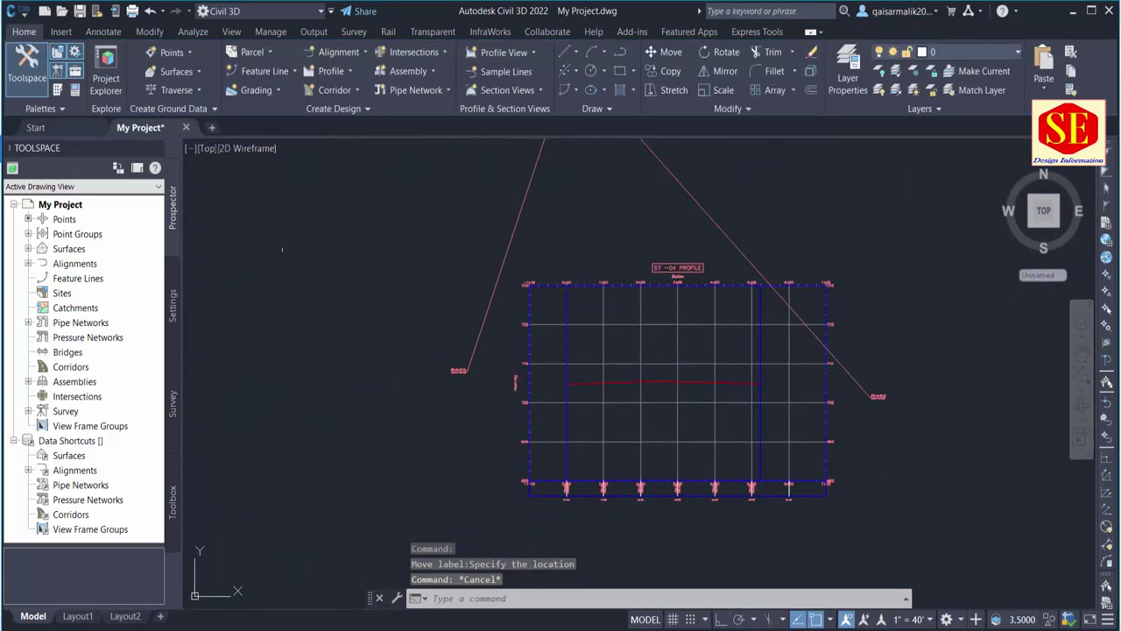
Create design profile ST -04 DES and draw its tangent points in the ST -04 profile view.
left_click(331, 71)
left_click(420, 144)
type("ST -04 DES")
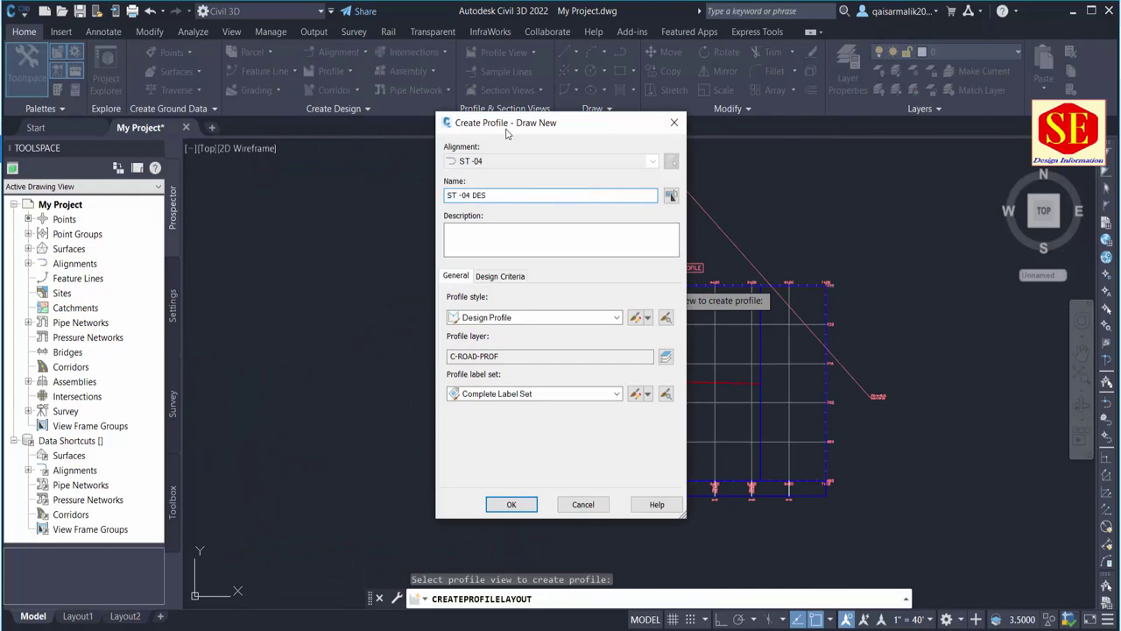
key("Return")
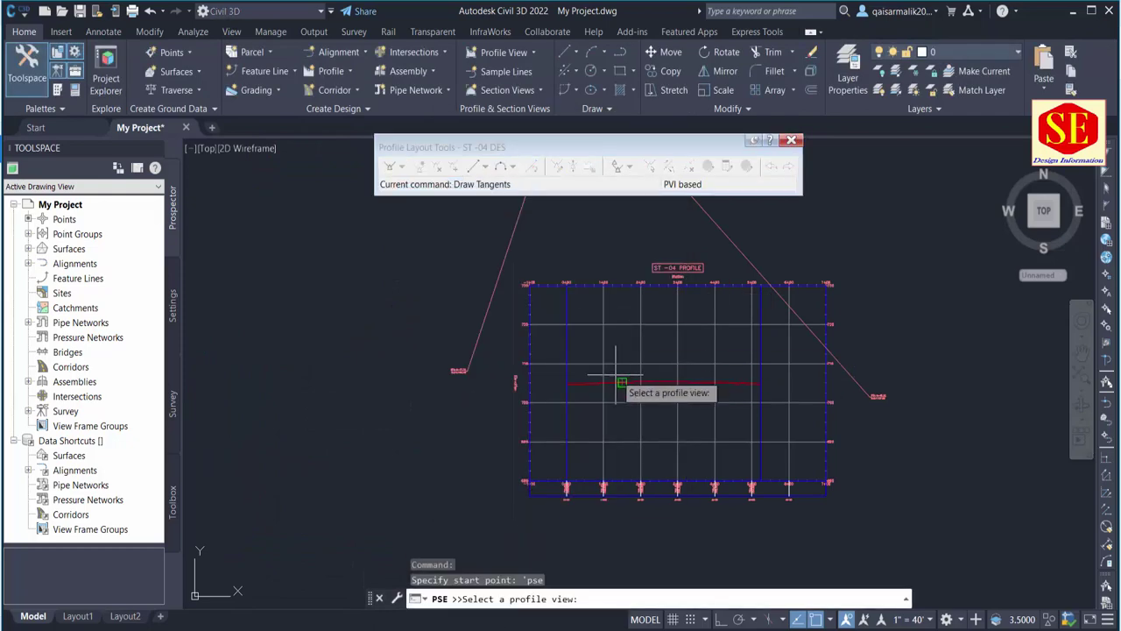
left_click(616, 382)
scroll(457, 370, "up", 3)
scroll(458, 370, "up", 3)
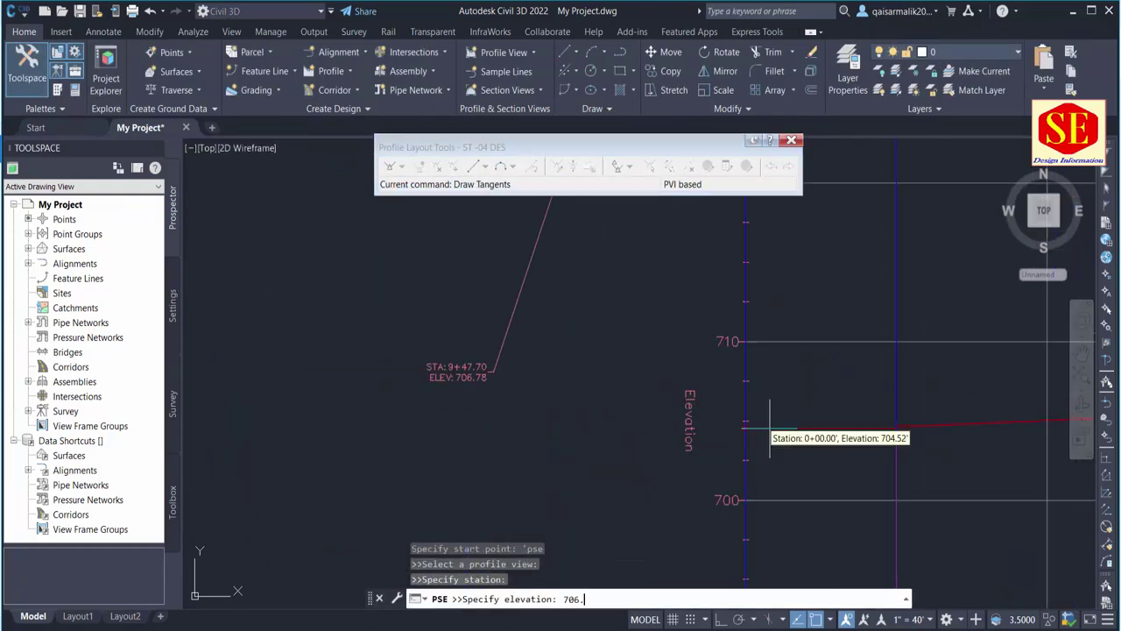
scroll(858, 434, "up", 2)
left_click(583, 293)
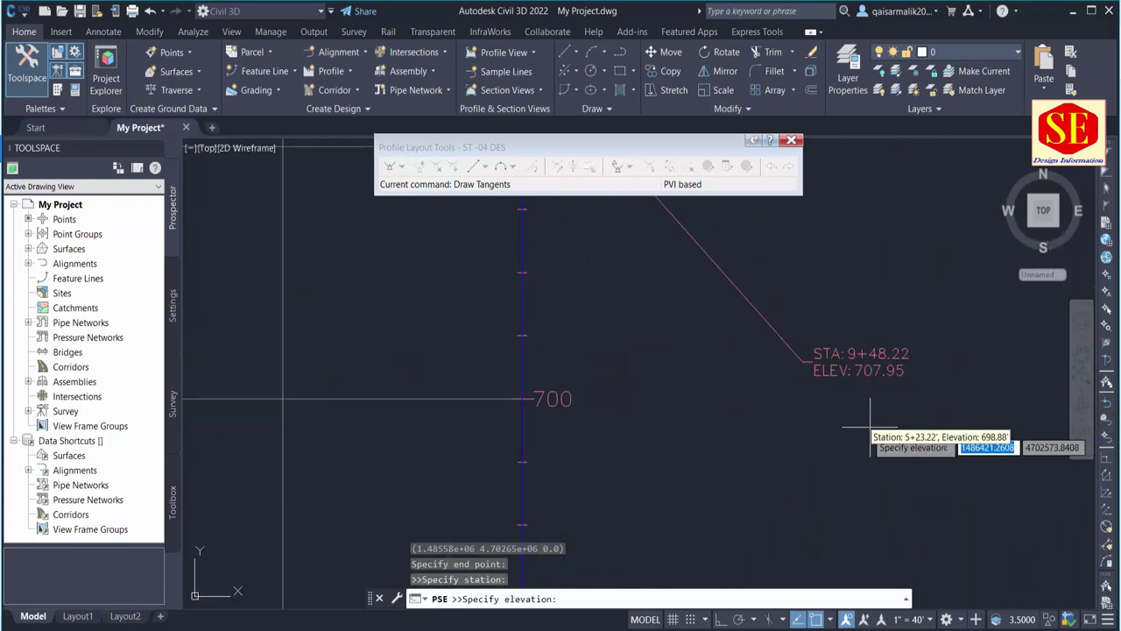
left_click(867, 438)
scroll(425, 395, "down", 3)
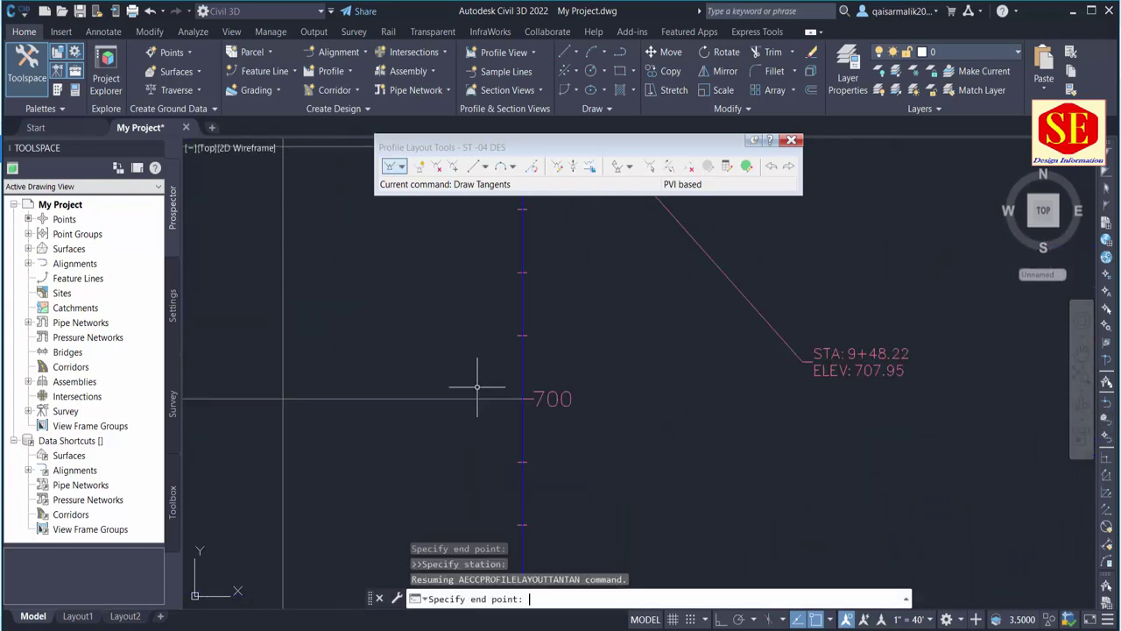
scroll(681, 358, "down", 3)
Erase the stray label and end the running commands.
key("Delete")
scroll(579, 377, "down", 3)
key("Escape")
key("Escape")
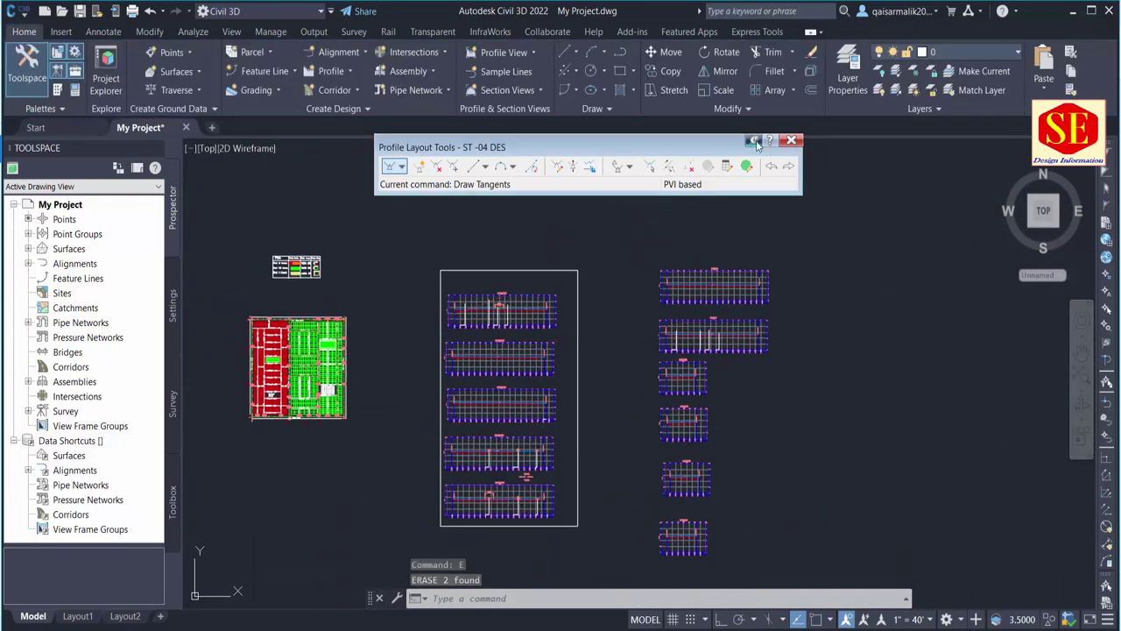
scroll(368, 412, "up", 3)
scroll(671, 435, "up", 3)
Start an alignment from the Street -05 line, accepting its direction.
left_click(349, 57)
left_click(418, 158)
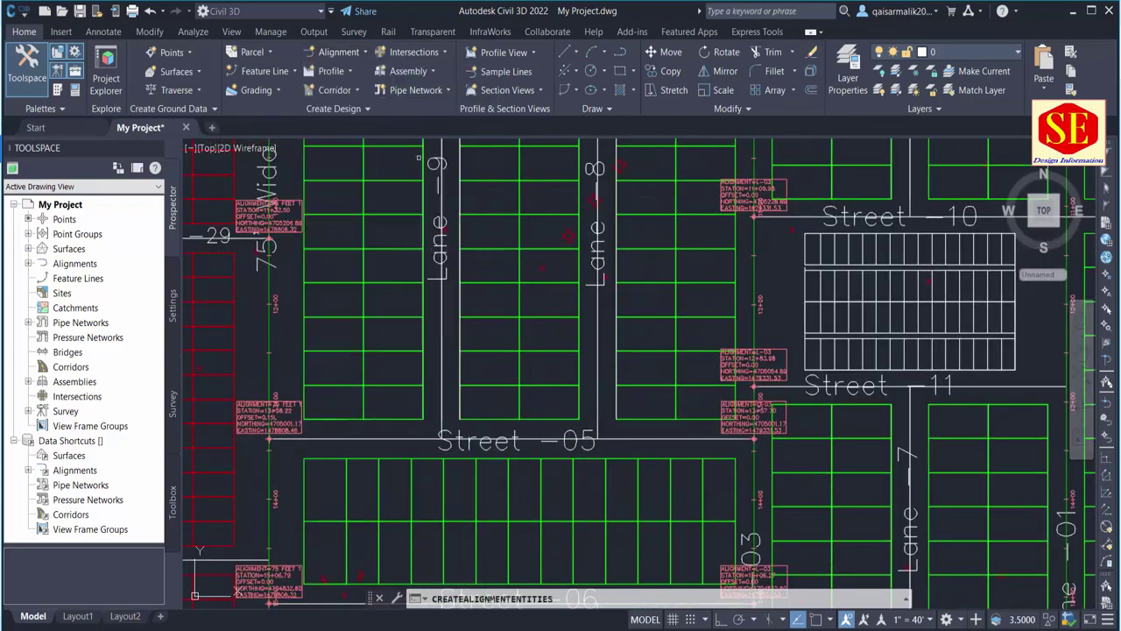
key("Return")
key("Return")
scroll(665, 412, "down", 2)
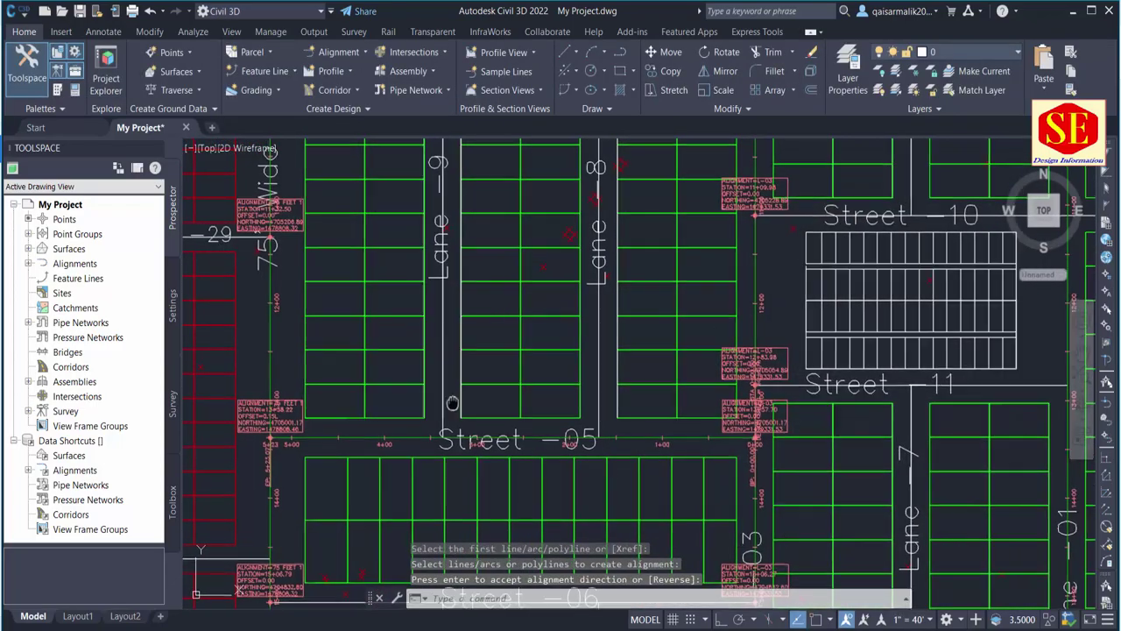
scroll(666, 412, "down", 3)
scroll(768, 436, "down", 5)
scroll(769, 436, "up", 3)
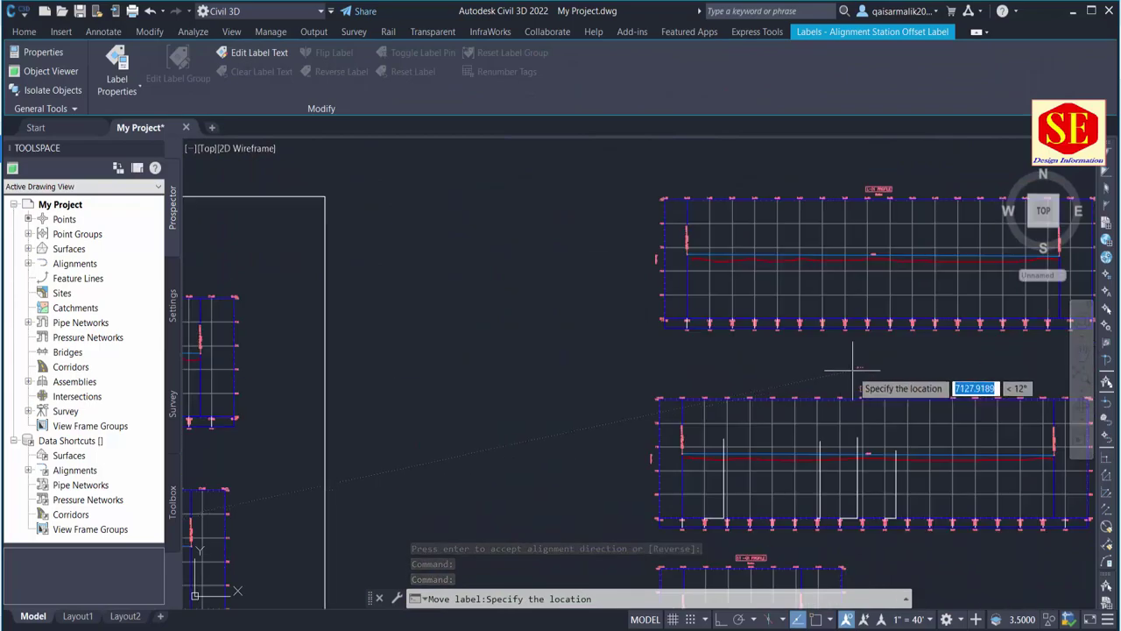
scroll(795, 362, "up", 2)
scroll(795, 363, "down", 4)
scroll(543, 349, "up", 4)
Cancel the pending label move and label command.
key("Escape")
scroll(543, 349, "down", 4)
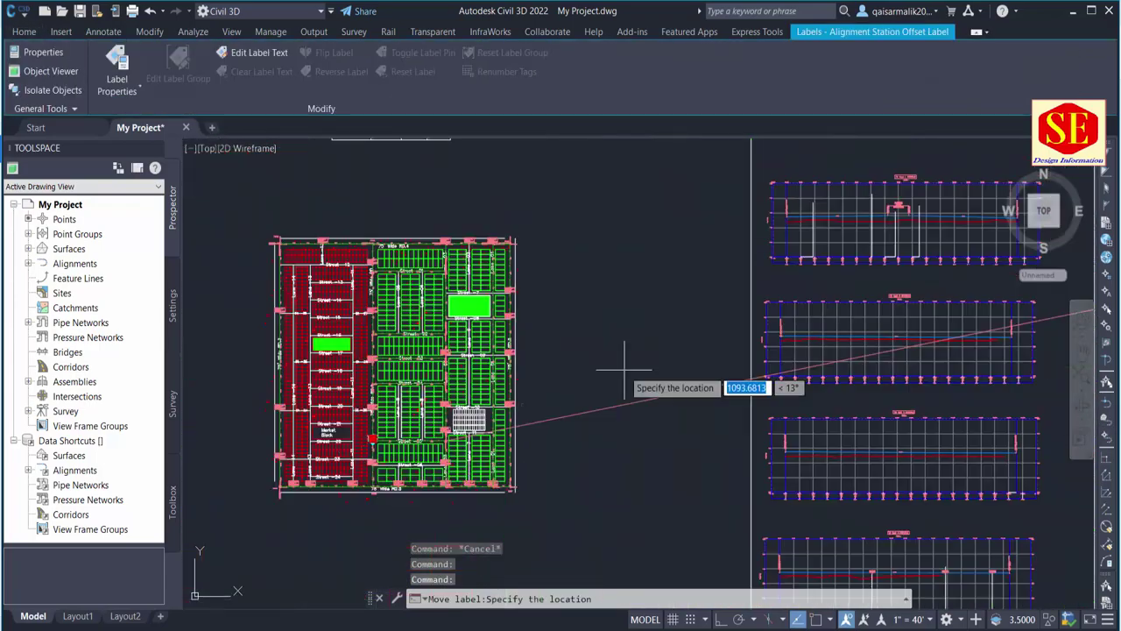
scroll(891, 240, "up", 3)
key("Escape")
scroll(775, 241, "up", 3)
scroll(775, 241, "down", 3)
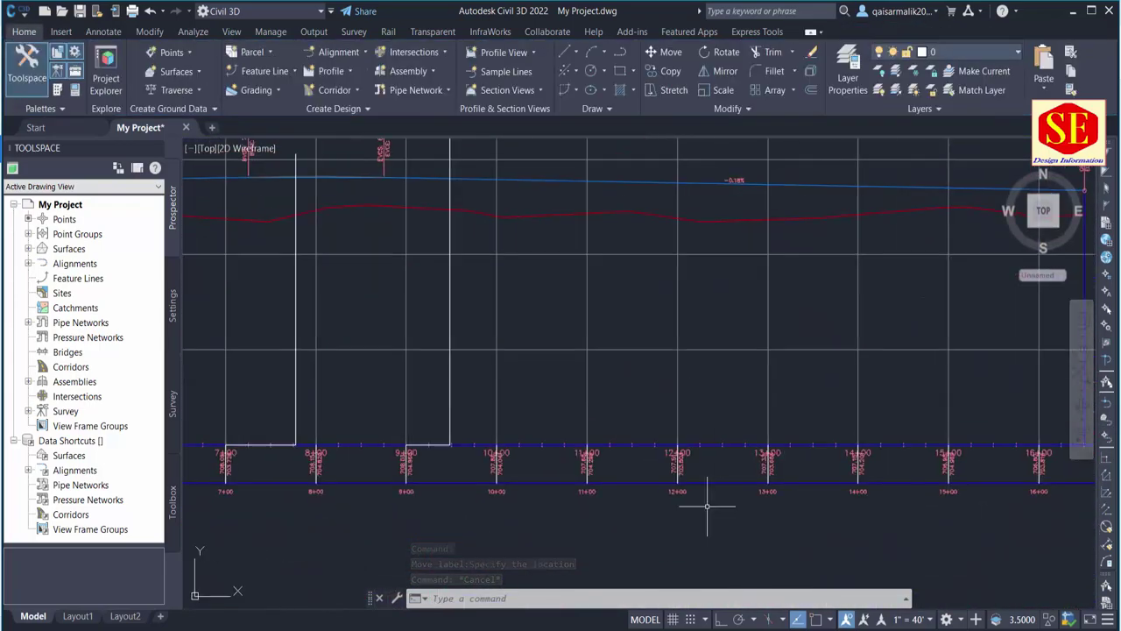
scroll(675, 513, "up", 3)
Draw a polyline from station 13+00 with object snaps checked via OS.
type("pl")
key("Return")
type("os")
key("Return")
left_click(607, 472)
left_click(667, 411)
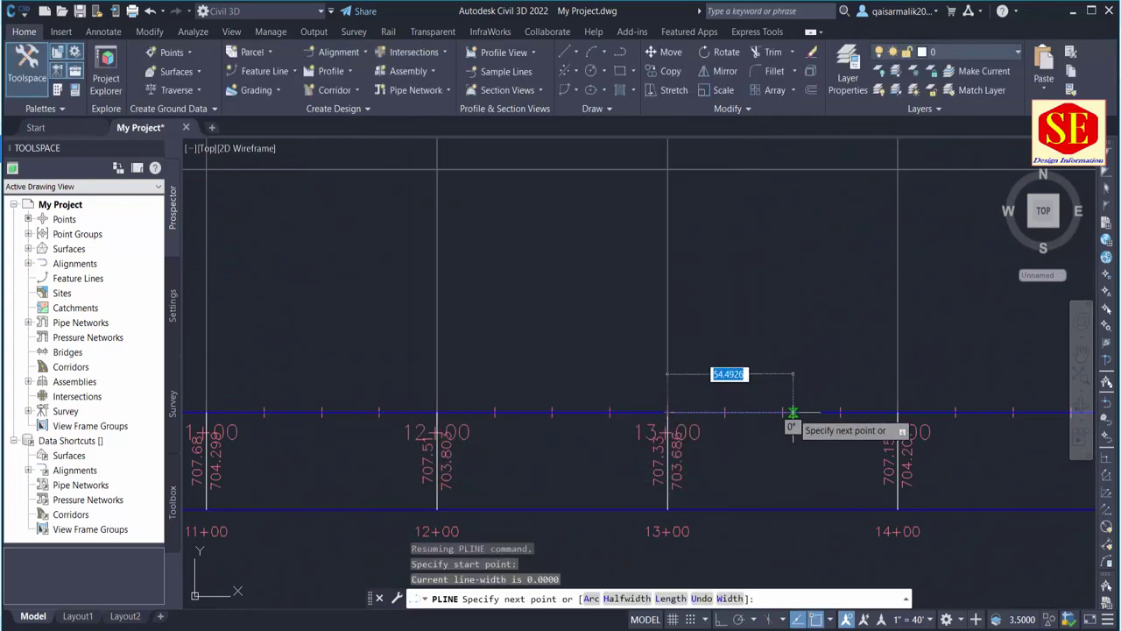
left_click(793, 412)
scroll(793, 412, "down", 3)
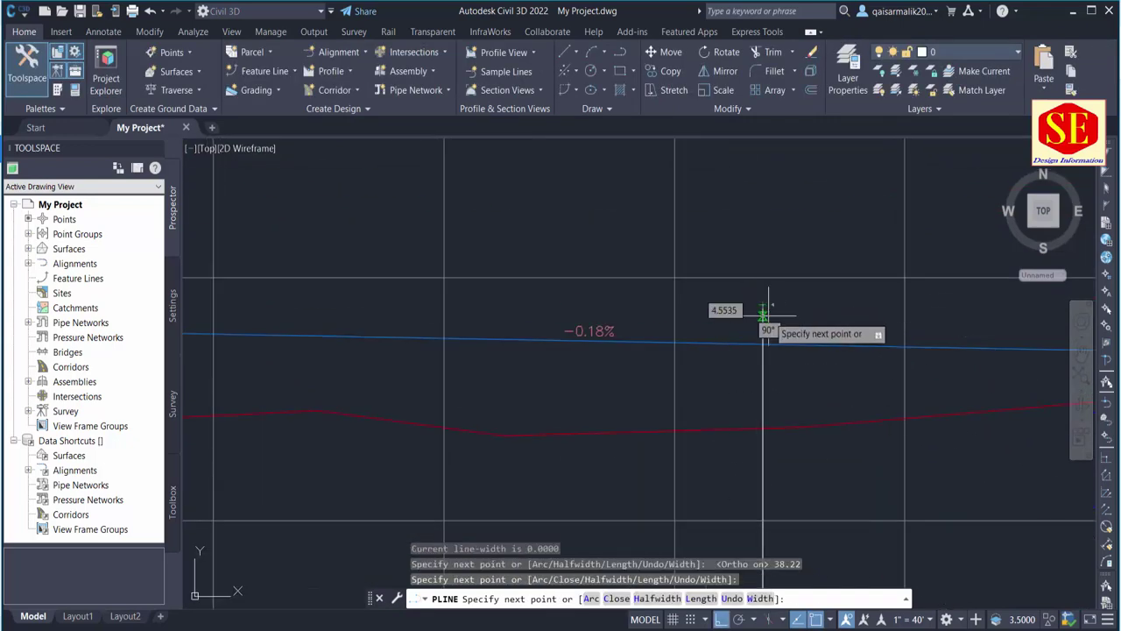
scroll(726, 307, "down", 3)
key("Escape")
Draw a line at the 13+00 gridline and add a station-elevation label on the L-03 profile.
left_click(78, 66)
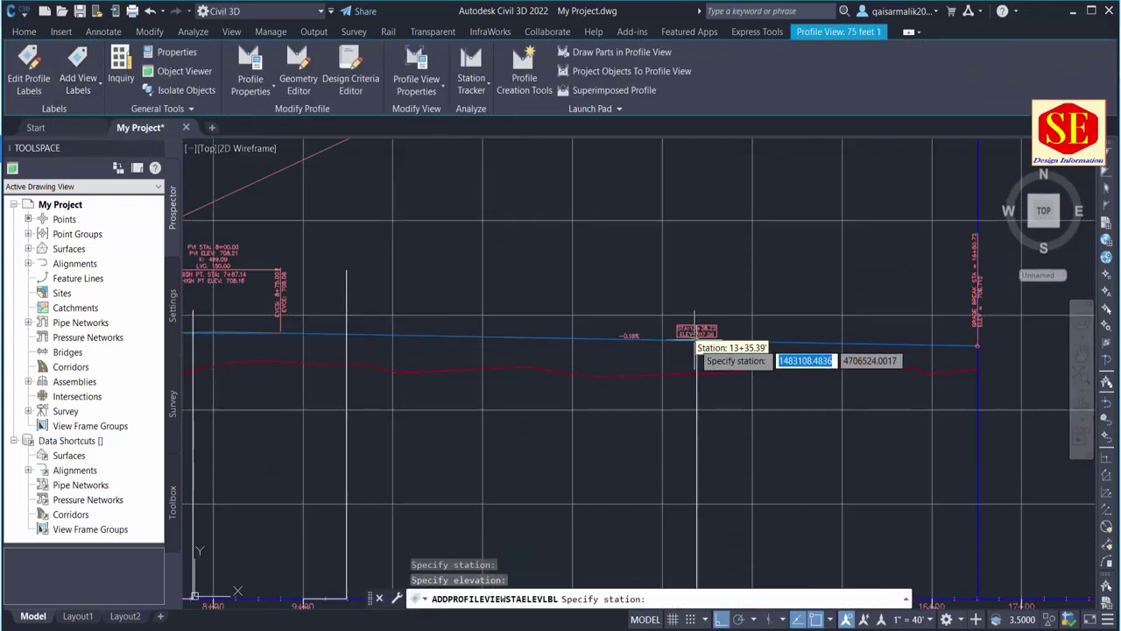
key("Escape")
scroll(662, 274, "up", 5)
scroll(774, 412, "up", 5)
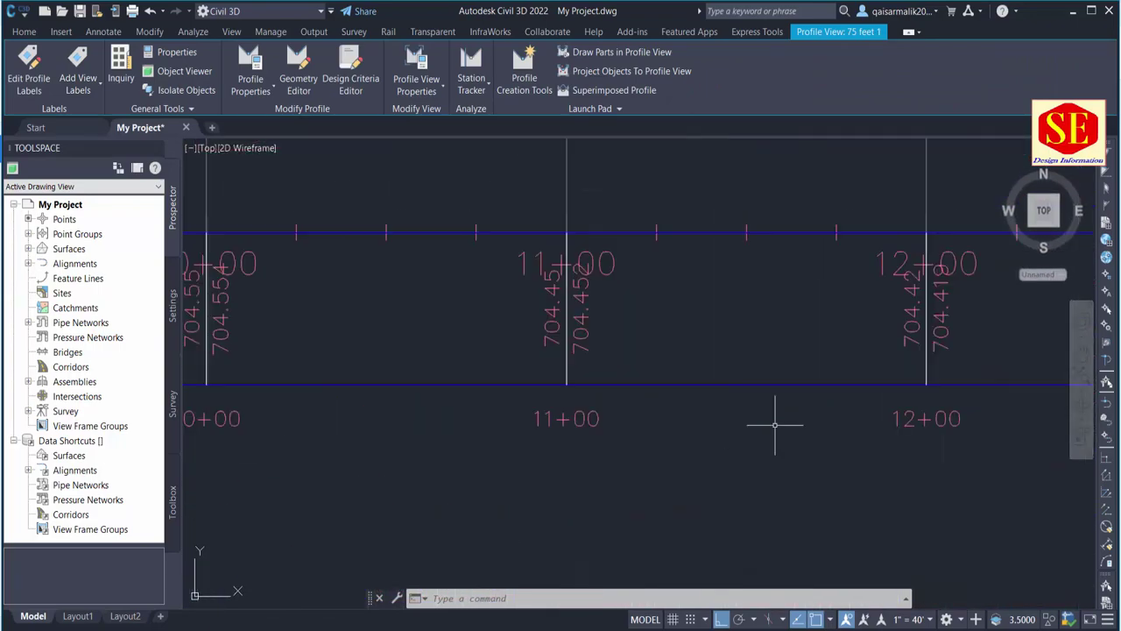
type("pl")
key("Return")
left_click(391, 336)
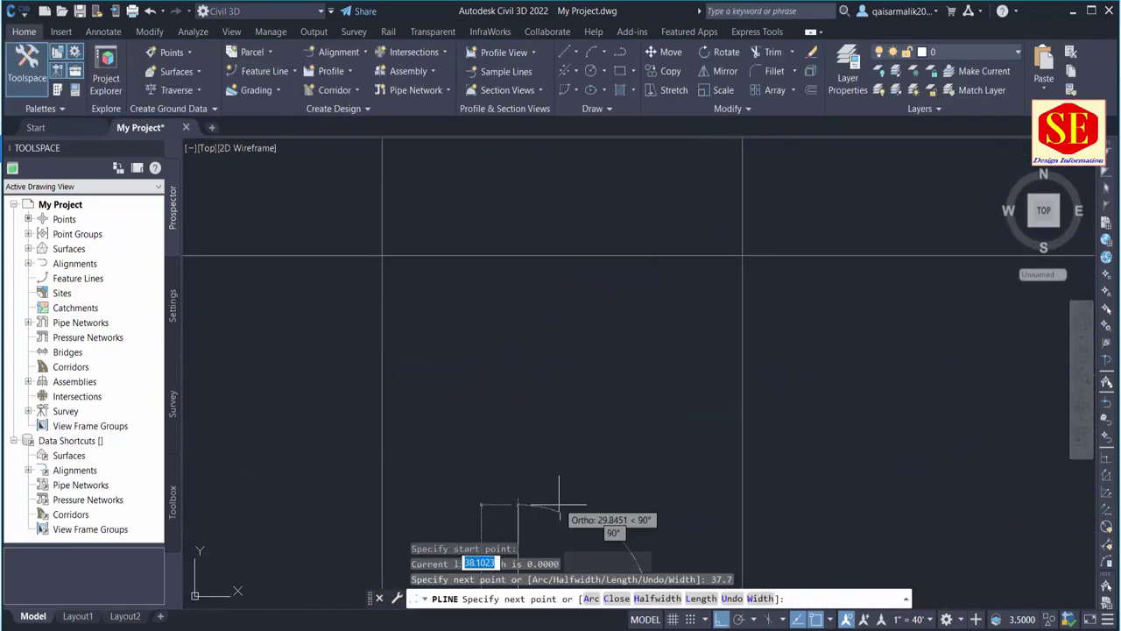
scroll(554, 290, "down", 4)
left_click(511, 324)
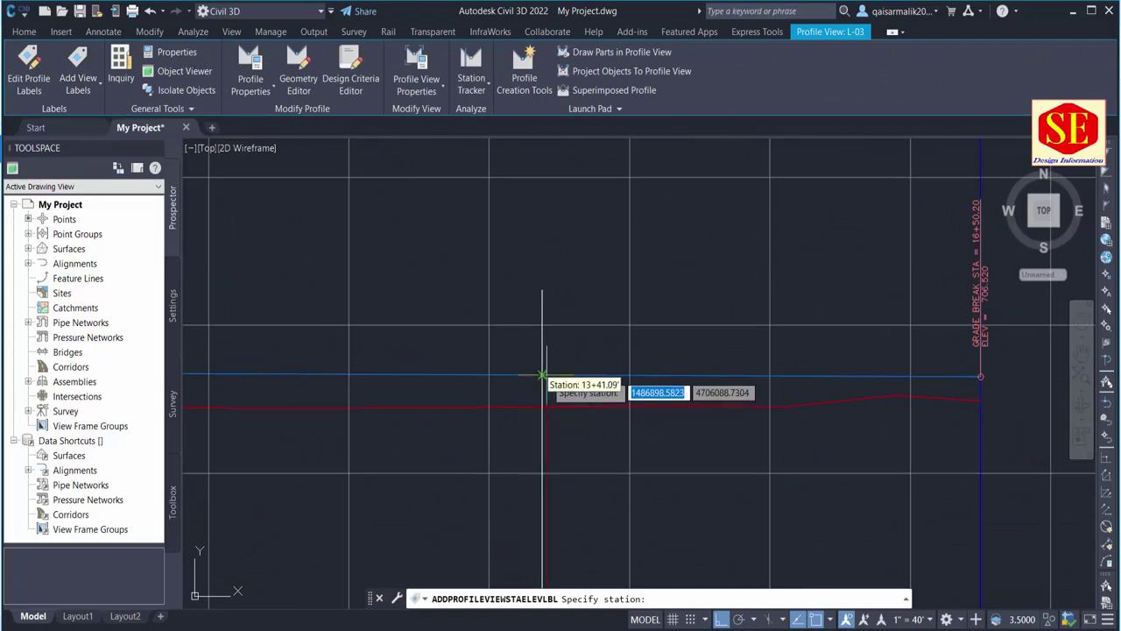
Cancel the repeated label moves in the profile views.
scroll(619, 308, "down", 5)
scroll(776, 412, "down", 3)
key("F8")
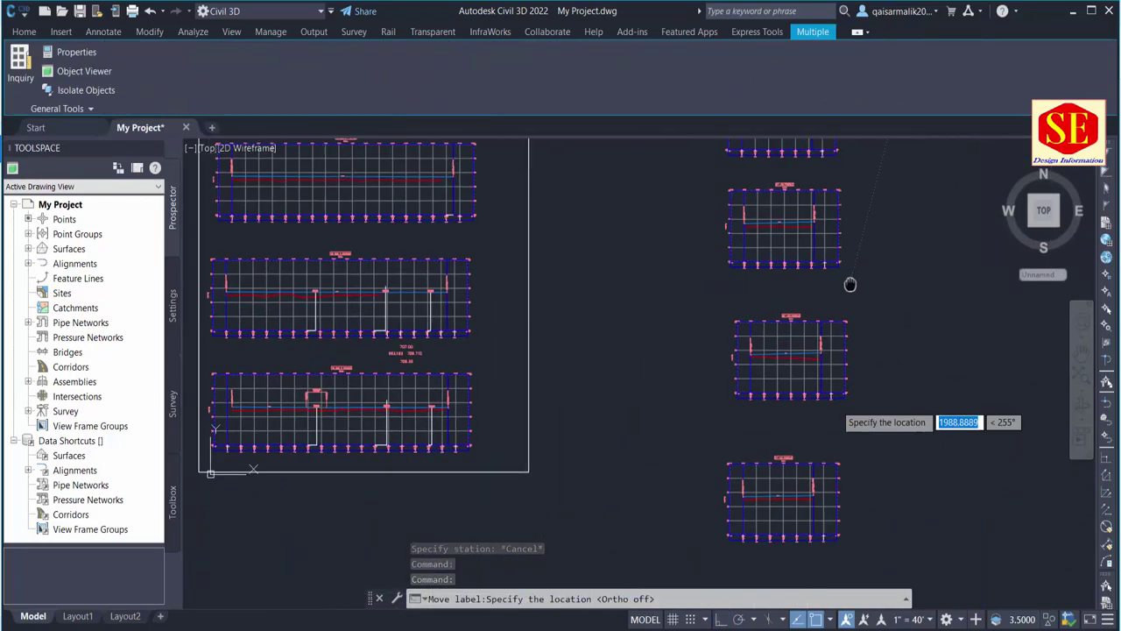
scroll(693, 303, "up", 3)
key("Escape")
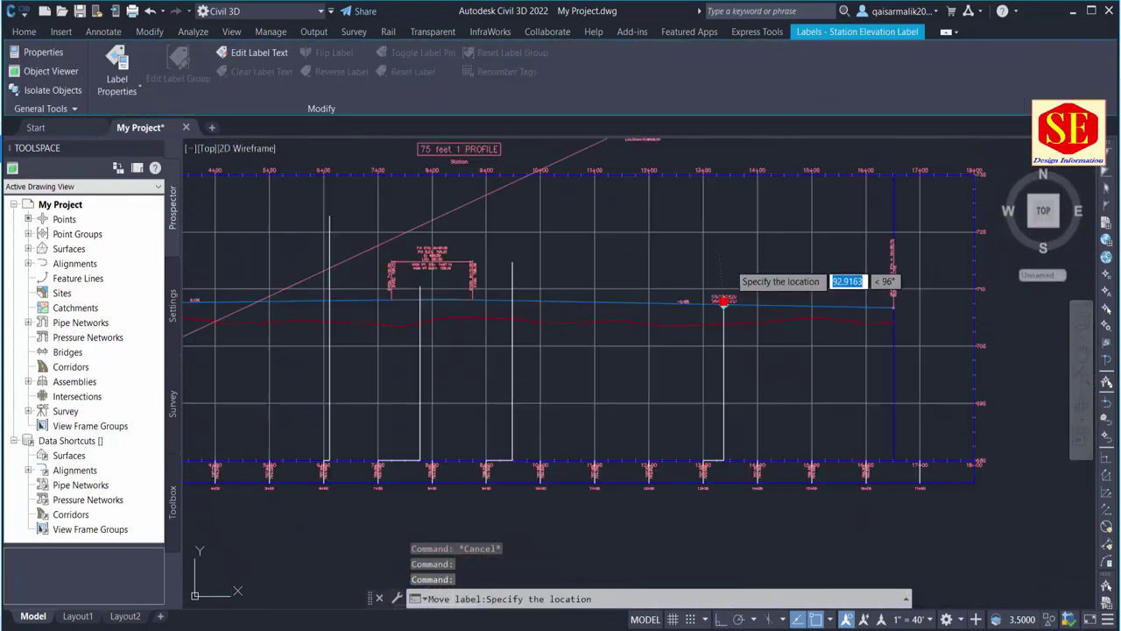
scroll(550, 431, "down", 5)
scroll(550, 431, "up", 3)
key("Escape")
scroll(550, 431, "up", 5)
Abandon repositioning the grade label and bring the site plan back into view.
left_click(475, 368)
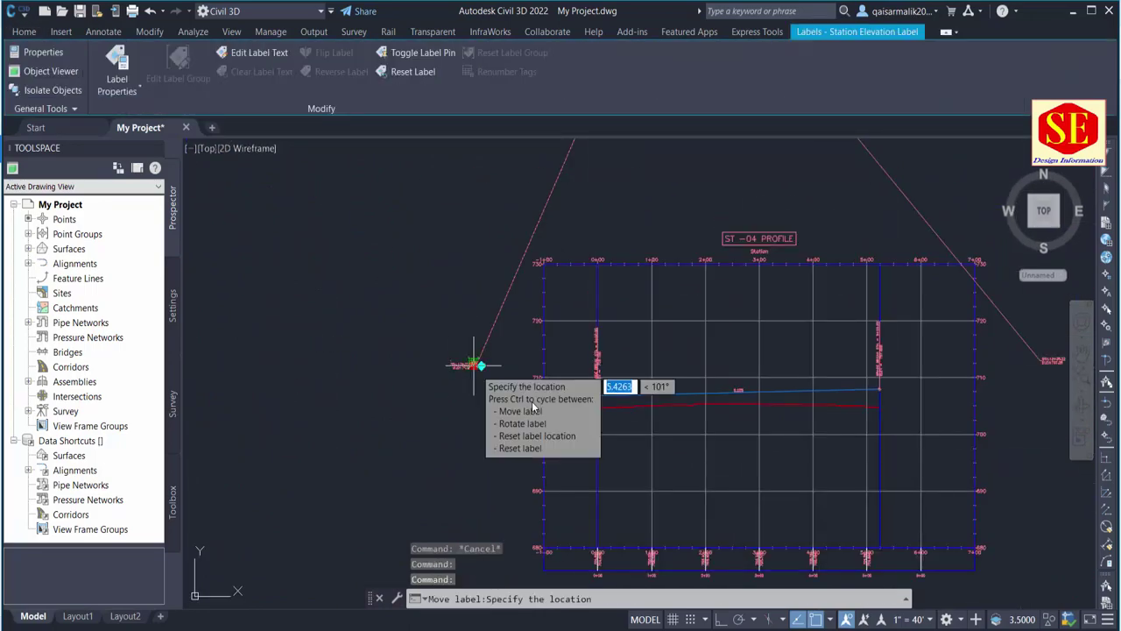
key("Escape")
scroll(562, 347, "down", 7)
scroll(562, 347, "down", 5)
middle_click_drag(561, 347, 487, 210)
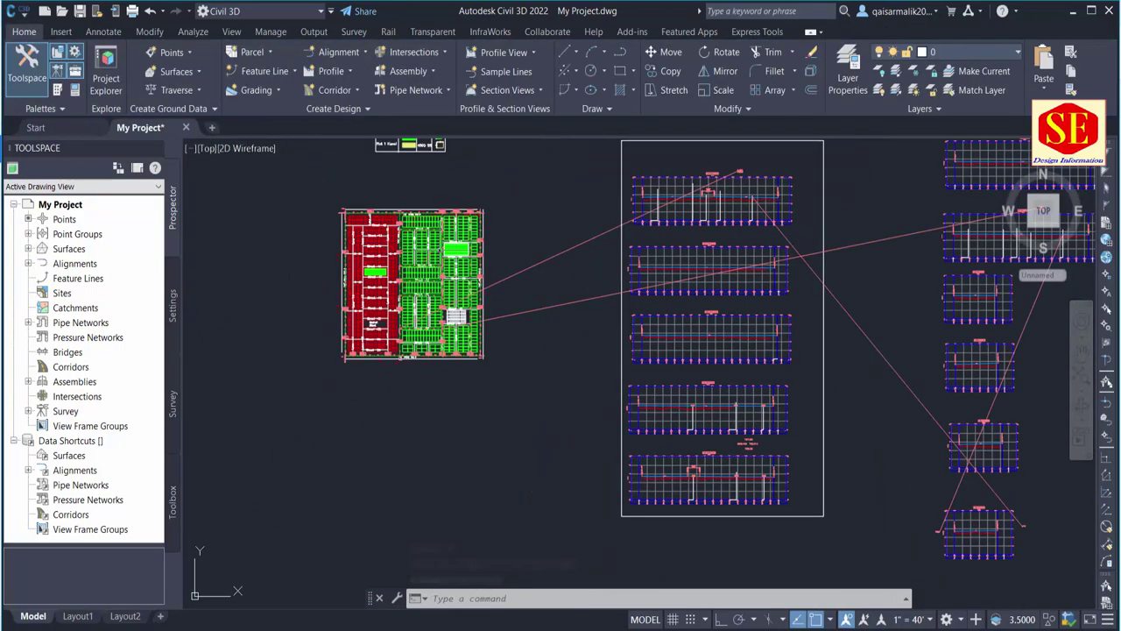
scroll(486, 210, "up", 5)
Create the ST -05 surface profile and place its new profile view in the drawing.
left_click(340, 72)
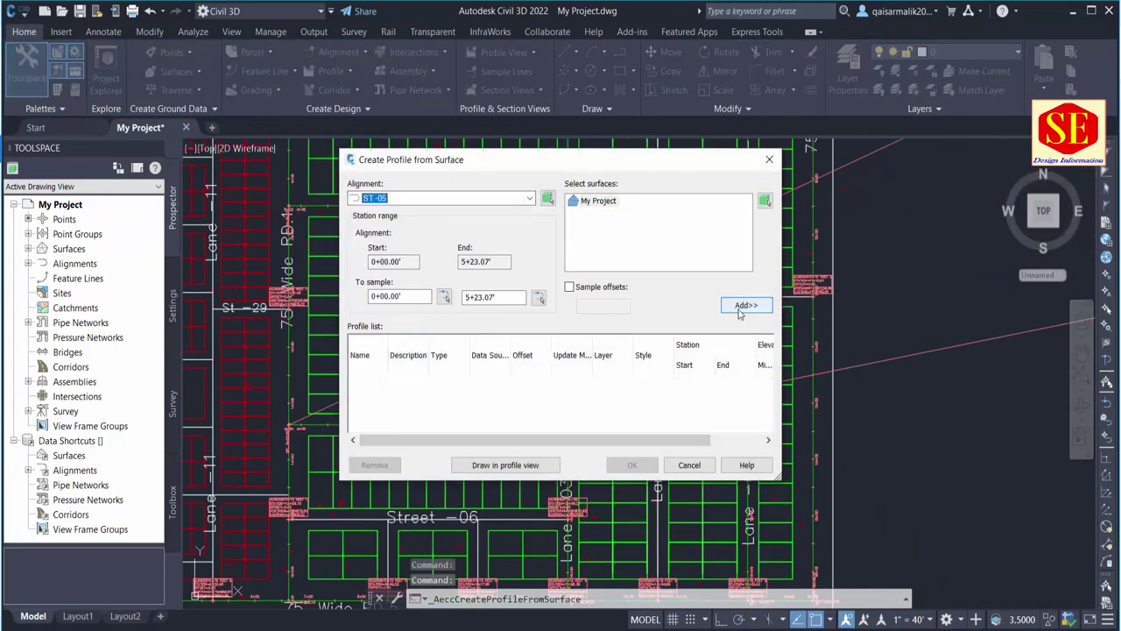
left_click(505, 465)
left_click(645, 491)
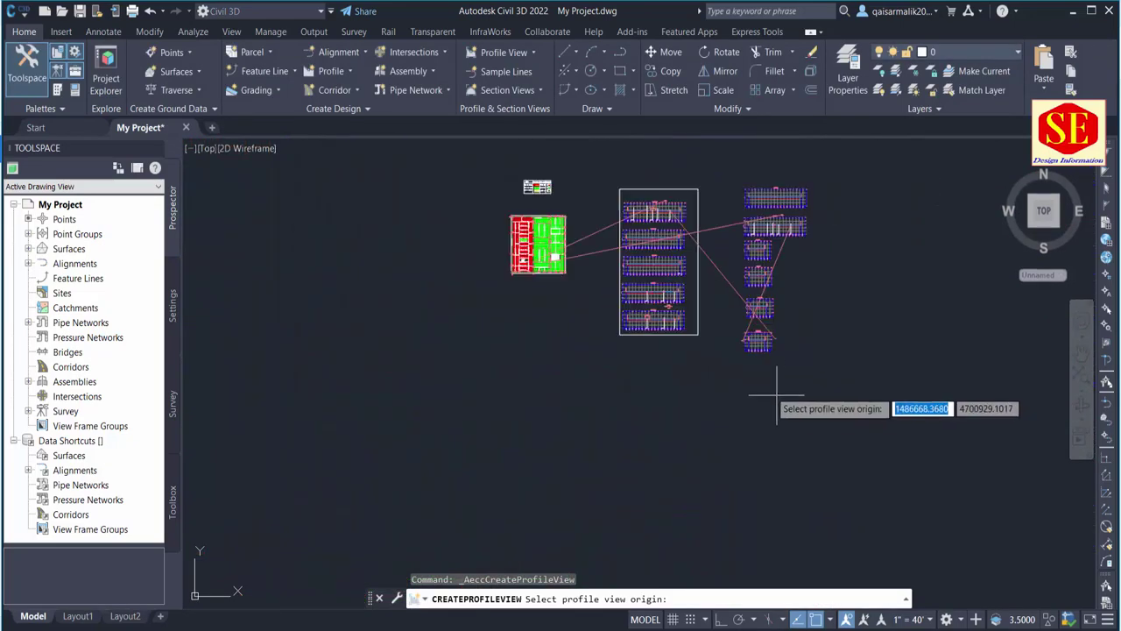
scroll(751, 393, "up", 3)
left_click(607, 518)
left_click(736, 224)
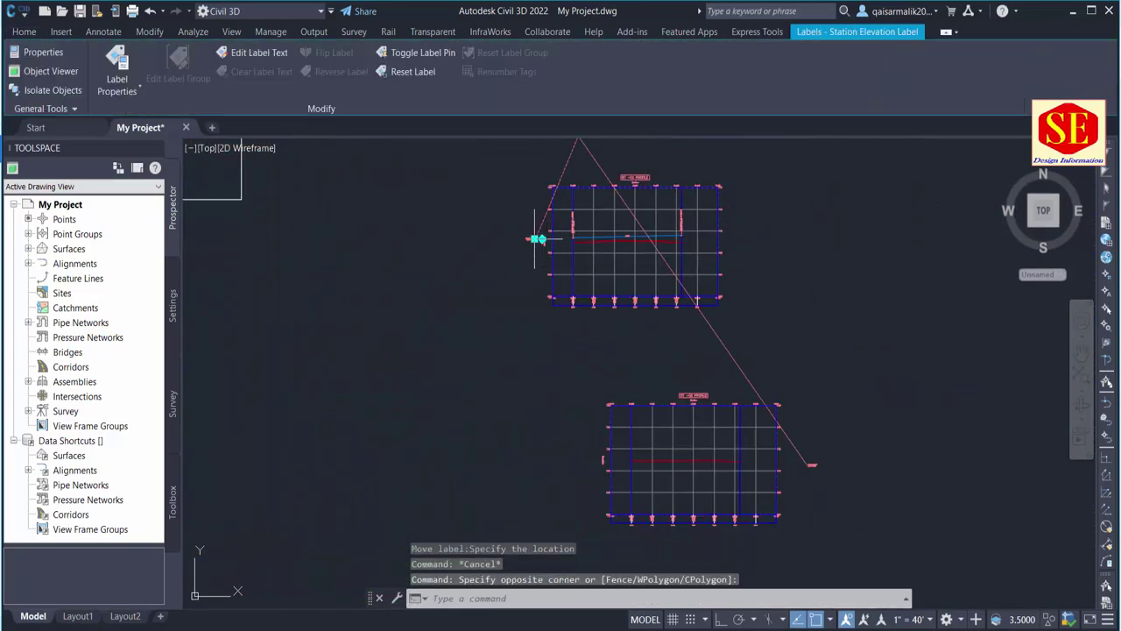
key("Escape")
Create design profile ST 05 DES and draw a tangent by station/elevation to 5+23.07.
left_click(338, 71)
left_click(665, 427)
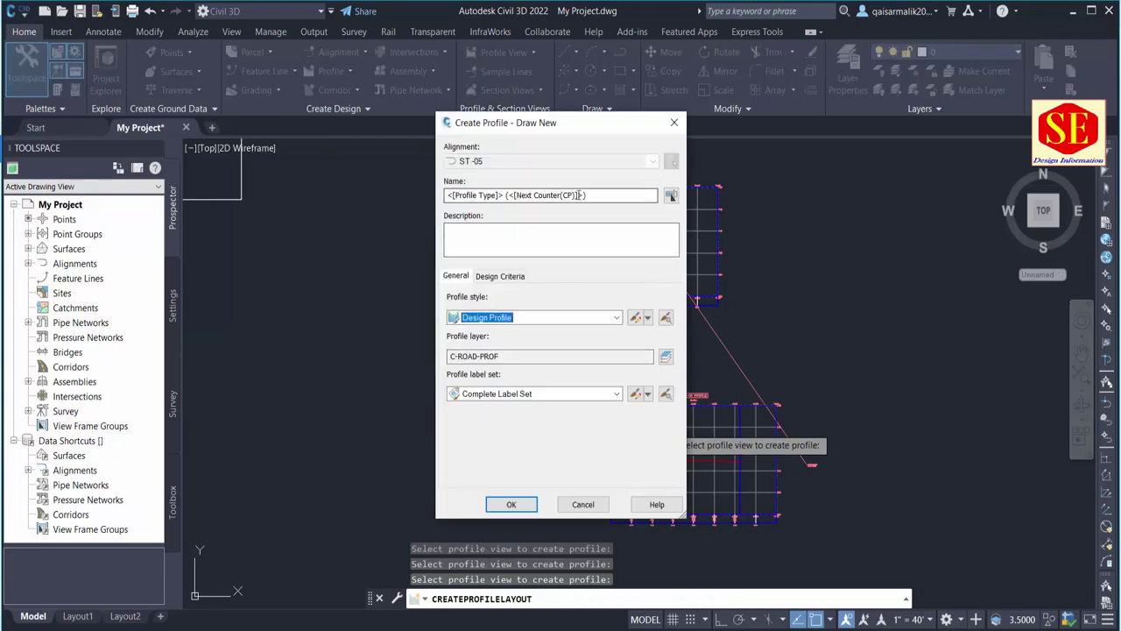
type("ST 05 DES")
key("Return")
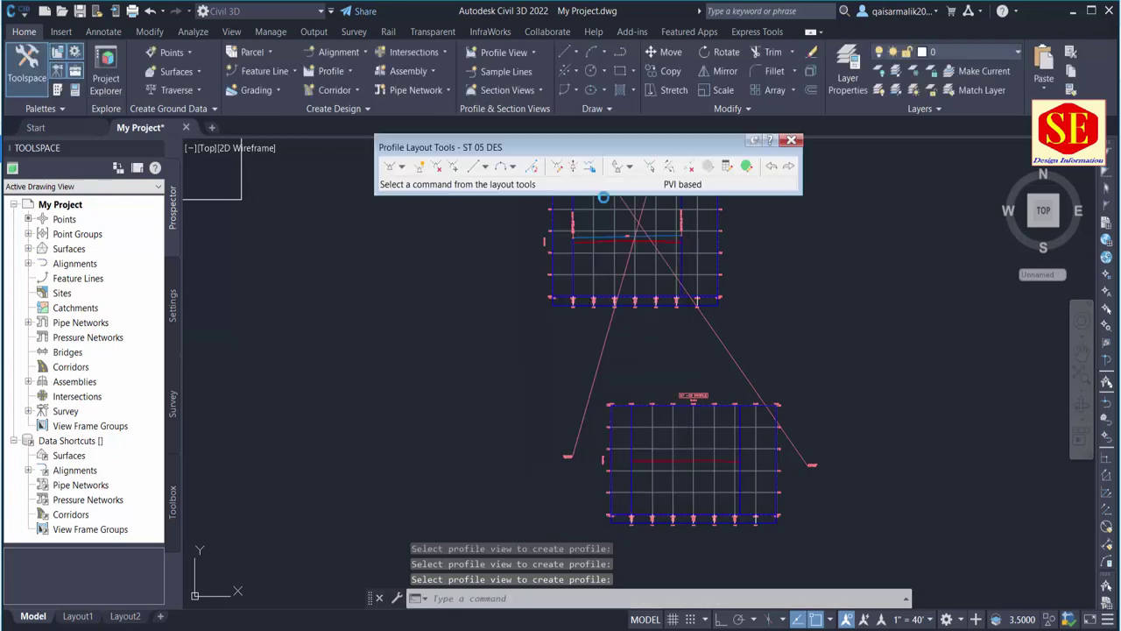
scroll(668, 405, "up", 3)
key("Return")
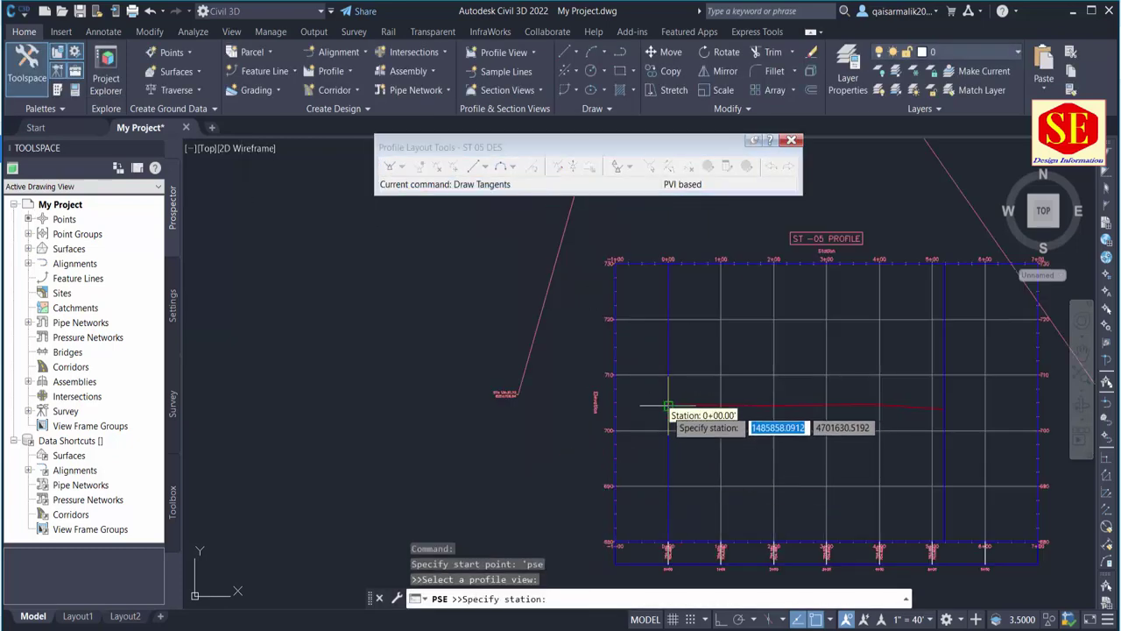
scroll(576, 399, "up", 4)
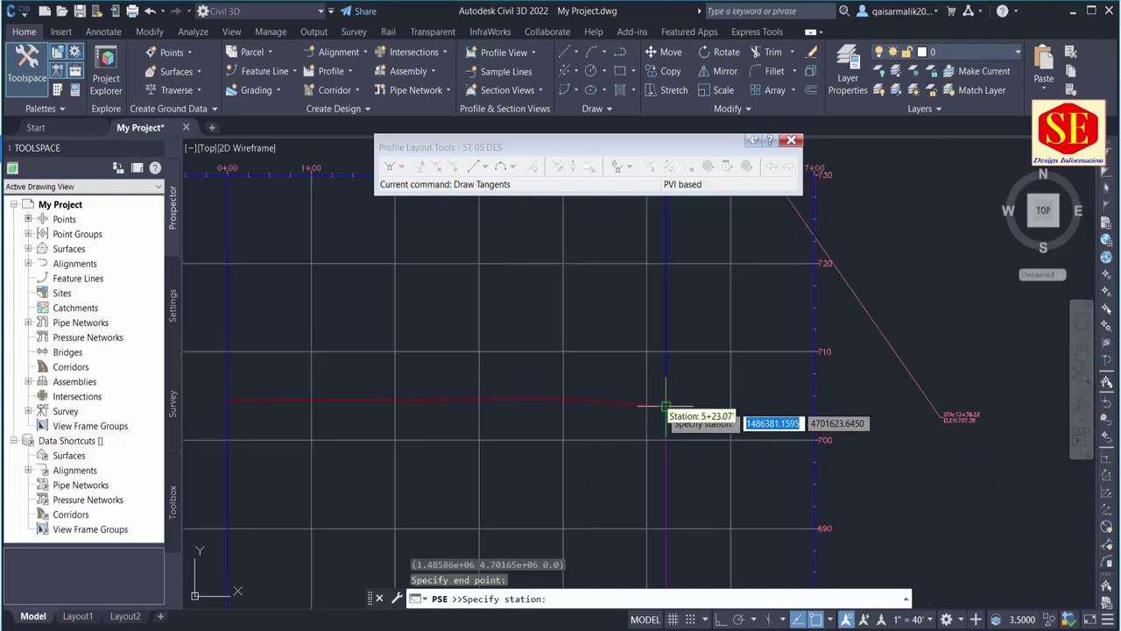
left_click(748, 446)
scroll(859, 445, "down", 3)
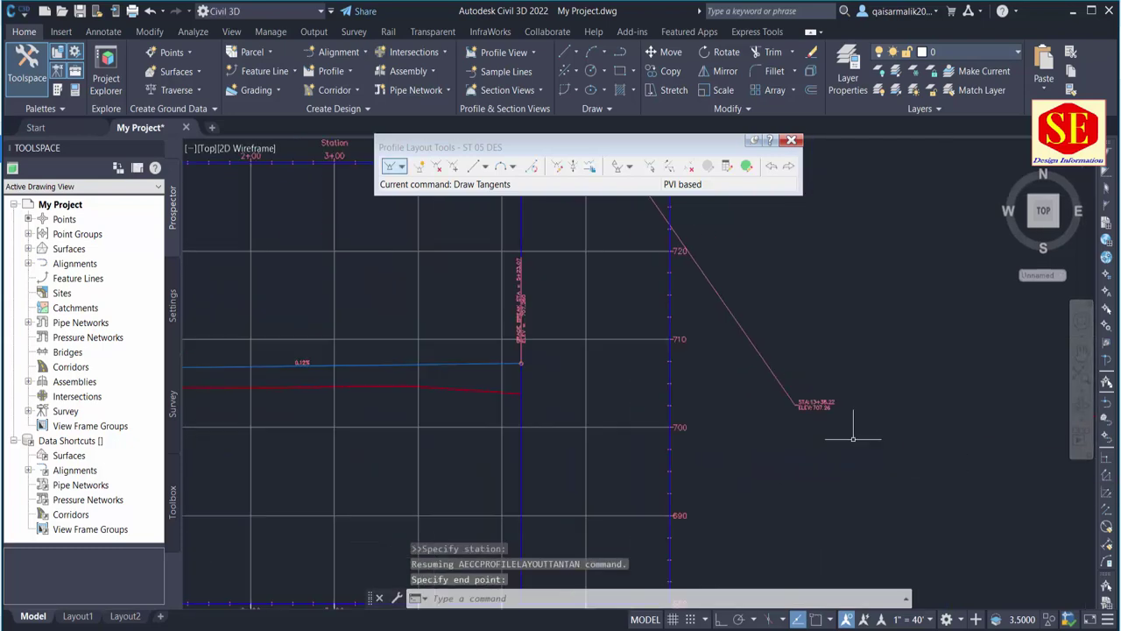
key("Escape")
scroll(864, 474, "down", 3)
Move the bottom-right profile views up into the profile view column.
left_click(865, 474)
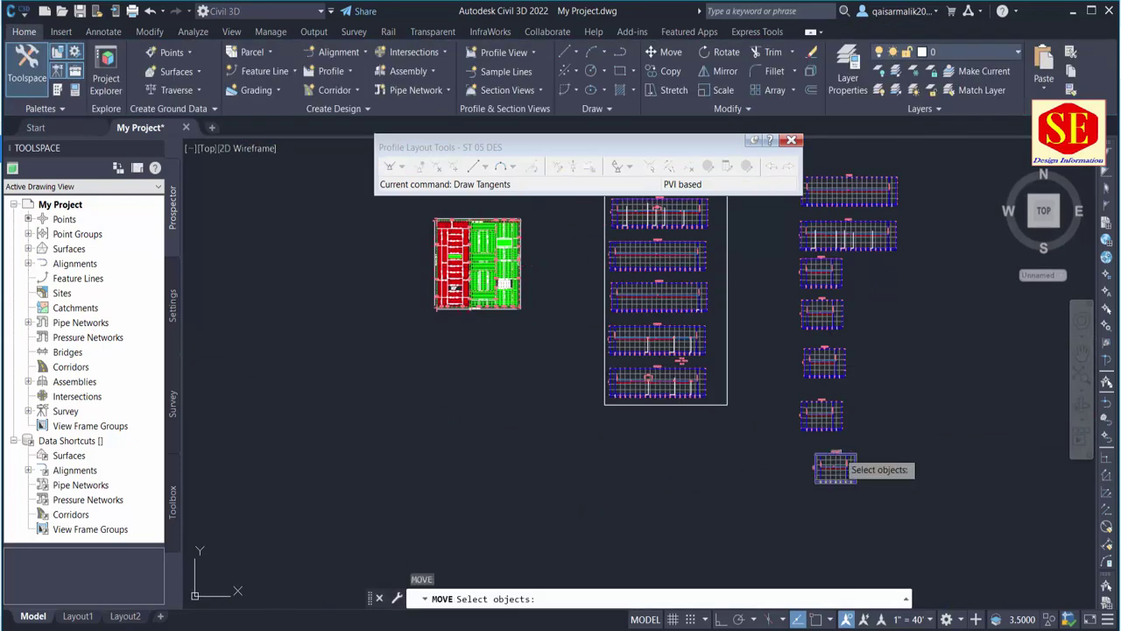
left_click(854, 460)
left_click(877, 383)
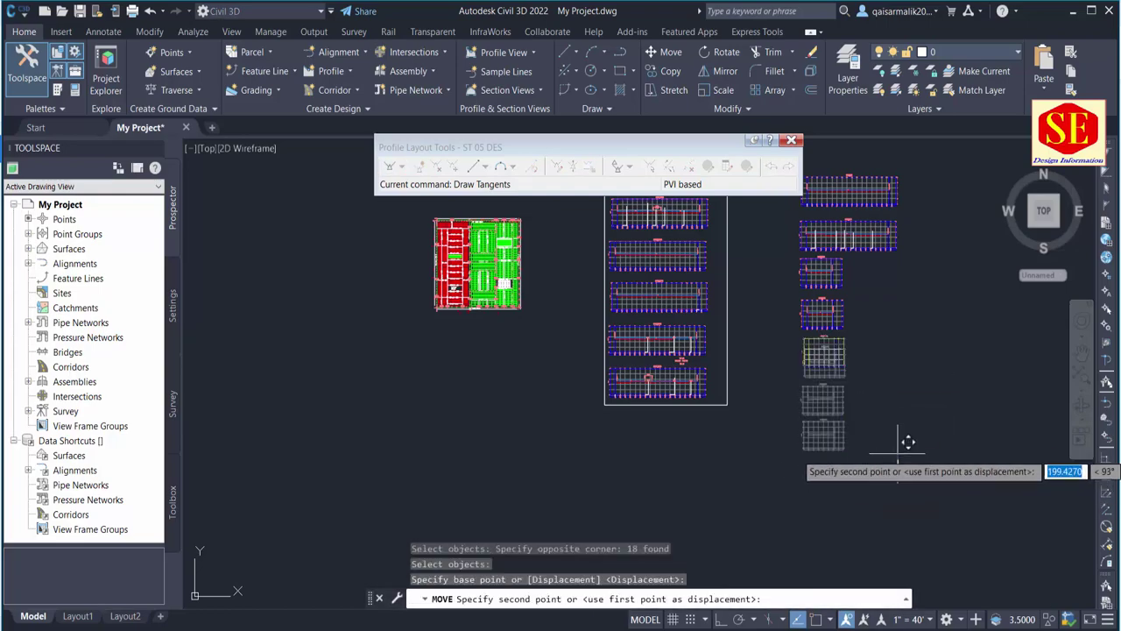
key("Escape")
scroll(931, 394, "up", 3)
scroll(847, 369, "down", 5)
key("Escape")
key("Escape")
scroll(611, 298, "up", 10)
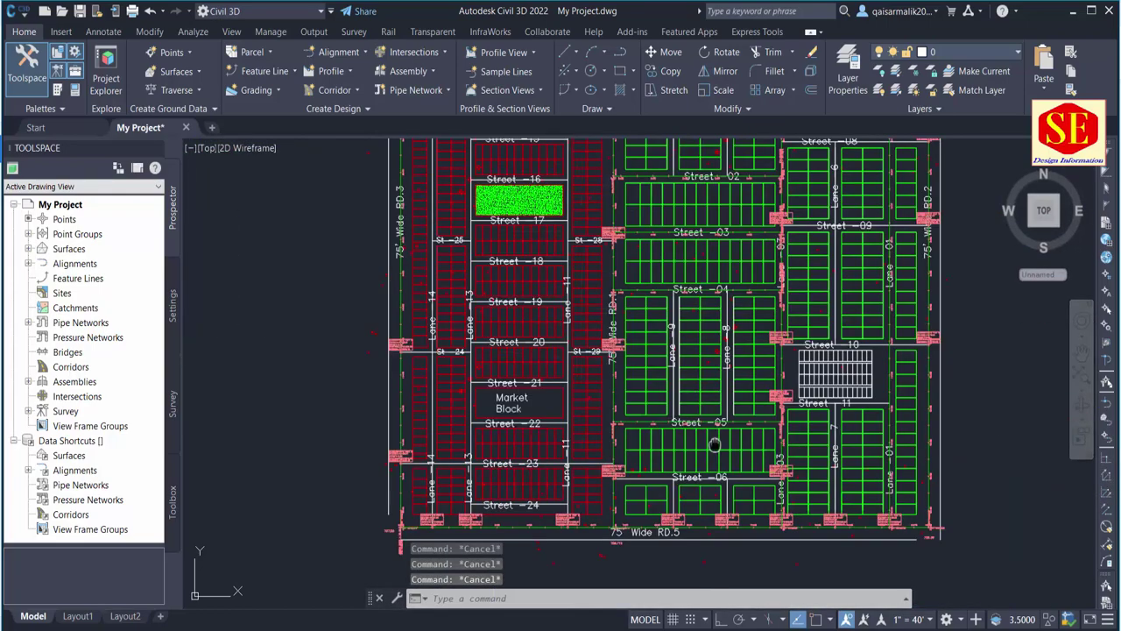
scroll(610, 298, "up", 3)
Create the ST -05 alignment from the Street -05 lines, accepting the direction.
left_click(338, 51)
left_click(351, 140)
left_click(757, 372)
key("Return")
key("Return")
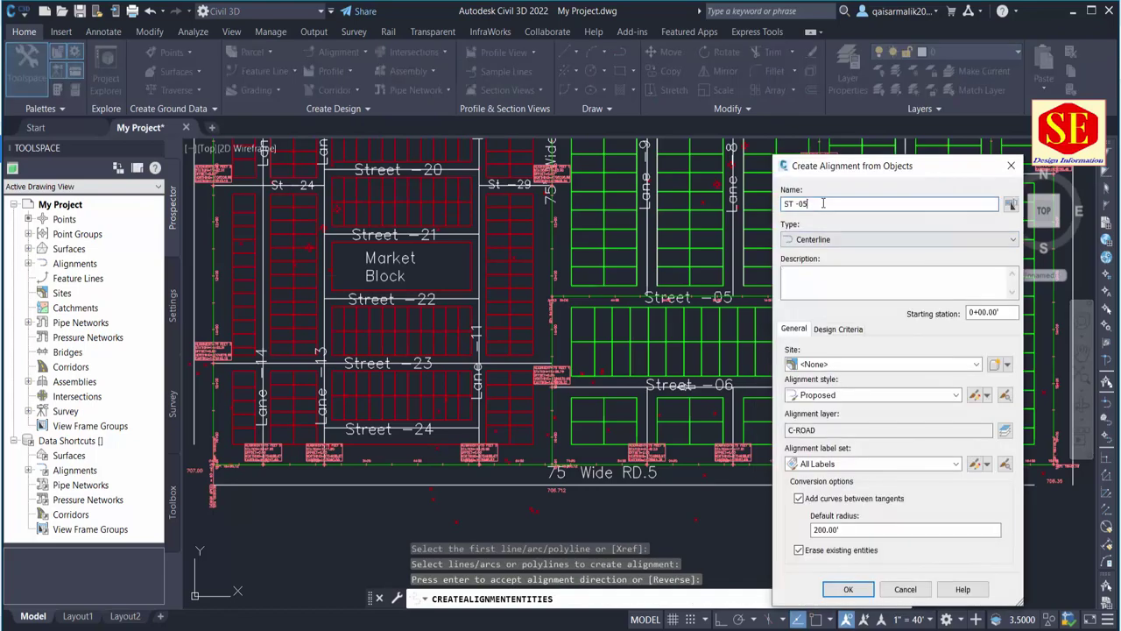
key("Return")
left_click(801, 363)
left_click(801, 363)
scroll(832, 376, "down", 5)
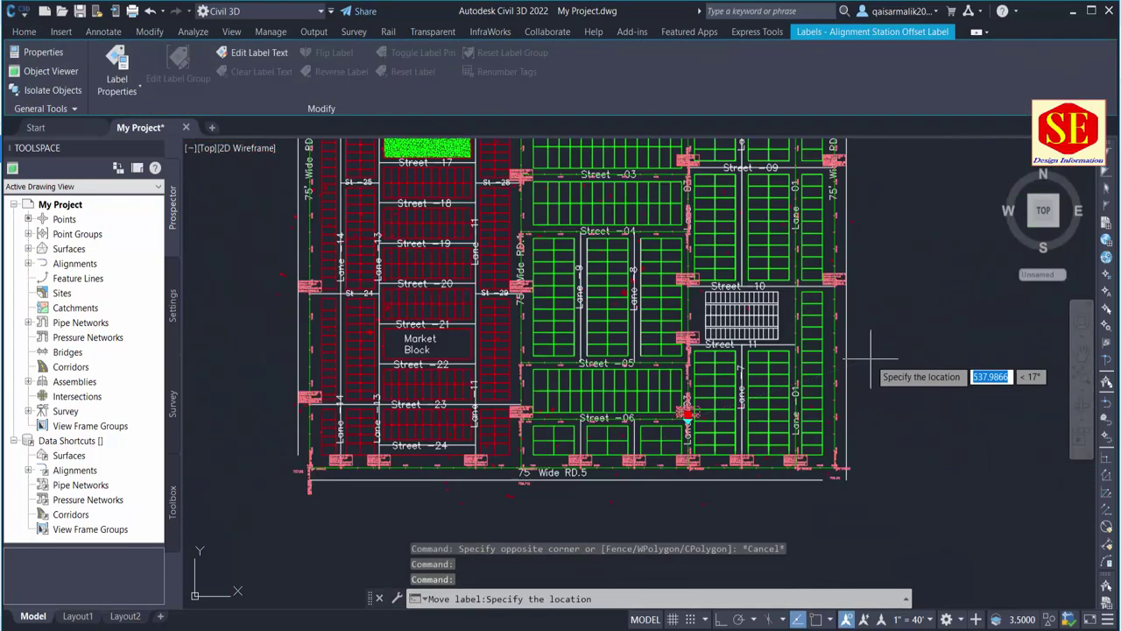
scroll(858, 460, "down", 3)
scroll(858, 459, "up", 5)
scroll(876, 464, "down", 5)
scroll(434, 411, "up", 4)
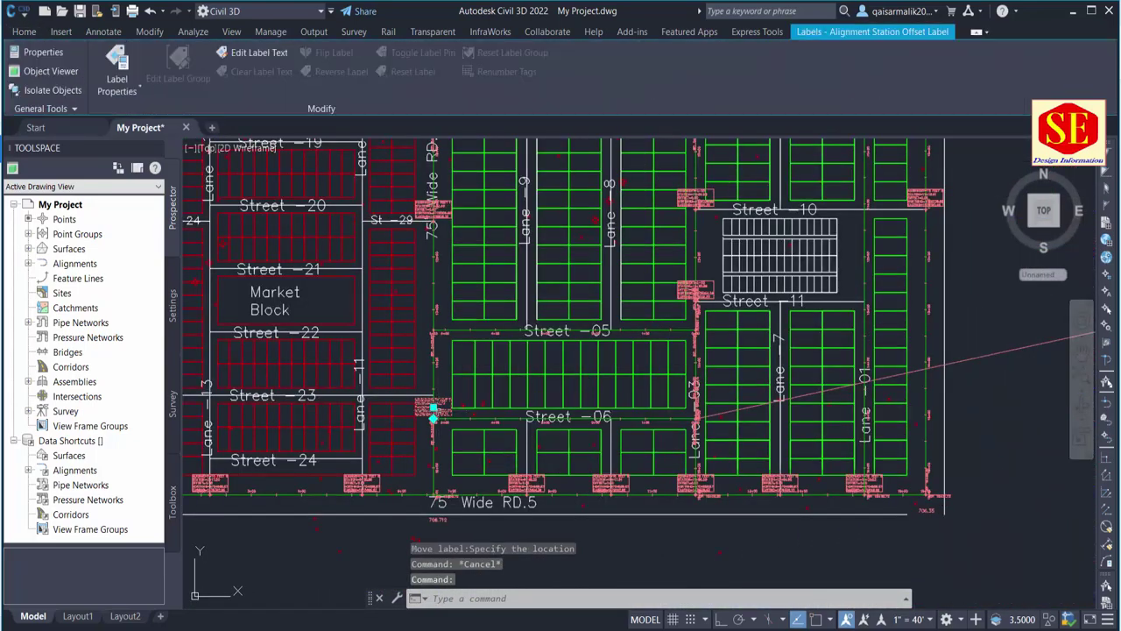
scroll(525, 438, "down", 3)
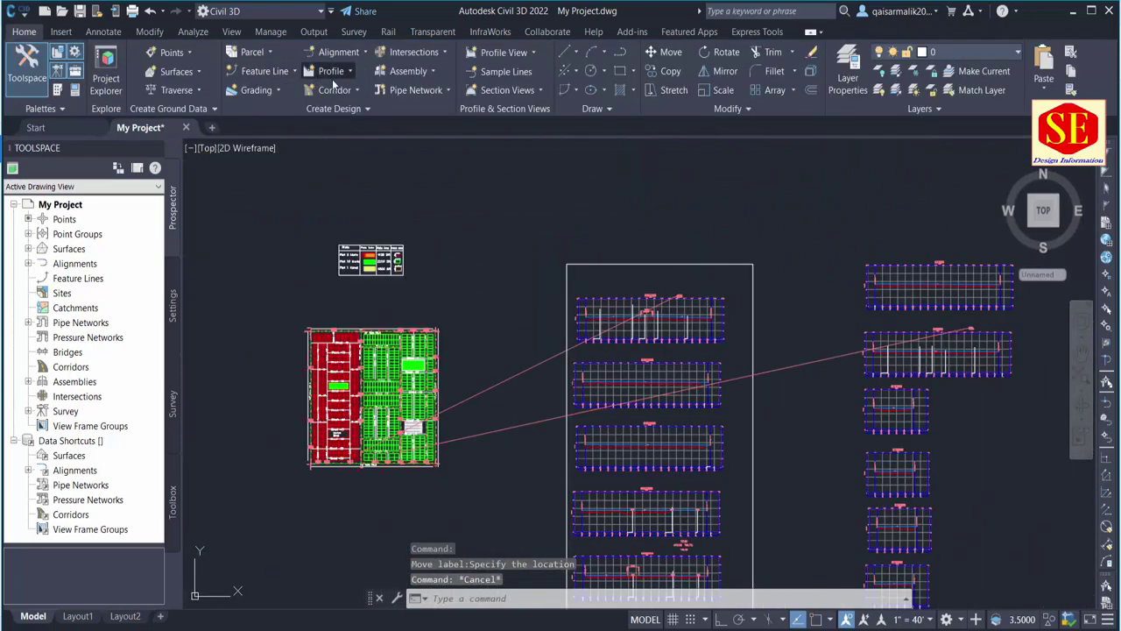
Create a new profile view for the ST -06 alignment.
left_click(383, 388)
left_click(506, 464)
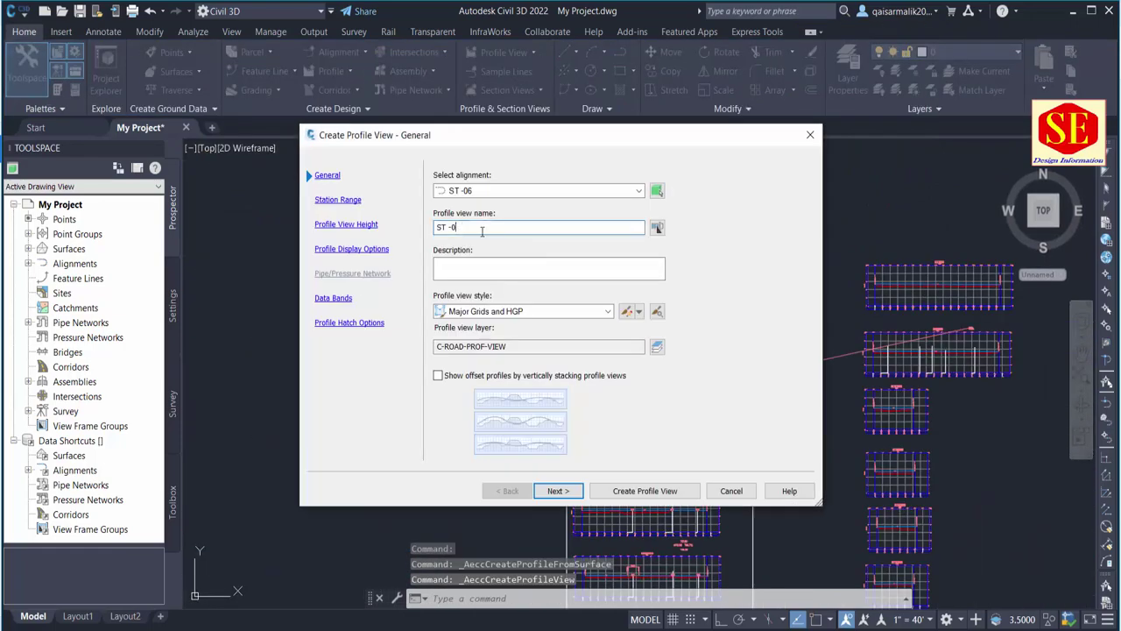
left_click(656, 489)
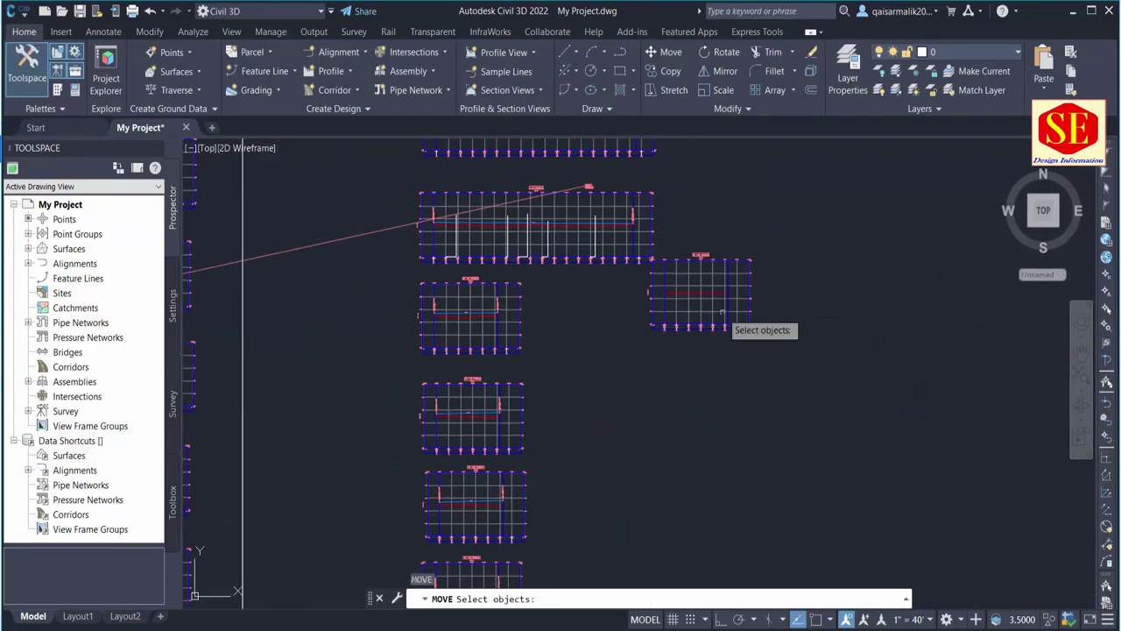
Place the profile view, then draw a 6.27 helper polyline from the 15+00 line on L-03.
left_click(771, 359)
scroll(741, 300, "up", 5)
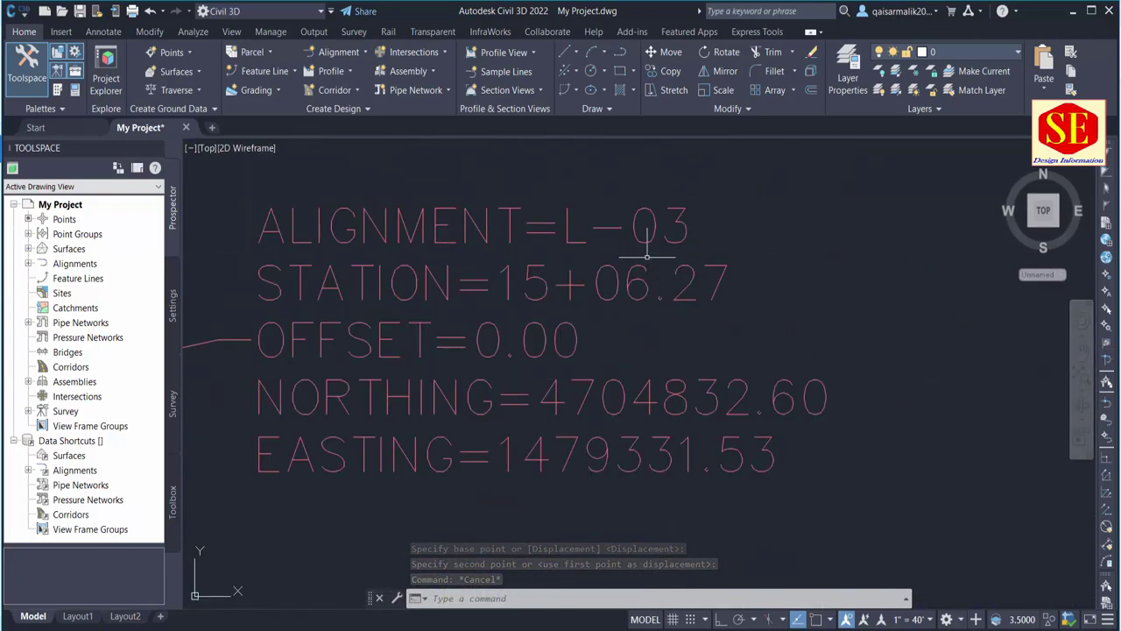
scroll(665, 263, "down", 5)
scroll(677, 450, "up", 3)
type("pl")
key("Return")
type("'os")
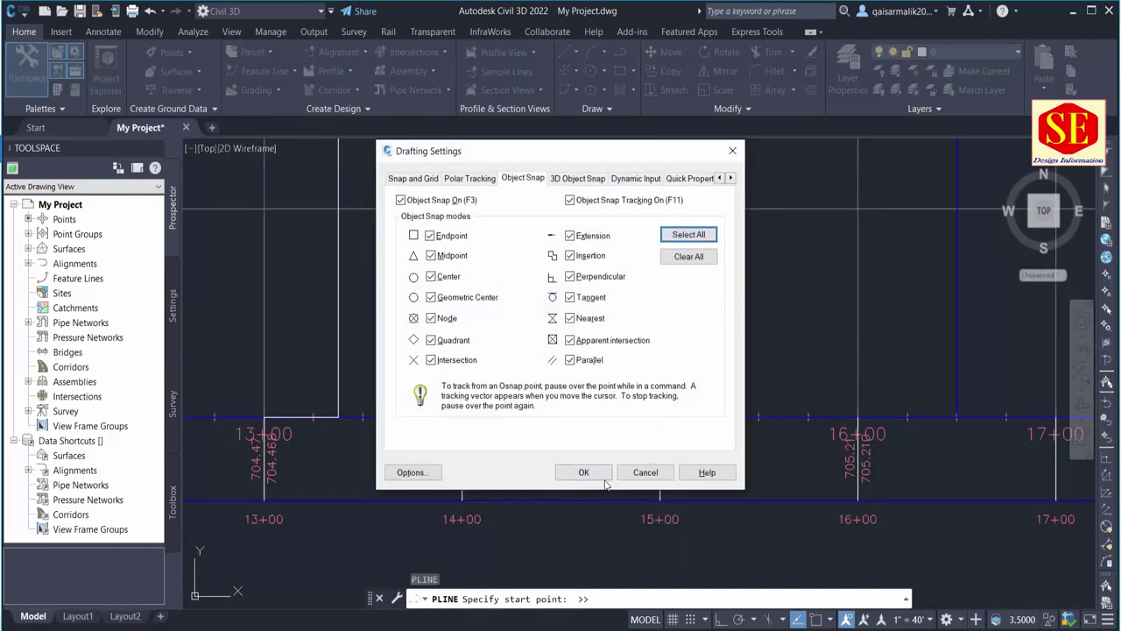
left_click(581, 613)
left_click(660, 418)
key("F8")
type("6.27")
key("Return")
scroll(815, 418, "up", 3)
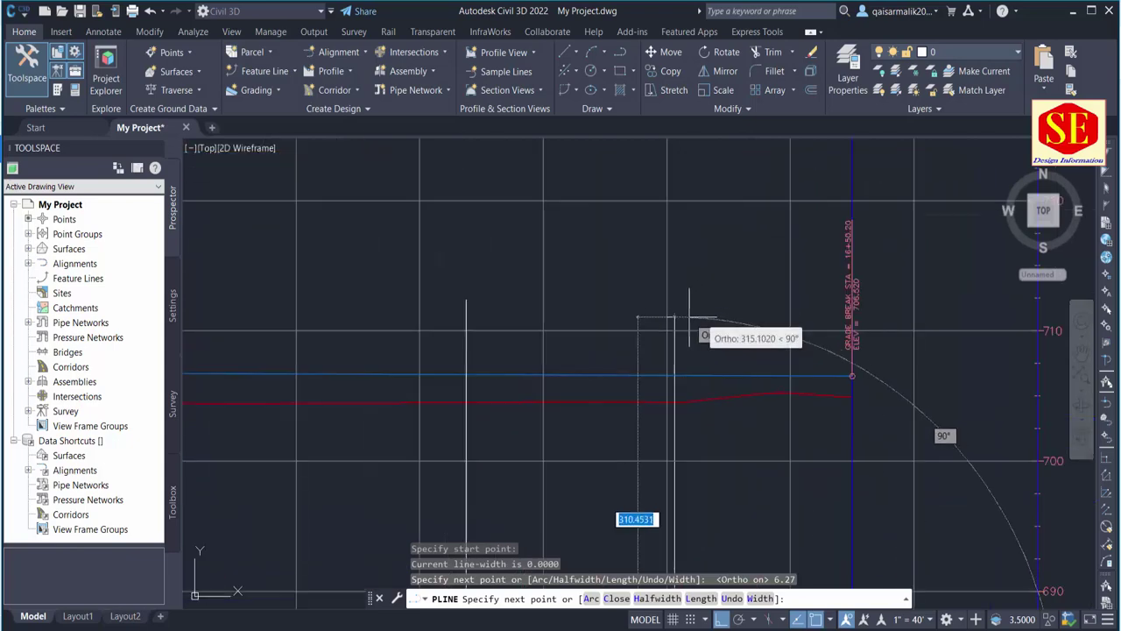
key("Escape")
Add a station-elevation label at 15+06.27 on the L-03 profile view.
left_click(583, 346)
left_click(78, 92)
left_click(103, 123)
scroll(671, 375, "up", 2)
left_click(656, 377)
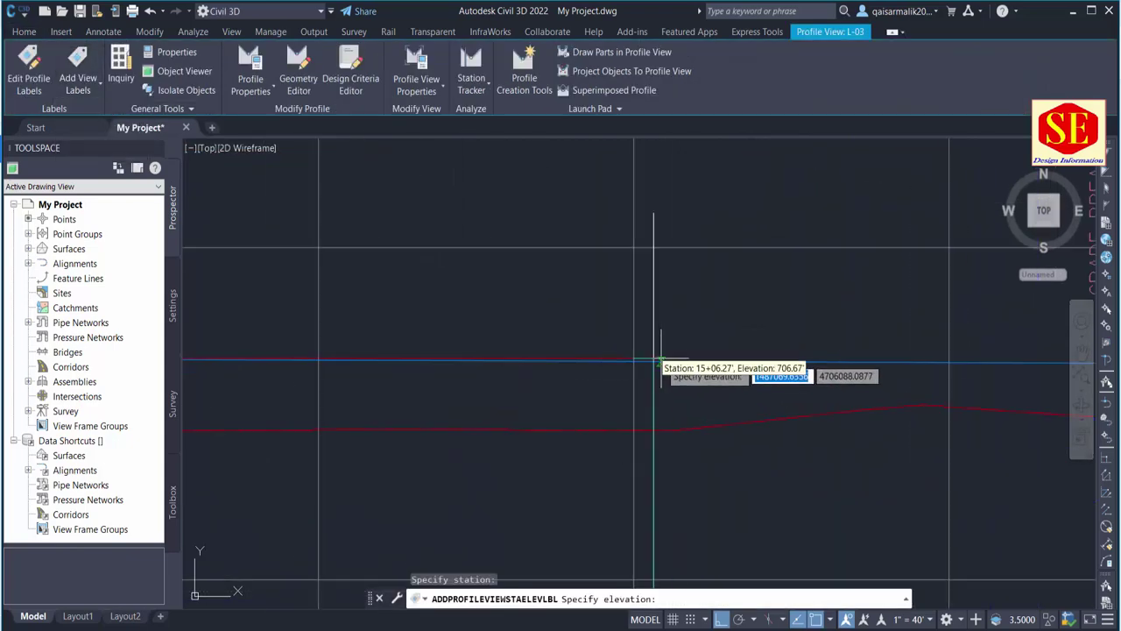
left_click(653, 361)
scroll(747, 412, "down", 5)
scroll(747, 411, "up", 3)
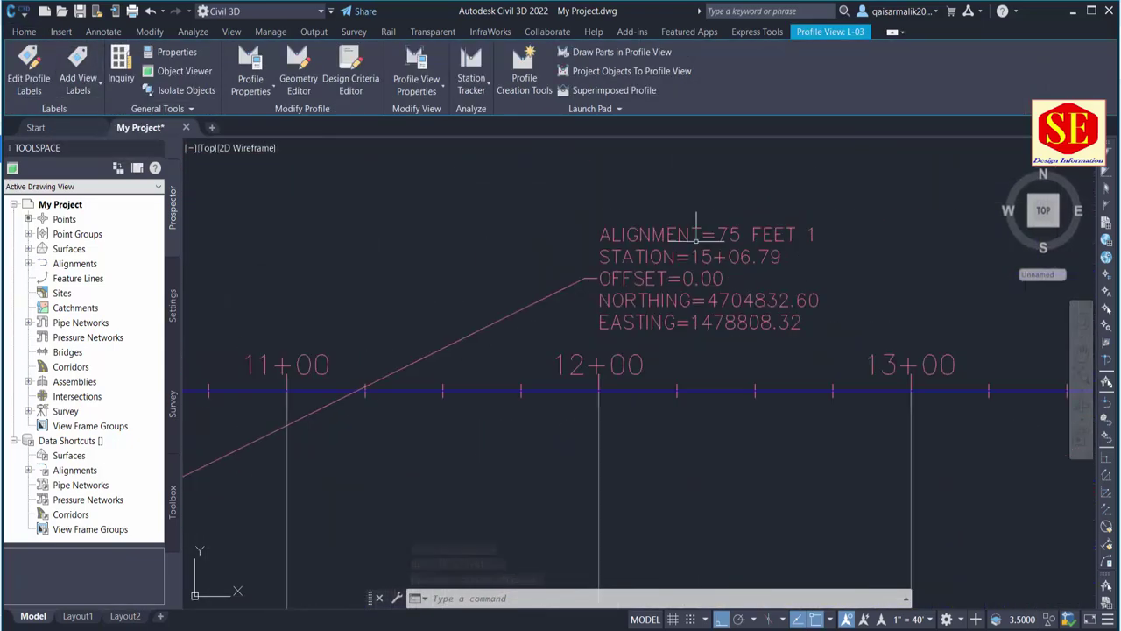
key("Escape")
Try a 6.79 helper line from the 15+00 grid line, then undo and cancel it.
mouse_move(747, 412)
middle_mouse_down()
mouse_move(729, 441)
mouse_move(728, 490)
middle_mouse_up()
scroll(729, 441, "up", 3)
scroll(729, 440, "down", 3)
scroll(800, 519, "up", 4)
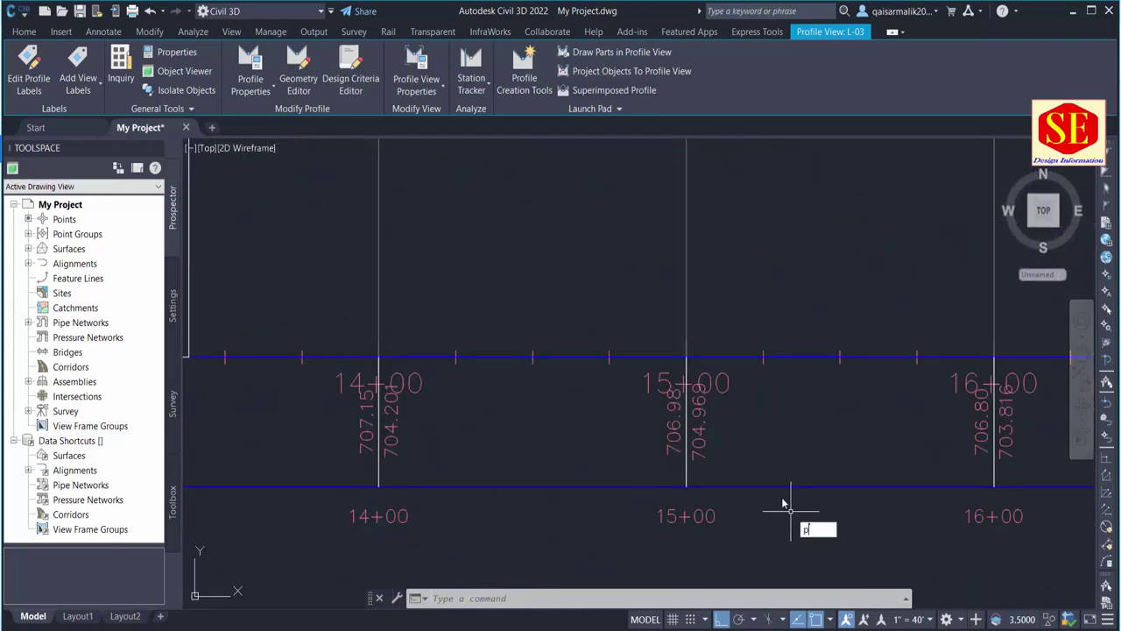
type("l")
key("Return")
left_click(686, 357)
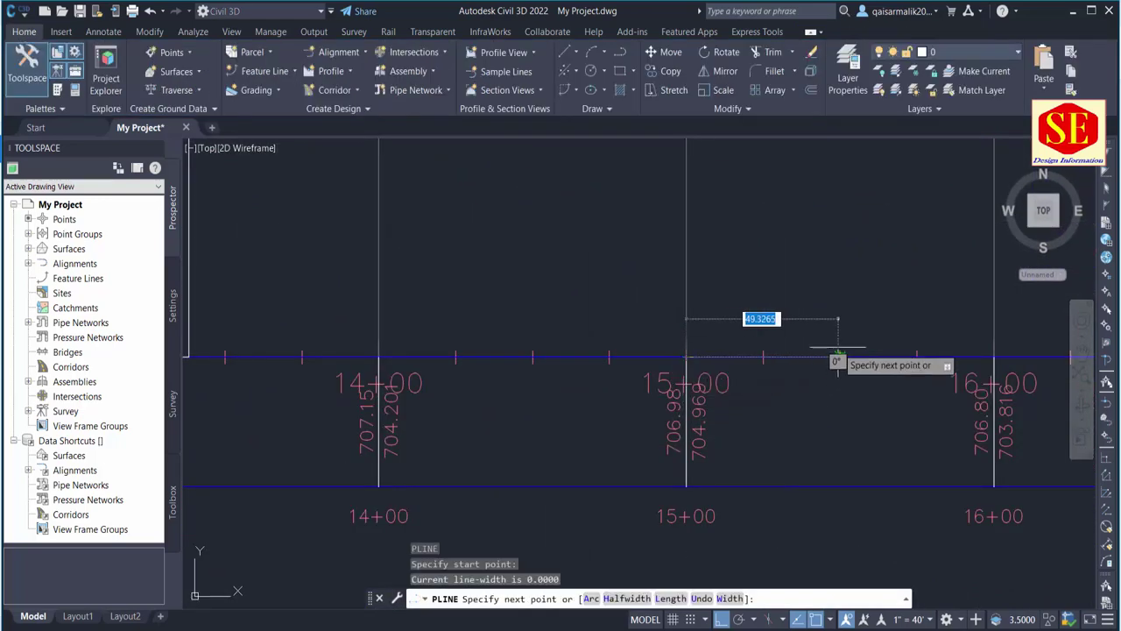
key("Return")
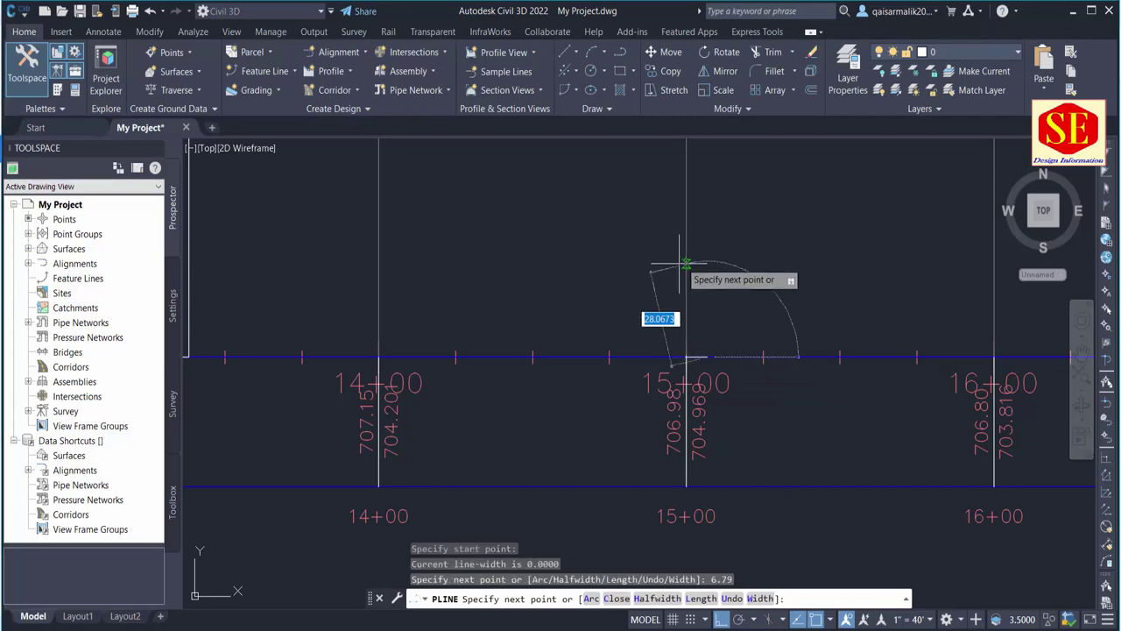
scroll(723, 254, "down", 3)
scroll(738, 432, "down", 2)
scroll(711, 263, "up", 2)
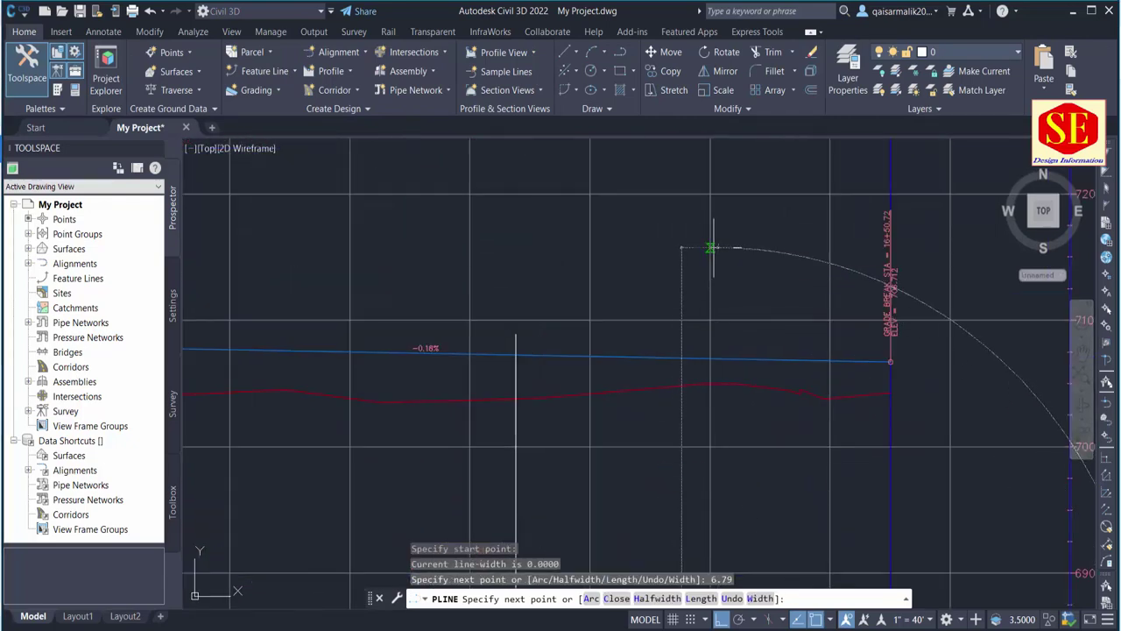
key("ctrl+z")
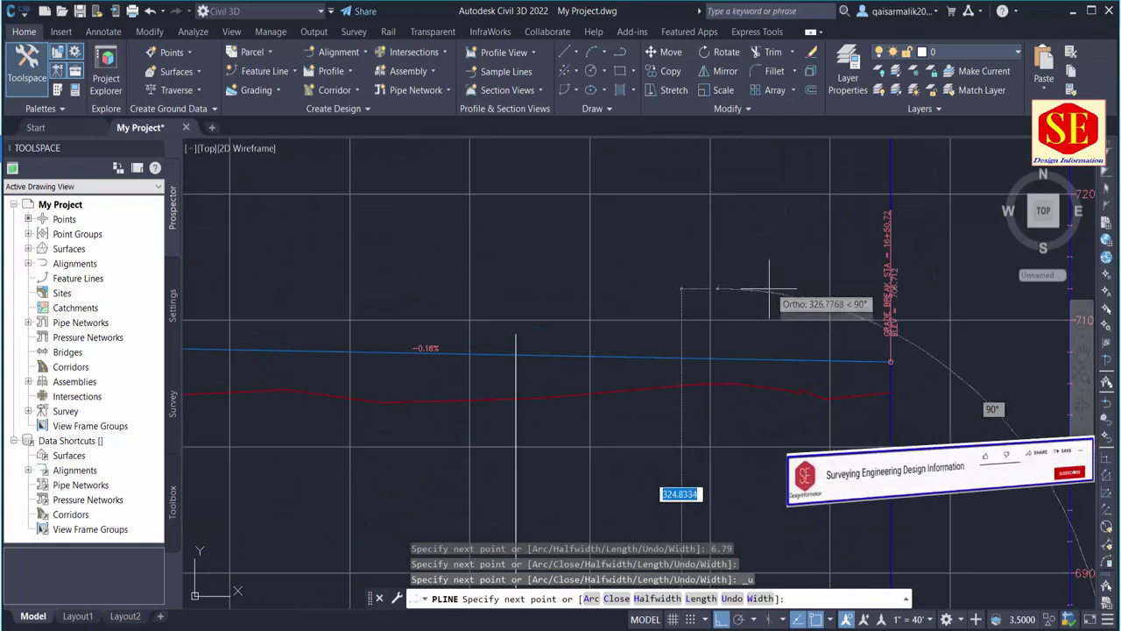
scroll(708, 251, "up", 2)
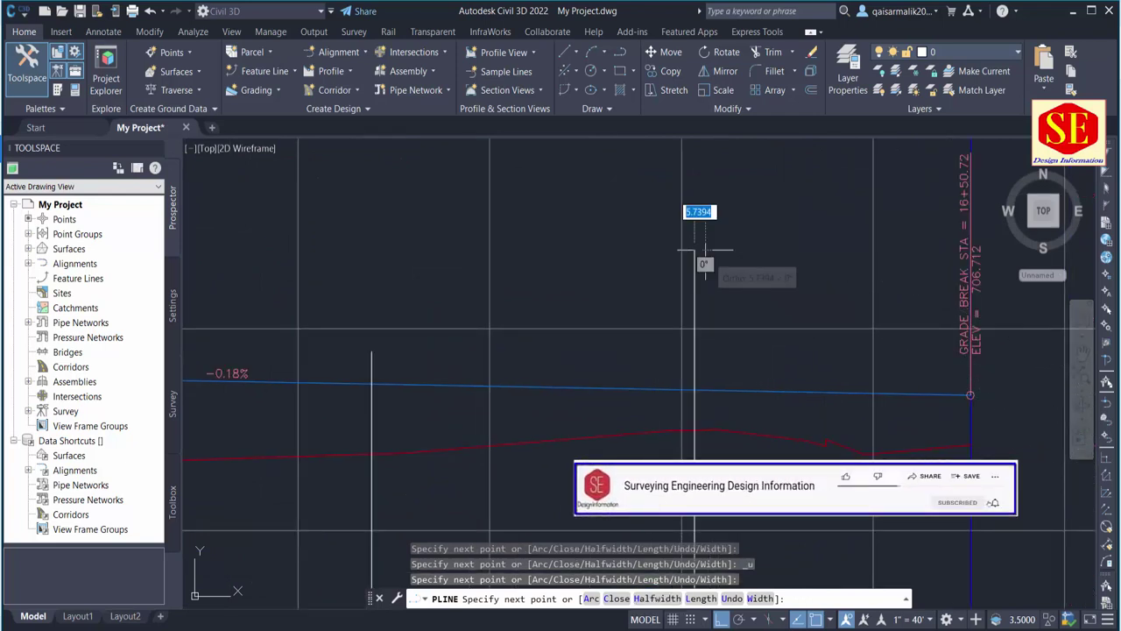
key("Escape")
key("Escape")
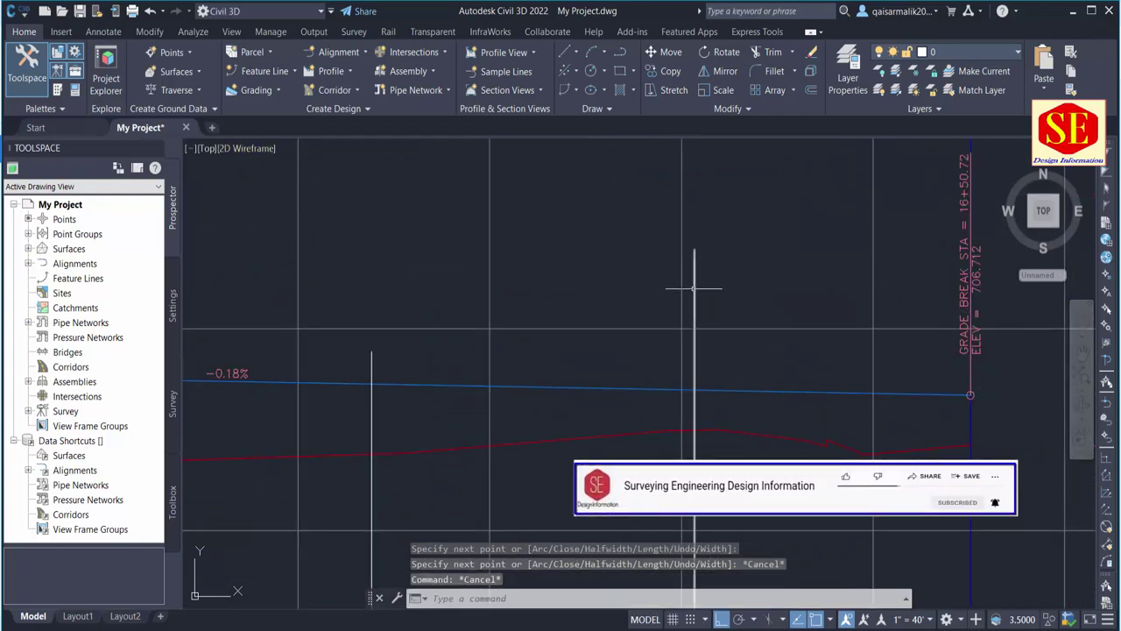
Label station 15+06.79 (ELEV 706.97) on the 75 feet 1 profile view and select the label.
left_click(683, 218)
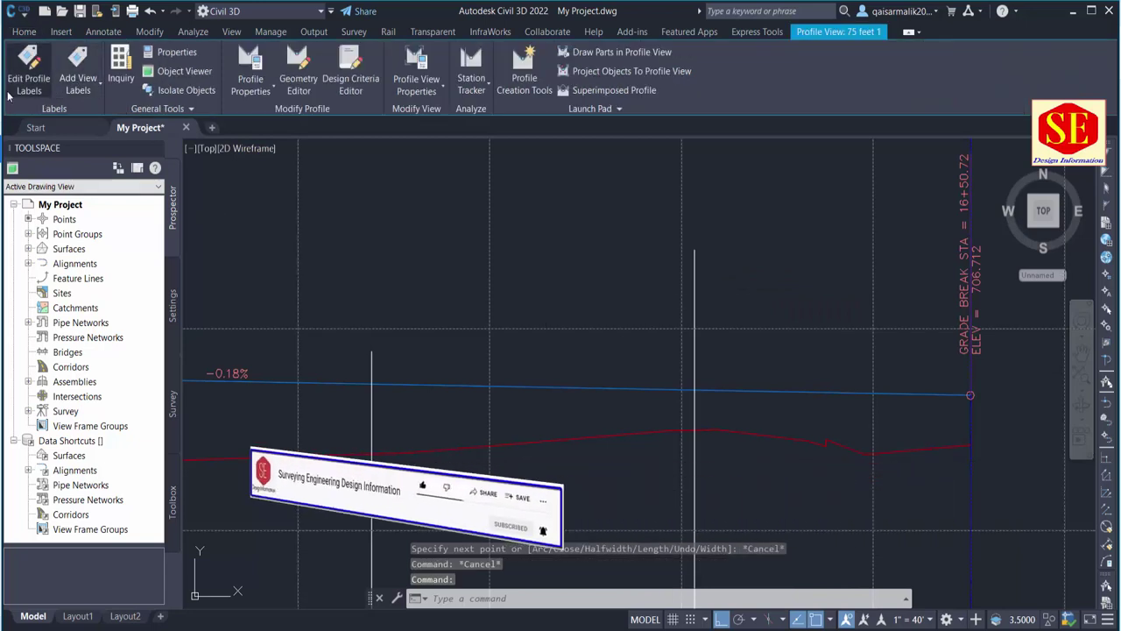
left_click(78, 88)
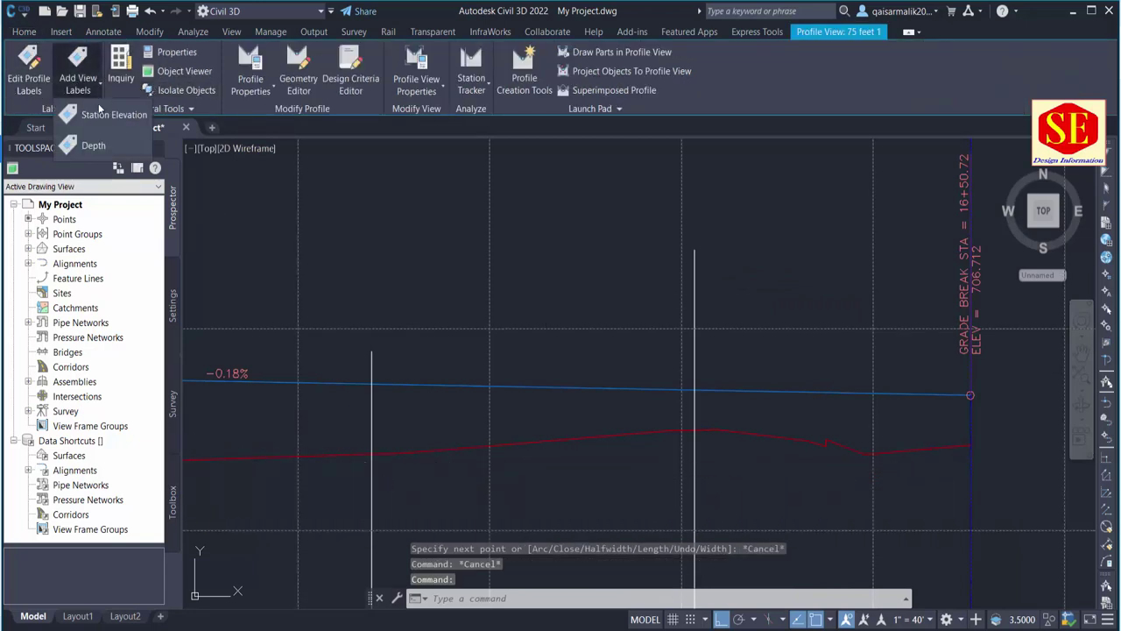
left_click(87, 117)
left_click(698, 393)
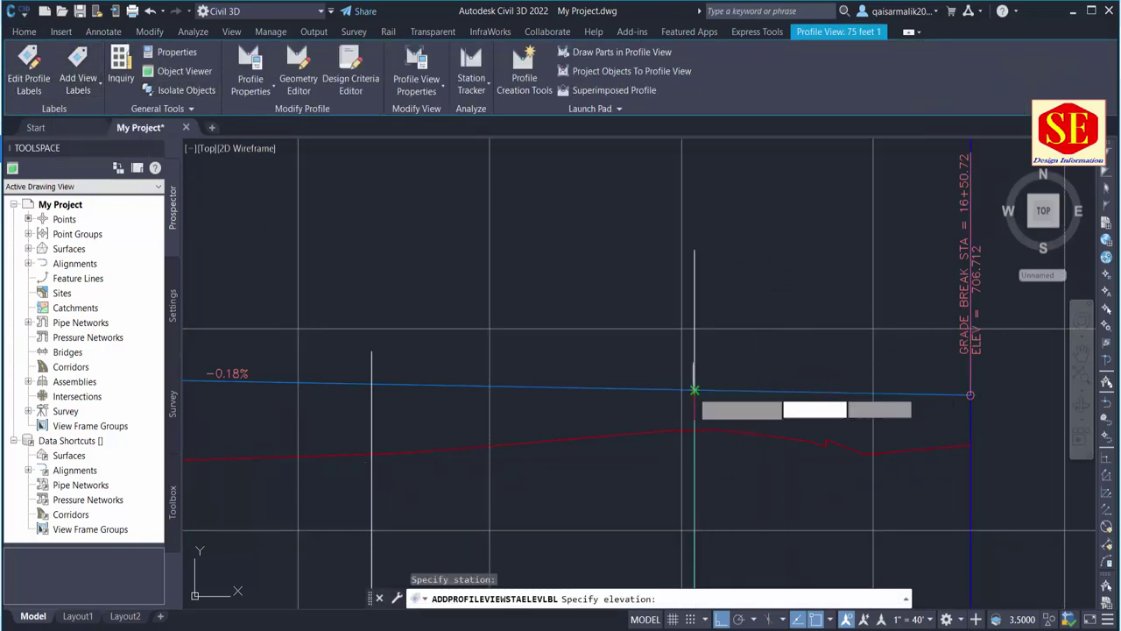
left_click(695, 392)
key("Escape")
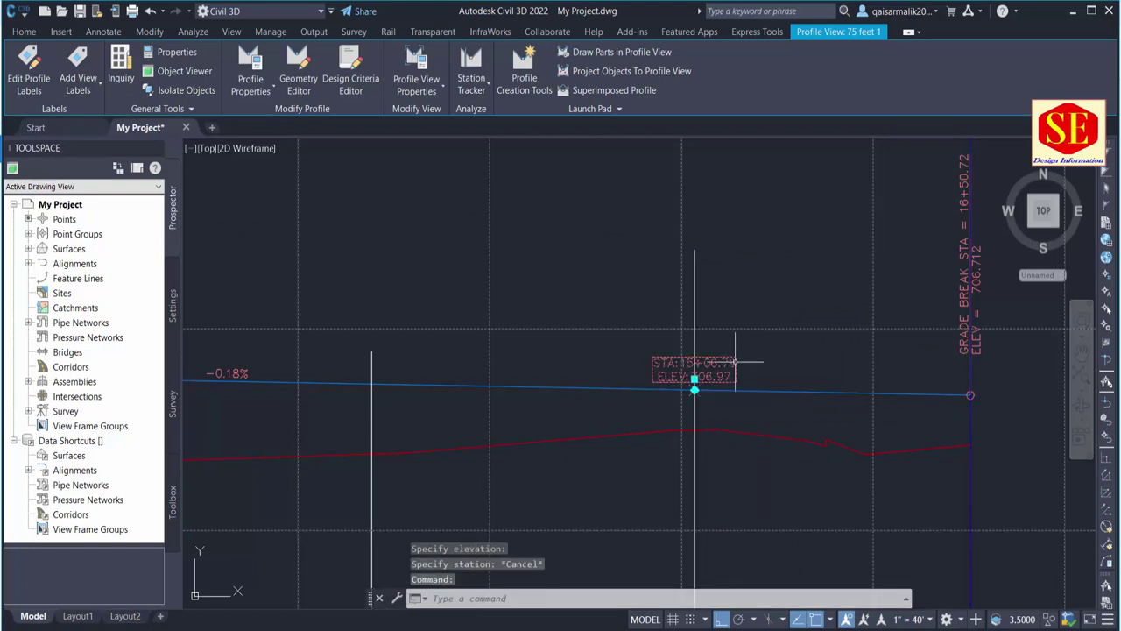
left_click(693, 372)
left_click(694, 378)
Cancel the pending label move and the repeated station-elevation label command.
scroll(740, 242, "down", 8)
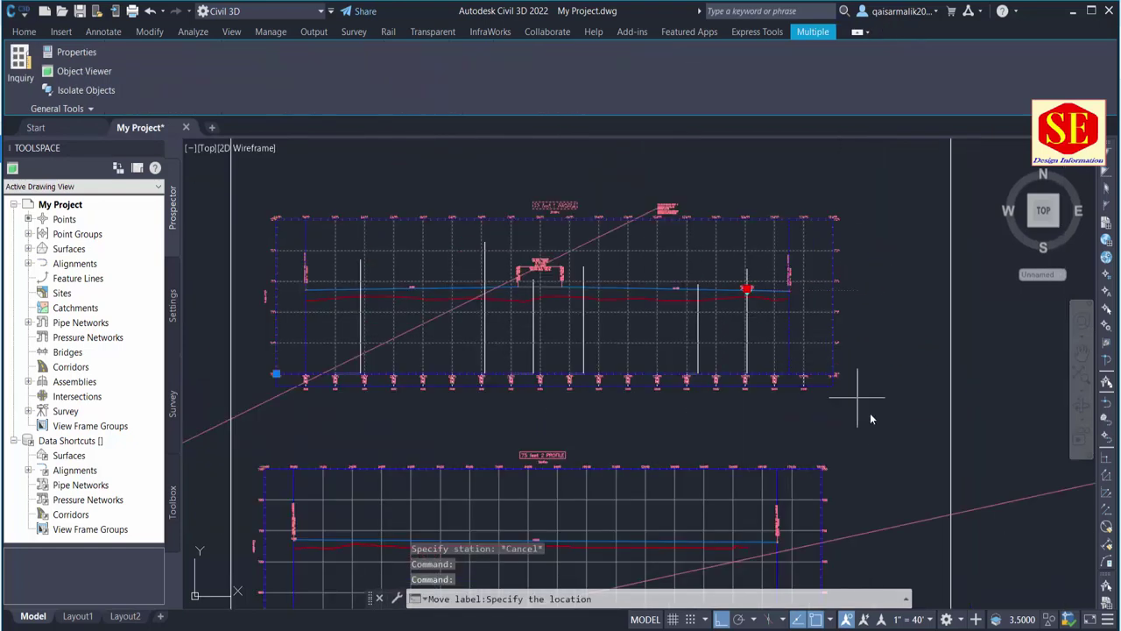
scroll(700, 292, "down", 3)
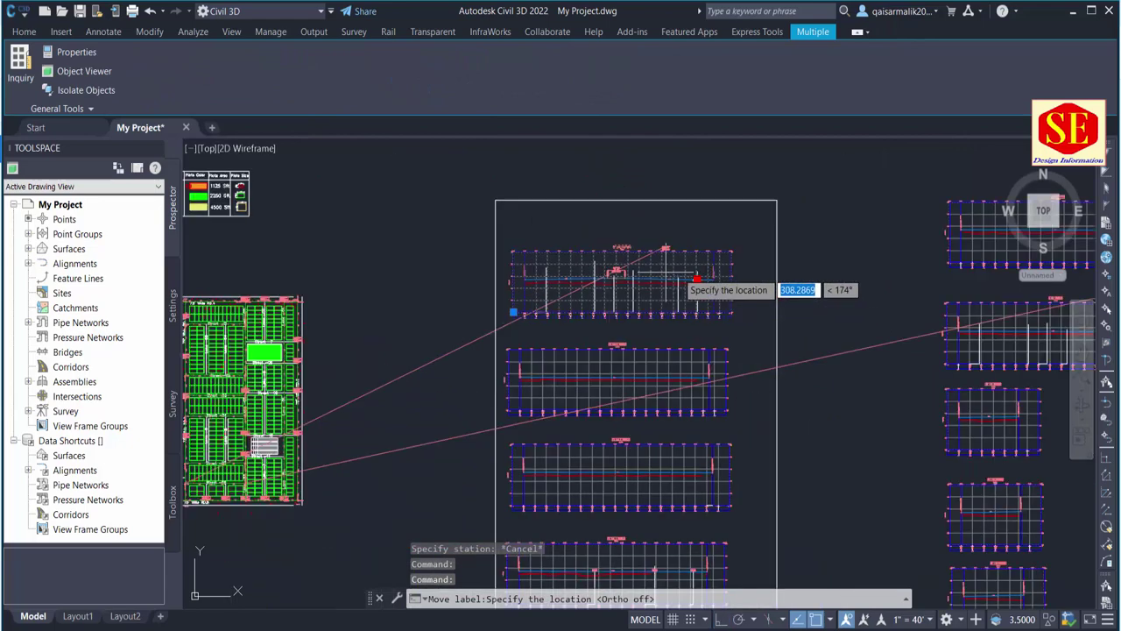
scroll(1031, 280, "up", 2)
scroll(928, 262, "up", 2)
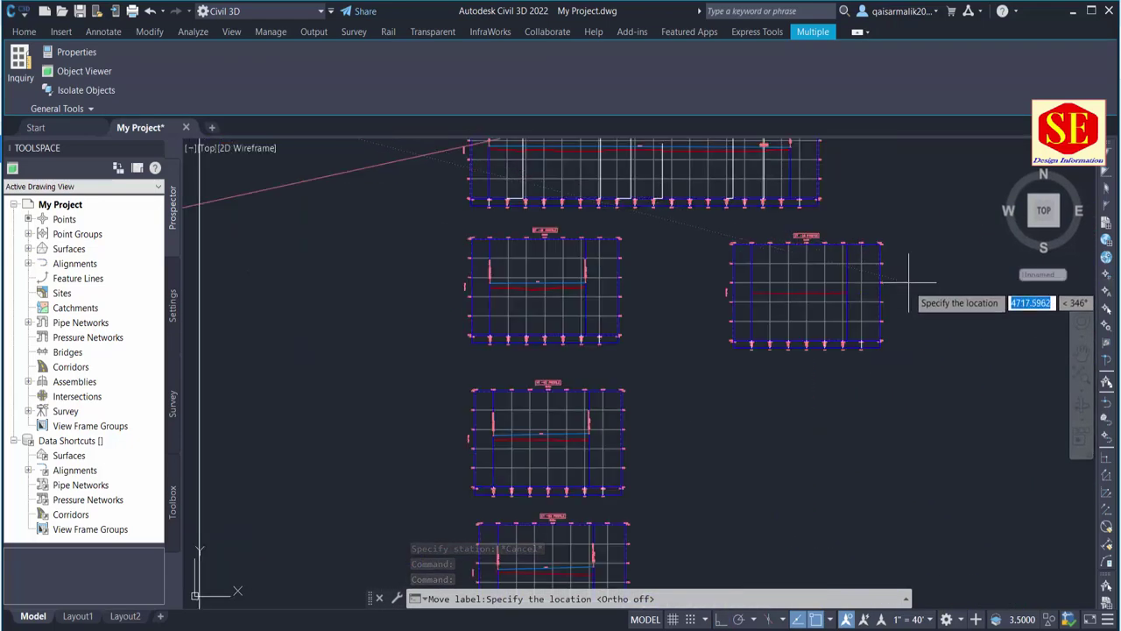
scroll(914, 393, "up", 2)
key("Escape")
scroll(779, 306, "up", 2)
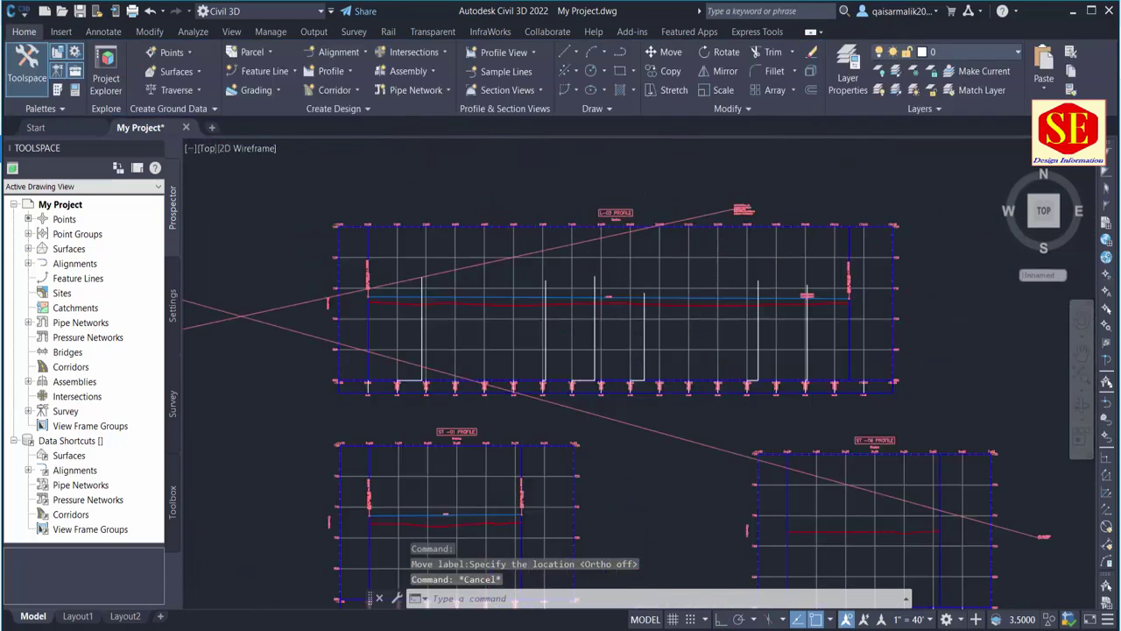
scroll(848, 346, "up", 2)
key("Return")
key("Escape")
Move the 15+06.27 station-elevation label to sit just left of the ST -06 profile view.
left_click(848, 346)
scroll(847, 348, "up", 3)
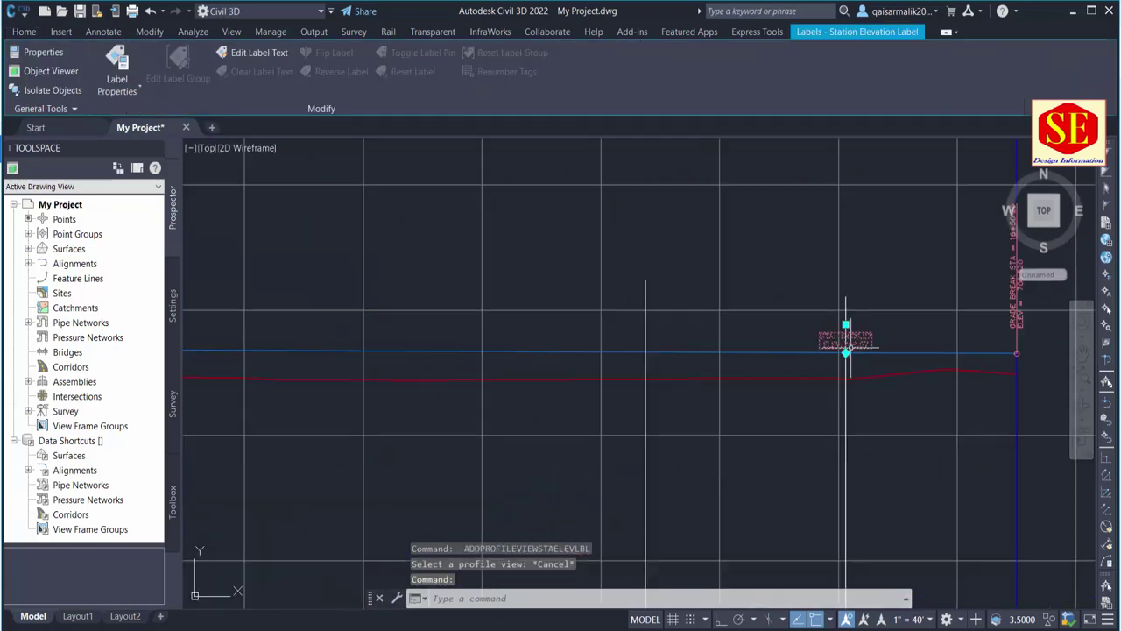
left_click(846, 324)
scroll(851, 257, "down", 5)
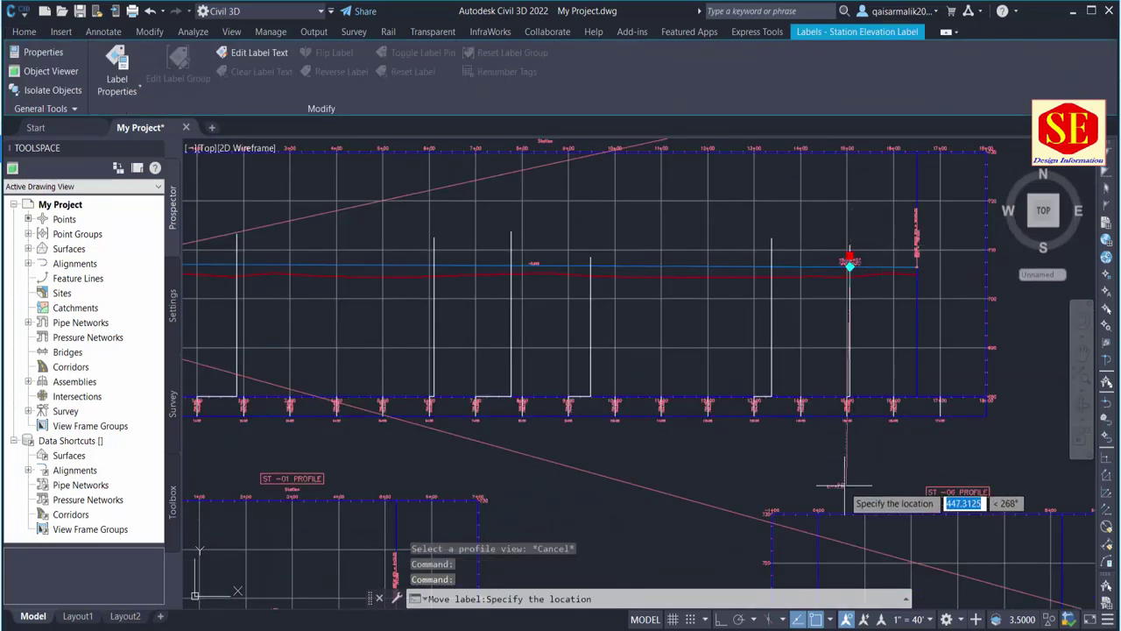
scroll(876, 438, "up", 2)
middle_click_drag(696, 363, 694, 342)
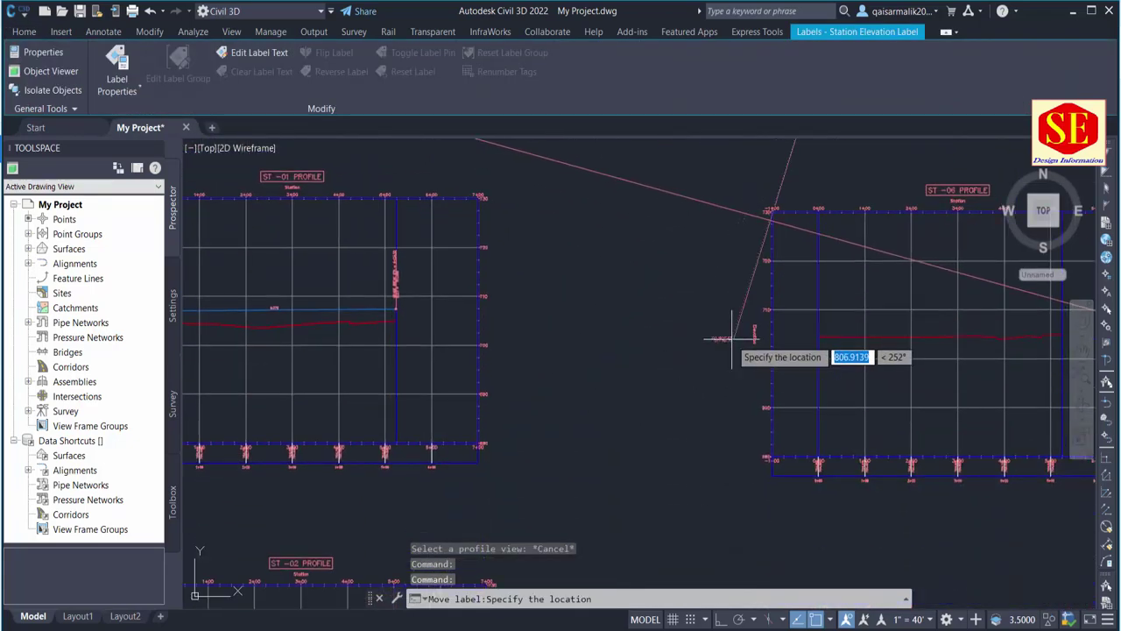
left_click(726, 333)
middle_click_drag(819, 378, 586, 389)
scroll(587, 389, "up", 2)
key("Escape")
scroll(526, 376, "up", 2)
scroll(446, 386, "up", 2)
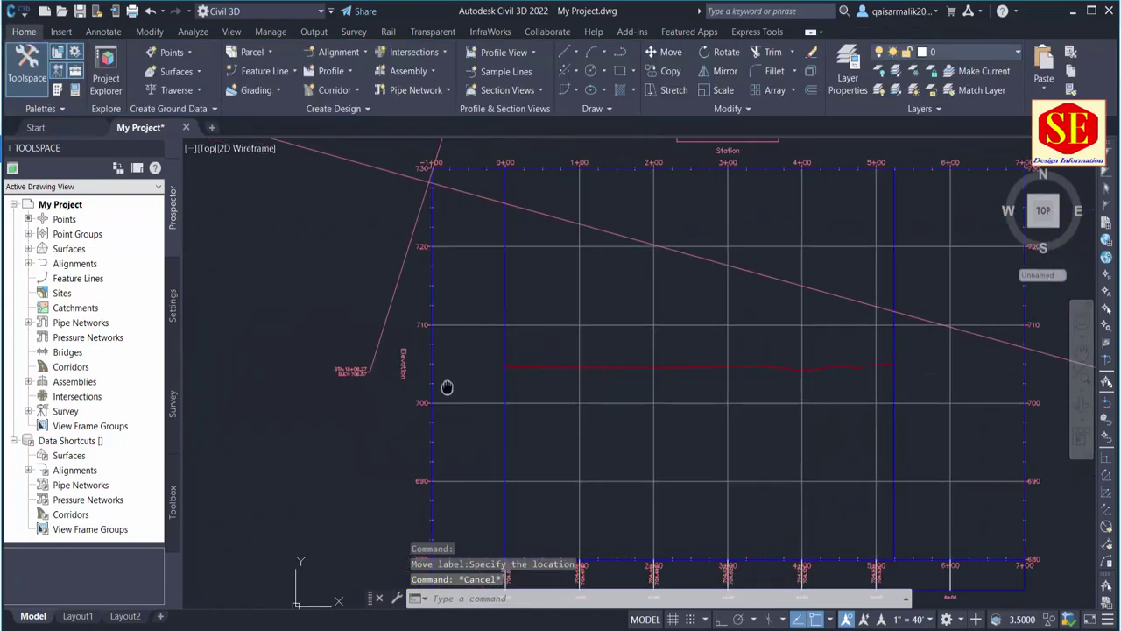
Start a new layout profile for alignment ST -06, named ST -06 DES, from Profile Creation Tools.
left_click(331, 71)
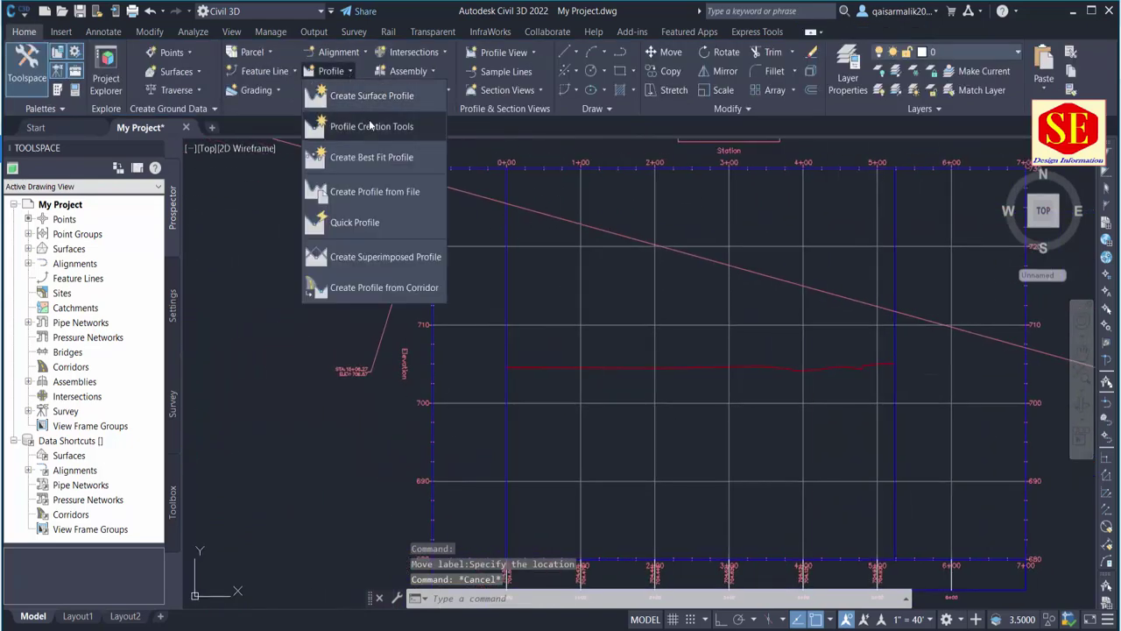
left_click(367, 127)
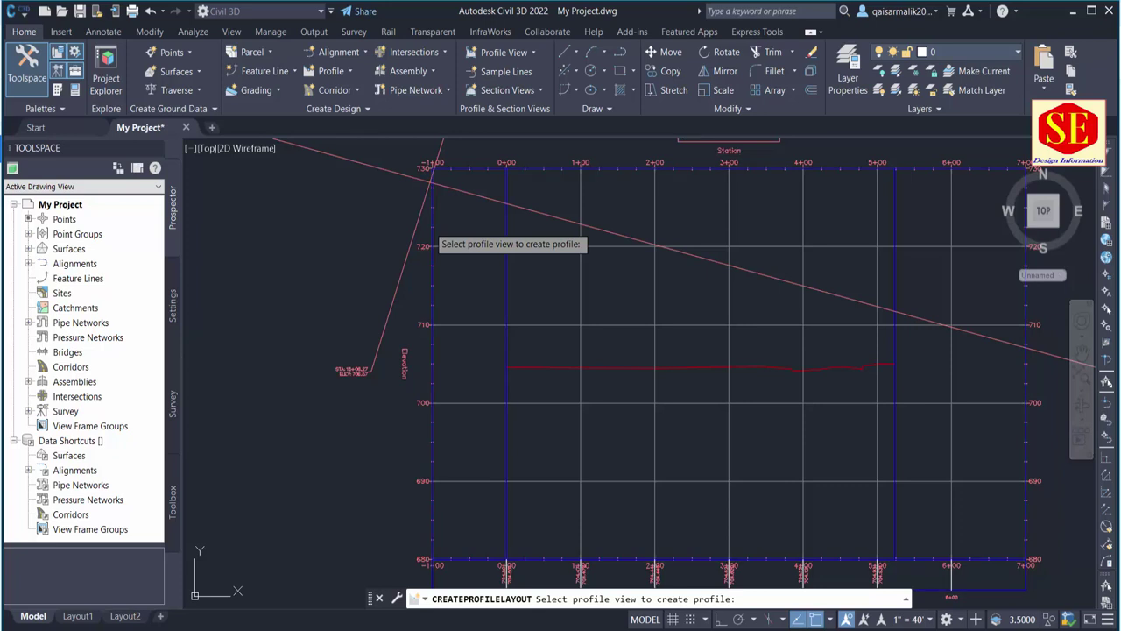
left_click(513, 243)
type("ST -06 DES")
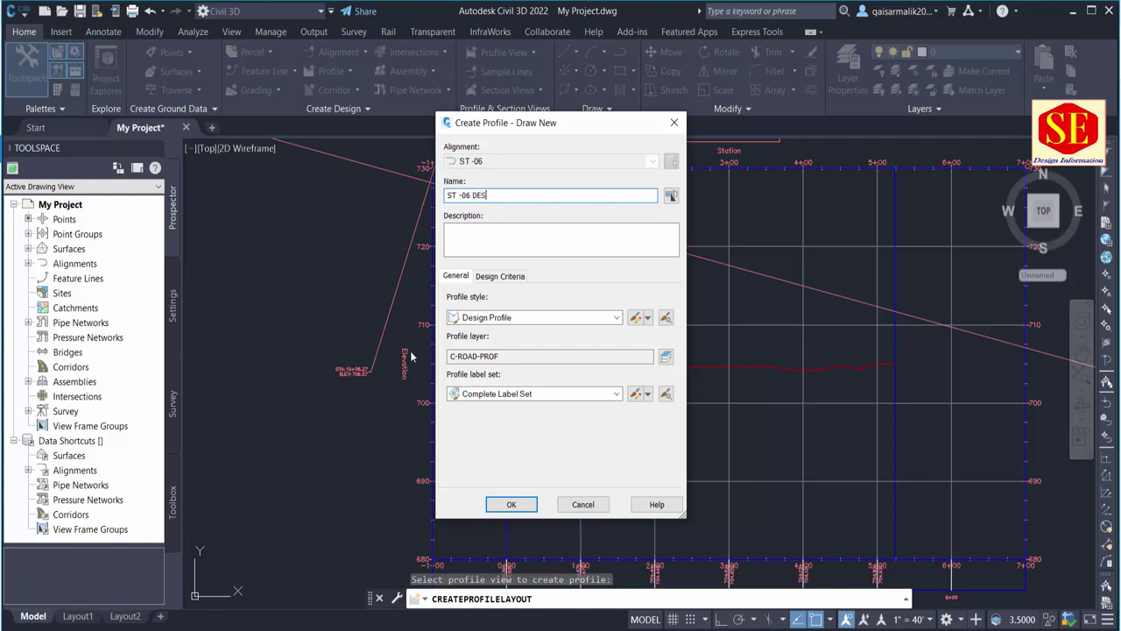
Confirm ST -06 DES and start a tangent at station 0+00, elevation 706.57, using 'PSE.
left_click(511, 505)
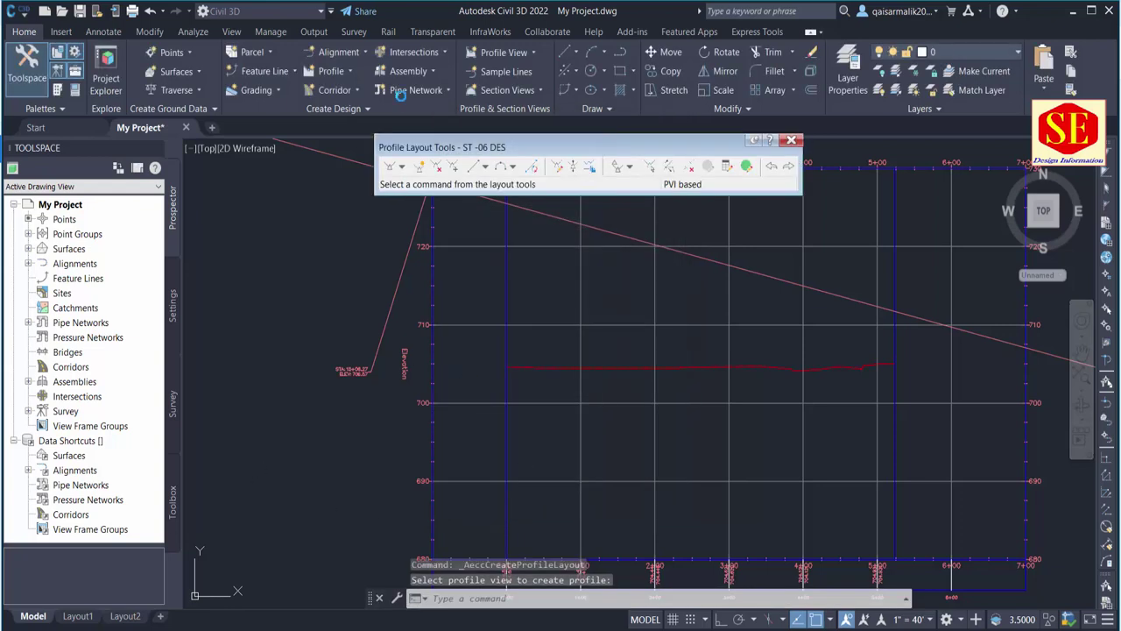
left_click(403, 168)
left_click(438, 180)
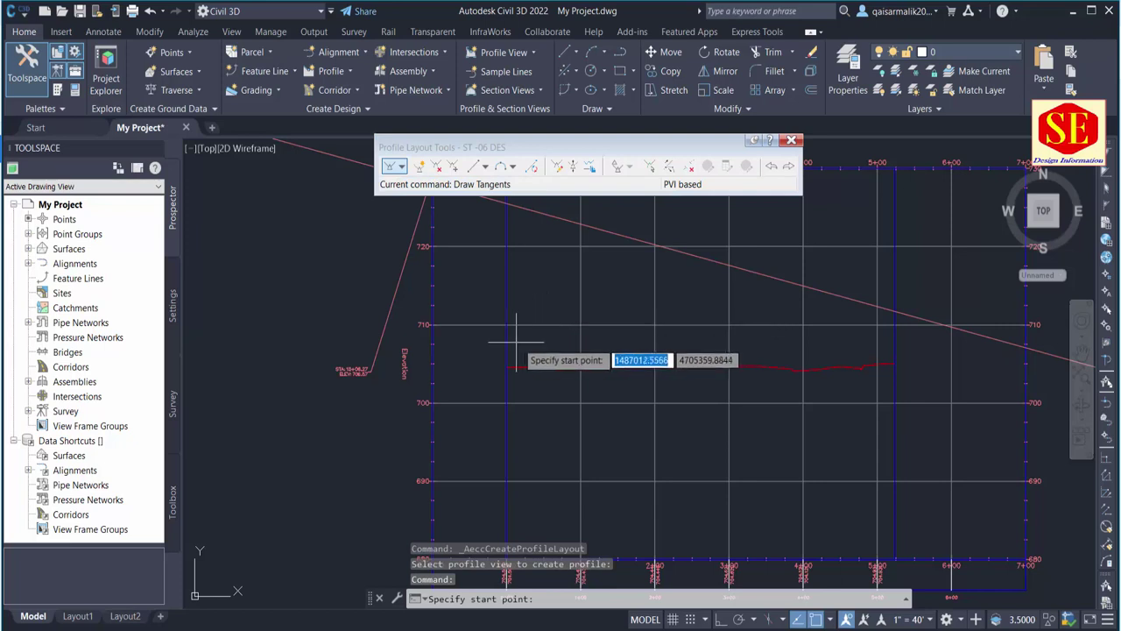
type("'pse")
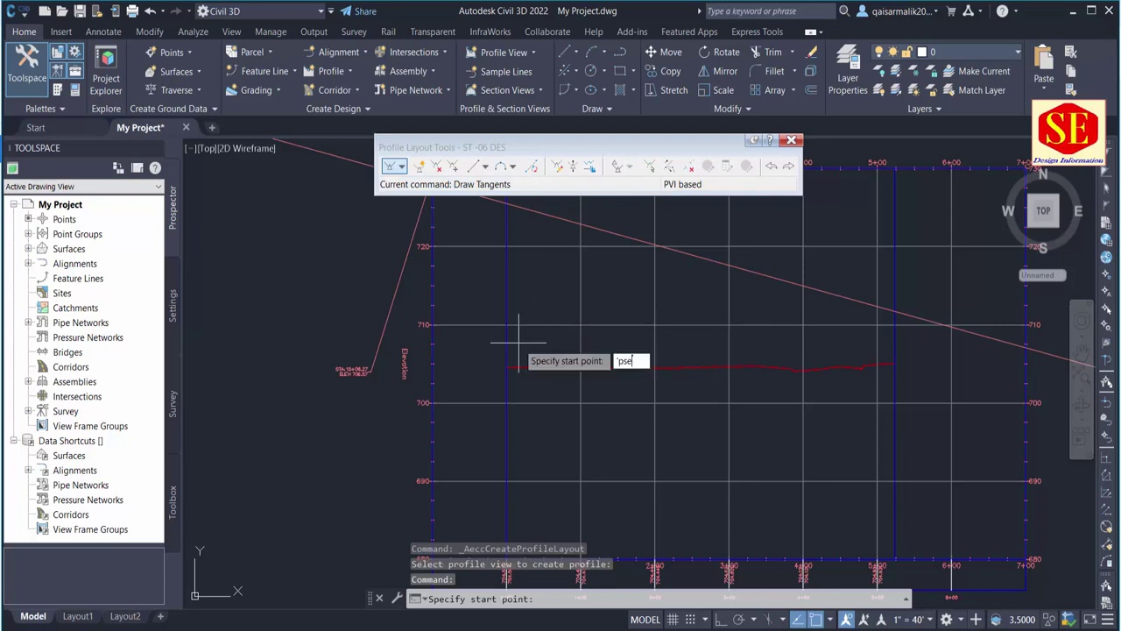
key("Return")
left_click(517, 341)
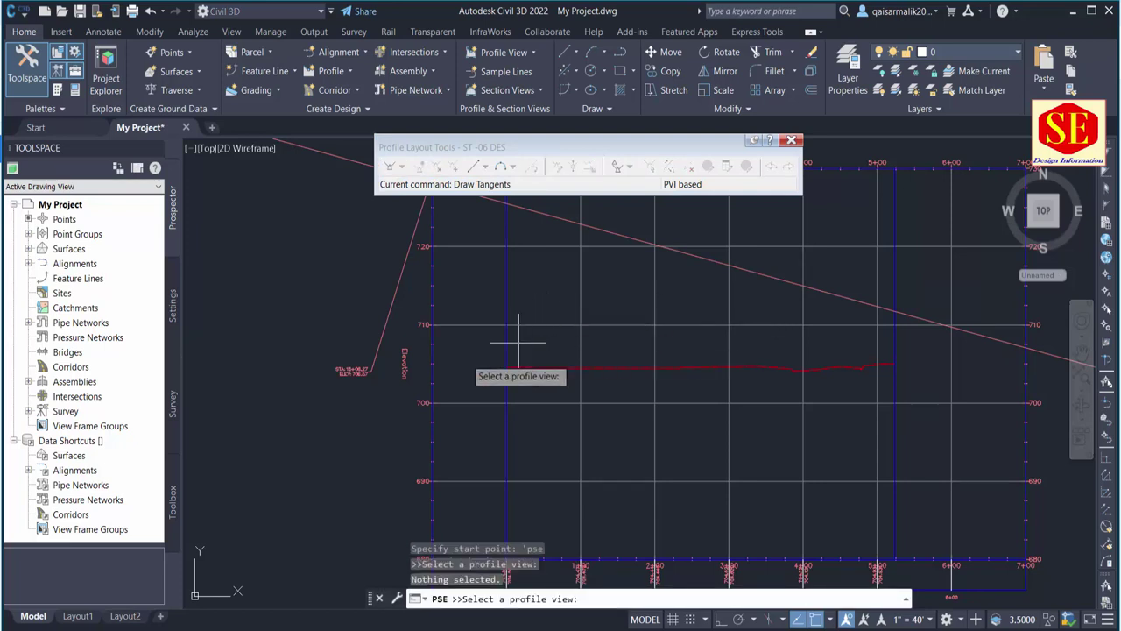
left_click(517, 342)
left_click(496, 375)
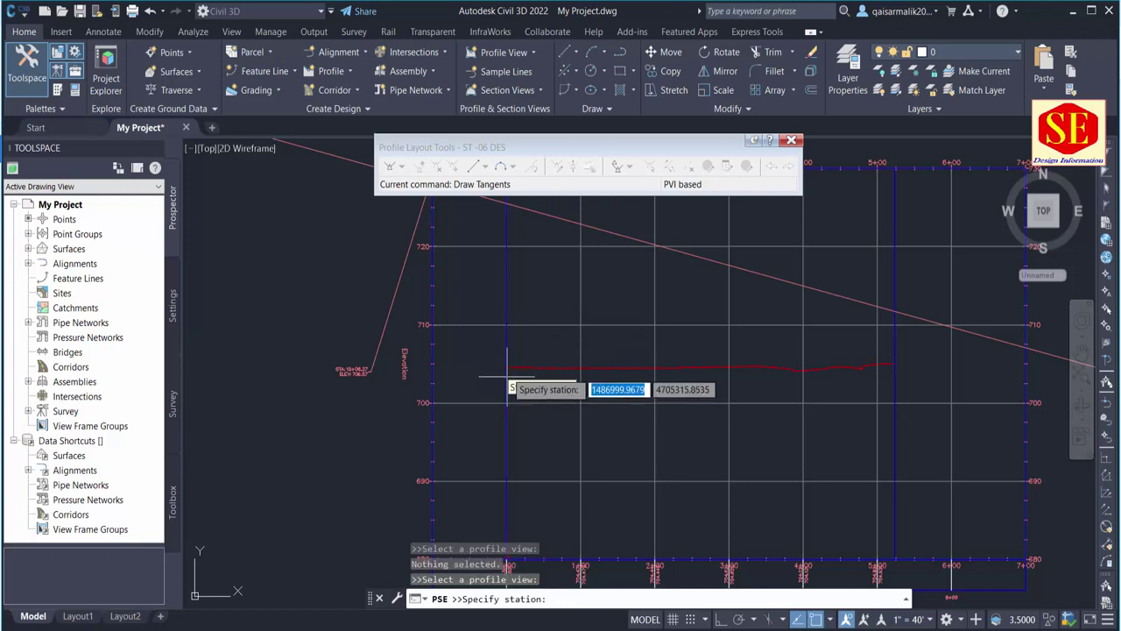
left_click(506, 368)
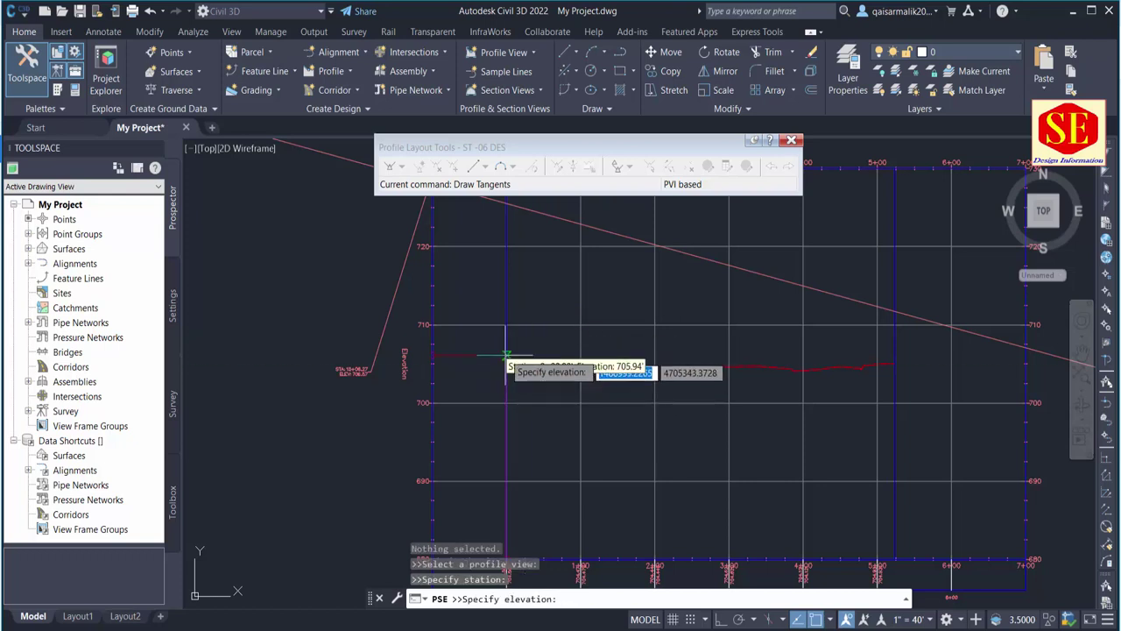
scroll(392, 407, "up", 6)
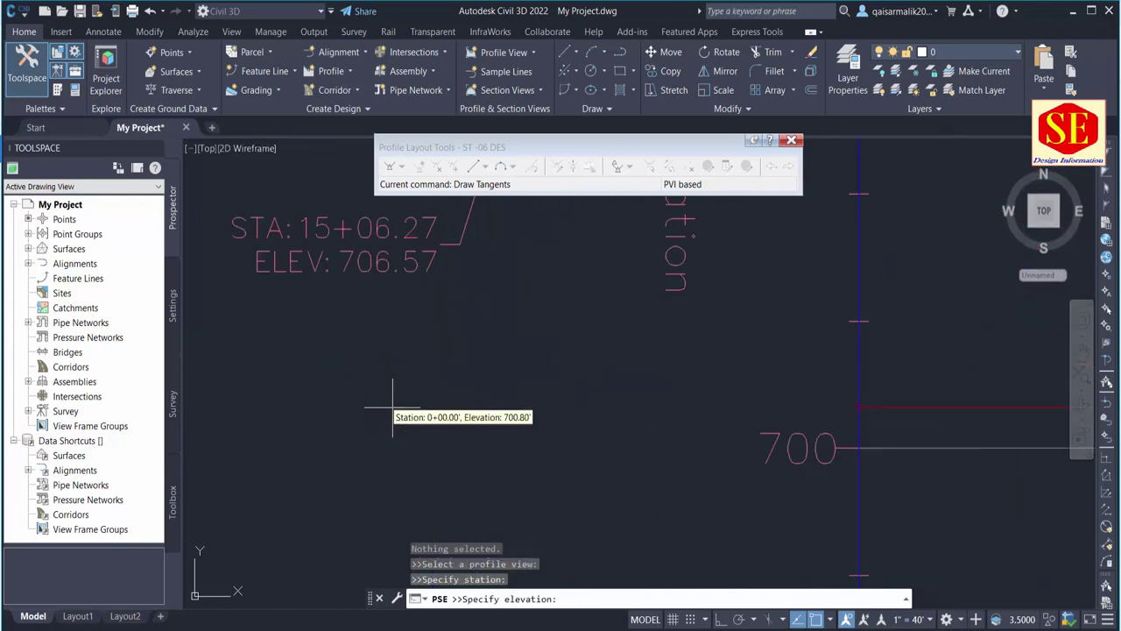
type("706.57")
key("Return")
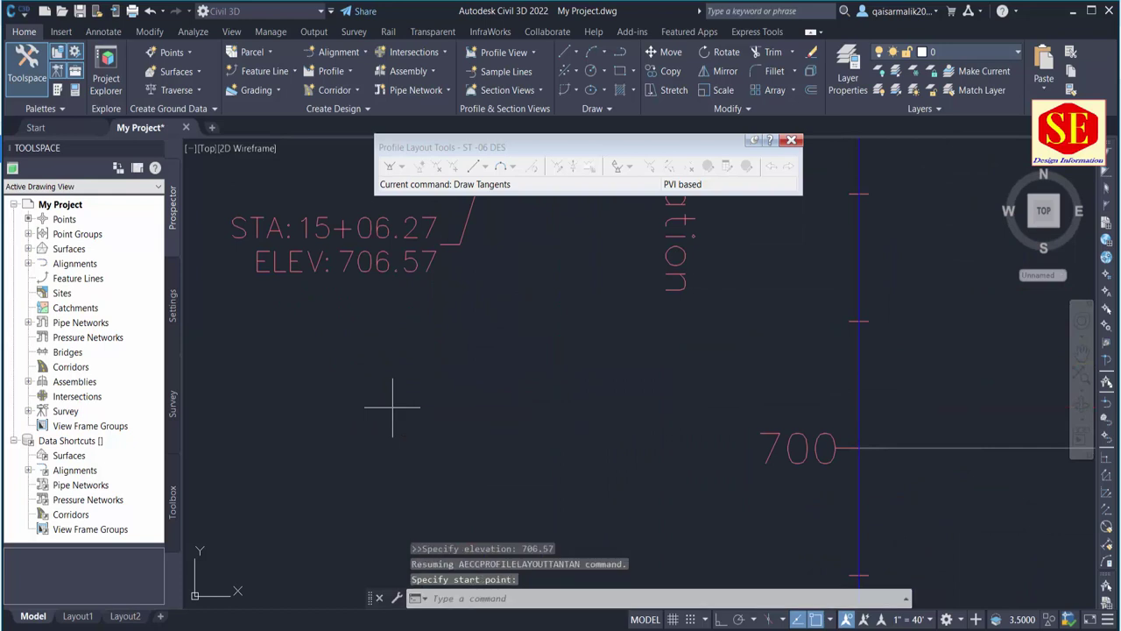
scroll(686, 354, "down", 5)
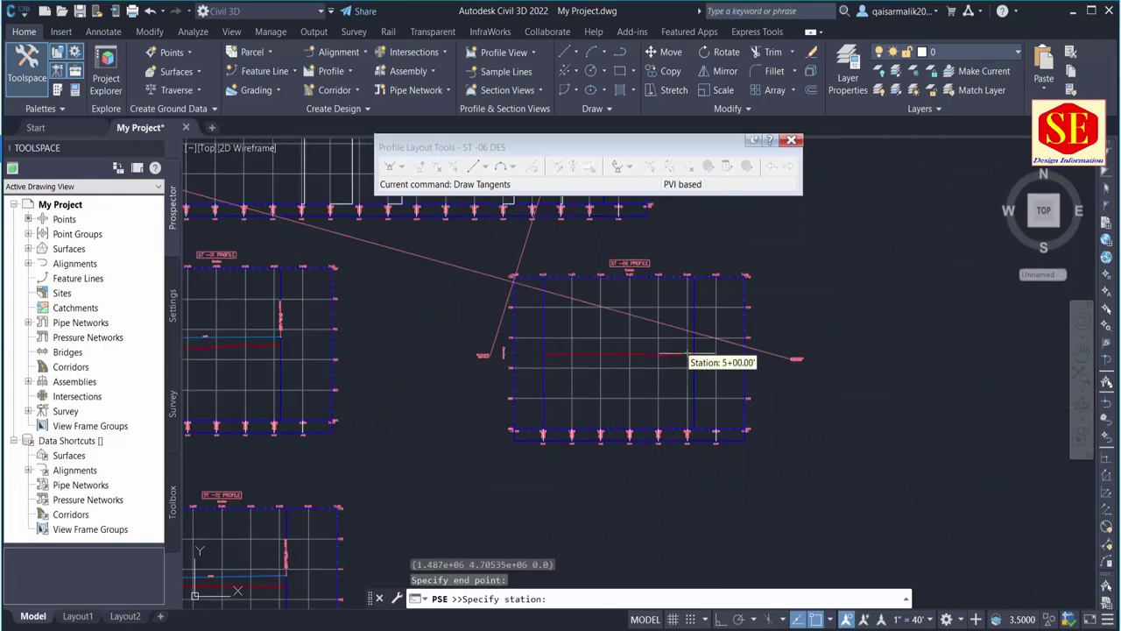
scroll(638, 422, "up", 5)
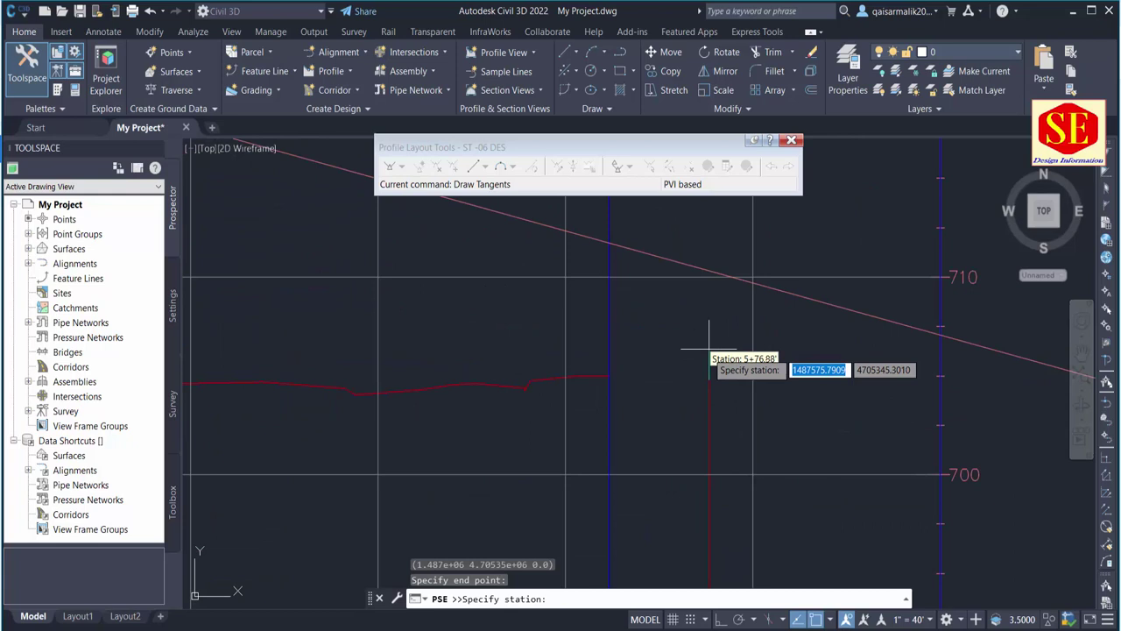
End the tangent at station 5+23.22, then select the two drawn tangent lines.
left_click(610, 377)
scroll(553, 407, "down", 4)
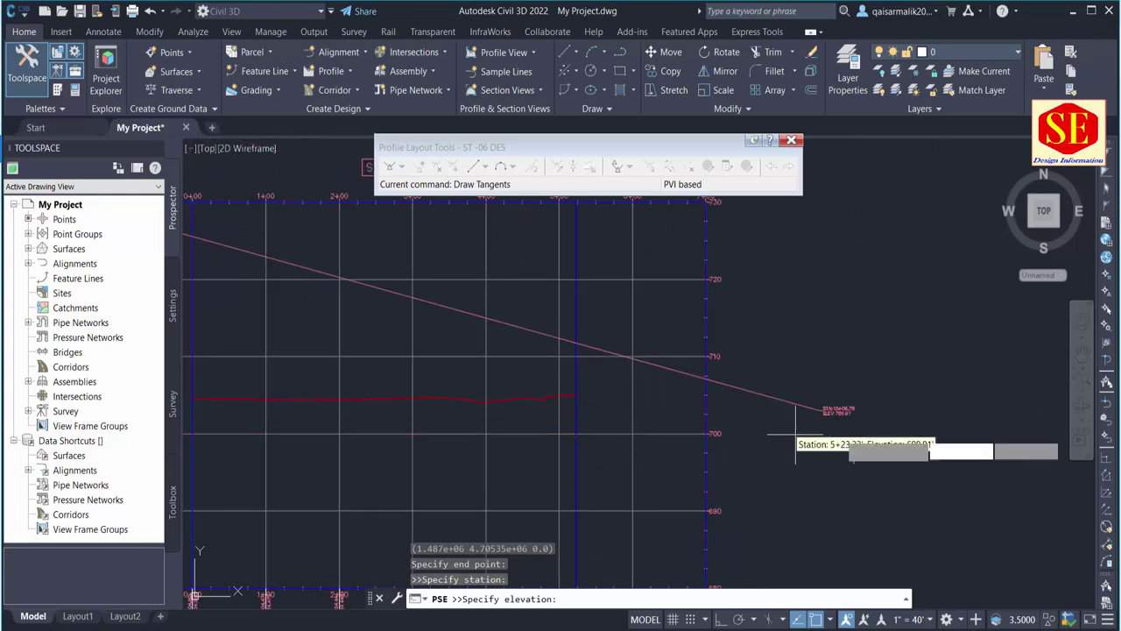
scroll(793, 434, "up", 2)
scroll(791, 433, "up", 2)
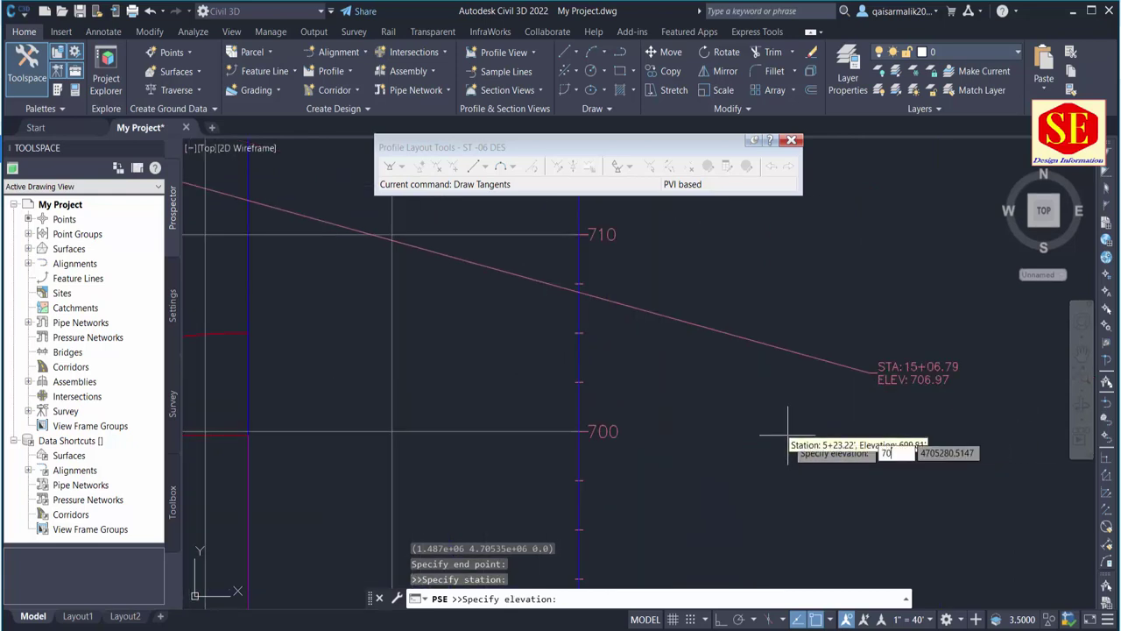
left_click(787, 436)
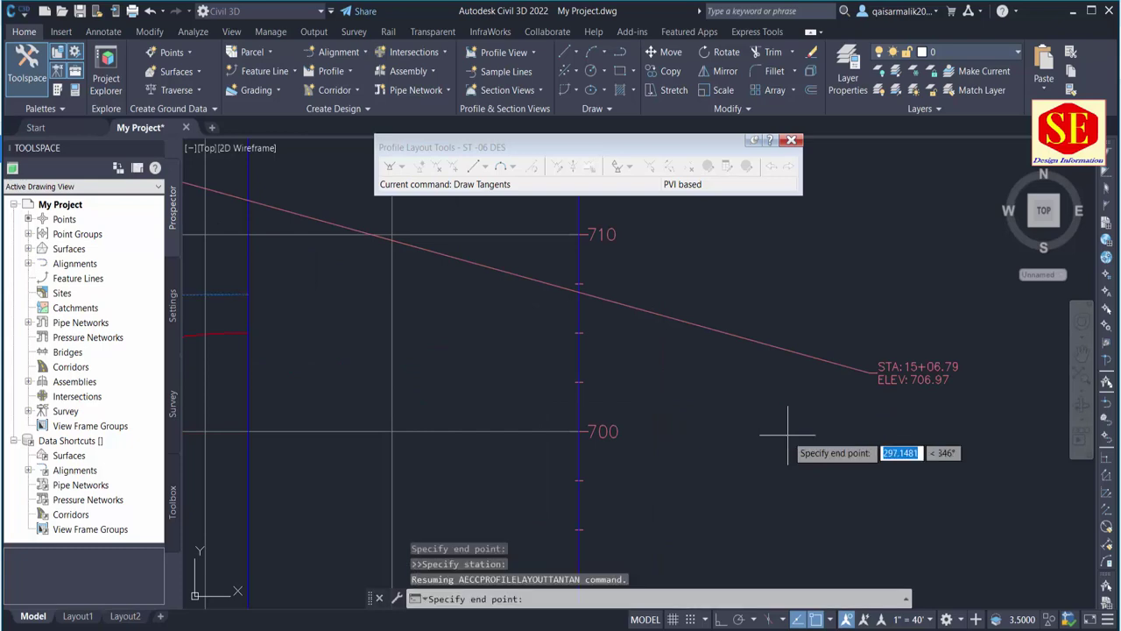
scroll(665, 342, "down", 5)
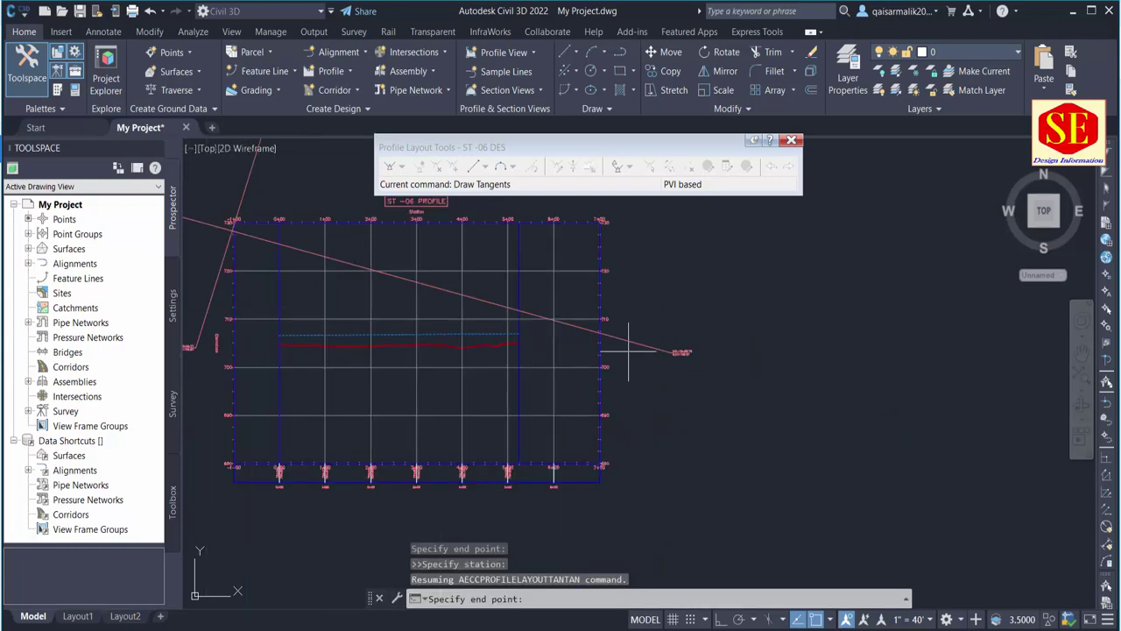
key("Return")
scroll(613, 359, "down", 3)
scroll(526, 307, "down", 2)
scroll(552, 303, "up", 4)
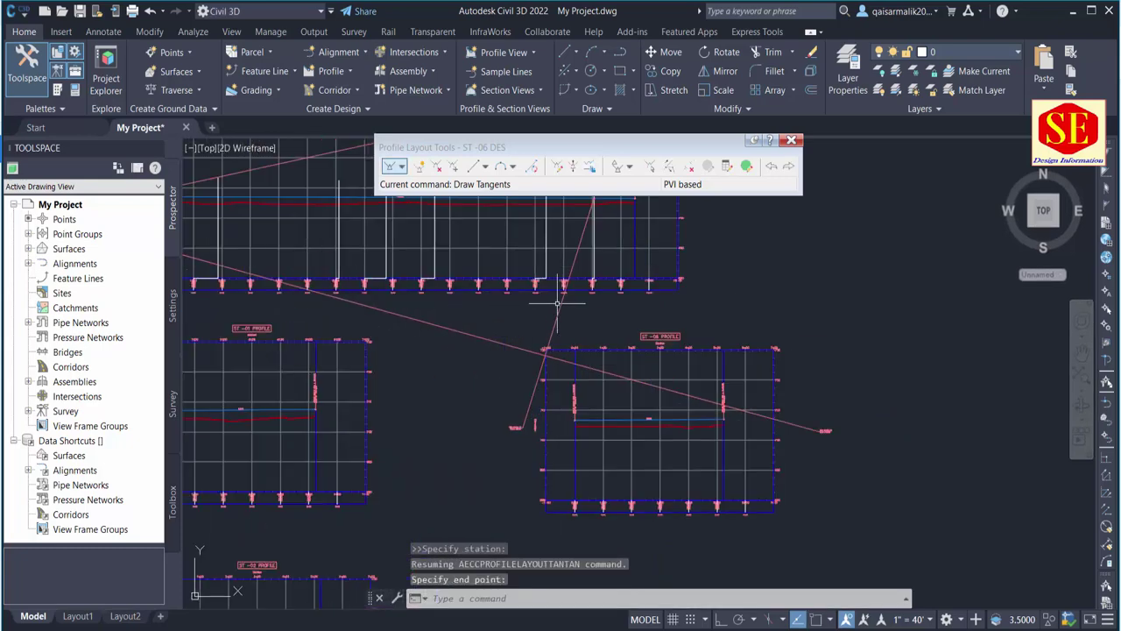
left_click(557, 303)
left_click(517, 316)
Erase the selected tangents and the one leftover tangent line.
key("e")
key("Return")
scroll(487, 289, "down", 3)
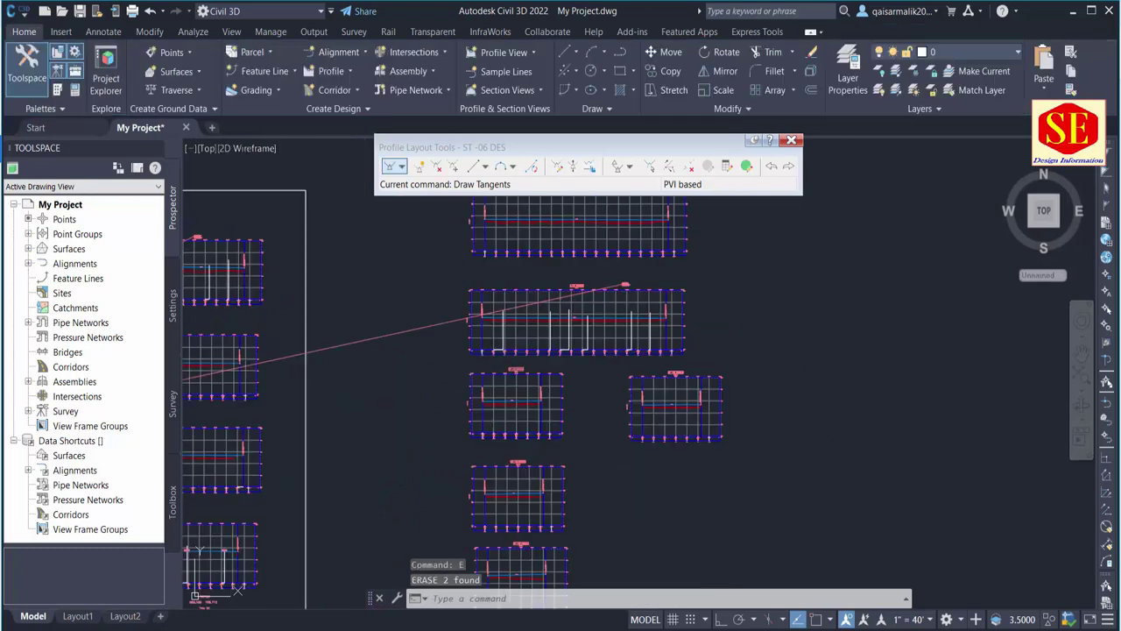
scroll(614, 368, "down", 5)
scroll(646, 371, "up", 4)
left_click(646, 370)
left_click(609, 401)
key("e")
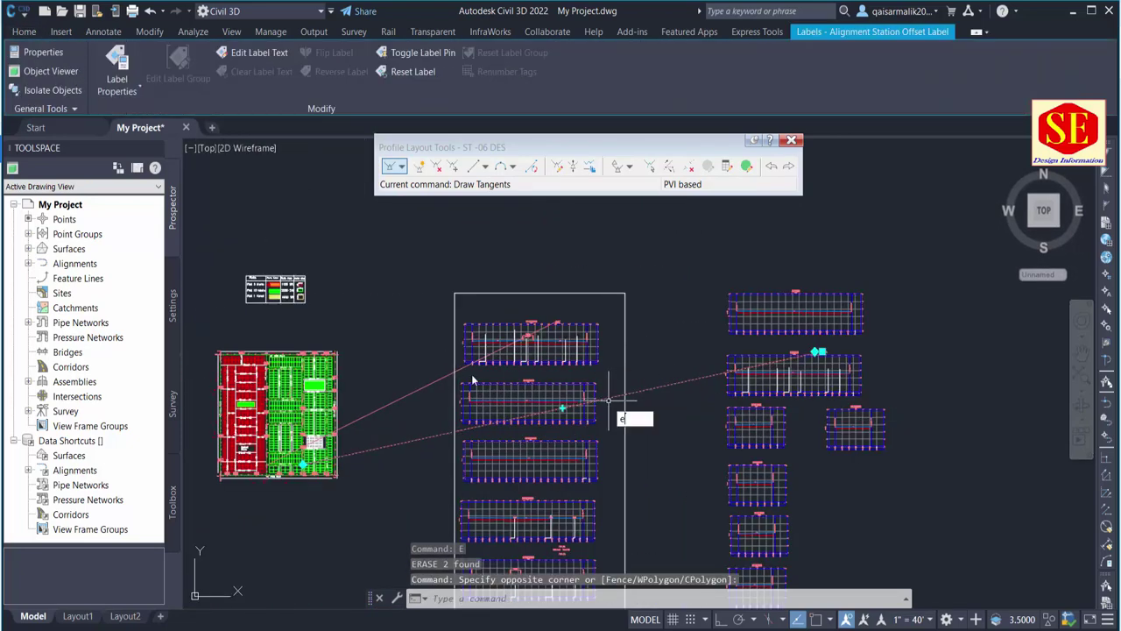
key("Return")
Review the street layout along 75' Wide RD, then close the Profile Layout Tools.
middle_click_drag(438, 420, 634, 381)
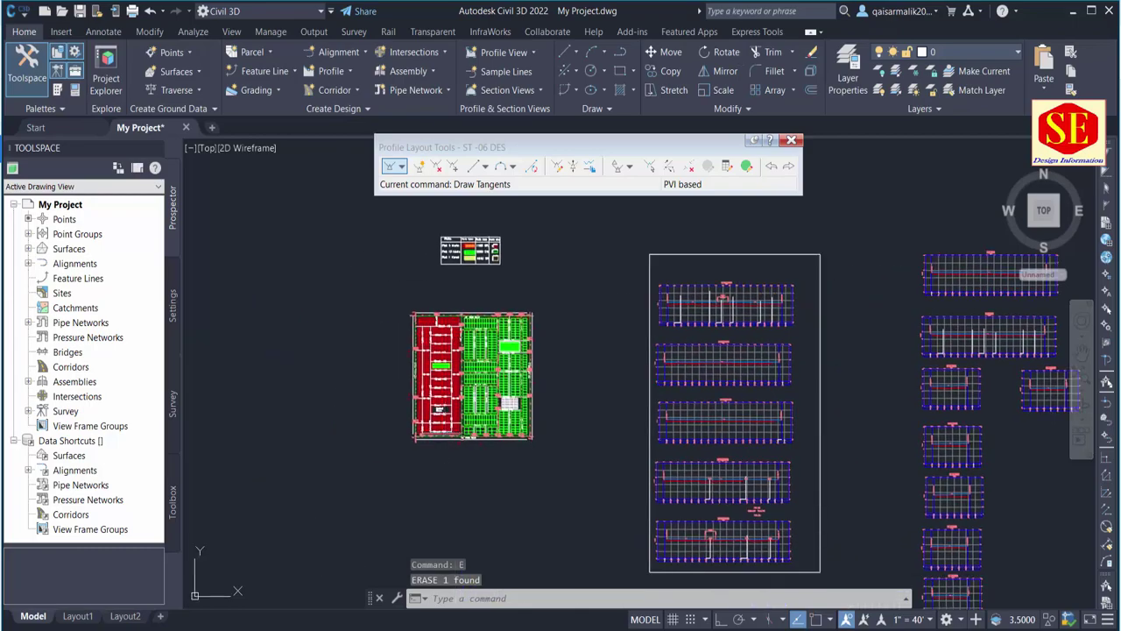
scroll(473, 377, "up", 5)
mouse_move(614, 306)
middle_mouse_down()
mouse_move(613, 341)
mouse_move(648, 386)
mouse_move(667, 447)
middle_mouse_up()
scroll(632, 324, "up", 2)
mouse_move(689, 299)
middle_mouse_down()
mouse_move(727, 464)
mouse_move(751, 331)
middle_mouse_up()
scroll(711, 289, "down", 3)
scroll(723, 403, "up", 2)
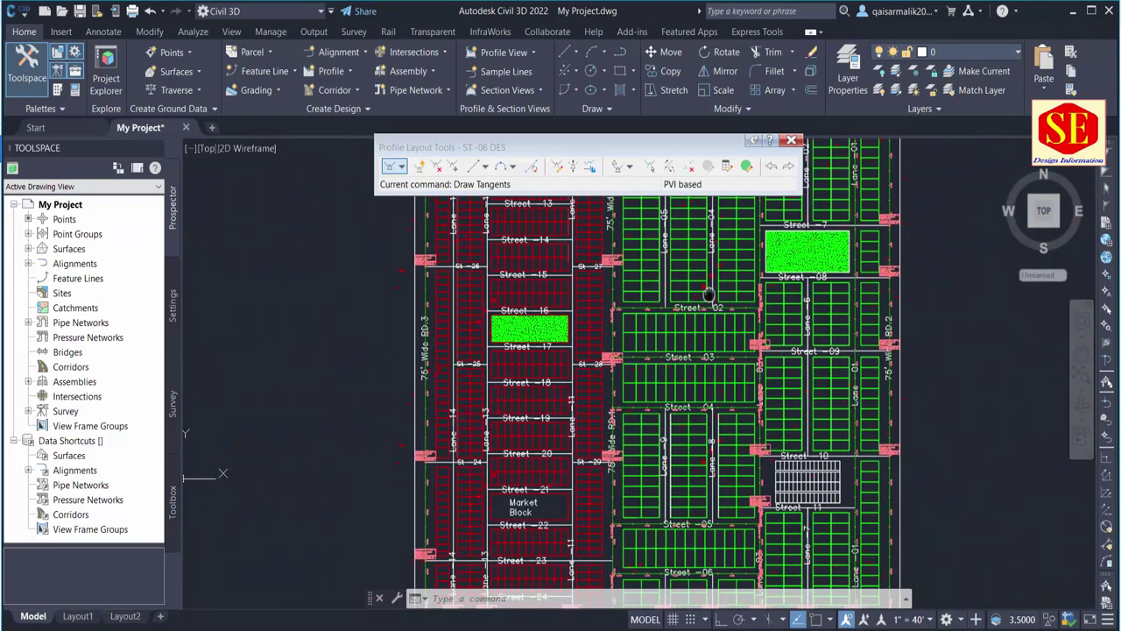
middle_click_drag(723, 491, 693, 315)
scroll(686, 474, "up", 1)
scroll(686, 474, "up", 2)
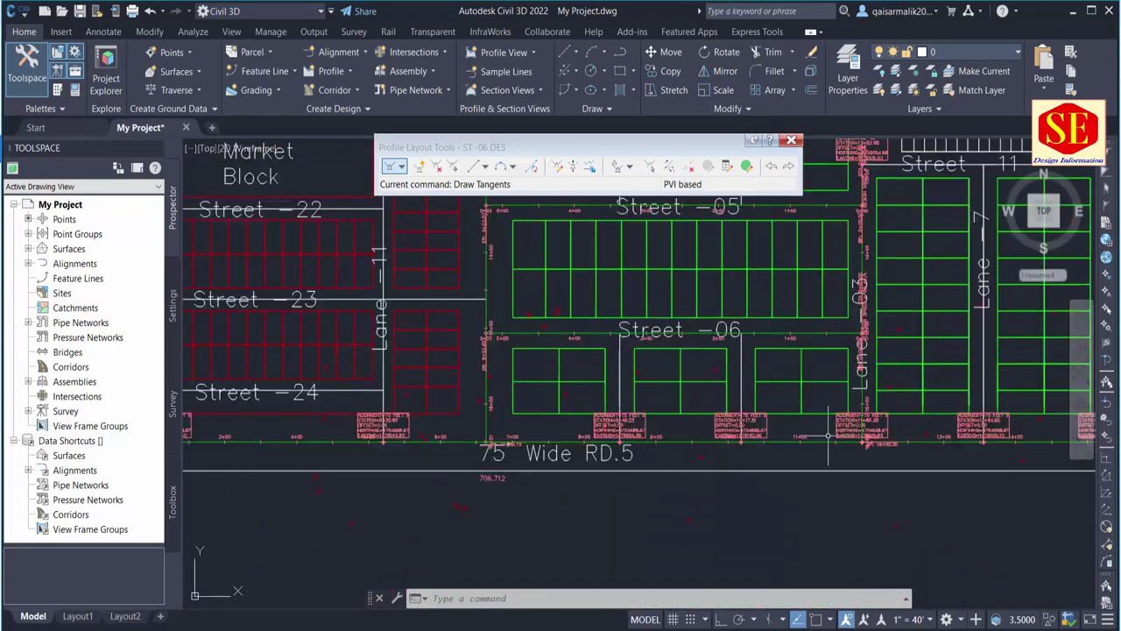
middle_click_drag(845, 404, 767, 558)
middle_click_drag(707, 306, 714, 517)
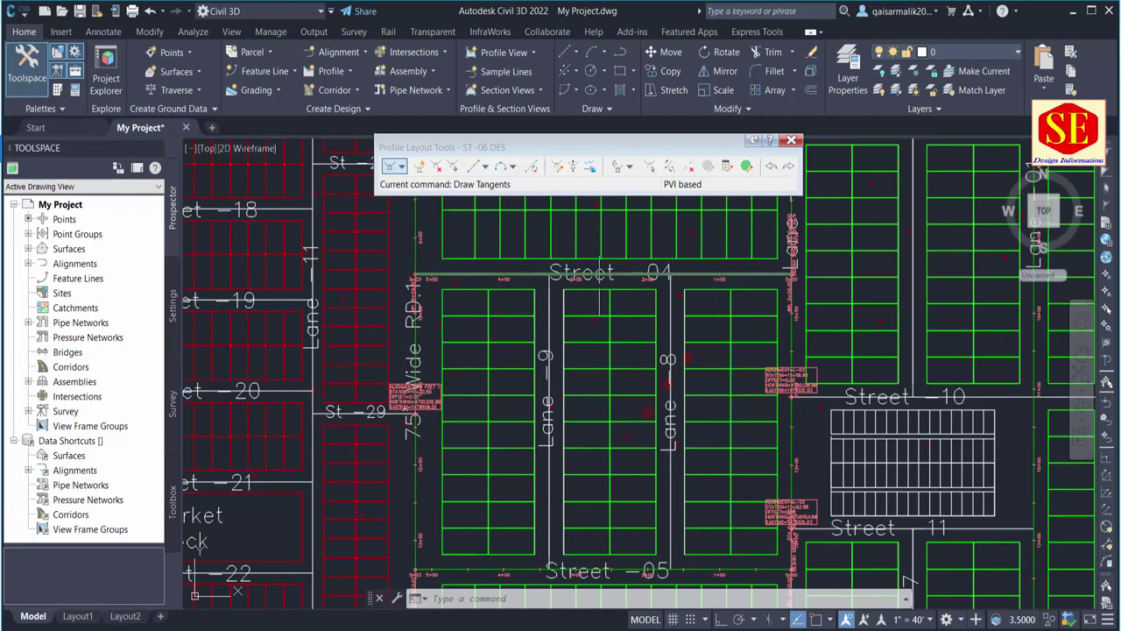
middle_click_drag(648, 280, 569, 570)
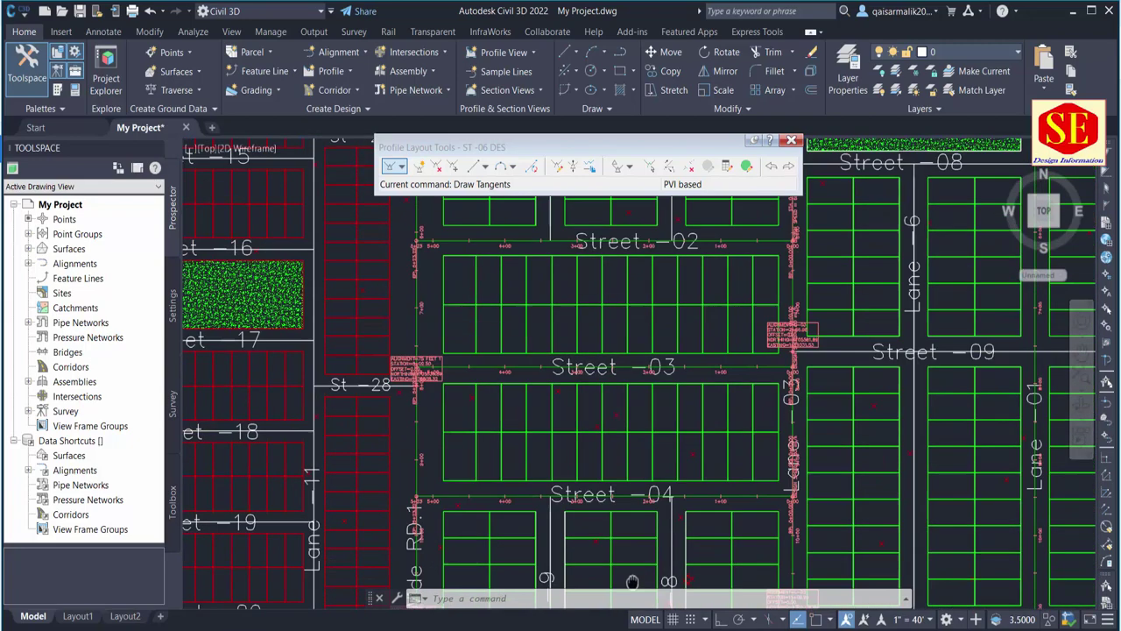
middle_click_drag(613, 281, 613, 425)
middle_click_drag(666, 351, 678, 499)
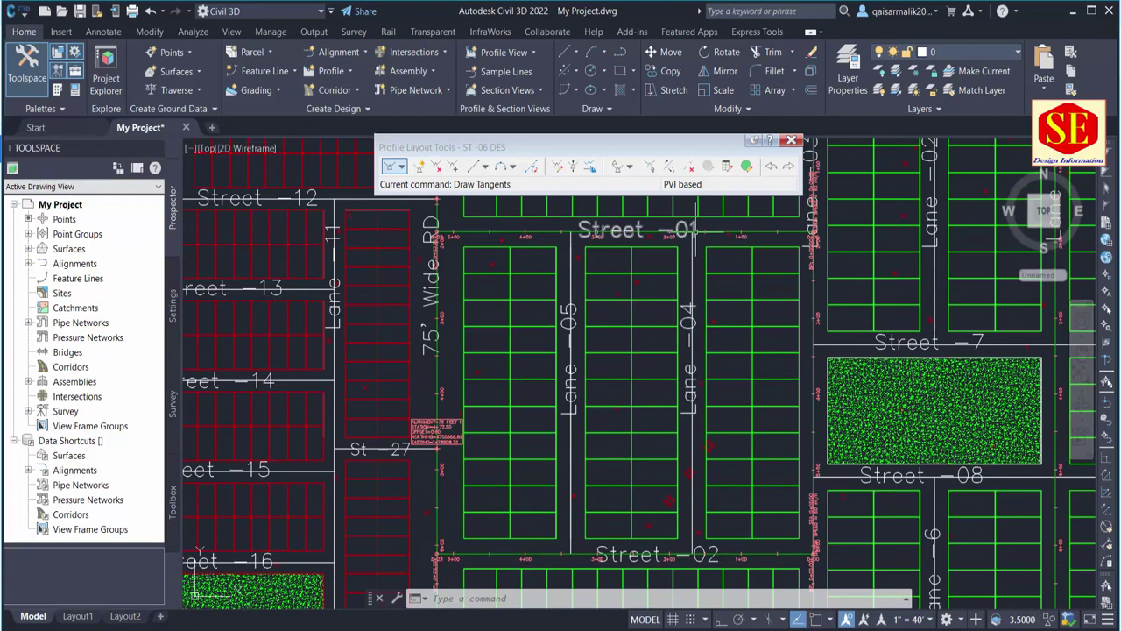
left_click(791, 140)
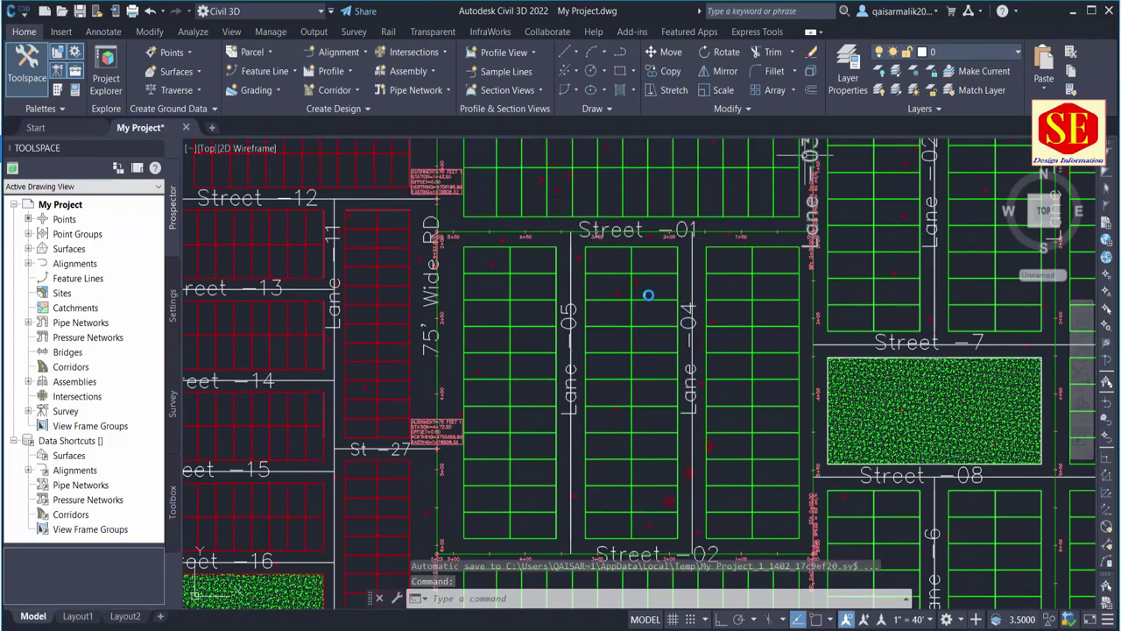
scroll(635, 290, "down", 2)
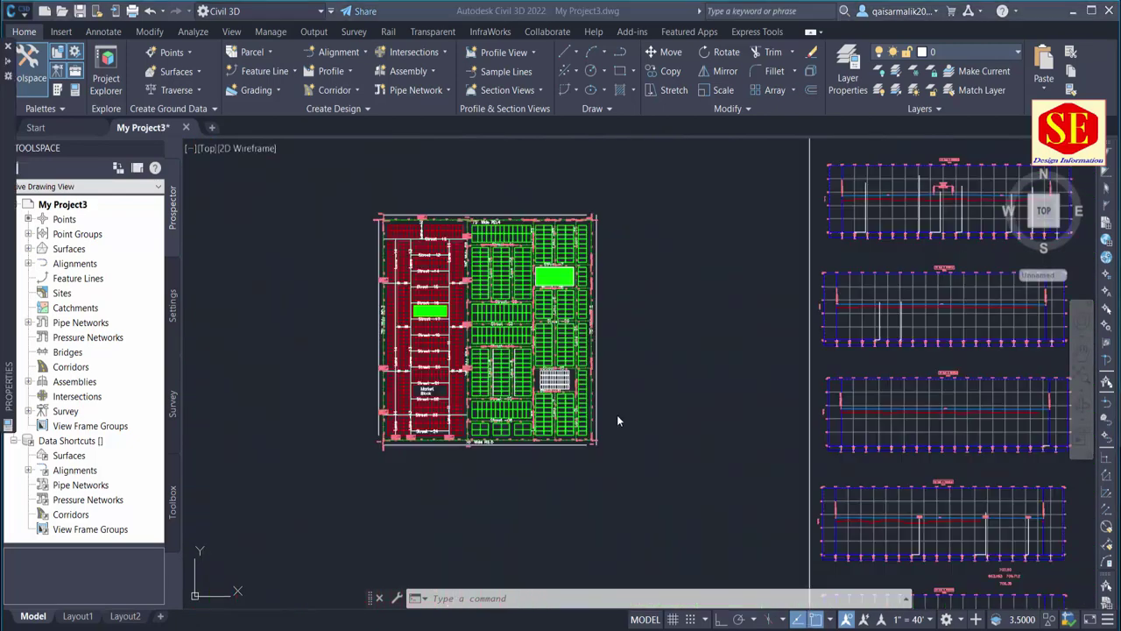
scroll(616, 414, "up", 3)
scroll(543, 245, "up", 4)
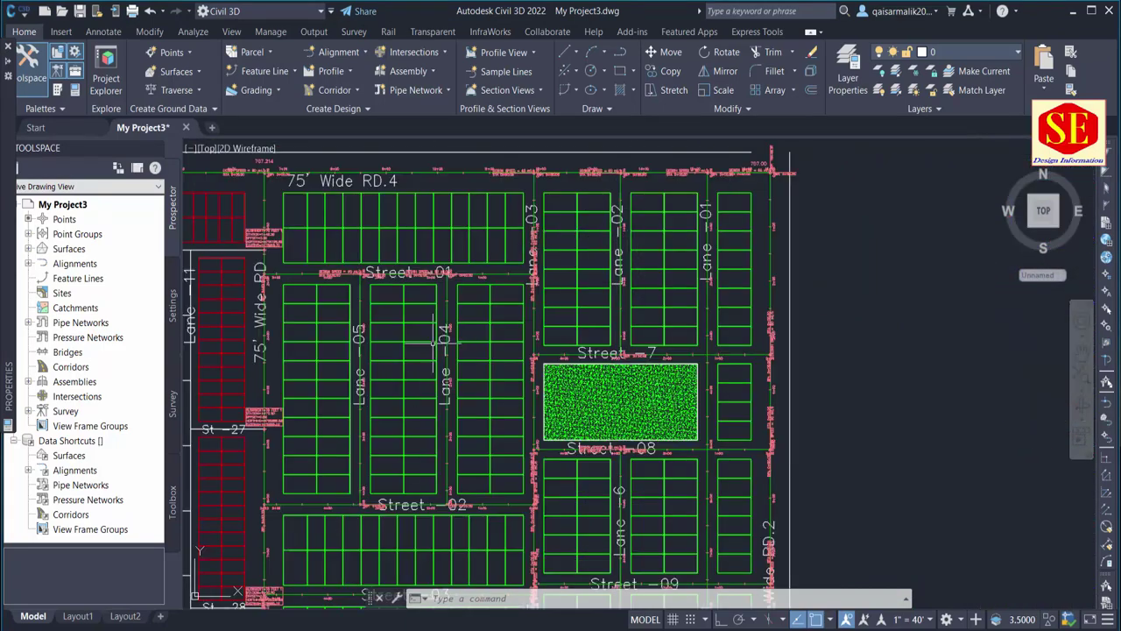
middle_click_drag(473, 445, 483, 286)
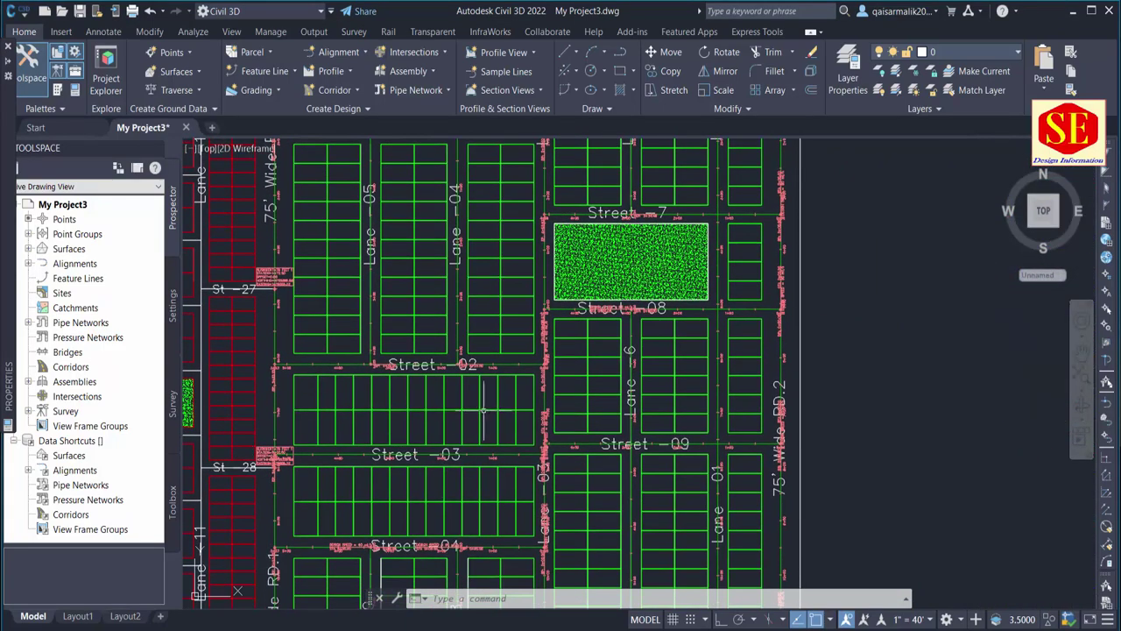
scroll(512, 366, "down", 3)
middle_click_drag(526, 368, 525, 280)
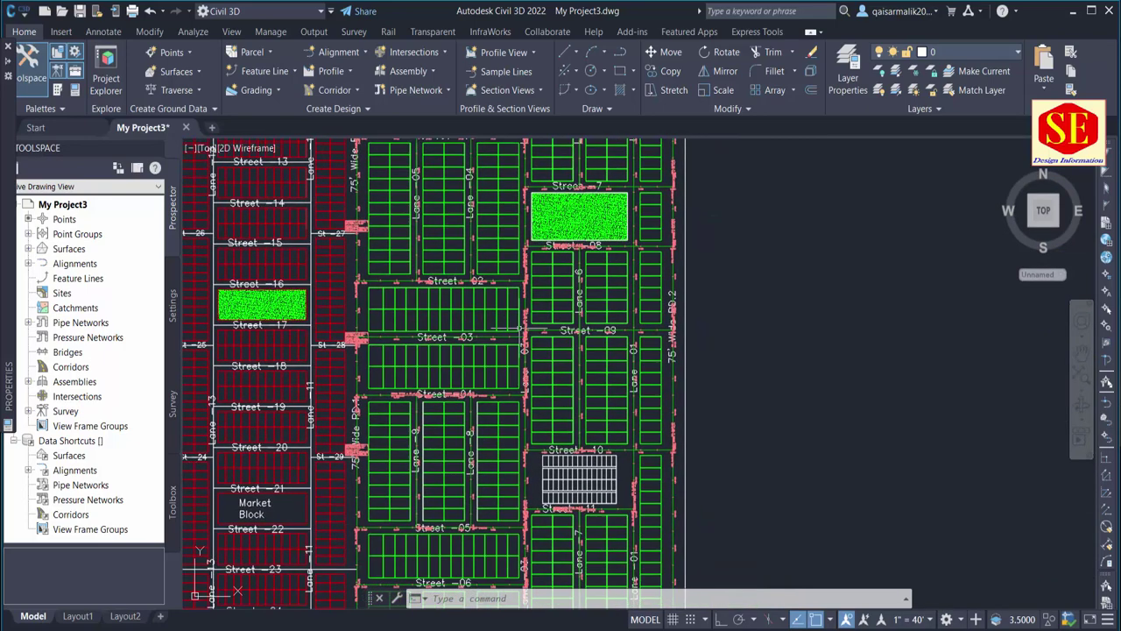
scroll(570, 350, "down", 2)
middle_click_drag(671, 377, 626, 377)
scroll(554, 356, "down", 3)
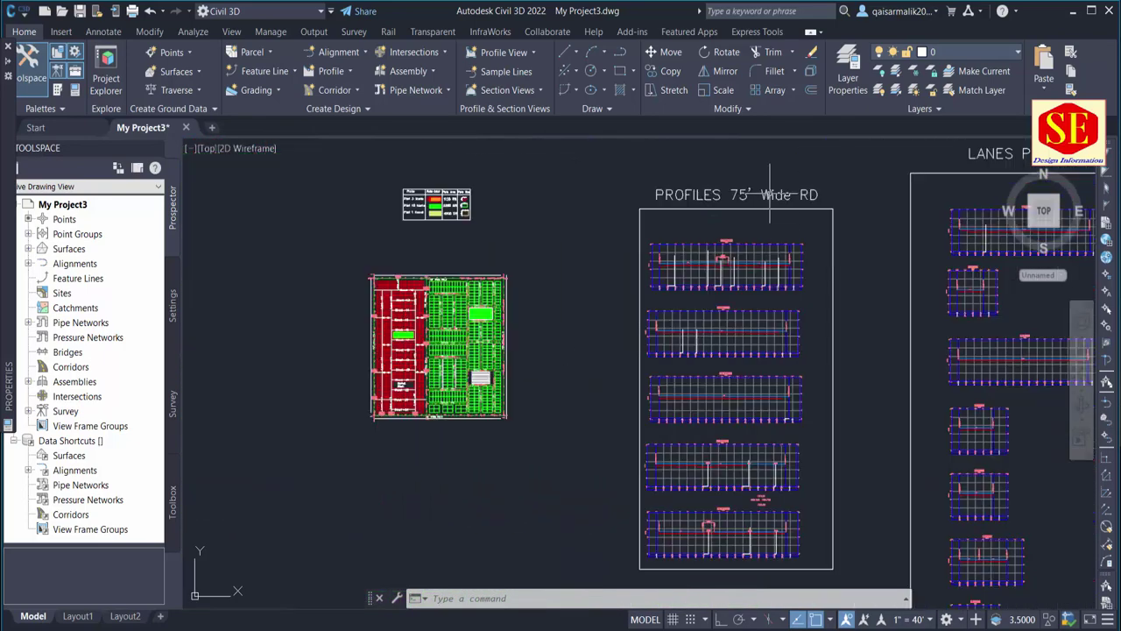
scroll(753, 503, "up", 1)
middle_click_drag(753, 490, 666, 455)
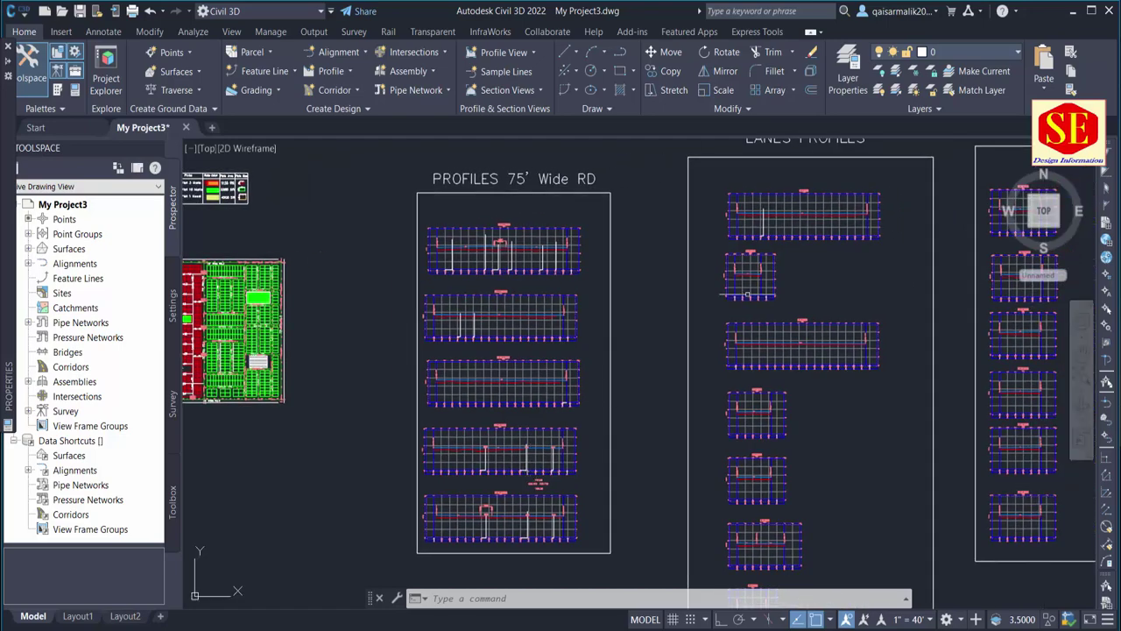
middle_click_drag(666, 368, 692, 429)
scroll(779, 217, "up", 1)
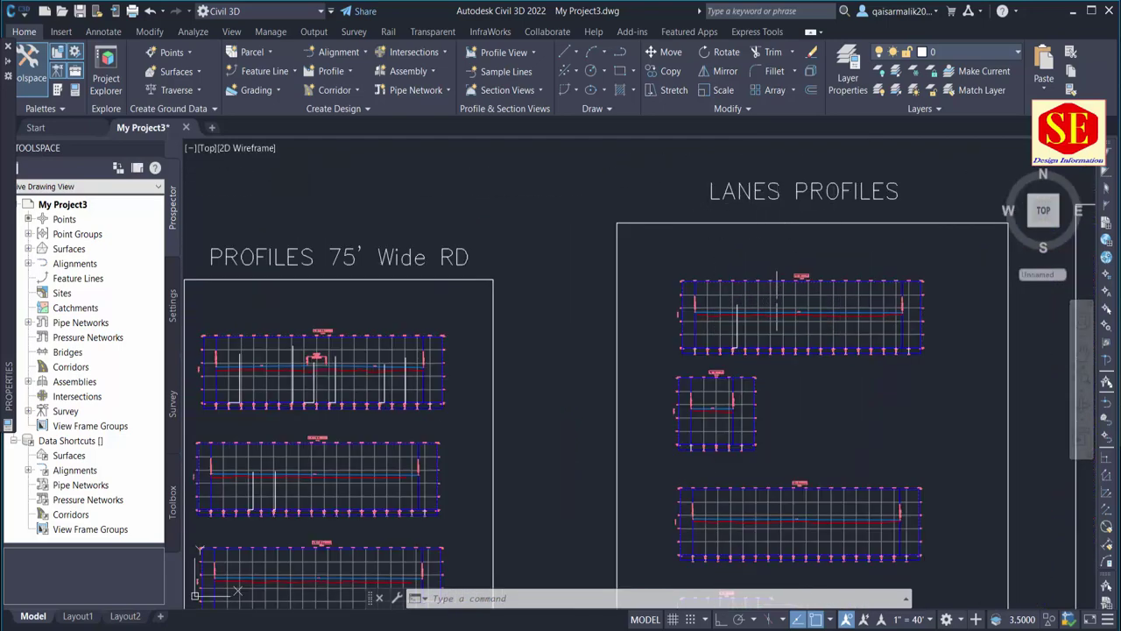
scroll(799, 305, "down", 3)
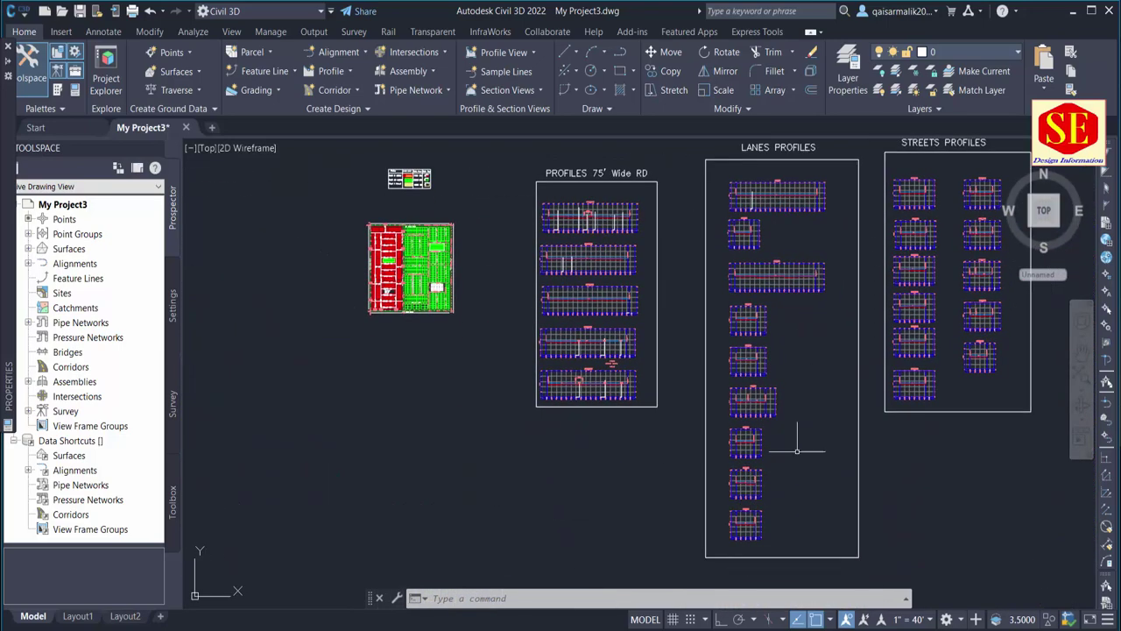
middle_click_drag(826, 441, 692, 477)
scroll(887, 185, "up", 4)
middle_click_drag(788, 501, 806, 260)
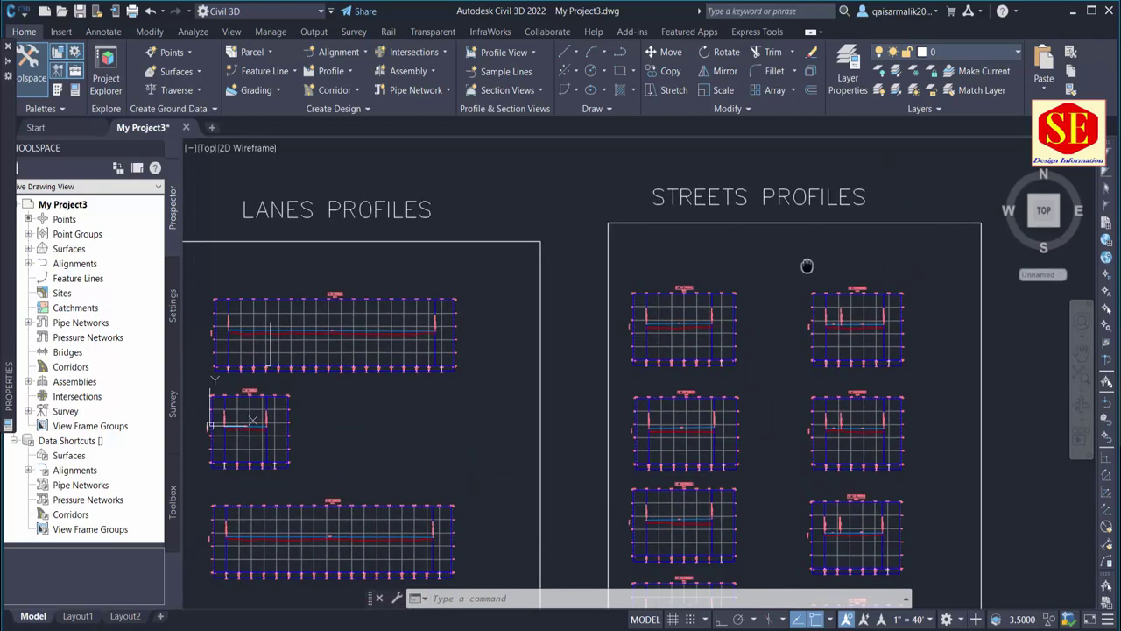
scroll(889, 405, "up", 5)
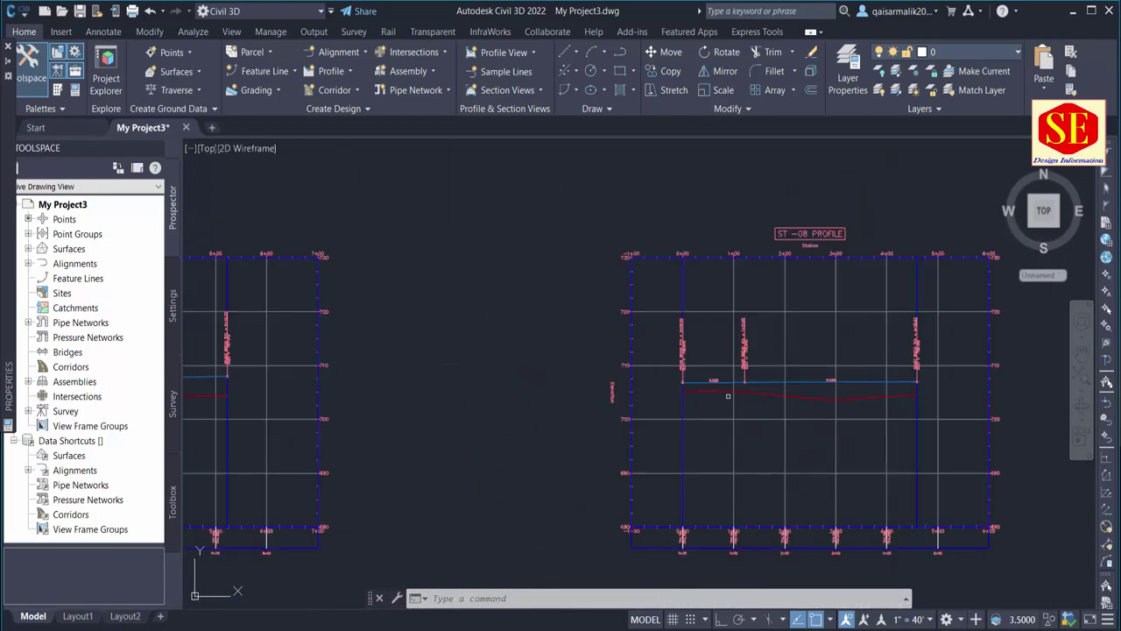
scroll(861, 327, "down", 5)
scroll(862, 327, "down", 2)
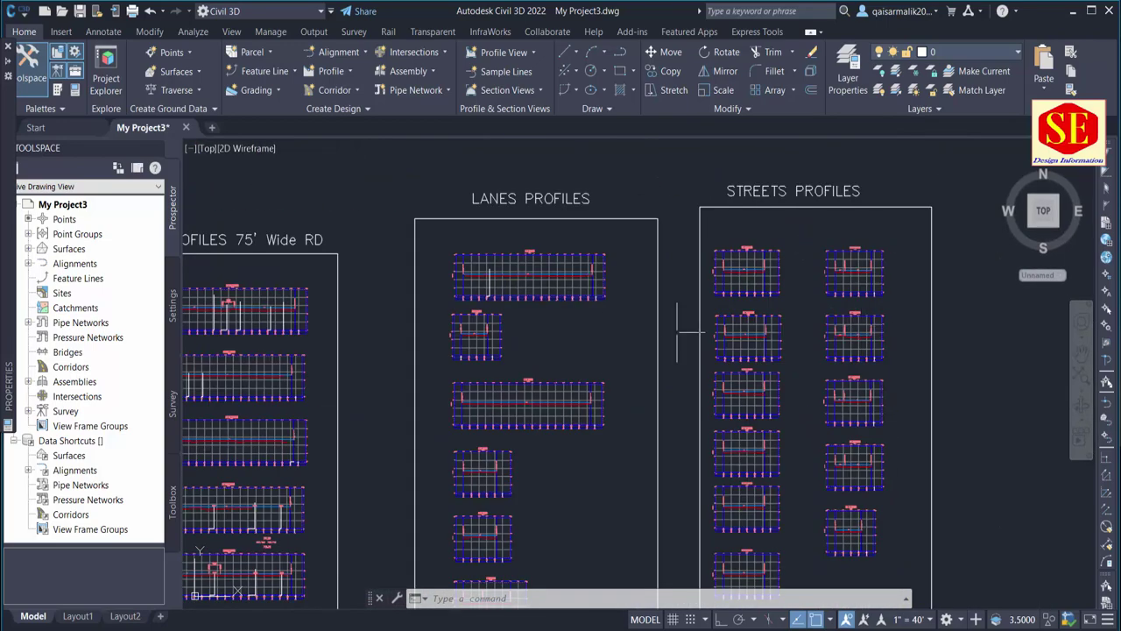
scroll(677, 332, "down", 4)
middle_click_drag(613, 322, 728, 366)
scroll(552, 393, "up", 5)
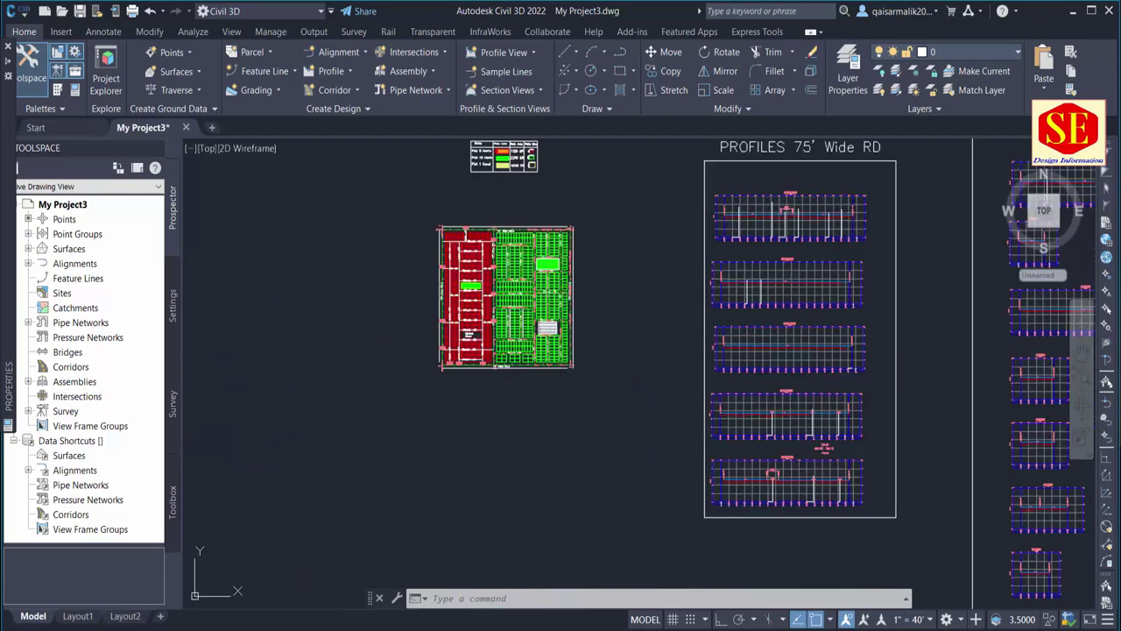
scroll(573, 324, "up", 3)
scroll(573, 324, "up", 2)
scroll(575, 307, "up", 2)
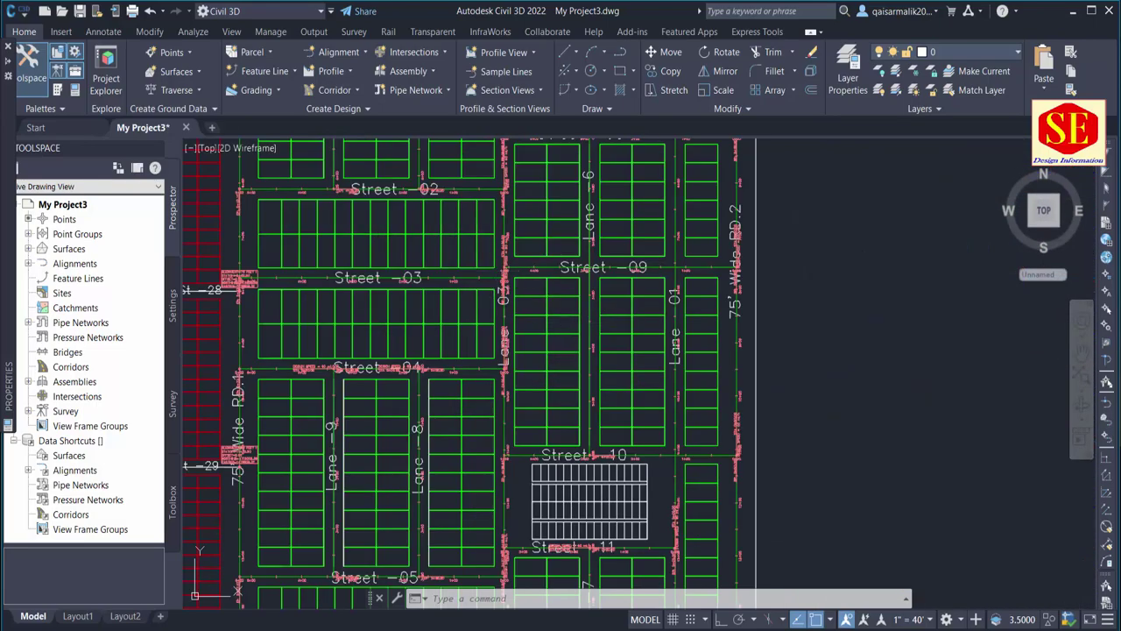
middle_click_drag(480, 188, 533, 359)
scroll(520, 256, "down", 4)
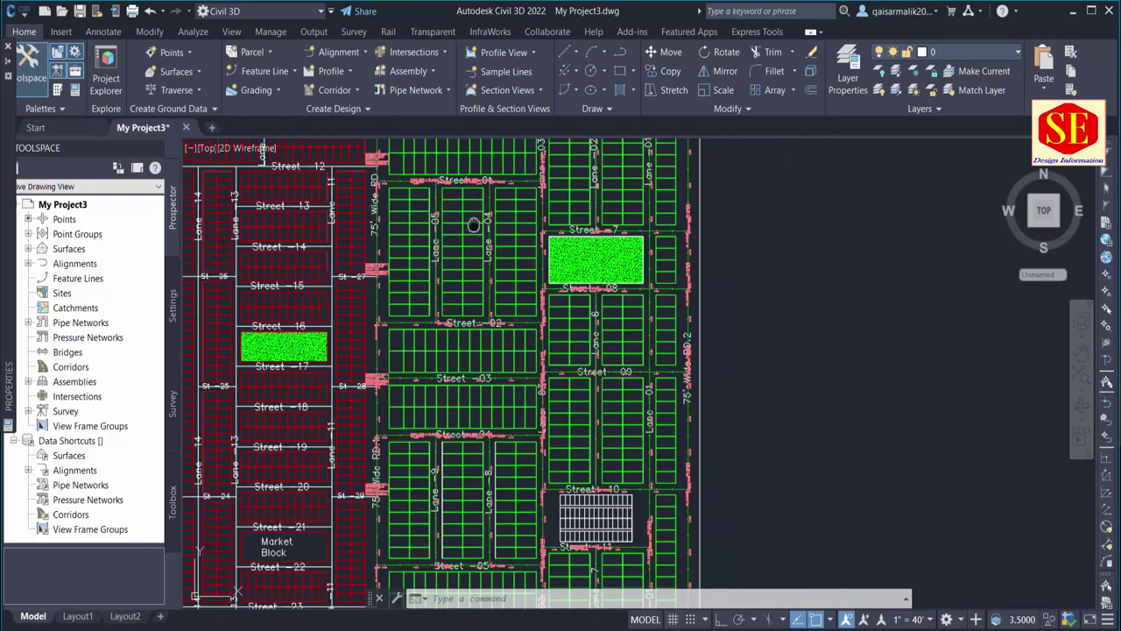
scroll(679, 245, "up", 2)
scroll(650, 233, "down", 4)
middle_click_drag(759, 283, 668, 303)
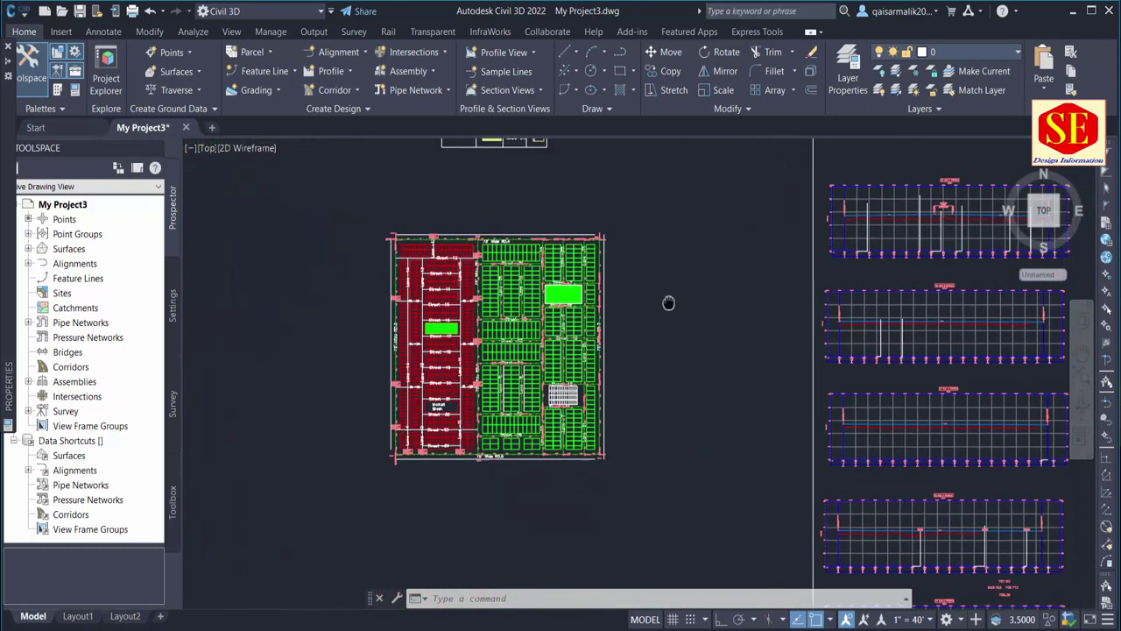
scroll(411, 348, "up", 4)
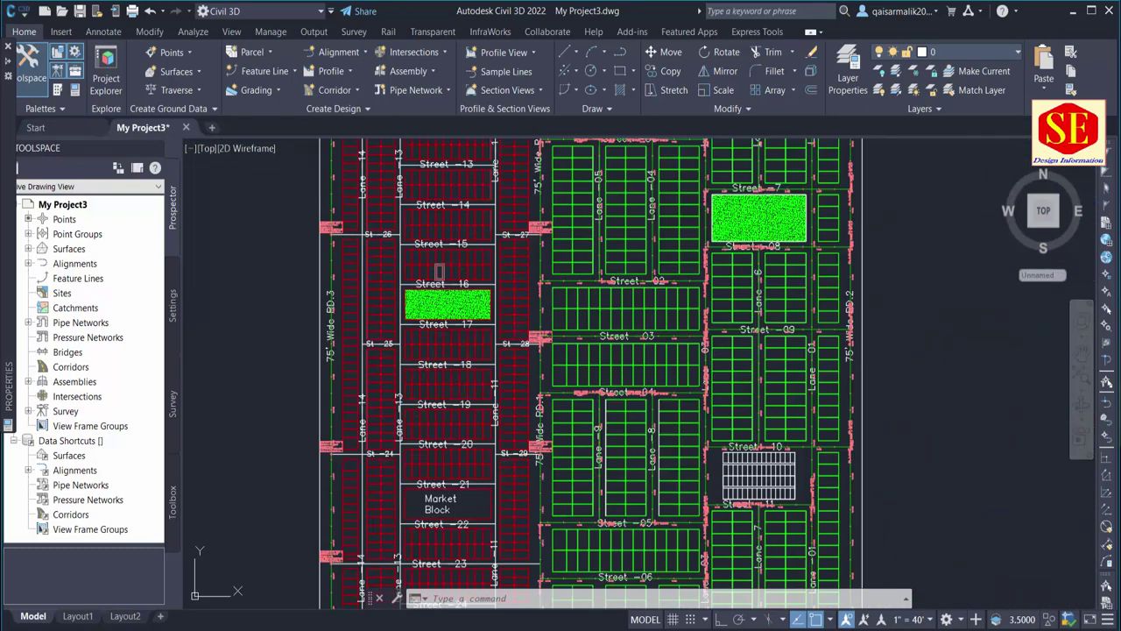
middle_click_drag(385, 326, 392, 395)
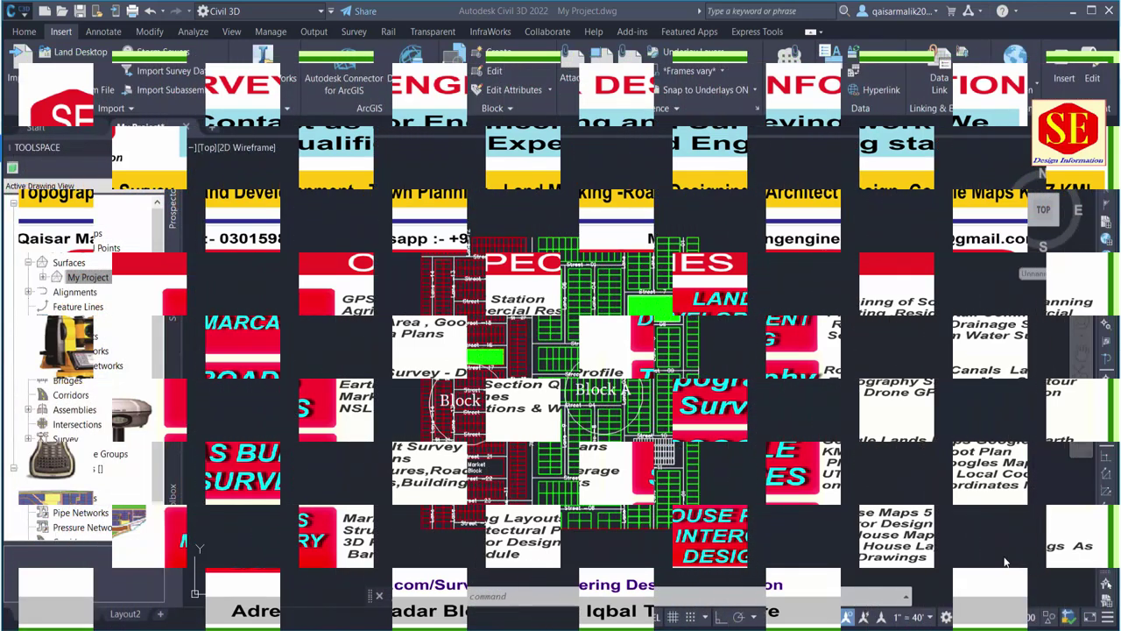
scroll(443, 269, "down", 2)
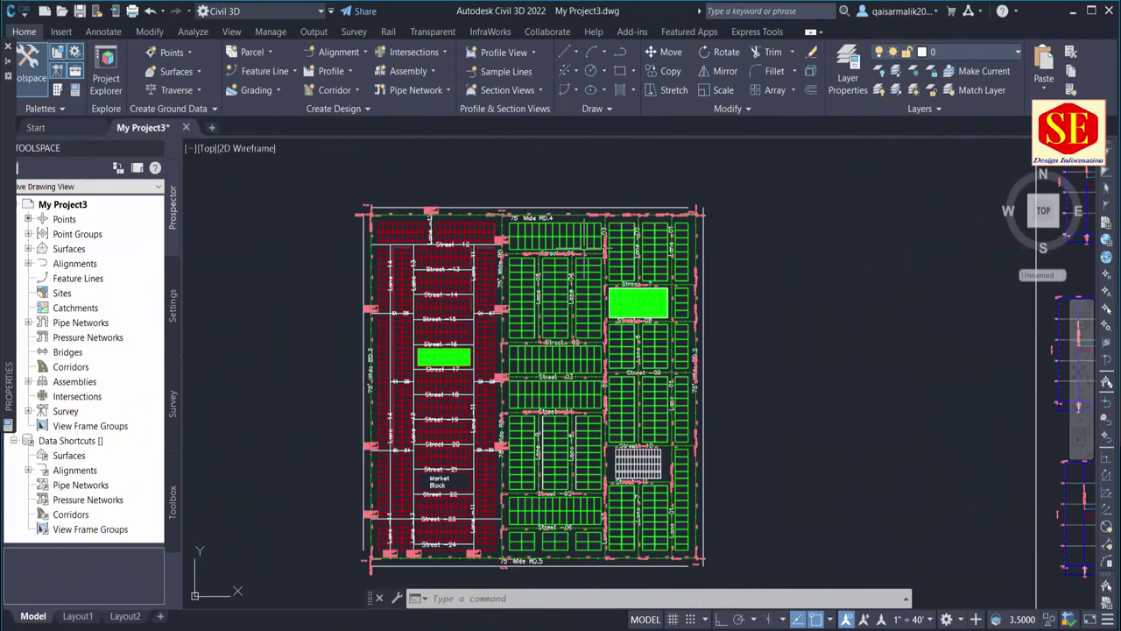
scroll(561, 386, "down", 3)
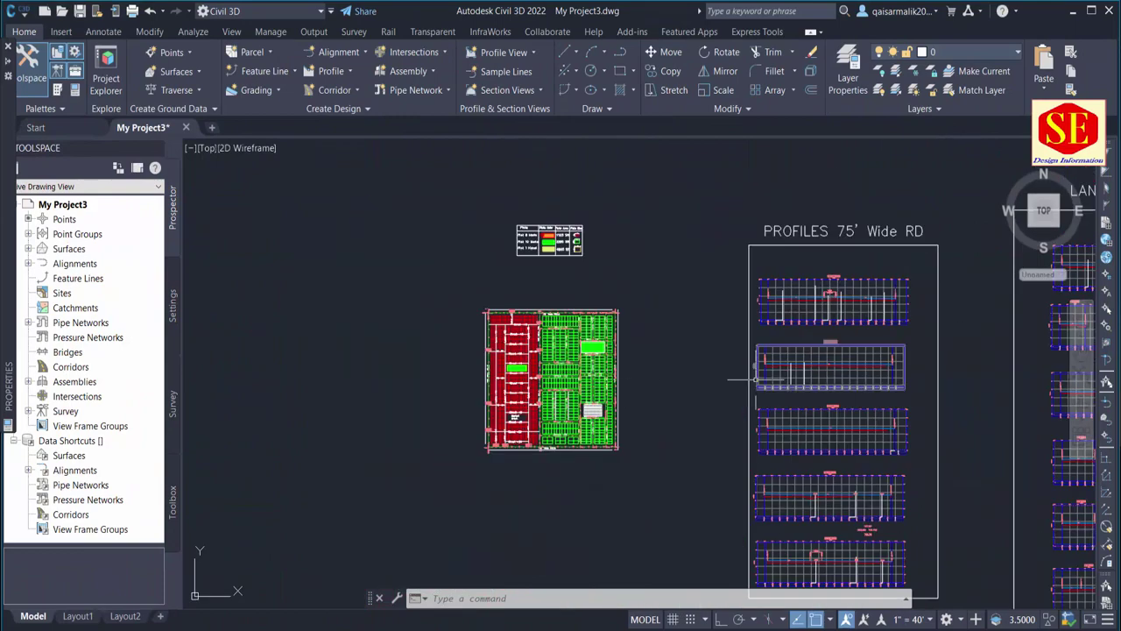
middle_click_drag(751, 350, 526, 350)
scroll(629, 335, "down", 1)
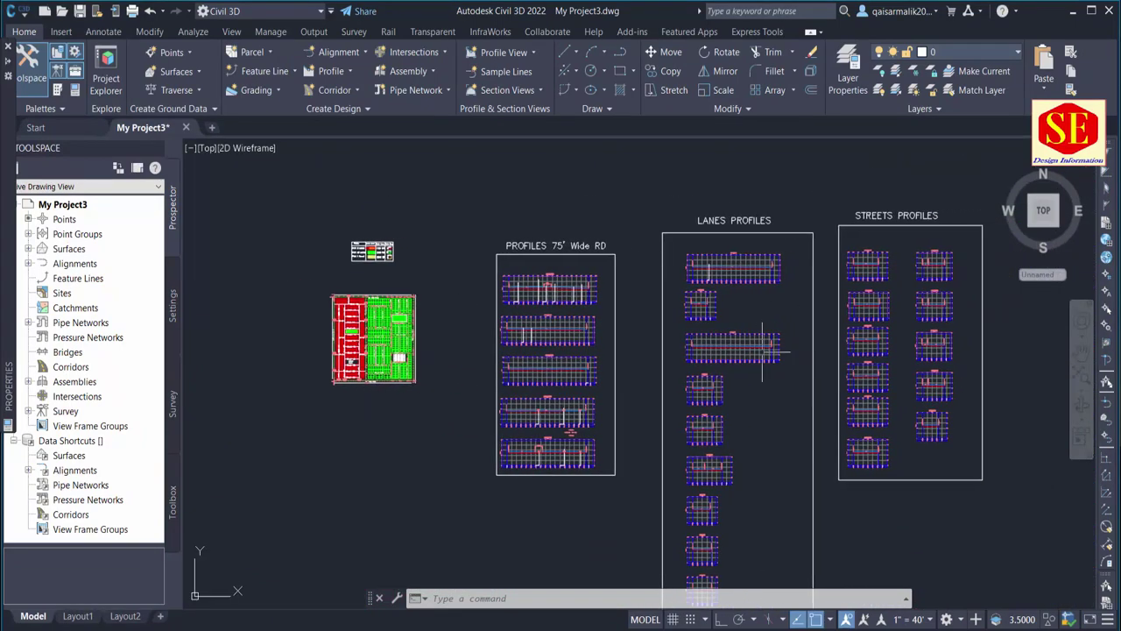
middle_click_drag(711, 260, 674, 324)
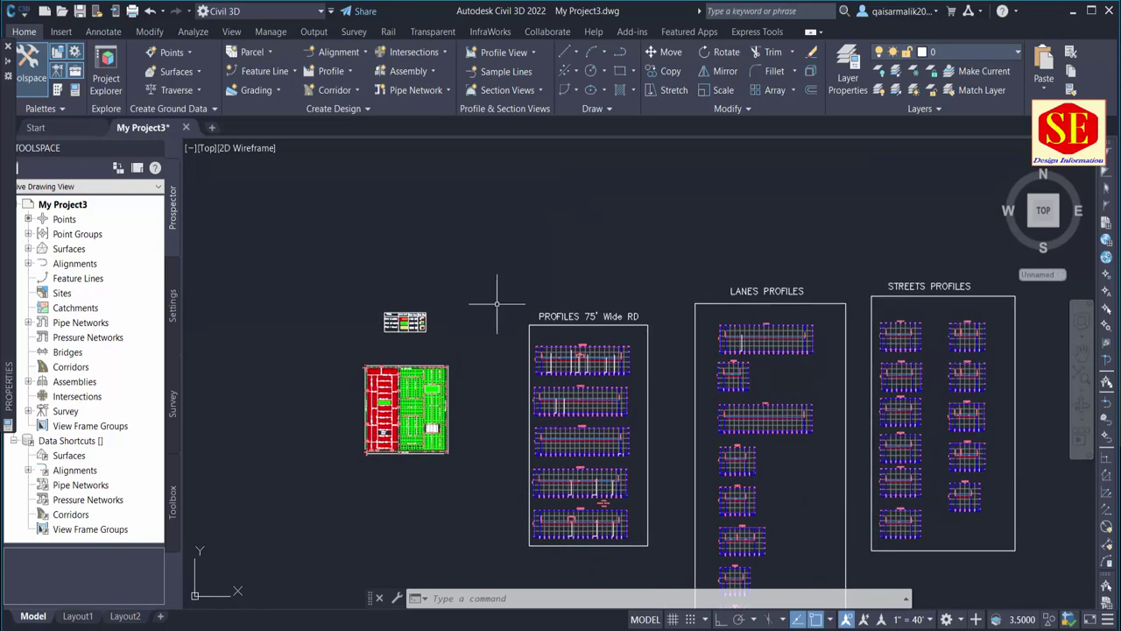
scroll(434, 281, "up", 4)
scroll(433, 281, "up", 1)
scroll(434, 281, "up", 1)
scroll(445, 280, "up", 1)
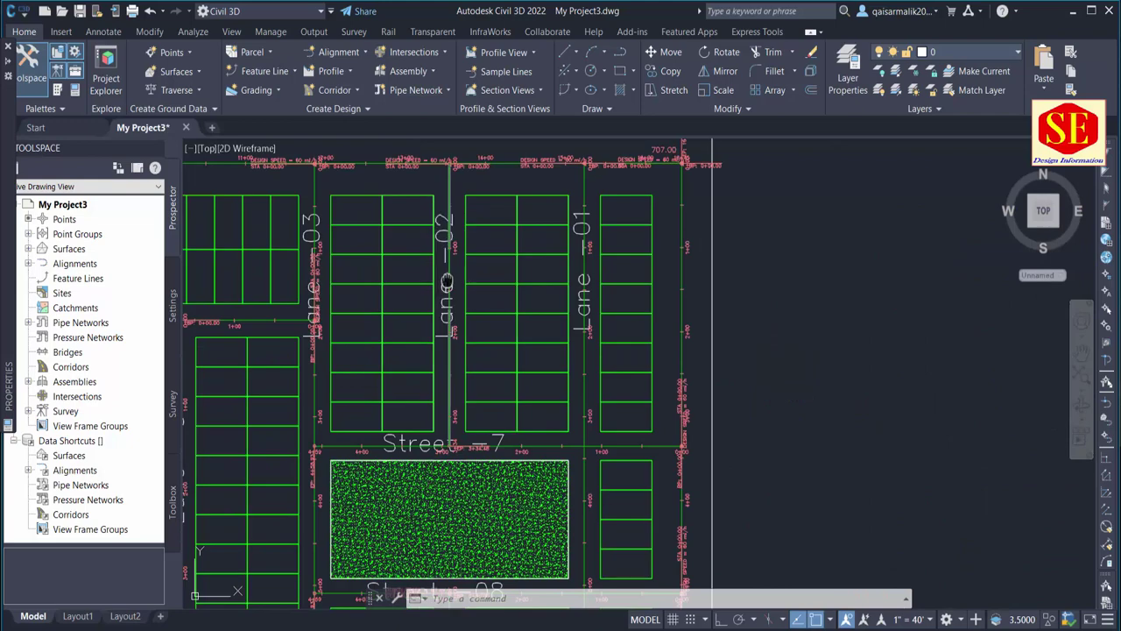
middle_click_drag(445, 280, 658, 300)
scroll(658, 301, "down", 2)
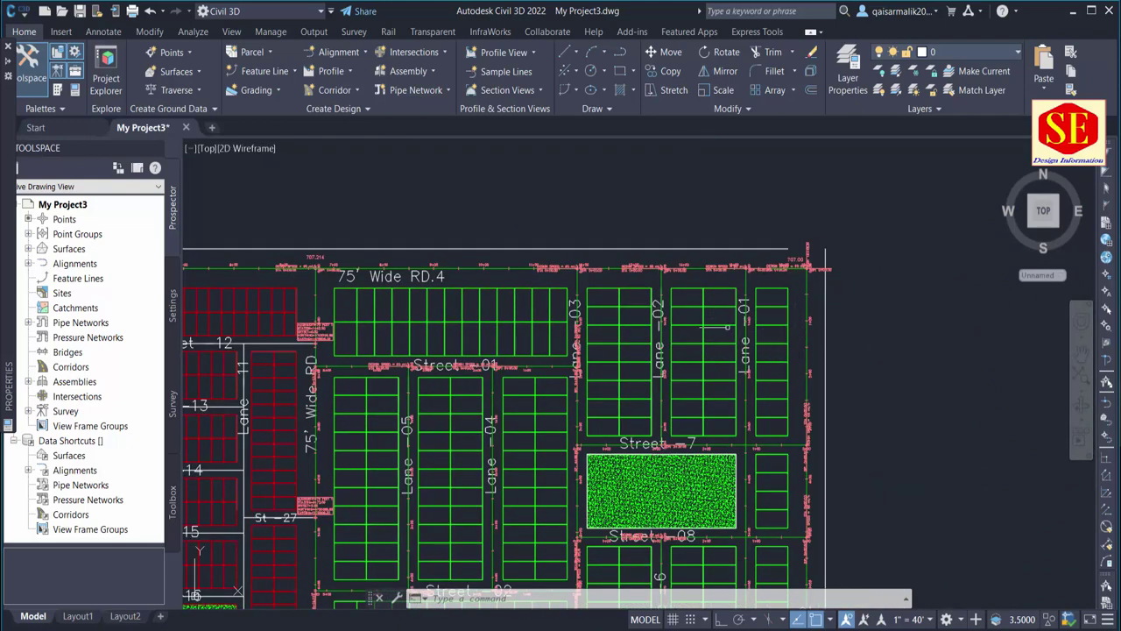
scroll(514, 322, "down", 2)
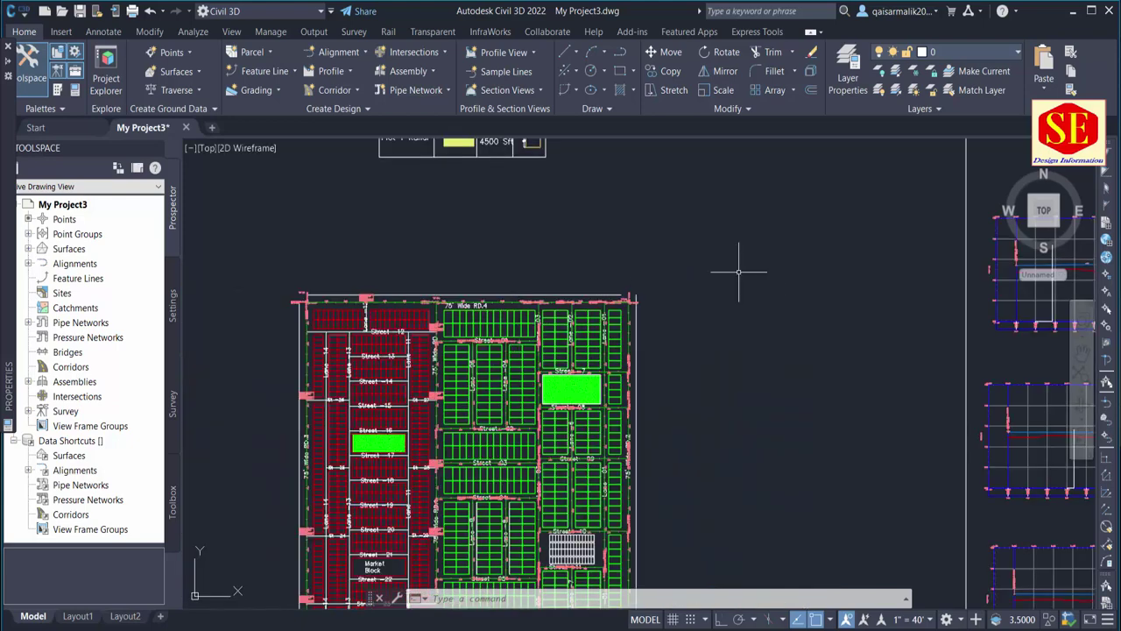
scroll(495, 310, "up", 2)
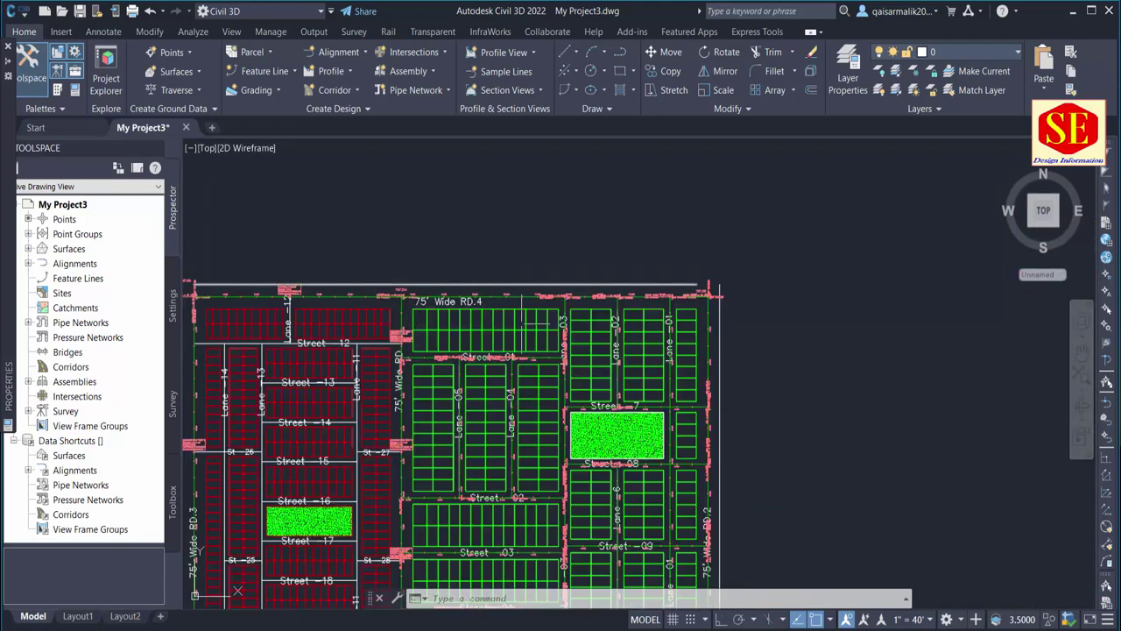
scroll(566, 376, "up", 2)
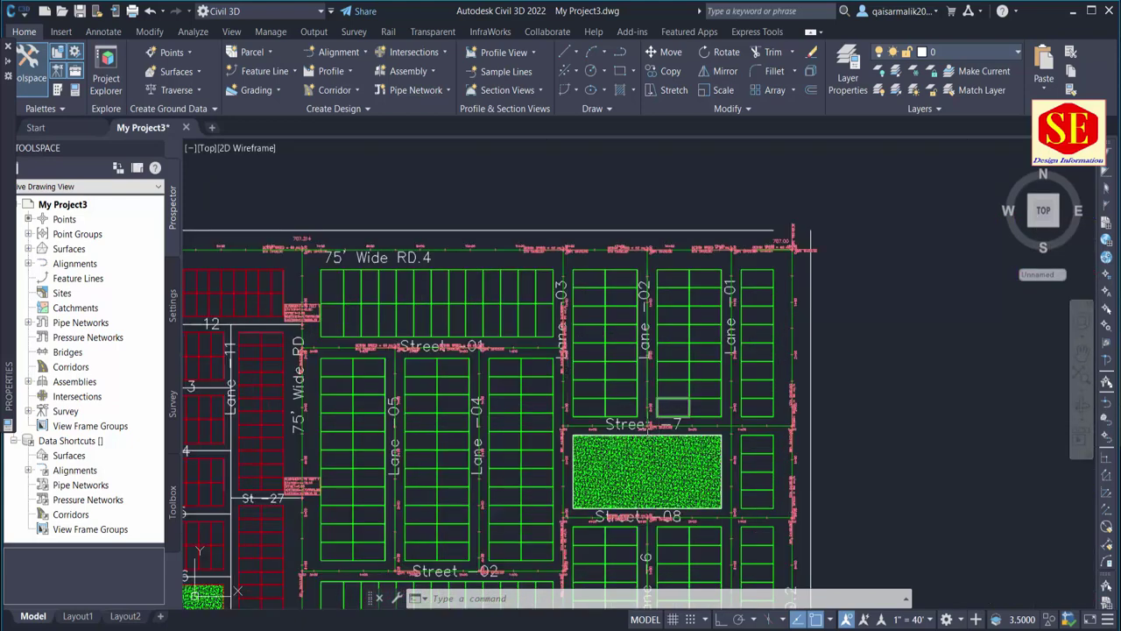
scroll(653, 399, "up", 2)
scroll(670, 263, "up", 1)
scroll(675, 240, "up", 1)
middle_click_drag(675, 240, 679, 327)
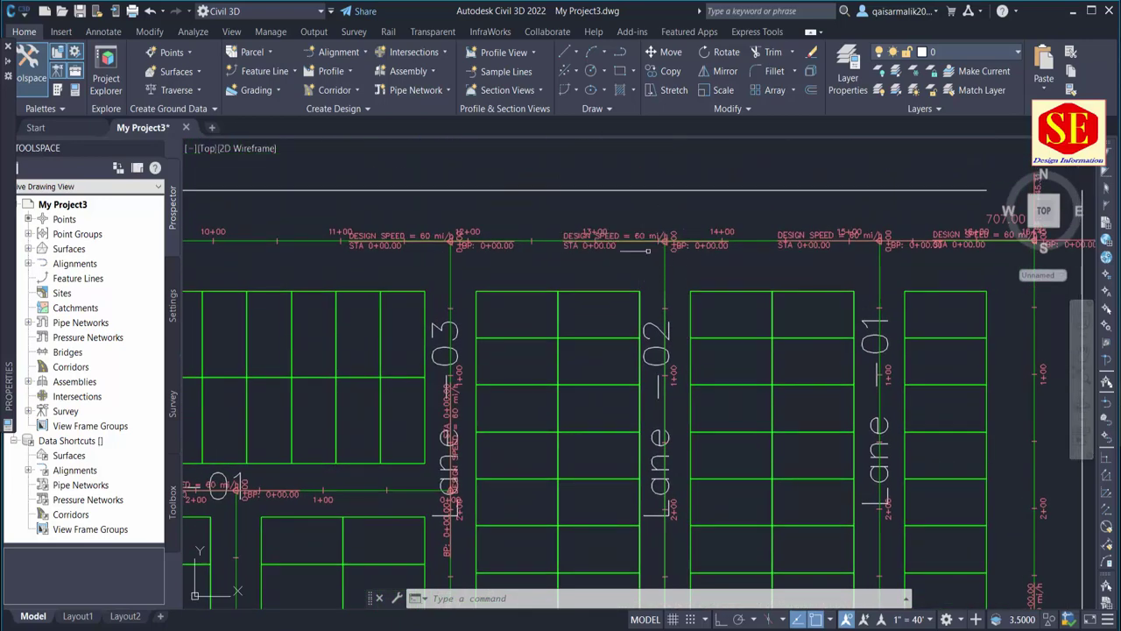
scroll(657, 254, "down", 2)
scroll(648, 403, "up", 1)
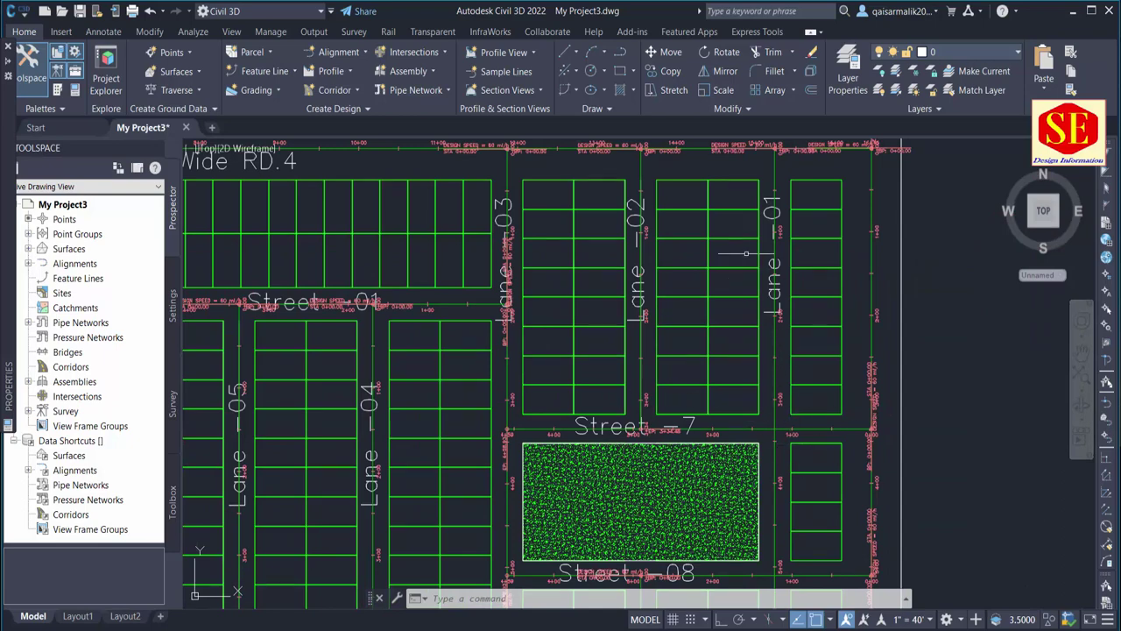
left_click(872, 434)
scroll(685, 250, "down", 3)
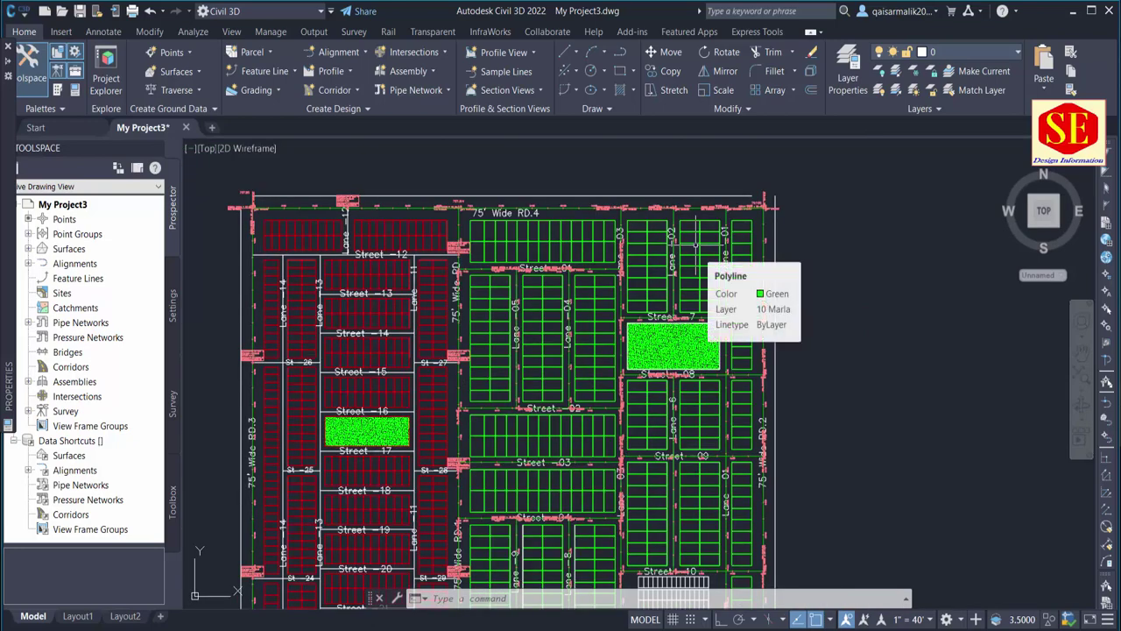
middle_click_drag(710, 372, 714, 293)
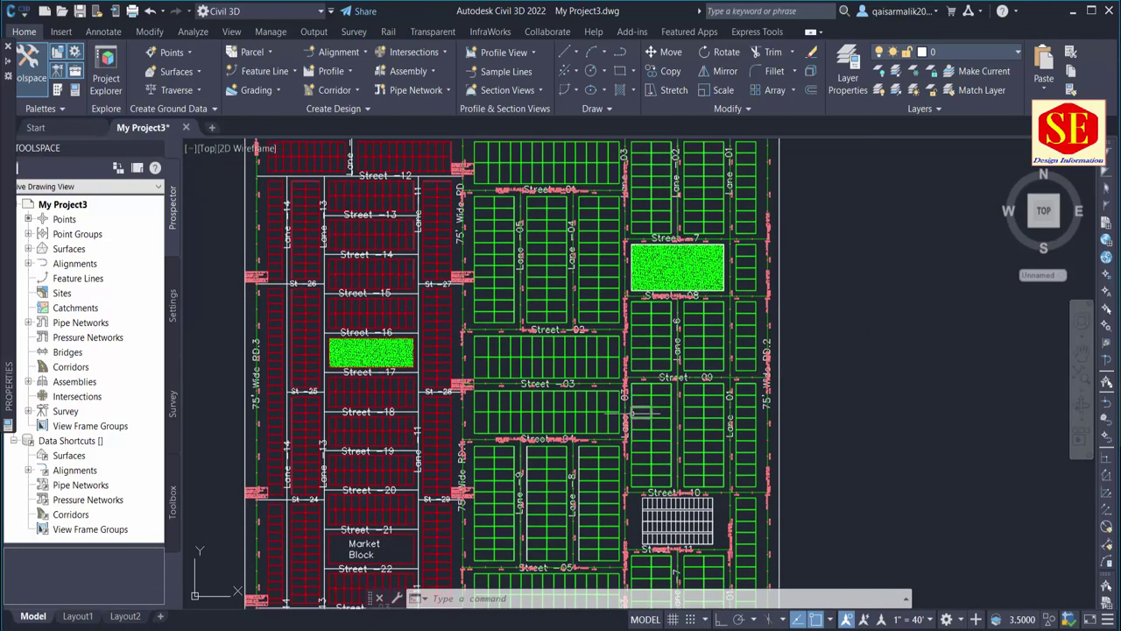
mouse_move(639, 413)
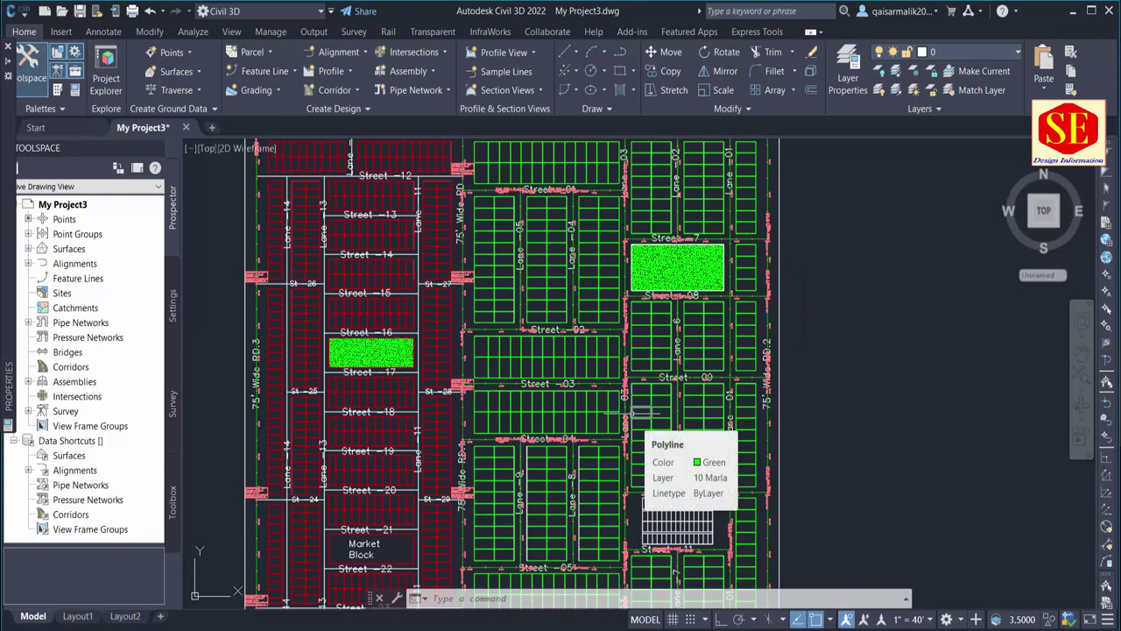
scroll(632, 414, "down", 2)
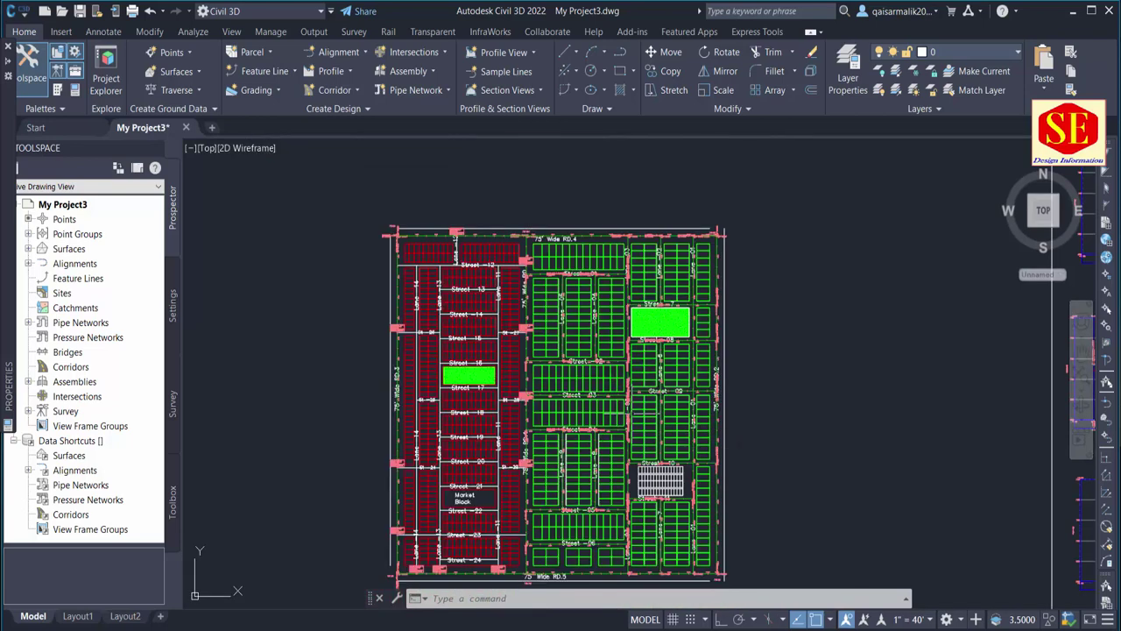
scroll(620, 309, "up", 2)
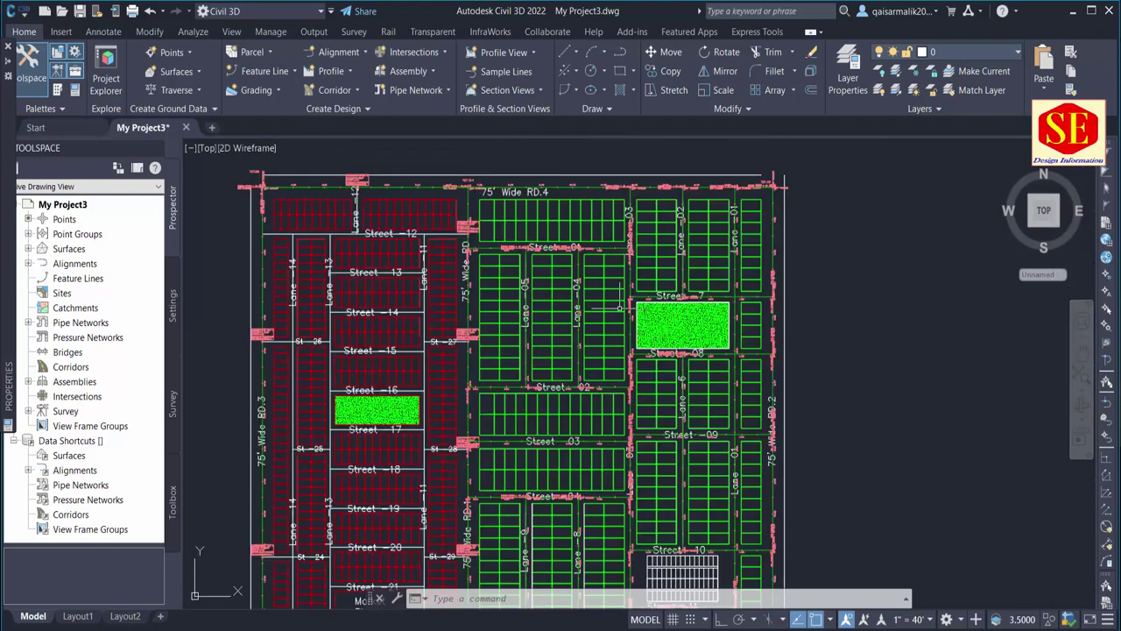
mouse_move(620, 309)
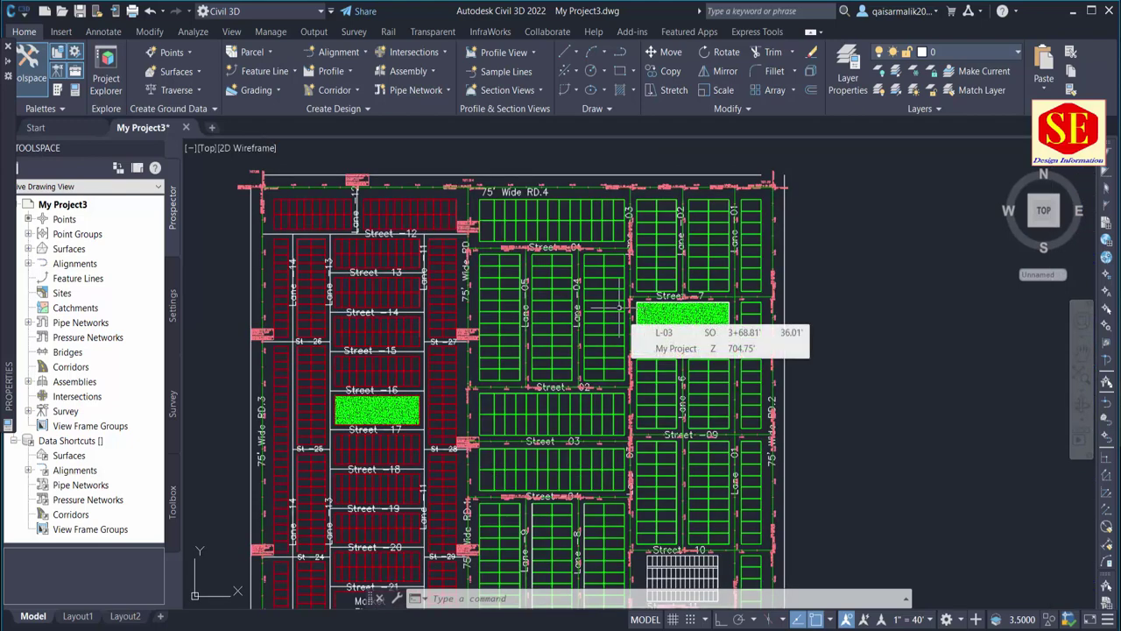
scroll(620, 308, "down", 3)
scroll(759, 313, "down", 3)
middle_click_drag(784, 316, 628, 301)
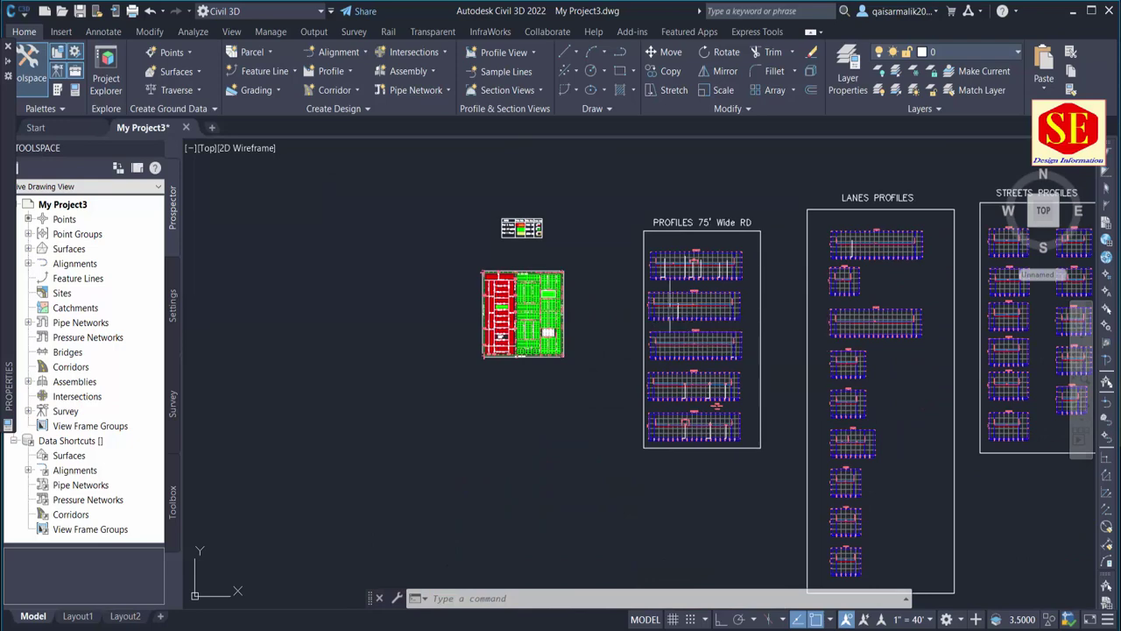
middle_click_drag(729, 326, 564, 301)
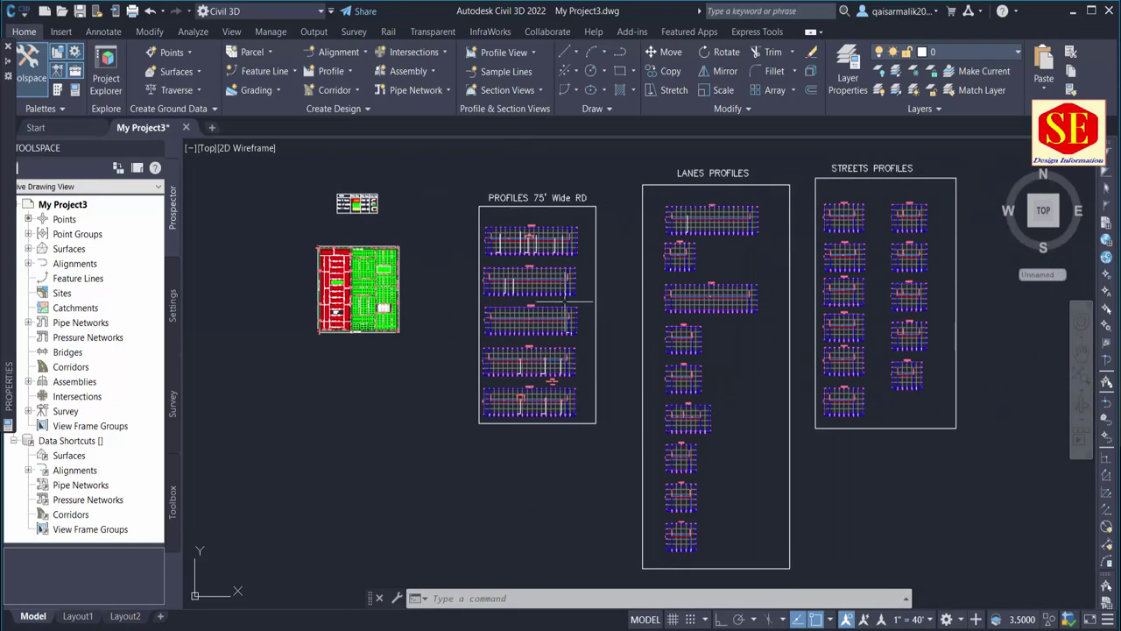